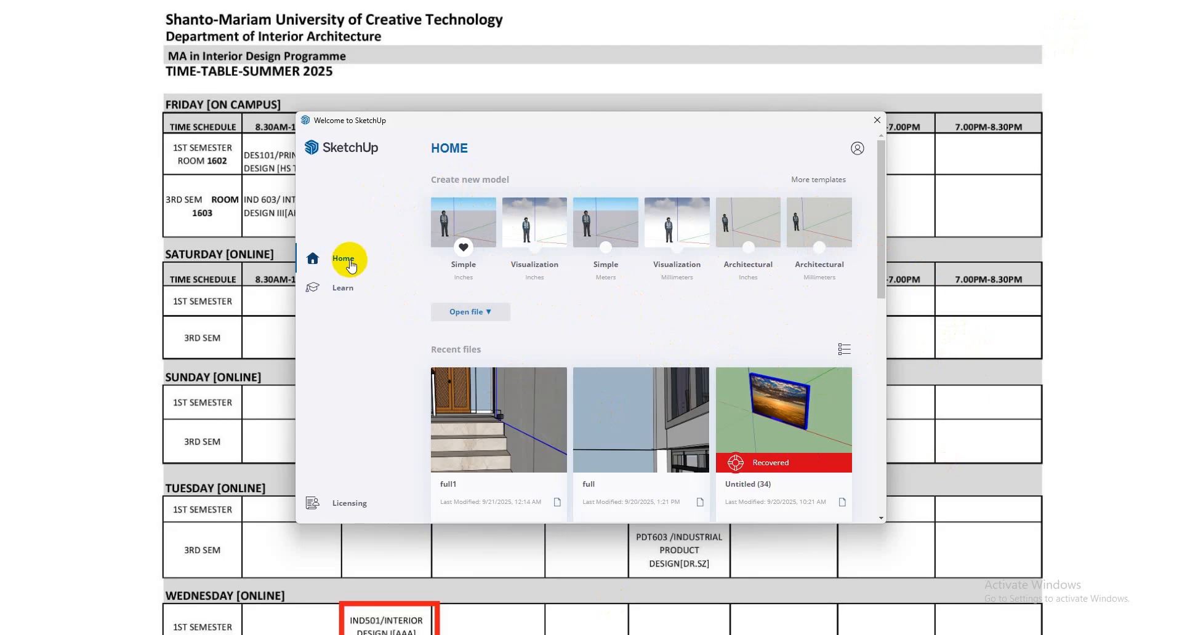
Step: Examine the learning resources, new model templates and recent files offered in the welcome window
{"action": "left_click", "coordinate": [343, 288]}
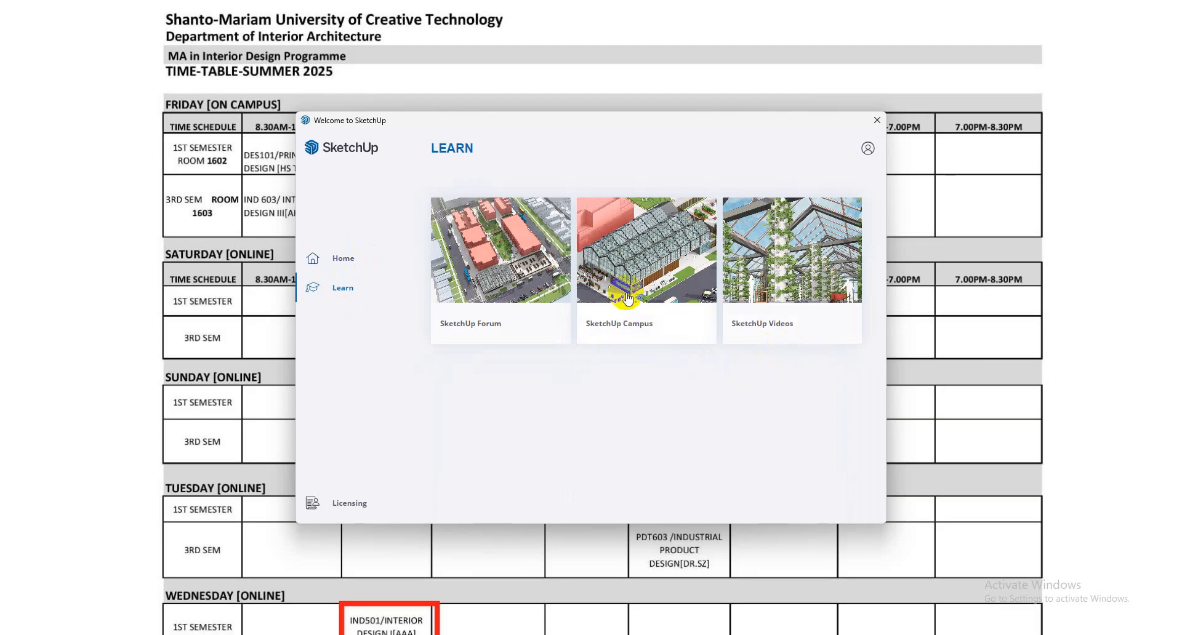
{"action": "left_click", "coordinate": [358, 270]}
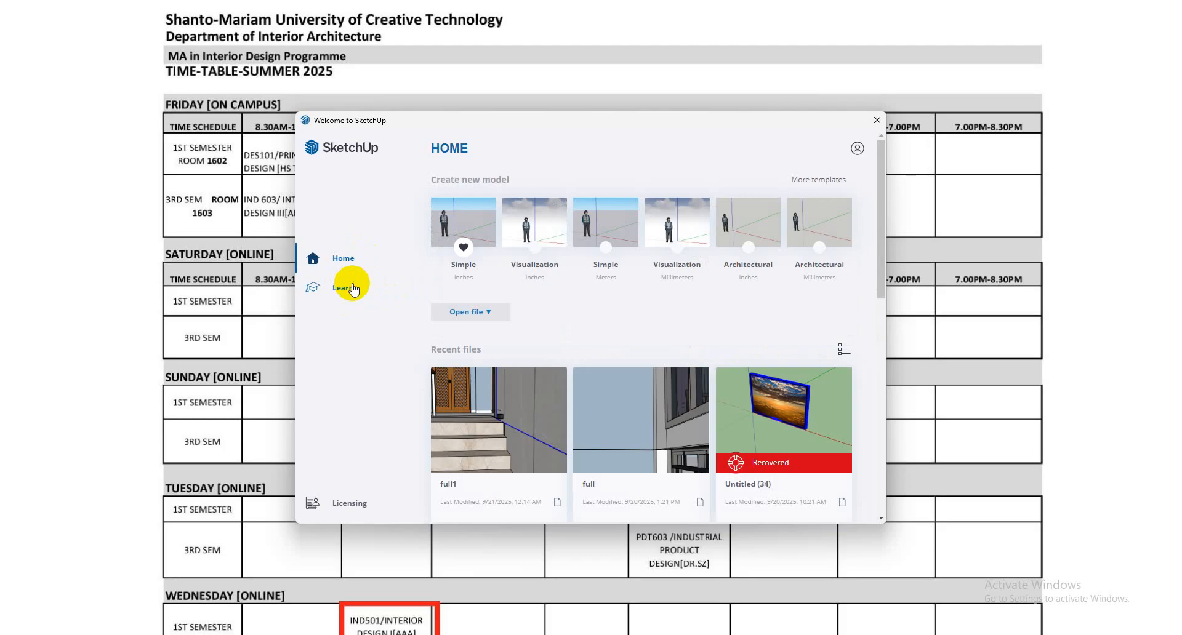
{"action": "left_click", "coordinate": [352, 288]}
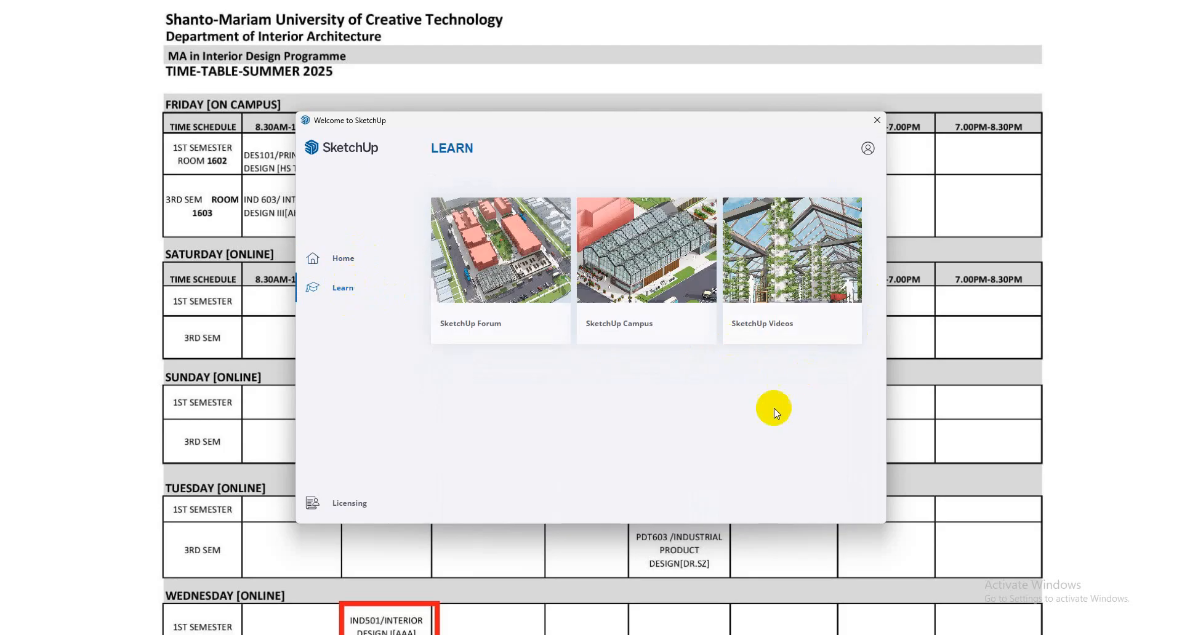
{"action": "left_click", "coordinate": [352, 269]}
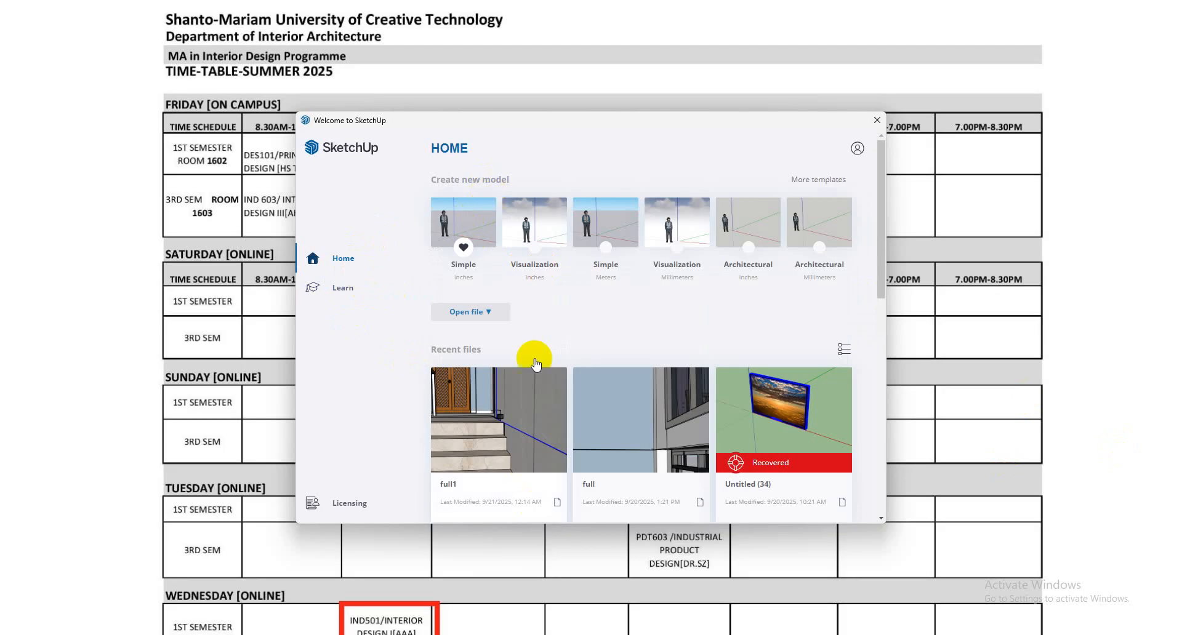
{"action": "scroll", "coordinate": [556, 351], "scroll_direction": "down", "scroll_amount": 7}
{"action": "scroll", "coordinate": [560, 353], "scroll_direction": "up", "scroll_amount": 7}
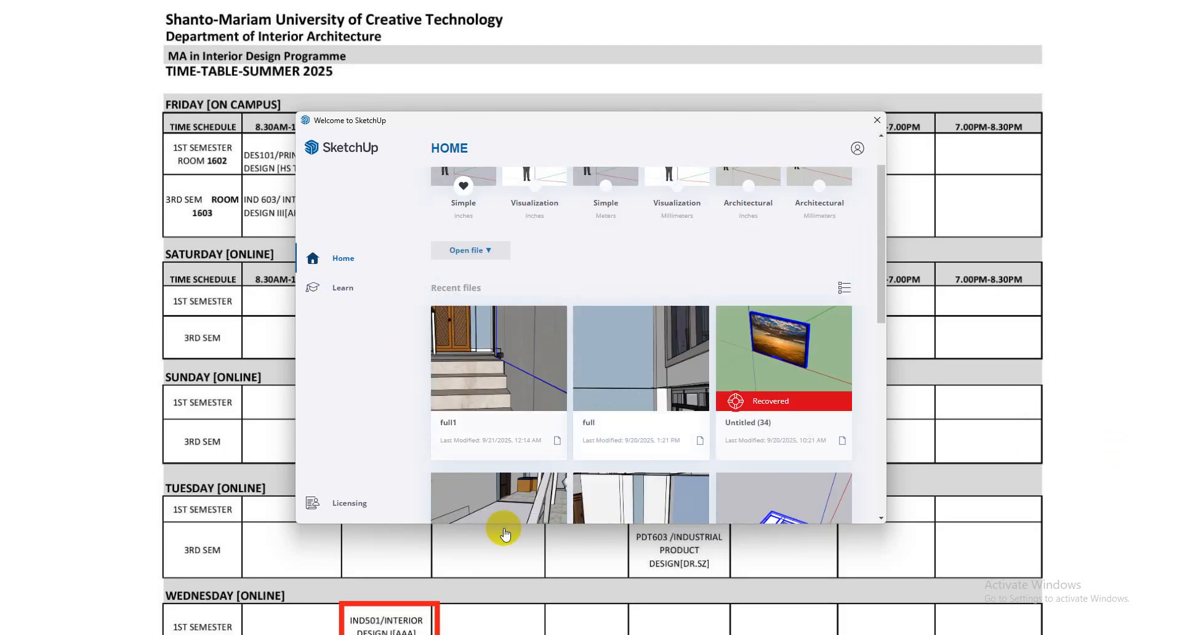
{"action": "scroll", "coordinate": [786, 310], "scroll_direction": "down", "scroll_amount": 4}
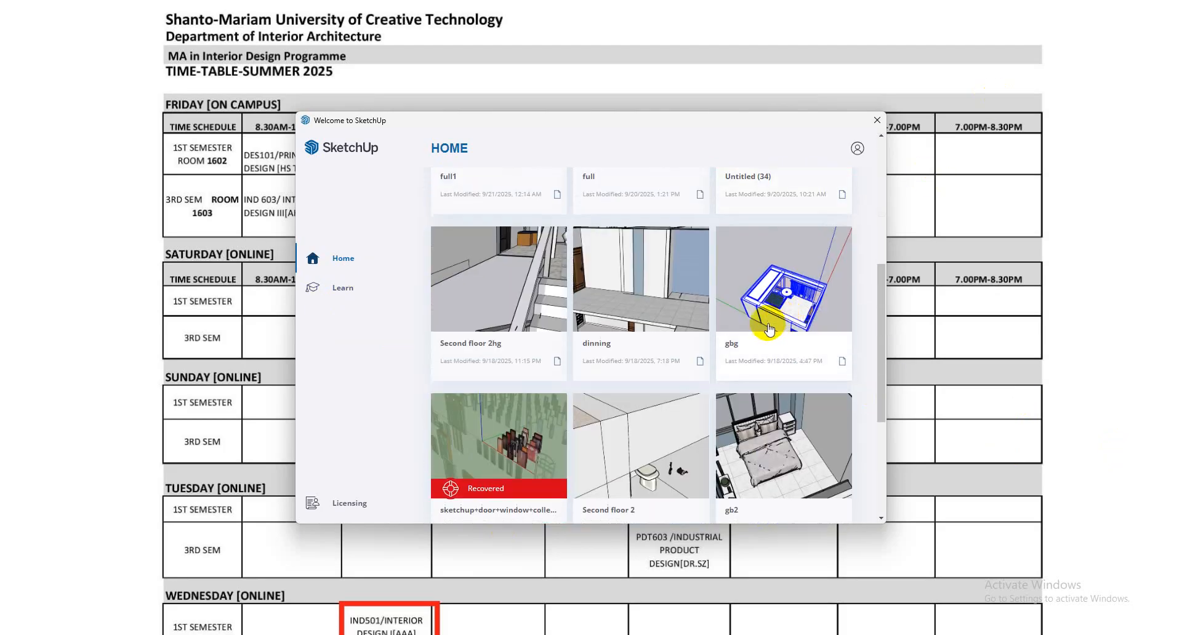
{"action": "scroll", "coordinate": [765, 295], "scroll_direction": "up", "scroll_amount": 5}
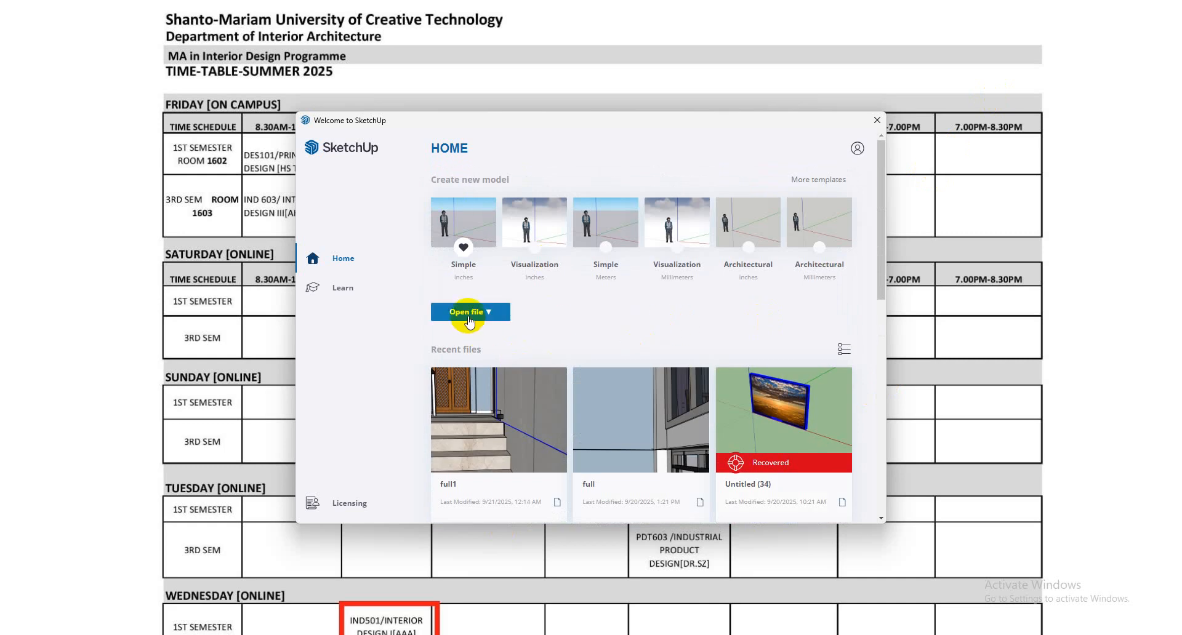
Step: Create a new model from the Simple Inches template, dismiss the D5 LiveSync update notice and open the model's unit settings
{"action": "left_click", "coordinate": [472, 215]}
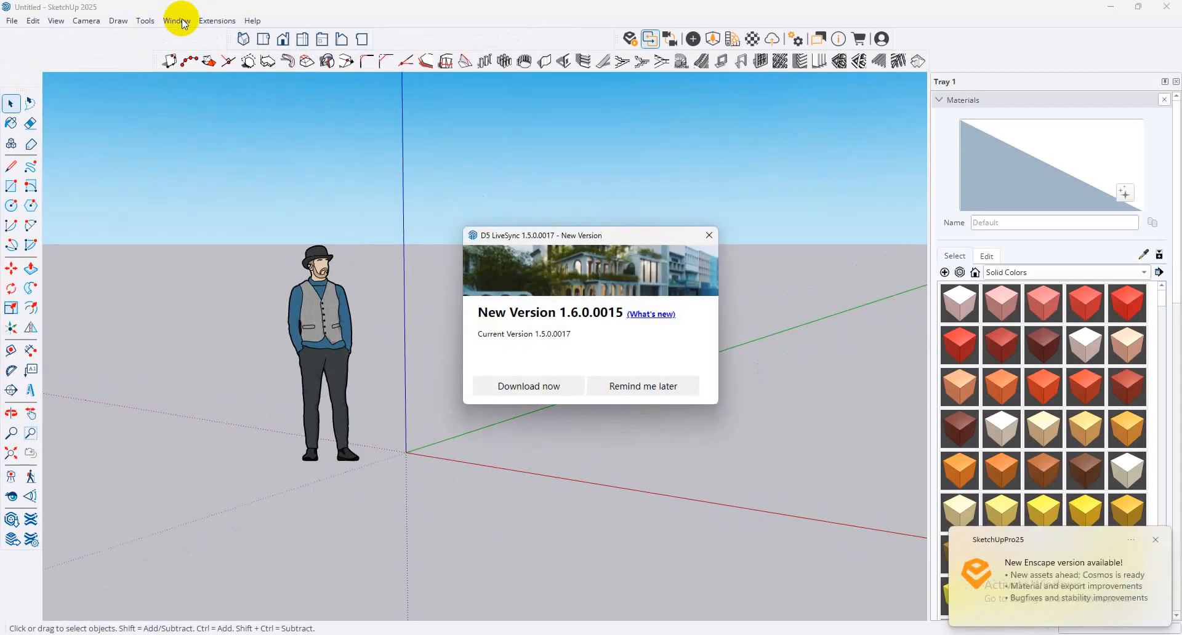
{"action": "left_click", "coordinate": [708, 237]}
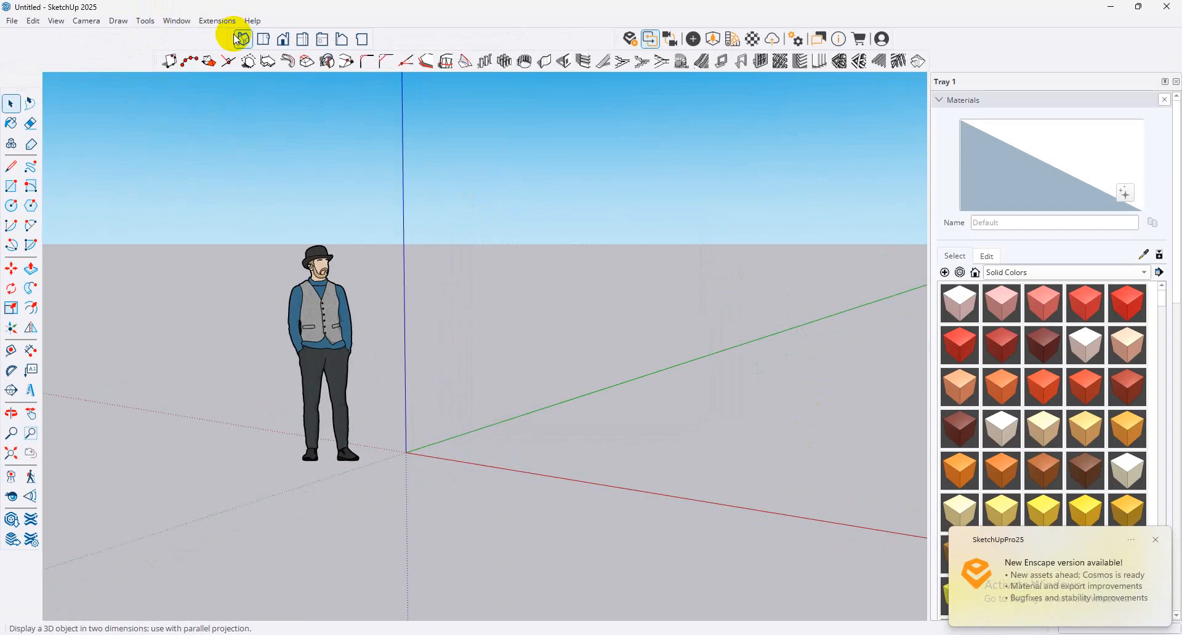
{"action": "left_click", "coordinate": [178, 20]}
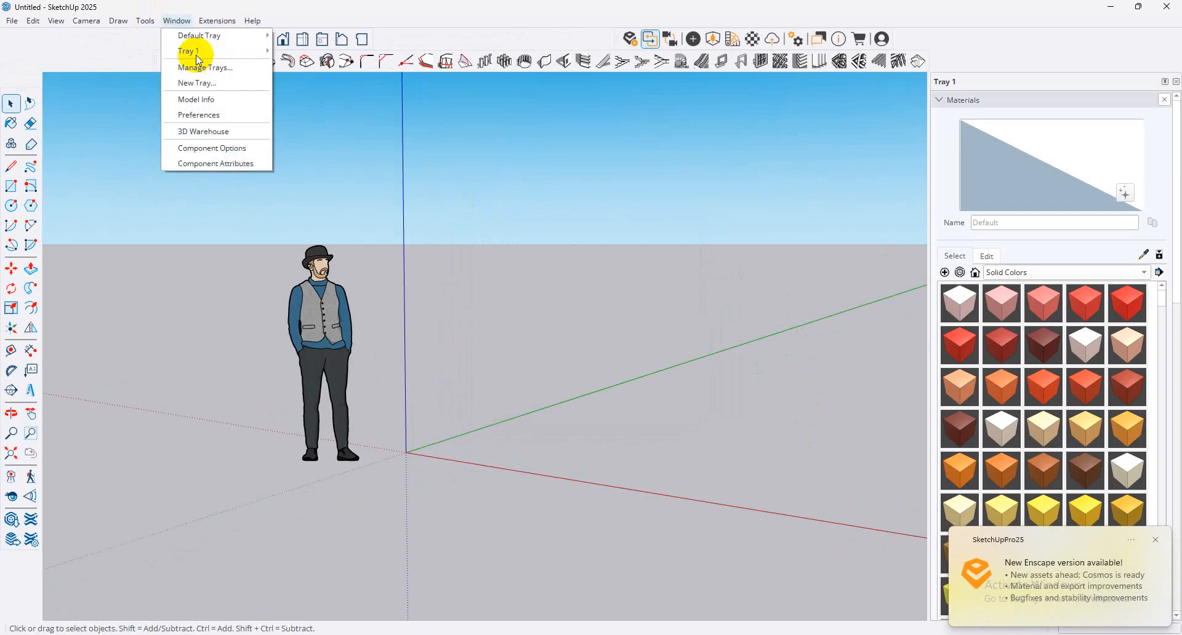
{"action": "left_click", "coordinate": [229, 109]}
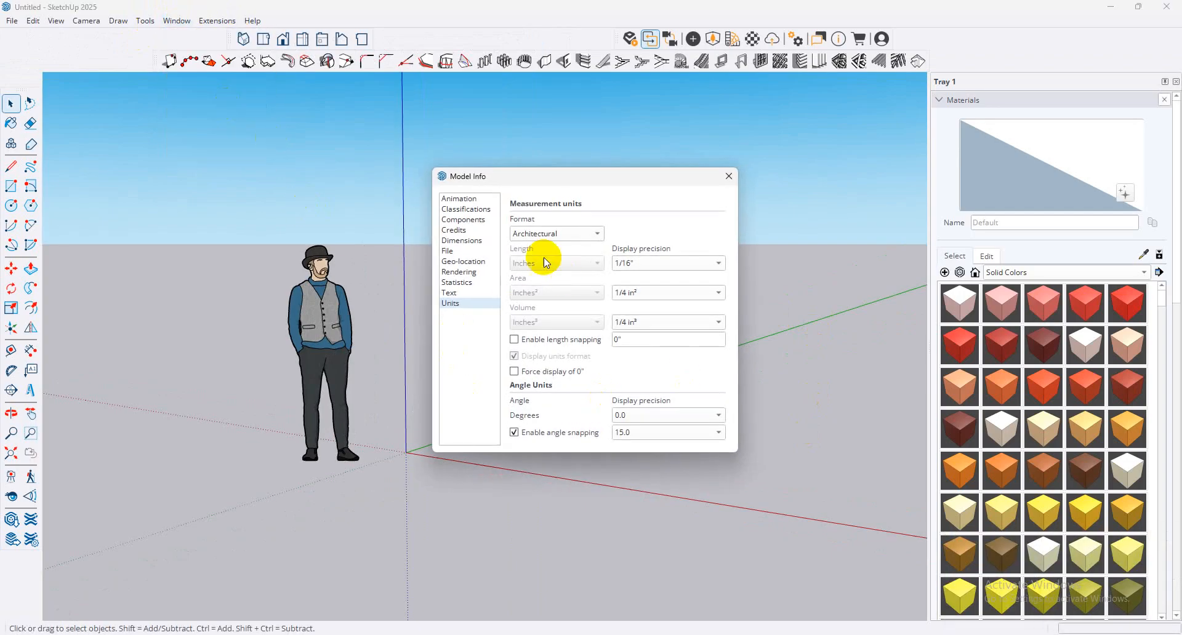
Step: Set the measurement units to Decimal format with lengths in millimeters
{"action": "left_click", "coordinate": [545, 235]}
{"action": "left_click", "coordinate": [546, 237]}
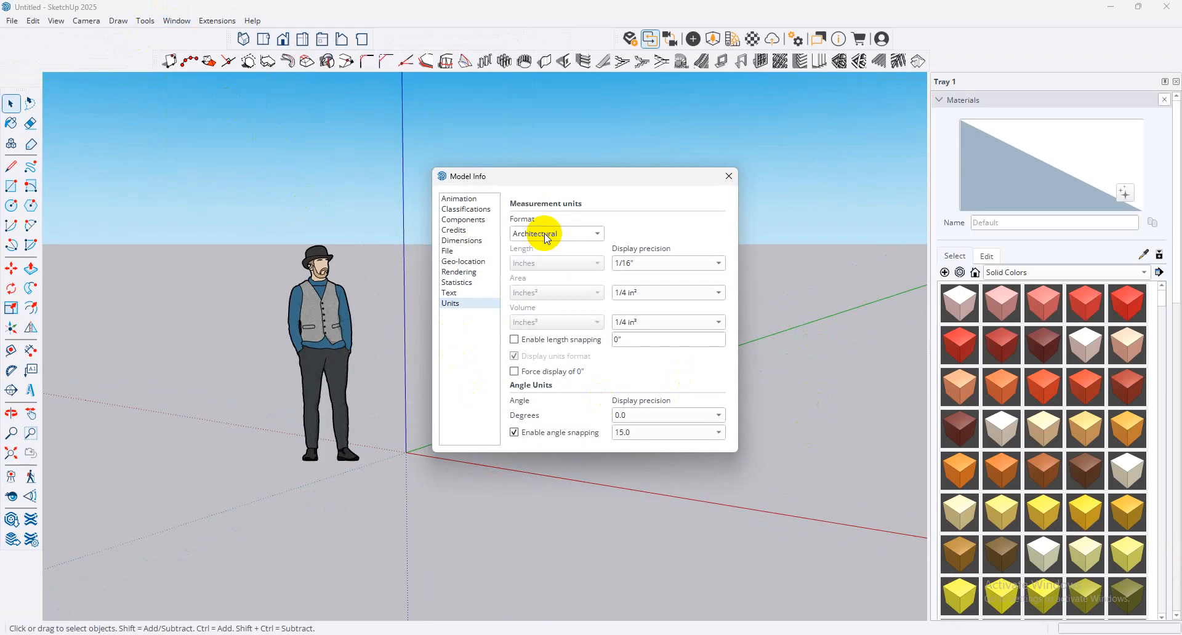
{"action": "left_click", "coordinate": [544, 237]}
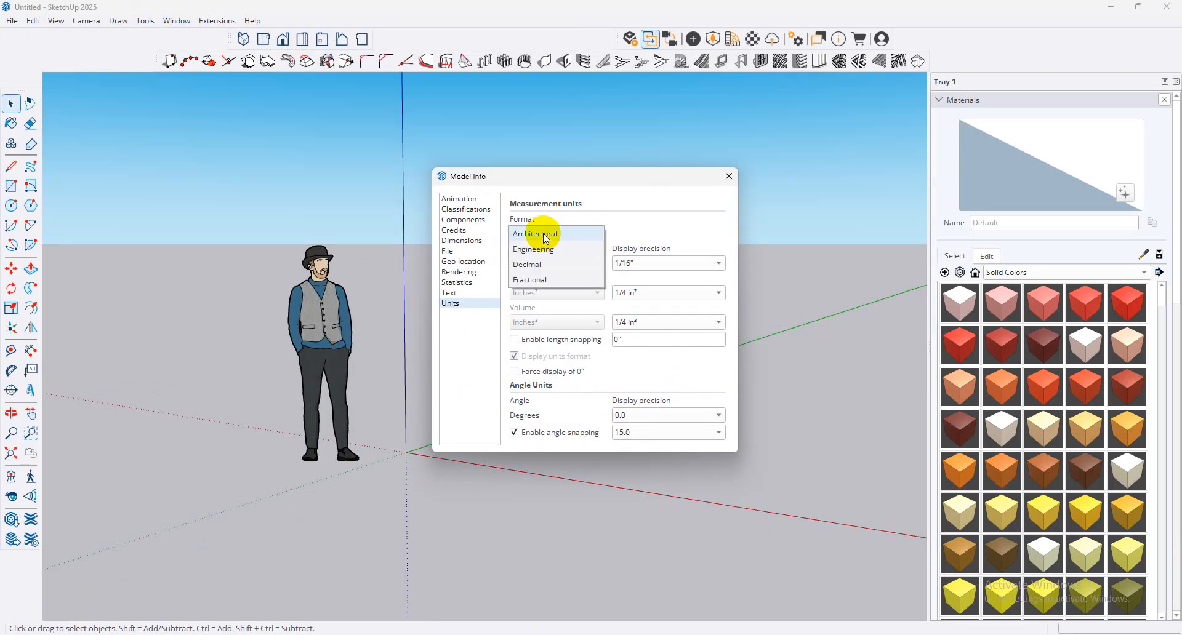
{"action": "left_click", "coordinate": [544, 264]}
{"action": "left_click", "coordinate": [550, 263]}
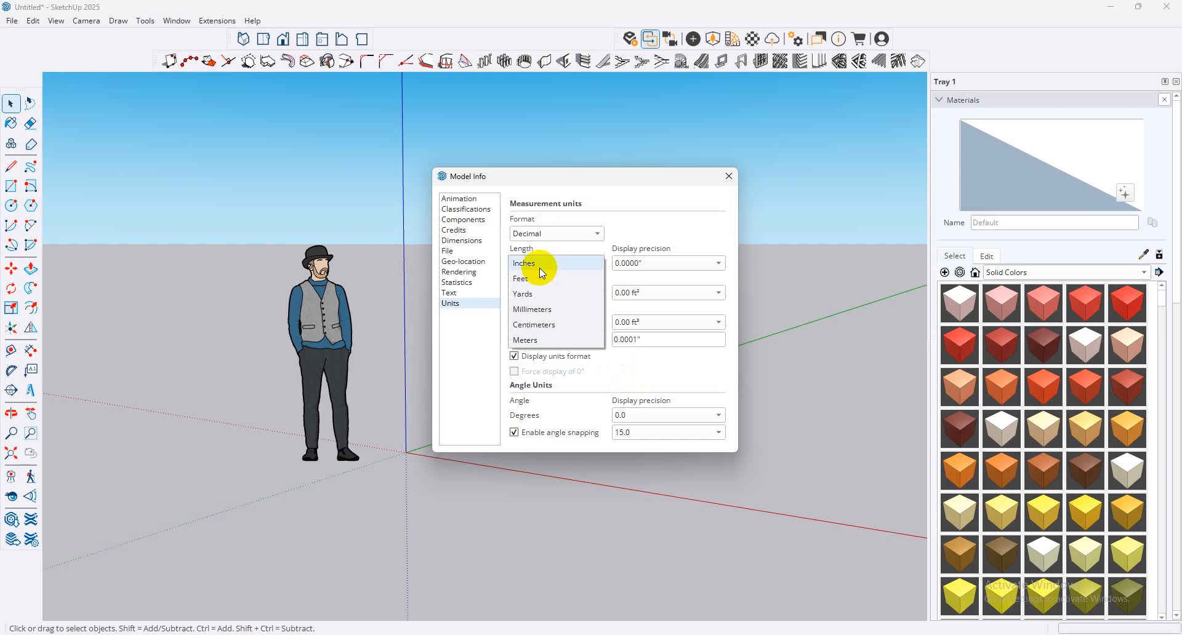
{"action": "left_click", "coordinate": [549, 311]}
Step: Set the measurement units to Architectural format with a length display precision of 0"
{"action": "left_click", "coordinate": [556, 234]}
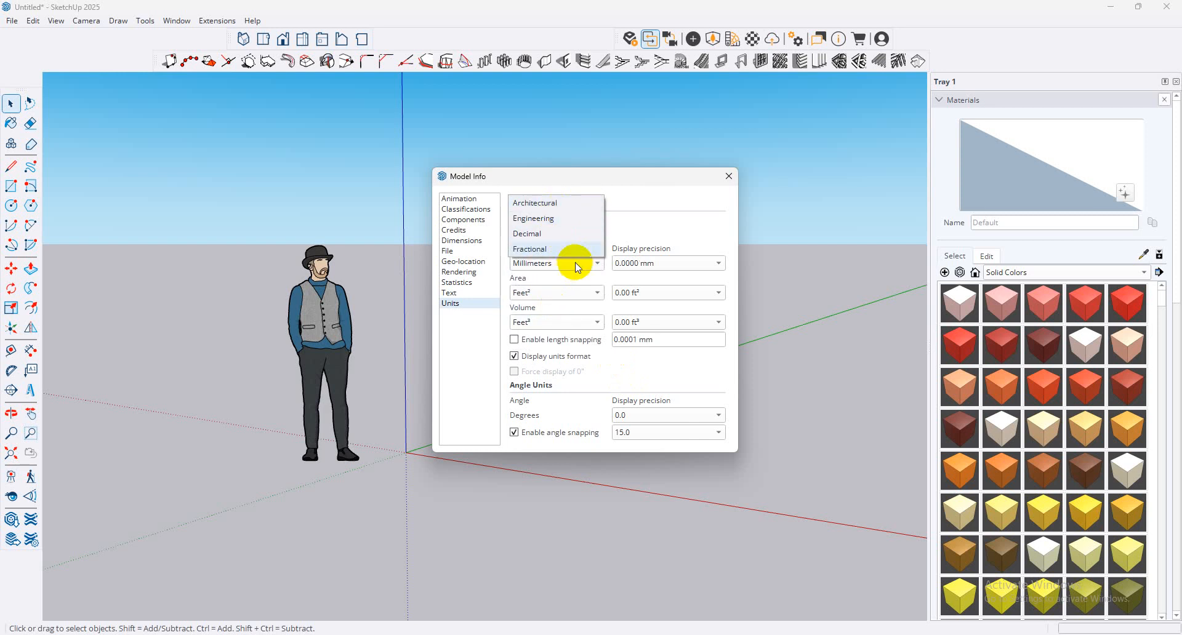
{"action": "left_click", "coordinate": [566, 204]}
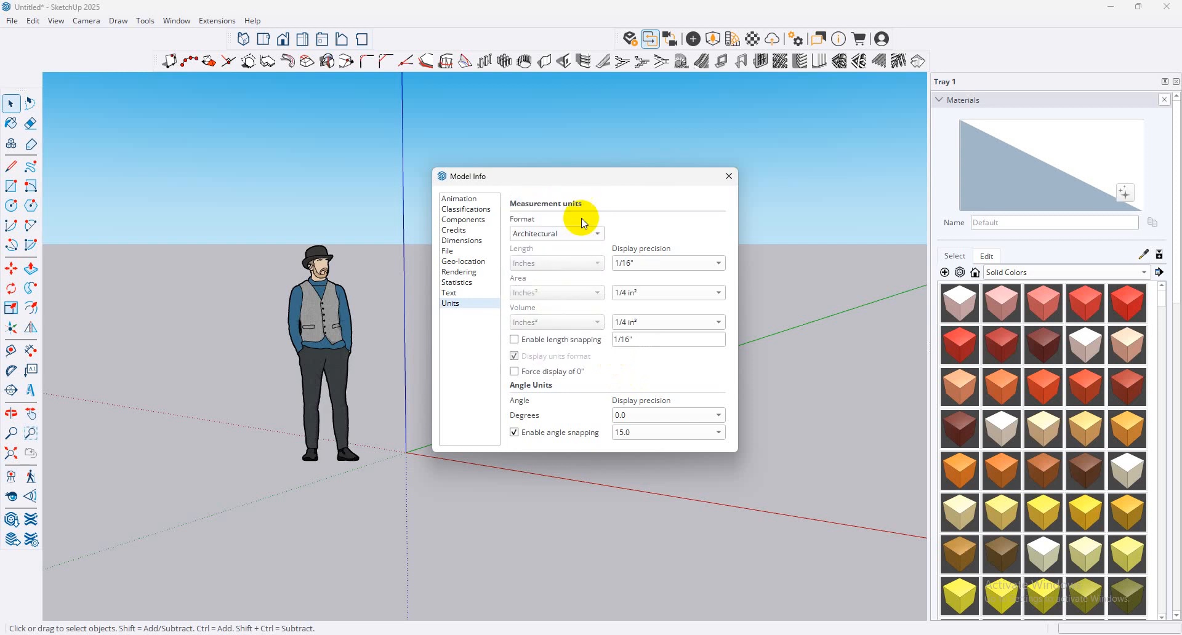
{"action": "left_click", "coordinate": [721, 264]}
{"action": "left_click", "coordinate": [724, 265]}
{"action": "left_click", "coordinate": [714, 266]}
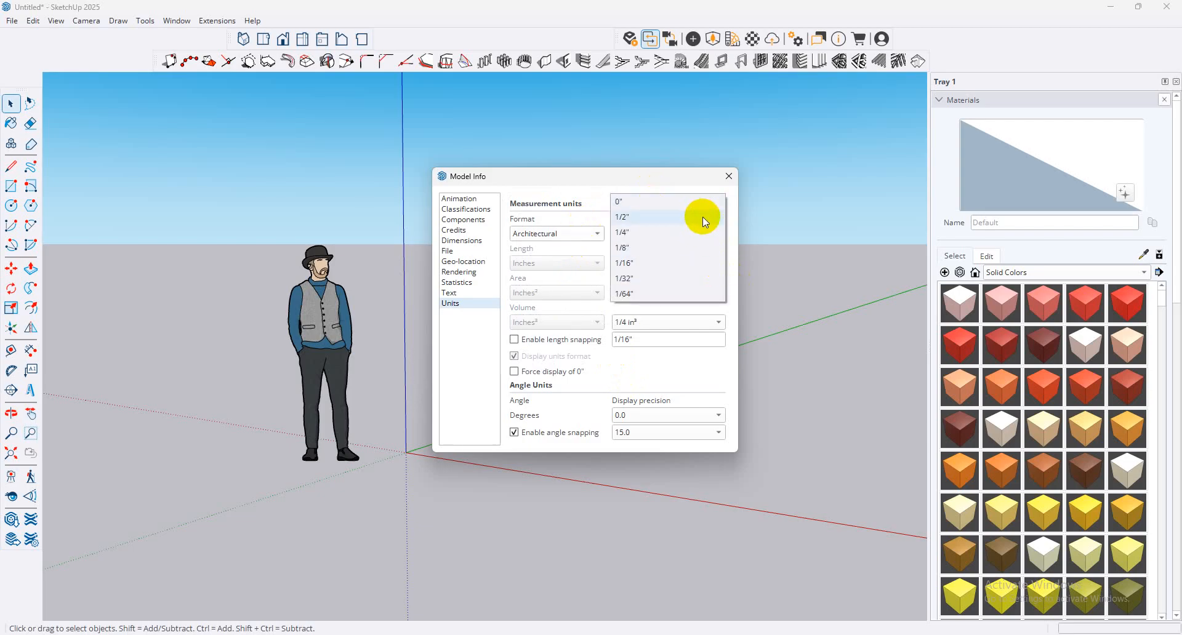
{"action": "left_click", "coordinate": [640, 203]}
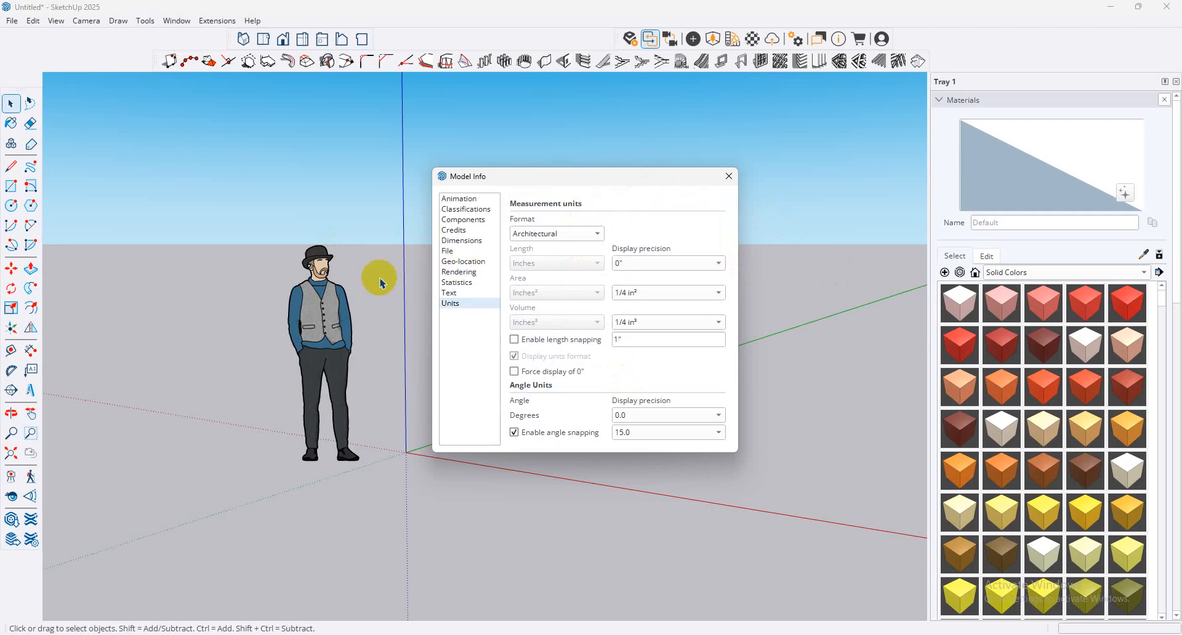
Step: Set the model's dimension text to 15 points in bright red and close the model settings
{"action": "left_click", "coordinate": [477, 245]}
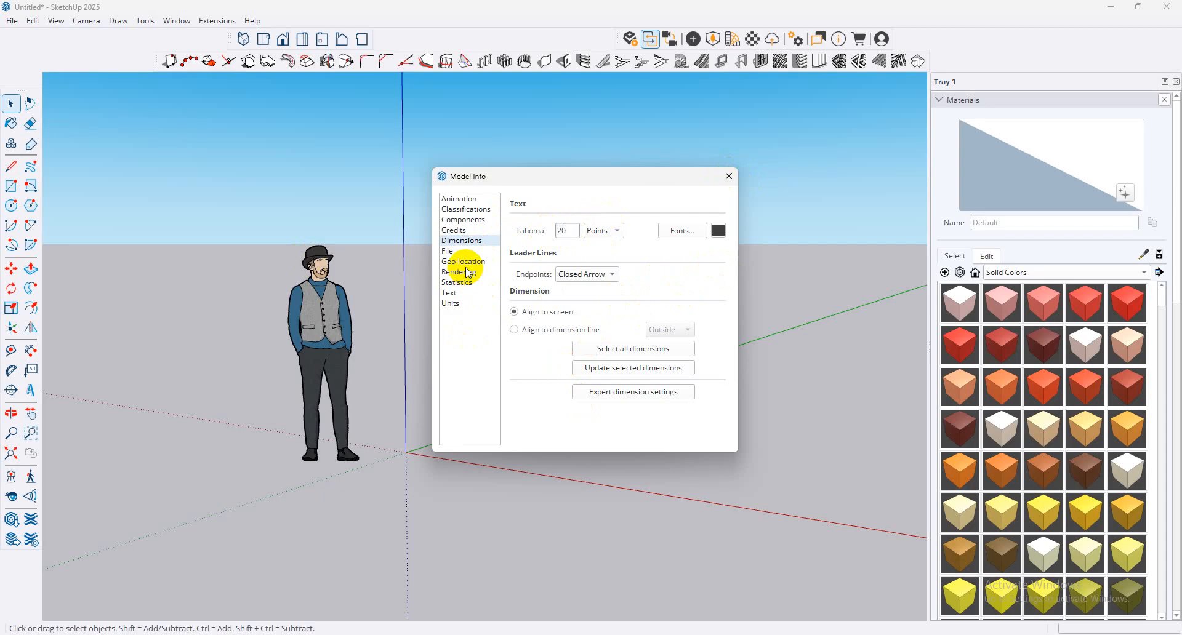
{"action": "left_click_drag", "start_coordinate": [568, 233], "coordinate": [507, 229]}
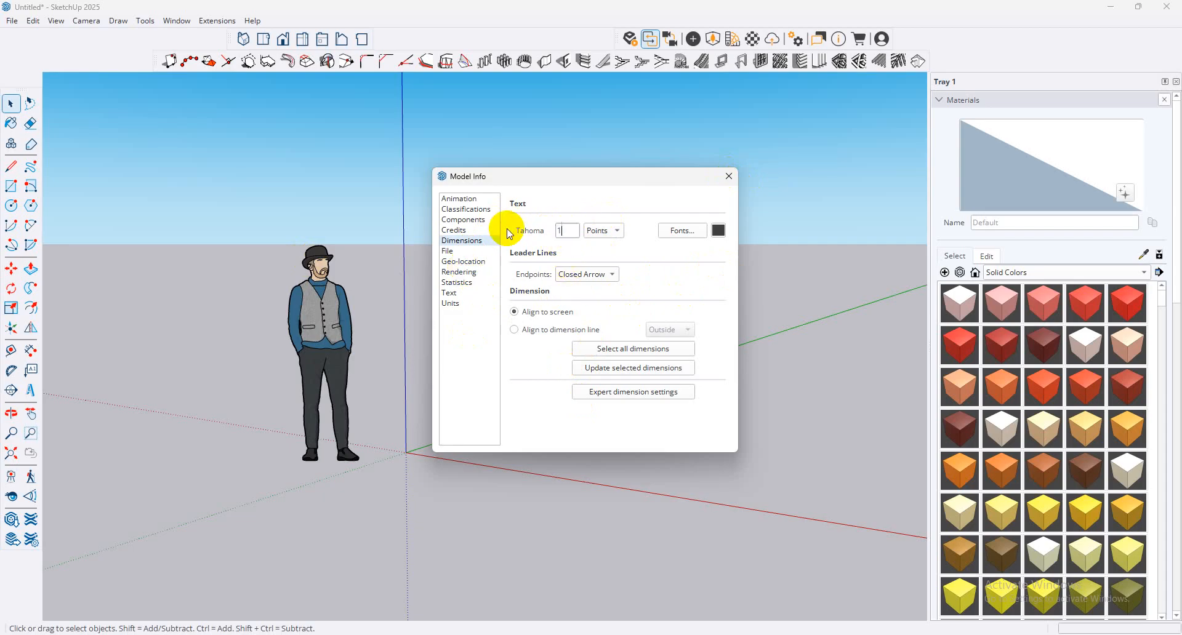
{"action": "left_click", "coordinate": [716, 232]}
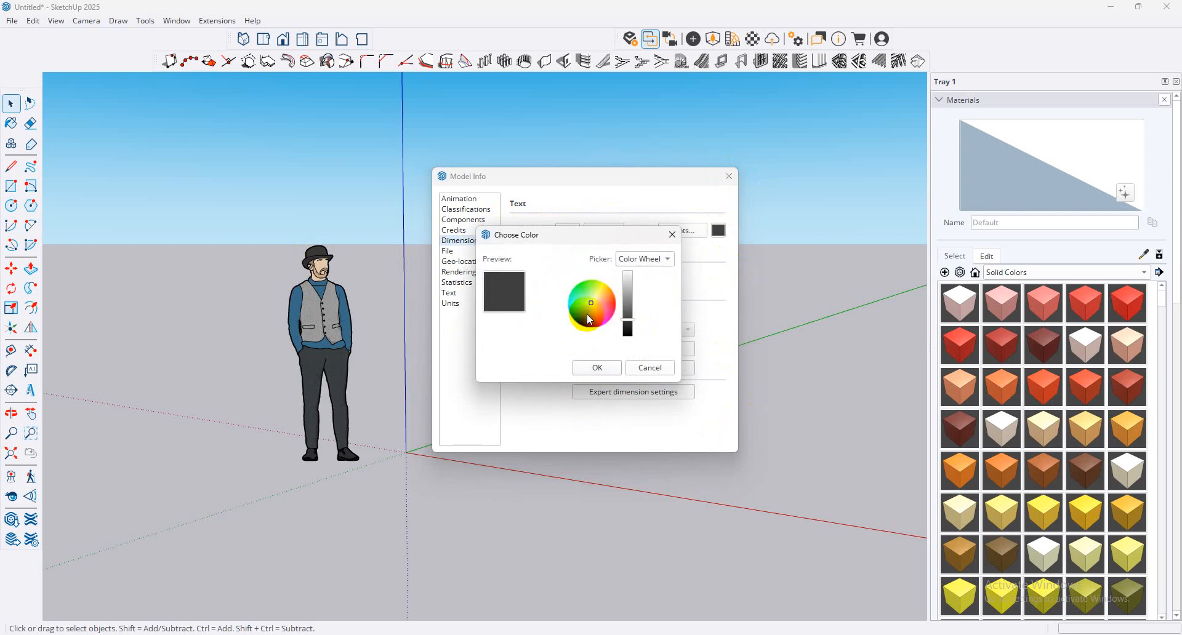
{"action": "left_click", "coordinate": [609, 302]}
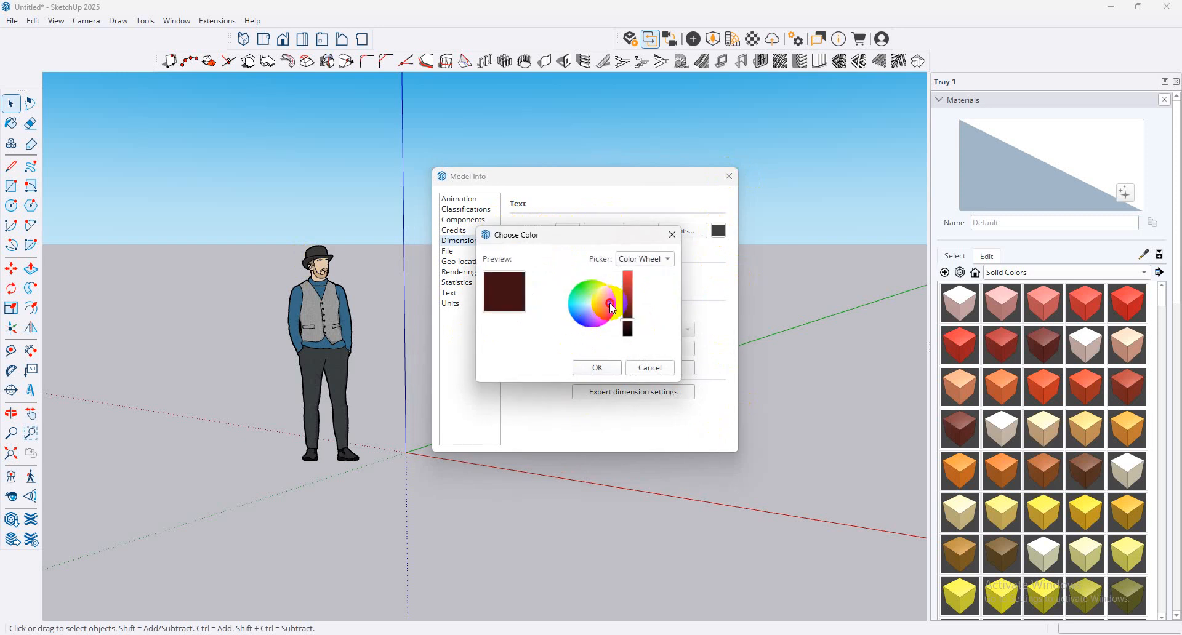
{"action": "left_click", "coordinate": [627, 285]}
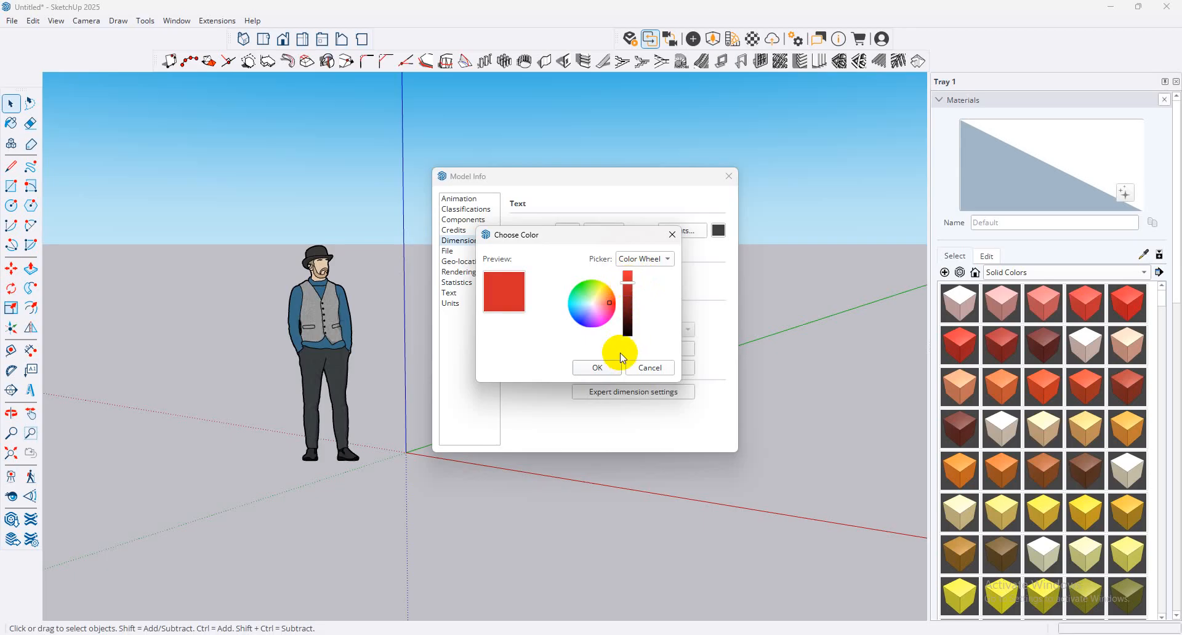
{"action": "left_click", "coordinate": [597, 367]}
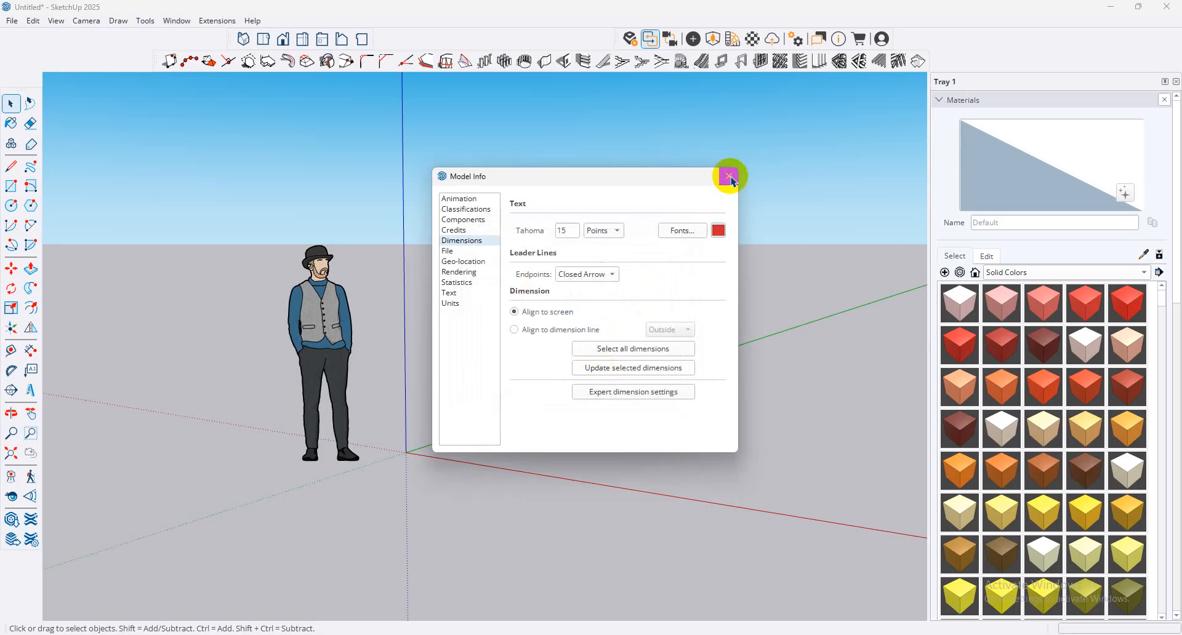
{"action": "left_click", "coordinate": [728, 176]}
Step: Hide and restore the Large Tool Set toolbar, and switch the Getting Started toolbar on and off
{"action": "left_click", "coordinate": [318, 304]}
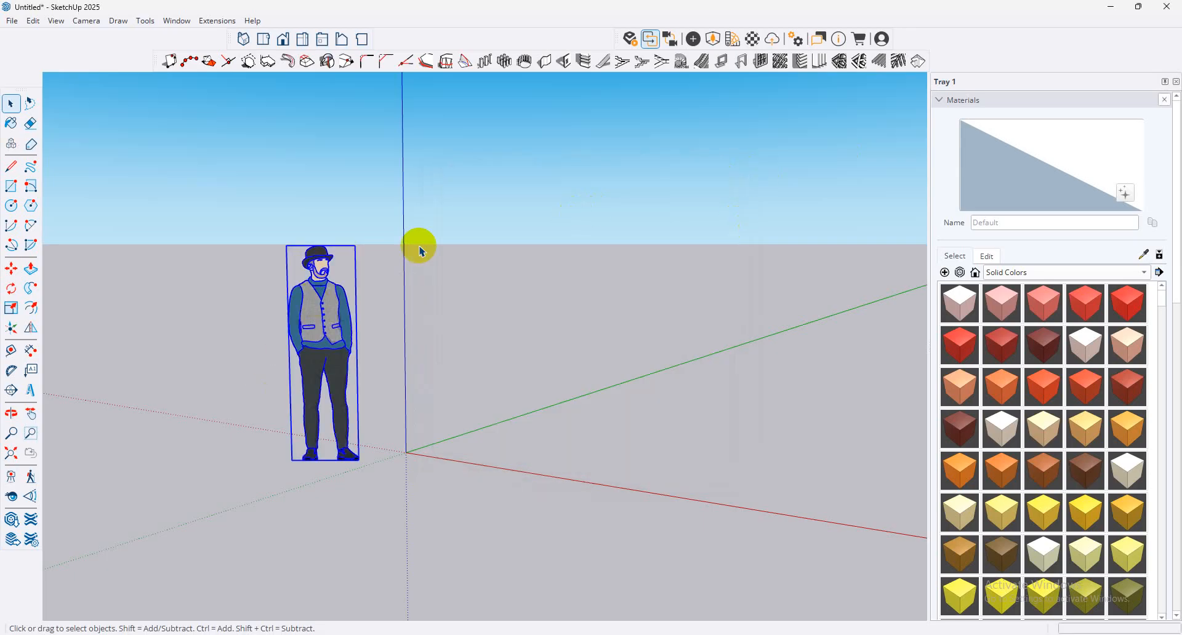
{"action": "left_click", "coordinate": [56, 20]}
{"action": "left_click", "coordinate": [88, 43]}
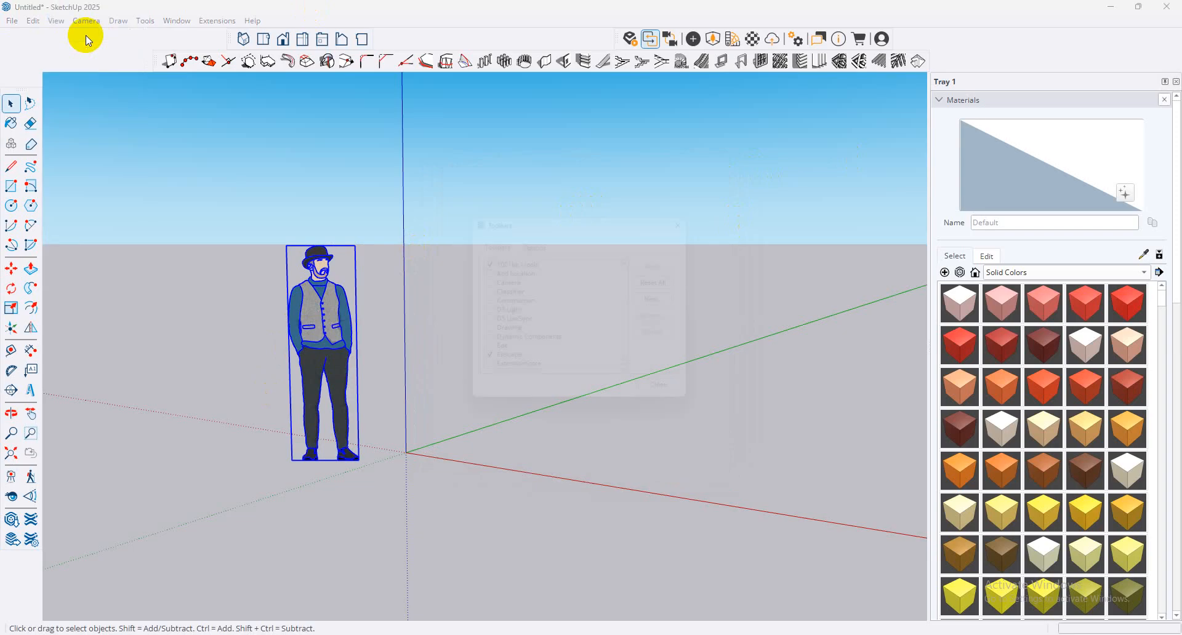
{"action": "scroll", "coordinate": [522, 358], "scroll_direction": "down", "scroll_amount": 3}
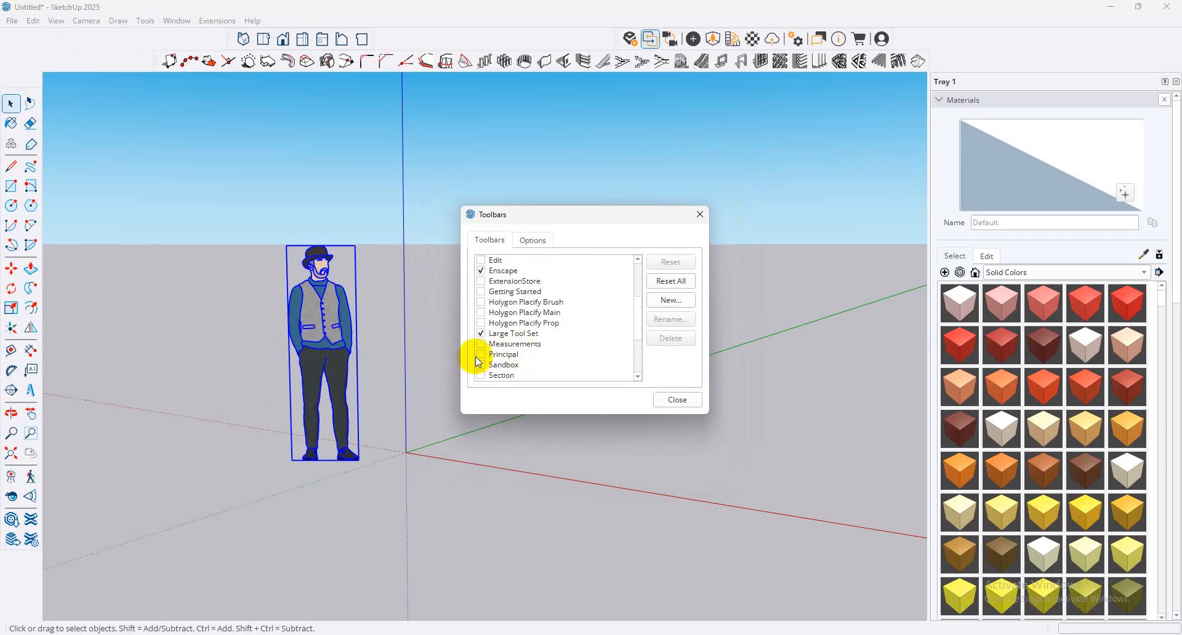
{"action": "left_click", "coordinate": [480, 335]}
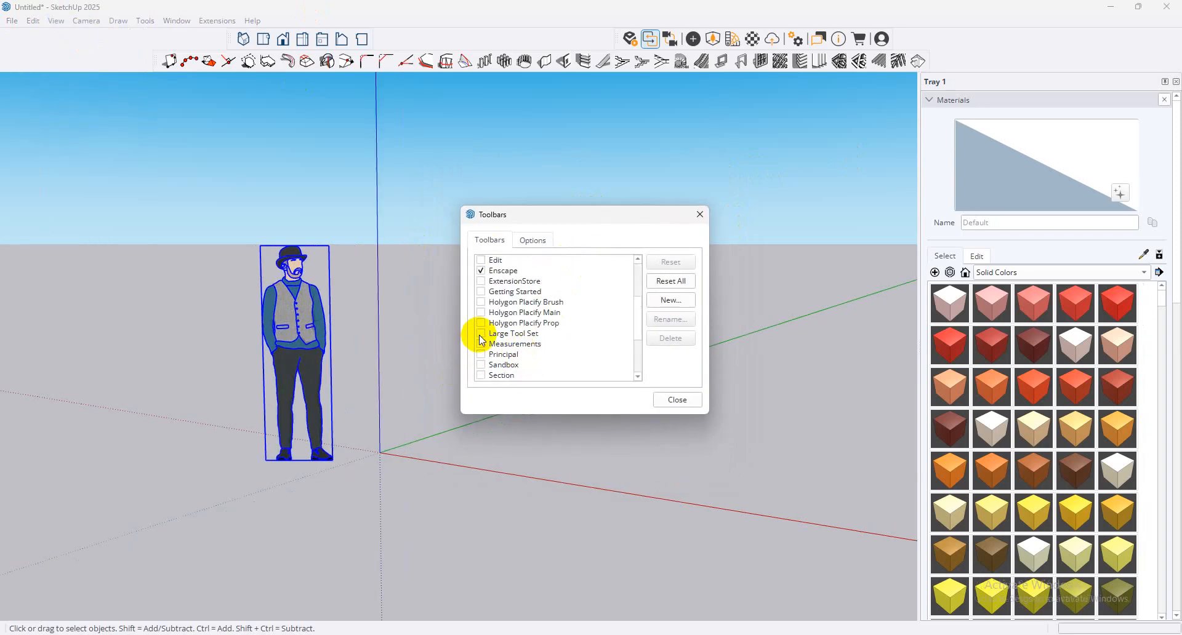
{"action": "left_click", "coordinate": [480, 333]}
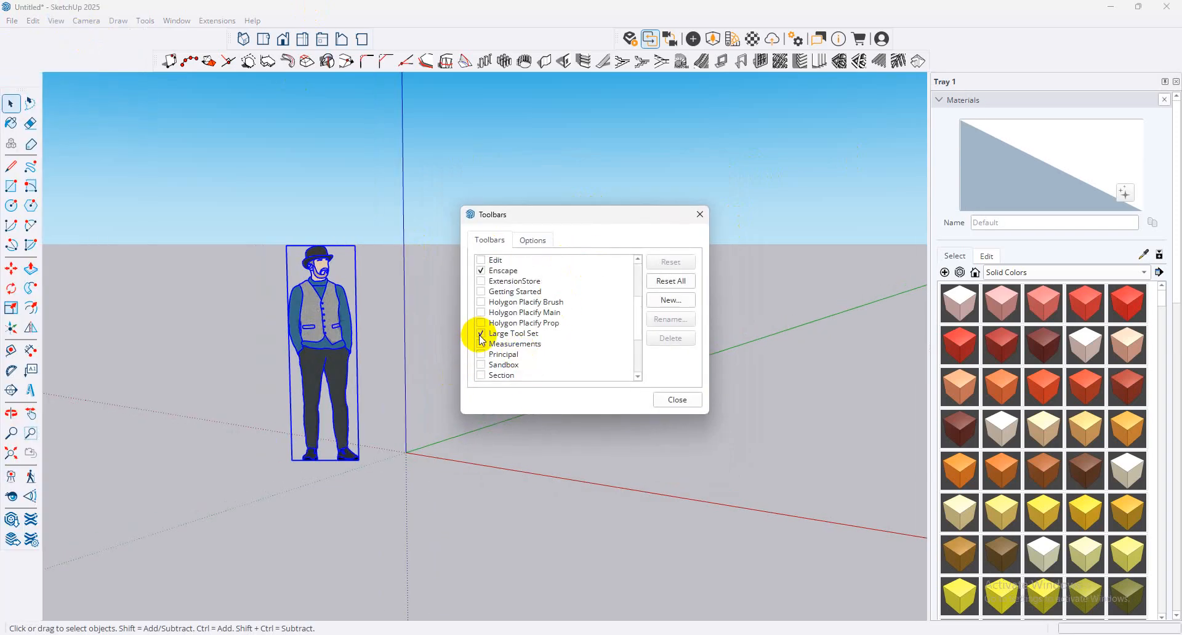
{"action": "left_click", "coordinate": [481, 292]}
{"action": "left_click", "coordinate": [481, 293]}
{"action": "left_click", "coordinate": [688, 399]}
{"action": "left_click", "coordinate": [392, 423]}
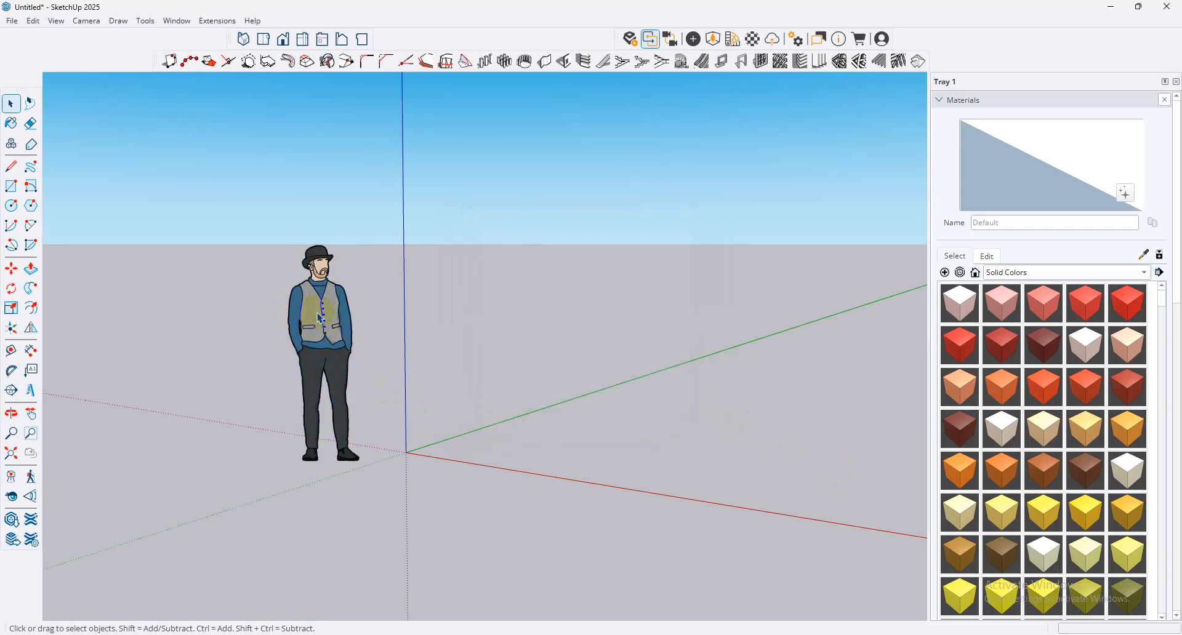
Step: Delete the default standing human figure from the model
{"action": "left_click", "coordinate": [321, 317]}
{"action": "key", "text": "Delete"}
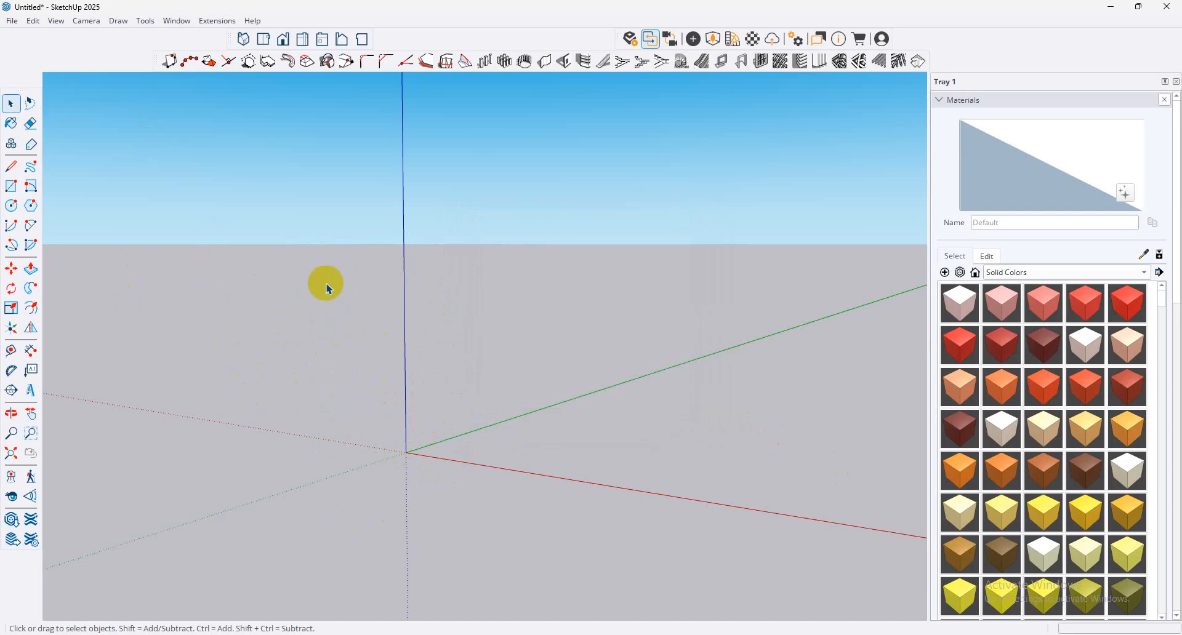
{"action": "middle_click_drag", "start_coordinate": [333, 294], "coordinate": [164, 382]}
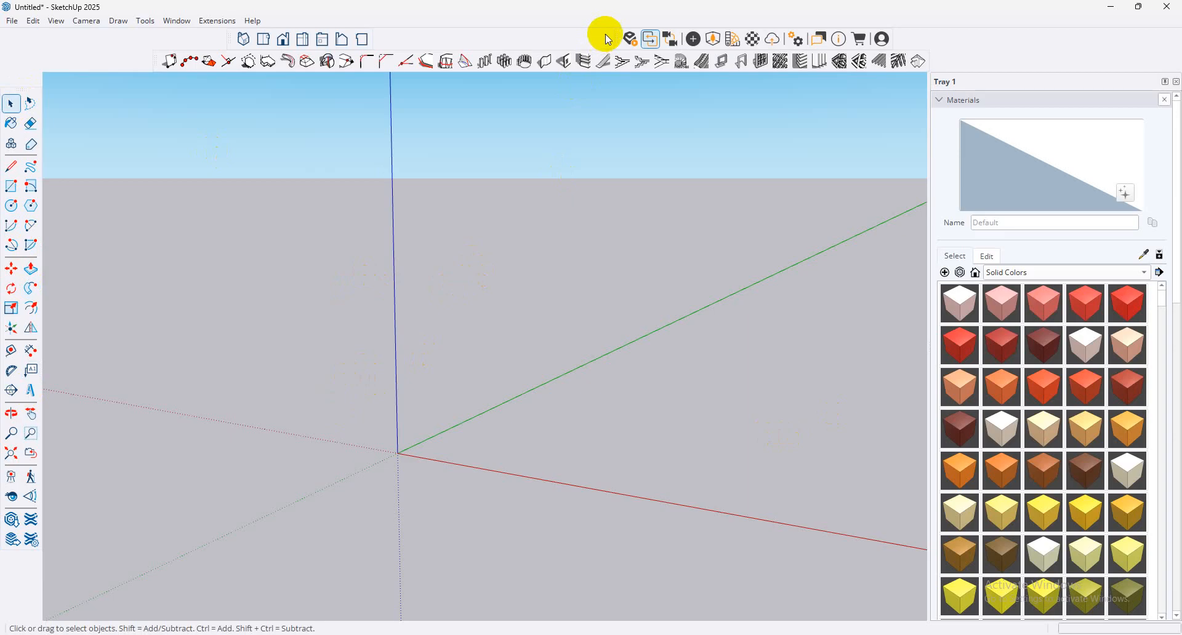
Step: Undock the Enscape toolbar, redock it closer to the Views toolbar, and slightly shift the modeling extension toolbar beneath them
{"action": "left_click_drag", "start_coordinate": [615, 38], "coordinate": [538, 214]}
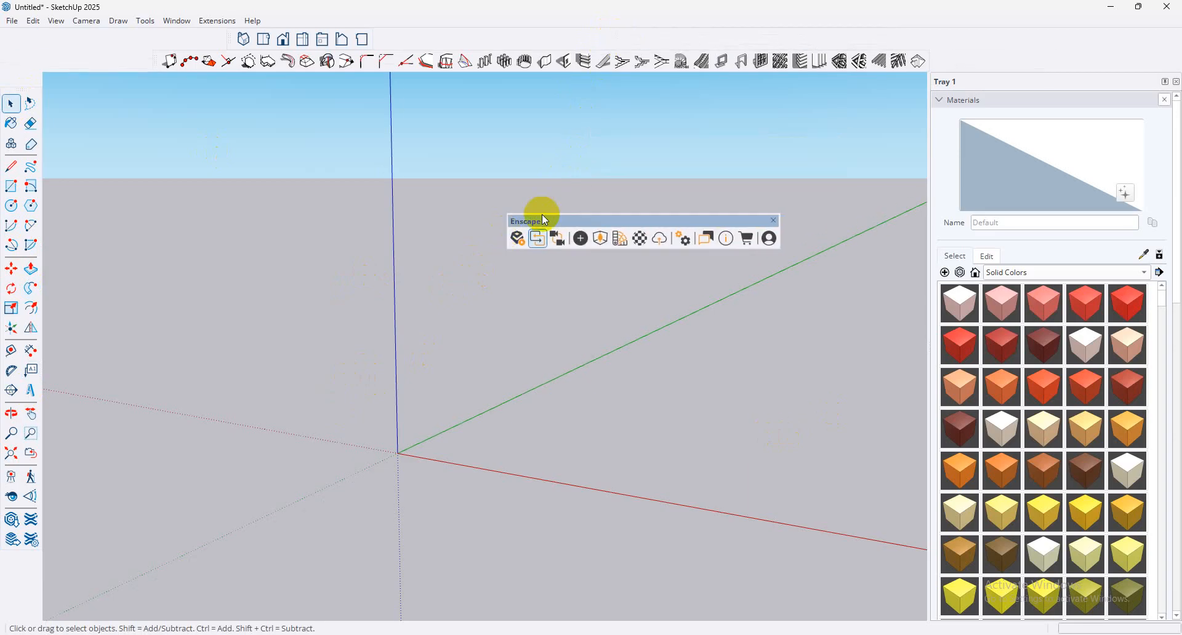
{"action": "left_click_drag", "start_coordinate": [623, 227], "coordinate": [628, 29]}
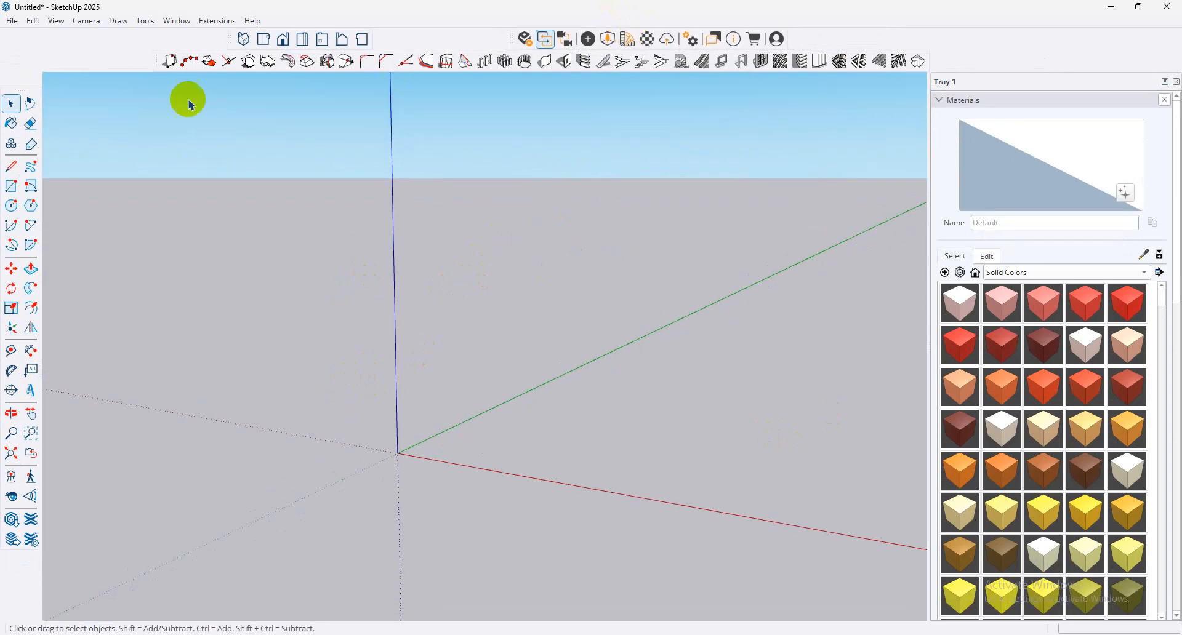
{"action": "mouse_move", "coordinate": [155, 58]}
{"action": "left_mouse_down"}
{"action": "mouse_move", "coordinate": [158, 222]}
{"action": "mouse_move", "coordinate": [161, 53]}
{"action": "left_mouse_up"}
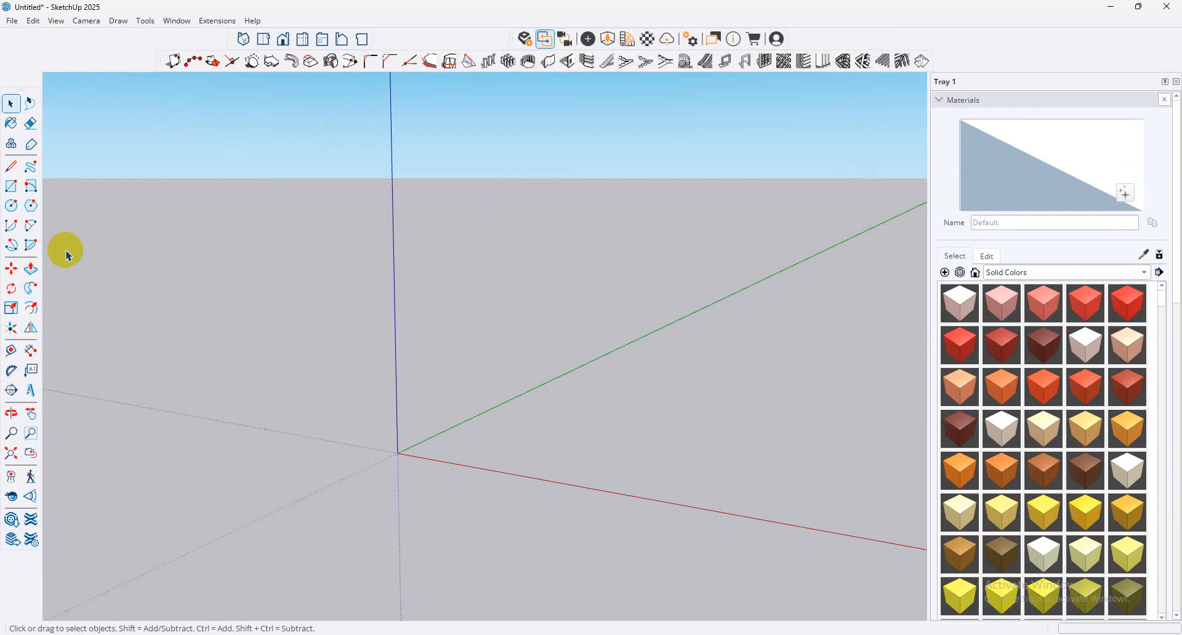
Step: Draw a 10 by 15 inch rectangle on the ground, starting from the origin
{"action": "left_click", "coordinate": [12, 187]}
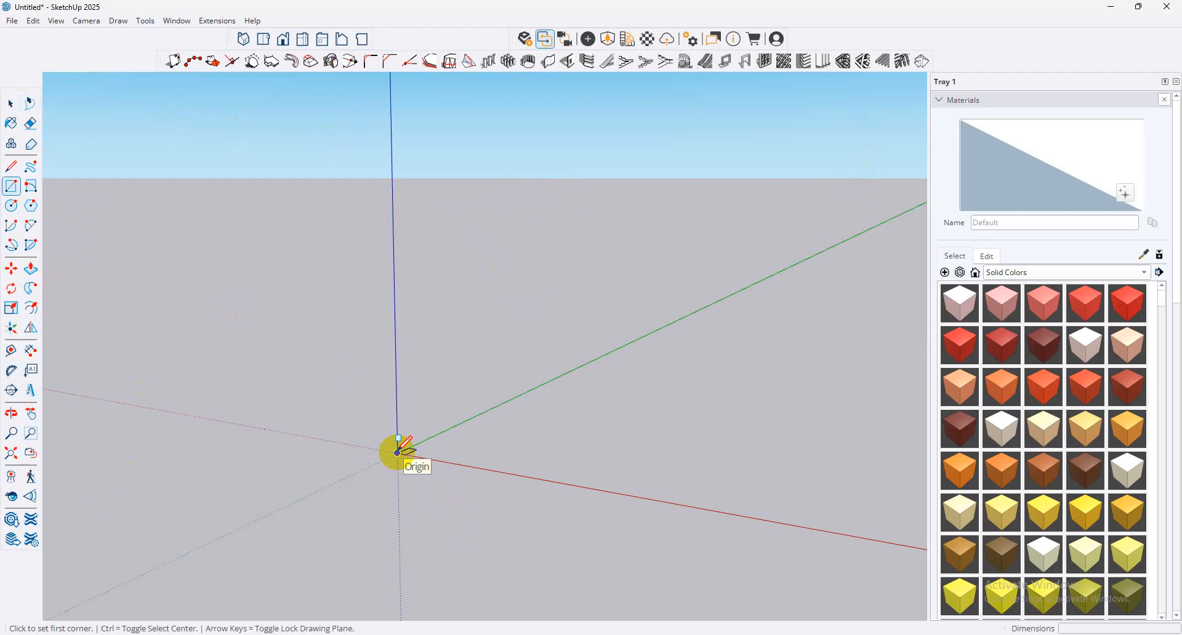
{"action": "left_click", "coordinate": [398, 451]}
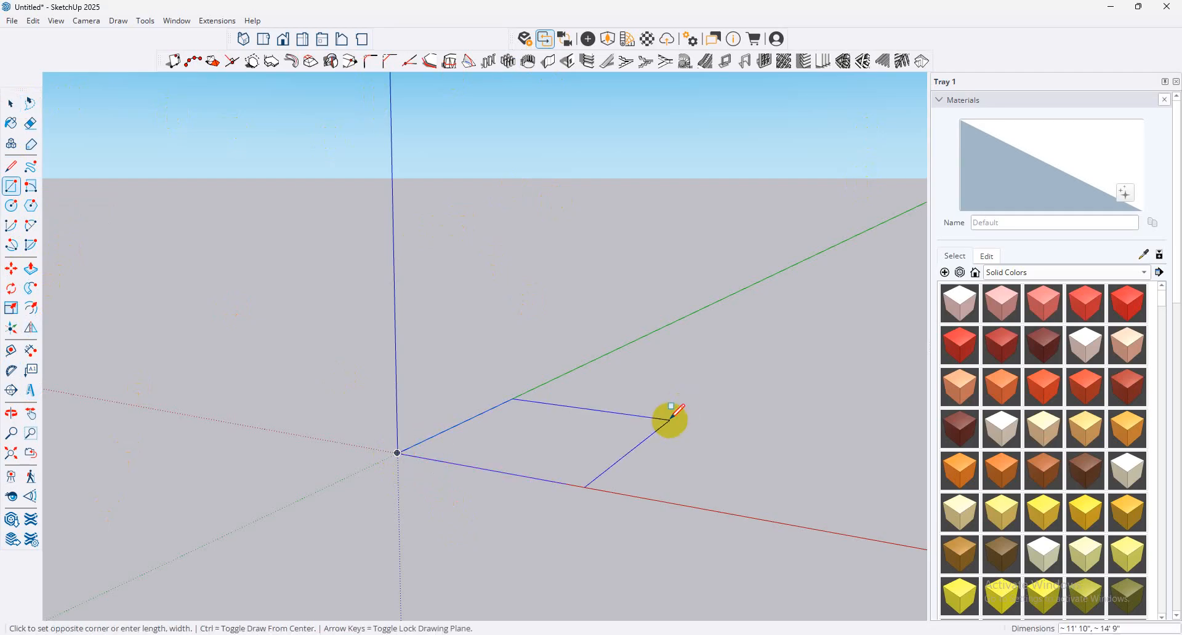
{"action": "type", "text": "10,15"}
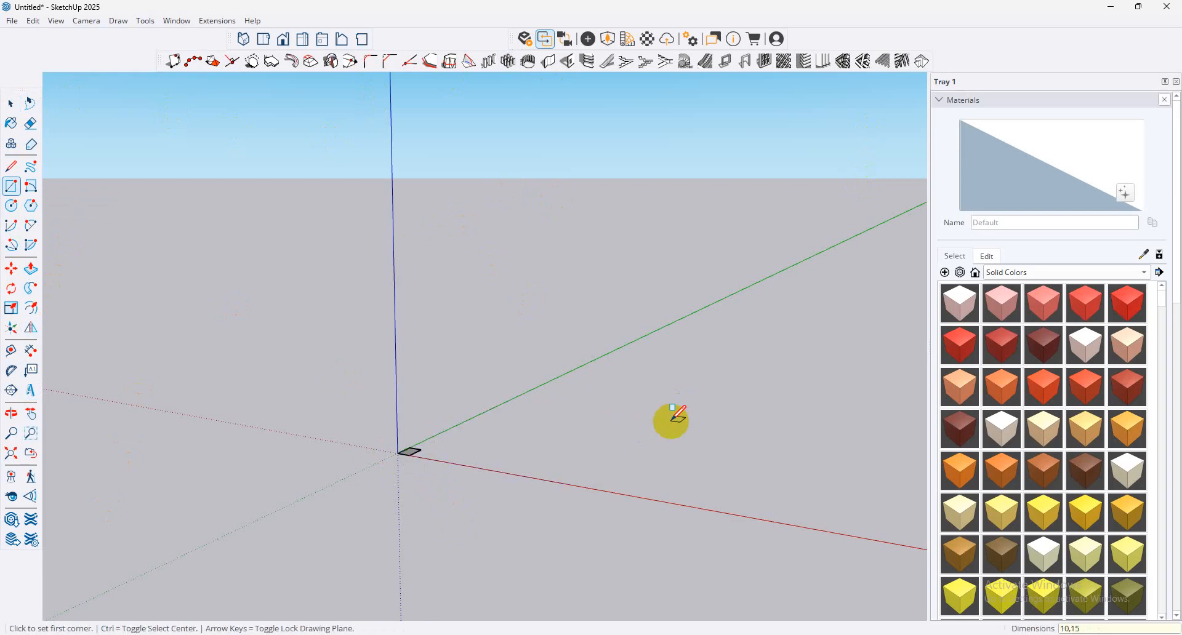
{"action": "scroll", "coordinate": [271, 483], "scroll_direction": "up", "scroll_amount": 3}
{"action": "scroll", "coordinate": [458, 520], "scroll_direction": "up", "scroll_amount": 2}
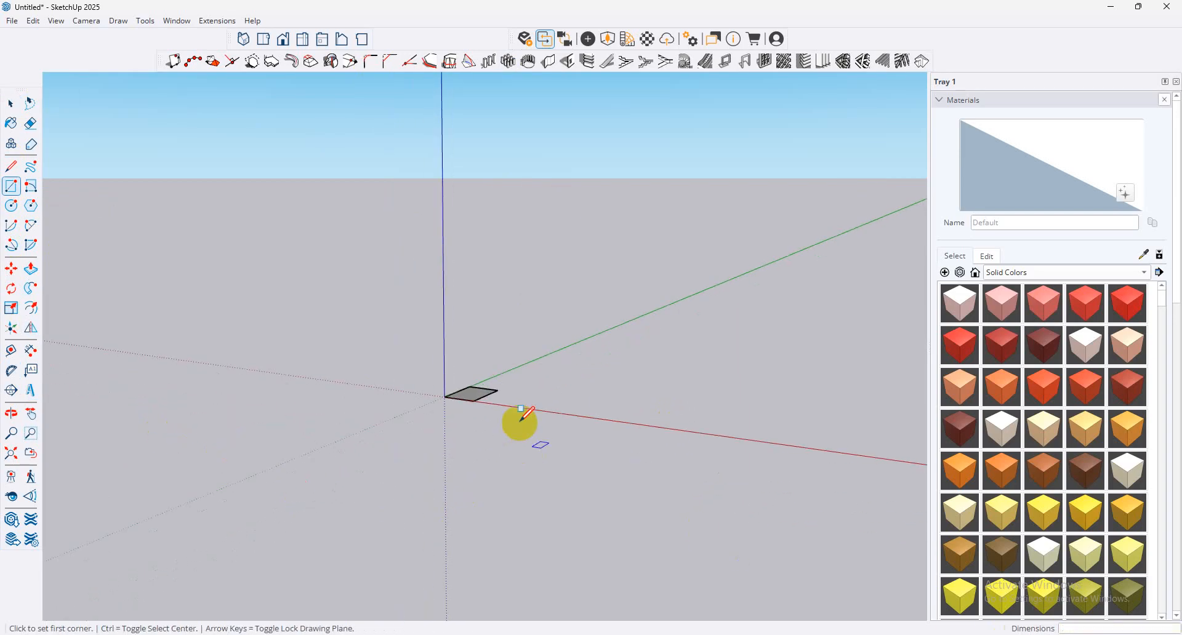
{"action": "scroll", "coordinate": [519, 423], "scroll_direction": "up", "scroll_amount": 2}
{"action": "middle_click_drag", "start_coordinate": [520, 425], "coordinate": [509, 561]}
{"action": "scroll", "coordinate": [456, 373], "scroll_direction": "up", "scroll_amount": 3}
{"action": "scroll", "coordinate": [502, 375], "scroll_direction": "up", "scroll_amount": 3}
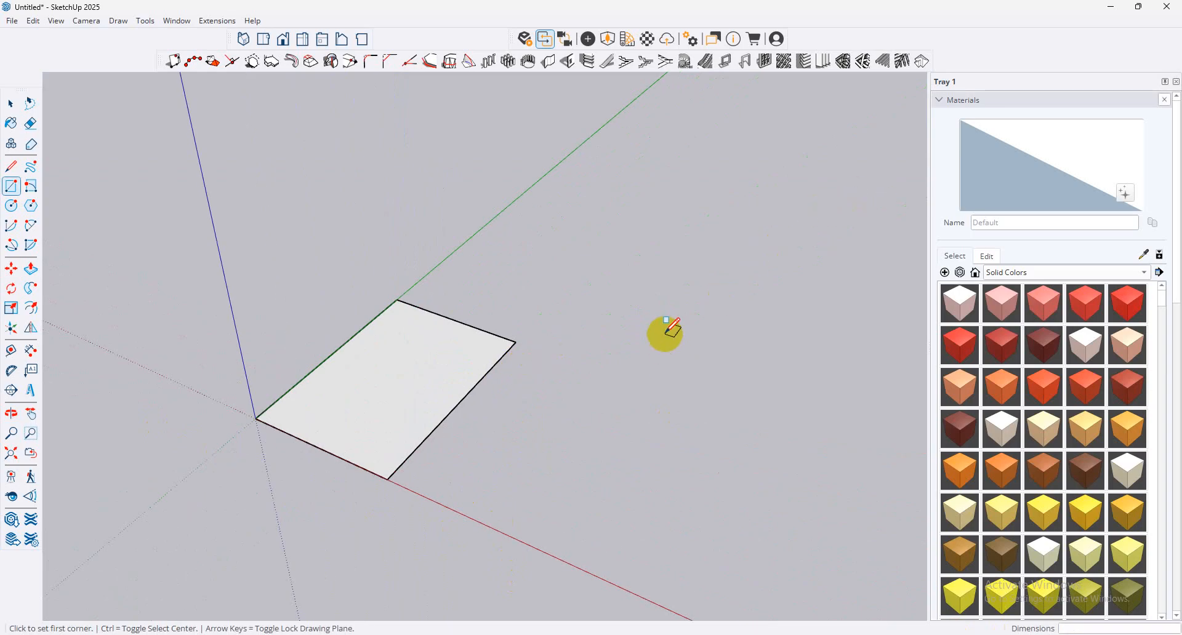
Step: Select the whole small rectangle at the origin and delete it
{"action": "left_click", "coordinate": [10, 103]}
{"action": "key", "text": "r"}
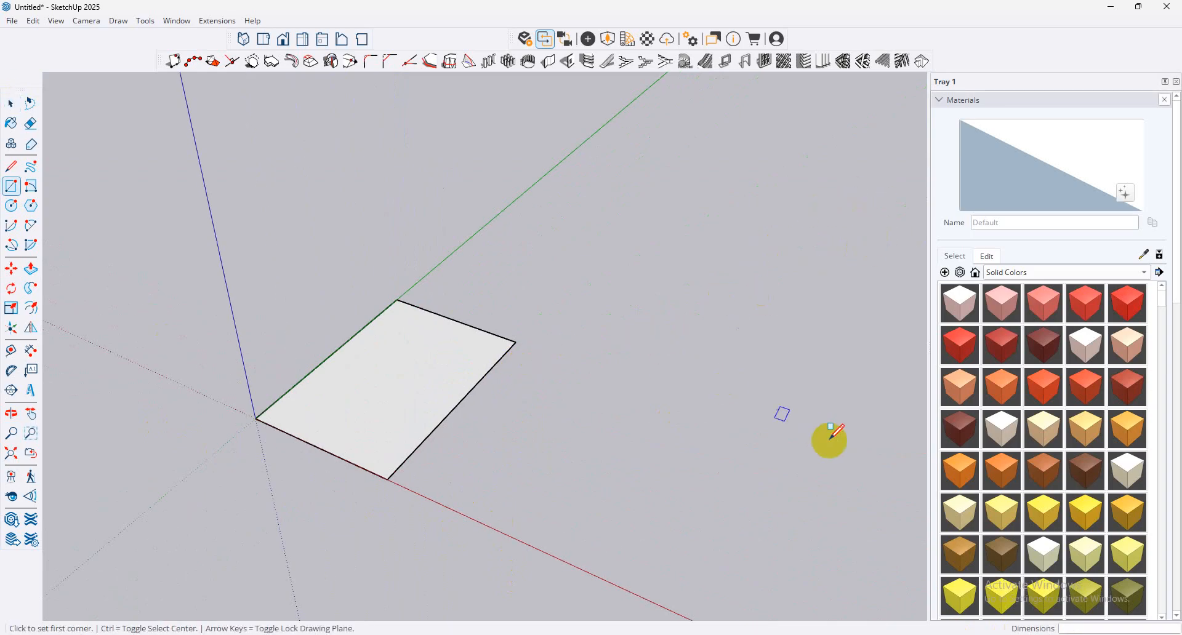
{"action": "left_click", "coordinate": [11, 102]}
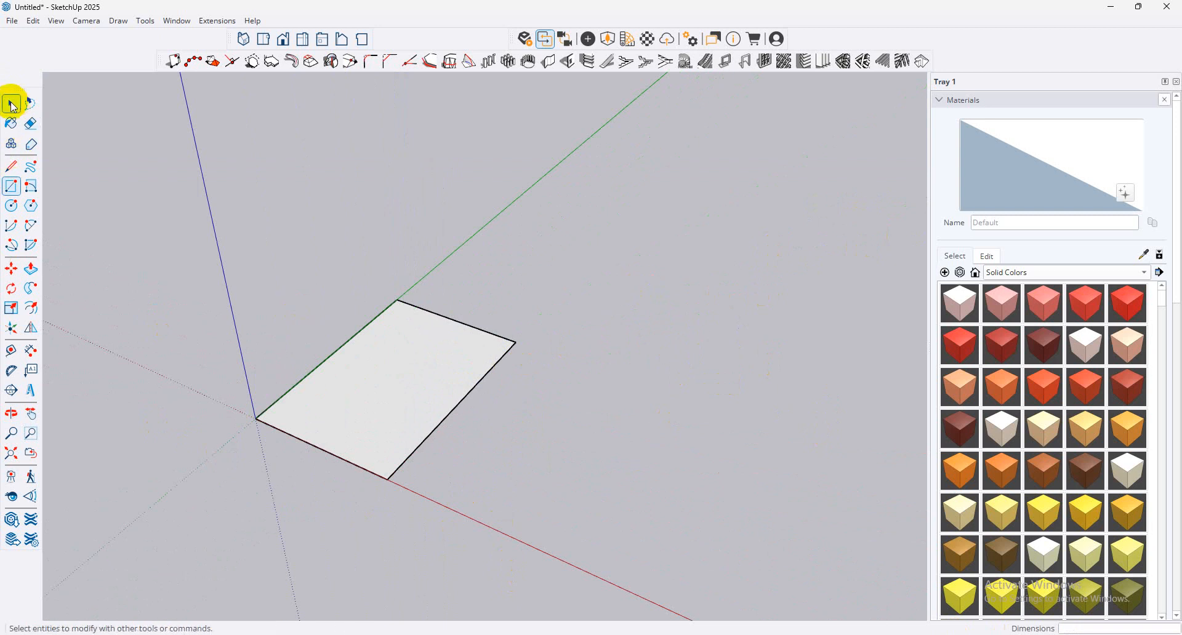
{"action": "left_click_drag", "start_coordinate": [786, 279], "coordinate": [118, 594]}
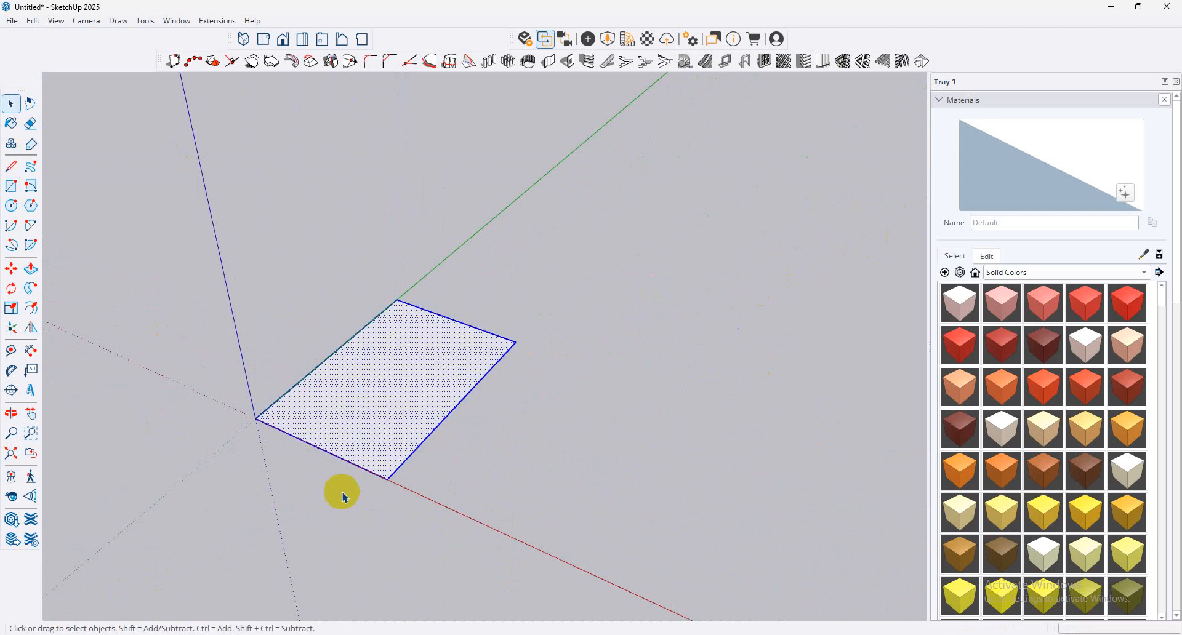
{"action": "key", "text": "Delete"}
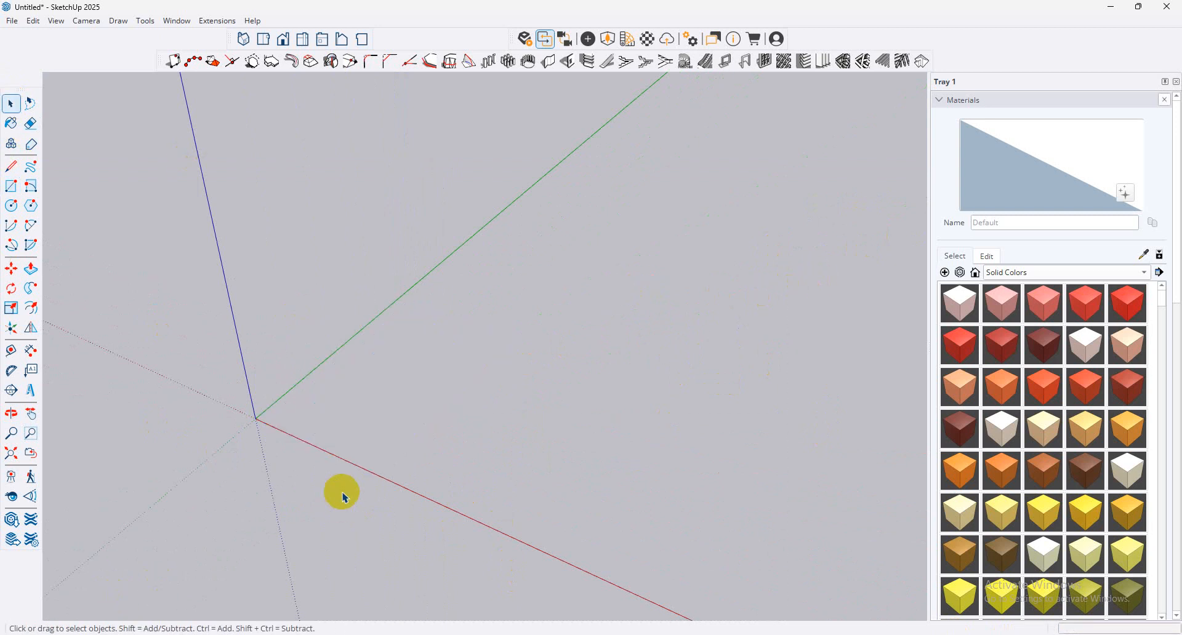
Step: Draw a 10' by 5 m rectangle from the origin using mixed units, and delete it
{"action": "left_click", "coordinate": [13, 193]}
{"action": "left_click", "coordinate": [255, 418]}
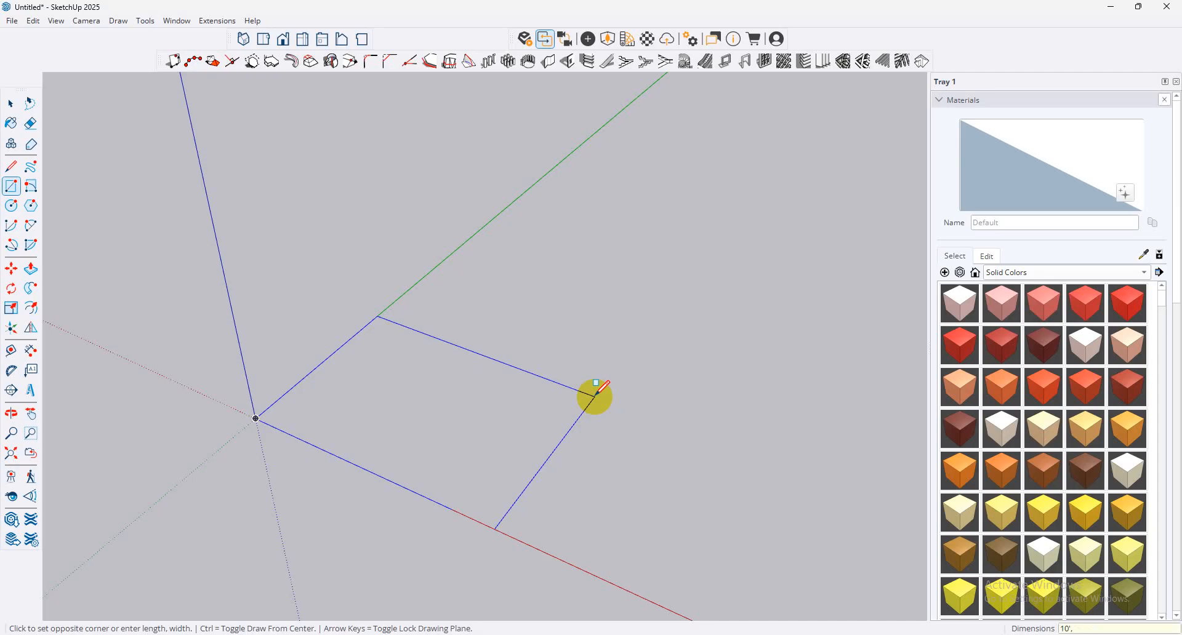
{"action": "type", "text": "10',5m"}
{"action": "key", "text": "Return"}
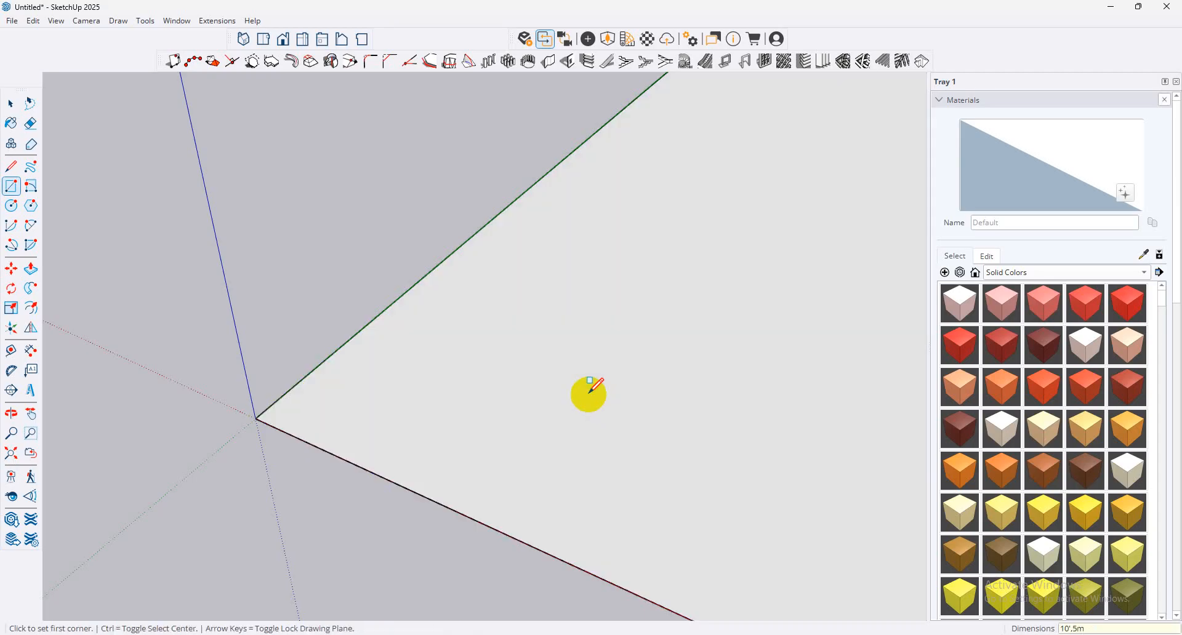
{"action": "scroll", "coordinate": [504, 398], "scroll_direction": "down", "scroll_amount": 3}
{"action": "scroll", "coordinate": [336, 314], "scroll_direction": "down", "scroll_amount": 3}
{"action": "middle_click_drag", "start_coordinate": [651, 284], "coordinate": [611, 417]}
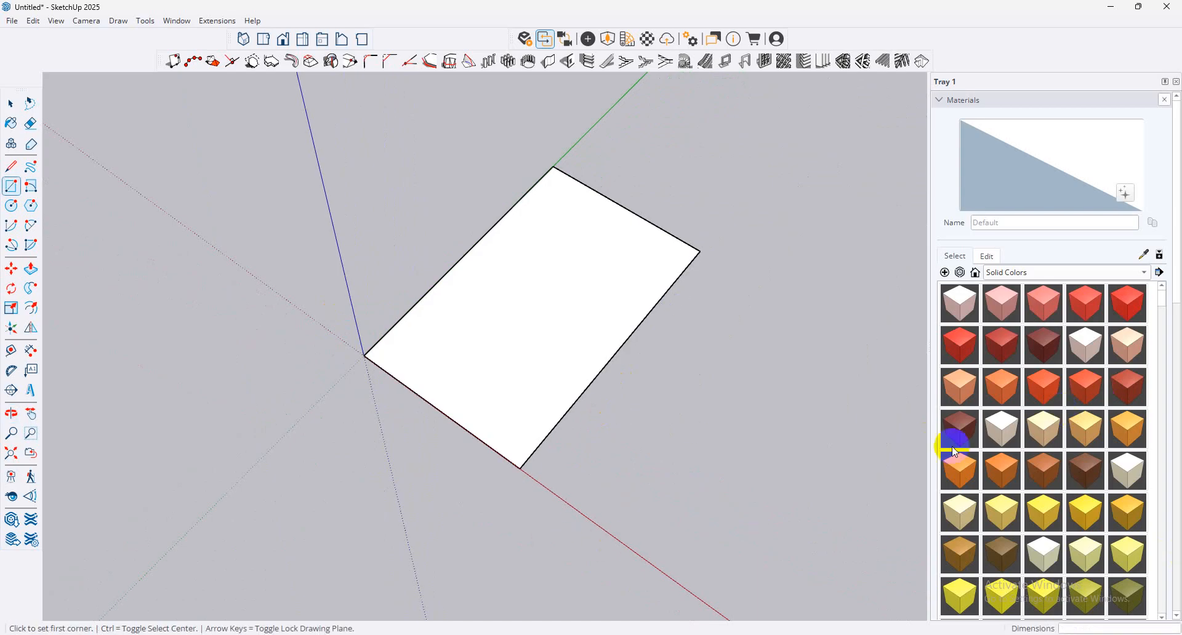
{"action": "key", "text": "ctrl+a"}
{"action": "key", "text": "Delete"}
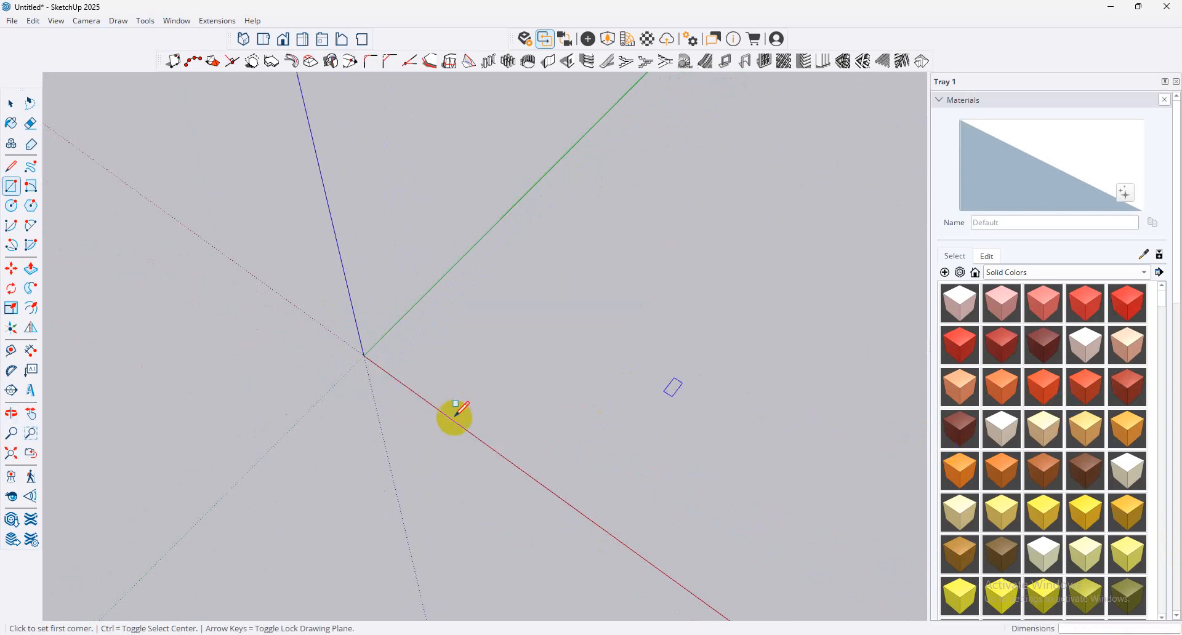
Step: Draw a 10' line from the origin along the green axis
{"action": "left_click", "coordinate": [11, 167]}
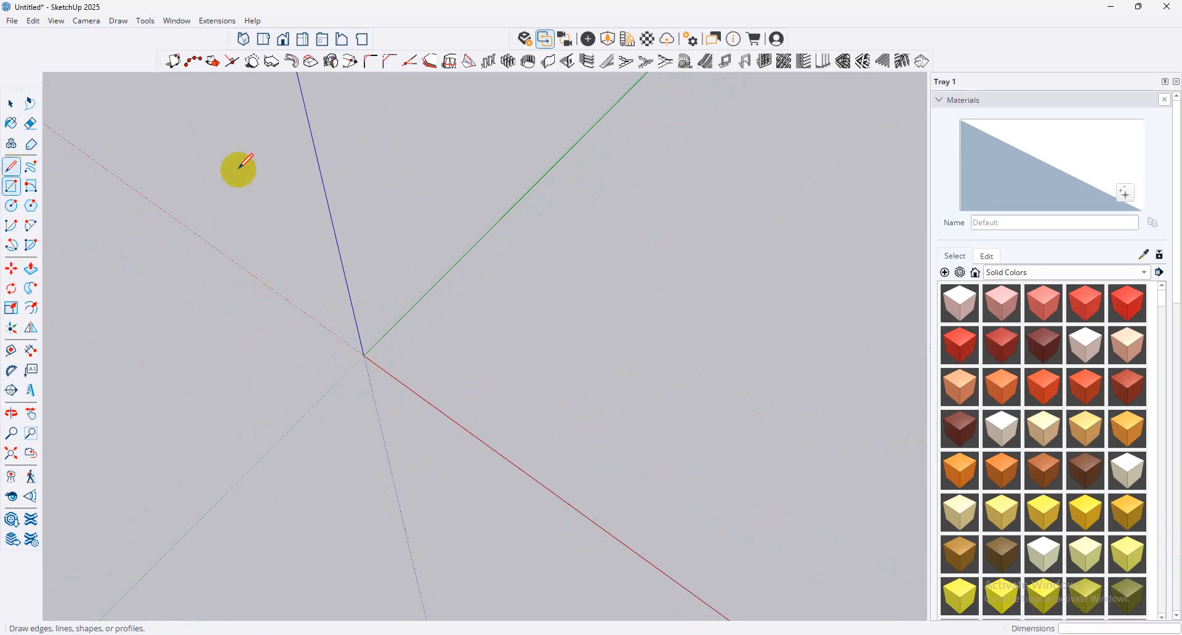
{"action": "left_click", "coordinate": [363, 355]}
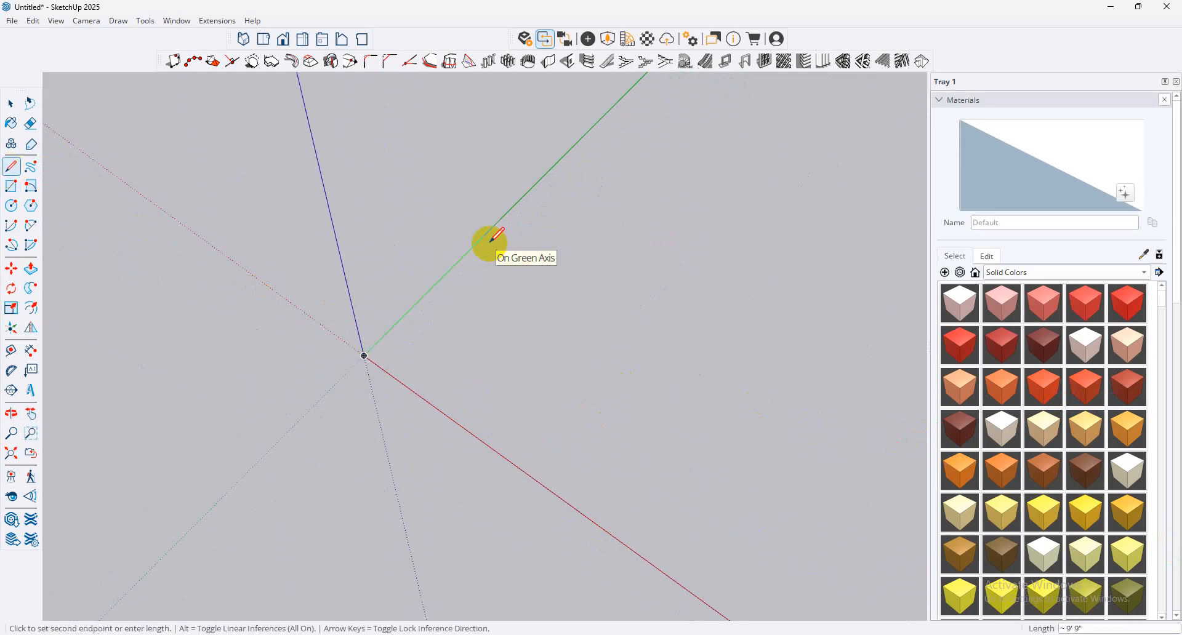
{"action": "type", "text": "10"}
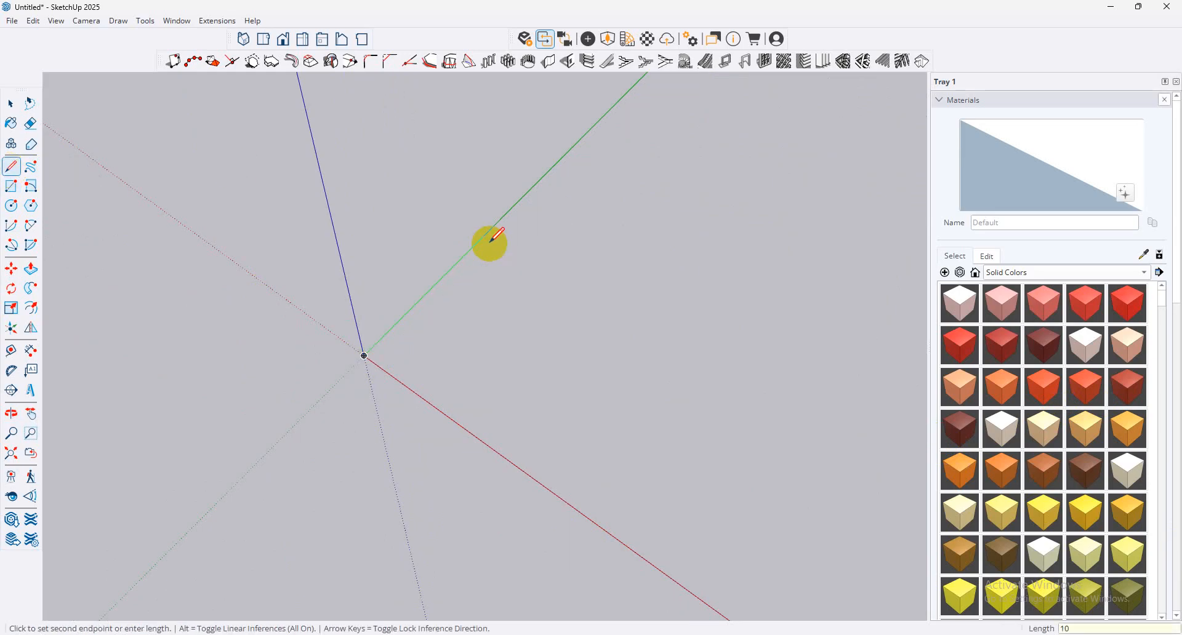
{"action": "key", "text": "Return"}
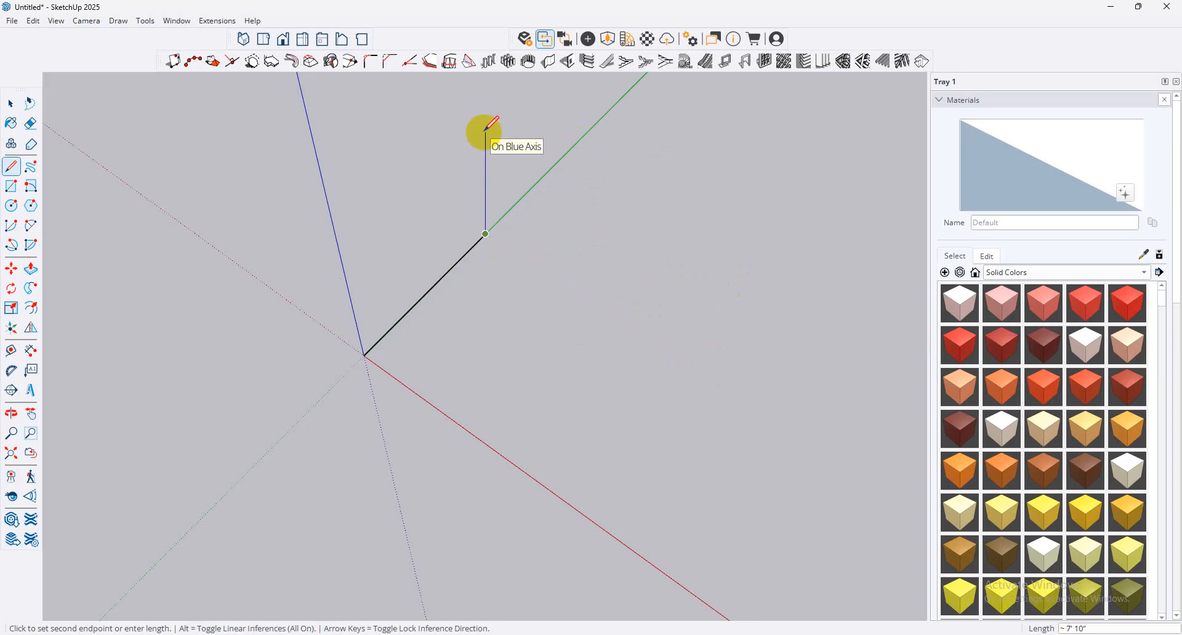
Step: Try locking the next line segment to the blue, red and green directions, and abandon the segment
{"action": "key", "text": "shift"}
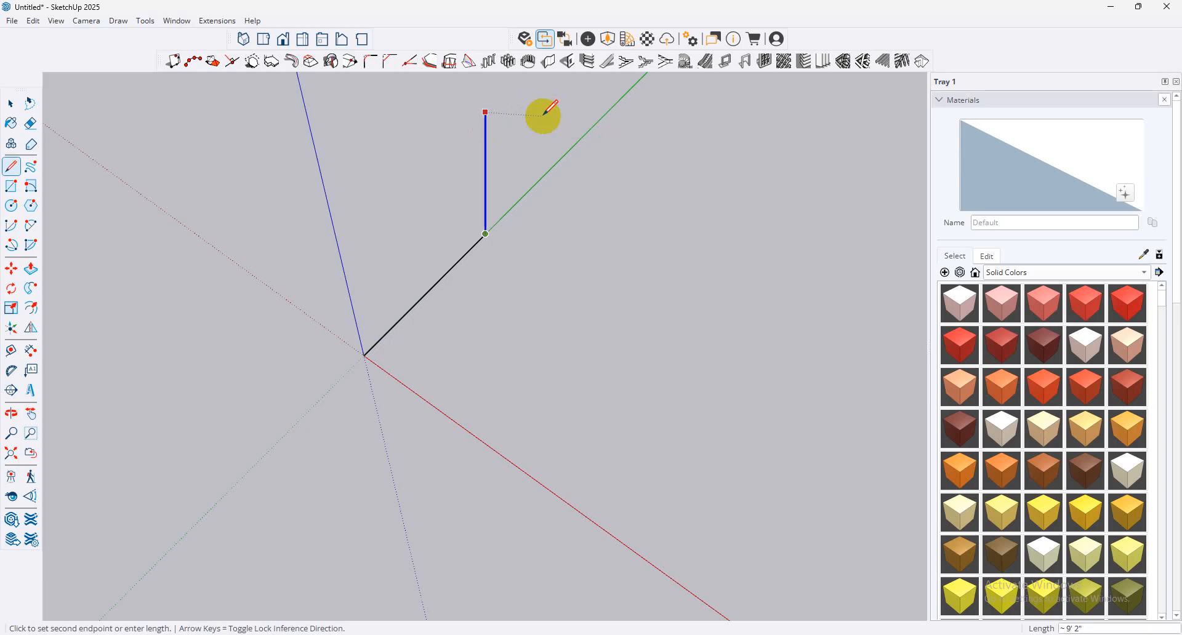
{"action": "key", "text": "Right"}
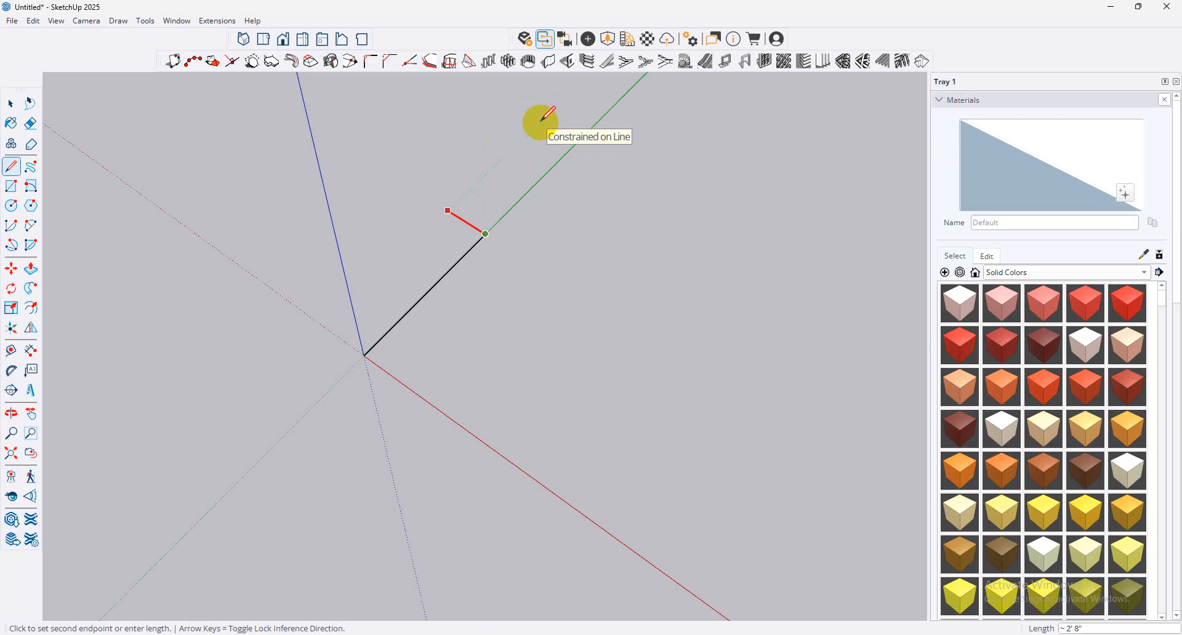
{"action": "key", "text": "Left"}
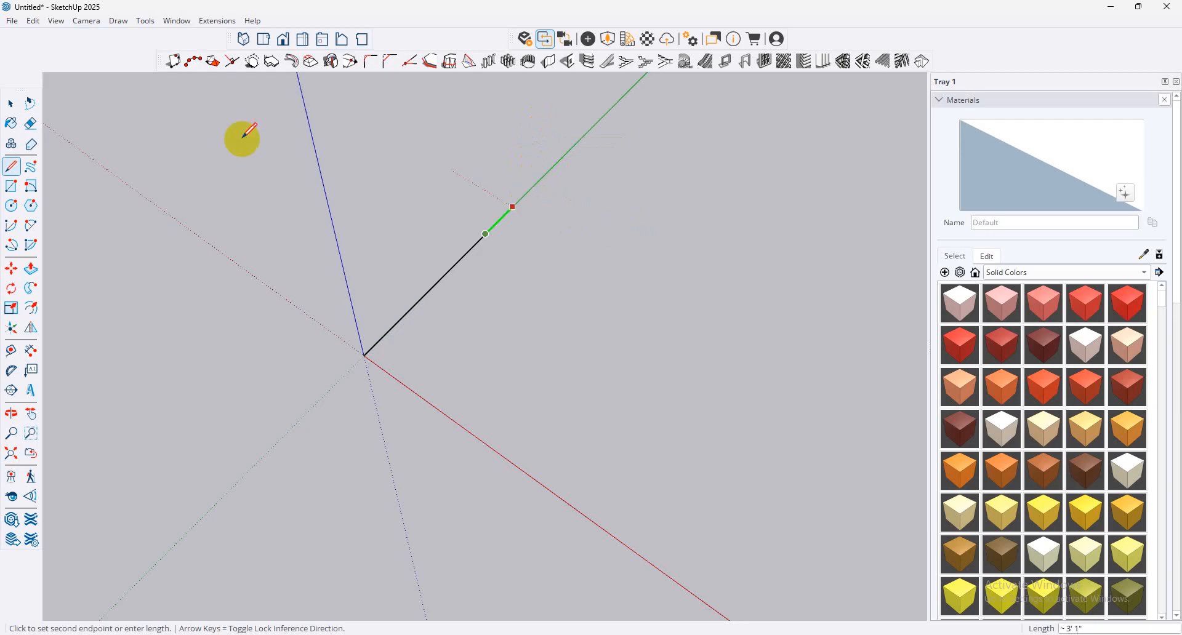
{"action": "left_click", "coordinate": [11, 103]}
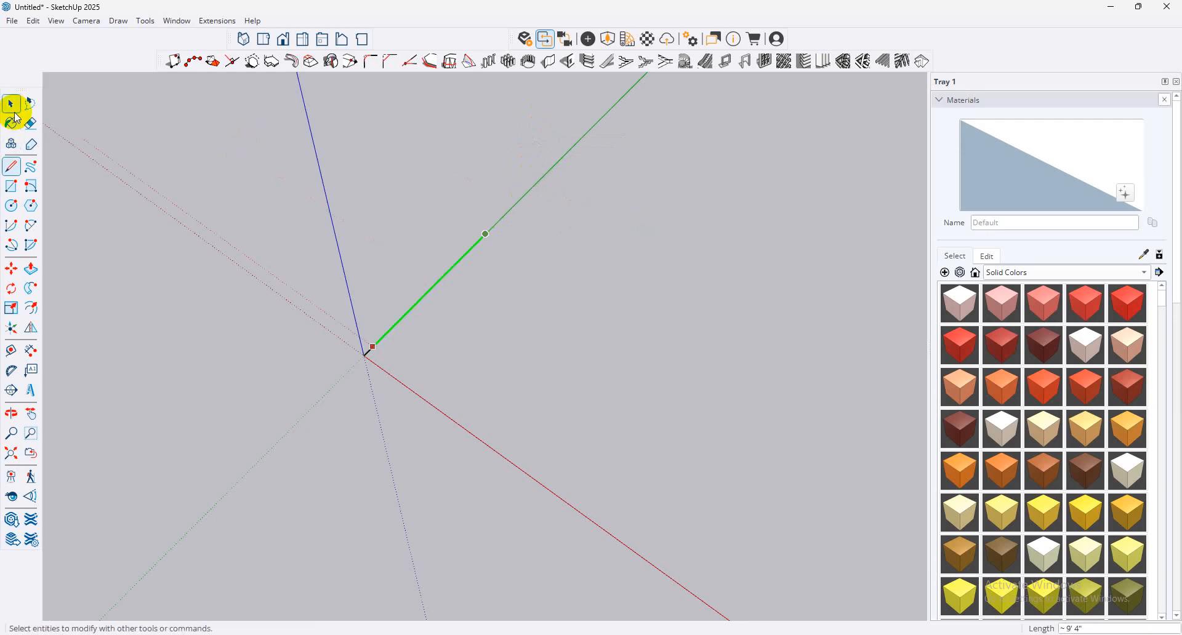
Step: Divide the 10' line on the green axis into 4 equal segments
{"action": "left_click", "coordinate": [456, 266]}
{"action": "left_click", "coordinate": [11, 166]}
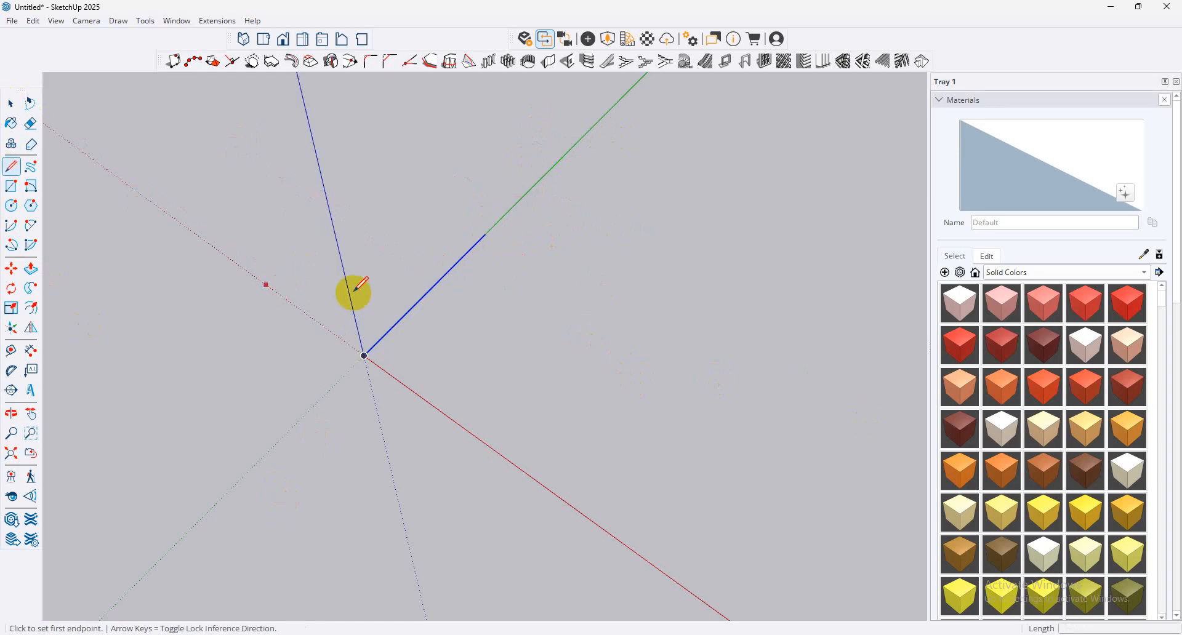
{"action": "right_click", "coordinate": [400, 325]}
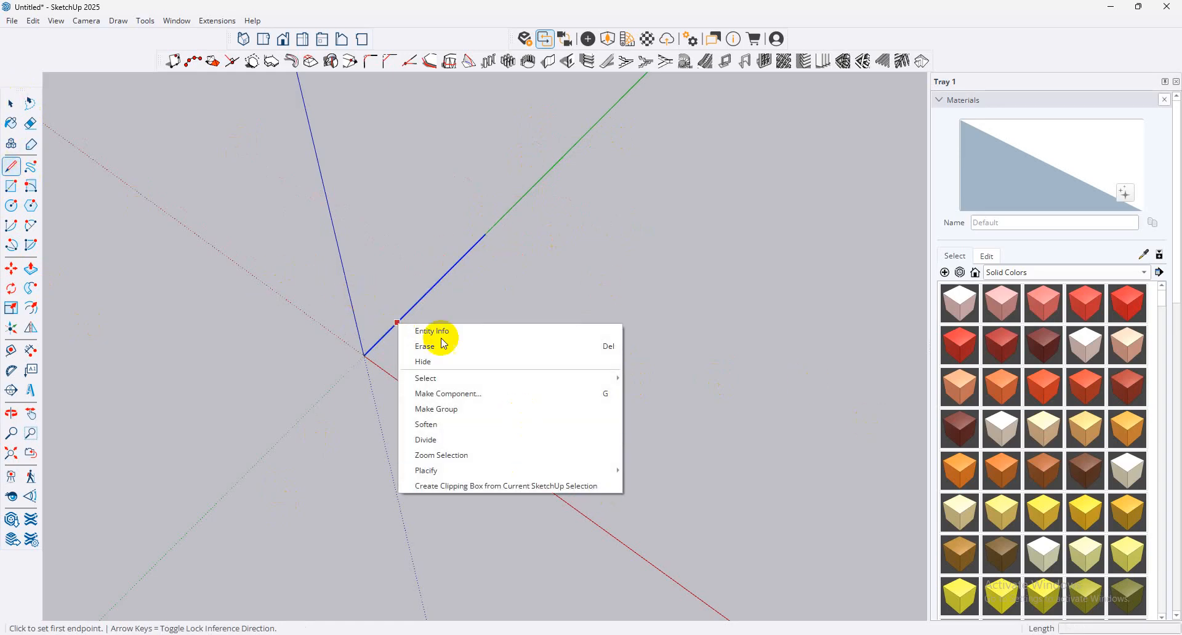
{"action": "left_click", "coordinate": [463, 444]}
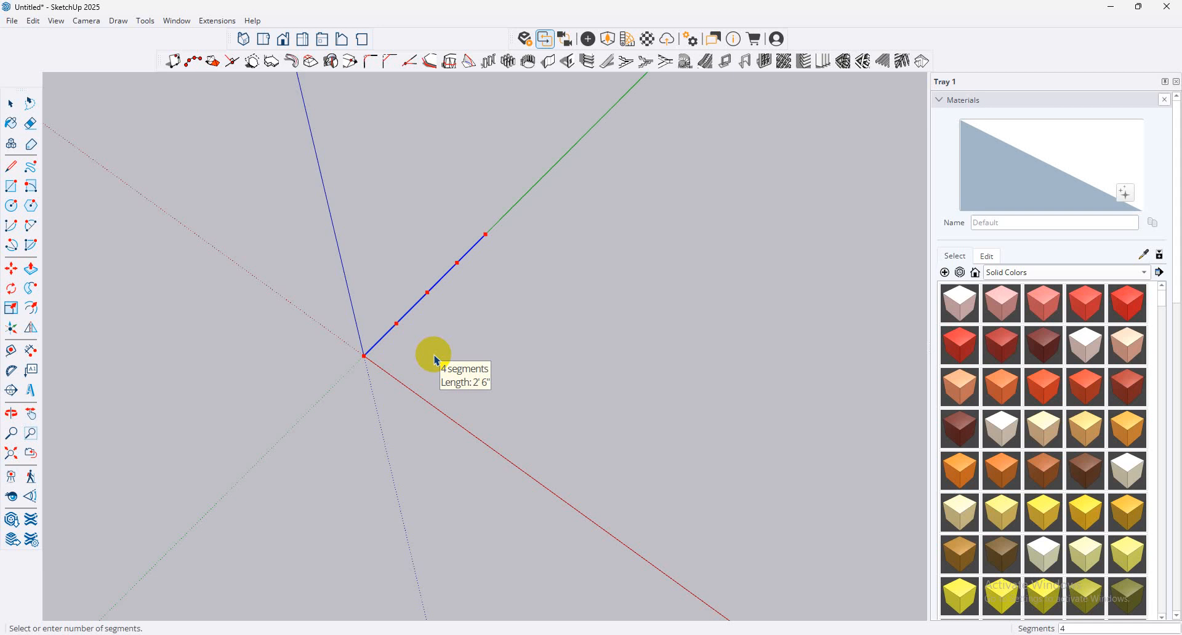
{"action": "left_click", "coordinate": [434, 356]}
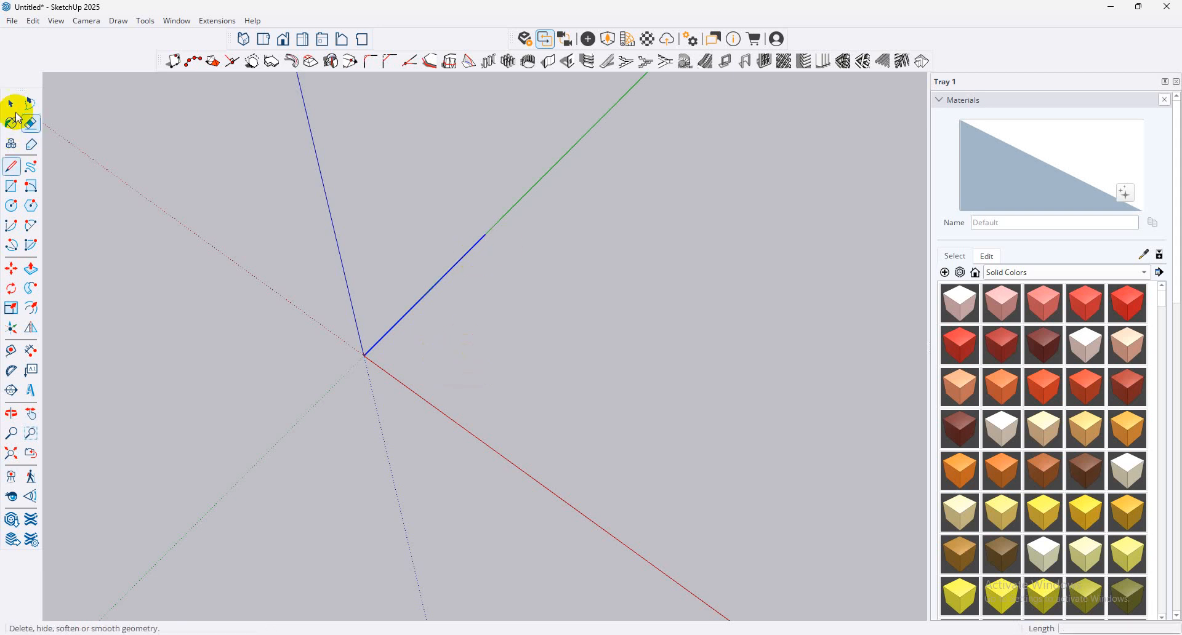
{"action": "left_click", "coordinate": [12, 105]}
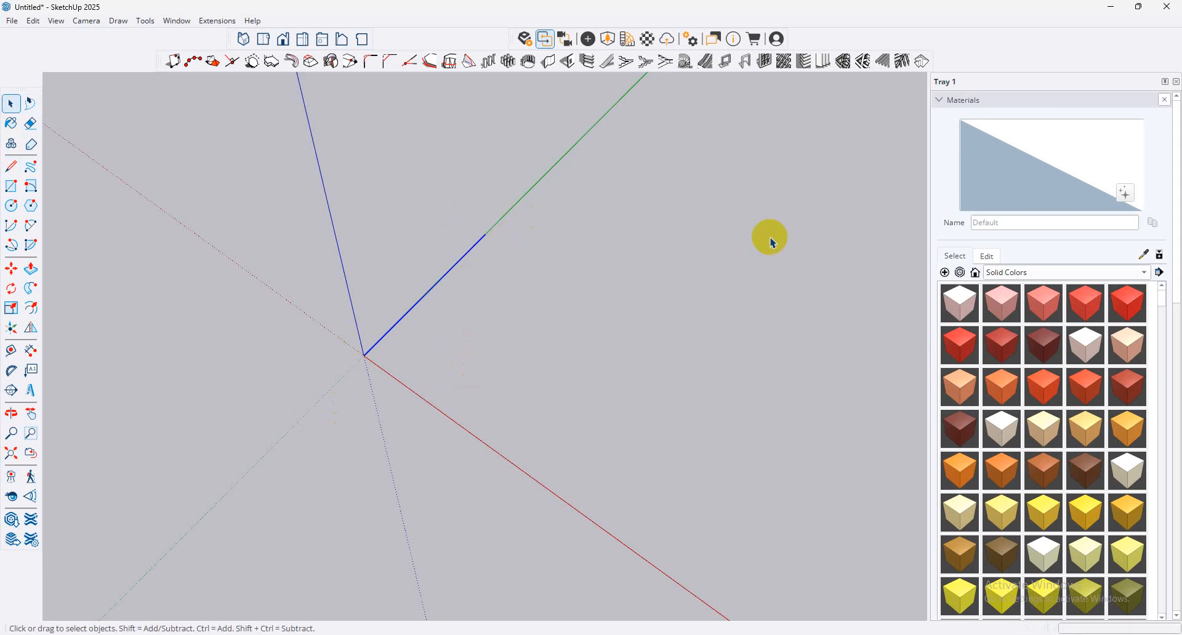
Step: Sketch a freehand curve beside the divided line and remove both from the model
{"action": "left_click", "coordinate": [32, 173]}
{"action": "mouse_move", "coordinate": [450, 417]}
{"action": "left_mouse_down"}
{"action": "mouse_move", "coordinate": [566, 386]}
{"action": "mouse_move", "coordinate": [800, 228]}
{"action": "left_mouse_up"}
{"action": "key", "text": "ctrl+z"}
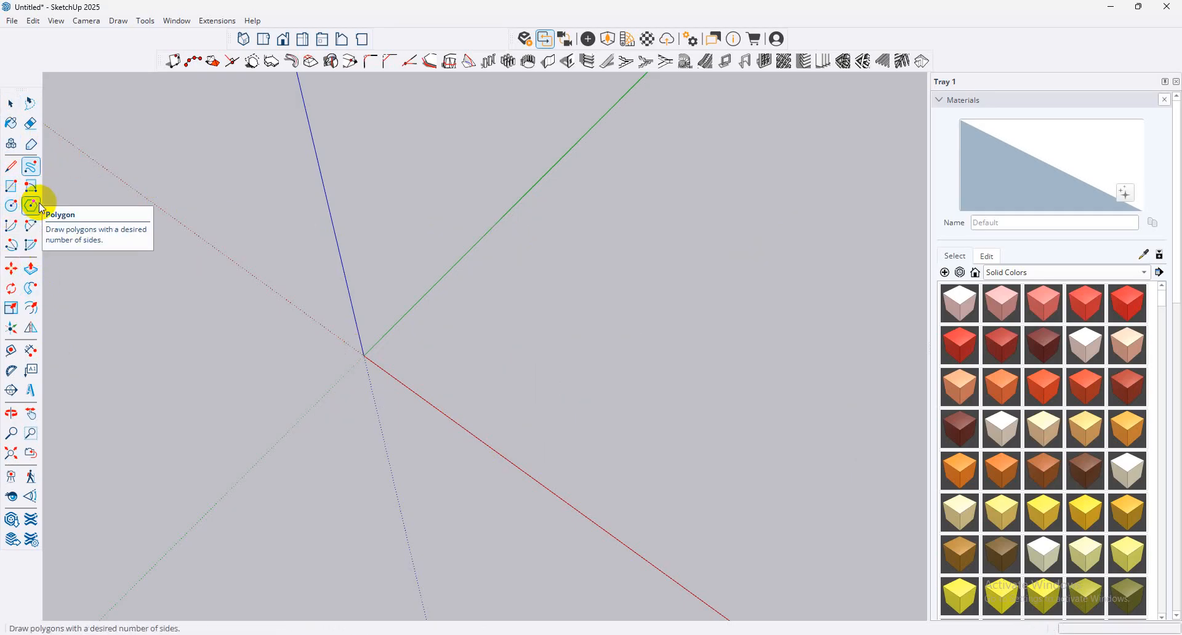
Step: Draw a circle with a 1' radius centred on the origin
{"action": "left_click", "coordinate": [11, 207]}
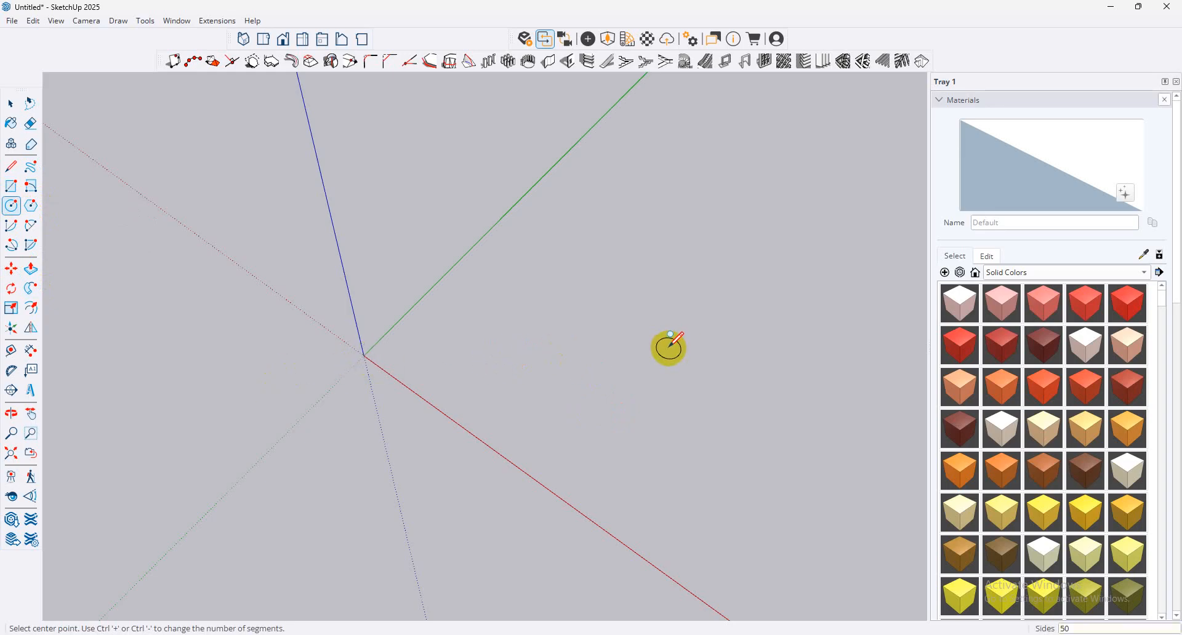
{"action": "left_click", "coordinate": [365, 355]}
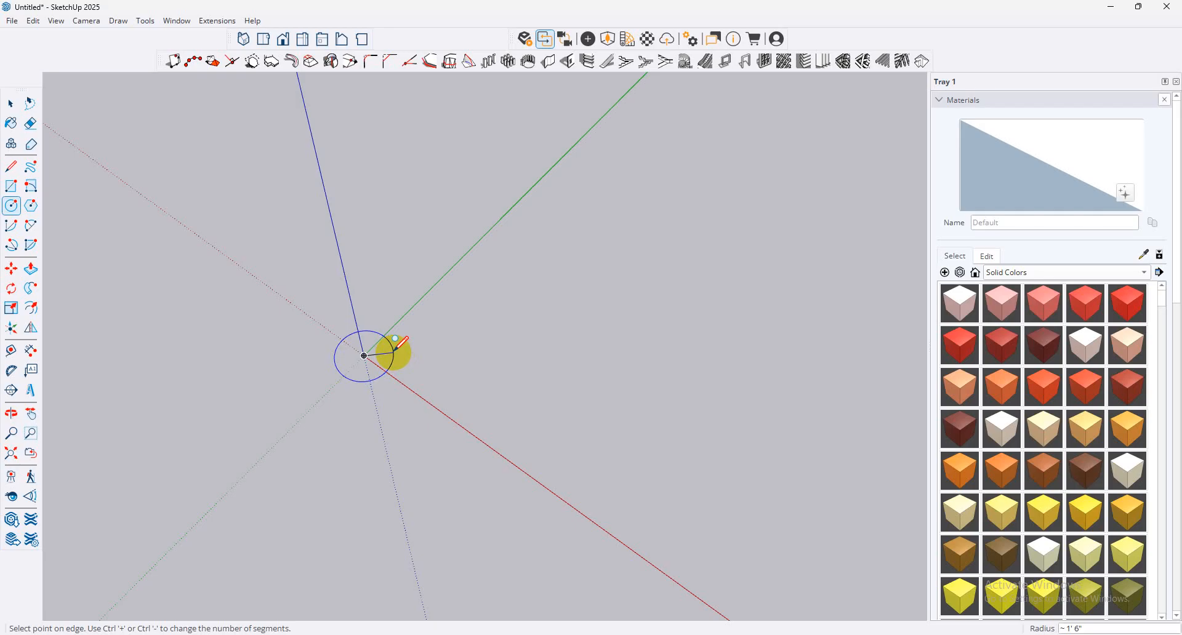
{"action": "left_click", "coordinate": [394, 351]}
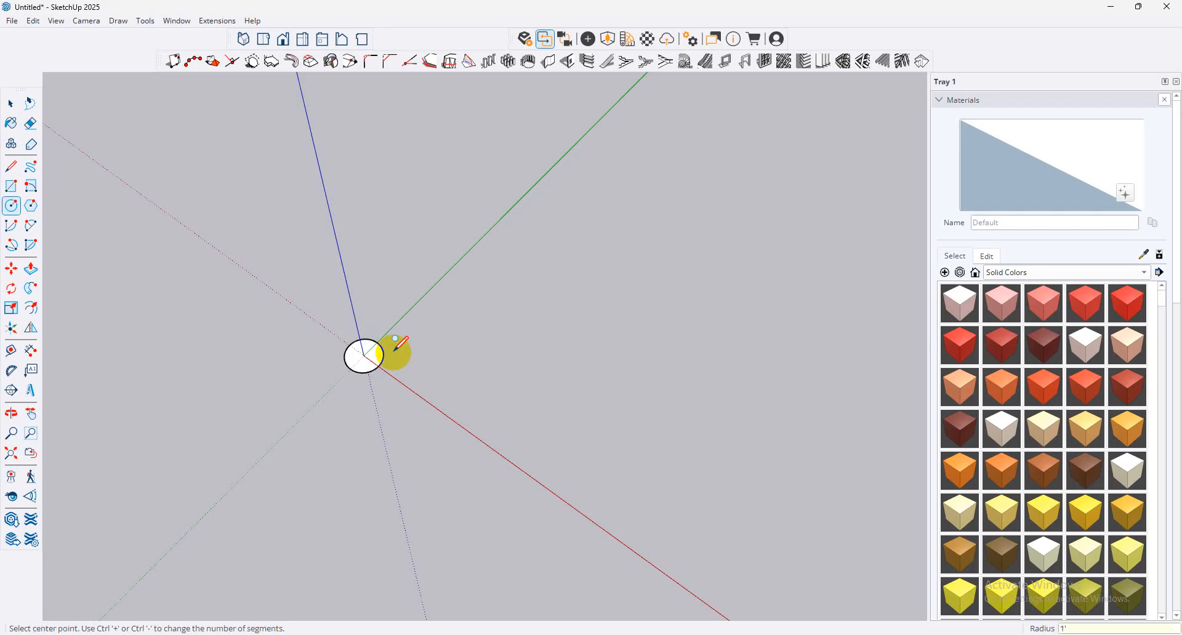
{"action": "scroll", "coordinate": [390, 354], "scroll_direction": "up", "scroll_amount": 1}
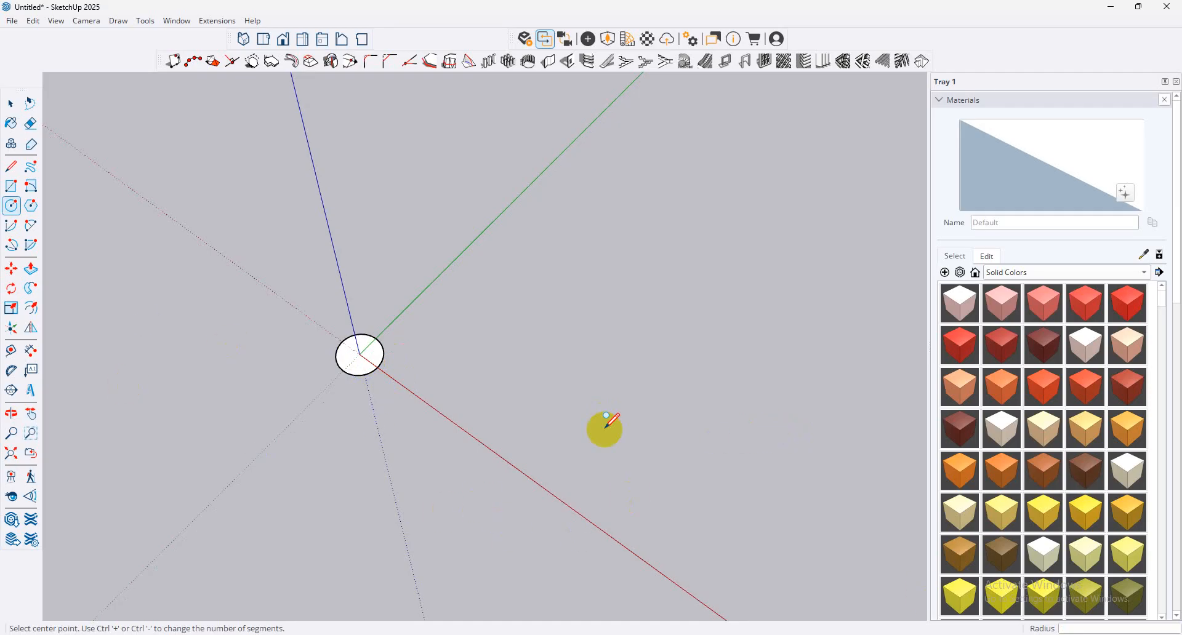
Step: Draw a many-sided, nearly round polygon with a 1' inscribed radius, centred on the red axis beside the circle
{"action": "left_click", "coordinate": [31, 207]}
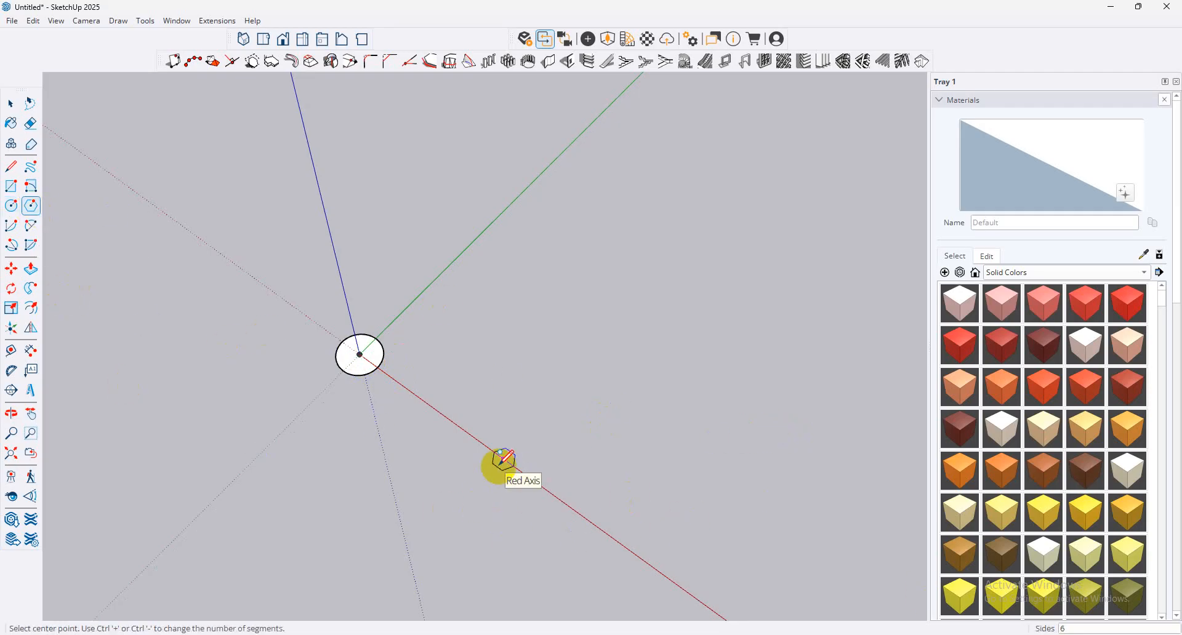
{"action": "key", "text": "ctrl+minus"}
{"action": "left_click", "coordinate": [439, 412]}
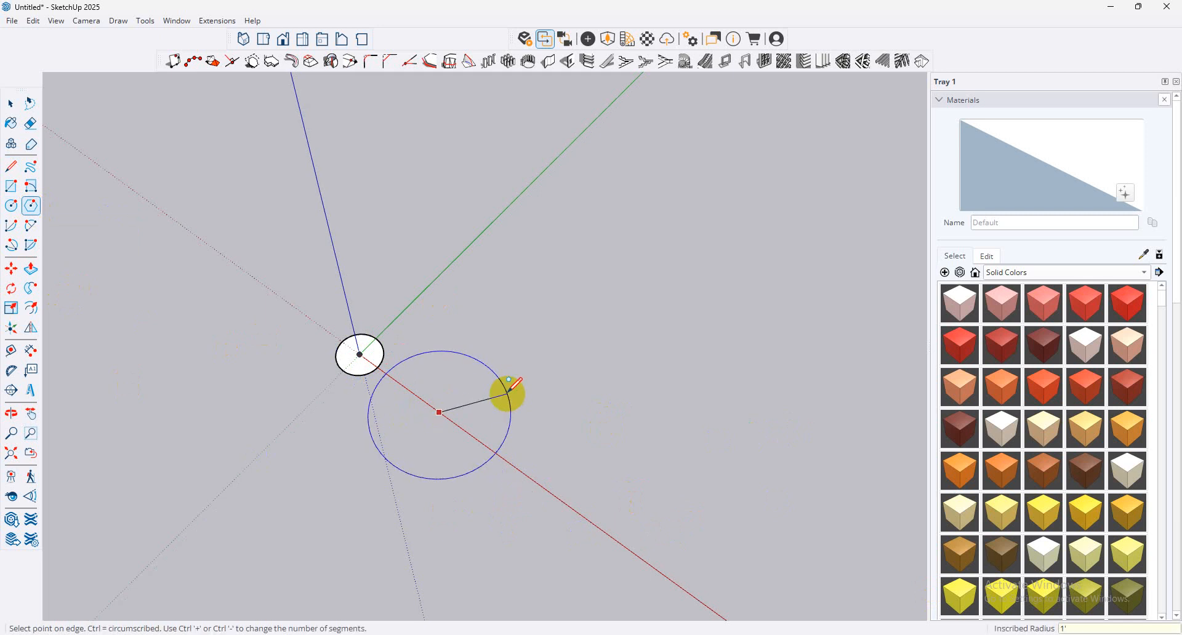
{"action": "key", "text": "Return"}
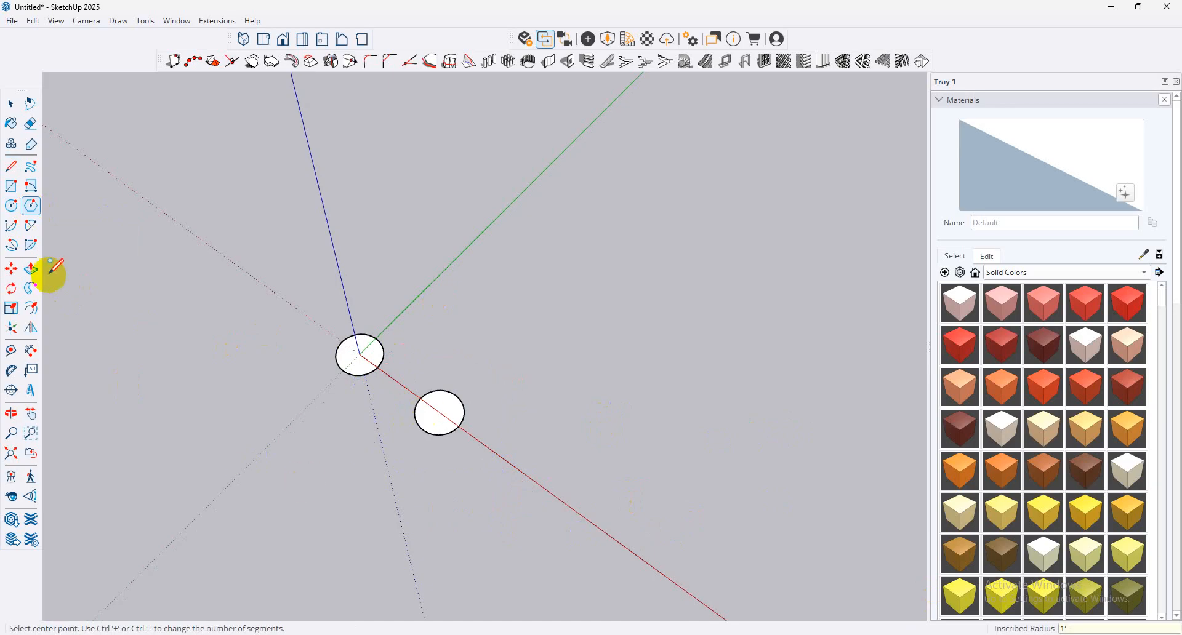
Step: Extrude the circle and the many-sided polygon upward with Push/Pull, both about 3' 11" high
{"action": "left_click", "coordinate": [26, 274]}
{"action": "left_click_drag", "start_coordinate": [366, 344], "coordinate": [351, 299]}
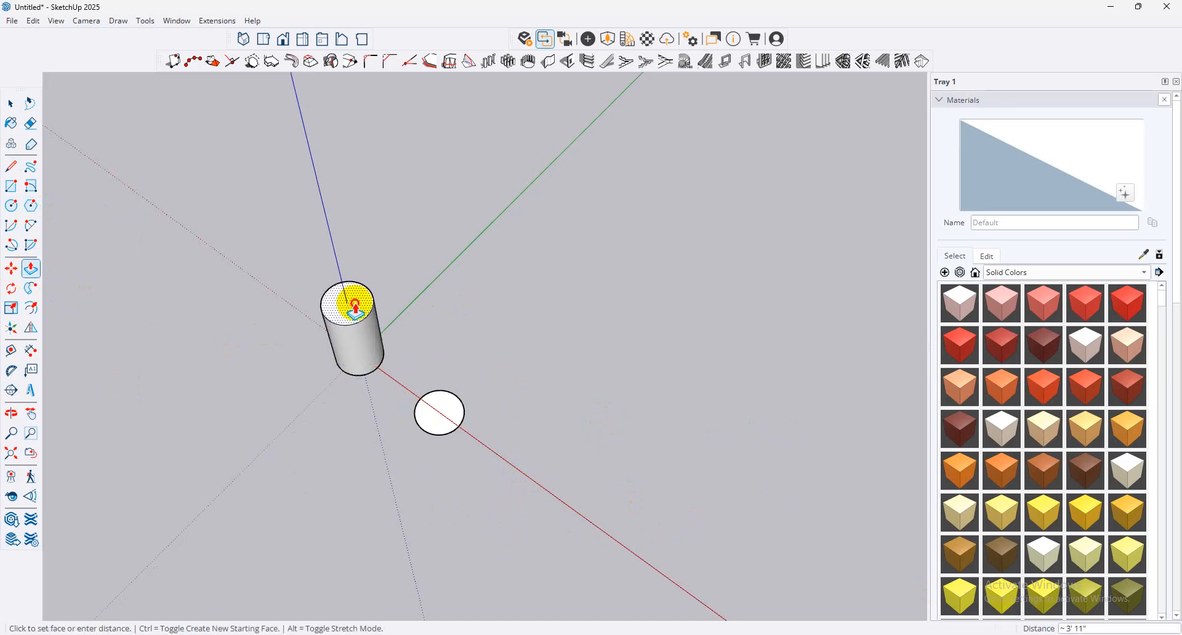
{"action": "left_click", "coordinate": [455, 424]}
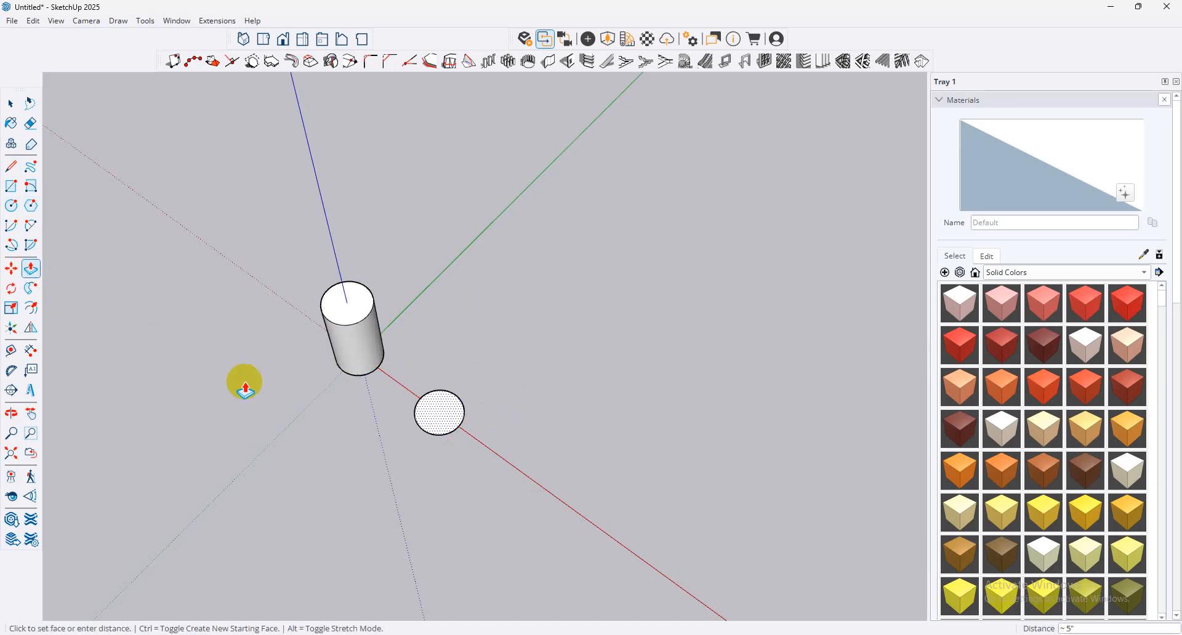
{"action": "left_click", "coordinate": [31, 269]}
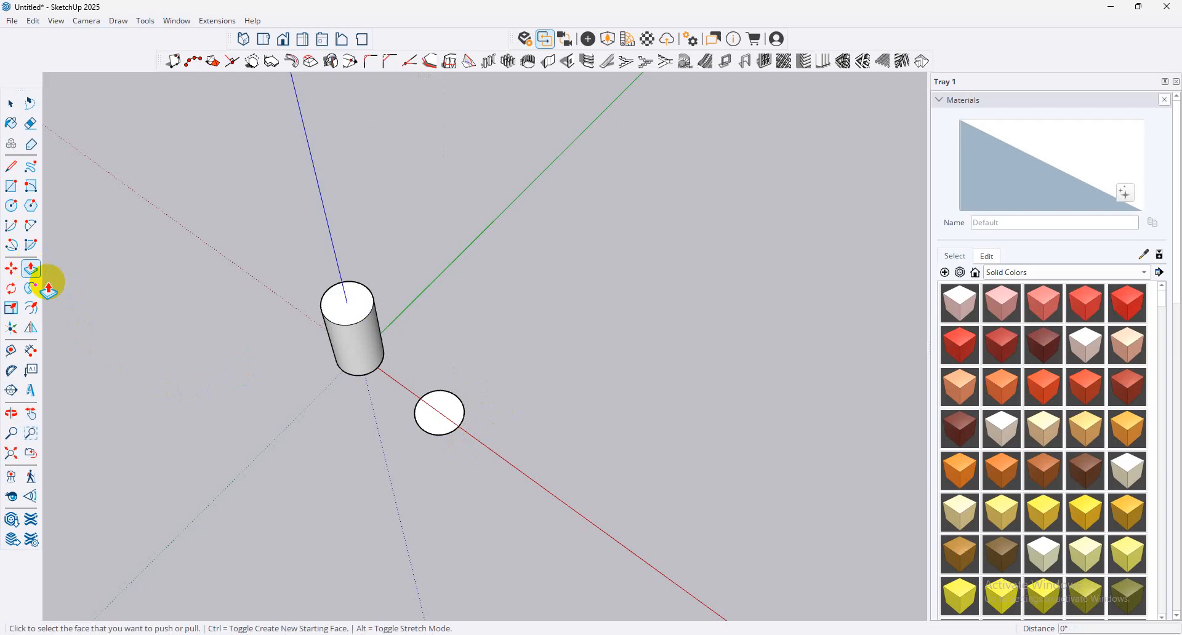
{"action": "left_click", "coordinate": [421, 408]}
{"action": "left_click", "coordinate": [346, 310]}
Step: Push three separate side facets of the many-sided prism inward by about 4" with Push/Pull
{"action": "middle_click_drag", "start_coordinate": [497, 321], "coordinate": [509, 271]}
{"action": "scroll", "coordinate": [410, 397], "scroll_direction": "up", "scroll_amount": 4}
{"action": "middle_click_drag", "start_coordinate": [412, 314], "coordinate": [446, 271]}
{"action": "scroll", "coordinate": [535, 380], "scroll_direction": "up", "scroll_amount": 2}
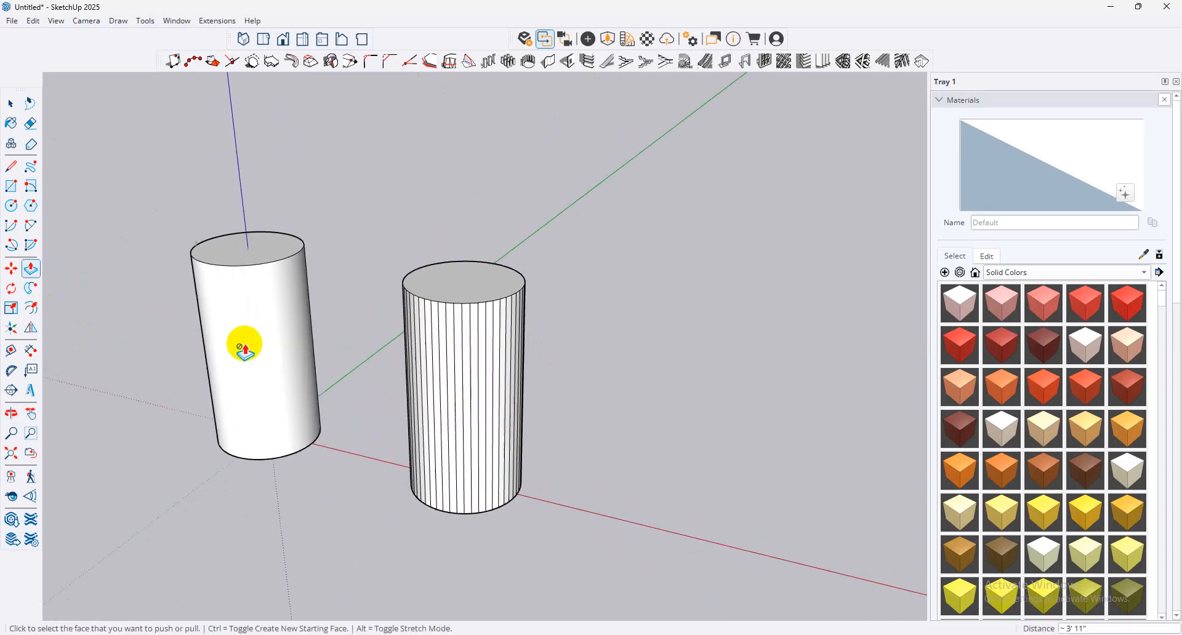
{"action": "middle_click_drag", "start_coordinate": [285, 320], "coordinate": [455, 355]}
{"action": "middle_click_drag", "start_coordinate": [563, 347], "coordinate": [493, 390]}
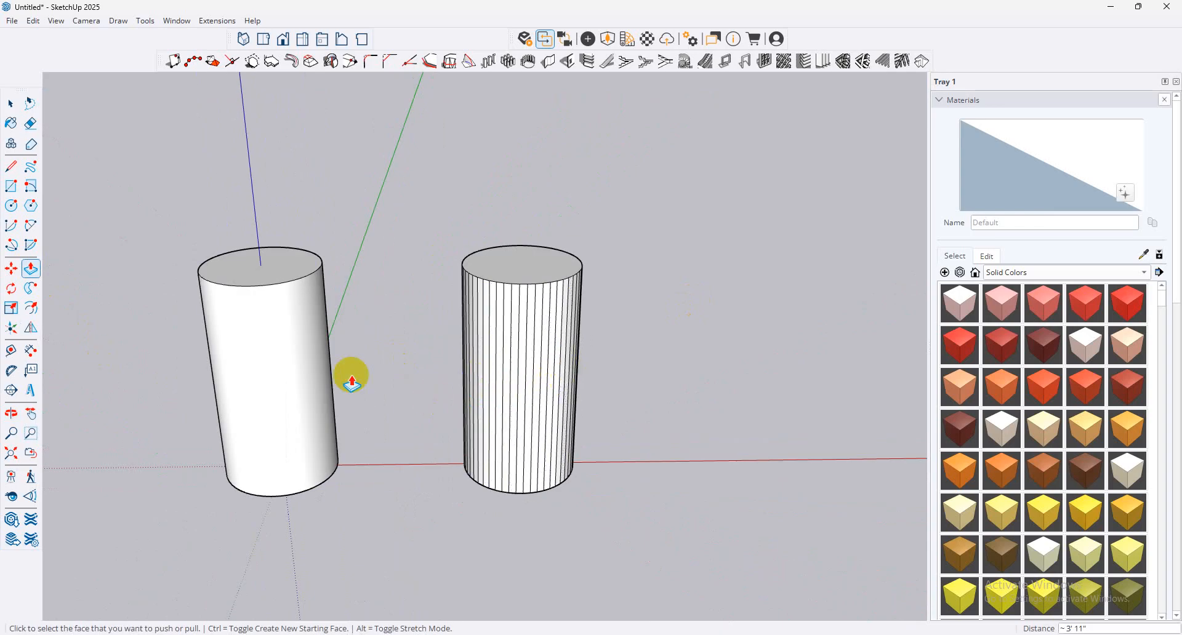
{"action": "left_click", "coordinate": [506, 390]}
{"action": "left_click", "coordinate": [544, 384]}
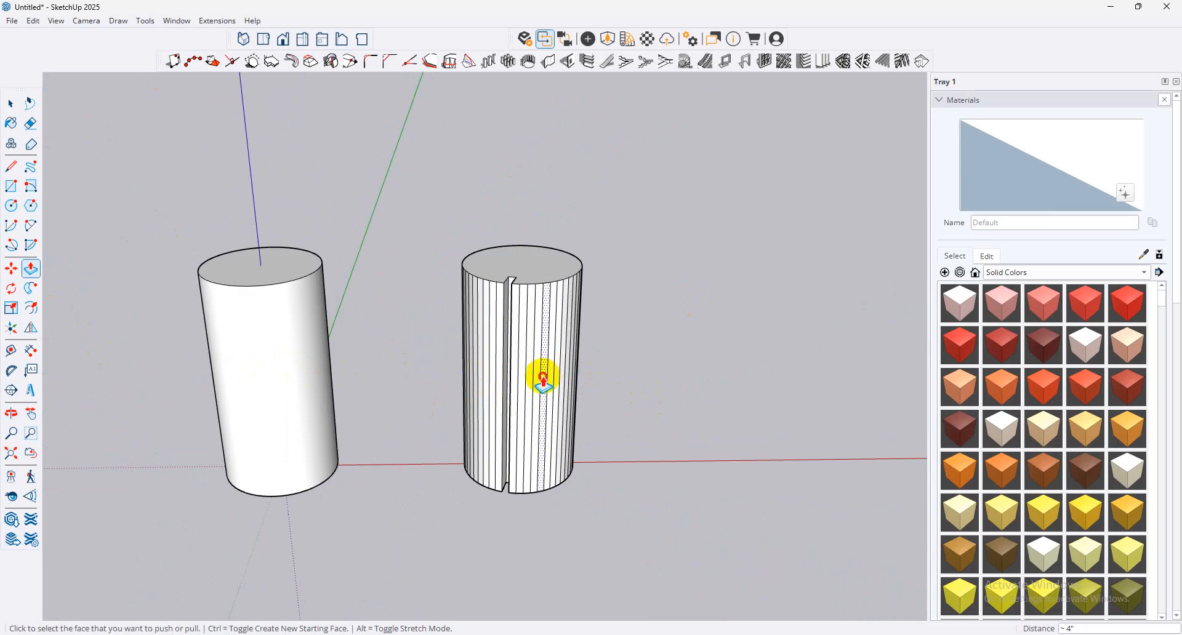
{"action": "double_click", "coordinate": [542, 376]}
{"action": "middle_click_drag", "start_coordinate": [595, 347], "coordinate": [375, 453]}
{"action": "double_click", "coordinate": [534, 369]}
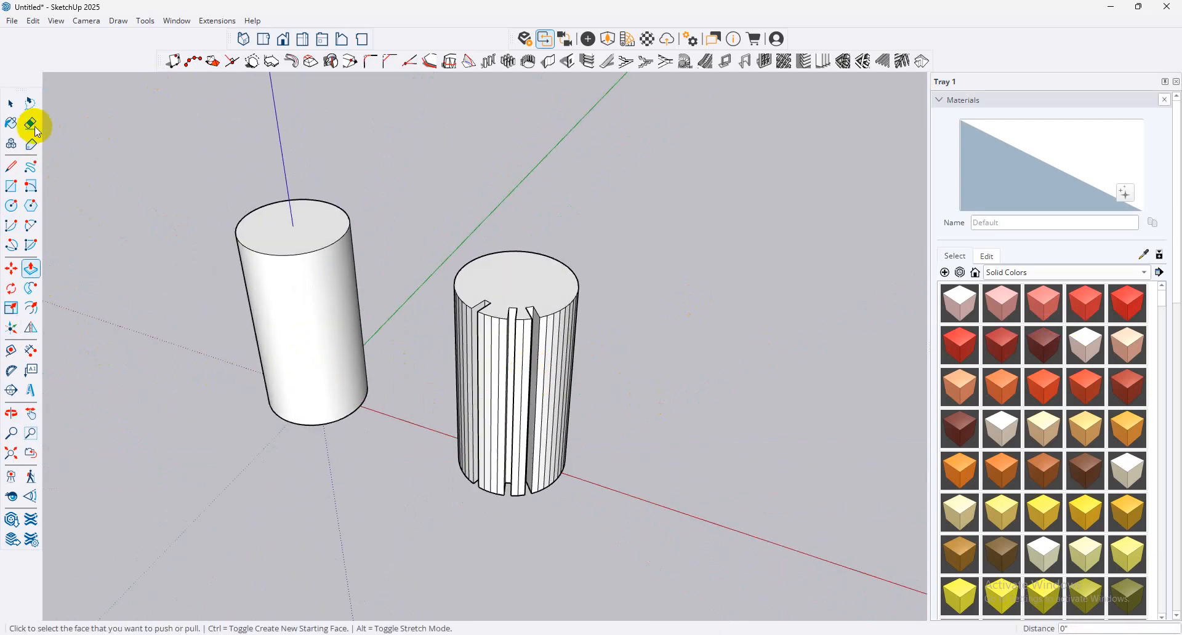
Step: Choose the Wood_Veneer_15_1K material from the Wood collection for painting, declining to overwrite the existing material file
{"action": "left_click", "coordinate": [11, 123]}
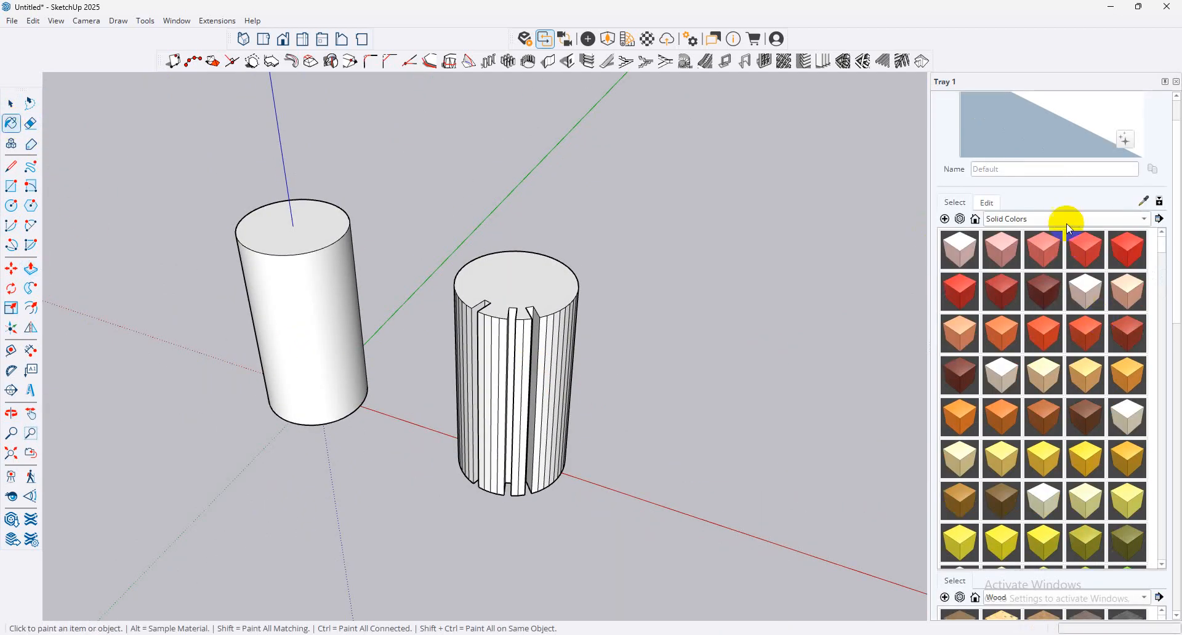
{"action": "left_click", "coordinate": [1069, 225]}
{"action": "left_click", "coordinate": [1020, 245]}
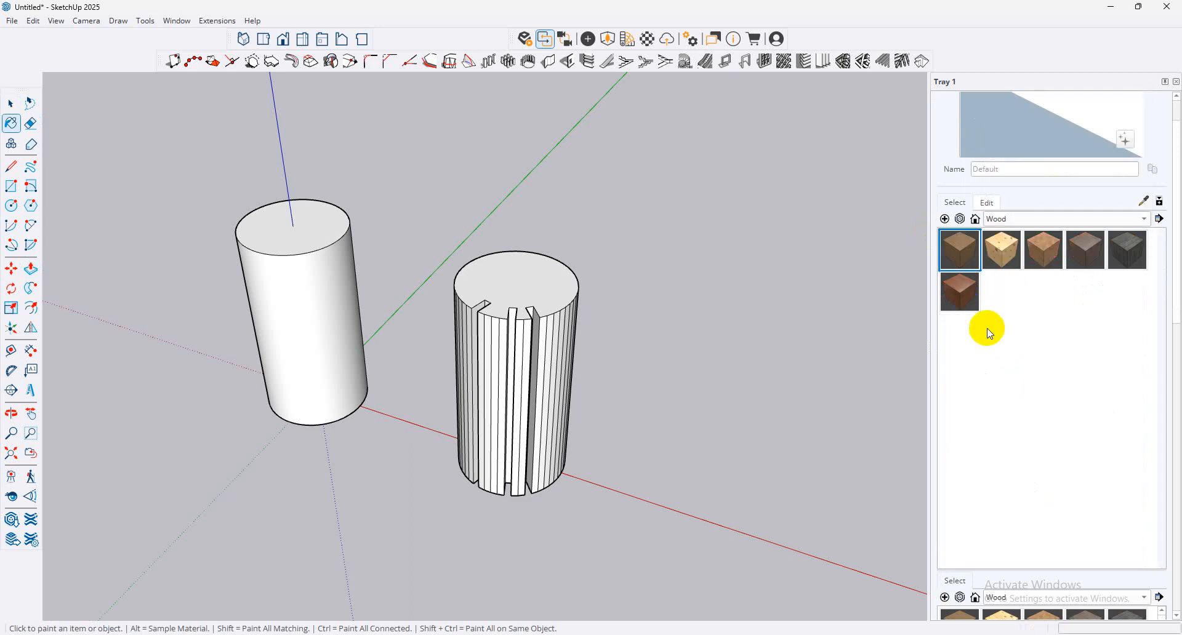
{"action": "left_click_drag", "start_coordinate": [961, 305], "coordinate": [934, 297]}
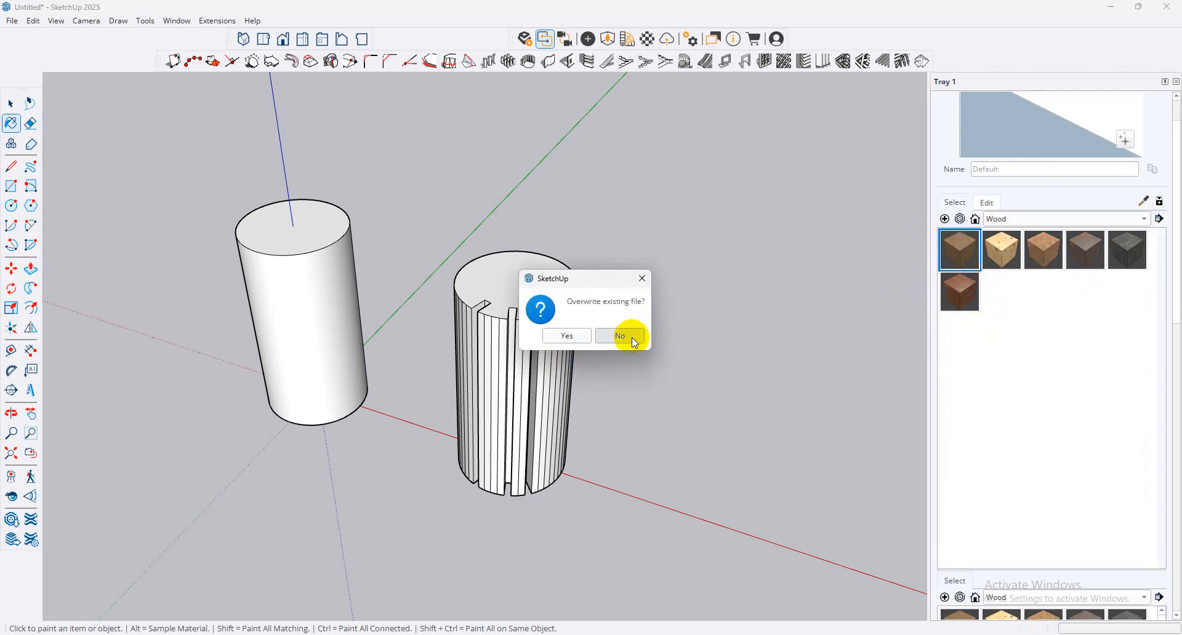
{"action": "left_click", "coordinate": [620, 335]}
{"action": "left_click", "coordinate": [958, 291]}
Step: Paint several individual facets of the many-sided prism and the whole curved side of the cylinder with Wood_Veneer_15_1K
{"action": "left_click", "coordinate": [517, 342]}
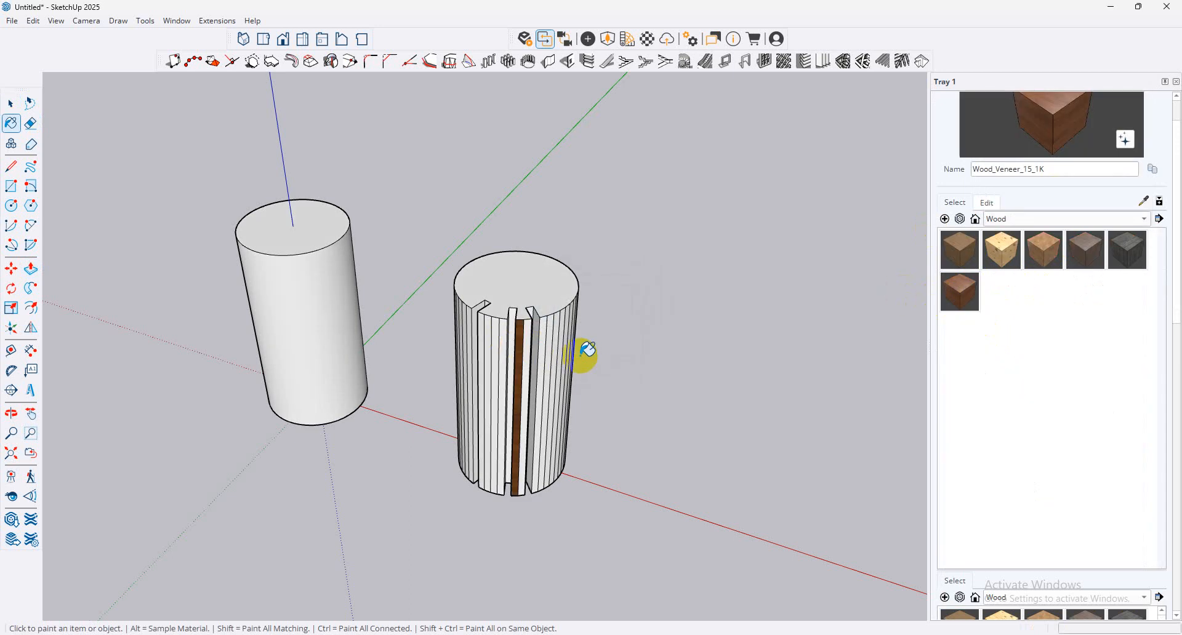
{"action": "left_click", "coordinate": [551, 342]}
{"action": "mouse_move", "coordinate": [616, 335]}
{"action": "middle_mouse_down"}
{"action": "mouse_move", "coordinate": [436, 369]}
{"action": "mouse_move", "coordinate": [488, 362]}
{"action": "middle_mouse_up"}
{"action": "left_click", "coordinate": [489, 362]}
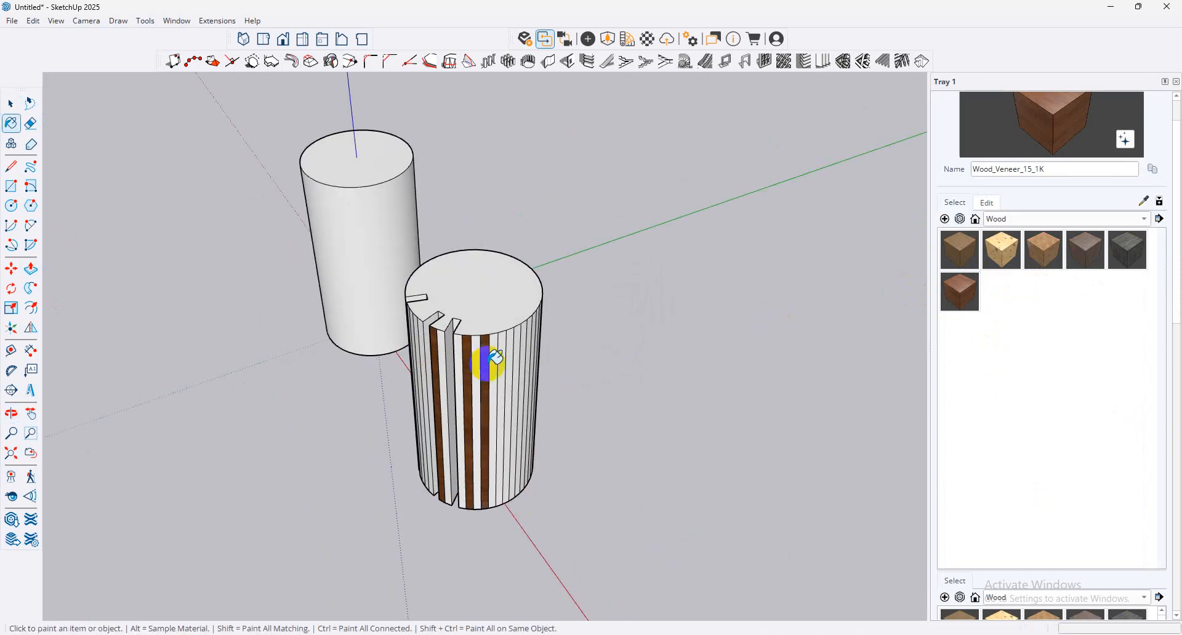
{"action": "left_click", "coordinate": [368, 230]}
Step: Select both solids and delete them from the model
{"action": "middle_click_drag", "start_coordinate": [368, 241], "coordinate": [618, 158]}
{"action": "scroll", "coordinate": [618, 194], "scroll_direction": "down", "scroll_amount": 2}
{"action": "key", "text": "ctrl+a"}
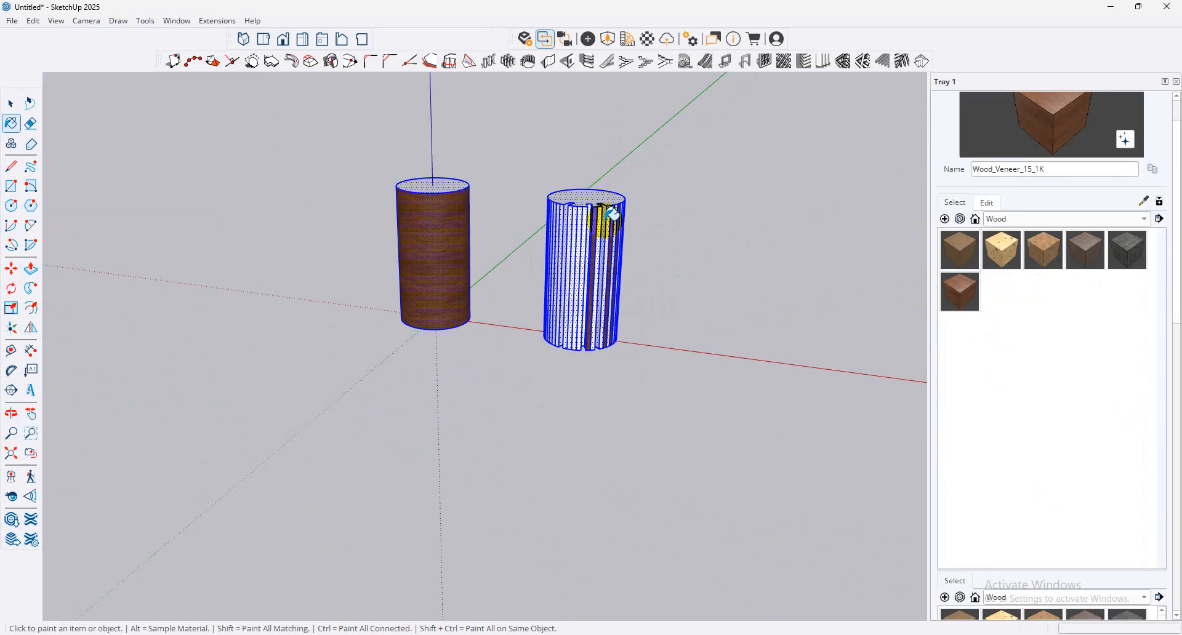
{"action": "key", "text": "Delete"}
Step: Draw a circle with visibly coarse segments and a 1' radius, centred on the origin
{"action": "left_click", "coordinate": [12, 207]}
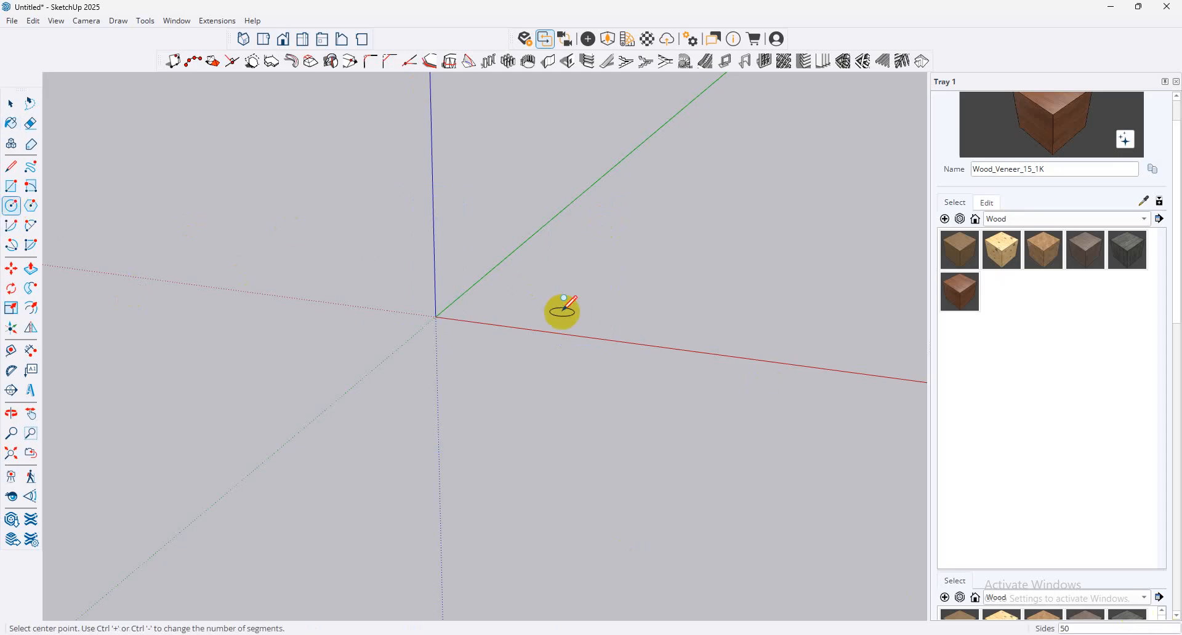
{"action": "left_click", "coordinate": [435, 316]}
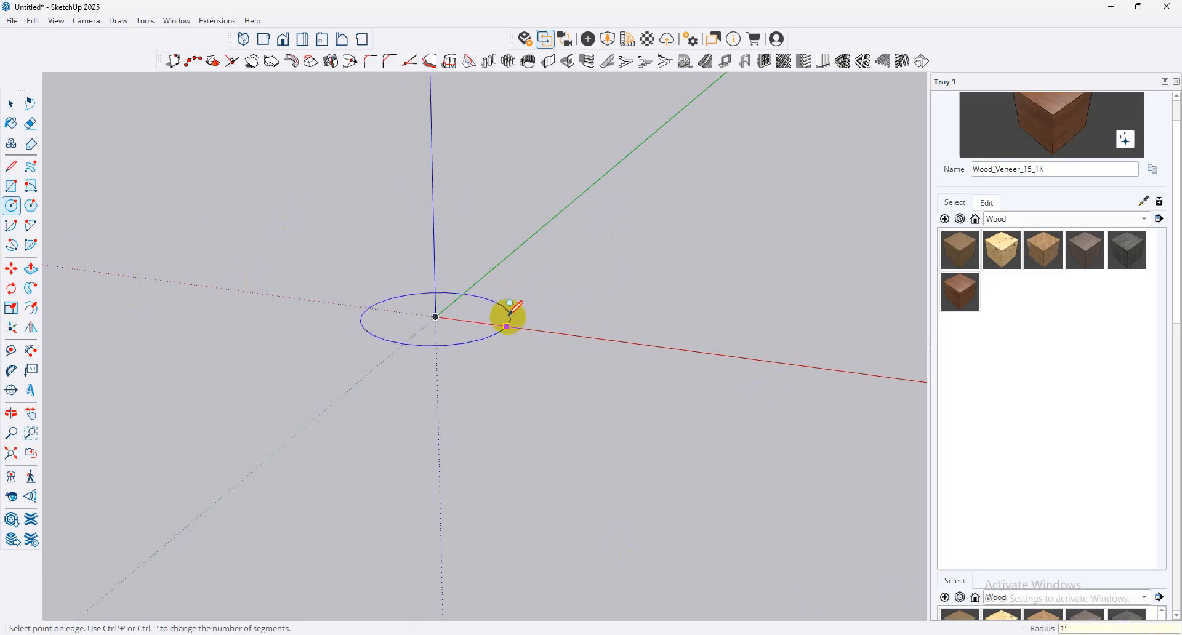
{"action": "left_click", "coordinate": [510, 313]}
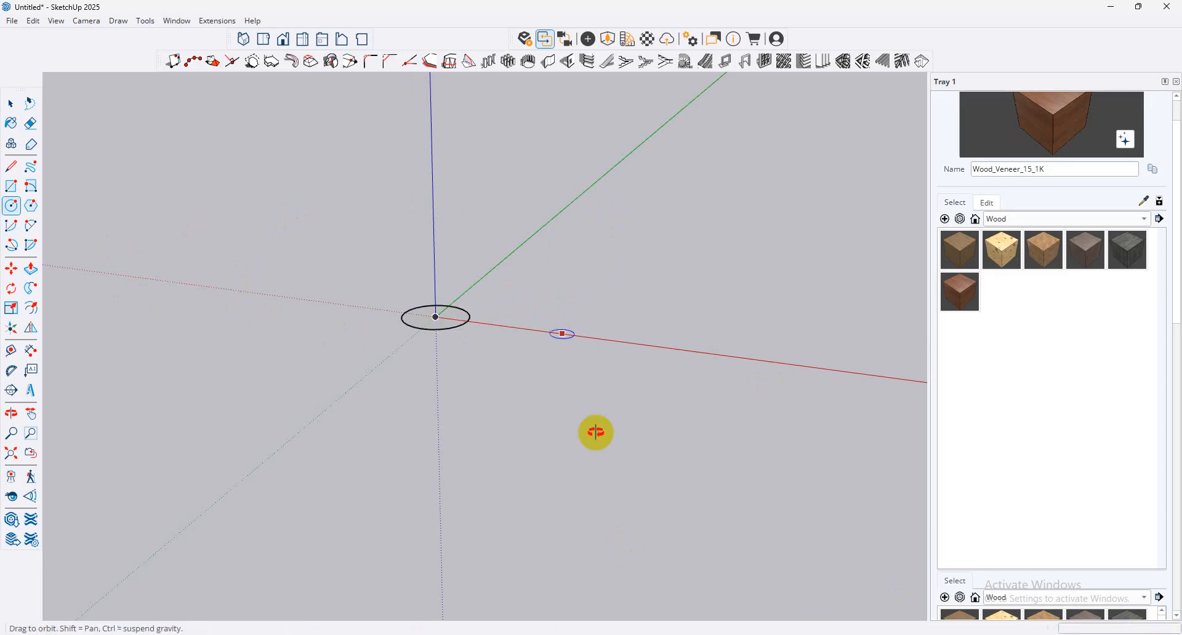
{"action": "middle_click_drag", "start_coordinate": [596, 432], "coordinate": [493, 369]}
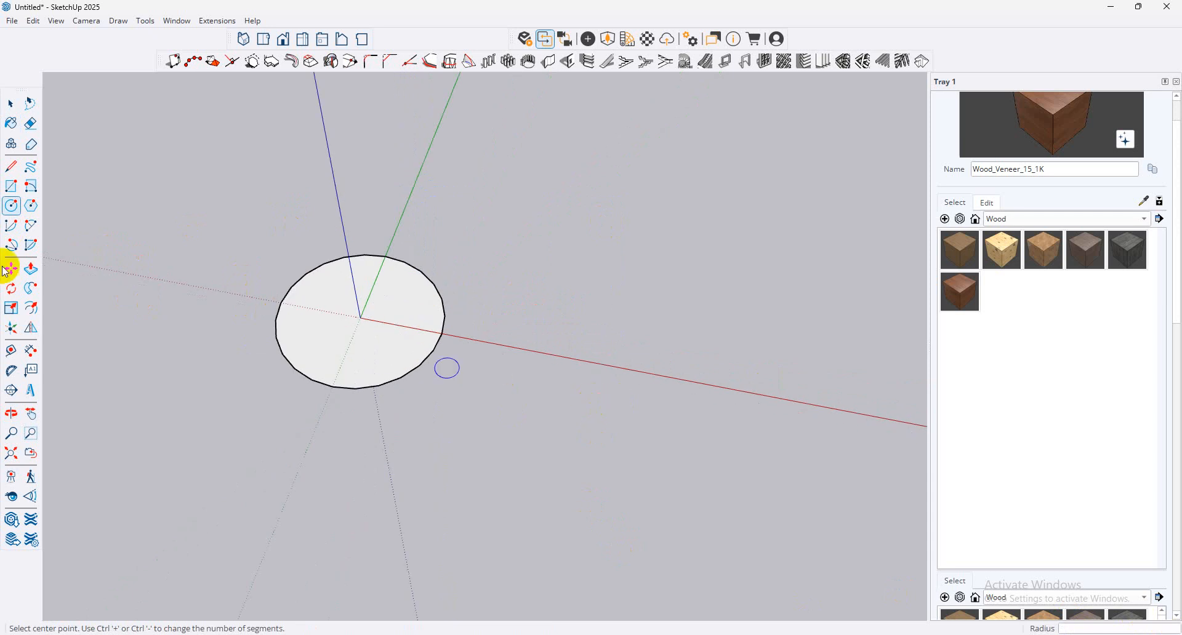
Step: Draw a smoother 50-sided circle with a 1' radius, centred on the red axis beside the first circle
{"action": "left_click", "coordinate": [11, 205]}
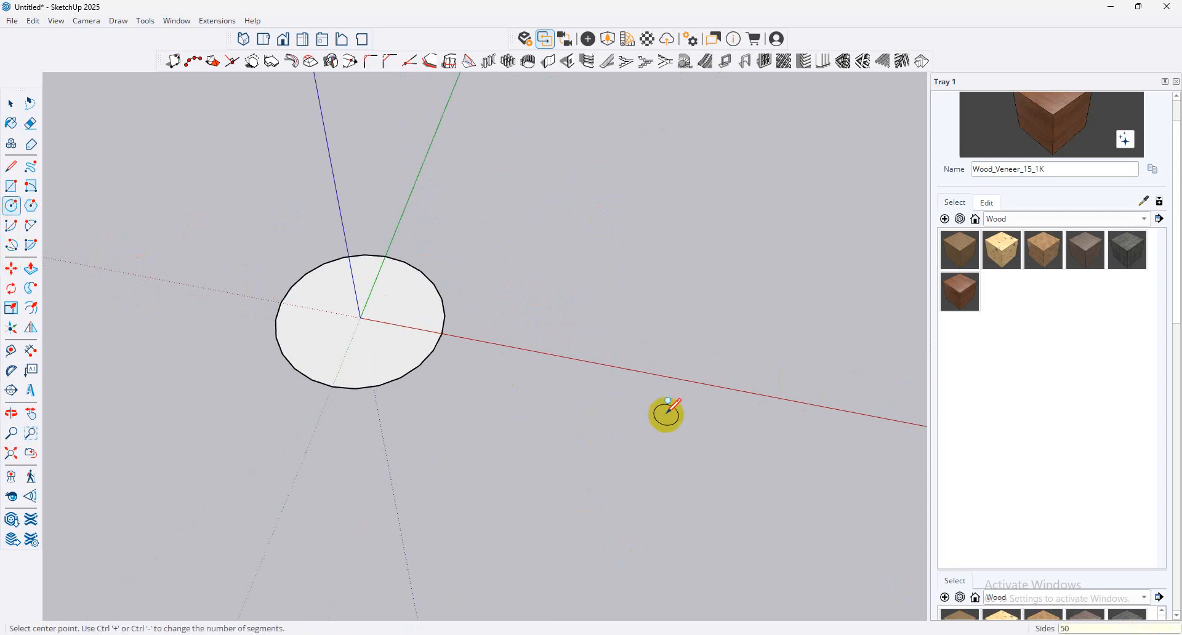
{"action": "left_click", "coordinate": [617, 367]}
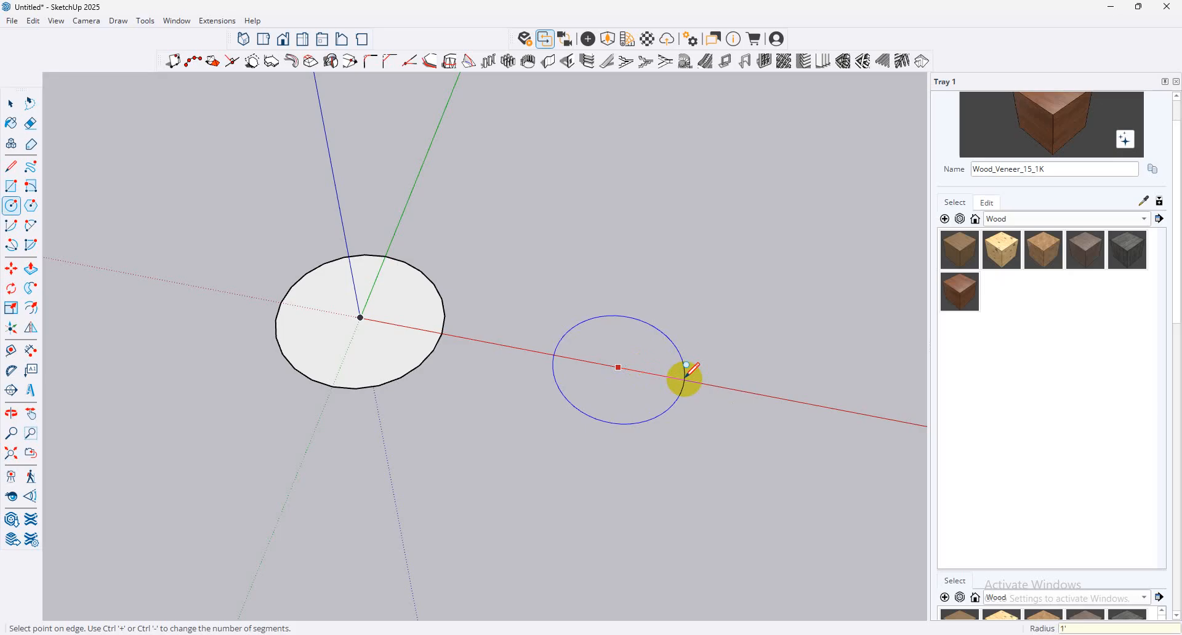
{"action": "left_click", "coordinate": [685, 374]}
Step: Set the Circle tool to 3 sides
{"action": "middle_click_drag", "start_coordinate": [430, 343], "coordinate": [548, 277]}
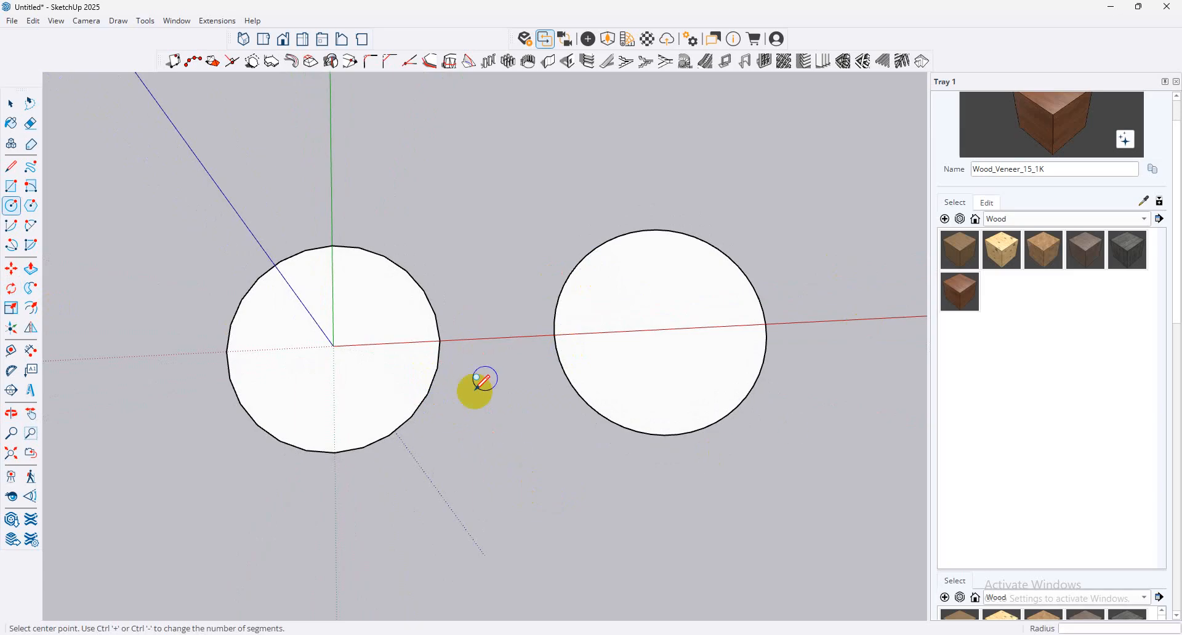
{"action": "scroll", "coordinate": [410, 370], "scroll_direction": "down", "scroll_amount": 2}
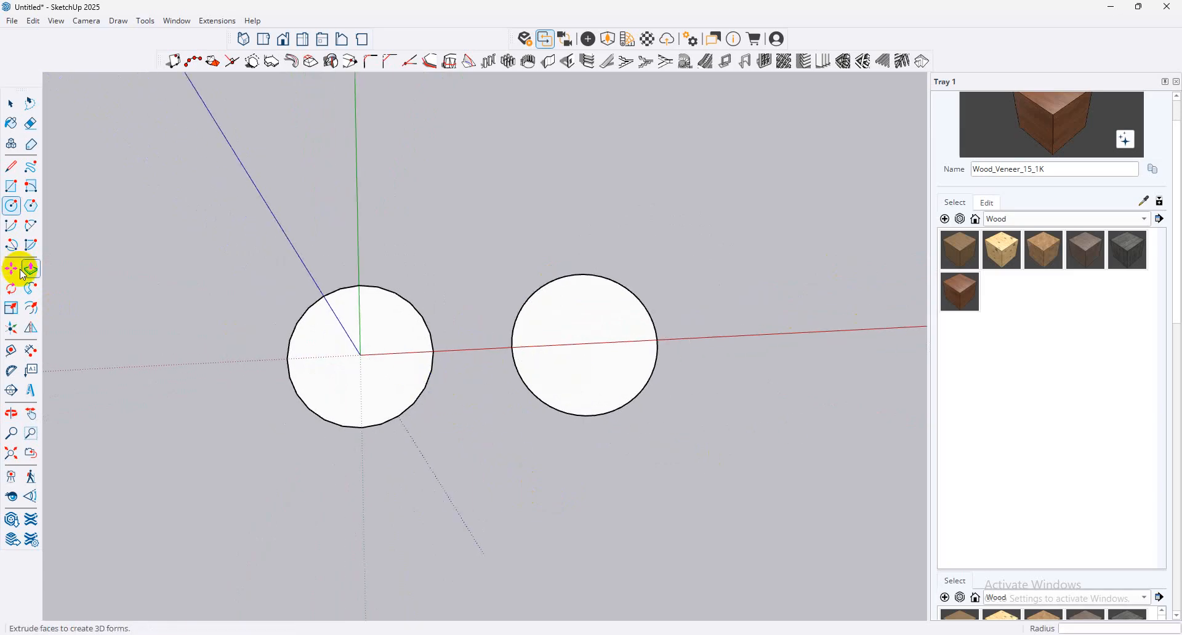
{"action": "left_click", "coordinate": [11, 205]}
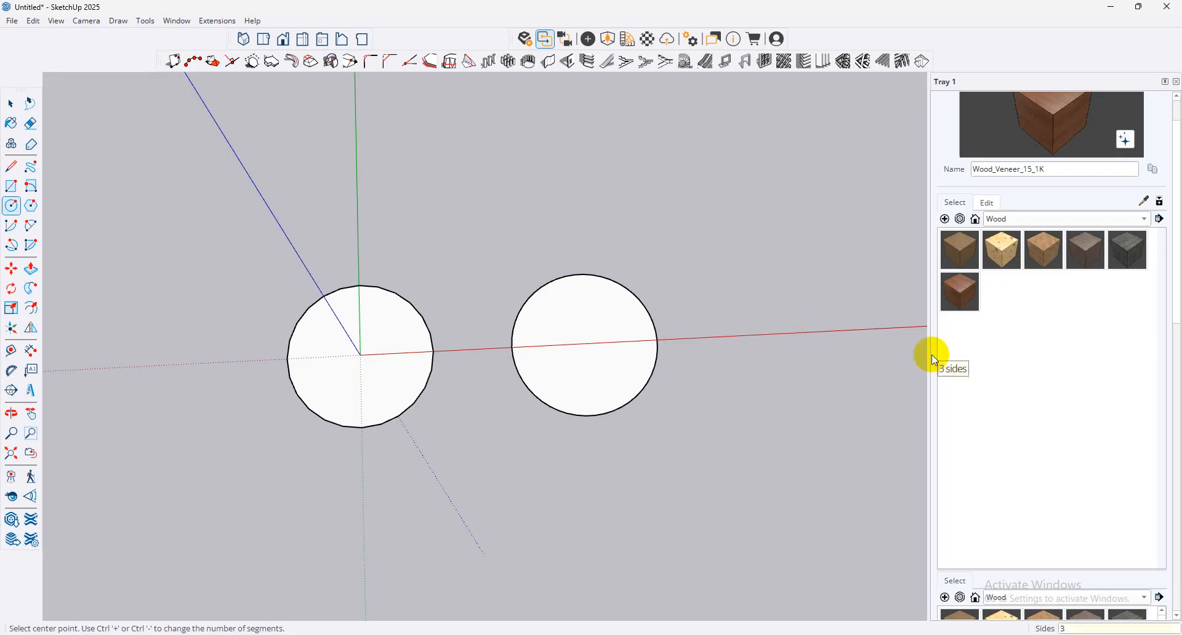
{"action": "left_click", "coordinate": [761, 334]}
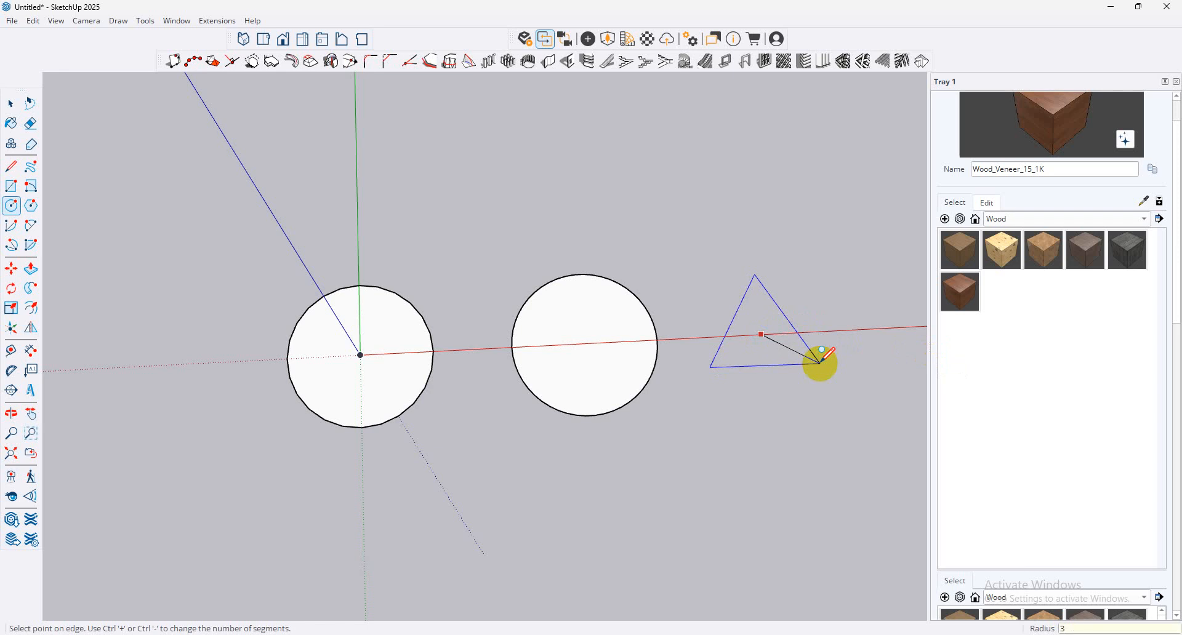
{"action": "key", "text": "Return"}
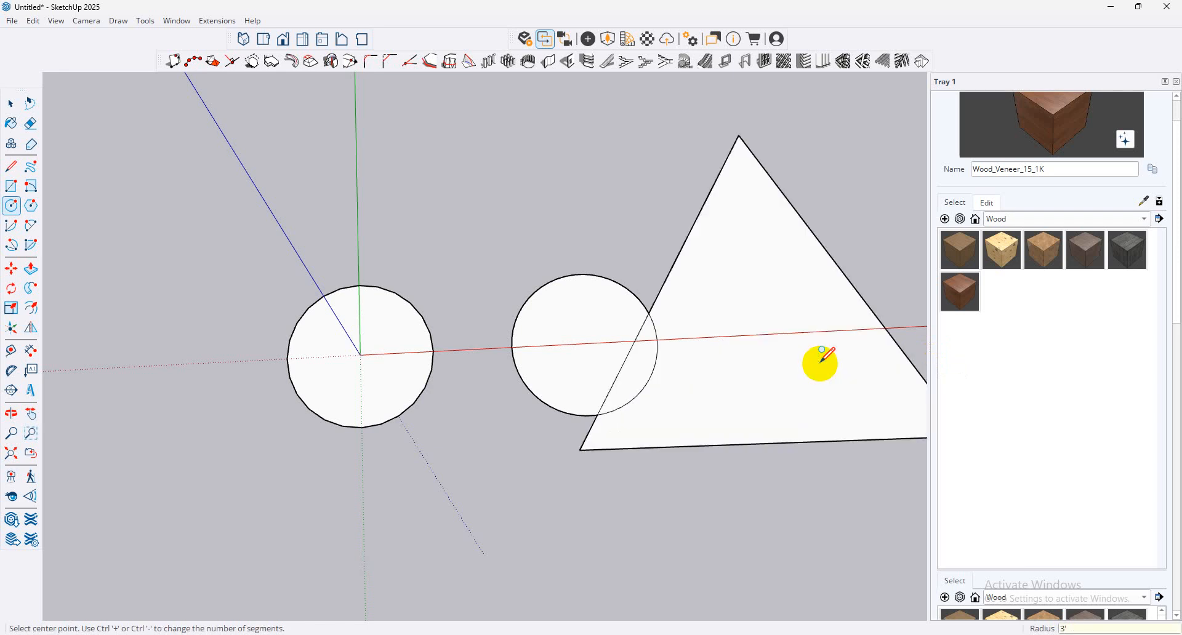
{"action": "key", "text": "ctrl+z"}
Step: Draw the three-sided circle with a 1' radius, centred on the red axis beyond the second circle
{"action": "left_click", "coordinate": [790, 333]}
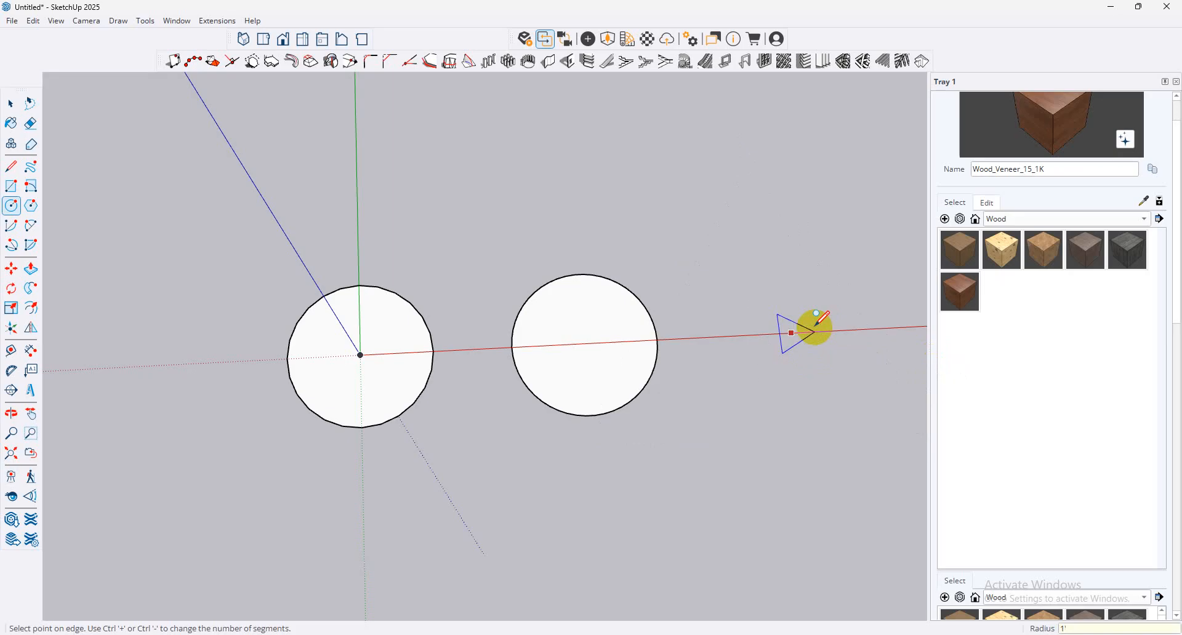
{"action": "key", "text": "Return"}
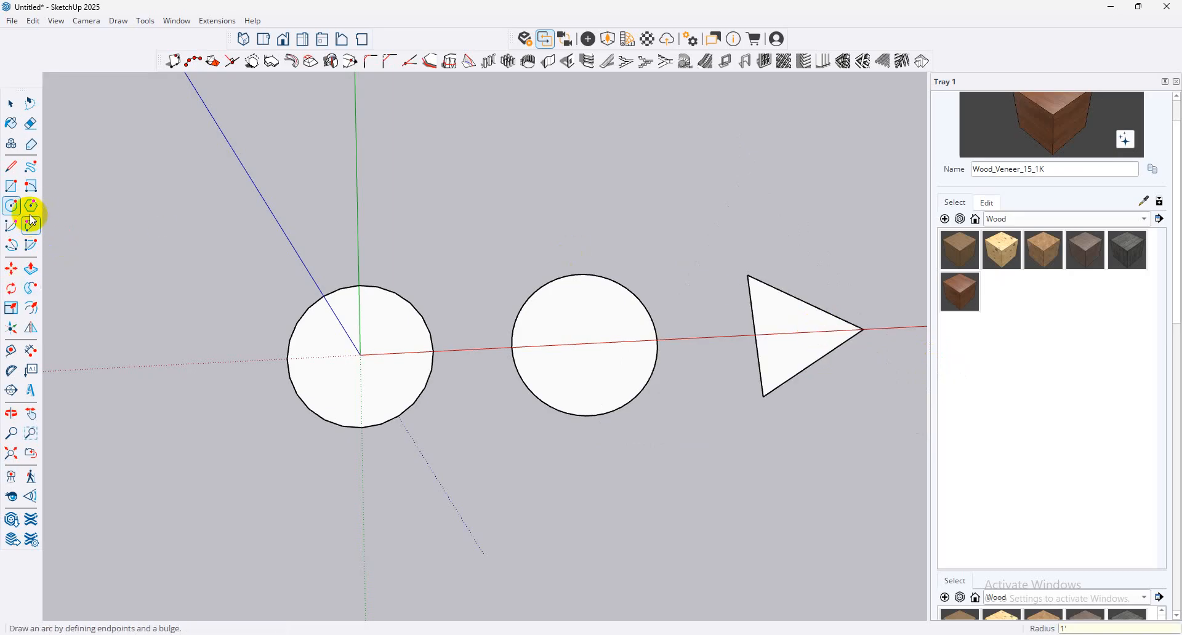
Step: Draw a 3-sided polygon with a 1' inscribed radius, centred on the red axis beyond the first triangle
{"action": "scroll", "coordinate": [166, 288], "scroll_direction": "down", "scroll_amount": 2}
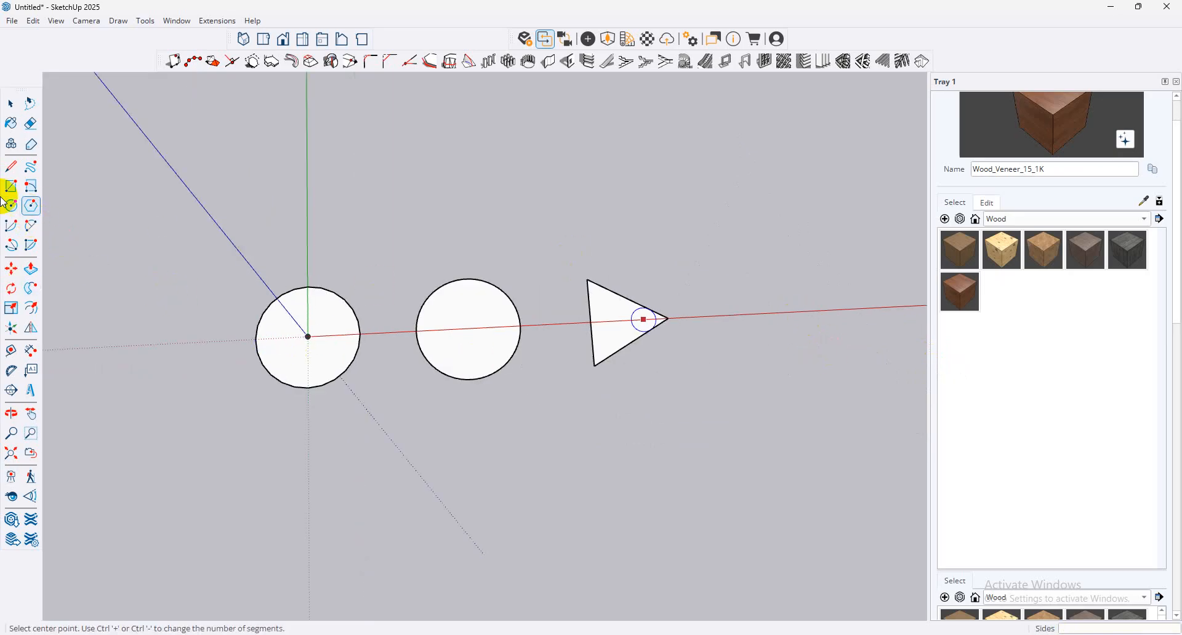
{"action": "left_click", "coordinate": [31, 206]}
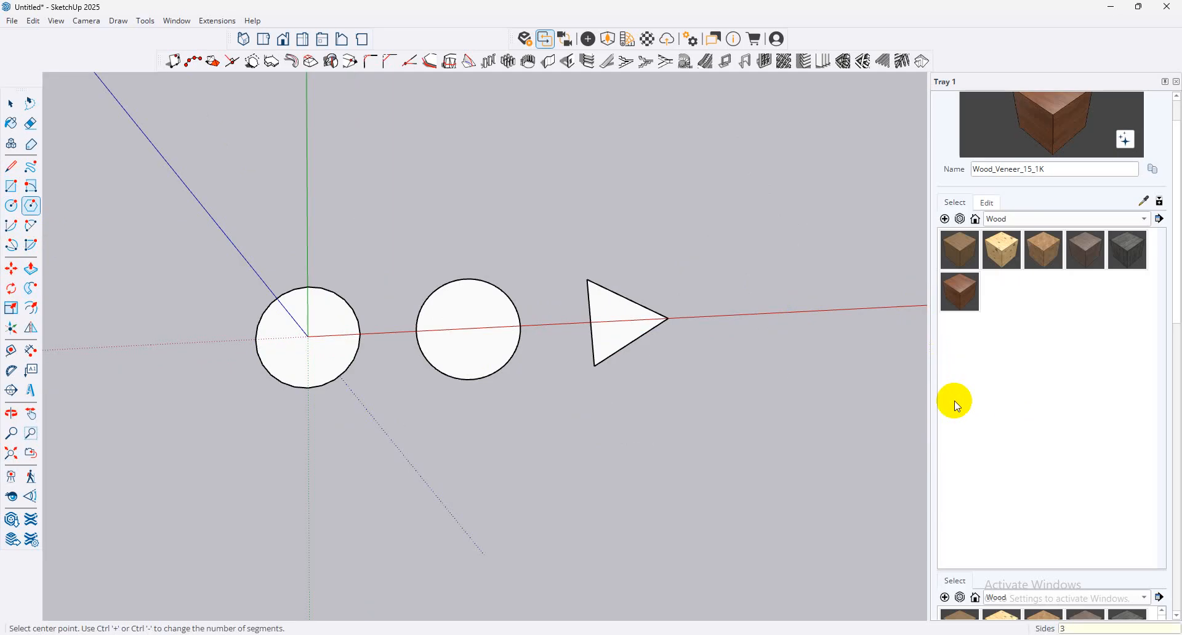
{"action": "left_click", "coordinate": [813, 311]}
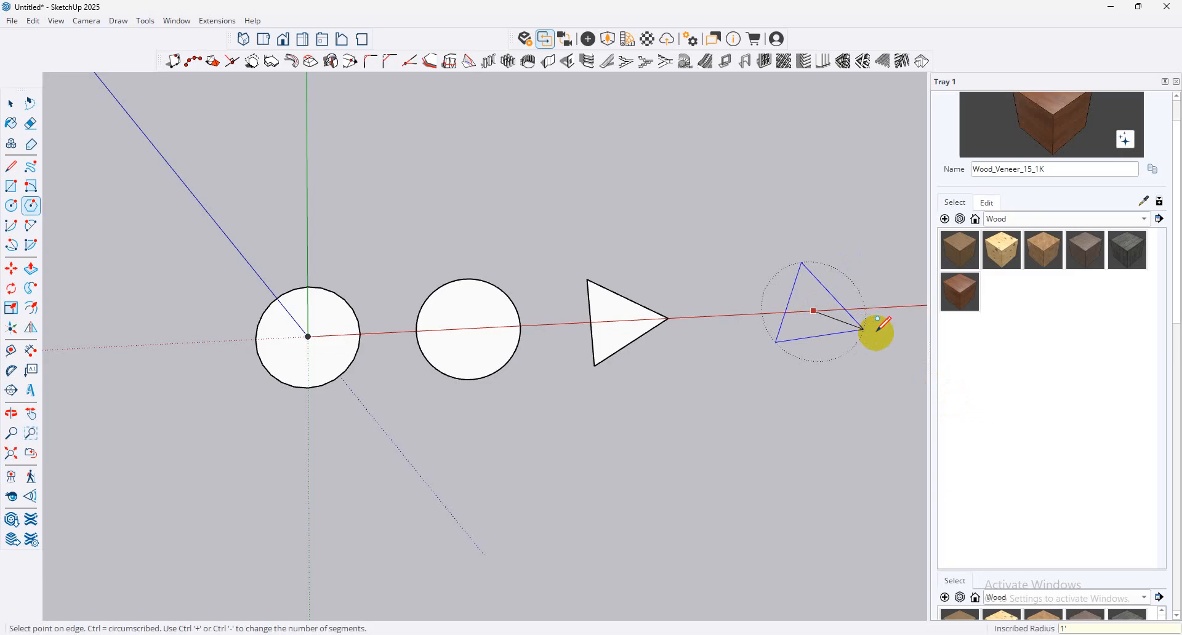
{"action": "left_click", "coordinate": [863, 329]}
Step: Extrude the polygon triangle upward with Push/Pull and repeat the same height on the triangle made with the Circle tool
{"action": "left_click", "coordinate": [31, 268]}
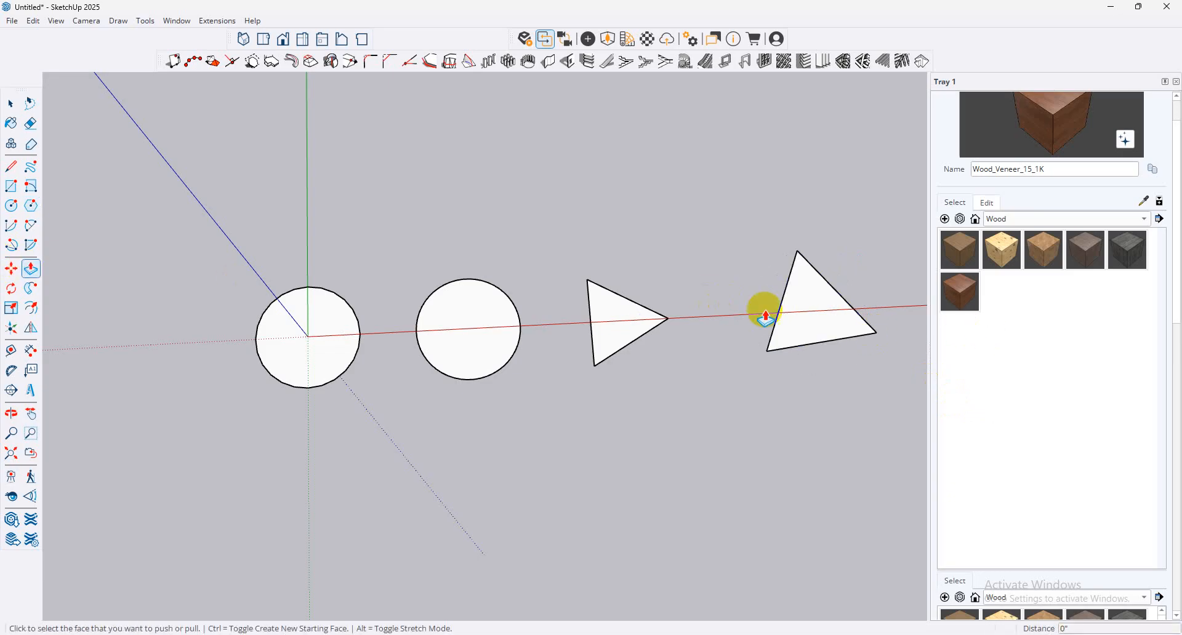
{"action": "left_click", "coordinate": [824, 292]}
{"action": "left_click", "coordinate": [839, 258]}
{"action": "left_click", "coordinate": [623, 337]}
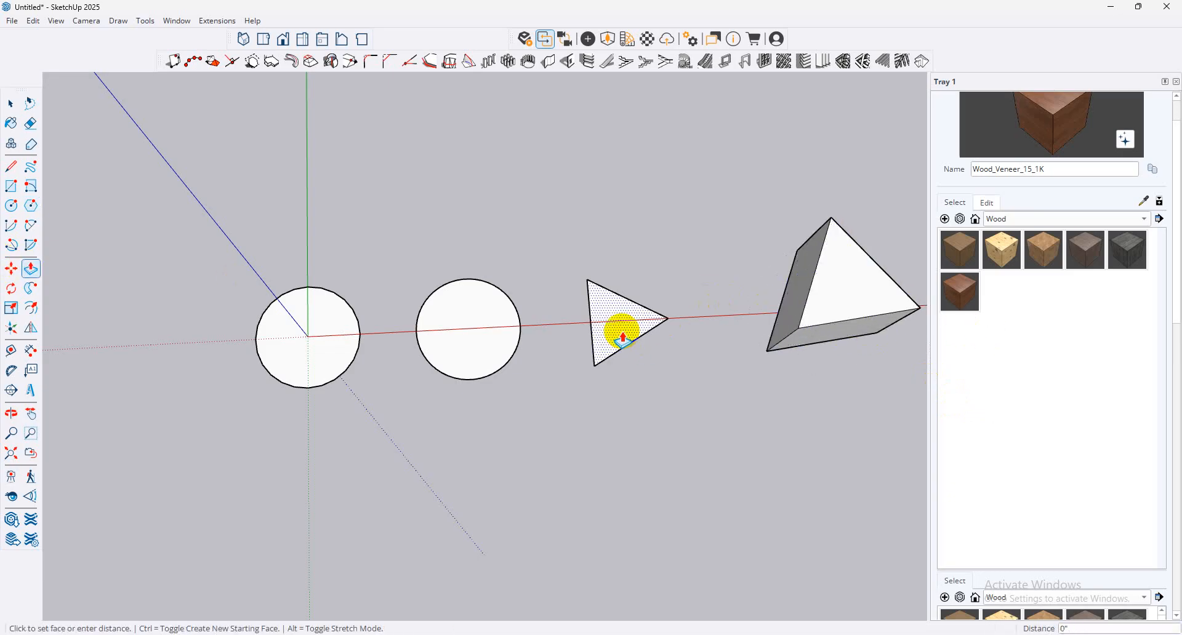
{"action": "left_click", "coordinate": [623, 338]}
Step: Paint the top and sides of the smaller triangular prism and the sides of the larger one with Wood_Veneer_15_1K
{"action": "left_click", "coordinate": [1058, 130]}
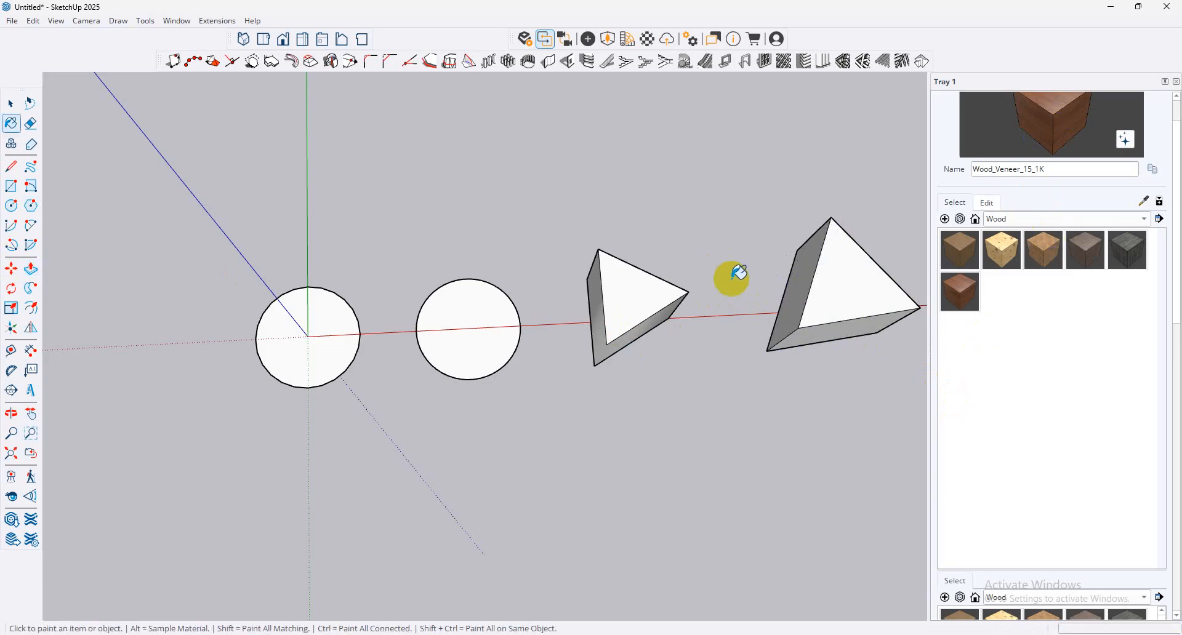
{"action": "left_click", "coordinate": [648, 312]}
{"action": "left_click", "coordinate": [642, 333]}
{"action": "middle_click_drag", "start_coordinate": [641, 332], "coordinate": [591, 6]}
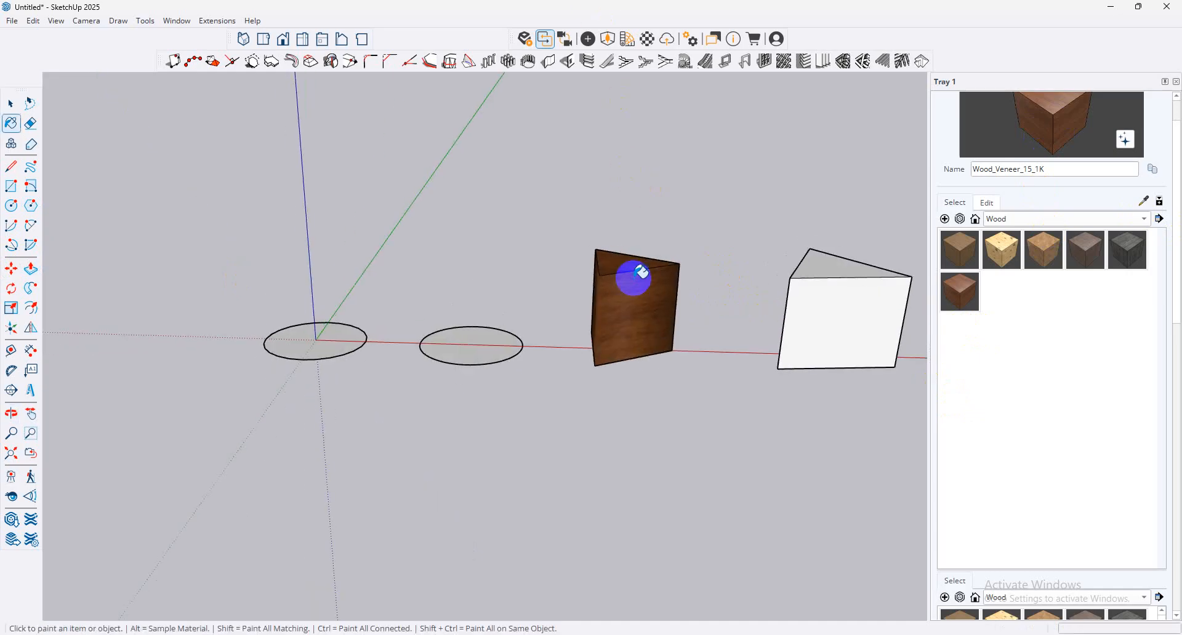
{"action": "middle_click_drag", "start_coordinate": [708, 372], "coordinate": [972, 394]}
{"action": "left_click", "coordinate": [596, 290]}
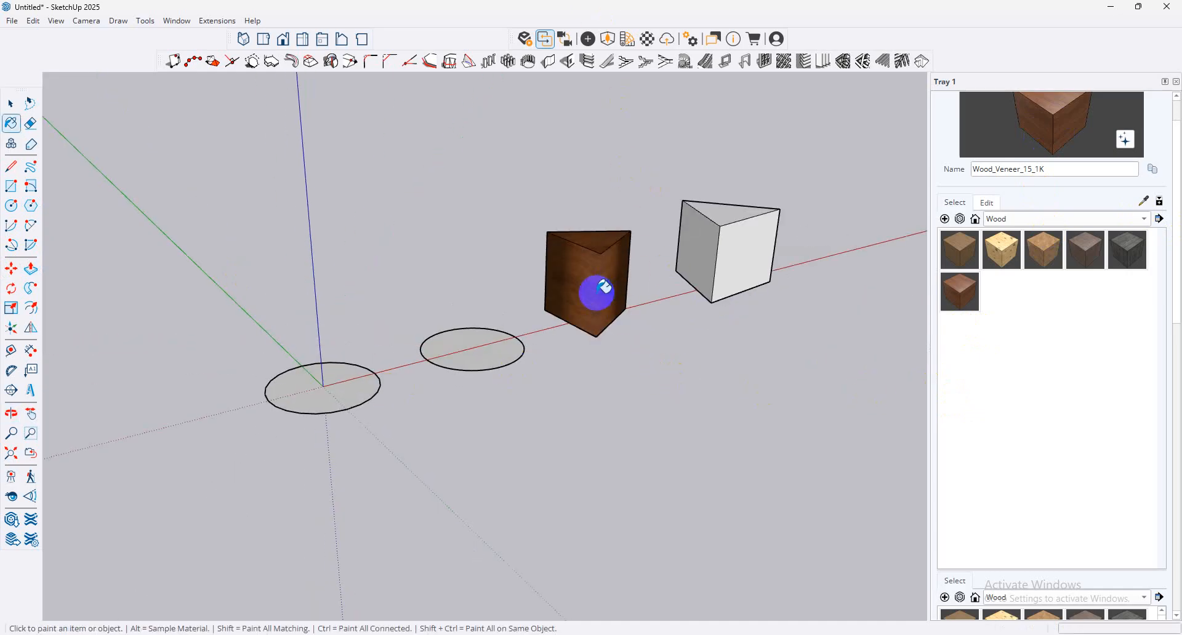
{"action": "left_click", "coordinate": [762, 261]}
{"action": "left_click", "coordinate": [700, 245]}
Step: Delete all the circles and triangular prisms from the model
{"action": "middle_click_drag", "start_coordinate": [185, 320], "coordinate": [174, 214]}
{"action": "middle_click_drag", "start_coordinate": [506, 275], "coordinate": [751, 364]}
{"action": "key", "text": "ctrl+a"}
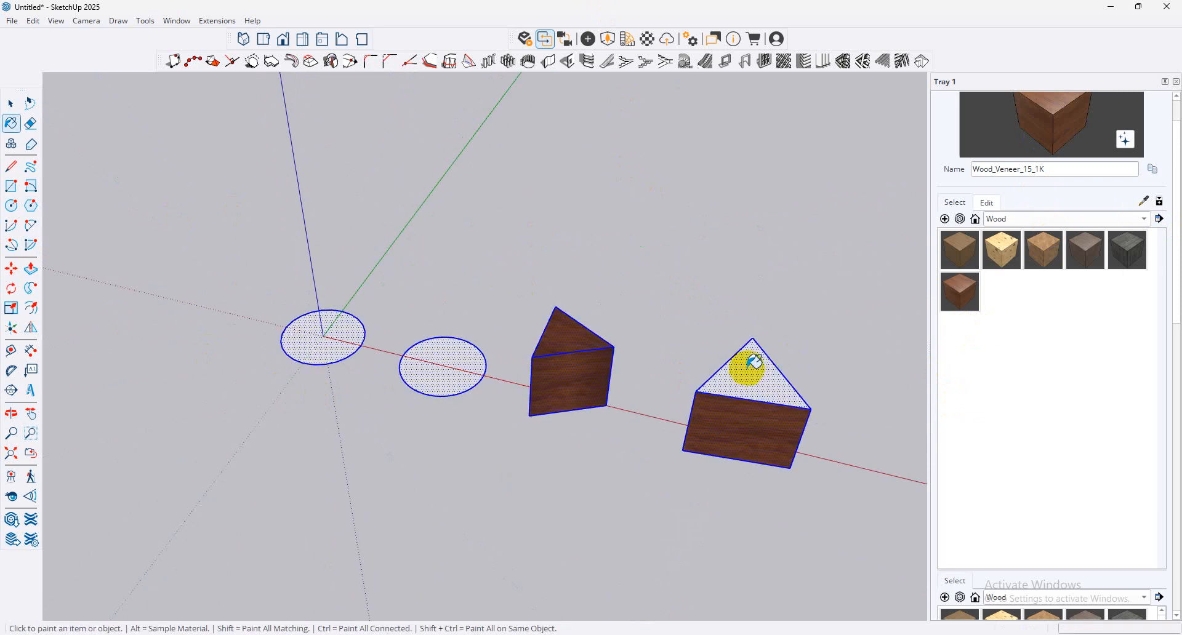
{"action": "key", "text": "Delete"}
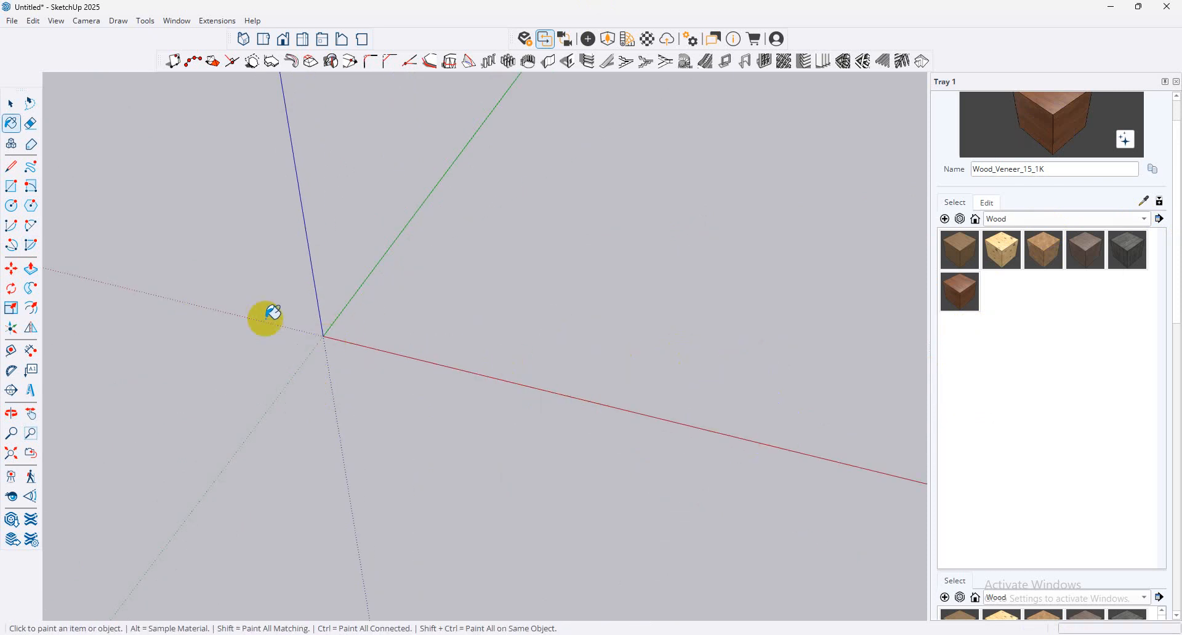
Step: Draw a 50-sided circle with a radius of about 1' 8" centred on the origin
{"action": "left_click", "coordinate": [10, 205]}
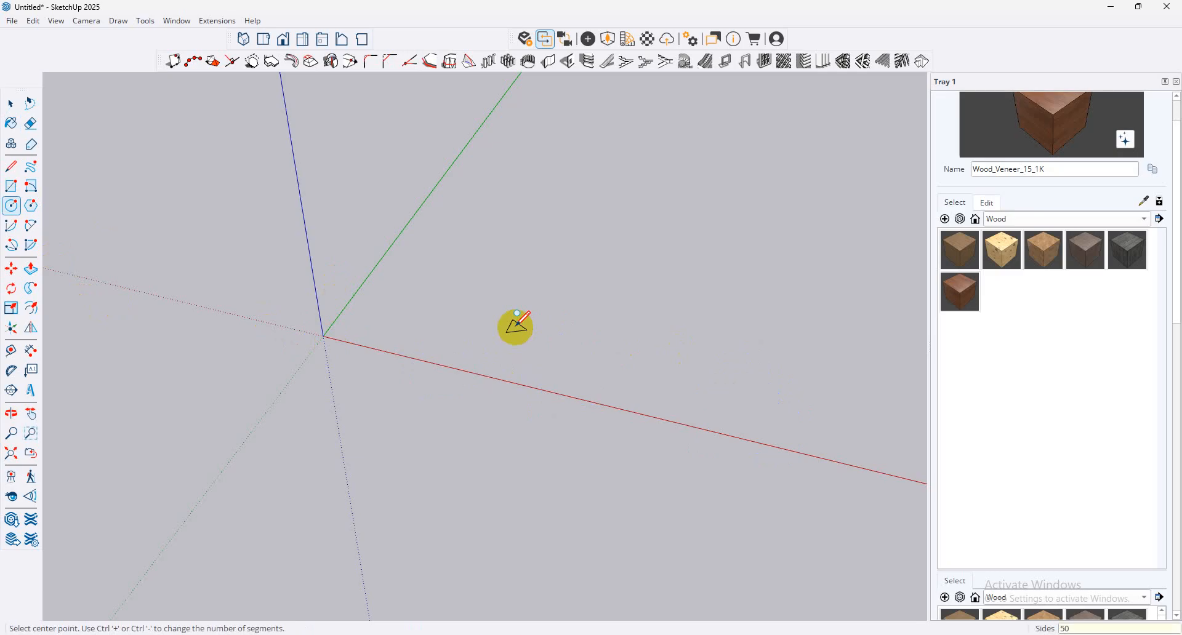
{"action": "left_click", "coordinate": [323, 336]}
{"action": "left_click", "coordinate": [392, 332]}
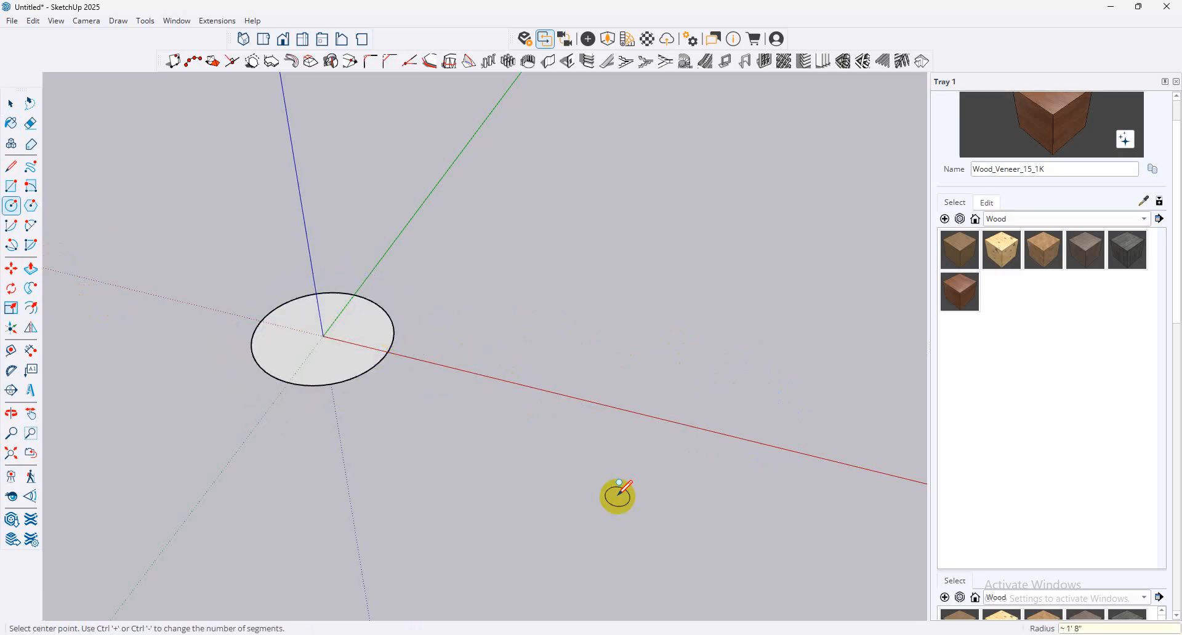
Step: Select the circle's edge and check its segment setting in Entity Info
{"action": "left_click", "coordinate": [11, 103]}
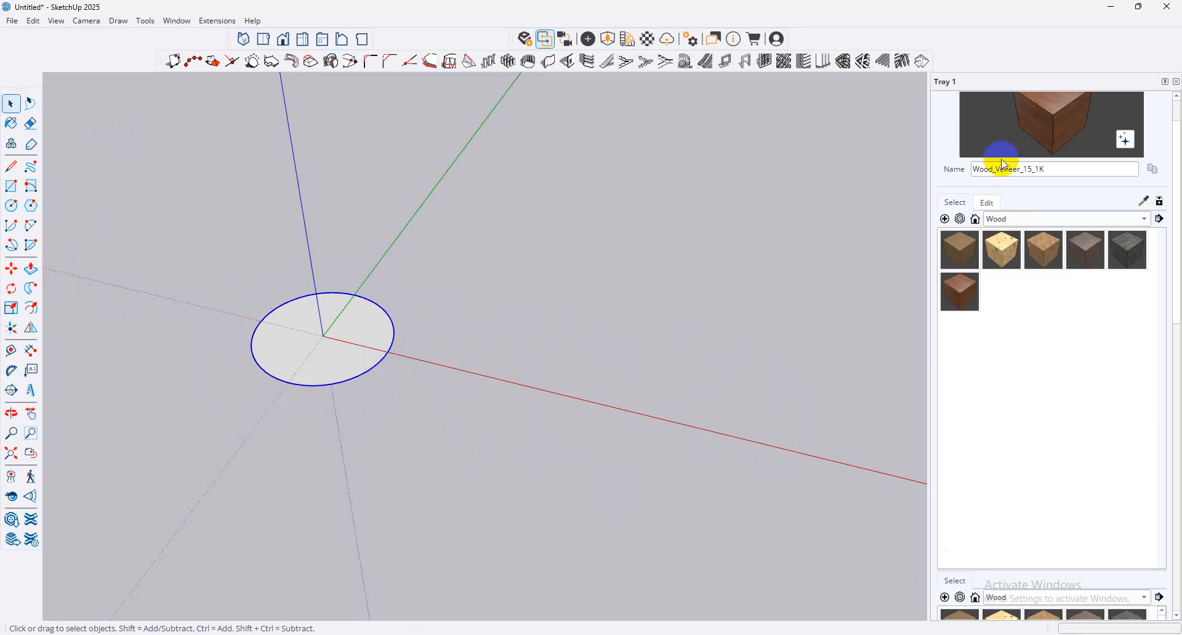
{"action": "left_click", "coordinate": [1155, 511]}
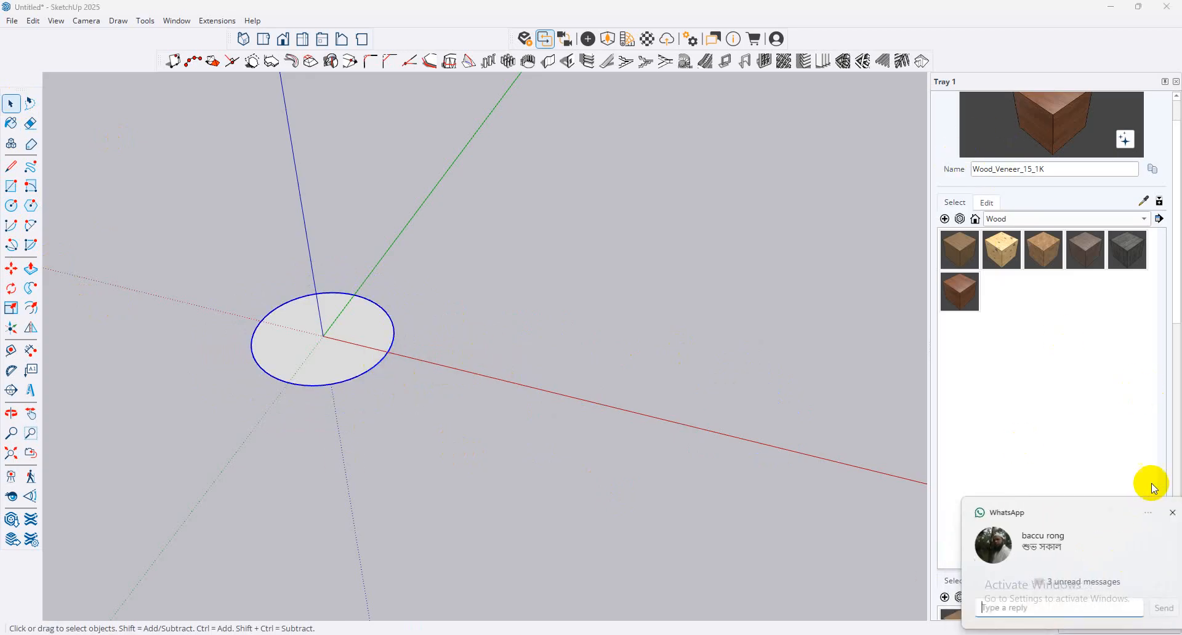
{"action": "left_click", "coordinate": [1080, 319]}
{"action": "type", "text": "50"}
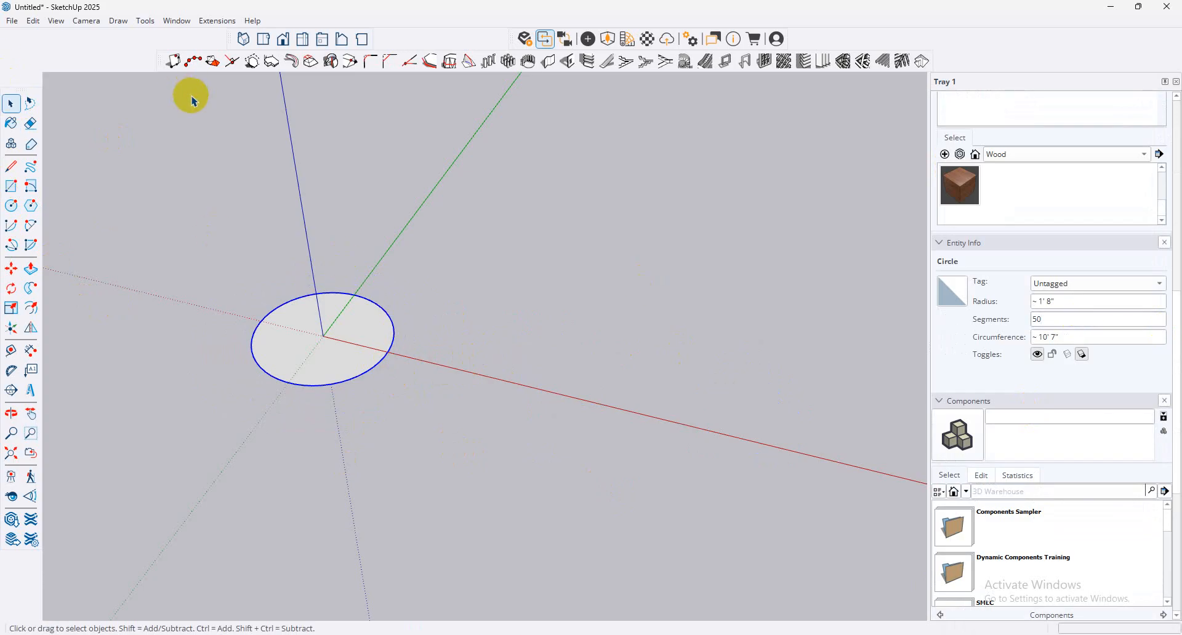
{"action": "left_click", "coordinate": [301, 187]}
Step: Show the Default Tray and close it again
{"action": "left_click", "coordinate": [184, 21]}
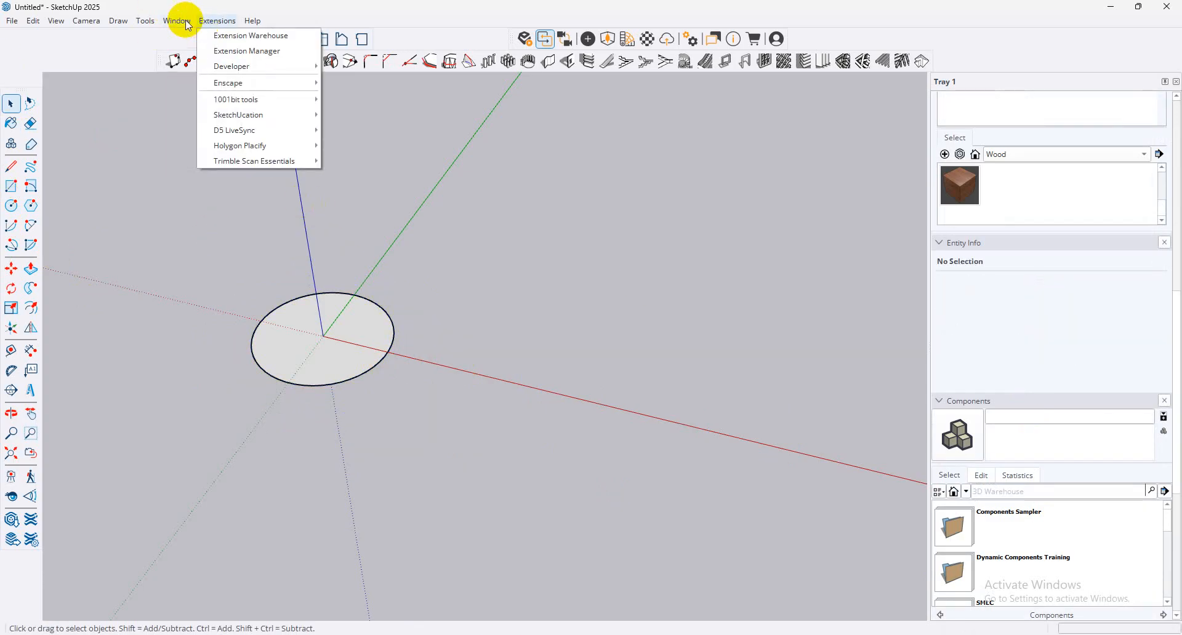
{"action": "mouse_move", "coordinate": [259, 35]}
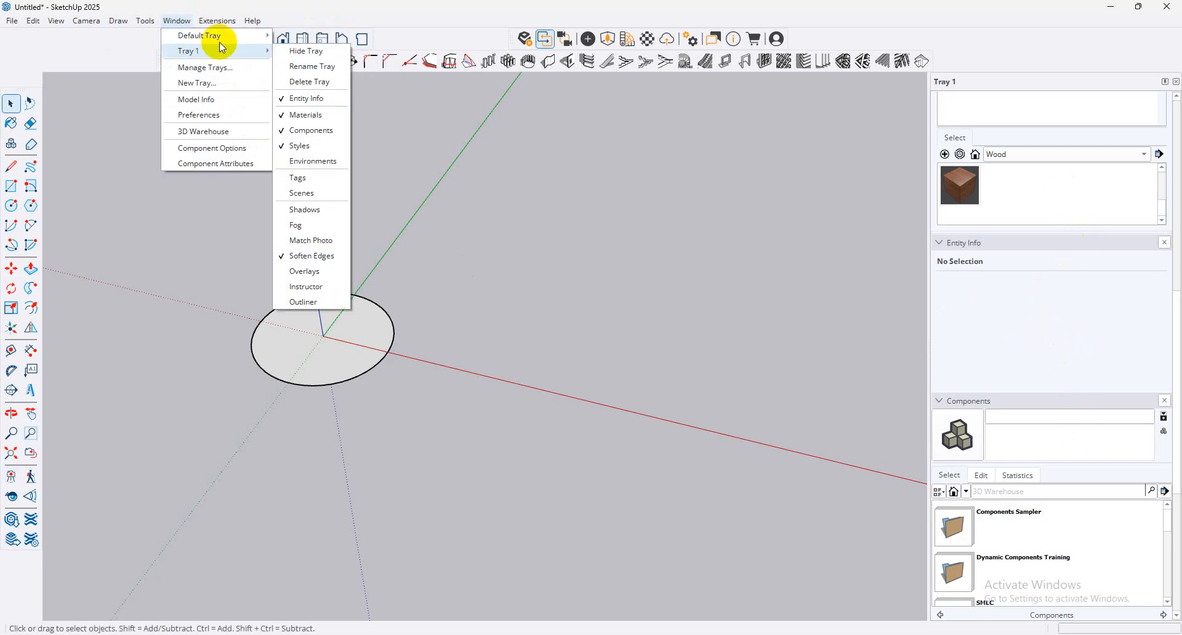
{"action": "mouse_move", "coordinate": [189, 41]}
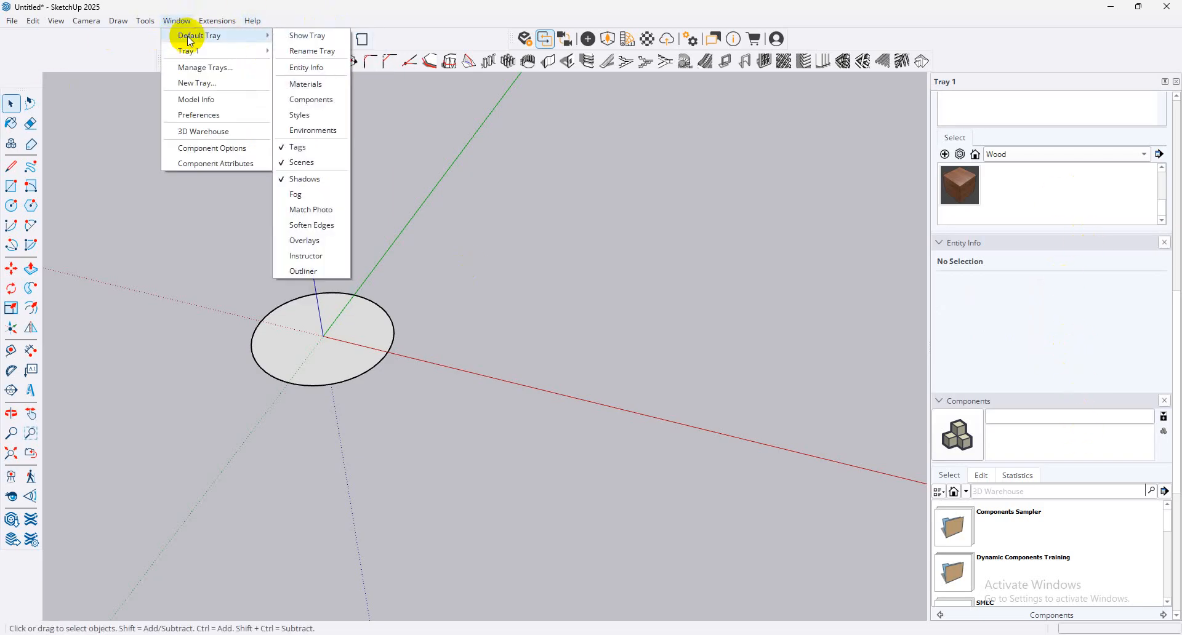
{"action": "mouse_move", "coordinate": [243, 53]}
{"action": "left_click", "coordinate": [310, 41]}
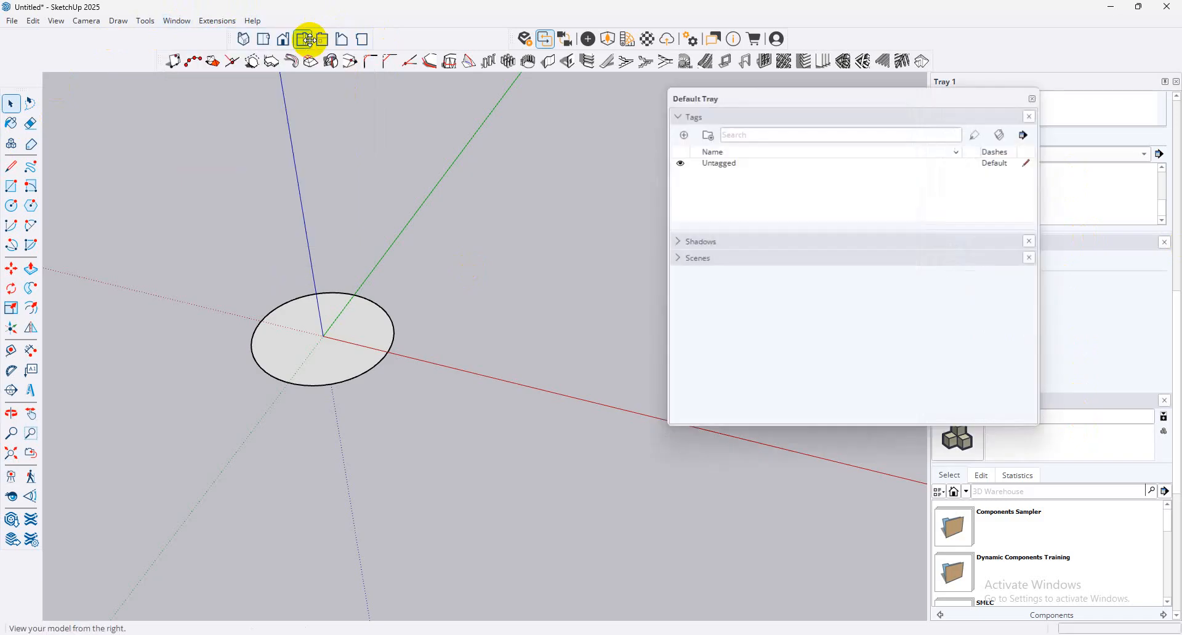
{"action": "left_click", "coordinate": [1035, 98]}
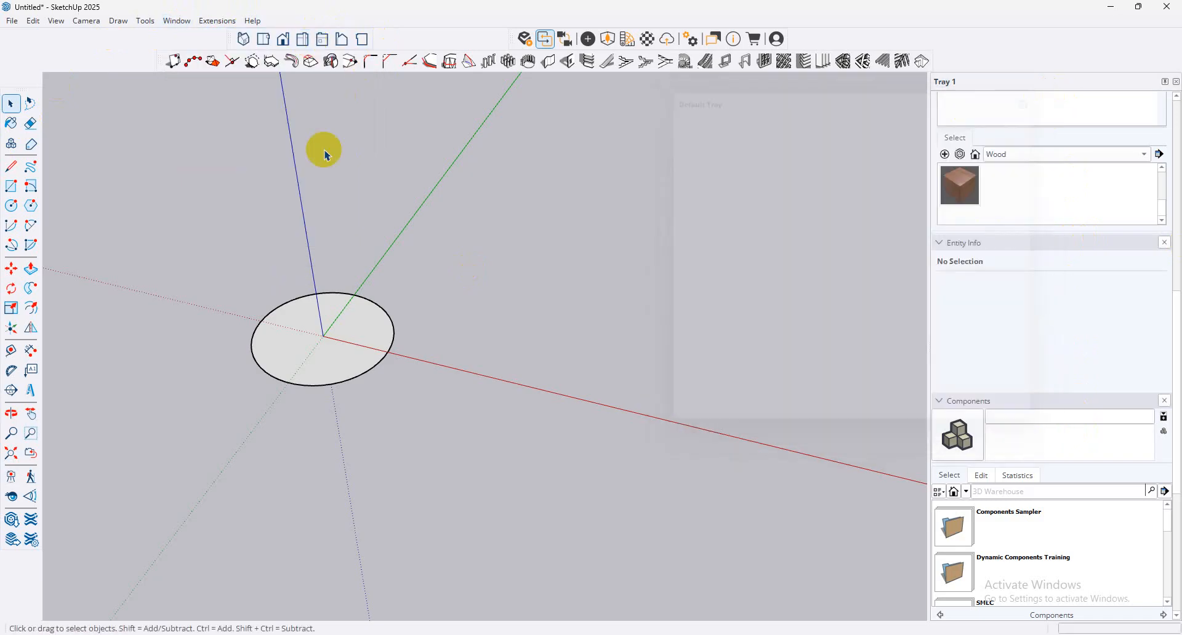
Step: Hide Tray 1 and show it again
{"action": "left_click", "coordinate": [179, 21]}
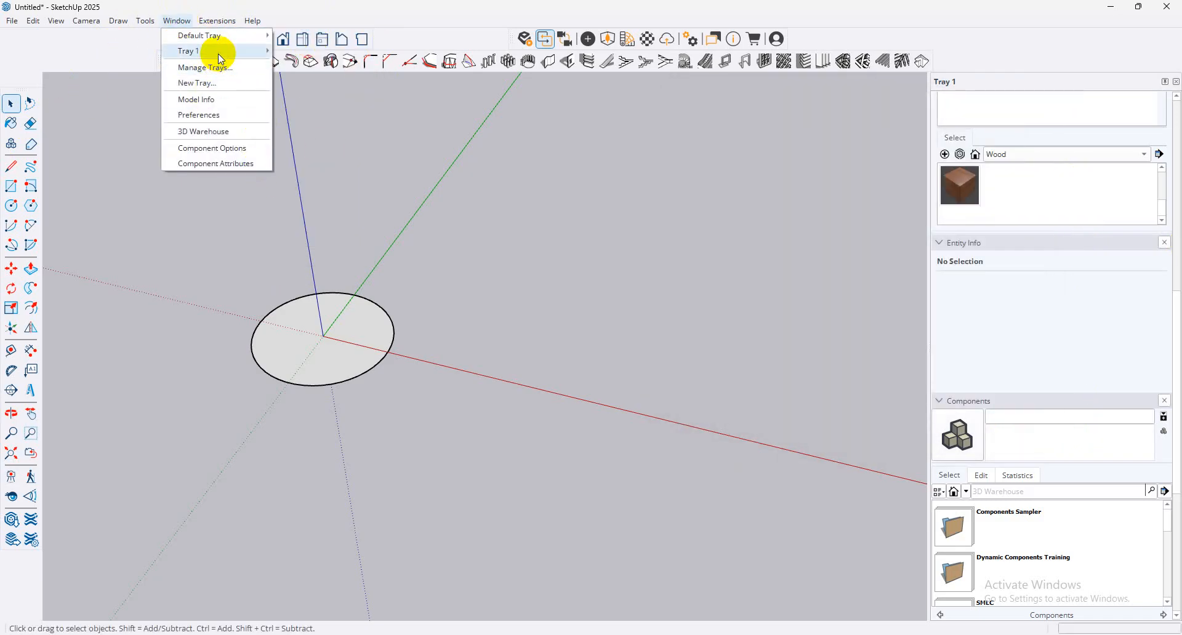
{"action": "mouse_move", "coordinate": [217, 51]}
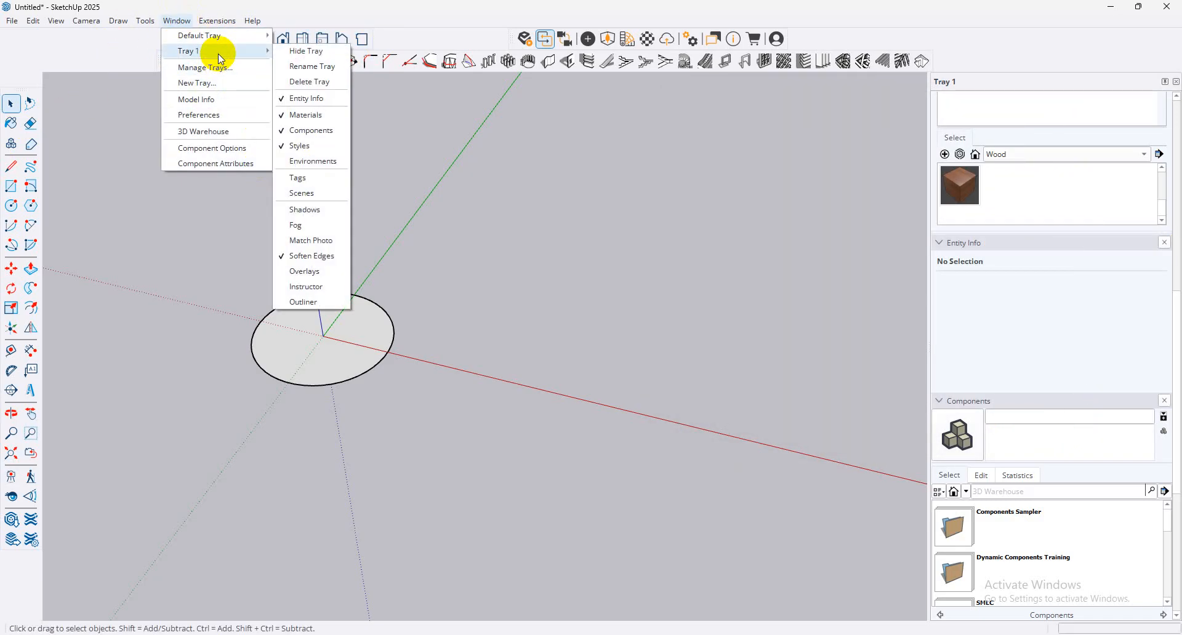
{"action": "left_click", "coordinate": [311, 52]}
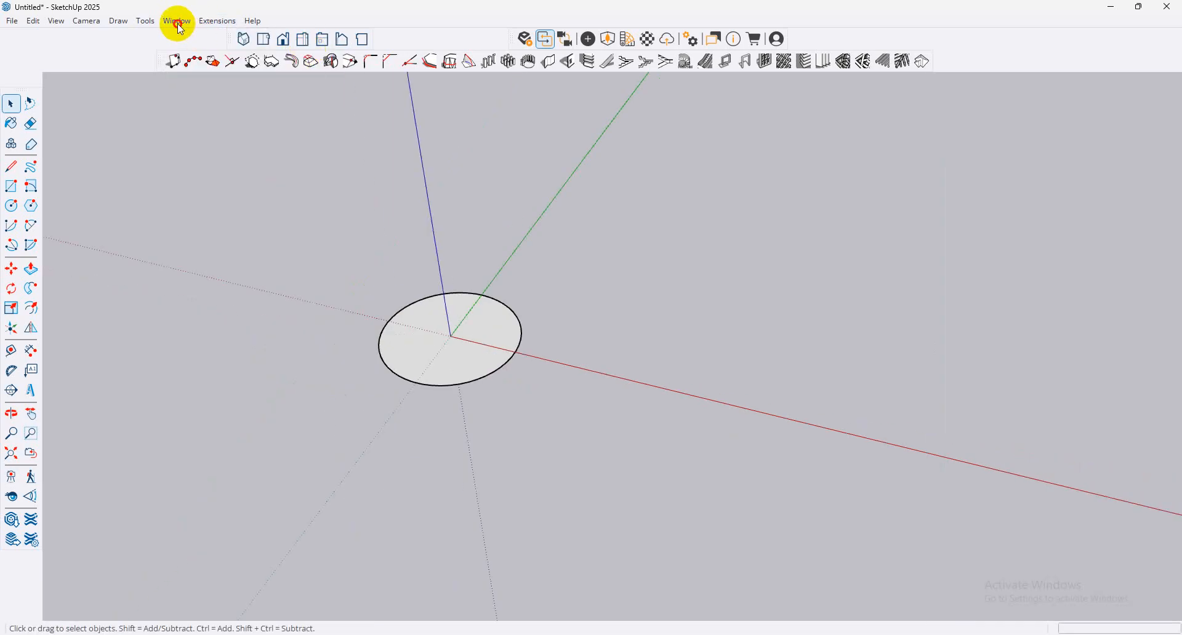
{"action": "left_click", "coordinate": [179, 21]}
{"action": "mouse_move", "coordinate": [209, 50]}
{"action": "left_click", "coordinate": [334, 50]}
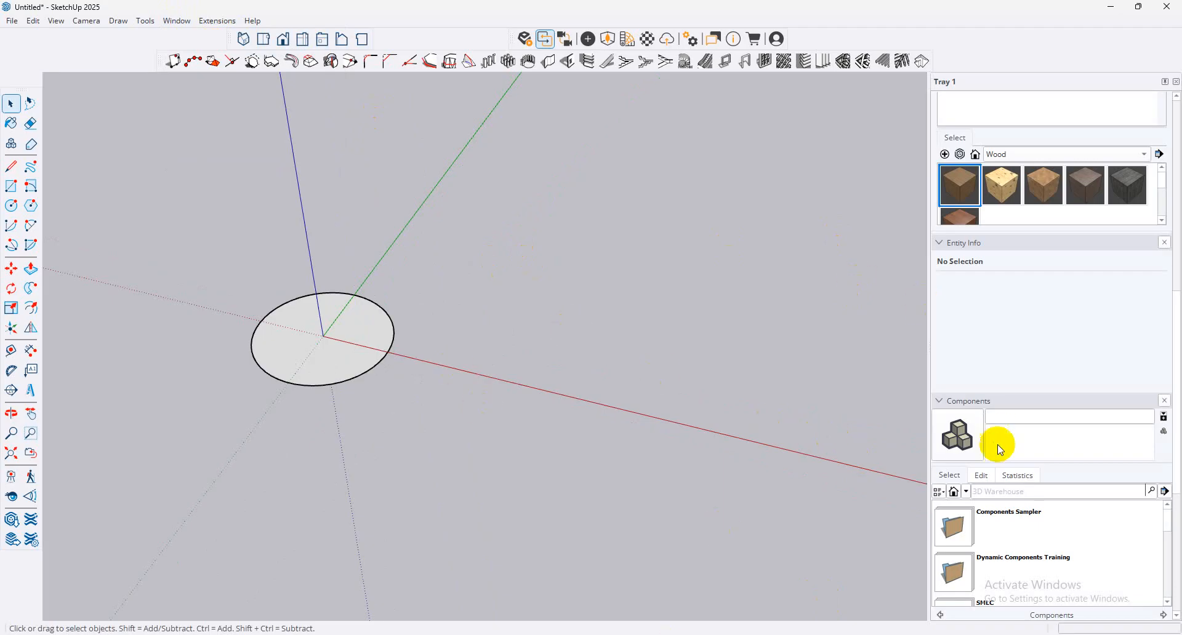
Step: Look through the Components, Soften Edges, Styles and Entity Info sections of Tray 1, with the circle's edge selected in between
{"action": "scroll", "coordinate": [1047, 404], "scroll_direction": "down", "scroll_amount": 5}
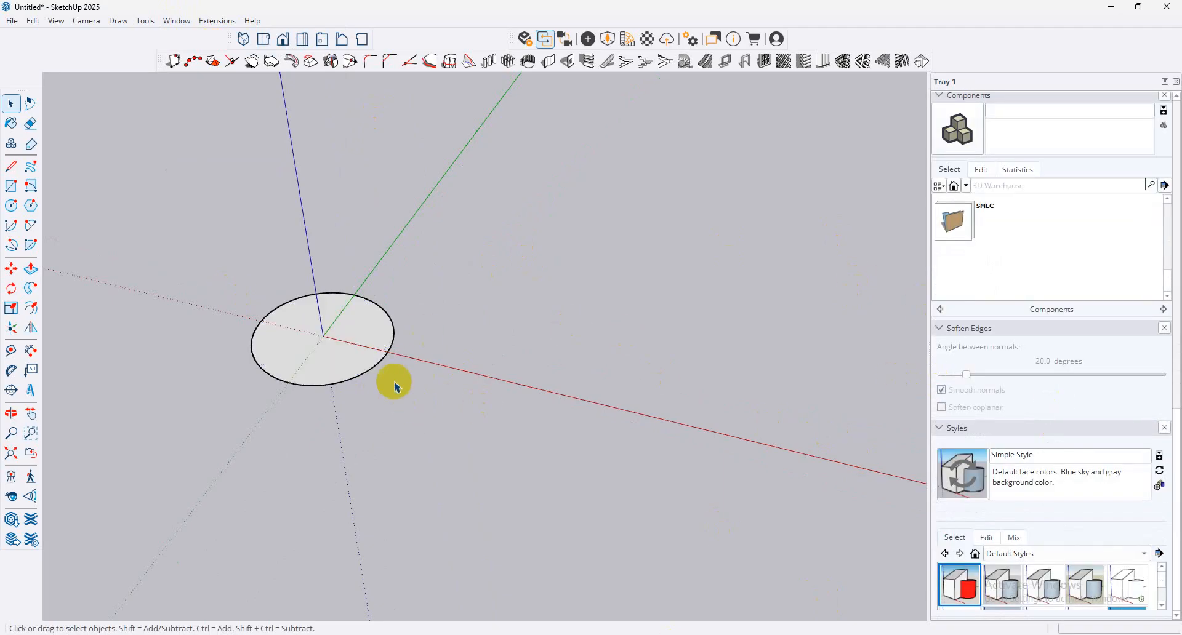
{"action": "left_click", "coordinate": [380, 369]}
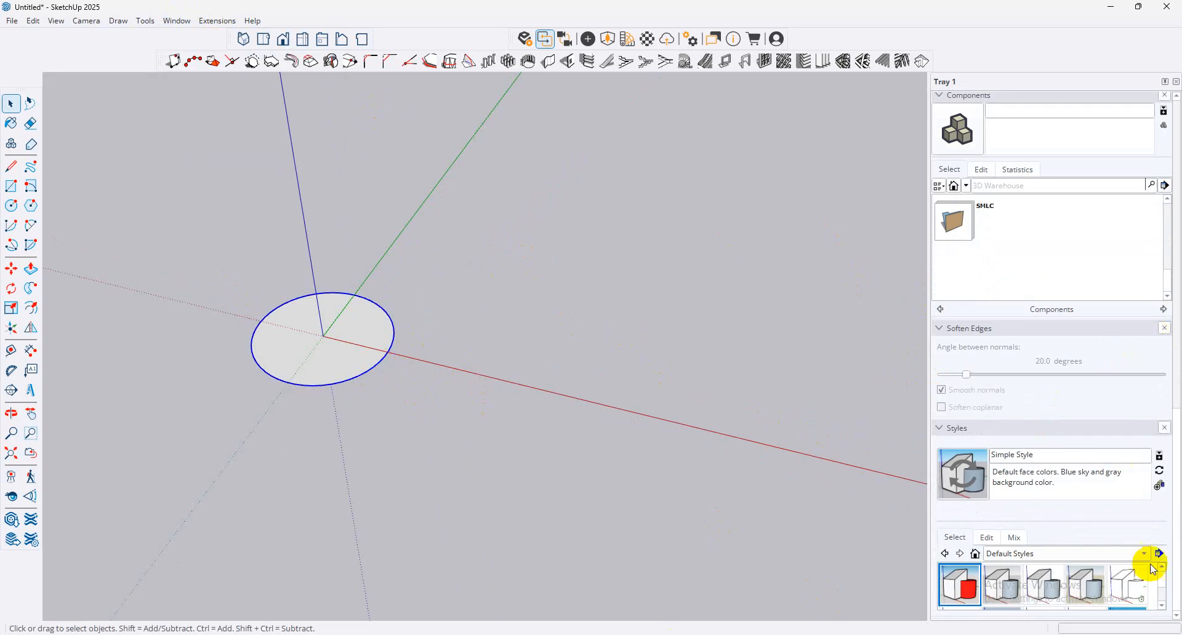
{"action": "scroll", "coordinate": [1142, 569], "scroll_direction": "down", "scroll_amount": 1}
{"action": "scroll", "coordinate": [1141, 566], "scroll_direction": "down", "scroll_amount": 1}
{"action": "scroll", "coordinate": [860, 403], "scroll_direction": "down", "scroll_amount": 2}
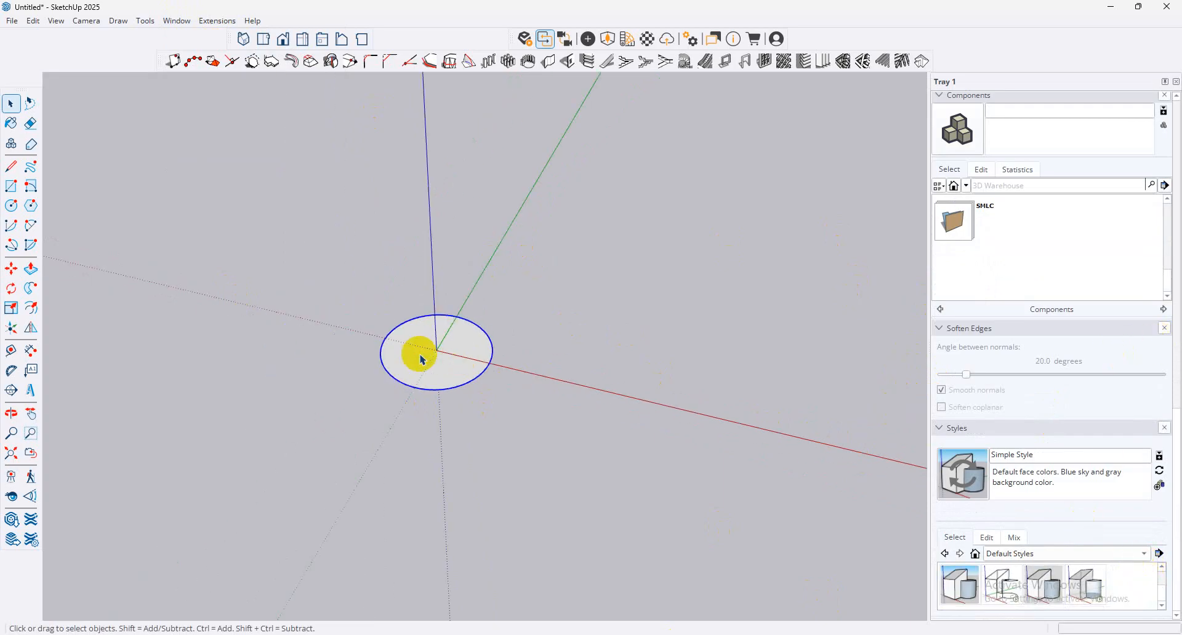
{"action": "left_click", "coordinate": [512, 352]}
{"action": "scroll", "coordinate": [1094, 301], "scroll_direction": "up", "scroll_amount": 8}
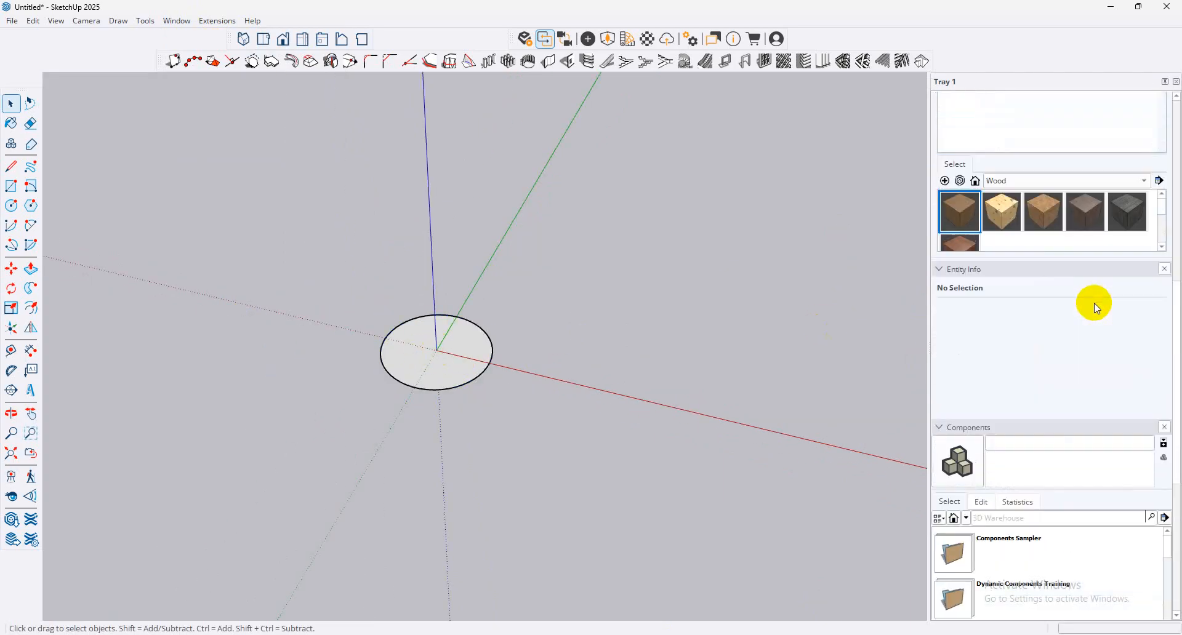
Step: Remove Entity Info from Tray 1 and add it back
{"action": "left_click", "coordinate": [176, 21]}
{"action": "mouse_move", "coordinate": [216, 50]}
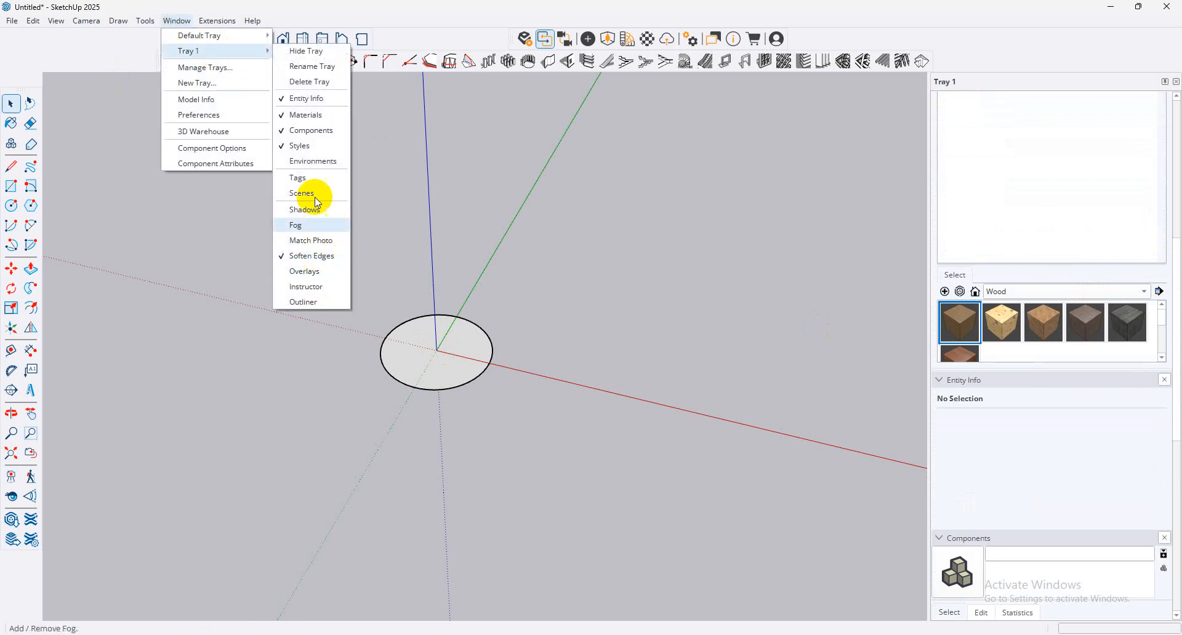
{"action": "left_click", "coordinate": [308, 98]}
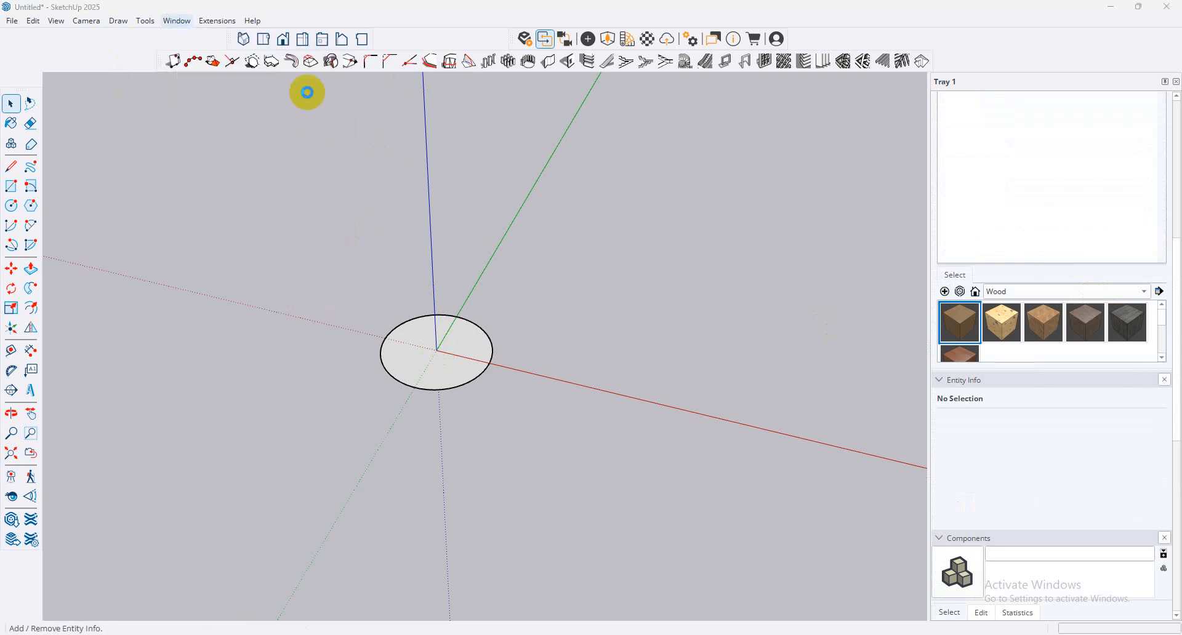
{"action": "left_click", "coordinate": [176, 20]}
{"action": "mouse_move", "coordinate": [258, 51]}
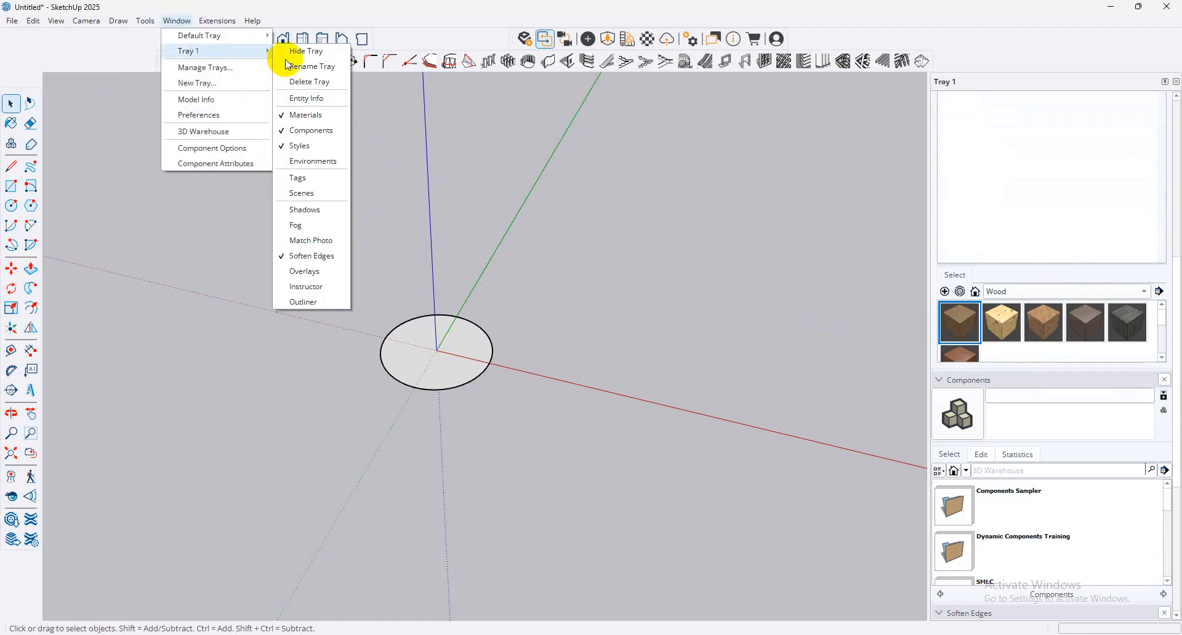
{"action": "left_click", "coordinate": [305, 115]}
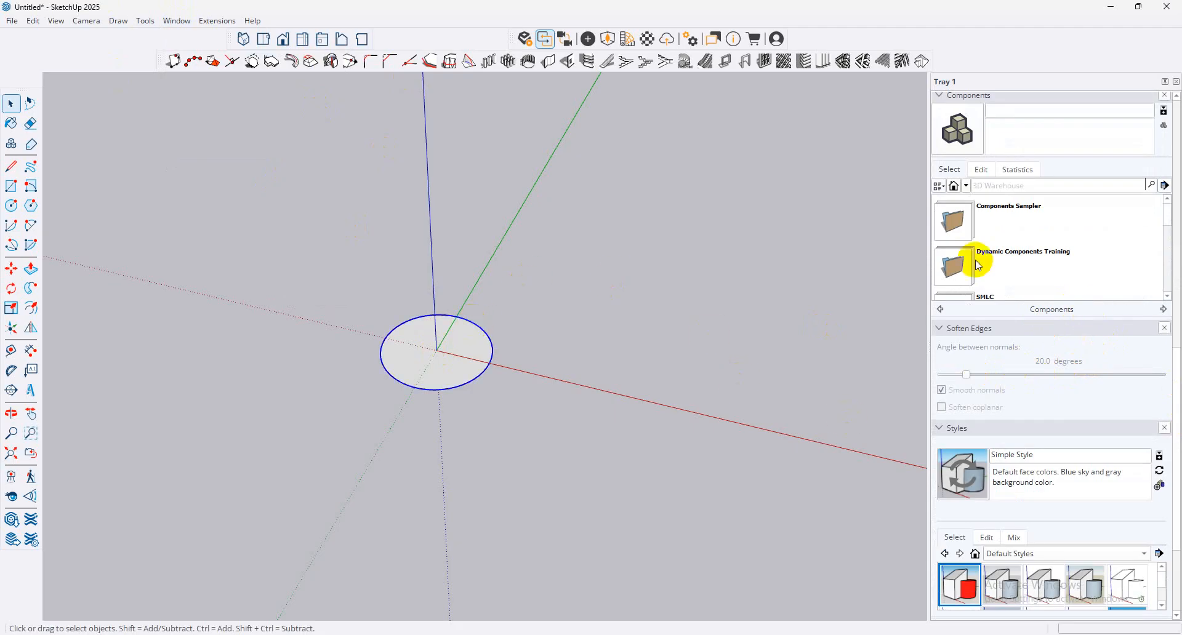
Step: Set the circle's segments to 15 in Entity Info
{"action": "scroll", "coordinate": [971, 256], "scroll_direction": "down", "scroll_amount": 3}
{"action": "scroll", "coordinate": [1055, 338], "scroll_direction": "down", "scroll_amount": 4}
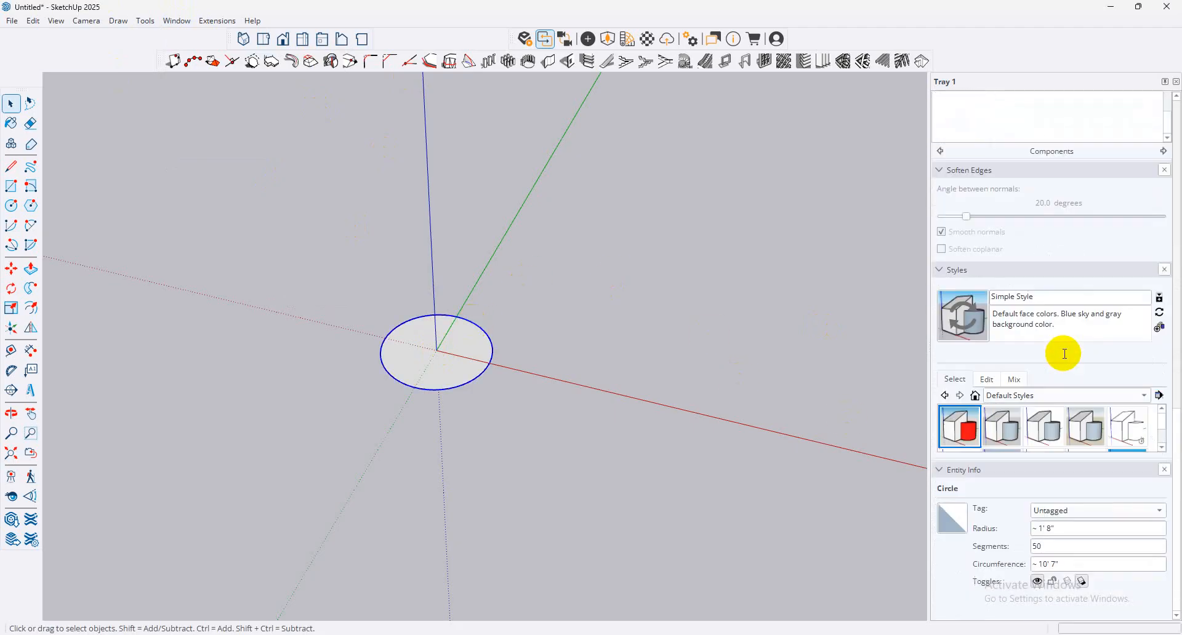
{"action": "left_click", "coordinate": [1043, 545]}
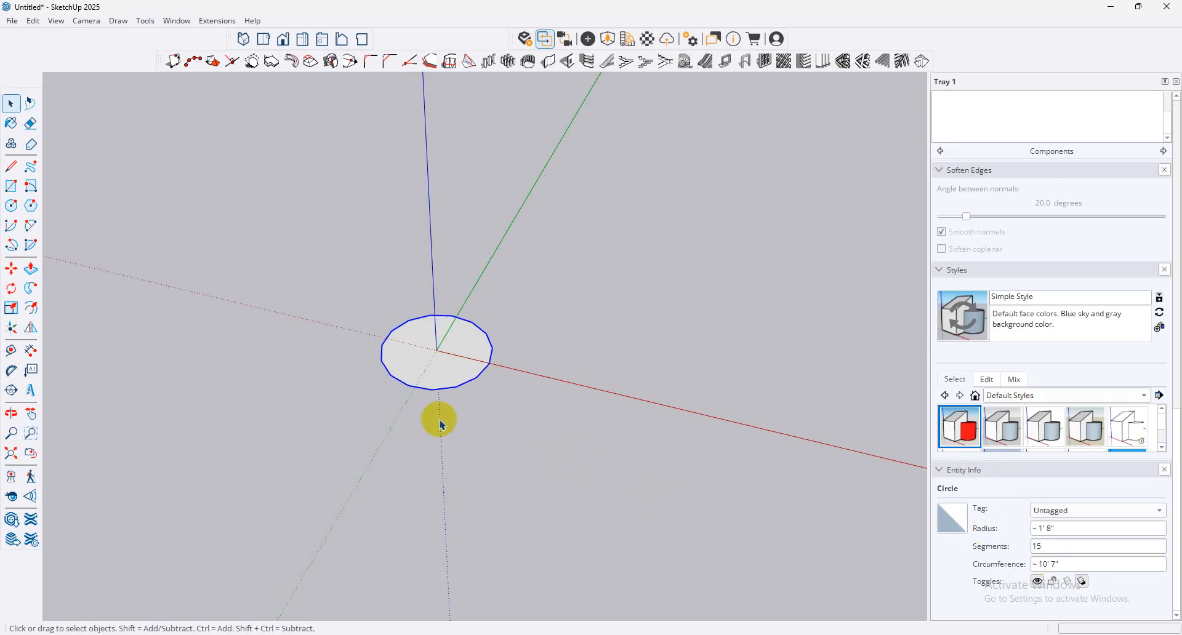
{"action": "scroll", "coordinate": [380, 308], "scroll_direction": "up", "scroll_amount": 2}
{"action": "left_click", "coordinate": [526, 317]}
Step: Extrude the 15-sided circle upward about 3' 1" with Push/Pull
{"action": "key", "text": "ctrl+a"}
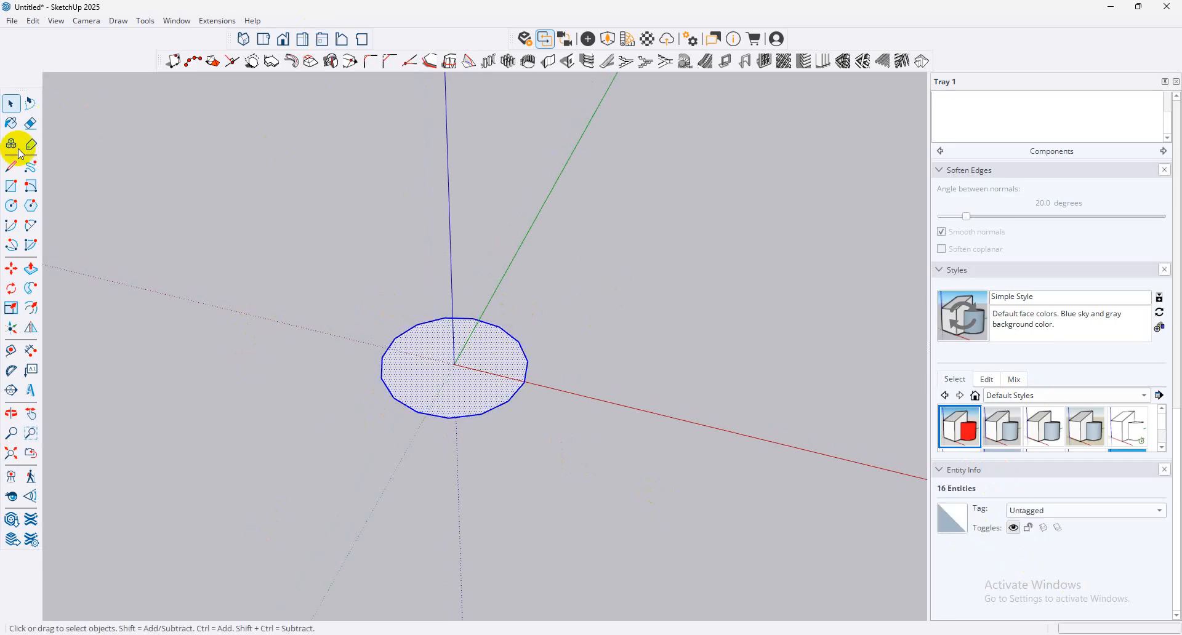
{"action": "left_click", "coordinate": [30, 269]}
{"action": "left_click", "coordinate": [422, 361]}
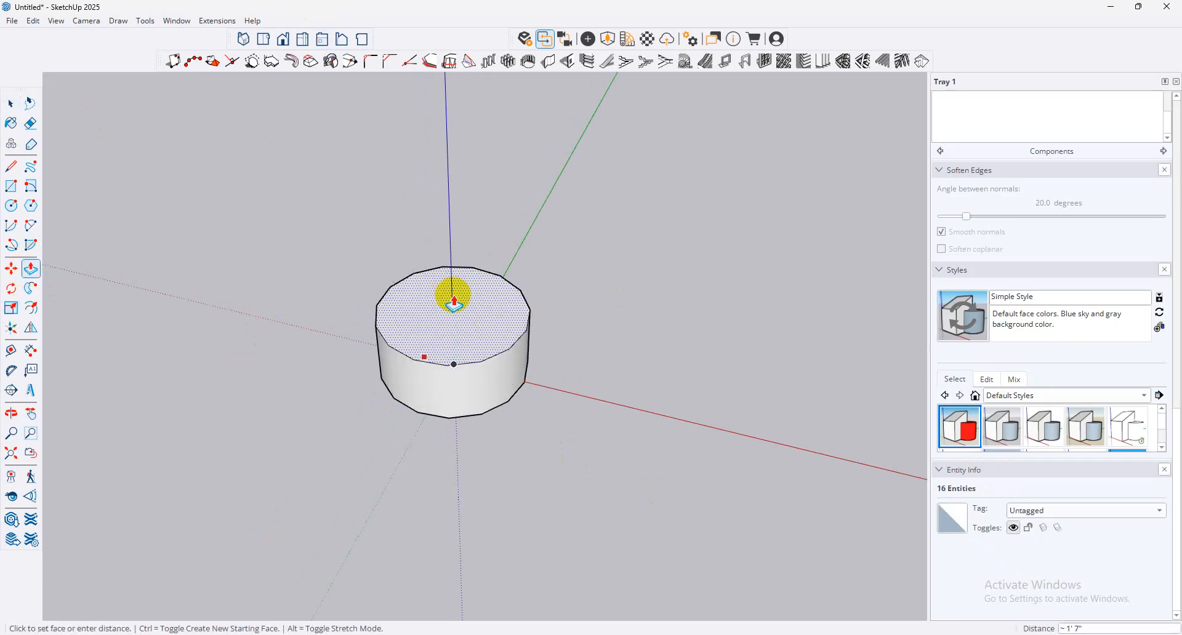
{"action": "left_click", "coordinate": [496, 335]}
{"action": "middle_click_drag", "start_coordinate": [496, 335], "coordinate": [628, 317]}
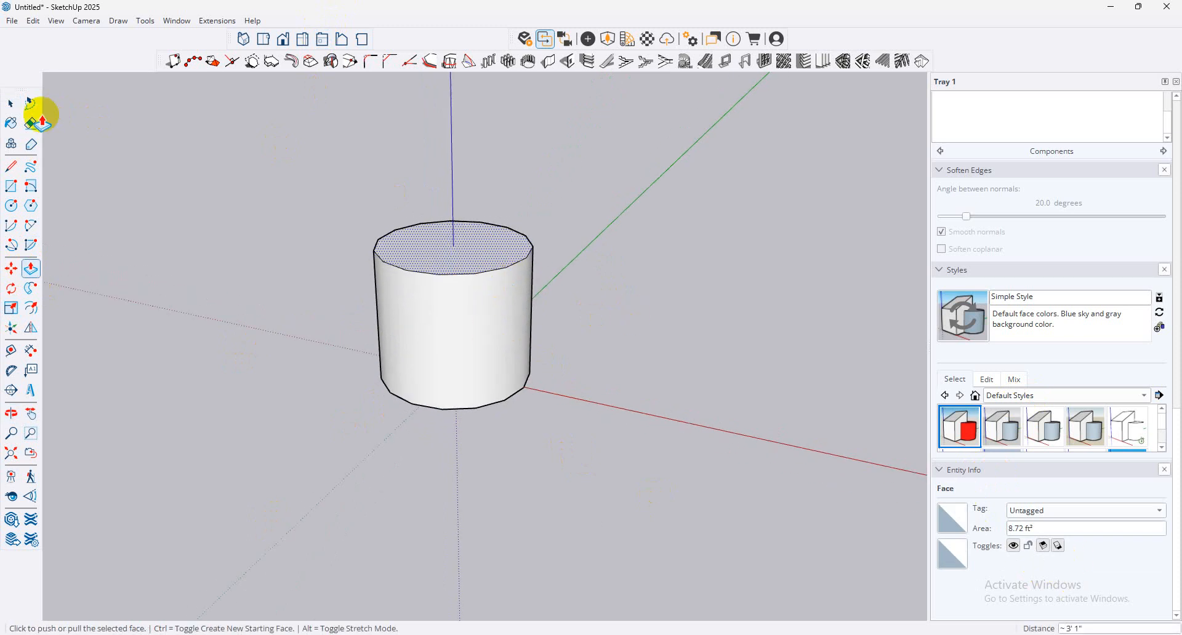
Step: Inspect the segments of the cylinder's top edge in Entity Info and select the top face
{"action": "left_click", "coordinate": [12, 104]}
{"action": "left_click", "coordinate": [509, 265]}
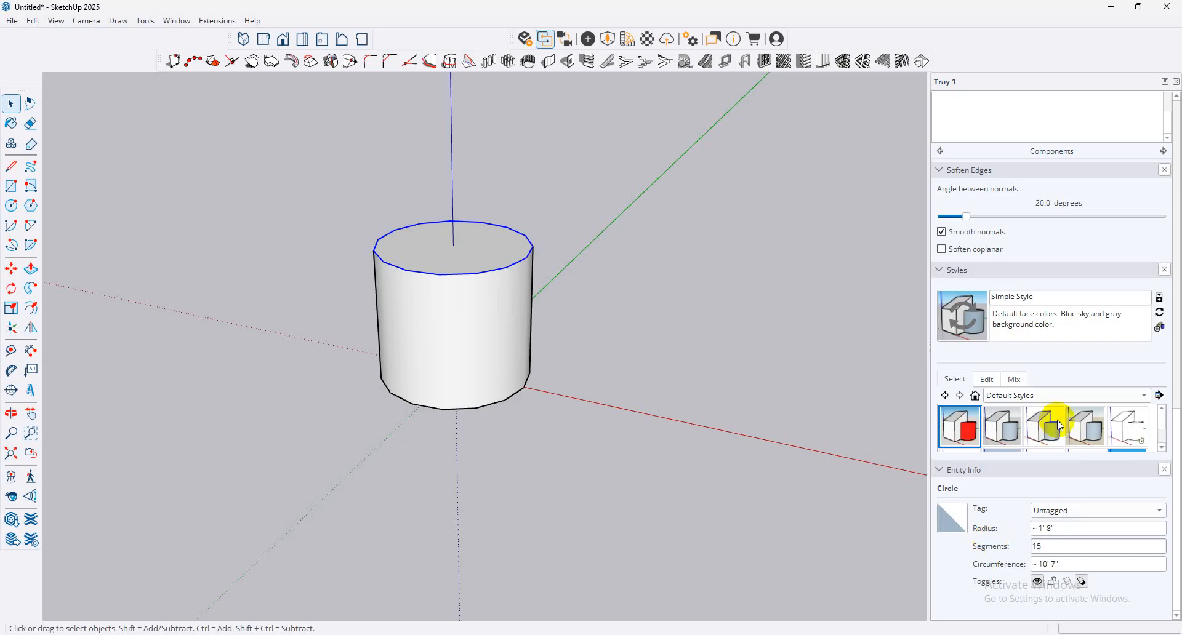
{"action": "left_click", "coordinate": [491, 238]}
{"action": "middle_click_drag", "start_coordinate": [491, 238], "coordinate": [55, 280]}
Step: Extrude the cylinder's top face upward 2" with Push/Pull as a new starting face, keeping the existing edge
{"action": "left_click", "coordinate": [31, 270]}
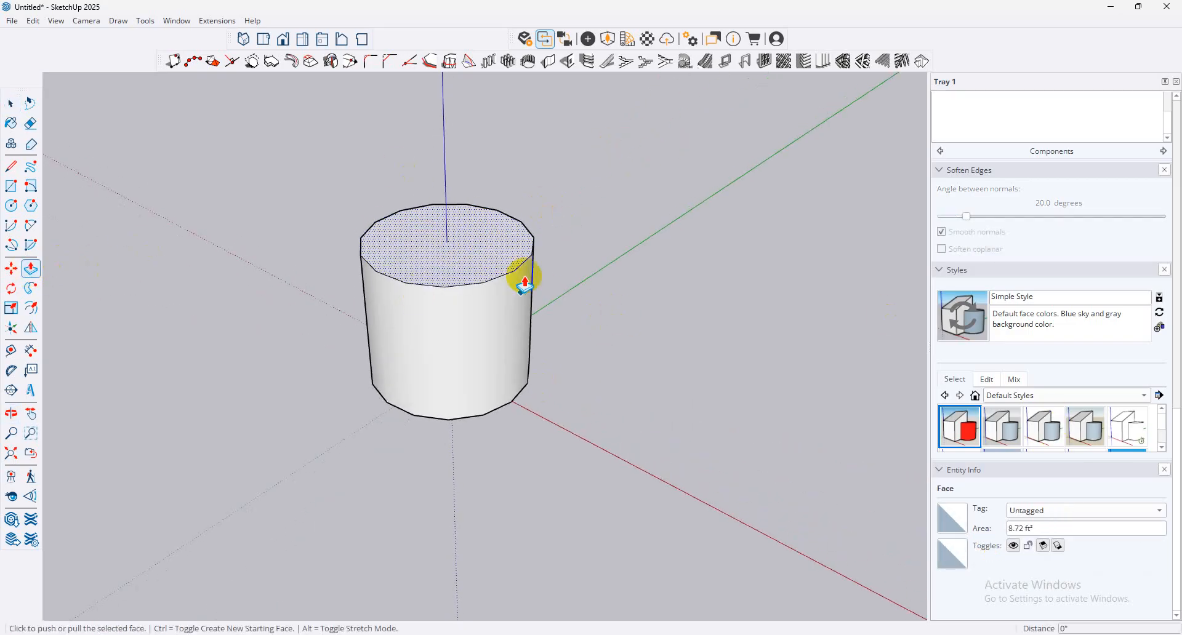
{"action": "middle_click_drag", "start_coordinate": [520, 272], "coordinate": [579, 222]}
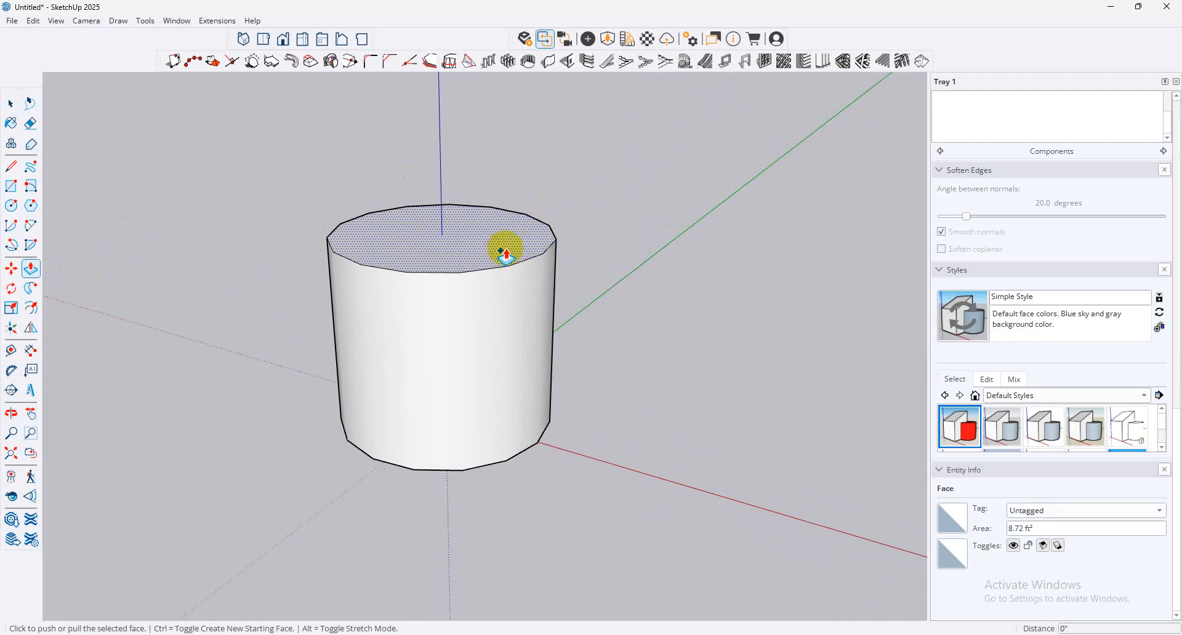
{"action": "left_click", "coordinate": [519, 238]}
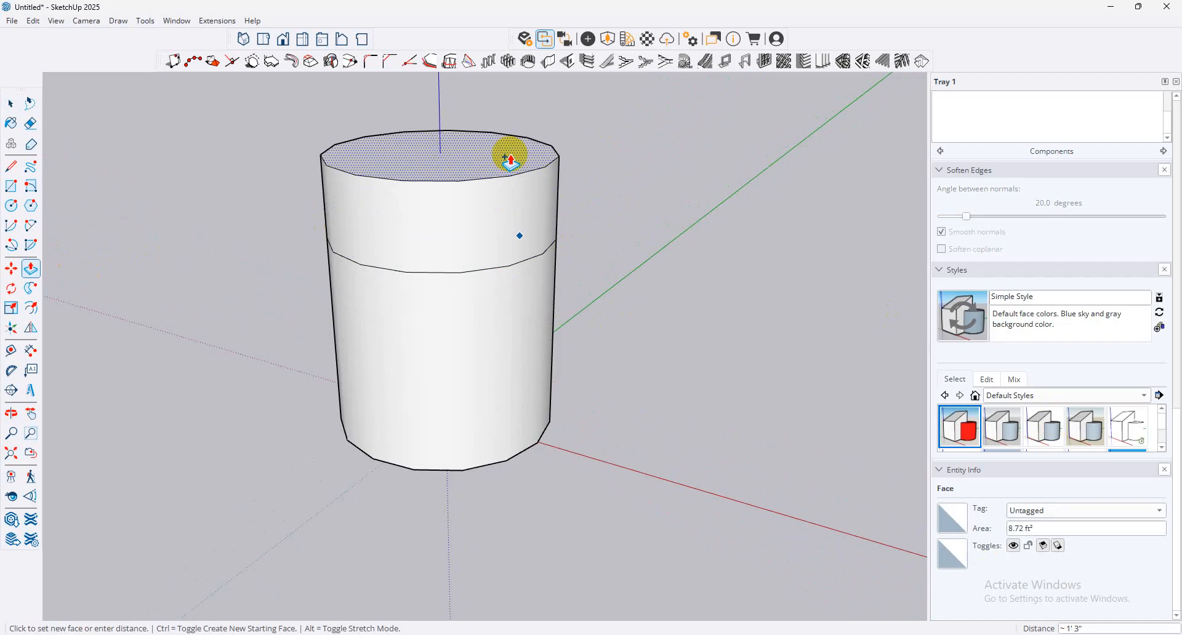
{"action": "type", "text": "2"}
{"action": "key", "text": "Return"}
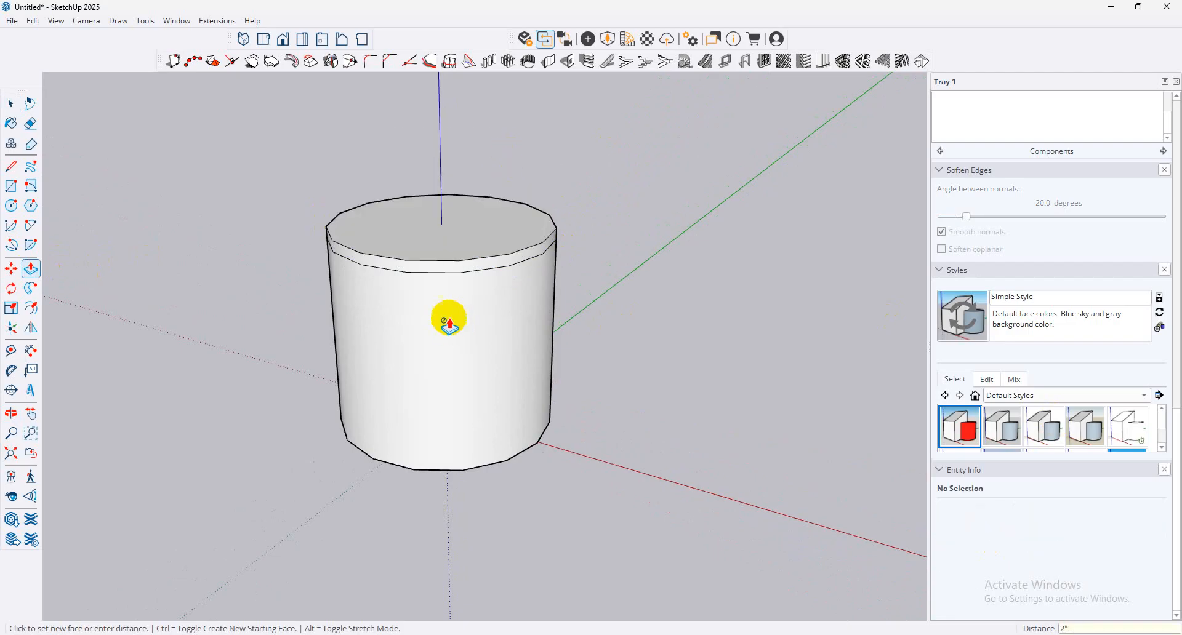
{"action": "scroll", "coordinate": [438, 289], "scroll_direction": "up", "scroll_amount": 2}
{"action": "middle_click_drag", "start_coordinate": [427, 290], "coordinate": [315, 489]}
{"action": "scroll", "coordinate": [485, 277], "scroll_direction": "up", "scroll_amount": 3}
{"action": "scroll", "coordinate": [456, 311], "scroll_direction": "down", "scroll_amount": 6}
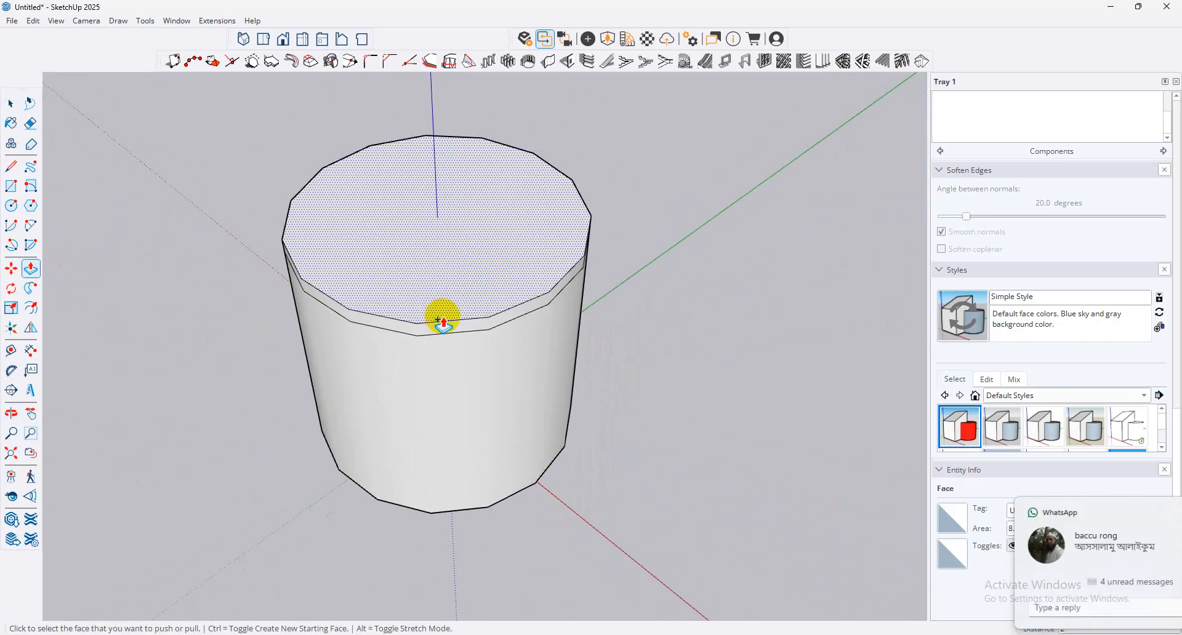
{"action": "left_click", "coordinate": [1028, 594]}
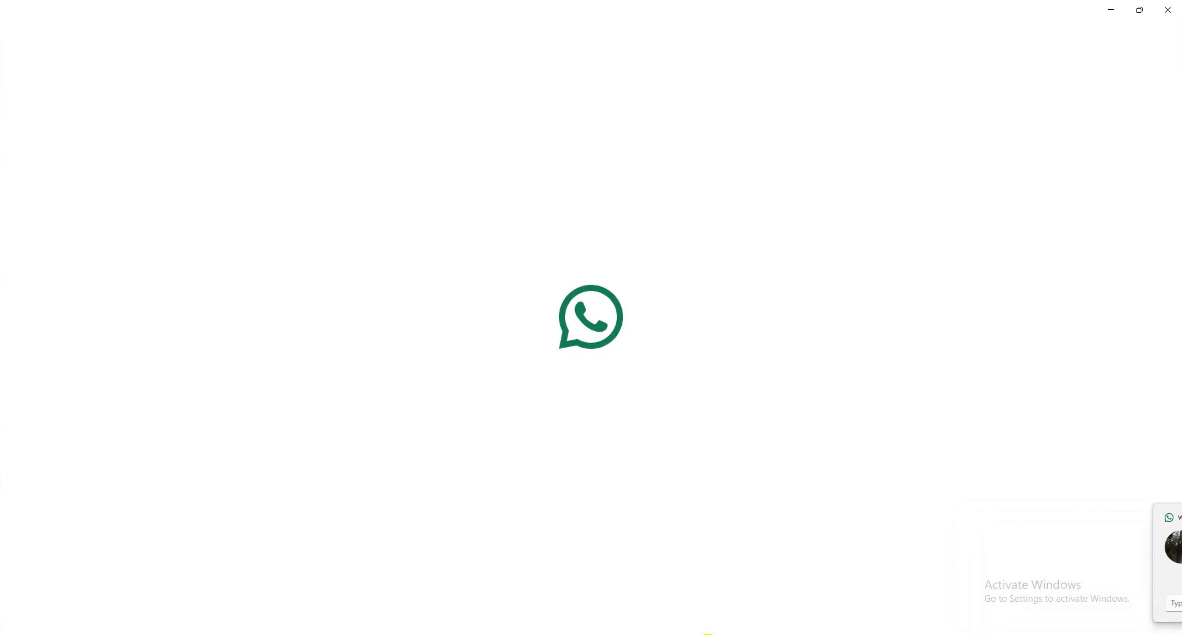
{"action": "mouse_move", "coordinate": [662, 634]}
{"action": "left_click", "coordinate": [656, 609]}
Step: Select the whole cylinder with its raised rim and delete it from the model
{"action": "middle_click_drag", "start_coordinate": [353, 323], "coordinate": [471, 257]}
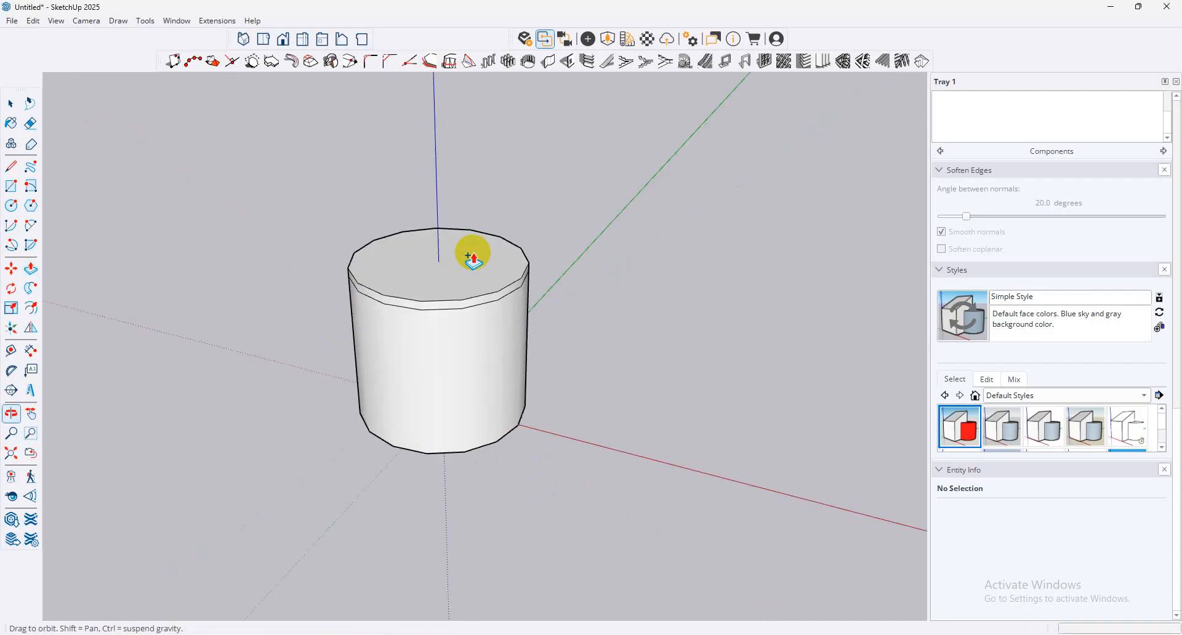
{"action": "scroll", "coordinate": [512, 267], "scroll_direction": "up", "scroll_amount": 2}
{"action": "scroll", "coordinate": [504, 297], "scroll_direction": "up", "scroll_amount": 2}
{"action": "middle_click_drag", "start_coordinate": [382, 327], "coordinate": [226, 342]}
{"action": "scroll", "coordinate": [729, 169], "scroll_direction": "down", "scroll_amount": 4}
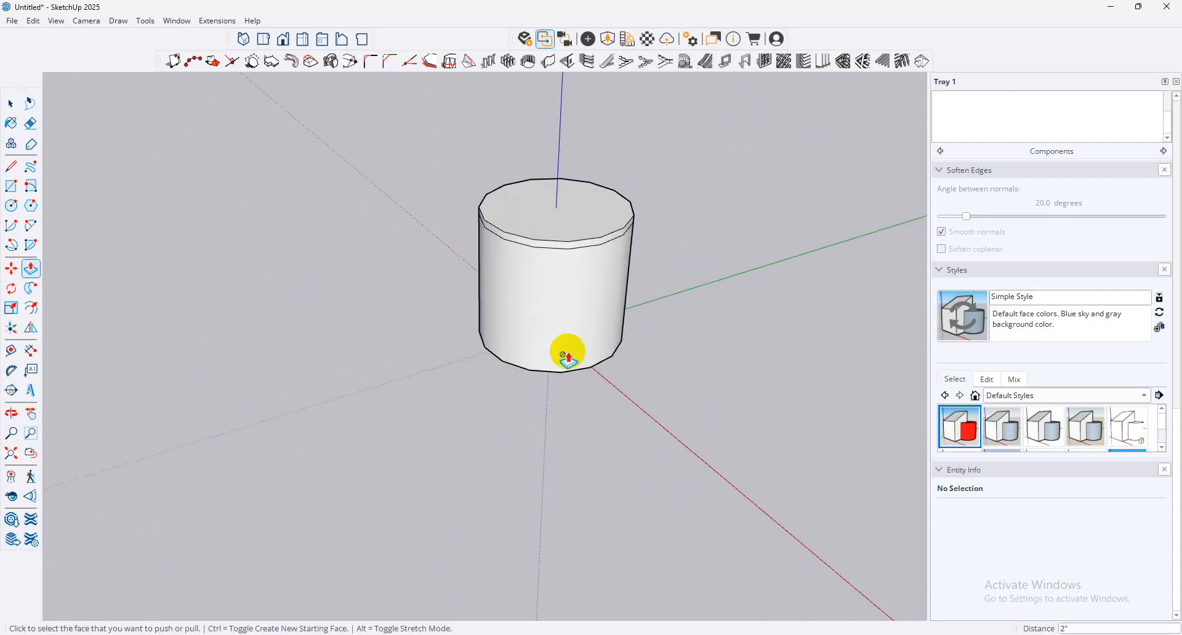
{"action": "left_click", "coordinate": [11, 104]}
{"action": "left_click_drag", "start_coordinate": [700, 176], "coordinate": [193, 533]}
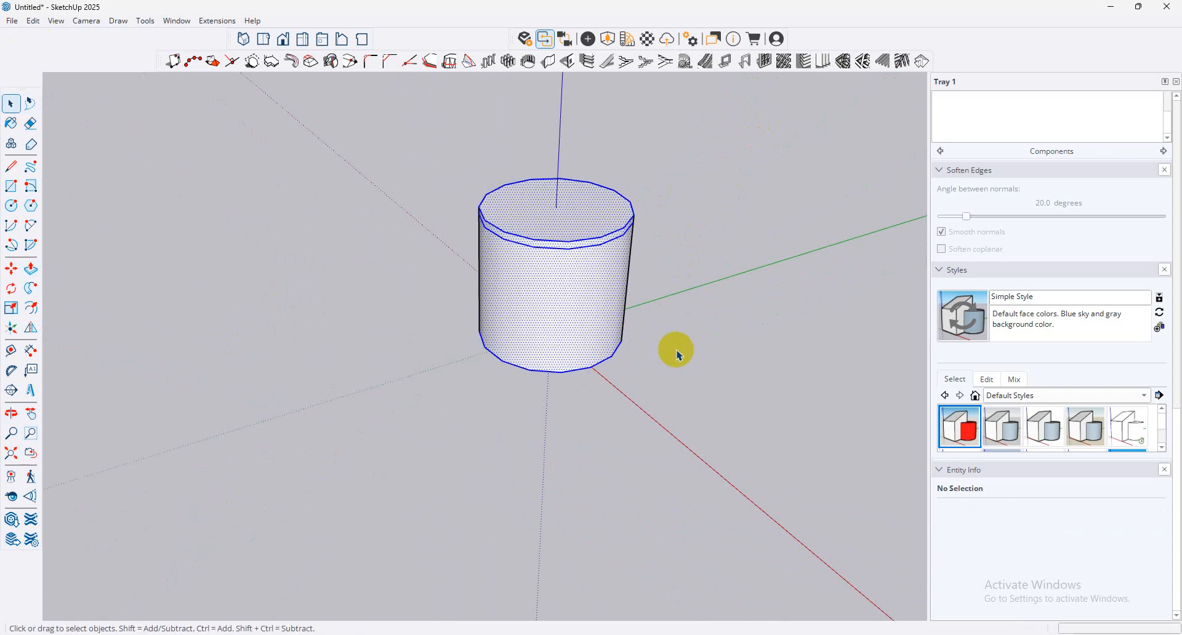
{"action": "key", "text": "Delete"}
Step: Draw a rectangle of about 17.9 ft² on the ground plane, enclosing the origin
{"action": "left_click", "coordinate": [11, 205]}
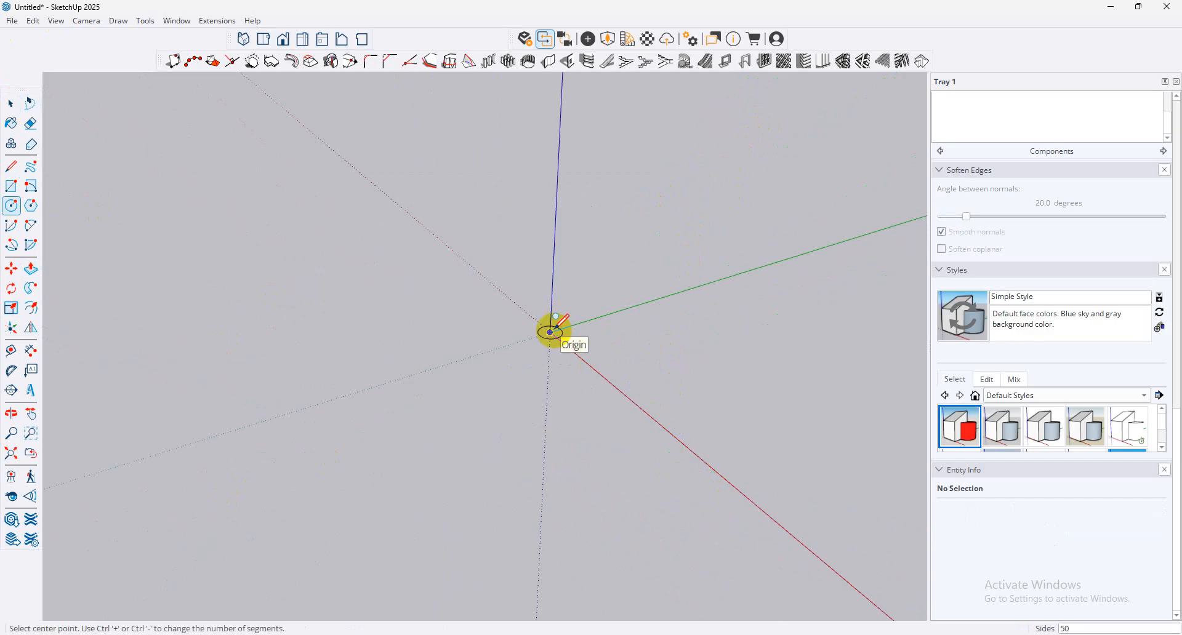
{"action": "left_click", "coordinate": [11, 187]}
{"action": "left_click", "coordinate": [450, 309]}
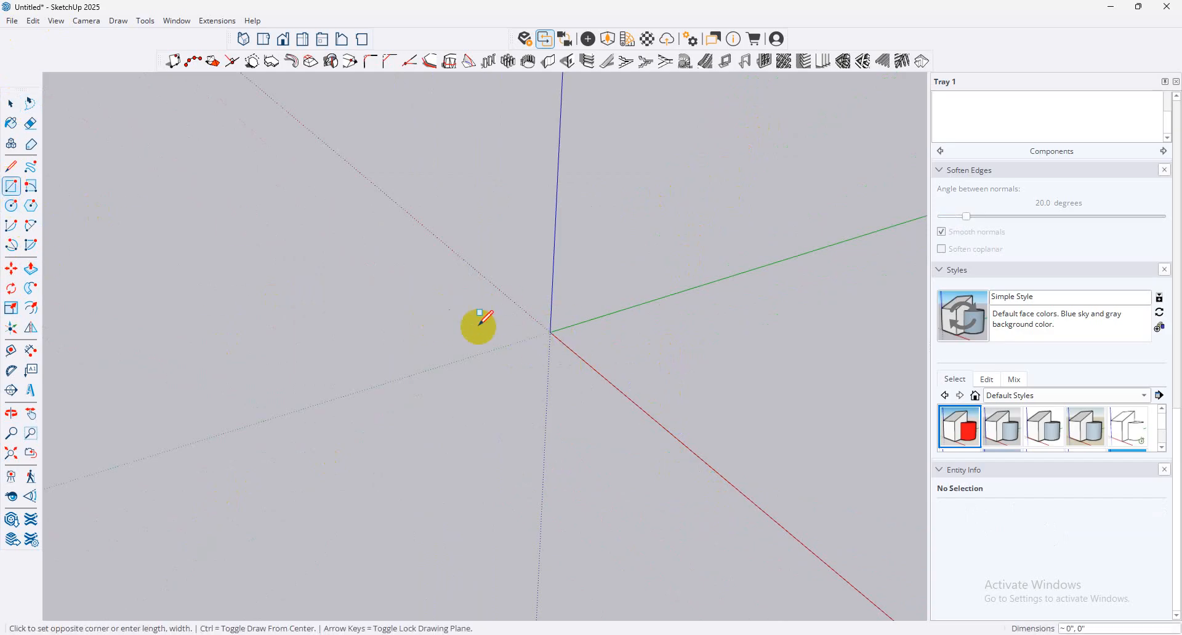
{"action": "left_click", "coordinate": [692, 357]}
Step: Extrude the rectangle upward 10' into a box with Push/Pull
{"action": "left_click", "coordinate": [30, 268]}
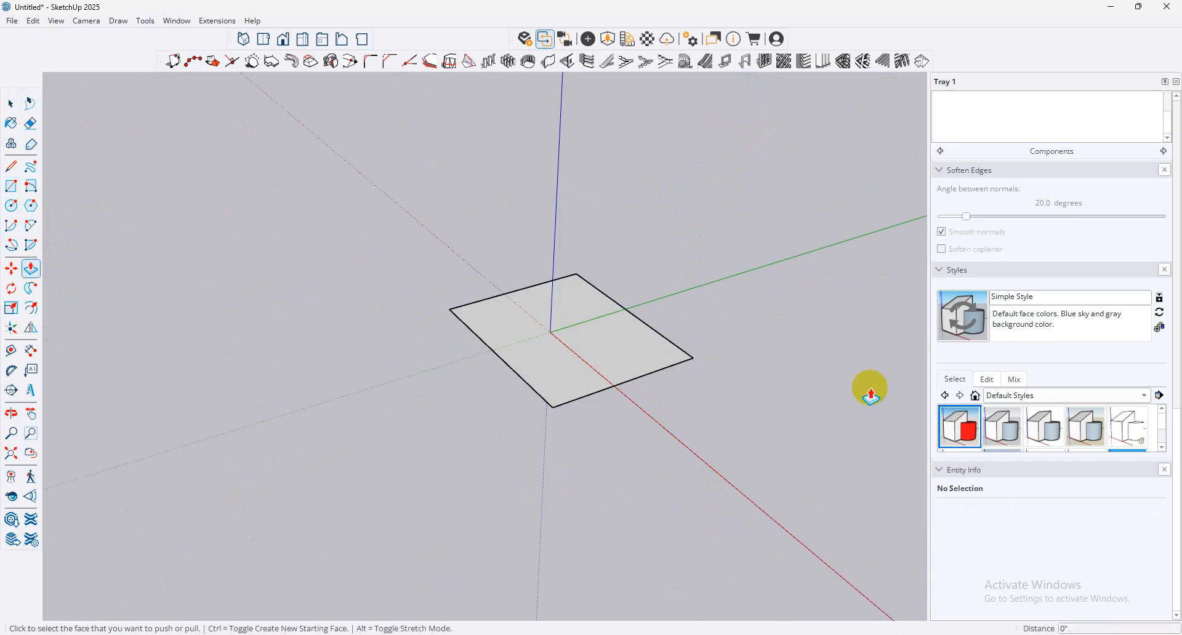
{"action": "left_click", "coordinate": [625, 370]}
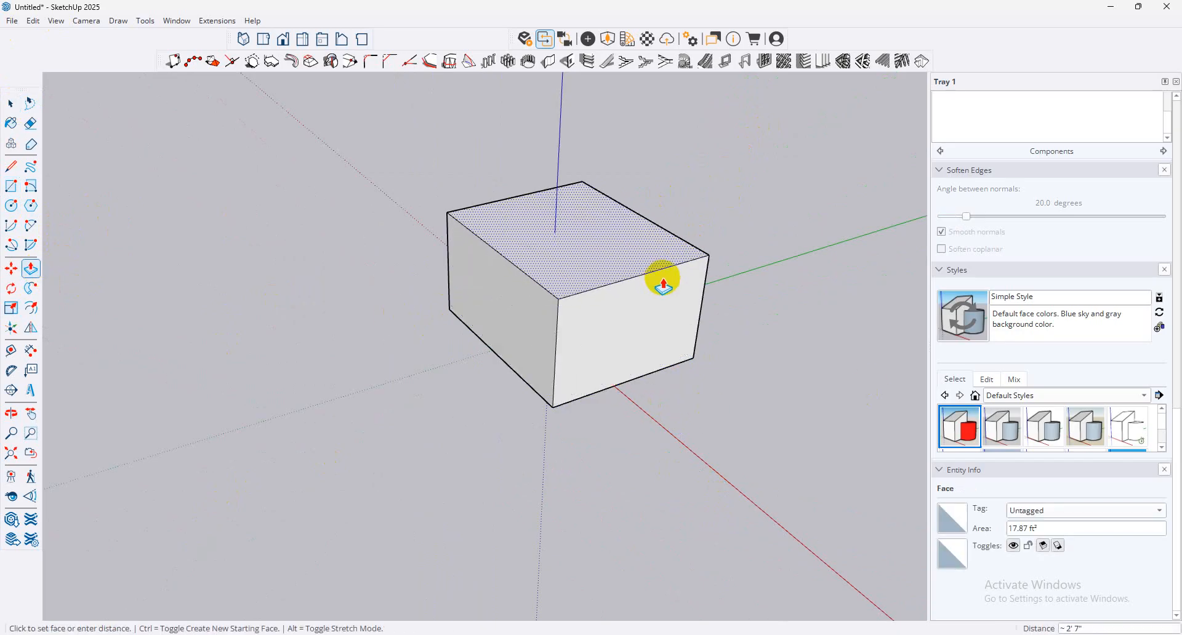
{"action": "left_click", "coordinate": [662, 270]}
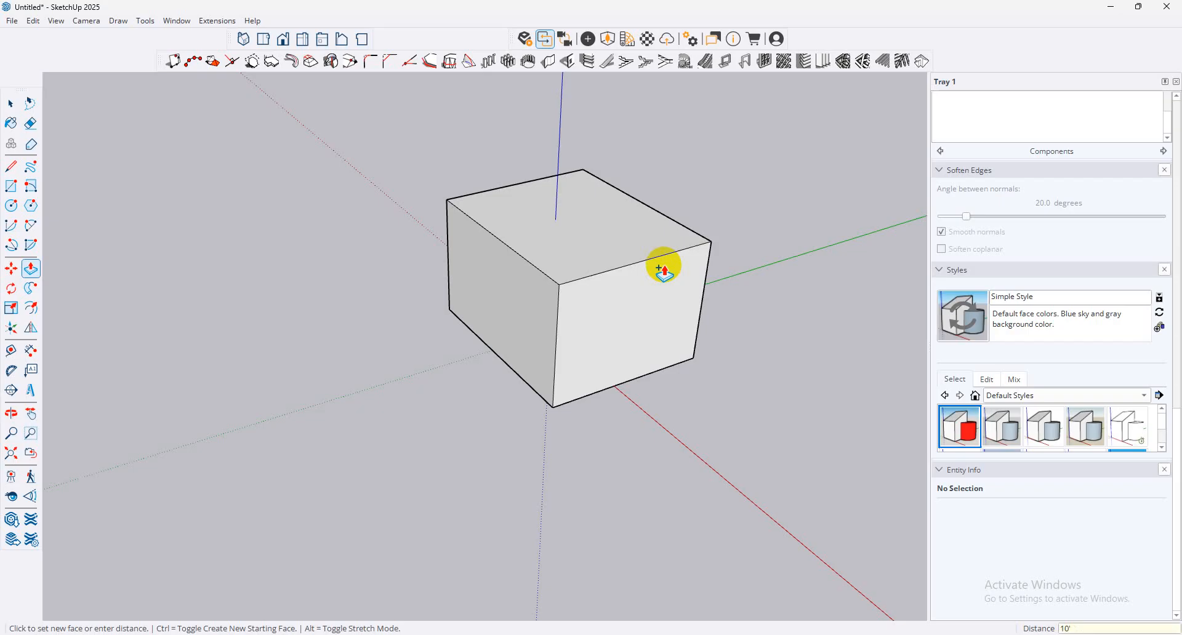
{"action": "key", "text": "Return"}
{"action": "scroll", "coordinate": [569, 600], "scroll_direction": "down", "scroll_amount": 5}
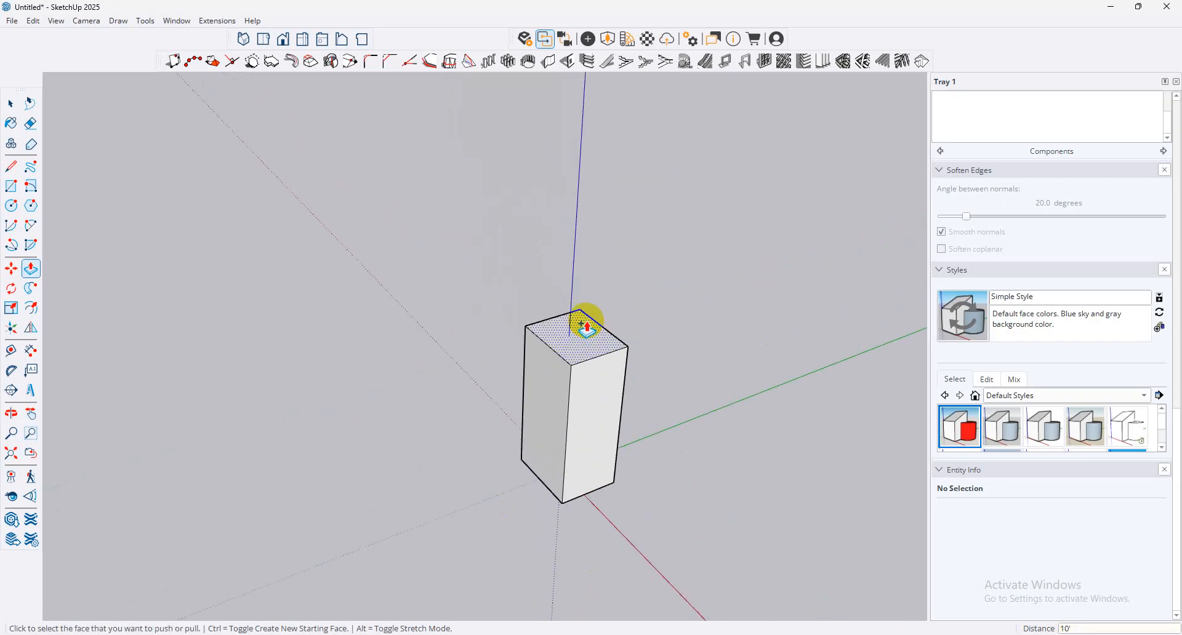
Step: Extrude the box's top face upward 10' with Push/Pull as a new starting face, keeping the dividing edge
{"action": "left_click", "coordinate": [581, 324]}
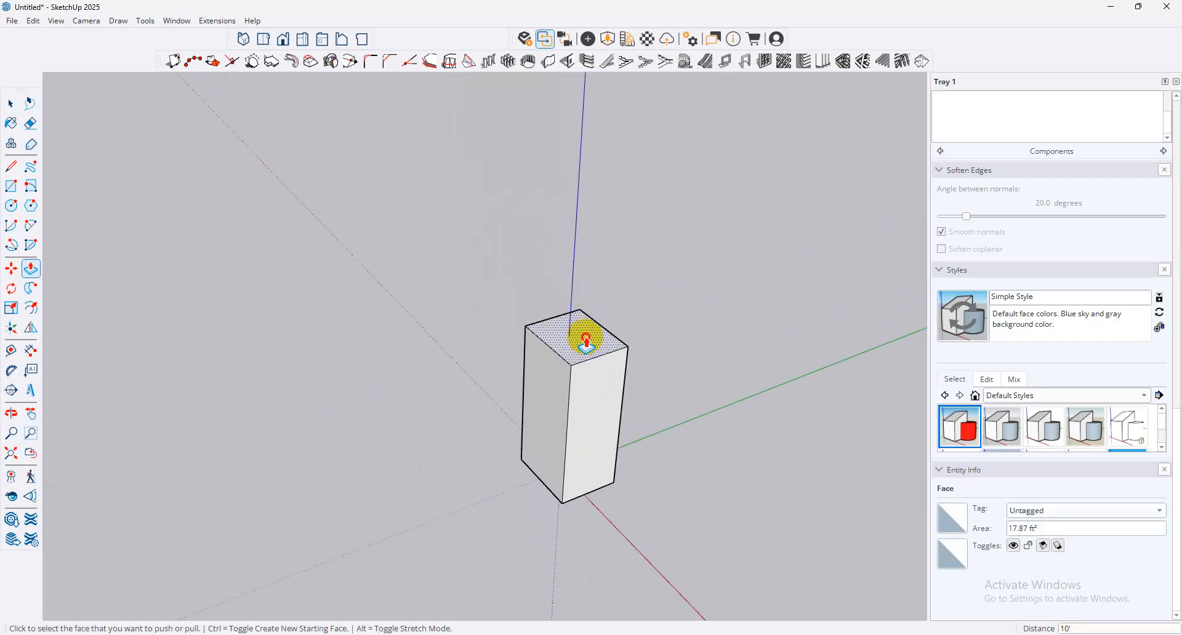
{"action": "left_click", "coordinate": [586, 340]}
{"action": "key", "text": "ctrl"}
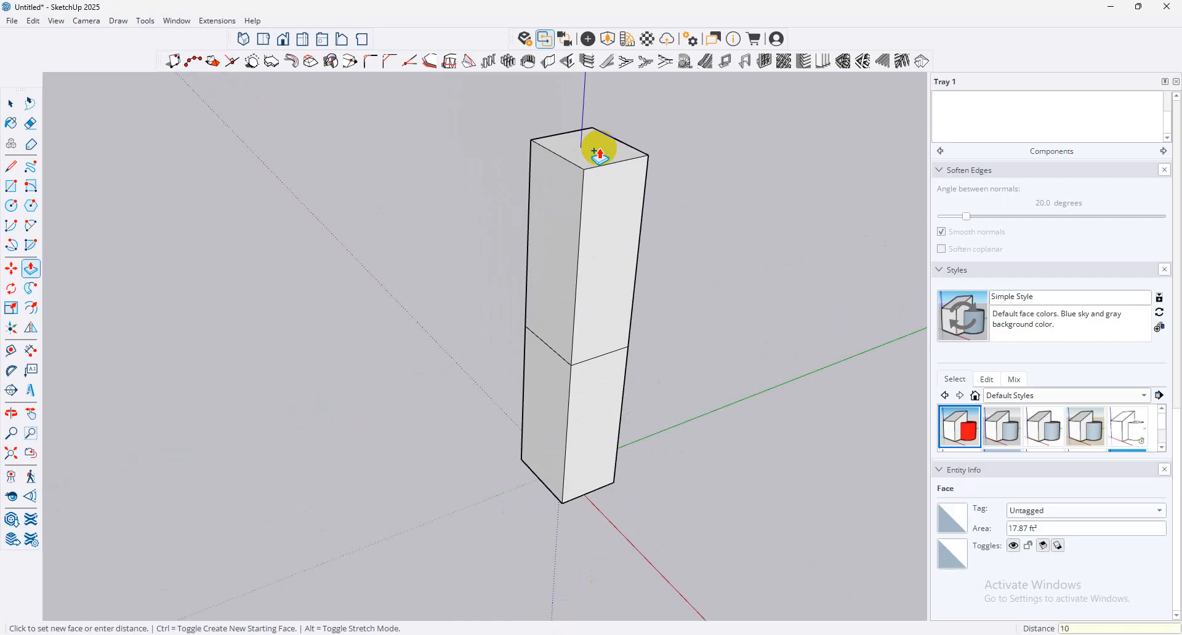
{"action": "left_click", "coordinate": [600, 151]}
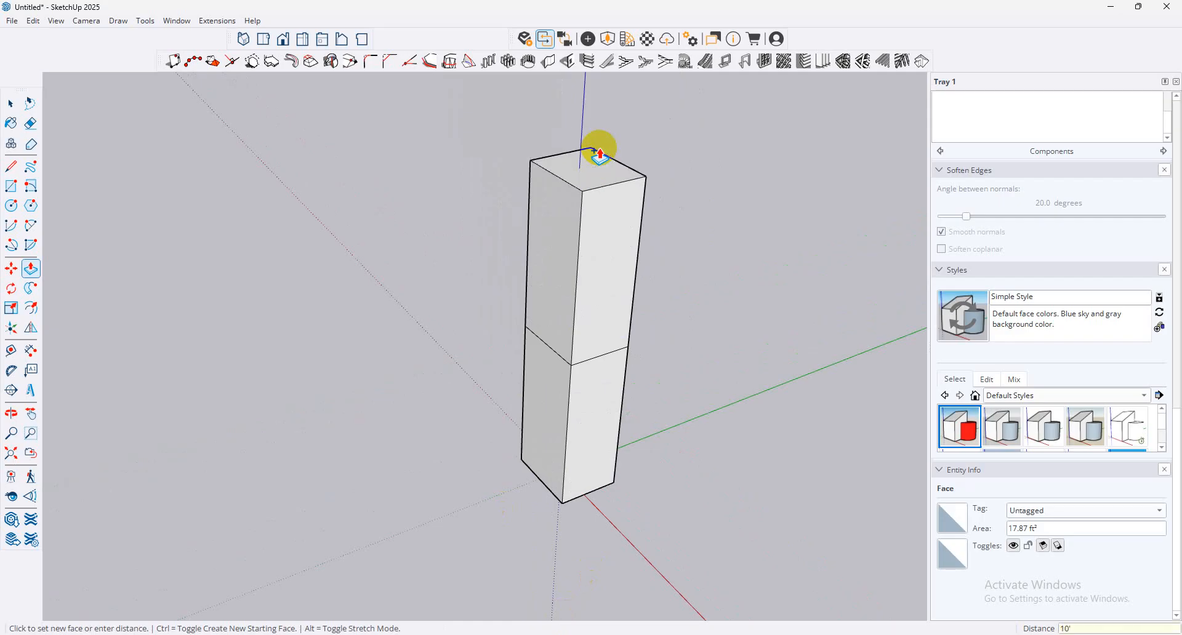
{"action": "key", "text": "Escape"}
Step: Try to push the upper section's front face inward 5' and undo the attempt
{"action": "left_click", "coordinate": [602, 281]}
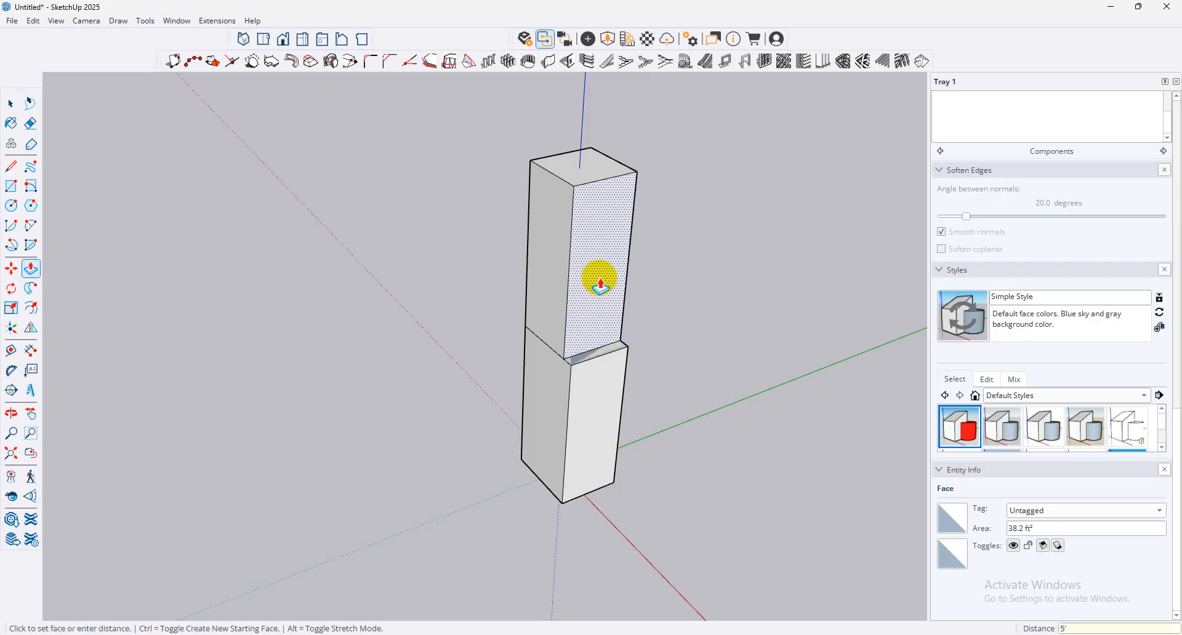
{"action": "key", "text": "Return"}
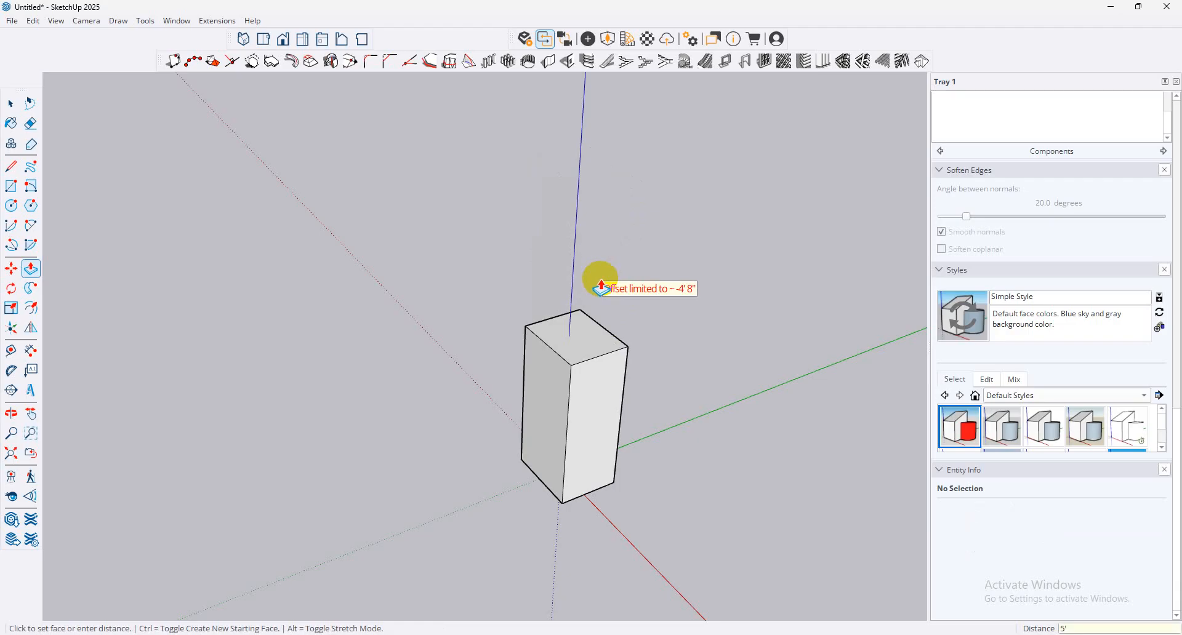
{"action": "key", "text": "ctrl+z"}
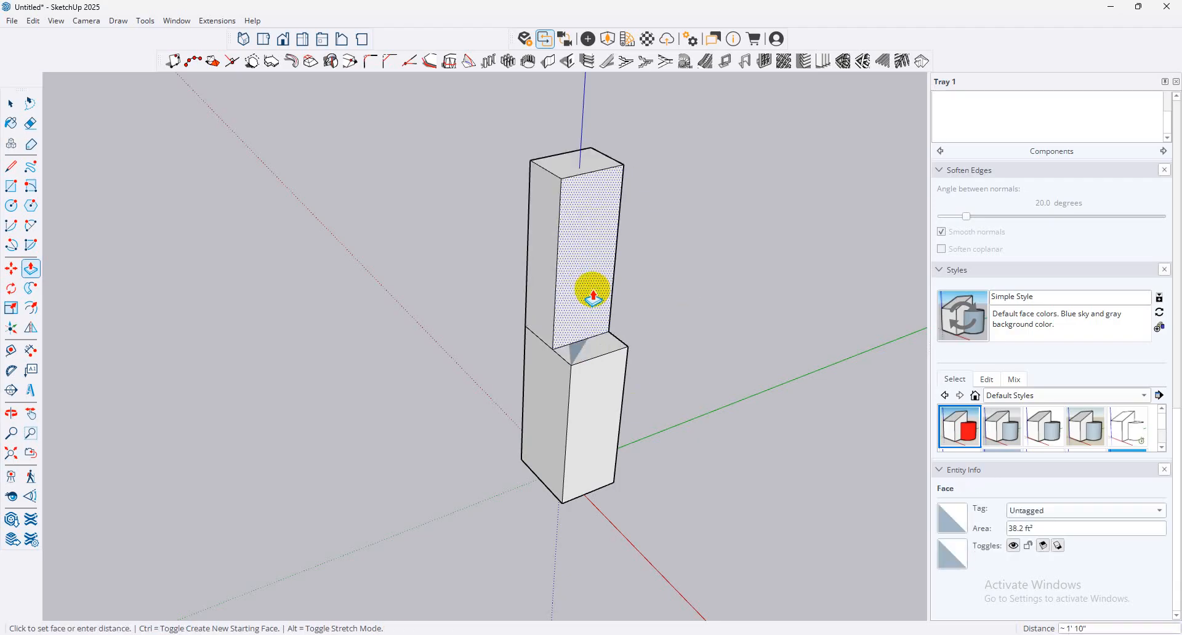
Step: Push the upper section's front face inward 2', and push it through the remaining depth to remove the upper section
{"action": "left_click", "coordinate": [593, 298]}
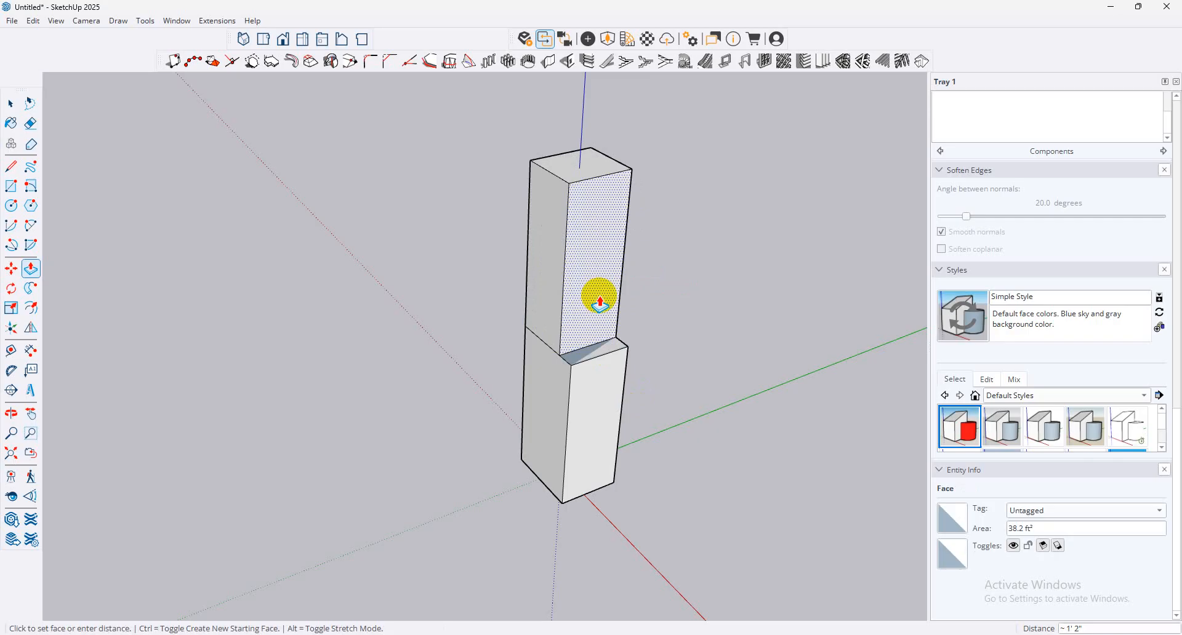
{"action": "key", "text": "Return"}
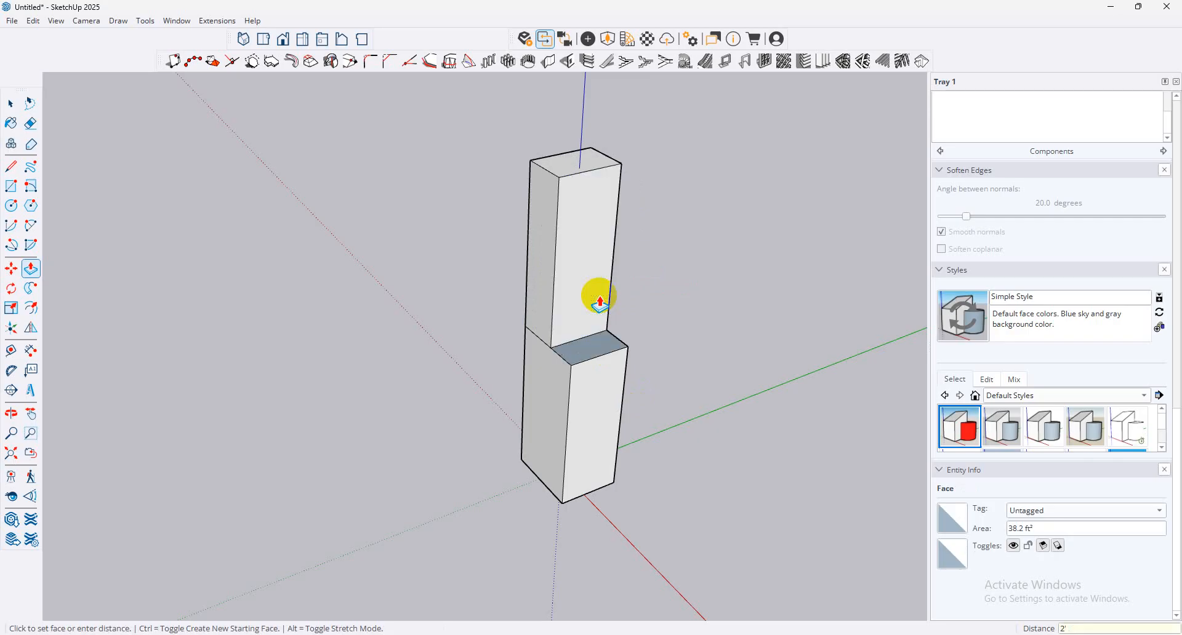
{"action": "left_click", "coordinate": [596, 268]}
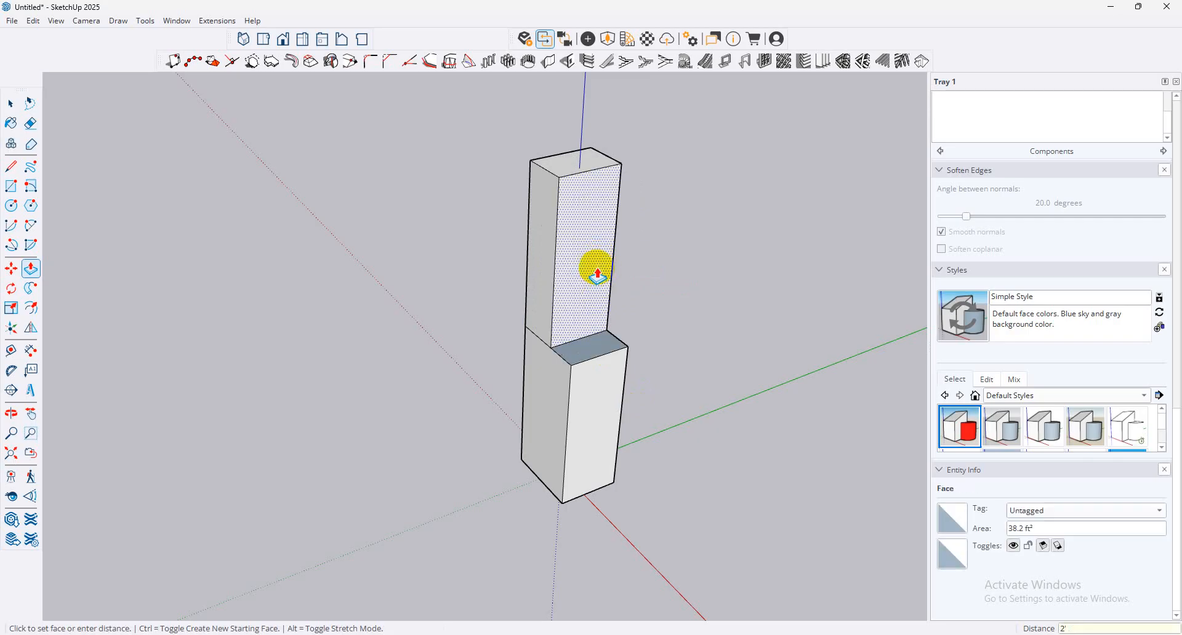
{"action": "left_click", "coordinate": [554, 216]}
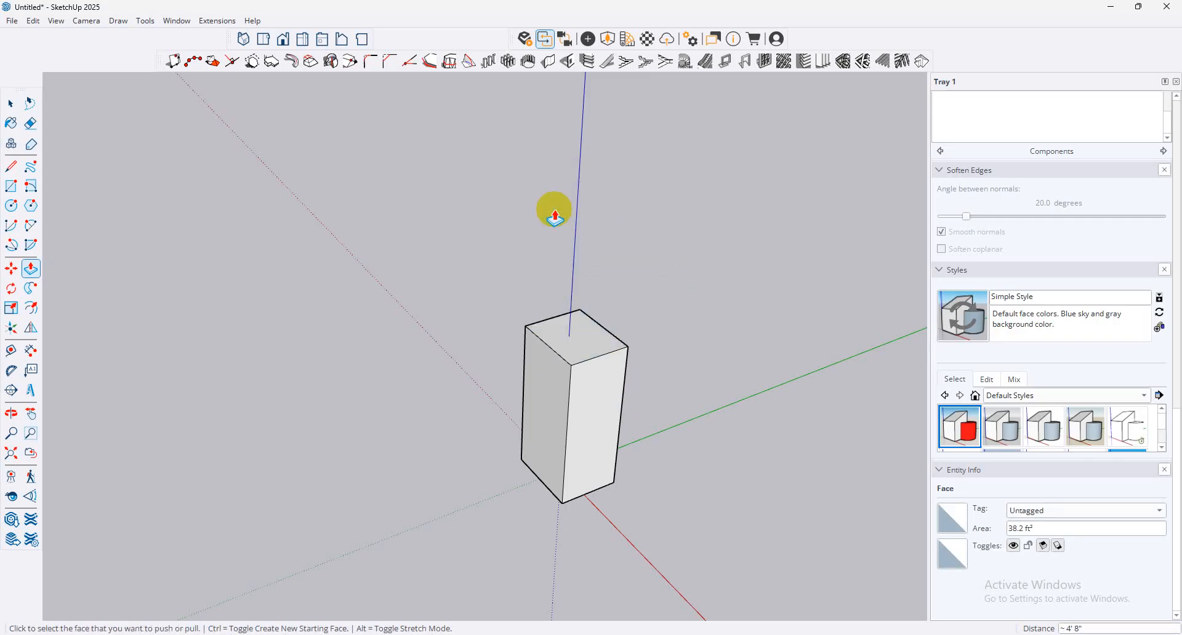
Step: Extrude the box's top face upward 10" with Push/Pull
{"action": "middle_click_drag", "start_coordinate": [554, 215], "coordinate": [543, 306]}
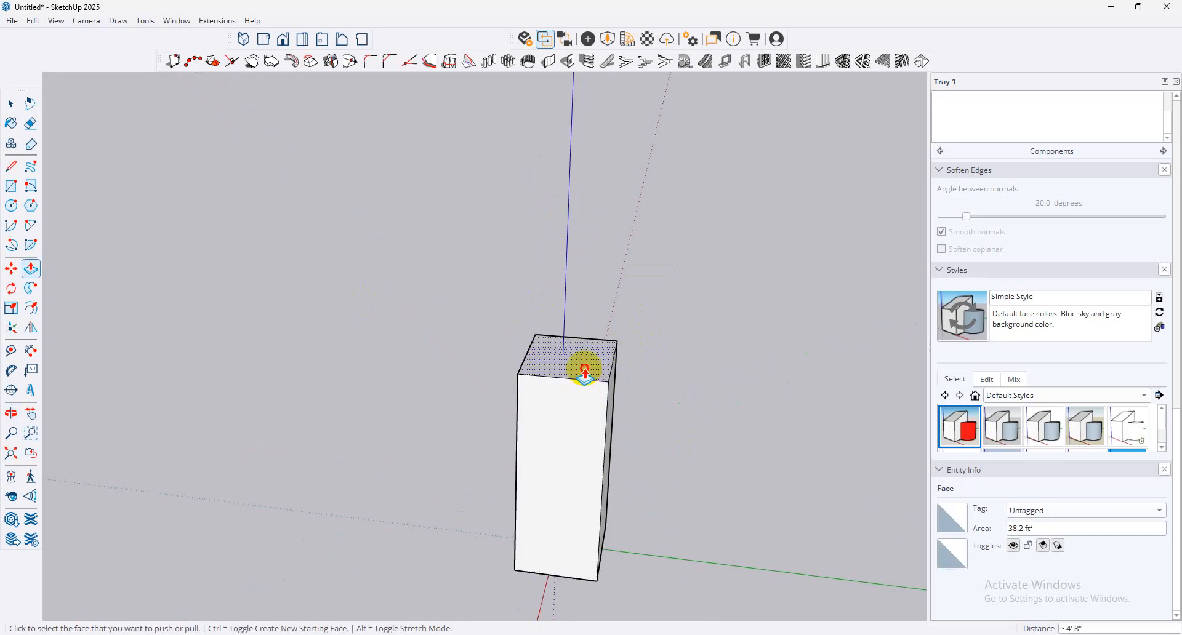
{"action": "left_click_drag", "start_coordinate": [584, 369], "coordinate": [583, 364]}
{"action": "key", "text": "ctrl+z"}
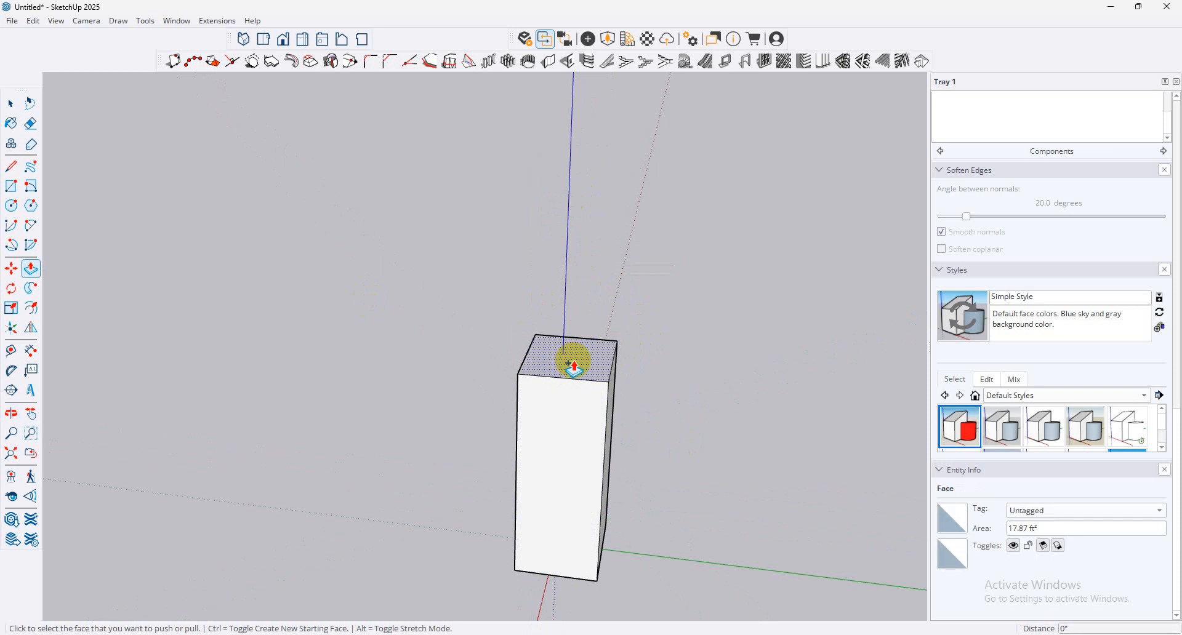
{"action": "left_click_drag", "start_coordinate": [584, 369], "coordinate": [591, 266]}
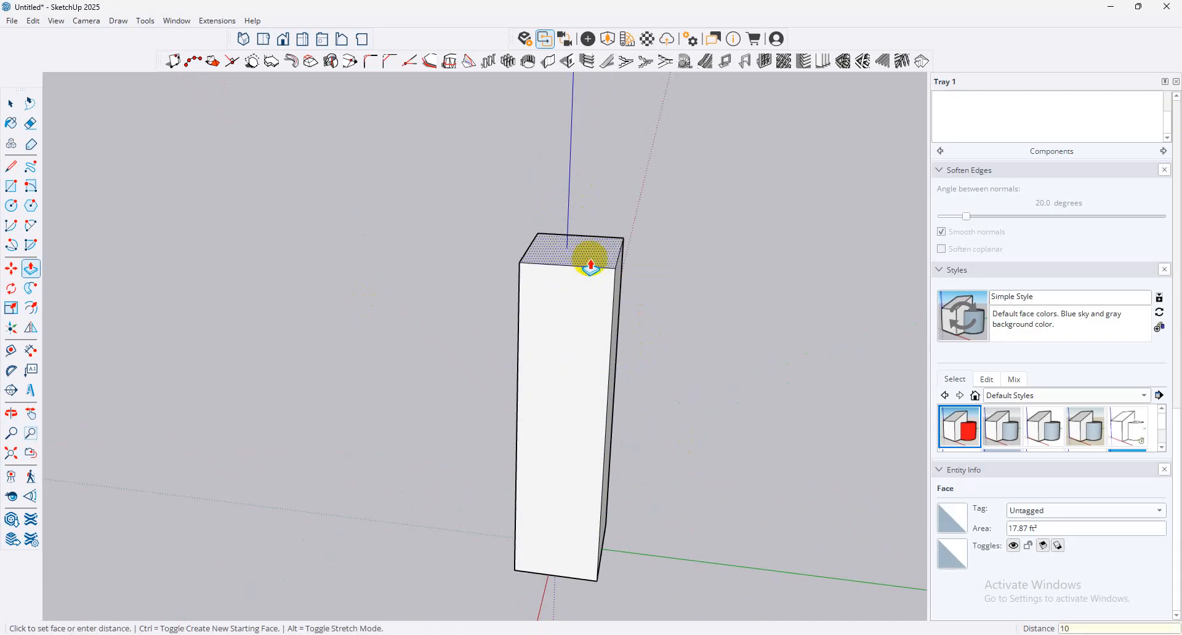
{"action": "key", "text": "Return"}
Step: Select all faces and edges of the box and make them a group
{"action": "mouse_move", "coordinate": [600, 370]}
{"action": "middle_mouse_down"}
{"action": "mouse_move", "coordinate": [741, 148]}
{"action": "mouse_move", "coordinate": [742, 395]}
{"action": "mouse_move", "coordinate": [655, 347]}
{"action": "mouse_move", "coordinate": [693, 483]}
{"action": "mouse_move", "coordinate": [715, 414]}
{"action": "middle_mouse_up"}
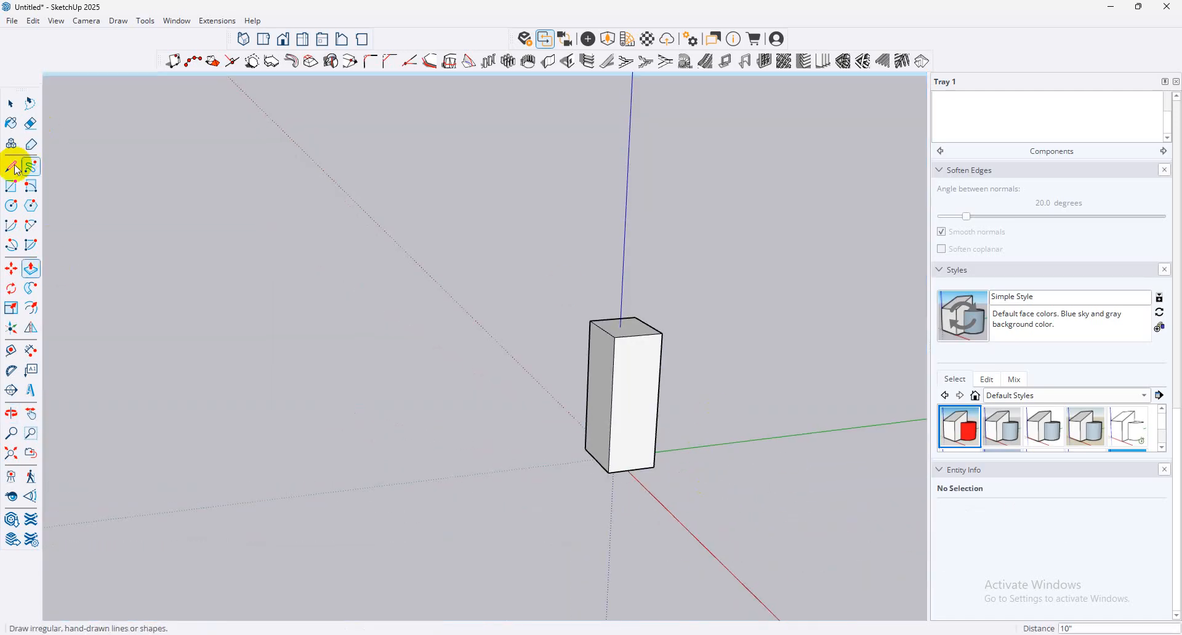
{"action": "left_click", "coordinate": [11, 105]}
{"action": "left_click_drag", "start_coordinate": [711, 272], "coordinate": [397, 605]}
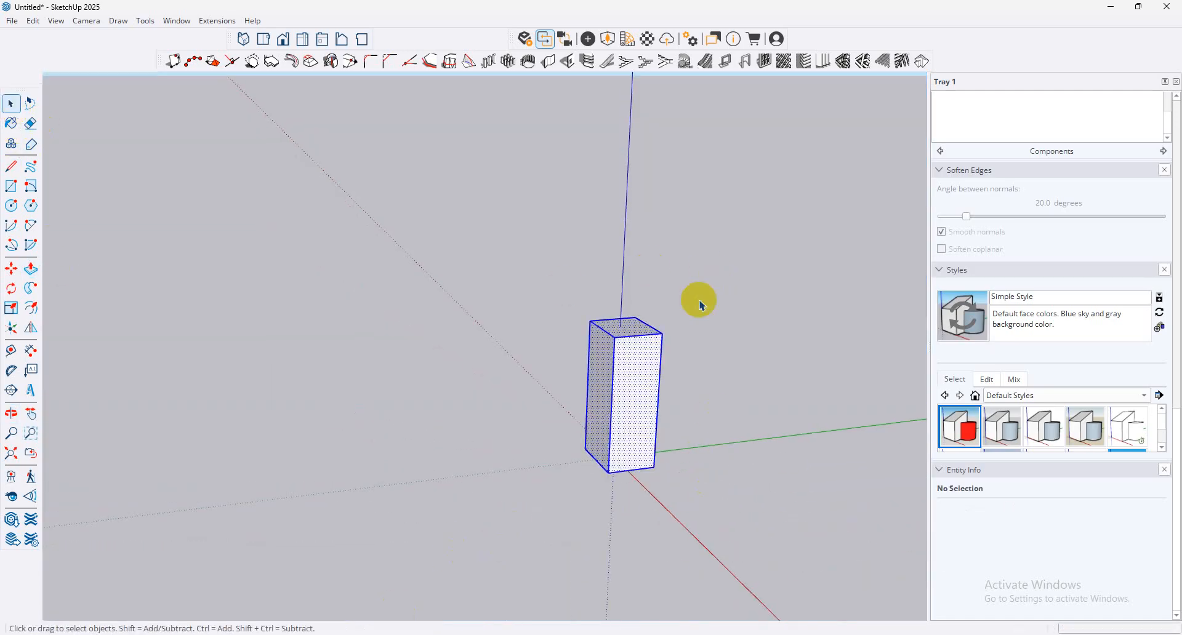
{"action": "left_click", "coordinate": [719, 274]}
{"action": "left_click_drag", "start_coordinate": [716, 269], "coordinate": [362, 574]}
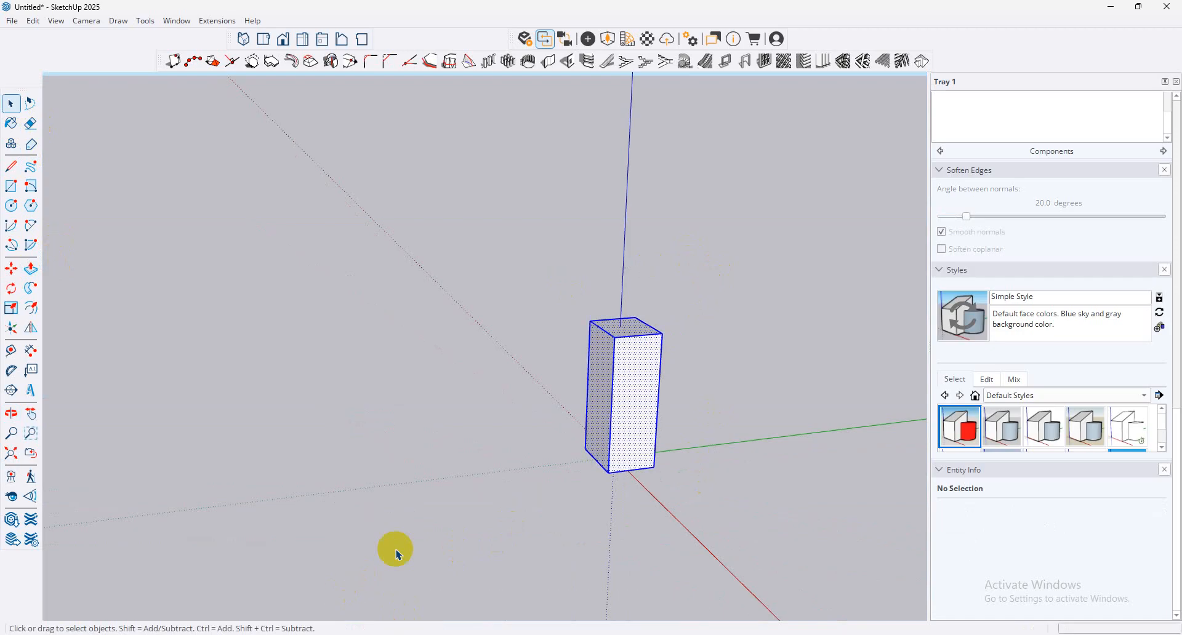
{"action": "right_click", "coordinate": [611, 365]}
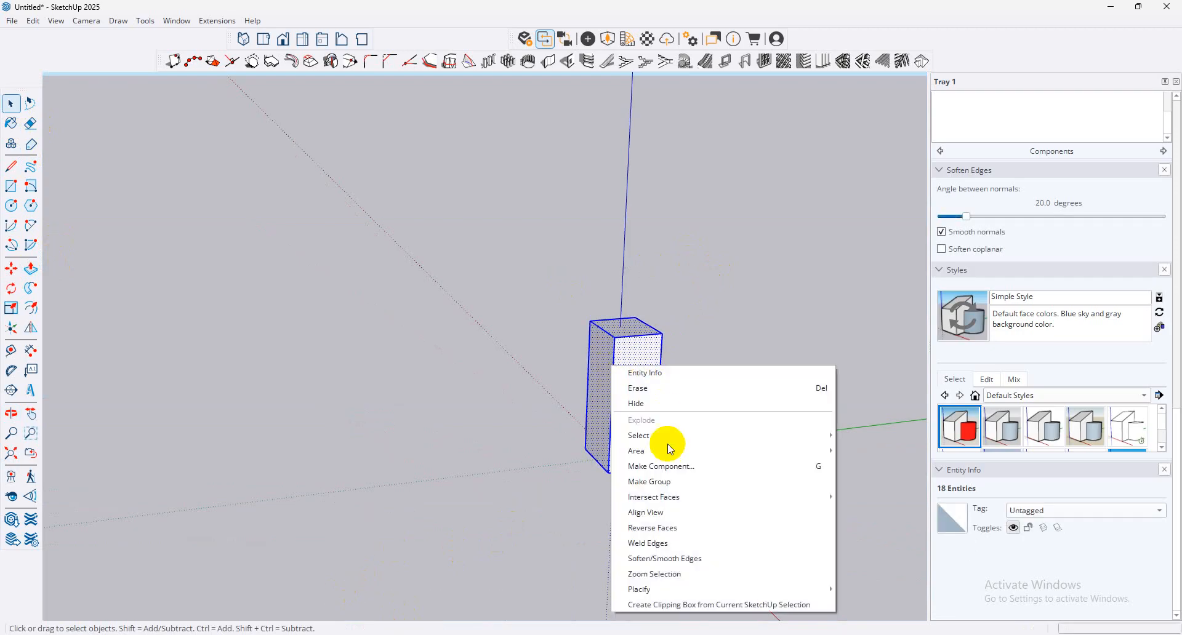
{"action": "left_click", "coordinate": [667, 487]}
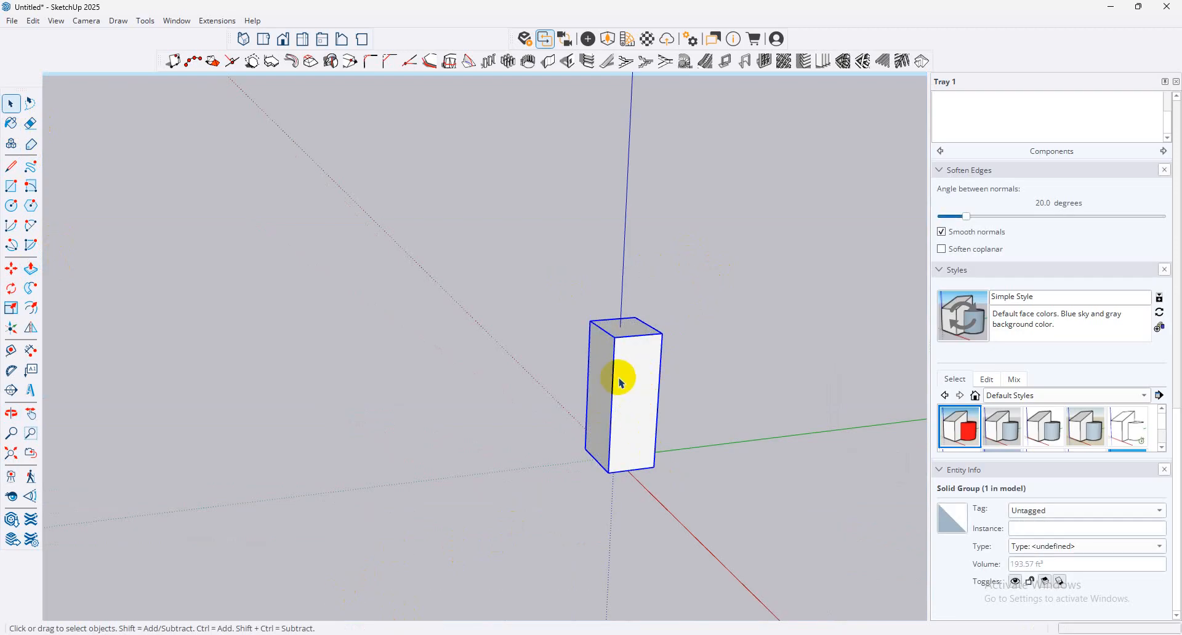
Step: Explode the box group and group its loose faces and edges again
{"action": "right_click", "coordinate": [641, 401]}
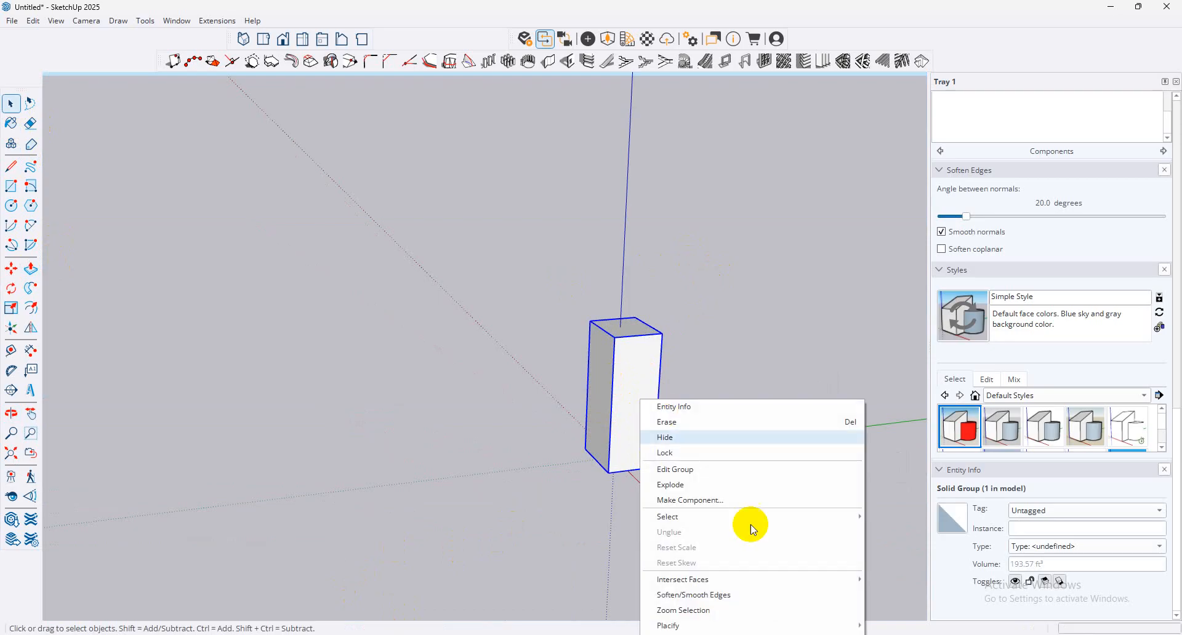
{"action": "left_click", "coordinate": [726, 489]}
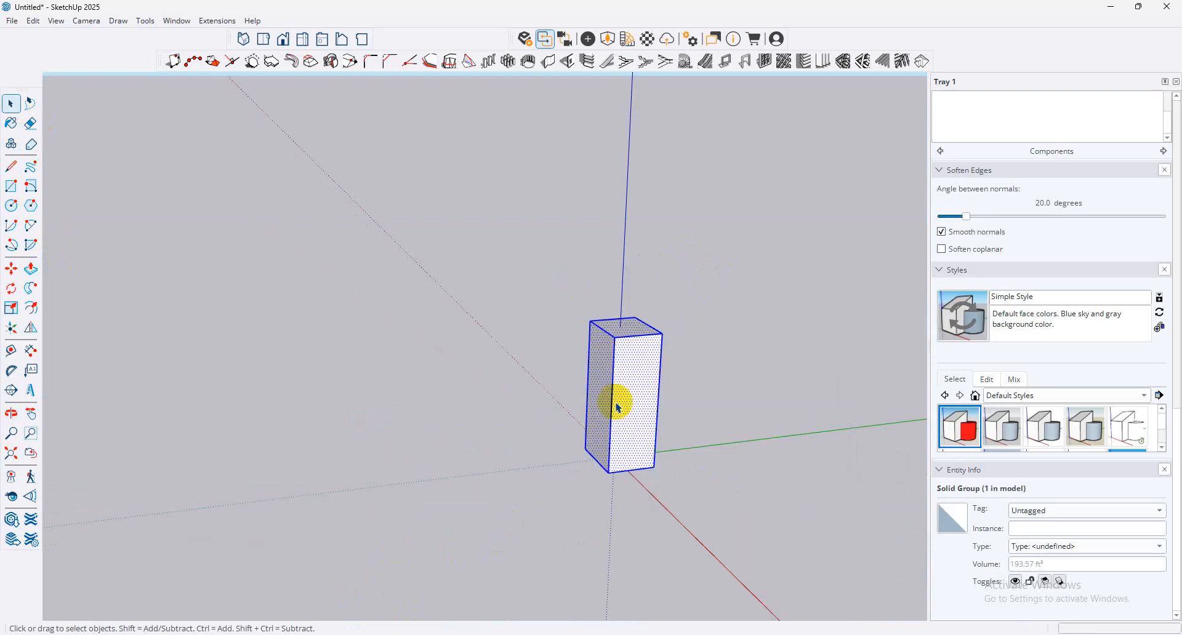
{"action": "right_click", "coordinate": [618, 400]}
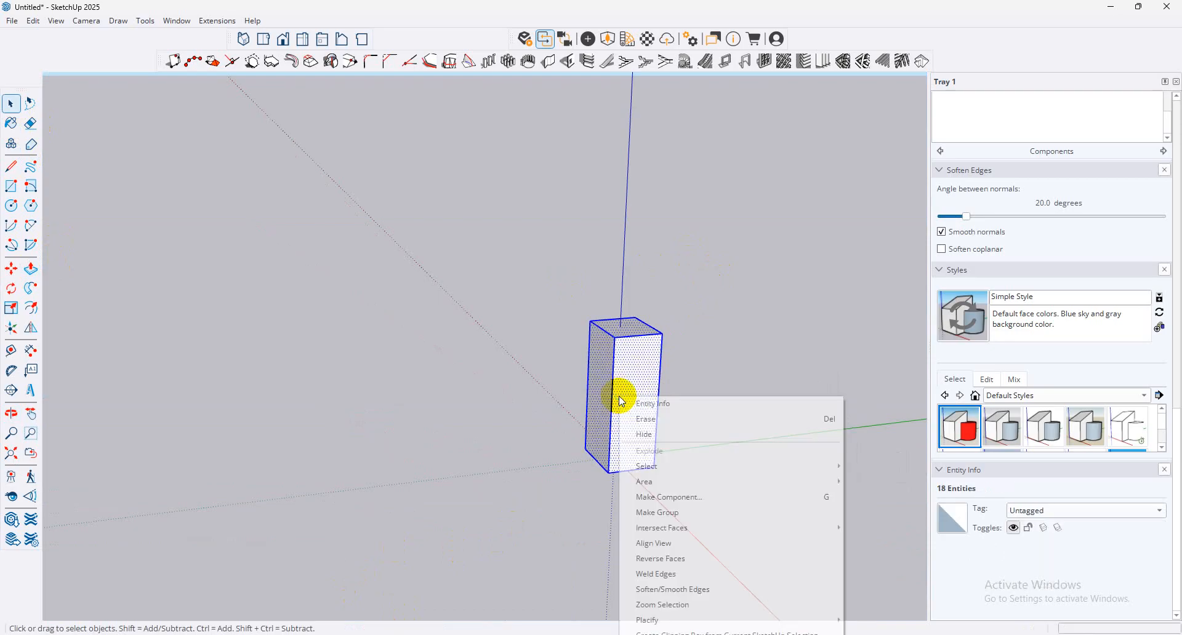
{"action": "left_click", "coordinate": [671, 512]}
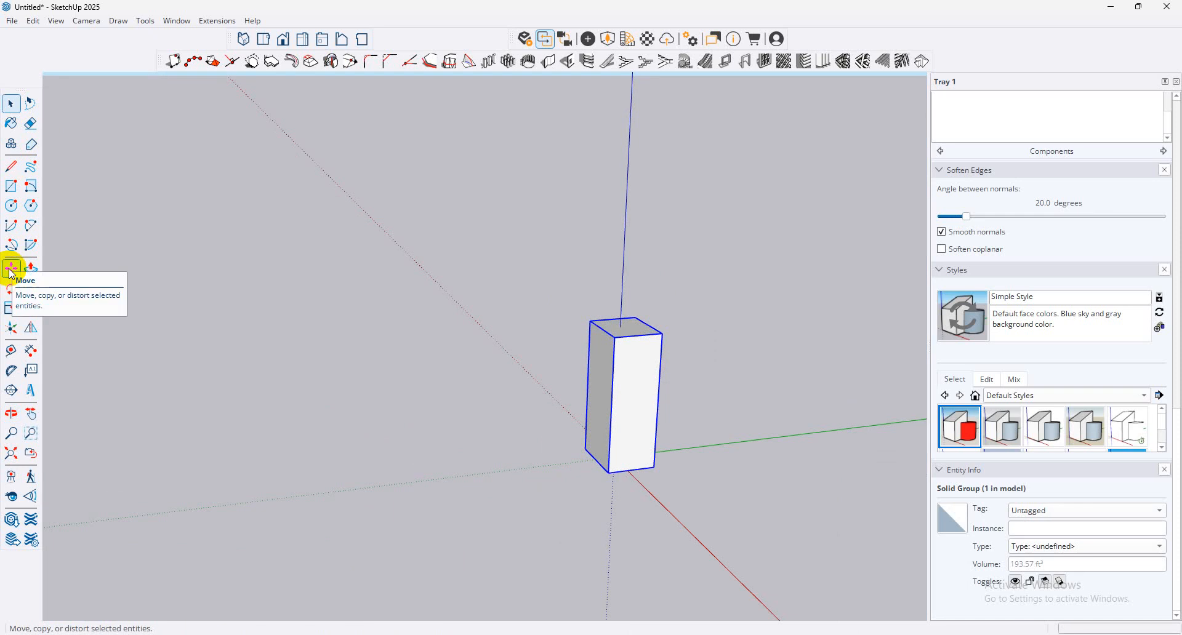
Step: Move the box group 100" along the green axis, starting from its bottom front corner
{"action": "left_click", "coordinate": [11, 270]}
{"action": "left_click", "coordinate": [611, 472]}
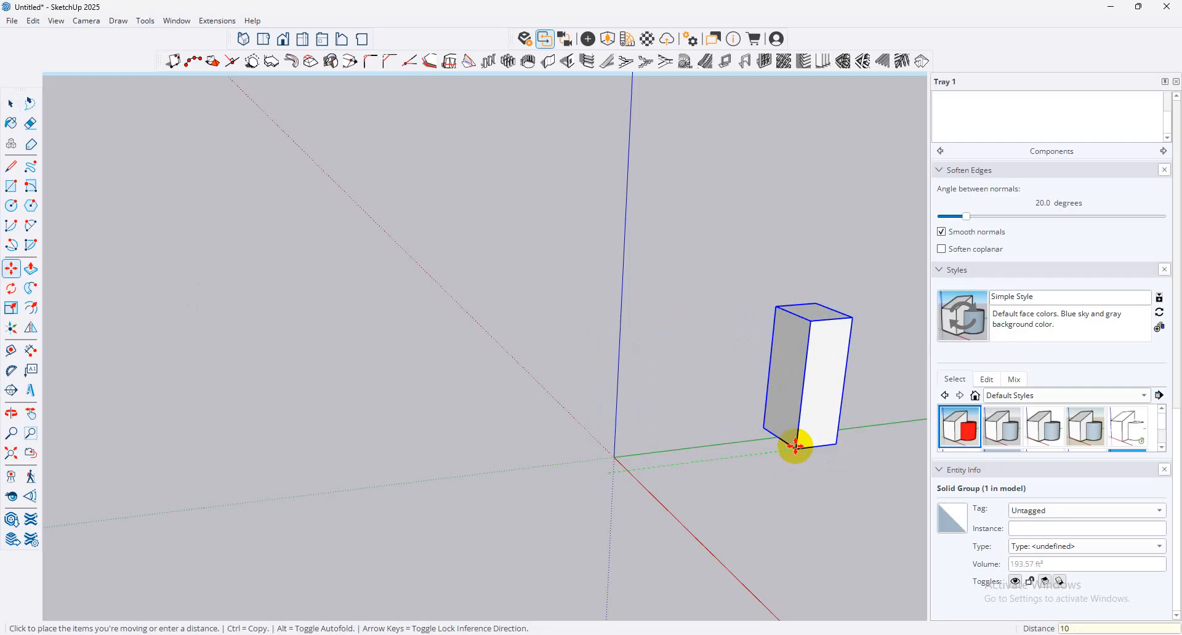
{"action": "key", "text": "Return"}
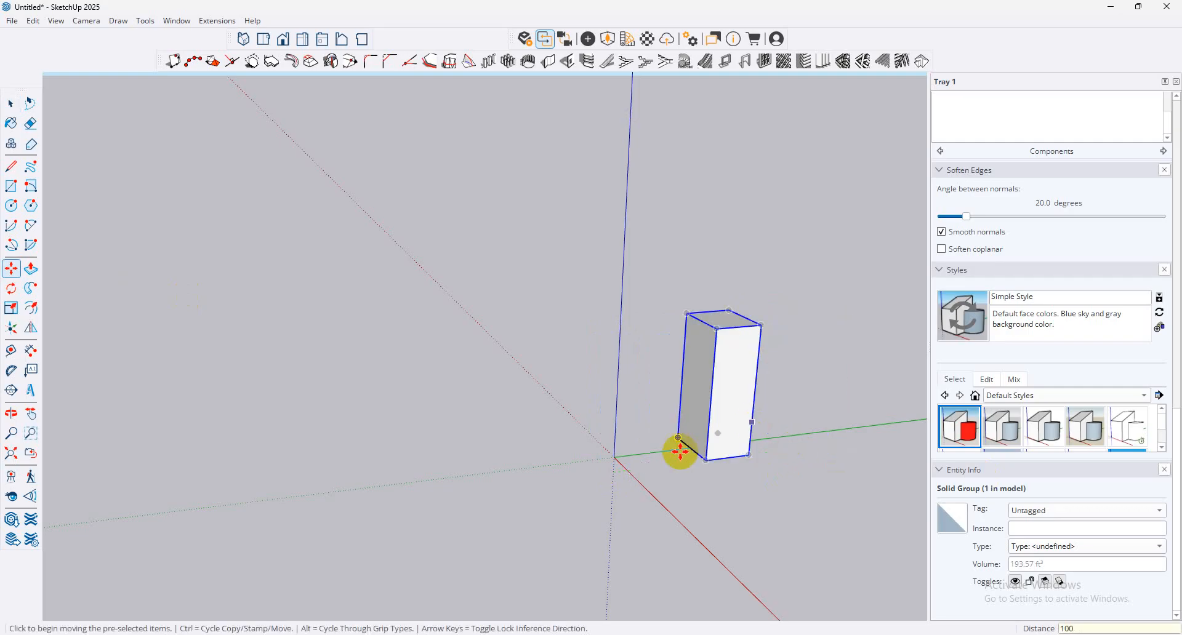
{"action": "scroll", "coordinate": [628, 496], "scroll_direction": "down", "scroll_amount": 2}
{"action": "middle_click_drag", "start_coordinate": [690, 465], "coordinate": [743, 418]}
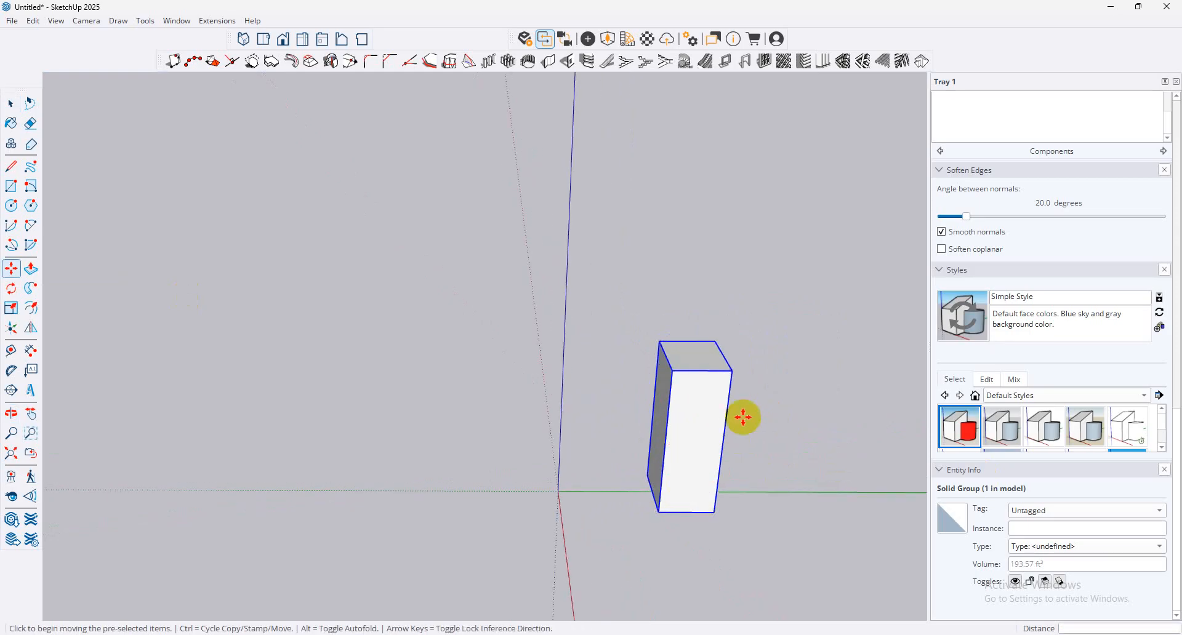
Step: Explode the box group into loose faces and edges, then clear the selection
{"action": "left_click", "coordinate": [11, 269]}
{"action": "right_click", "coordinate": [692, 453]}
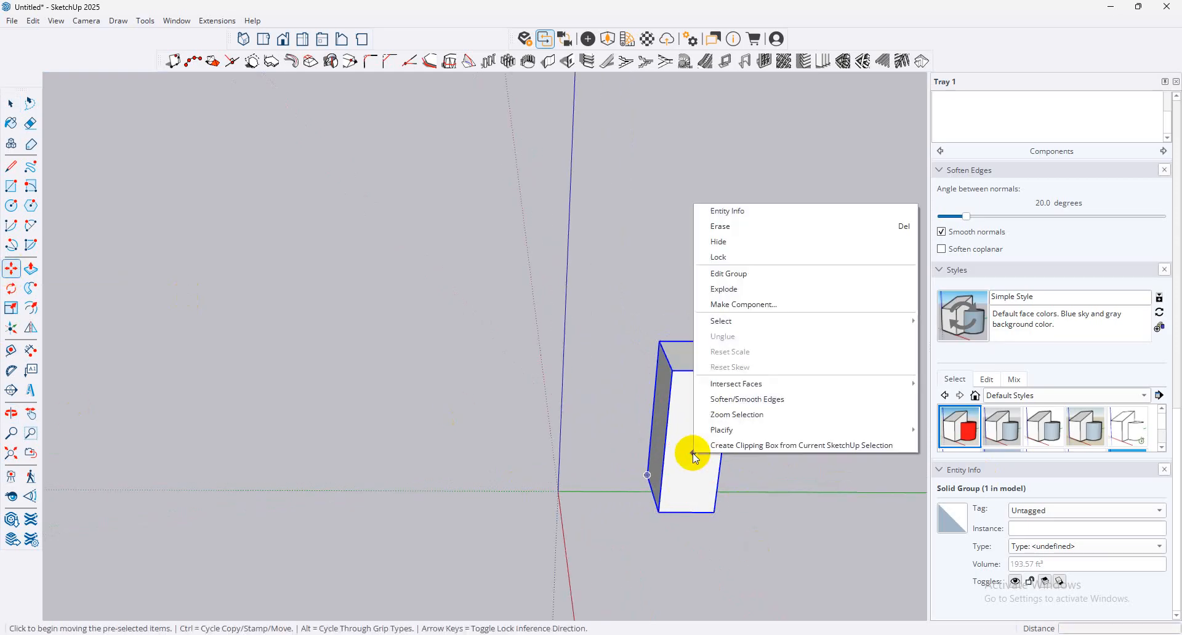
{"action": "left_click", "coordinate": [728, 273]}
{"action": "key", "text": "ctrl+a"}
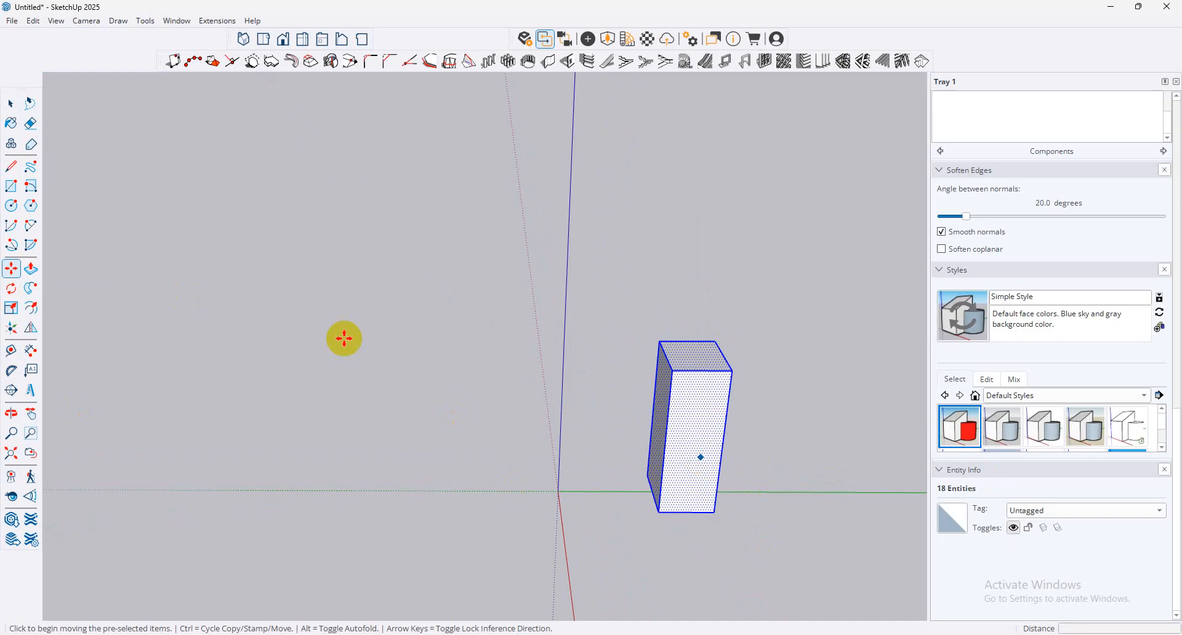
{"action": "left_click", "coordinate": [11, 103]}
{"action": "left_click", "coordinate": [683, 227]}
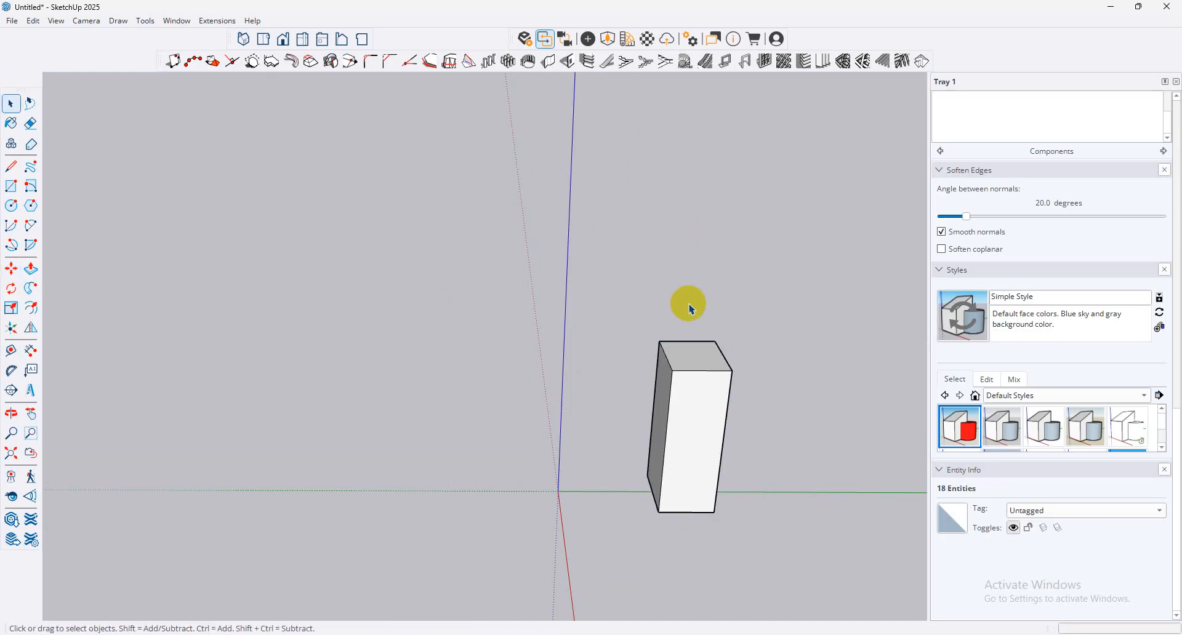
Step: Try to move only the top face of the exploded box along the green axis
{"action": "left_click", "coordinate": [700, 349]}
{"action": "left_click", "coordinate": [11, 269]}
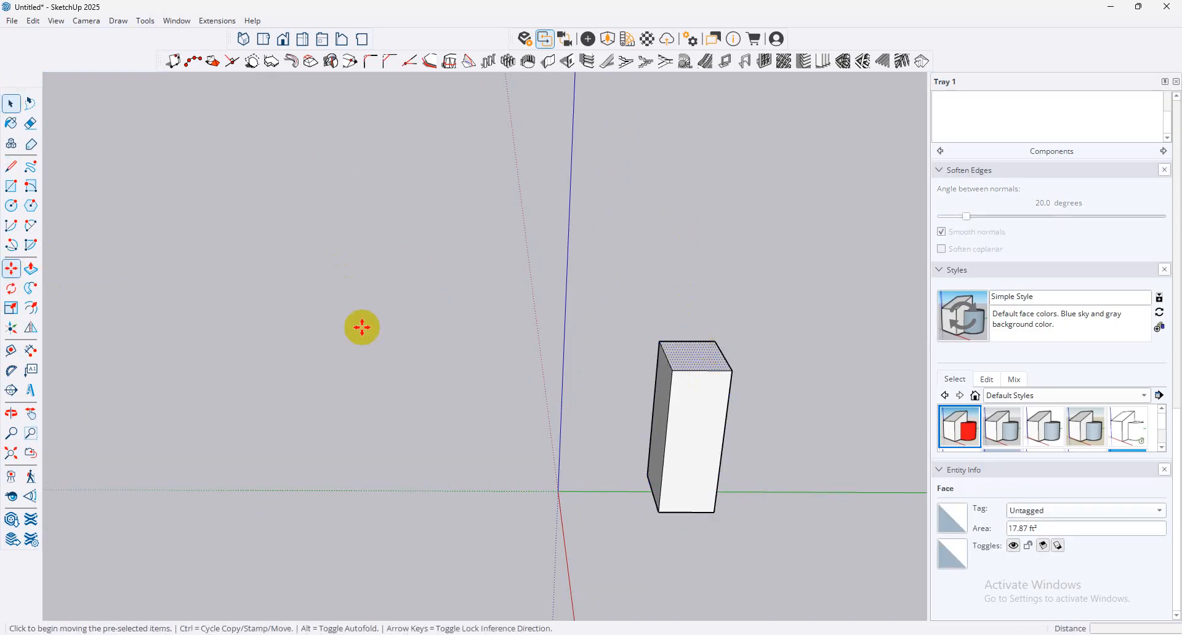
{"action": "left_click", "coordinate": [711, 361]}
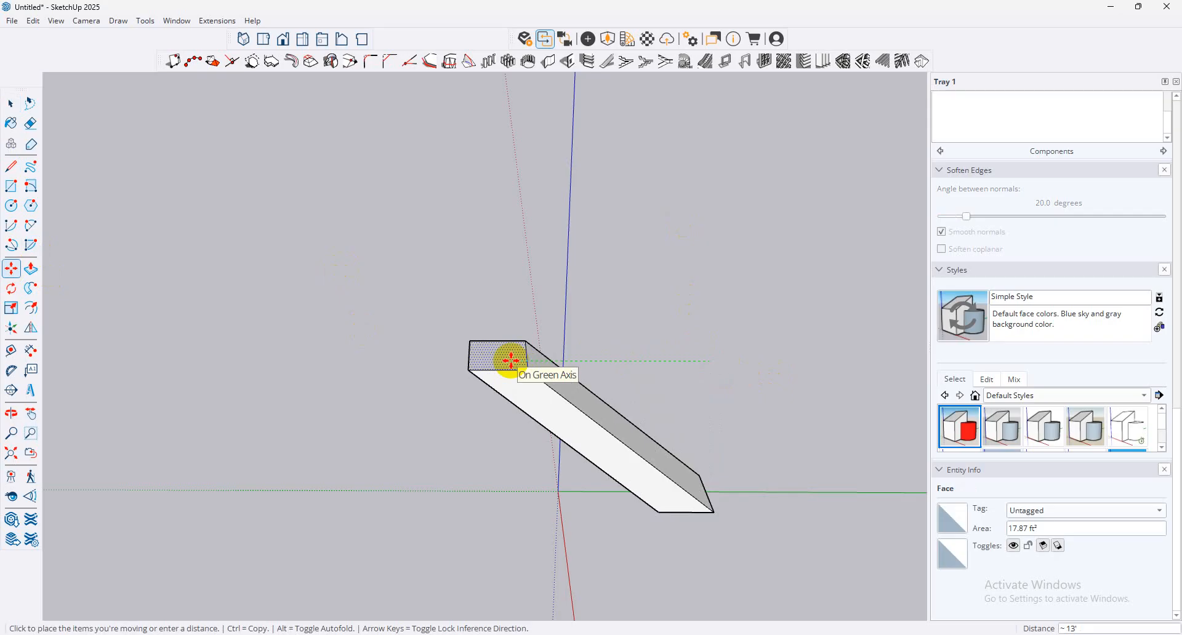
{"action": "key", "text": "Escape"}
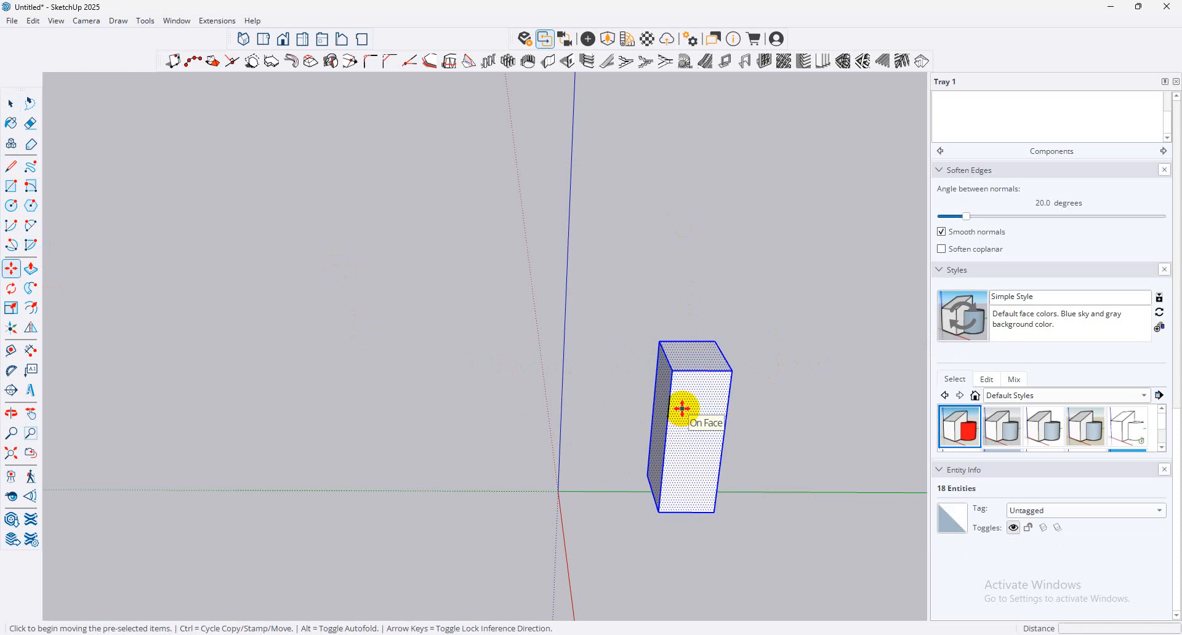
Step: Make the selected loose faces and edges of the box a group again
{"action": "right_click", "coordinate": [682, 409]}
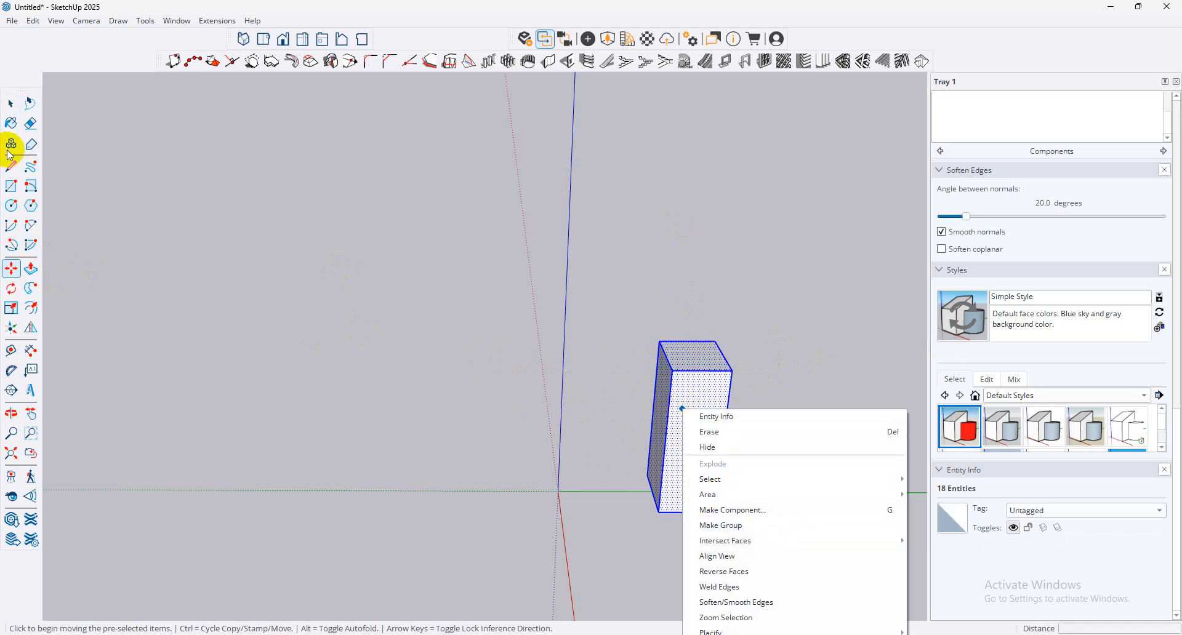
{"action": "left_click", "coordinate": [10, 104]}
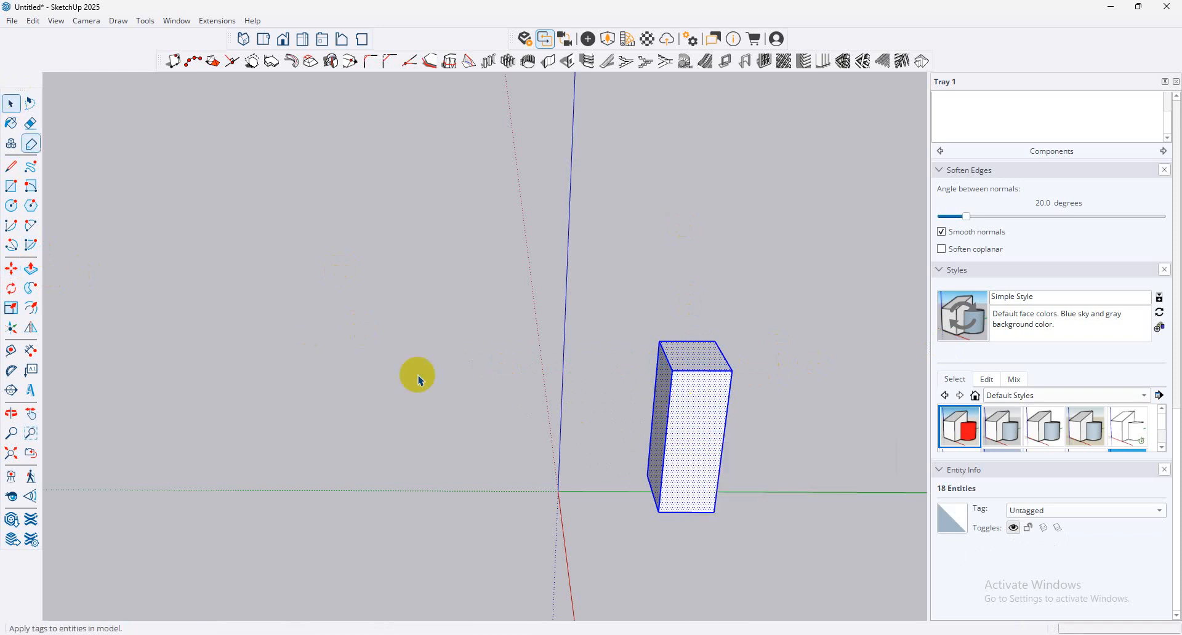
{"action": "right_click", "coordinate": [683, 407]}
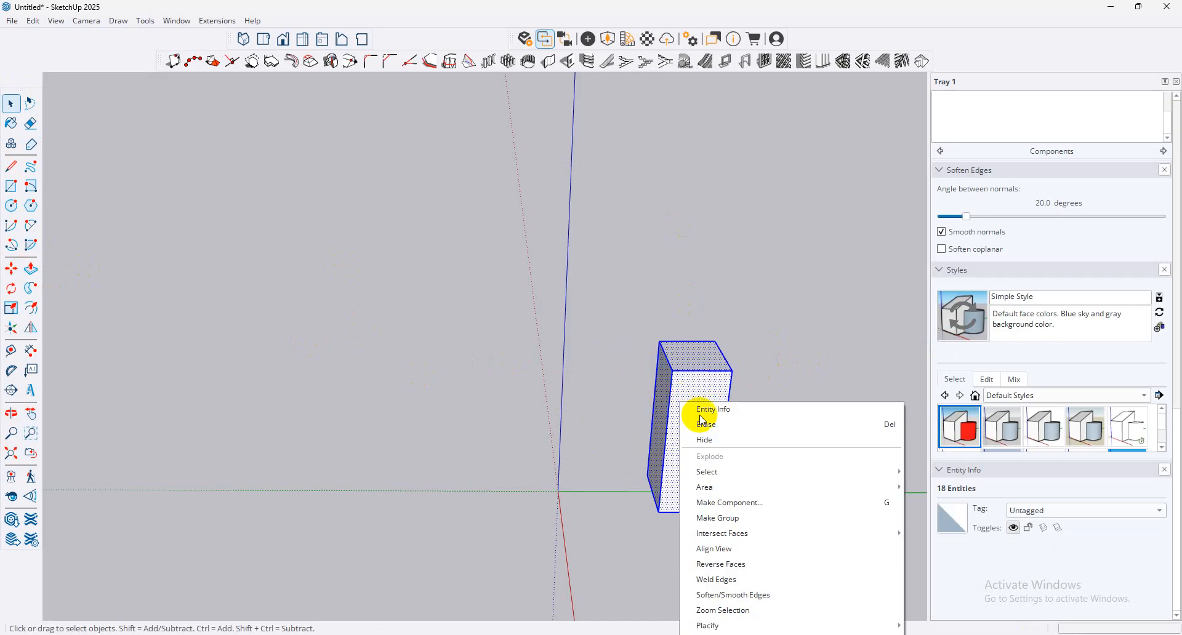
{"action": "left_click", "coordinate": [785, 521]}
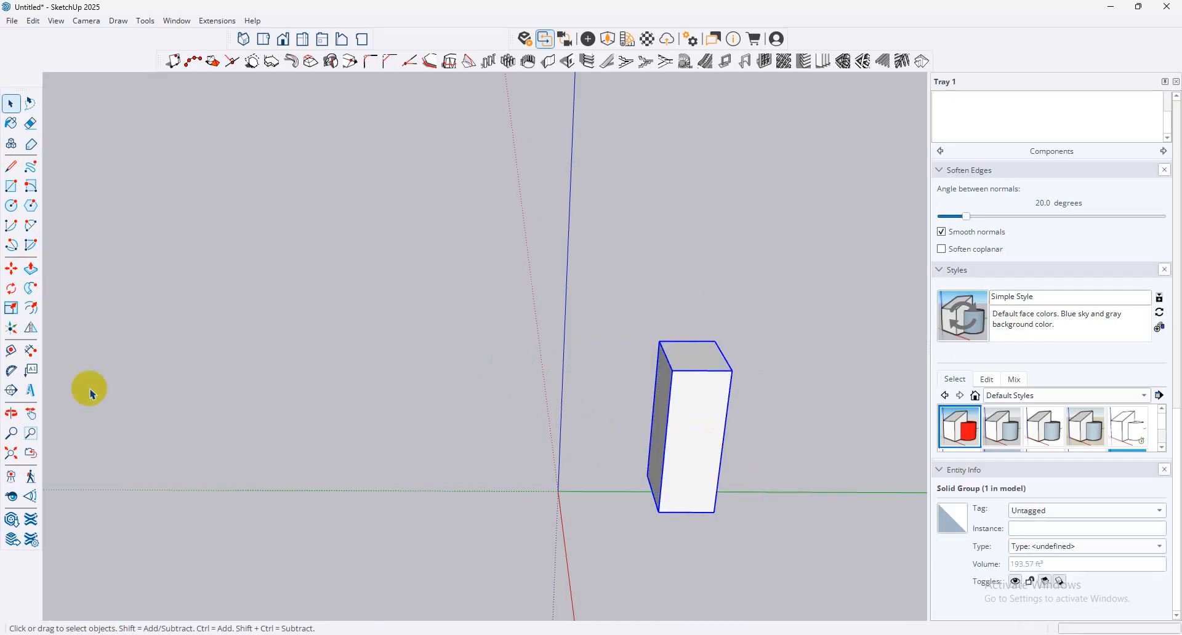
Step: Try rotating the box group around its front face's center using the Move tool's rotation grips
{"action": "left_click", "coordinate": [11, 269]}
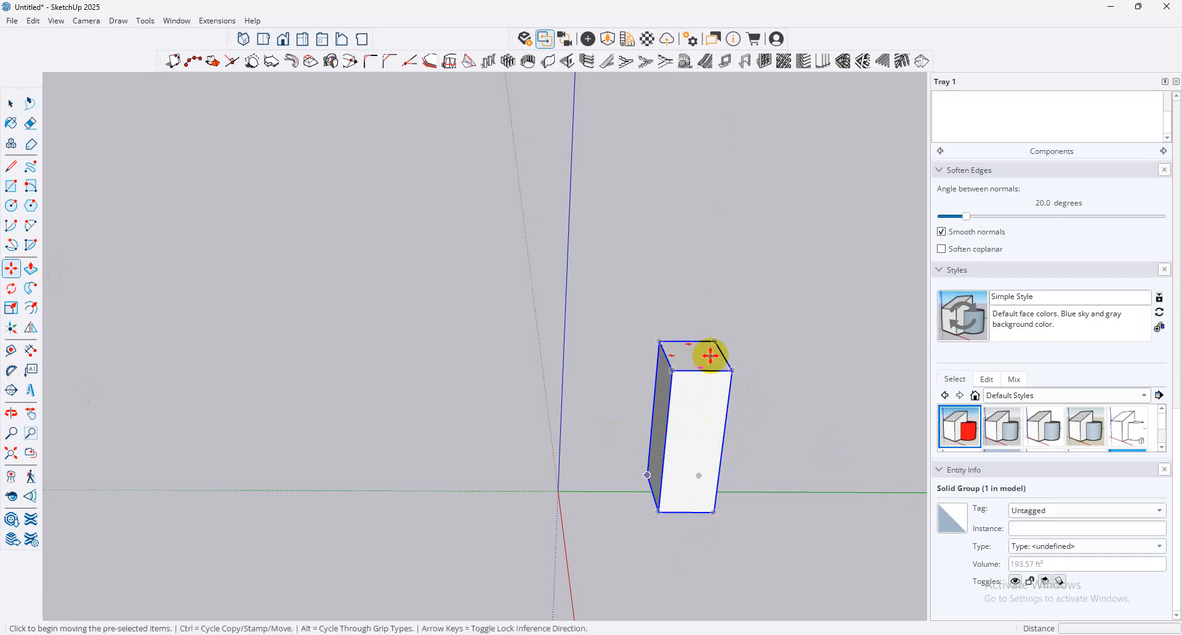
{"action": "middle_click_drag", "start_coordinate": [709, 346], "coordinate": [607, 326]}
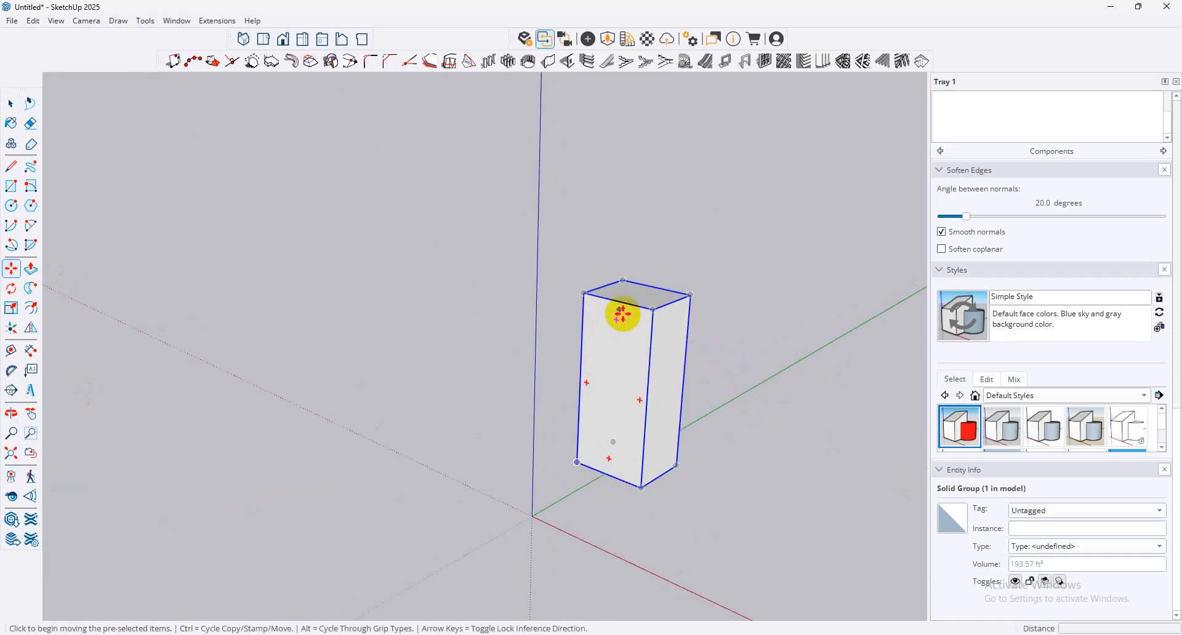
{"action": "left_click", "coordinate": [12, 269]}
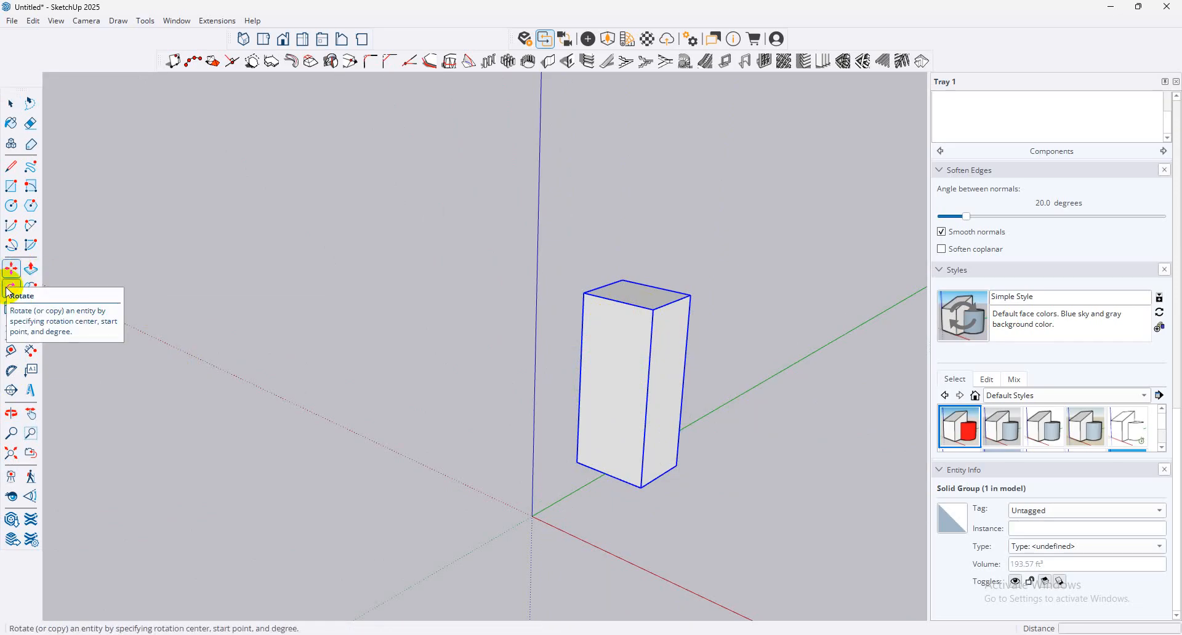
{"action": "left_click", "coordinate": [12, 269]}
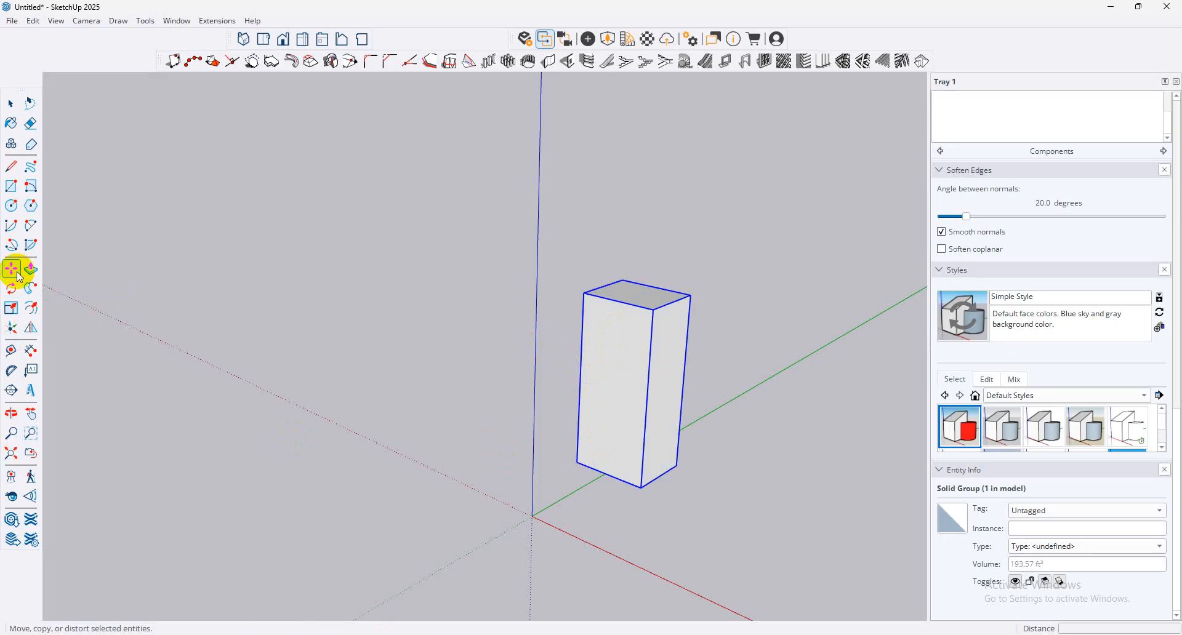
{"action": "scroll", "coordinate": [620, 321], "scroll_direction": "up", "scroll_amount": 2}
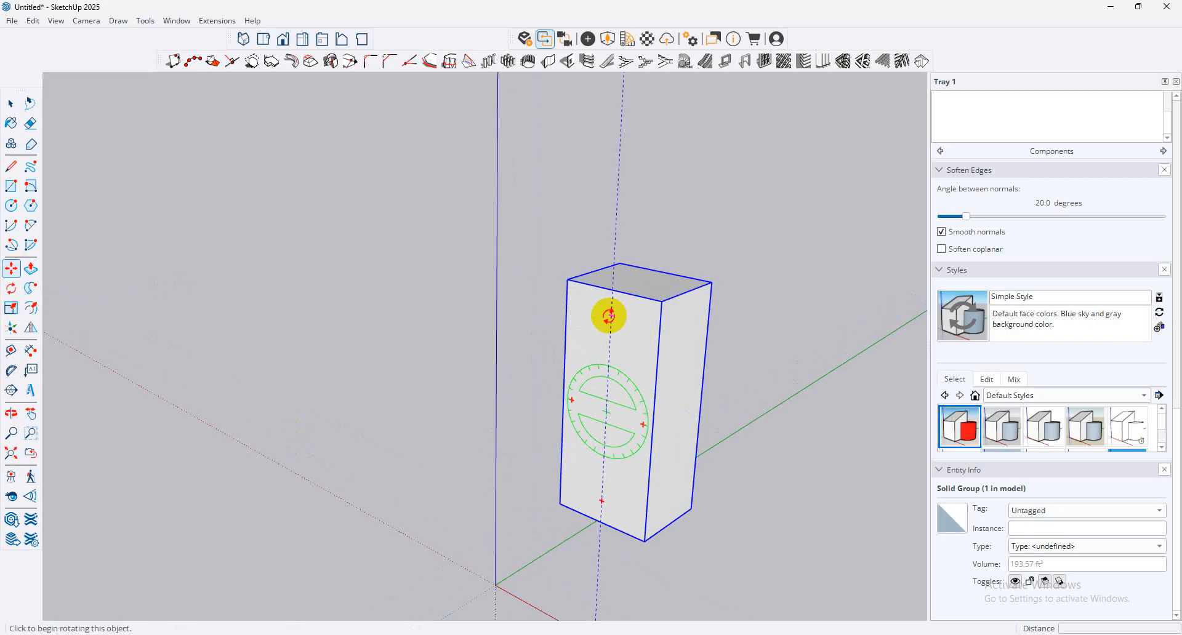
{"action": "left_click", "coordinate": [610, 314]}
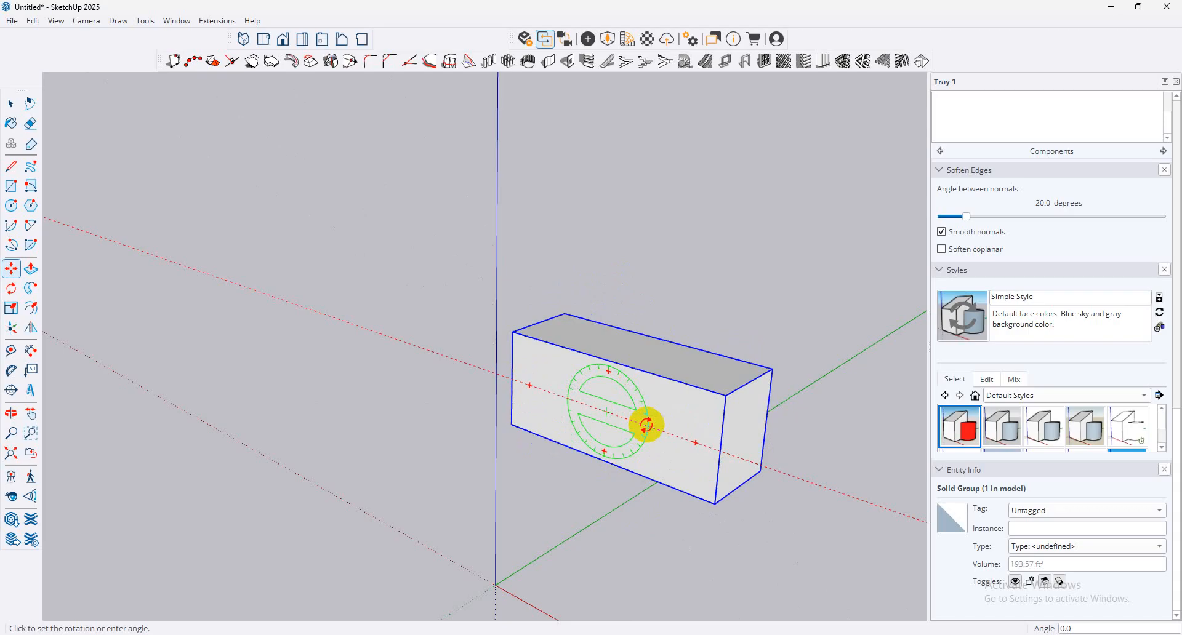
{"action": "key", "text": "m"}
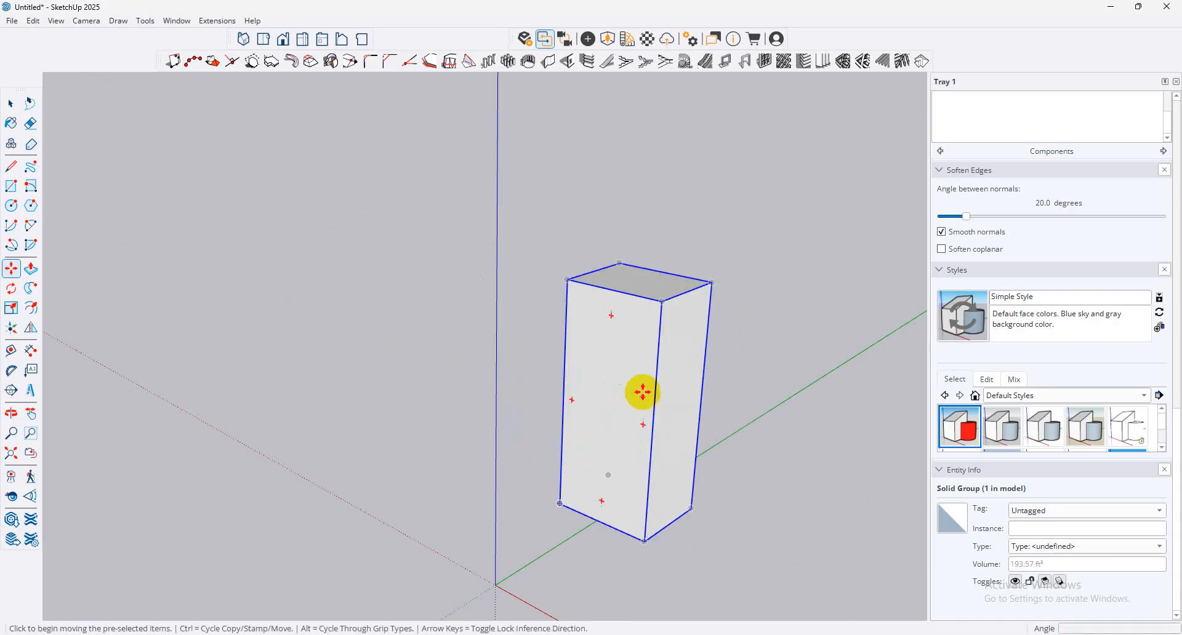
{"action": "left_click", "coordinate": [610, 316]}
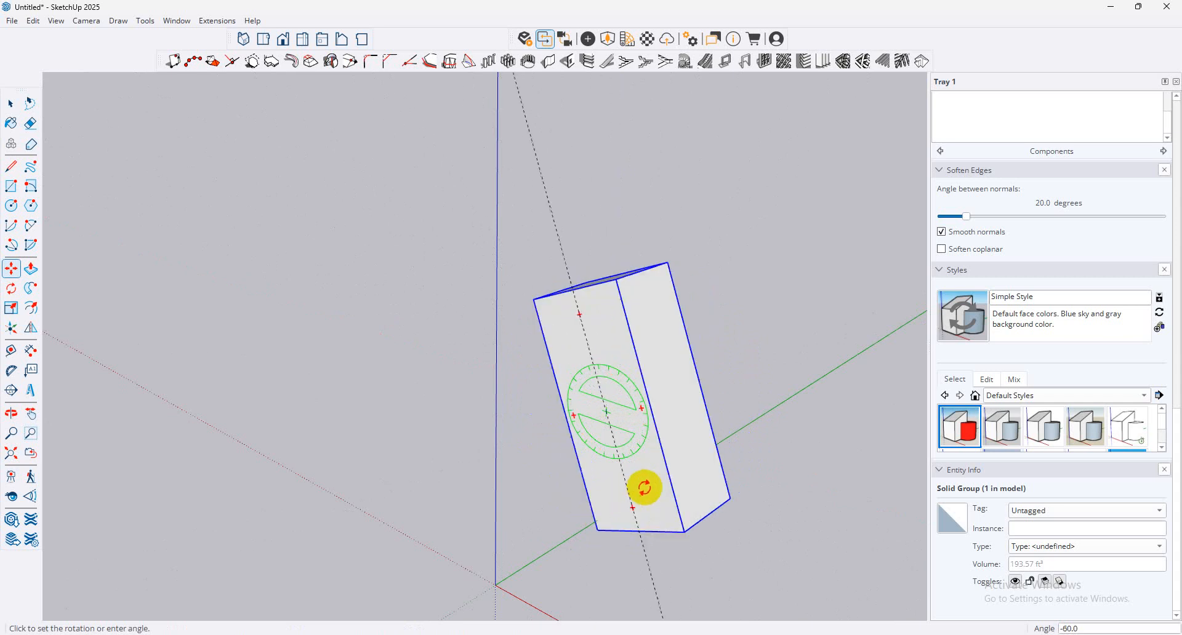
{"action": "key", "text": "Escape"}
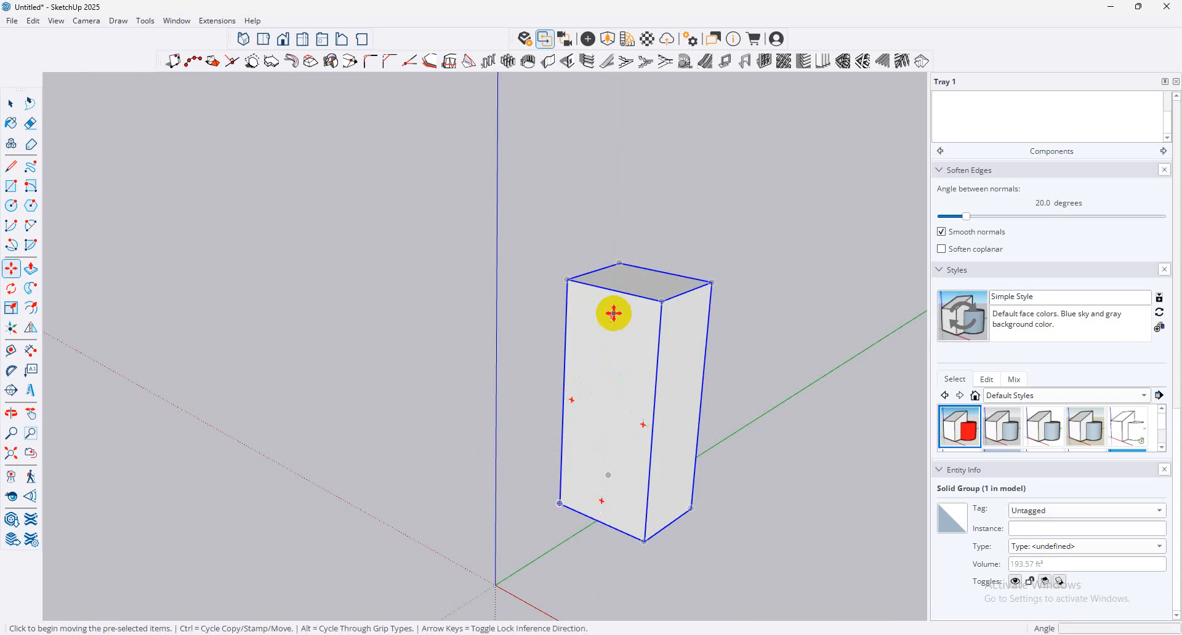
Step: Explode the box group, group all its faces and edges again, and deselect it
{"action": "middle_click_drag", "start_coordinate": [694, 313], "coordinate": [590, 331]}
{"action": "middle_click_drag", "start_coordinate": [693, 375], "coordinate": [538, 443]}
{"action": "middle_click_drag", "start_coordinate": [419, 430], "coordinate": [456, 422]}
{"action": "right_click", "coordinate": [516, 396]}
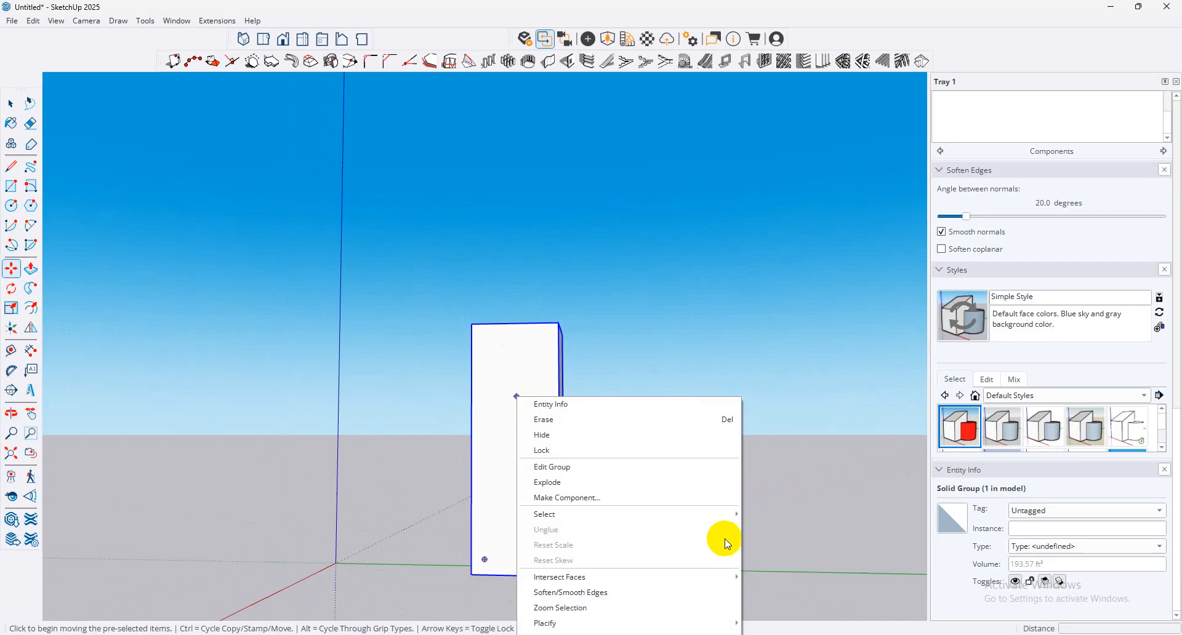
{"action": "left_click", "coordinate": [575, 483]}
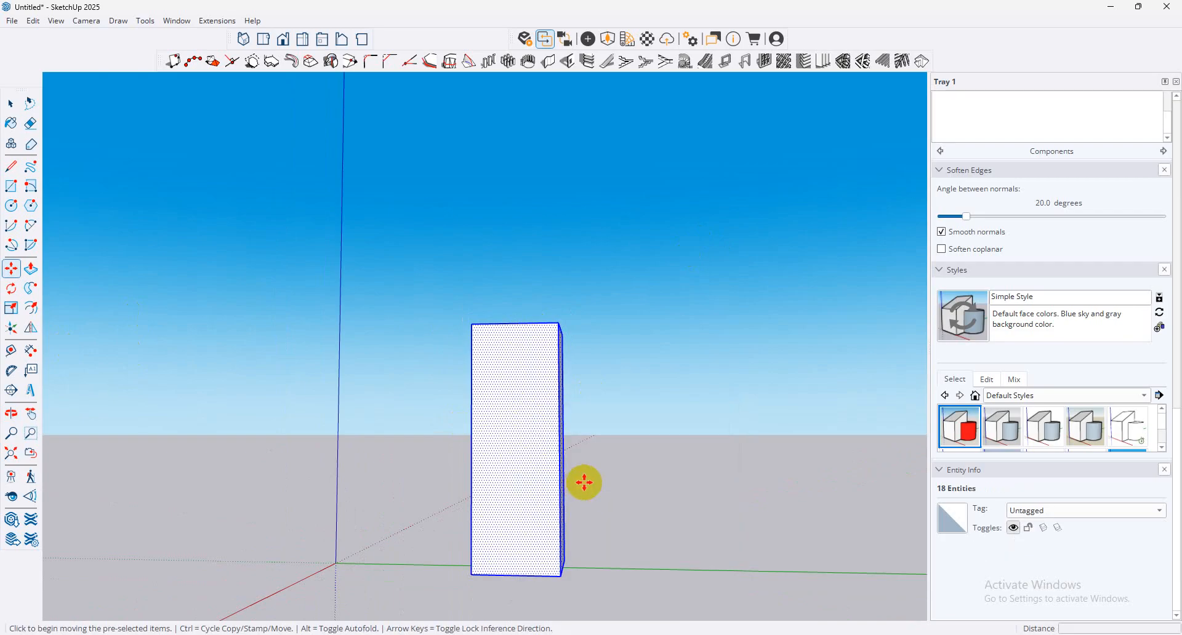
{"action": "right_click", "coordinate": [507, 407]}
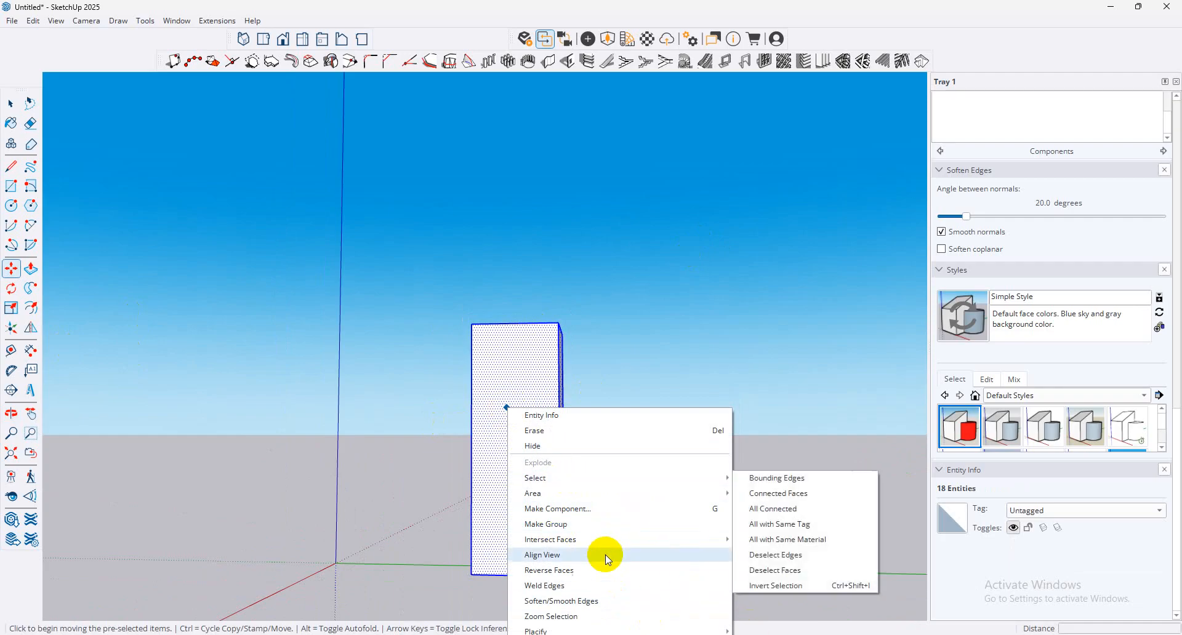
{"action": "mouse_move", "coordinate": [572, 539]}
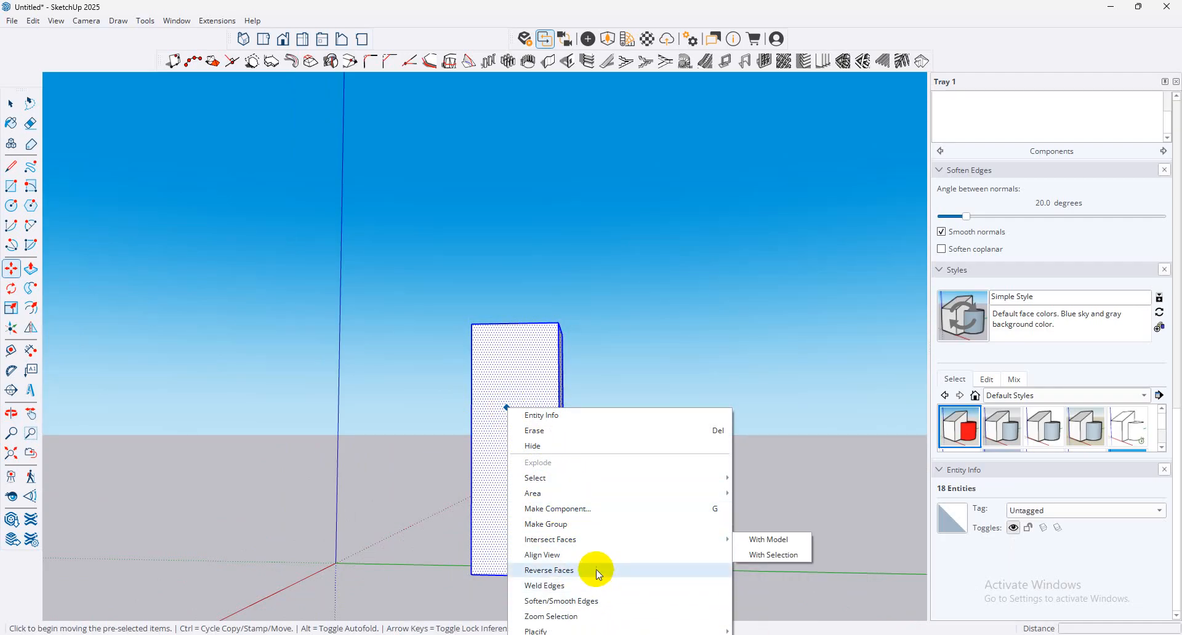
{"action": "left_click", "coordinate": [582, 523]}
{"action": "left_click", "coordinate": [10, 102]}
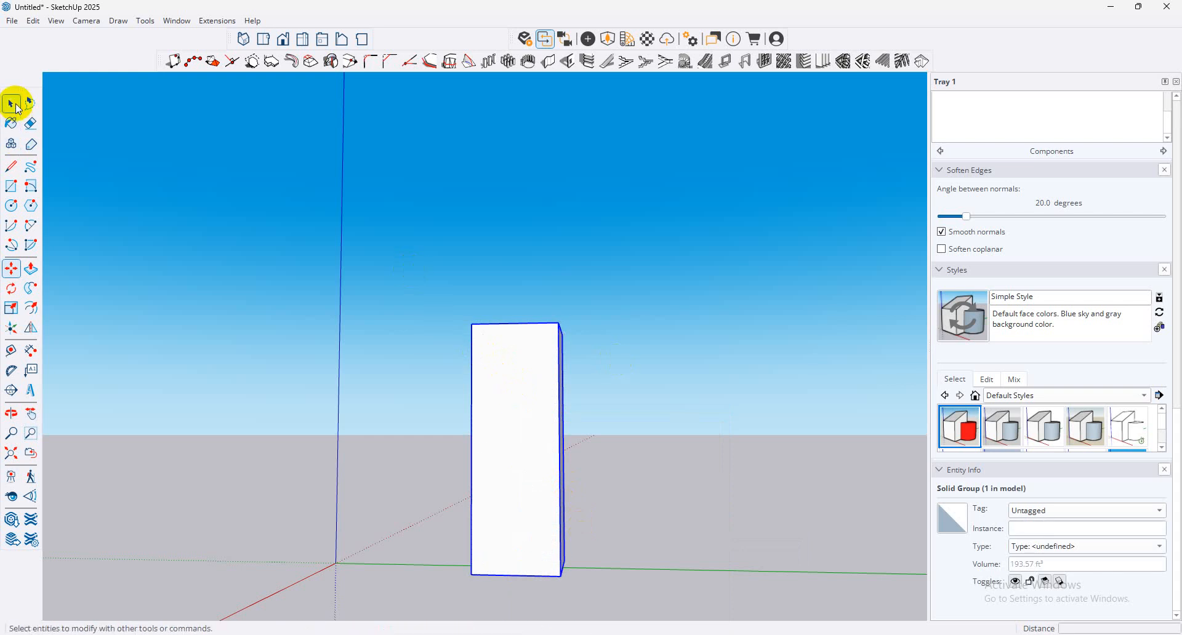
{"action": "left_click", "coordinate": [611, 271]}
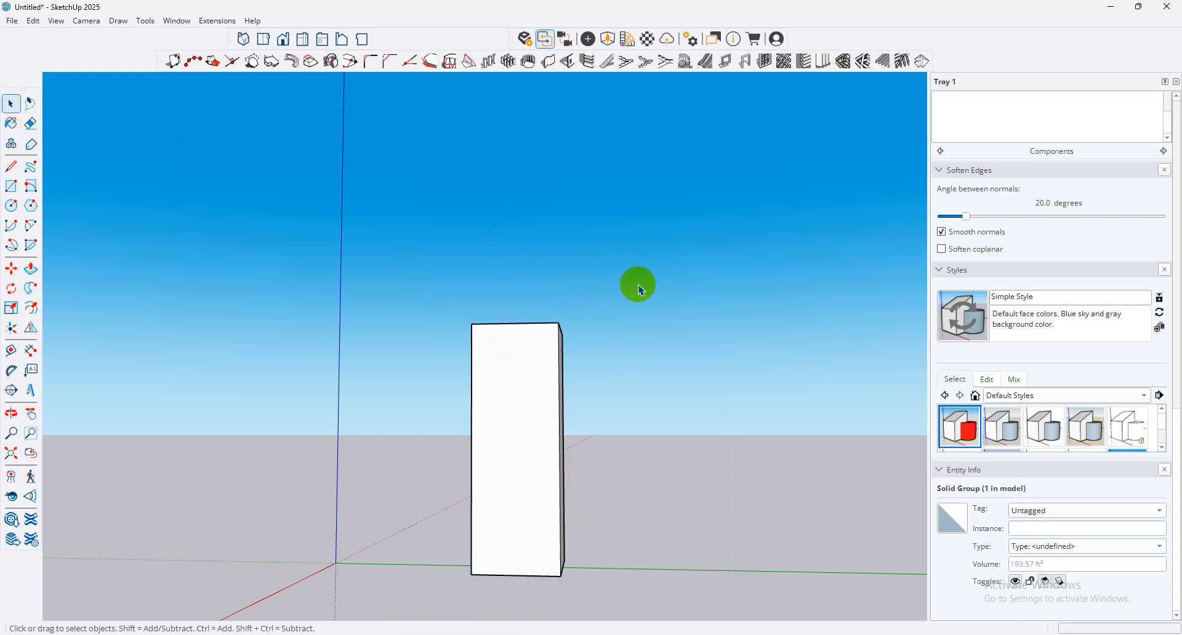
Step: Open the box group for editing and extrude its top face upward about 2' with Push/Pull
{"action": "left_click", "coordinate": [546, 351]}
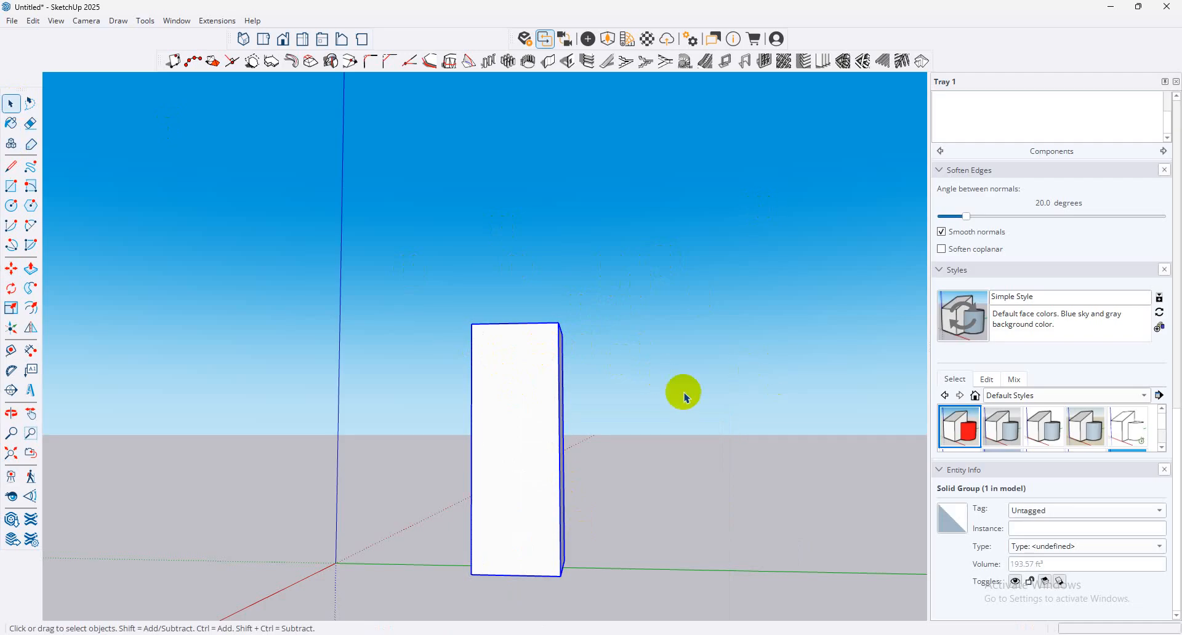
{"action": "triple_click", "coordinate": [540, 421]}
{"action": "middle_click_drag", "start_coordinate": [538, 390], "coordinate": [549, 313]}
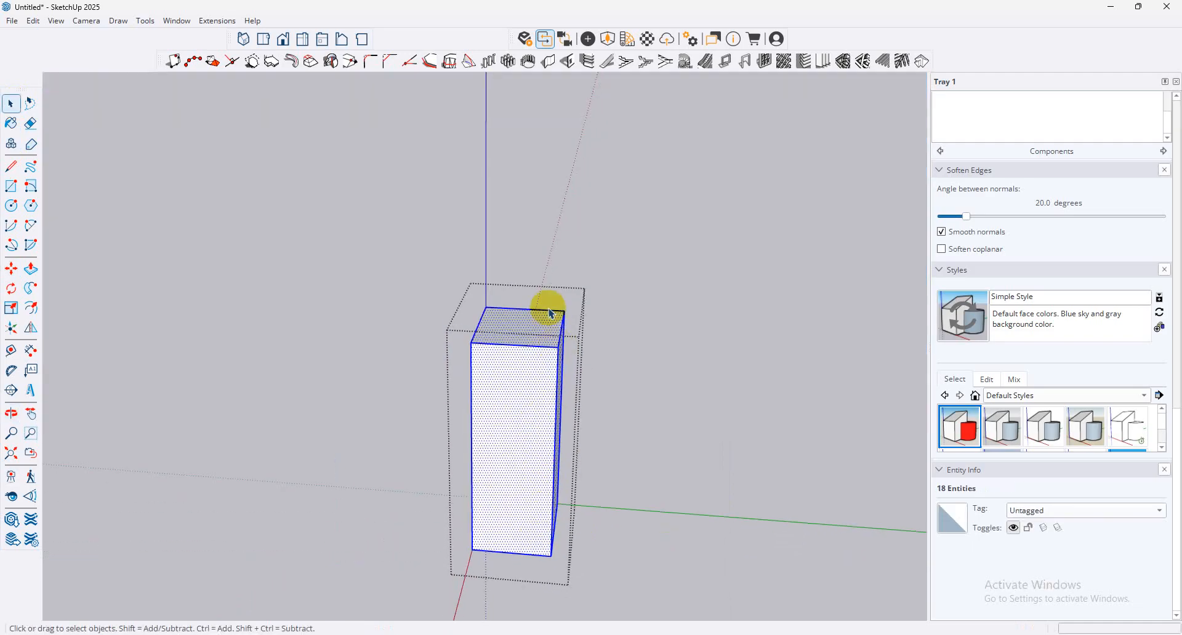
{"action": "left_click", "coordinate": [550, 313]}
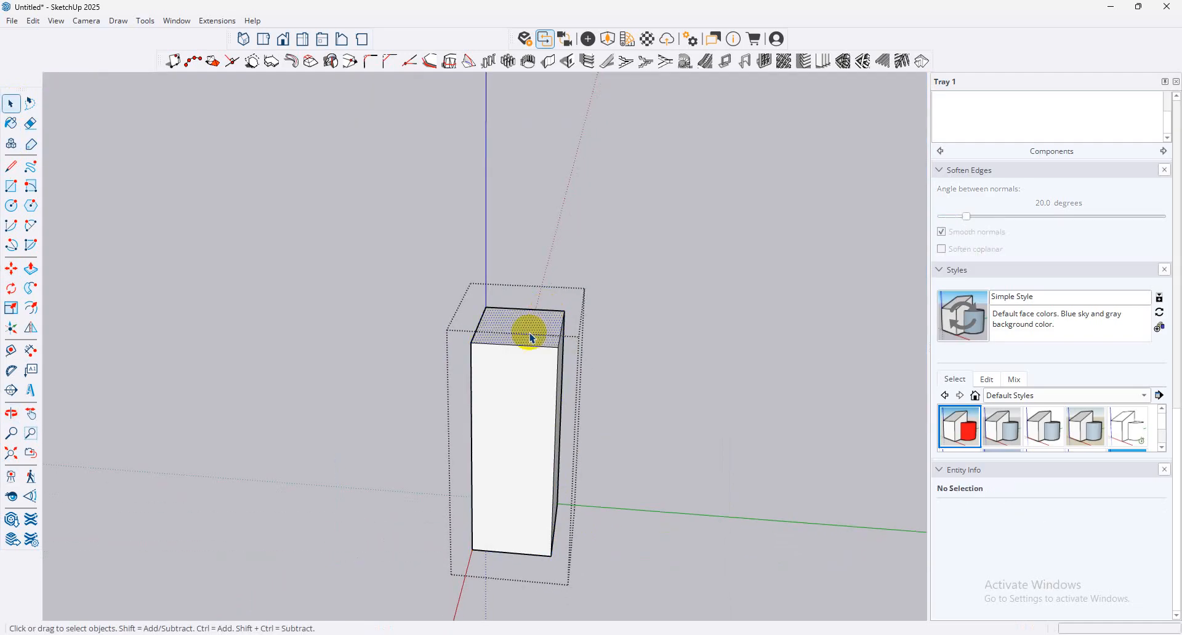
{"action": "left_click", "coordinate": [30, 274]}
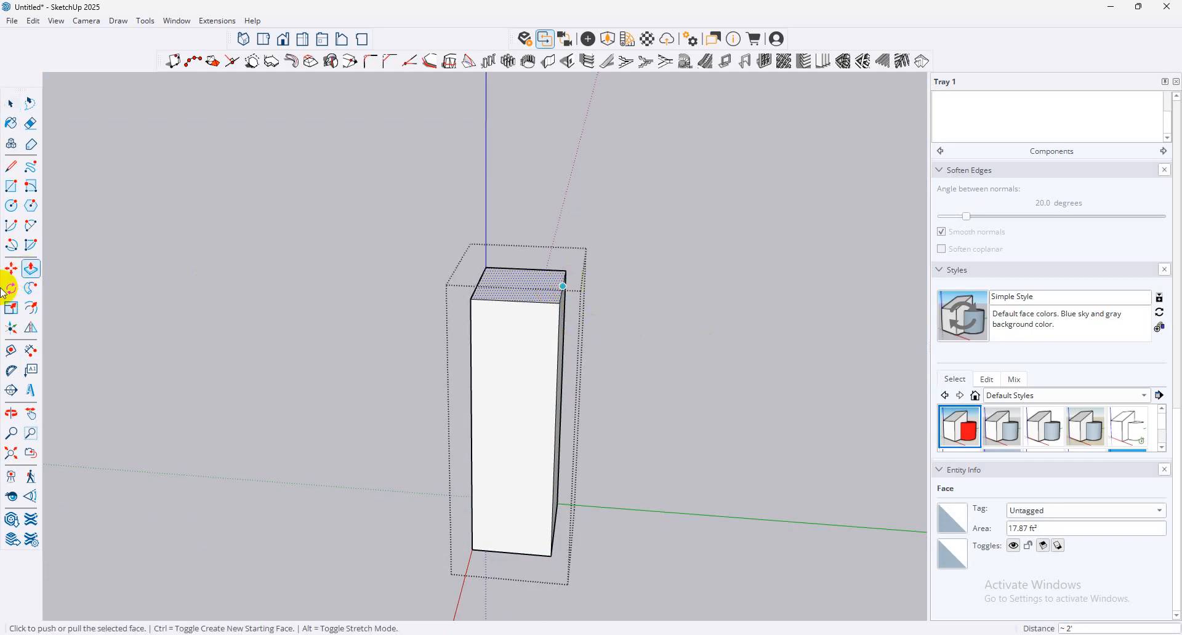
Step: Draw a rectangle about 1' 11" by 2' 4" on the front corner of the top face, between two edge midpoints
{"action": "left_click", "coordinate": [11, 185]}
{"action": "left_click", "coordinate": [516, 300]}
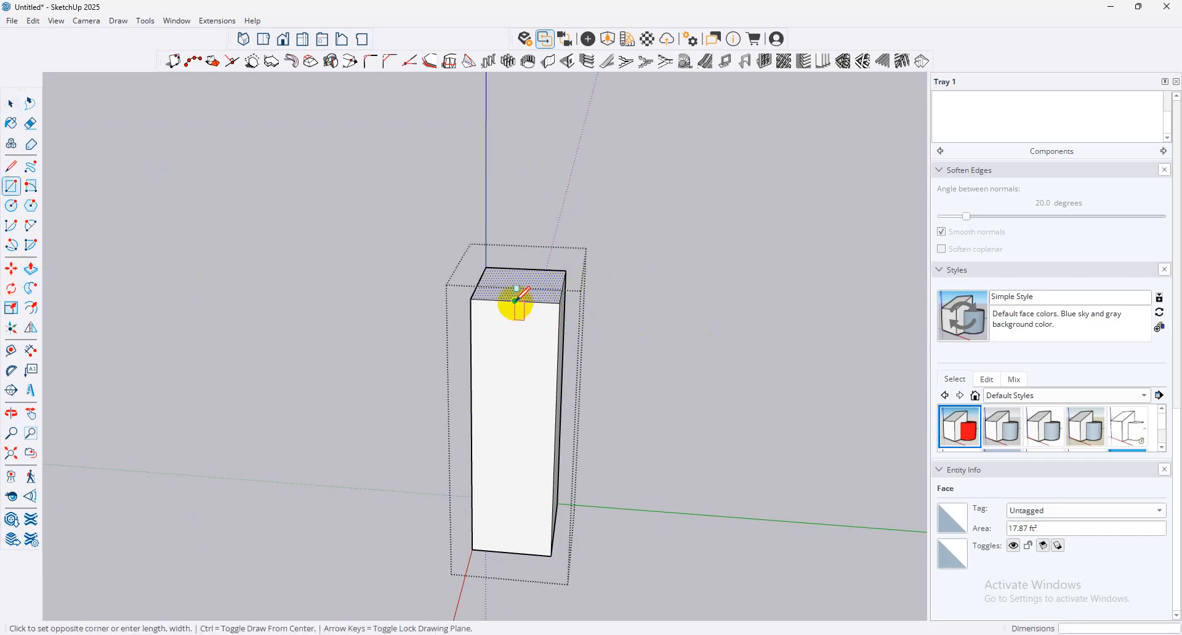
{"action": "scroll", "coordinate": [559, 279], "scroll_direction": "up", "scroll_amount": 5}
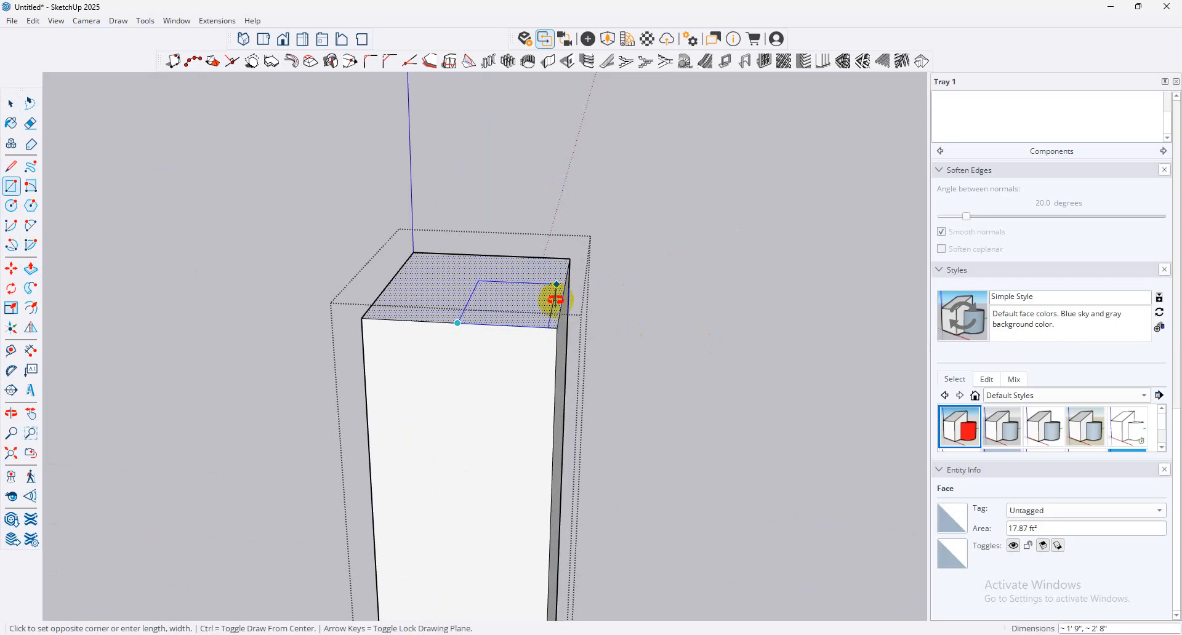
{"action": "middle_click_drag", "start_coordinate": [548, 298], "coordinate": [436, 373]}
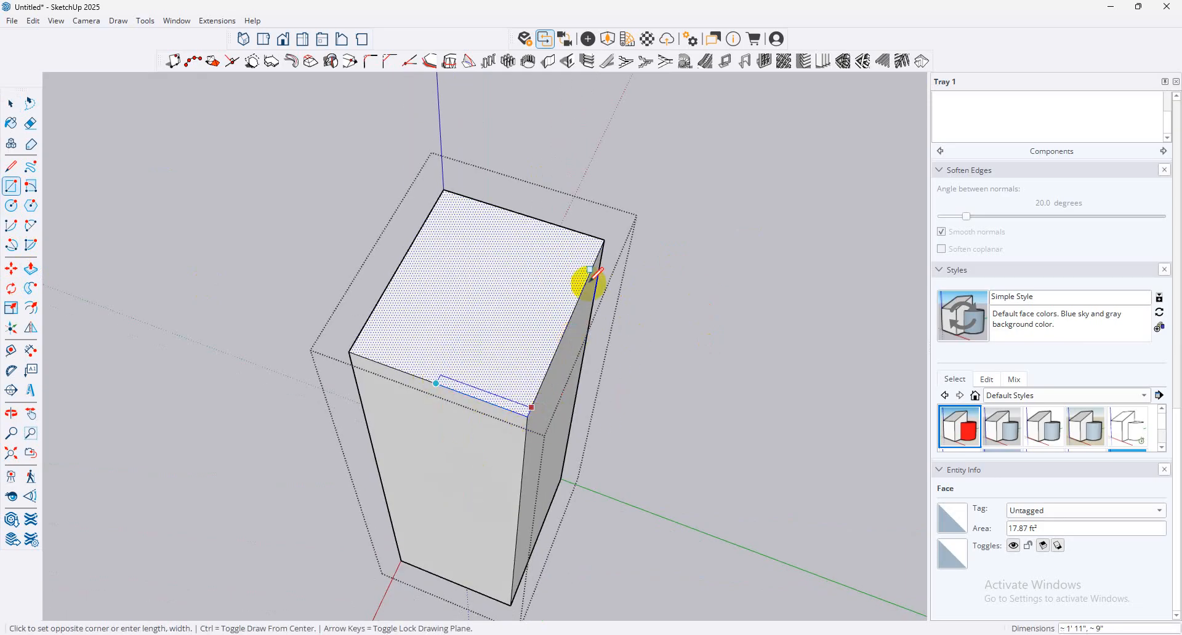
{"action": "left_click", "coordinate": [568, 321]}
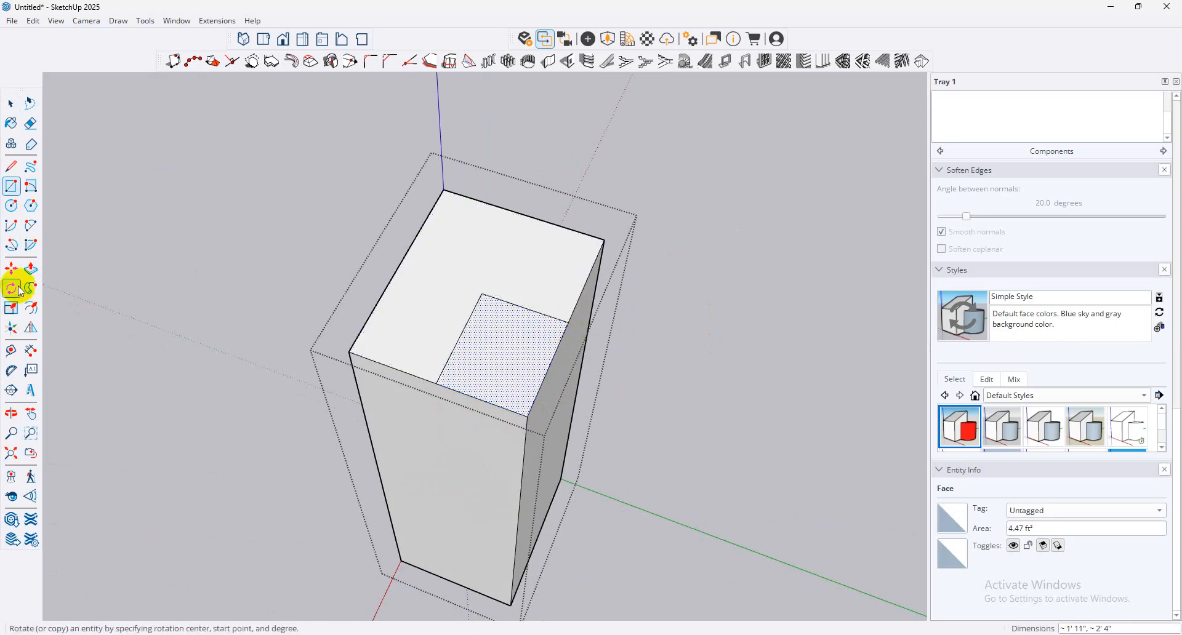
Step: Push the corner rectangle down about 3' 6" to cut a notch into the box
{"action": "left_click", "coordinate": [30, 268]}
{"action": "left_click", "coordinate": [493, 351]}
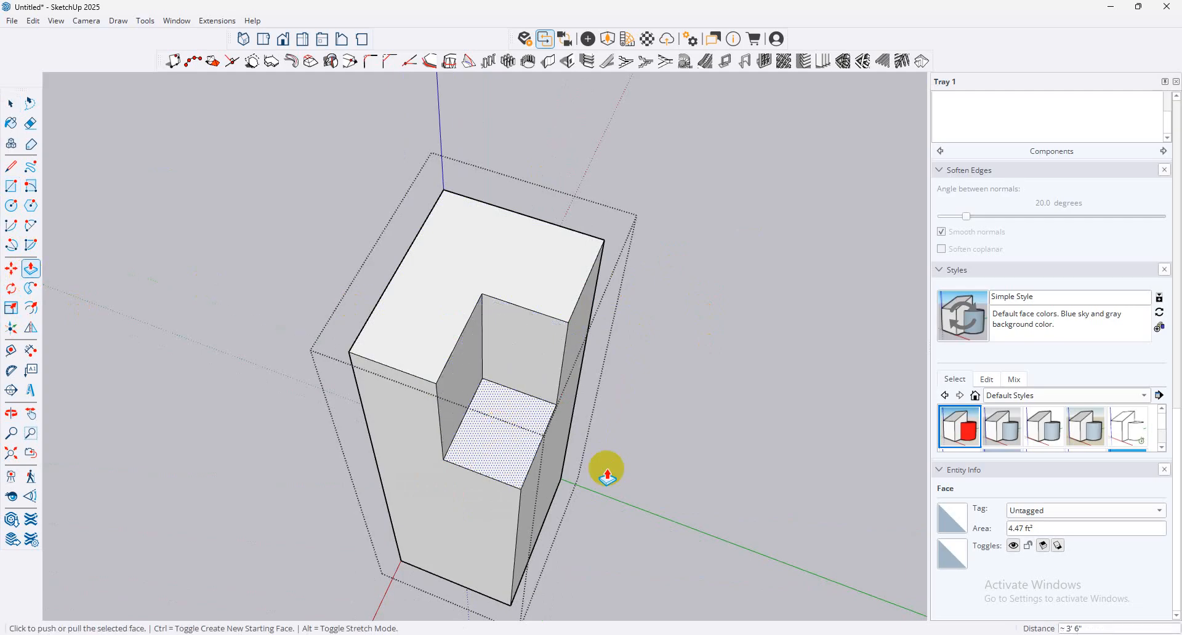
{"action": "middle_click_drag", "start_coordinate": [604, 470], "coordinate": [590, 215]}
{"action": "scroll", "coordinate": [573, 323], "scroll_direction": "down", "scroll_amount": 2}
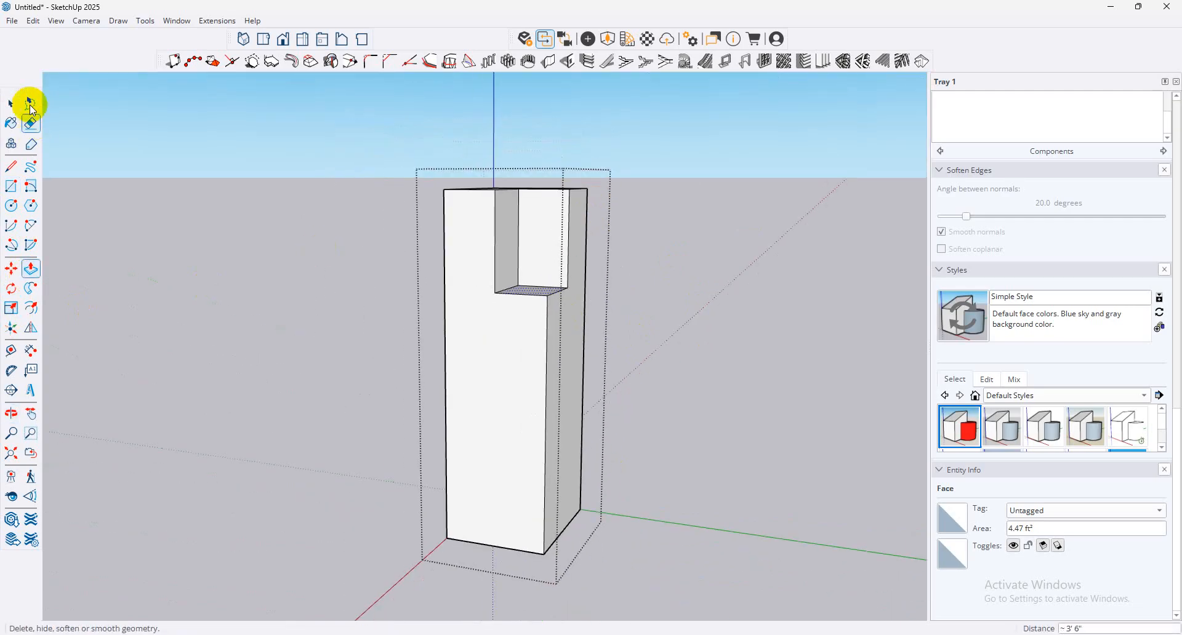
Step: Close the group for editing and select the whole notched box
{"action": "left_click", "coordinate": [10, 103]}
{"action": "left_click", "coordinate": [735, 118]}
{"action": "left_click", "coordinate": [528, 313]}
{"action": "scroll", "coordinate": [421, 117], "scroll_direction": "down", "scroll_amount": 2}
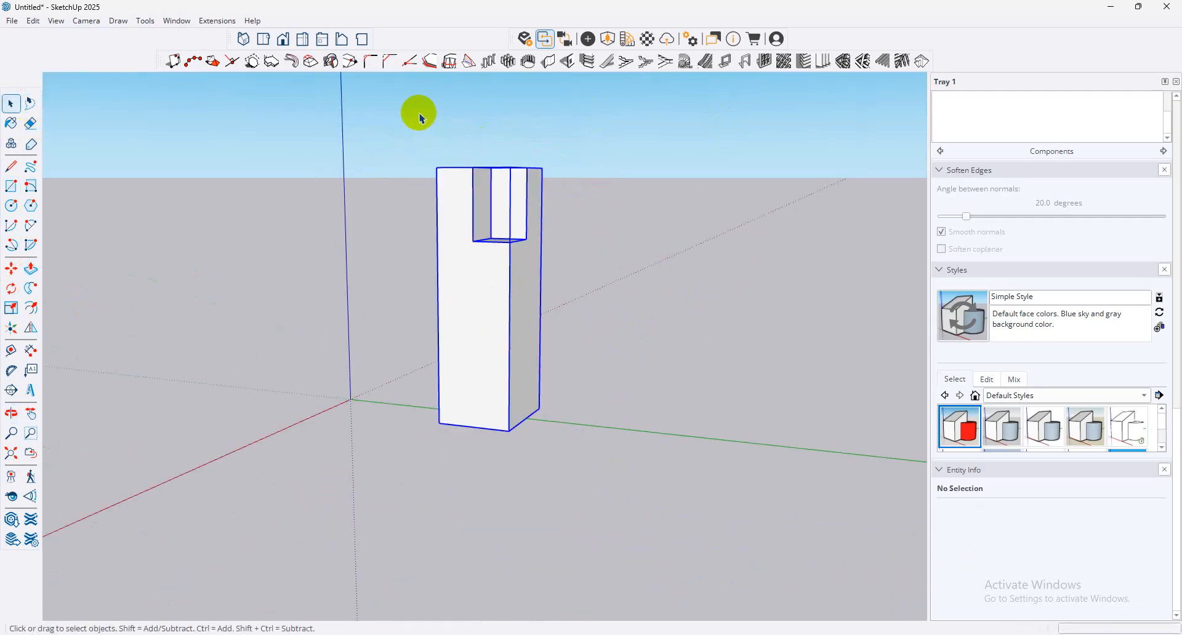
{"action": "middle_click_drag", "start_coordinate": [486, 148], "coordinate": [588, 280]}
{"action": "left_click", "coordinate": [11, 268]}
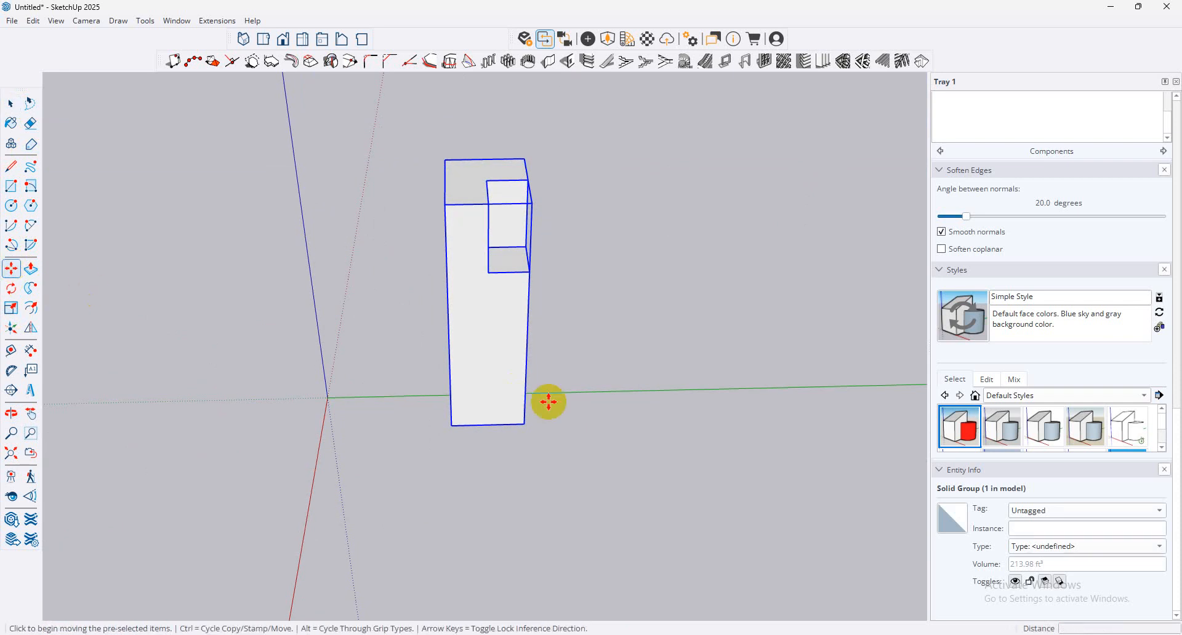
{"action": "key", "text": "ctrl"}
{"action": "left_click", "coordinate": [451, 424]}
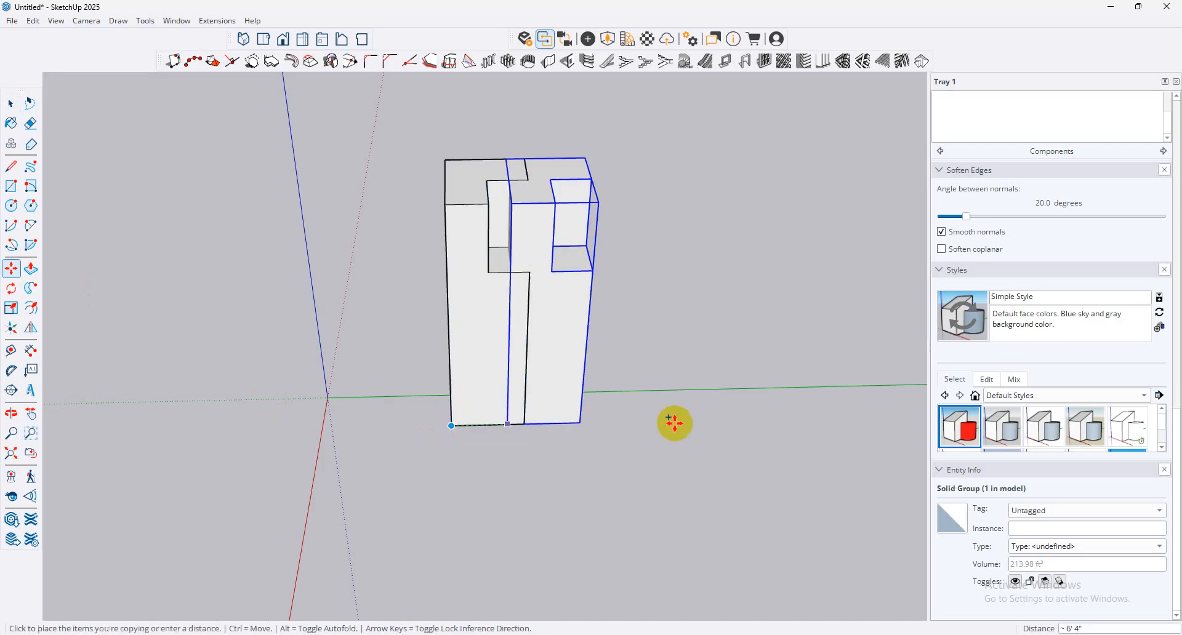
{"action": "key", "text": "Escape"}
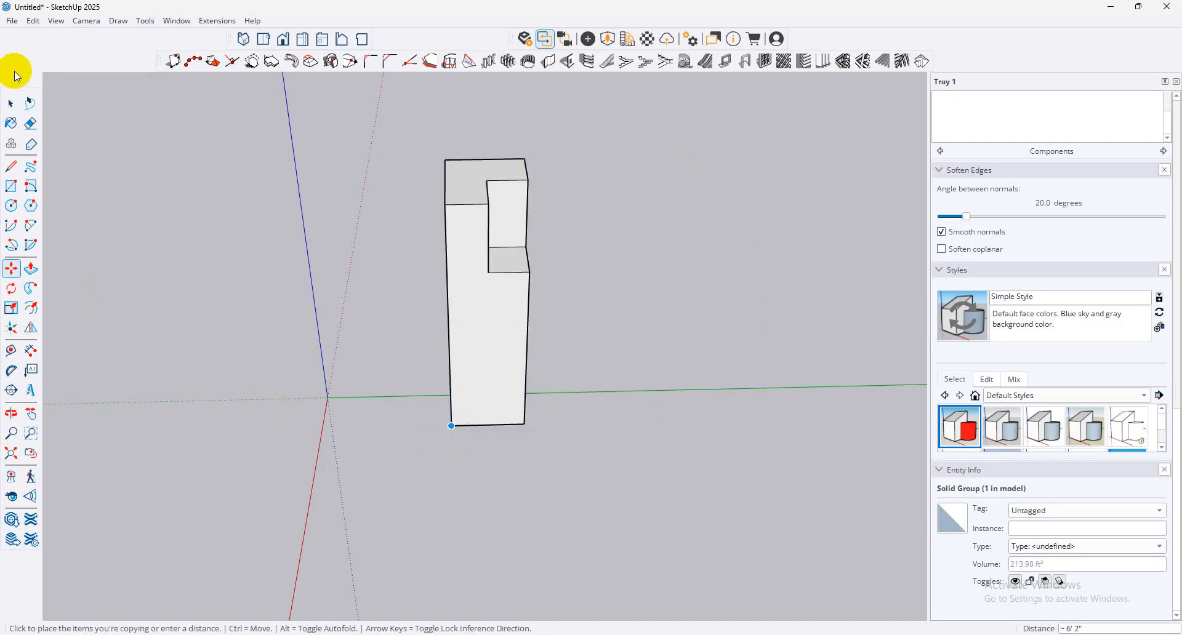
Step: Copy the notched box 10' along the green axis and repeat the copy with 5x
{"action": "left_click", "coordinate": [10, 104]}
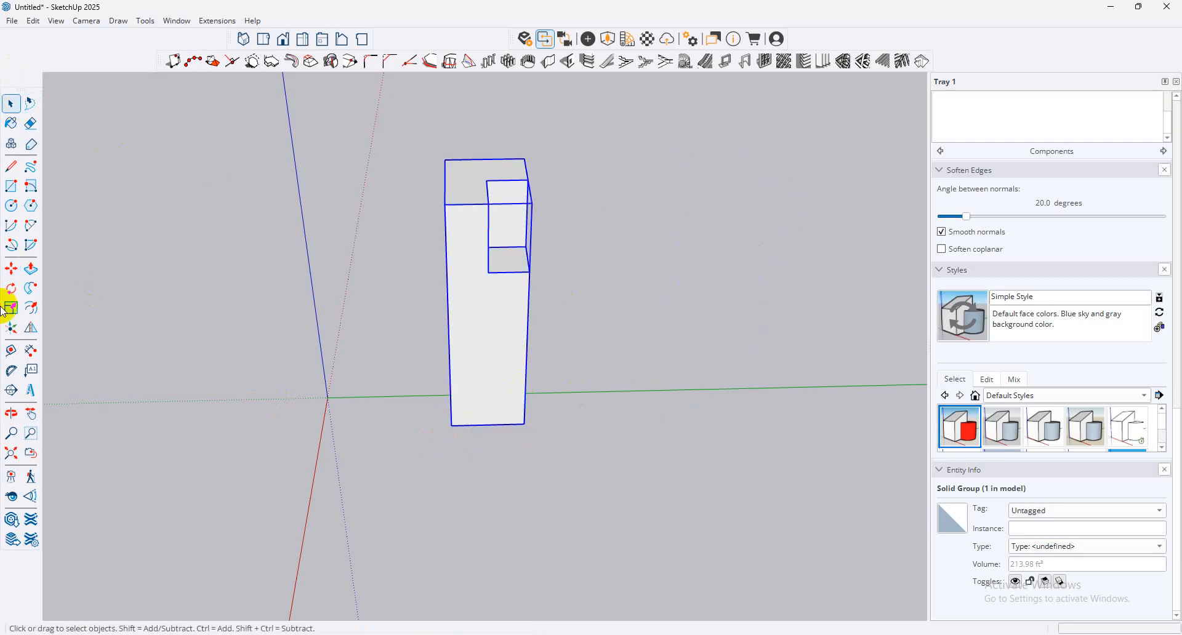
{"action": "left_click", "coordinate": [11, 269]}
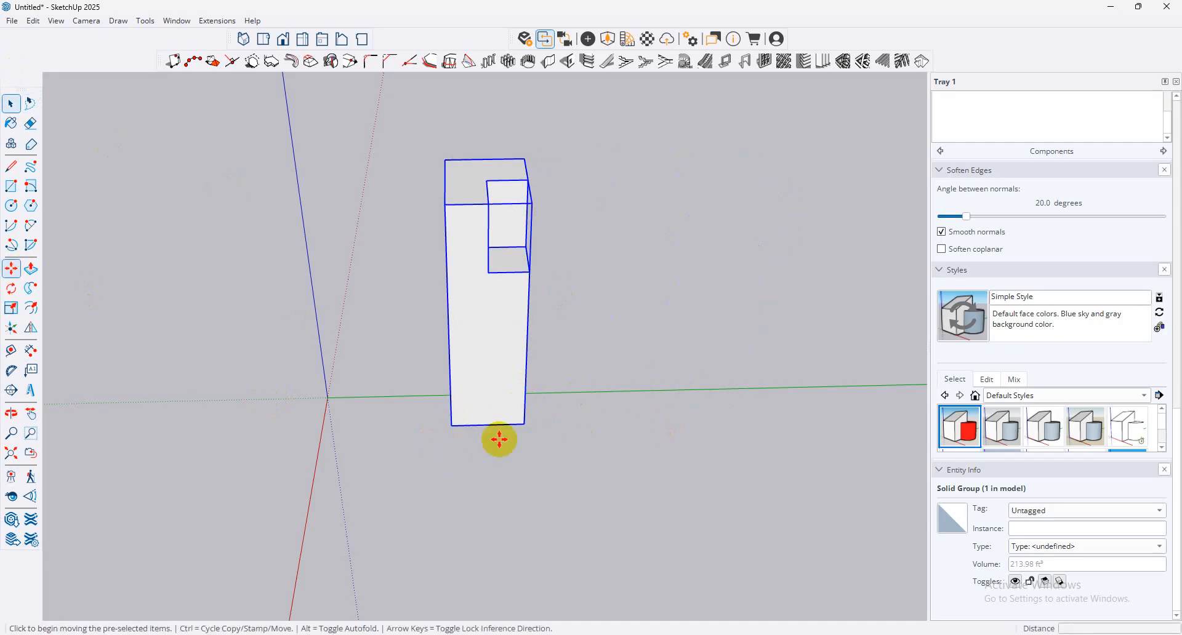
{"action": "left_click", "coordinate": [453, 424]}
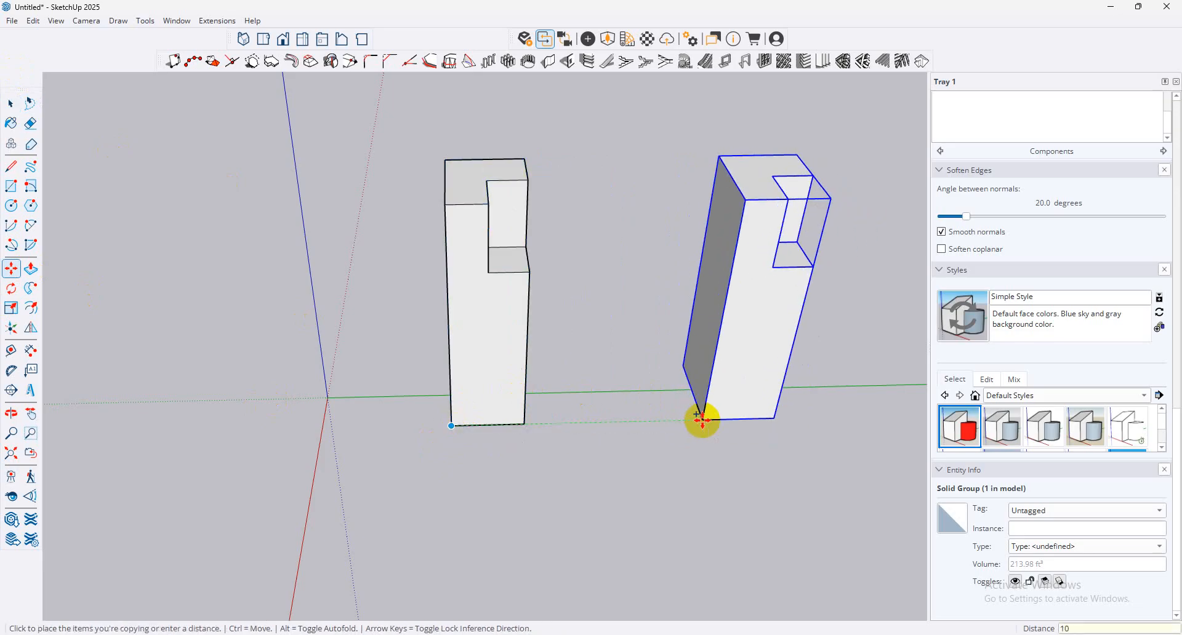
{"action": "key", "text": "Return"}
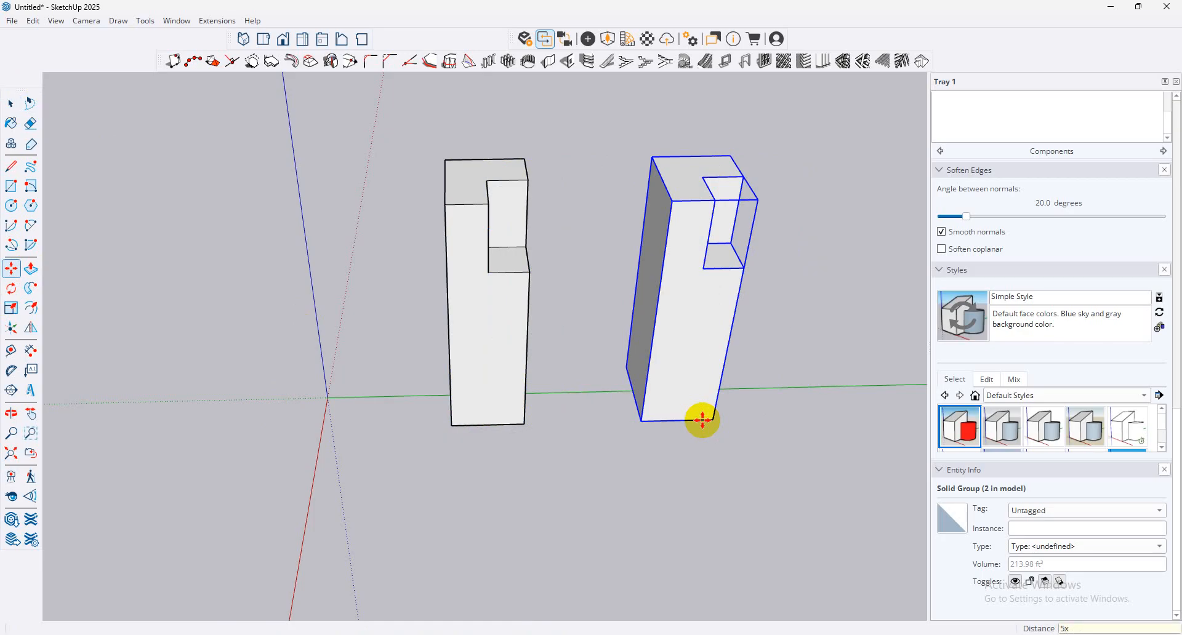
{"action": "type", "text": "5x"}
{"action": "key", "text": "Return"}
{"action": "scroll", "coordinate": [430, 411], "scroll_direction": "down", "scroll_amount": 5}
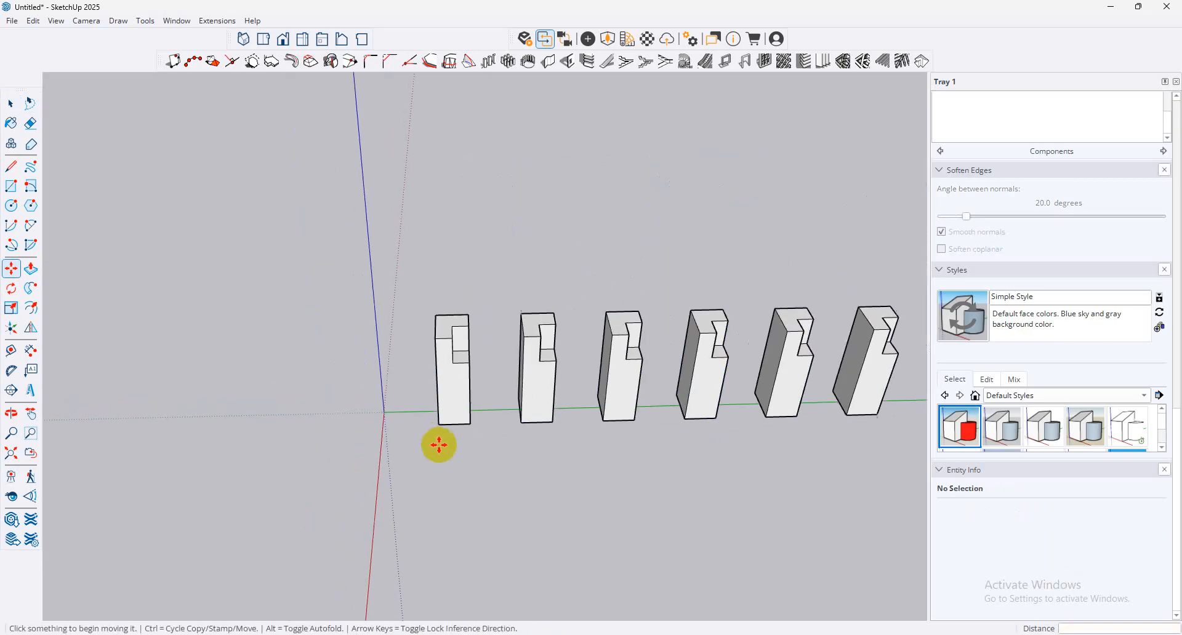
{"action": "scroll", "coordinate": [616, 431], "scroll_direction": "up", "scroll_amount": 2}
{"action": "middle_click_drag", "start_coordinate": [616, 431], "coordinate": [527, 422]}
{"action": "scroll", "coordinate": [563, 427], "scroll_direction": "up", "scroll_amount": 2}
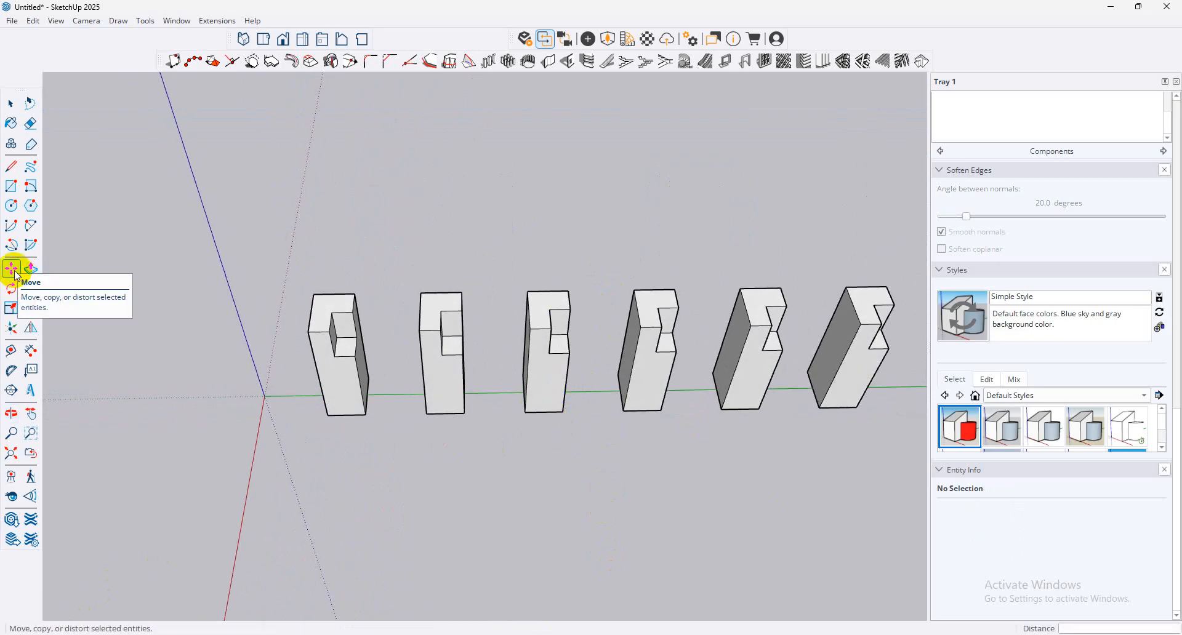
Step: Show the Instructor in Tray 1 and read its Move tool operation and modifier keys
{"action": "left_click", "coordinate": [169, 23]}
{"action": "mouse_move", "coordinate": [233, 51]}
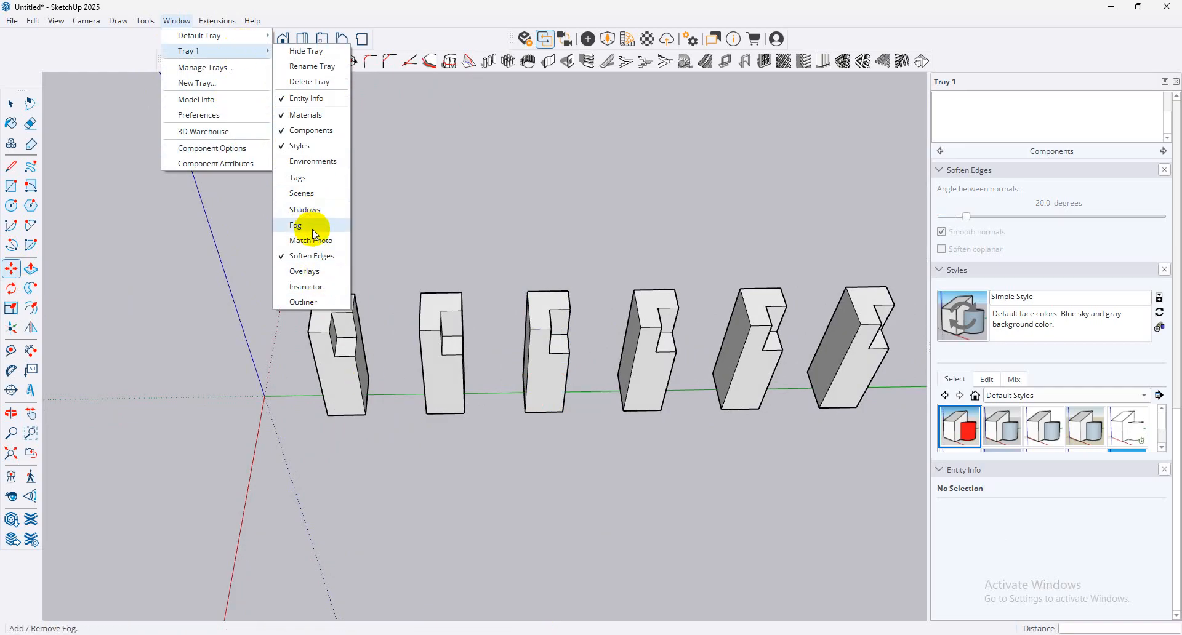
{"action": "left_click", "coordinate": [317, 283]}
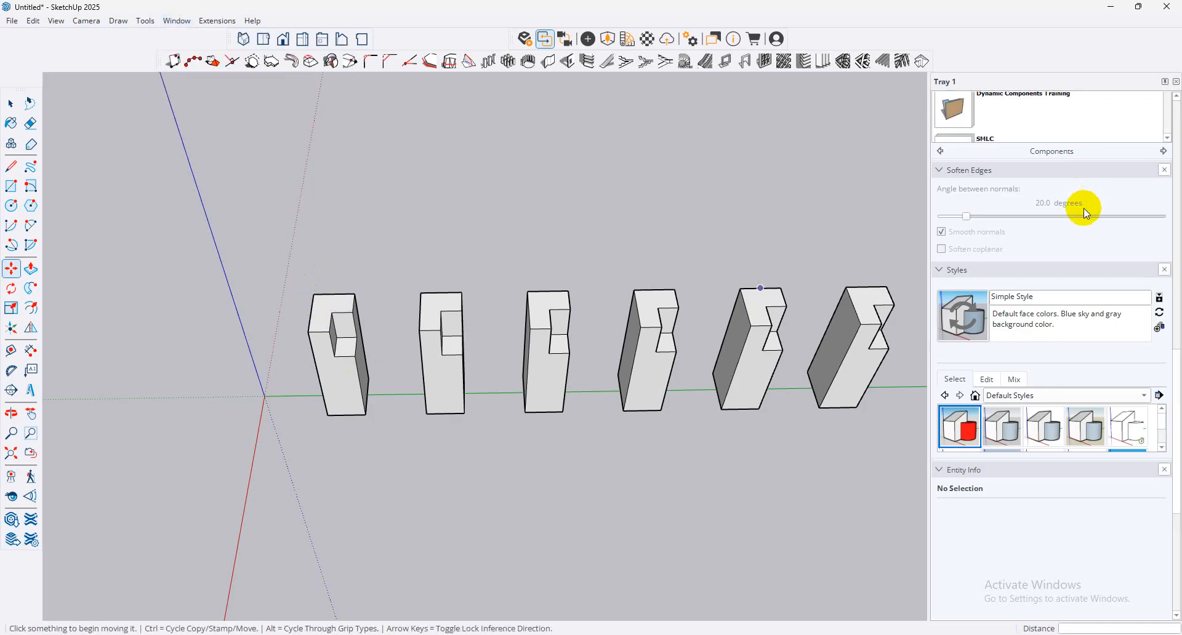
{"action": "scroll", "coordinate": [965, 276], "scroll_direction": "up", "scroll_amount": 8}
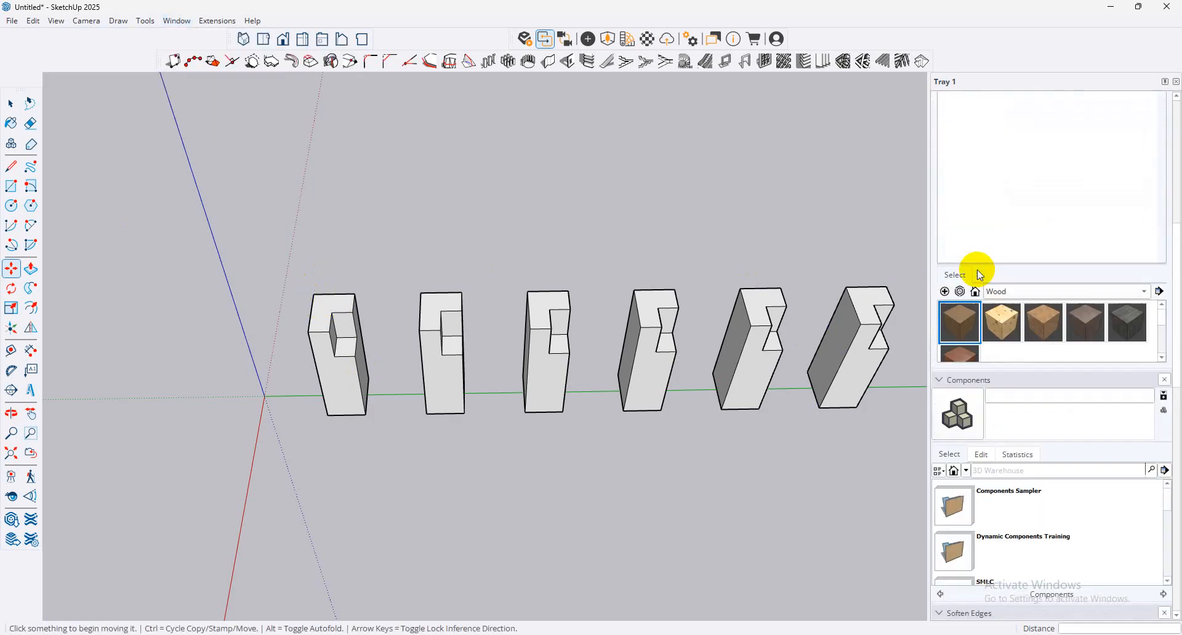
{"action": "scroll", "coordinate": [977, 271], "scroll_direction": "up", "scroll_amount": 6}
{"action": "scroll", "coordinate": [976, 290], "scroll_direction": "down", "scroll_amount": 12}
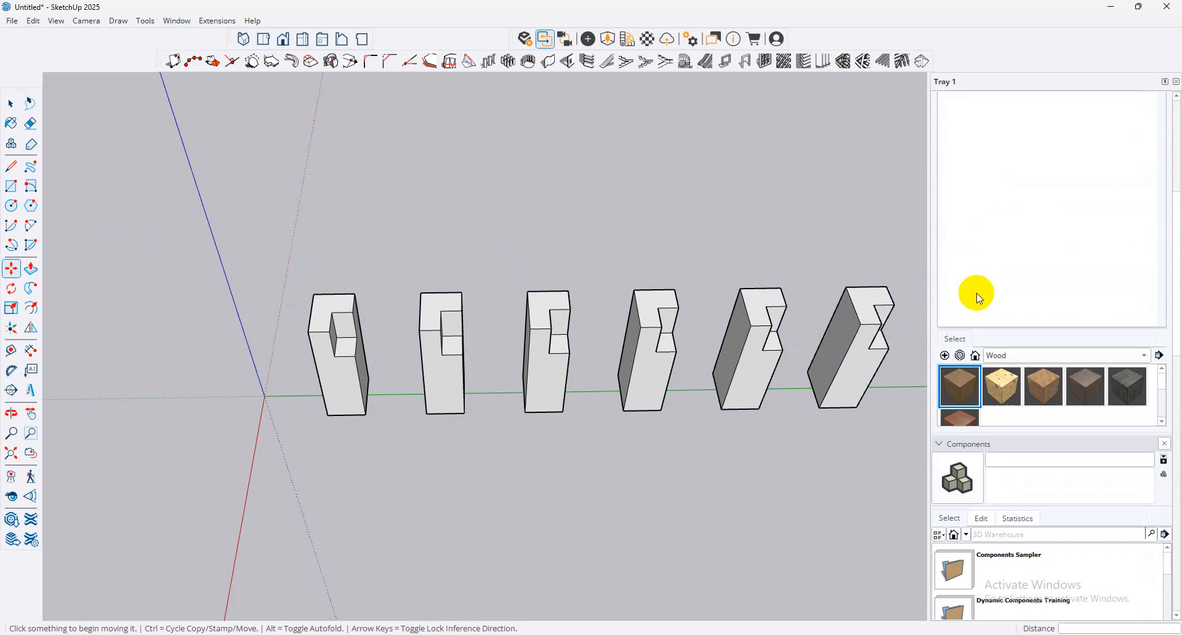
{"action": "scroll", "coordinate": [973, 304], "scroll_direction": "down", "scroll_amount": 3}
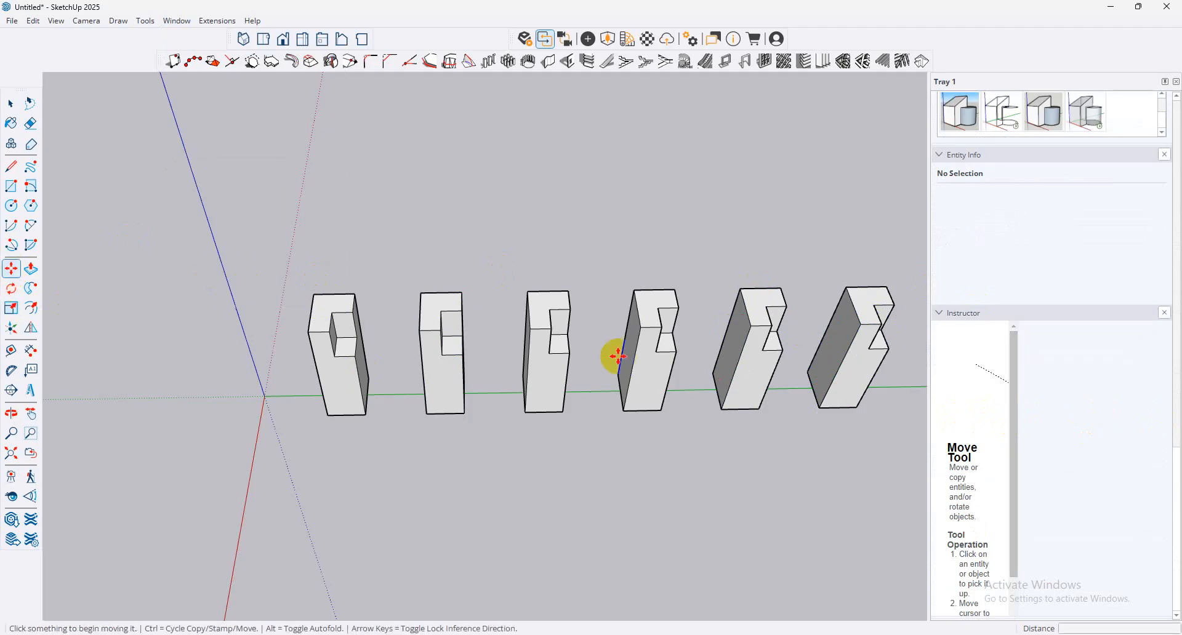
{"action": "scroll", "coordinate": [960, 424], "scroll_direction": "down", "scroll_amount": 4}
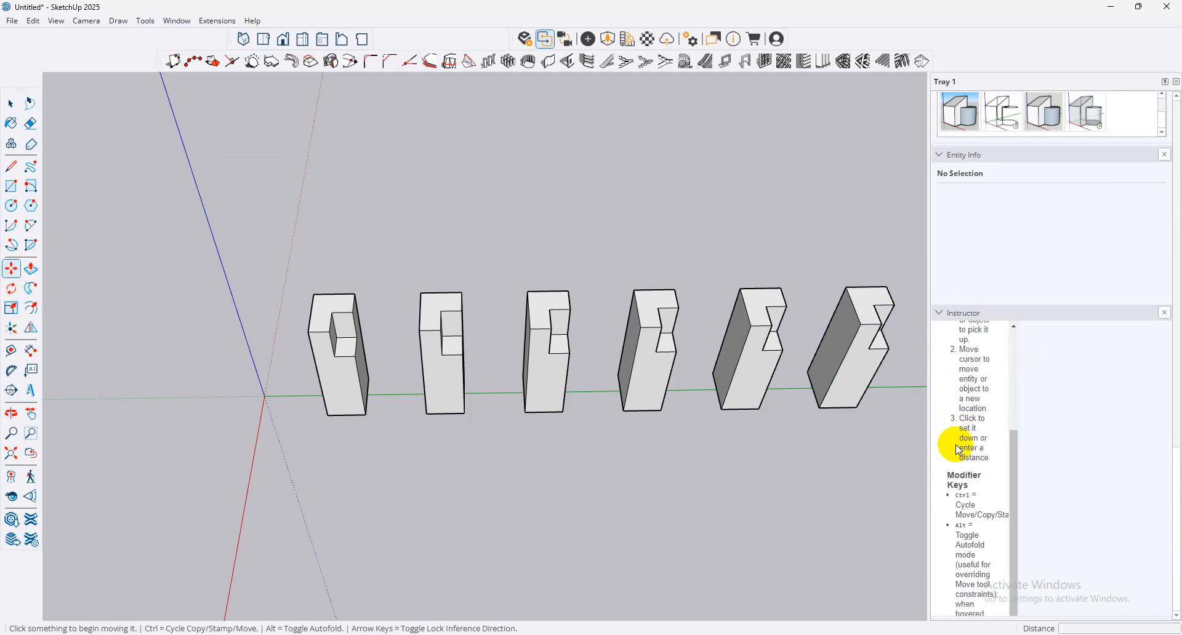
Step: View the Instructor's guidance for the Scale, Move and Select tools, and close the Instructor
{"action": "left_click", "coordinate": [13, 309]}
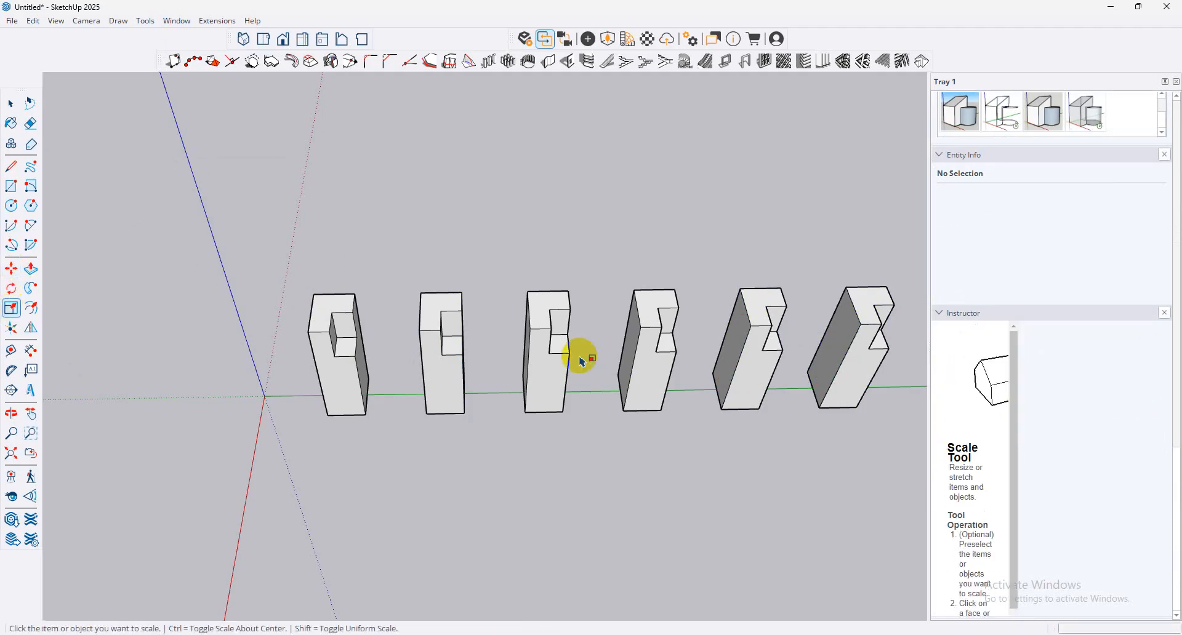
{"action": "left_click", "coordinate": [11, 269]}
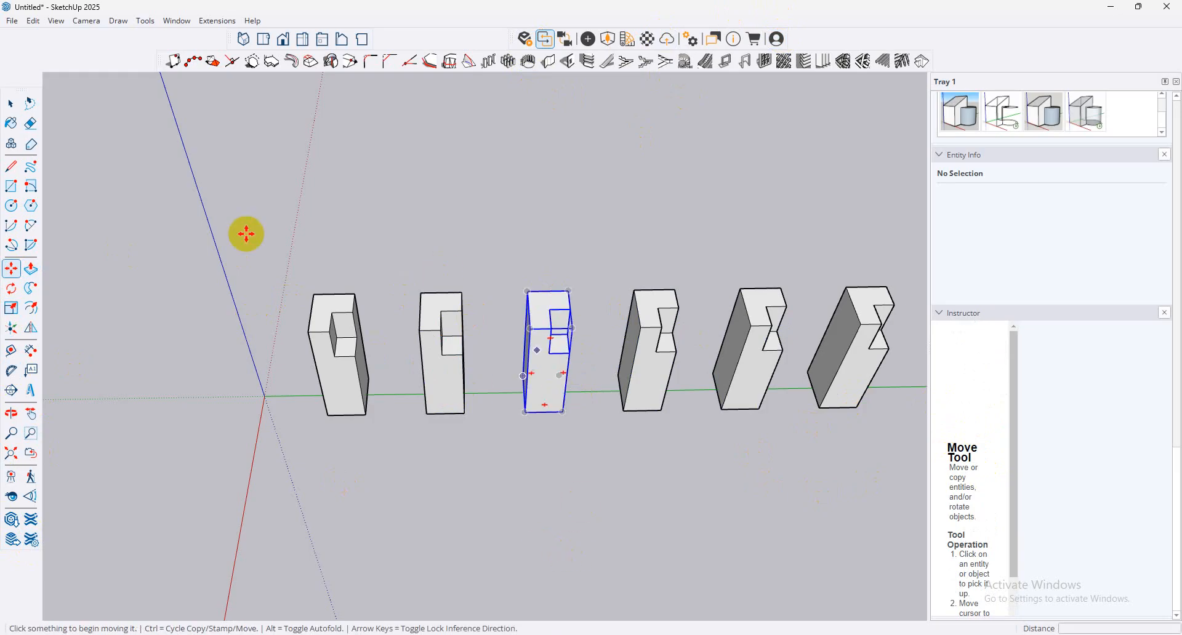
{"action": "left_click", "coordinate": [11, 103]}
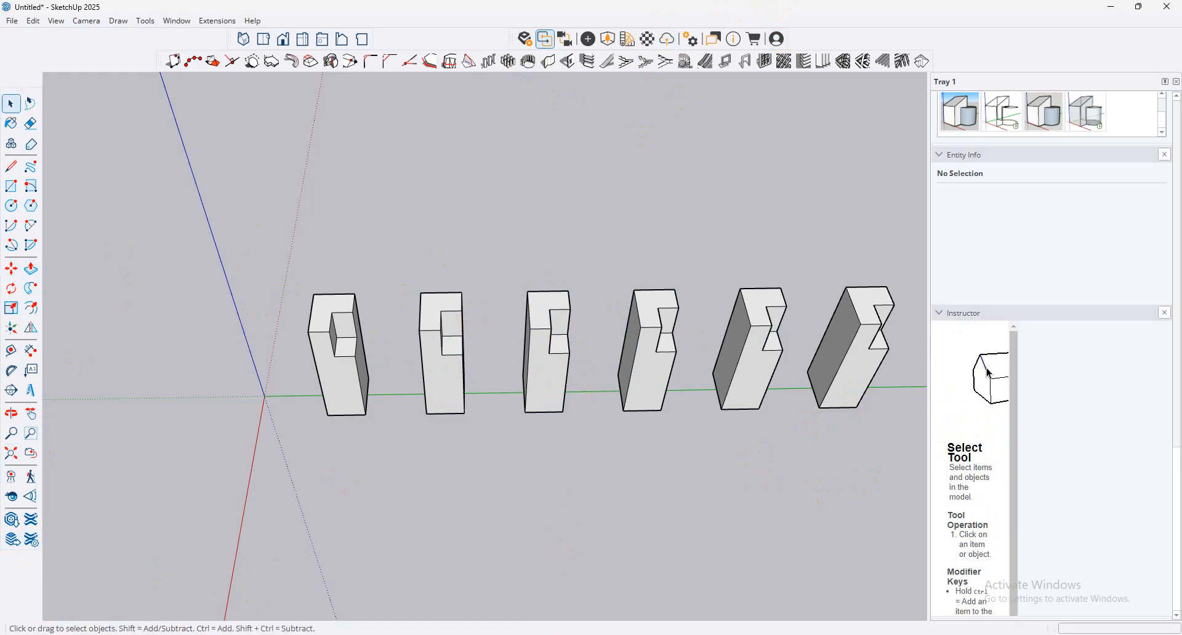
{"action": "left_click", "coordinate": [1163, 314]}
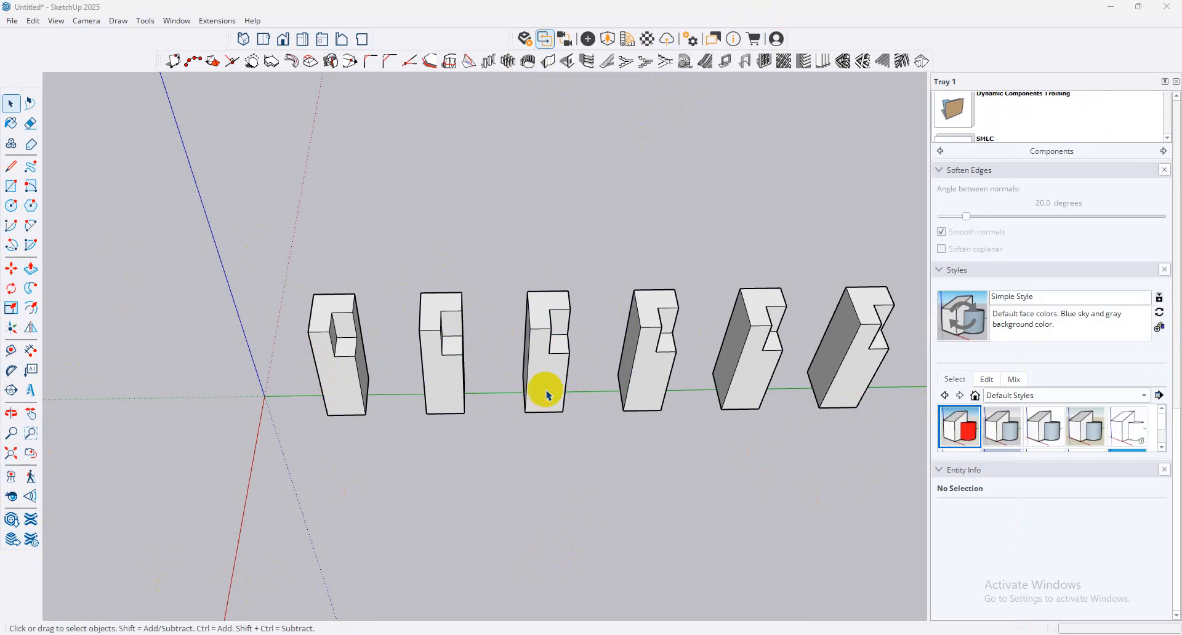
Step: Copy the first box of the row, nearest the origin, about 15' 4" forward along the red axis
{"action": "left_click", "coordinate": [11, 268]}
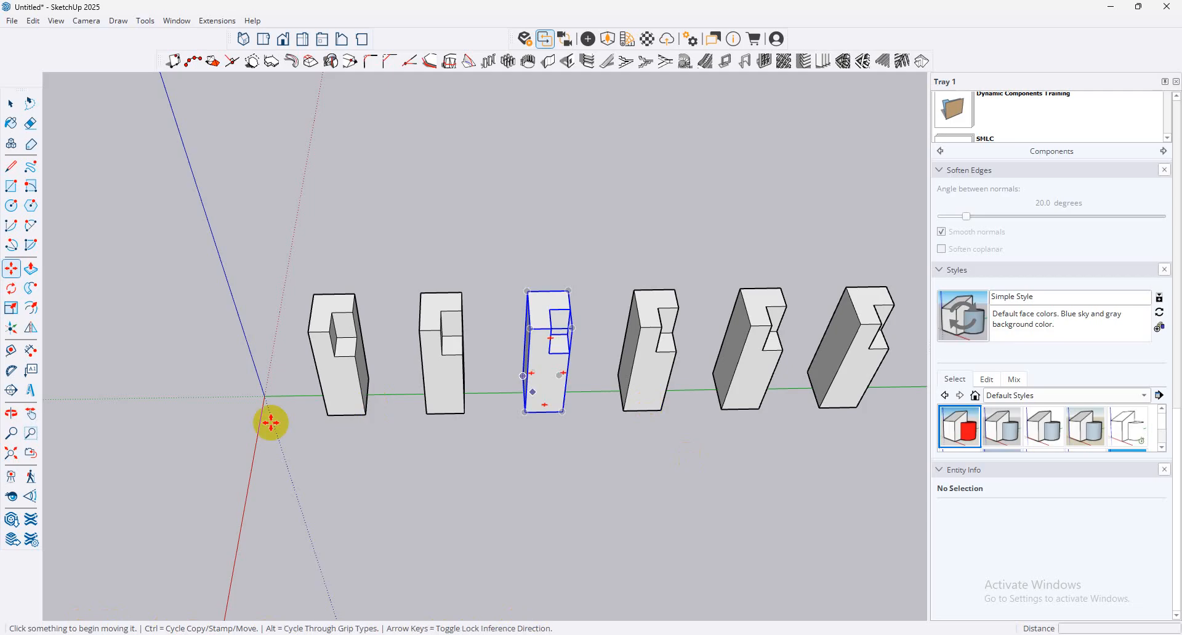
{"action": "scroll", "coordinate": [274, 412], "scroll_direction": "down", "scroll_amount": 1}
{"action": "scroll", "coordinate": [536, 375], "scroll_direction": "up", "scroll_amount": 3}
{"action": "scroll", "coordinate": [217, 345], "scroll_direction": "up", "scroll_amount": 2}
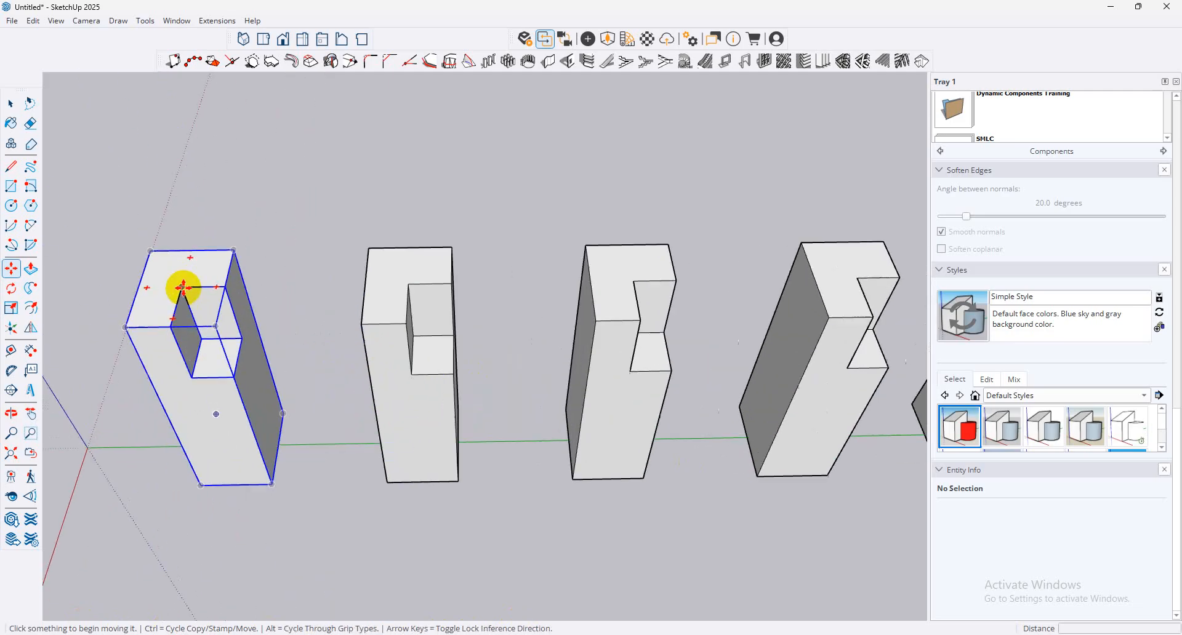
{"action": "scroll", "coordinate": [227, 274], "scroll_direction": "down", "scroll_amount": 5}
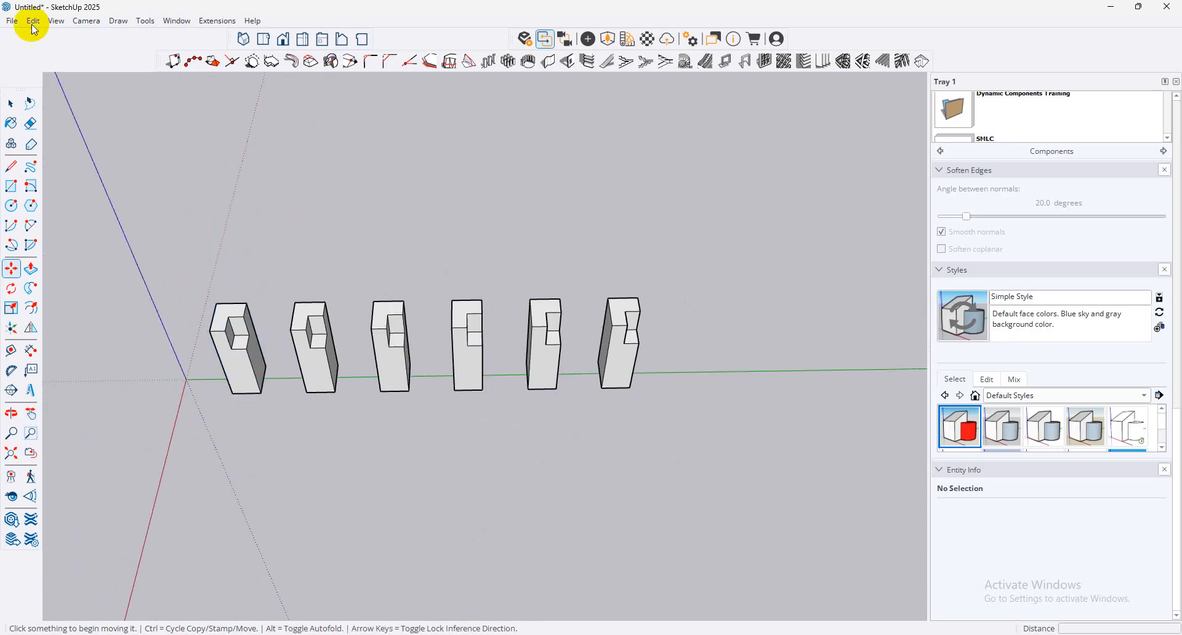
{"action": "left_click", "coordinate": [10, 104]}
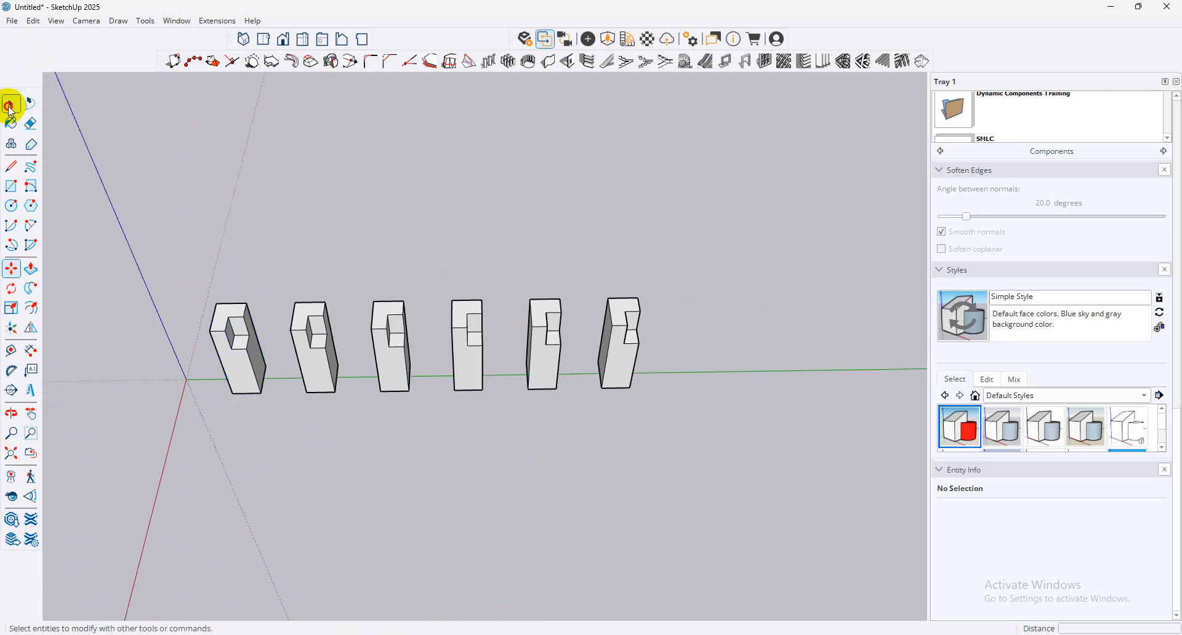
{"action": "left_click", "coordinate": [228, 356]}
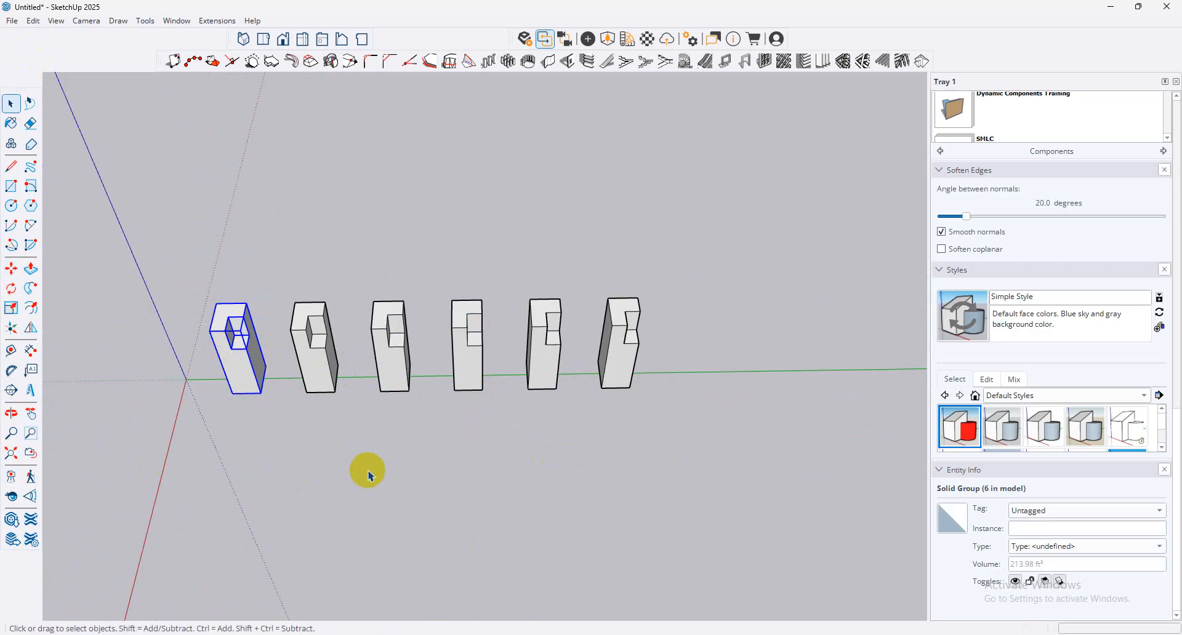
{"action": "left_click", "coordinate": [11, 269]}
{"action": "left_click", "coordinate": [258, 395]}
{"action": "key", "text": "ctrl"}
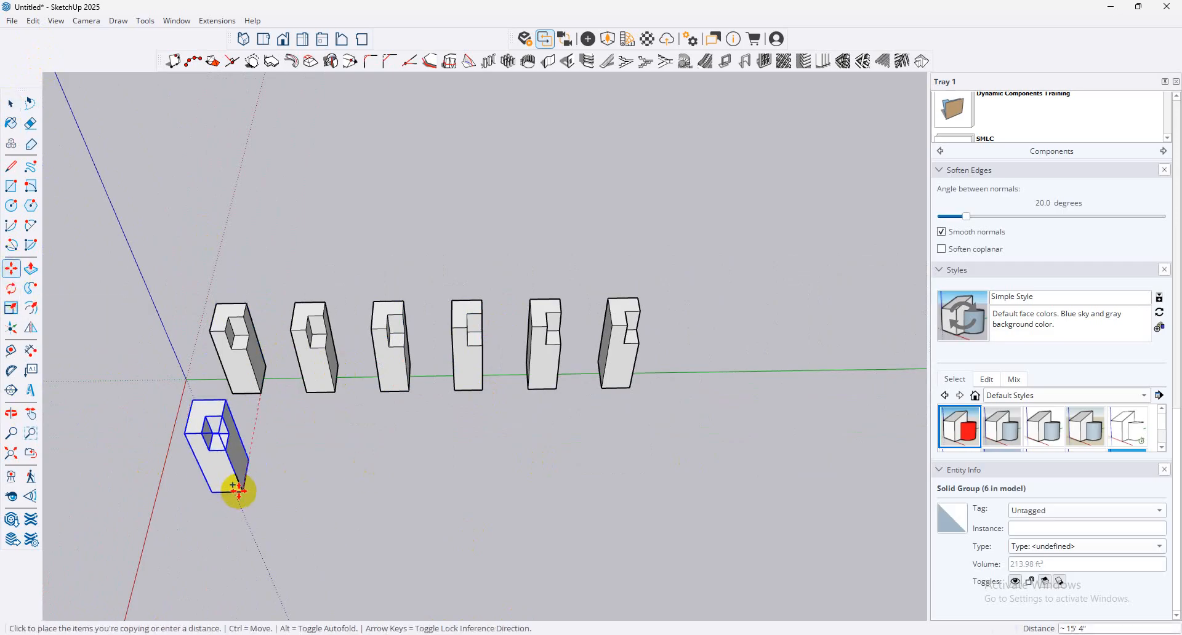
{"action": "left_click", "coordinate": [239, 489]}
Step: Copy the front box along the green axis past the end of the back row and divide the span with /5x
{"action": "left_click", "coordinate": [239, 489]}
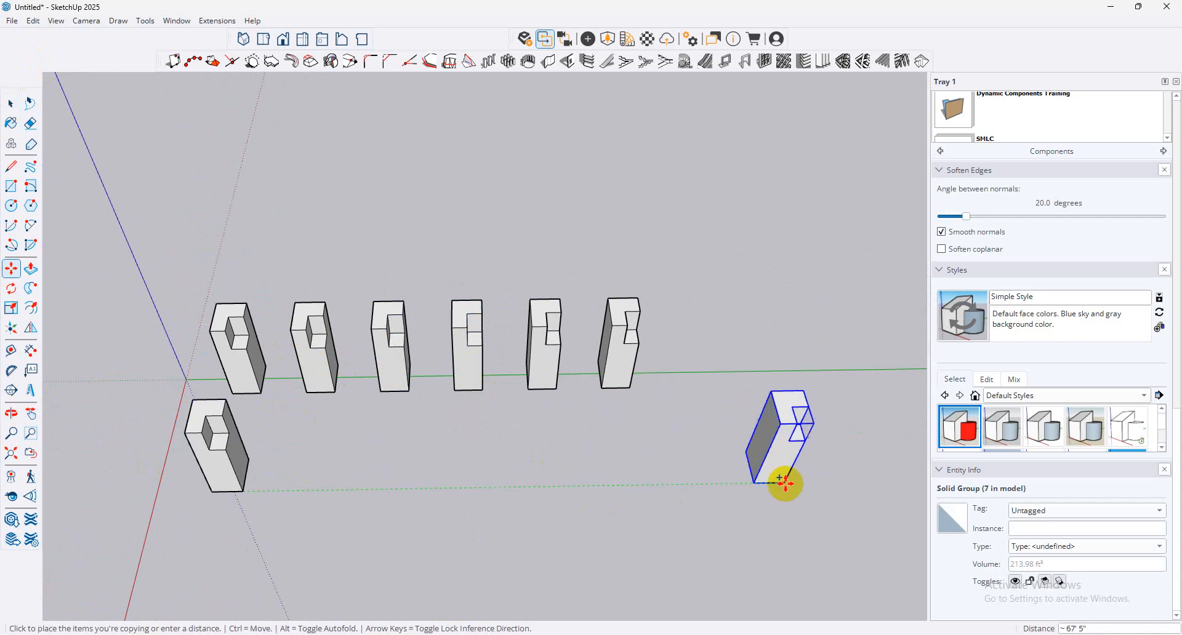
{"action": "left_click", "coordinate": [861, 480]}
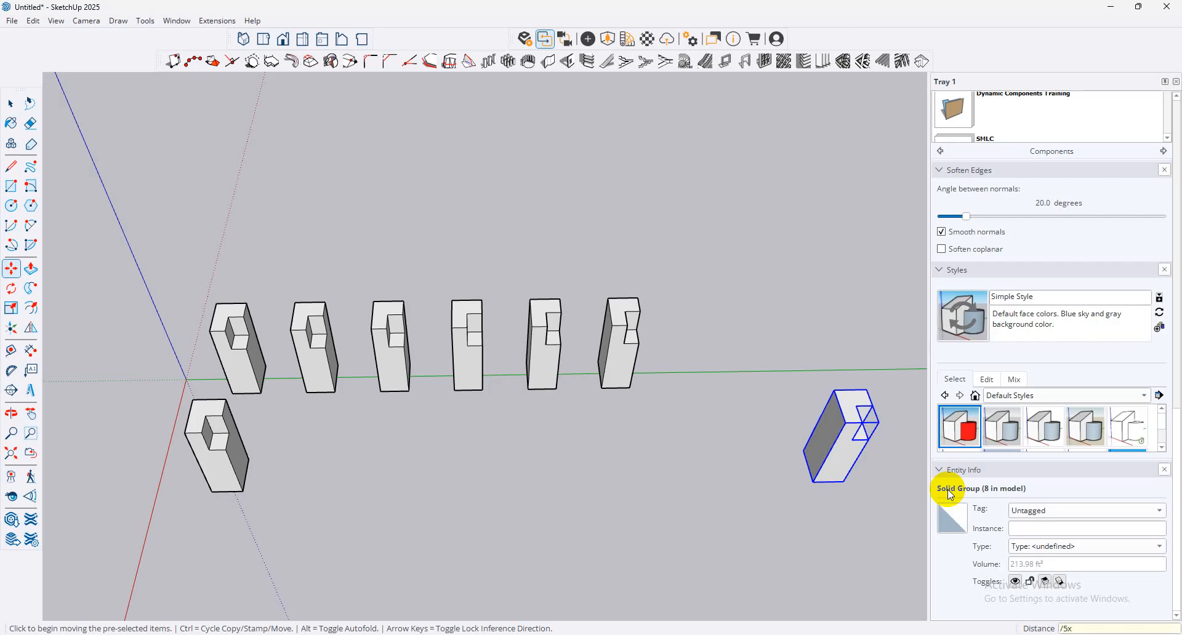
{"action": "key", "text": "Return"}
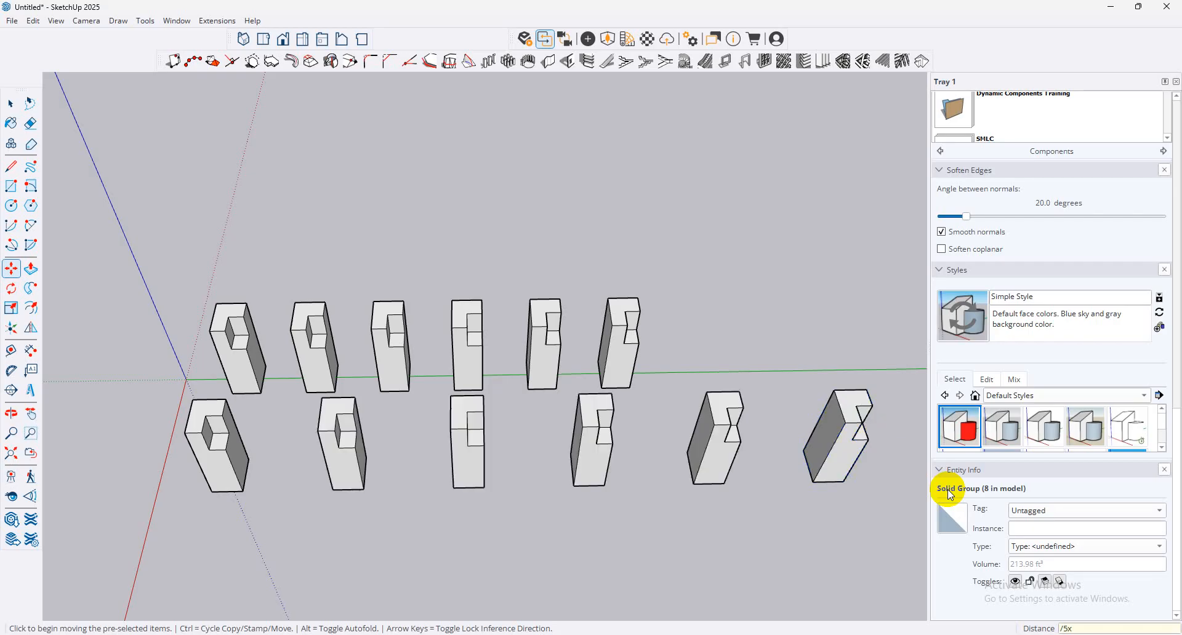
{"action": "key", "text": "Escape"}
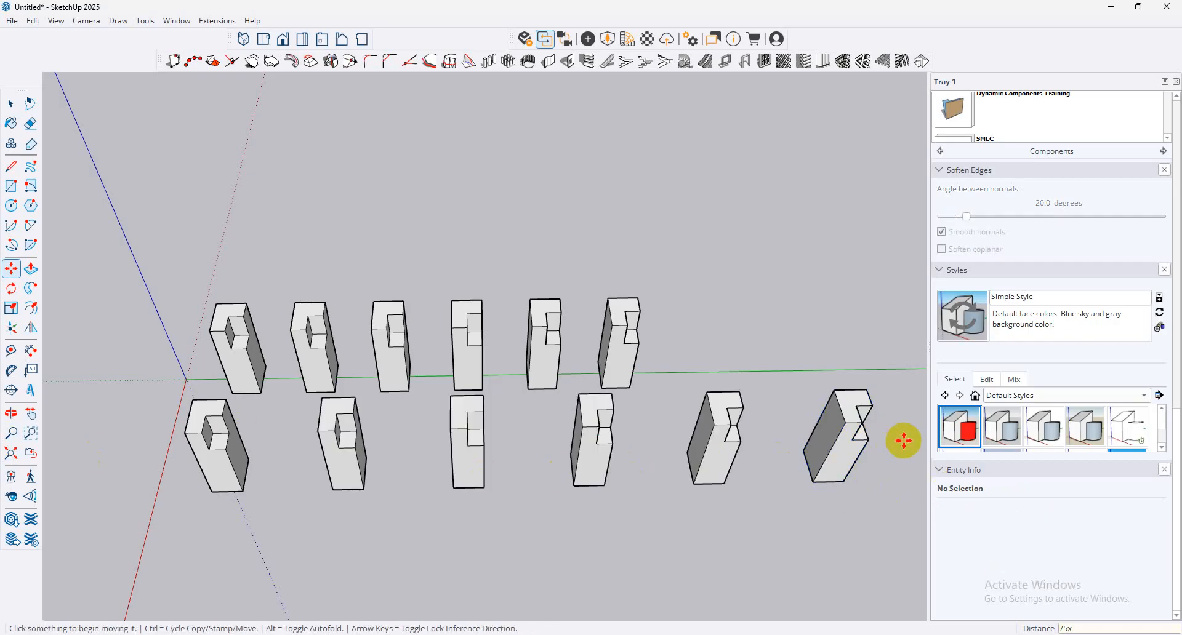
Step: Delete the entire front row of boxes
{"action": "left_click", "coordinate": [11, 103]}
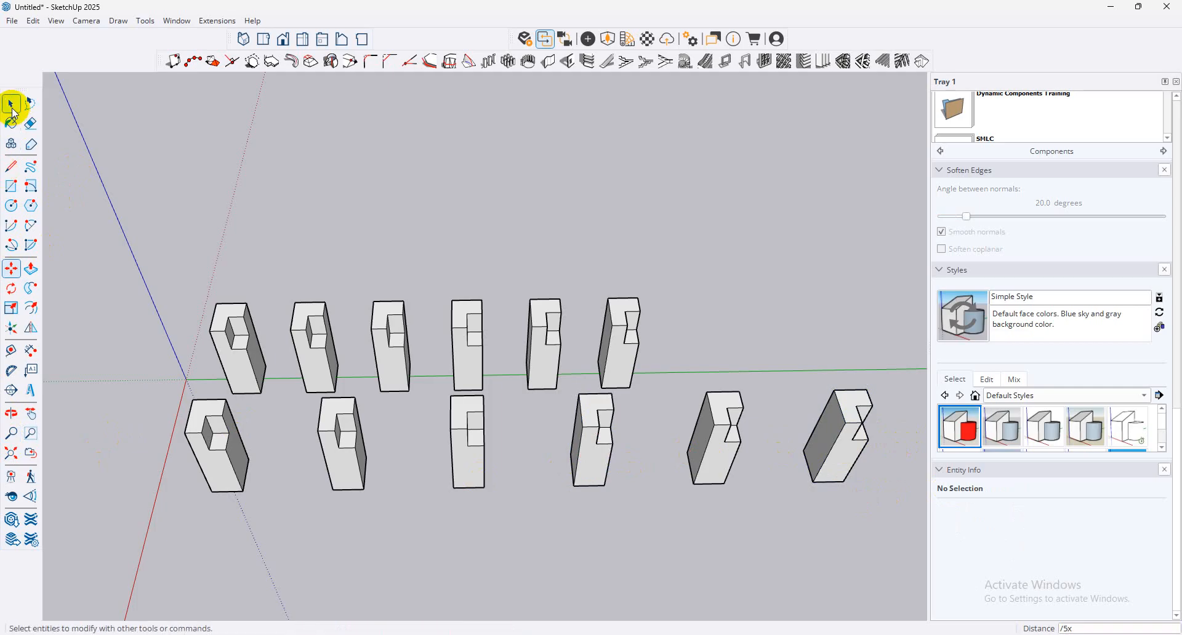
{"action": "middle_click_drag", "start_coordinate": [733, 456], "coordinate": [389, 268]}
{"action": "left_click_drag", "start_coordinate": [390, 257], "coordinate": [217, 528]}
{"action": "key", "text": "Delete"}
Step: Delete the five copies beyond the first box in the remaining row, and undo the deletion
{"action": "middle_click_drag", "start_coordinate": [483, 295], "coordinate": [1152, 390]}
{"action": "left_click_drag", "start_coordinate": [725, 247], "coordinate": [430, 400]}
{"action": "left_click_drag", "start_coordinate": [413, 404], "coordinate": [415, 406]}
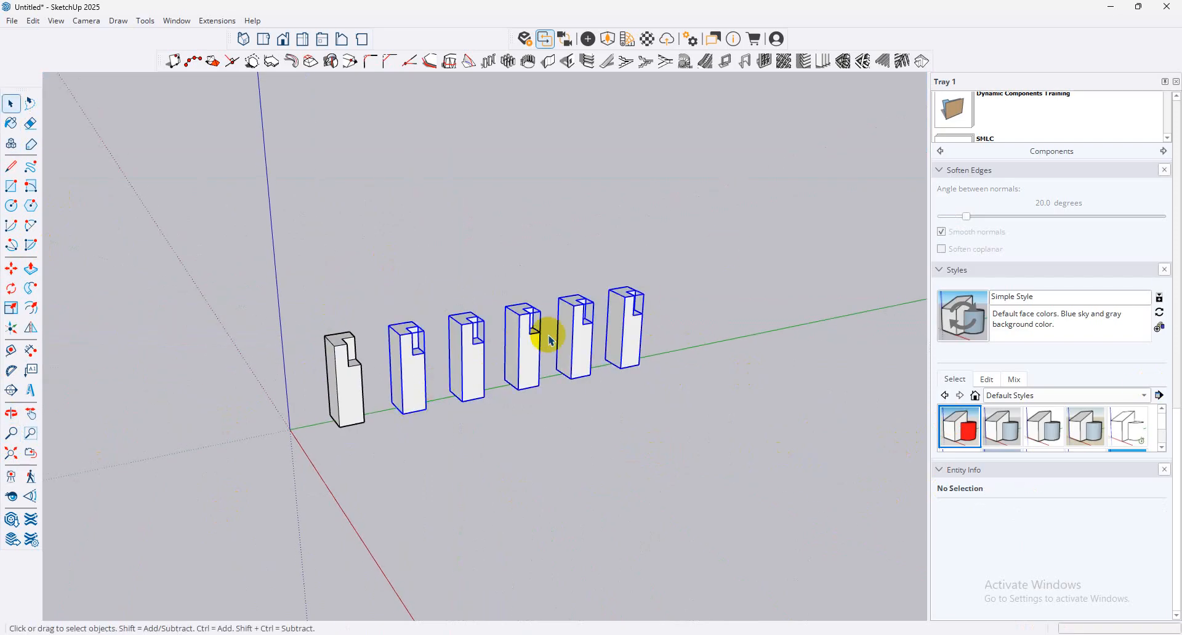
{"action": "key", "text": "Delete"}
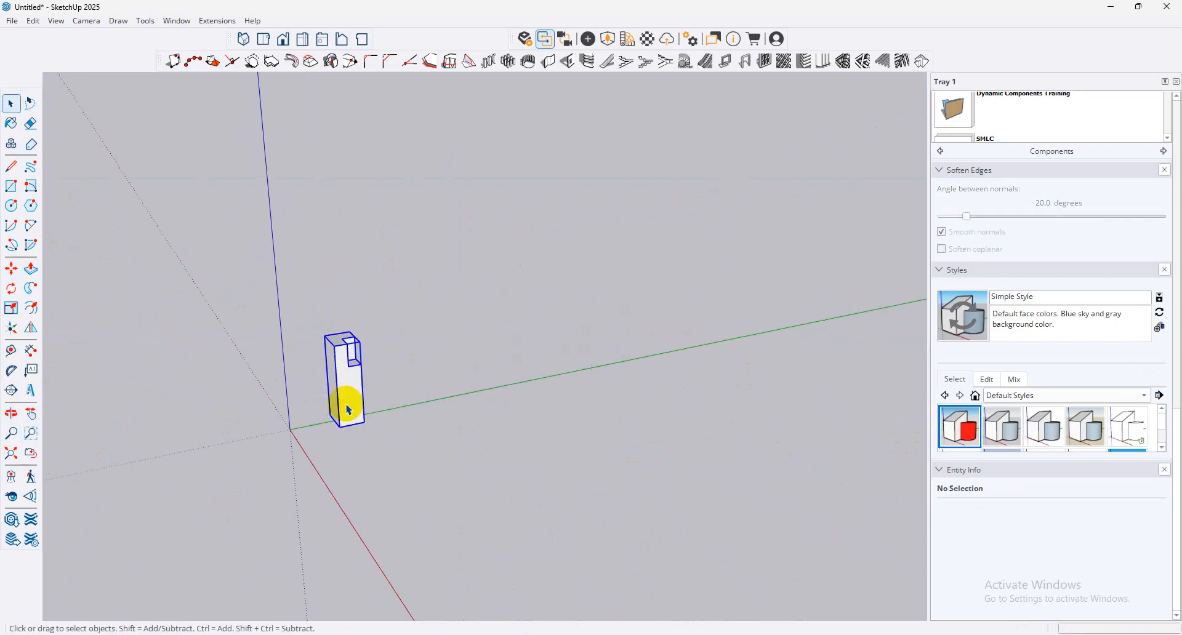
{"action": "key", "text": "ctrl+z"}
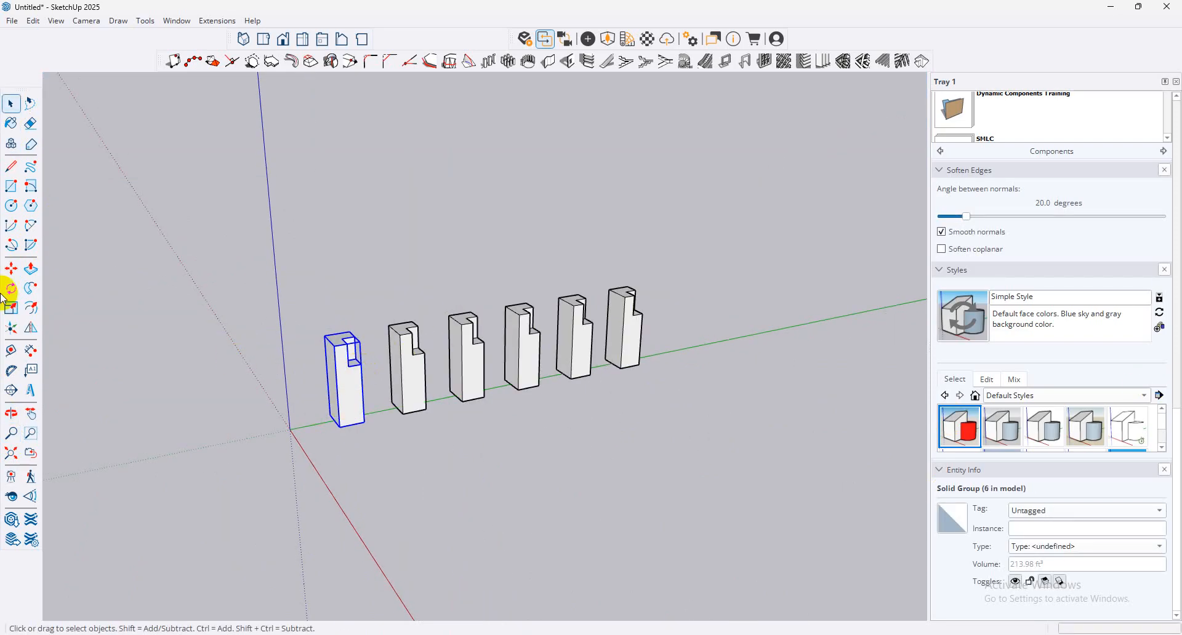
Step: Copy the first box of the row, nearest the origin, about 18' 1" forward along the red axis
{"action": "left_click", "coordinate": [11, 268]}
{"action": "left_click", "coordinate": [345, 425]}
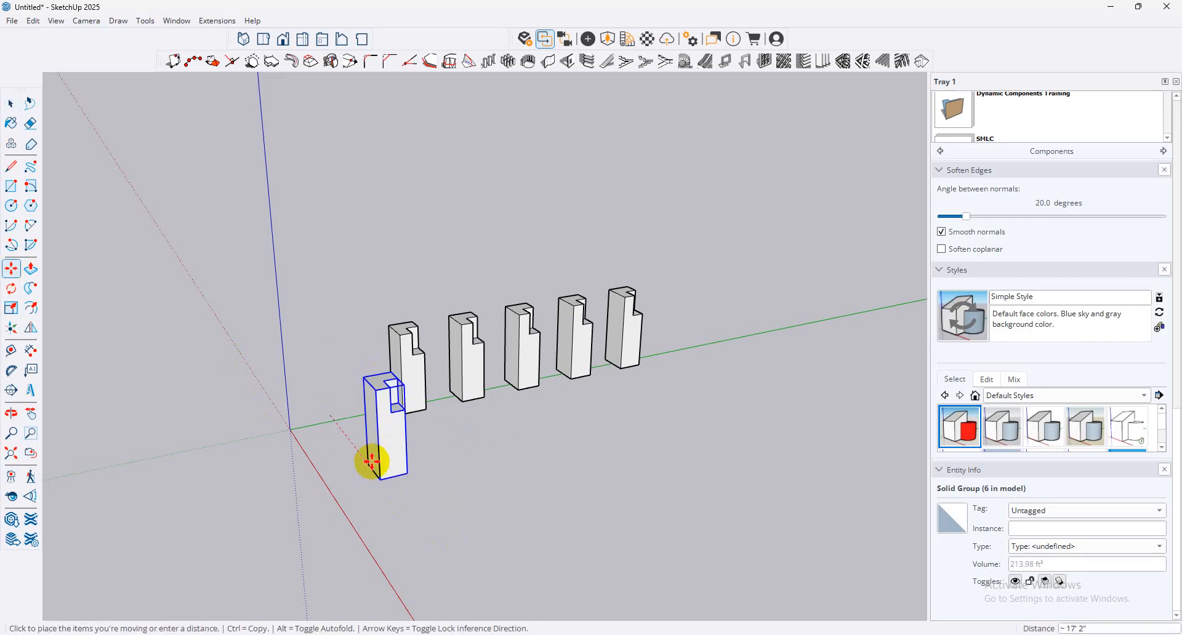
{"action": "key", "text": "ctrl"}
{"action": "left_click", "coordinate": [374, 462]}
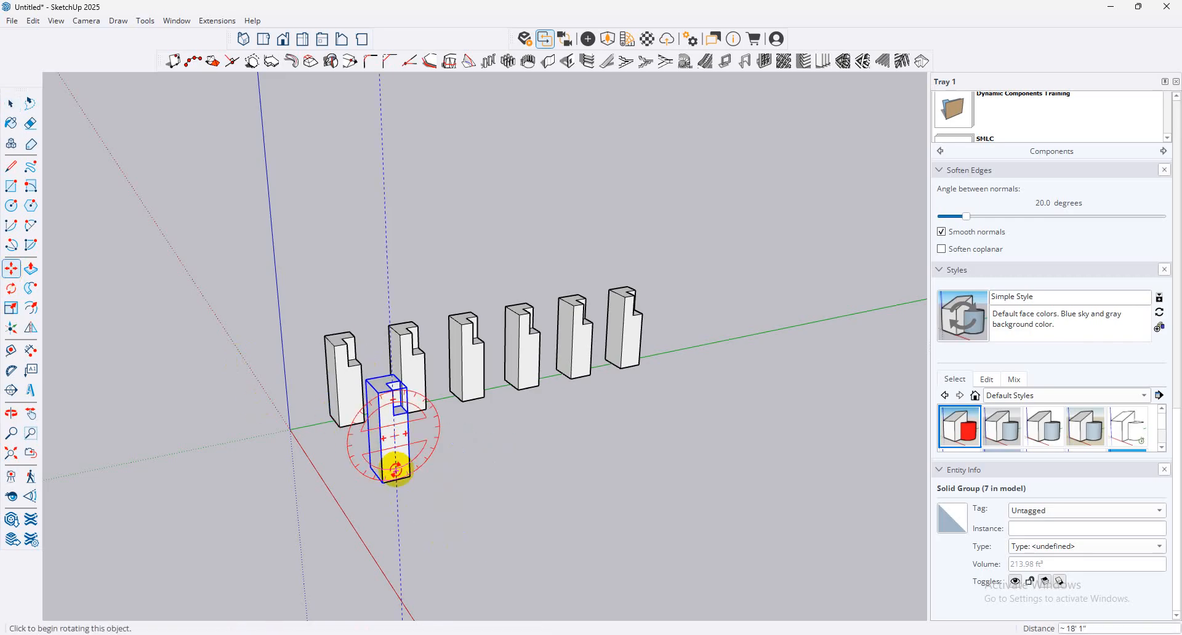
Step: Explode the copied box in front of the row into loose geometry
{"action": "right_click", "coordinate": [396, 469]}
{"action": "left_click", "coordinate": [477, 304]}
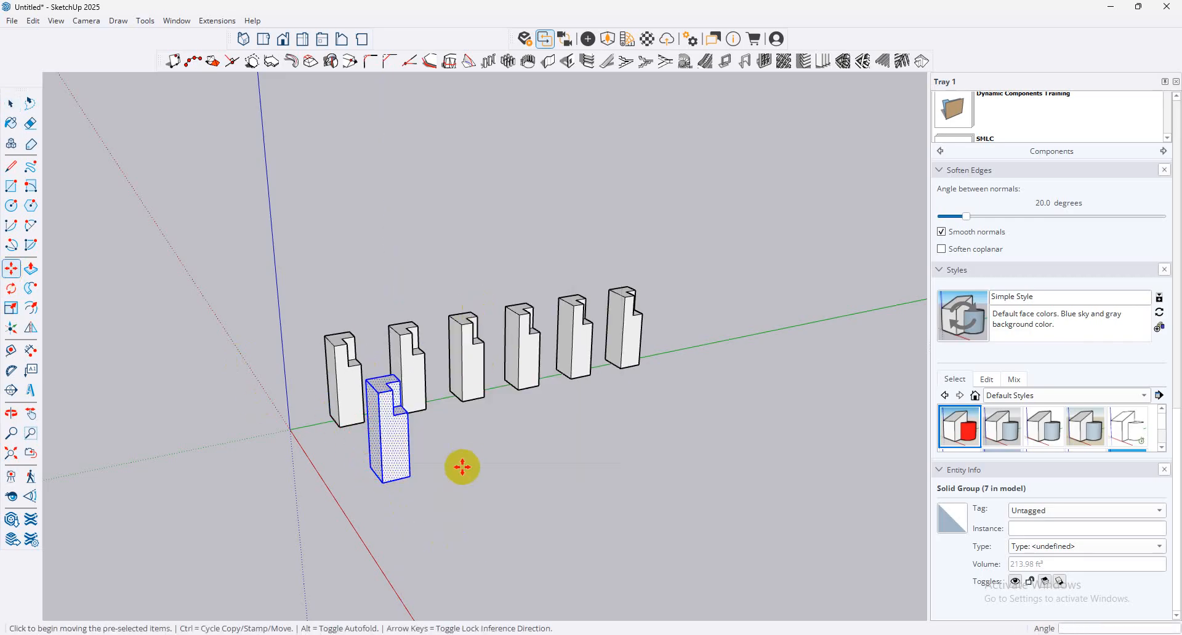
{"action": "right_click", "coordinate": [427, 438]}
{"action": "middle_click_drag", "start_coordinate": [506, 394], "coordinate": [338, 395]}
Step: Select all the exploded box's geometry and make it a component named kaker matha
{"action": "left_click", "coordinate": [8, 101]}
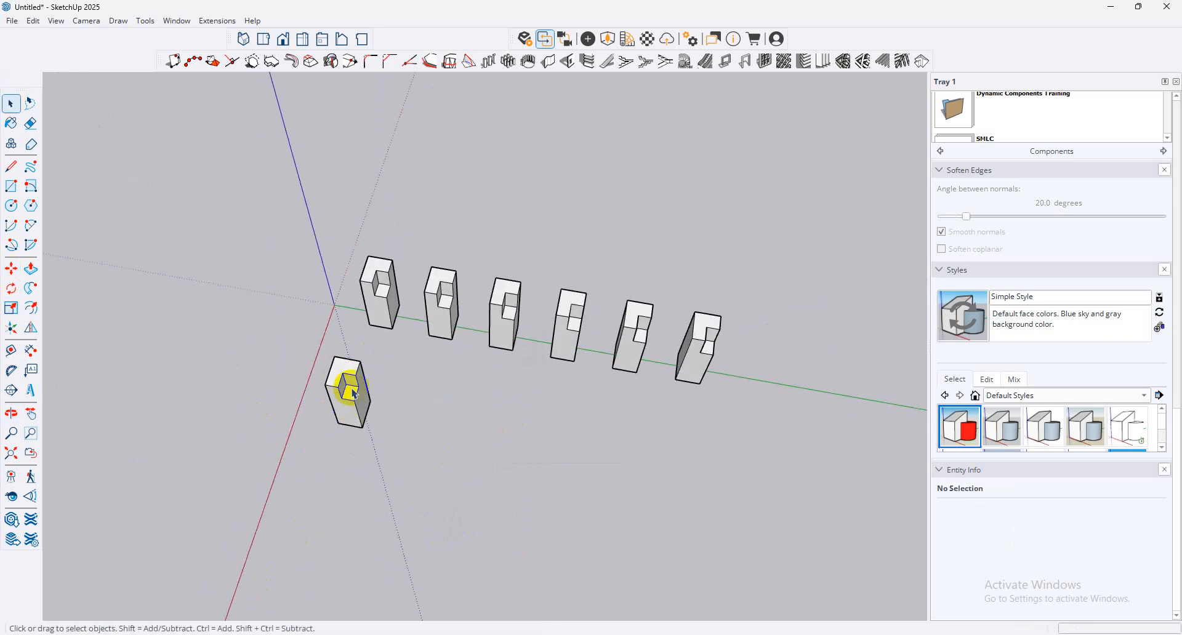
{"action": "left_click_drag", "start_coordinate": [239, 615], "coordinate": [239, 616]}
{"action": "right_click", "coordinate": [346, 422]}
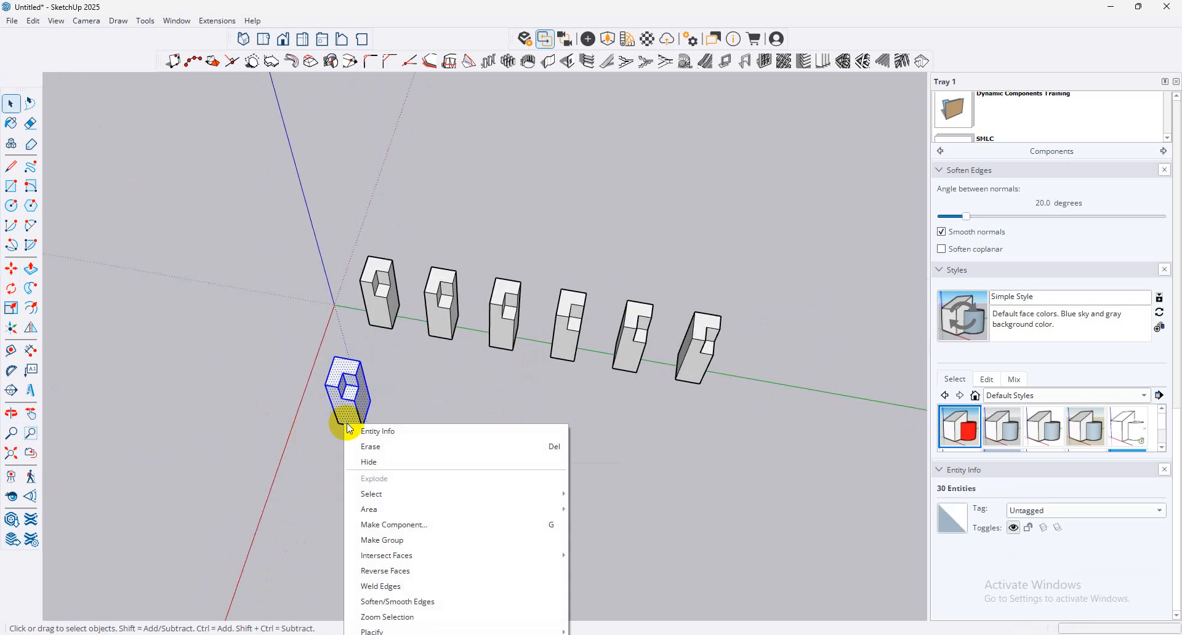
{"action": "mouse_move", "coordinate": [448, 554]}
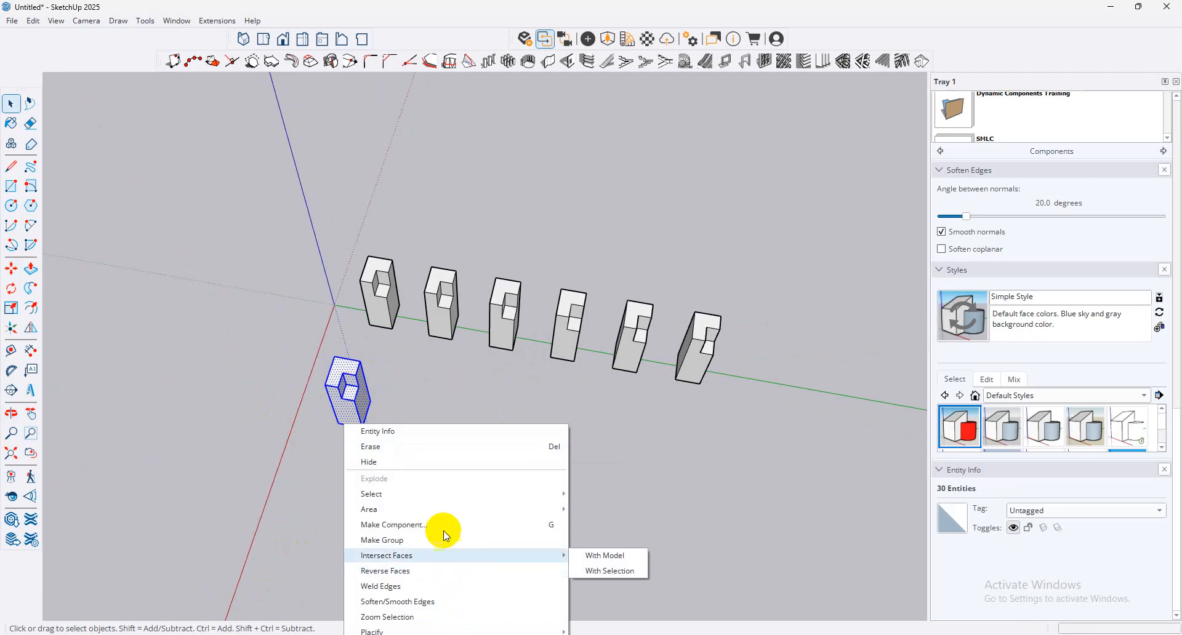
{"action": "left_click", "coordinate": [444, 528]}
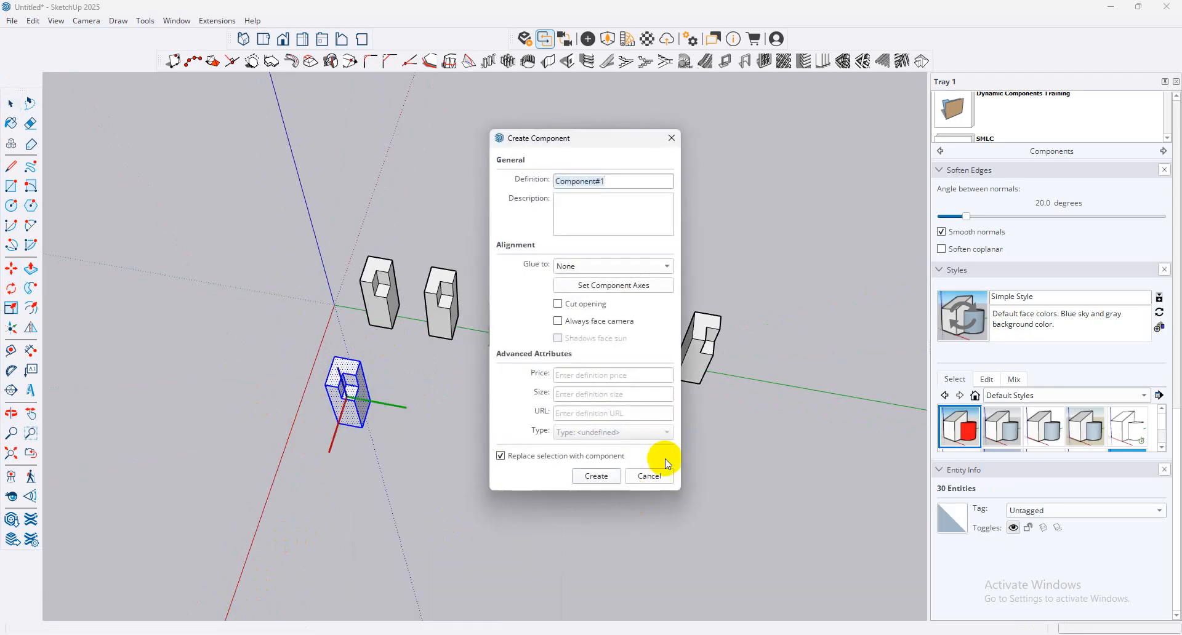
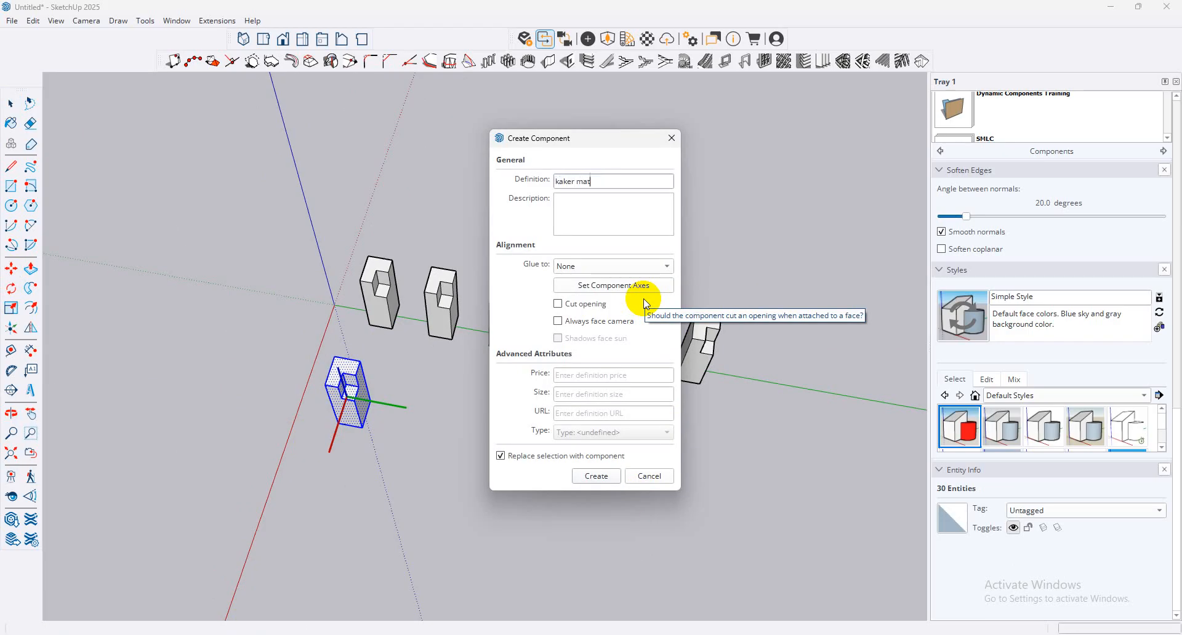
{"action": "left_click", "coordinate": [596, 476]}
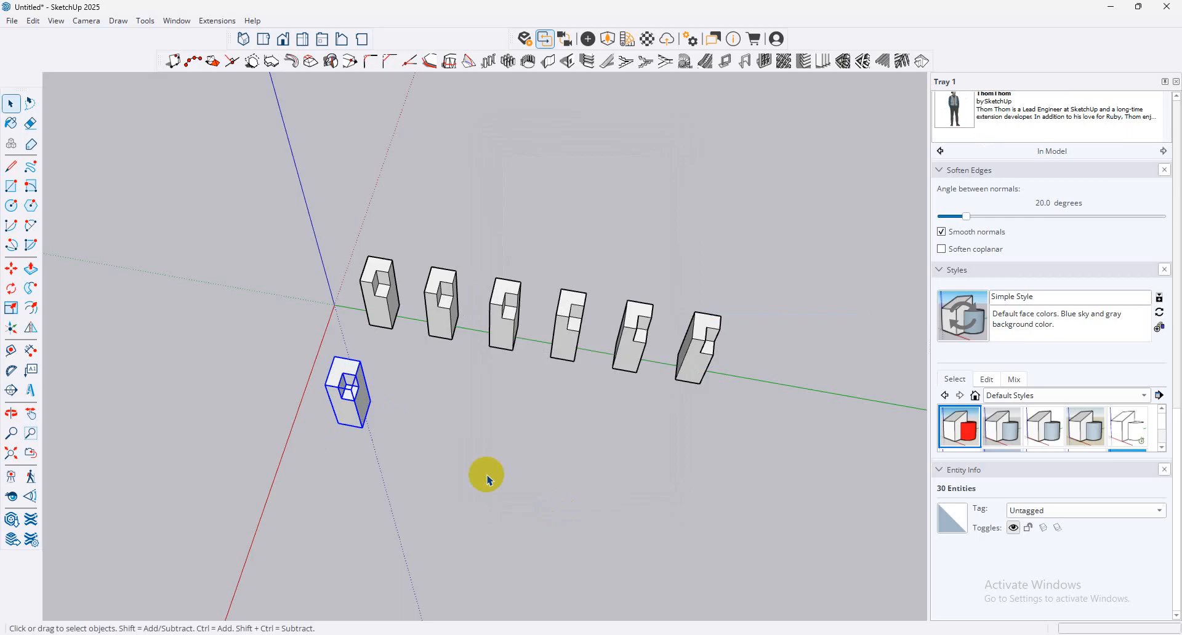
Step: Copy the kaker matha component along the green axis past the end of the back row and divide the span with /6x
{"action": "middle_click_drag", "start_coordinate": [363, 438], "coordinate": [372, 385]}
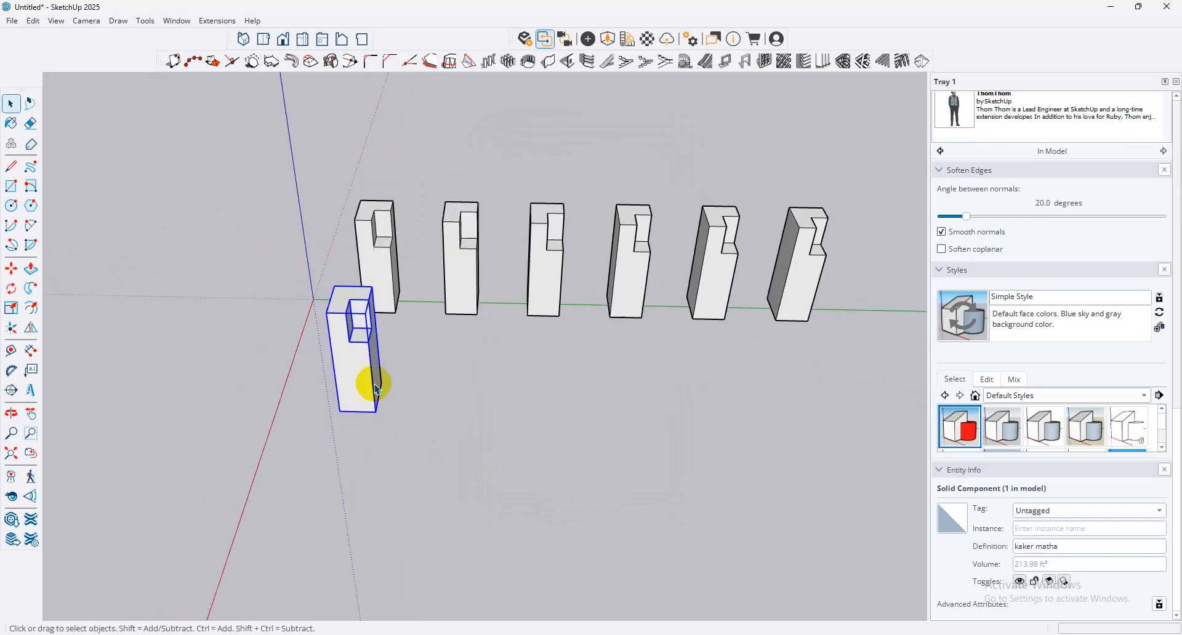
{"action": "left_click", "coordinate": [11, 268]}
{"action": "key", "text": "ctrl"}
{"action": "left_click", "coordinate": [338, 412]}
{"action": "scroll", "coordinate": [623, 448], "scroll_direction": "down", "scroll_amount": 3}
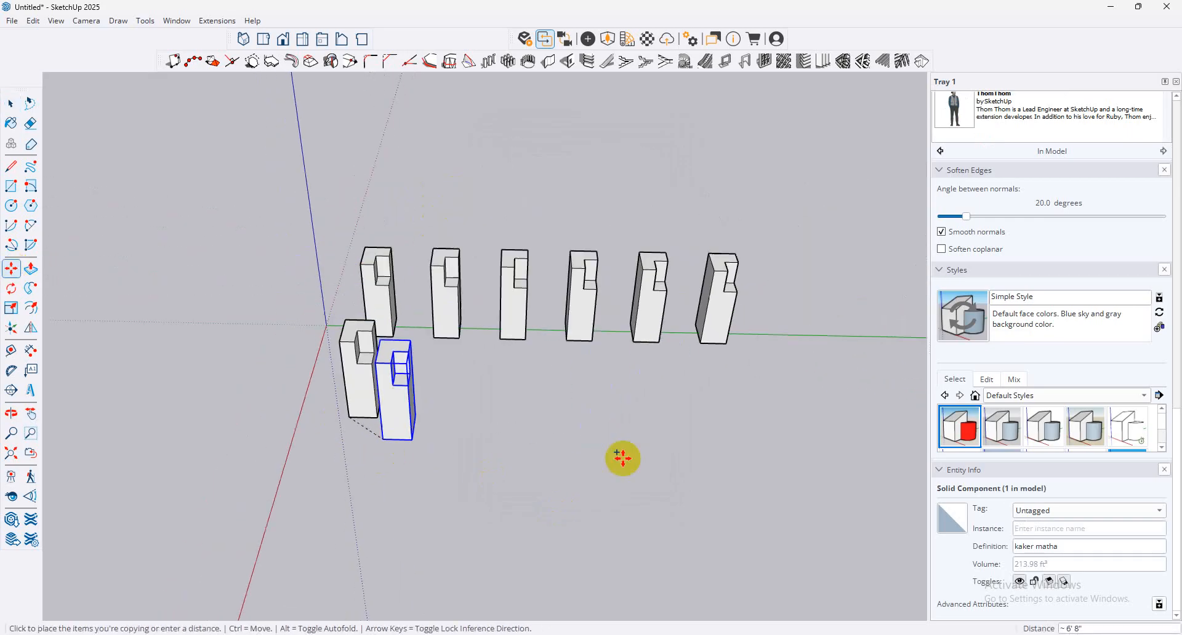
{"action": "left_click", "coordinate": [675, 425]}
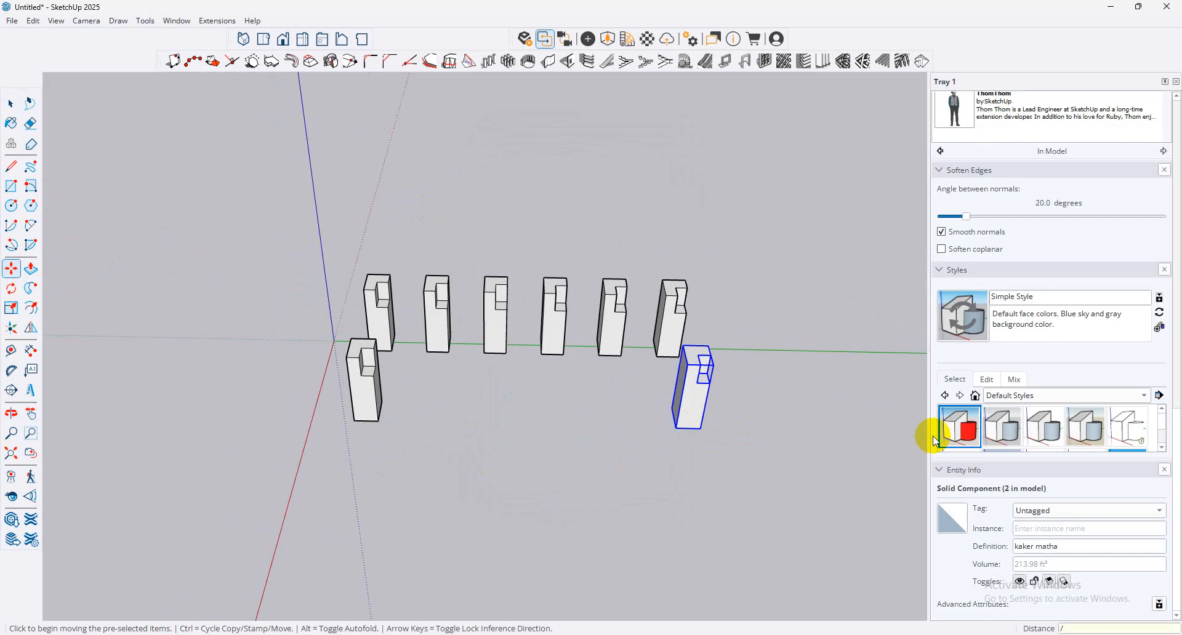
{"action": "key", "text": "Return"}
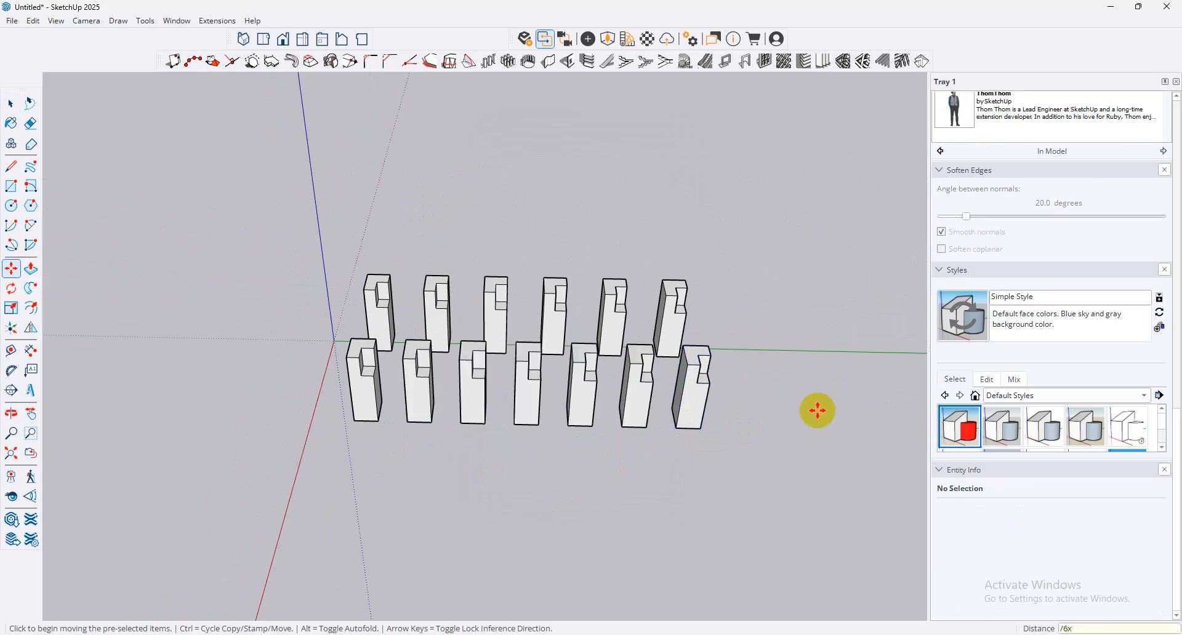
{"action": "middle_click_drag", "start_coordinate": [615, 338], "coordinate": [541, 461]}
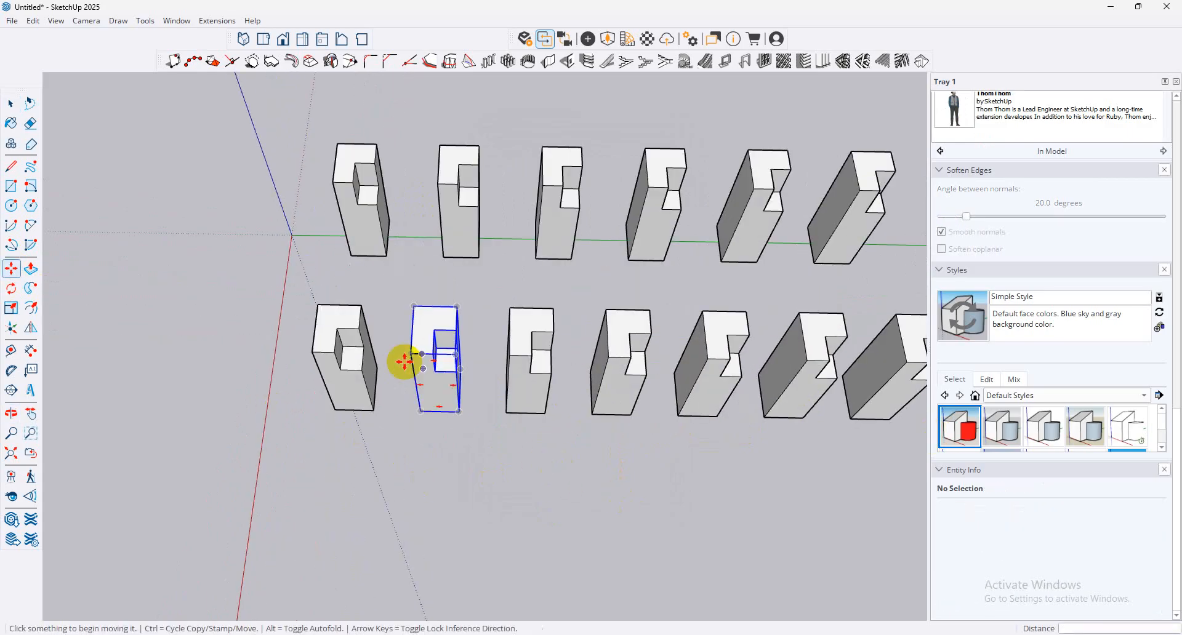
Step: Open the back row's first group for editing and Push/Pull its top face up about 9' 8"
{"action": "mouse_move", "coordinate": [337, 189]}
{"action": "middle_mouse_down"}
{"action": "mouse_move", "coordinate": [489, 150]}
{"action": "mouse_move", "coordinate": [577, 262]}
{"action": "middle_mouse_up"}
{"action": "middle_click_drag", "start_coordinate": [478, 385], "coordinate": [338, 262]}
{"action": "left_click", "coordinate": [11, 104]}
{"action": "left_click", "coordinate": [367, 215]}
{"action": "left_click", "coordinate": [302, 210]}
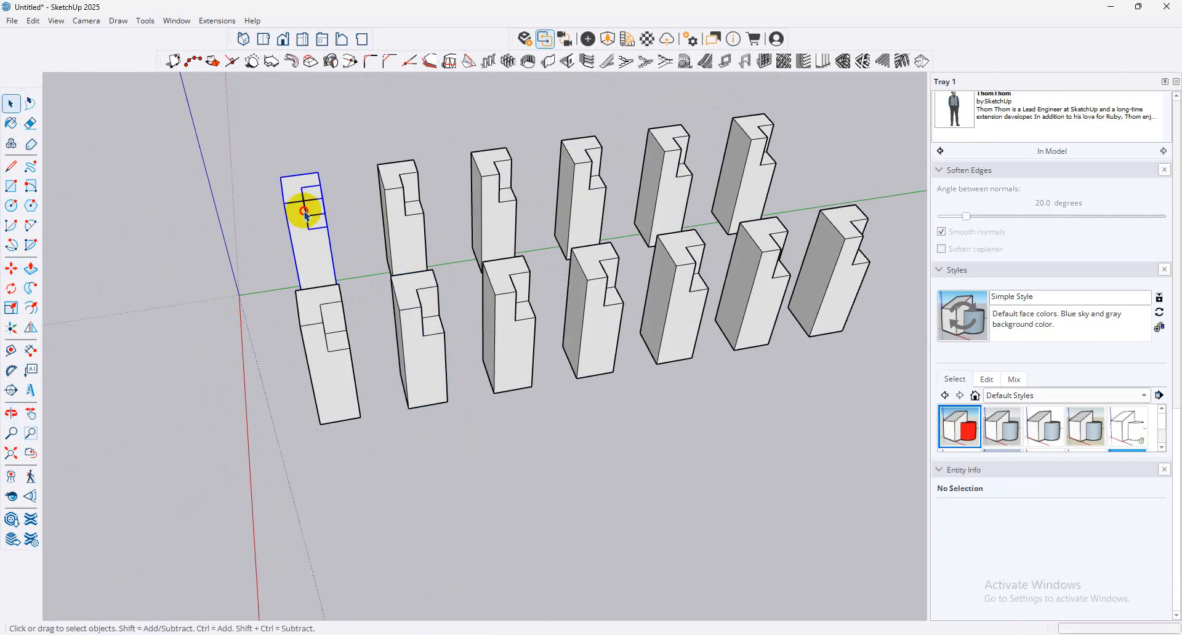
{"action": "double_click", "coordinate": [306, 211]}
{"action": "left_click", "coordinate": [300, 195]}
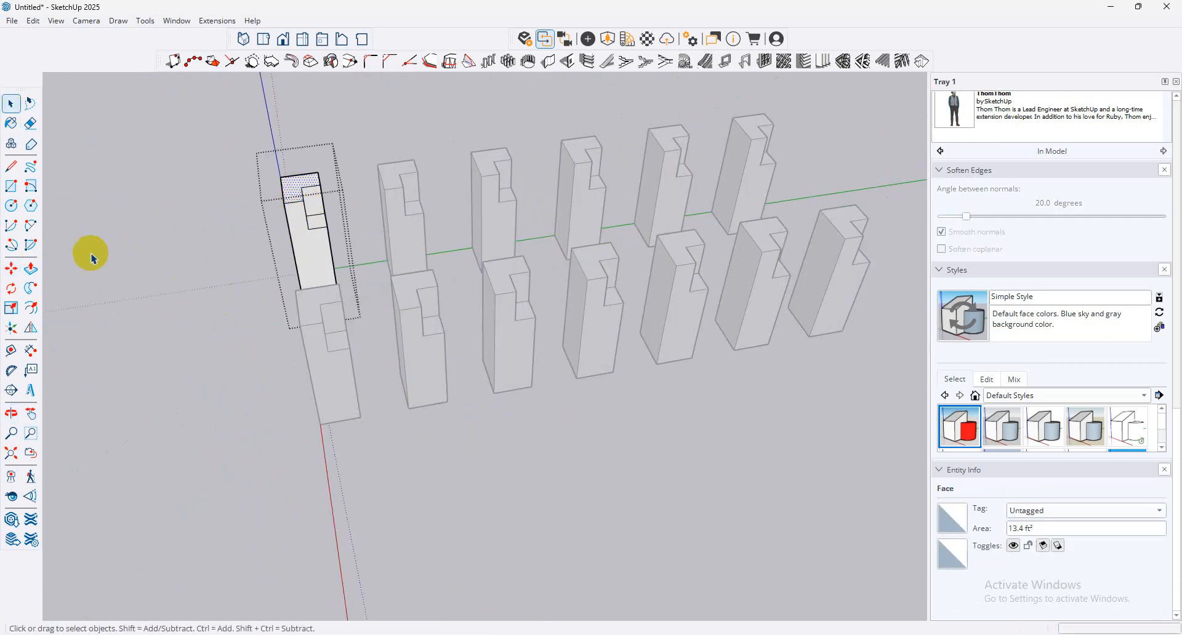
{"action": "left_click", "coordinate": [30, 268]}
{"action": "left_click", "coordinate": [282, 181]}
{"action": "left_click", "coordinate": [271, 98]}
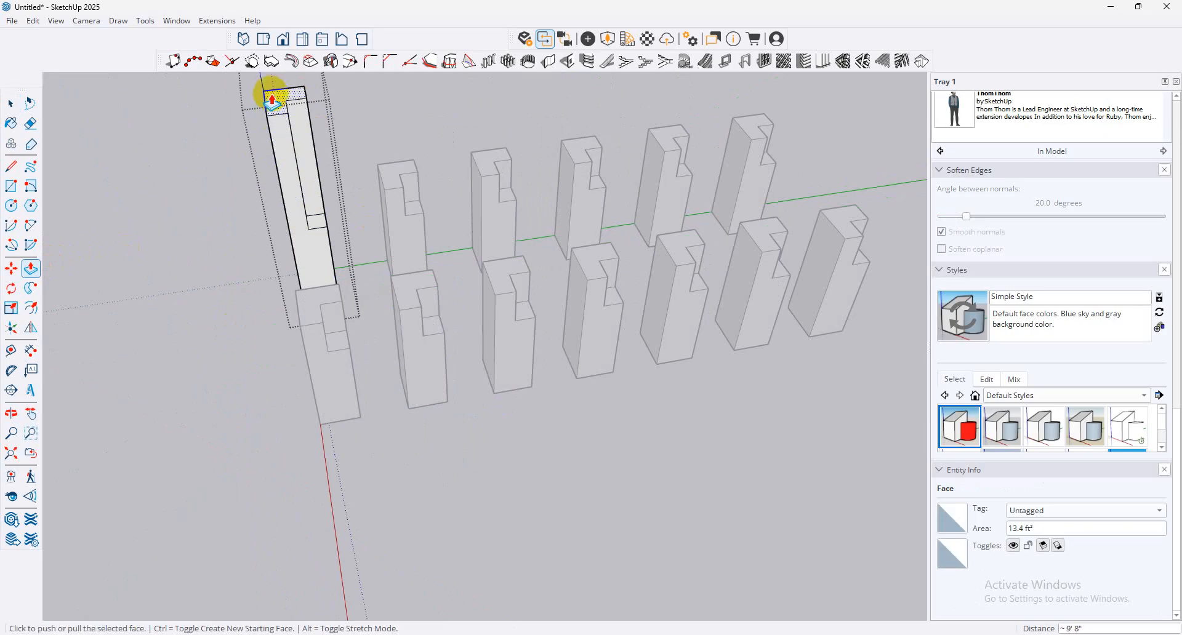
{"action": "scroll", "coordinate": [508, 243], "scroll_direction": "down", "scroll_amount": 3}
{"action": "left_click", "coordinate": [13, 103]}
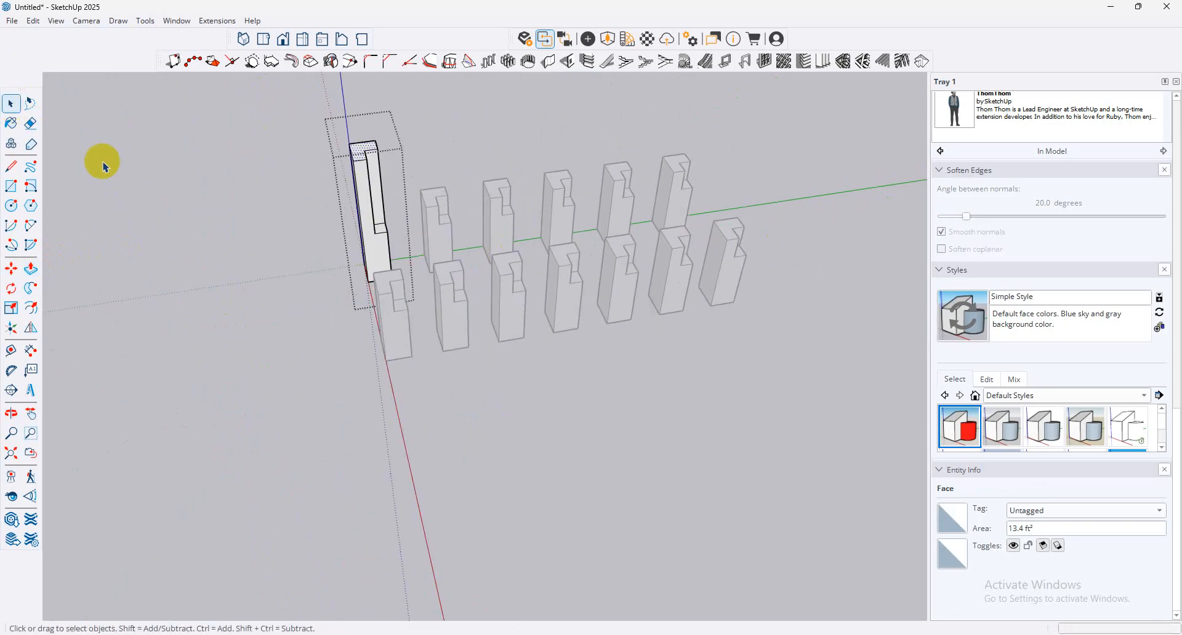
Step: Paint the raised group's front and notch faces with Wood_Floor_01_1K and exit the group
{"action": "left_click", "coordinate": [12, 124]}
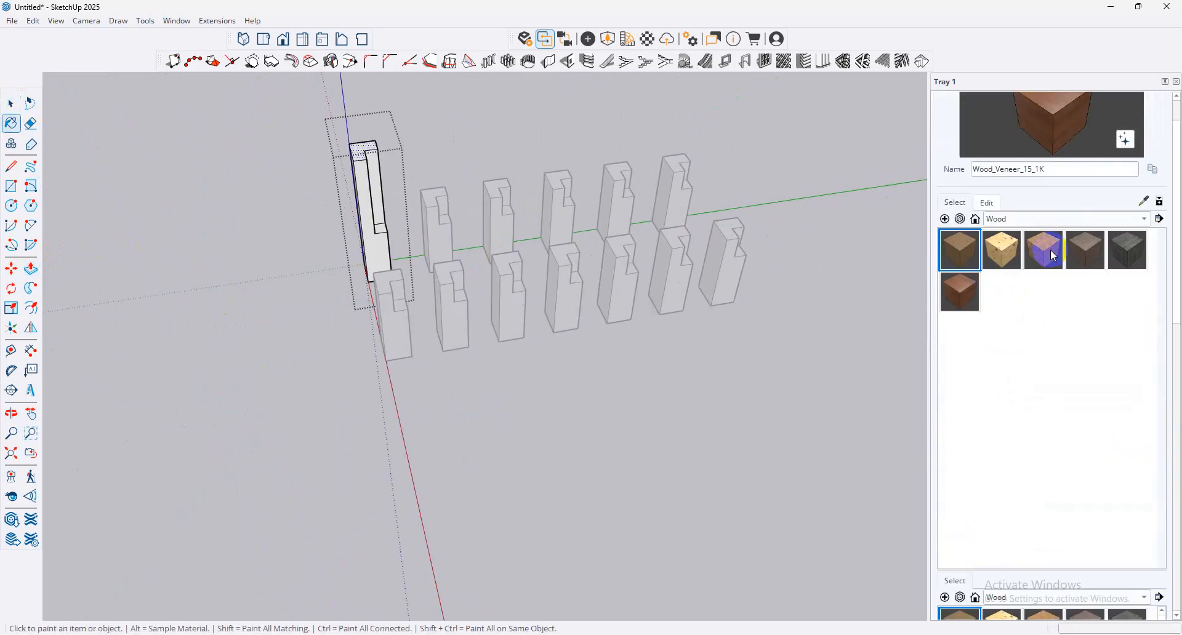
{"action": "left_click", "coordinate": [377, 205]}
{"action": "scroll", "coordinate": [412, 256], "scroll_direction": "up", "scroll_amount": 3}
{"action": "middle_click_drag", "start_coordinate": [413, 256], "coordinate": [251, 219]}
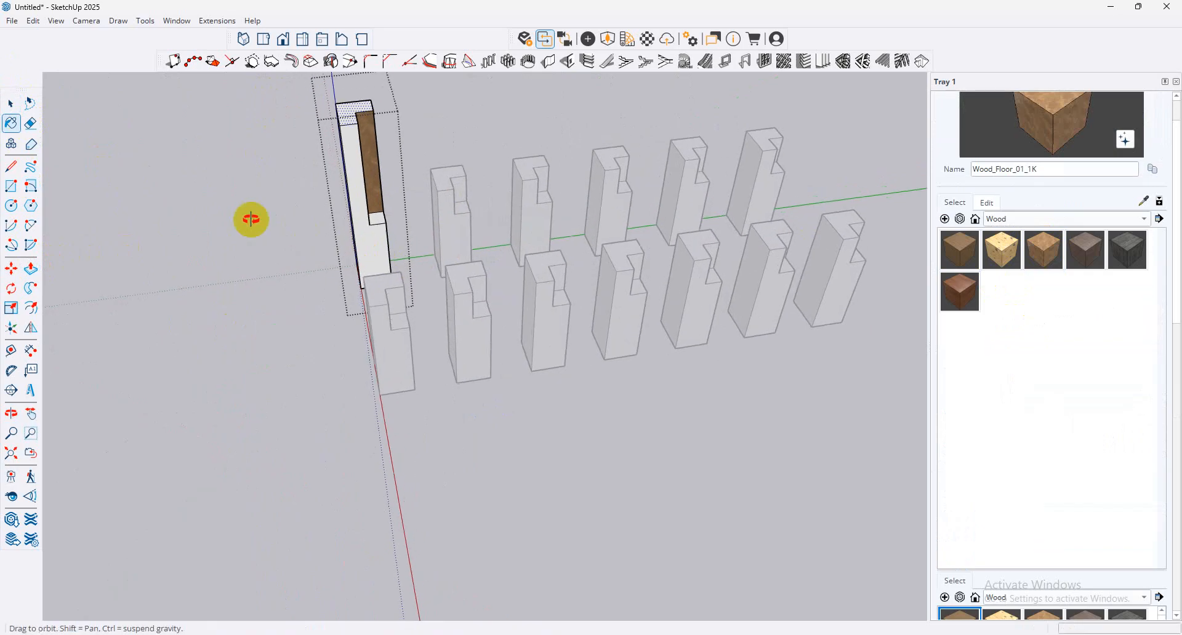
{"action": "left_click", "coordinate": [392, 193]}
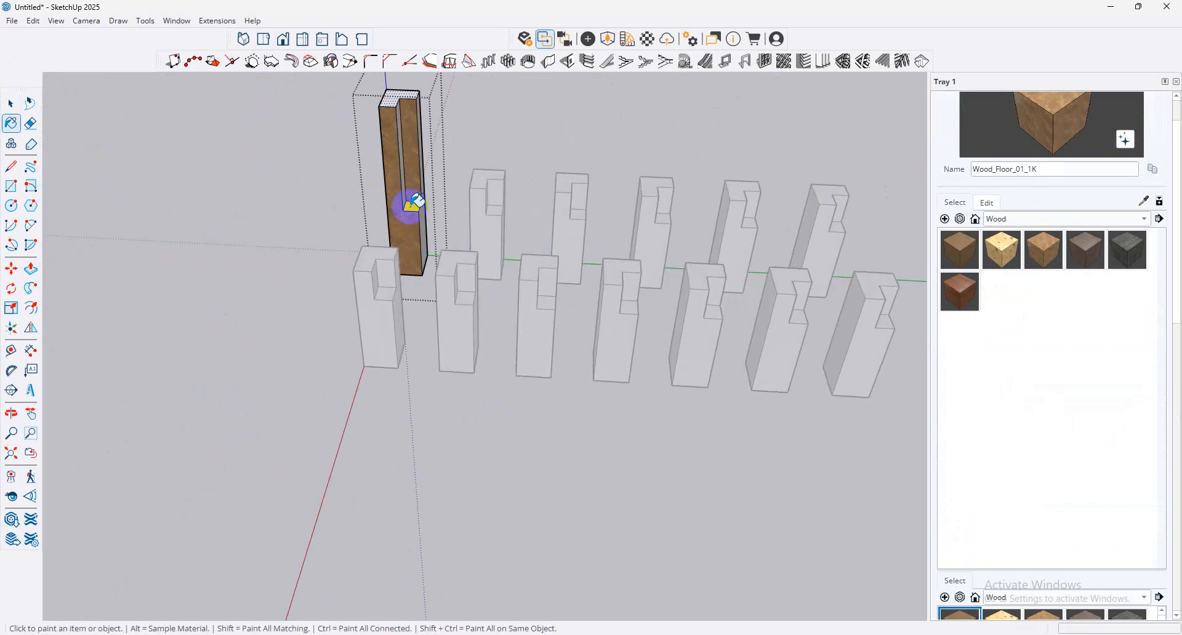
{"action": "left_click", "coordinate": [11, 102]}
{"action": "left_click", "coordinate": [435, 395]}
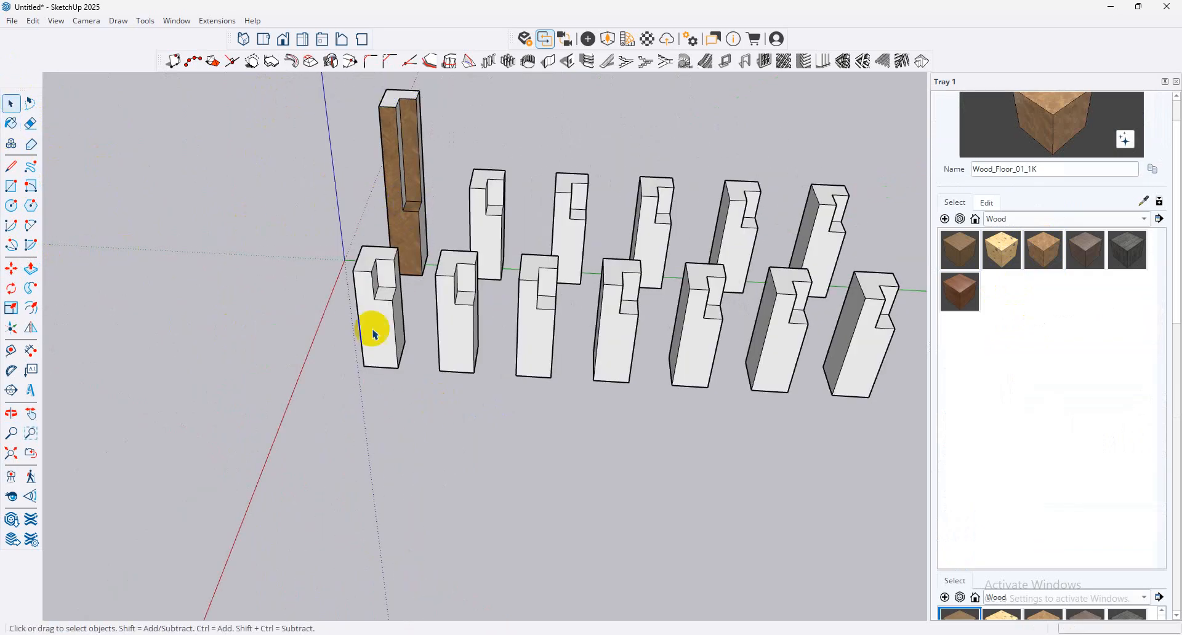
Step: Open the front row's first component for editing and paint its inner notch faces with Wood_Veneer_15_1K
{"action": "double_click", "coordinate": [374, 325]}
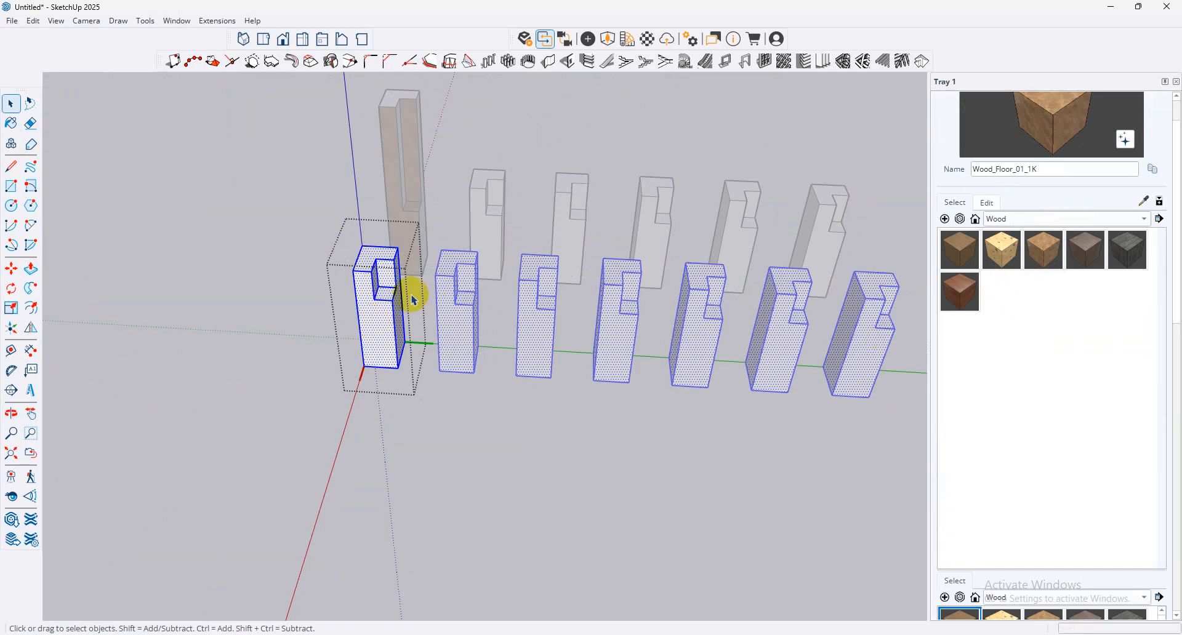
{"action": "left_click", "coordinate": [387, 287]}
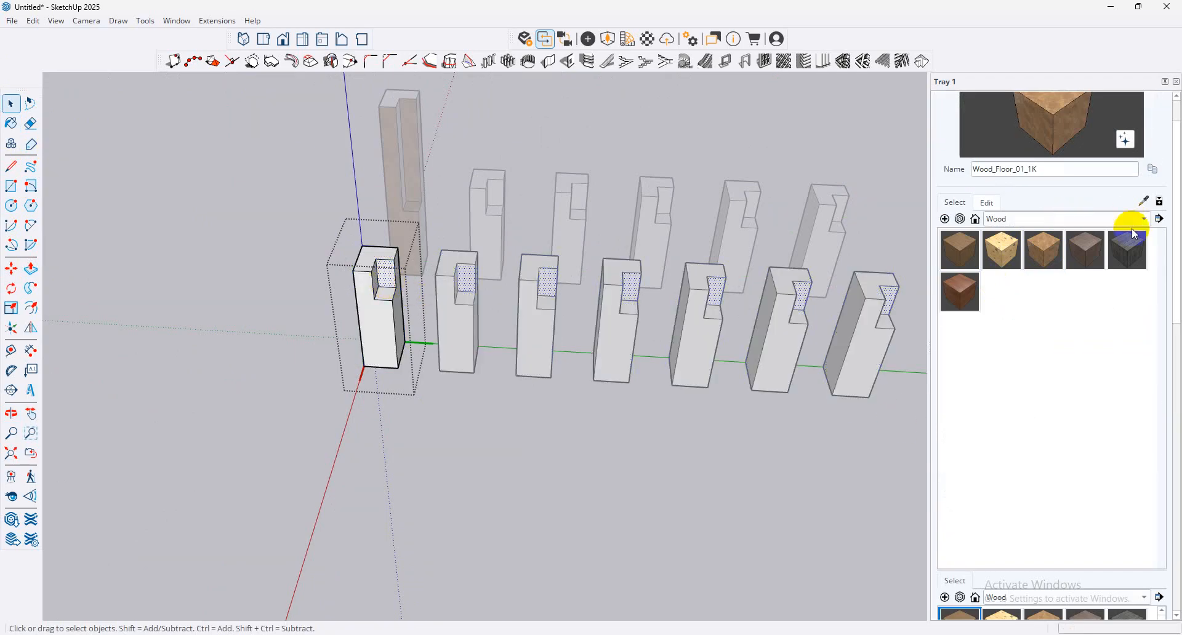
{"action": "left_click", "coordinate": [382, 280]}
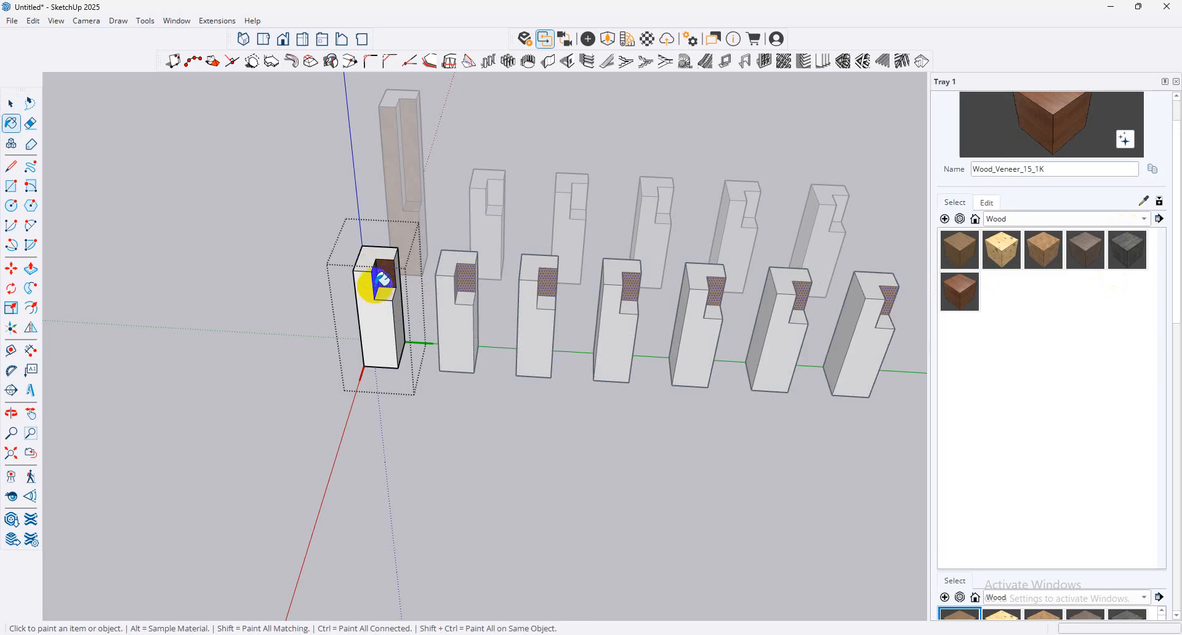
{"action": "left_click", "coordinate": [374, 286]}
Step: Push/Pull the component's top face up about 5' 11" and exit component editing
{"action": "scroll", "coordinate": [390, 304], "scroll_direction": "up", "scroll_amount": 5}
{"action": "mouse_move", "coordinate": [369, 288]}
{"action": "middle_mouse_down"}
{"action": "mouse_move", "coordinate": [298, 277]}
{"action": "mouse_move", "coordinate": [659, 256]}
{"action": "mouse_move", "coordinate": [312, 227]}
{"action": "middle_mouse_up"}
{"action": "left_click", "coordinate": [30, 268]}
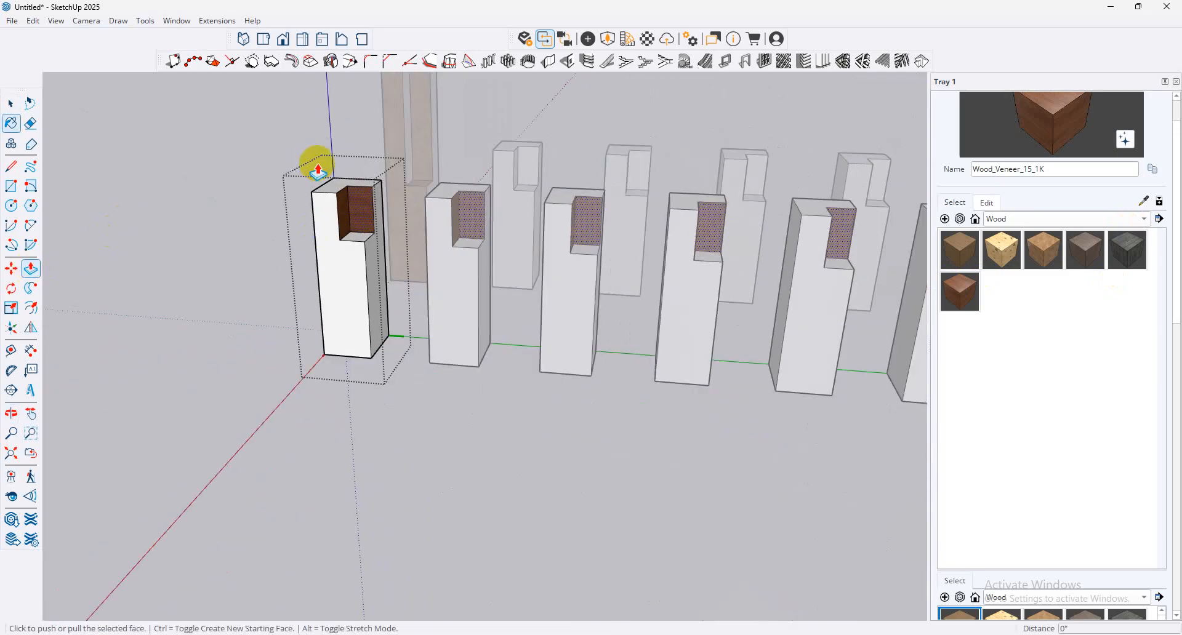
{"action": "key", "text": "Escape"}
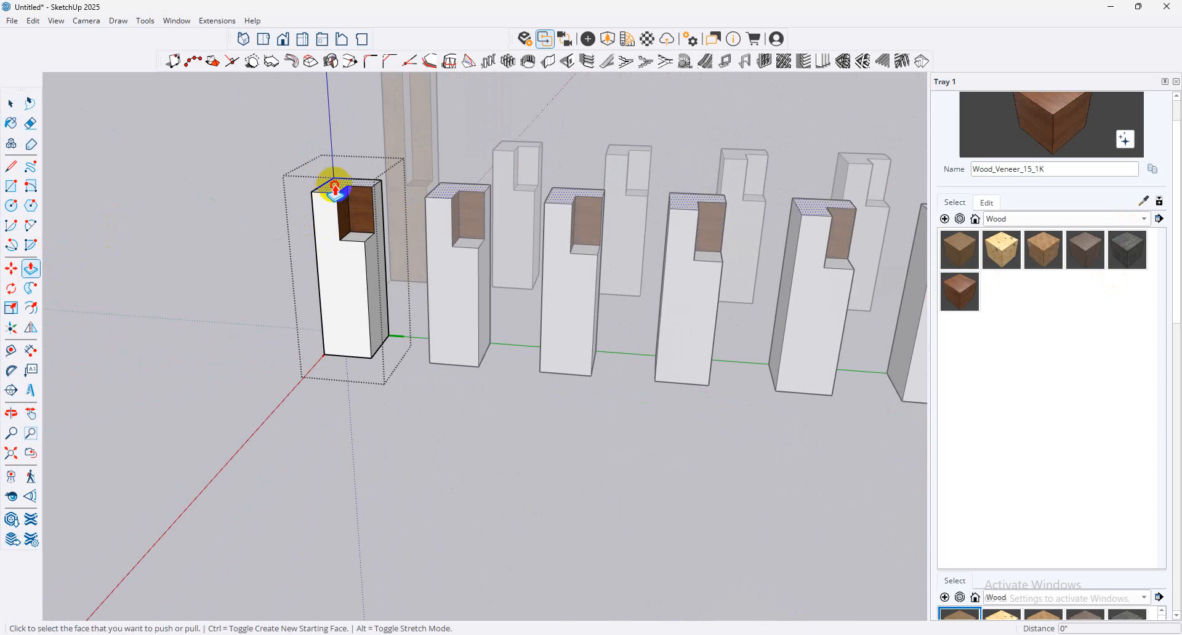
{"action": "left_click", "coordinate": [334, 184]}
{"action": "left_click", "coordinate": [345, 98]}
{"action": "scroll", "coordinate": [320, 166], "scroll_direction": "down", "scroll_amount": 3}
{"action": "middle_click_drag", "start_coordinate": [337, 192], "coordinate": [2, 137]}
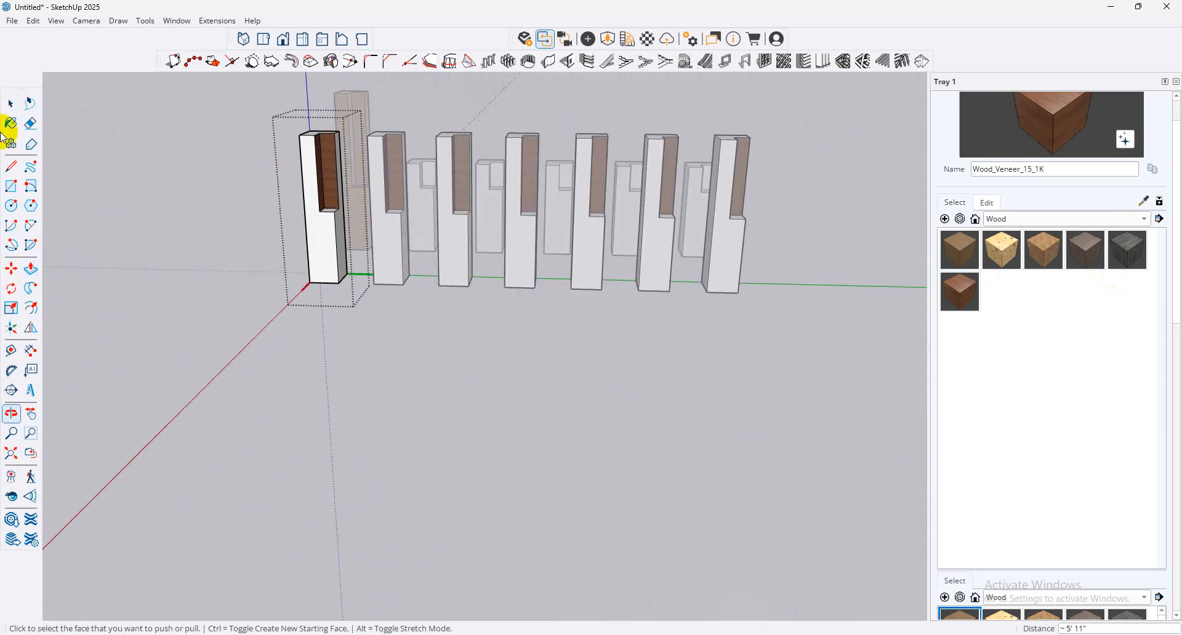
{"action": "left_click", "coordinate": [10, 105]}
{"action": "left_click", "coordinate": [743, 333]}
Step: Copy the front row's fifth component forward along the red axis, multiply it with 5x, and undo the copies
{"action": "scroll", "coordinate": [640, 308], "scroll_direction": "up", "scroll_amount": 2}
{"action": "middle_click_drag", "start_coordinate": [572, 314], "coordinate": [370, 406]}
{"action": "scroll", "coordinate": [529, 342], "scroll_direction": "down", "scroll_amount": 3}
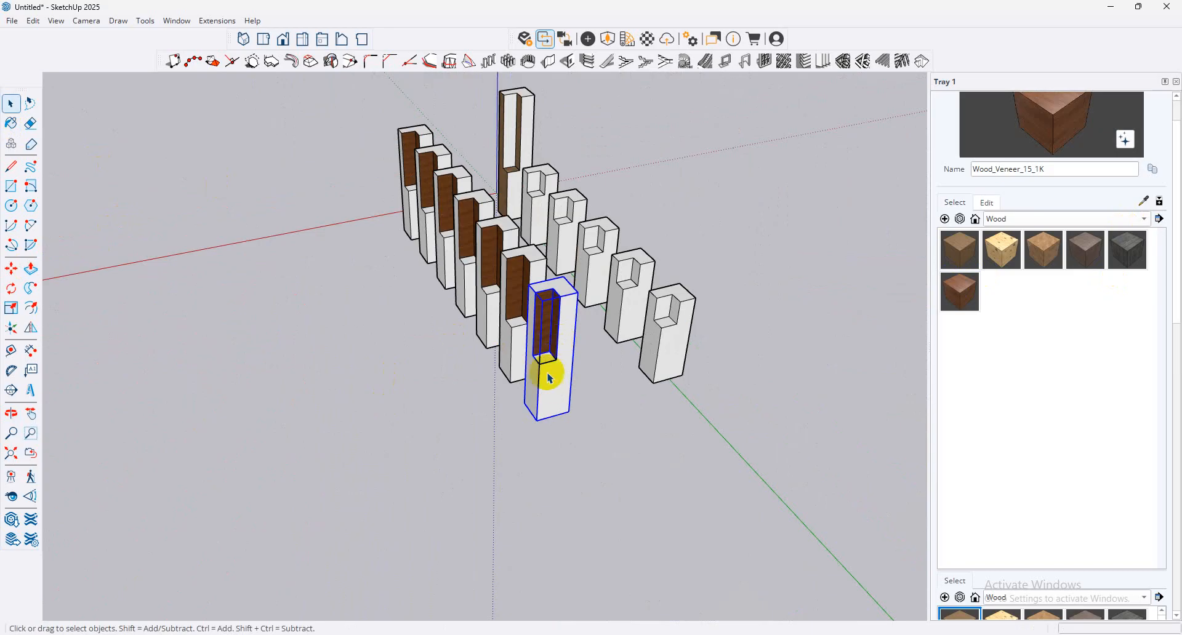
{"action": "left_click", "coordinate": [481, 302]}
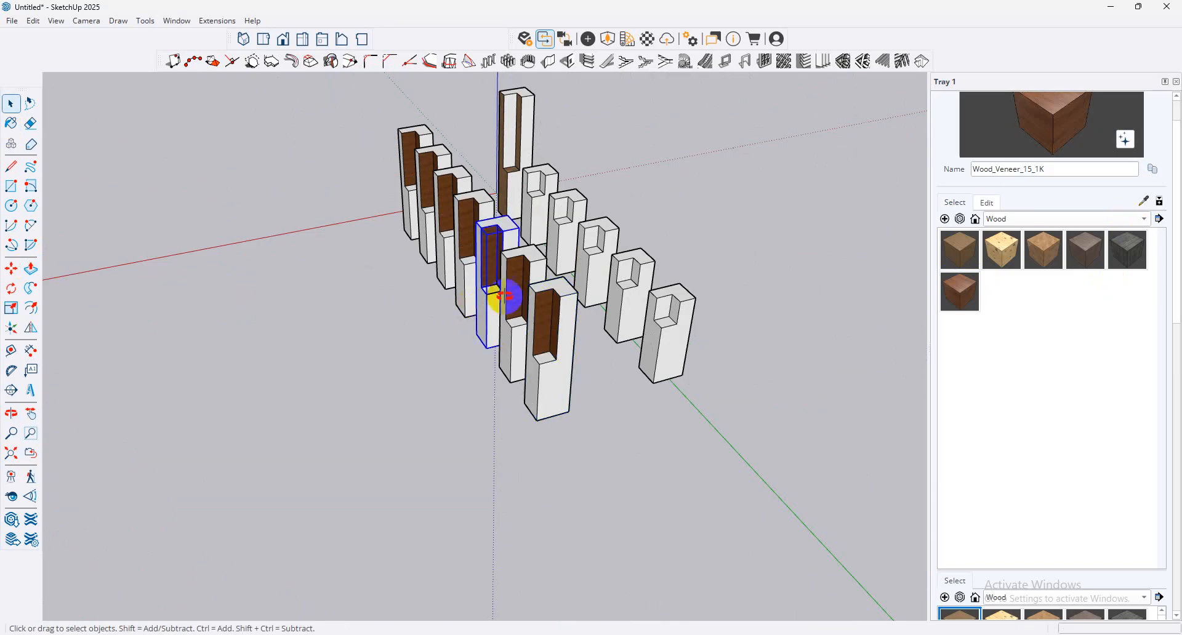
{"action": "middle_click_drag", "start_coordinate": [490, 322], "coordinate": [490, 368]}
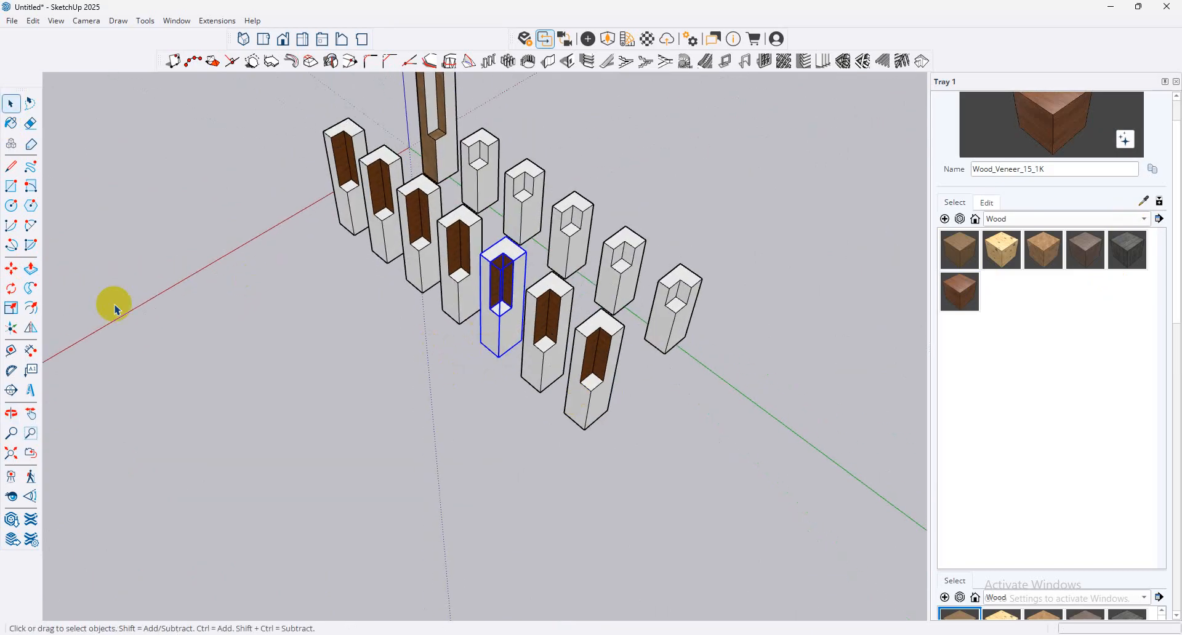
{"action": "left_click", "coordinate": [19, 275]}
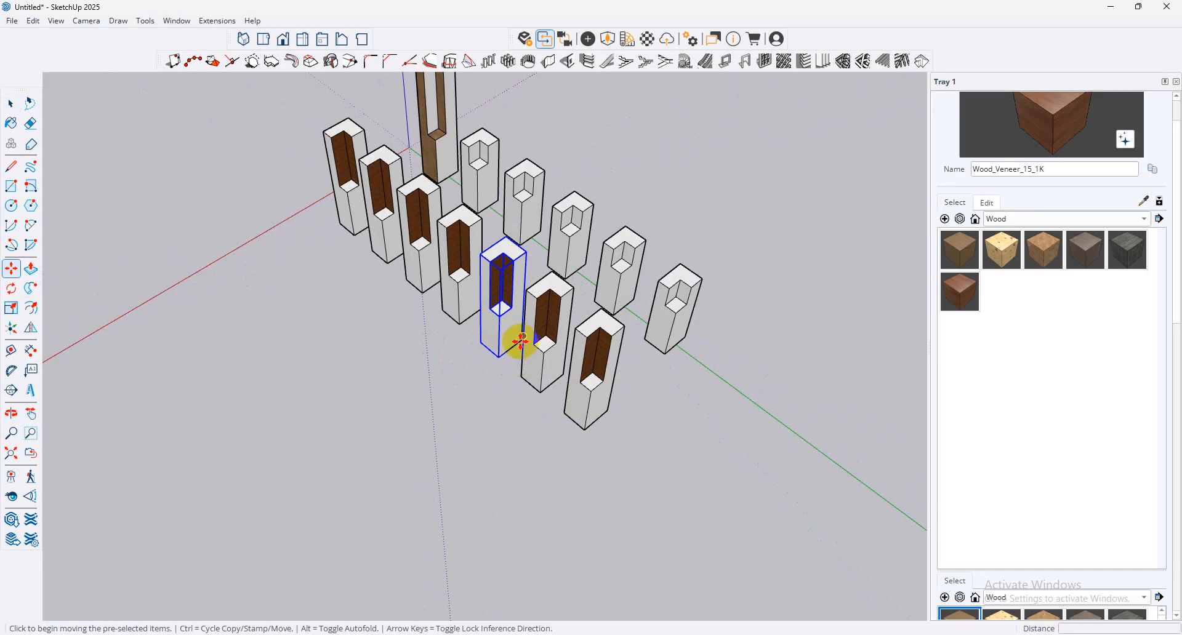
{"action": "key", "text": "ctrl"}
{"action": "left_click_drag", "start_coordinate": [518, 342], "coordinate": [470, 392]}
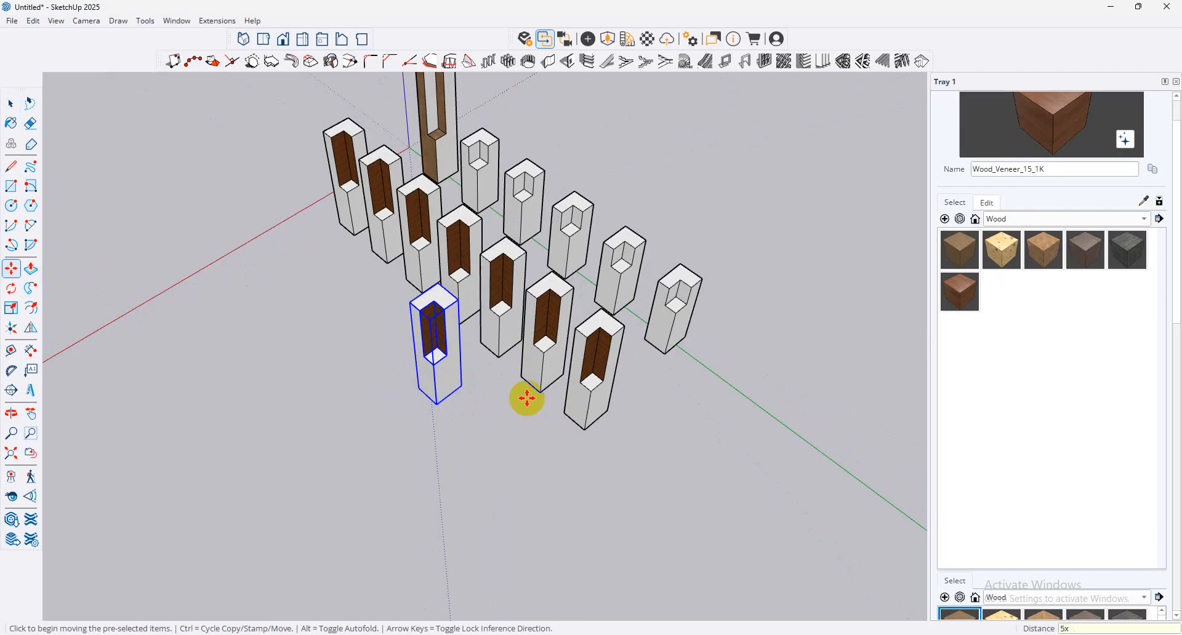
{"action": "key", "text": "Return"}
{"action": "scroll", "coordinate": [526, 399], "scroll_direction": "down", "scroll_amount": 3}
{"action": "middle_click_drag", "start_coordinate": [526, 399], "coordinate": [68, 222]}
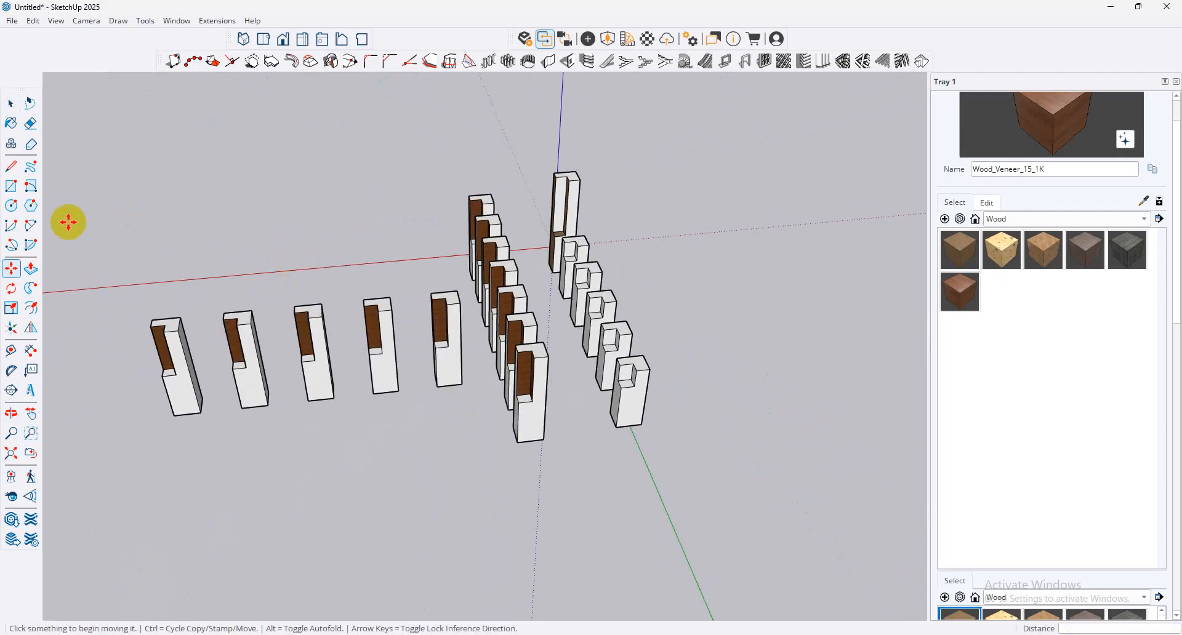
{"action": "key", "text": "ctrl+z"}
Step: Make the front row's fifth component unique and place a copy of it about 12' forward along the red axis
{"action": "middle_click_drag", "start_coordinate": [408, 281], "coordinate": [551, 313]}
{"action": "right_click", "coordinate": [519, 307]}
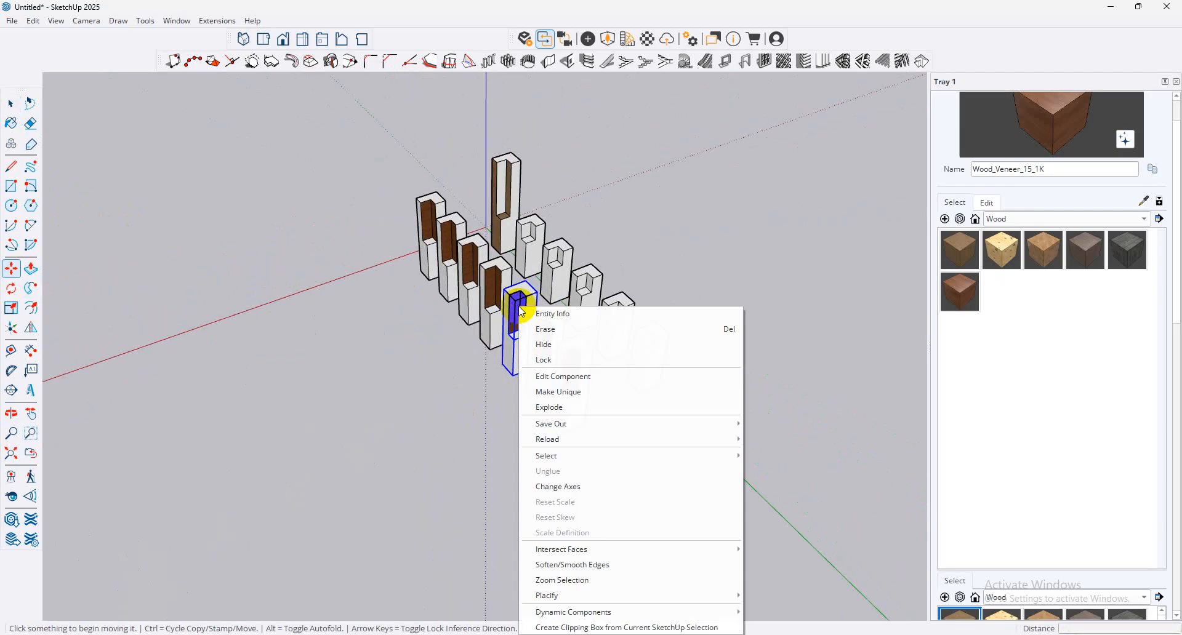
{"action": "left_click", "coordinate": [627, 392]}
{"action": "key", "text": "ctrl"}
{"action": "left_click", "coordinate": [511, 376]}
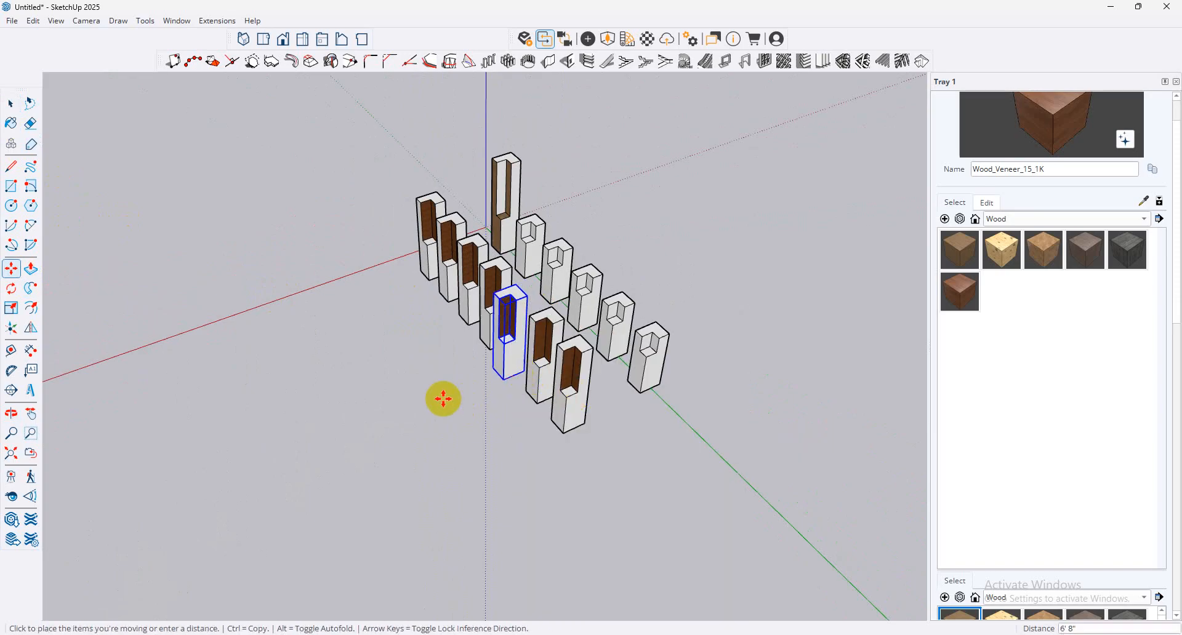
{"action": "left_click", "coordinate": [459, 392]}
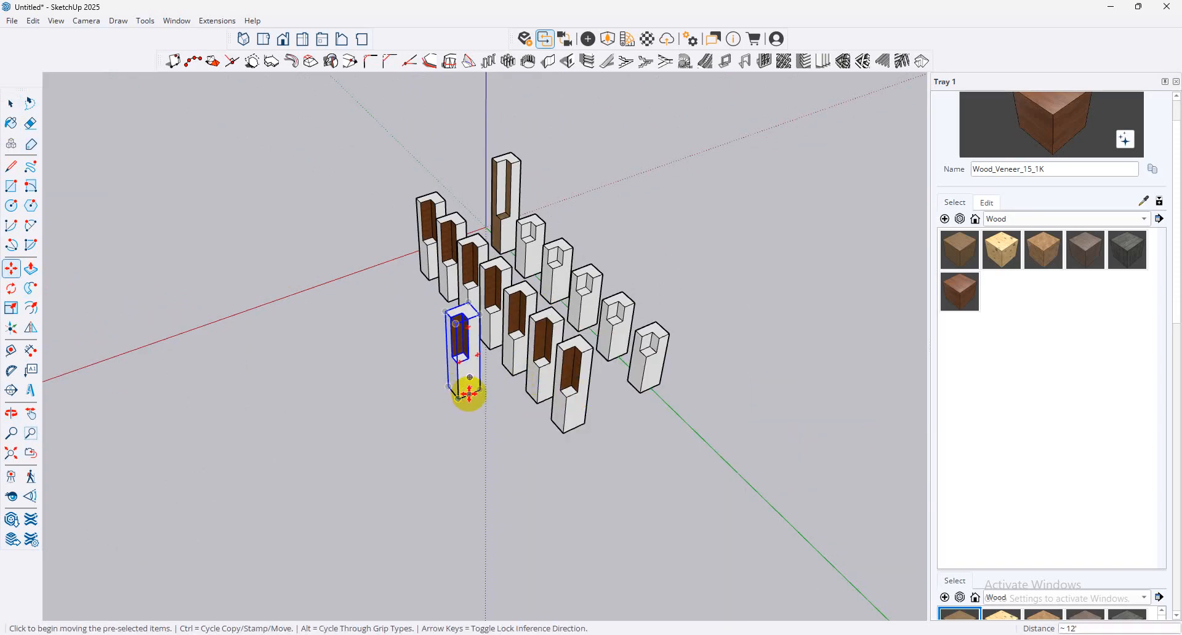
Step: Move the copied component farther forward along the red axis and place a second copy in front of it
{"action": "right_click", "coordinate": [480, 396]}
{"action": "left_click", "coordinate": [584, 151]}
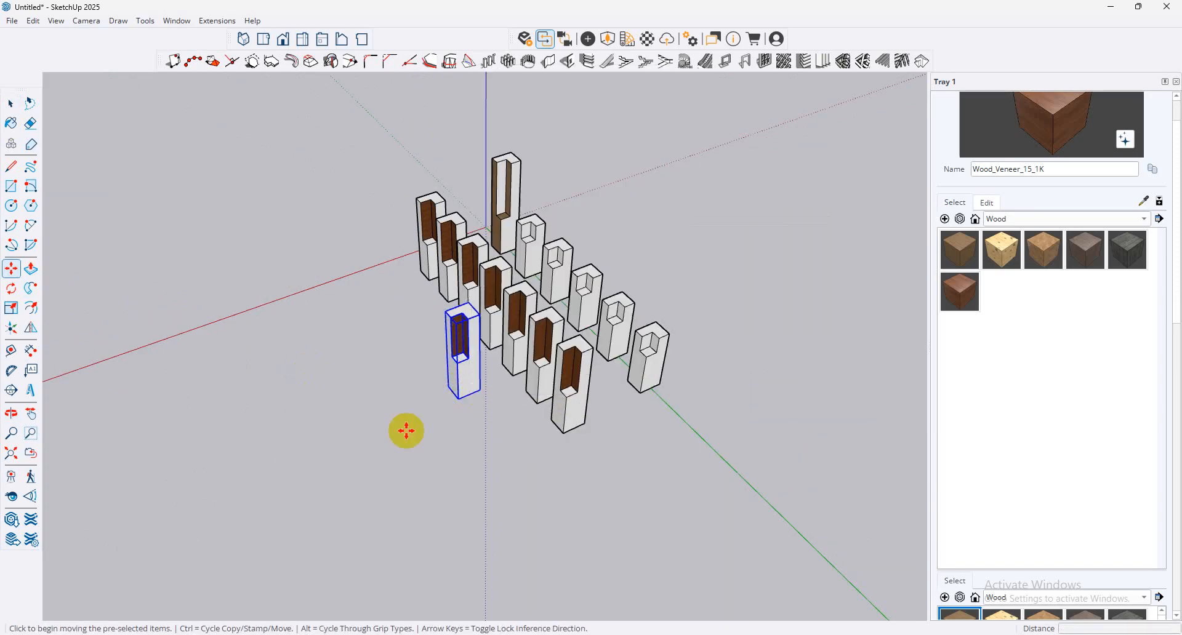
{"action": "left_click", "coordinate": [302, 371]}
{"action": "key", "text": "Escape"}
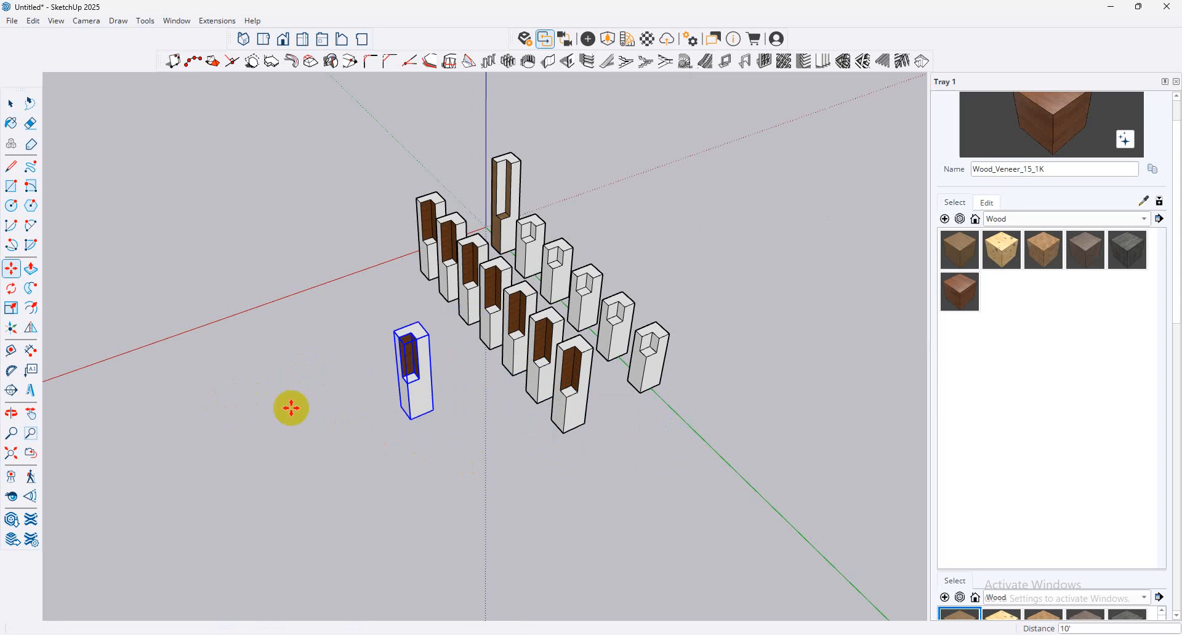
{"action": "key", "text": "ctrl"}
{"action": "left_click", "coordinate": [411, 418]}
{"action": "left_click", "coordinate": [365, 434]}
Step: Open the middle copied component and select all its geometry to check which instances are linked, and exit editing
{"action": "middle_click_drag", "start_coordinate": [417, 449], "coordinate": [280, 351]}
{"action": "left_click", "coordinate": [14, 106]}
{"action": "scroll", "coordinate": [382, 364], "scroll_direction": "up", "scroll_amount": 5}
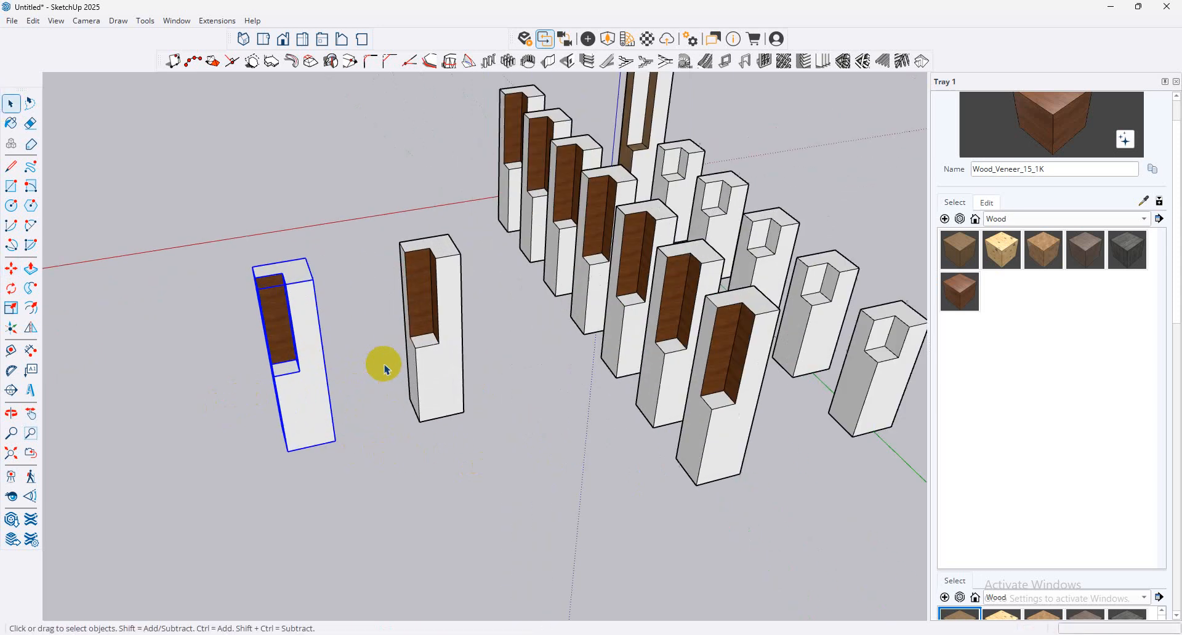
{"action": "left_click", "coordinate": [450, 335]}
{"action": "left_click", "coordinate": [538, 427]}
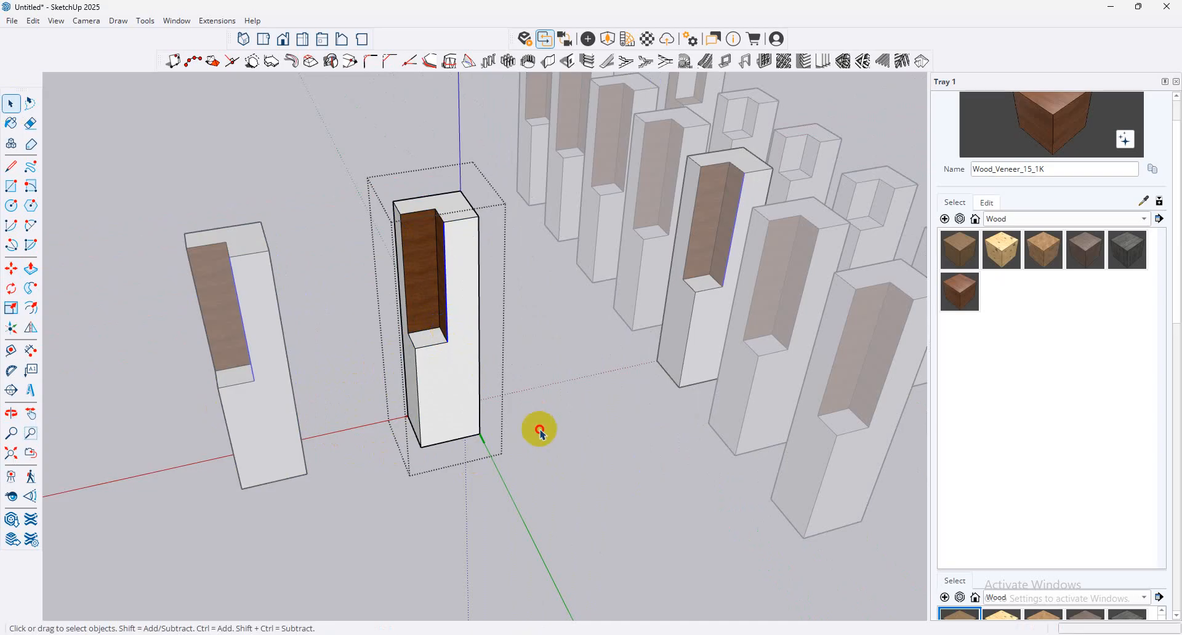
{"action": "left_click", "coordinate": [447, 307]}
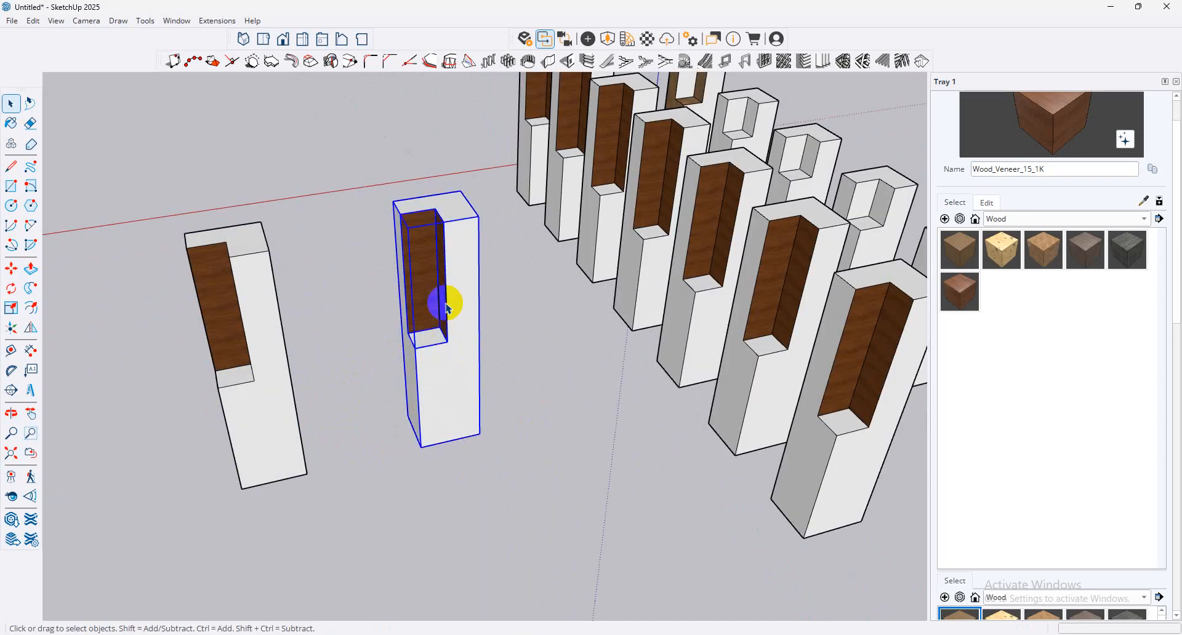
{"action": "triple_click", "coordinate": [455, 377]}
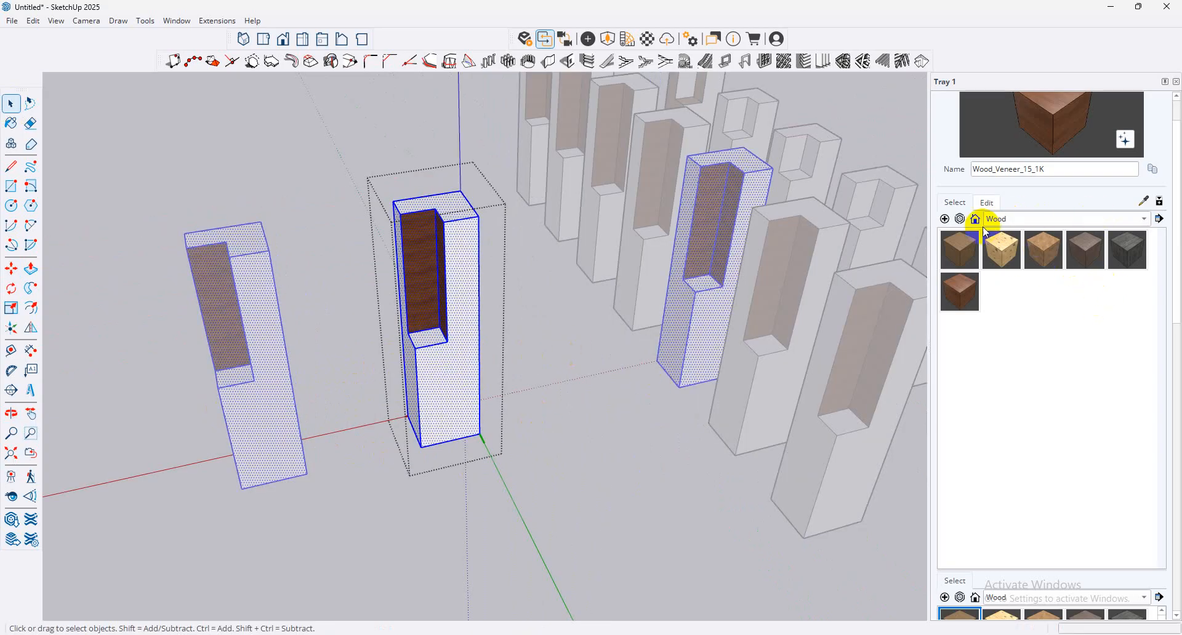
{"action": "left_click", "coordinate": [621, 497]}
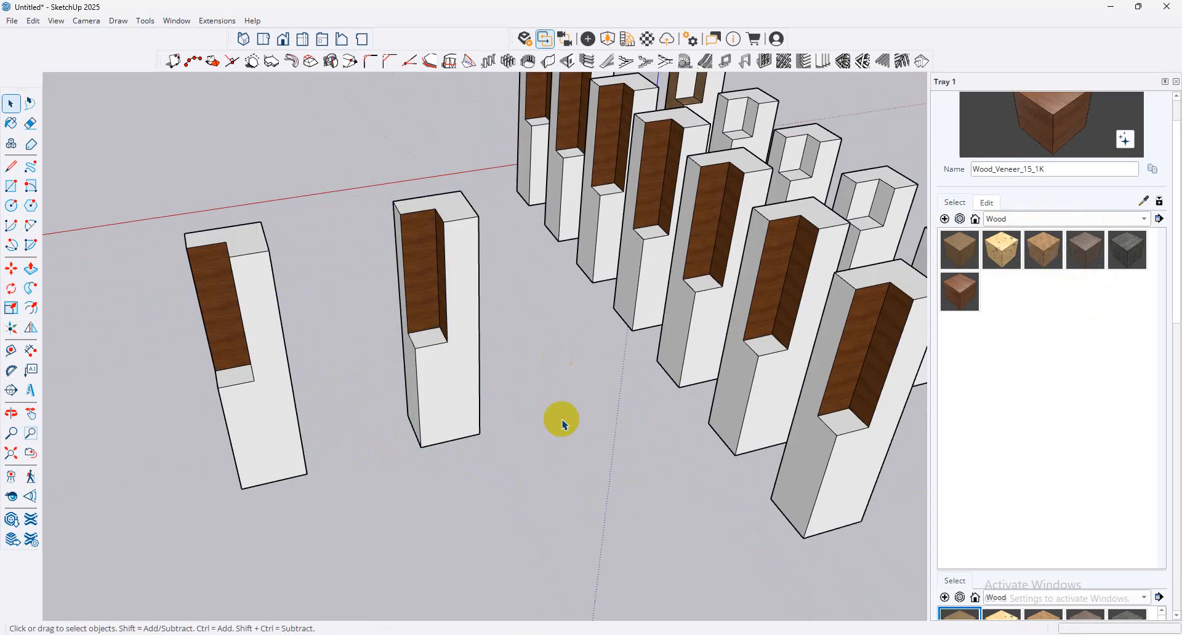
Step: Create a new material using the orange brick tile image 8b8e0ba4d06c6347150c25b33f9a4dd8 from the TEXTURE folder on drive F
{"action": "left_click", "coordinate": [483, 417]}
{"action": "left_click", "coordinate": [944, 219]}
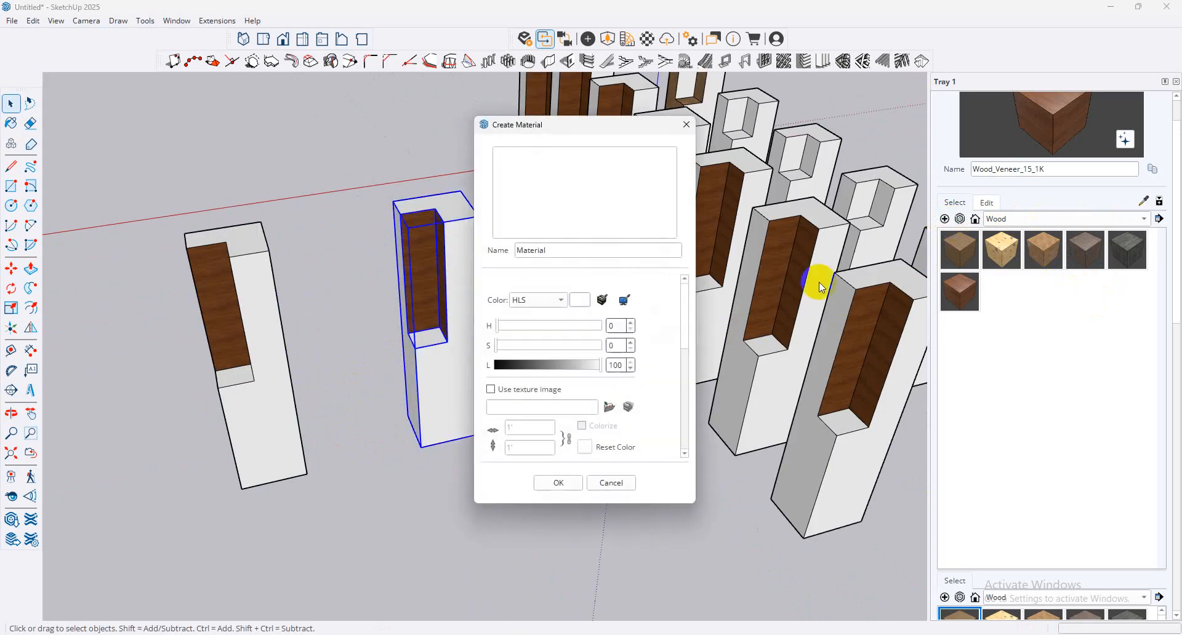
{"action": "left_click", "coordinate": [608, 407]}
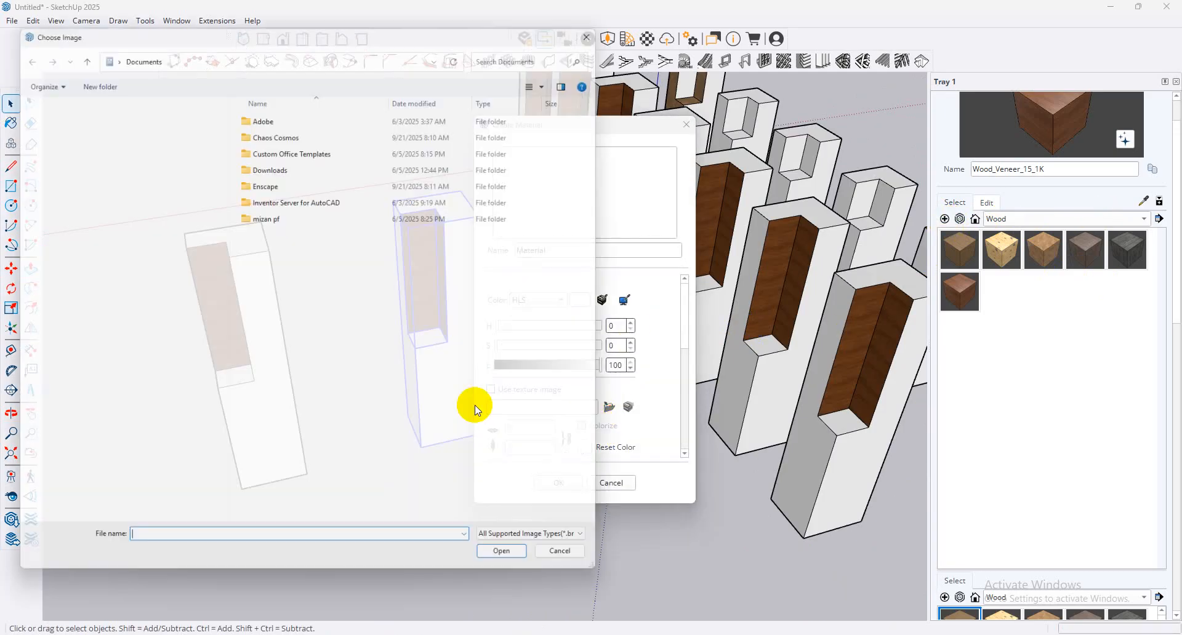
{"action": "left_click", "coordinate": [86, 455]}
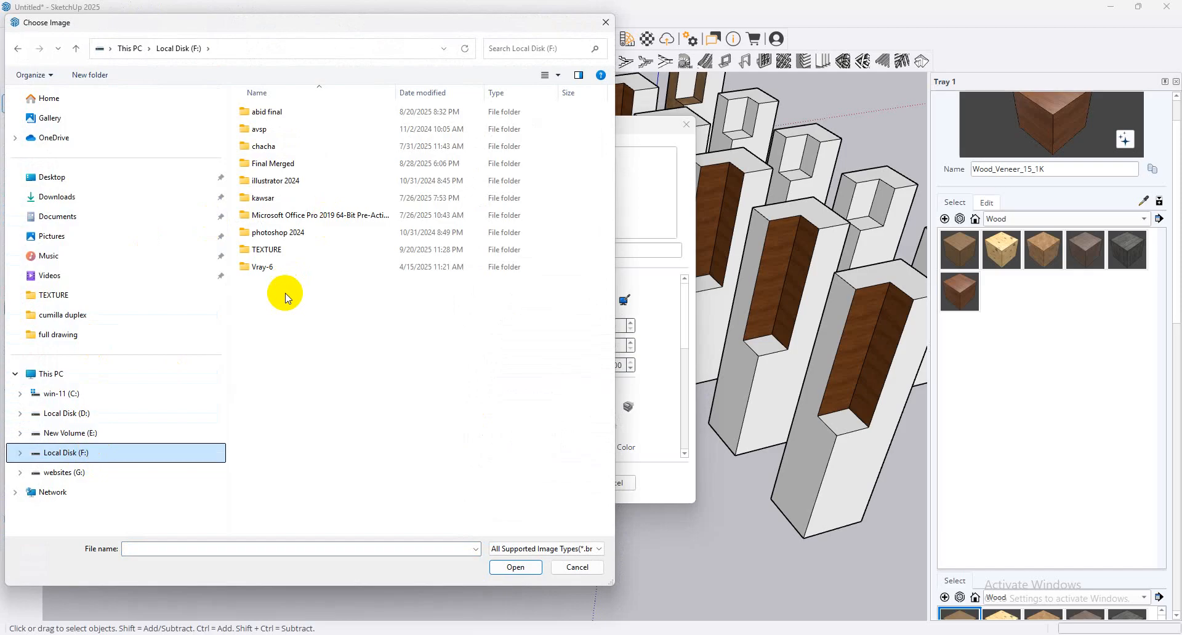
{"action": "left_click", "coordinate": [299, 250]}
{"action": "double_click", "coordinate": [370, 248]}
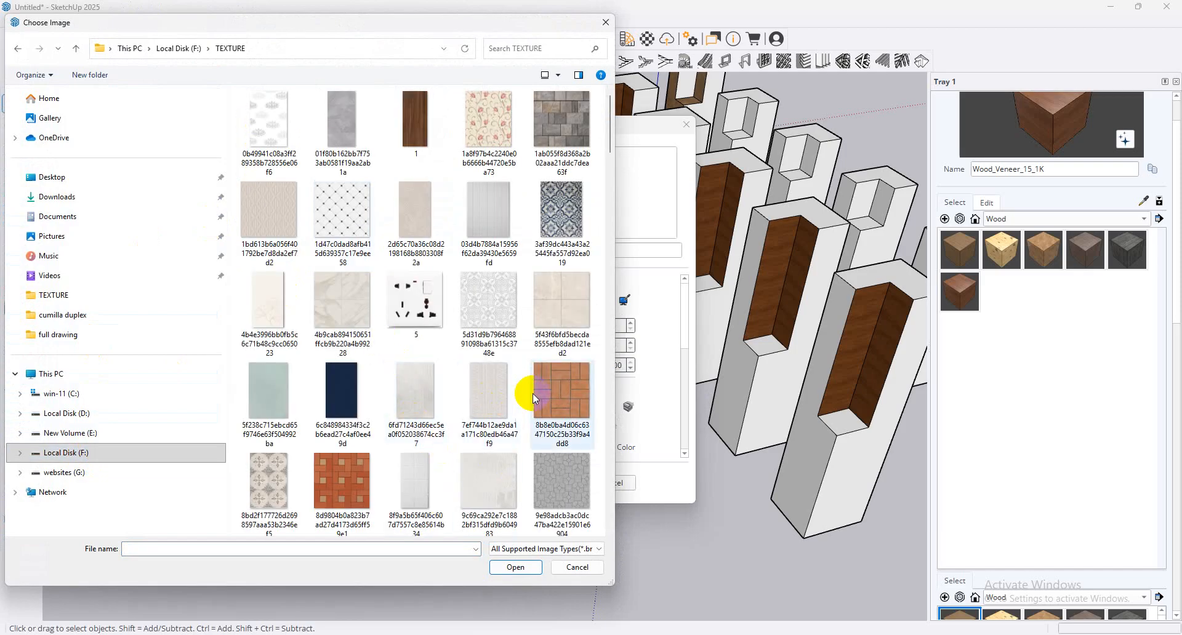
{"action": "double_click", "coordinate": [568, 395]}
{"action": "left_click", "coordinate": [572, 486]}
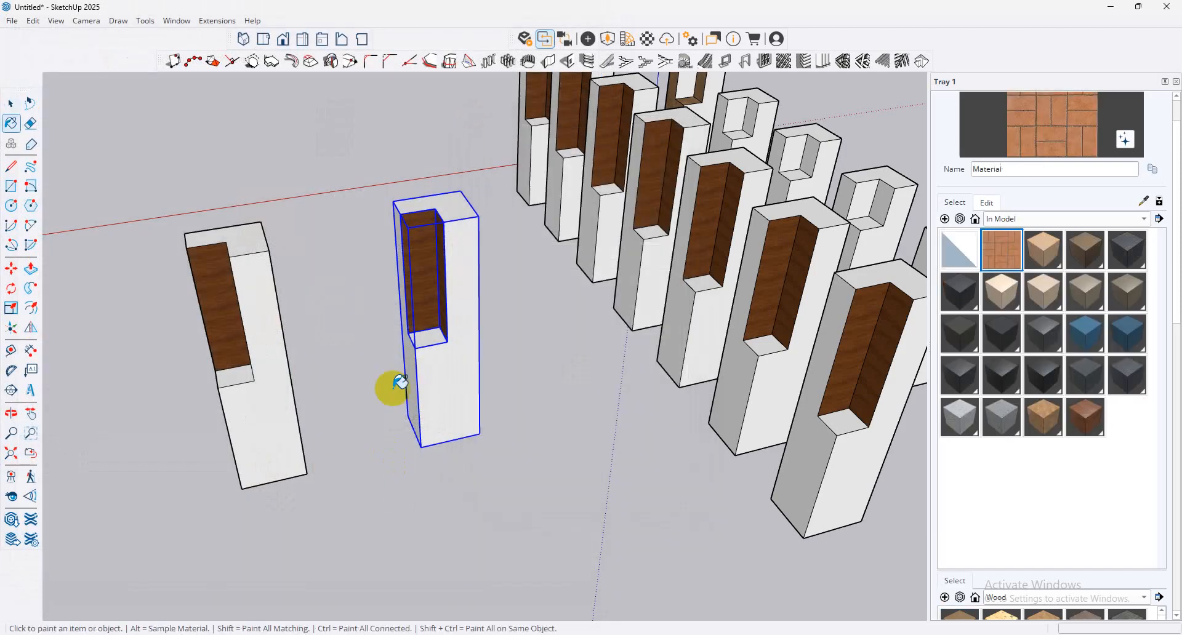
Step: Try painting the middle copied component from outside with the brick tile material, and undo the paint
{"action": "left_click", "coordinate": [450, 401]}
{"action": "middle_click_drag", "start_coordinate": [448, 401], "coordinate": [276, 392]}
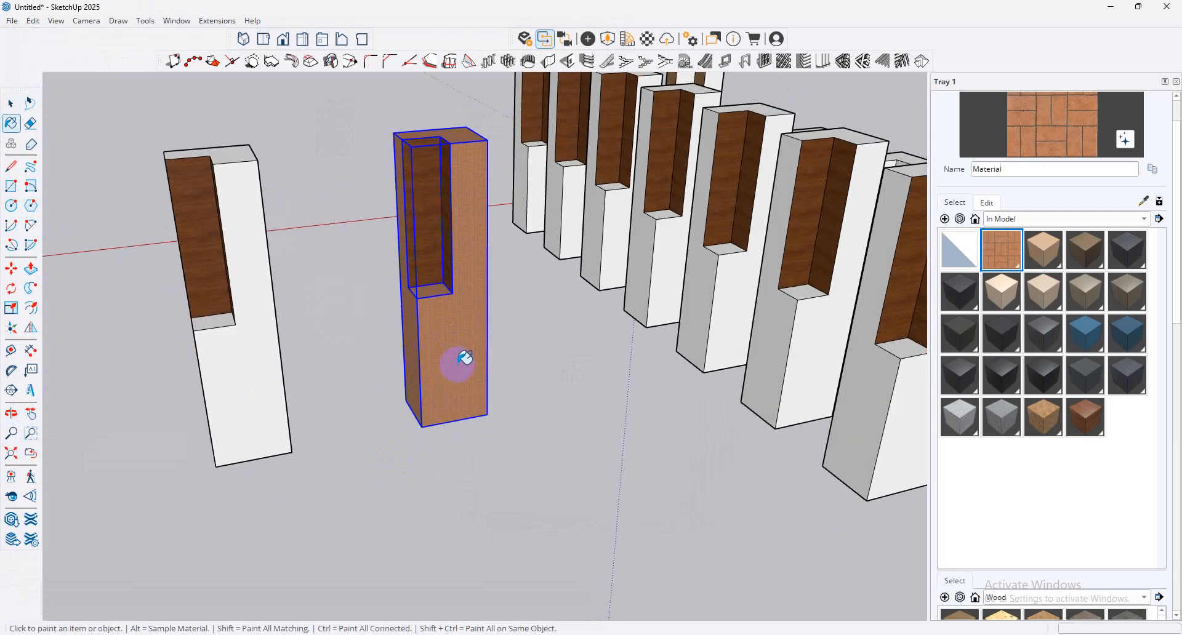
{"action": "key", "text": "ctrl+z"}
Step: Open the middle copied component, paint all its faces with the brick tile material, and exit component editing
{"action": "left_click", "coordinate": [10, 103]}
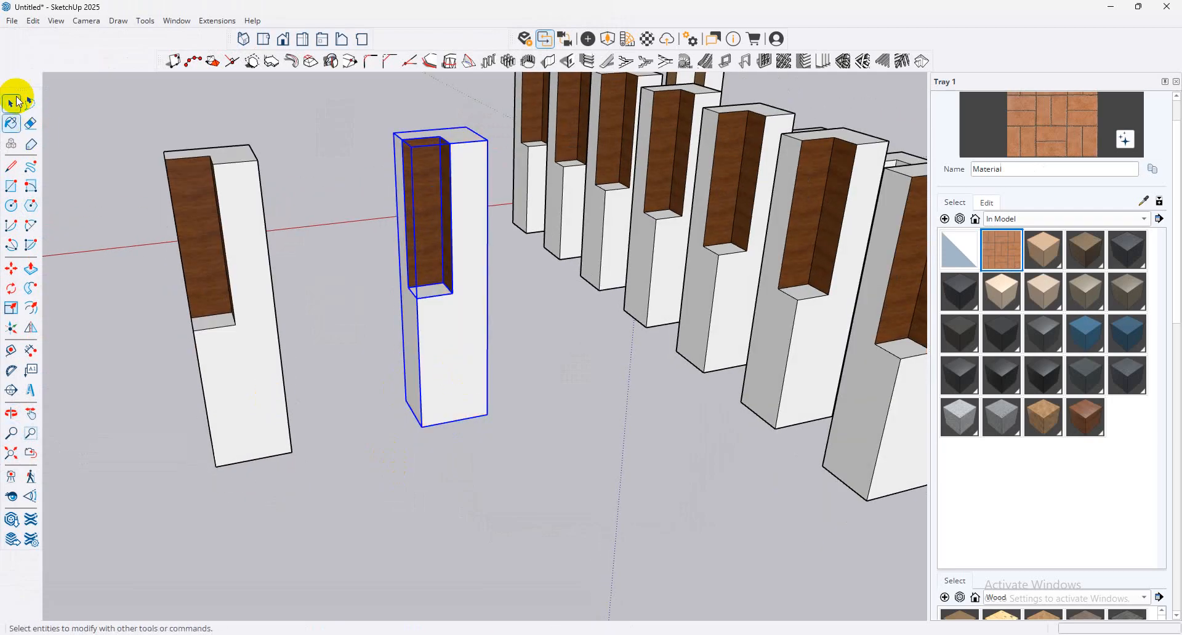
{"action": "triple_click", "coordinate": [492, 245]}
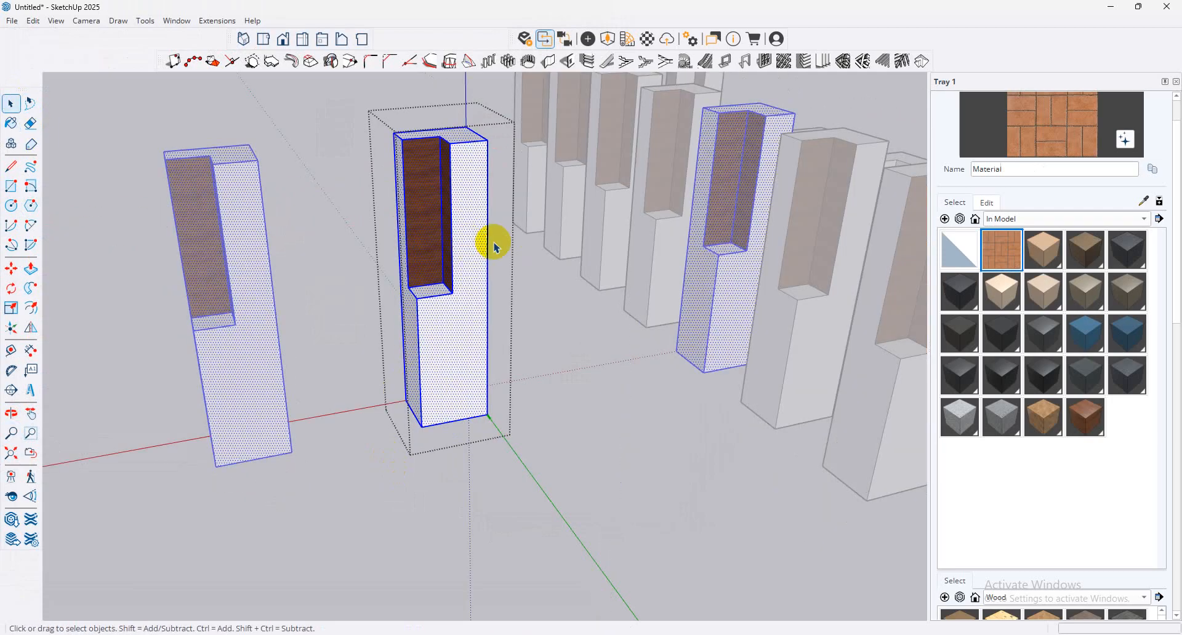
{"action": "left_click", "coordinate": [1046, 140]}
{"action": "left_click", "coordinate": [442, 368]}
{"action": "middle_click_drag", "start_coordinate": [464, 339], "coordinate": [529, 492]}
{"action": "left_click", "coordinate": [10, 103]}
{"action": "left_click", "coordinate": [379, 263]}
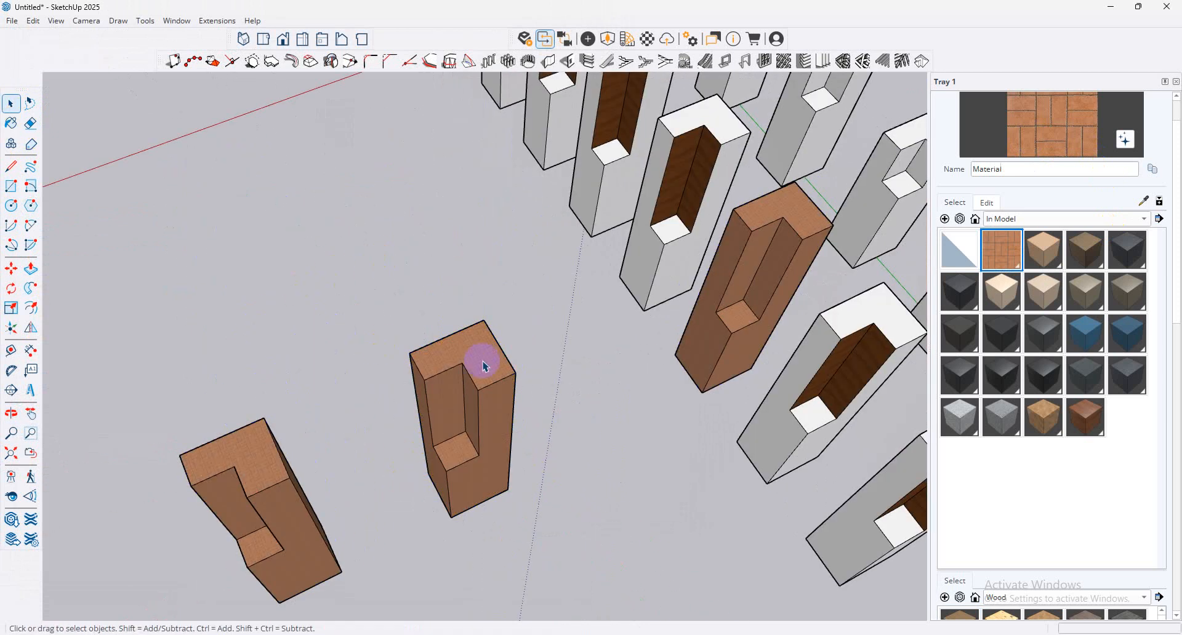
Step: Set the brick tile material's texture size to 2' by 2'
{"action": "scroll", "coordinate": [483, 364], "scroll_direction": "up", "scroll_amount": 6}
{"action": "left_click", "coordinate": [479, 369]}
{"action": "mouse_move", "coordinate": [454, 435]}
{"action": "middle_mouse_down"}
{"action": "mouse_move", "coordinate": [430, 369]}
{"action": "mouse_move", "coordinate": [453, 431]}
{"action": "middle_mouse_up"}
{"action": "left_click", "coordinate": [1000, 206]}
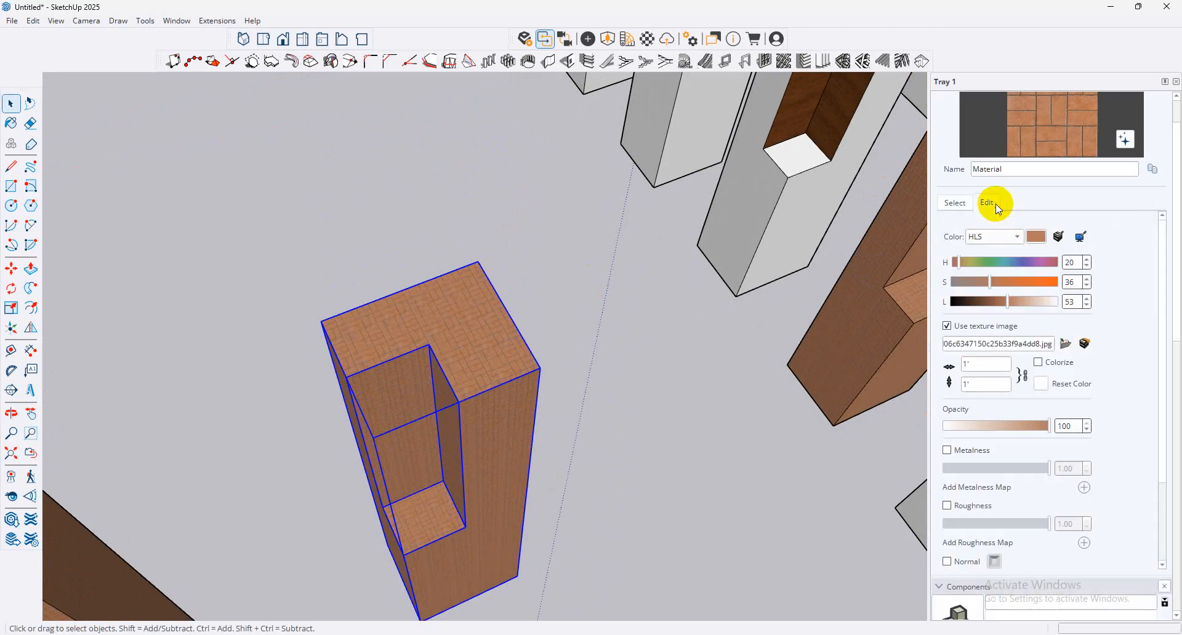
{"action": "left_click", "coordinate": [977, 363]}
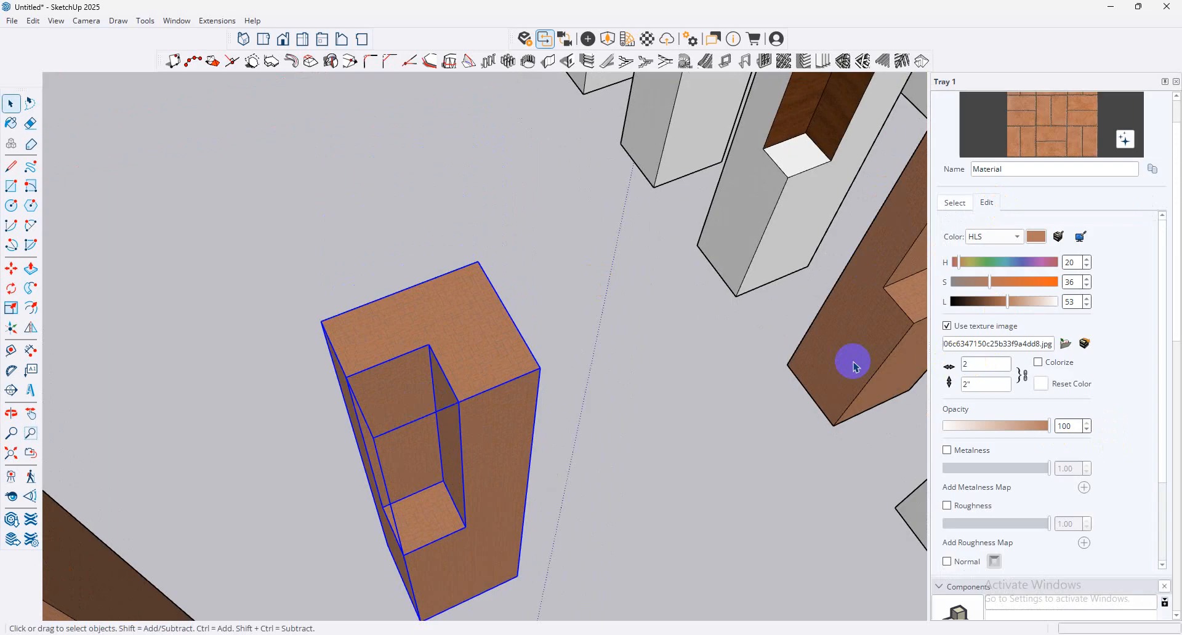
{"action": "scroll", "coordinate": [553, 321], "scroll_direction": "down", "scroll_amount": 1}
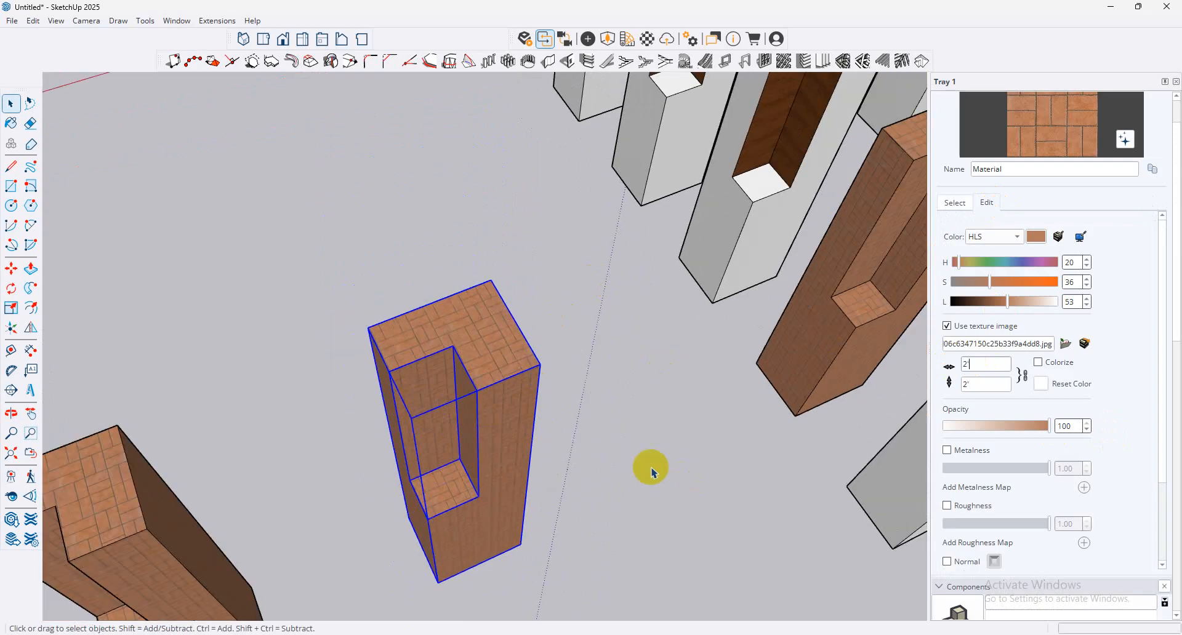
{"action": "middle_click_drag", "start_coordinate": [651, 467], "coordinate": [556, 332]}
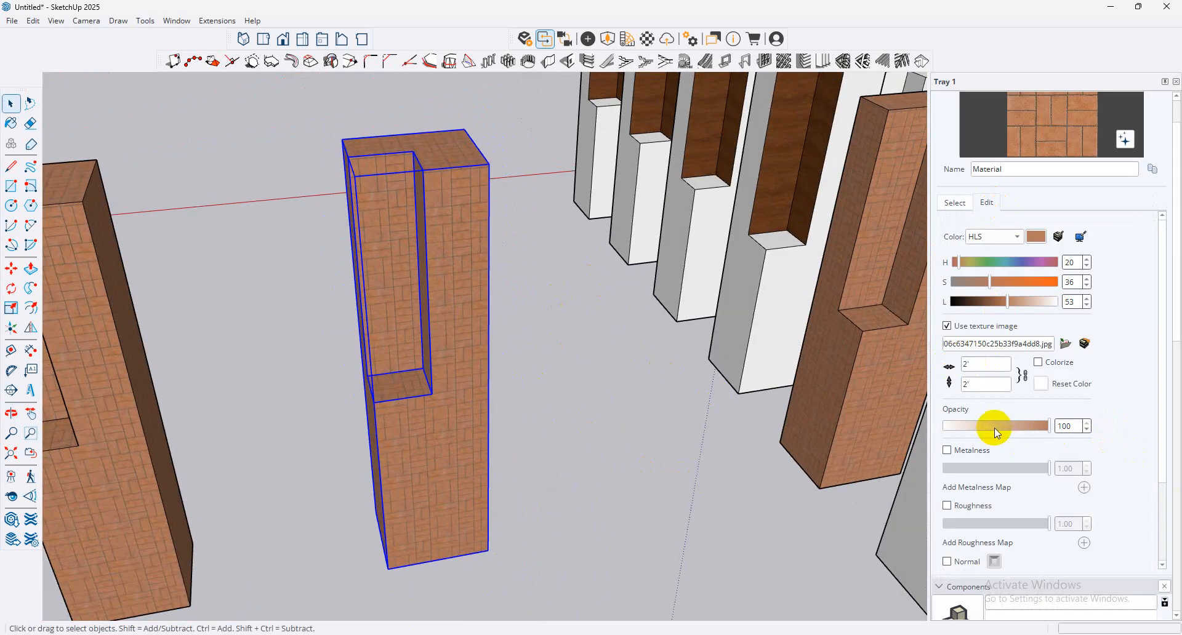
Step: Set the brick tile material's opacity to 100 and its saturation to 55
{"action": "left_click_drag", "start_coordinate": [995, 428], "coordinate": [1049, 426]}
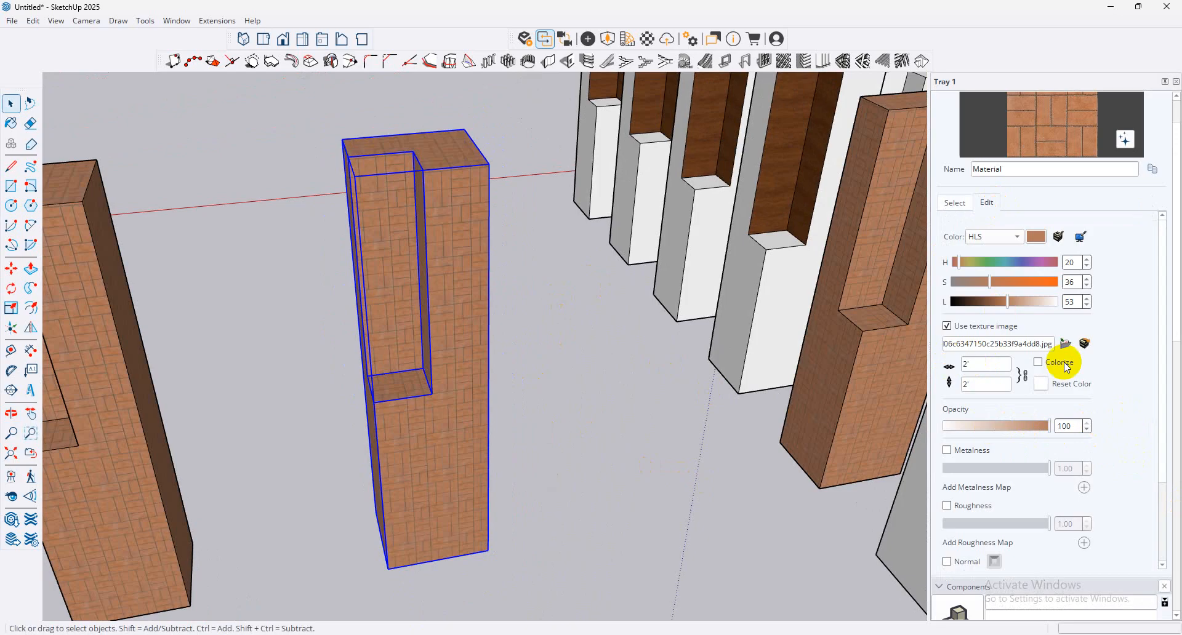
{"action": "left_click_drag", "start_coordinate": [1020, 284], "coordinate": [1009, 282]}
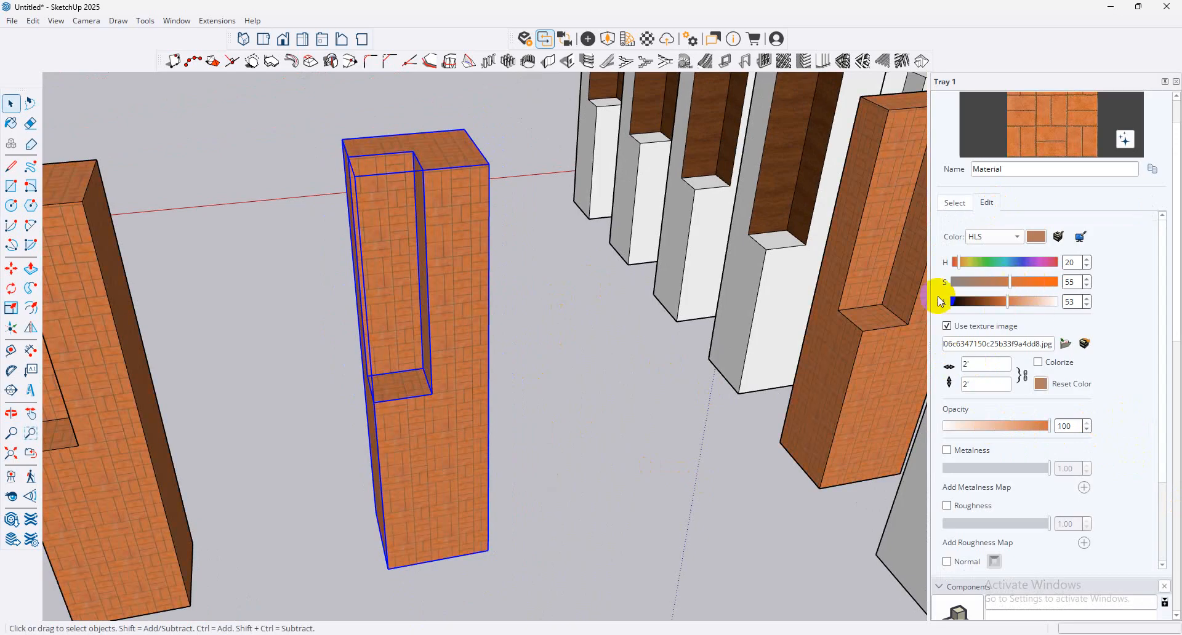
{"action": "middle_click_drag", "start_coordinate": [390, 404], "coordinate": [493, 364]}
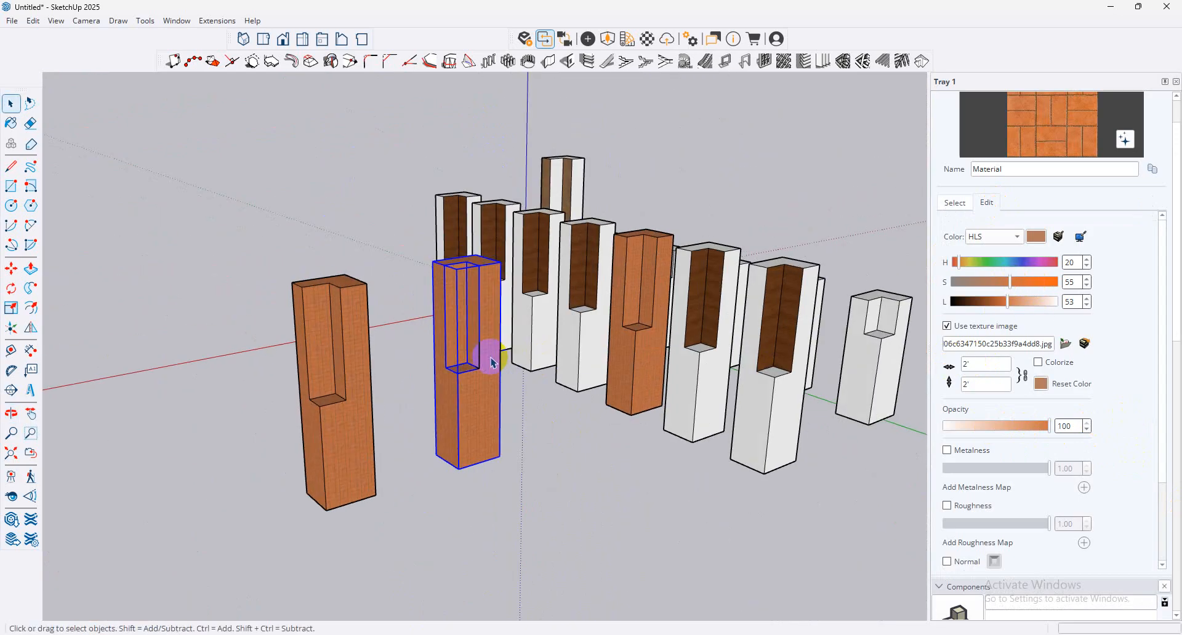
Step: Sample Wood_Veneer_15_1K from the nearest front-row component's notch and replace its texture image with the light tile image 4b9cab894150651ffcb9b220a4b99228
{"action": "left_click", "coordinate": [767, 337]}
{"action": "scroll", "coordinate": [778, 337], "scroll_direction": "up", "scroll_amount": 6}
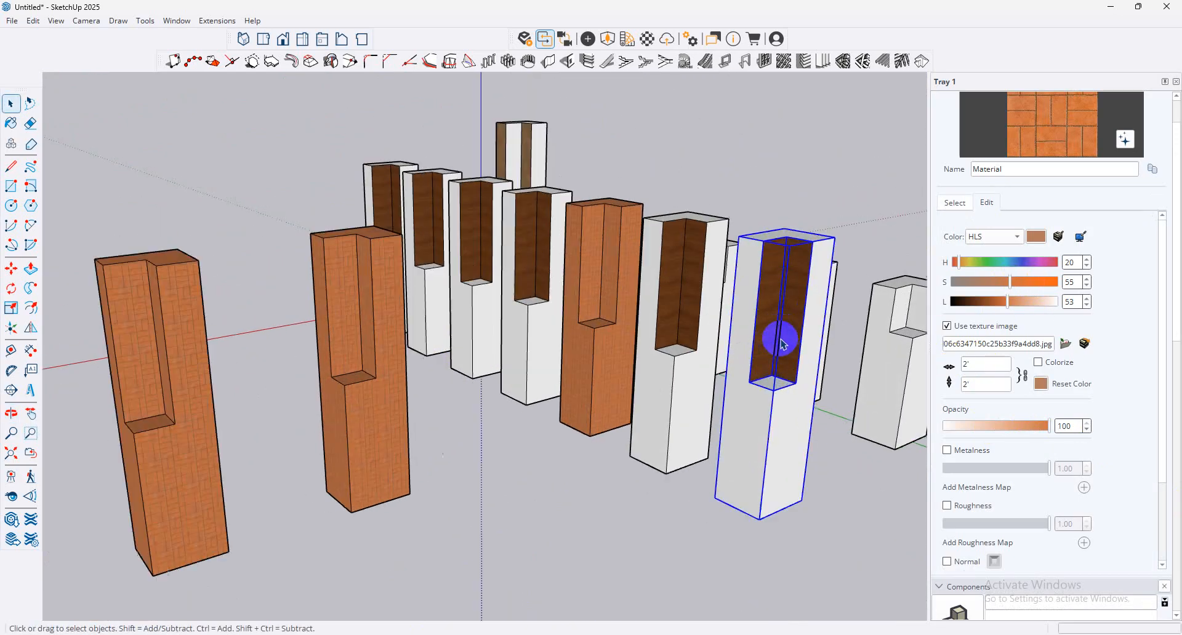
{"action": "left_click", "coordinate": [954, 202]}
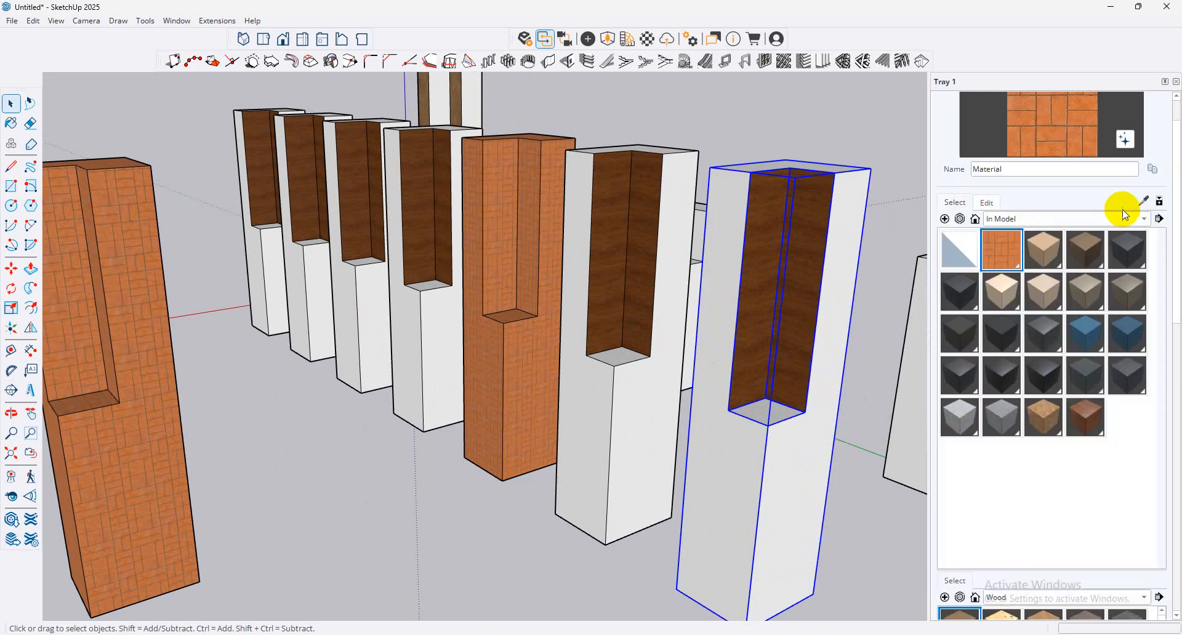
{"action": "left_click", "coordinate": [1141, 200]}
{"action": "left_click", "coordinate": [779, 267]}
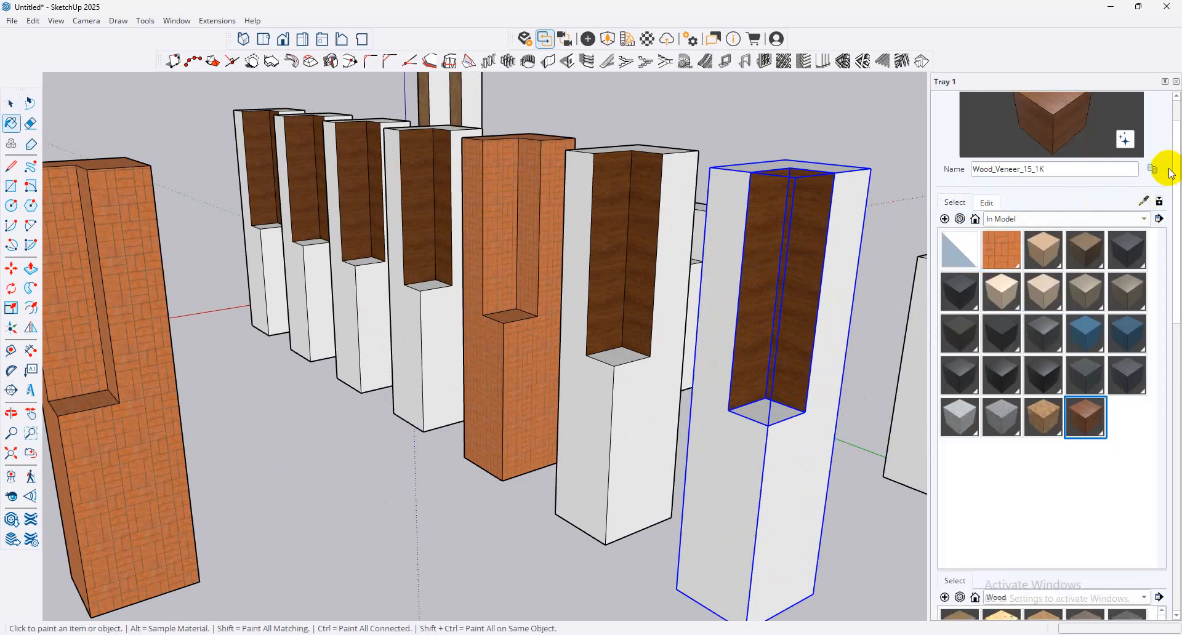
{"action": "left_click", "coordinate": [986, 201]}
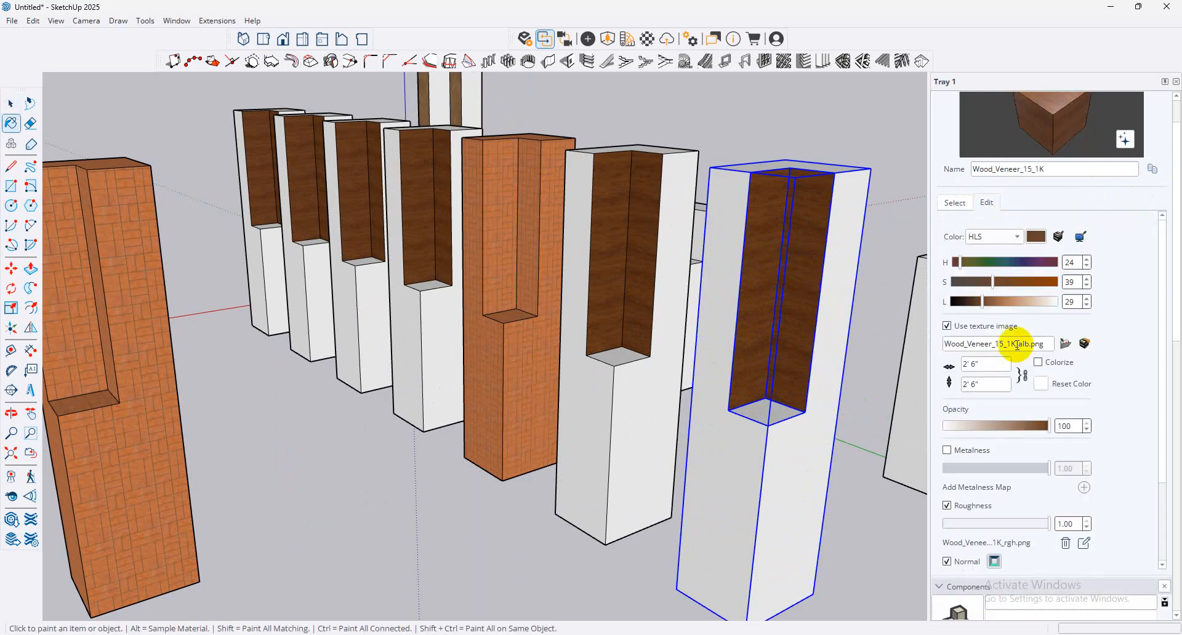
{"action": "left_click", "coordinate": [1065, 345]}
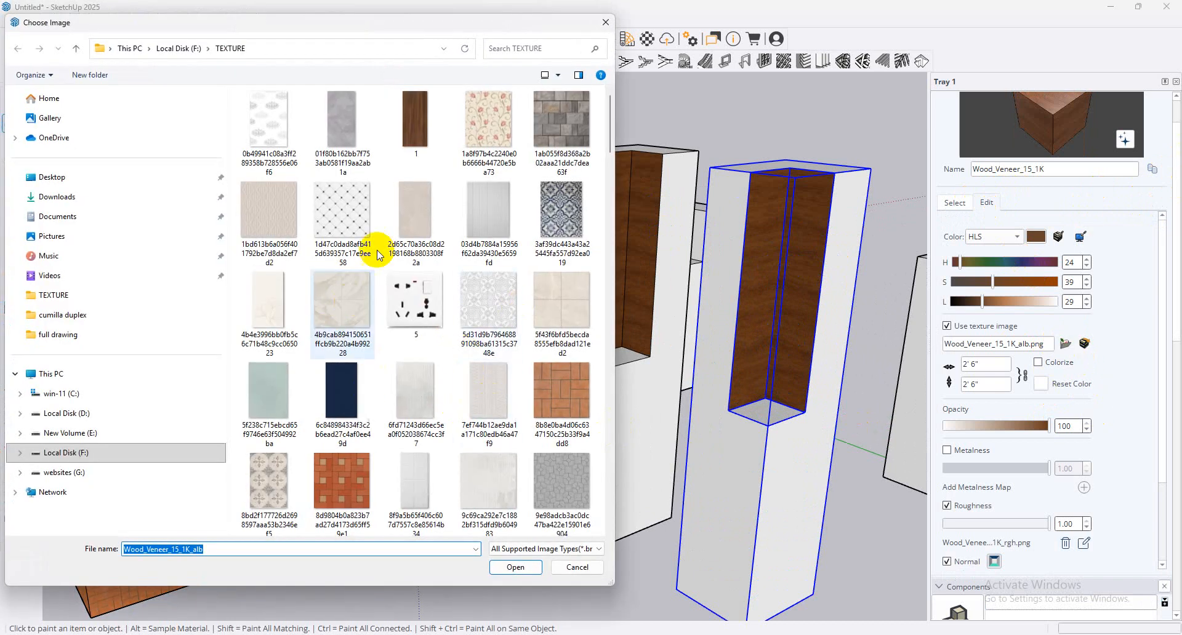
{"action": "double_click", "coordinate": [348, 313]}
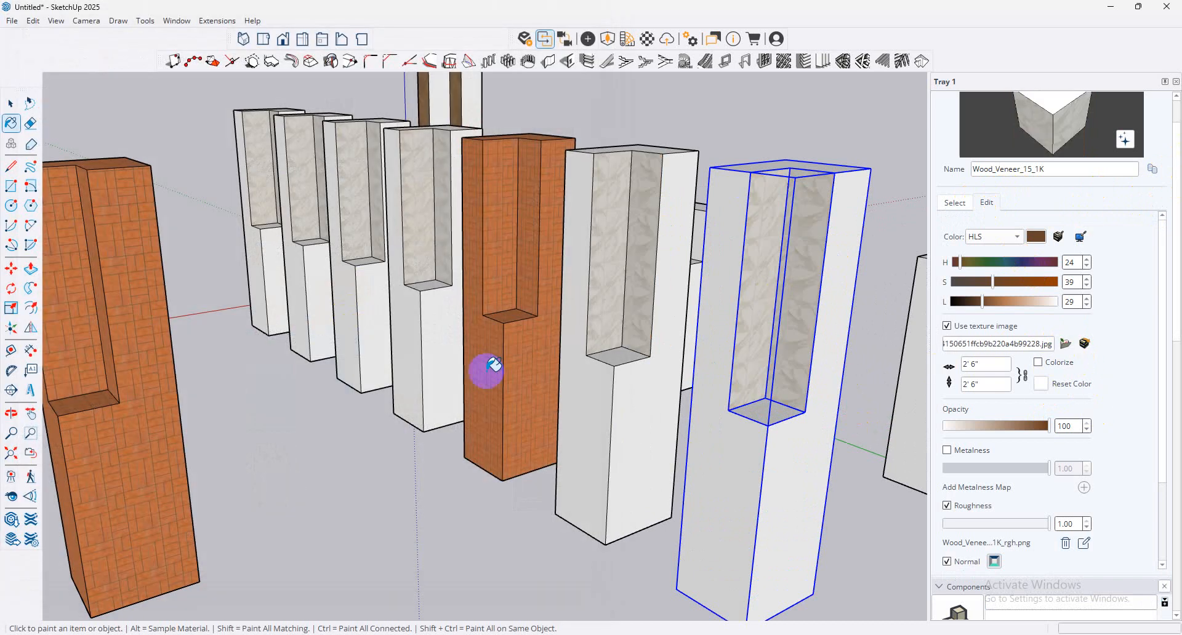
{"action": "scroll", "coordinate": [396, 408], "scroll_direction": "down", "scroll_amount": 6}
{"action": "middle_click_drag", "start_coordinate": [396, 409], "coordinate": [548, 483]}
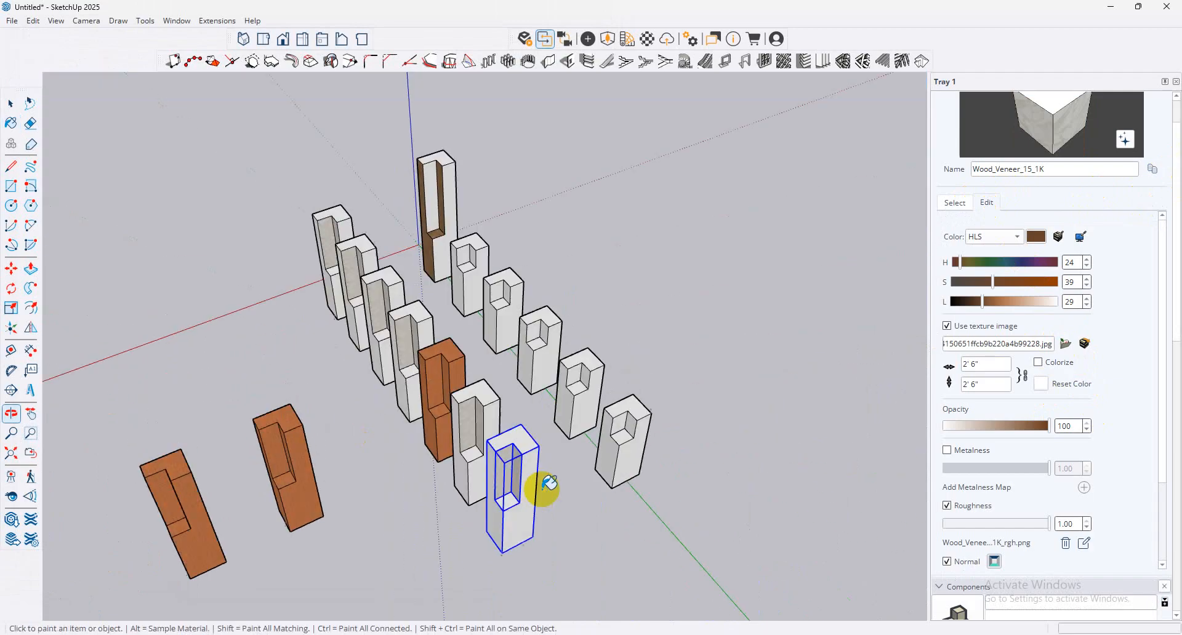
{"action": "scroll", "coordinate": [549, 483], "scroll_direction": "down", "scroll_amount": 3}
{"action": "left_click", "coordinate": [10, 103]}
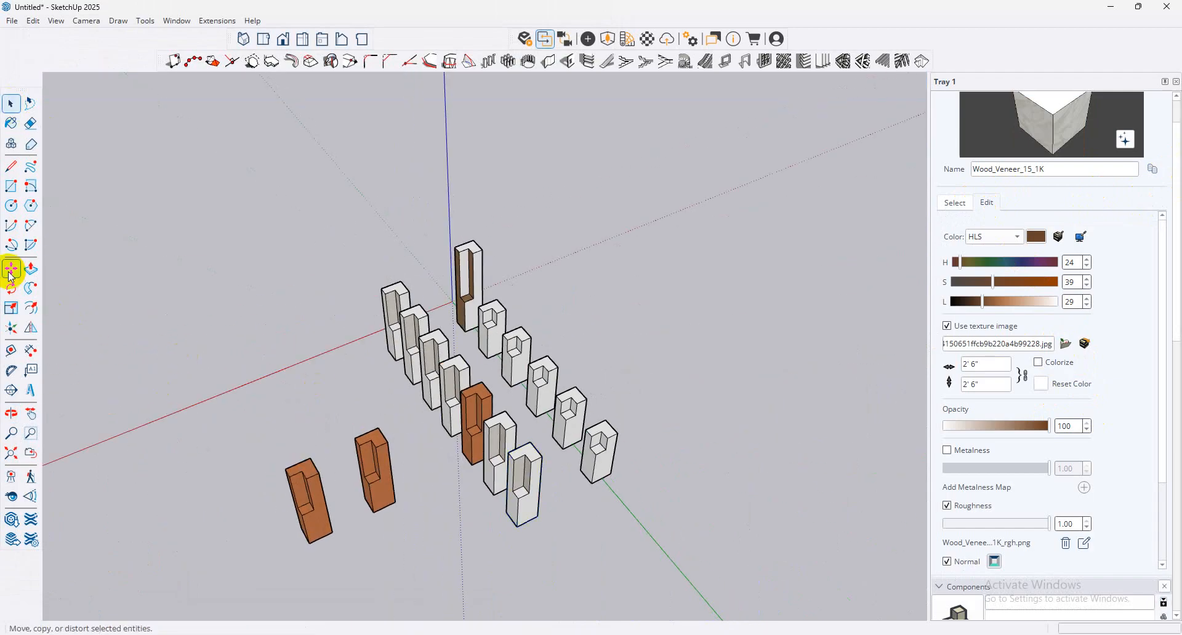
{"action": "left_click", "coordinate": [10, 126]}
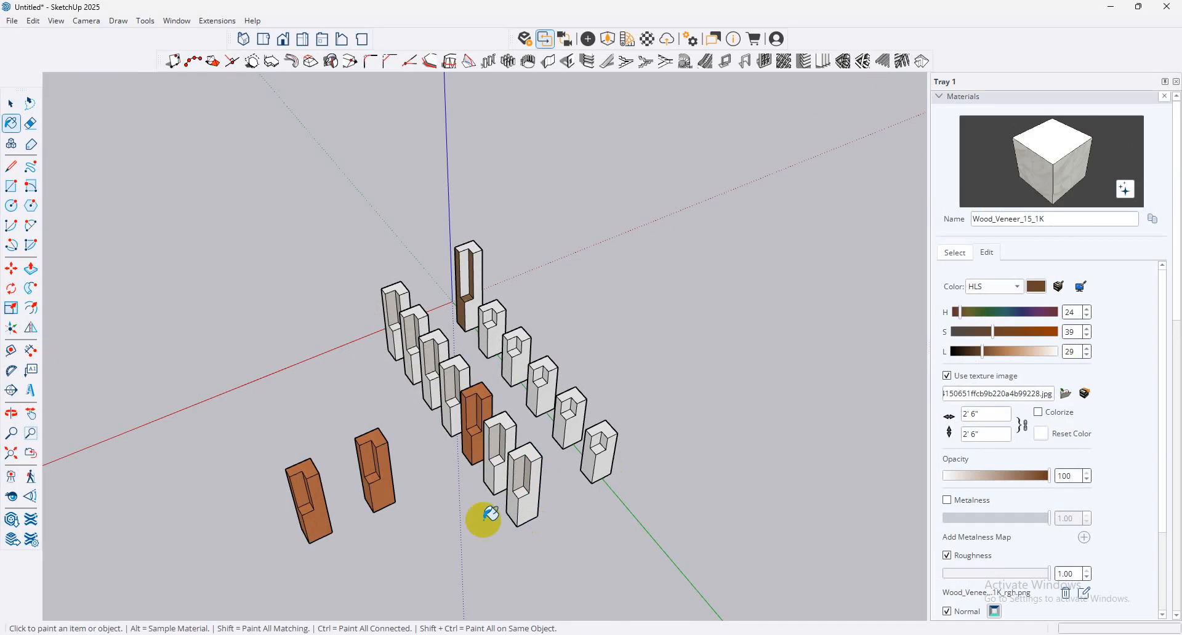
Step: Open the middle brick-tiled component and shift the brick texture's position slightly upward on its front face
{"action": "scroll", "coordinate": [412, 505], "scroll_direction": "up", "scroll_amount": 5}
{"action": "left_click", "coordinate": [6, 109]}
{"action": "left_click", "coordinate": [416, 533]}
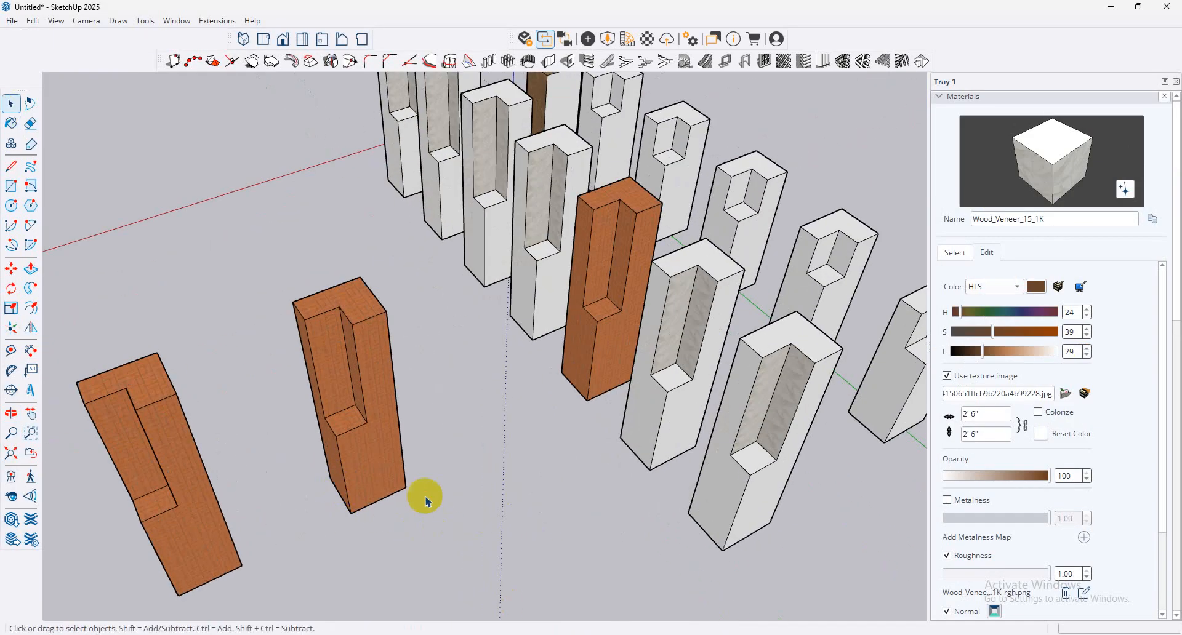
{"action": "triple_click", "coordinate": [395, 471]}
{"action": "right_click", "coordinate": [396, 471]}
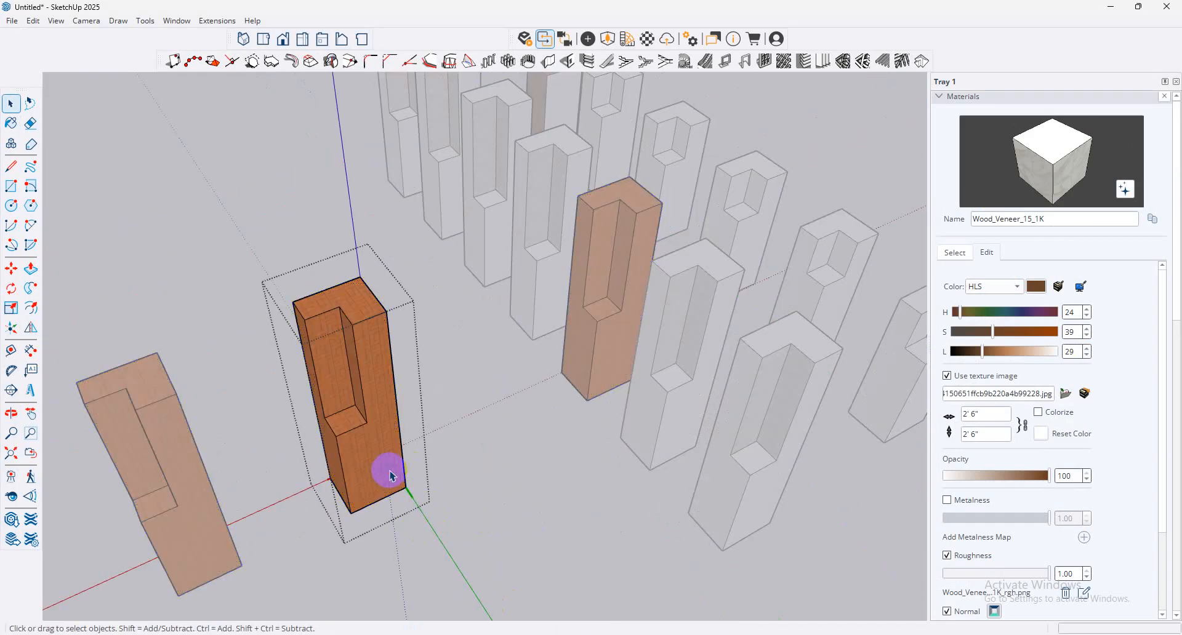
{"action": "mouse_move", "coordinate": [521, 404]}
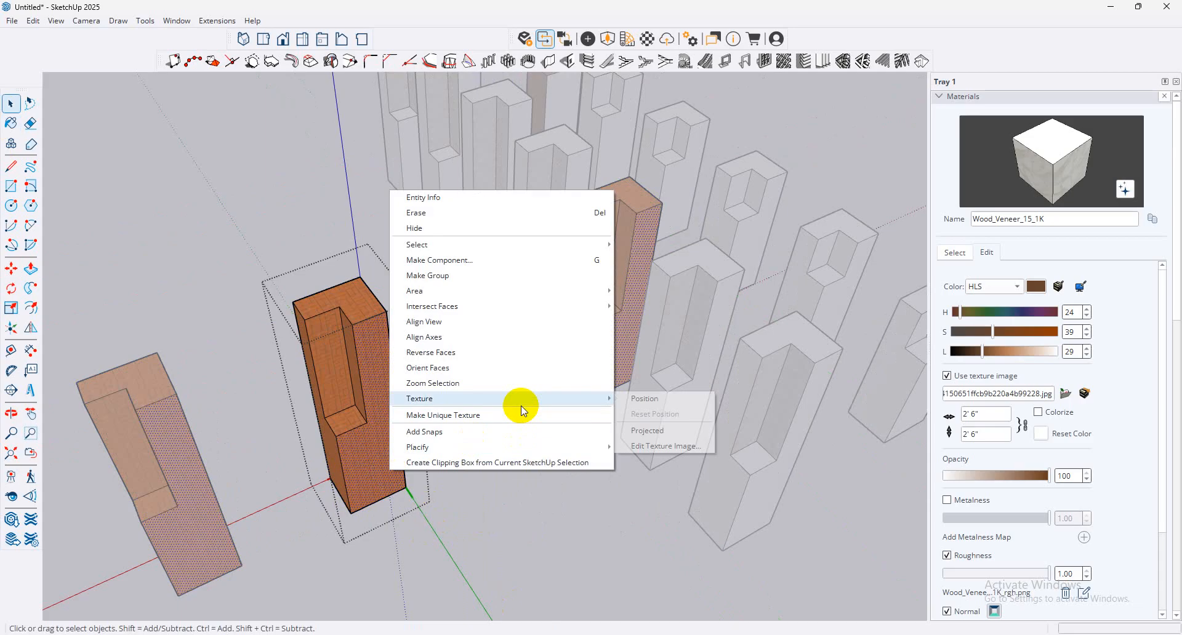
{"action": "left_click", "coordinate": [663, 396]}
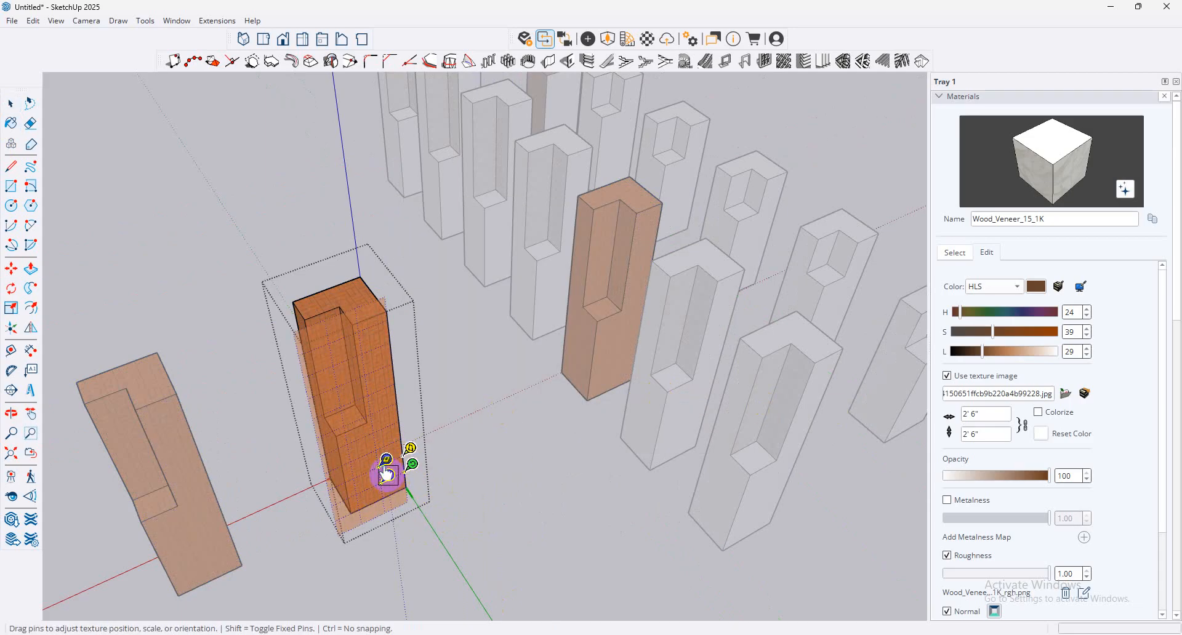
{"action": "left_click_drag", "start_coordinate": [390, 479], "coordinate": [393, 460]}
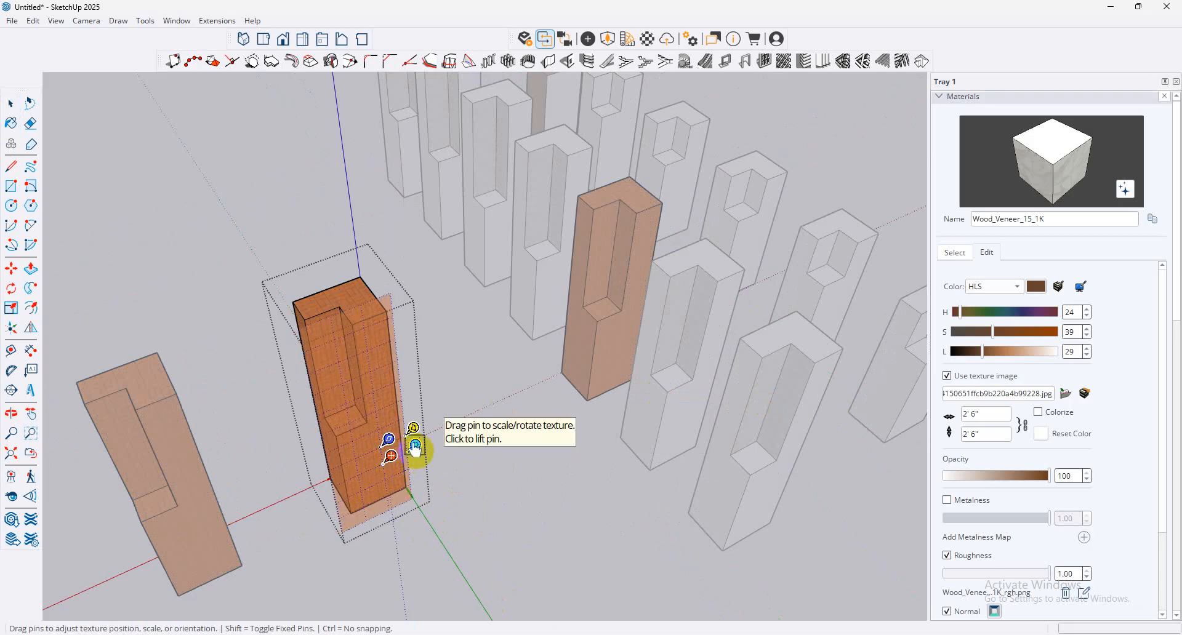
Step: Scale up and rotate the brick texture on the same front face, finish the texture positioning and exit component editing
{"action": "scroll", "coordinate": [415, 445], "scroll_direction": "up", "scroll_amount": 6}
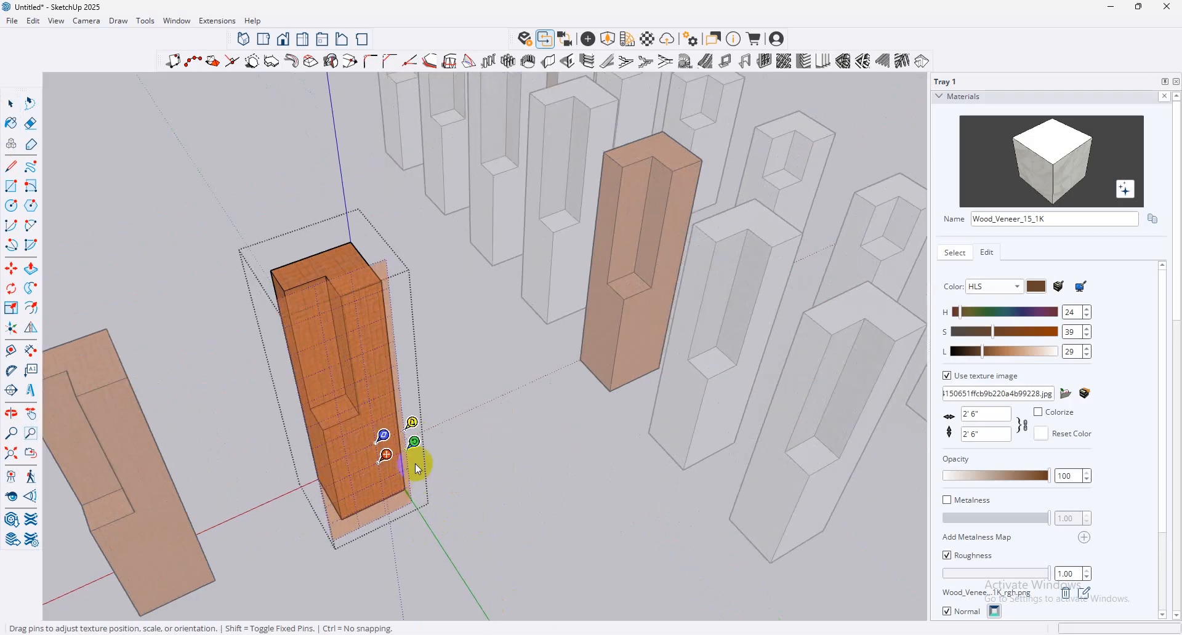
{"action": "left_click_drag", "start_coordinate": [414, 447], "coordinate": [388, 509]}
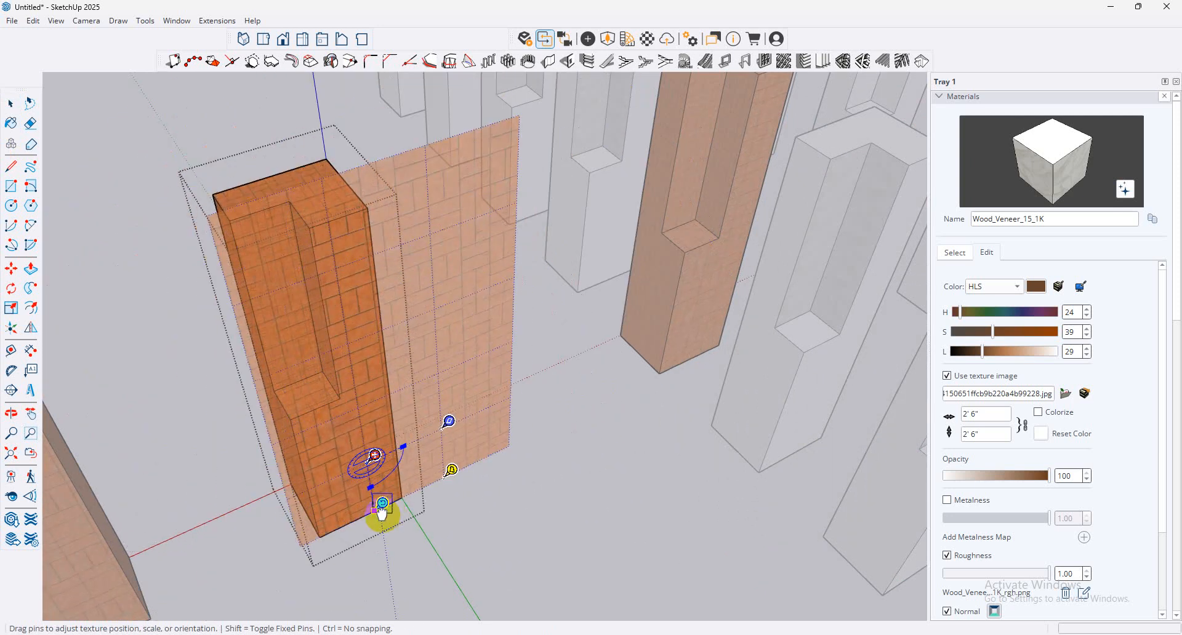
{"action": "left_click", "coordinate": [11, 103]}
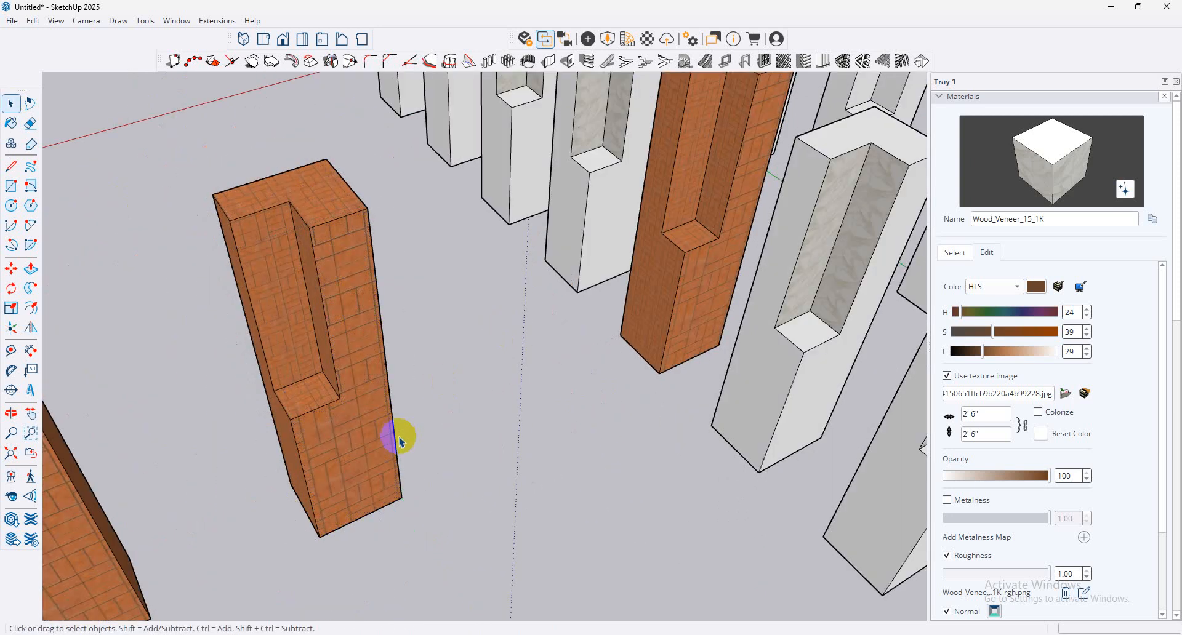
Step: Reopen the middle brick-tiled component and select its front face together with its bounding edges
{"action": "scroll", "coordinate": [399, 441], "scroll_direction": "down", "scroll_amount": 5}
{"action": "middle_click_drag", "start_coordinate": [377, 472], "coordinate": [303, 435]}
{"action": "left_click", "coordinate": [373, 392]}
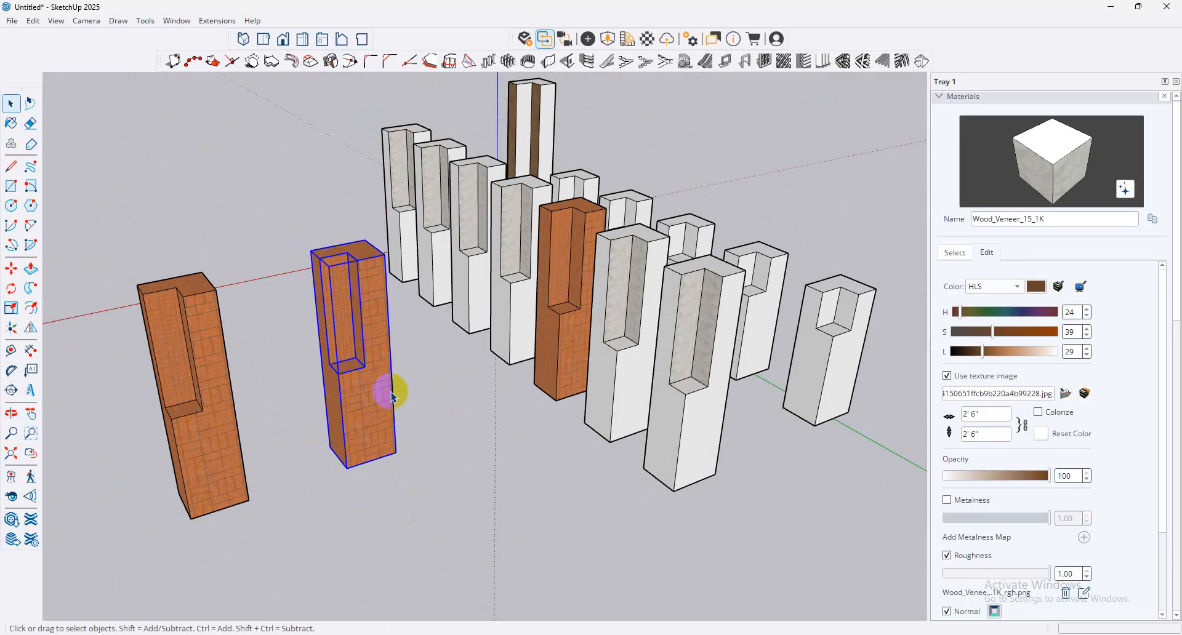
{"action": "double_click", "coordinate": [386, 409]}
{"action": "left_click", "coordinate": [382, 403]}
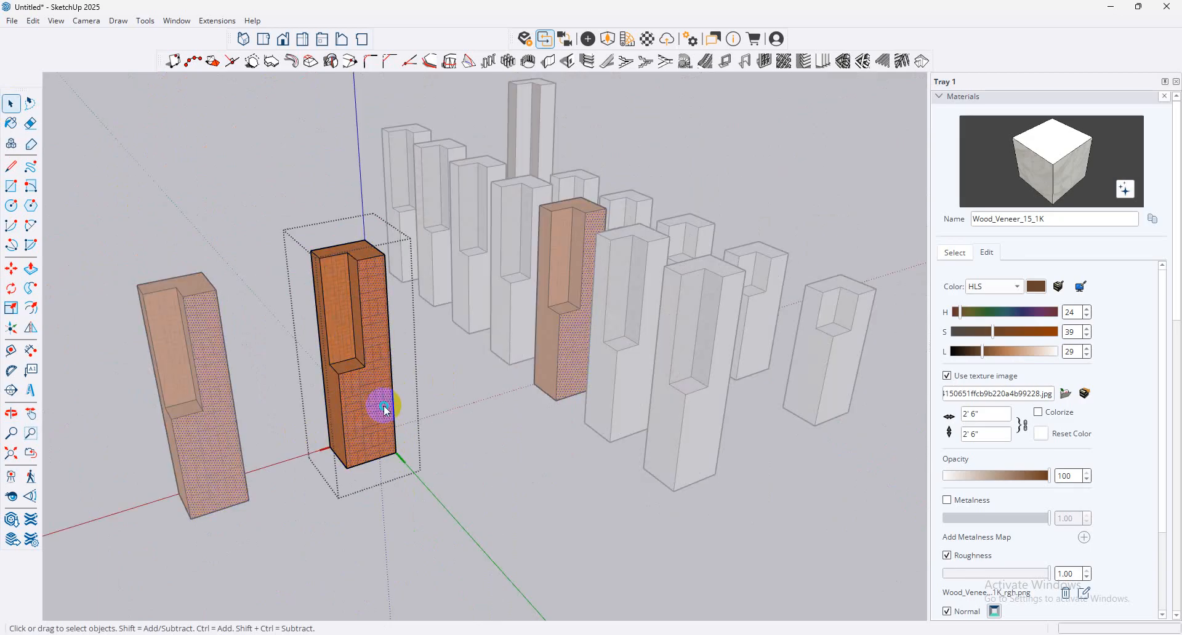
{"action": "right_click", "coordinate": [383, 405]}
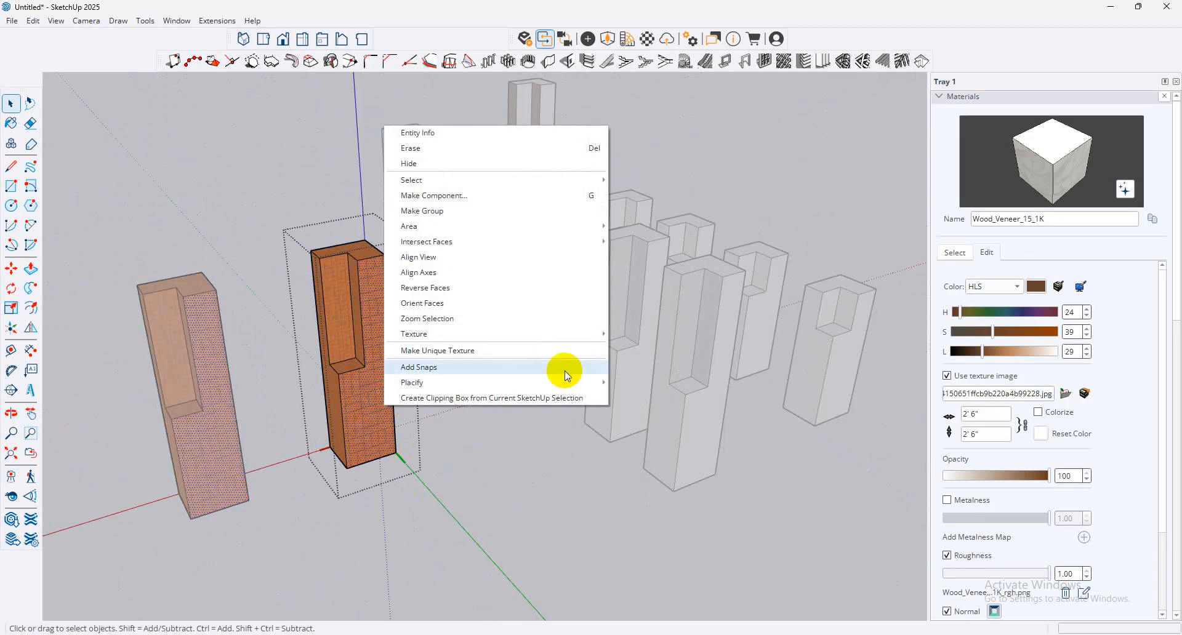
{"action": "left_click", "coordinate": [252, 509]}
{"action": "middle_click_drag", "start_coordinate": [375, 515], "coordinate": [448, 520]}
{"action": "scroll", "coordinate": [360, 436], "scroll_direction": "up", "scroll_amount": 3}
{"action": "left_click", "coordinate": [360, 436]}
{"action": "double_click", "coordinate": [395, 415]}
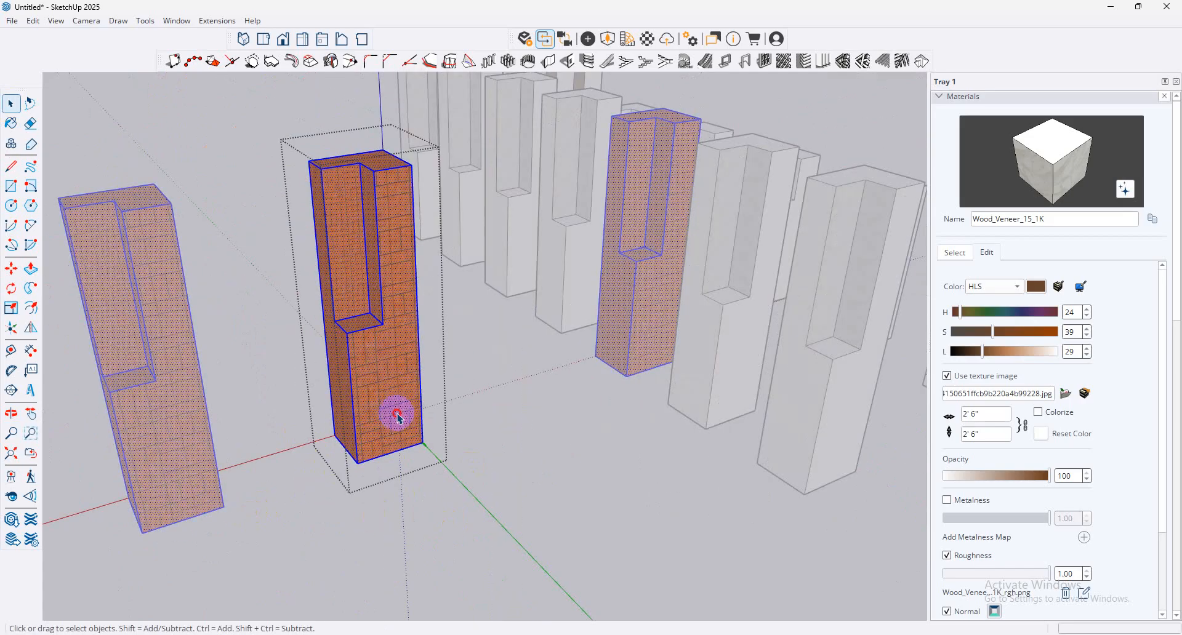
{"action": "left_click", "coordinate": [398, 417]}
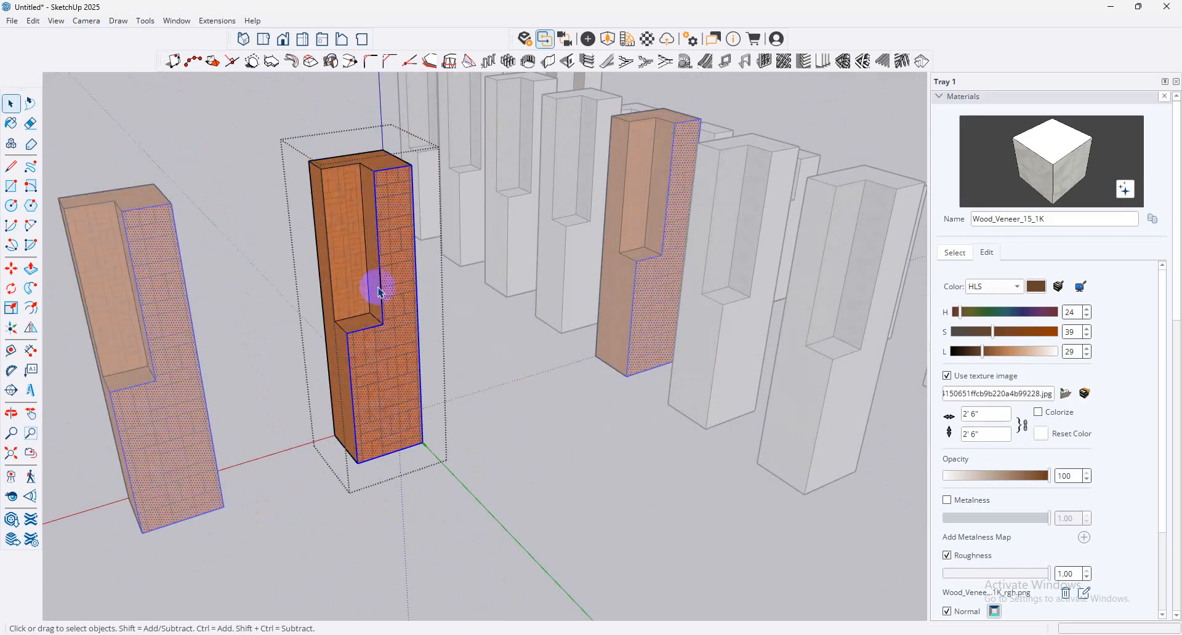
{"action": "scroll", "coordinate": [393, 376], "scroll_direction": "up", "scroll_amount": 4}
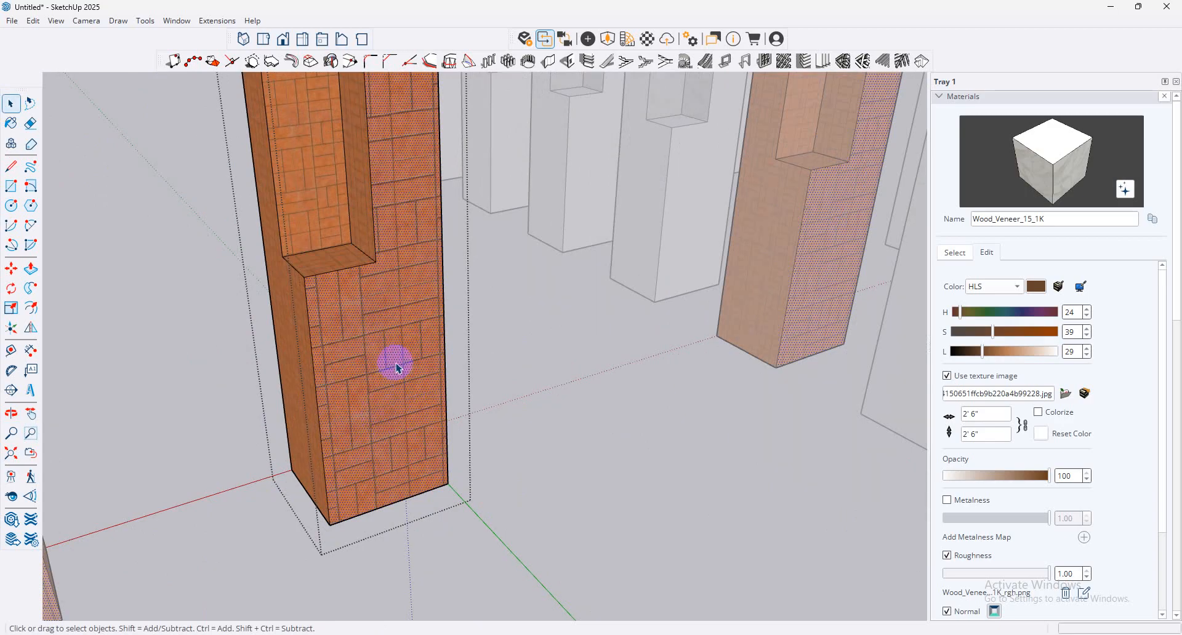
{"action": "left_click", "coordinate": [373, 264]}
{"action": "left_click", "coordinate": [394, 239], "text": "shift"}
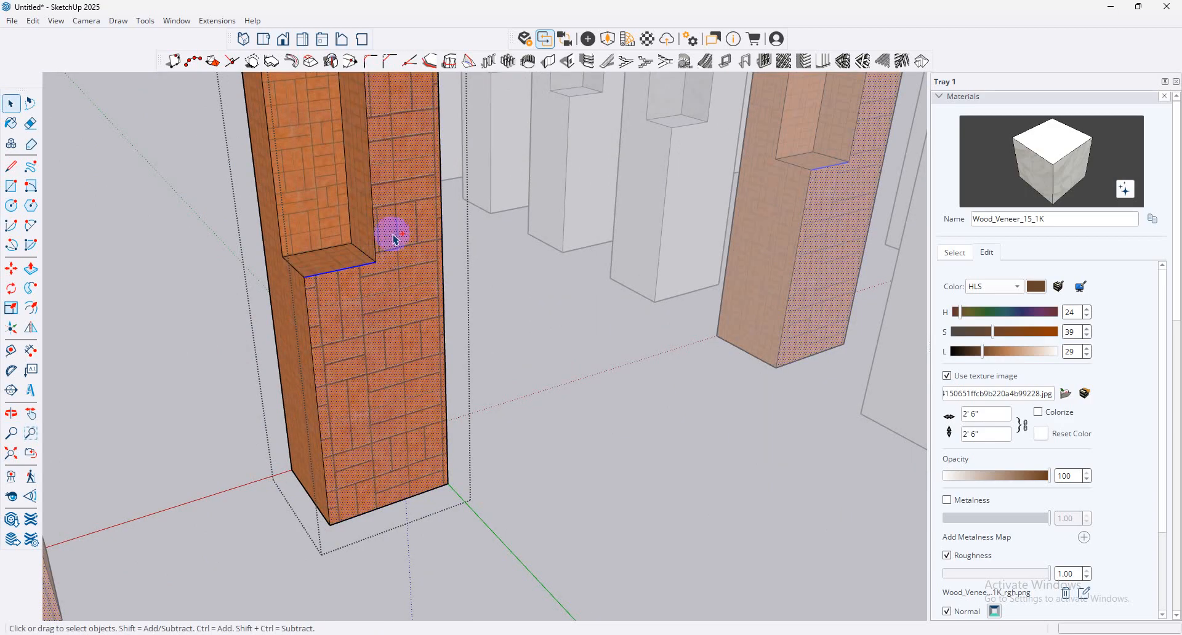
{"action": "right_click", "coordinate": [399, 293]}
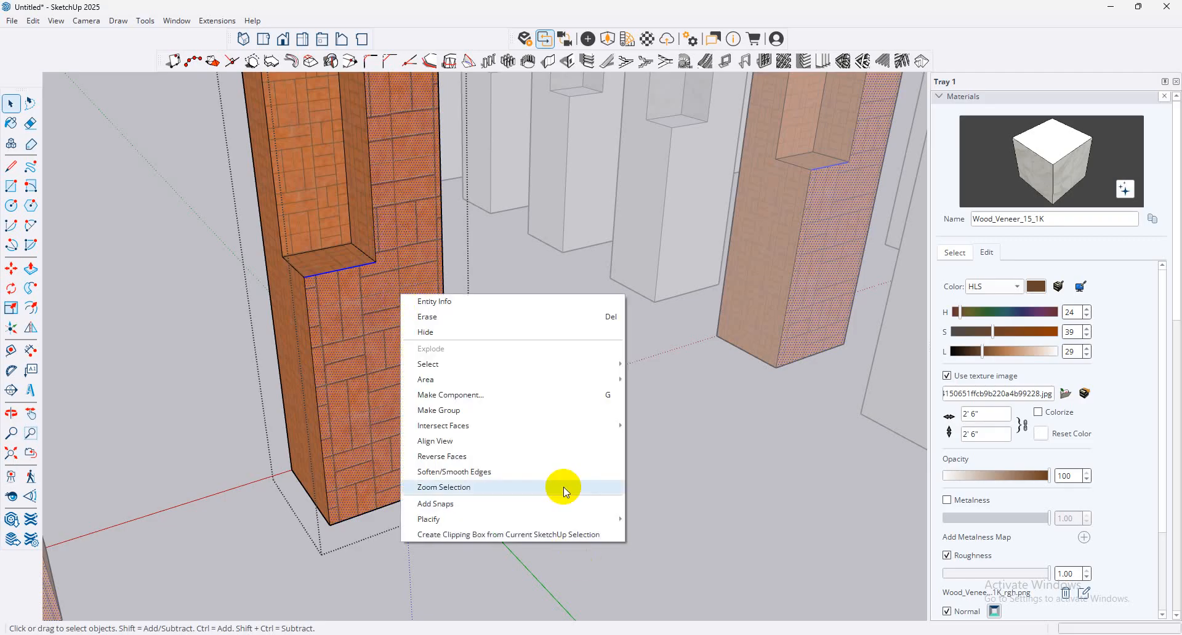
{"action": "left_click", "coordinate": [308, 390]}
Step: Enlarge the brick texture further on the component's front face, shift it upward, and exit component editing
{"action": "left_click", "coordinate": [366, 379]}
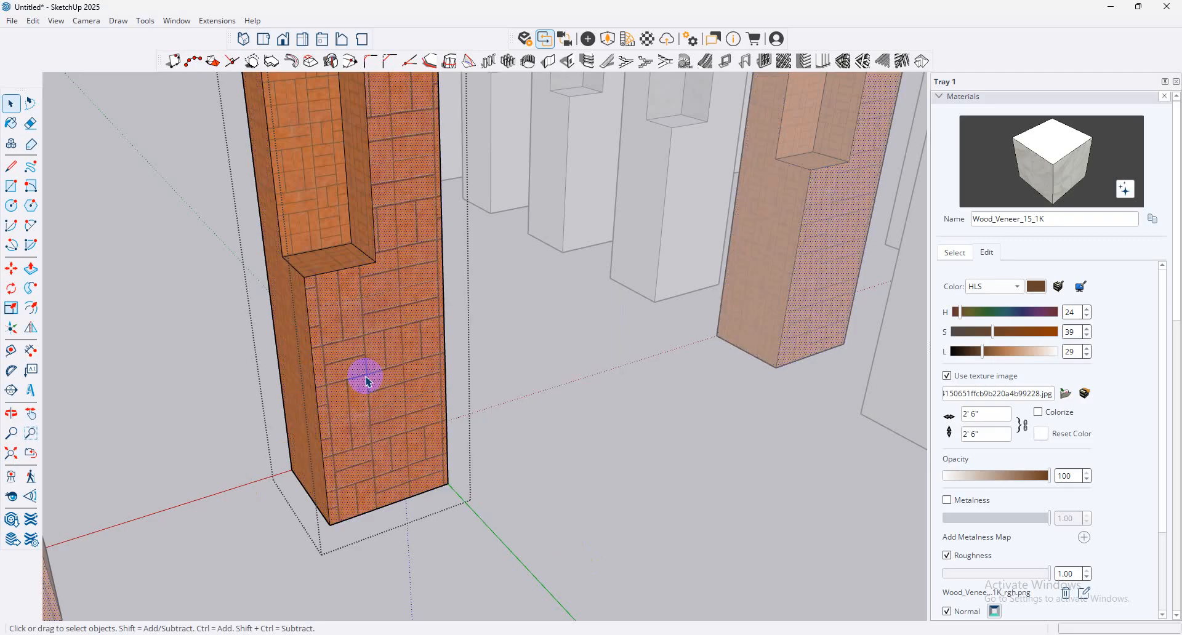
{"action": "right_click", "coordinate": [366, 381]}
{"action": "mouse_move", "coordinate": [496, 583]}
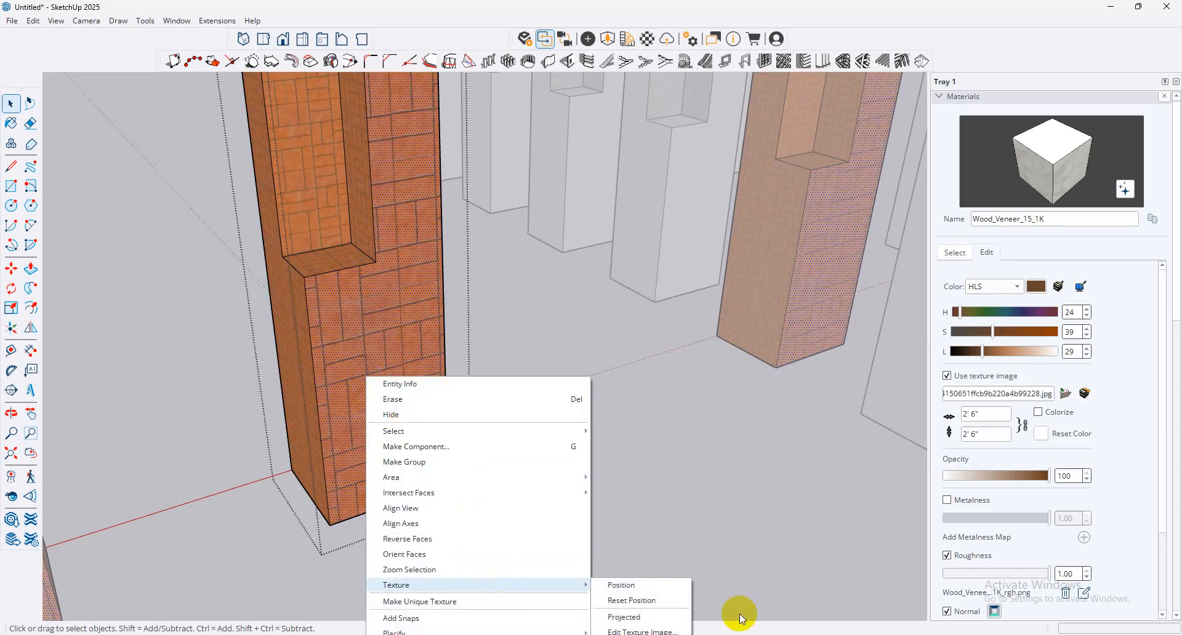
{"action": "left_click", "coordinate": [633, 593]}
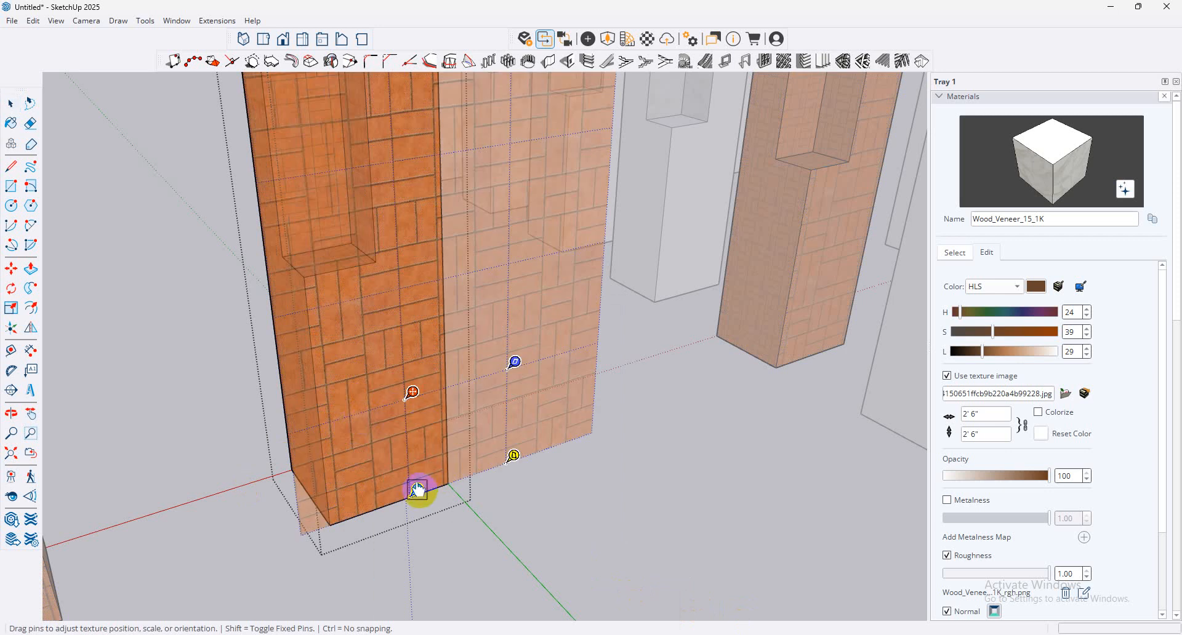
{"action": "mouse_move", "coordinate": [419, 490]}
{"action": "left_mouse_down"}
{"action": "mouse_move", "coordinate": [480, 520]}
{"action": "mouse_move", "coordinate": [534, 484]}
{"action": "mouse_move", "coordinate": [391, 514]}
{"action": "mouse_move", "coordinate": [417, 510]}
{"action": "left_mouse_up"}
{"action": "left_click_drag", "start_coordinate": [411, 390], "coordinate": [378, 295]}
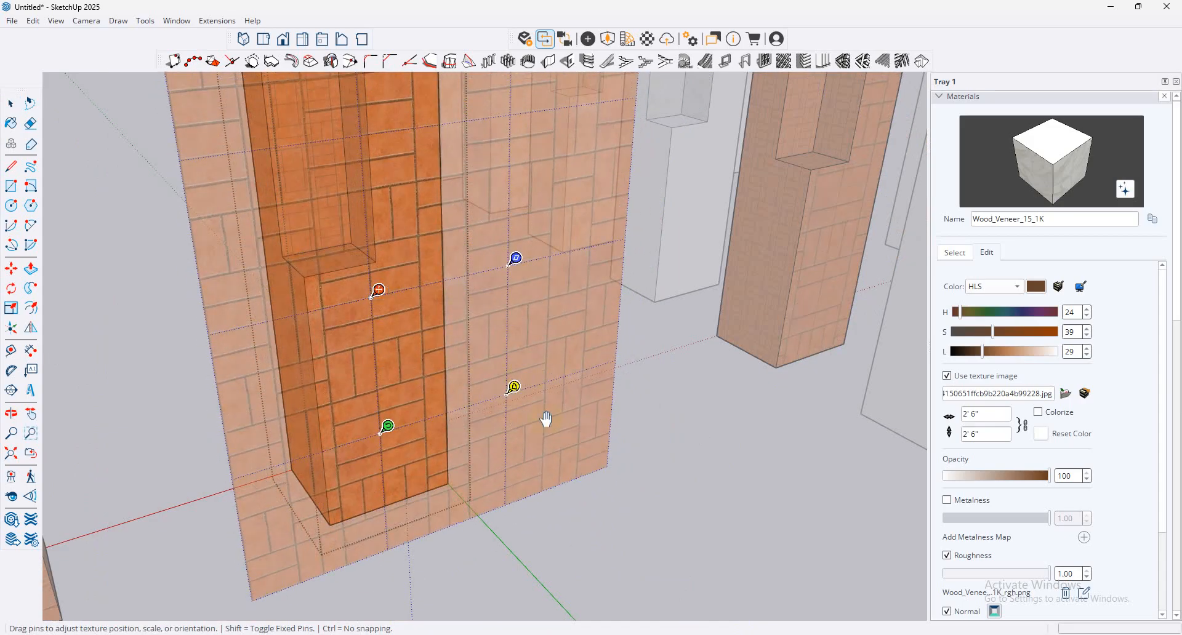
{"action": "left_click", "coordinate": [10, 105]}
{"action": "left_click", "coordinate": [682, 381]}
{"action": "middle_click_drag", "start_coordinate": [480, 474], "coordinate": [394, 462]}
{"action": "scroll", "coordinate": [549, 419], "scroll_direction": "down", "scroll_amount": 5}
{"action": "scroll", "coordinate": [548, 421], "scroll_direction": "down", "scroll_amount": 4}
{"action": "scroll", "coordinate": [246, 494], "scroll_direction": "up", "scroll_amount": 4}
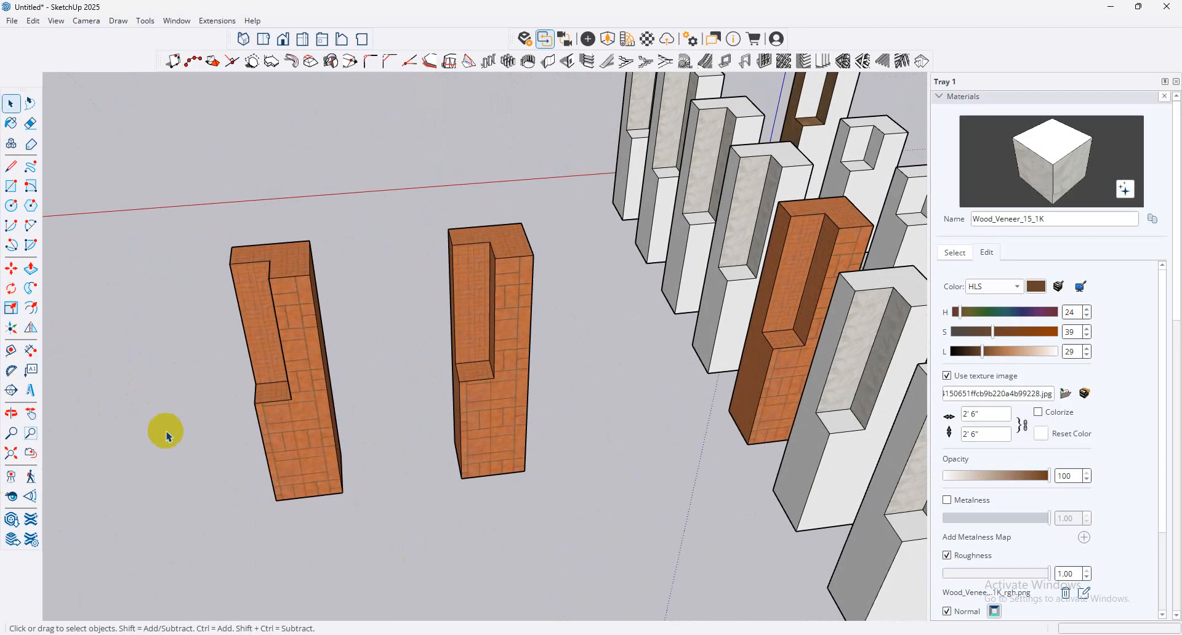
Step: Select all the components in the model
{"action": "scroll", "coordinate": [206, 319], "scroll_direction": "down", "scroll_amount": 4}
{"action": "key", "text": "ctrl+a"}
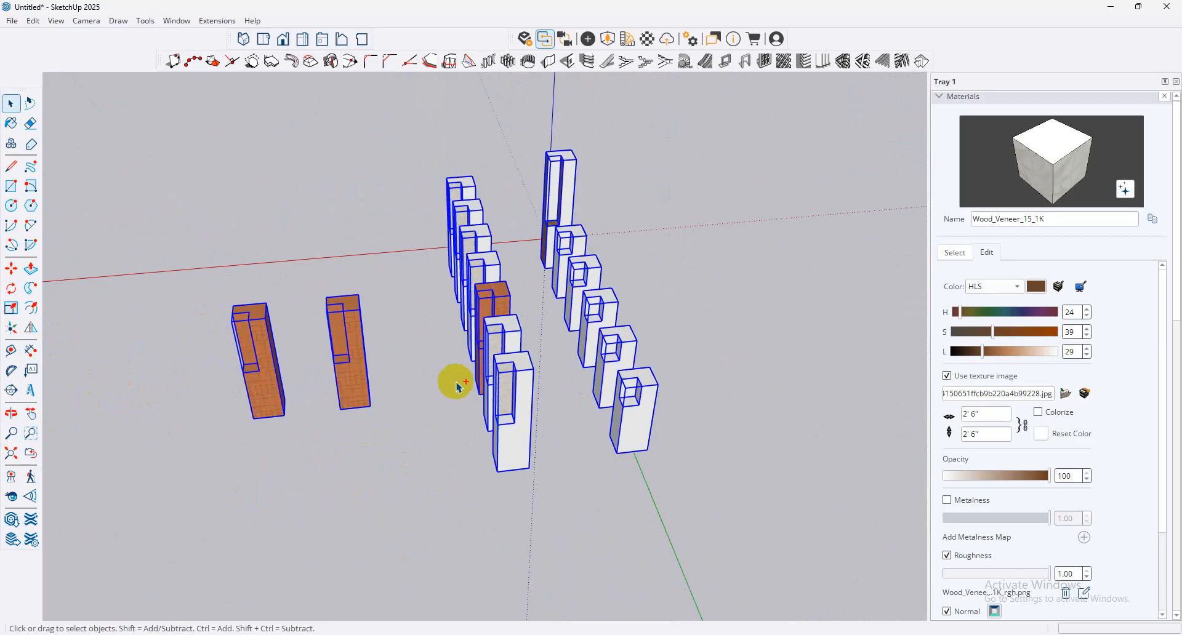
Step: Delete the selected blocks and draw a ground rectangle about 25' 4" by 26' 8" starting at the origin
{"action": "key", "text": "Delete"}
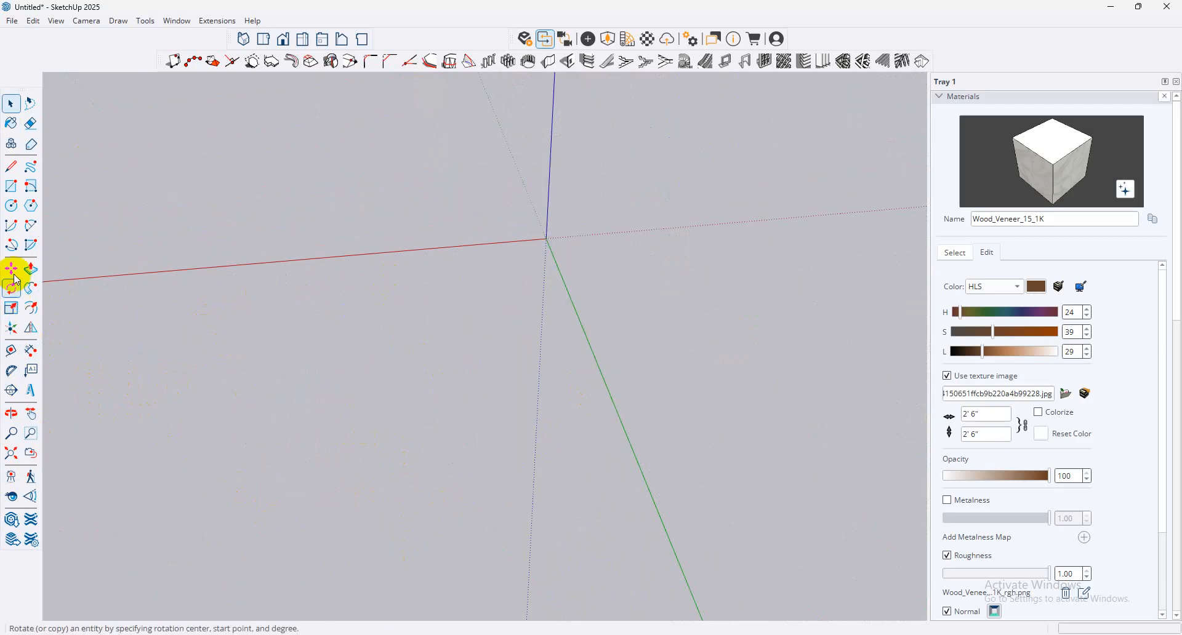
{"action": "left_click", "coordinate": [13, 187]}
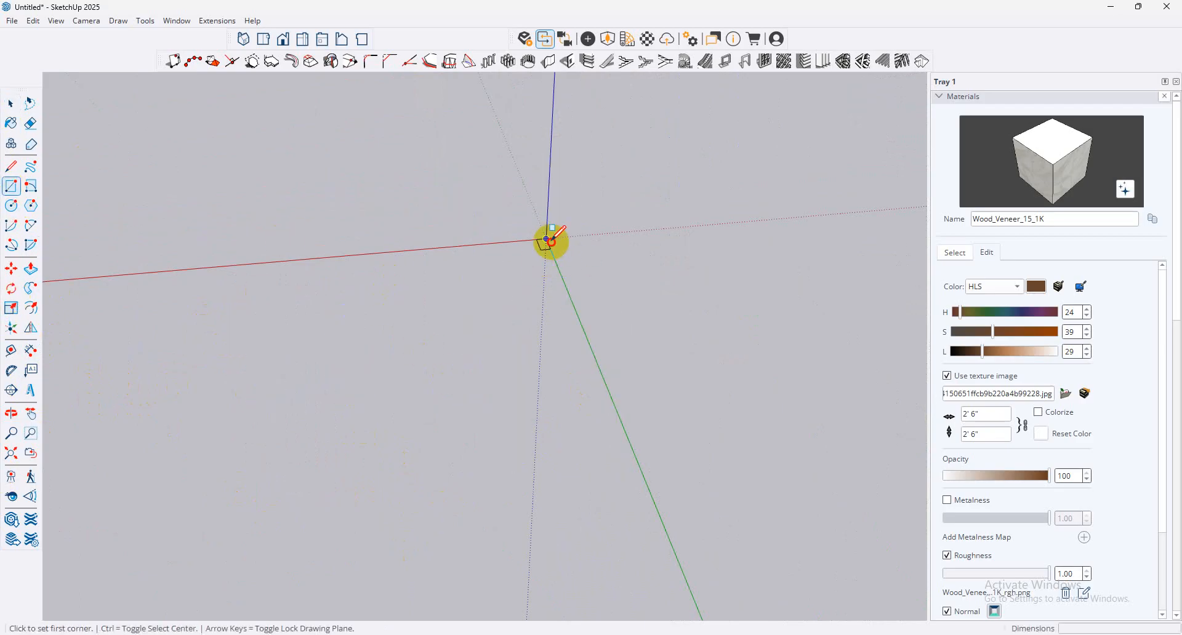
{"action": "left_click", "coordinate": [547, 239]}
{"action": "left_click", "coordinate": [436, 330]}
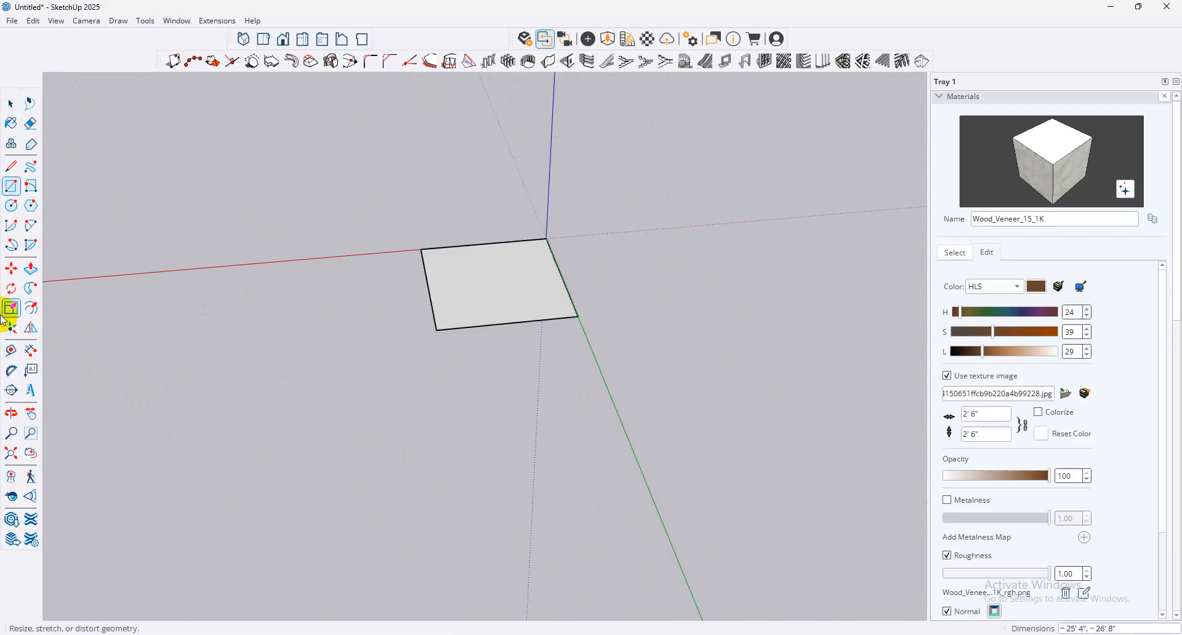
{"action": "scroll", "coordinate": [468, 320], "scroll_direction": "up", "scroll_amount": 3}
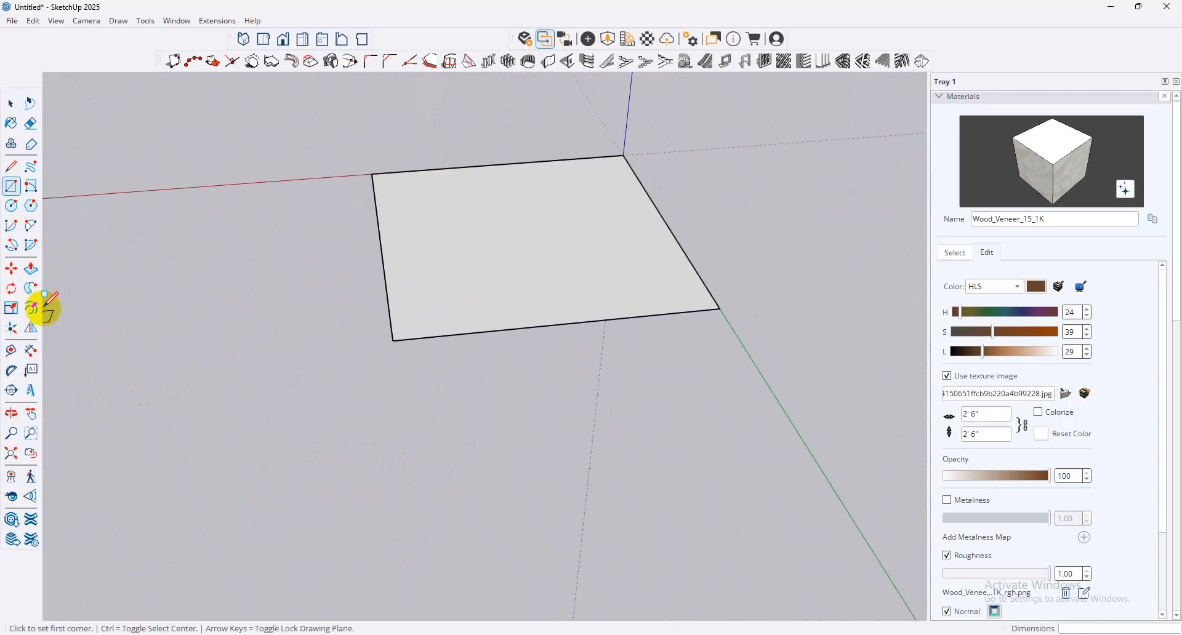
Step: Offset the rectangle's outline outward by 33
{"action": "left_click", "coordinate": [31, 307]}
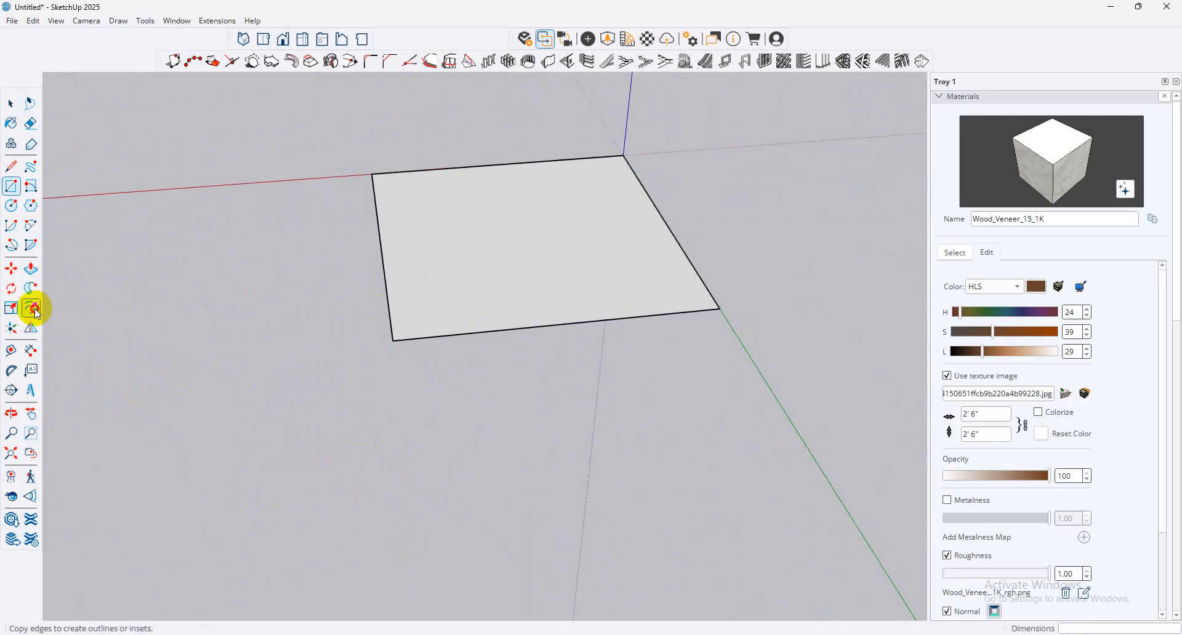
{"action": "left_click", "coordinate": [560, 286]}
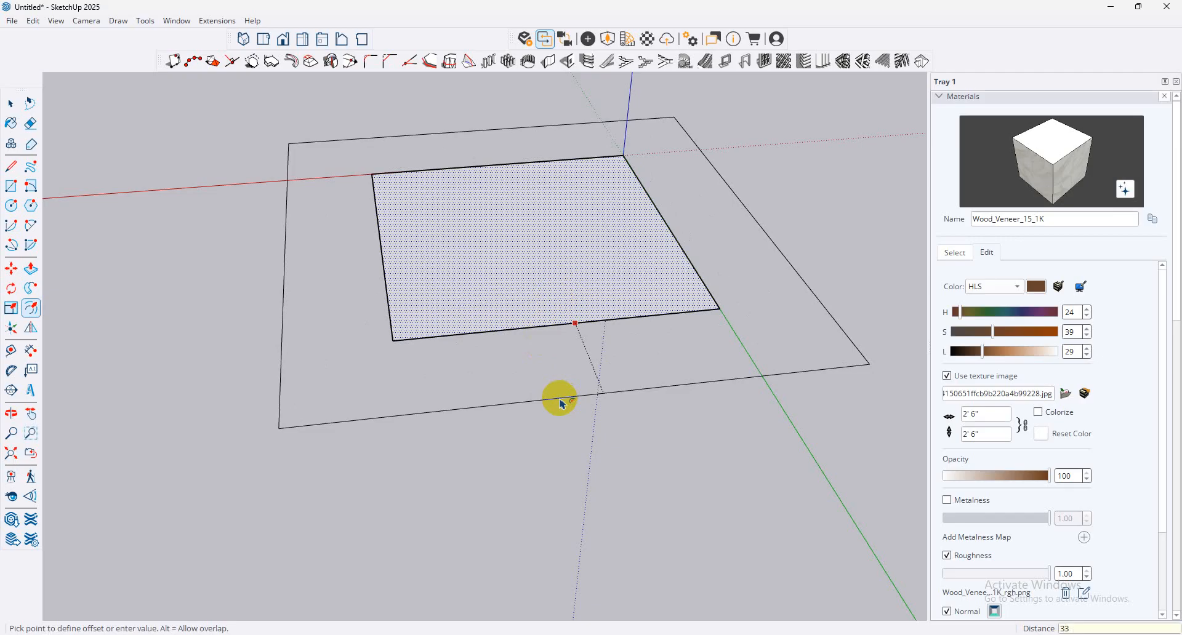
{"action": "key", "text": "Return"}
{"action": "scroll", "coordinate": [377, 265], "scroll_direction": "up", "scroll_amount": 1}
{"action": "middle_click_drag", "start_coordinate": [492, 274], "coordinate": [652, 320]}
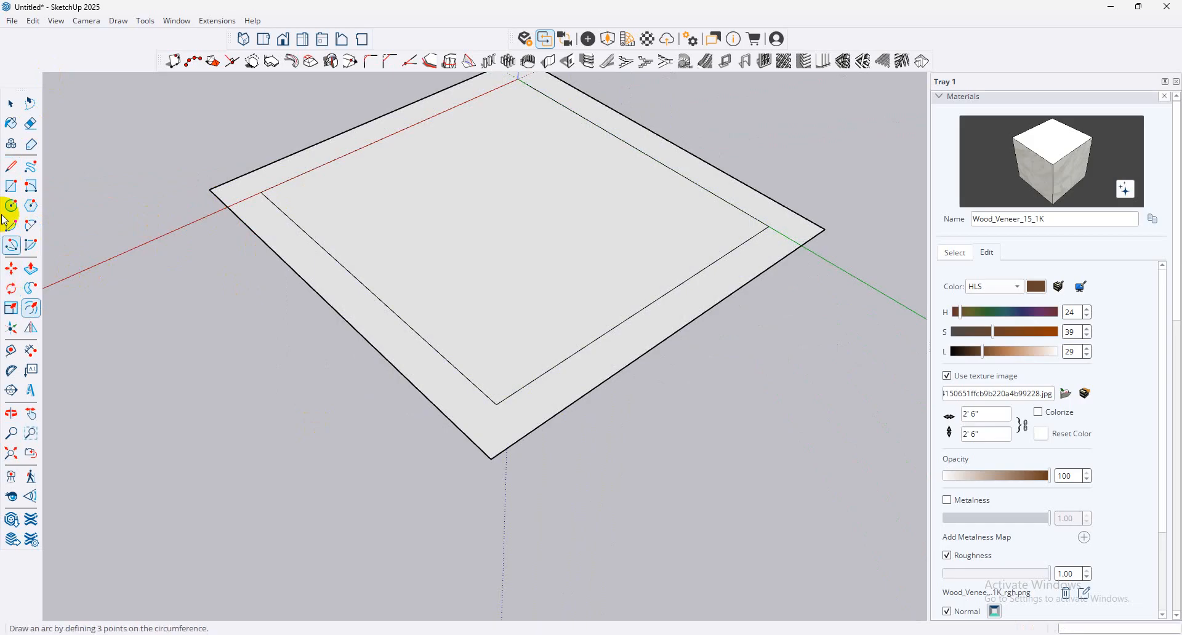
Step: Draw a five-sided polygon with a radius of about 4' 4" on the ground beside the rectangle
{"action": "left_click", "coordinate": [31, 205]}
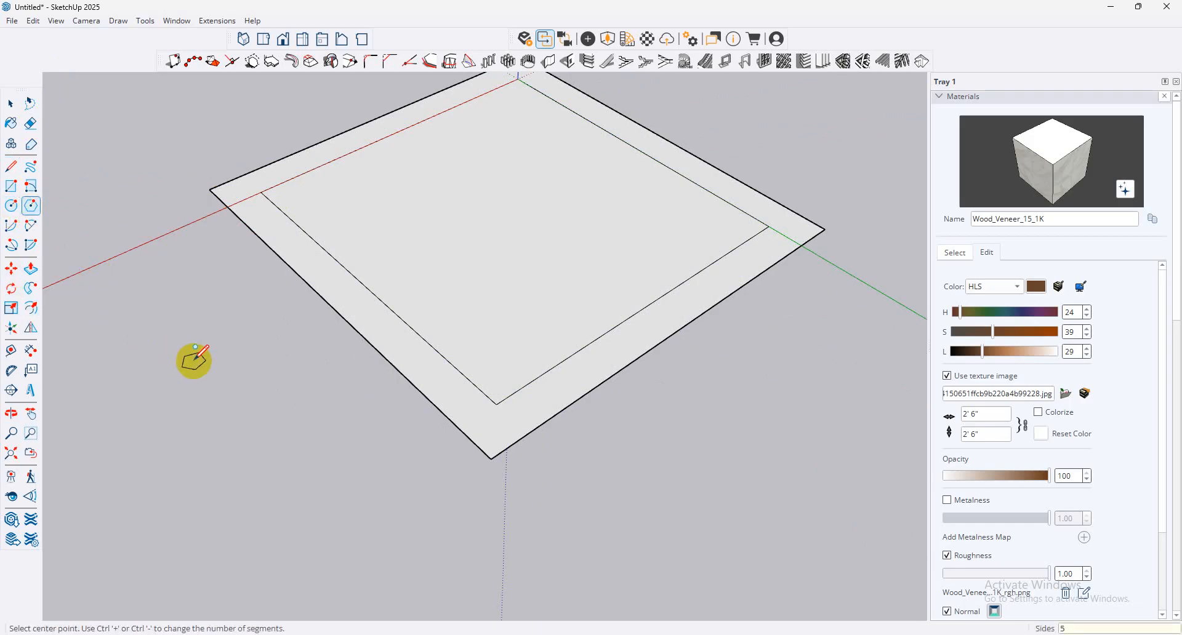
{"action": "left_click", "coordinate": [196, 360]}
{"action": "left_click", "coordinate": [266, 364]}
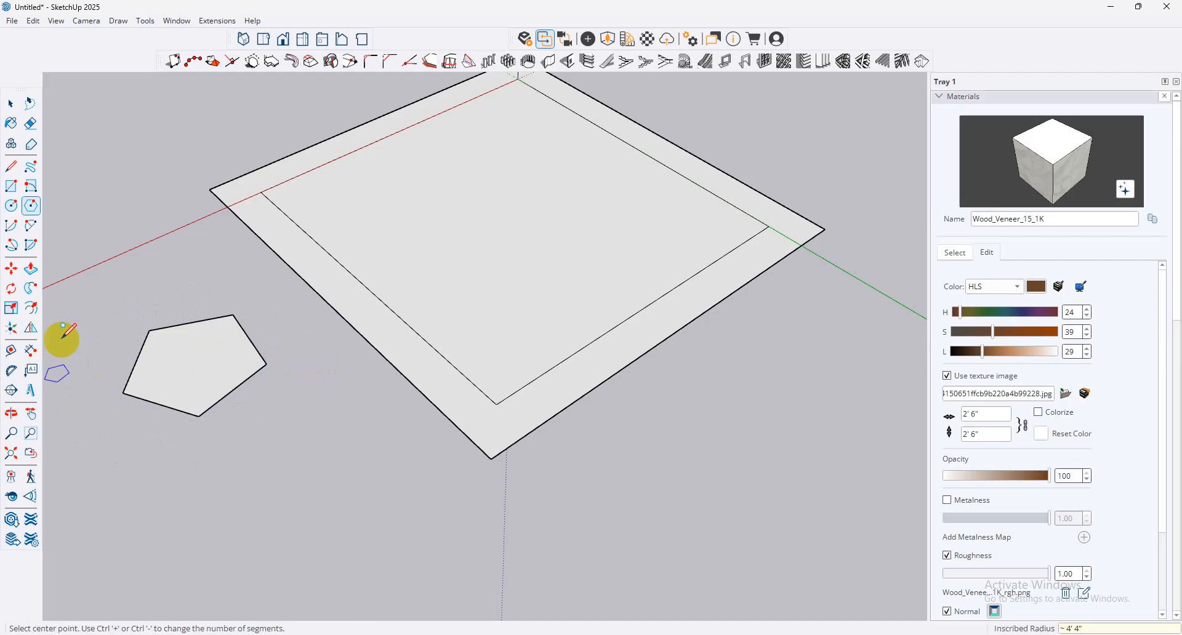
Step: Try offsetting the pentagon's outline outward by about 1' 6", and undo that offset
{"action": "left_click", "coordinate": [30, 307]}
{"action": "left_click", "coordinate": [220, 399]}
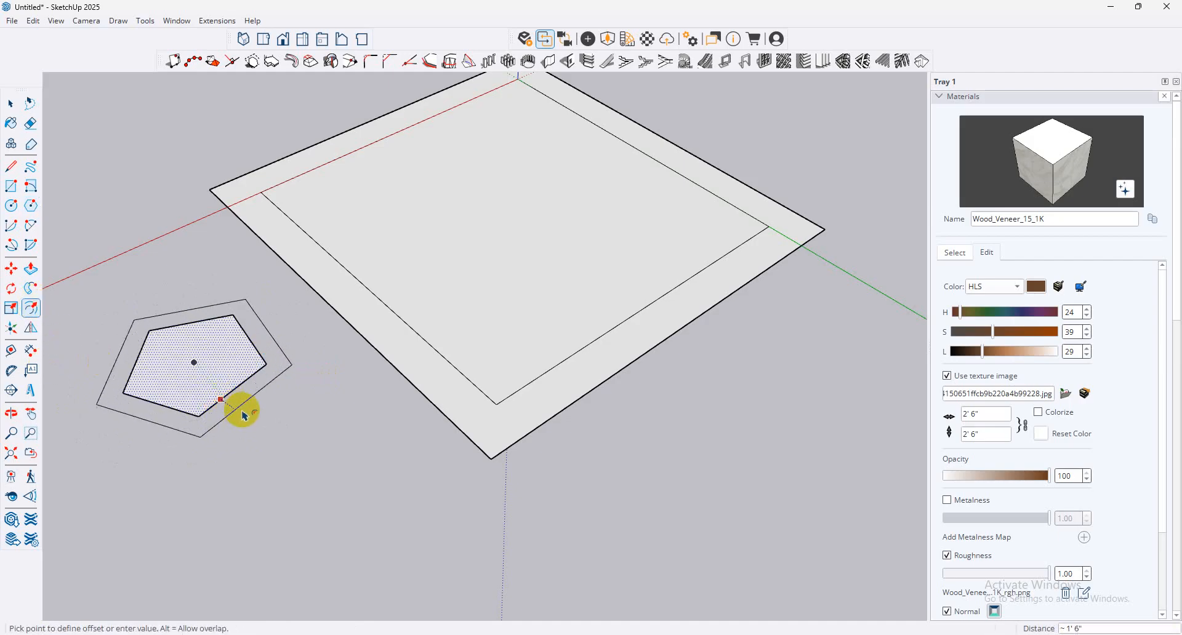
{"action": "left_click", "coordinate": [248, 417]}
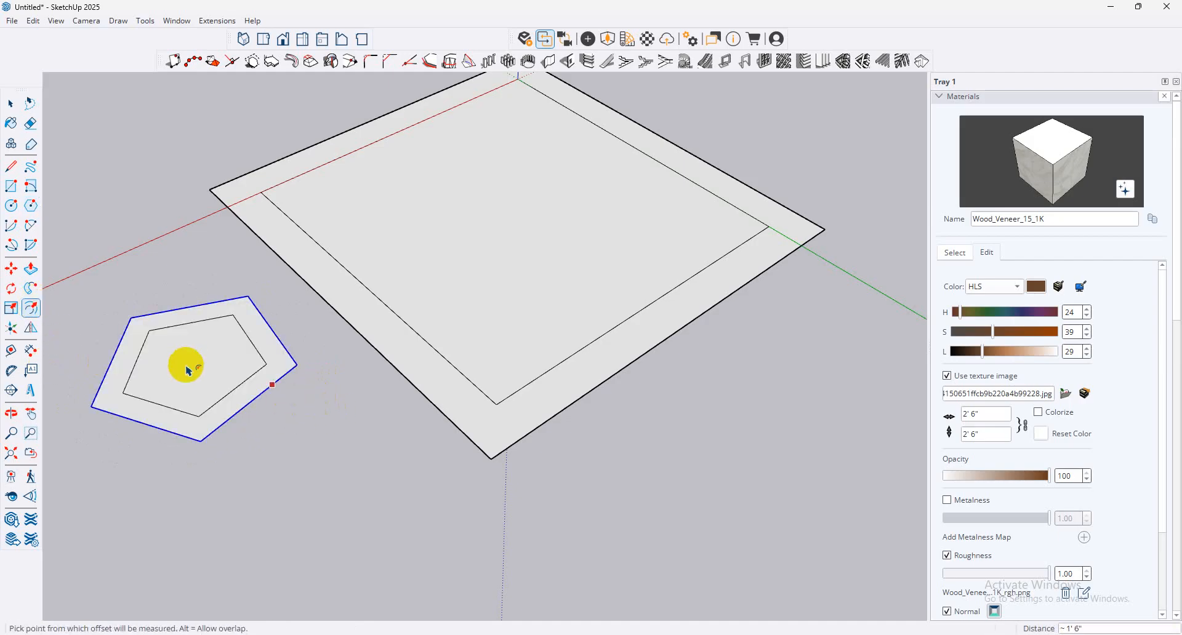
{"action": "key", "text": "ctrl+z"}
Step: Offset the pentagon's outline inward by 10
{"action": "left_click", "coordinate": [219, 400]}
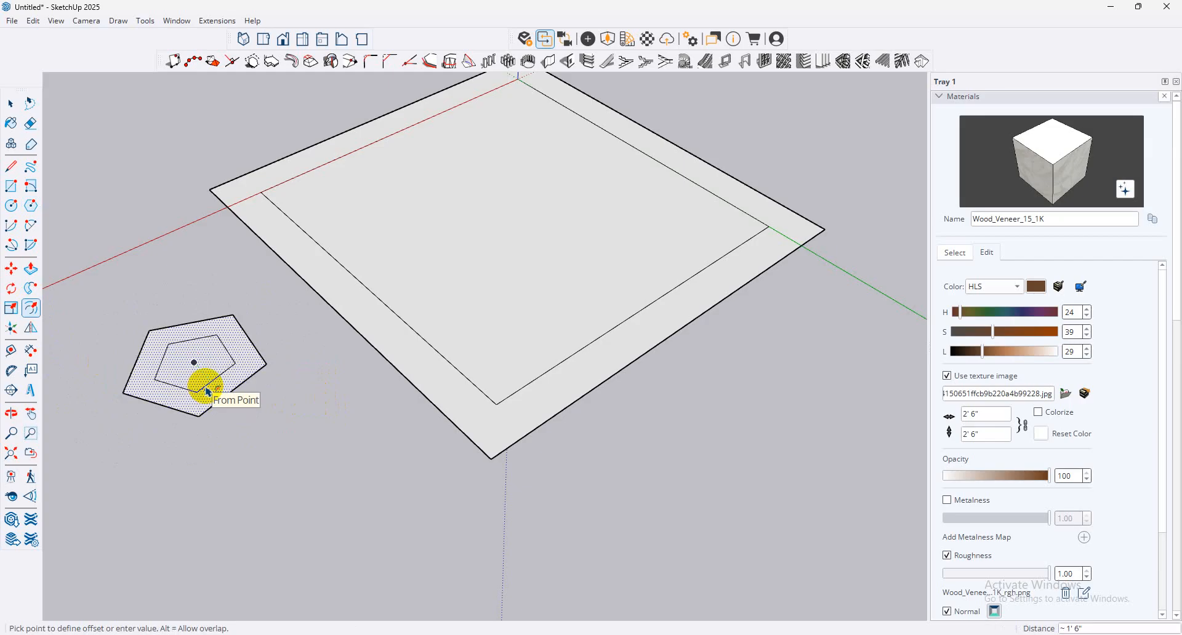
{"action": "left_click", "coordinate": [208, 392]}
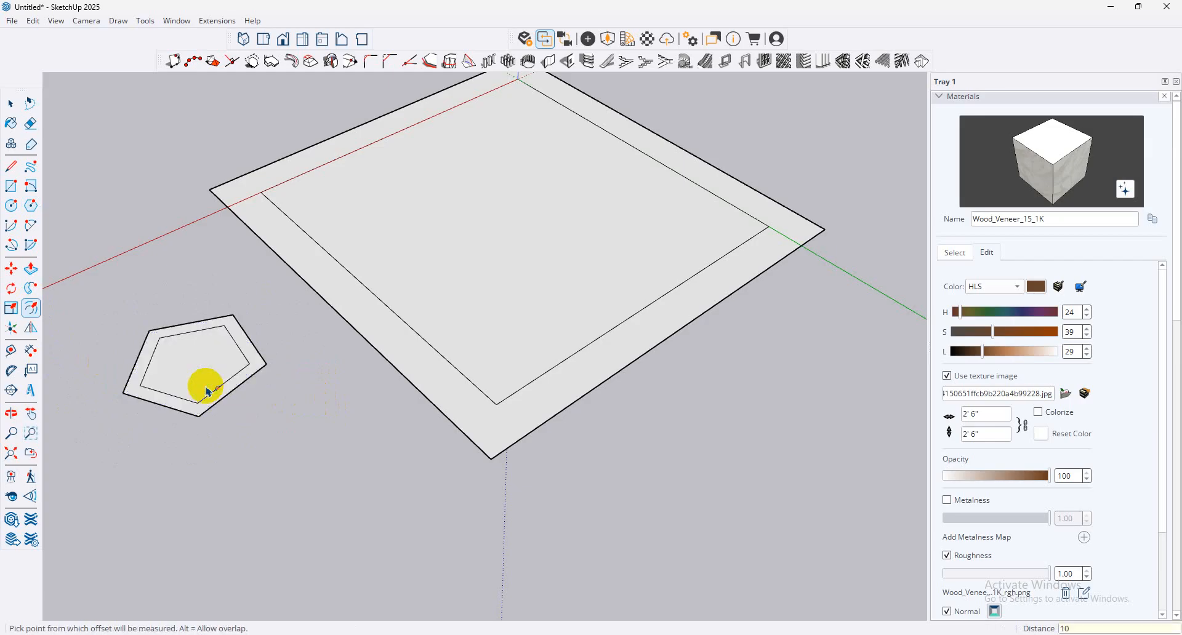
{"action": "scroll", "coordinate": [585, 393], "scroll_direction": "down", "scroll_amount": 2}
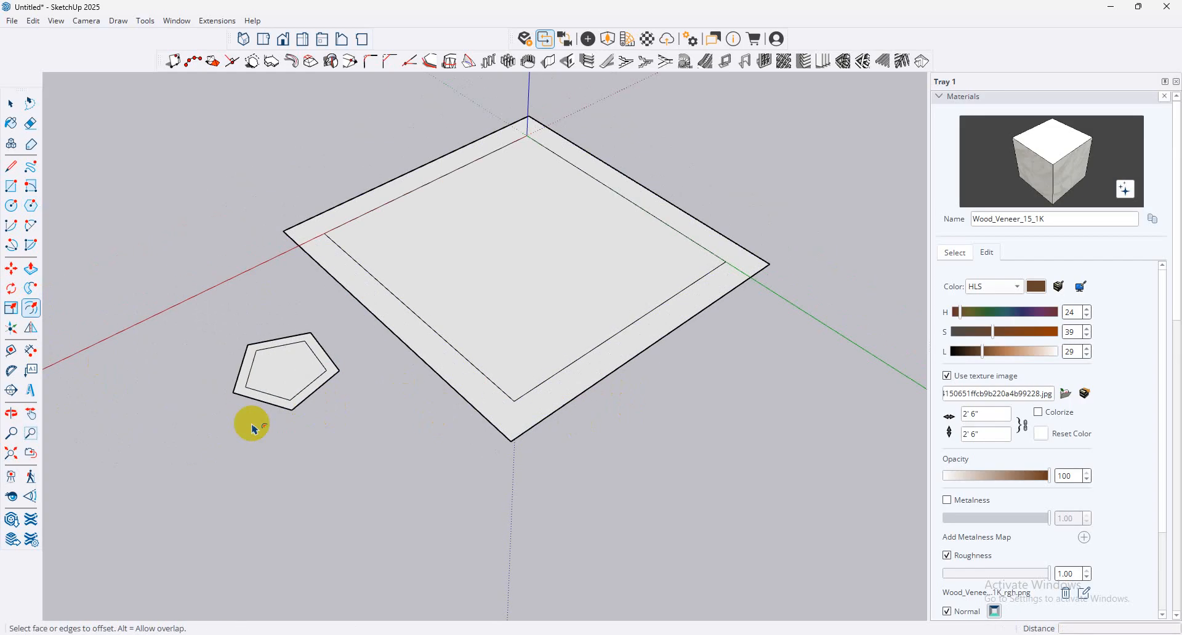
Step: Push/pull the inner pentagon upward about 4' 11" and raise the surrounding ring to a lower height
{"action": "left_click", "coordinate": [30, 268]}
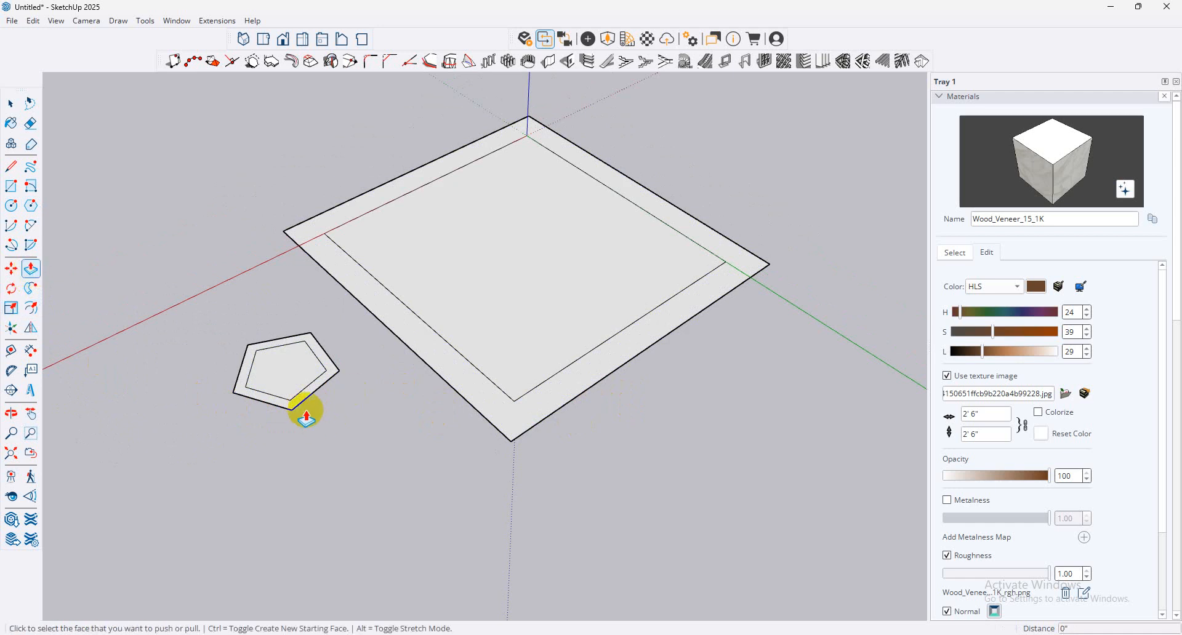
{"action": "left_click", "coordinate": [310, 386]}
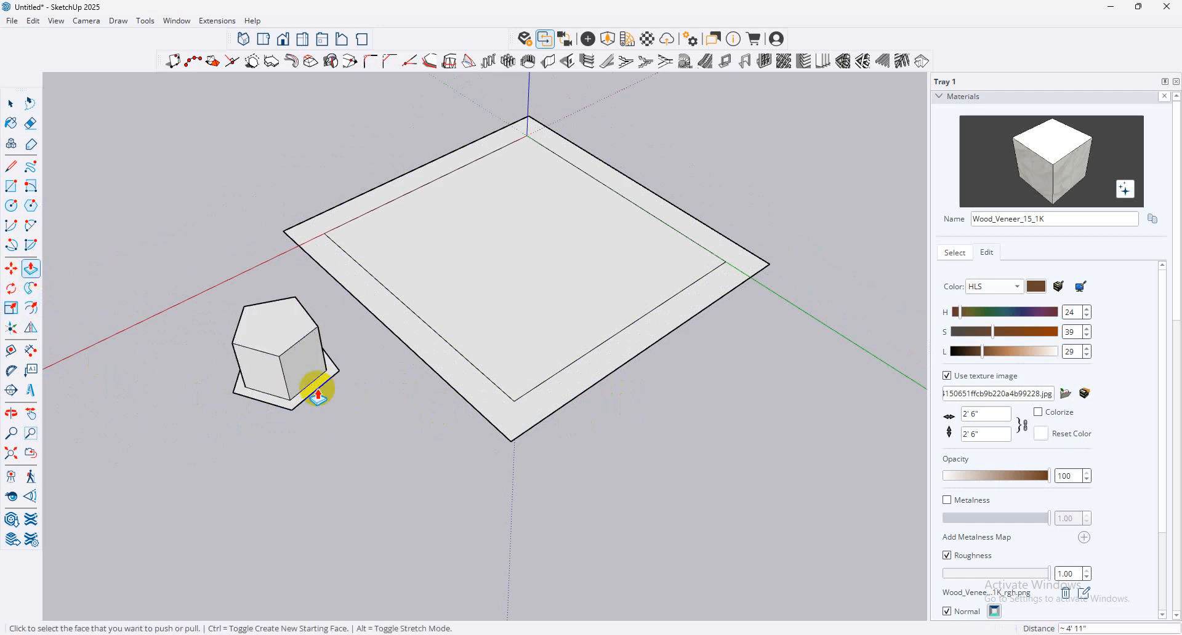
{"action": "left_click", "coordinate": [322, 430]}
{"action": "middle_click_drag", "start_coordinate": [322, 430], "coordinate": [456, 454]}
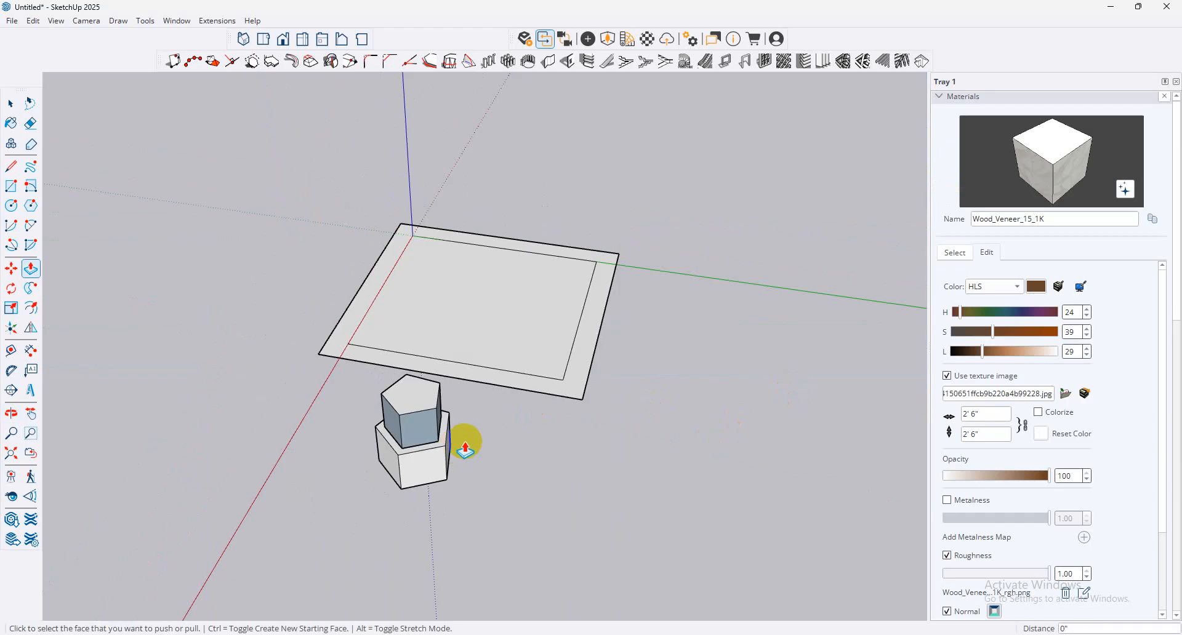
Step: Select the offset rectangles and the stepped pentagon solid together and delete them
{"action": "left_click", "coordinate": [10, 102]}
{"action": "left_click_drag", "start_coordinate": [707, 145], "coordinate": [234, 556]}
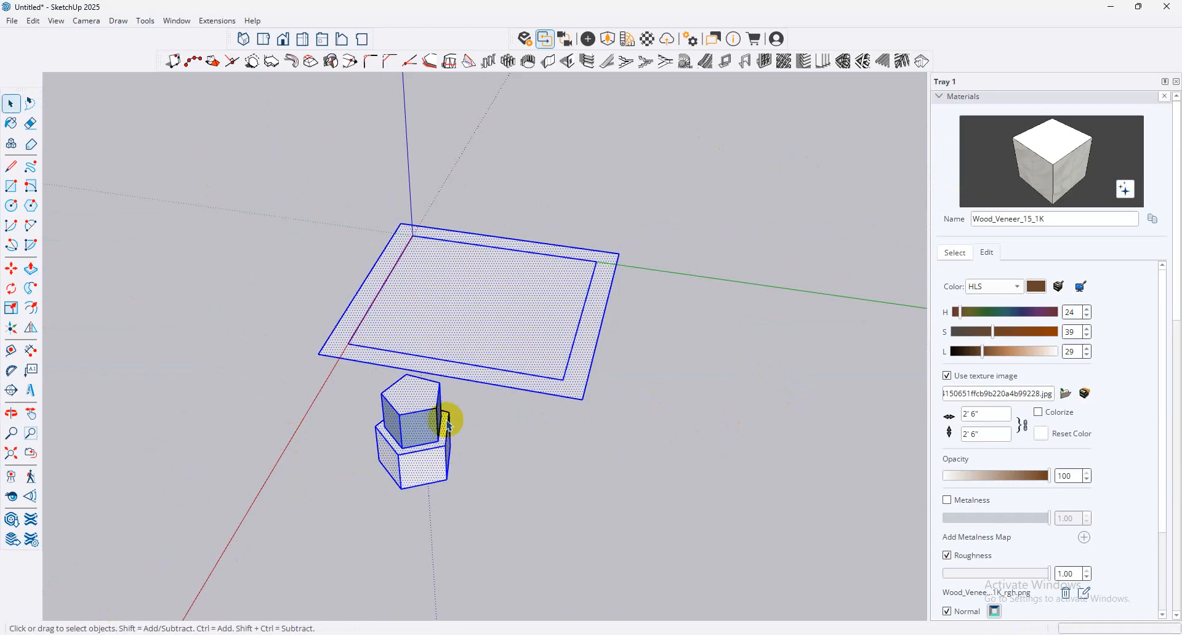
{"action": "key", "text": "Delete"}
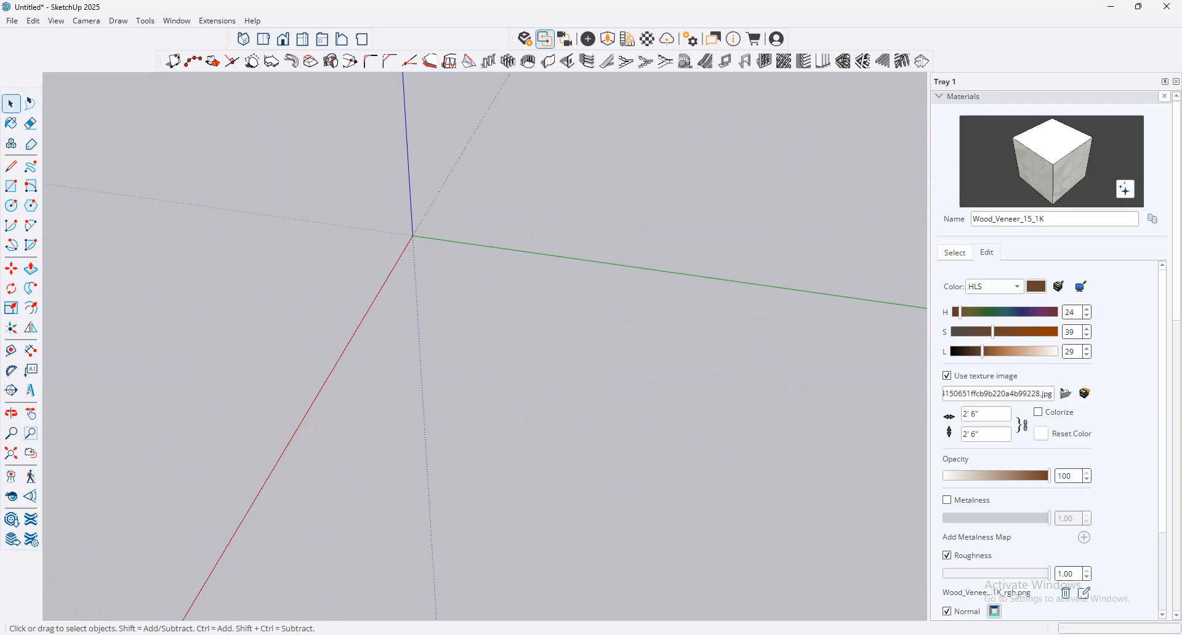
Step: Switch to Chrome and open pinterest.com in a new tab
{"action": "left_click", "coordinate": [591, 634]}
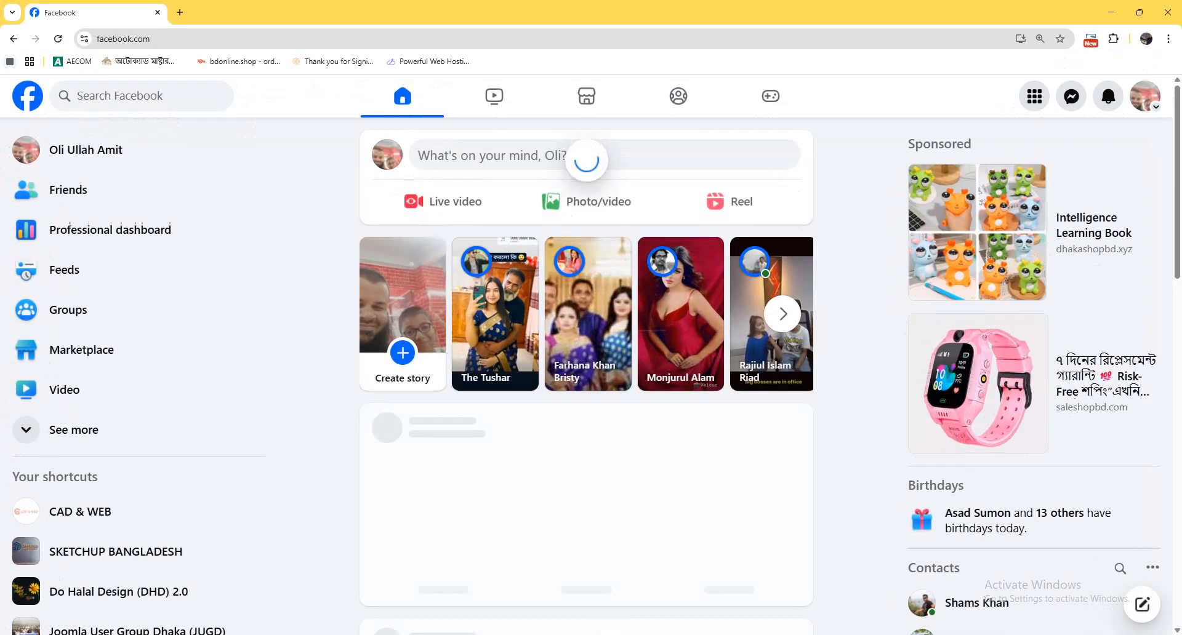
{"action": "left_click", "coordinate": [182, 13]}
{"action": "type", "text": "pi"}
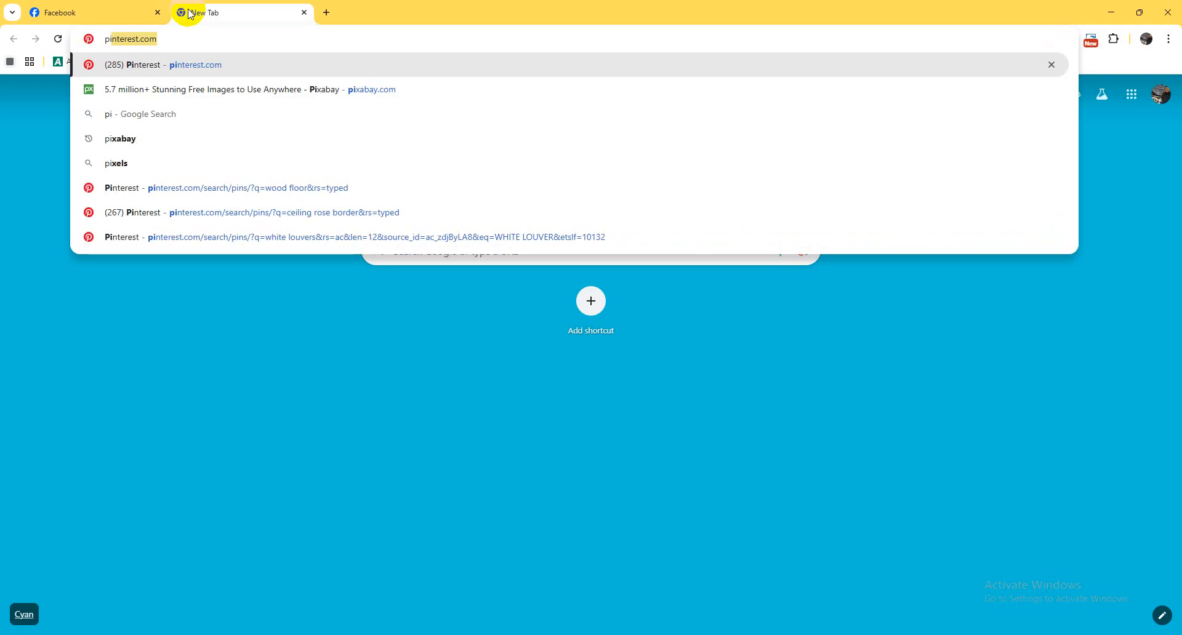
{"action": "key", "text": "Return"}
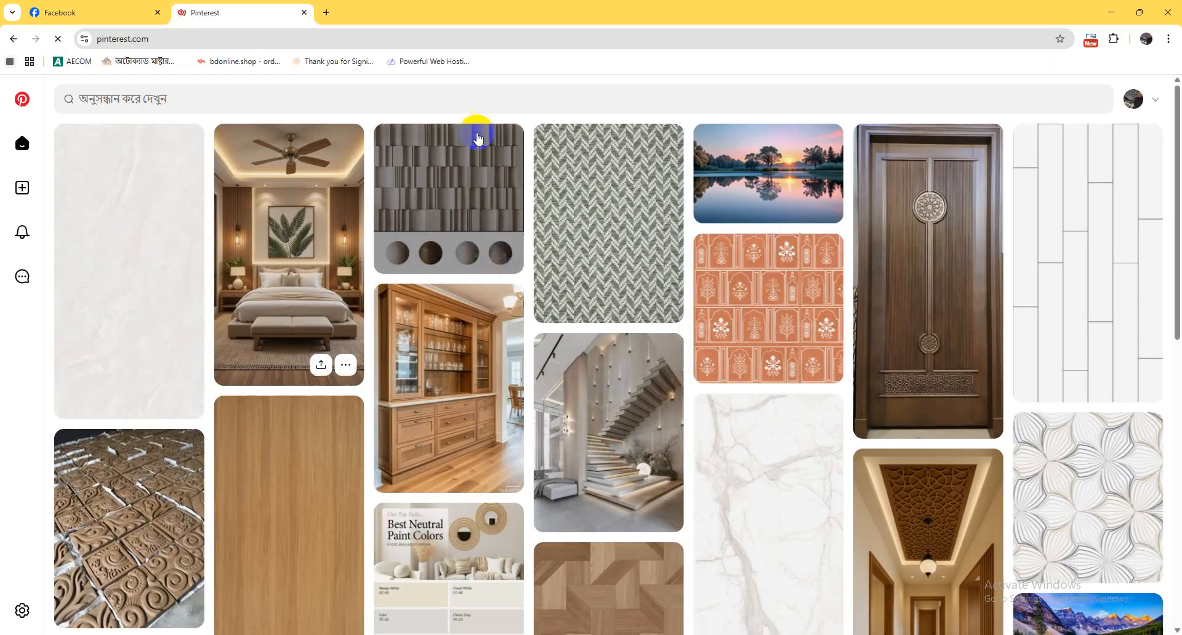
Step: Search Pinterest for "tiles texture"
{"action": "left_click", "coordinate": [391, 100]}
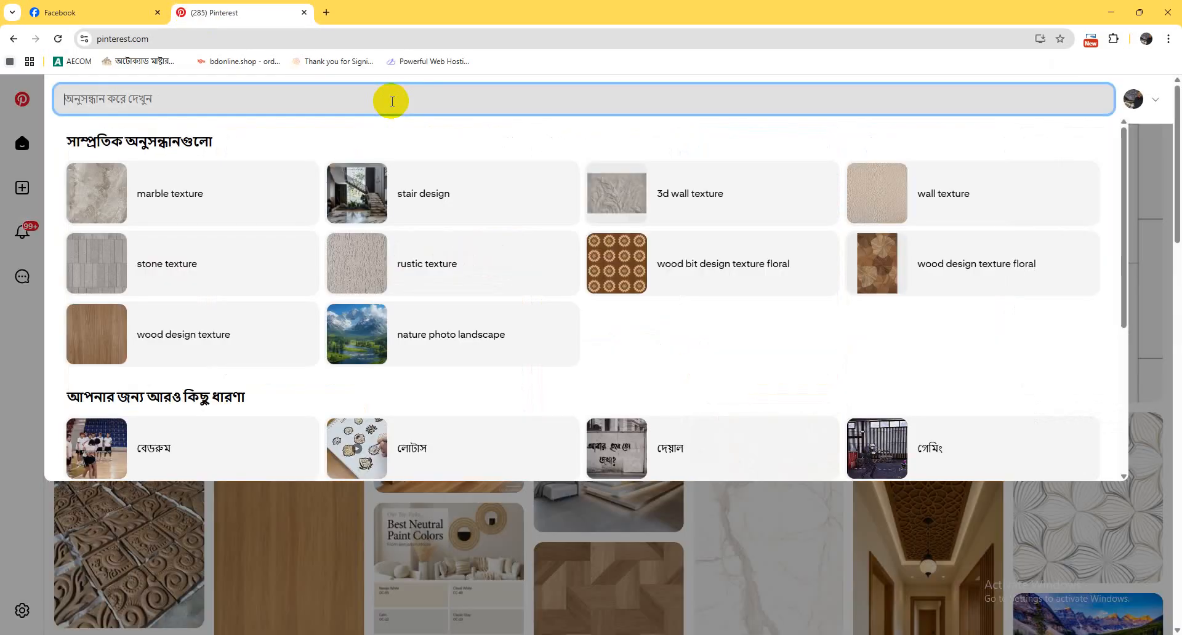
{"action": "type", "text": "tiles"}
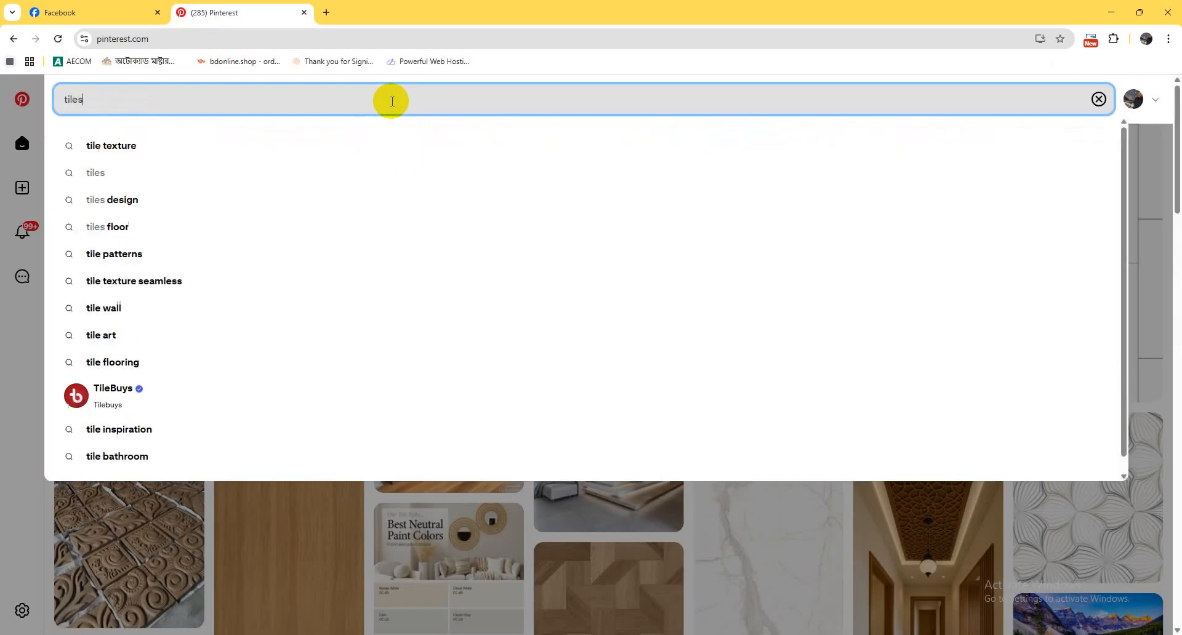
{"action": "key", "text": "Down"}
{"action": "key", "text": "Return"}
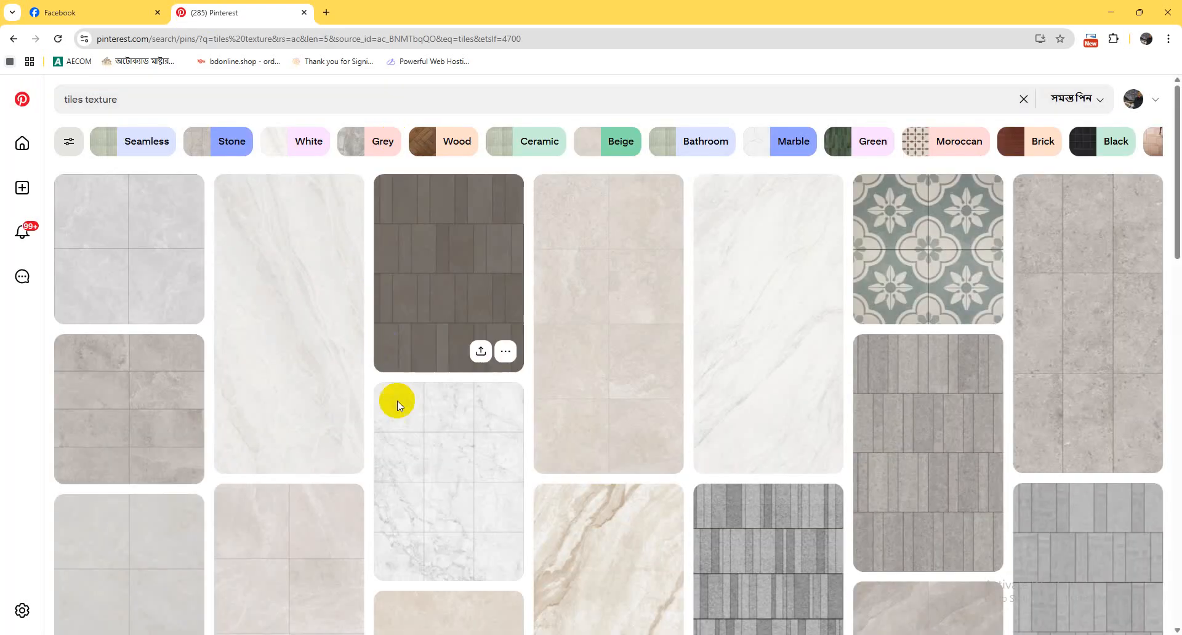
Step: Open the white marble tile pin and save its image as a JPEG in the TEXTURE folder on drive F
{"action": "left_click", "coordinate": [295, 329]}
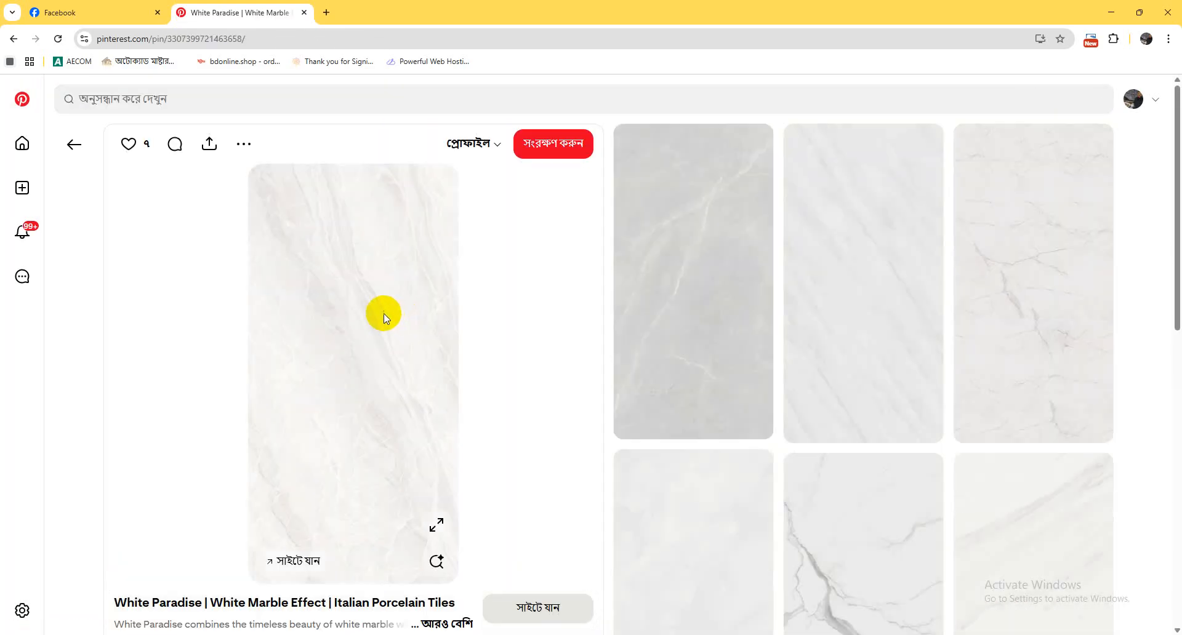
{"action": "right_click", "coordinate": [302, 328]}
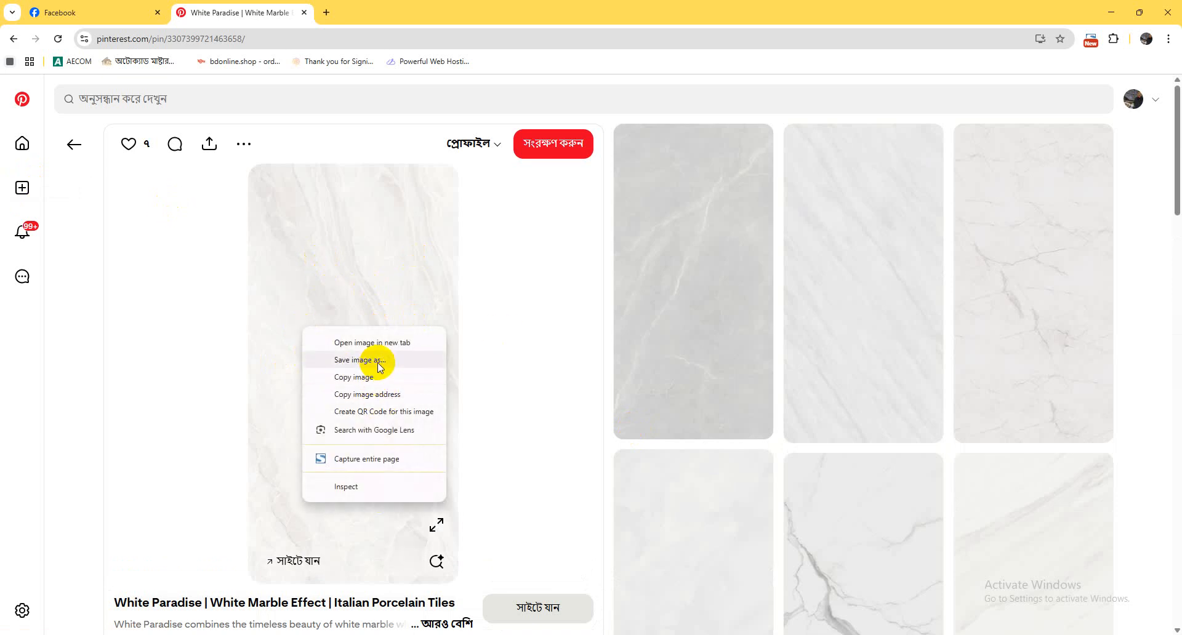
{"action": "left_click", "coordinate": [359, 360]}
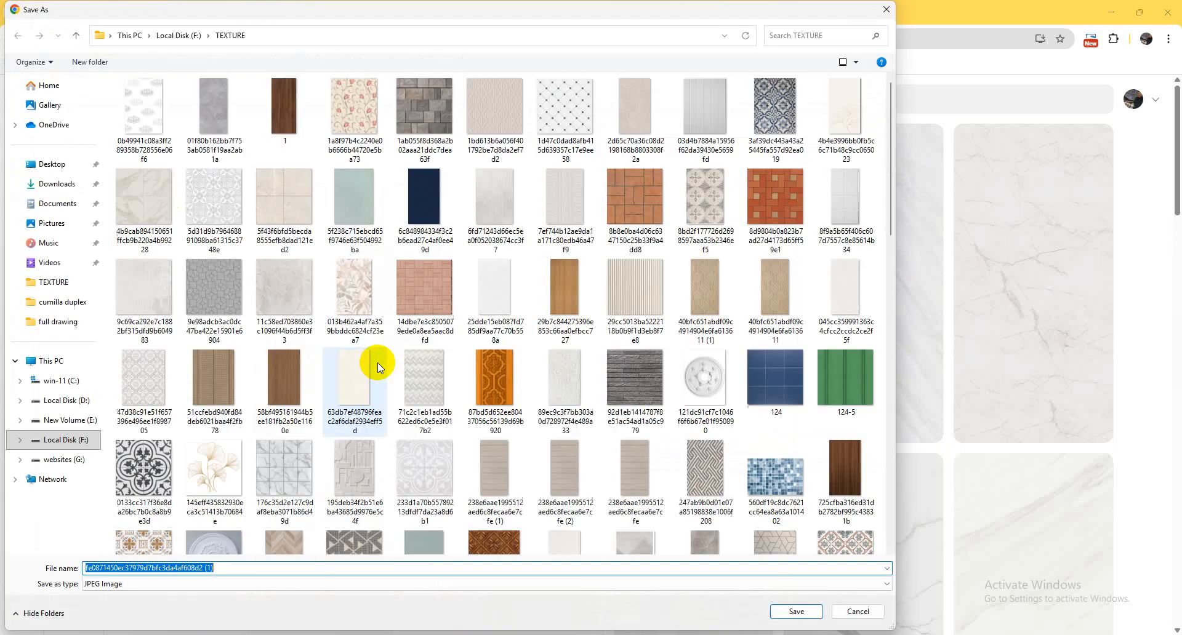
{"action": "left_click", "coordinate": [796, 612]}
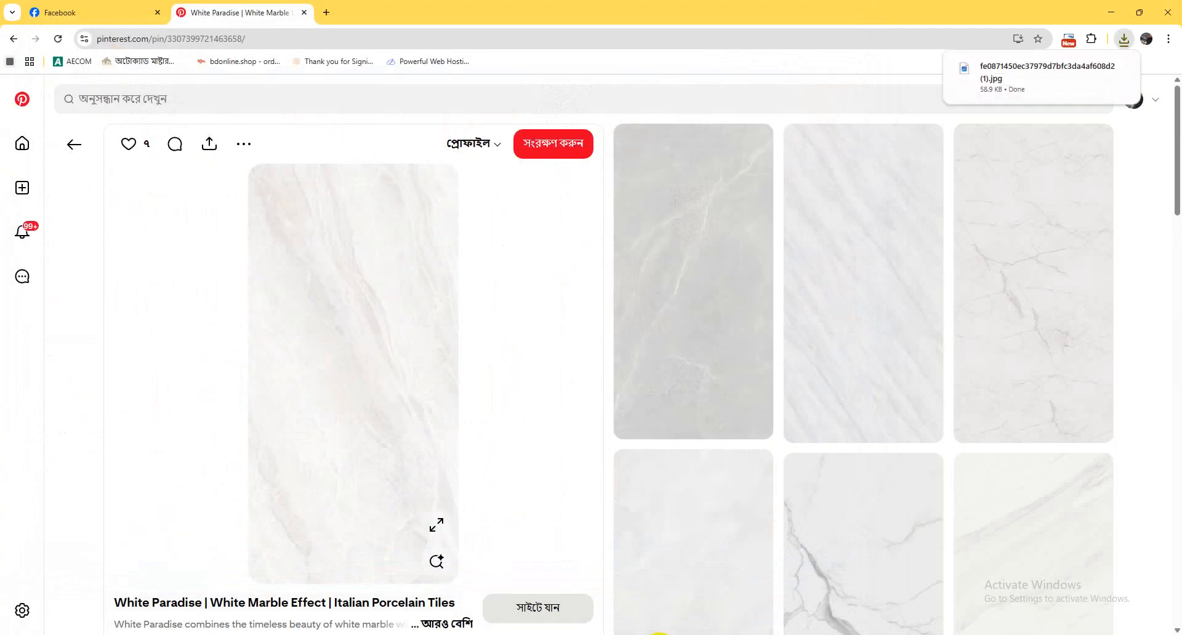
Step: Open 3dwarehouse.sketchup.com in a new Chrome tab and search 3D Warehouse for "chair"
{"action": "left_click", "coordinate": [582, 634]}
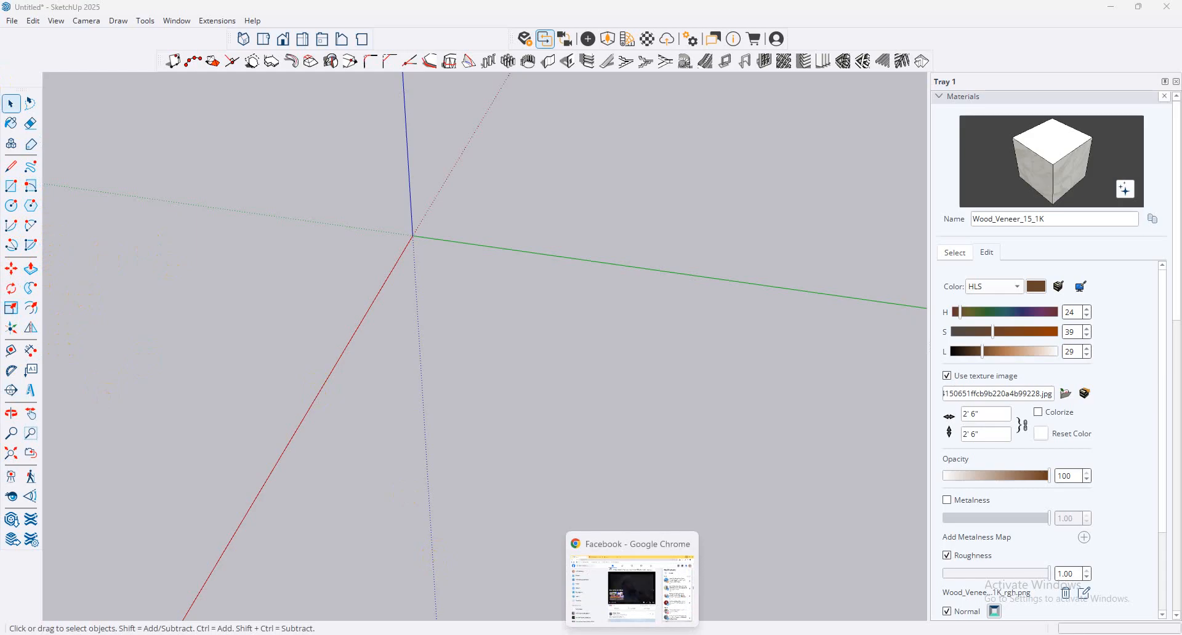
{"action": "left_click", "coordinate": [632, 634]}
{"action": "left_click", "coordinate": [364, 13]}
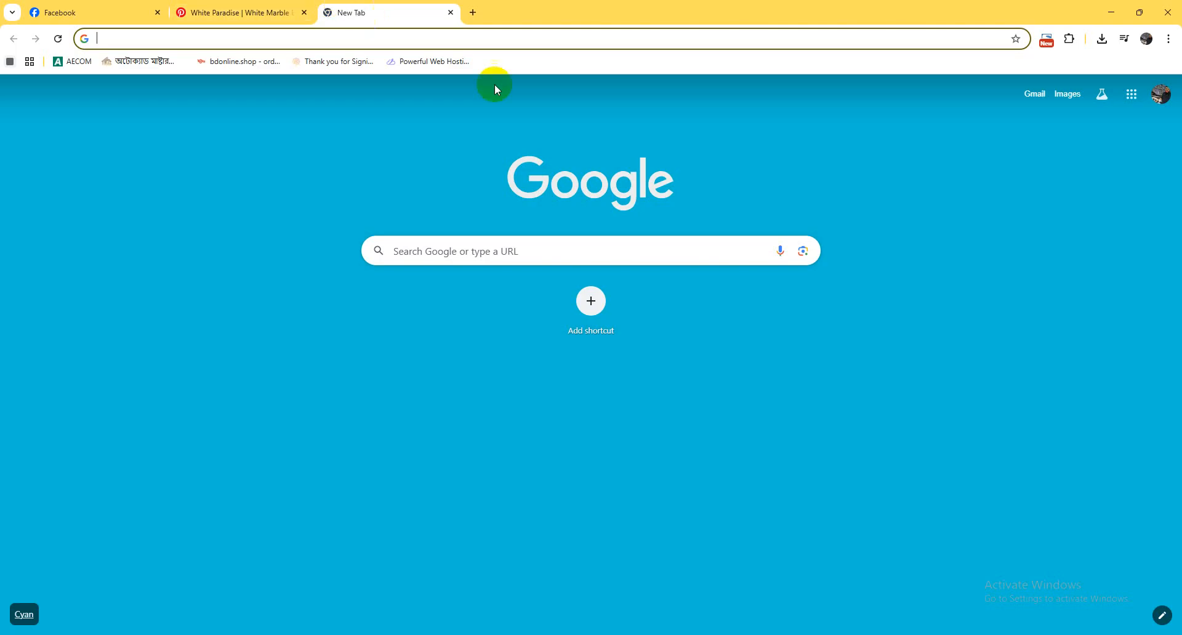
{"action": "type", "text": "3"}
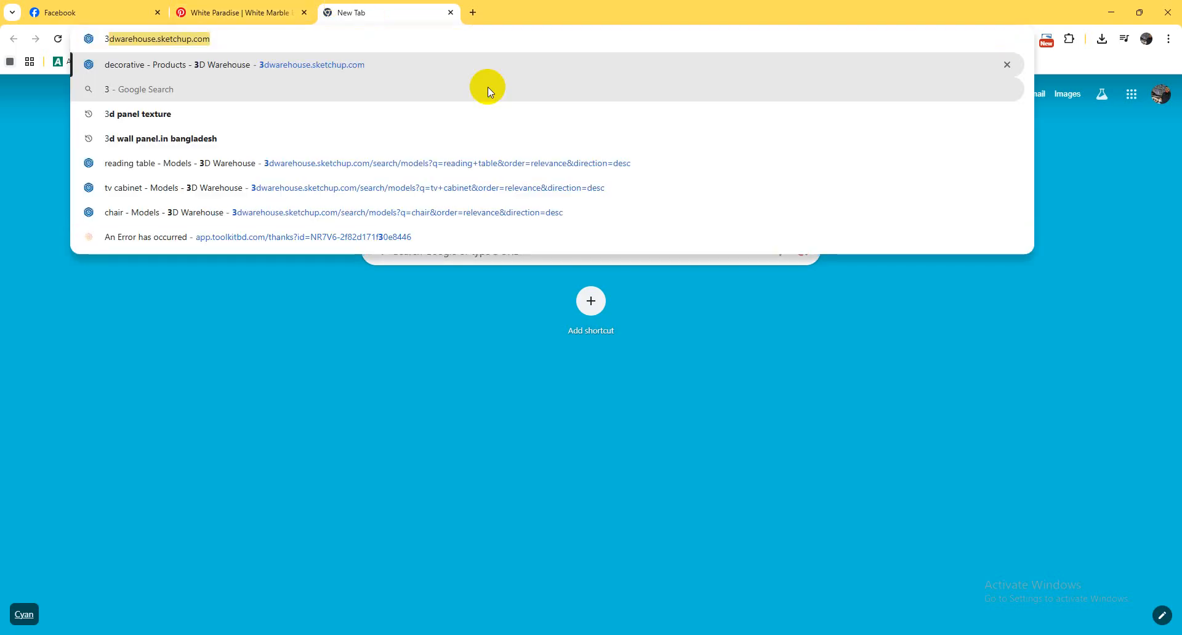
{"action": "key", "text": "Return"}
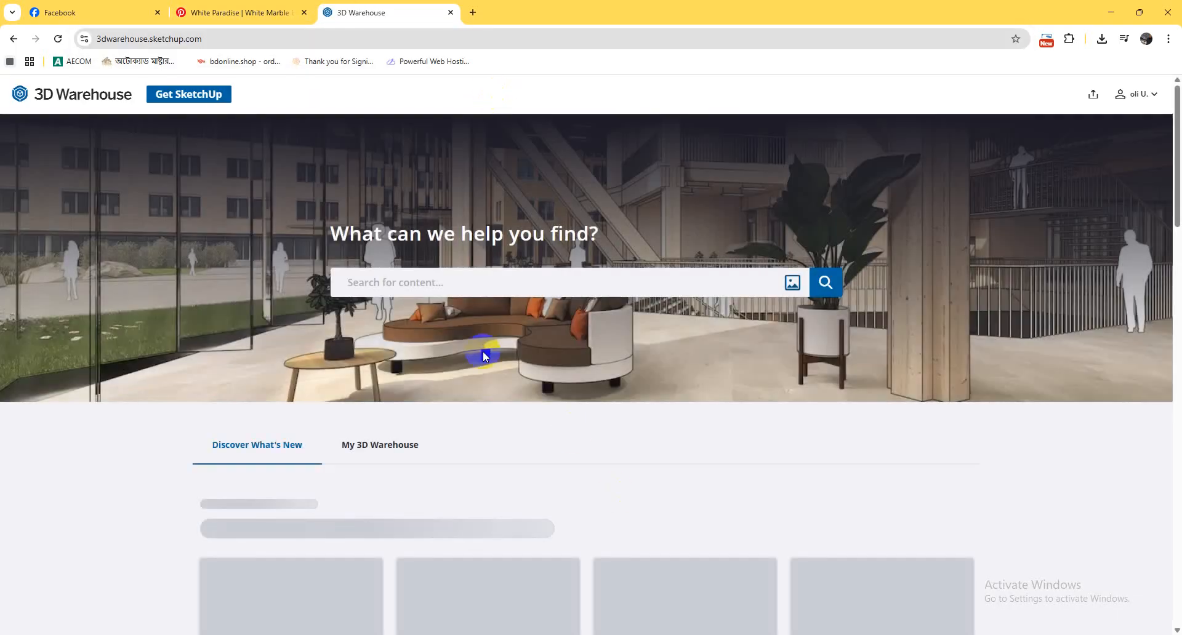
{"action": "left_click", "coordinate": [487, 290]}
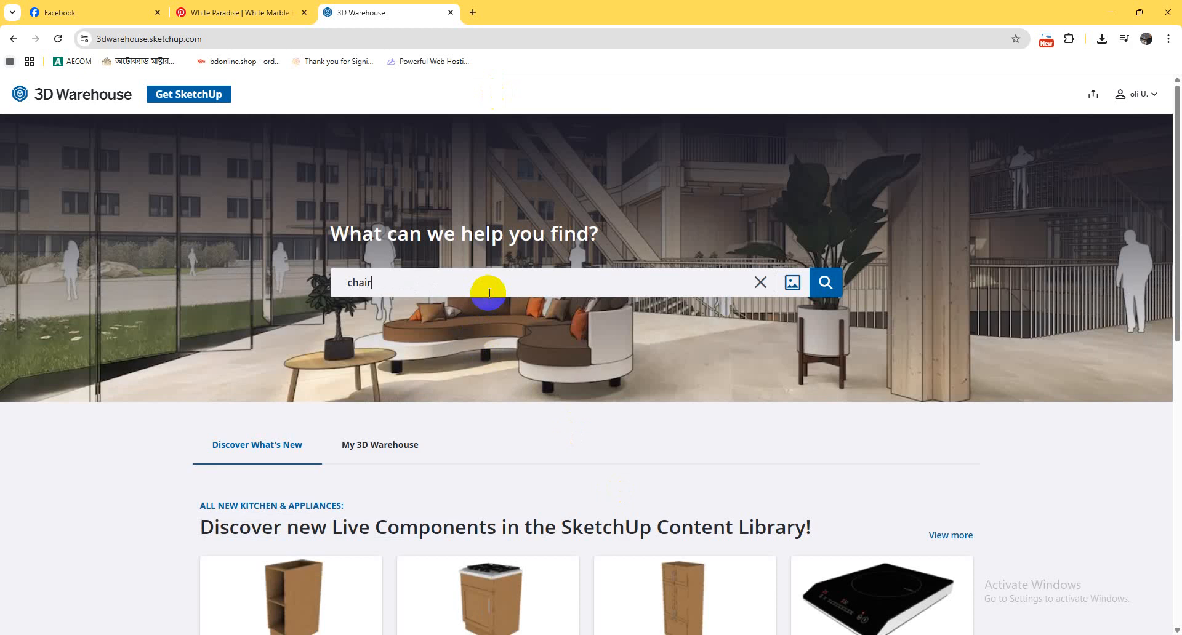
{"action": "key", "text": "Return"}
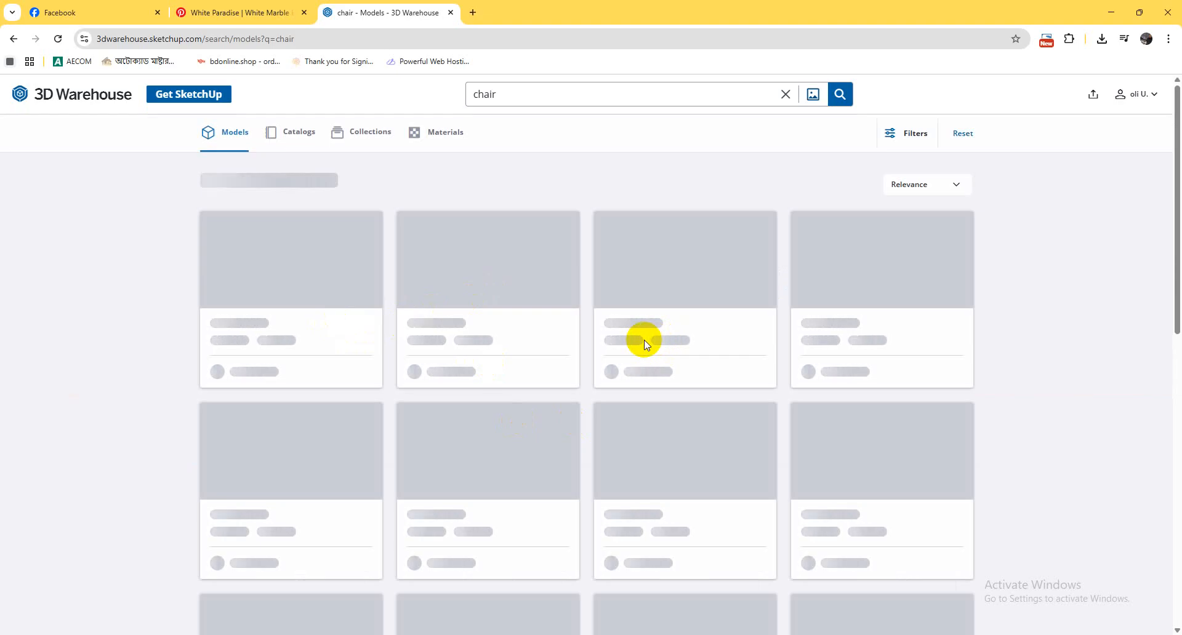
Step: Download the 125 KB wooden "Chair" model from the 3D Warehouse results as a SketchUp file
{"action": "scroll", "coordinate": [578, 371], "scroll_direction": "down", "scroll_amount": 3}
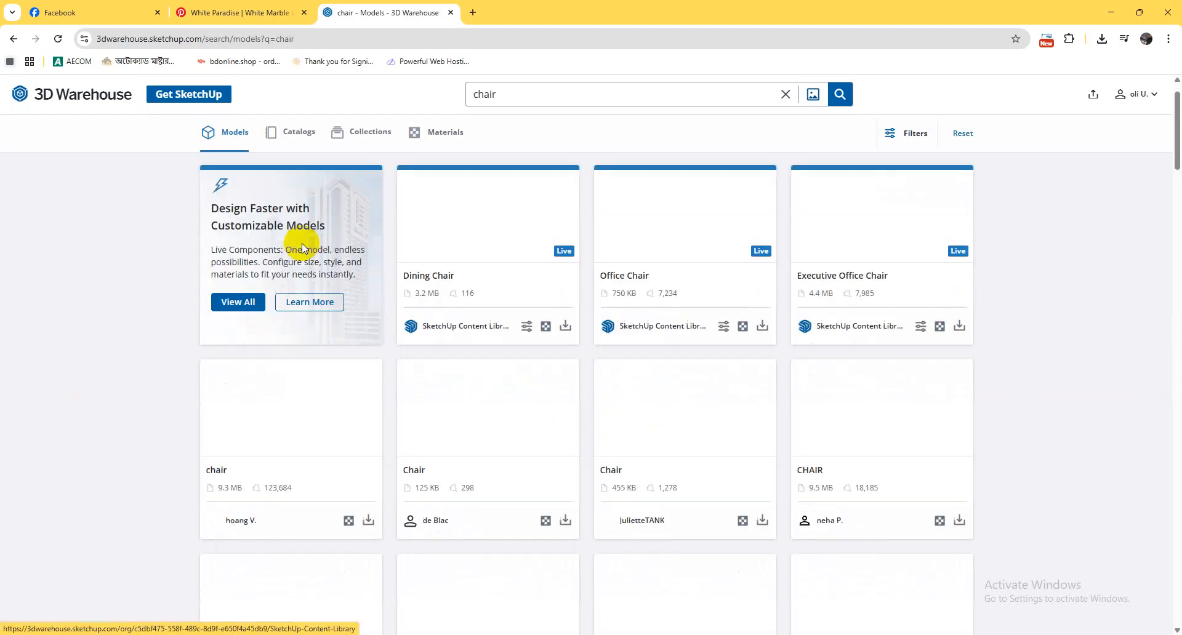
{"action": "left_click", "coordinate": [565, 381]}
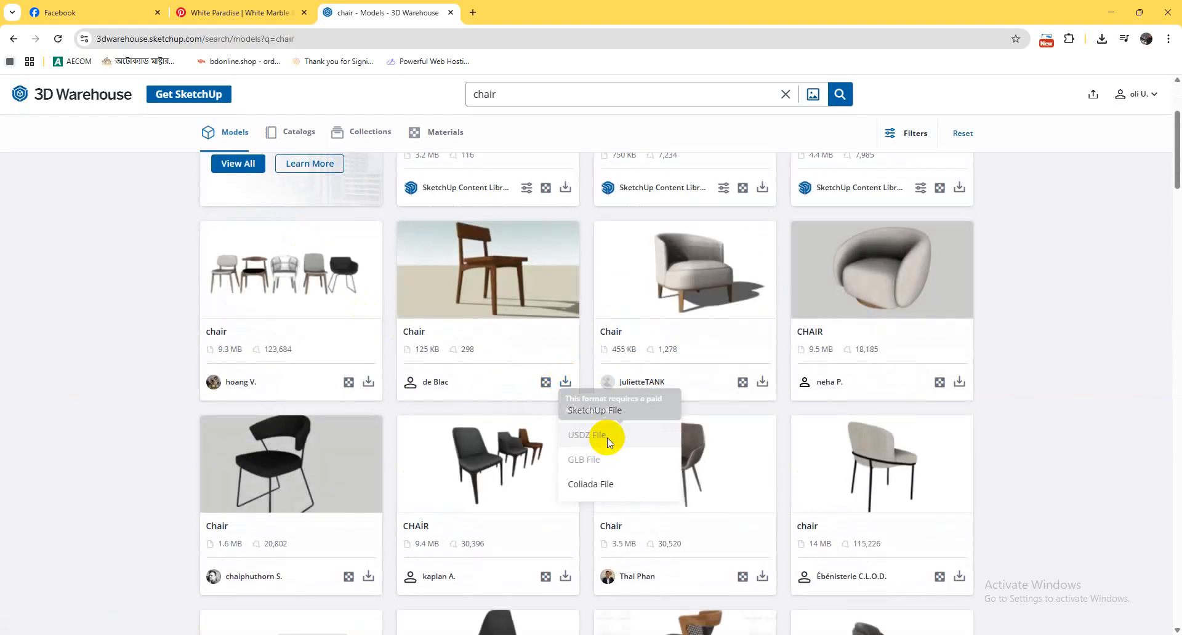
{"action": "left_click", "coordinate": [614, 416]}
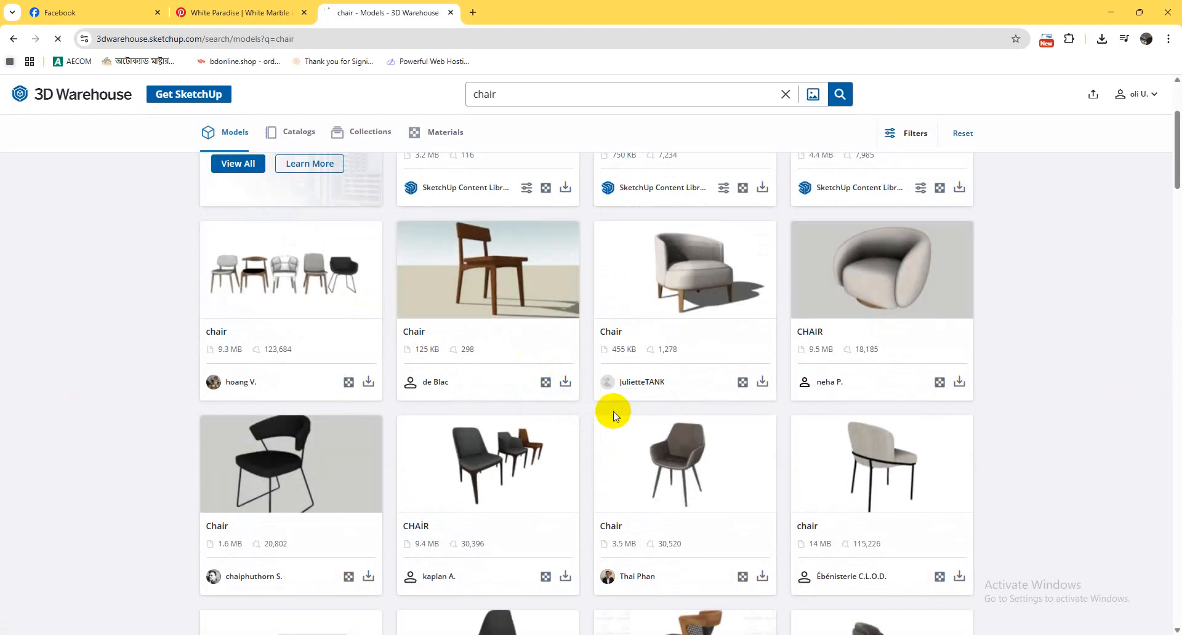
Step: Switch to SketchUp, import the Chair (3) model from the Downloads folder and place it at the origin
{"action": "left_click", "coordinate": [1107, 20]}
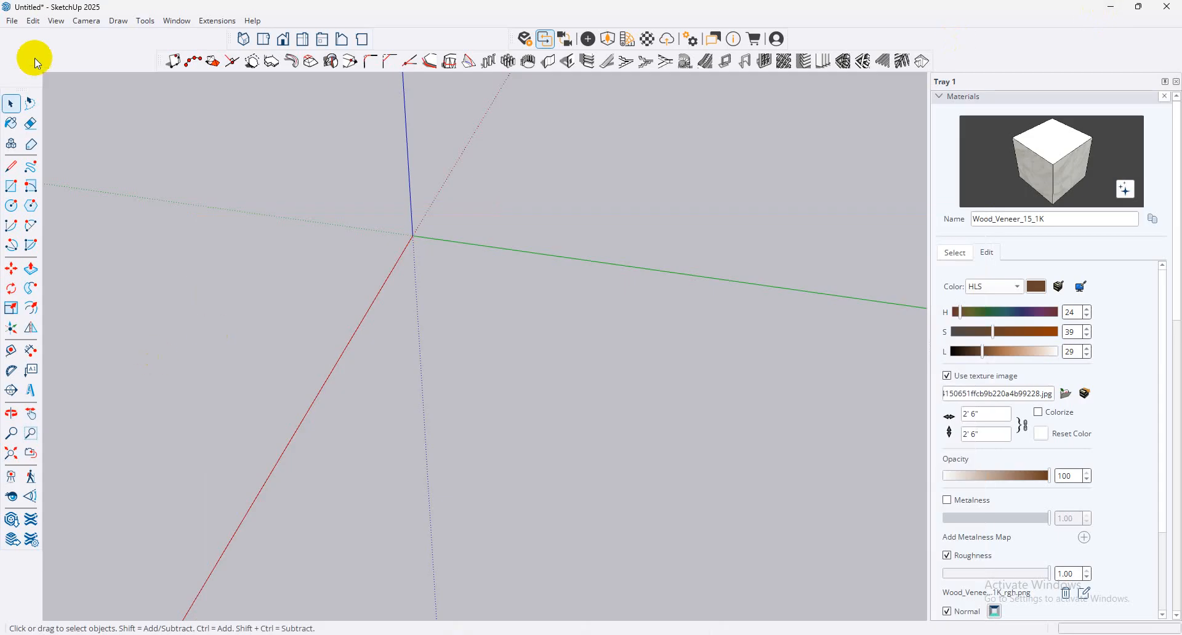
{"action": "left_click", "coordinate": [15, 22]}
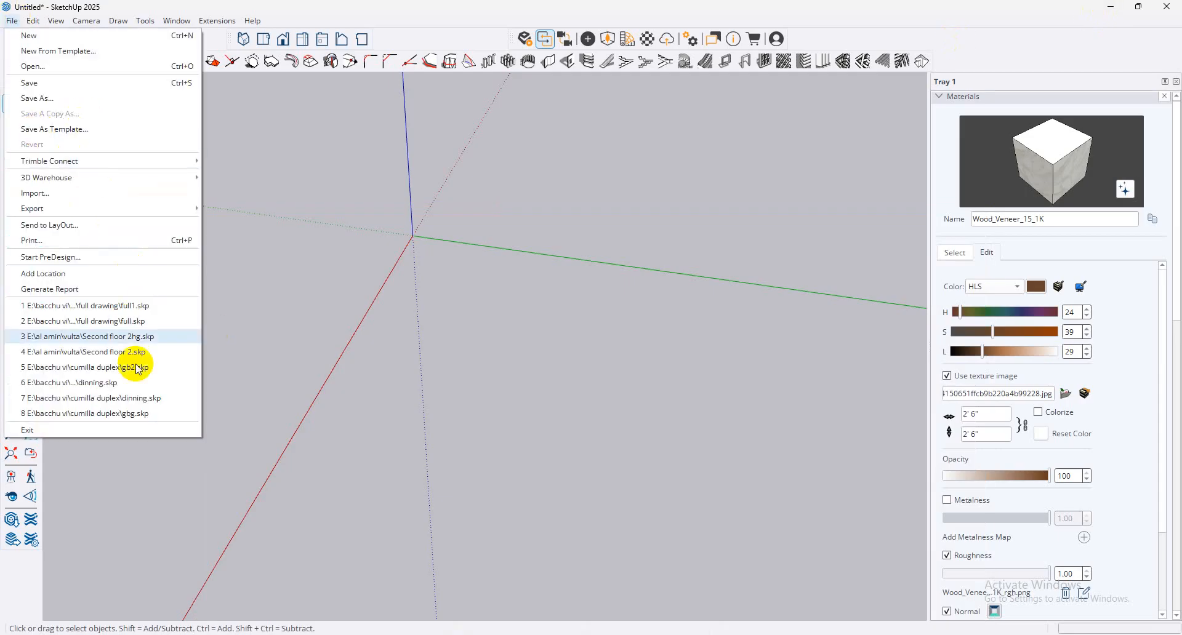
{"action": "left_click", "coordinate": [58, 197]}
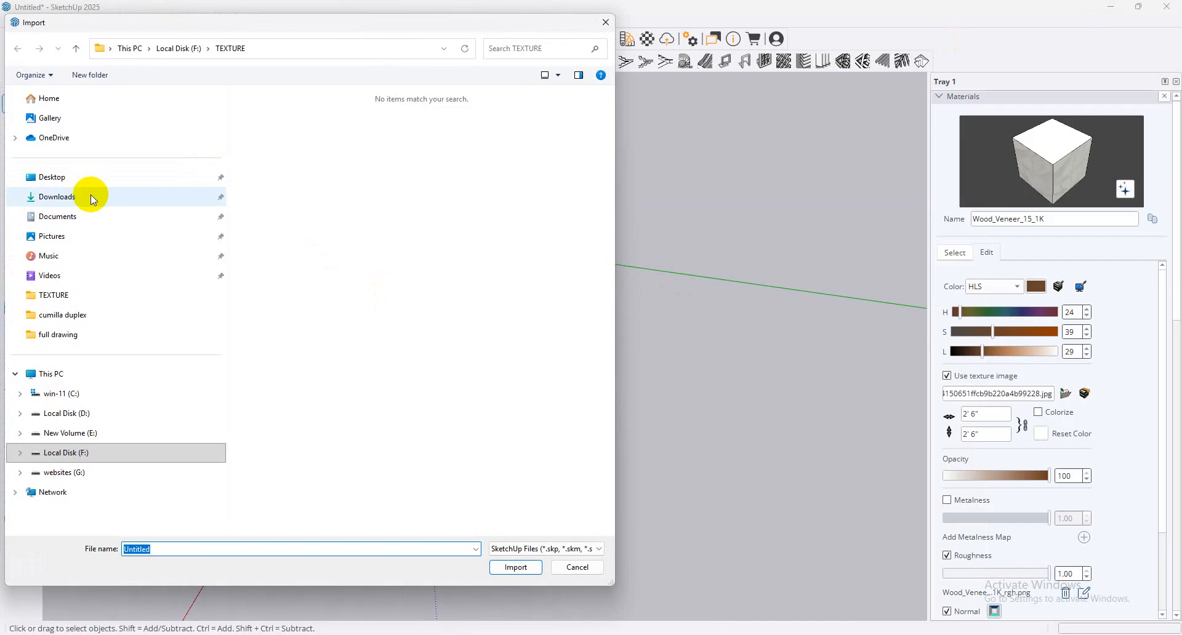
{"action": "left_click", "coordinate": [91, 196]}
{"action": "double_click", "coordinate": [290, 161]}
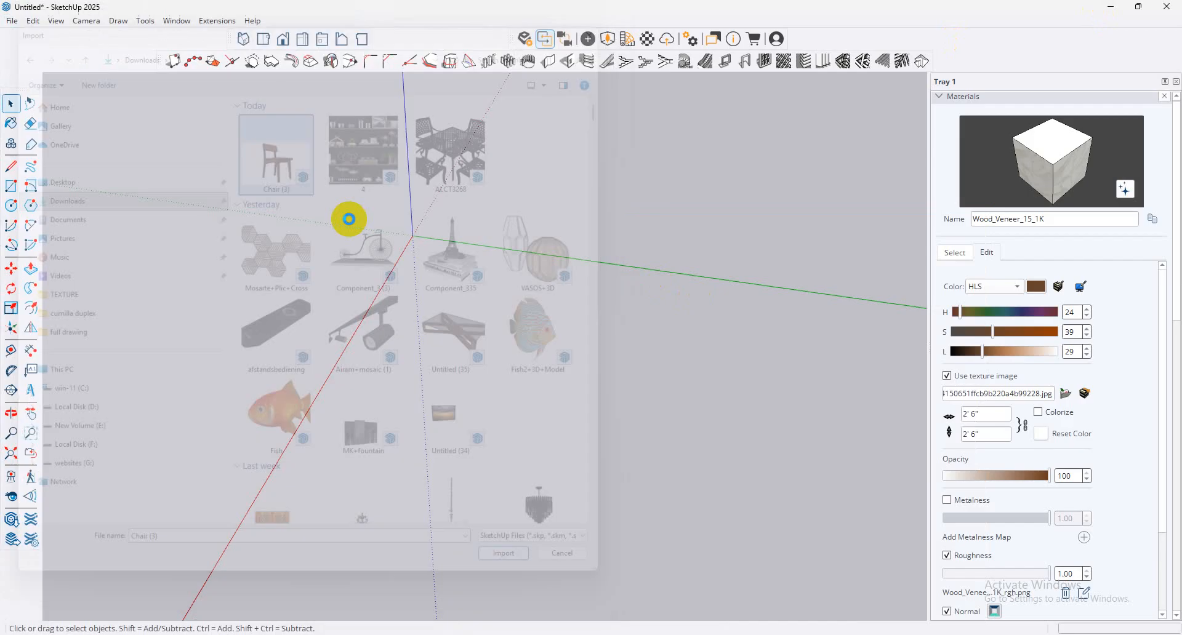
{"action": "left_click", "coordinate": [11, 28]}
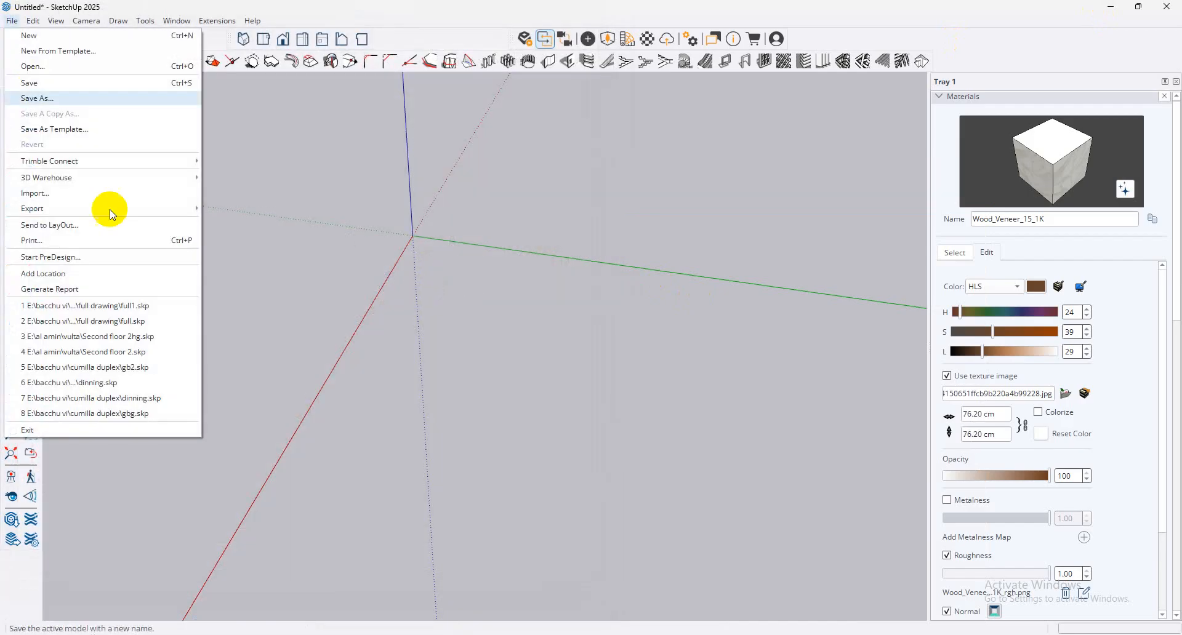
{"action": "left_click", "coordinate": [87, 193]}
{"action": "double_click", "coordinate": [276, 151]}
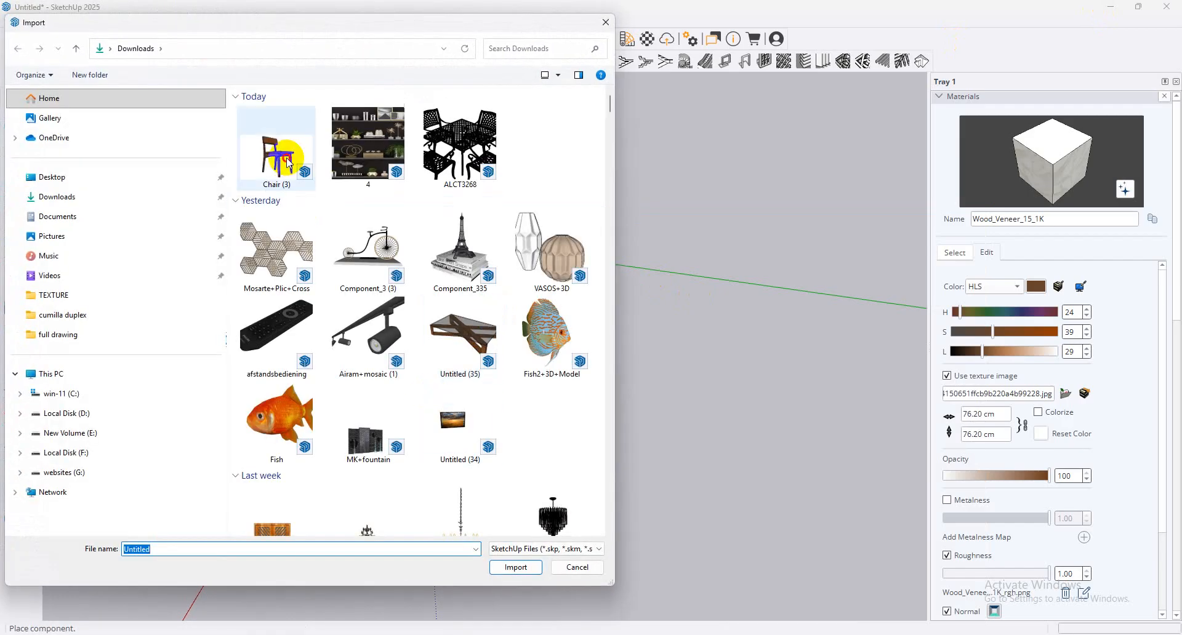
{"action": "left_click", "coordinate": [411, 241]}
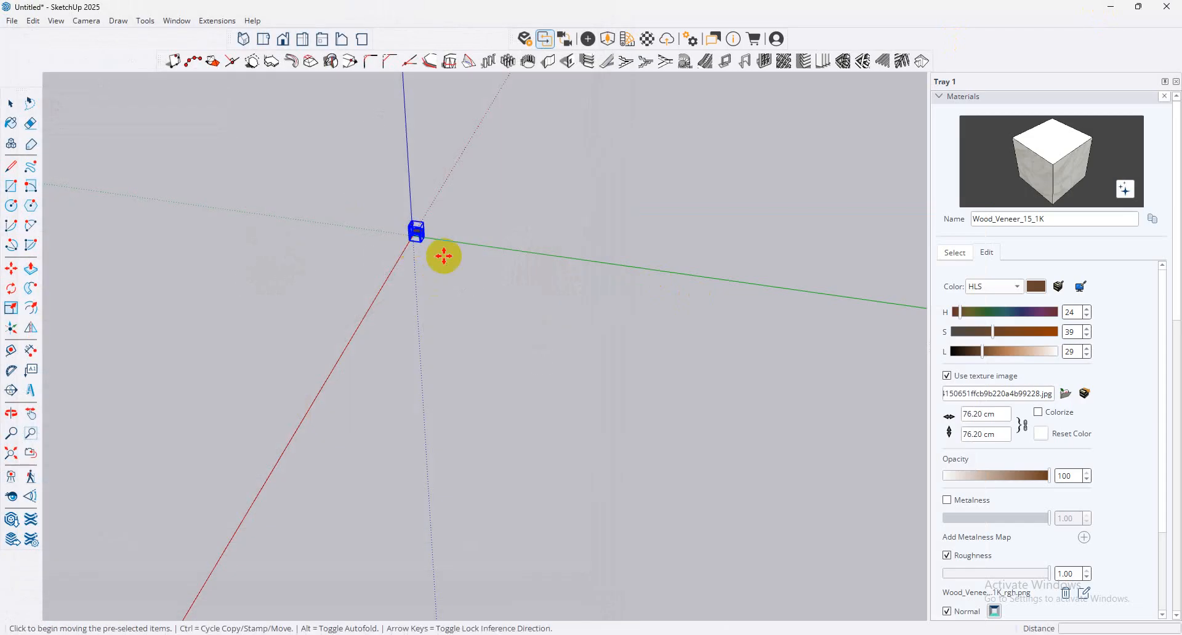
{"action": "scroll", "coordinate": [431, 243], "scroll_direction": "up", "scroll_amount": 5}
{"action": "key", "text": "Delete"}
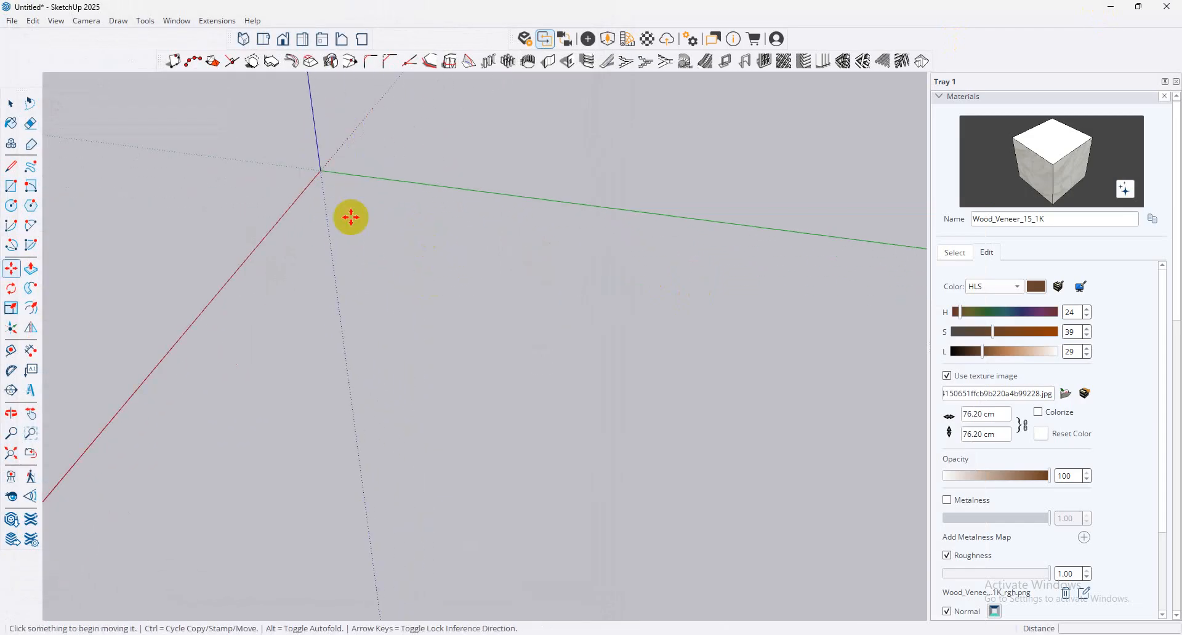
{"action": "middle_click_drag", "start_coordinate": [410, 228], "coordinate": [300, 287]}
{"action": "scroll", "coordinate": [213, 274], "scroll_direction": "down", "scroll_amount": 3}
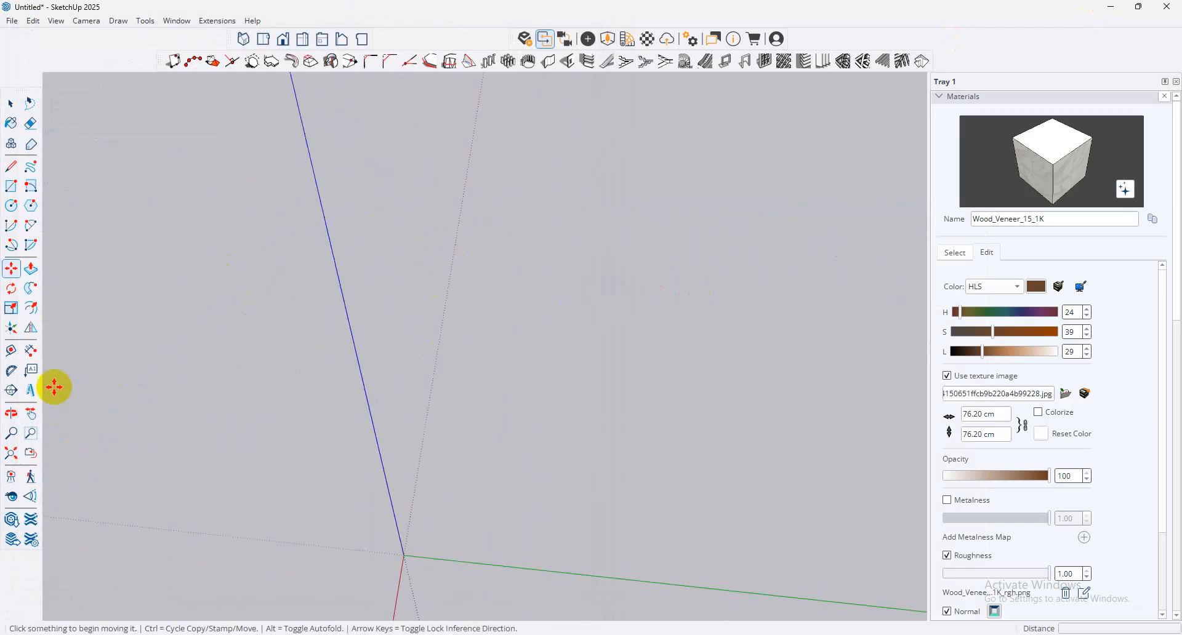
{"action": "scroll", "coordinate": [440, 243], "scroll_direction": "down", "scroll_amount": 3}
{"action": "key", "text": "ctrl+z"}
{"action": "scroll", "coordinate": [382, 442], "scroll_direction": "up", "scroll_amount": 8}
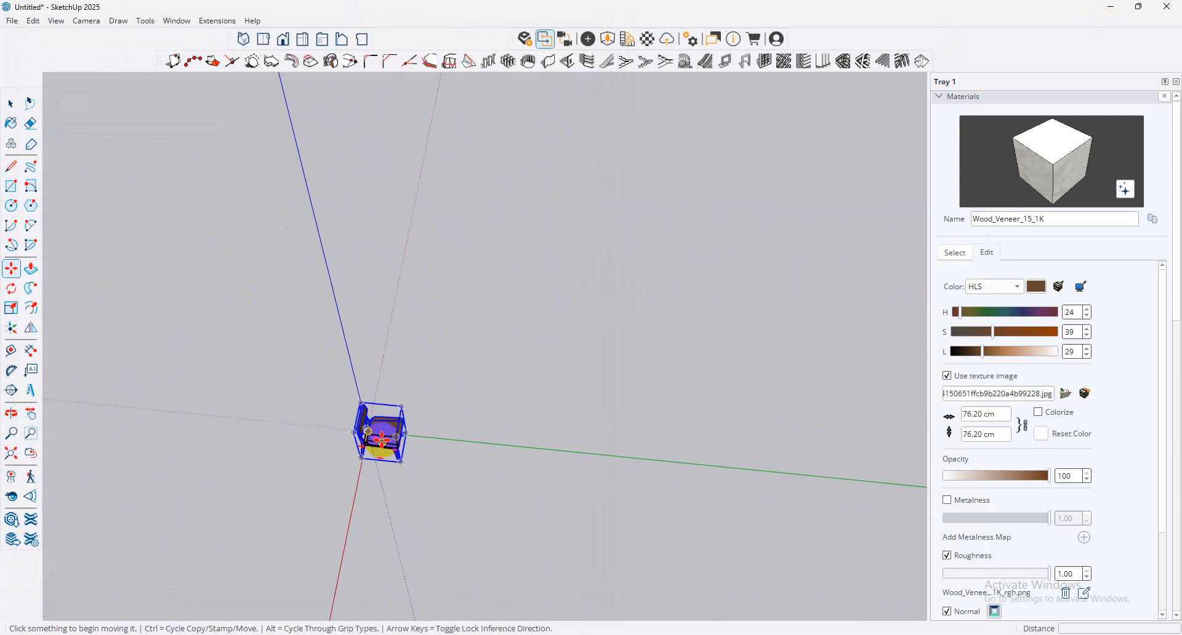
{"action": "scroll", "coordinate": [664, 425], "scroll_direction": "down", "scroll_amount": 2}
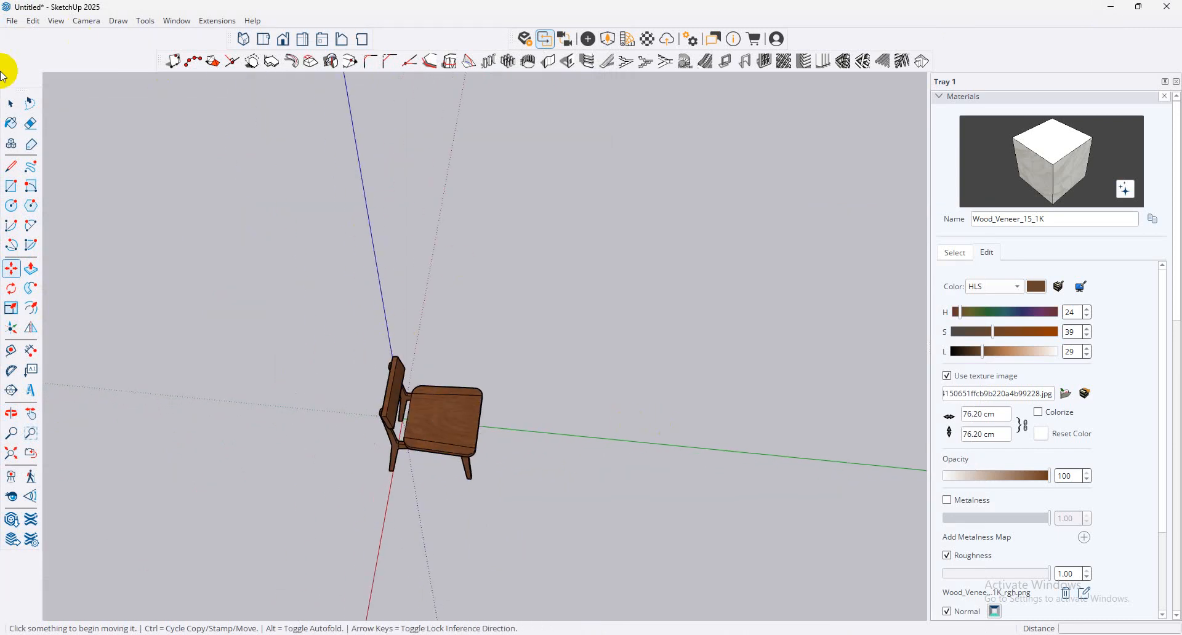
Step: Browse the importable models in the Downloads folder without importing any of them
{"action": "left_click", "coordinate": [10, 22]}
{"action": "left_click", "coordinate": [87, 197]}
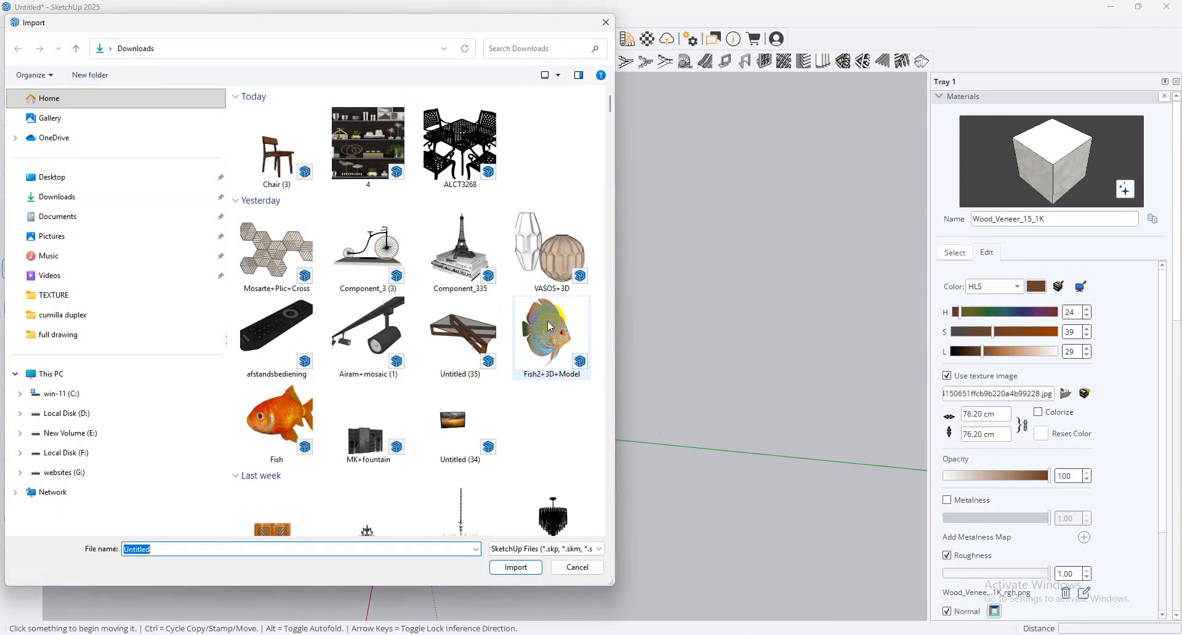
{"action": "scroll", "coordinate": [427, 275], "scroll_direction": "down", "scroll_amount": 3}
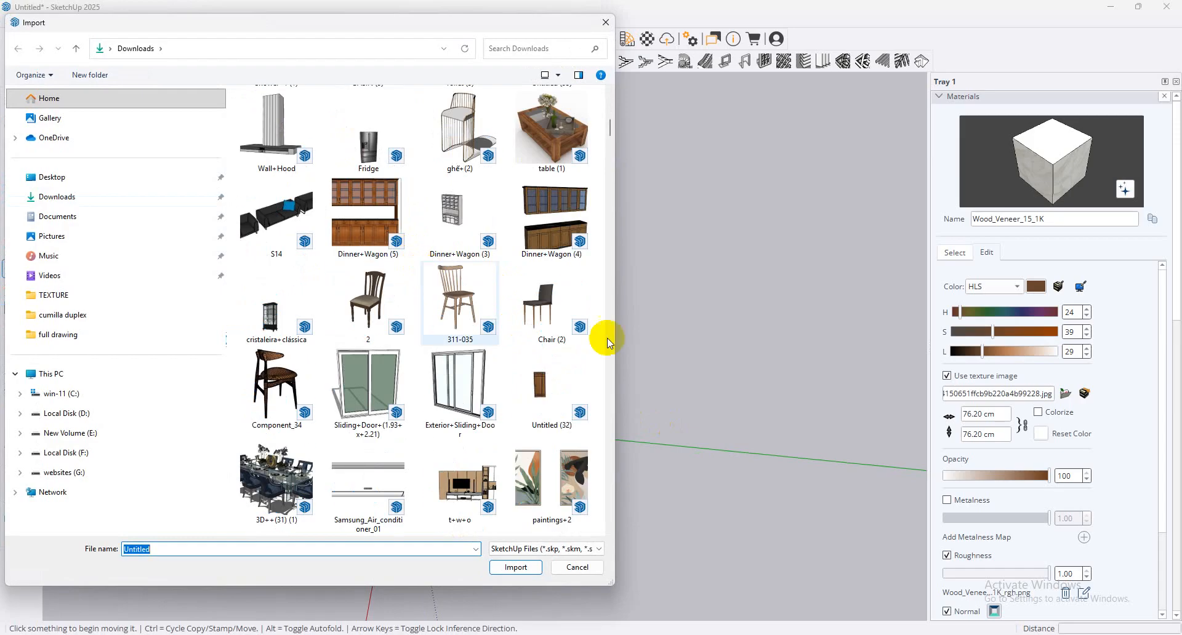
{"action": "scroll", "coordinate": [473, 303], "scroll_direction": "down", "scroll_amount": 3}
{"action": "scroll", "coordinate": [471, 300], "scroll_direction": "down", "scroll_amount": 3}
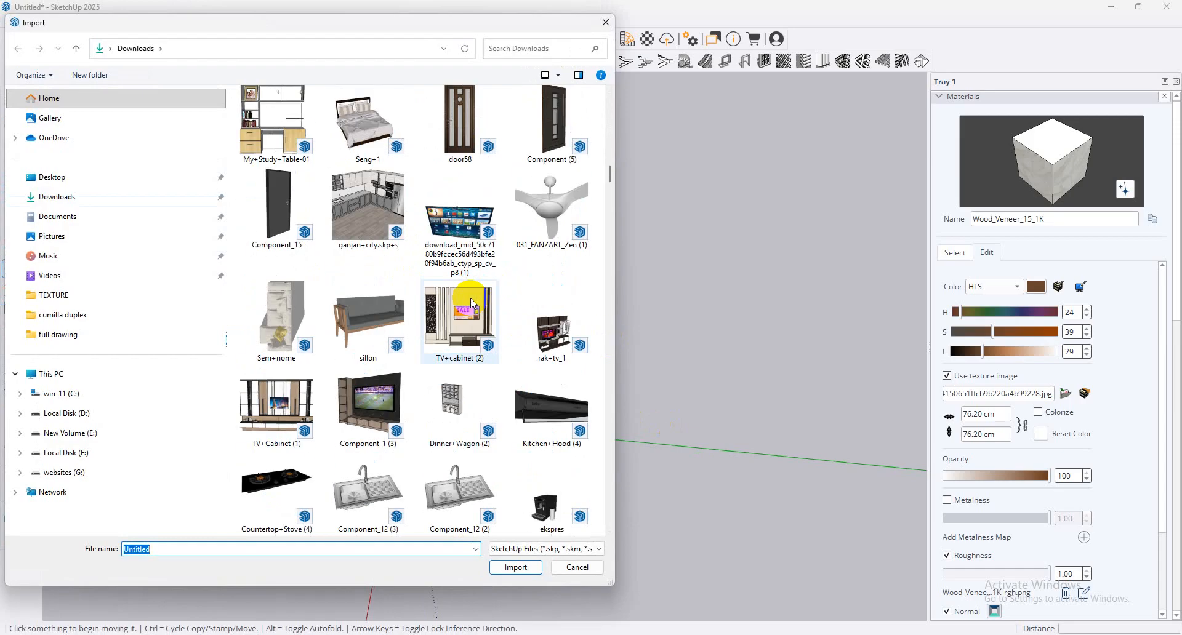
{"action": "left_click", "coordinate": [585, 574]}
Step: Draw a circle with a radius of about 1' 8" centred on the green axis in front of the chair
{"action": "left_click", "coordinate": [11, 205]}
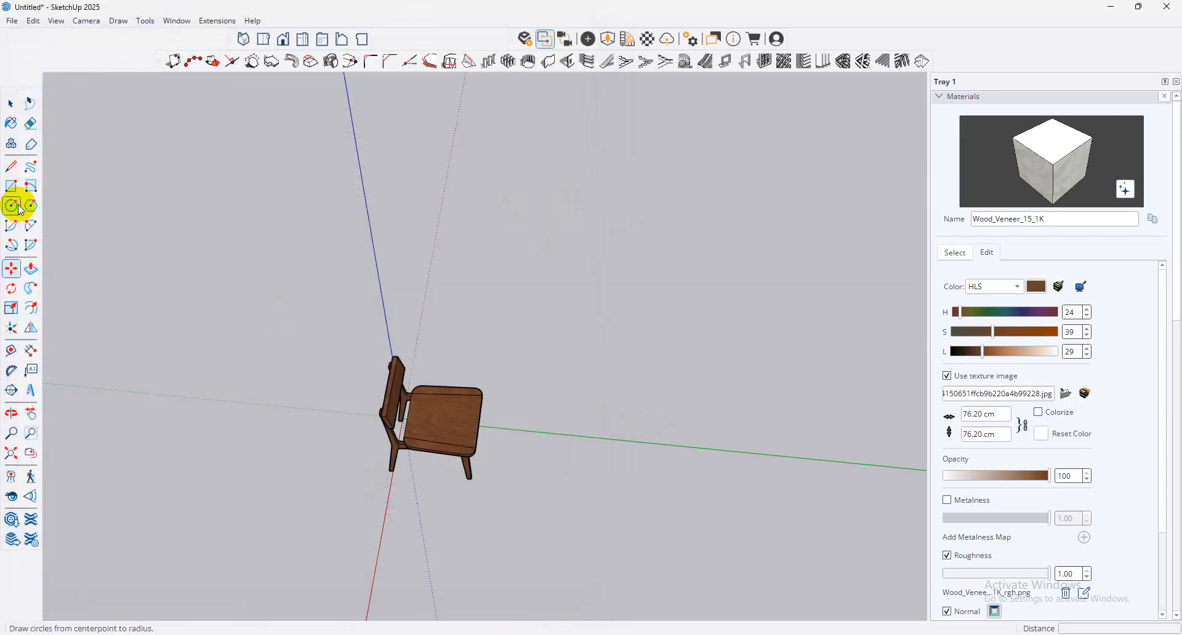
{"action": "left_click", "coordinate": [607, 441]}
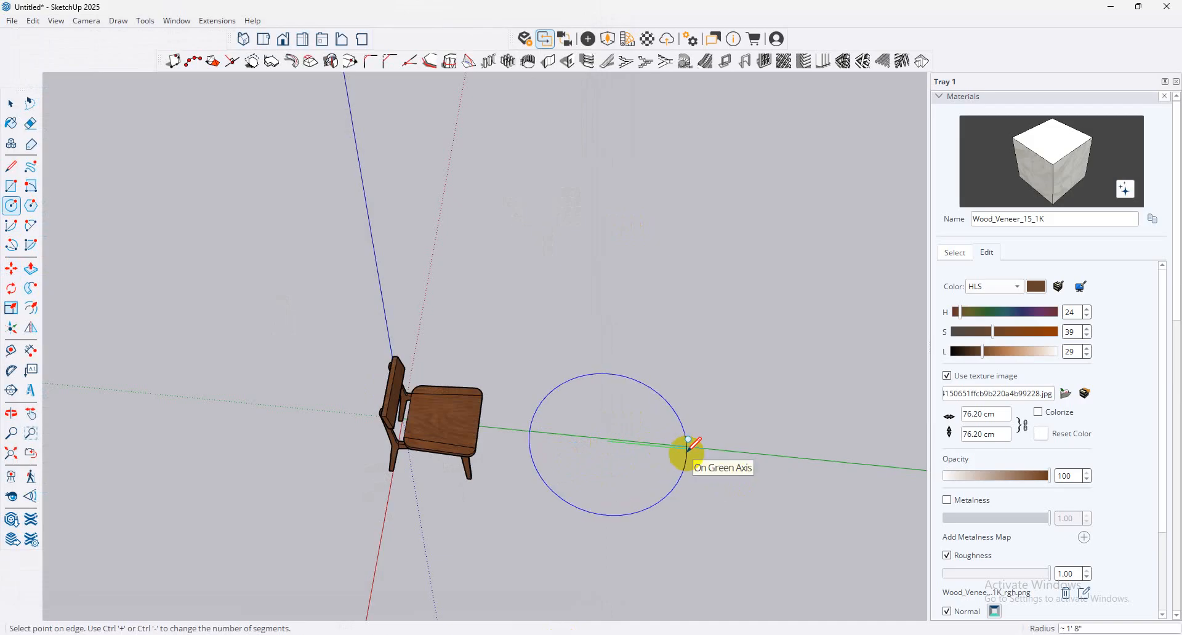
{"action": "left_click", "coordinate": [687, 449]}
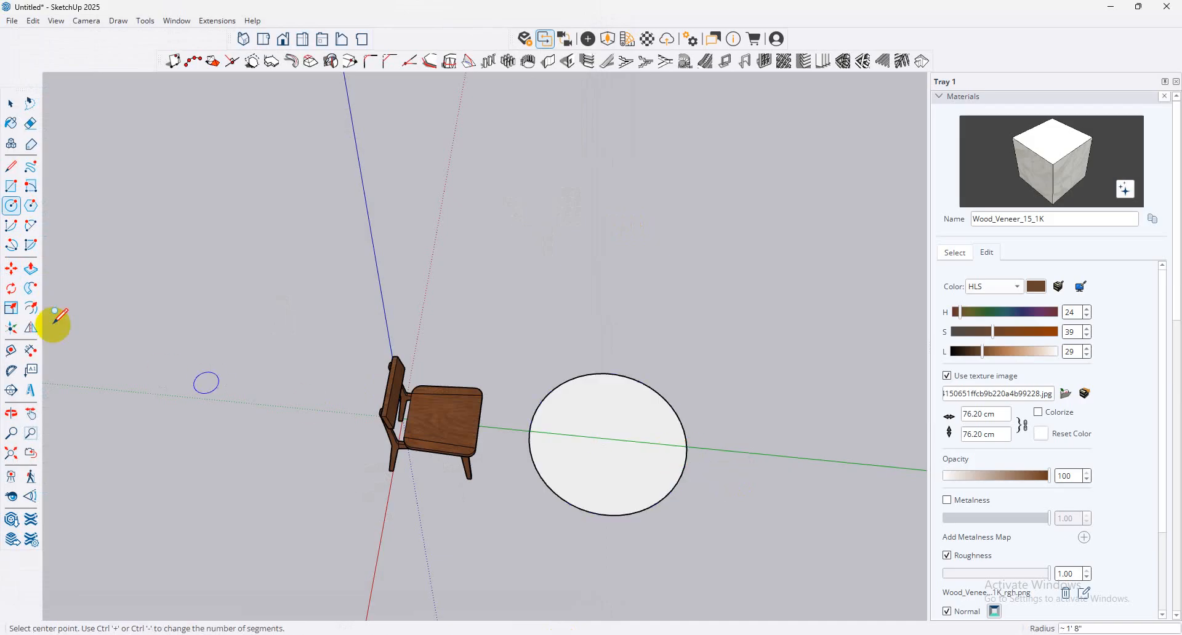
Step: Push/Pull the circle up 1" to form the table's round base
{"action": "left_click", "coordinate": [34, 313]}
{"action": "left_click", "coordinate": [31, 269]}
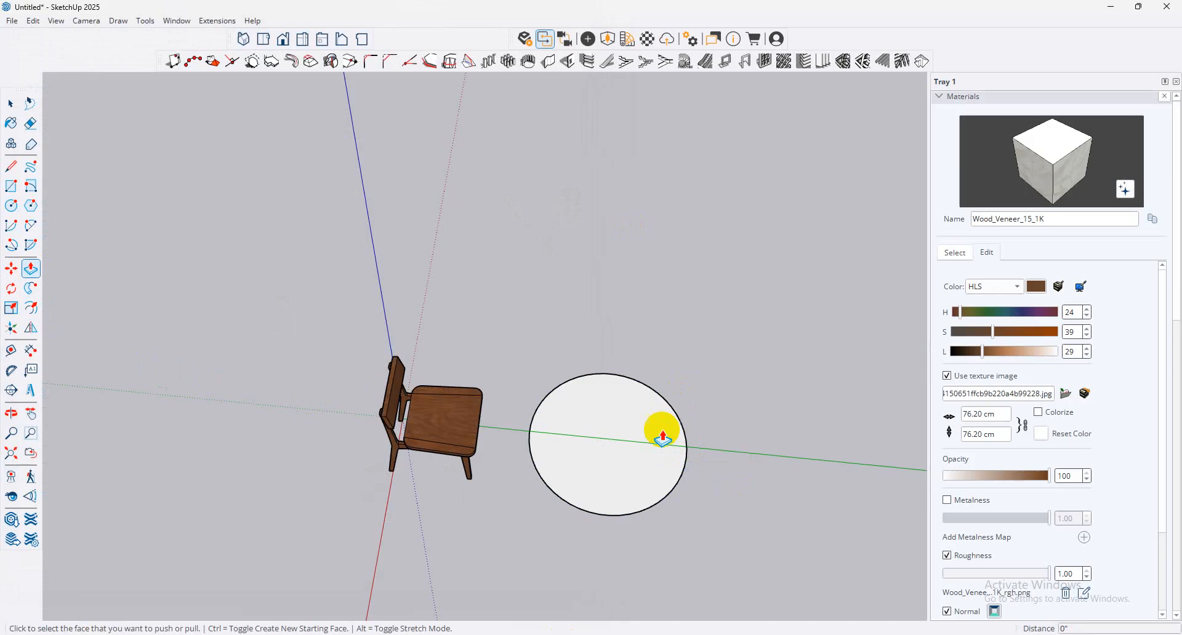
{"action": "left_click", "coordinate": [652, 433]}
{"action": "type", "text": "1"}
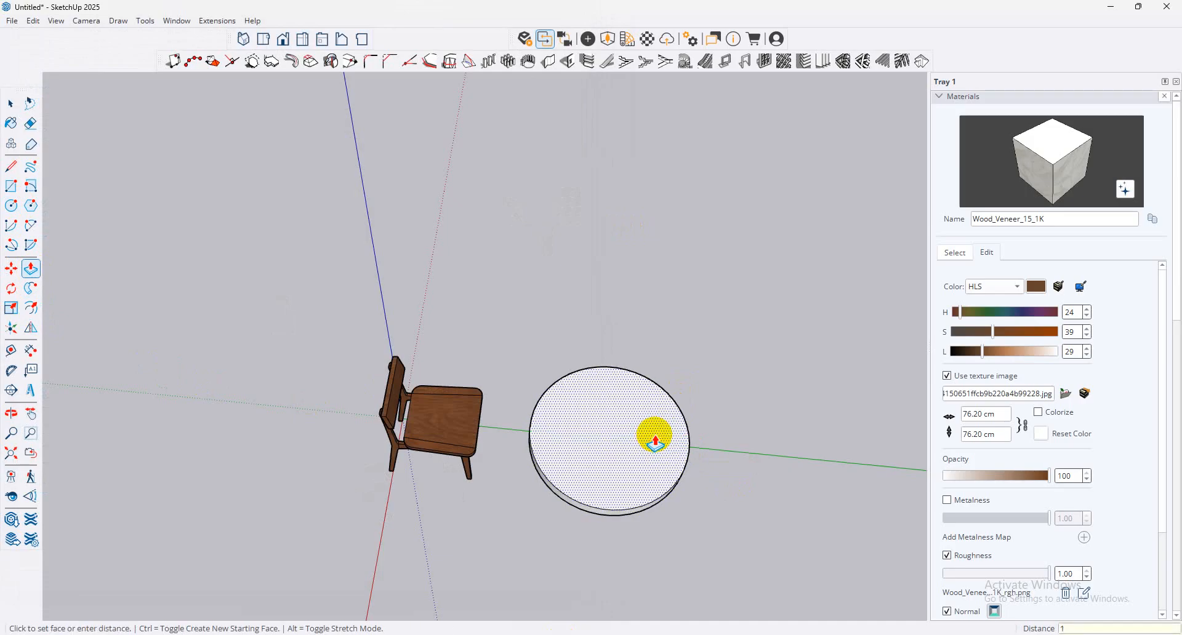
{"action": "type", "text": "\""}
{"action": "key", "text": "Return"}
Step: Offset the base's top edge inward about 1' 2" and pull the inner circle up 29" as the table's column
{"action": "left_click", "coordinate": [31, 308]}
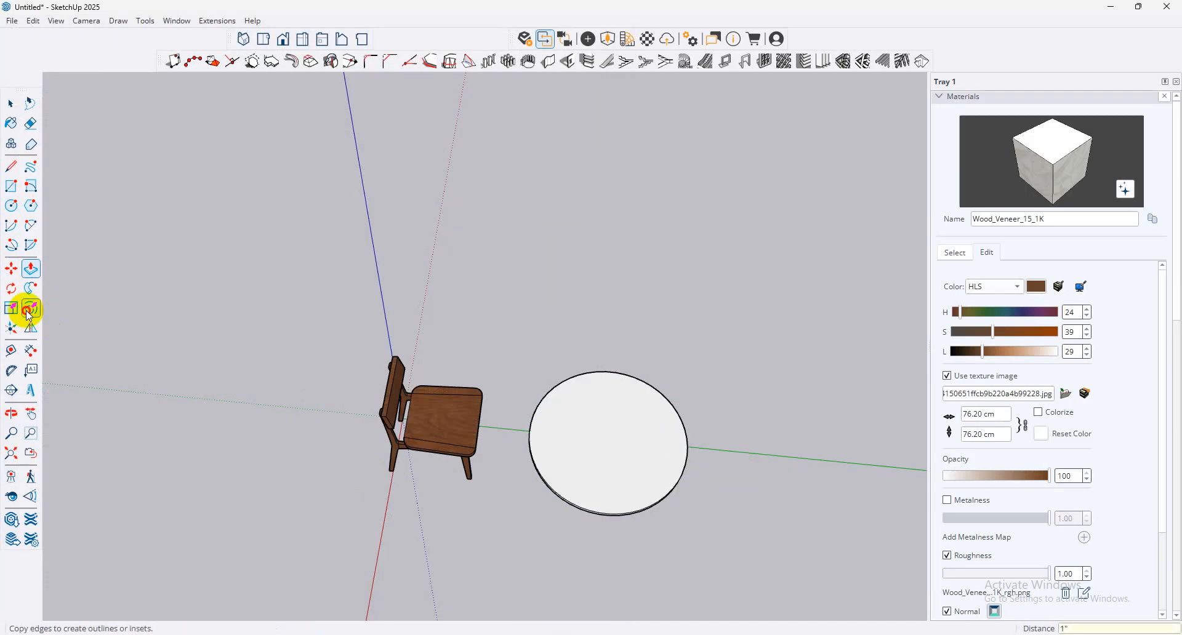
{"action": "left_click", "coordinate": [557, 493]}
{"action": "left_click", "coordinate": [594, 458]}
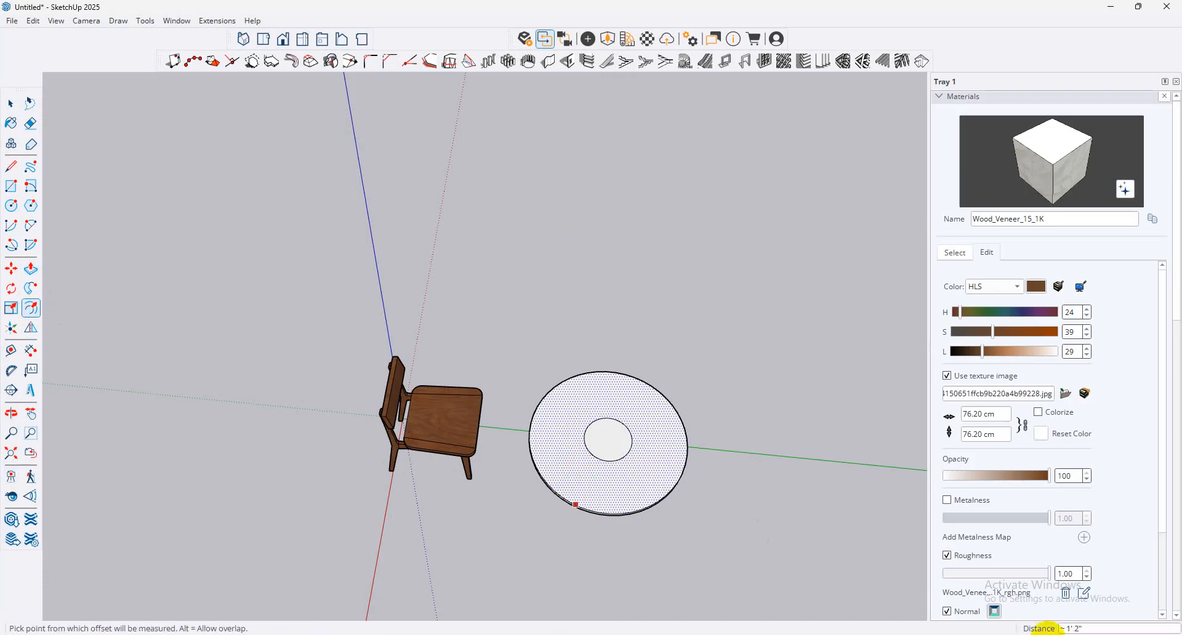
{"action": "left_click", "coordinate": [31, 268]}
{"action": "left_click", "coordinate": [609, 433]}
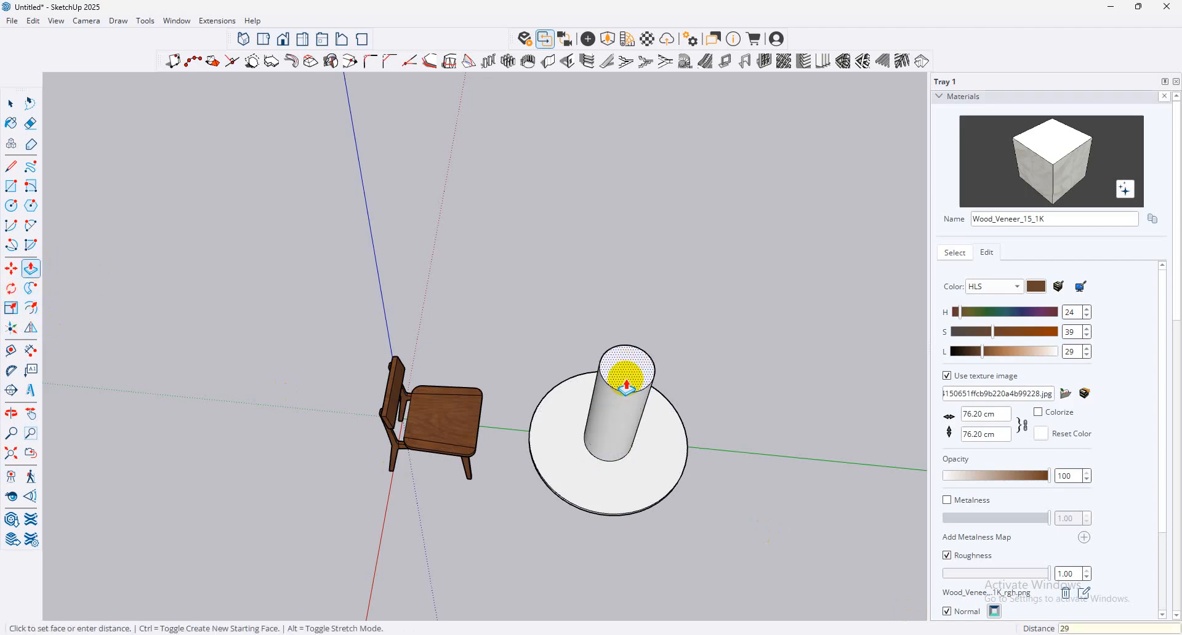
{"action": "left_click", "coordinate": [625, 378]}
Step: Offset the column's top edge outward 2' to outline the round tabletop
{"action": "middle_click_drag", "start_coordinate": [625, 377], "coordinate": [326, 423]}
{"action": "left_click", "coordinate": [31, 307]}
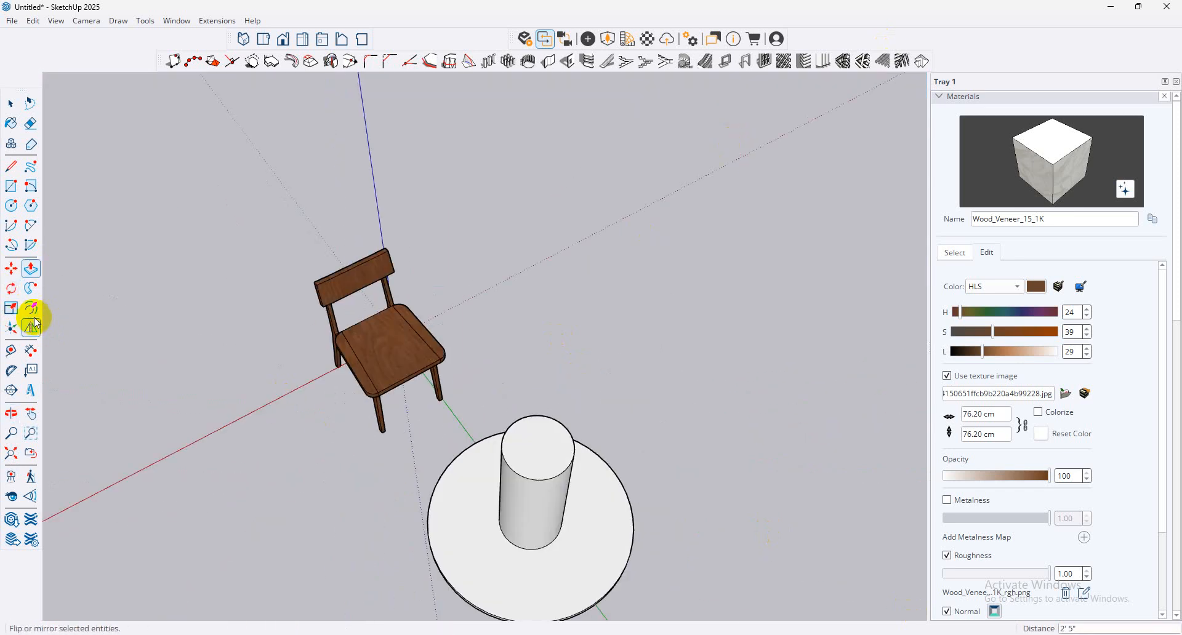
{"action": "left_click", "coordinate": [520, 459]}
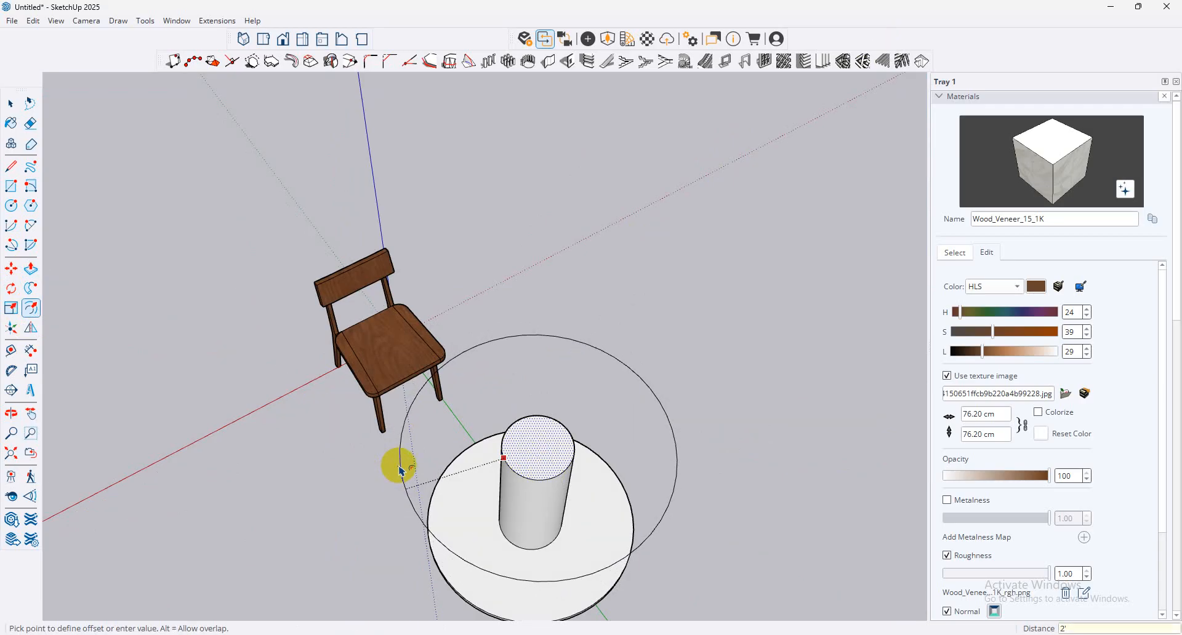
{"action": "left_click", "coordinate": [400, 468]}
Step: Push/Pull the ring around the column's top to give the round tabletop its thickness
{"action": "middle_click_drag", "start_coordinate": [404, 464], "coordinate": [259, 572]}
{"action": "left_click", "coordinate": [29, 267]}
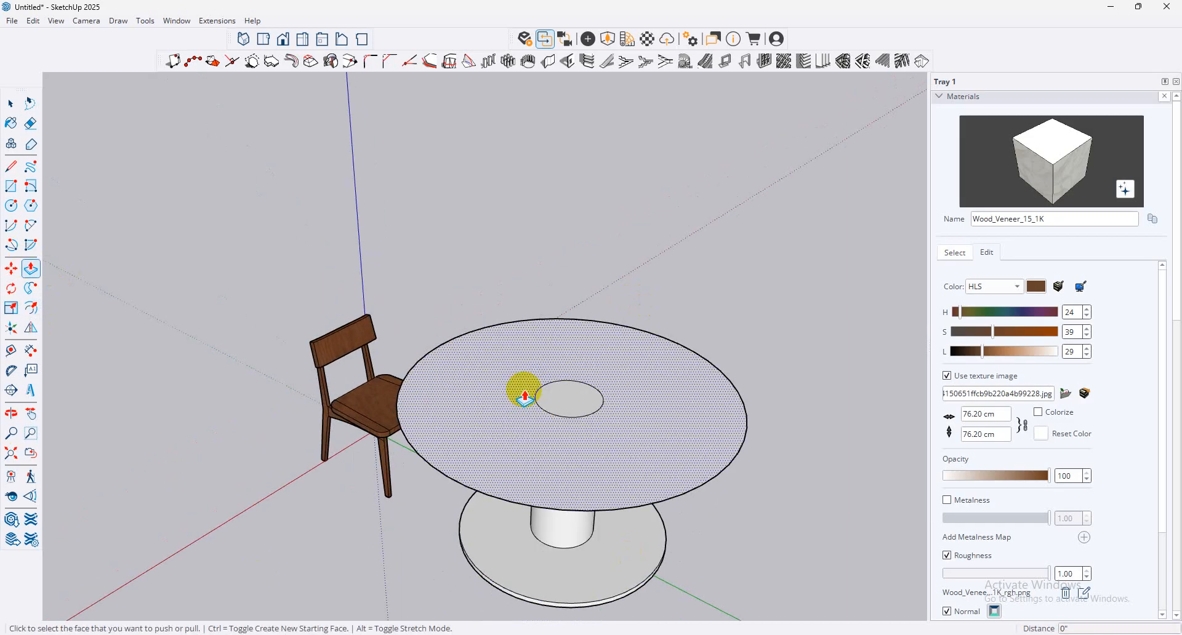
{"action": "left_click", "coordinate": [523, 394]}
{"action": "middle_click_drag", "start_coordinate": [569, 353], "coordinate": [600, 308]}
{"action": "left_click", "coordinate": [597, 326]}
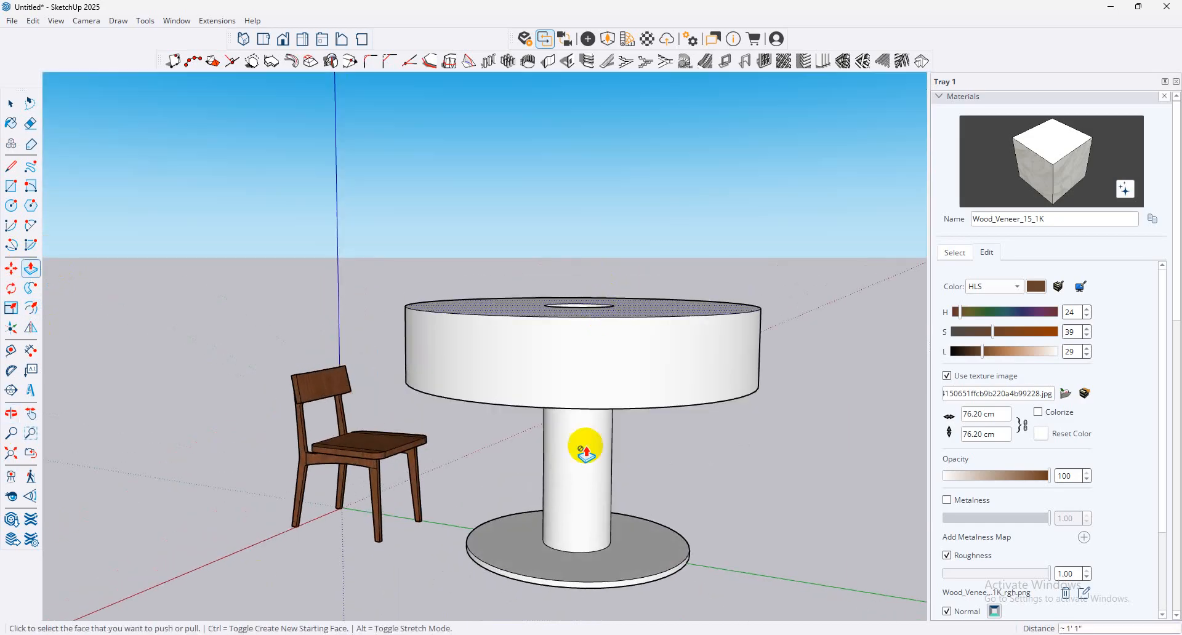
{"action": "left_click", "coordinate": [618, 319]}
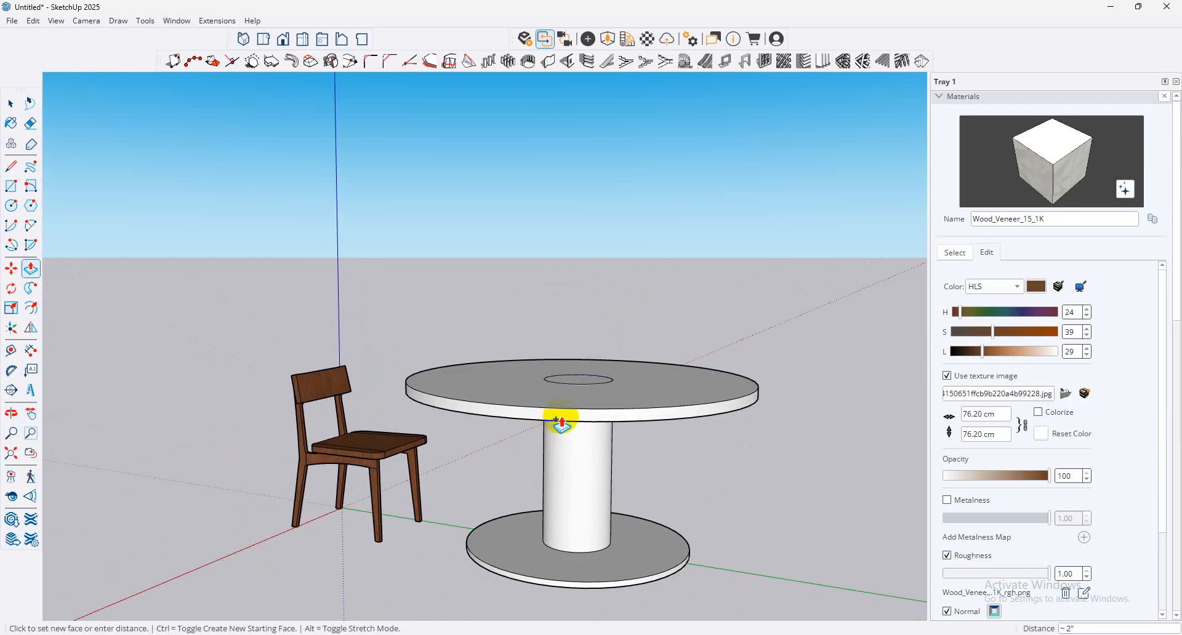
{"action": "key", "text": "Return"}
Step: Select the whole table and sample the Wood-cherry material from the chair
{"action": "scroll", "coordinate": [560, 424], "scroll_direction": "down", "scroll_amount": 3}
{"action": "middle_click_drag", "start_coordinate": [486, 359], "coordinate": [634, 233]}
{"action": "left_click", "coordinate": [11, 103]}
{"action": "left_click_drag", "start_coordinate": [773, 239], "coordinate": [484, 613]}
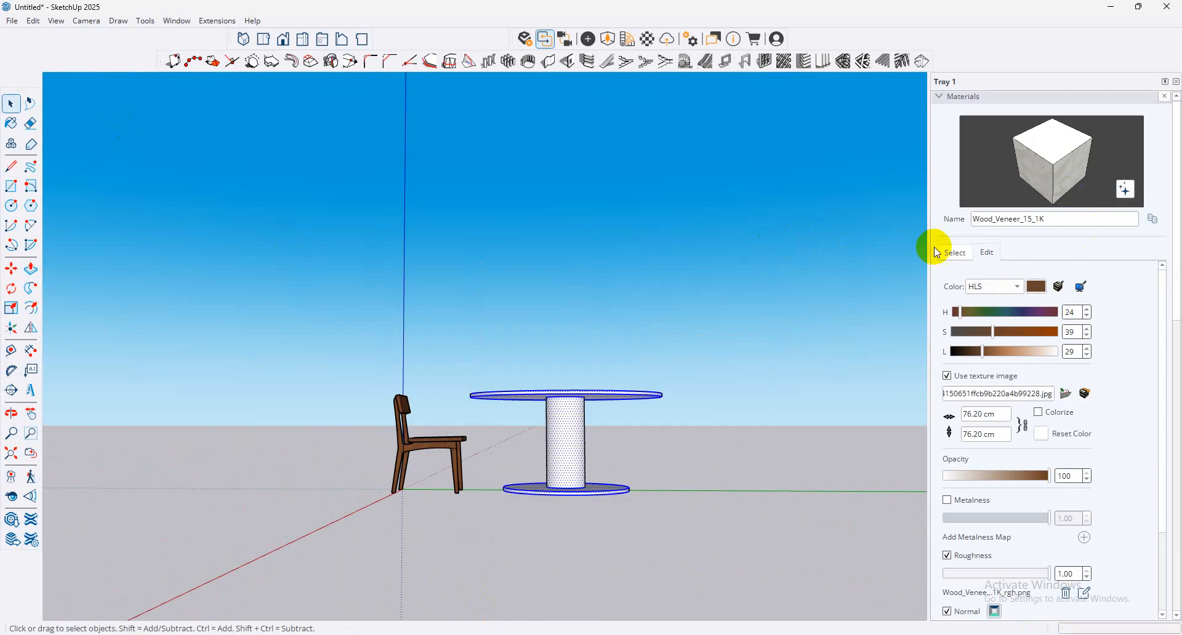
{"action": "left_click", "coordinate": [953, 252]}
{"action": "left_click", "coordinate": [1143, 250]}
{"action": "middle_click_drag", "start_coordinate": [485, 428], "coordinate": [409, 610]}
{"action": "scroll", "coordinate": [422, 416], "scroll_direction": "up", "scroll_amount": 3}
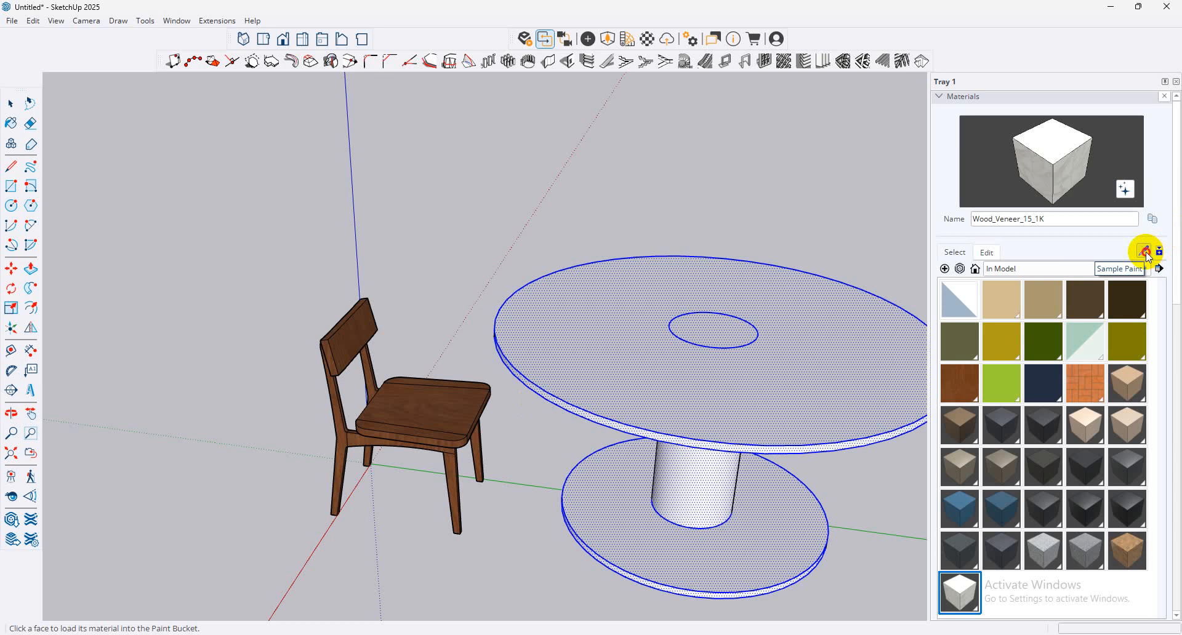
{"action": "left_click", "coordinate": [431, 423]}
{"action": "left_click", "coordinate": [1143, 252]}
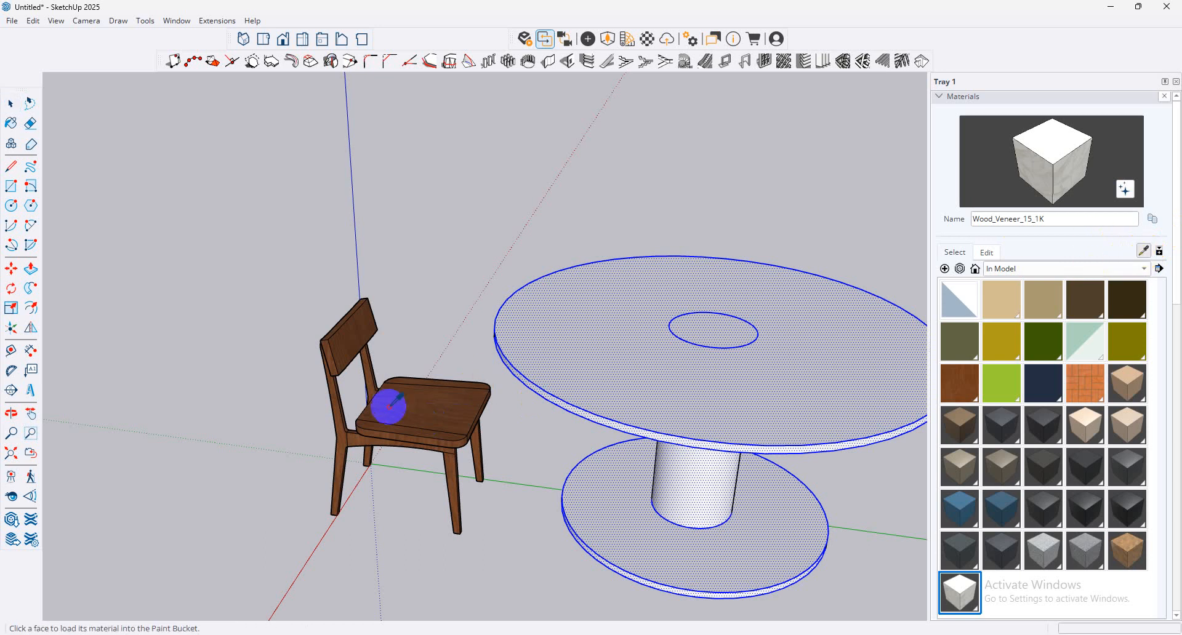
{"action": "left_click", "coordinate": [332, 380]}
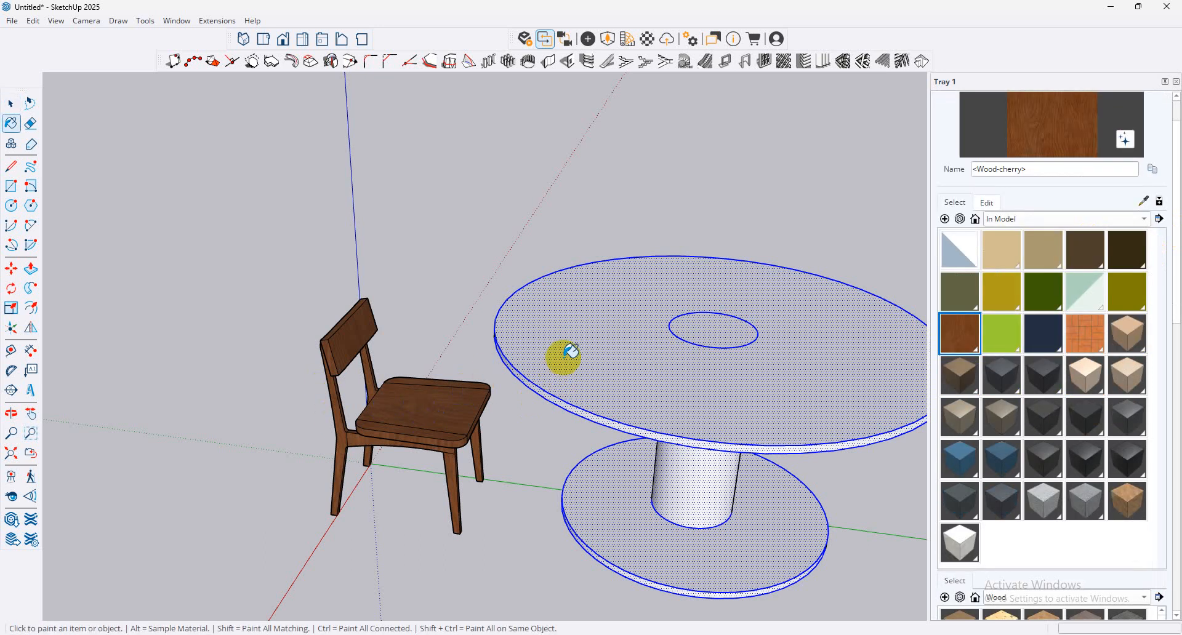
Step: Paint the selected table with the sampled Wood-cherry material and clear the selection
{"action": "left_click", "coordinate": [566, 352]}
{"action": "scroll", "coordinate": [604, 414], "scroll_direction": "down", "scroll_amount": 5}
{"action": "mouse_move", "coordinate": [603, 414]}
{"action": "middle_mouse_down"}
{"action": "mouse_move", "coordinate": [726, 305]}
{"action": "mouse_move", "coordinate": [449, 338]}
{"action": "mouse_move", "coordinate": [467, 346]}
{"action": "middle_mouse_up"}
{"action": "left_click", "coordinate": [10, 104]}
{"action": "left_click", "coordinate": [482, 419]}
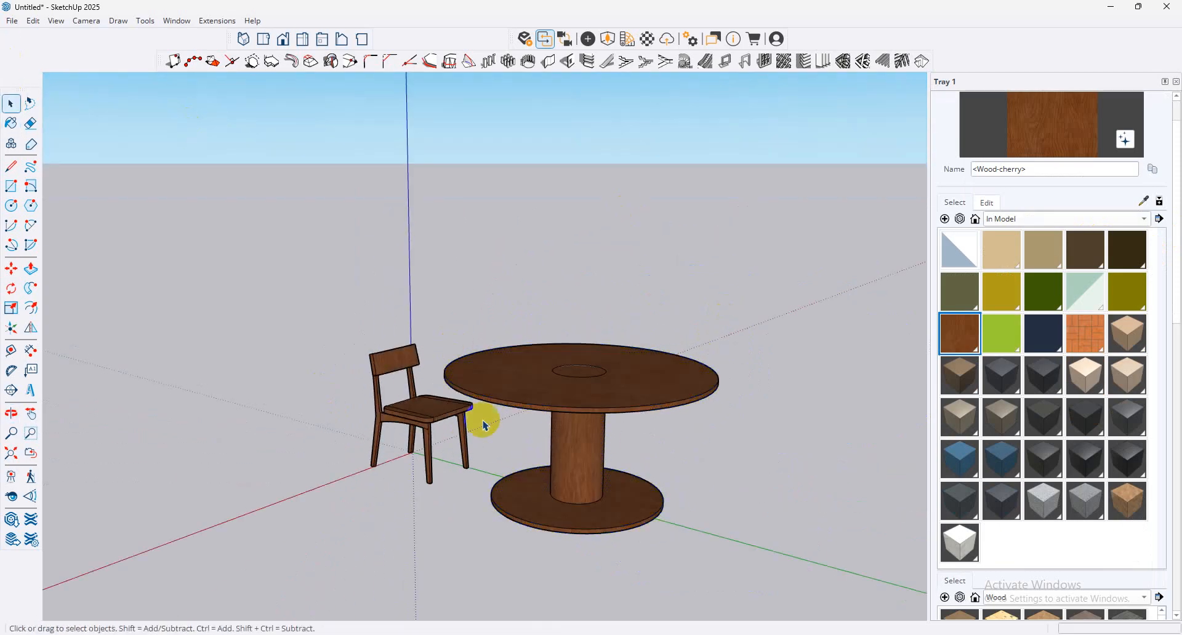
Step: Rotate the chair 90° around the centre of the round tabletop
{"action": "middle_click_drag", "start_coordinate": [483, 419], "coordinate": [690, 394]}
{"action": "middle_click_drag", "start_coordinate": [625, 367], "coordinate": [765, 581]}
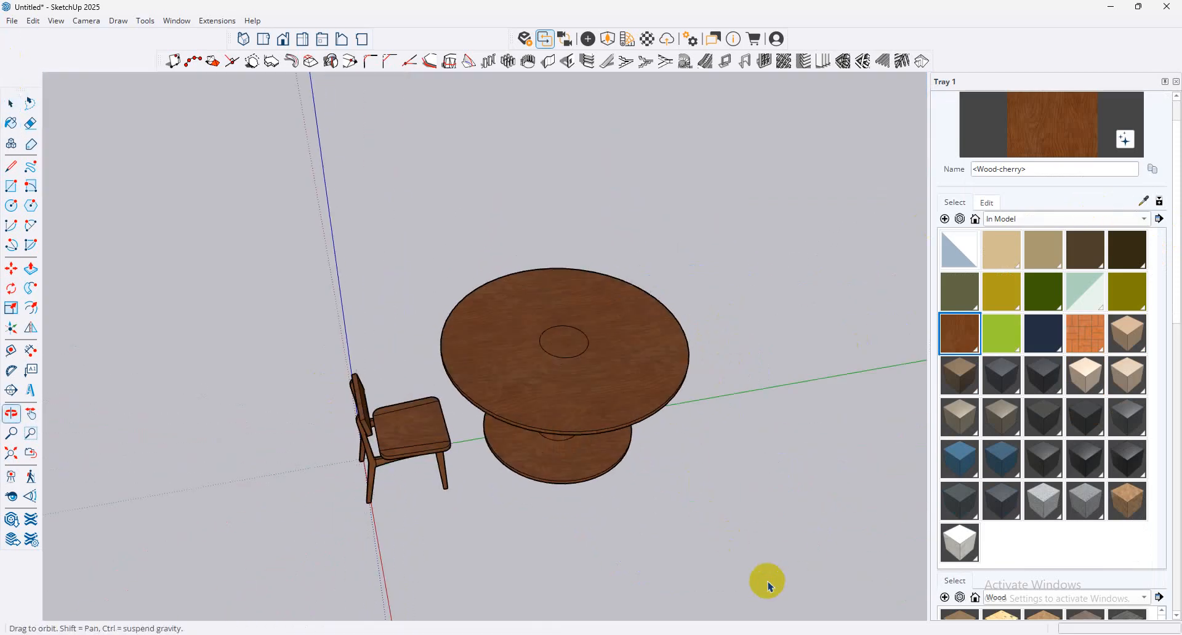
{"action": "left_click", "coordinate": [395, 443]}
{"action": "middle_click_drag", "start_coordinate": [564, 382], "coordinate": [498, 519]}
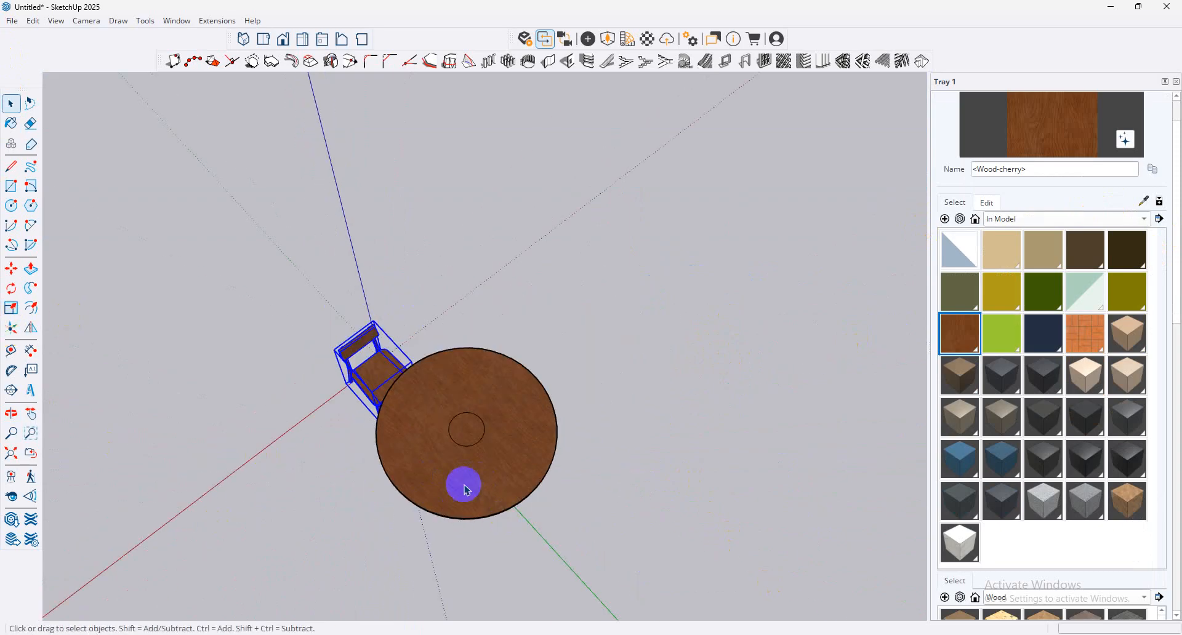
{"action": "scroll", "coordinate": [464, 480], "scroll_direction": "up", "scroll_amount": 3}
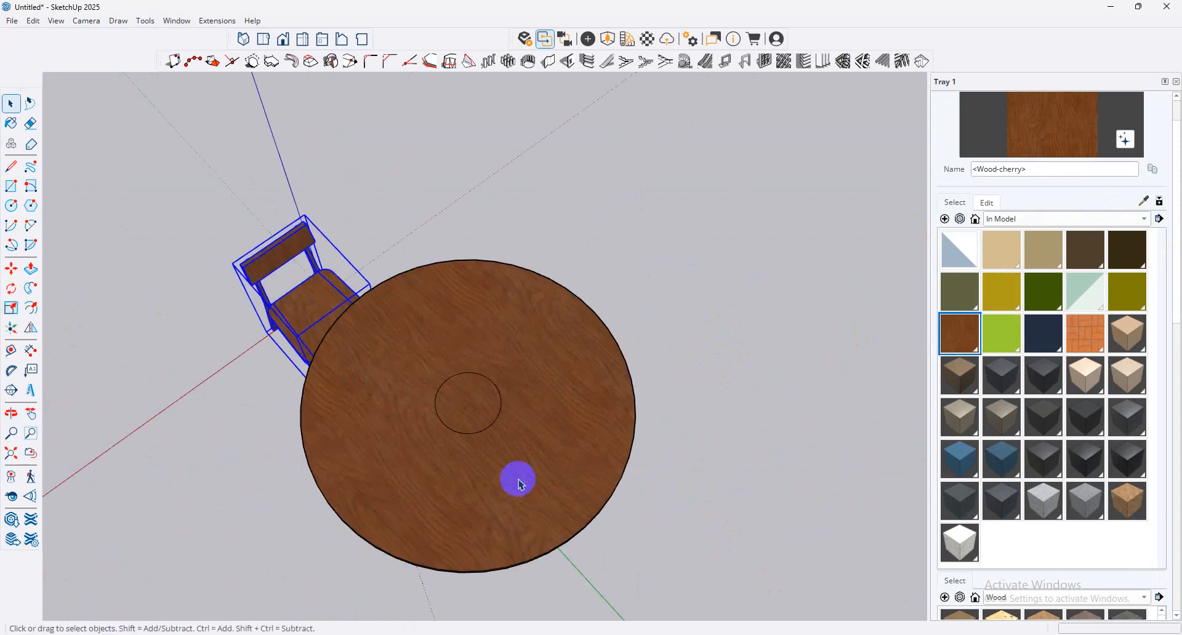
{"action": "left_click", "coordinate": [12, 290]}
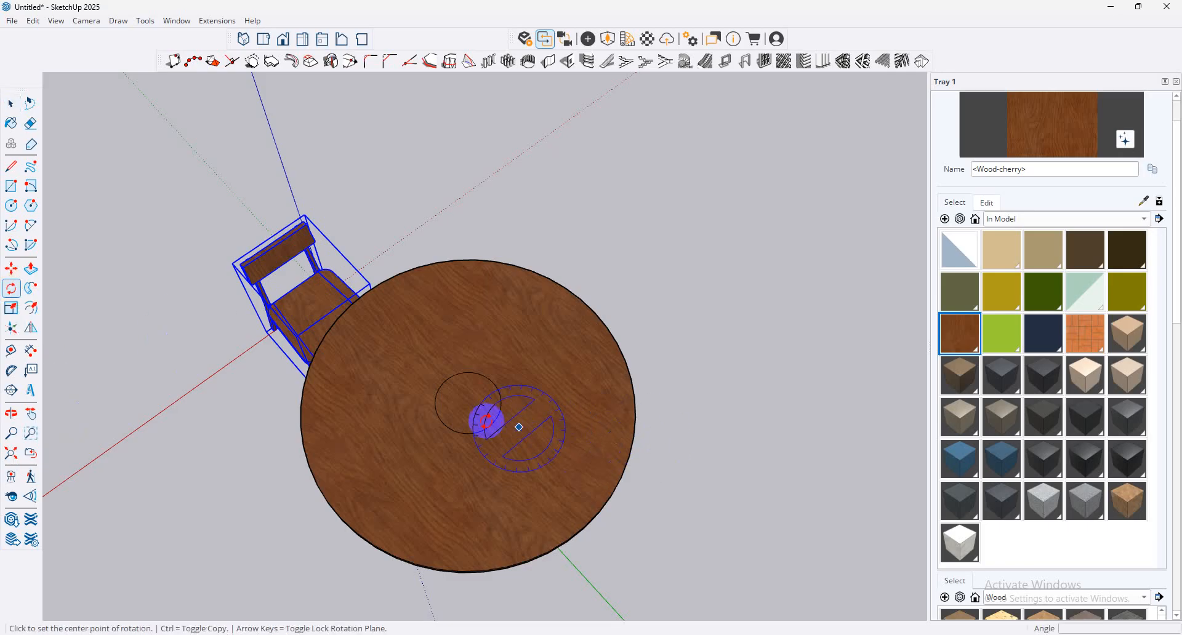
{"action": "left_click", "coordinate": [466, 403]}
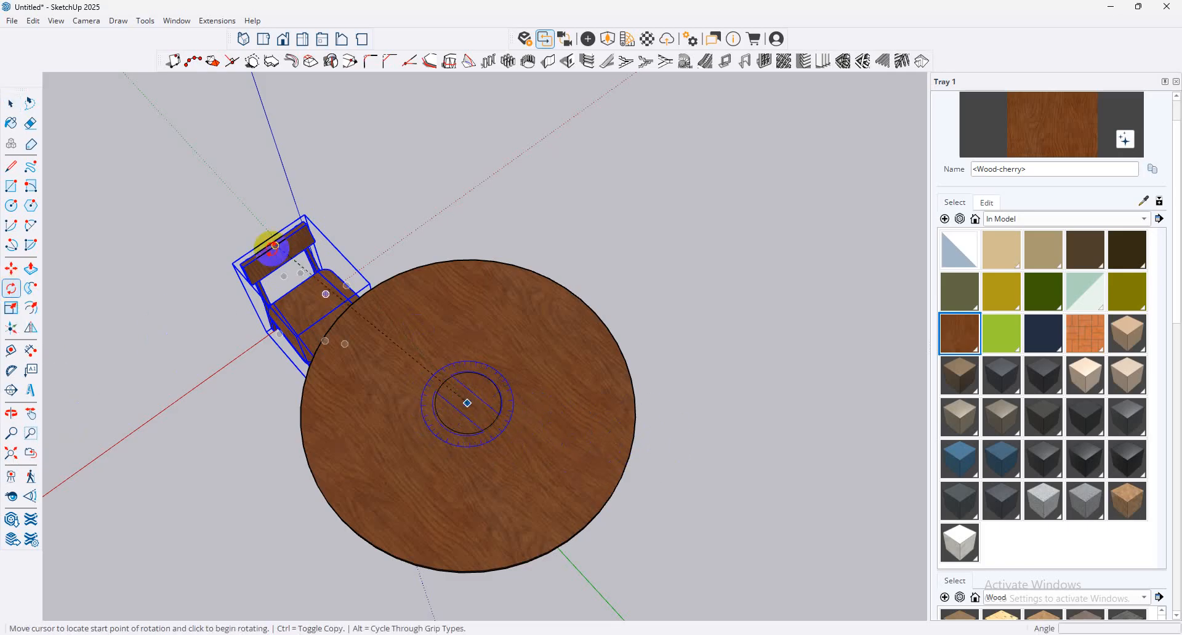
{"action": "left_click", "coordinate": [275, 246]}
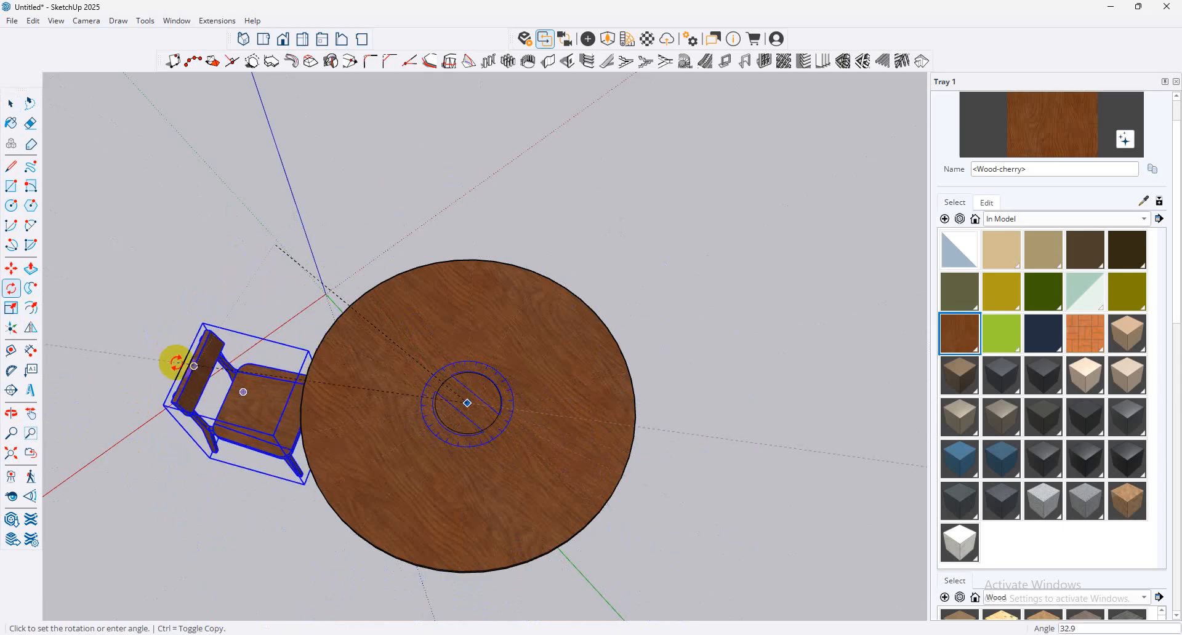
{"action": "key", "text": "Return"}
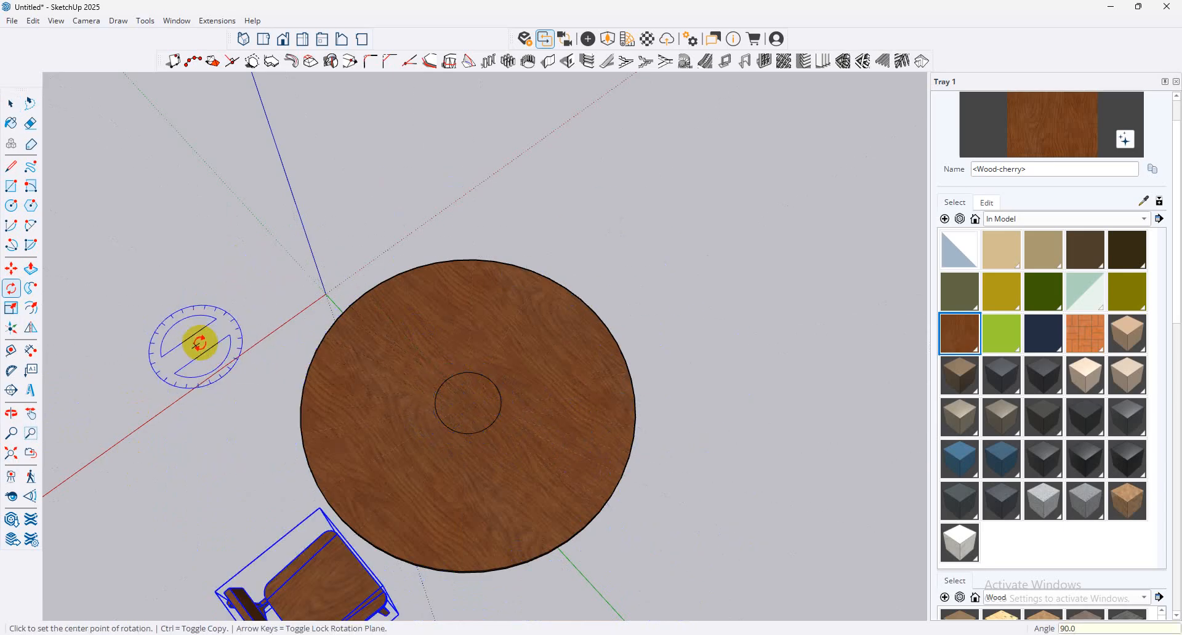
Step: Rotate-copy the chair a quarter turn around the tabletop's centre and multiply the copy with 3x to surround the table
{"action": "scroll", "coordinate": [501, 267], "scroll_direction": "down", "scroll_amount": 4}
{"action": "middle_click_drag", "start_coordinate": [517, 425], "coordinate": [224, 369]}
{"action": "scroll", "coordinate": [475, 285], "scroll_direction": "up", "scroll_amount": 3}
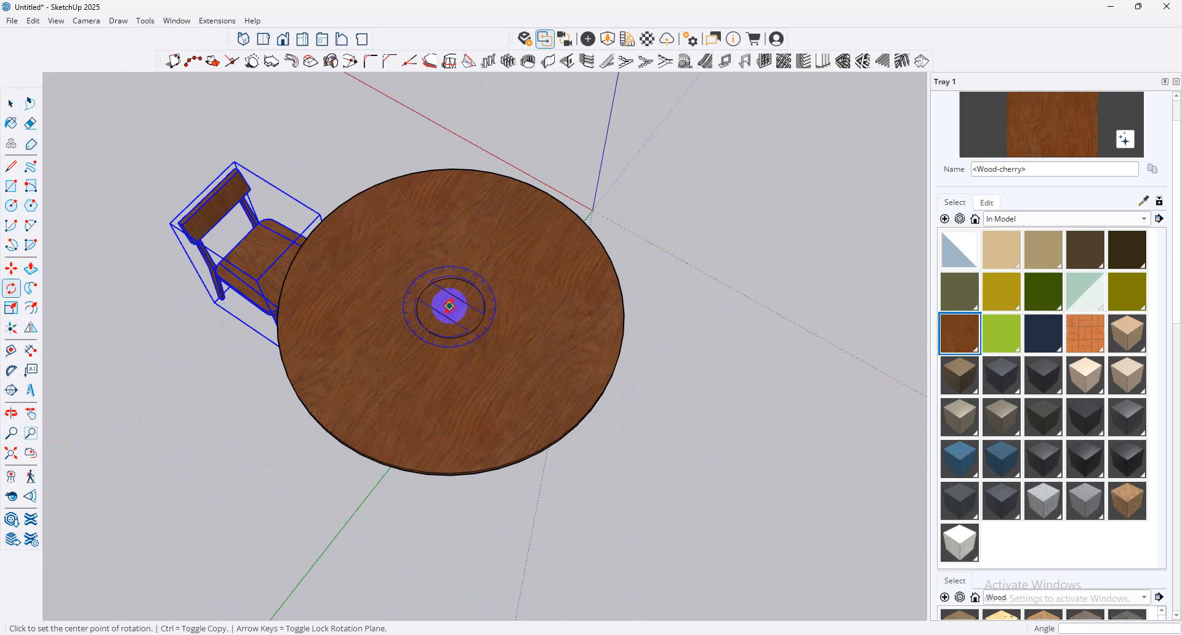
{"action": "left_click", "coordinate": [449, 306]}
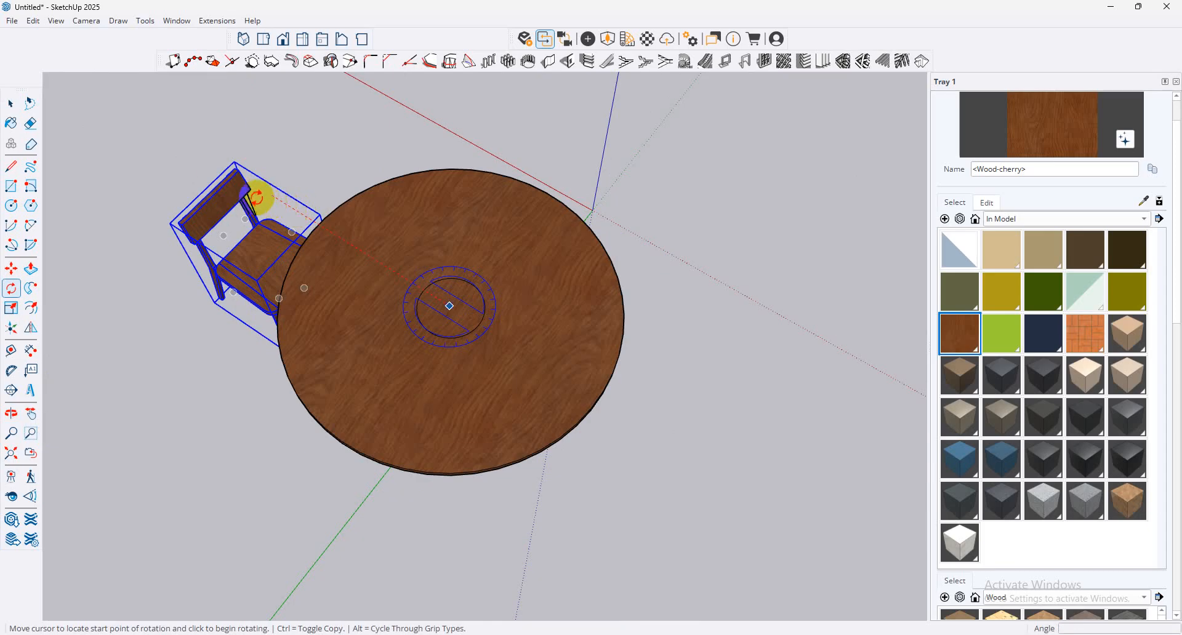
{"action": "left_click", "coordinate": [211, 187]}
{"action": "key", "text": "ctrl"}
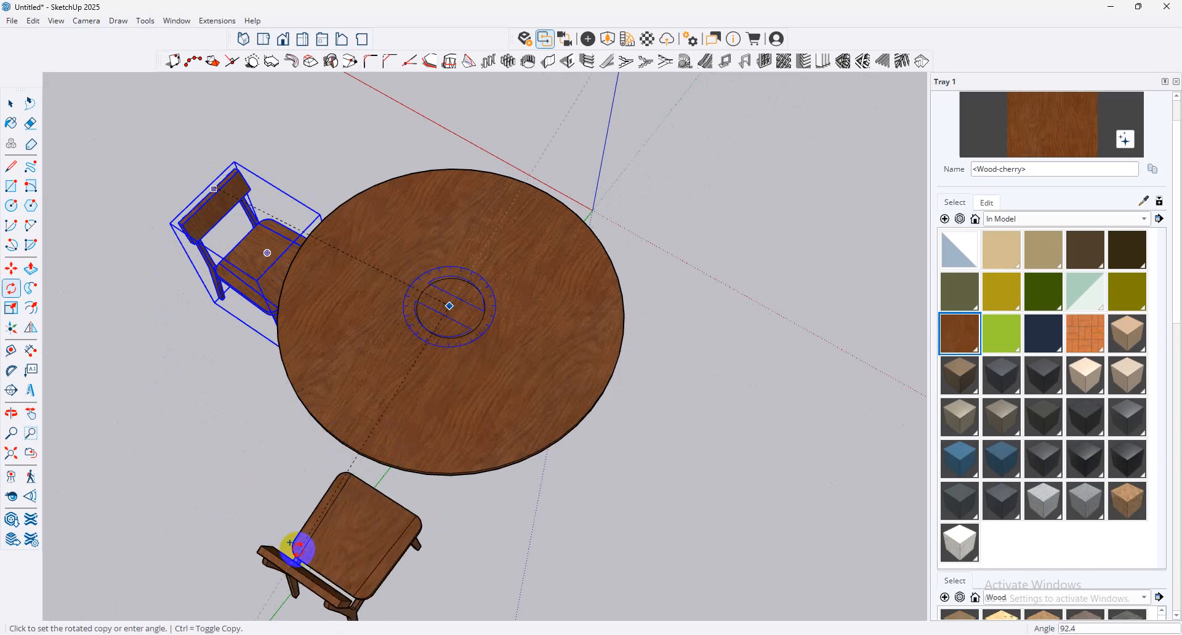
{"action": "left_click", "coordinate": [300, 546]}
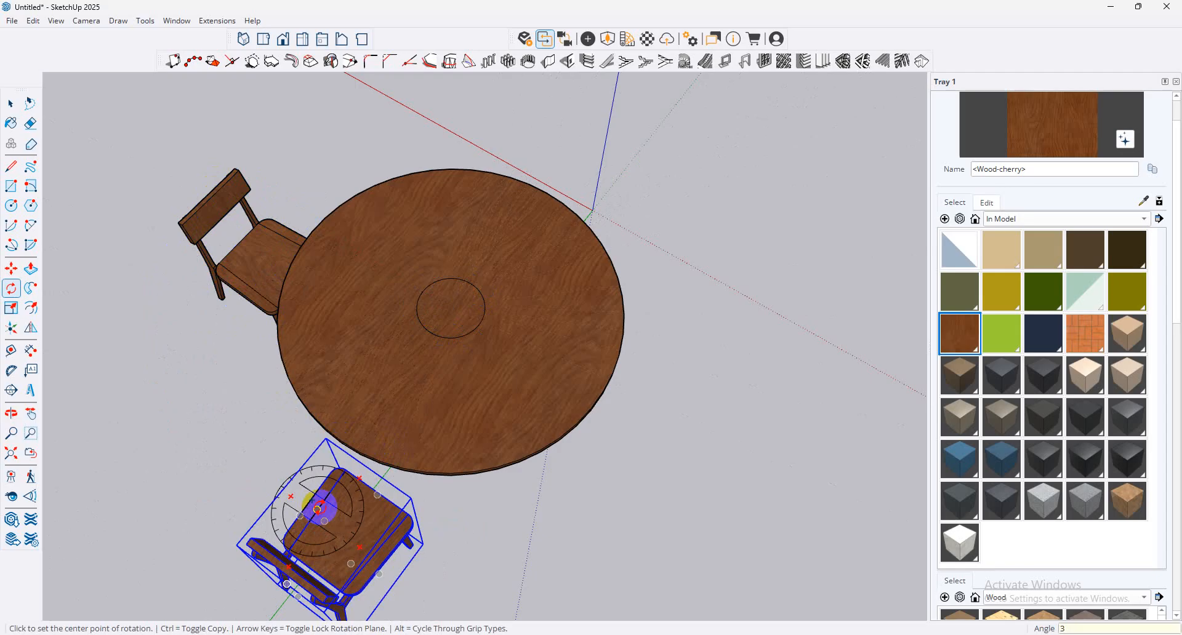
{"action": "type", "text": "3x"}
{"action": "key", "text": "Return"}
{"action": "middle_click_drag", "start_coordinate": [317, 510], "coordinate": [674, 330]}
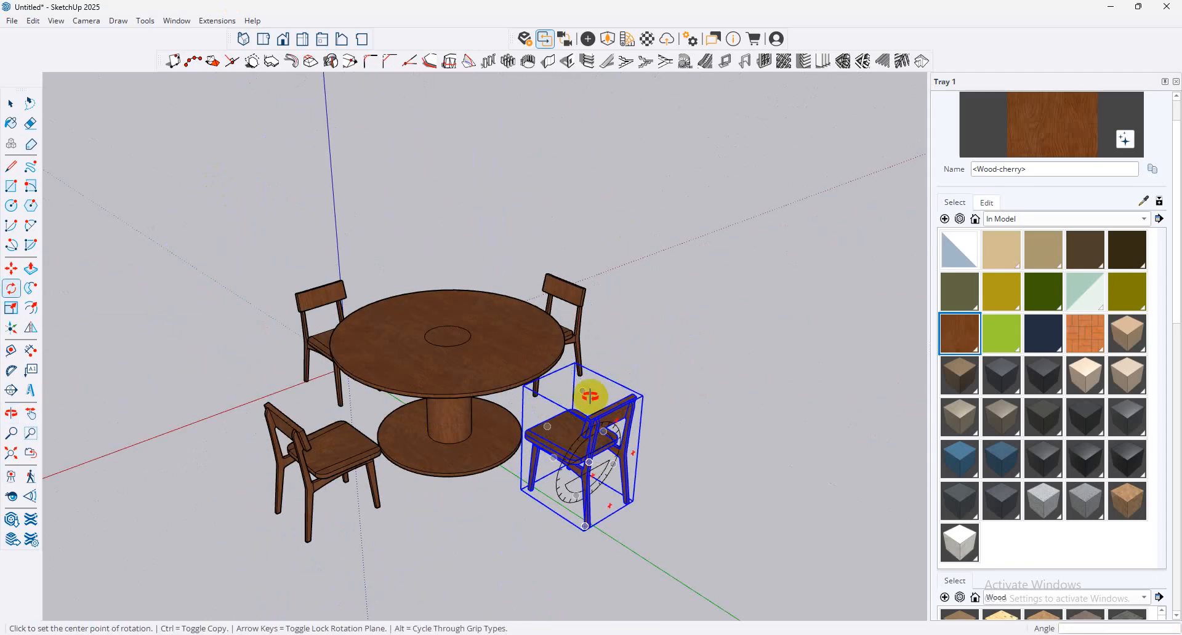
{"action": "middle_click_drag", "start_coordinate": [590, 396], "coordinate": [833, 351]}
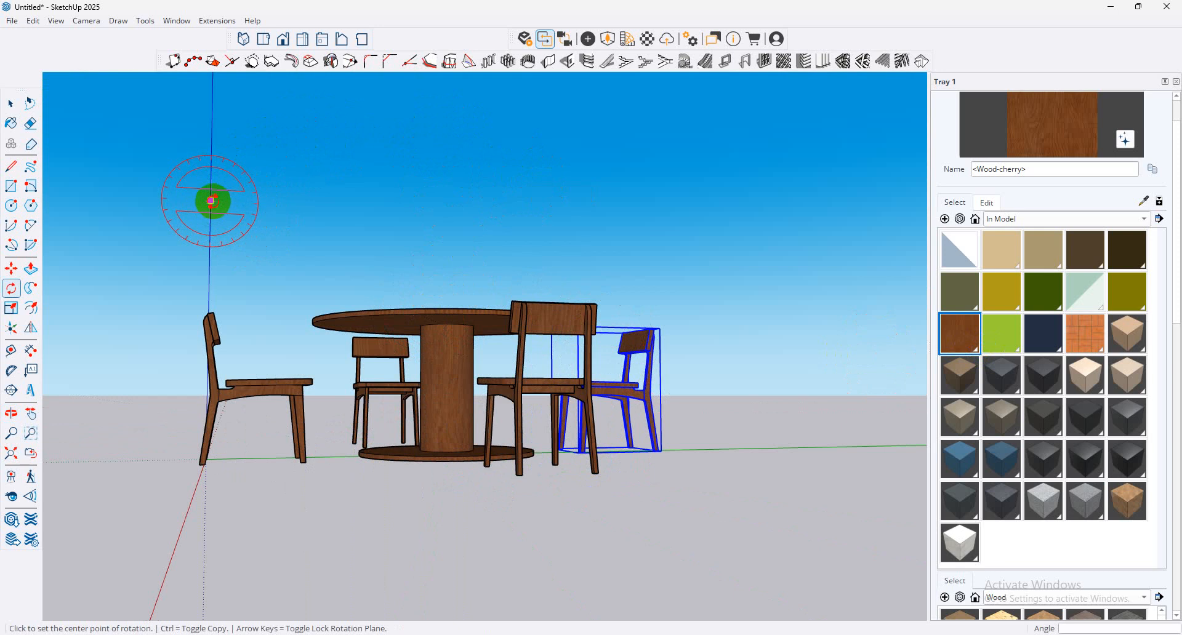
{"action": "left_click", "coordinate": [210, 200]}
{"action": "key", "text": "Escape"}
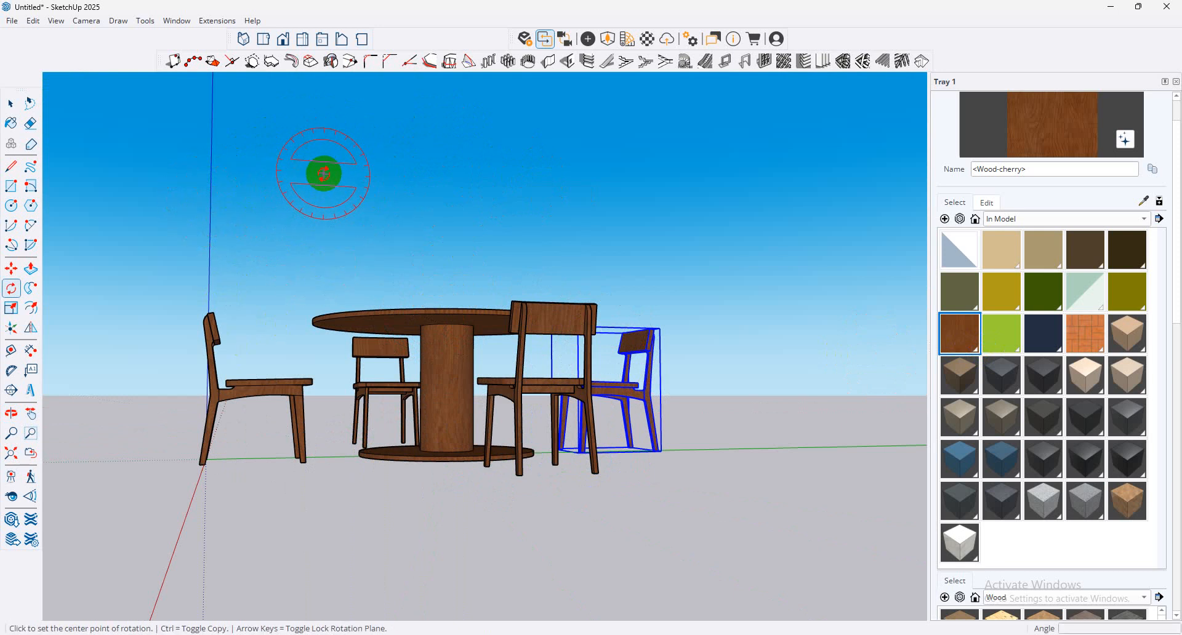
{"action": "middle_click_drag", "start_coordinate": [393, 181], "coordinate": [391, 181]}
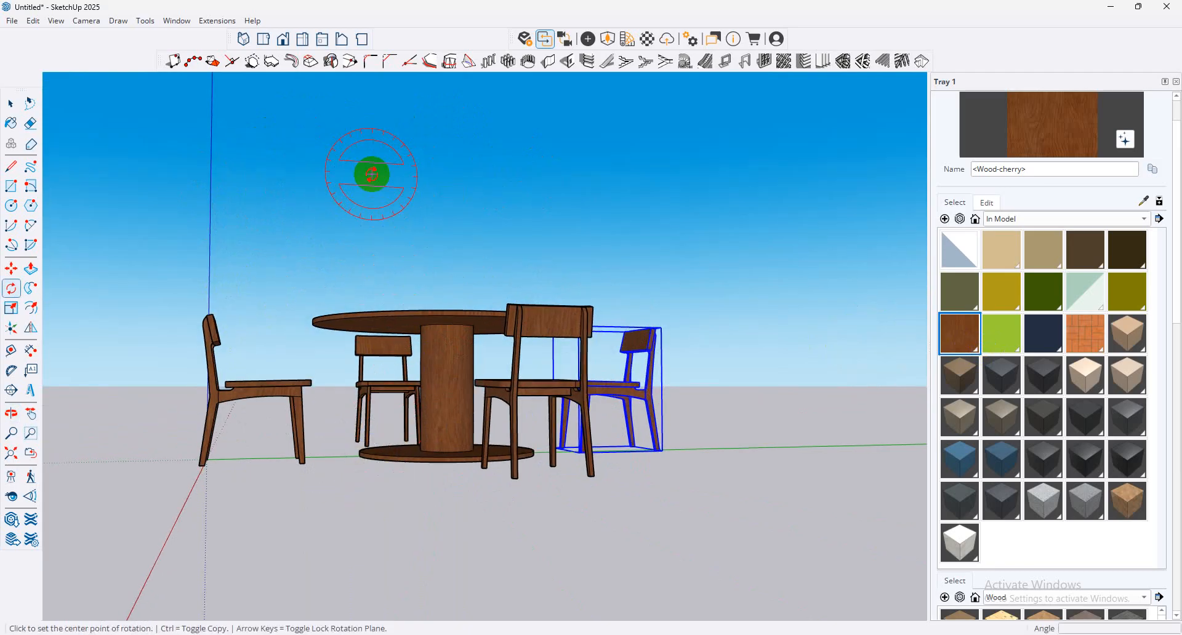
{"action": "middle_click_drag", "start_coordinate": [371, 174], "coordinate": [380, 169]}
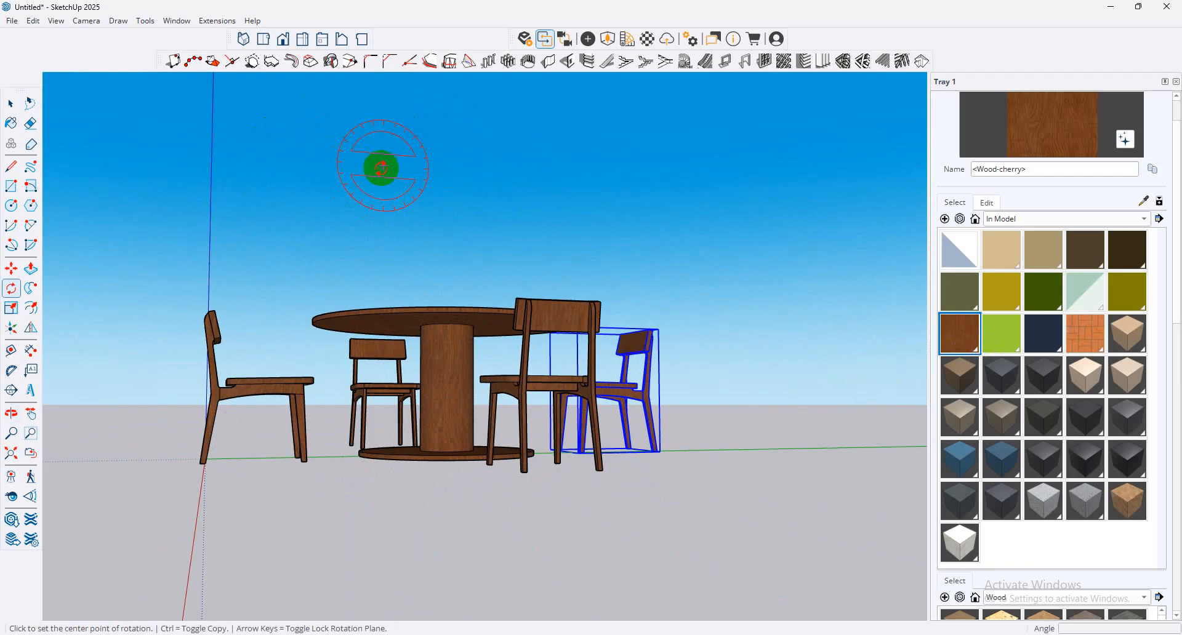
{"action": "left_click", "coordinate": [387, 453]}
{"action": "left_click", "coordinate": [453, 454]}
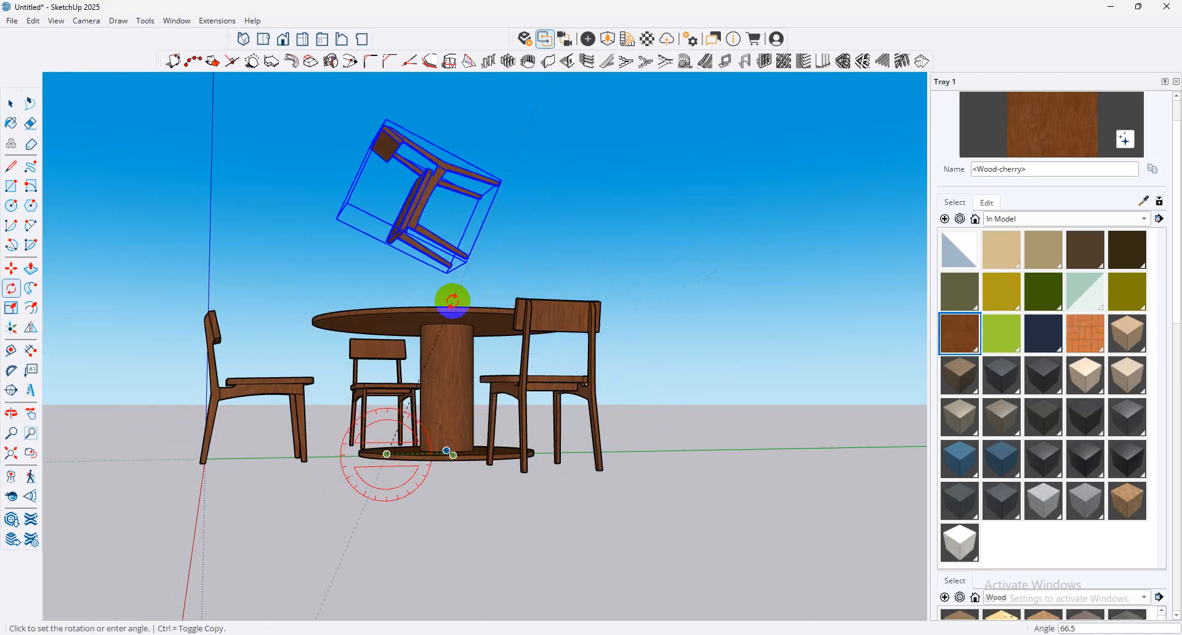
{"action": "key", "text": "Escape"}
Step: Select only the chair on the positive red-axis side of the table and move it closer to the table
{"action": "left_click", "coordinate": [12, 104]}
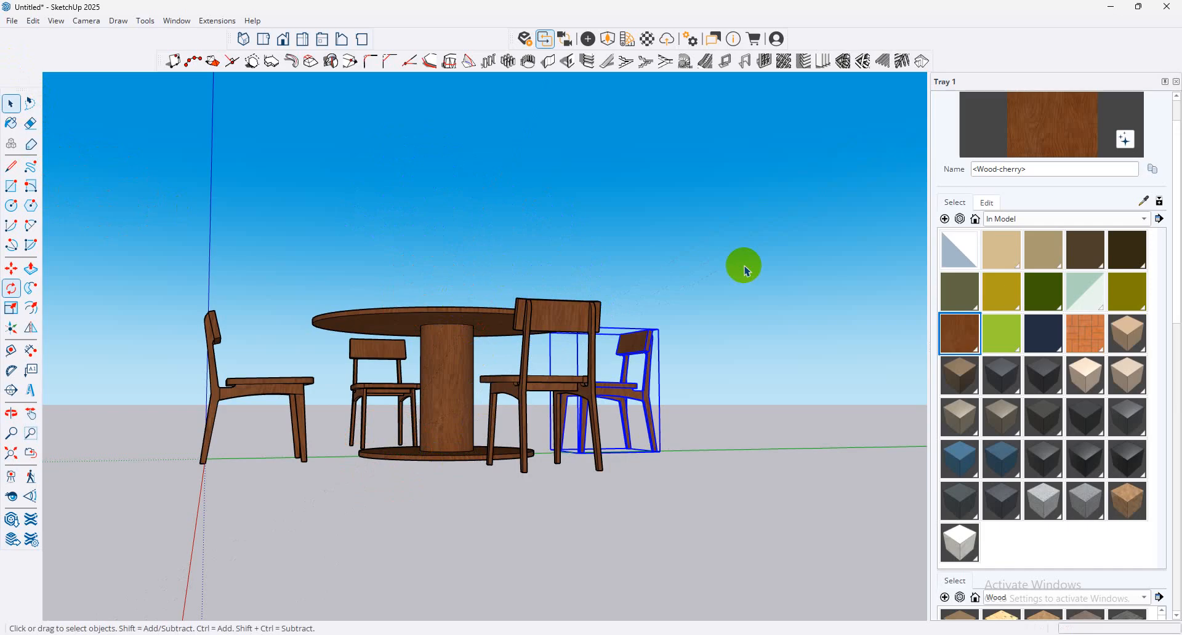
{"action": "left_click", "coordinate": [747, 270]}
{"action": "middle_click_drag", "start_coordinate": [664, 280], "coordinate": [585, 541]}
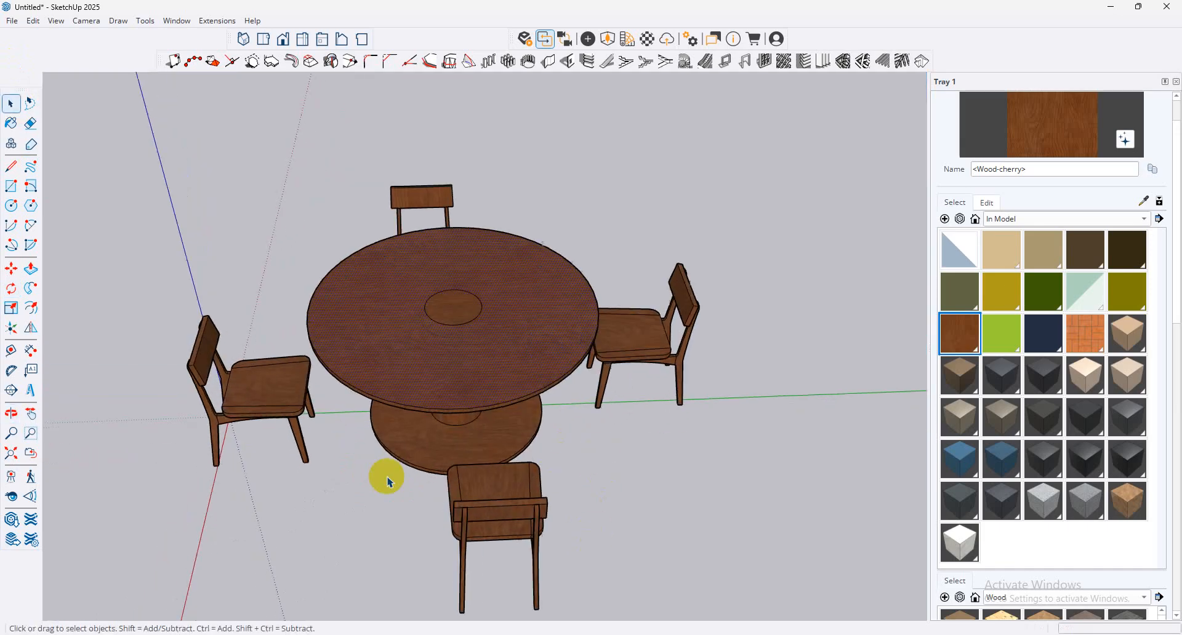
{"action": "scroll", "coordinate": [425, 505], "scroll_direction": "up", "scroll_amount": 3}
{"action": "left_click", "coordinate": [502, 511]}
{"action": "mouse_move", "coordinate": [800, 545]}
{"action": "middle_mouse_down"}
{"action": "mouse_move", "coordinate": [530, 472]}
{"action": "mouse_move", "coordinate": [750, 454]}
{"action": "mouse_move", "coordinate": [301, 440]}
{"action": "middle_mouse_up"}
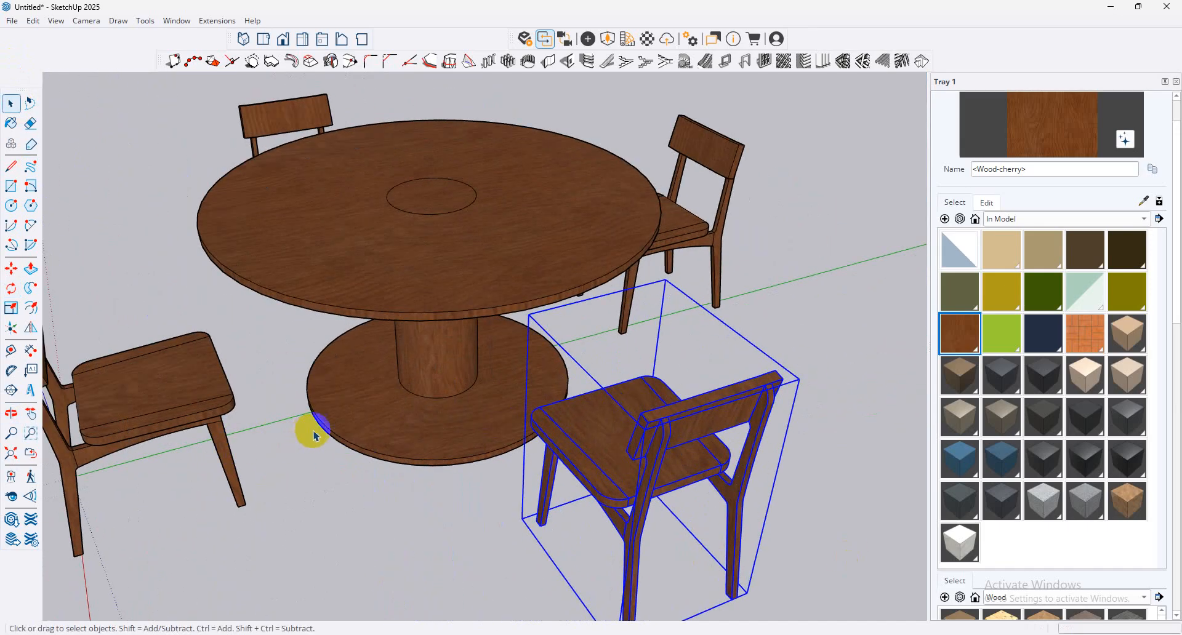
{"action": "scroll", "coordinate": [542, 448], "scroll_direction": "down", "scroll_amount": 4}
{"action": "scroll", "coordinate": [624, 447], "scroll_direction": "up", "scroll_amount": 5}
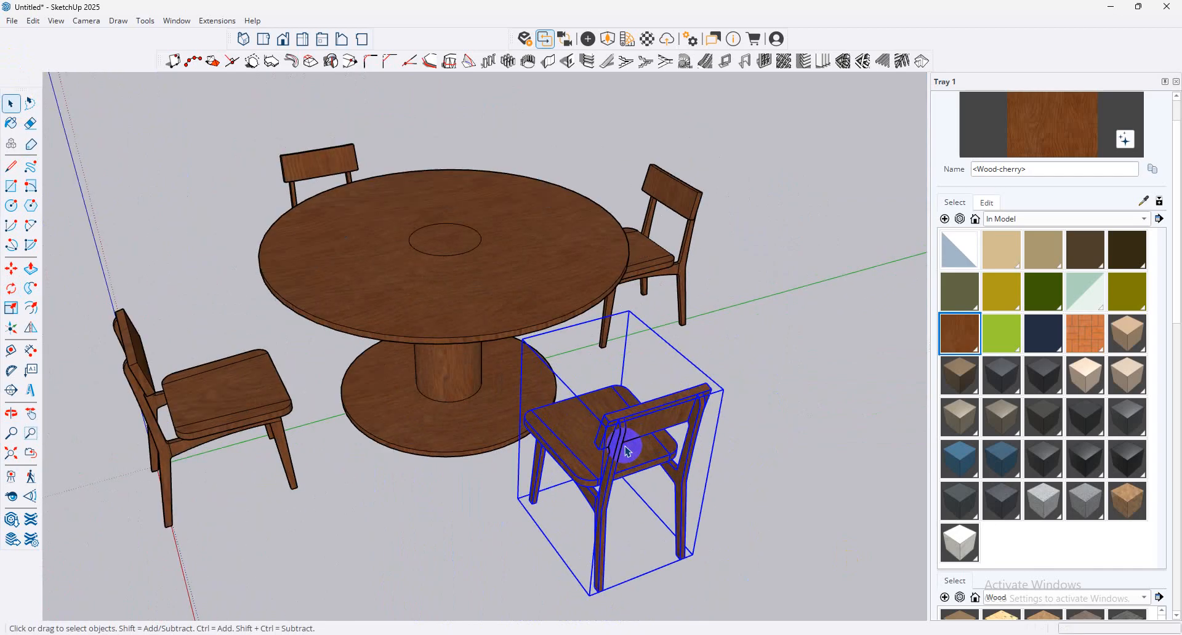
{"action": "middle_click_drag", "start_coordinate": [623, 448], "coordinate": [615, 313]}
{"action": "scroll", "coordinate": [696, 353], "scroll_direction": "down", "scroll_amount": 3}
{"action": "middle_click_drag", "start_coordinate": [394, 320], "coordinate": [499, 363]}
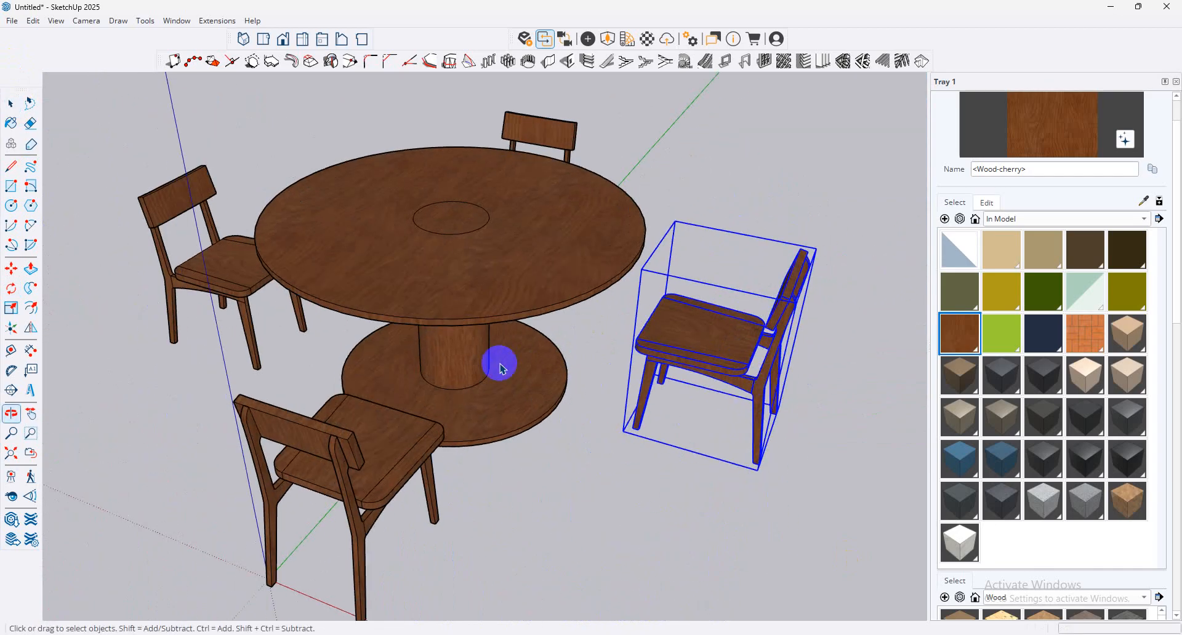
{"action": "left_click", "coordinate": [13, 269]}
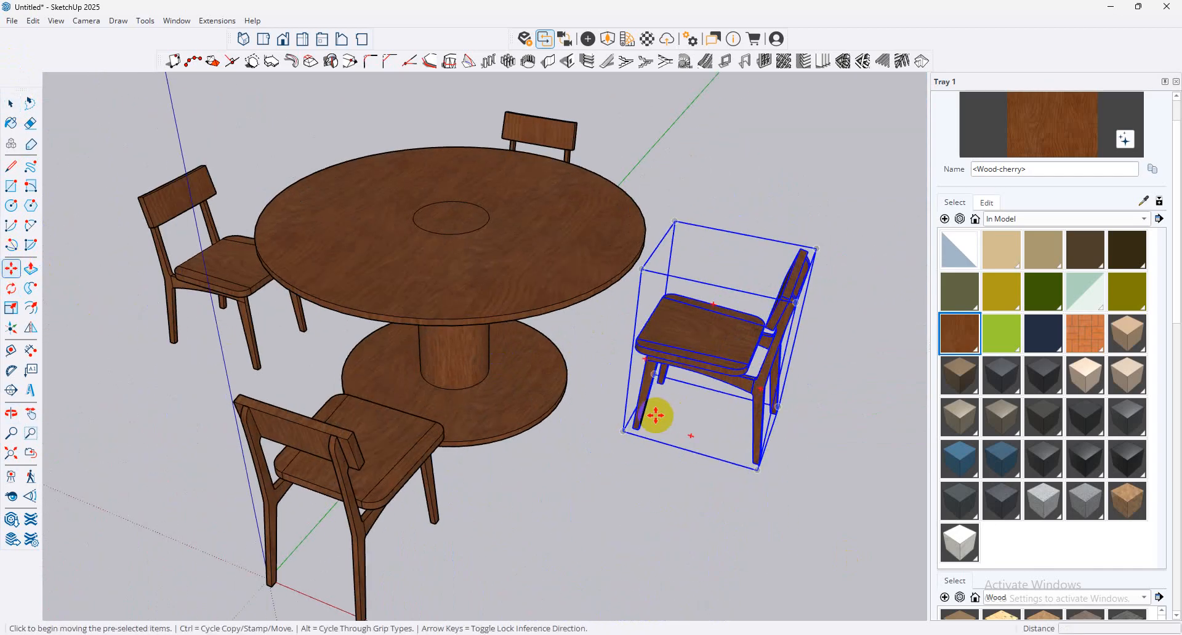
{"action": "left_click", "coordinate": [657, 415]}
{"action": "left_click", "coordinate": [608, 444]}
{"action": "scroll", "coordinate": [430, 282], "scroll_direction": "down", "scroll_amount": 3}
{"action": "middle_click_drag", "start_coordinate": [430, 282], "coordinate": [486, 354]}
{"action": "key", "text": "ctrl+a"}
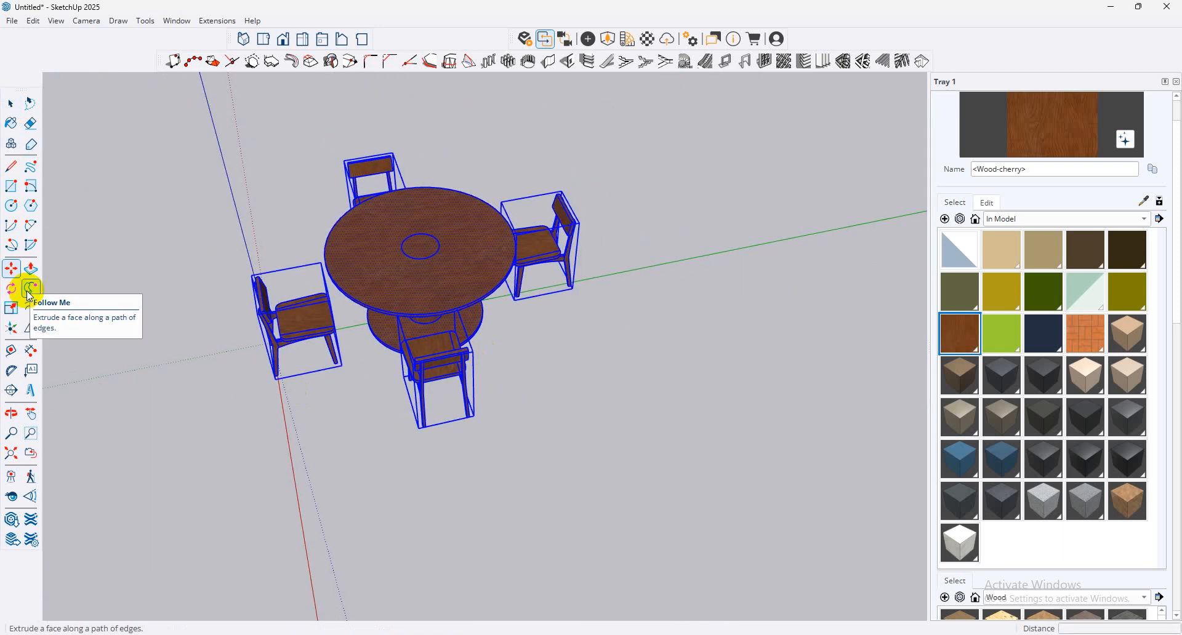
{"action": "left_click", "coordinate": [16, 107]}
{"action": "left_click", "coordinate": [234, 263]}
{"action": "scroll", "coordinate": [264, 315], "scroll_direction": "up", "scroll_amount": 3}
Step: Try scaling the chair at the origin along the blue axis to about 0.21, first from its top and then from below
{"action": "left_click", "coordinate": [295, 335]}
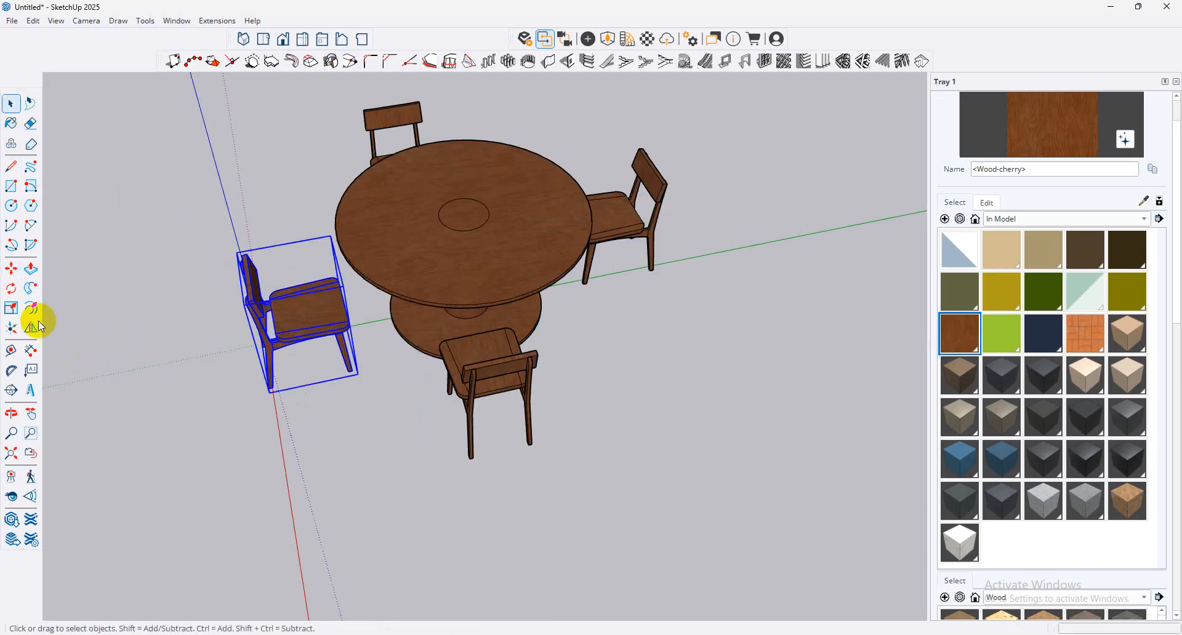
{"action": "left_click", "coordinate": [7, 313]}
{"action": "scroll", "coordinate": [328, 368], "scroll_direction": "up", "scroll_amount": 2}
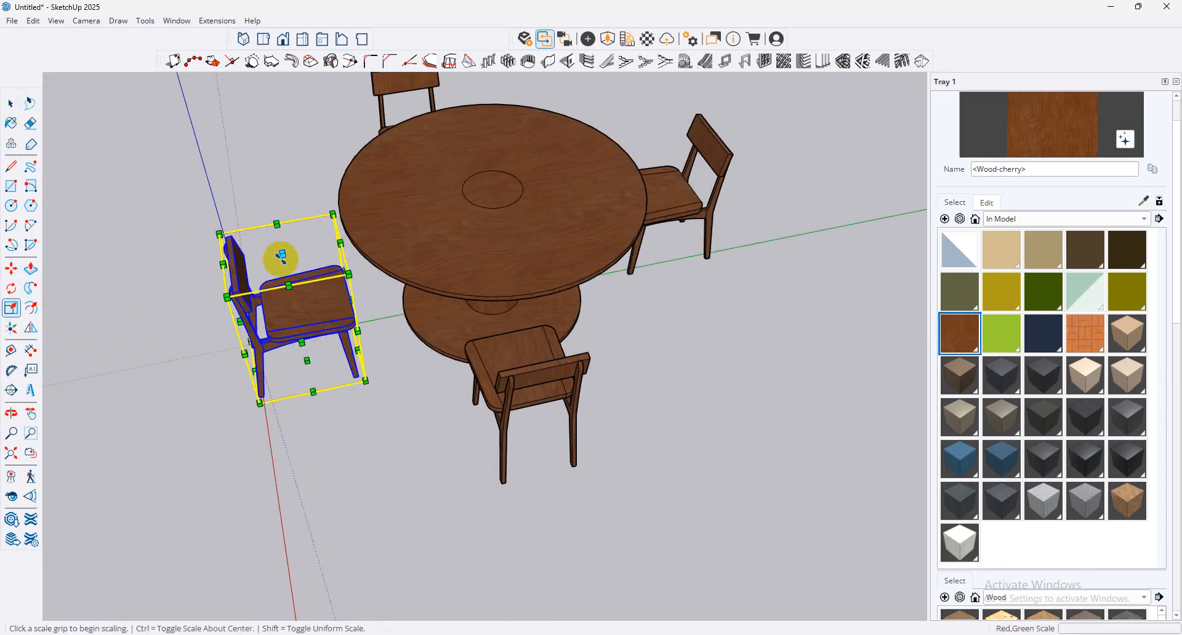
{"action": "left_click_drag", "start_coordinate": [281, 256], "coordinate": [302, 340]}
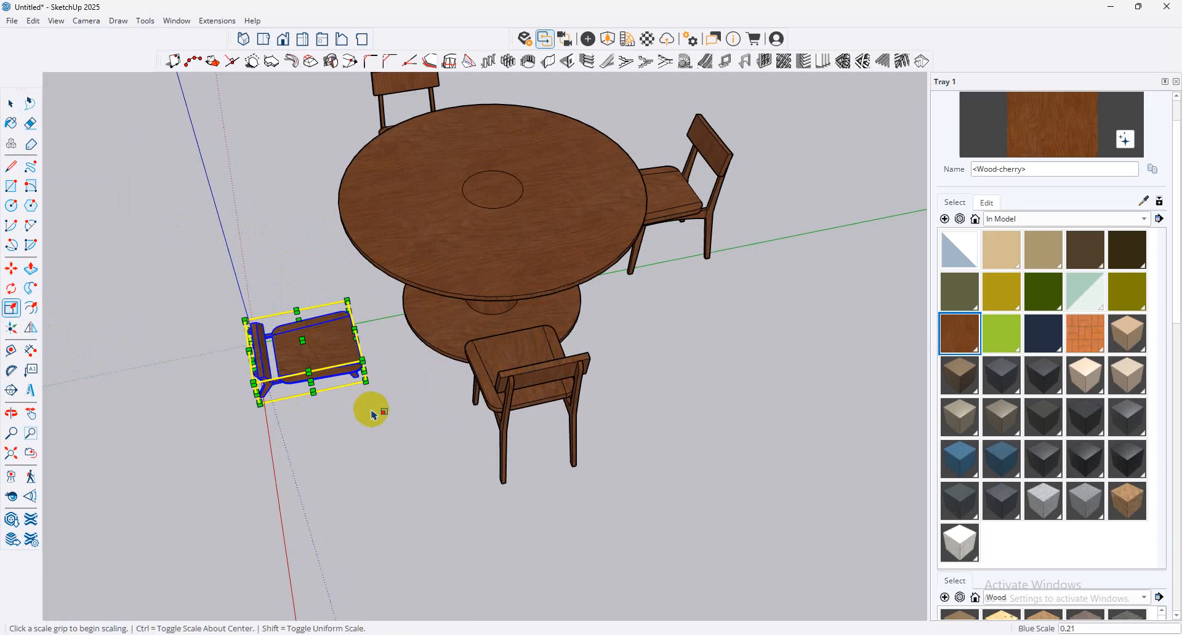
{"action": "key", "text": "Escape"}
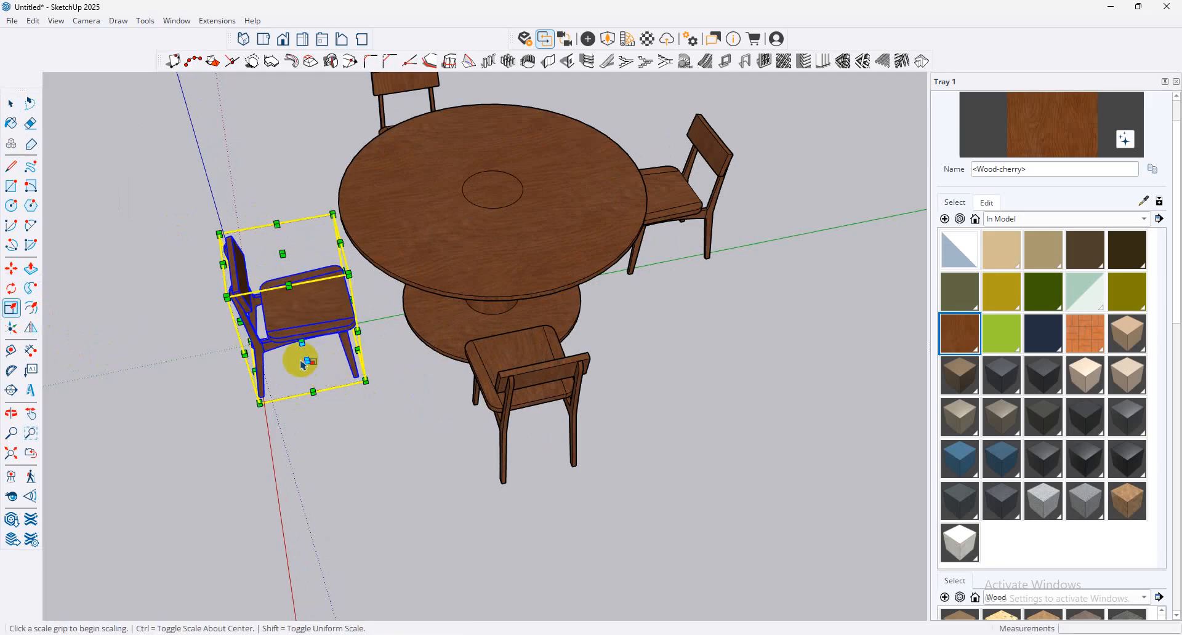
{"action": "left_click_drag", "start_coordinate": [304, 360], "coordinate": [295, 295]}
{"action": "key", "text": "Escape"}
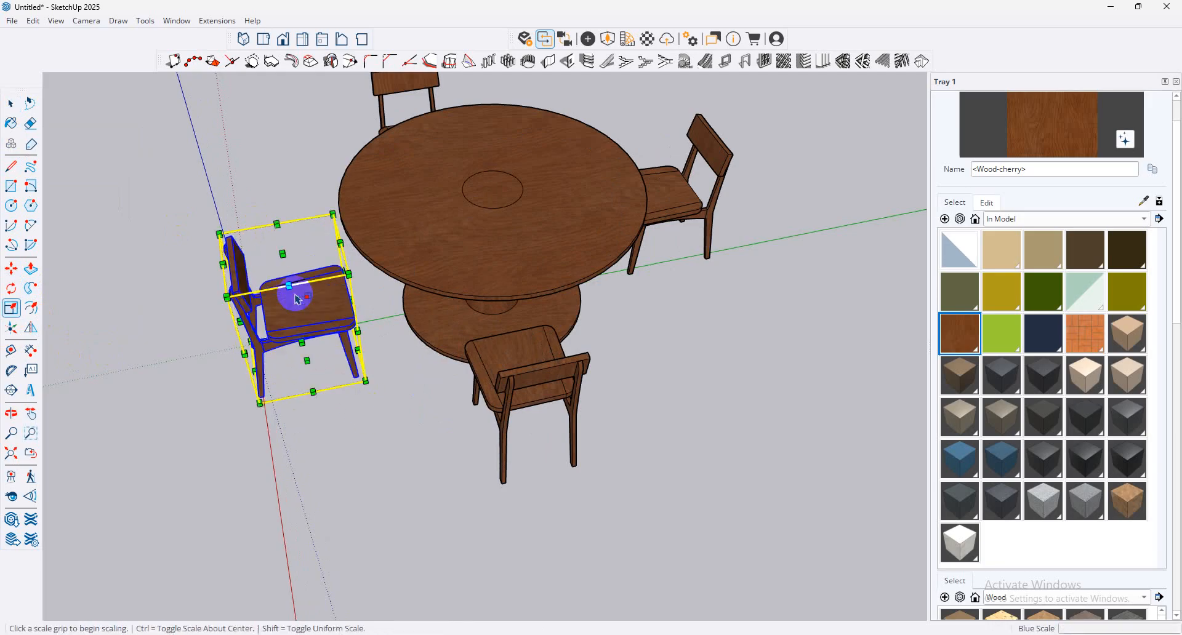
Step: Scale the chair at the origin by 2 along the red axis, and undo the widening
{"action": "middle_click_drag", "start_coordinate": [295, 300], "coordinate": [474, 379]}
{"action": "left_click_drag", "start_coordinate": [451, 382], "coordinate": [585, 384]}
{"action": "key", "text": "Escape"}
{"action": "type", "text": "2"}
{"action": "key", "text": "Return"}
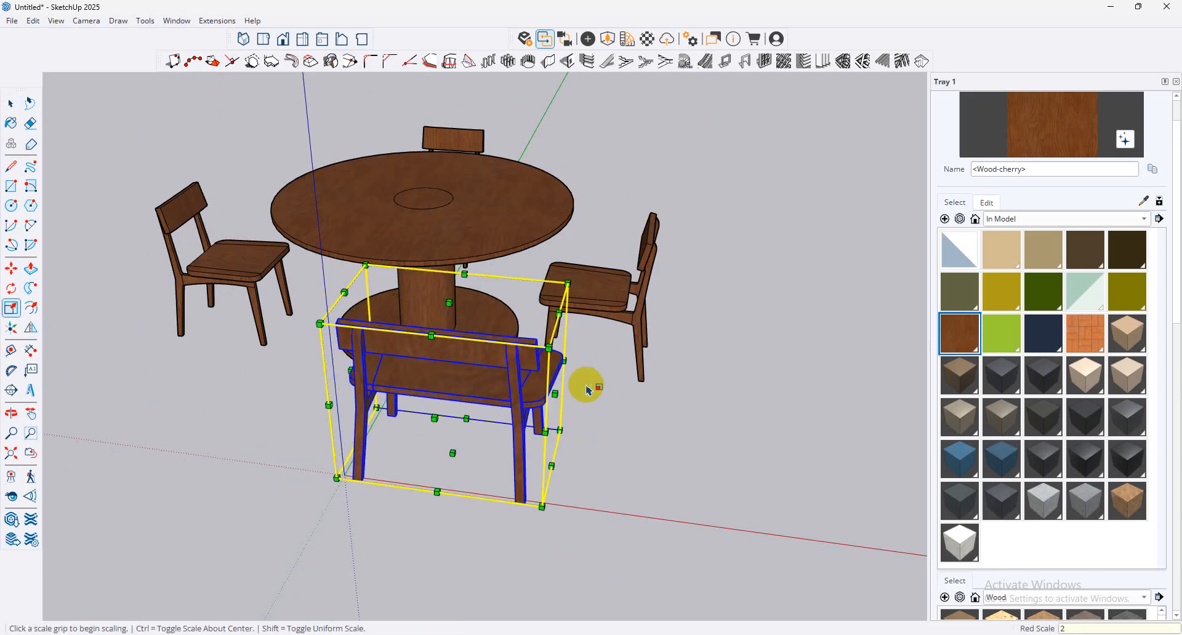
{"action": "key", "text": "ctrl+z"}
Step: Scale the chair at the origin uniformly by .5 from an upper corner, undo it and clear the selection
{"action": "middle_click_drag", "start_coordinate": [377, 413], "coordinate": [414, 383]}
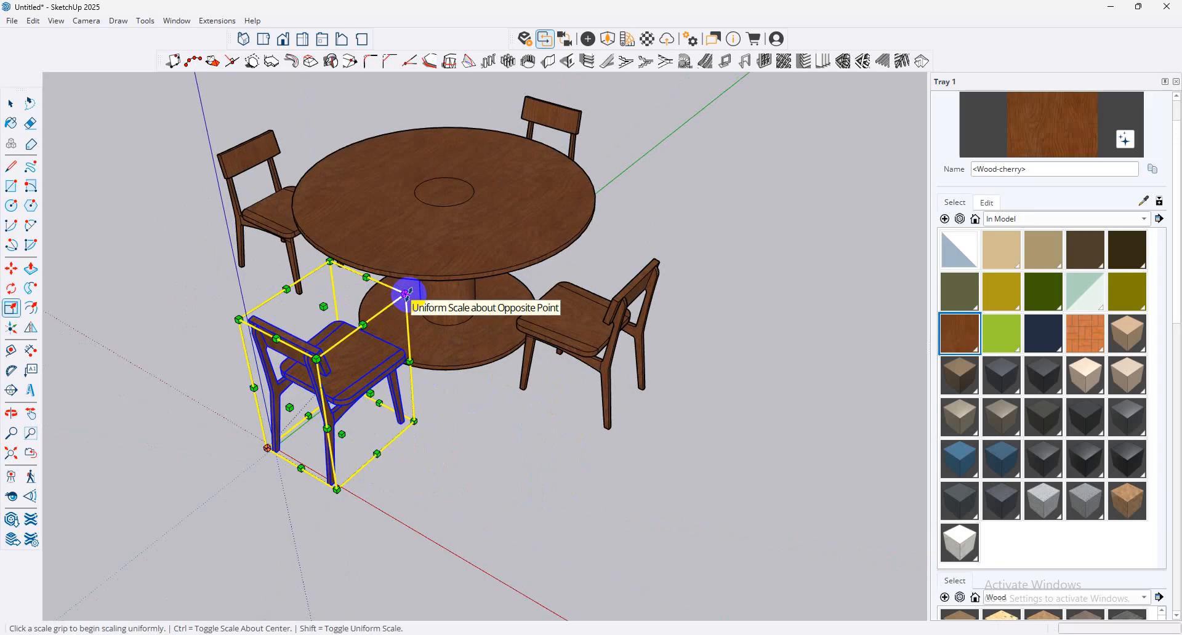
{"action": "left_click_drag", "start_coordinate": [406, 294], "coordinate": [386, 308]}
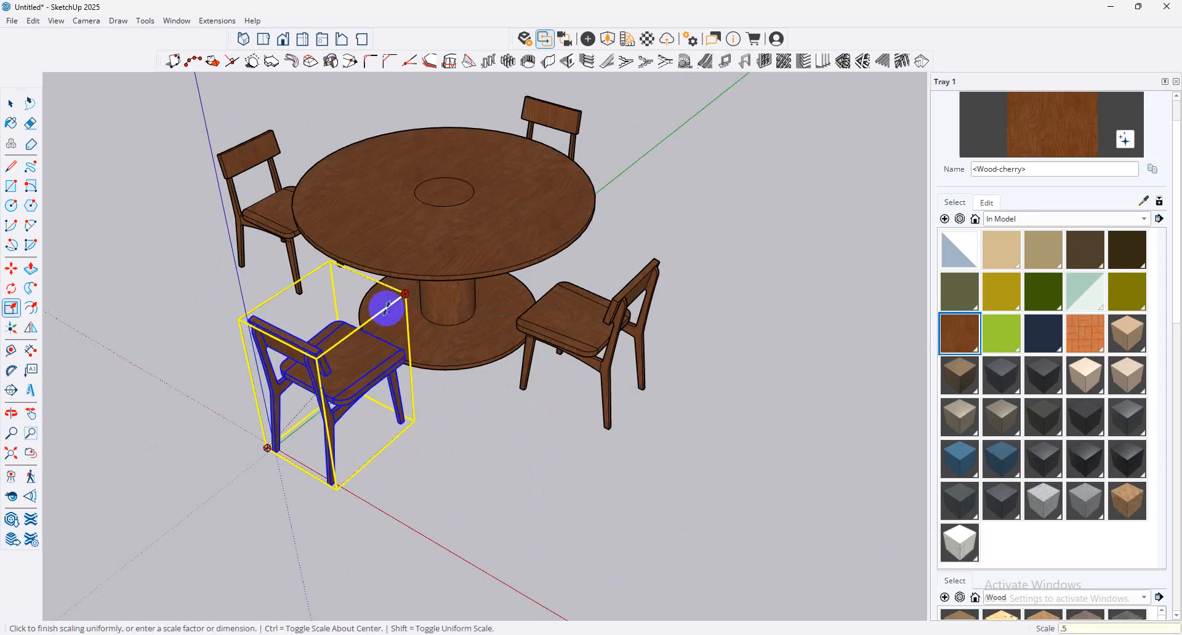
{"action": "key", "text": "Return"}
{"action": "key", "text": "ctrl+z"}
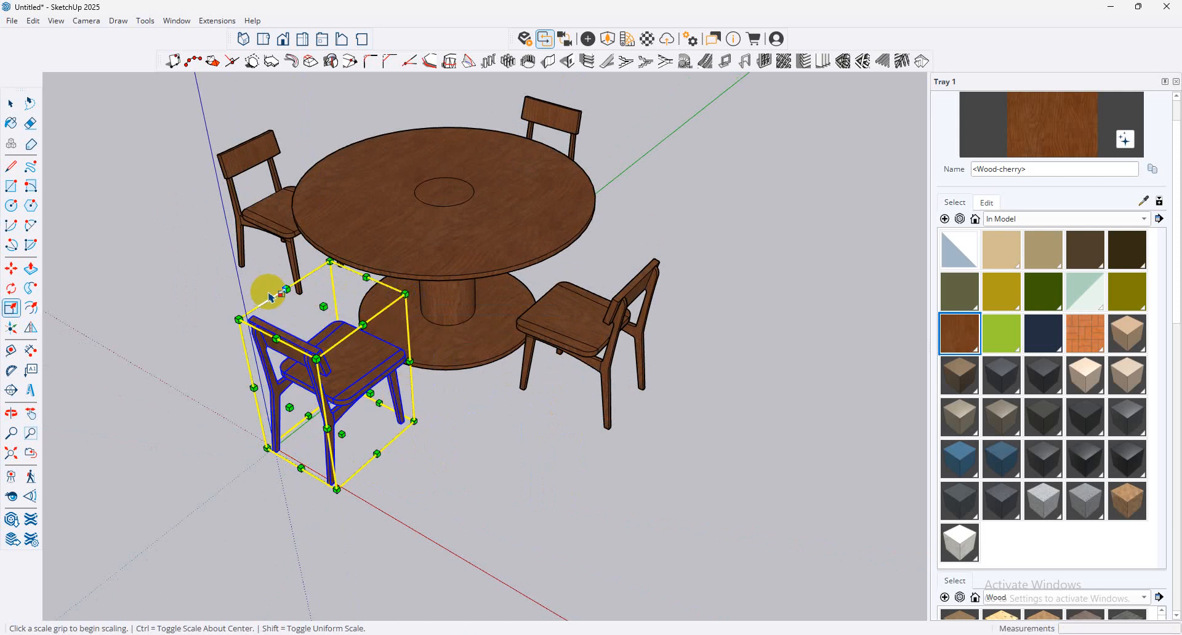
{"action": "middle_click_drag", "start_coordinate": [536, 342], "coordinate": [345, 354]}
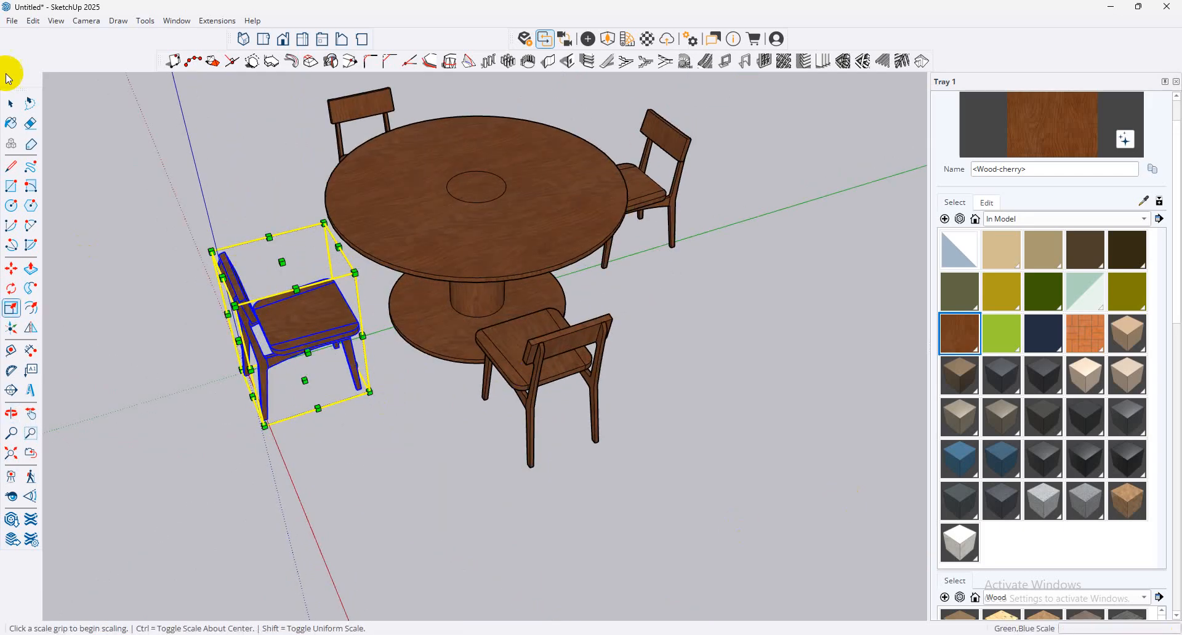
{"action": "left_click", "coordinate": [10, 104]}
{"action": "left_click", "coordinate": [465, 401]}
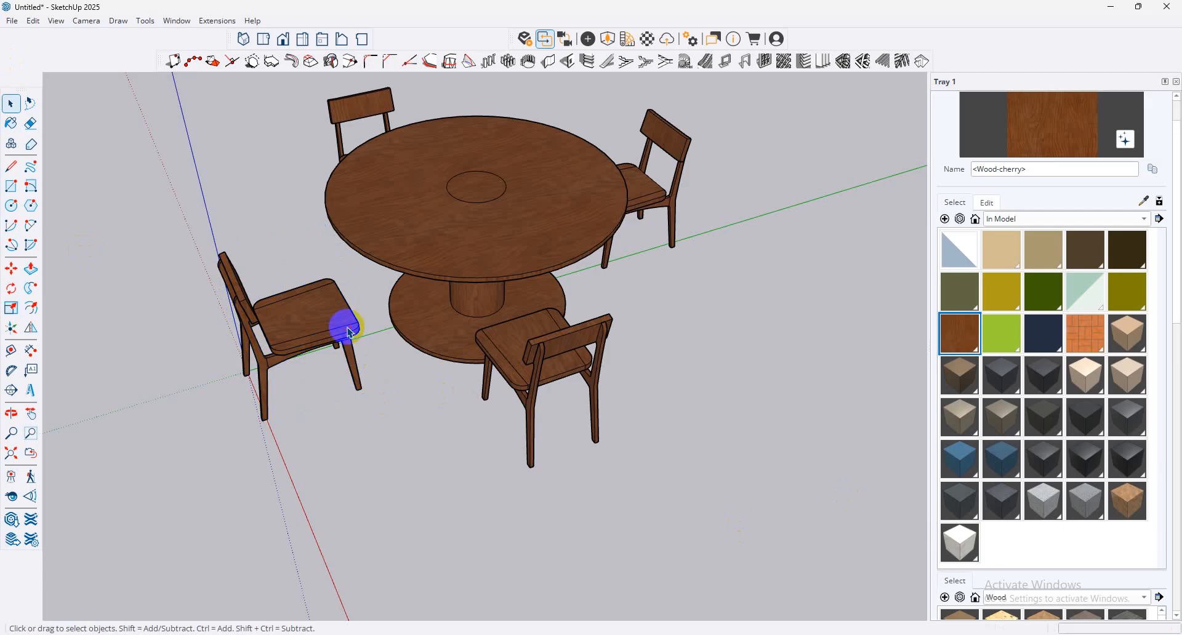
Step: Select the chair at the origin and try mirroring it along the red axis with the Scale tool
{"action": "left_click", "coordinate": [340, 324]}
{"action": "scroll", "coordinate": [320, 326], "scroll_direction": "up", "scroll_amount": 4}
{"action": "left_click", "coordinate": [6, 310]}
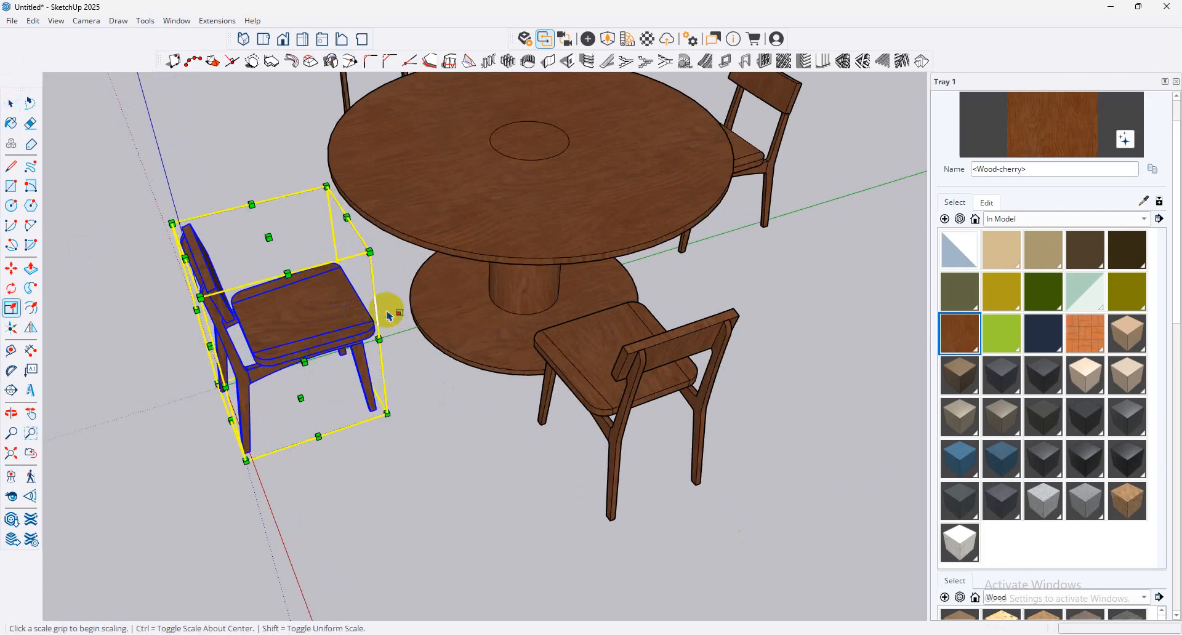
{"action": "scroll", "coordinate": [212, 342], "scroll_direction": "down", "scroll_amount": 3}
{"action": "middle_click_drag", "start_coordinate": [211, 343], "coordinate": [47, 330]}
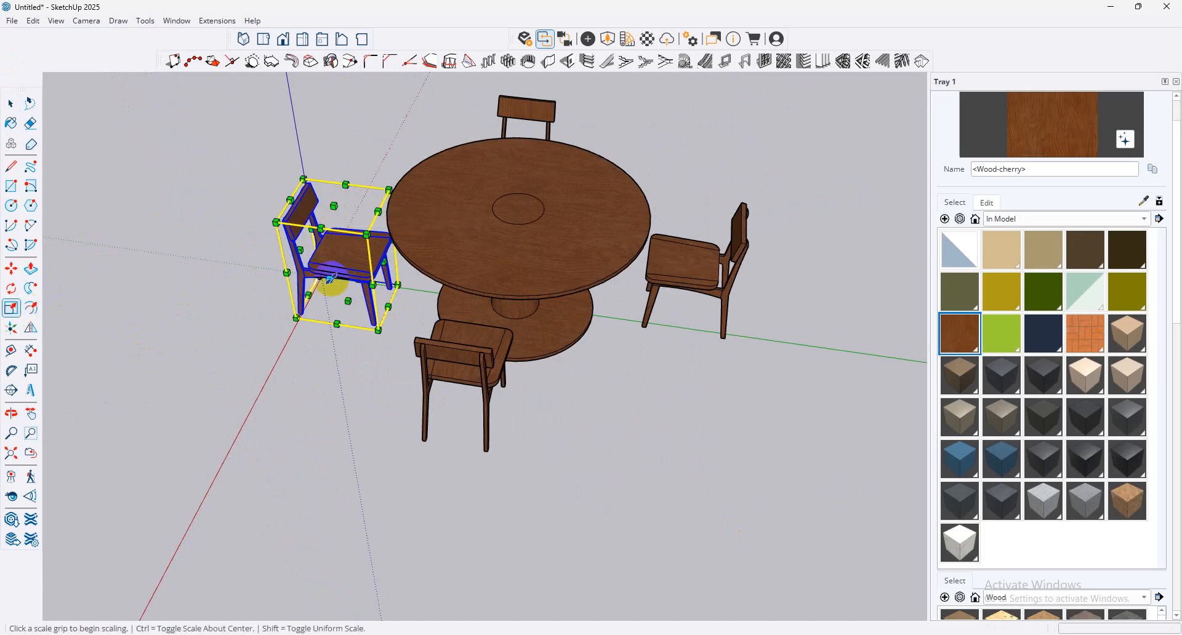
{"action": "middle_click_drag", "start_coordinate": [332, 203], "coordinate": [3, 265]}
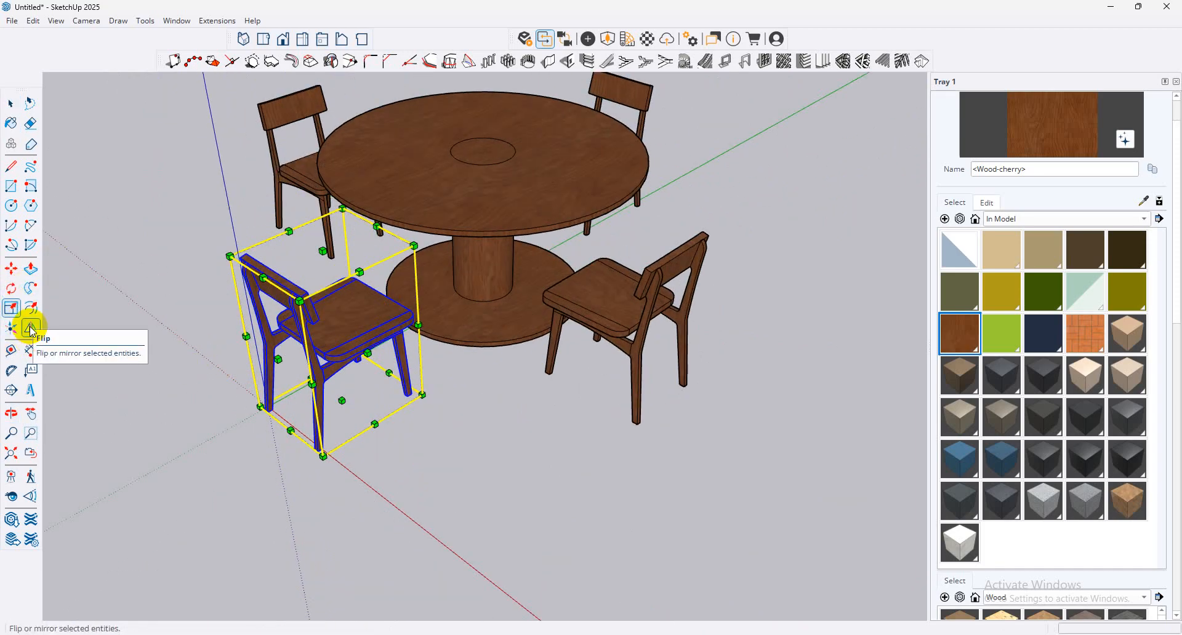
{"action": "left_click", "coordinate": [367, 354]}
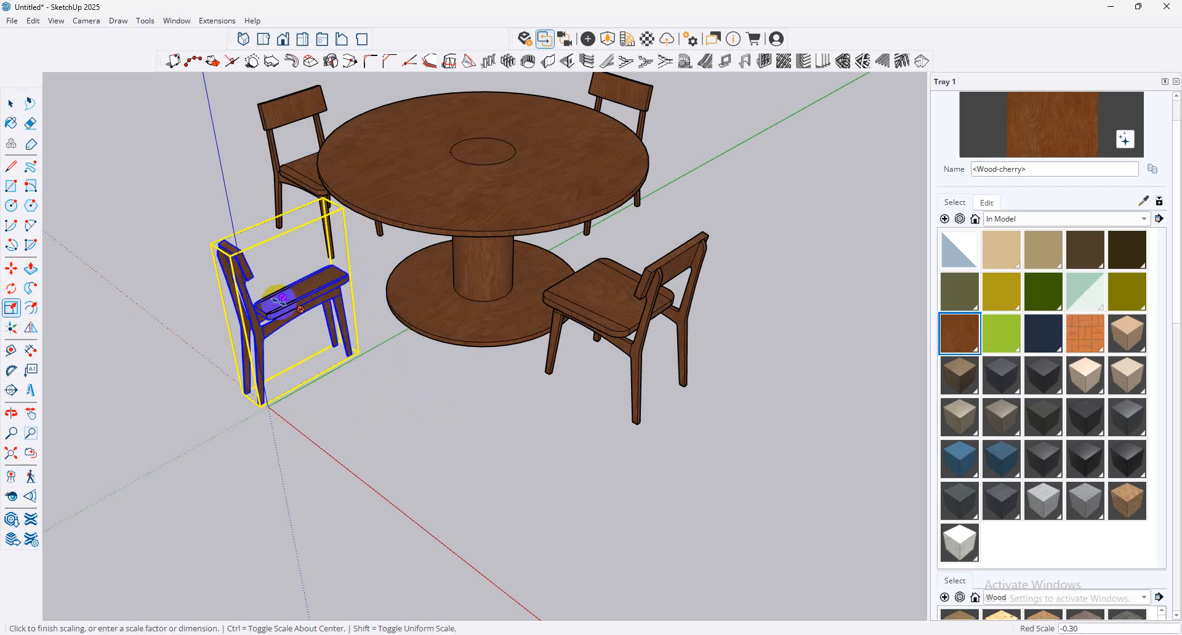
{"action": "key", "text": "Escape"}
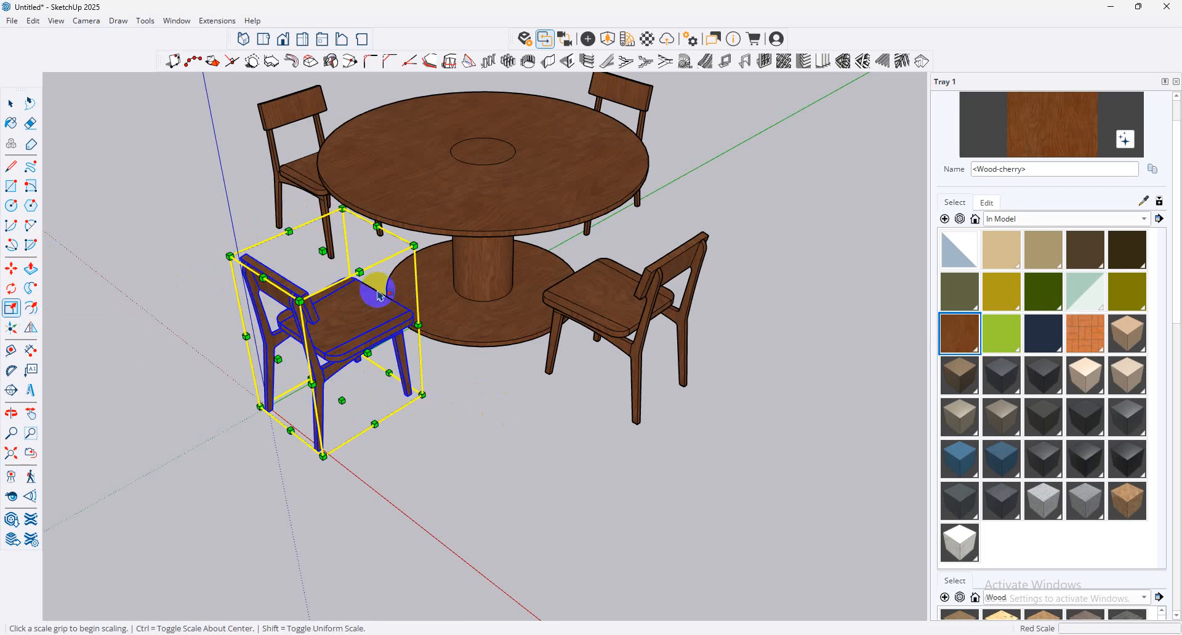
Step: Mirror the chair at the origin by scaling it by -1 along the green axis, and undo the scaling
{"action": "middle_click_drag", "start_coordinate": [377, 295], "coordinate": [362, 263]}
{"action": "left_click", "coordinate": [369, 258]}
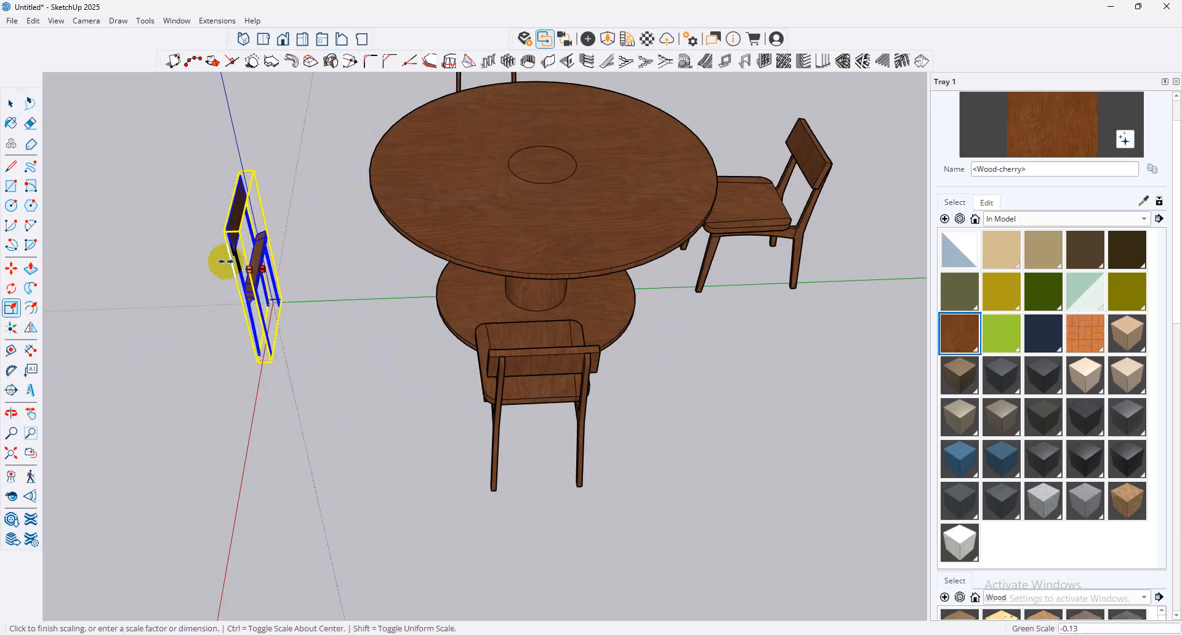
{"action": "type", "text": "-1"}
{"action": "key", "text": "Return"}
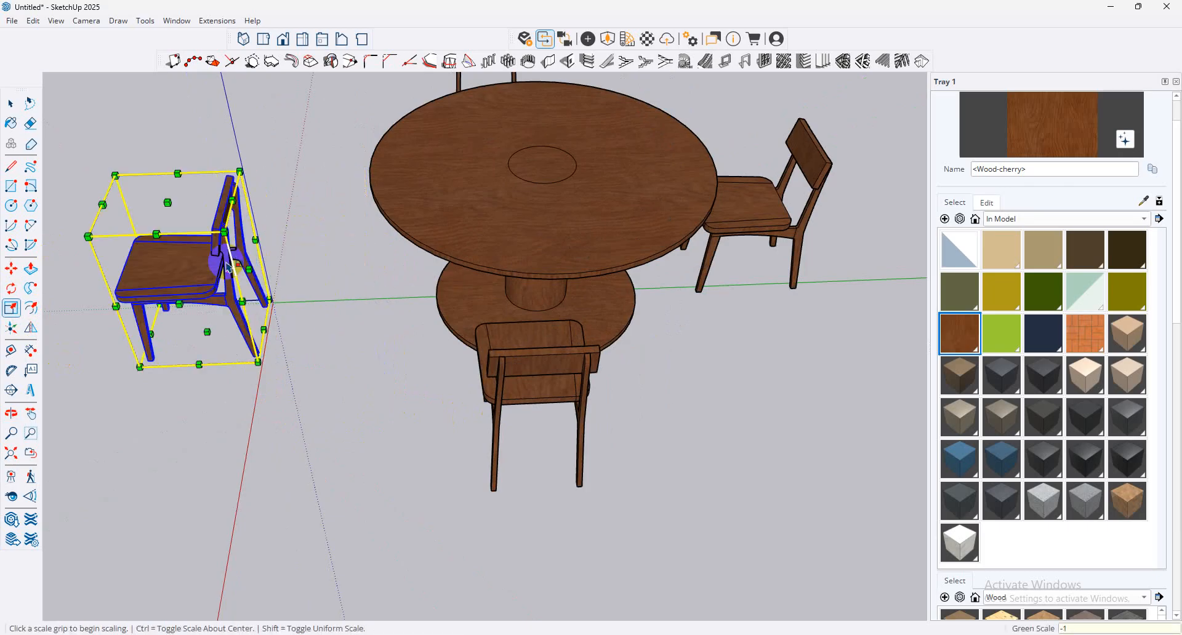
{"action": "key", "text": "ctrl+z"}
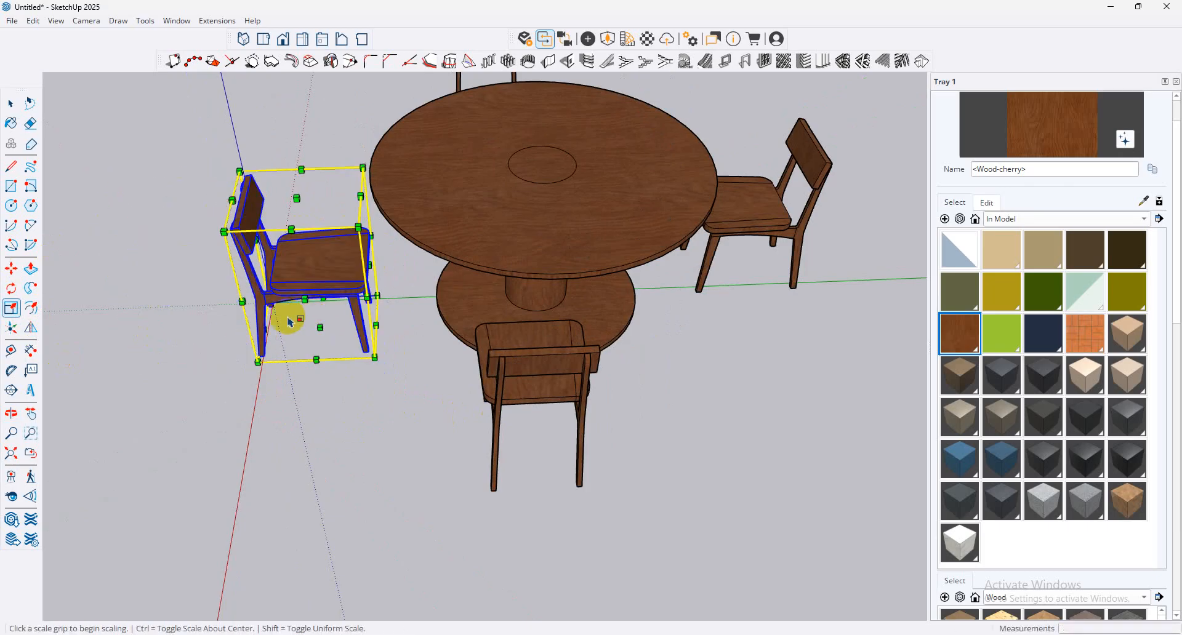
Step: Flip the chair at the origin along the green axis with the Flip tool, and flip it back to face the table
{"action": "left_click", "coordinate": [30, 330]}
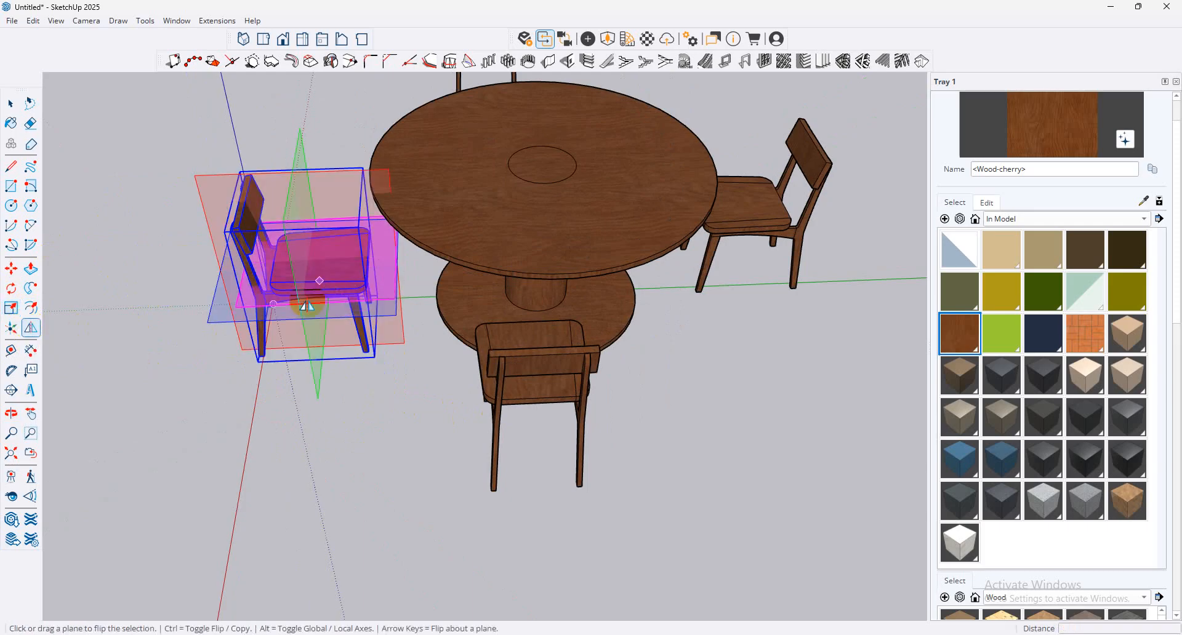
{"action": "middle_click_drag", "start_coordinate": [296, 349], "coordinate": [219, 253]}
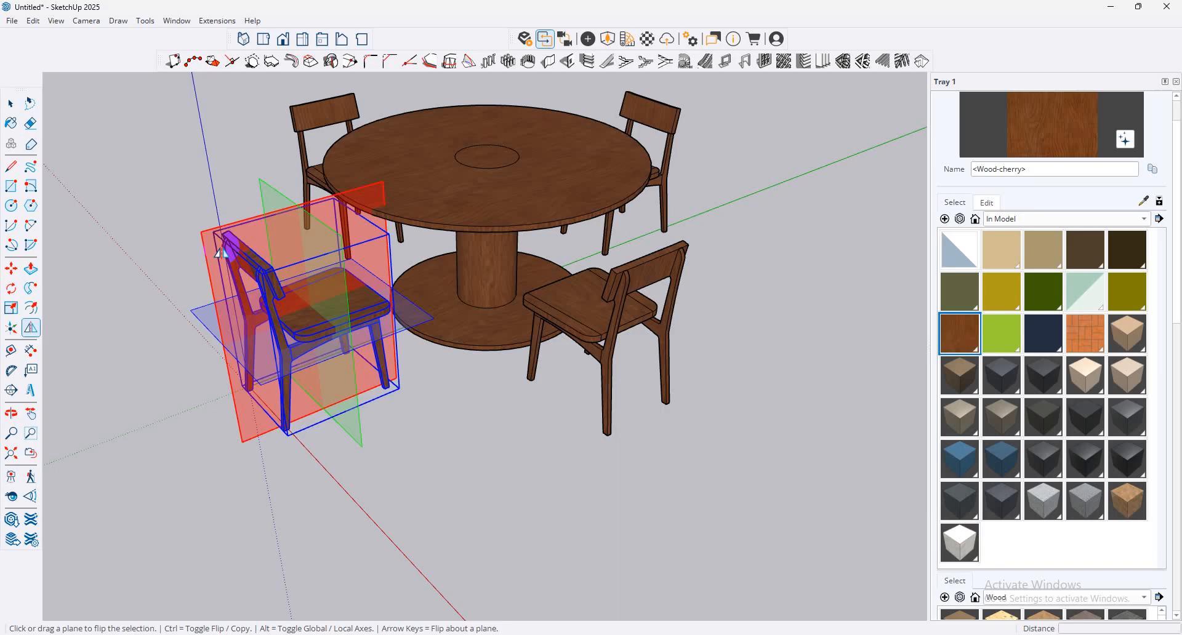
{"action": "left_click", "coordinate": [333, 256]}
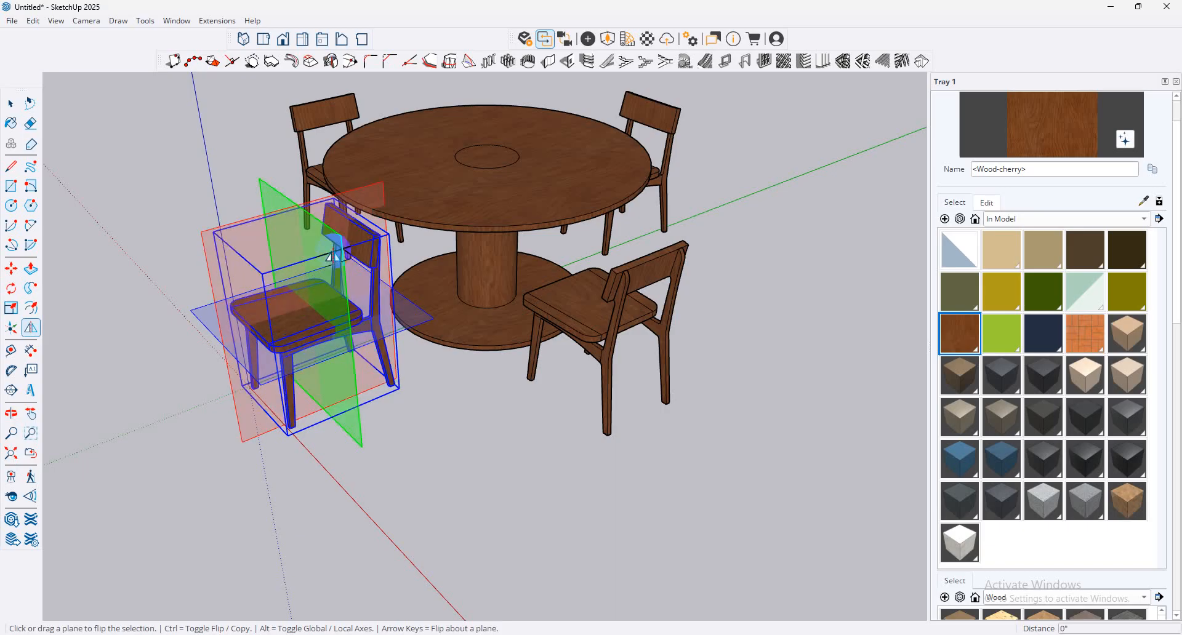
{"action": "middle_click_drag", "start_coordinate": [423, 267], "coordinate": [274, 280]}
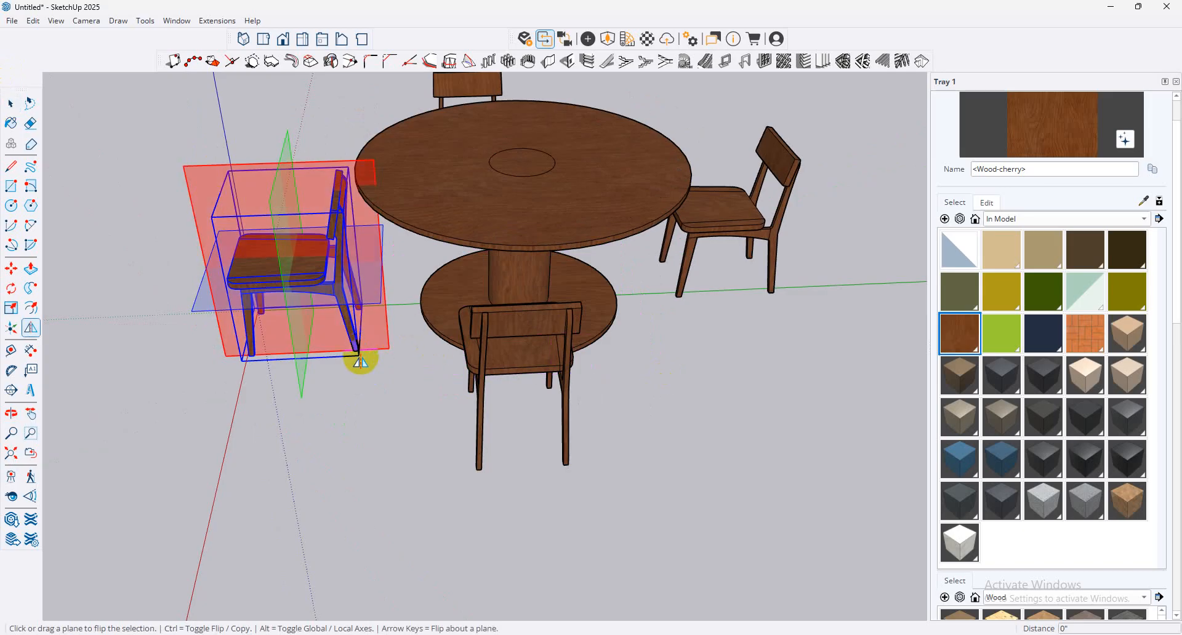
{"action": "mouse_move", "coordinate": [360, 361]}
{"action": "left_mouse_down"}
{"action": "mouse_move", "coordinate": [357, 349]}
{"action": "mouse_move", "coordinate": [379, 365]}
{"action": "left_mouse_up"}
{"action": "key", "text": "Escape"}
{"action": "key", "text": "Left"}
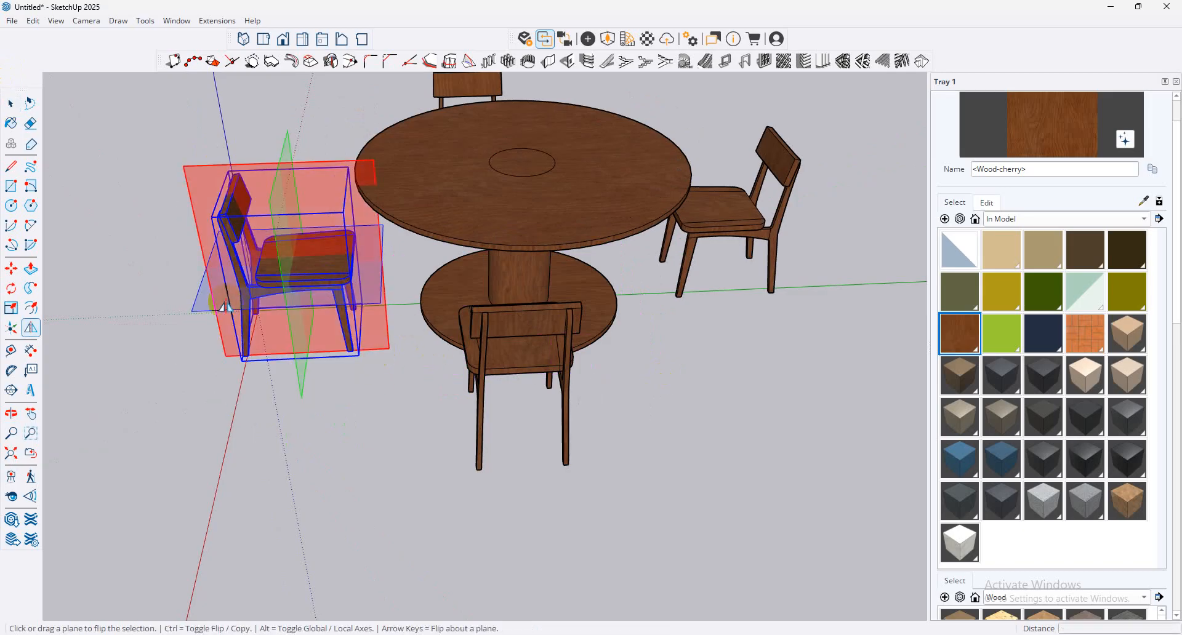
Step: Examine the selected chair at the origin and its position beside the table from several angles
{"action": "left_click", "coordinate": [9, 101]}
{"action": "middle_click_drag", "start_coordinate": [264, 259], "coordinate": [319, 298]}
{"action": "scroll", "coordinate": [524, 338], "scroll_direction": "down", "scroll_amount": 3}
{"action": "middle_click_drag", "start_coordinate": [319, 229], "coordinate": [592, 304]}
{"action": "scroll", "coordinate": [448, 216], "scroll_direction": "up", "scroll_amount": 3}
{"action": "scroll", "coordinate": [355, 357], "scroll_direction": "up", "scroll_amount": 3}
{"action": "scroll", "coordinate": [368, 373], "scroll_direction": "down", "scroll_amount": 2}
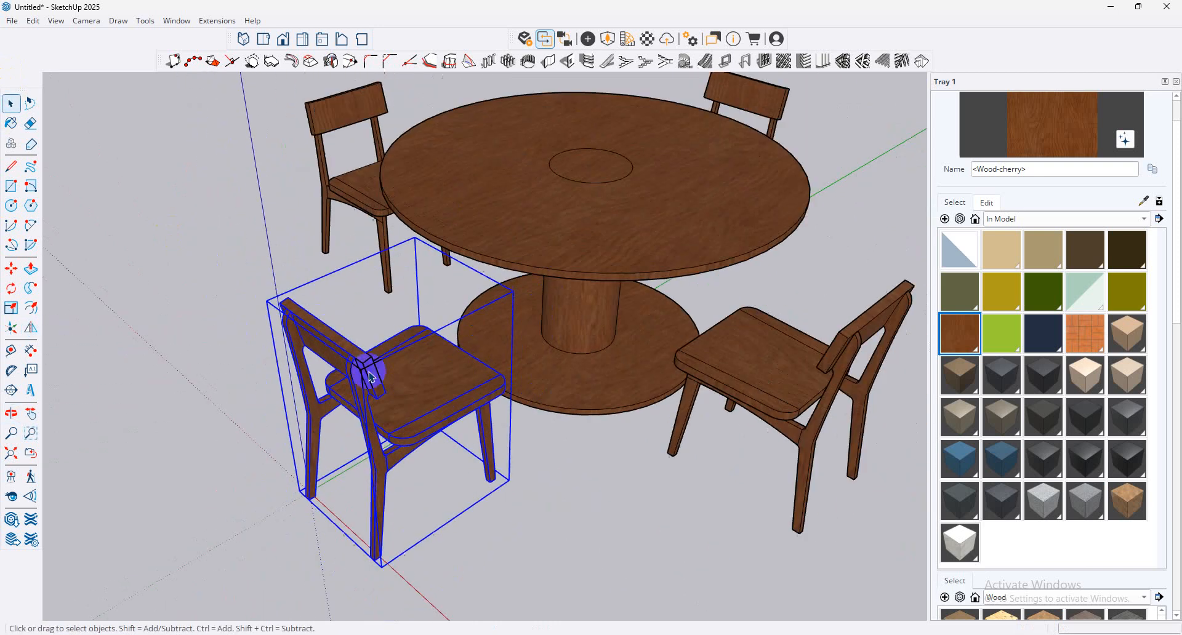
{"action": "middle_click_drag", "start_coordinate": [368, 373], "coordinate": [155, 416]}
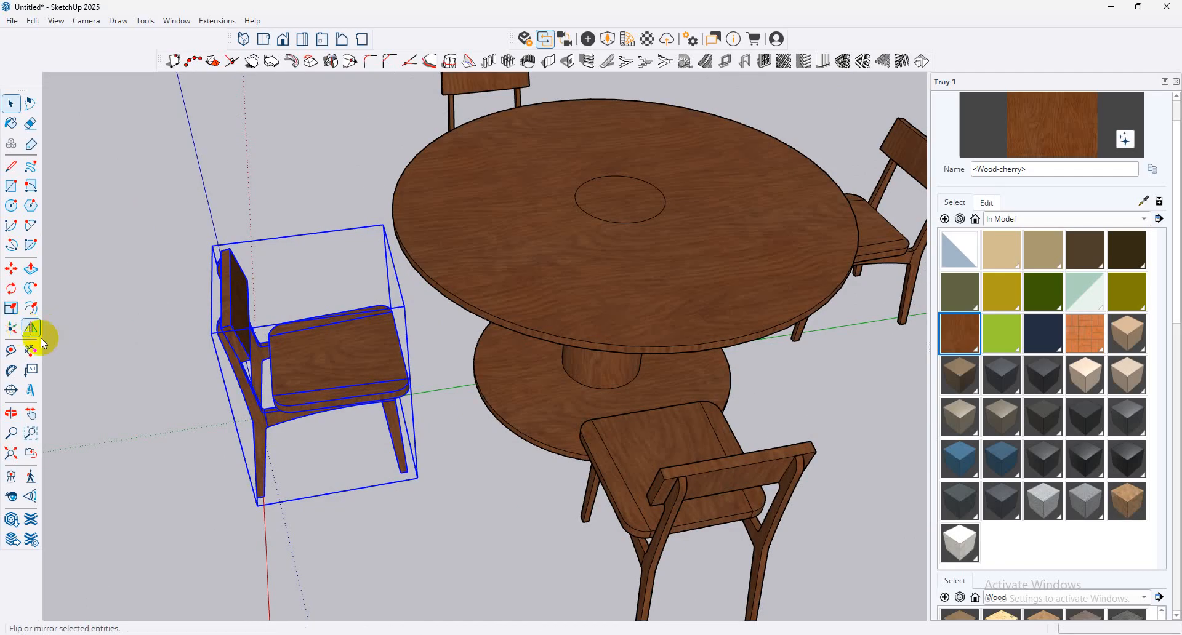
{"action": "scroll", "coordinate": [308, 382], "scroll_direction": "down", "scroll_amount": 3}
{"action": "middle_click_drag", "start_coordinate": [308, 382], "coordinate": [501, 263]}
{"action": "scroll", "coordinate": [396, 316], "scroll_direction": "up", "scroll_amount": 2}
{"action": "scroll", "coordinate": [344, 375], "scroll_direction": "up", "scroll_amount": 2}
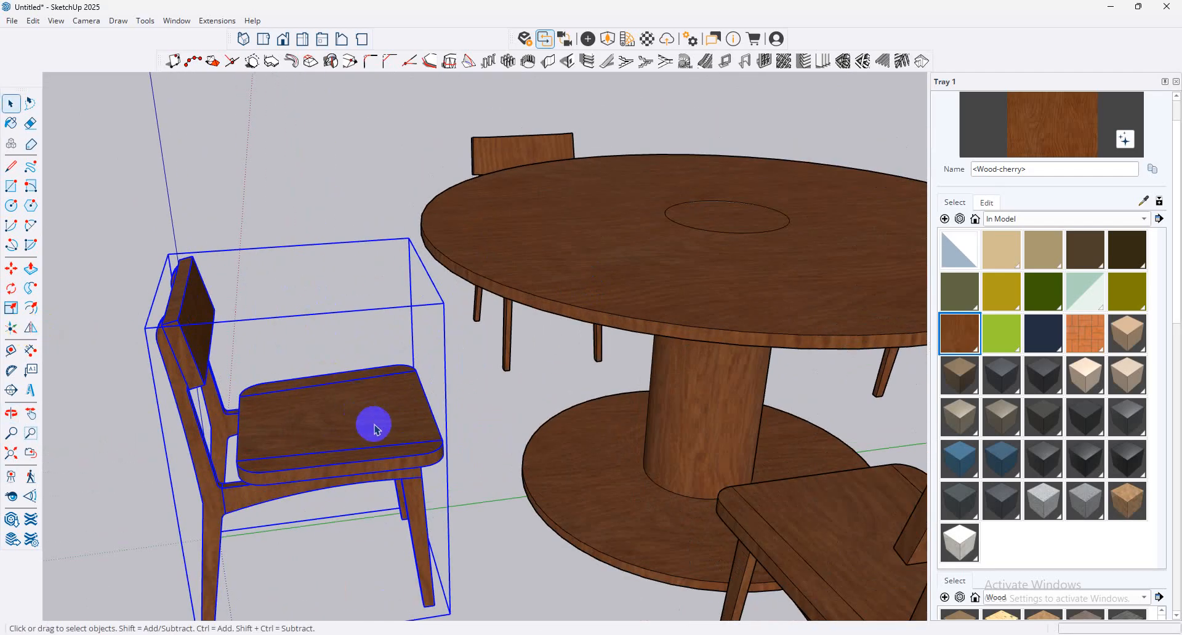
{"action": "scroll", "coordinate": [378, 415], "scroll_direction": "down", "scroll_amount": 5}
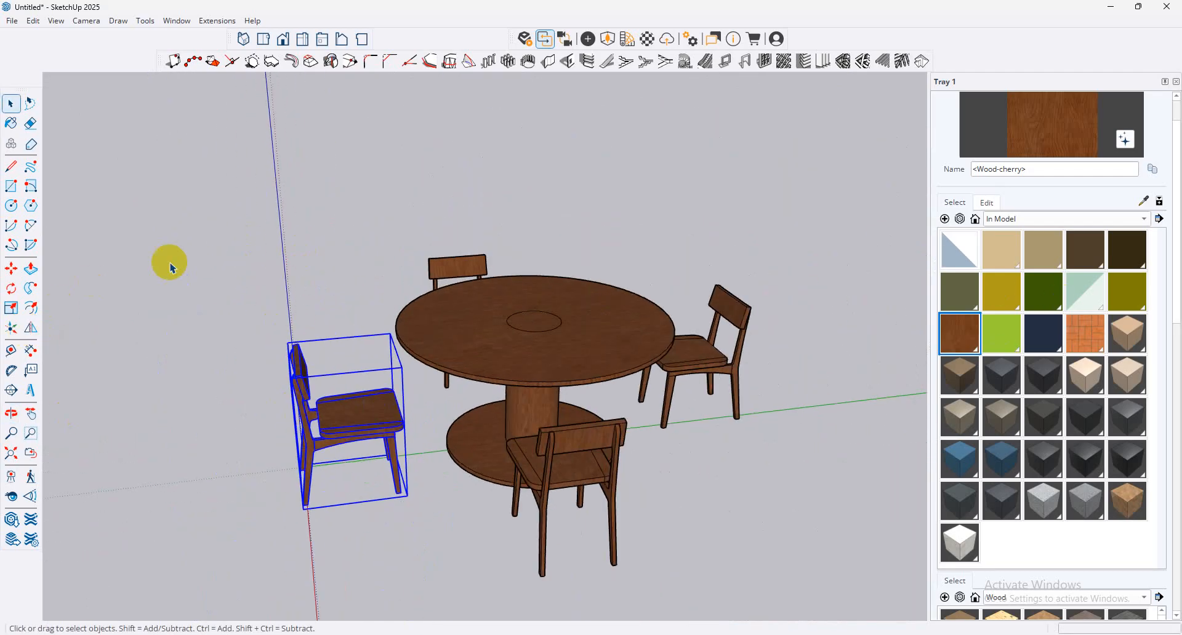
Step: Move the chair at the origin about 1' toward the negative red axis to line it up with the table
{"action": "left_click", "coordinate": [11, 307]}
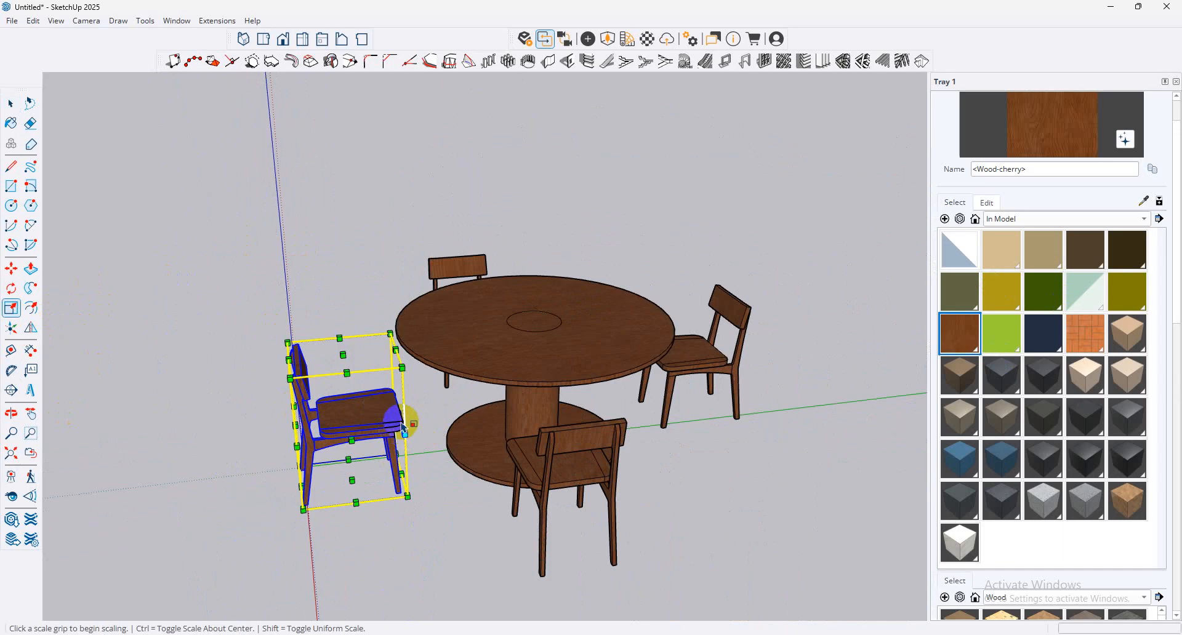
{"action": "middle_click_drag", "start_coordinate": [511, 447], "coordinate": [728, 421]}
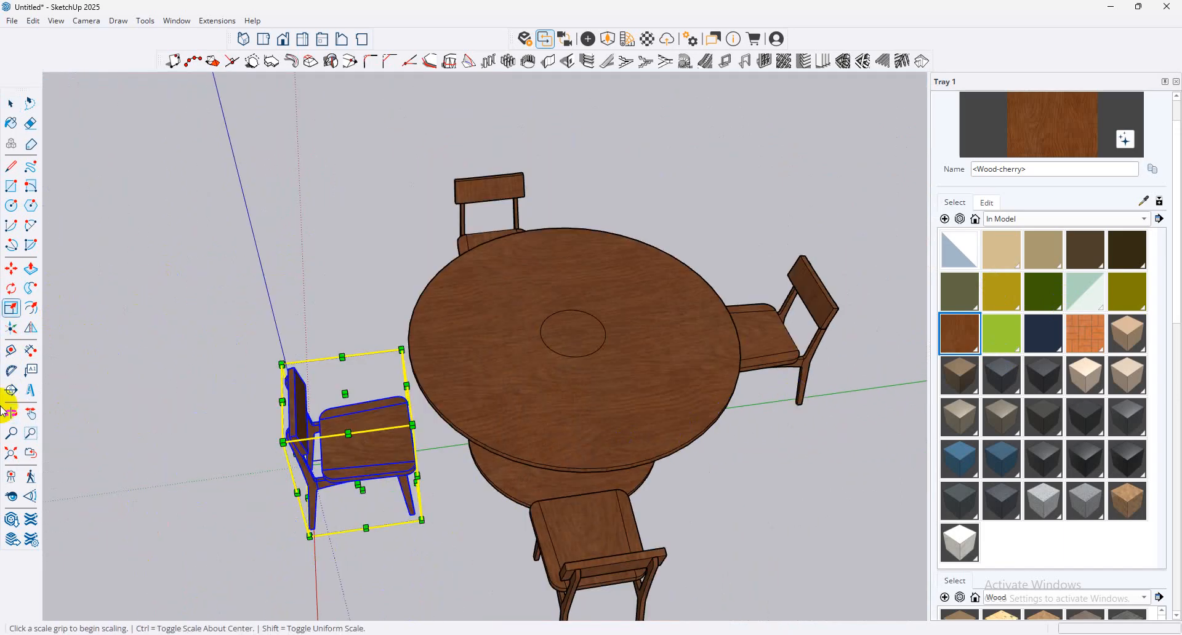
{"action": "left_click", "coordinate": [11, 268]}
{"action": "left_click", "coordinate": [378, 493]}
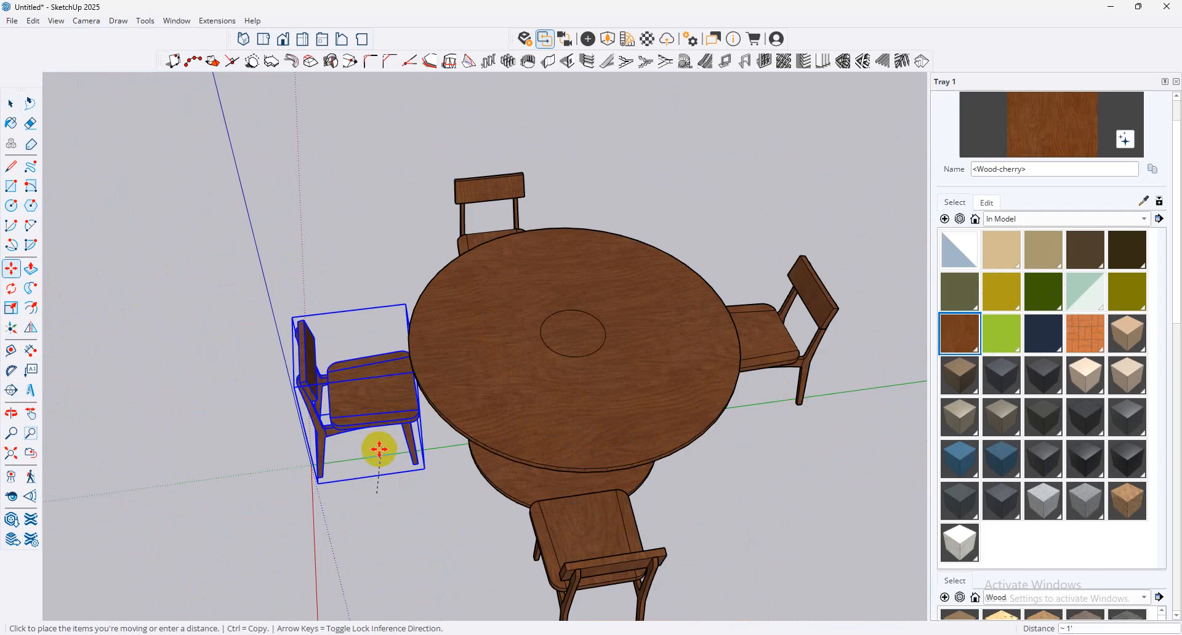
{"action": "left_click", "coordinate": [374, 456]}
Step: Delete the table and all four chairs, and draw a flat circle about 10" in radius centred on the origin
{"action": "middle_click_drag", "start_coordinate": [440, 493], "coordinate": [278, 472]}
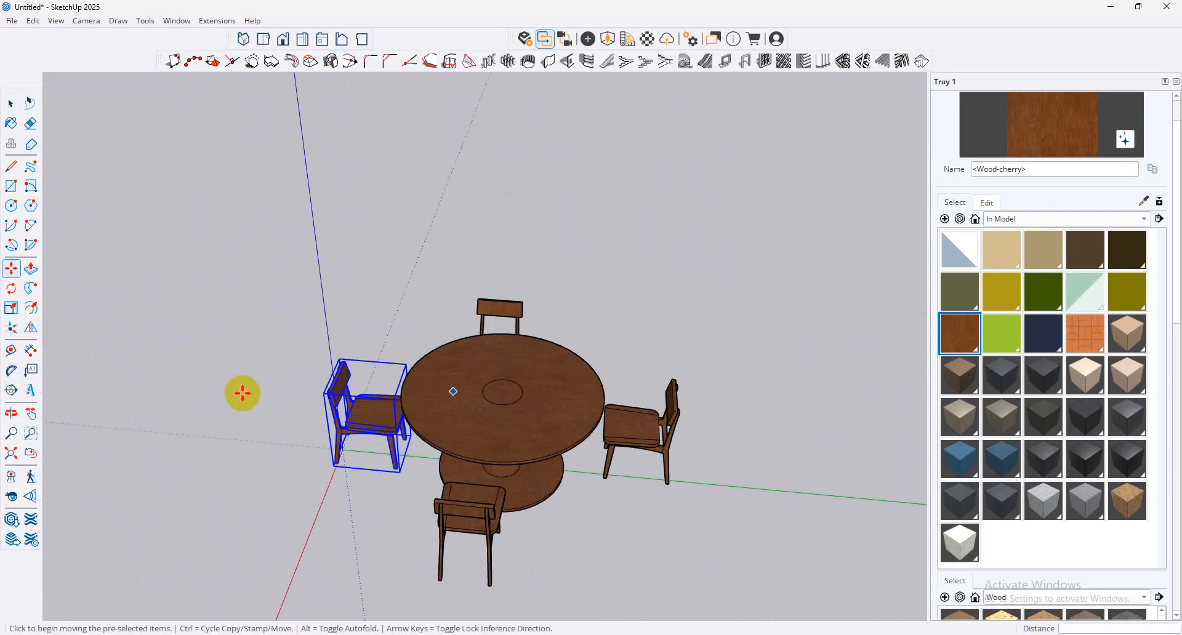
{"action": "key", "text": "ctrl+a"}
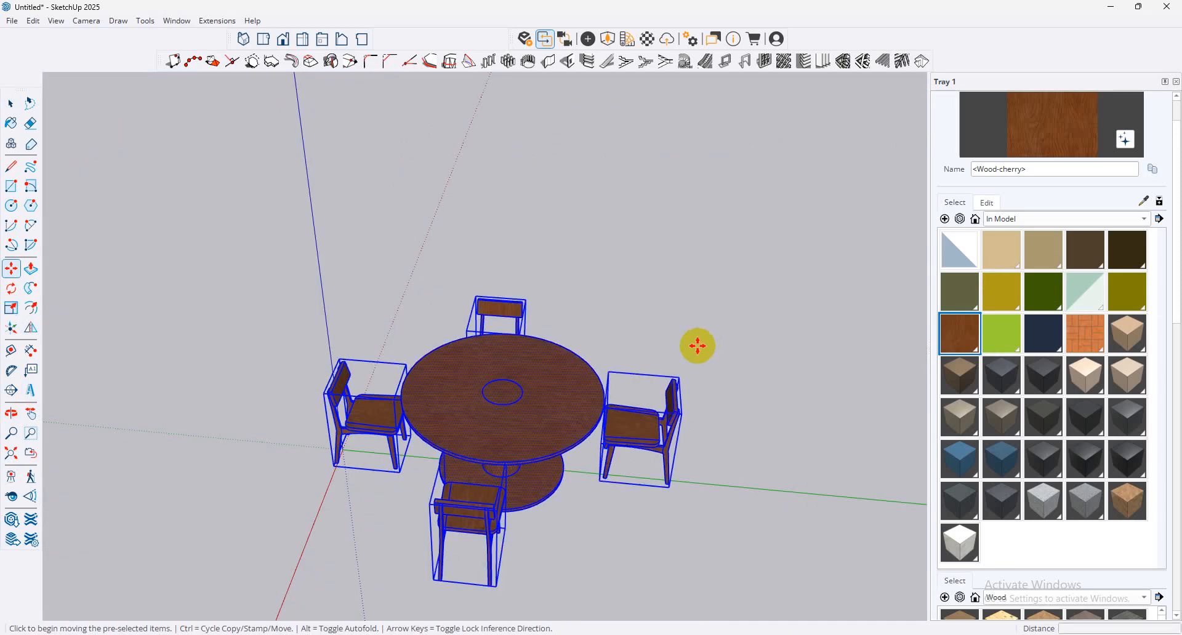
{"action": "key", "text": "Delete"}
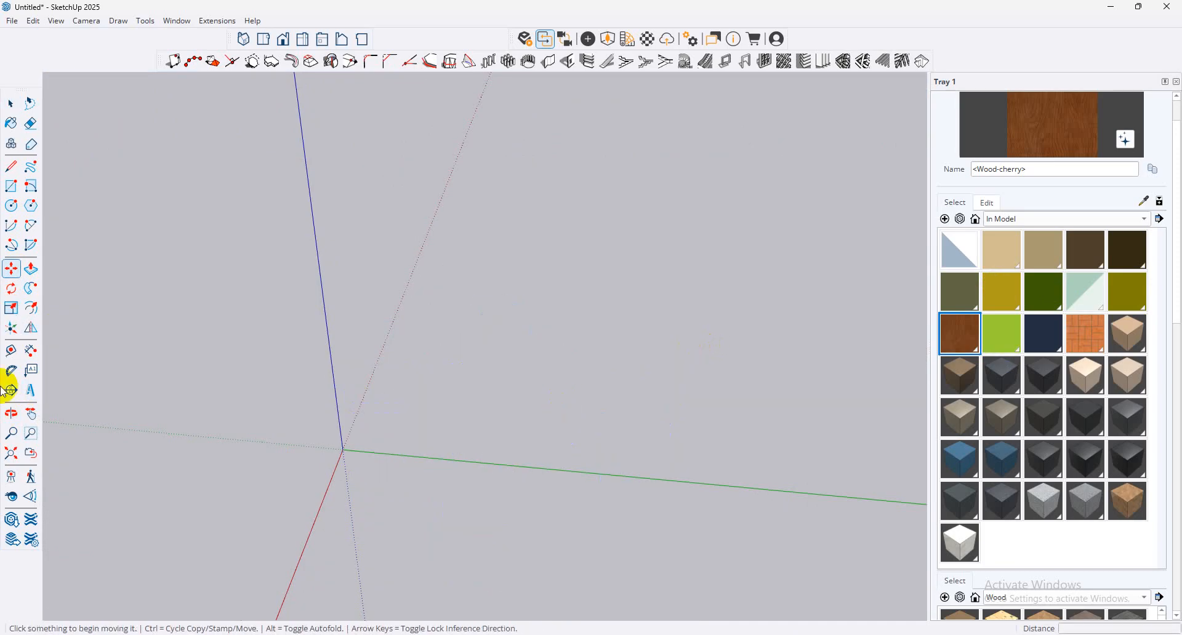
{"action": "left_click", "coordinate": [12, 207]}
{"action": "left_click", "coordinate": [342, 450]}
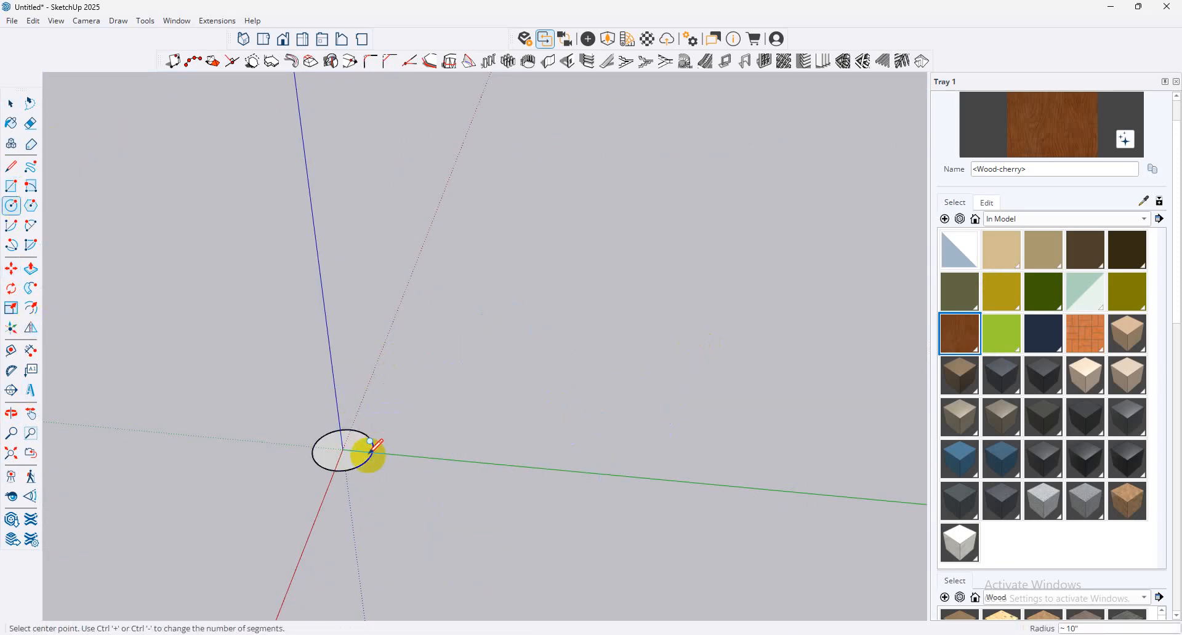
{"action": "left_click", "coordinate": [369, 452]}
{"action": "left_click", "coordinate": [10, 103]}
Step: Draw a five-segment stepped line path from the circle's centre up the blue axis, out along green, and down in two steps to the green axis
{"action": "left_click", "coordinate": [12, 166]}
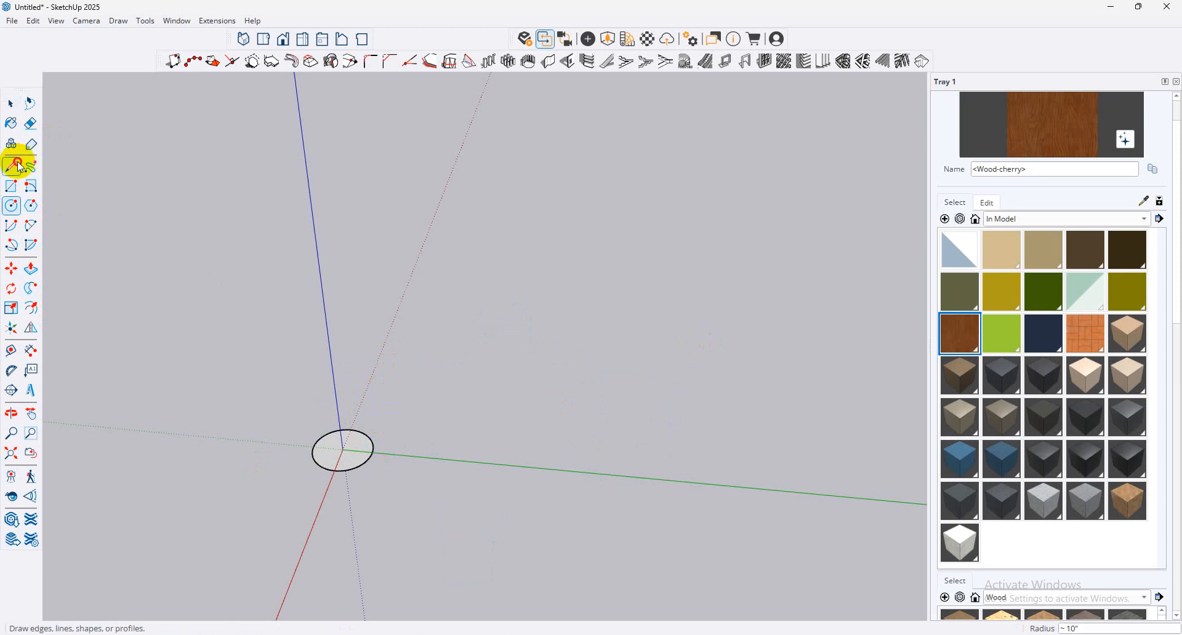
{"action": "left_click", "coordinate": [342, 450]}
{"action": "left_click", "coordinate": [326, 320]}
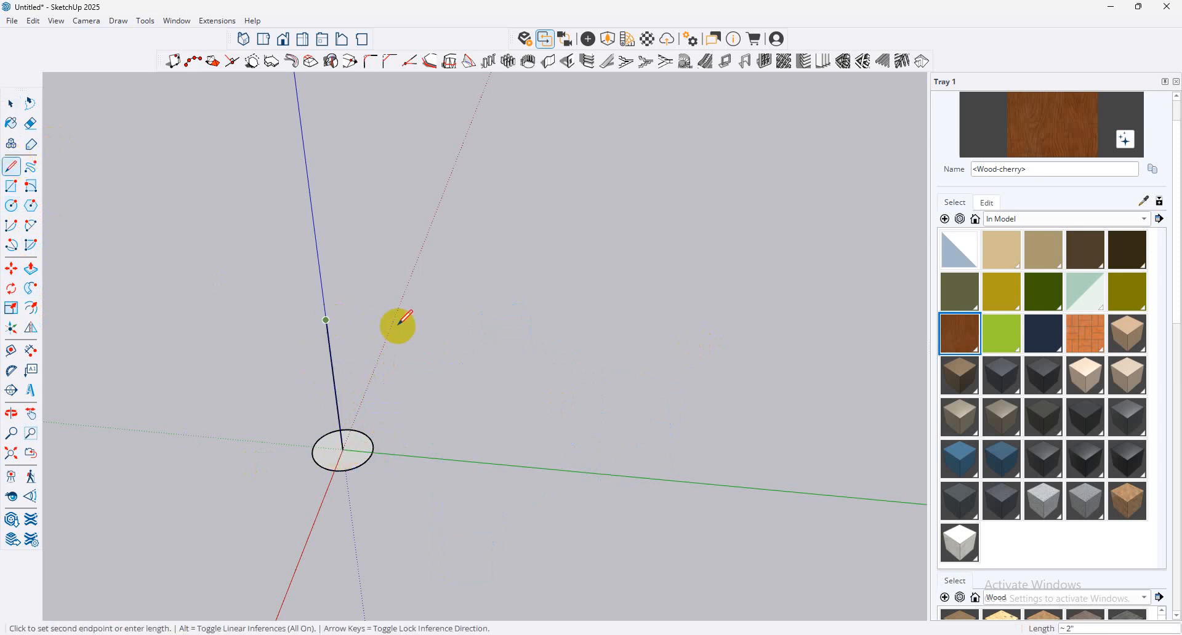
{"action": "left_click", "coordinate": [542, 336]}
{"action": "left_click", "coordinate": [539, 424]}
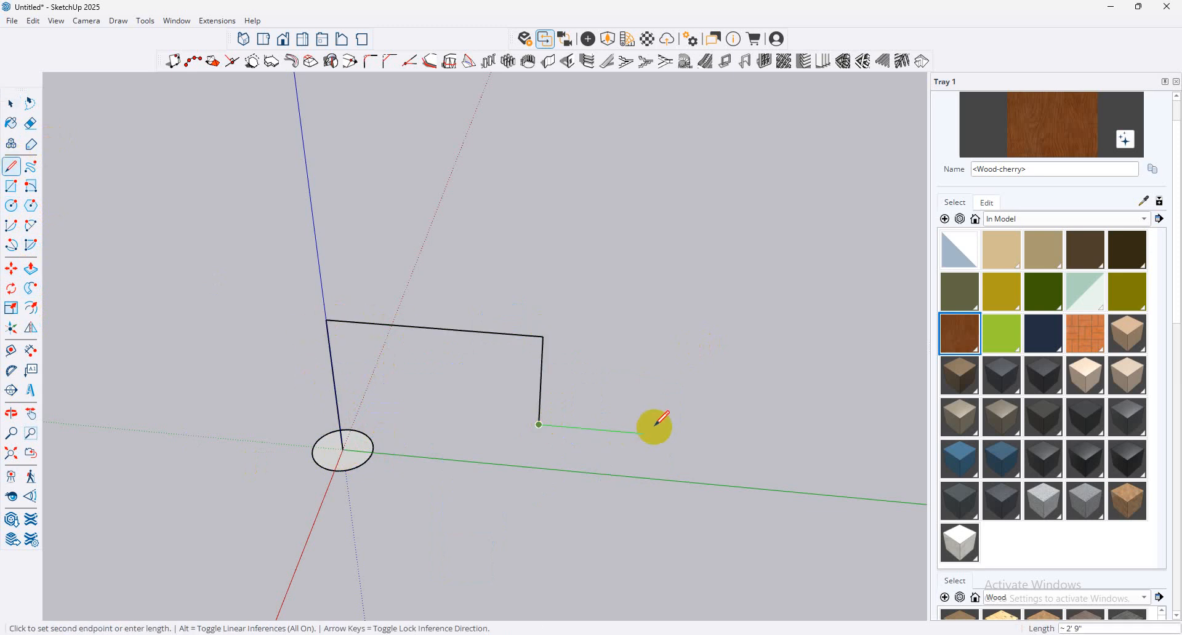
{"action": "left_click", "coordinate": [654, 434]}
{"action": "left_click", "coordinate": [648, 476]}
{"action": "middle_click_drag", "start_coordinate": [826, 271], "coordinate": [342, 251]}
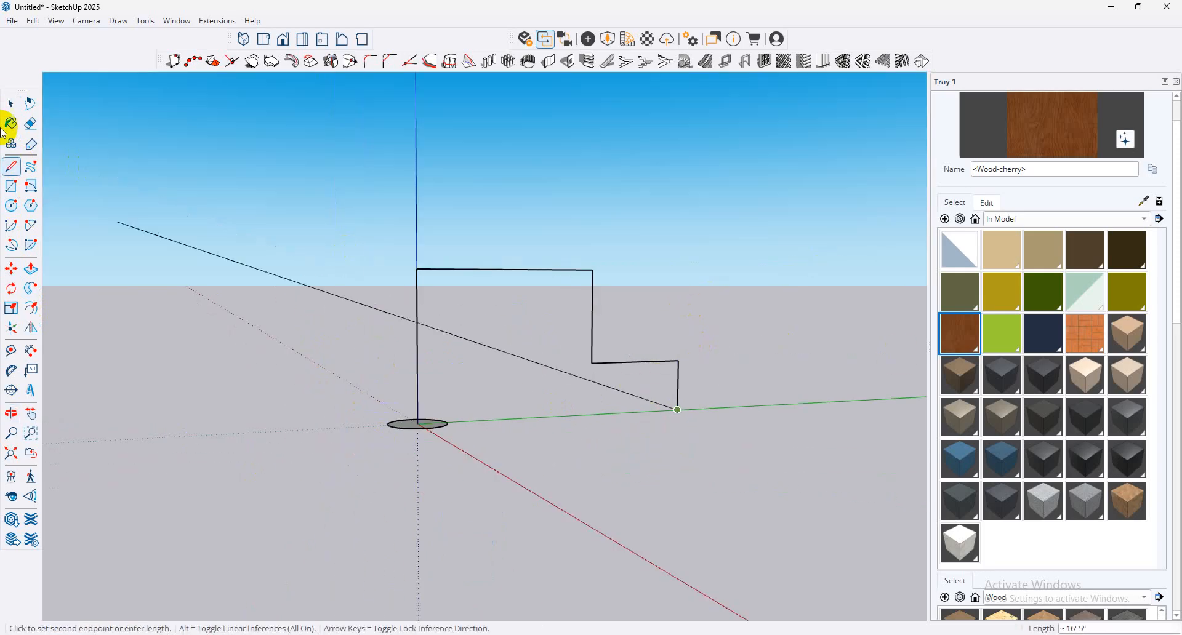
{"action": "left_click", "coordinate": [10, 101]}
Step: Practise selecting the whole stepped line path with enclosing and crossing selection windows, leaving the circle unselected
{"action": "middle_click_drag", "start_coordinate": [395, 426], "coordinate": [494, 424]}
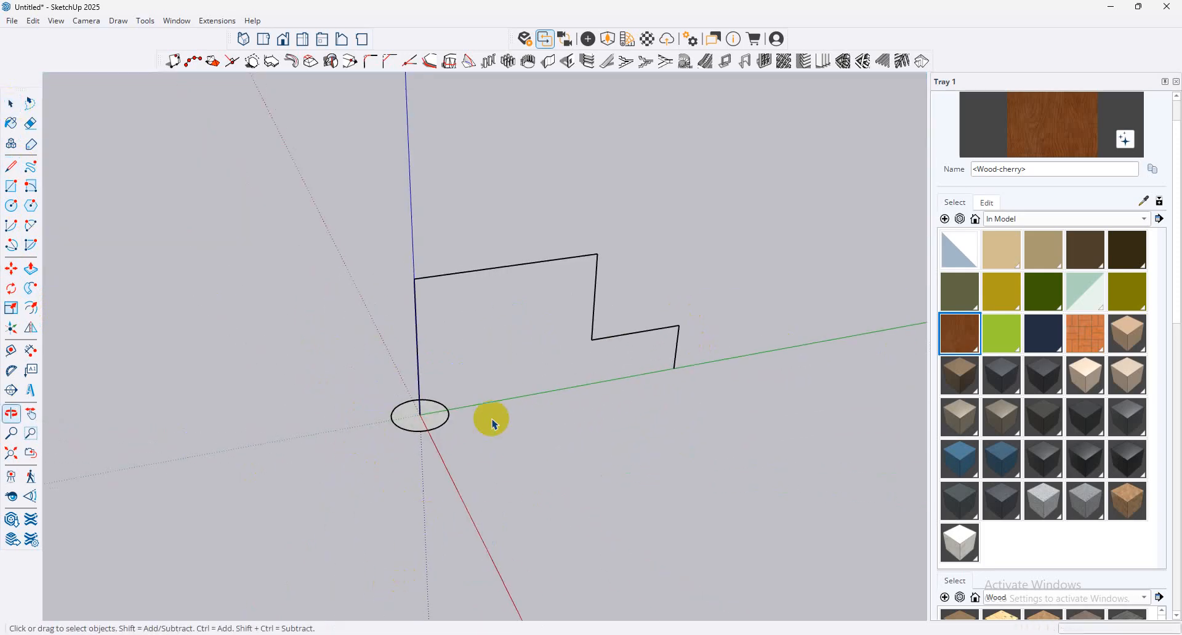
{"action": "middle_click_drag", "start_coordinate": [689, 353], "coordinate": [788, 206]}
{"action": "left_click_drag", "start_coordinate": [789, 205], "coordinate": [362, 352]}
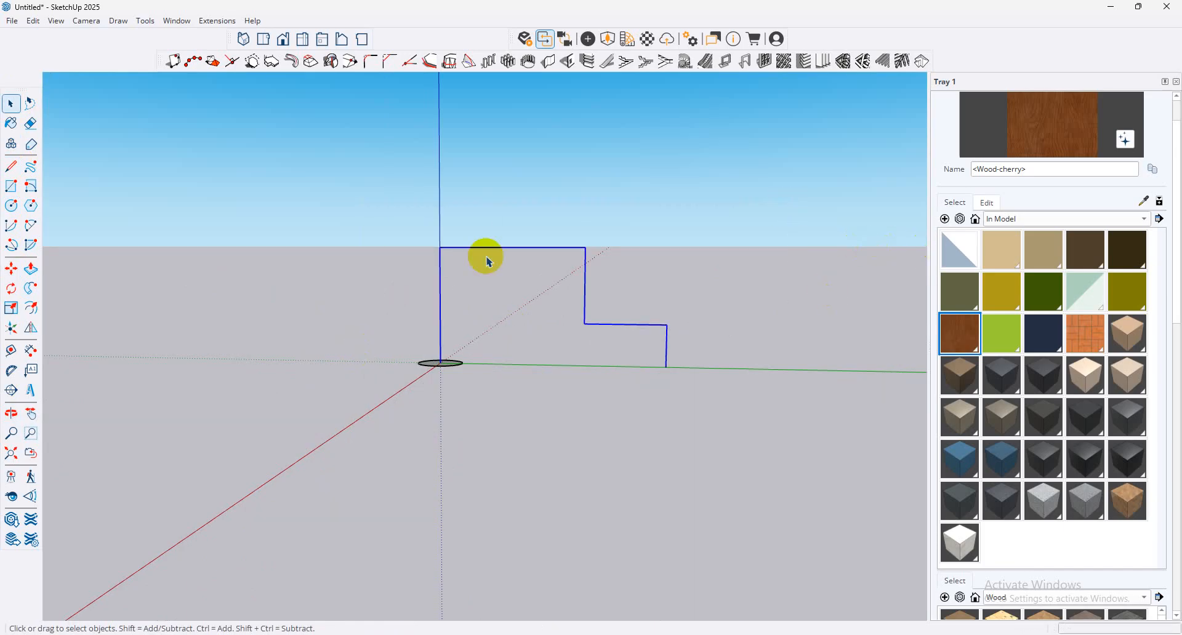
{"action": "left_click", "coordinate": [748, 218]}
{"action": "left_click_drag", "start_coordinate": [311, 144], "coordinate": [782, 356]}
{"action": "left_click_drag", "start_coordinate": [798, 214], "coordinate": [340, 351]}
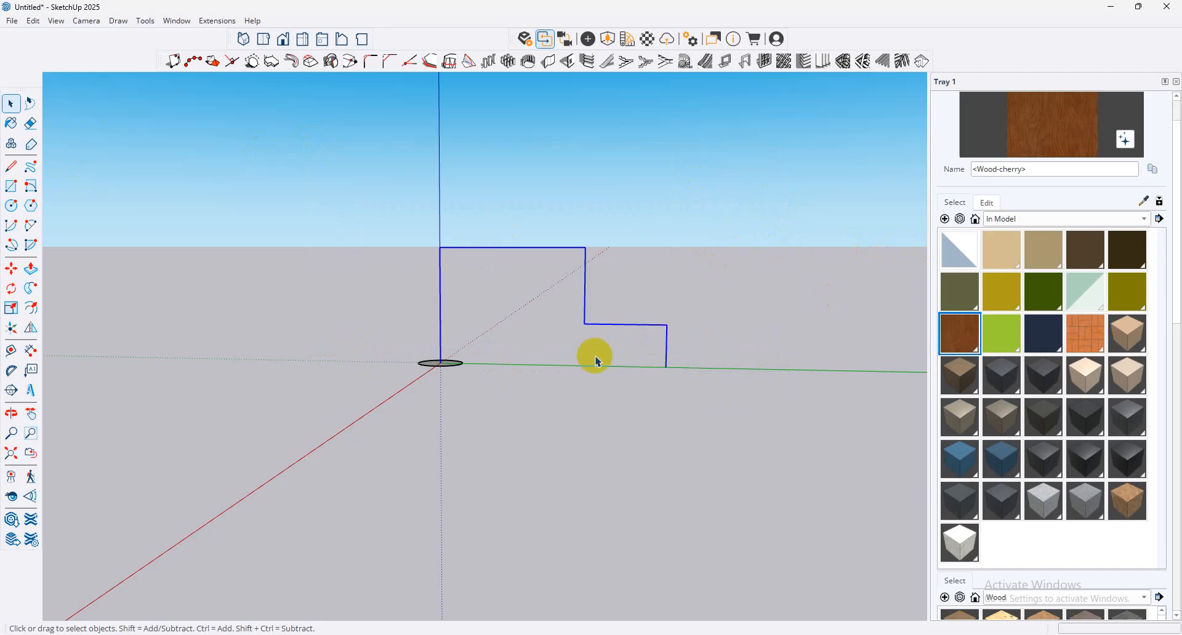
{"action": "middle_click_drag", "start_coordinate": [399, 389], "coordinate": [480, 295]}
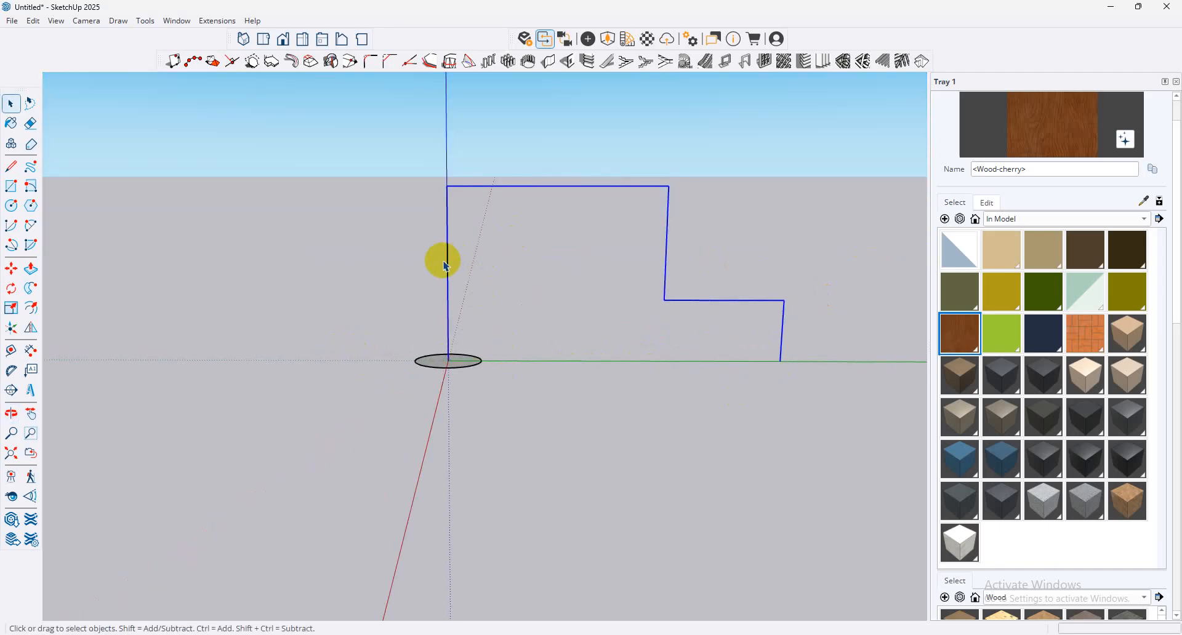
Step: Select all five segments of the stepped path one by one and sweep the circle along them with Follow Me
{"action": "left_click", "coordinate": [683, 338]}
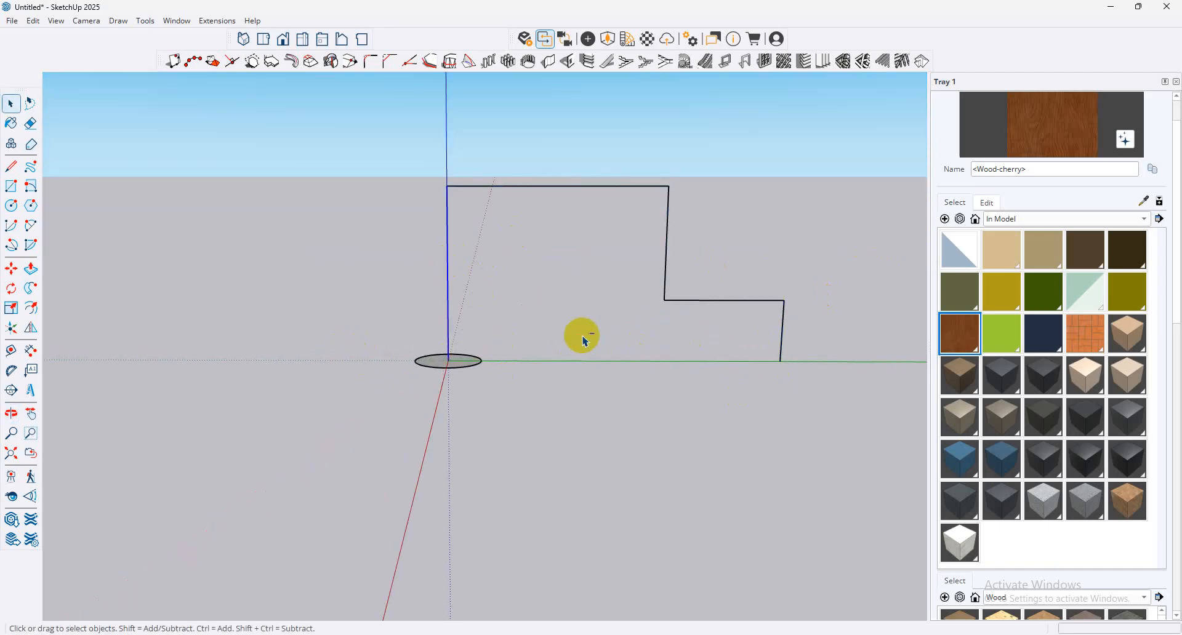
{"action": "left_click", "coordinate": [448, 287]}
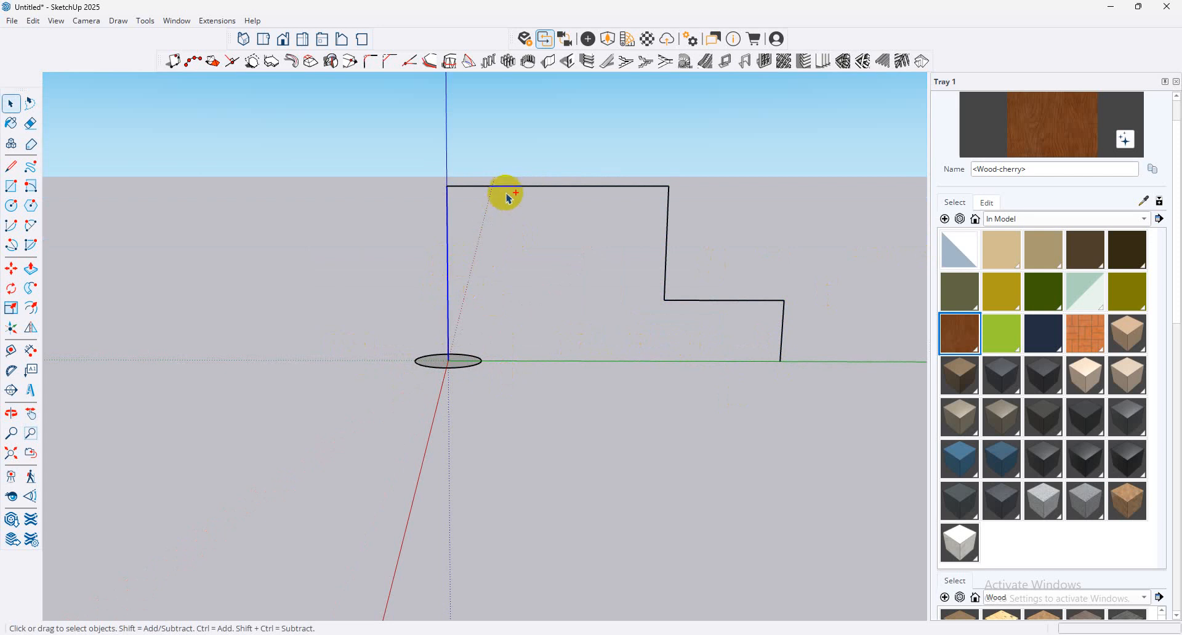
{"action": "left_click", "coordinate": [511, 187], "text": "ctrl"}
{"action": "left_click", "coordinate": [668, 260], "text": "ctrl"}
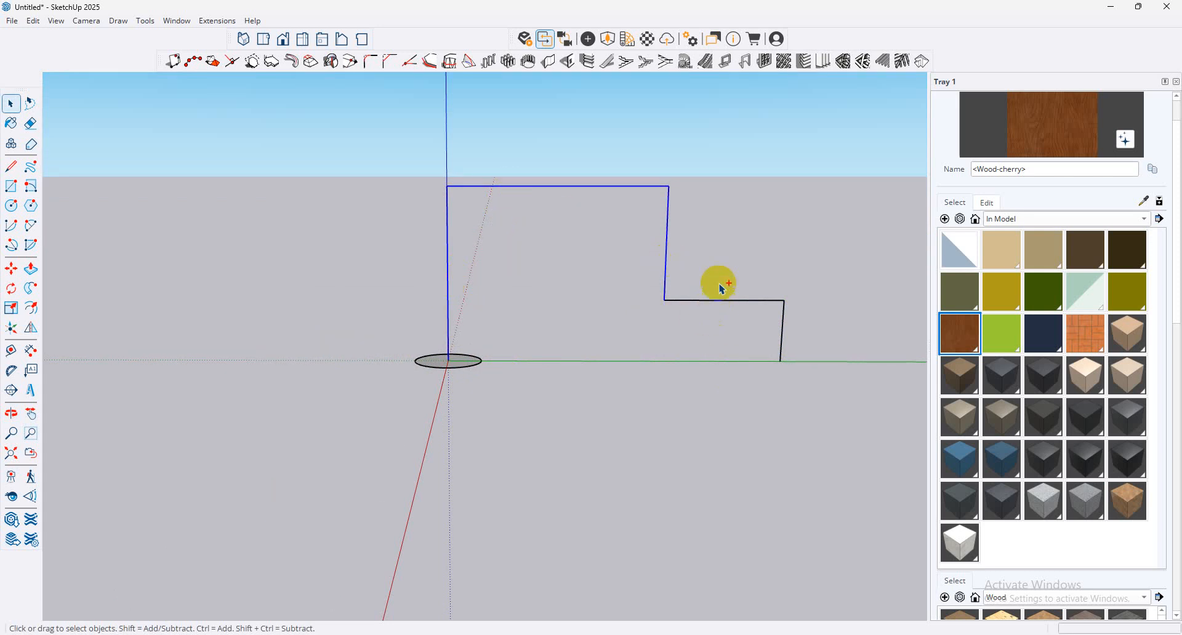
{"action": "left_click", "coordinate": [784, 314], "text": "ctrl"}
{"action": "scroll", "coordinate": [539, 415], "scroll_direction": "down", "scroll_amount": 3}
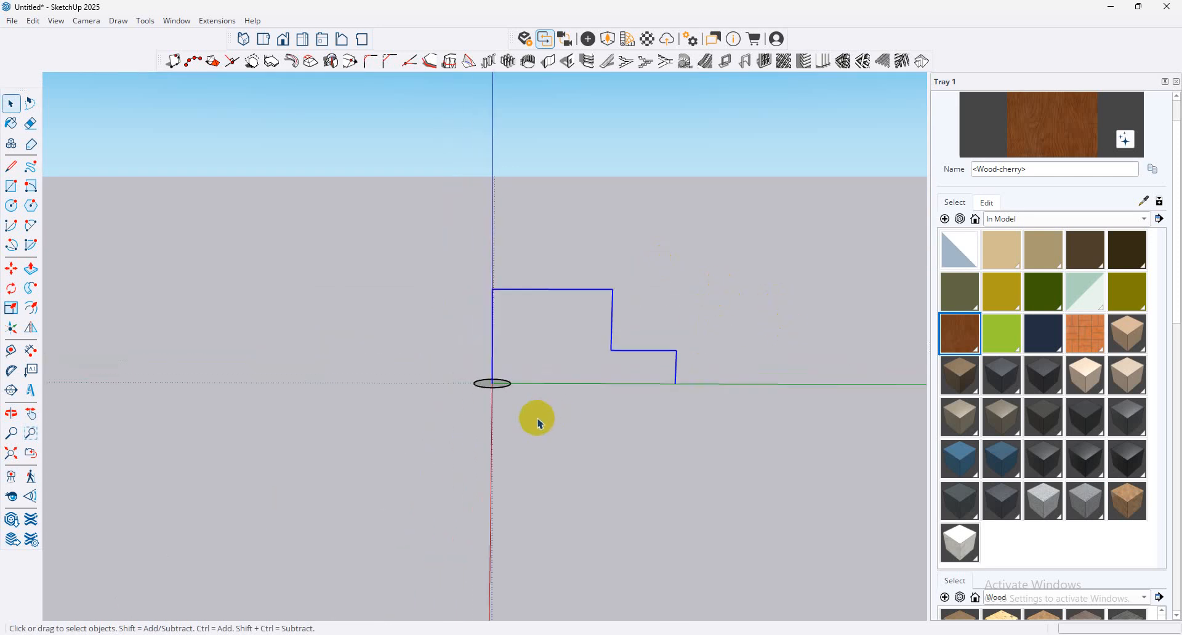
{"action": "left_click", "coordinate": [32, 289]}
{"action": "scroll", "coordinate": [412, 375], "scroll_direction": "up", "scroll_amount": 1}
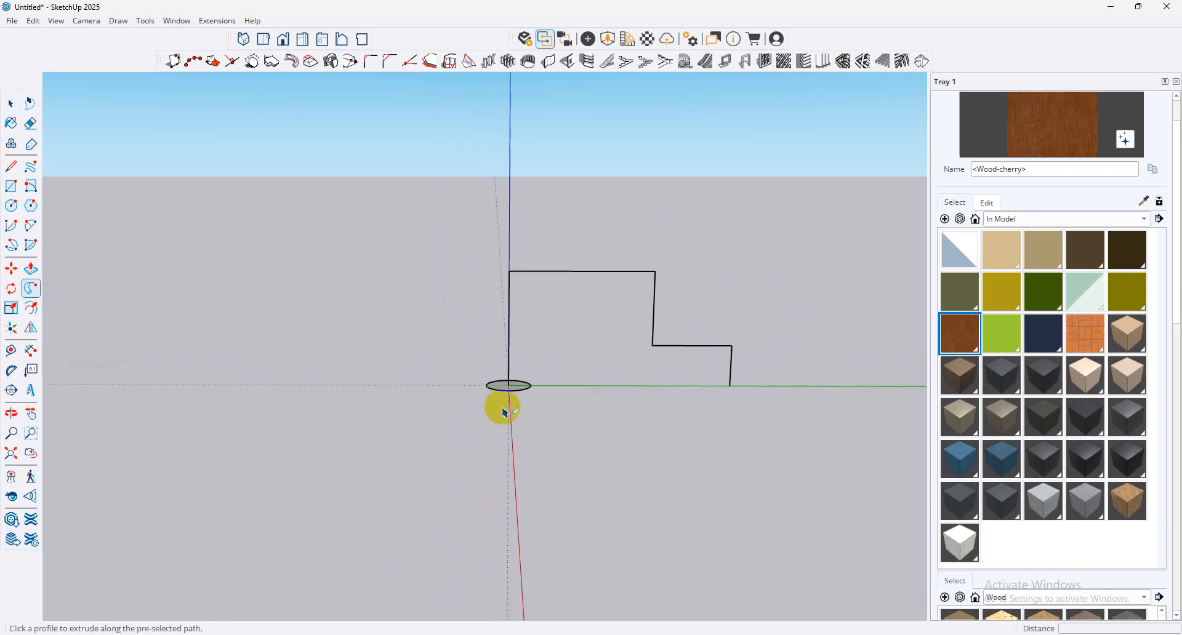
{"action": "left_click", "coordinate": [509, 394]}
{"action": "scroll", "coordinate": [691, 361], "scroll_direction": "down", "scroll_amount": 2}
{"action": "middle_click_drag", "start_coordinate": [691, 361], "coordinate": [449, 427]}
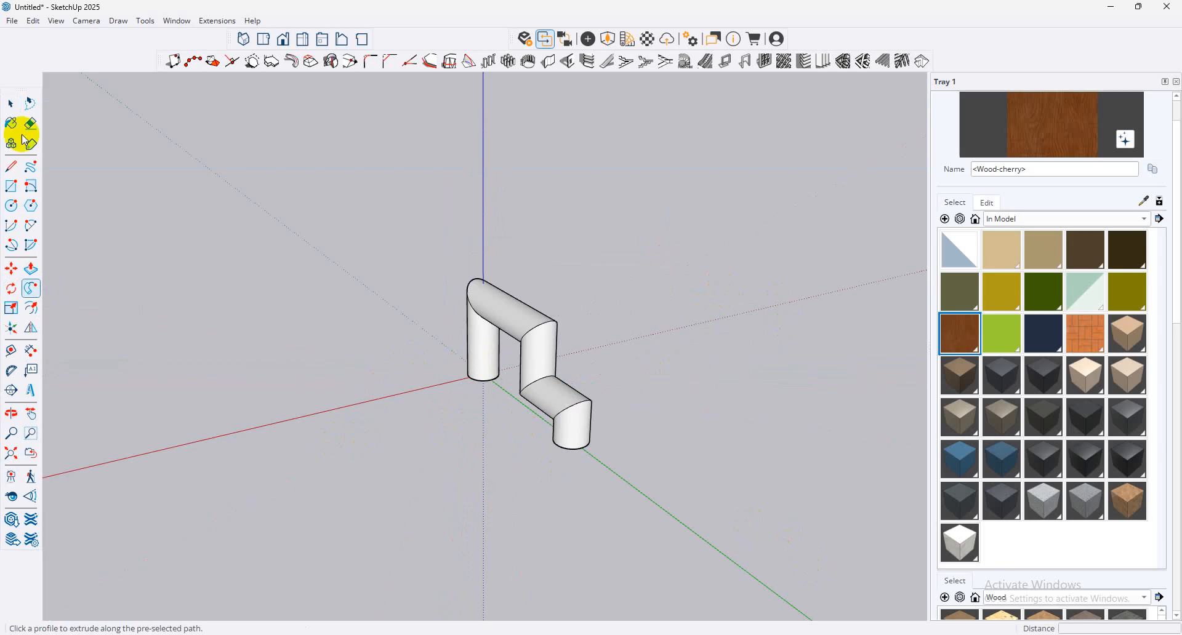
Step: Delete the swept pipe and draw a flat circle about 4' 10" in diameter centred on the origin
{"action": "left_click", "coordinate": [11, 104]}
{"action": "triple_click", "coordinate": [535, 386]}
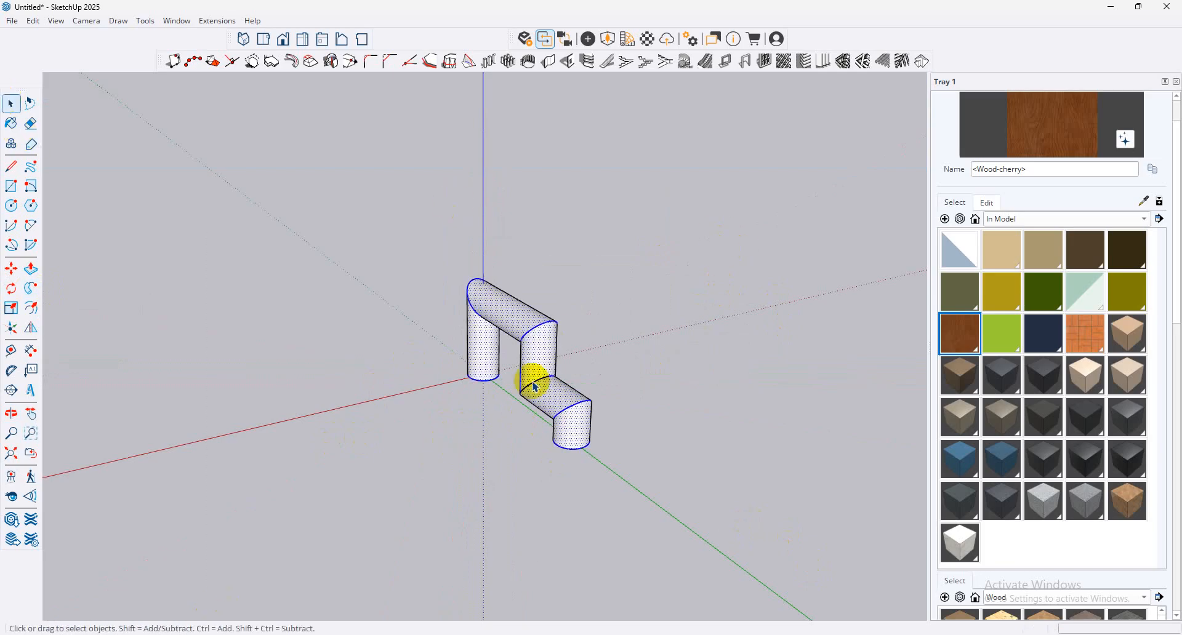
{"action": "key", "text": "Delete"}
{"action": "left_click", "coordinate": [12, 206]}
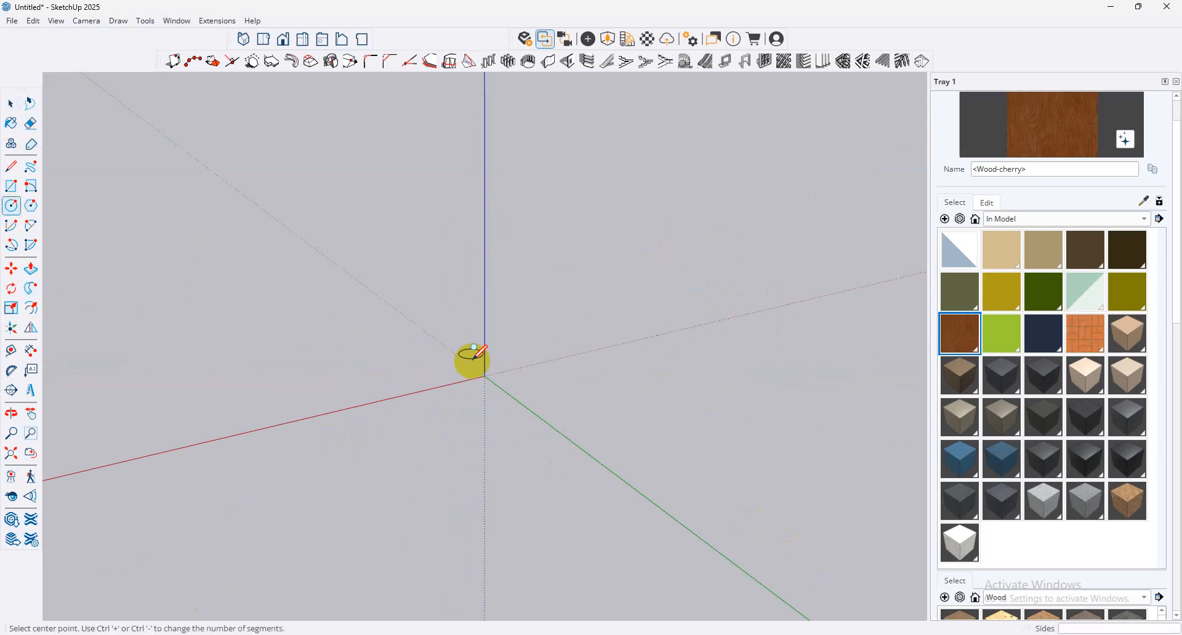
{"action": "left_click", "coordinate": [485, 376]}
{"action": "left_click", "coordinate": [541, 382]}
Step: Draw a slightly smaller vertical circle, about 2' in radius, centred on the origin and facing the red axis
{"action": "middle_click_drag", "start_coordinate": [486, 448], "coordinate": [508, 254]}
{"action": "middle_click_drag", "start_coordinate": [540, 211], "coordinate": [643, 351]}
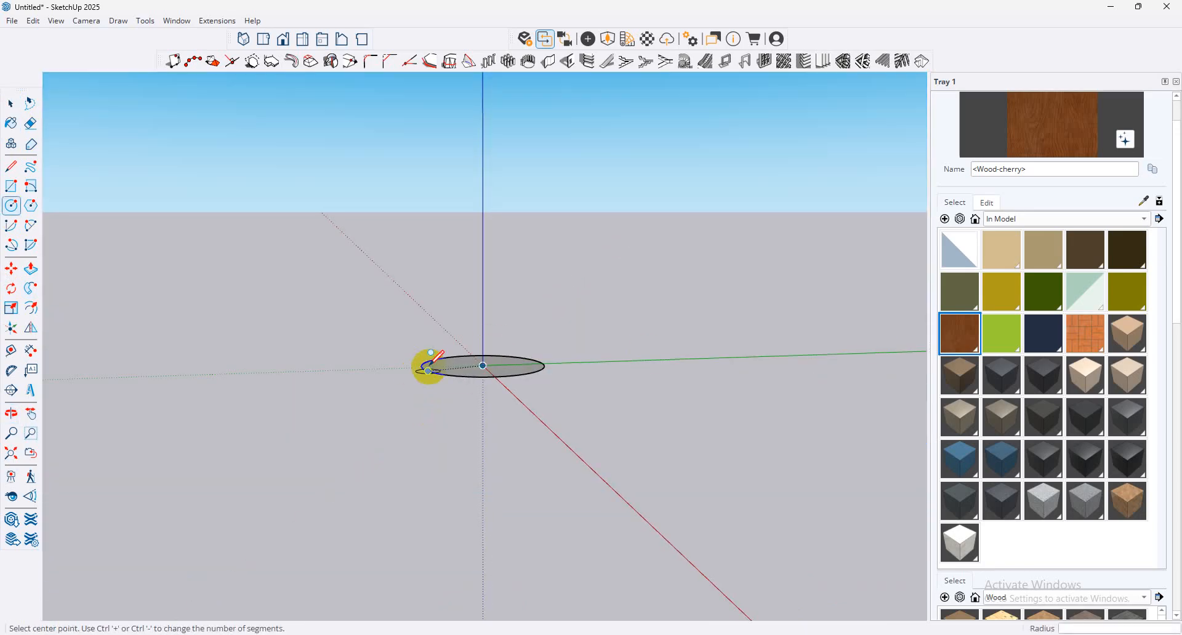
{"action": "middle_click_drag", "start_coordinate": [504, 414], "coordinate": [498, 363]}
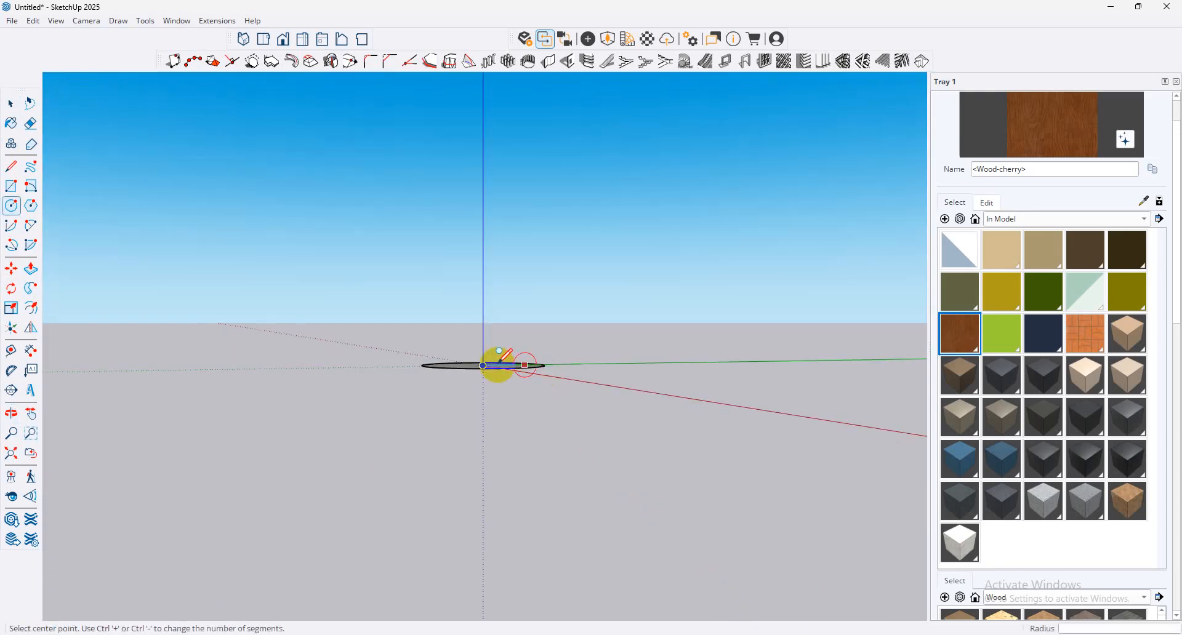
{"action": "left_click", "coordinate": [482, 365]}
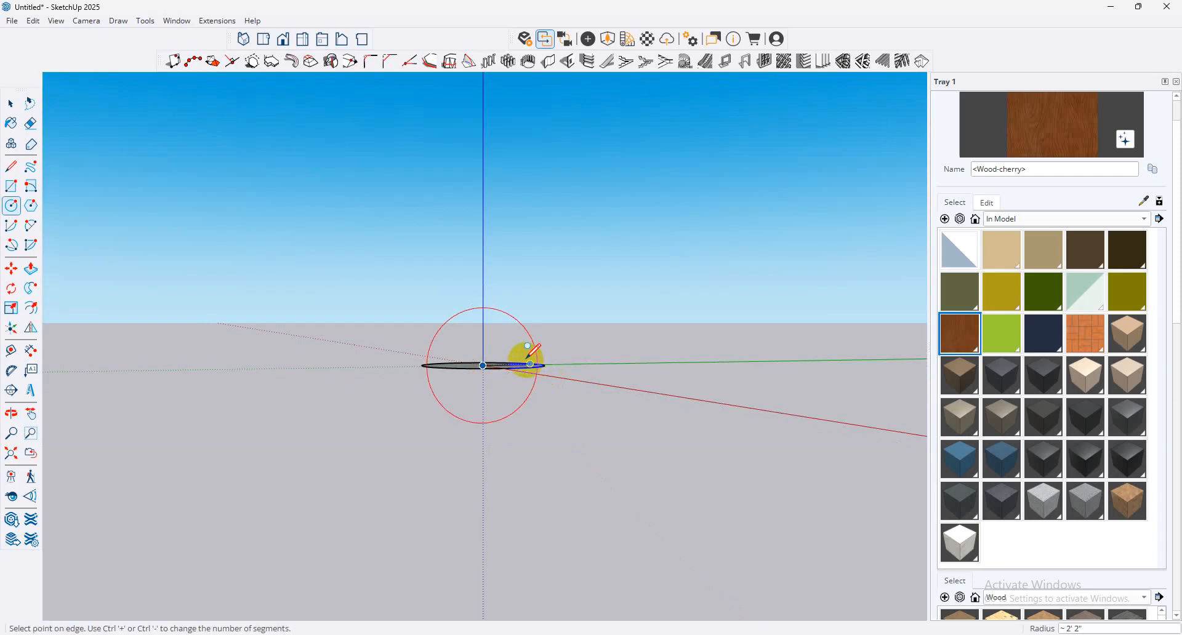
{"action": "left_click", "coordinate": [524, 365]}
{"action": "middle_click_drag", "start_coordinate": [557, 360], "coordinate": [158, 259]}
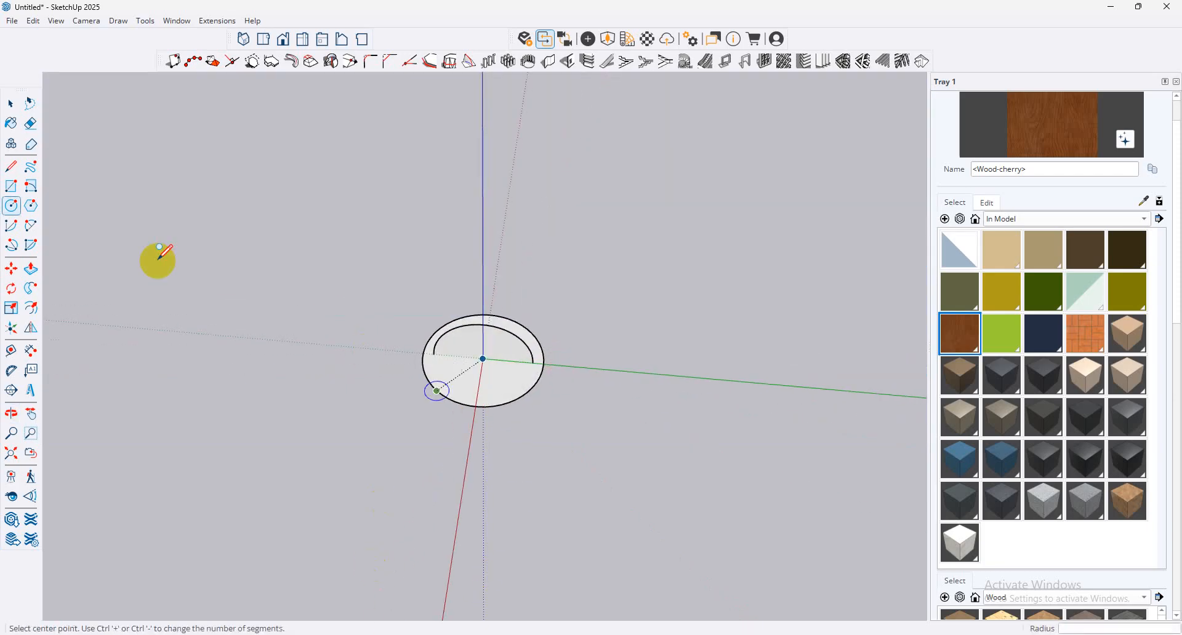
Step: Sweep the flat disc around the vertical circle's edge with Follow Me to form a sphere, and undo it
{"action": "left_click", "coordinate": [10, 103]}
{"action": "scroll", "coordinate": [467, 388], "scroll_direction": "up", "scroll_amount": 4}
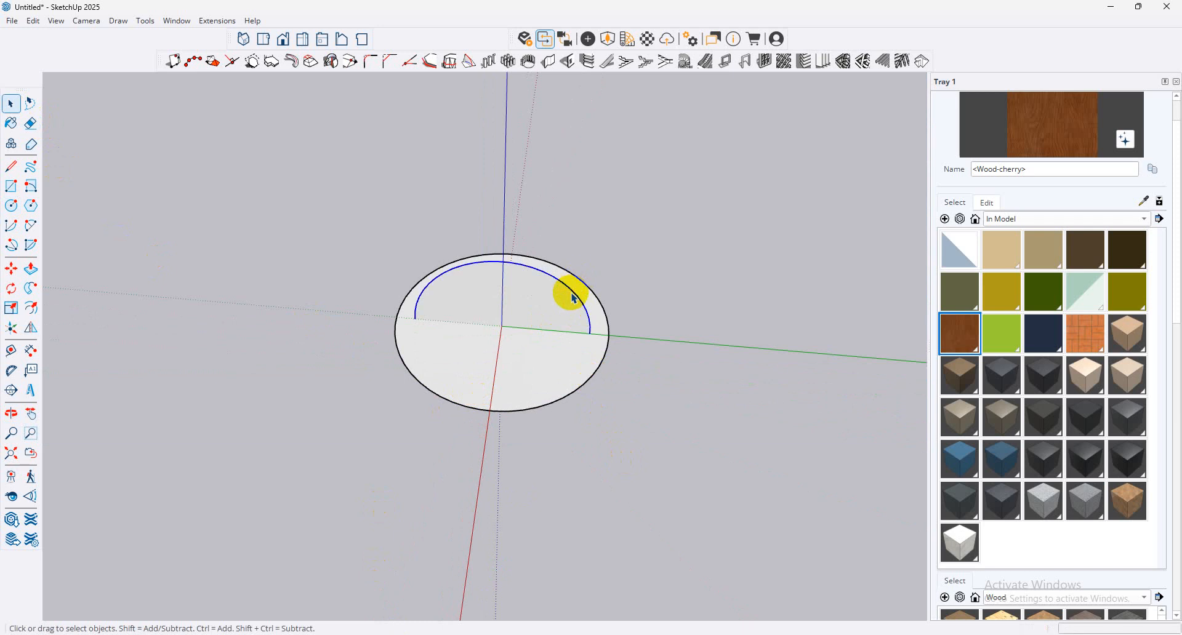
{"action": "middle_click_drag", "start_coordinate": [554, 356], "coordinate": [14, 291]}
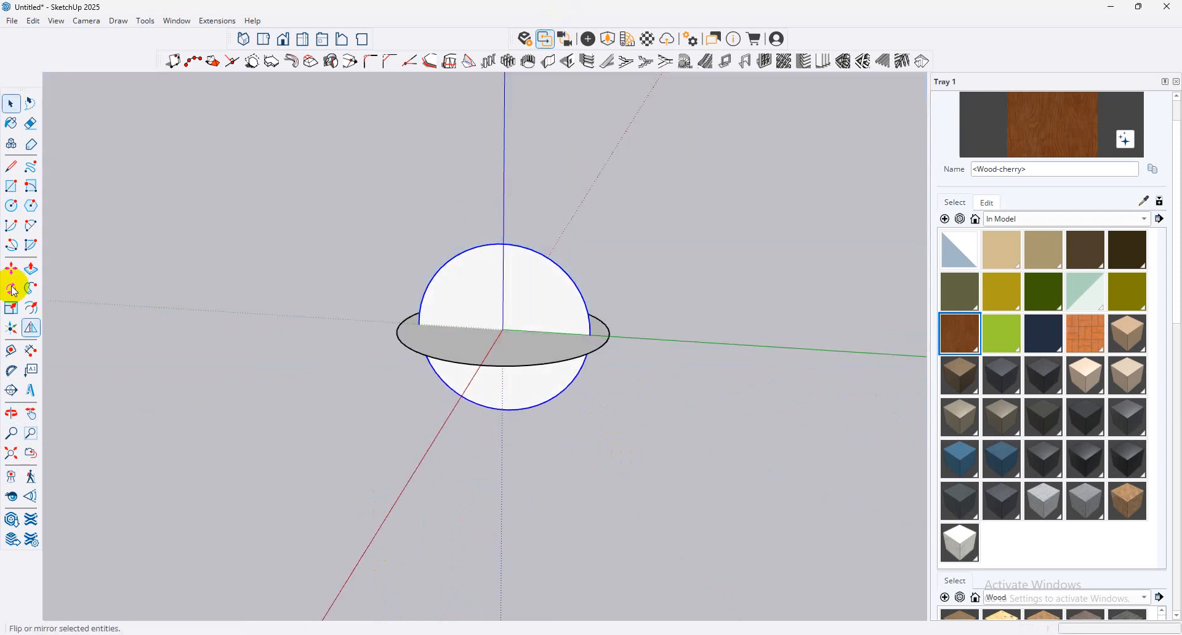
{"action": "left_click", "coordinate": [31, 288]}
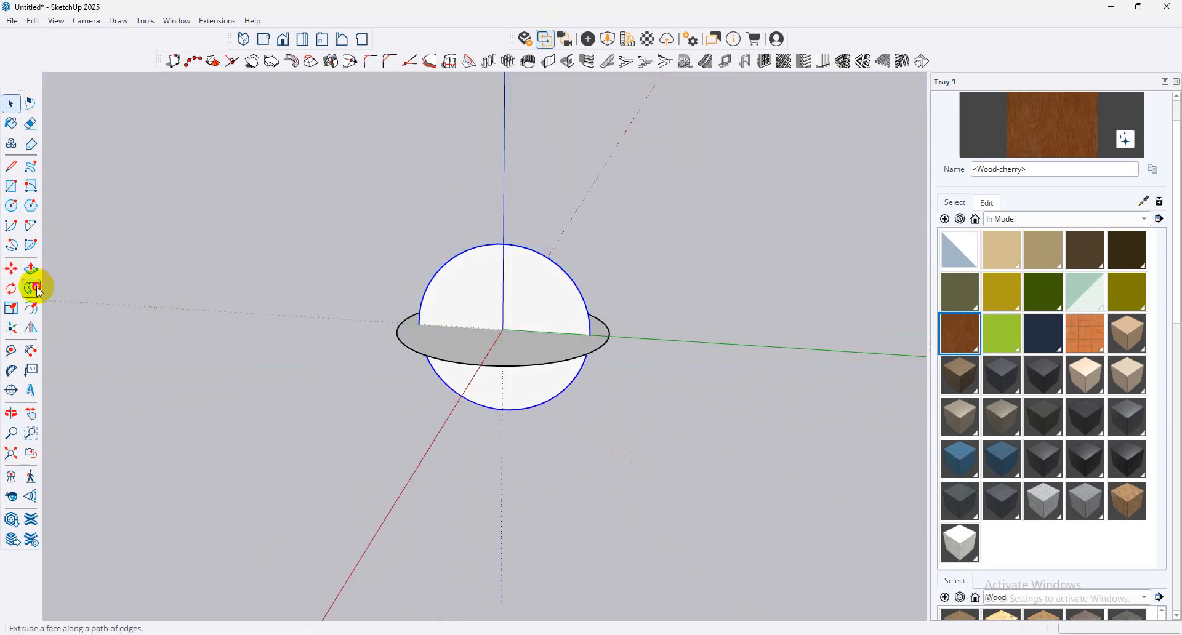
{"action": "left_click", "coordinate": [508, 367]}
{"action": "middle_click_drag", "start_coordinate": [544, 337], "coordinate": [594, 342]}
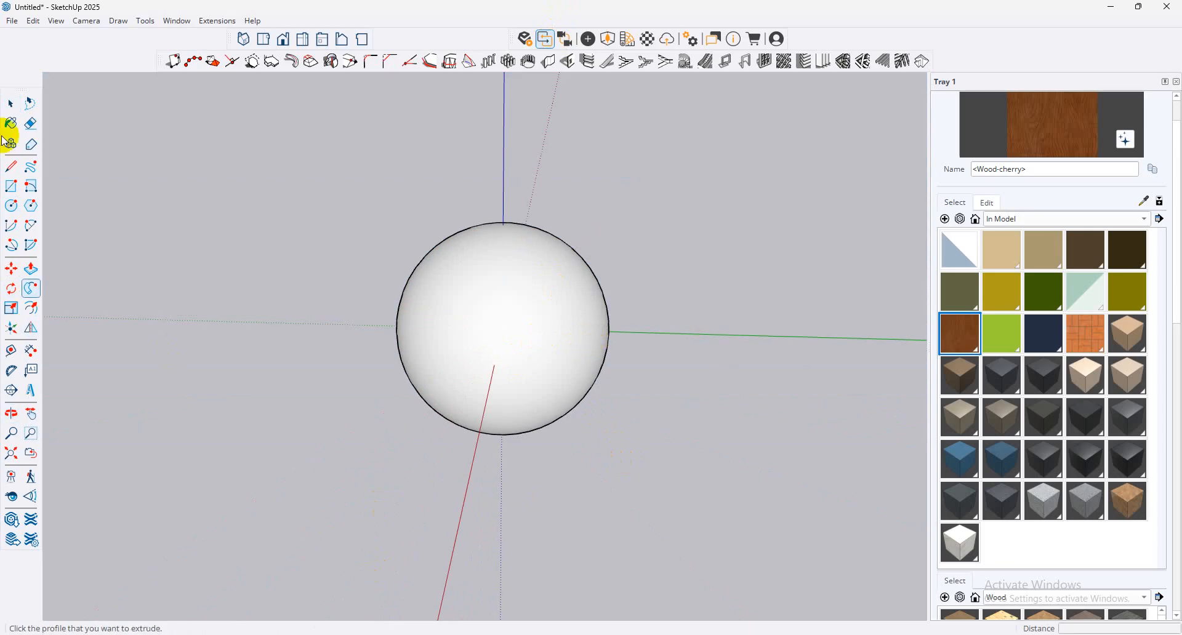
{"action": "middle_click_drag", "start_coordinate": [586, 413], "coordinate": [581, 408]}
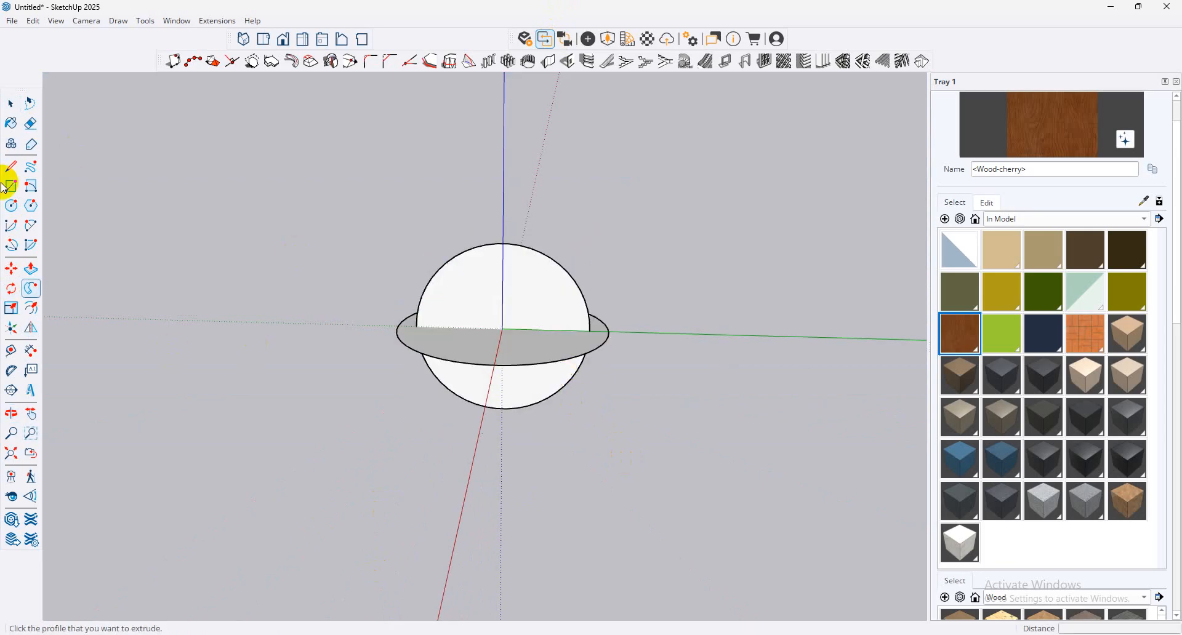
Step: Sweep the vertical disc around the flat circle's edge with Follow Me to form a sphere, and delete the leftover flat disc
{"action": "left_click", "coordinate": [11, 105]}
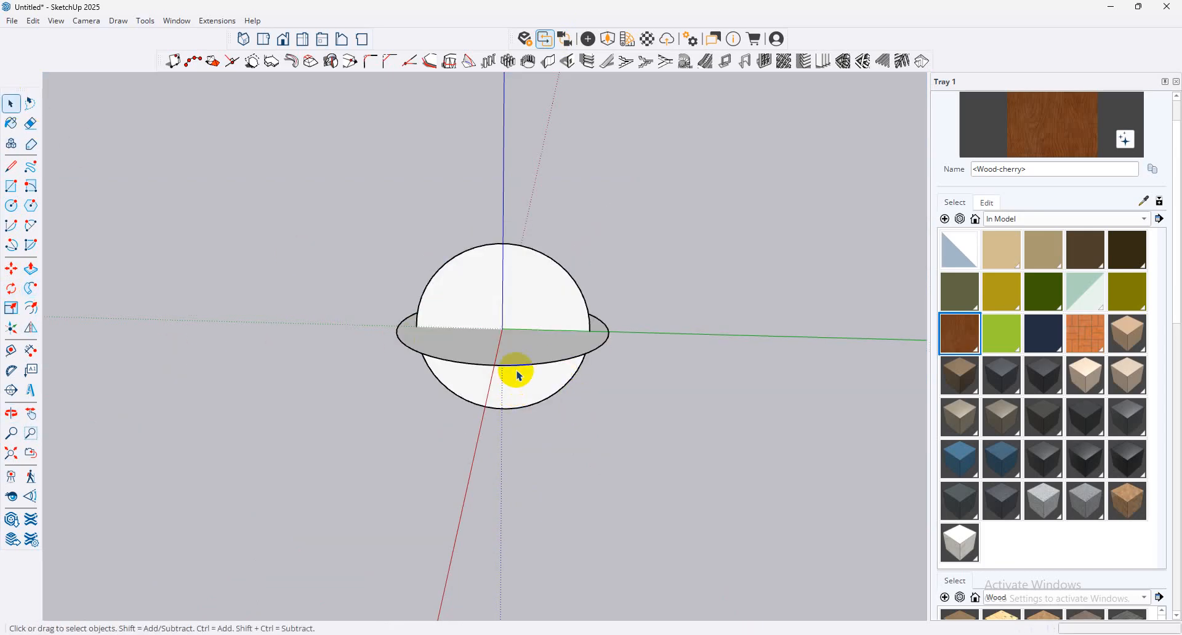
{"action": "left_click", "coordinate": [517, 368]}
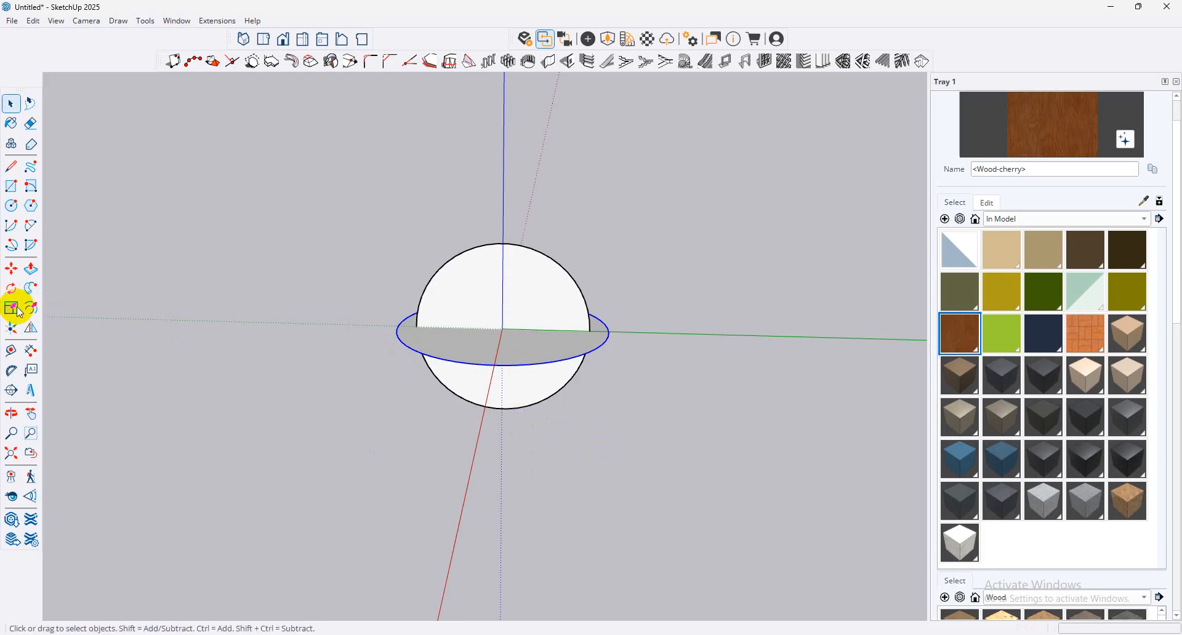
{"action": "left_click", "coordinate": [30, 289]}
{"action": "left_click", "coordinate": [544, 360]}
{"action": "left_click", "coordinate": [10, 103]}
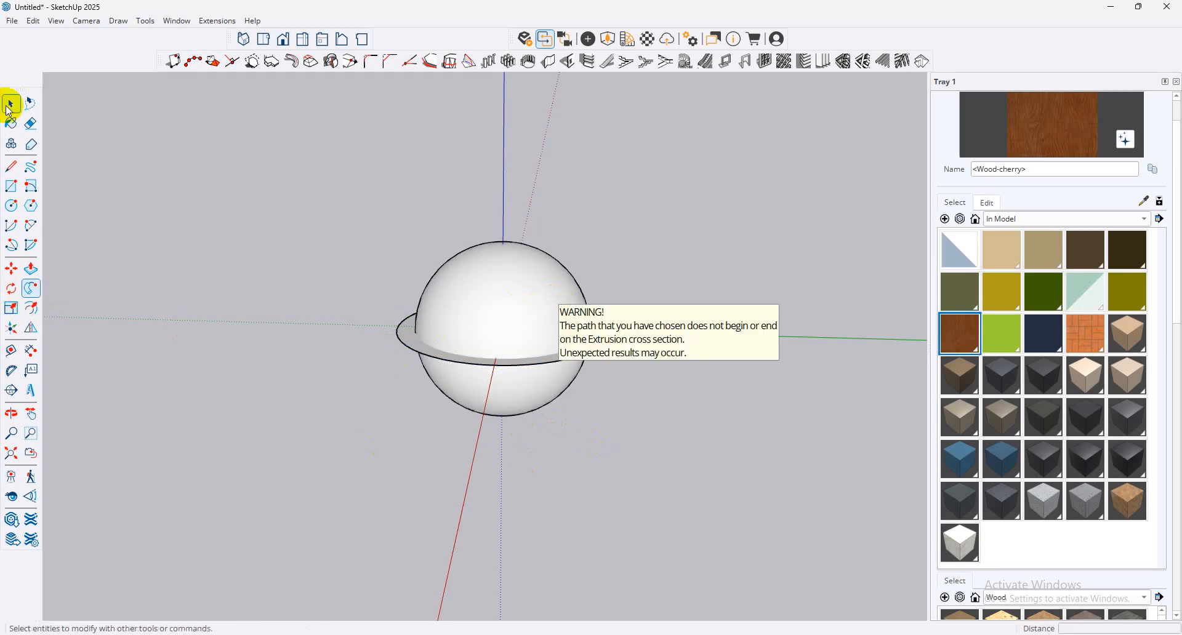
{"action": "left_click", "coordinate": [487, 367]}
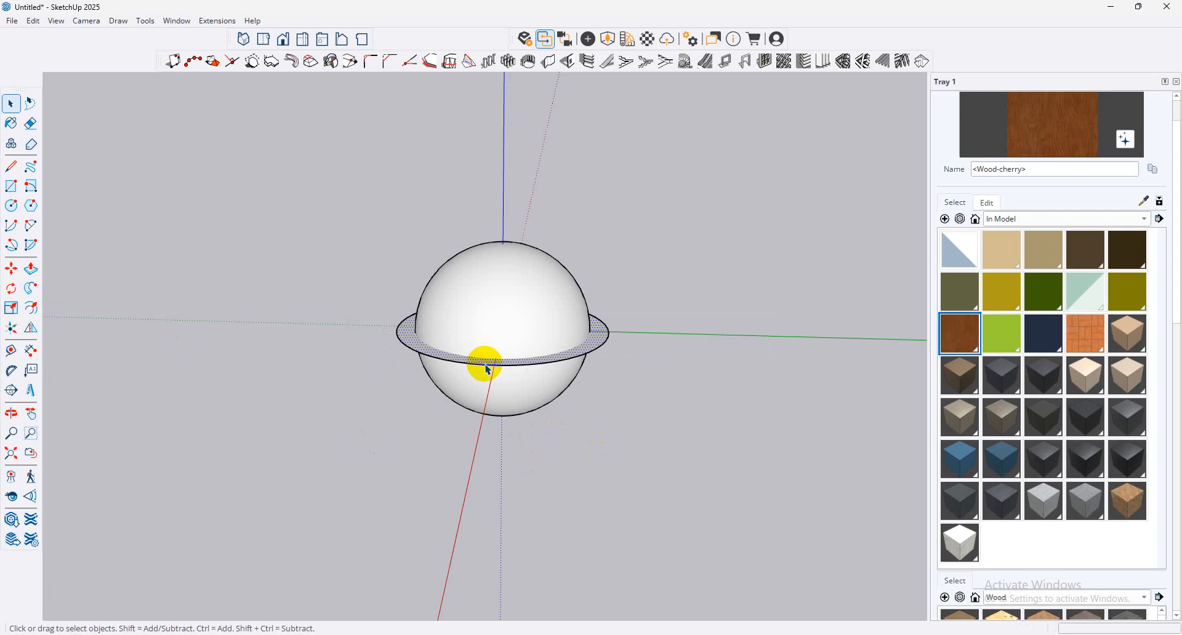
{"action": "key", "text": "Delete"}
{"action": "scroll", "coordinate": [502, 314], "scroll_direction": "down", "scroll_amount": 2}
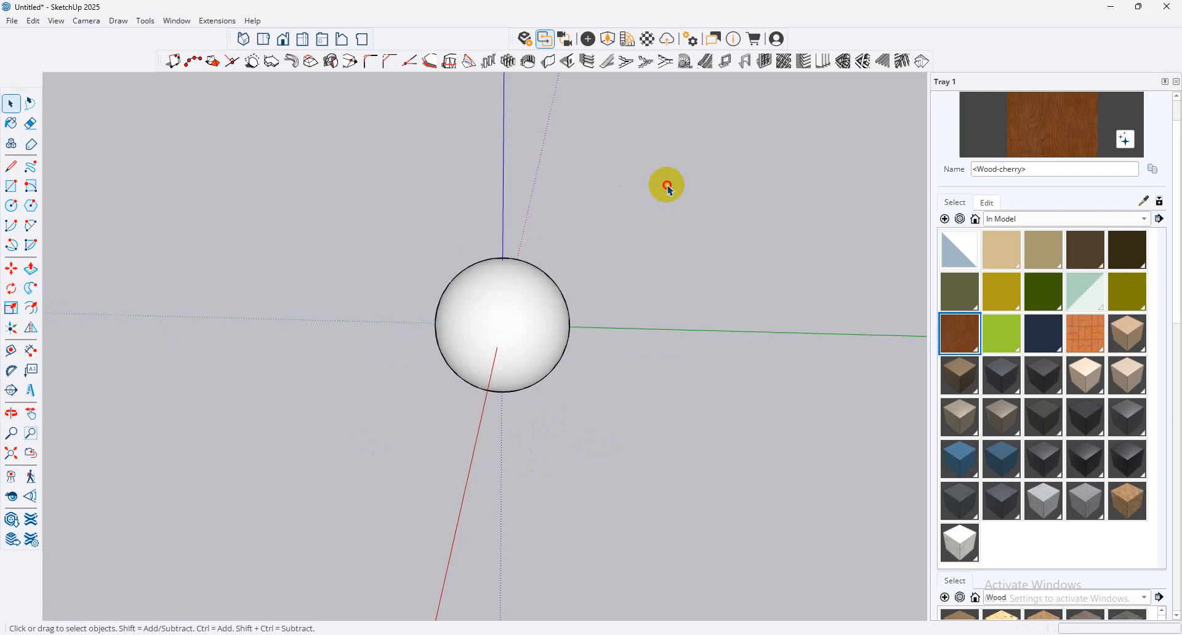
Step: Delete the whole sphere, and undo both deletions and the last Follow Me sweep
{"action": "left_click_drag", "start_coordinate": [669, 187], "coordinate": [252, 495]}
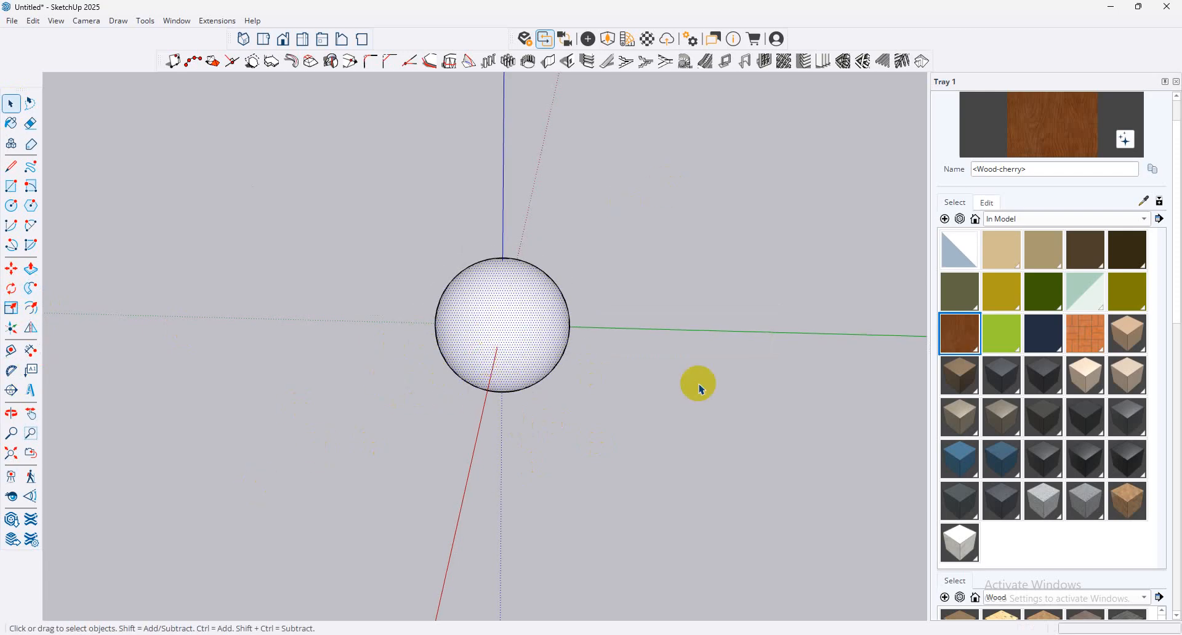
{"action": "key", "text": "Delete"}
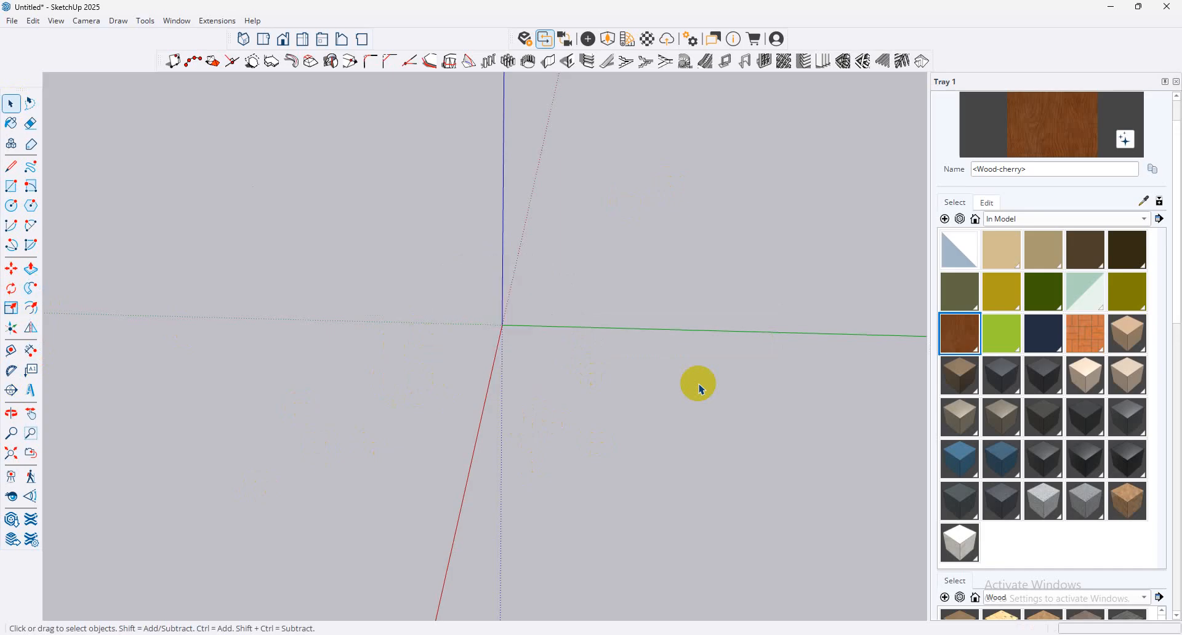
{"action": "key", "text": "ctrl+z"}
{"action": "key", "text": "ctrl+z"}
{"action": "key", "text": "ctrl+z"}
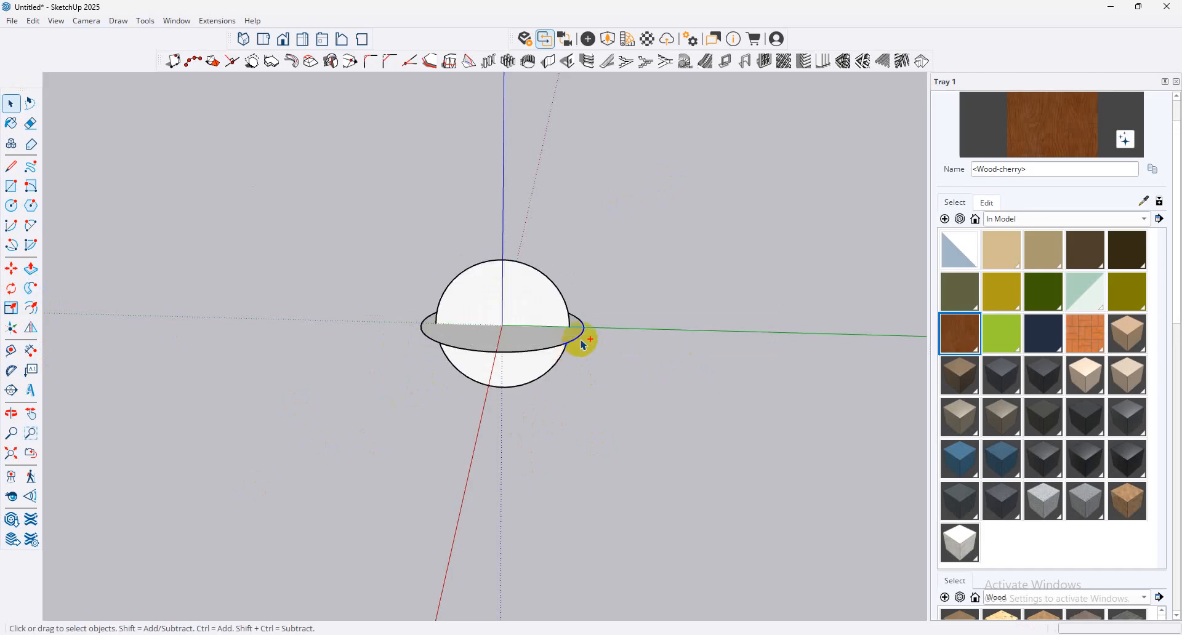
Step: Place a 7' Tape Measure guide from the flat circle's edge along the green axis, and undo it
{"action": "middle_click_drag", "start_coordinate": [328, 234], "coordinate": [385, 406]}
{"action": "left_click", "coordinate": [10, 351]}
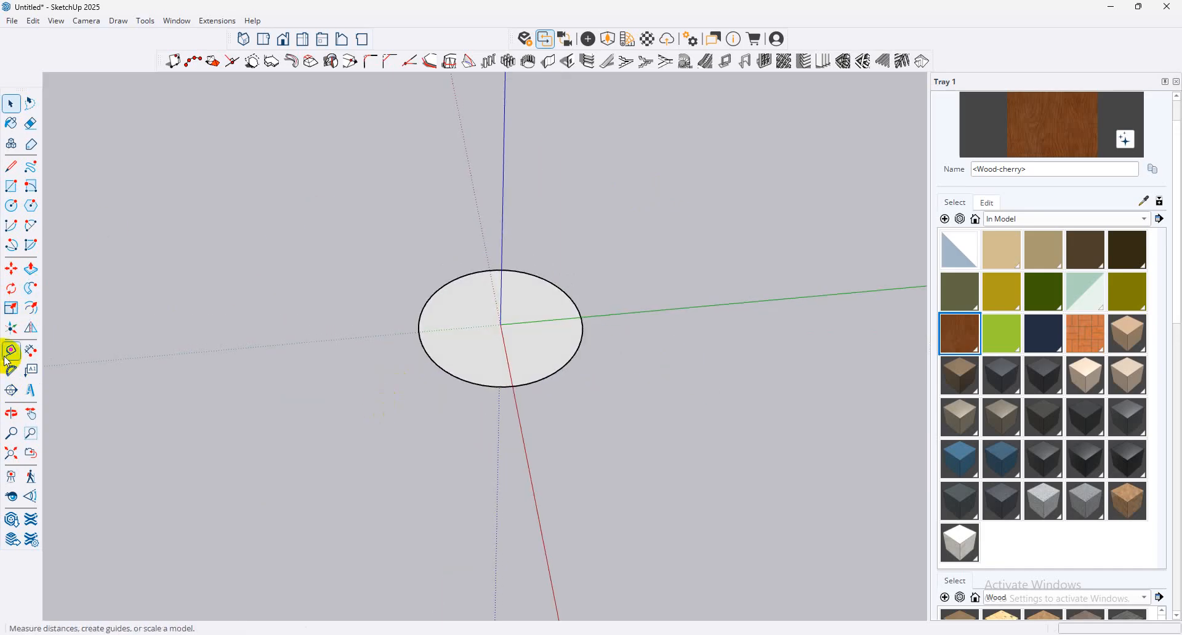
{"action": "left_click", "coordinate": [418, 331]}
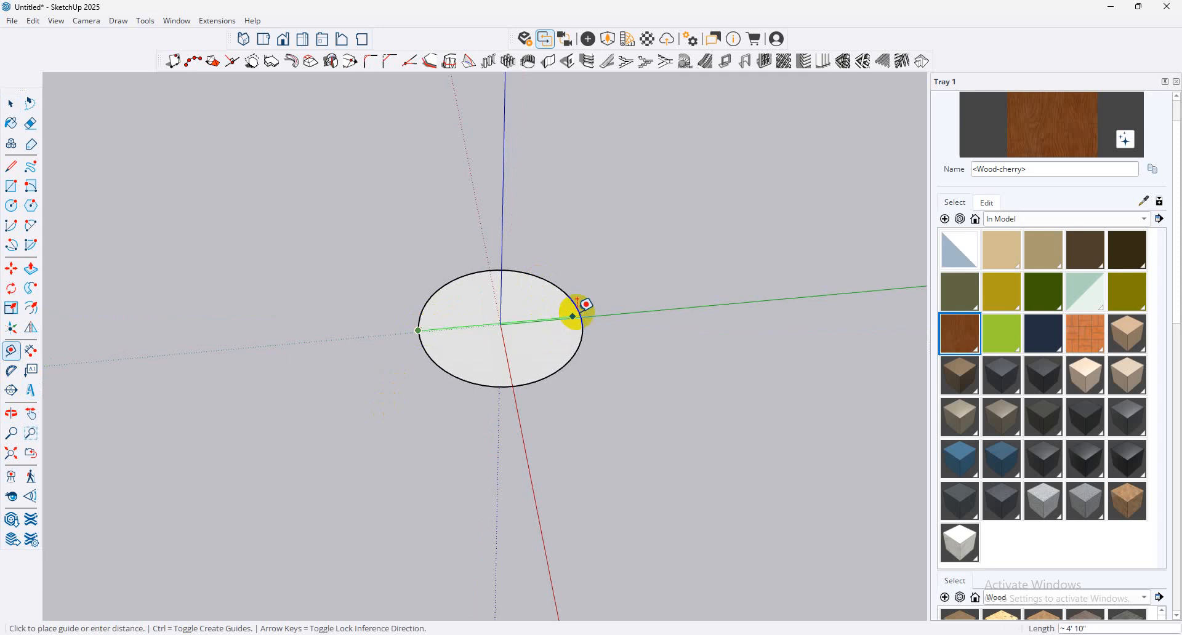
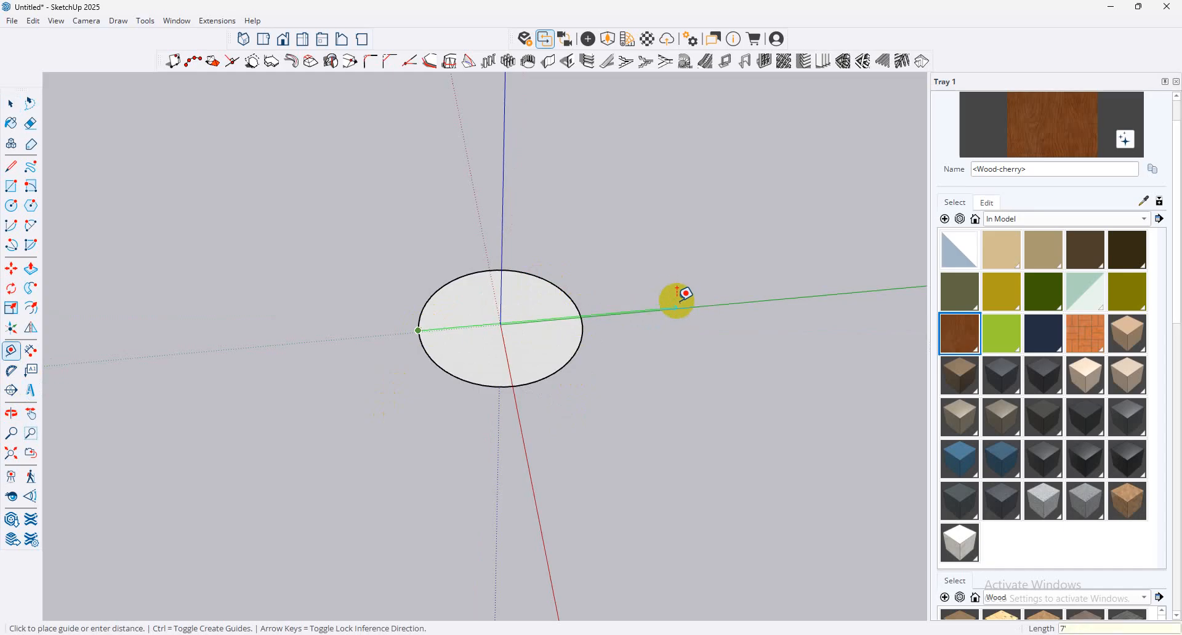
{"action": "key", "text": "Return"}
{"action": "middle_click_drag", "start_coordinate": [687, 318], "coordinate": [683, 364]}
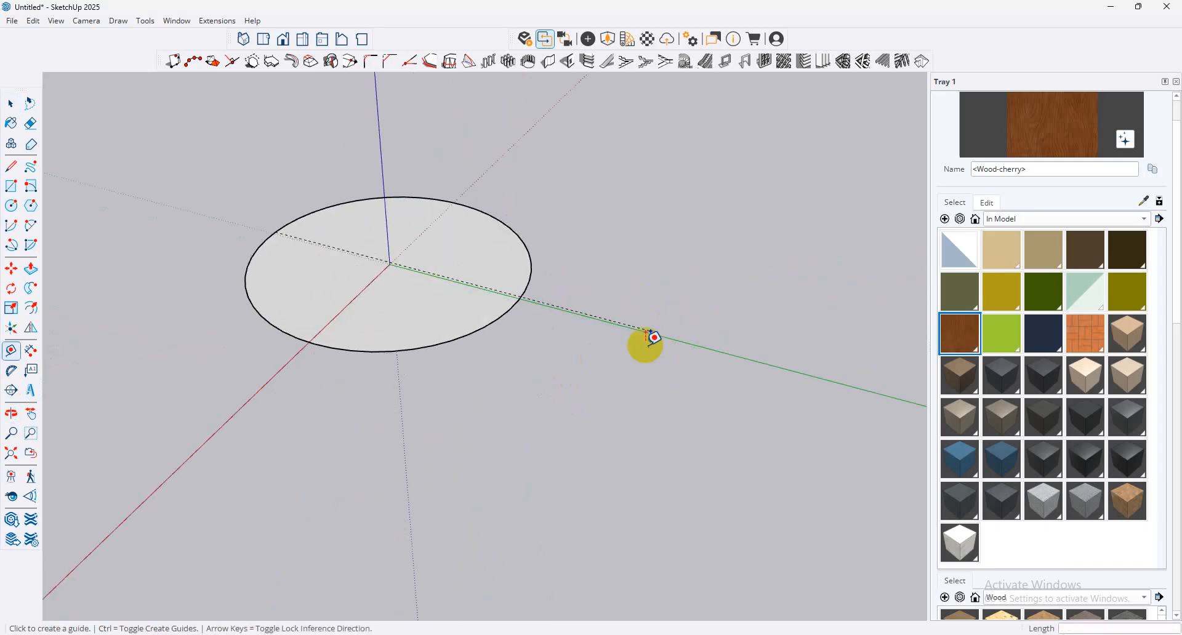
{"action": "key", "text": "ctrl+z"}
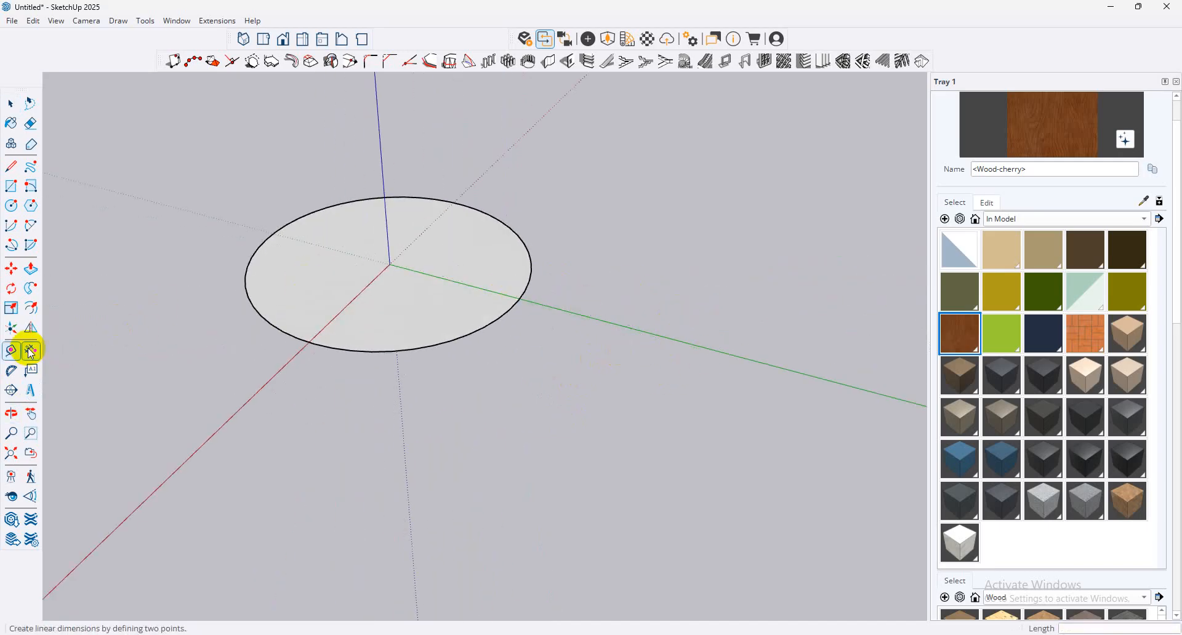
Step: Add a linear dimension across the flat circle's diameter along the green axis, placed outside the circle
{"action": "left_click", "coordinate": [31, 351]}
{"action": "middle_click_drag", "start_coordinate": [606, 283], "coordinate": [687, 329]}
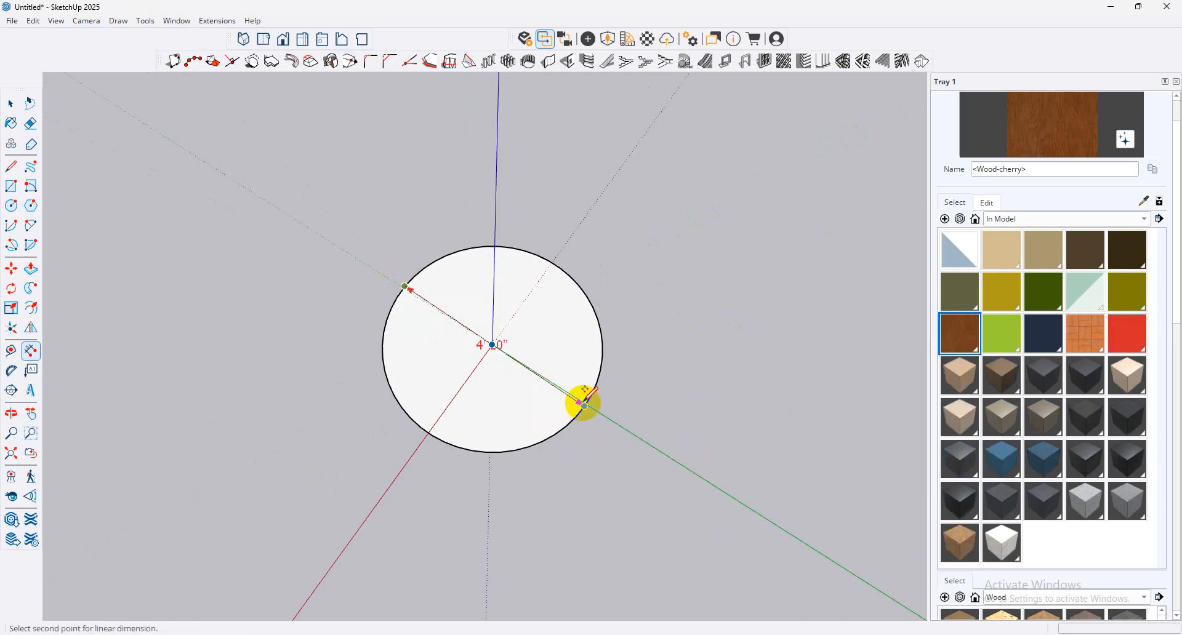
{"action": "left_click", "coordinate": [584, 403]}
{"action": "left_click", "coordinate": [673, 275]}
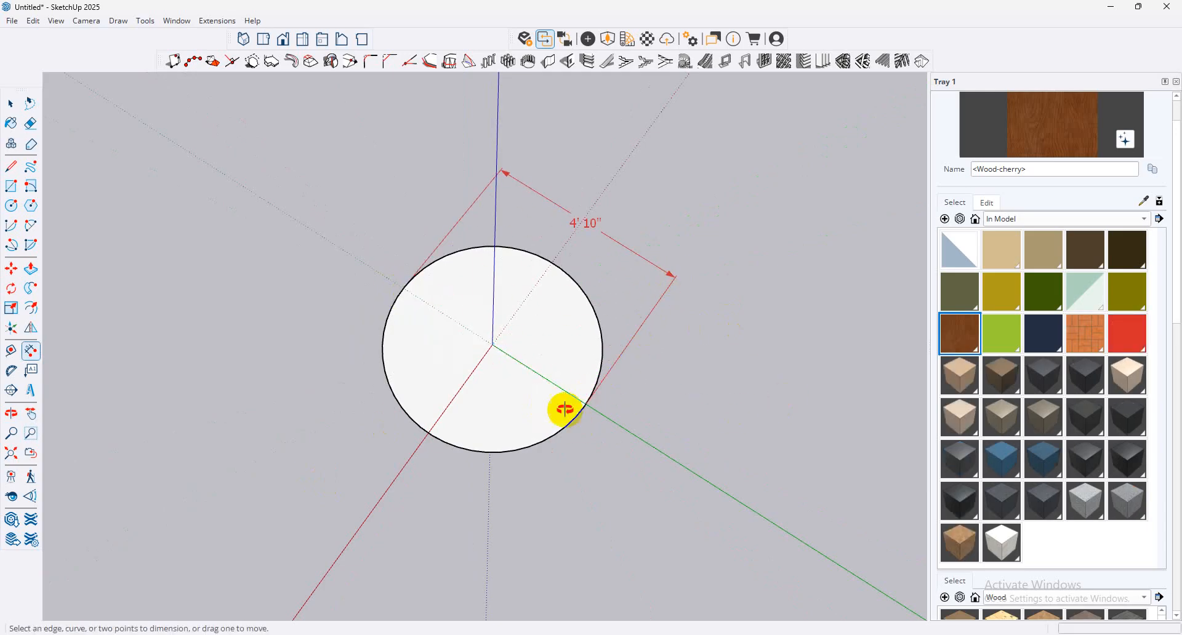
{"action": "middle_click_drag", "start_coordinate": [562, 409], "coordinate": [449, 282]}
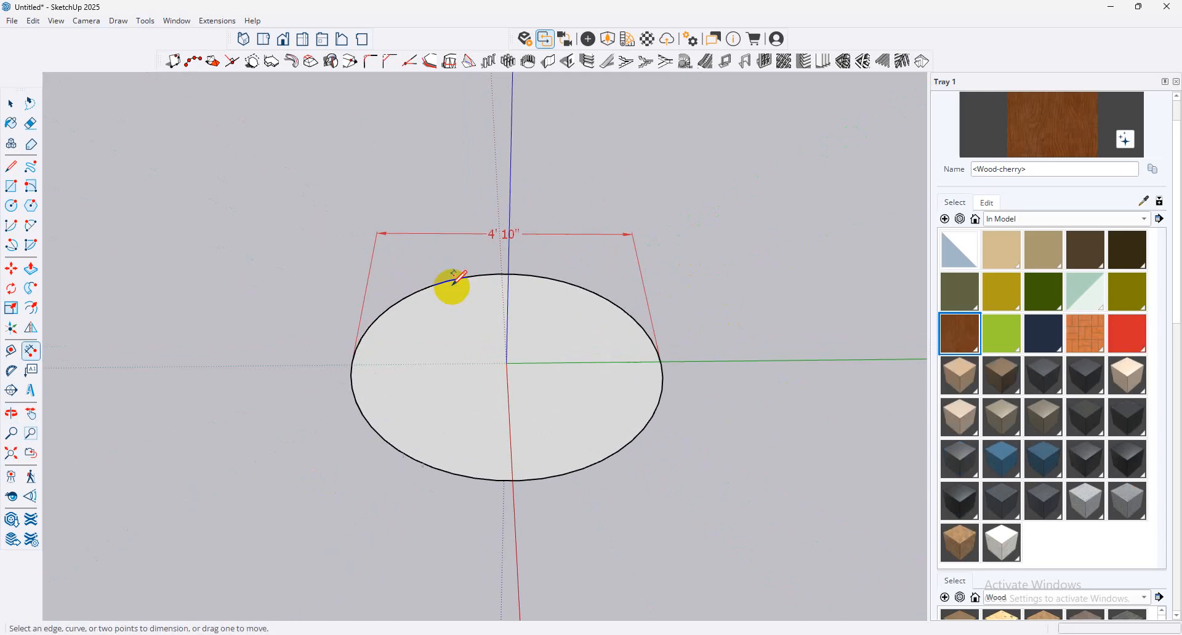
Step: Set the model's dimension text colour to black and update all existing dimensions with it
{"action": "left_click", "coordinate": [168, 22]}
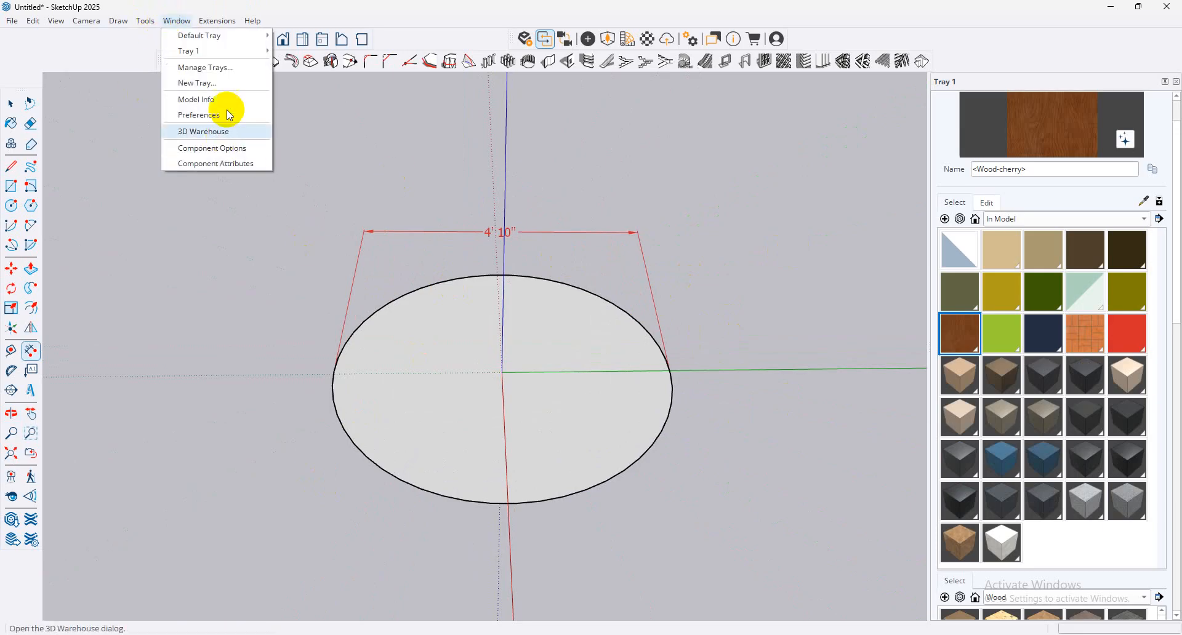
{"action": "left_click", "coordinate": [224, 99]}
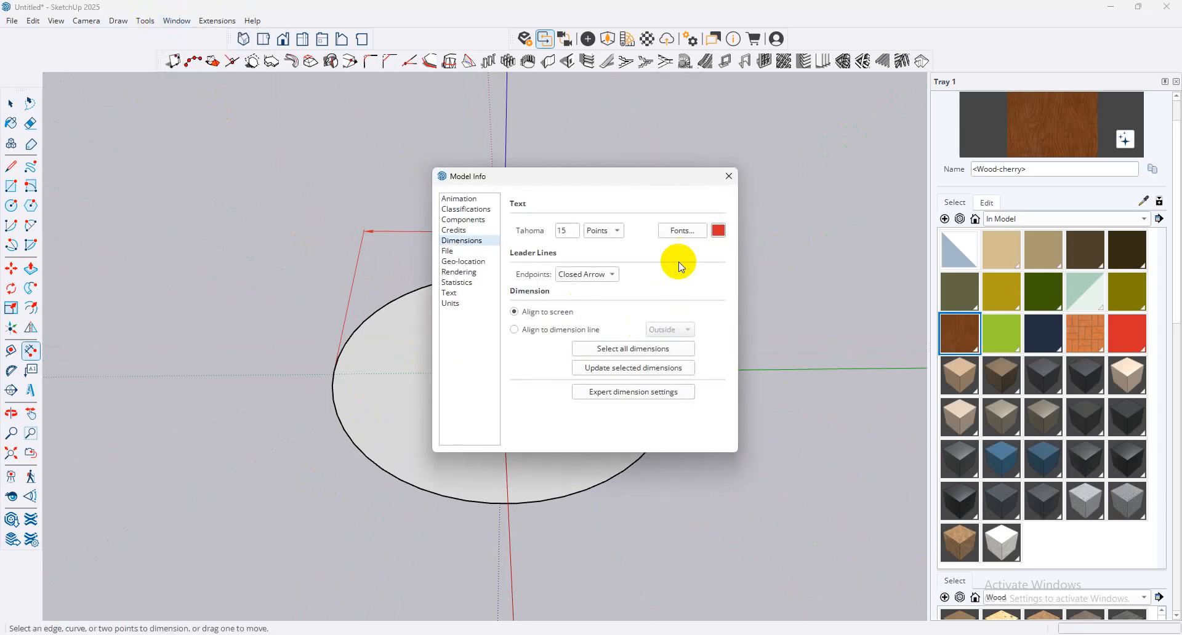
{"action": "left_click", "coordinate": [719, 234]}
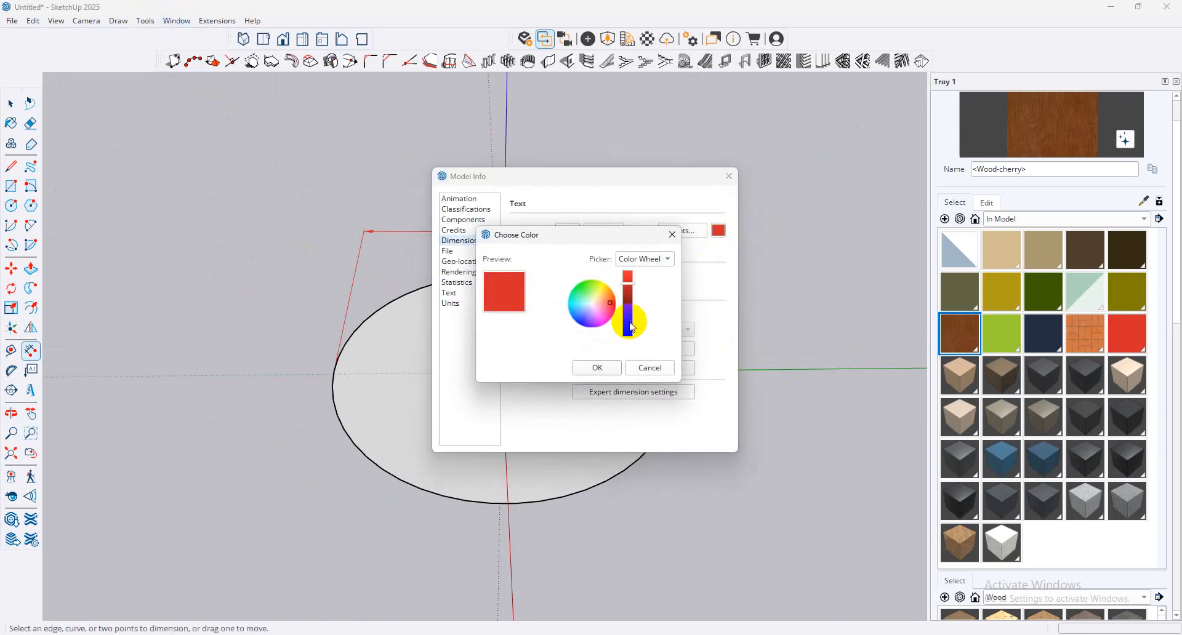
{"action": "left_click_drag", "start_coordinate": [628, 330], "coordinate": [623, 390]}
{"action": "left_click", "coordinate": [600, 368]}
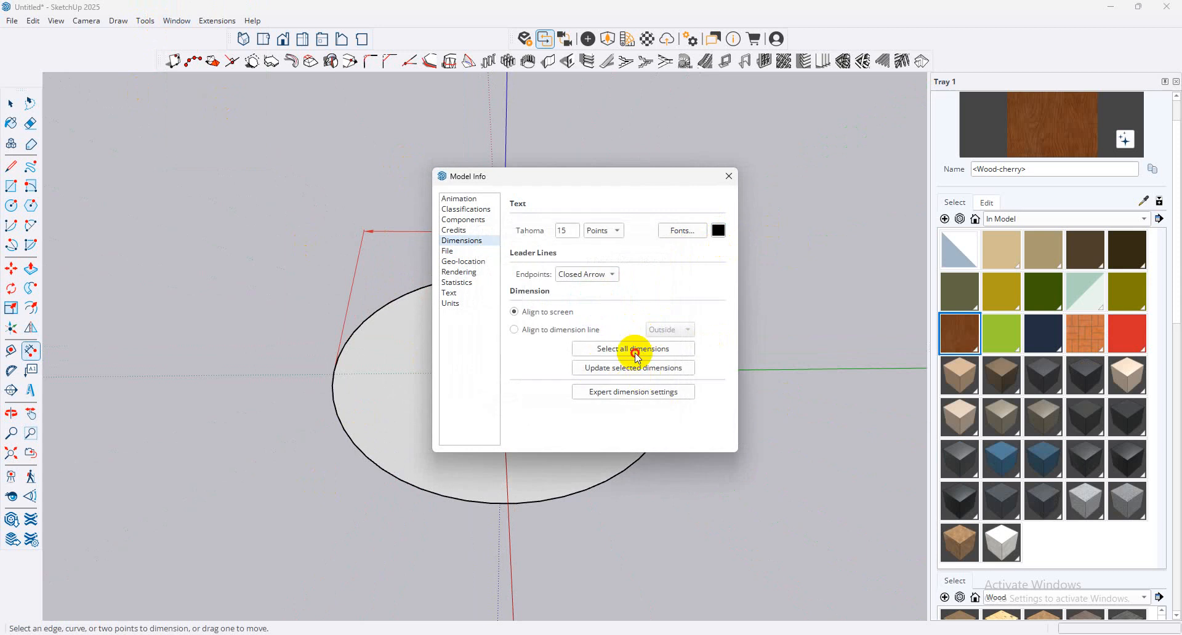
{"action": "left_click", "coordinate": [635, 353]}
{"action": "left_click", "coordinate": [641, 368]}
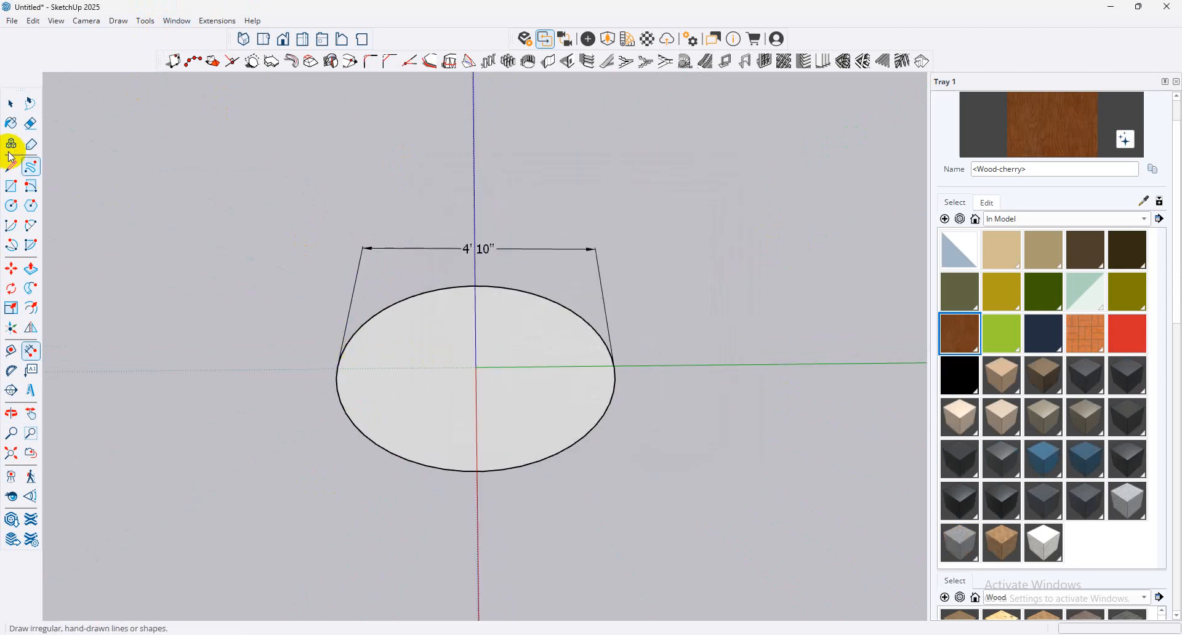
{"action": "left_click", "coordinate": [12, 106]}
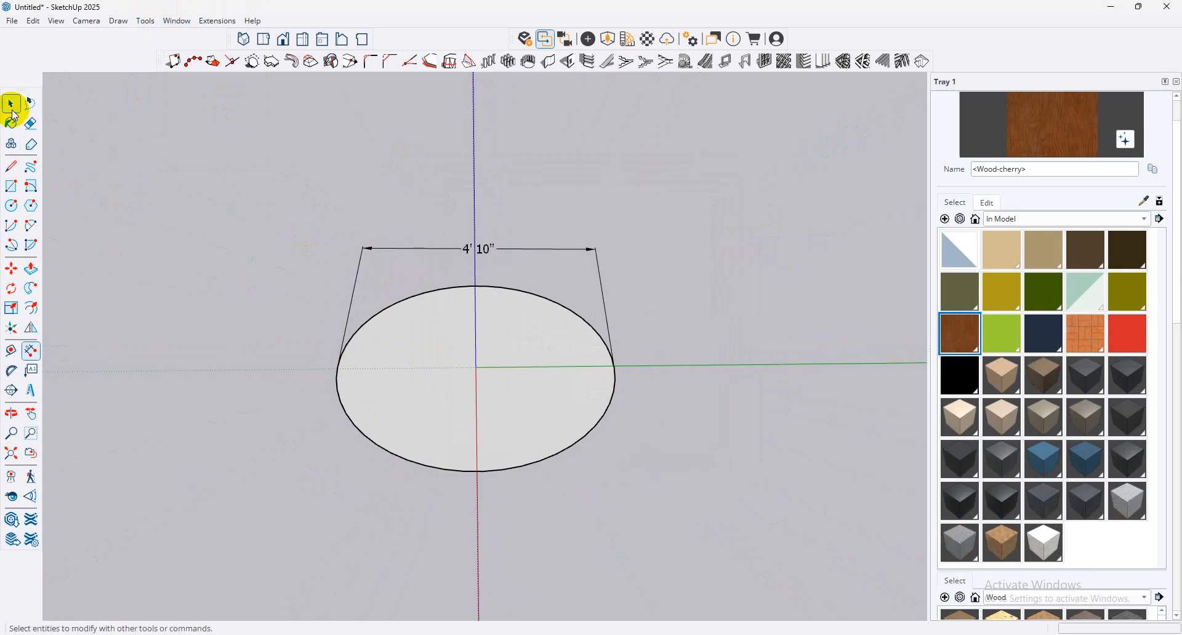
{"action": "middle_click_drag", "start_coordinate": [364, 285], "coordinate": [462, 320]}
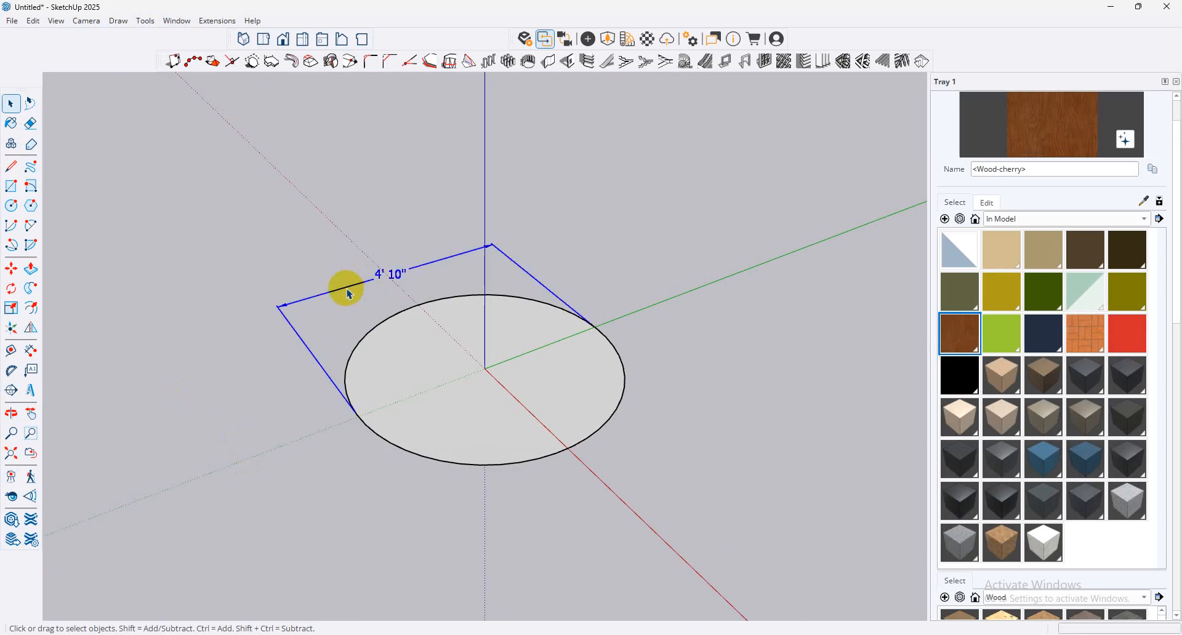
Step: Try to place a 30° Protractor guide through the flat circle's centre, measured from the green axis
{"action": "left_click", "coordinate": [31, 371]}
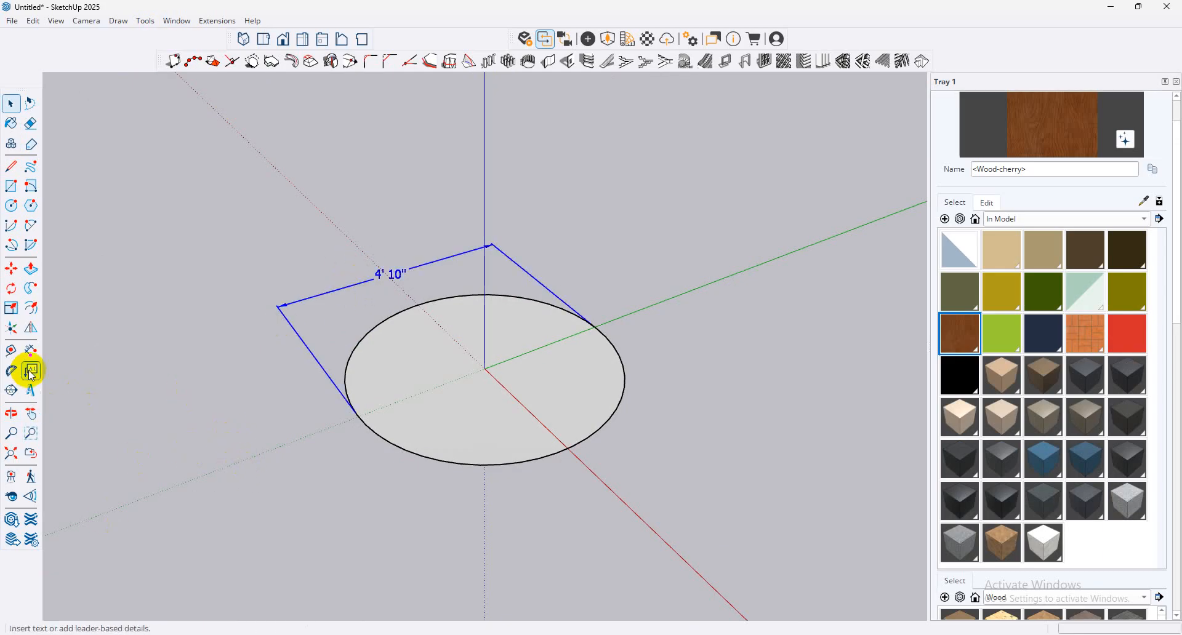
{"action": "left_click", "coordinate": [12, 372]}
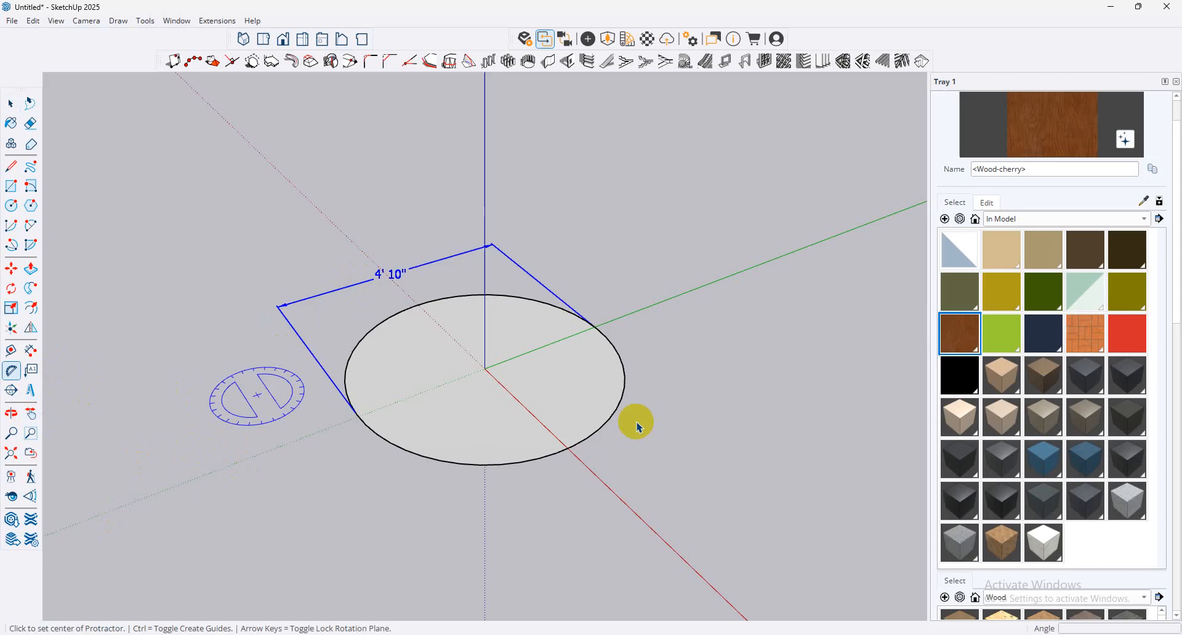
{"action": "left_click", "coordinate": [485, 369]}
{"action": "left_click", "coordinate": [596, 330]}
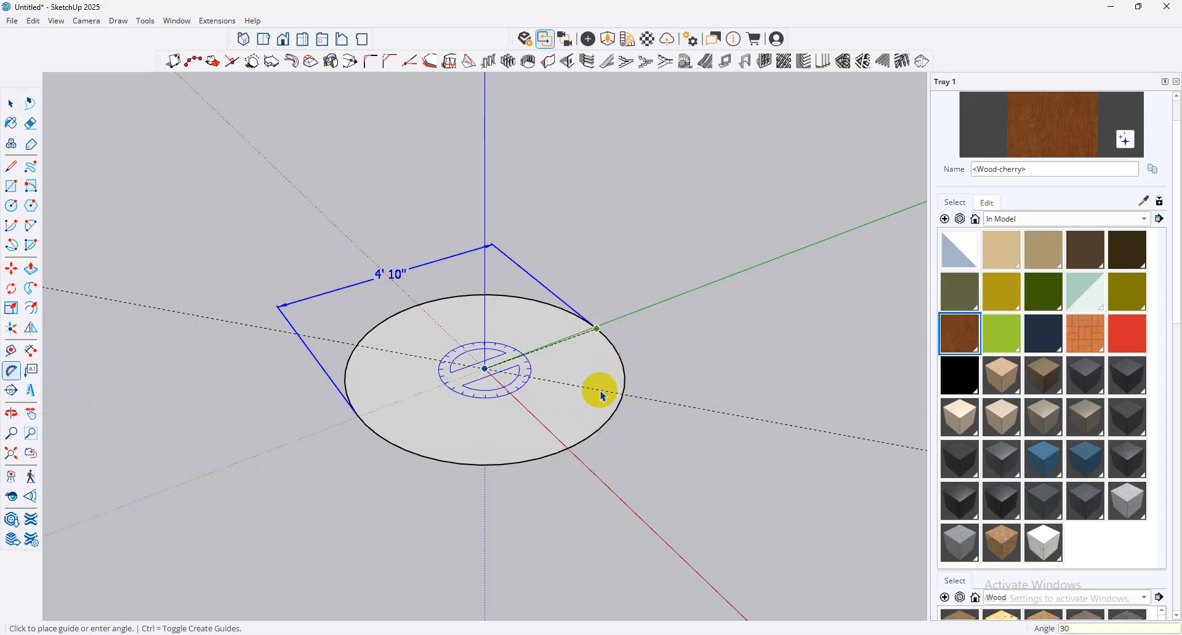
{"action": "type", "text": "30"}
{"action": "key", "text": "Return"}
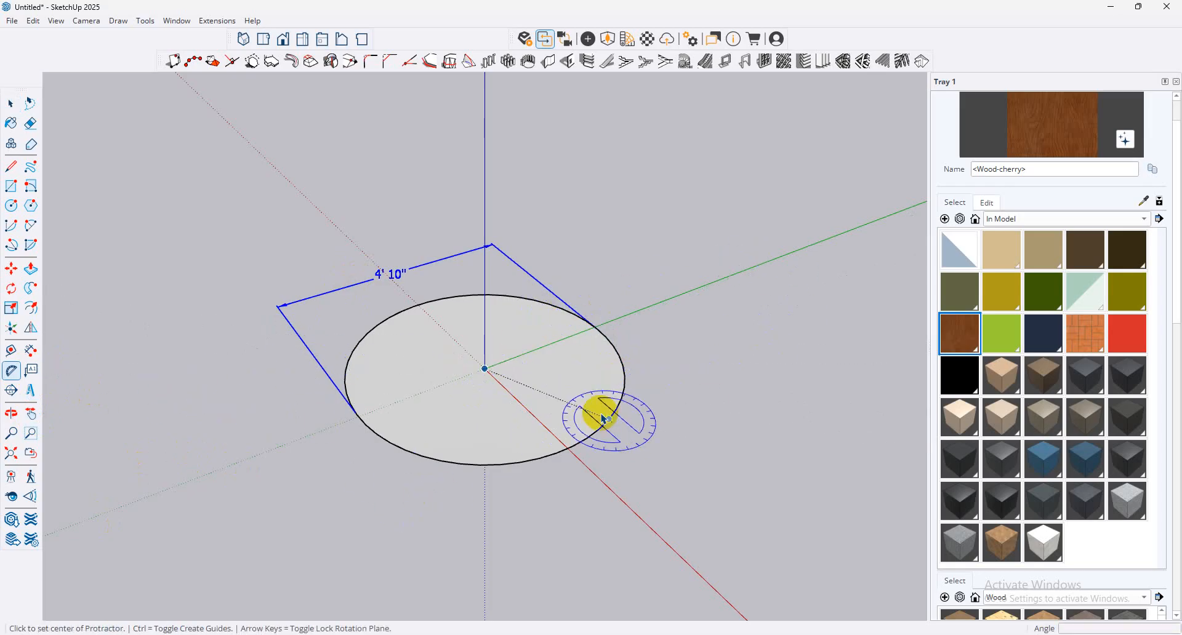
Step: Attach a leader label with the default coordinate text to the flat circle's edge, and undo it
{"action": "left_click", "coordinate": [31, 370]}
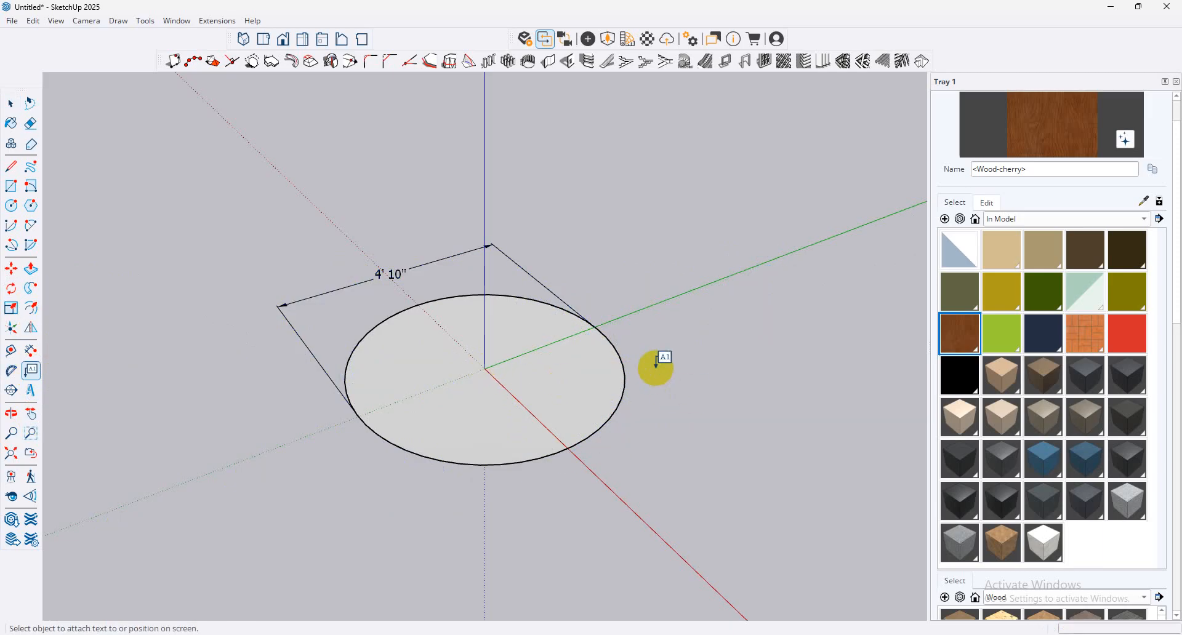
{"action": "left_click", "coordinate": [623, 368]}
{"action": "left_click", "coordinate": [725, 304]}
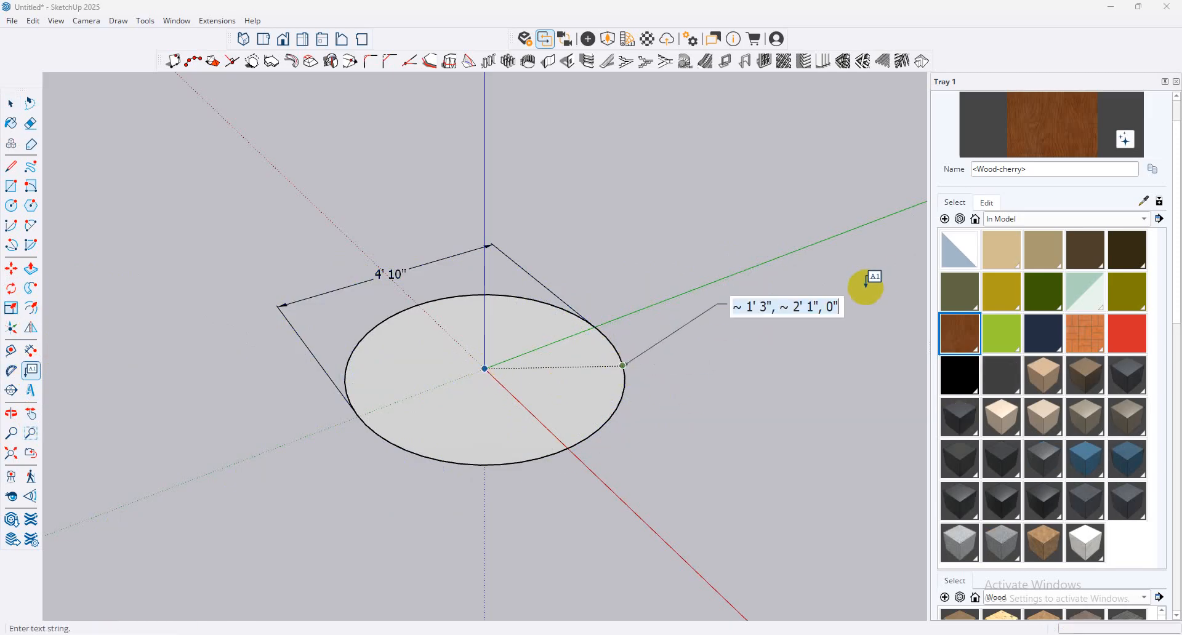
{"action": "left_click", "coordinate": [10, 103]}
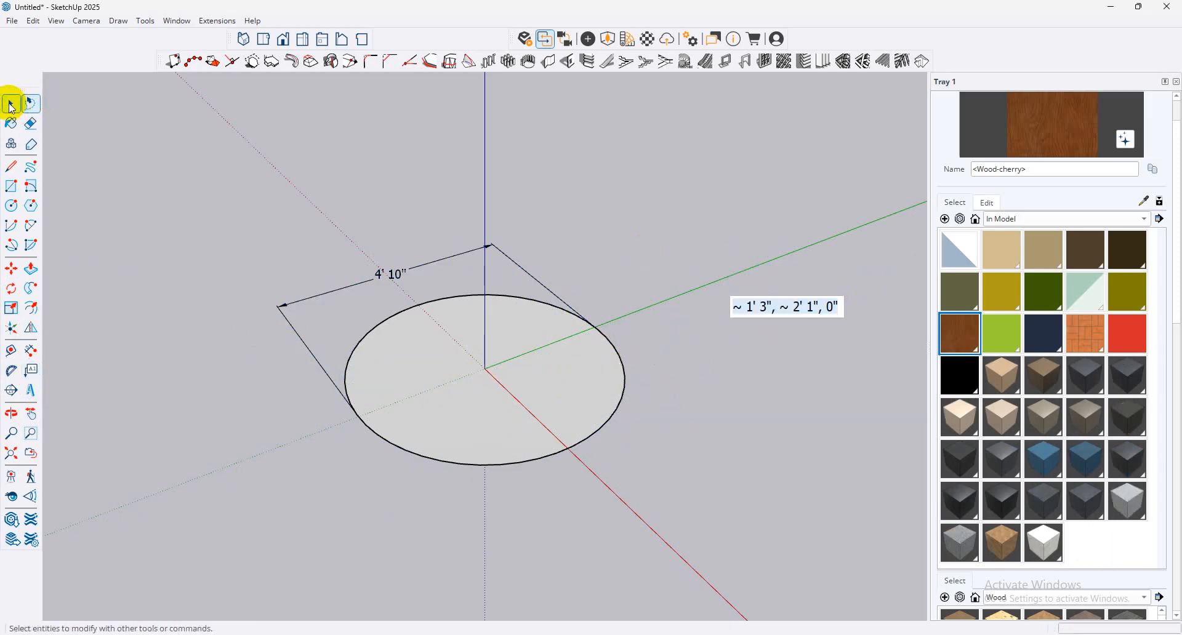
{"action": "key", "text": "ctrl+z"}
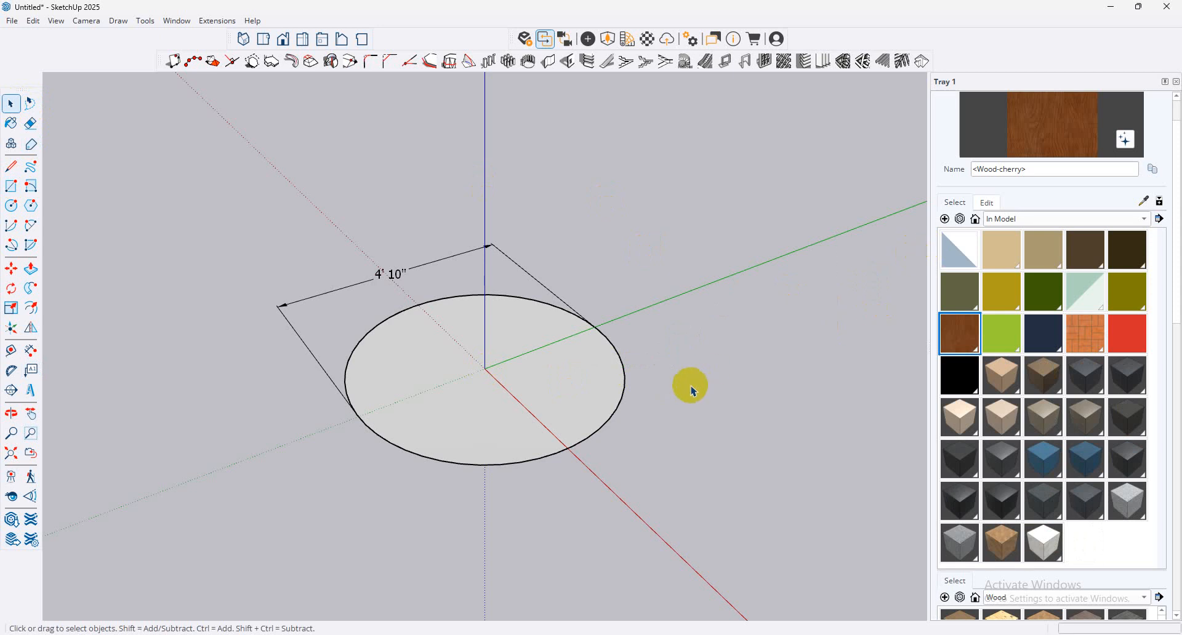
Step: Attach a leader label reading "anda" to the circle's edge near the green axis, and discard it
{"action": "left_click", "coordinate": [30, 368]}
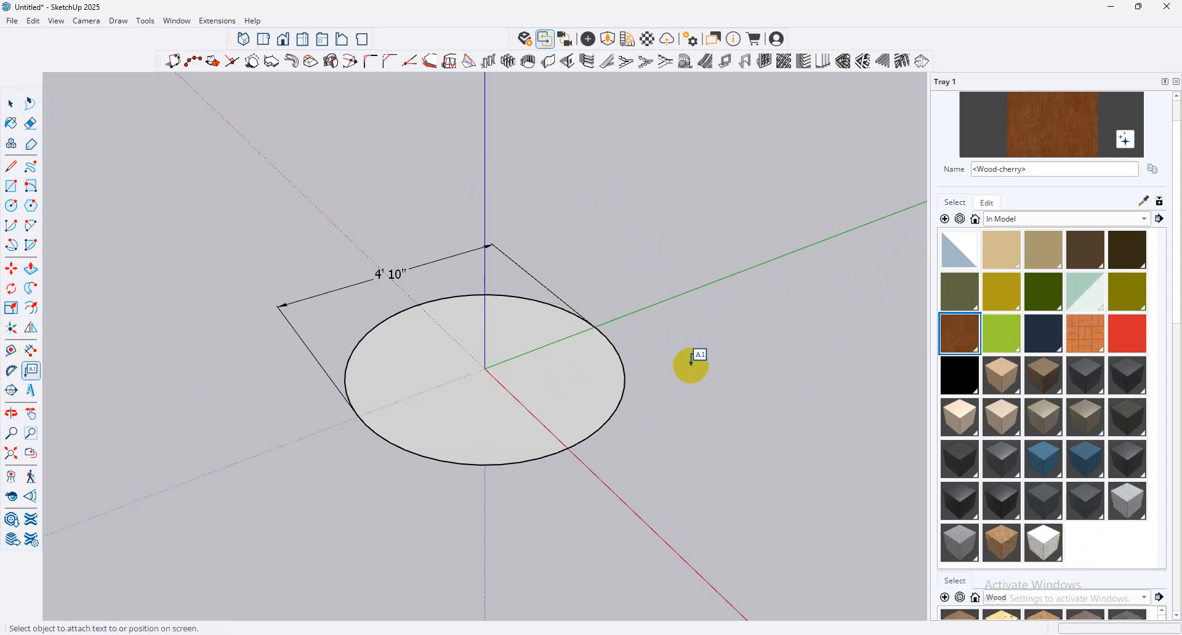
{"action": "left_click", "coordinate": [606, 336]}
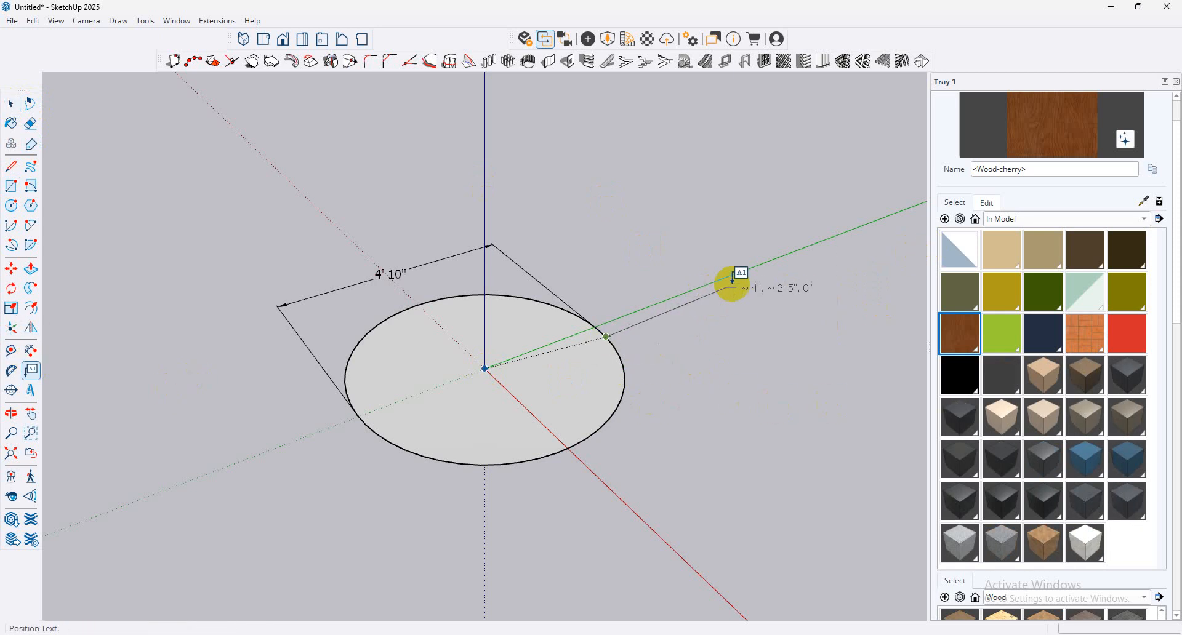
{"action": "left_click", "coordinate": [731, 280]}
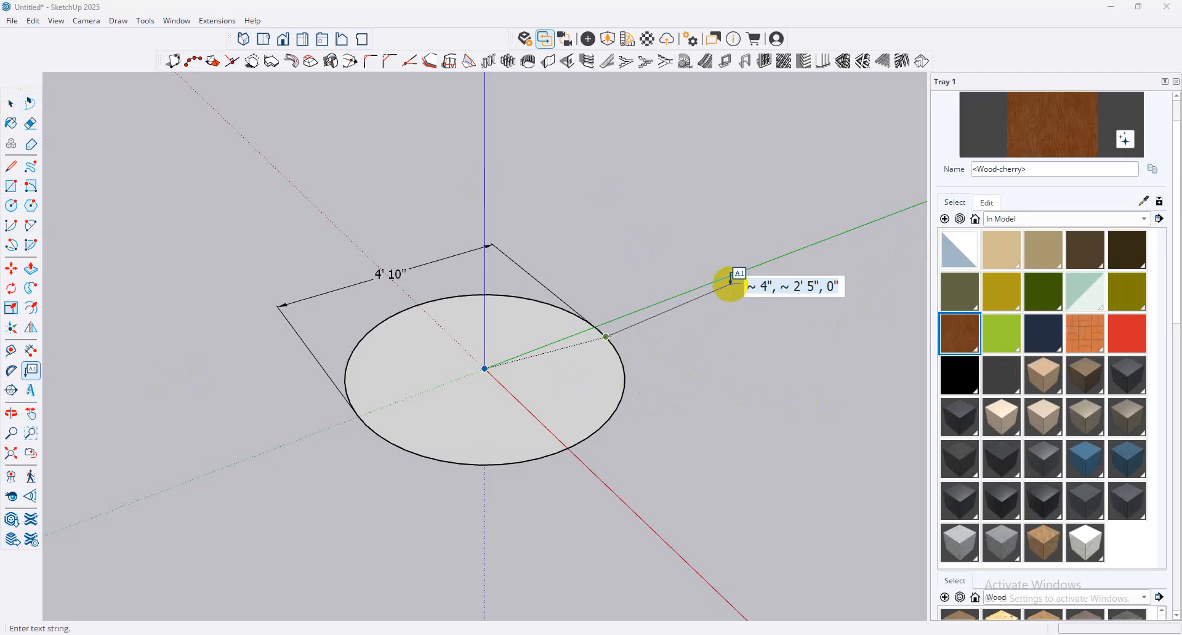
{"action": "type", "text": "anda"}
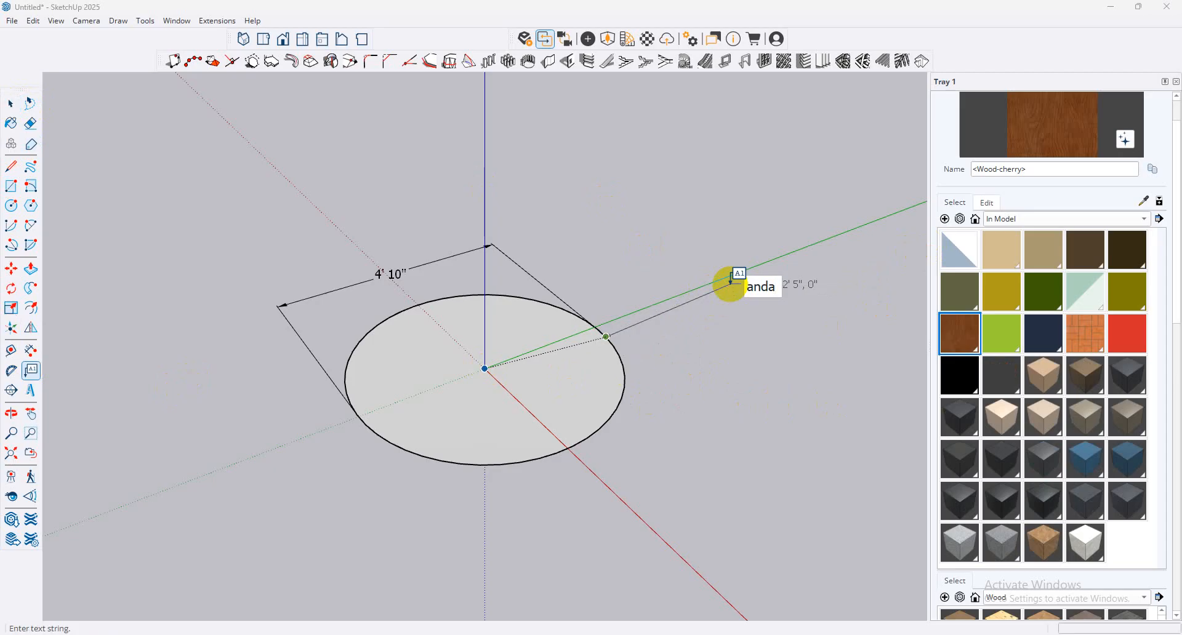
{"action": "left_click", "coordinate": [11, 103]}
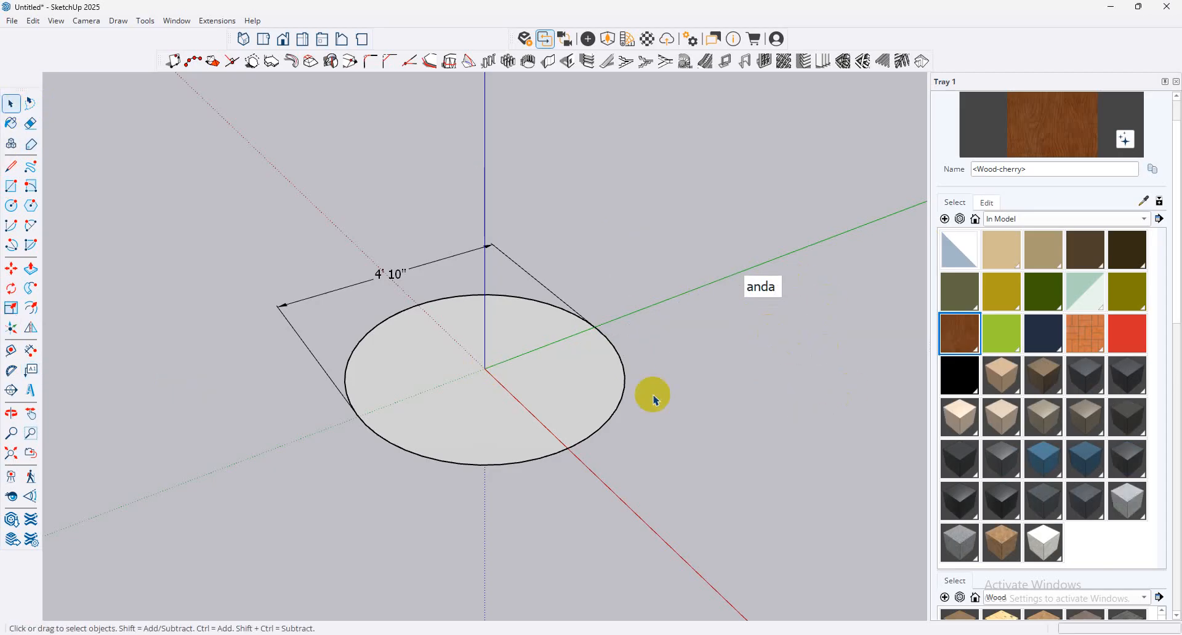
{"action": "left_click_drag", "start_coordinate": [825, 174], "coordinate": [130, 477]}
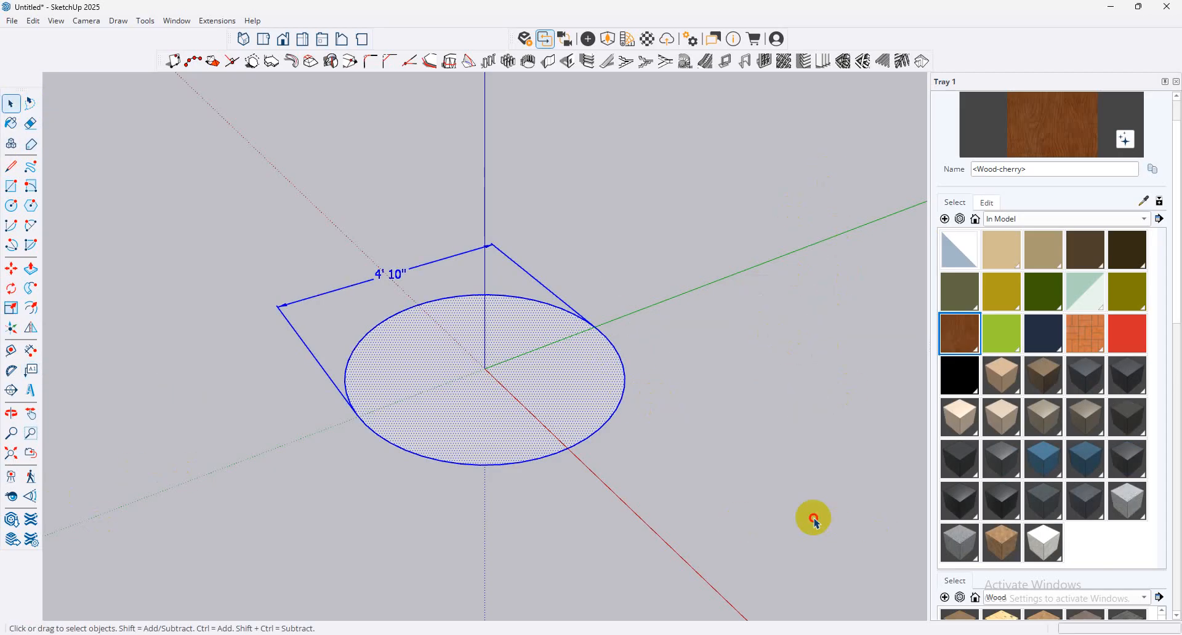
{"action": "left_click", "coordinate": [331, 552]}
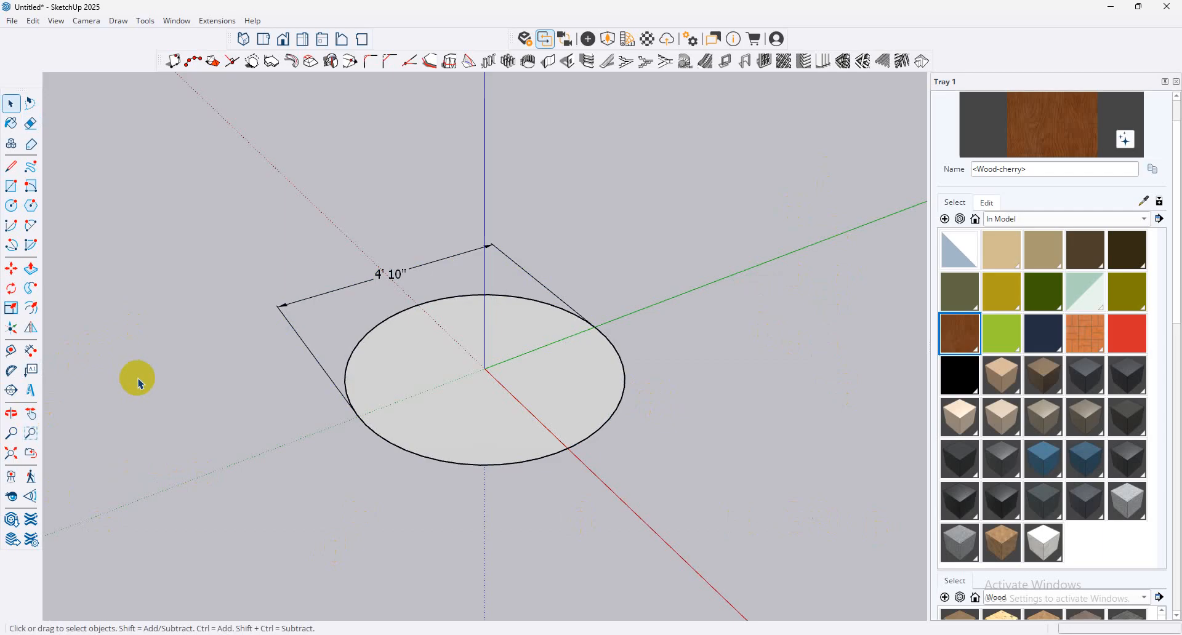
Step: Place centred, filled 3D text "cad and web" beside the circle, using font Revit_HEB_DWG, height 3' and extrusion 5"
{"action": "left_click", "coordinate": [28, 394]}
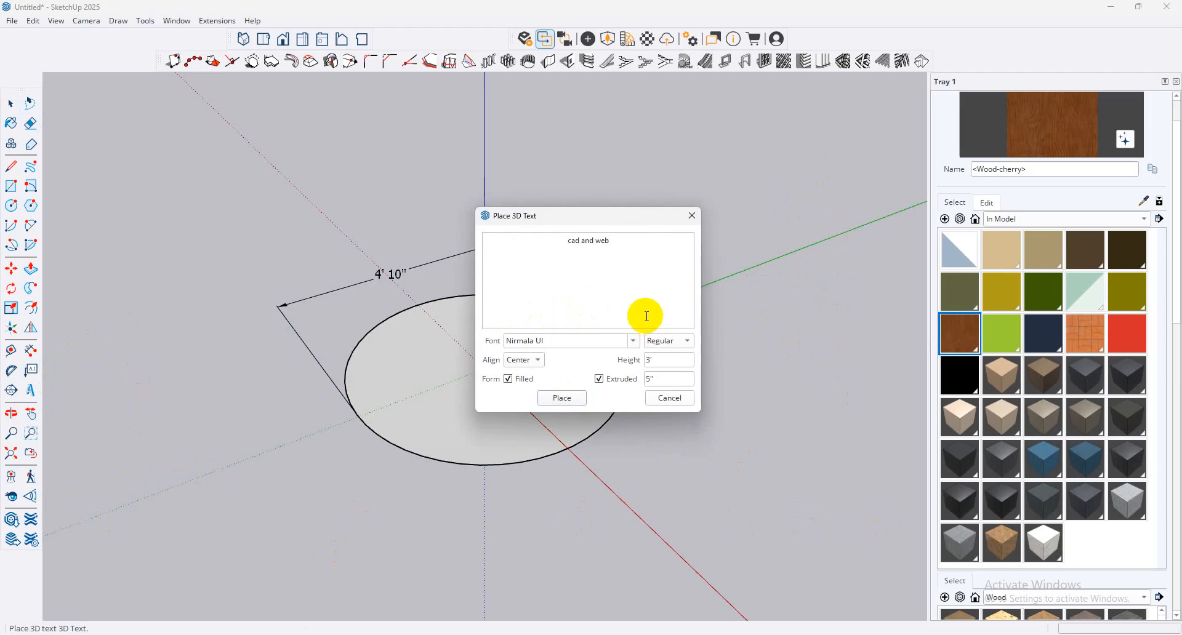
{"action": "left_click", "coordinate": [632, 340]}
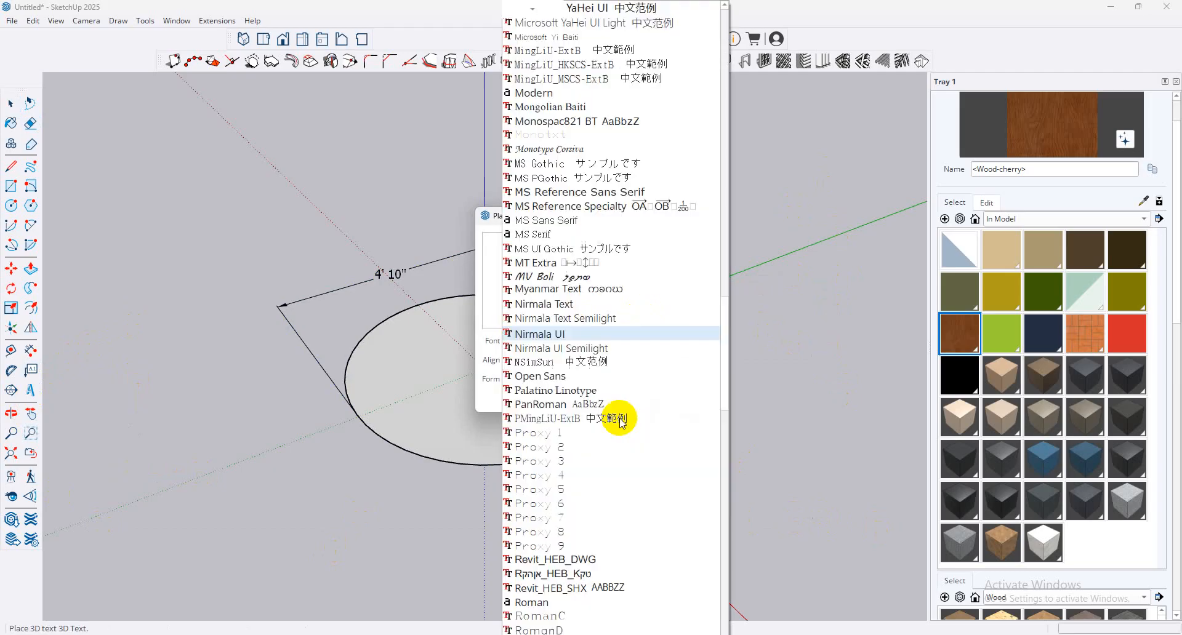
{"action": "left_click", "coordinate": [622, 566]}
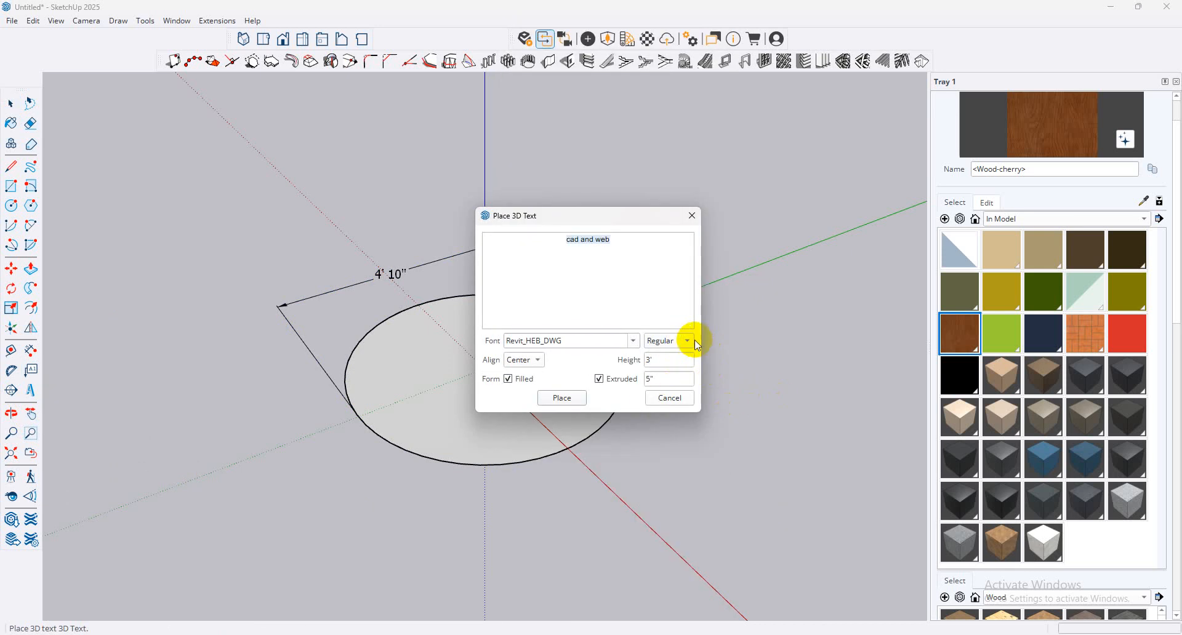
{"action": "left_click", "coordinate": [537, 360]}
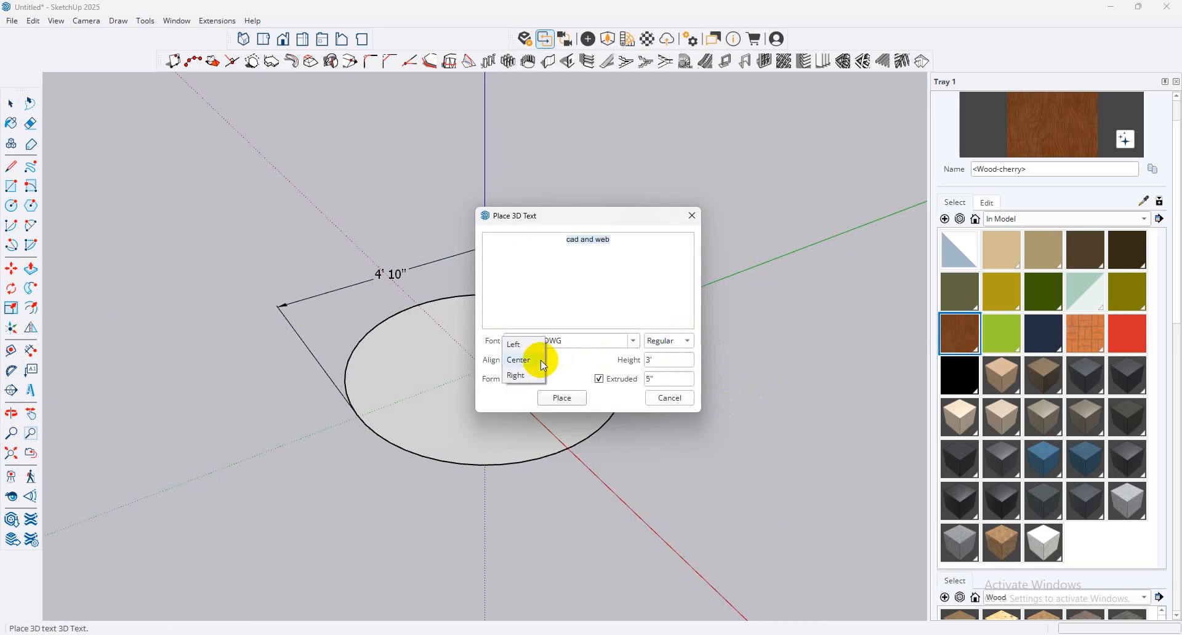
{"action": "left_click", "coordinate": [608, 363]}
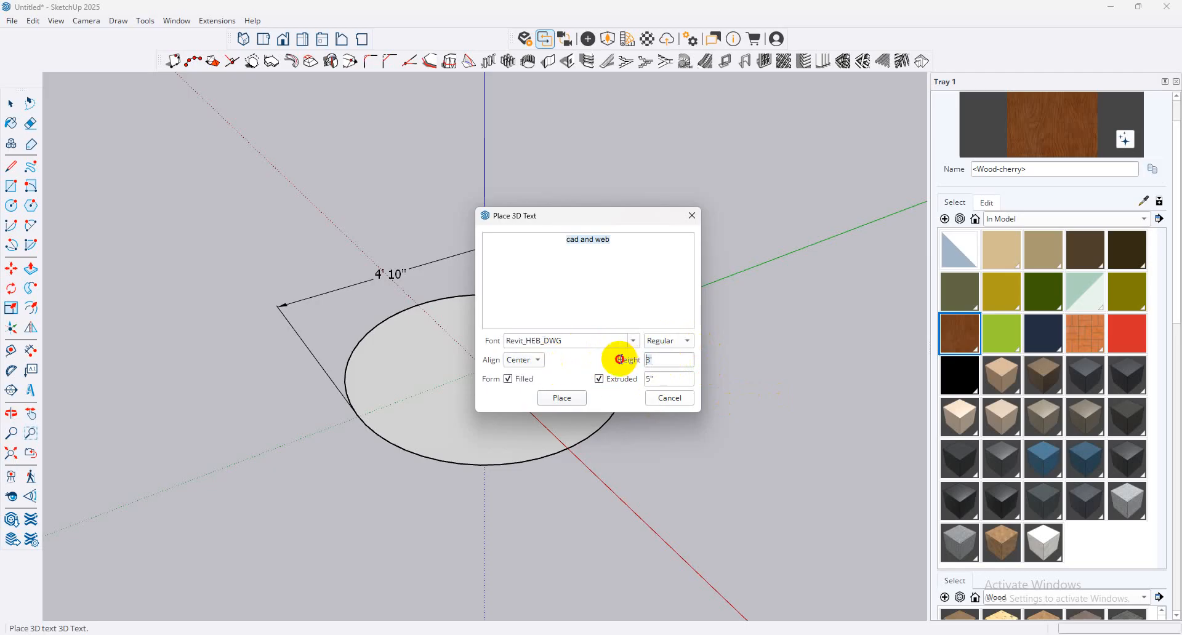
{"action": "left_click", "coordinate": [557, 399]}
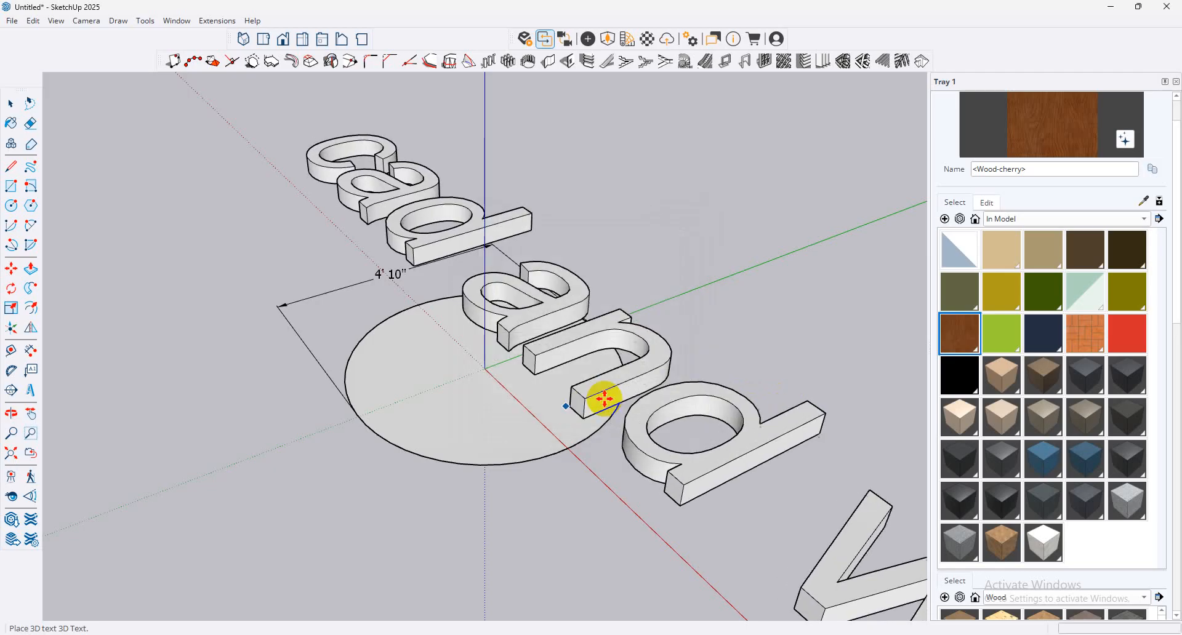
{"action": "left_click", "coordinate": [634, 311]}
Step: Paint the 3D text with the Wood-cherry material and clear the selection
{"action": "left_click", "coordinate": [1063, 110]}
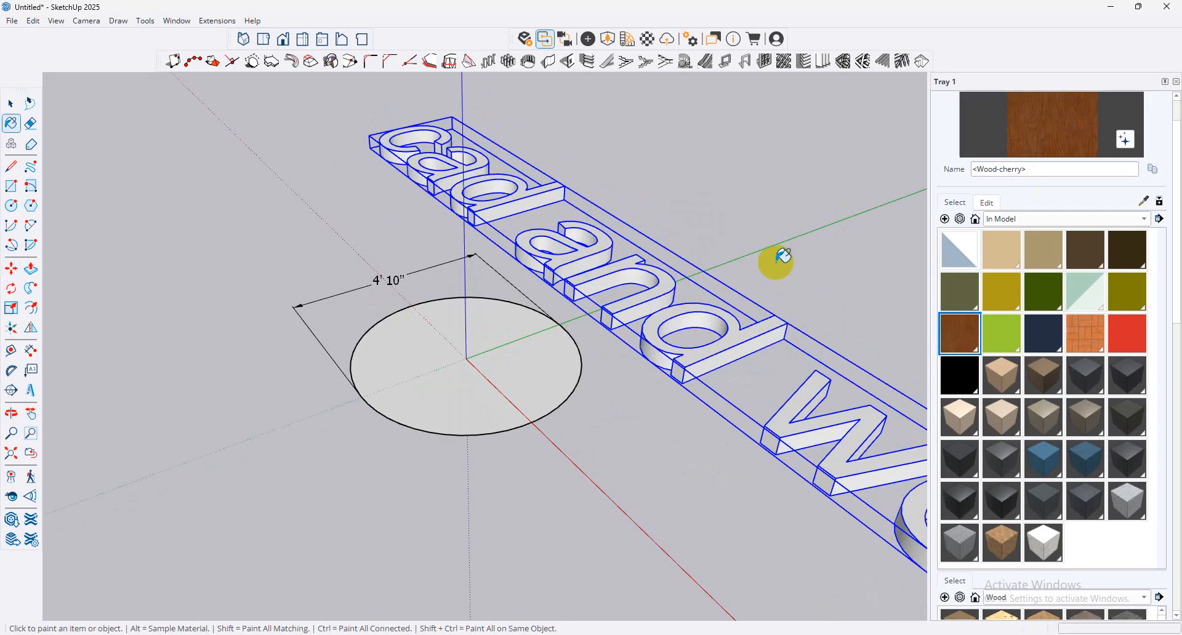
{"action": "left_click", "coordinate": [706, 318]}
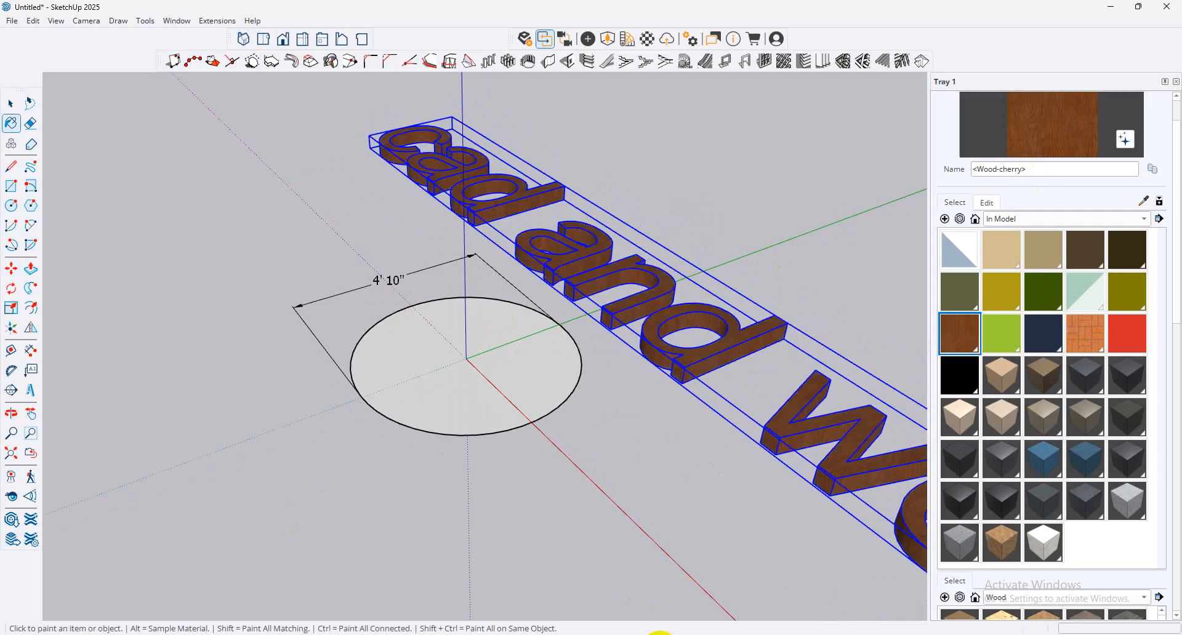
{"action": "scroll", "coordinate": [387, 466], "scroll_direction": "down", "scroll_amount": 3}
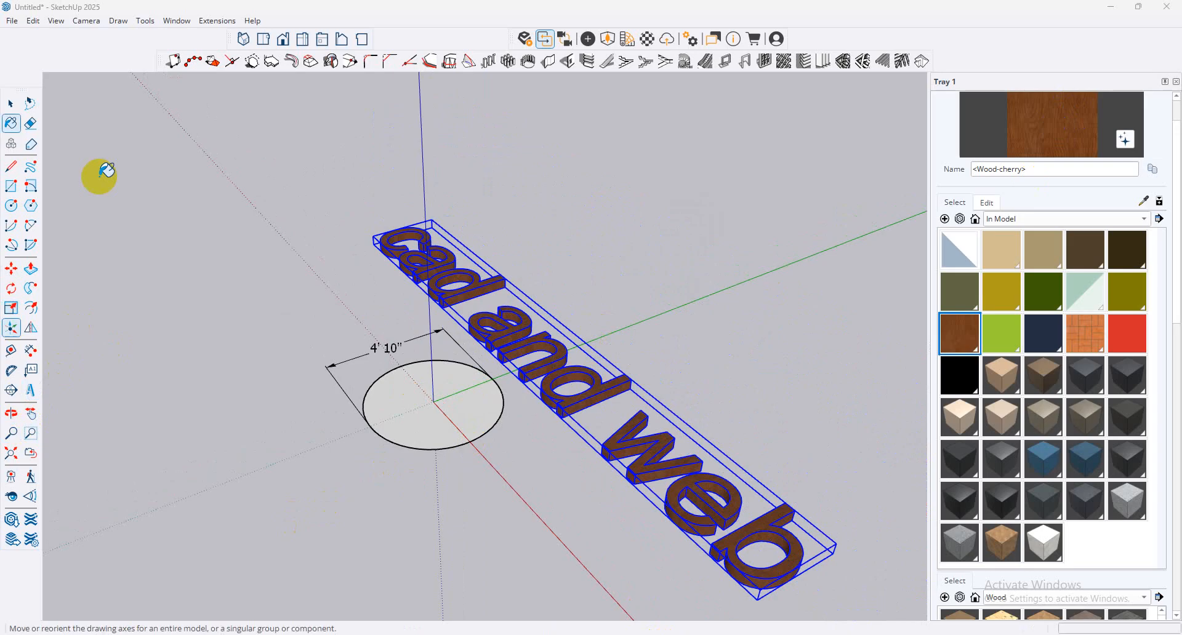
{"action": "left_click", "coordinate": [11, 105]}
{"action": "middle_click_drag", "start_coordinate": [369, 306], "coordinate": [638, 259]}
{"action": "left_click", "coordinate": [211, 362]}
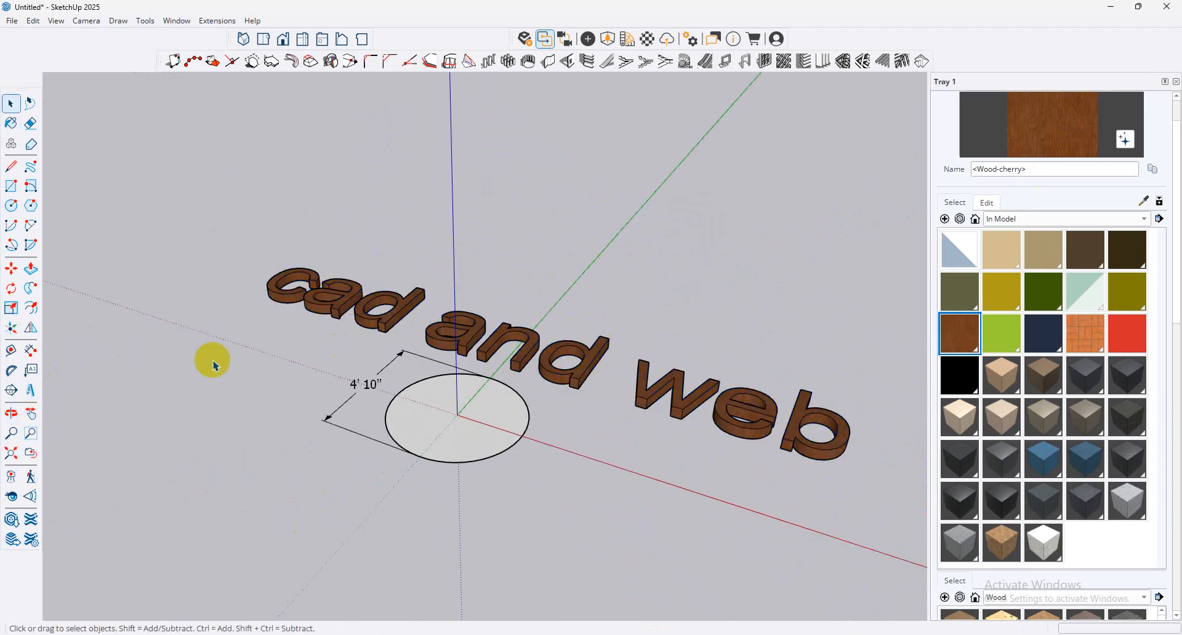
{"action": "mouse_move", "coordinate": [211, 361]}
{"action": "middle_mouse_down"}
{"action": "mouse_move", "coordinate": [514, 314]}
{"action": "mouse_move", "coordinate": [535, 245]}
{"action": "mouse_move", "coordinate": [511, 258]}
{"action": "mouse_move", "coordinate": [459, 424]}
{"action": "mouse_move", "coordinate": [465, 341]}
{"action": "mouse_move", "coordinate": [425, 433]}
{"action": "mouse_move", "coordinate": [699, 280]}
{"action": "mouse_move", "coordinate": [556, 308]}
{"action": "mouse_move", "coordinate": [342, 405]}
{"action": "mouse_move", "coordinate": [330, 343]}
{"action": "mouse_move", "coordinate": [491, 351]}
{"action": "mouse_move", "coordinate": [275, 343]}
{"action": "mouse_move", "coordinate": [3, 426]}
{"action": "middle_mouse_up"}
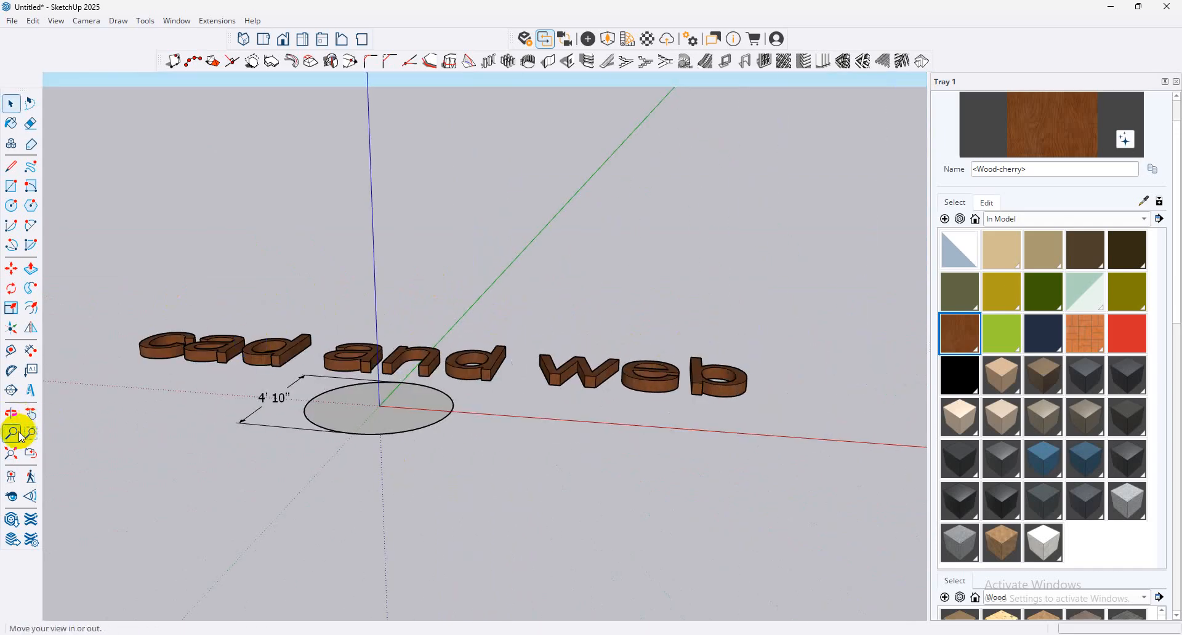
{"action": "left_click", "coordinate": [16, 433]}
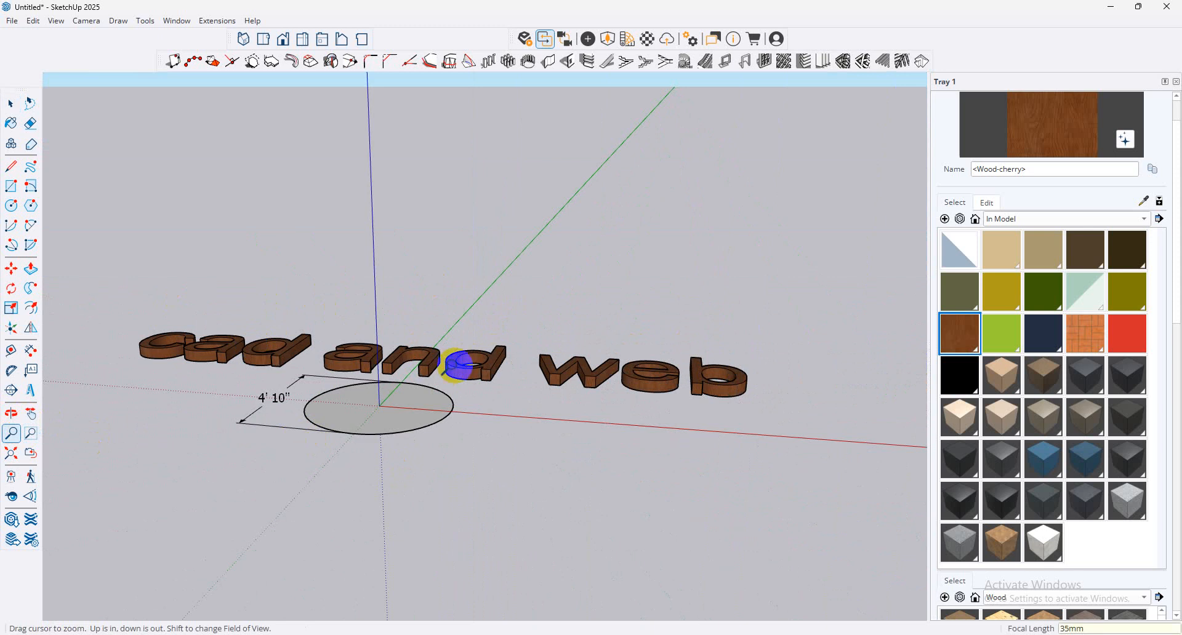
{"action": "left_click", "coordinate": [10, 103]}
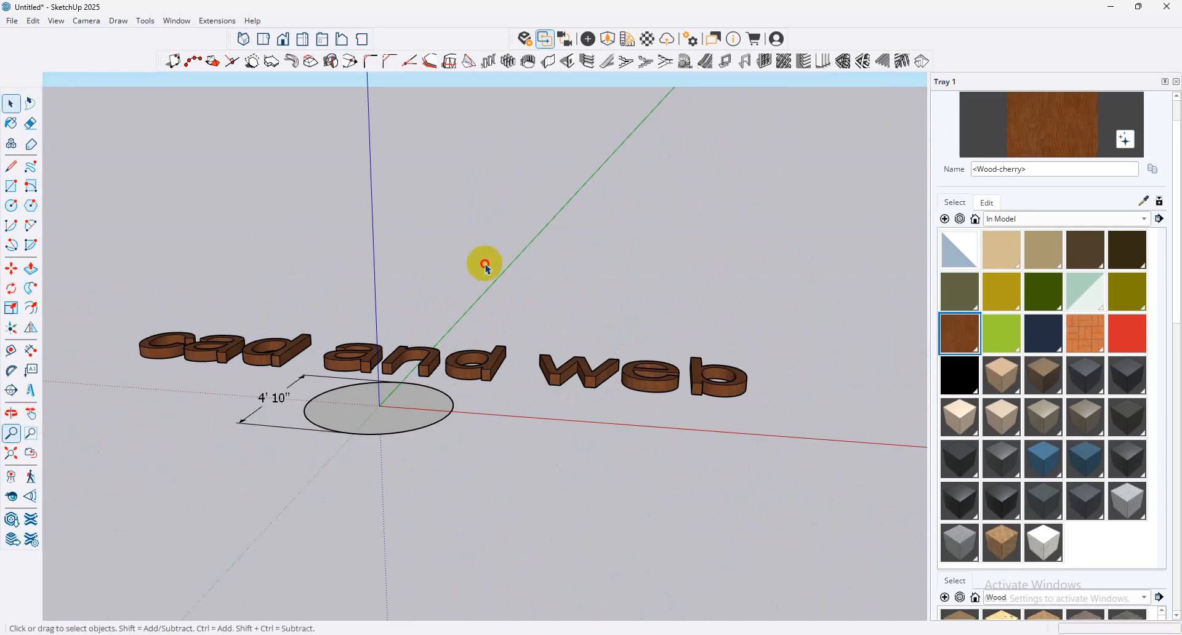
Step: Zoom in on the circle and set the camera's focal length to 35 mm with the Zoom tool
{"action": "left_click", "coordinate": [12, 434]}
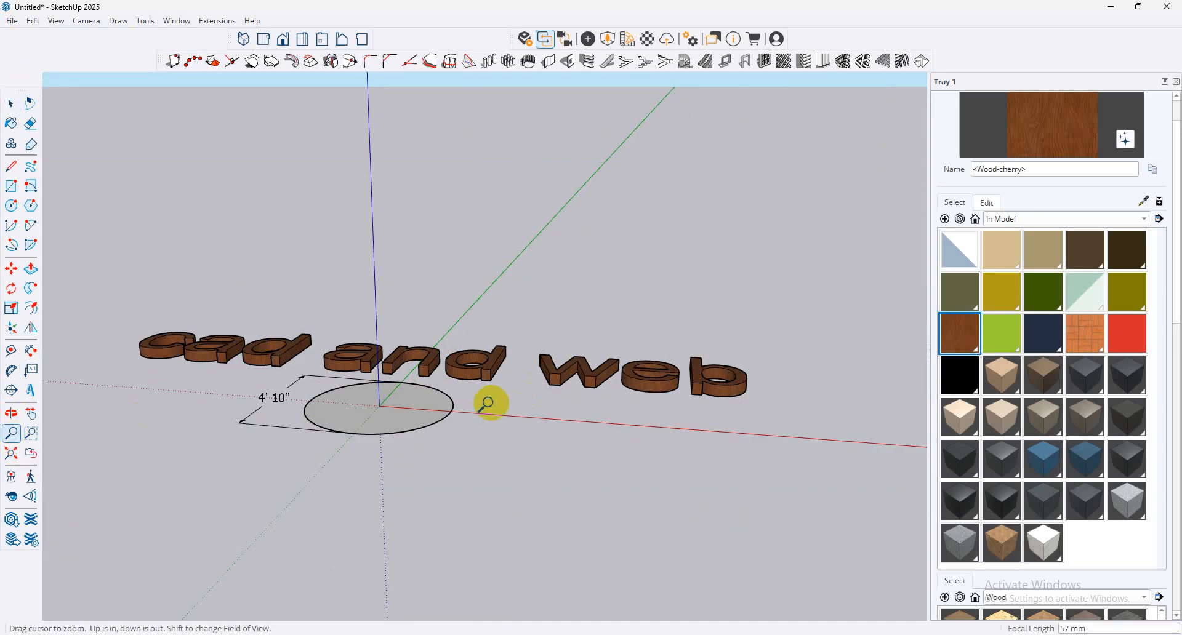
{"action": "left_click_drag", "start_coordinate": [350, 395], "coordinate": [377, 343]}
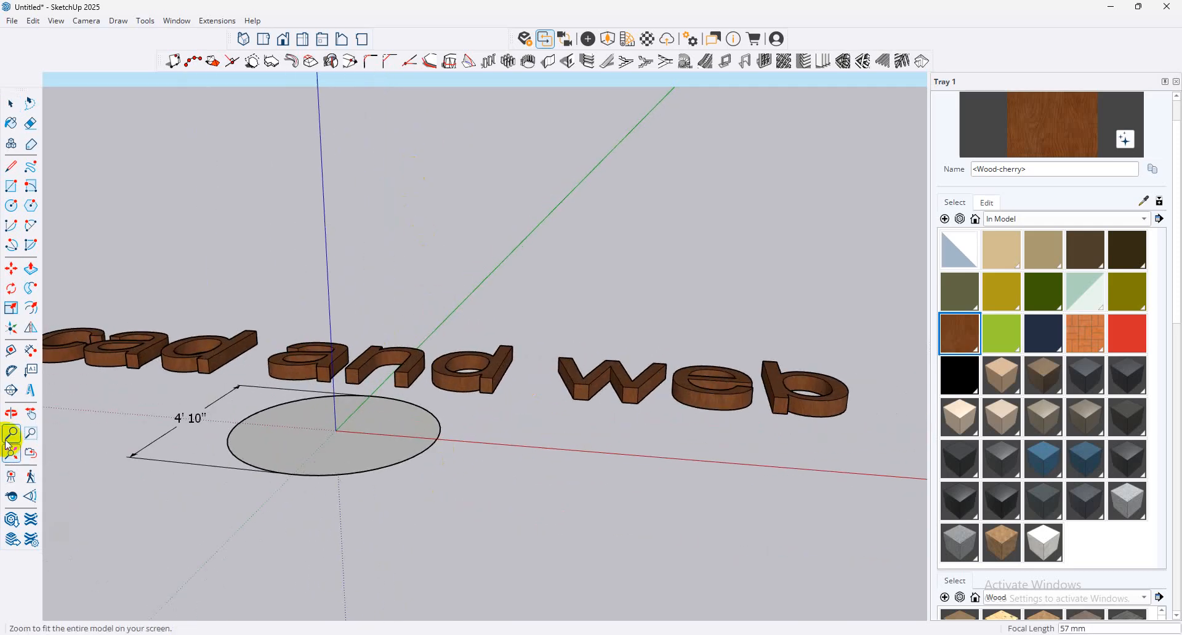
{"action": "mouse_move", "coordinate": [526, 447]}
{"action": "middle_mouse_down"}
{"action": "mouse_move", "coordinate": [523, 398]}
{"action": "mouse_move", "coordinate": [516, 433]}
{"action": "middle_mouse_up"}
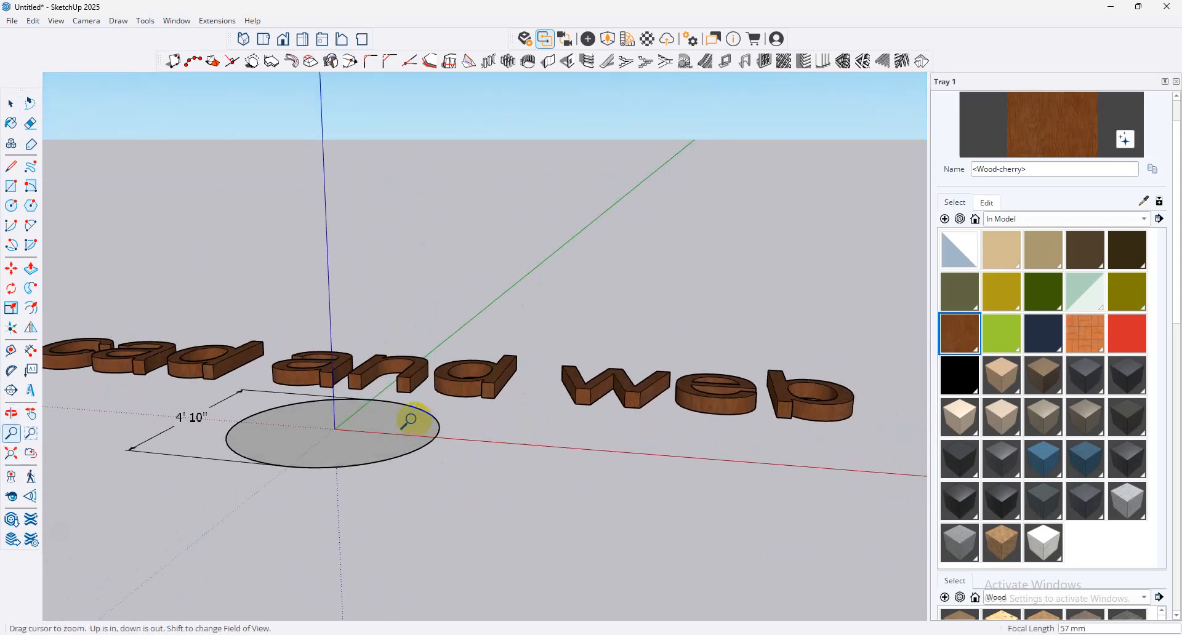
{"action": "scroll", "coordinate": [286, 459], "scroll_direction": "up", "scroll_amount": 5}
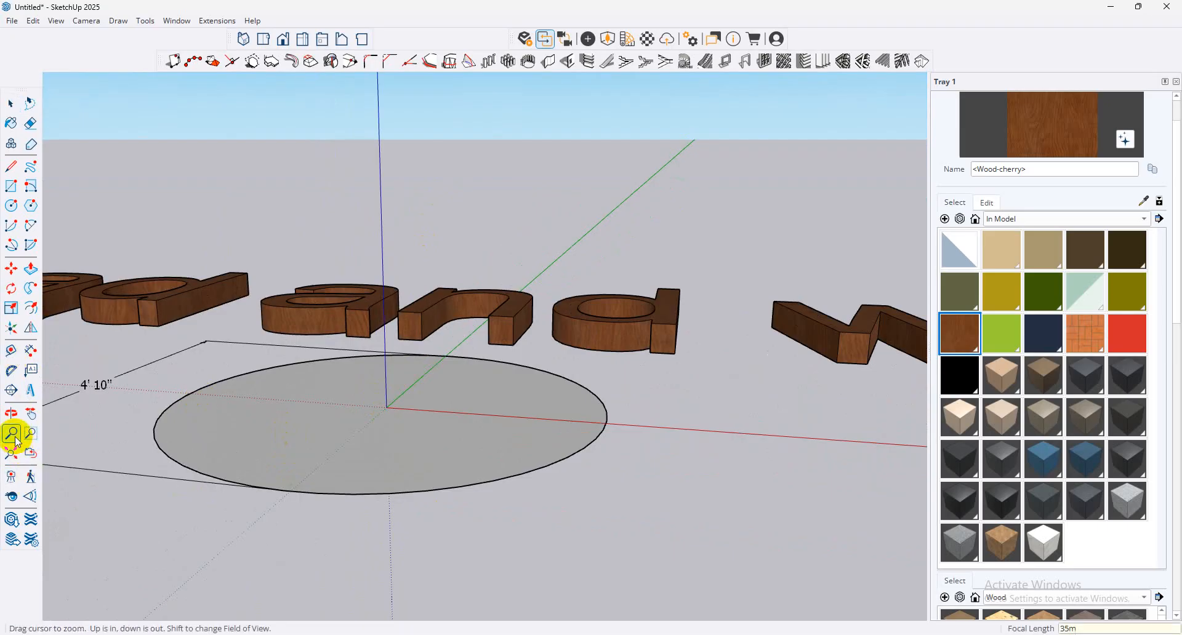
{"action": "key", "text": "Return"}
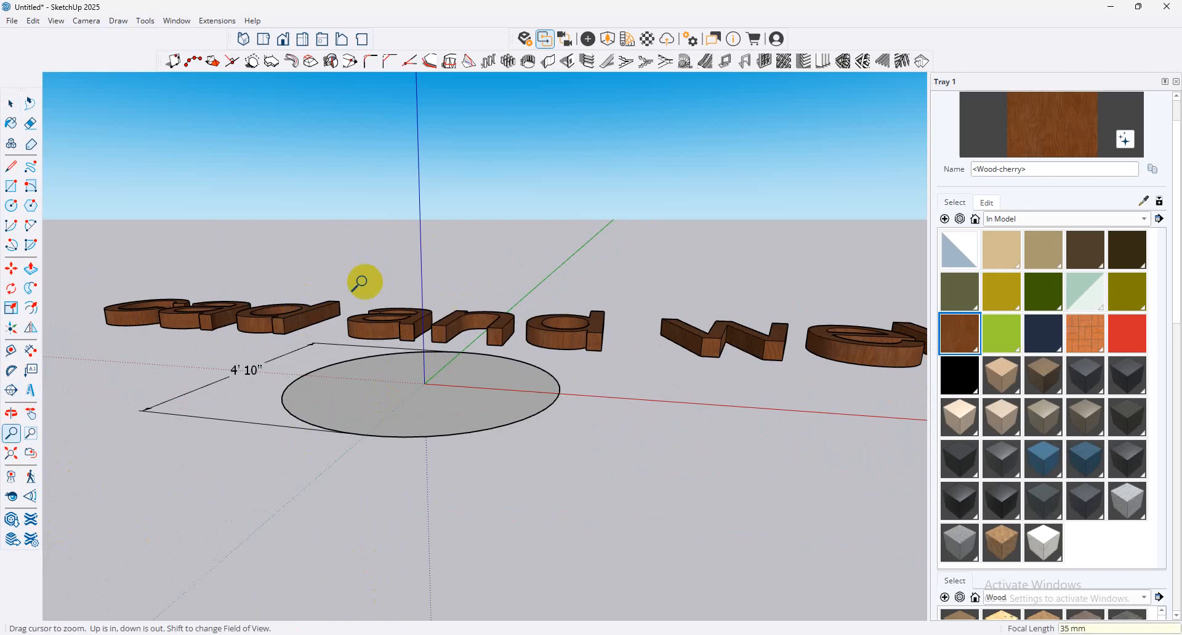
Step: Add a scene that stores the current view of the circle and 3D text
{"action": "left_click", "coordinate": [54, 21]}
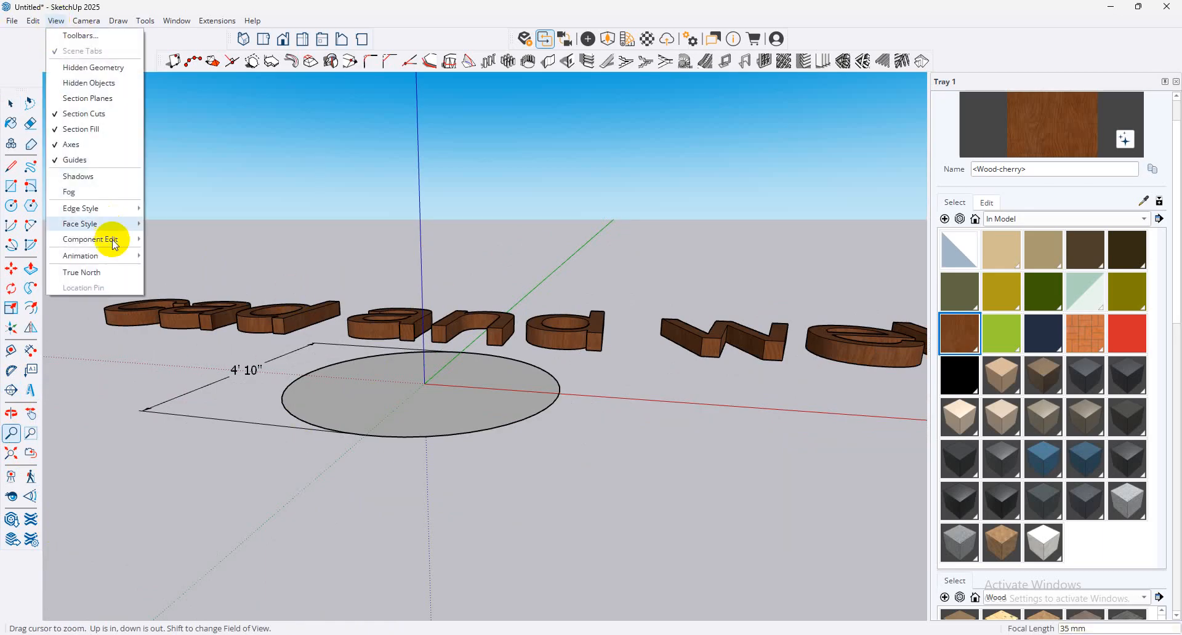
{"action": "mouse_move", "coordinate": [120, 250]}
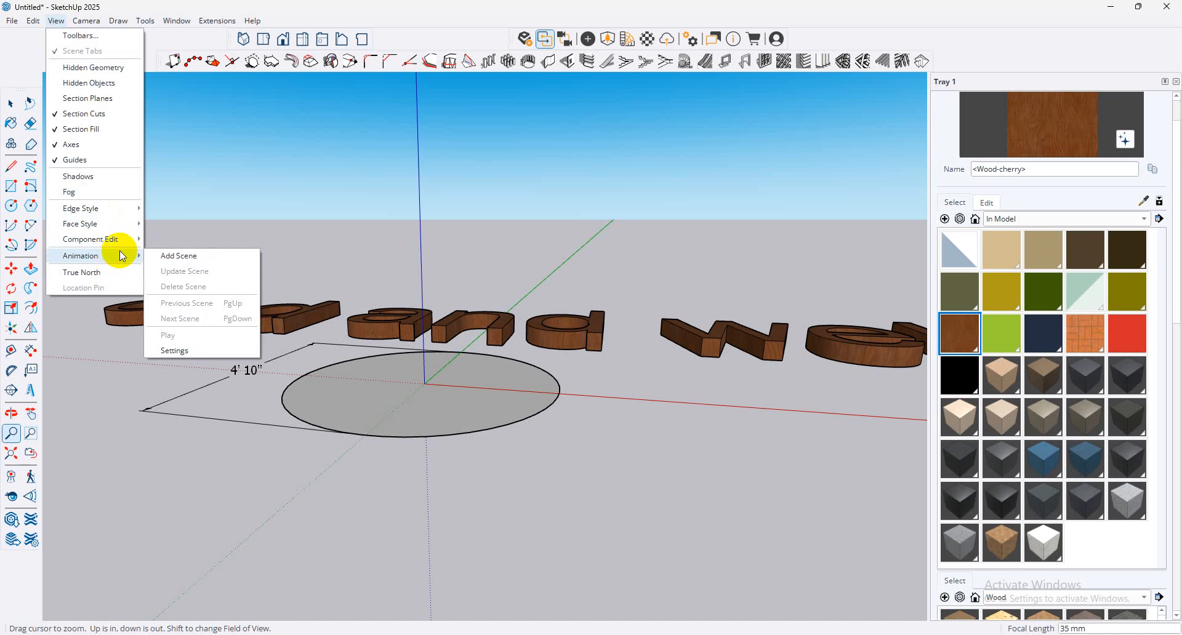
{"action": "left_click", "coordinate": [191, 260]}
{"action": "left_click", "coordinate": [636, 387]}
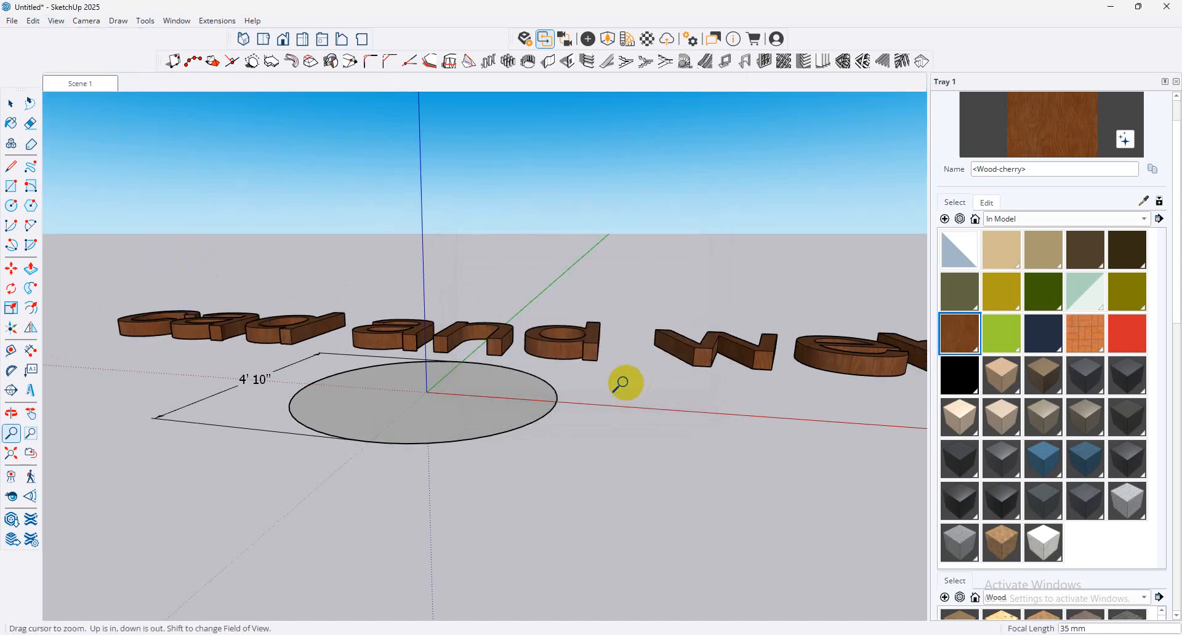
Step: Orbit and zoom away from the model, and recall the saved Scene 1 view
{"action": "left_click", "coordinate": [21, 495]}
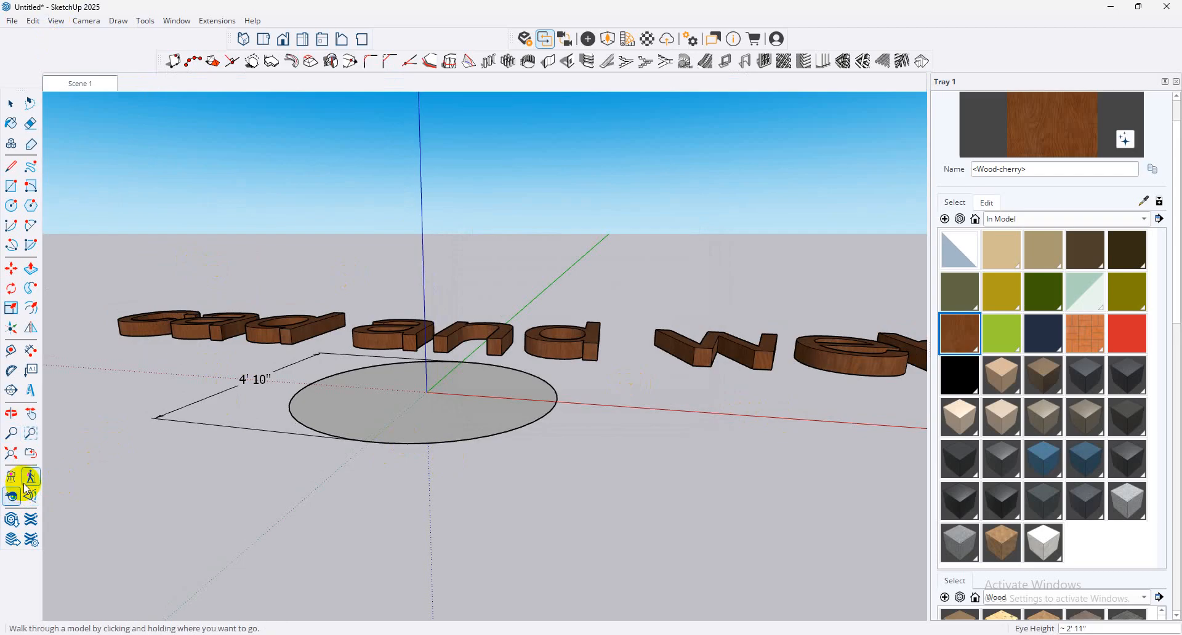
{"action": "middle_click_drag", "start_coordinate": [910, 386], "coordinate": [665, 511]}
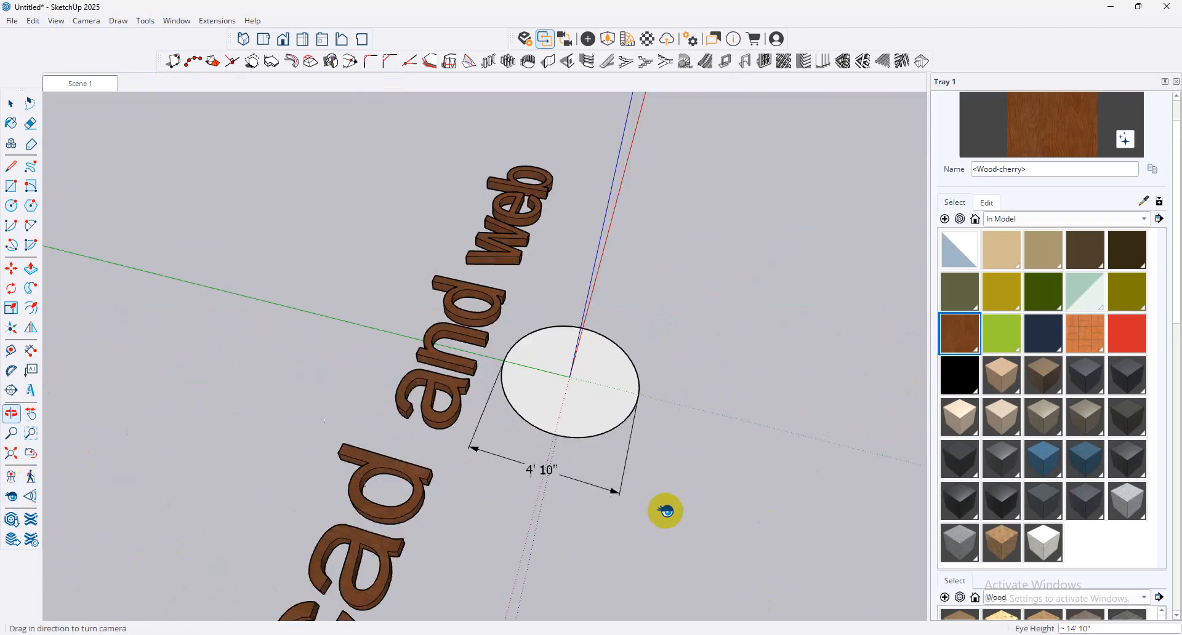
{"action": "scroll", "coordinate": [612, 363], "scroll_direction": "down", "scroll_amount": 10}
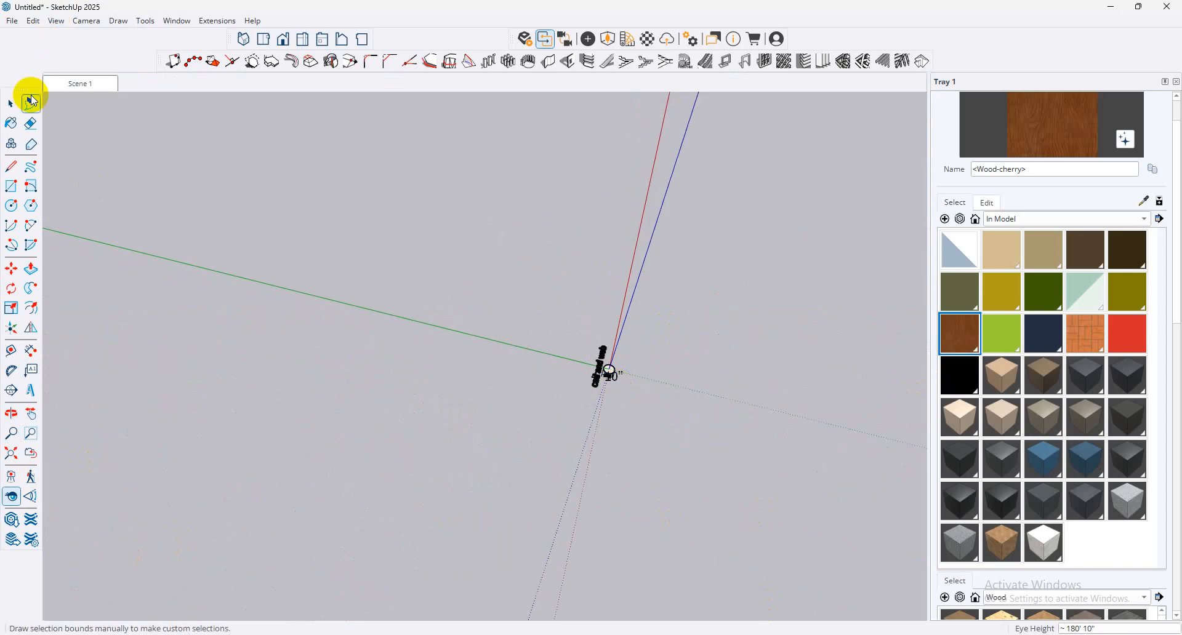
{"action": "left_click", "coordinate": [80, 82]}
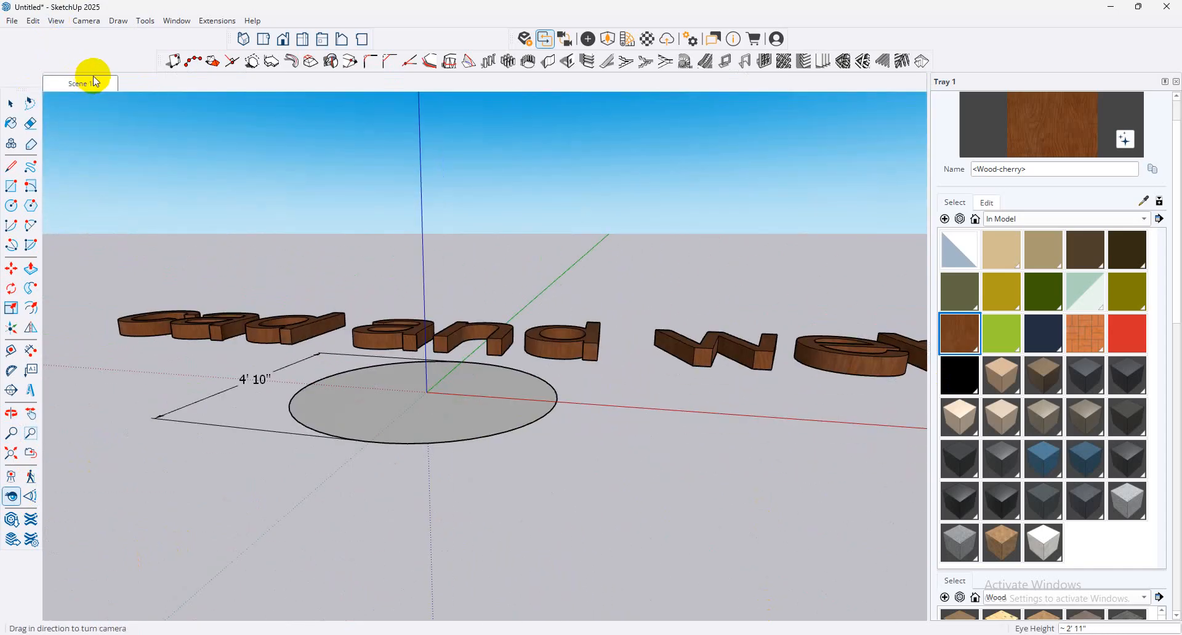
Step: Rename the scene as "afdadsf"
{"action": "right_click", "coordinate": [94, 80]}
{"action": "left_click", "coordinate": [158, 151]}
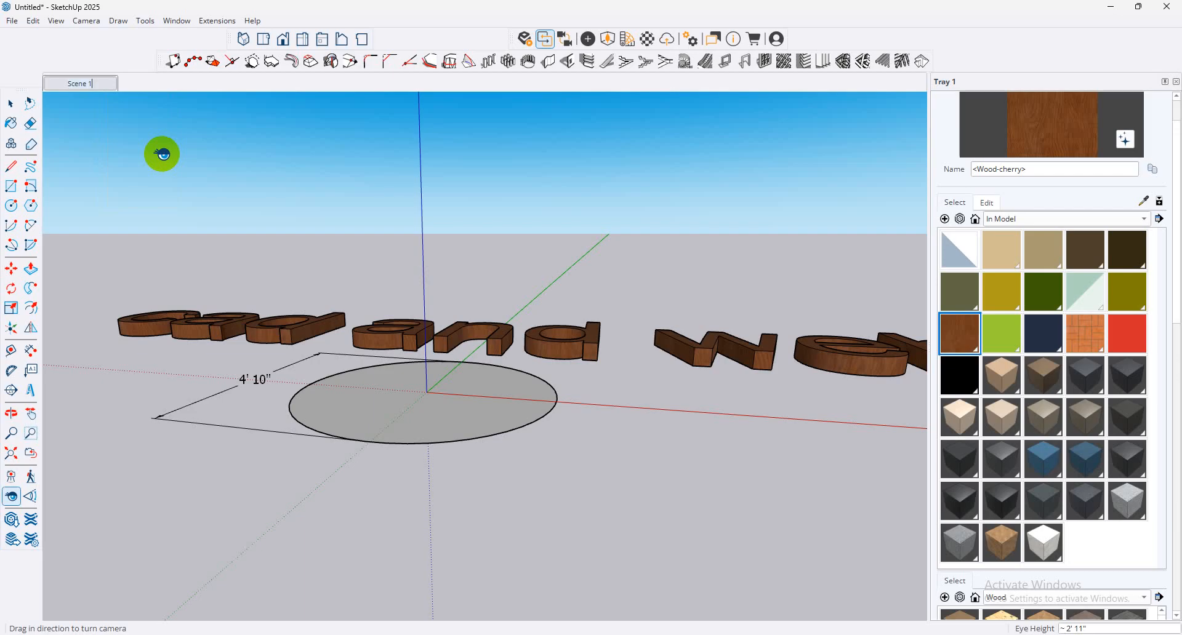
{"action": "left_click", "coordinate": [159, 153]}
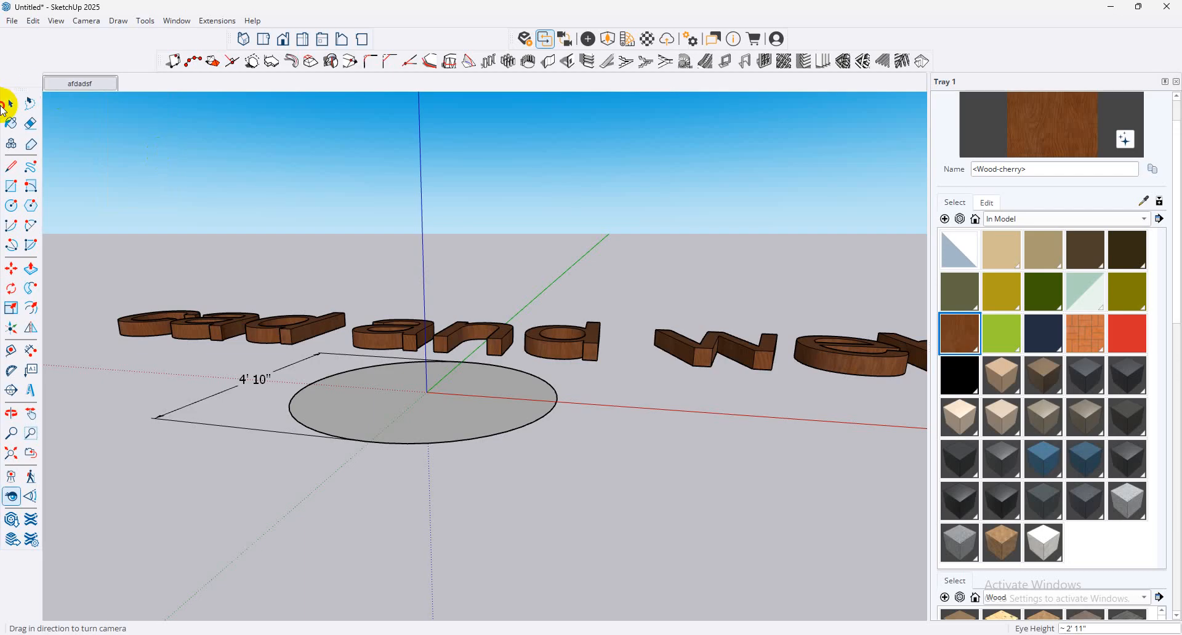
Step: Select the circle's face and fill the view with it using Zoom Window
{"action": "left_click", "coordinate": [8, 106]}
{"action": "left_click", "coordinate": [442, 422]}
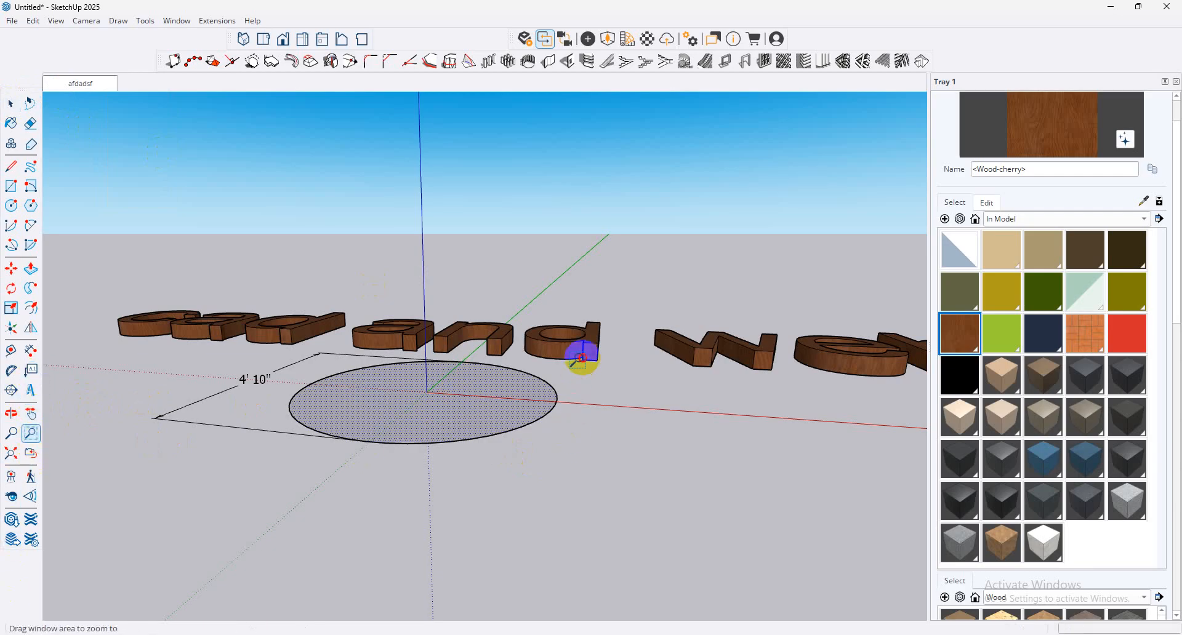
{"action": "left_click_drag", "start_coordinate": [575, 343], "coordinate": [338, 516]}
{"action": "middle_click_drag", "start_coordinate": [403, 308], "coordinate": [211, 480]}
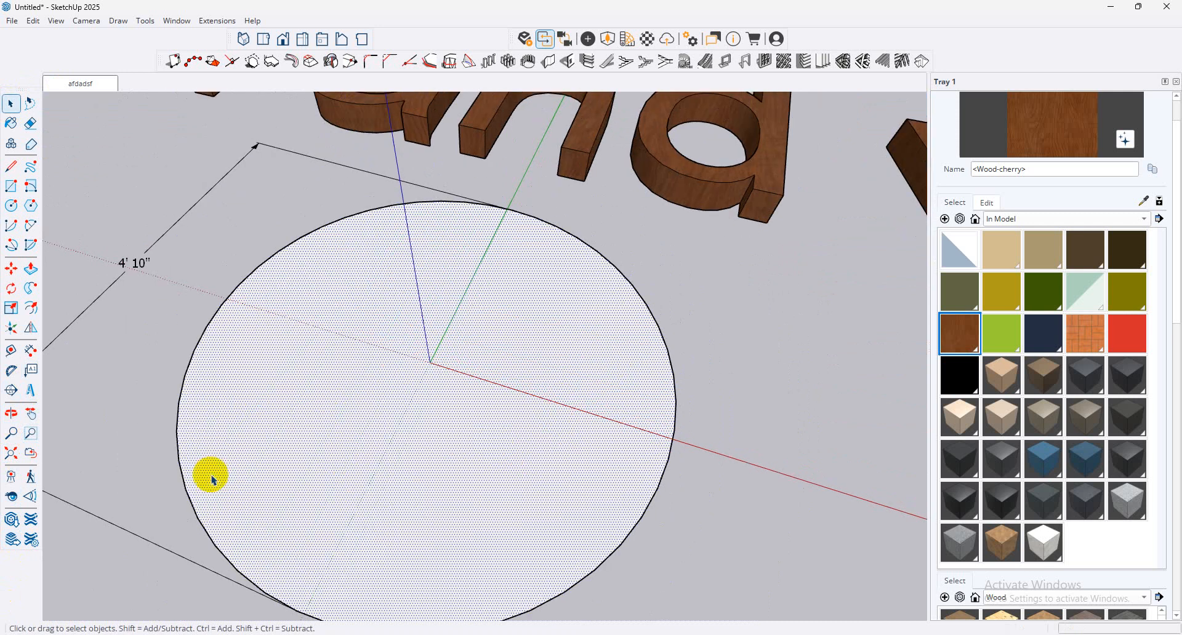
Step: Fit the entire model in the view, and step back through the previous camera views
{"action": "left_click", "coordinate": [12, 454]}
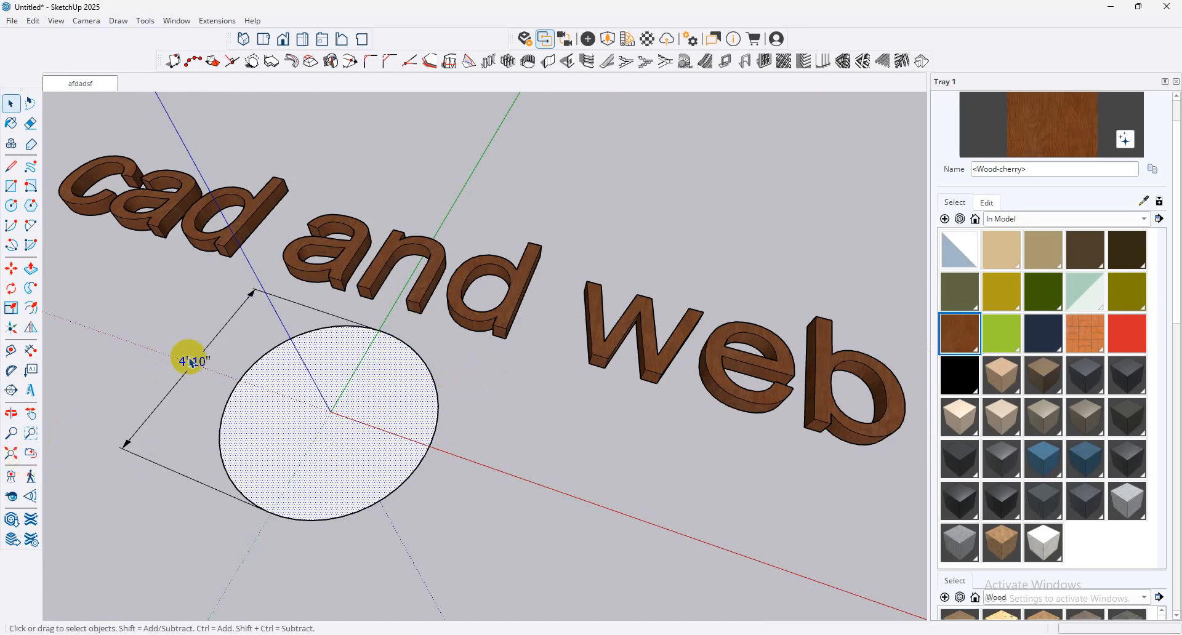
{"action": "left_click", "coordinate": [37, 454]}
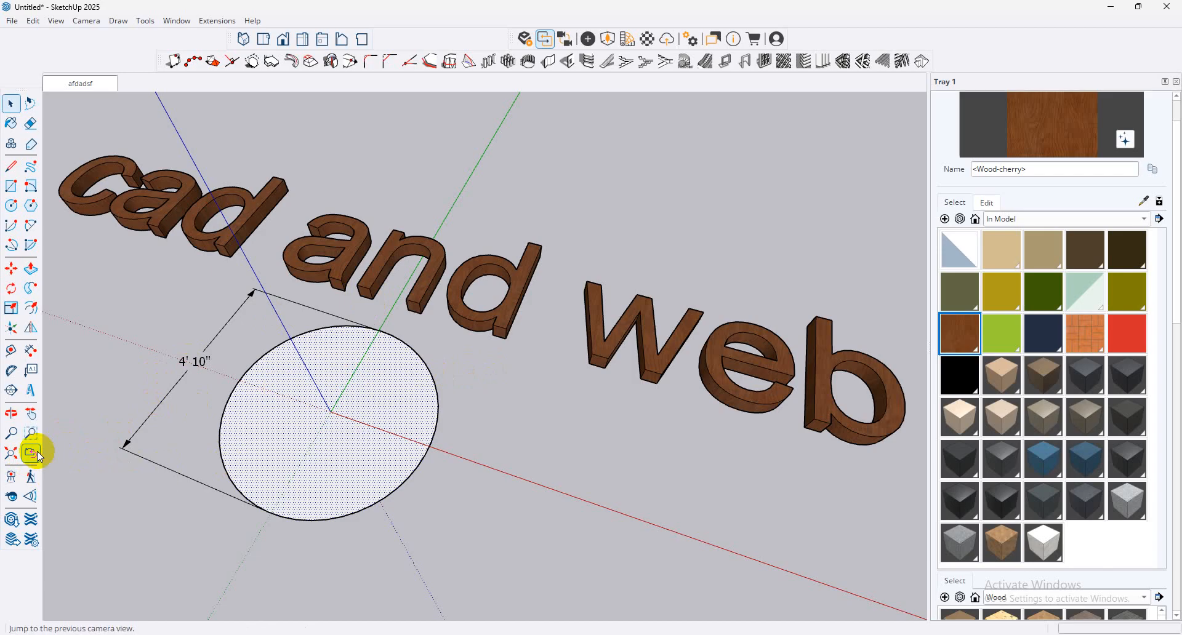
{"action": "left_click", "coordinate": [37, 454]}
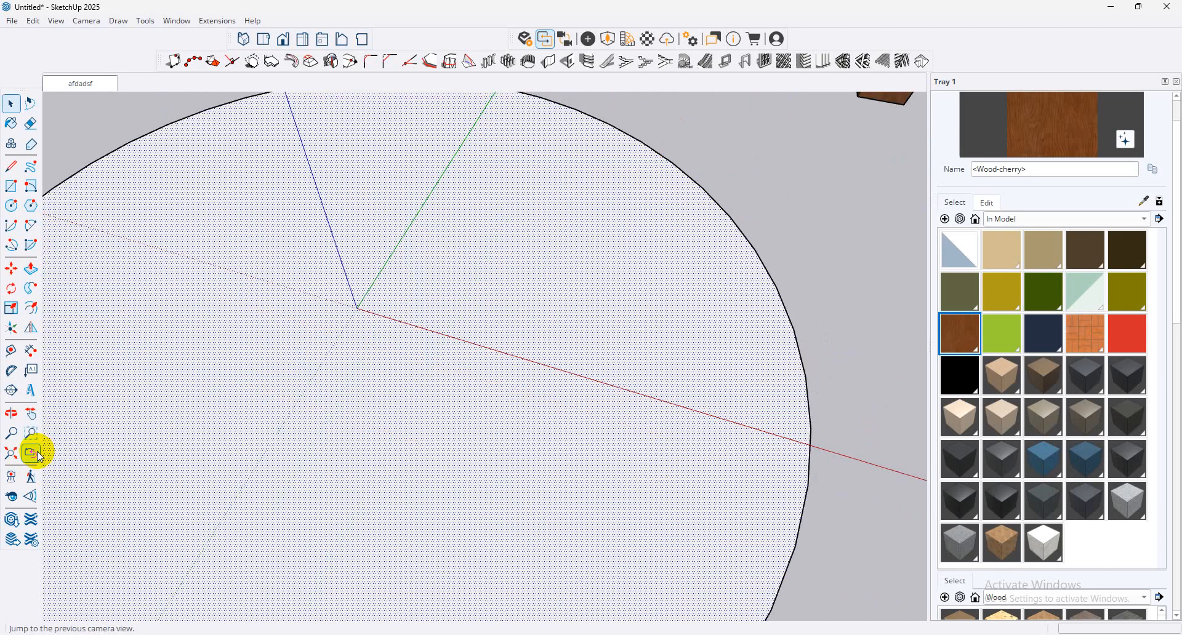
{"action": "left_click", "coordinate": [37, 455]}
{"action": "left_click", "coordinate": [37, 455]}
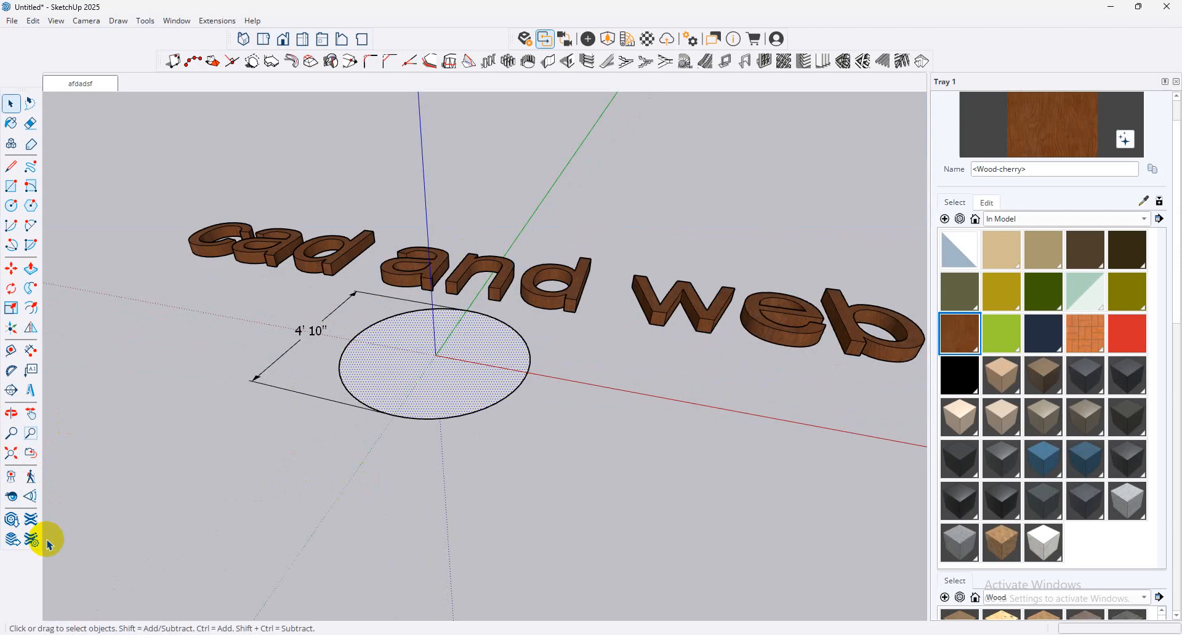
Step: Look around the model from an eye height of 5' and update the scene with the turned view
{"action": "left_click", "coordinate": [13, 498]}
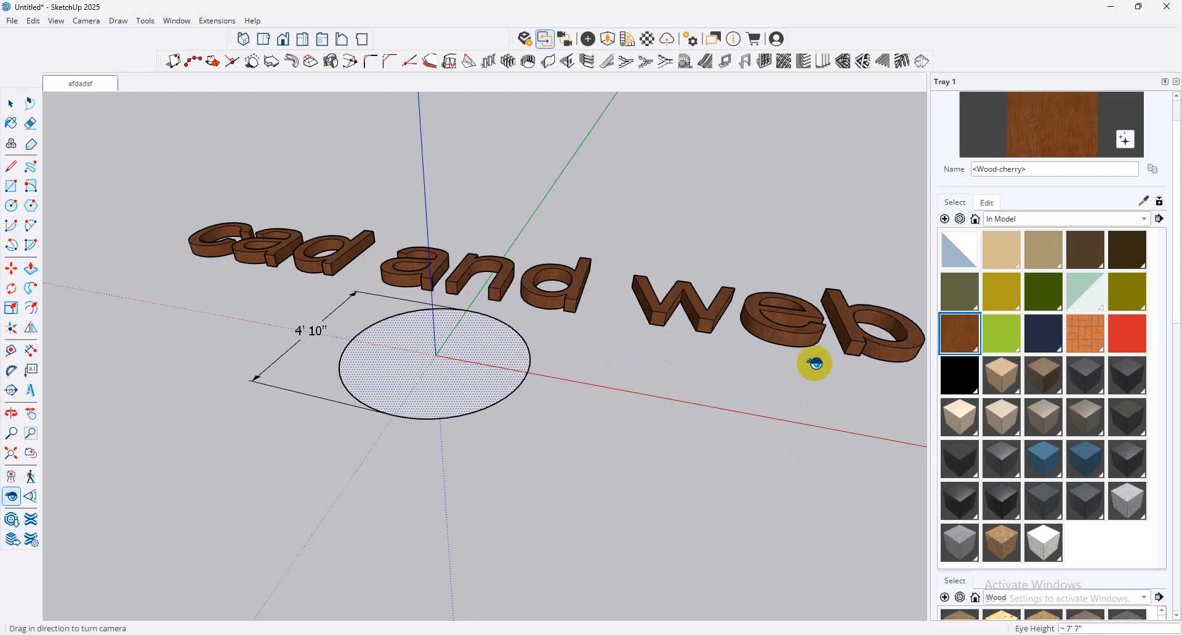
{"action": "left_click_drag", "start_coordinate": [814, 363], "coordinate": [451, 225]}
{"action": "left_click_drag", "start_coordinate": [136, 484], "coordinate": [854, 320]}
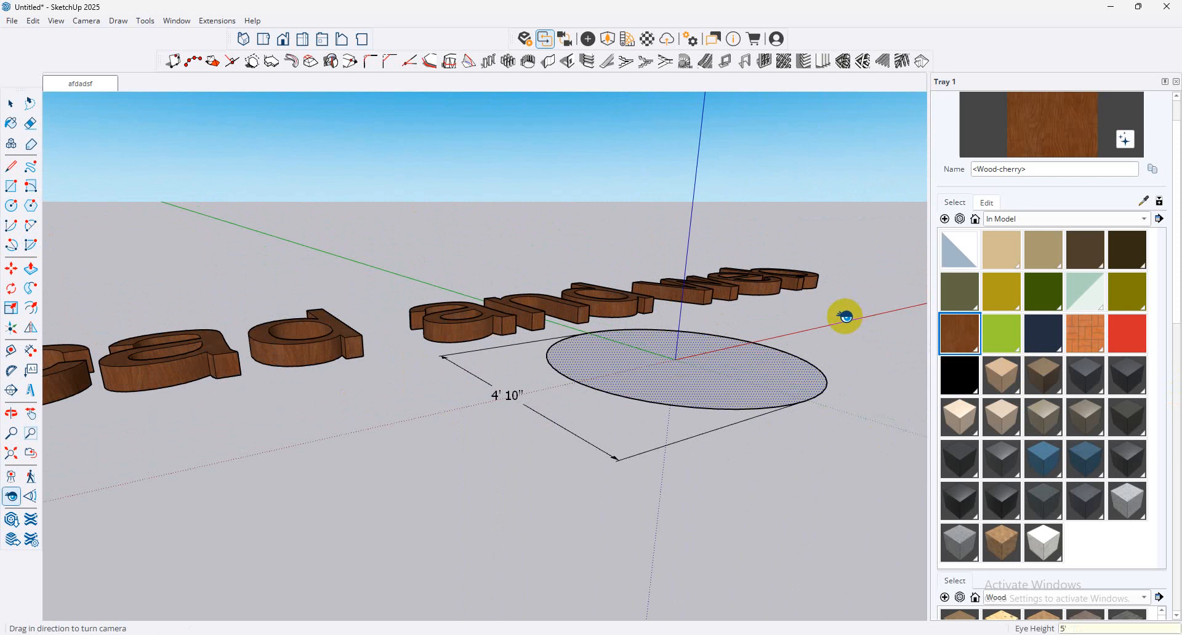
{"action": "left_click_drag", "start_coordinate": [845, 316], "coordinate": [193, 228]}
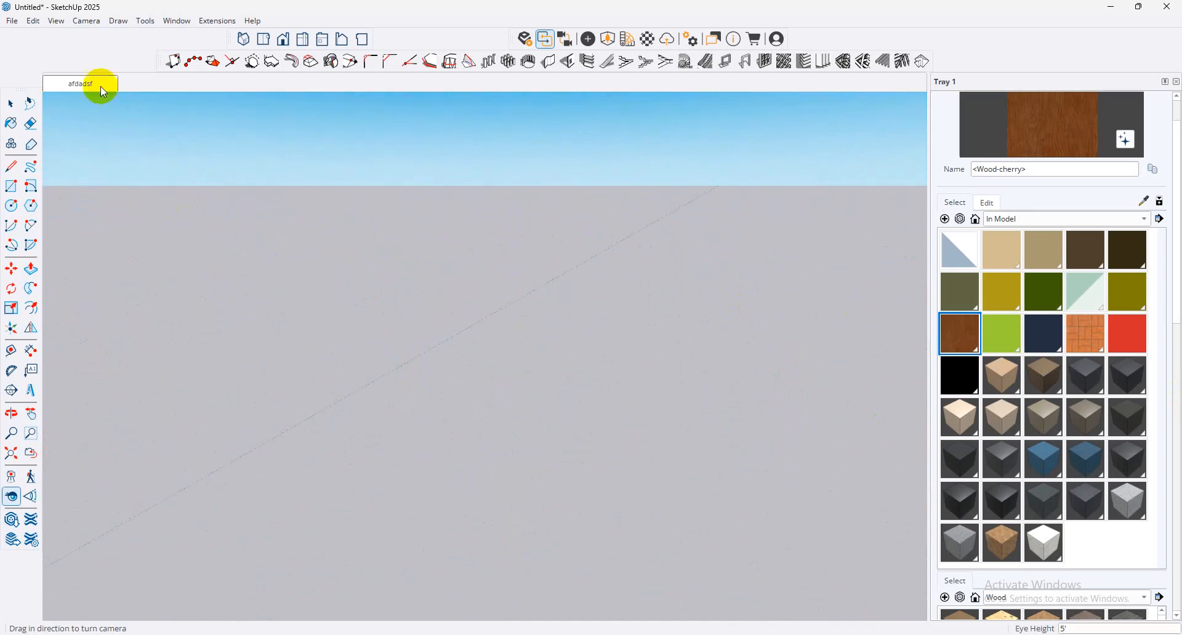
{"action": "right_click", "coordinate": [101, 86]}
{"action": "left_click", "coordinate": [170, 142]}
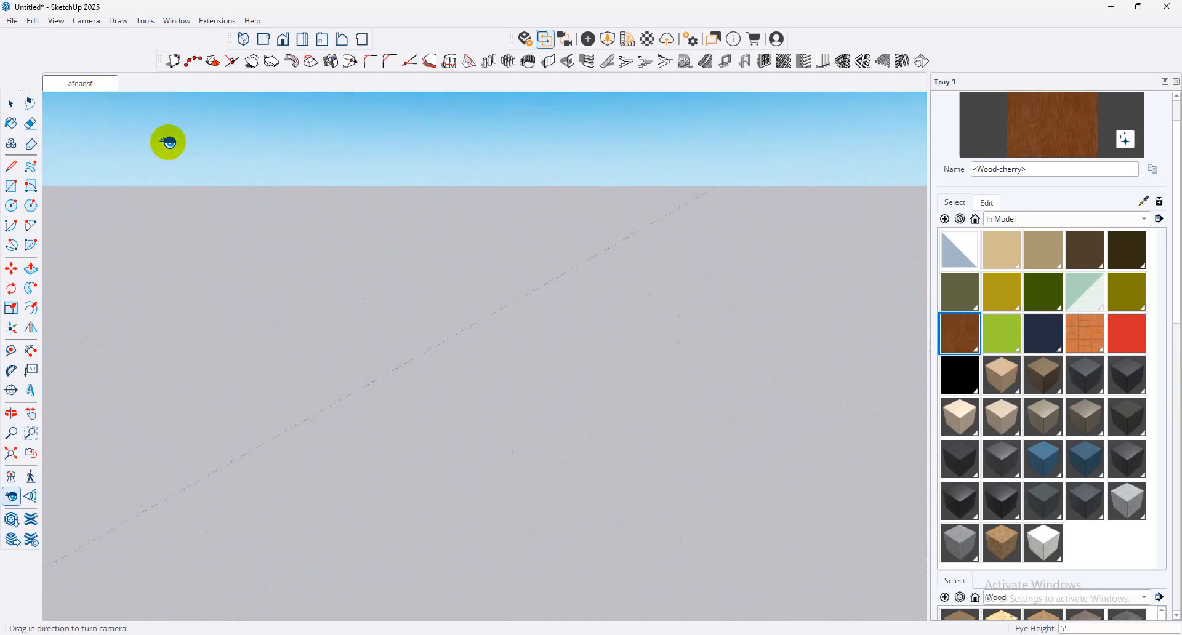
Step: Turn the camera back towards the circle and 3D text, and update the scene with this view
{"action": "left_click", "coordinate": [32, 456]}
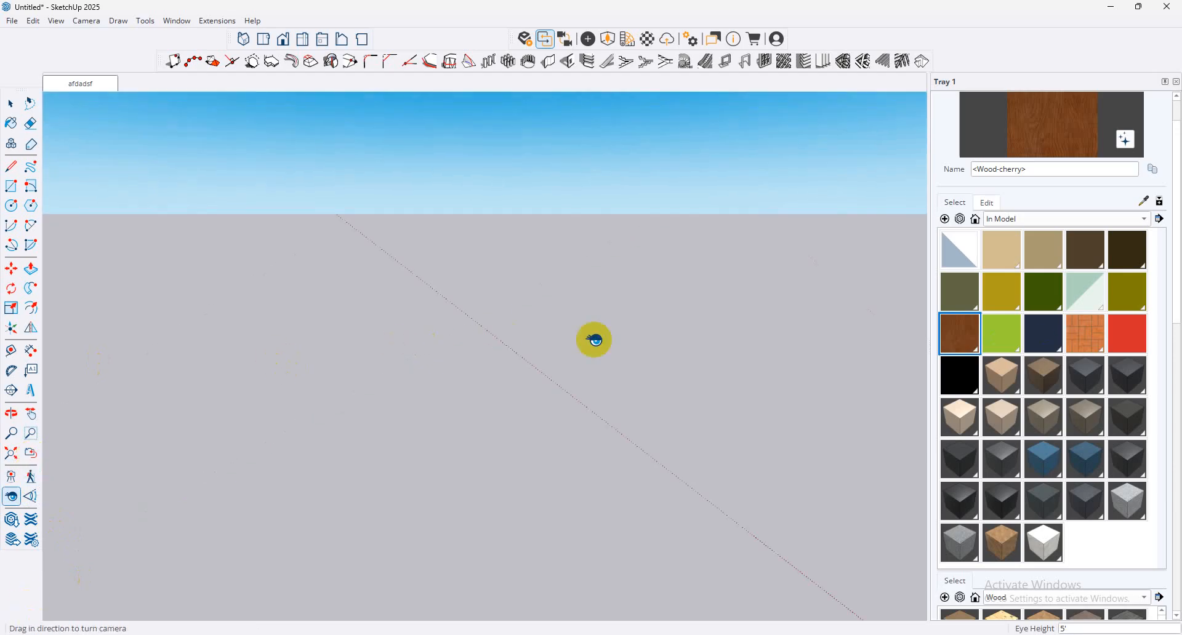
{"action": "left_click_drag", "start_coordinate": [594, 340], "coordinate": [907, 292]}
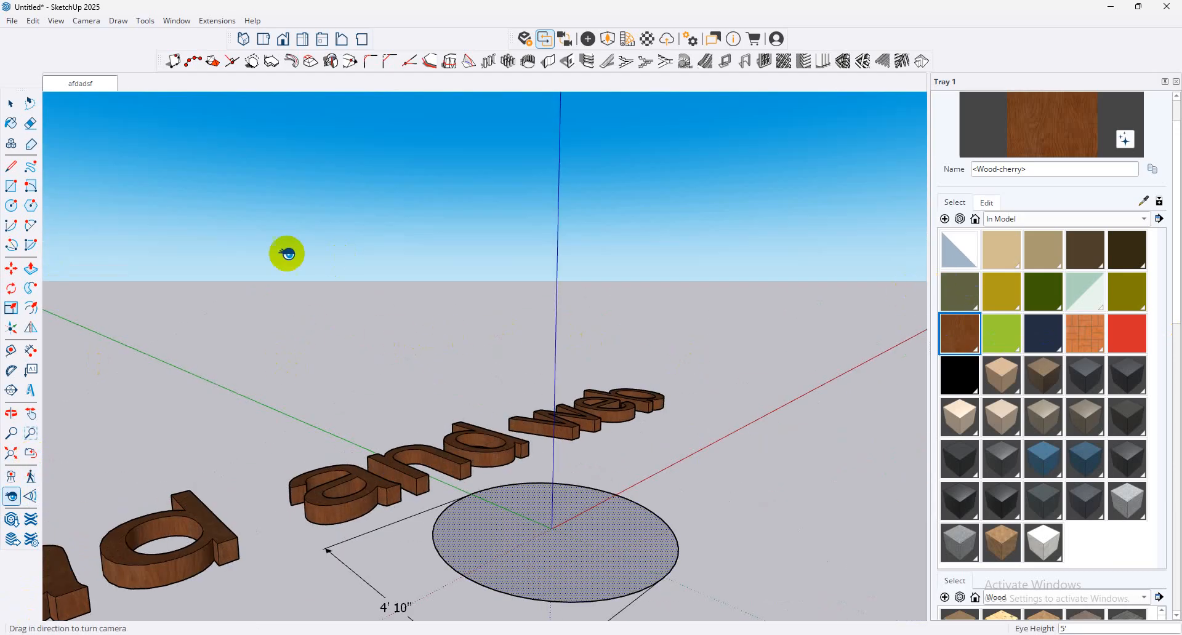
{"action": "right_click", "coordinate": [85, 86]}
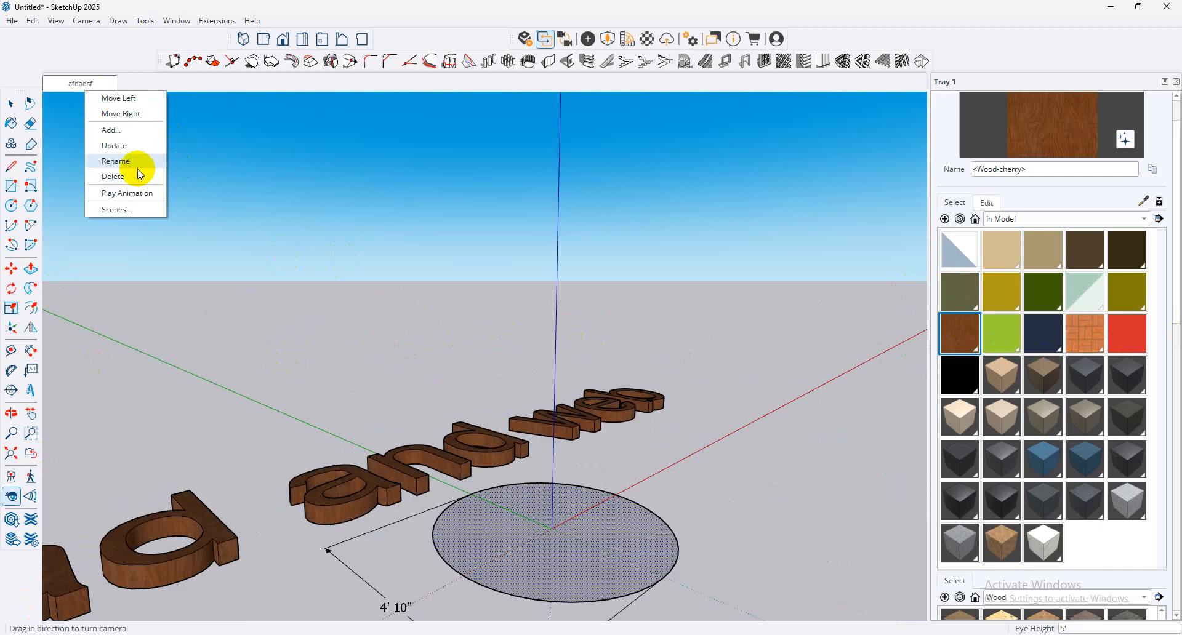
{"action": "left_click", "coordinate": [136, 148]}
Step: Push/Pull the circle's face upward about 6' 3" to form a cylinder
{"action": "left_click", "coordinate": [36, 265]}
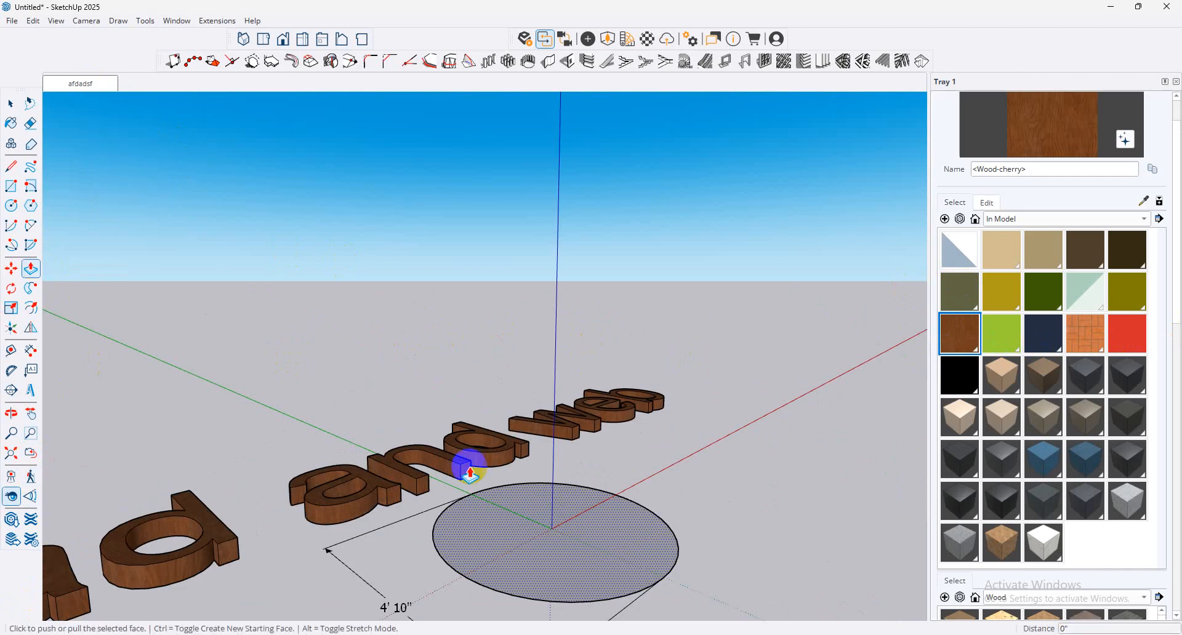
{"action": "left_click_drag", "start_coordinate": [513, 517], "coordinate": [557, 197]}
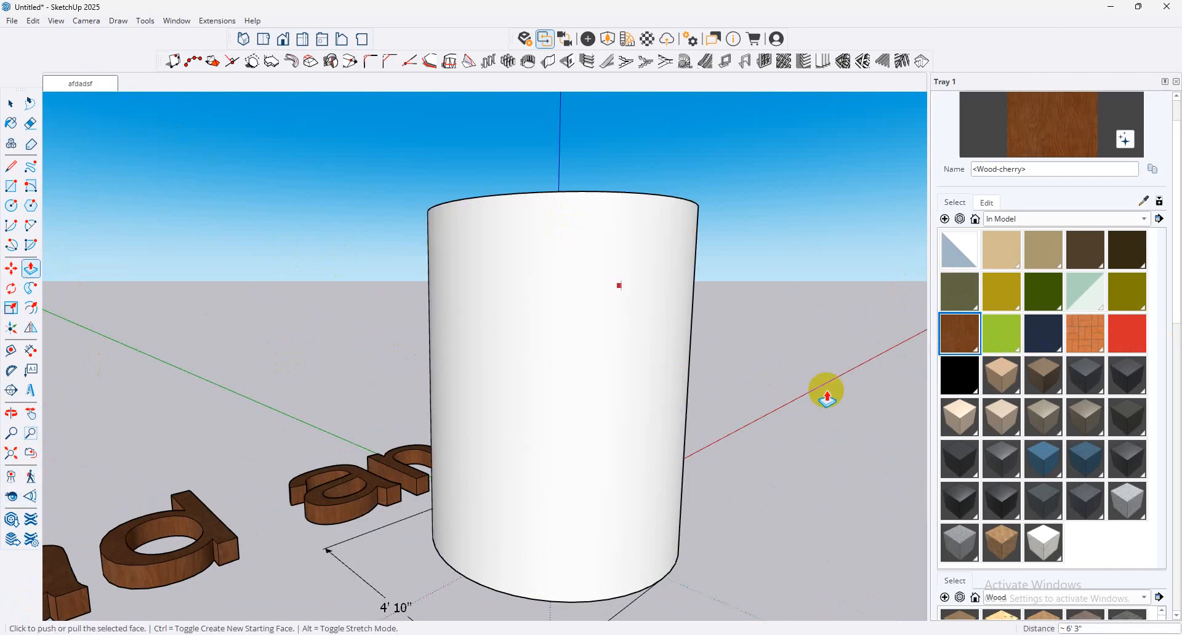
{"action": "middle_click_drag", "start_coordinate": [826, 390], "coordinate": [62, 360]}
{"action": "scroll", "coordinate": [402, 368], "scroll_direction": "down", "scroll_amount": 3}
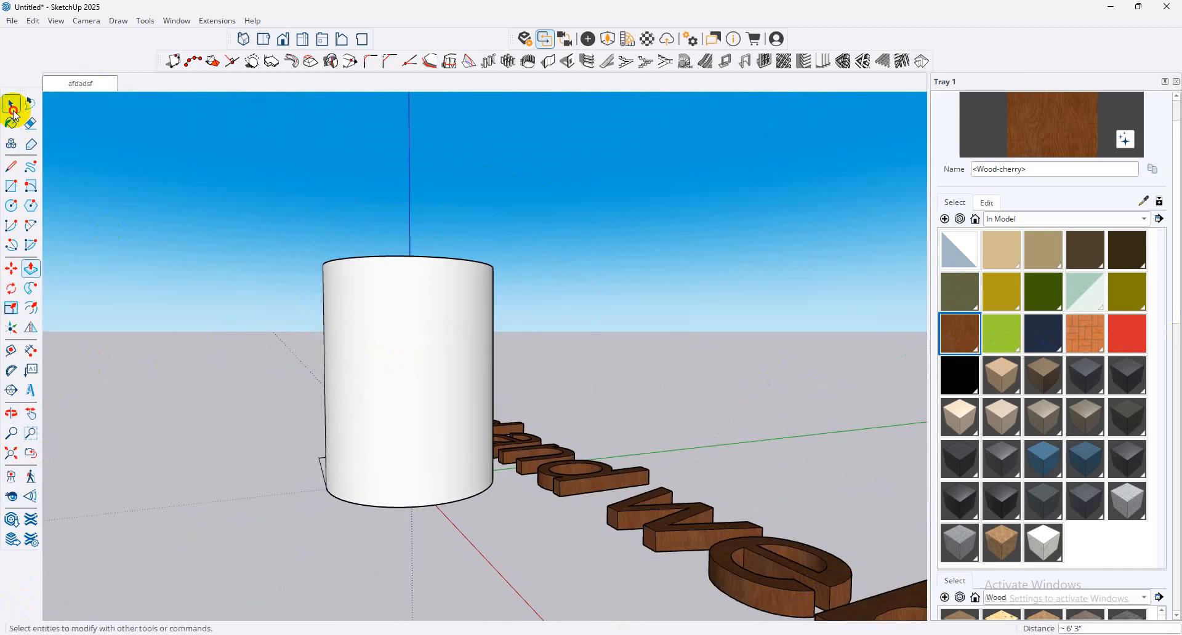
Step: Place a section plane on the cylinder's top face, accepting the default name "Section 1" and symbol 1
{"action": "left_click", "coordinate": [12, 106]}
{"action": "middle_click_drag", "start_coordinate": [478, 288], "coordinate": [311, 297]}
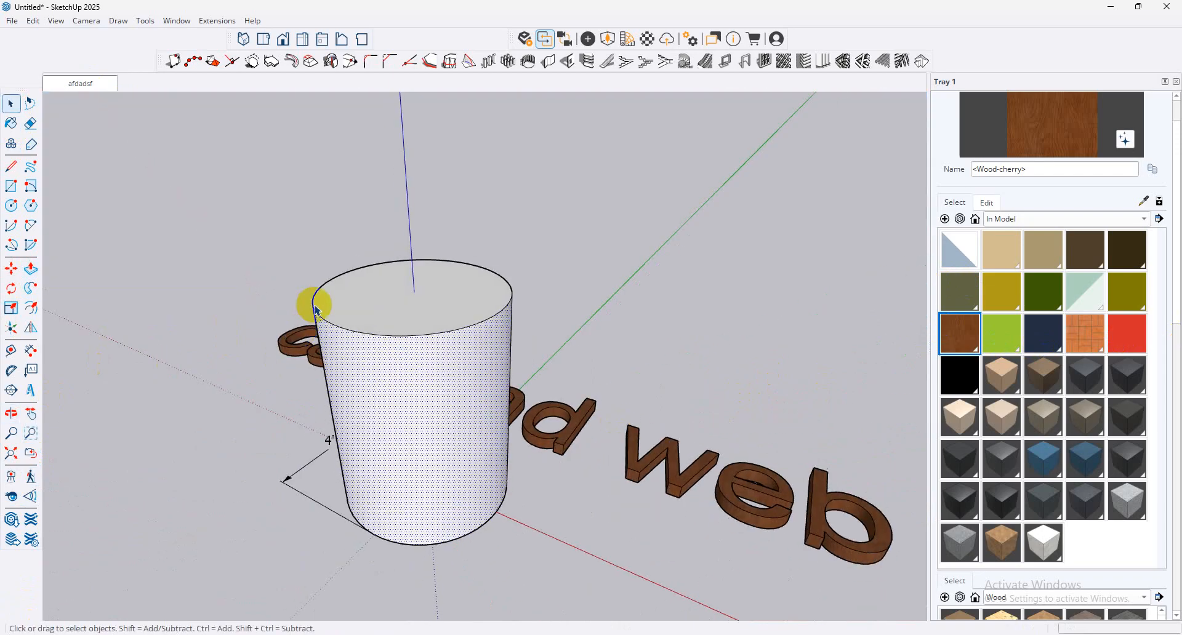
{"action": "left_click", "coordinate": [404, 311]}
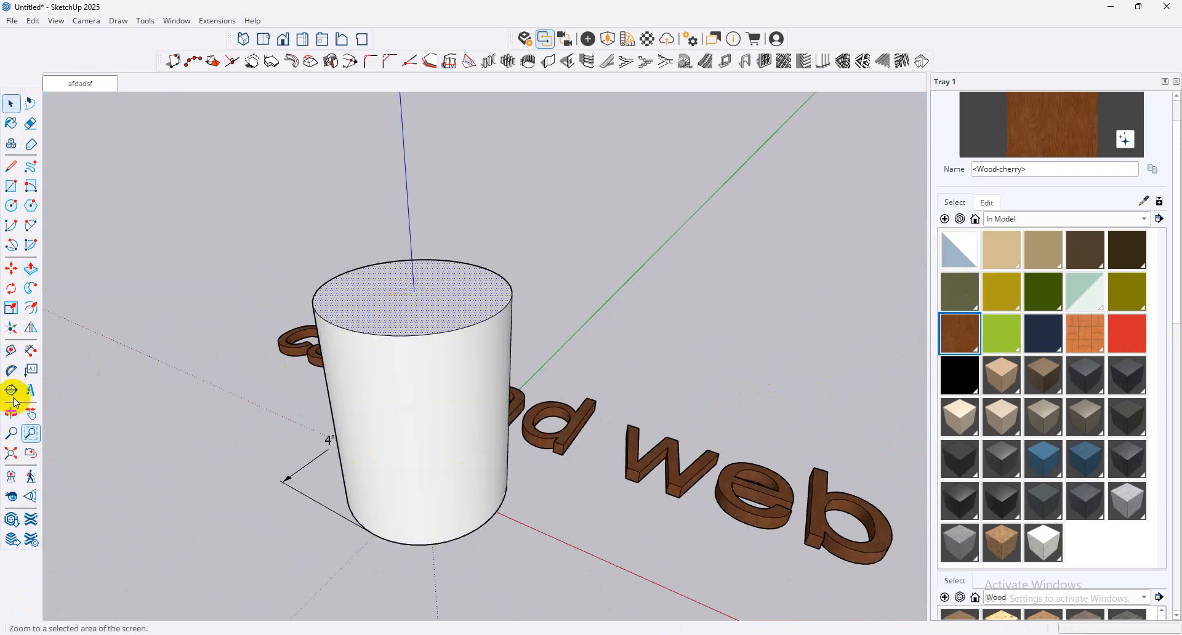
{"action": "left_click", "coordinate": [31, 390]}
{"action": "left_click", "coordinate": [461, 297]}
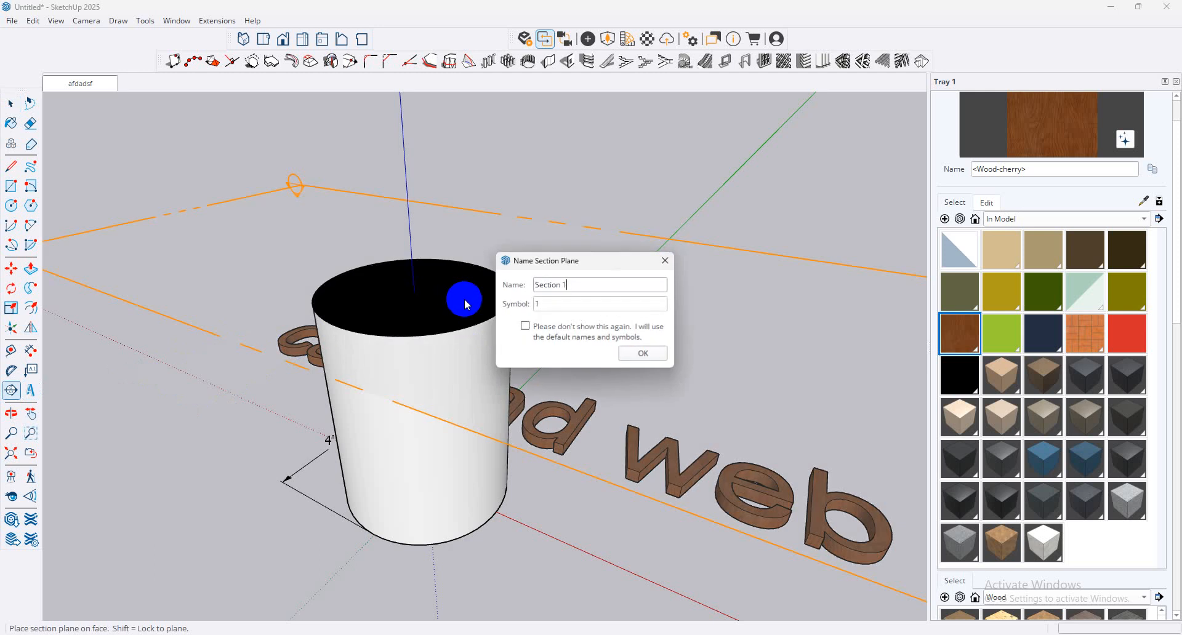
{"action": "left_click", "coordinate": [651, 352]}
Step: Move the section plane down from the cylinder's top so it cuts through the cylinder at a lower height
{"action": "scroll", "coordinate": [316, 300], "scroll_direction": "down", "scroll_amount": 3}
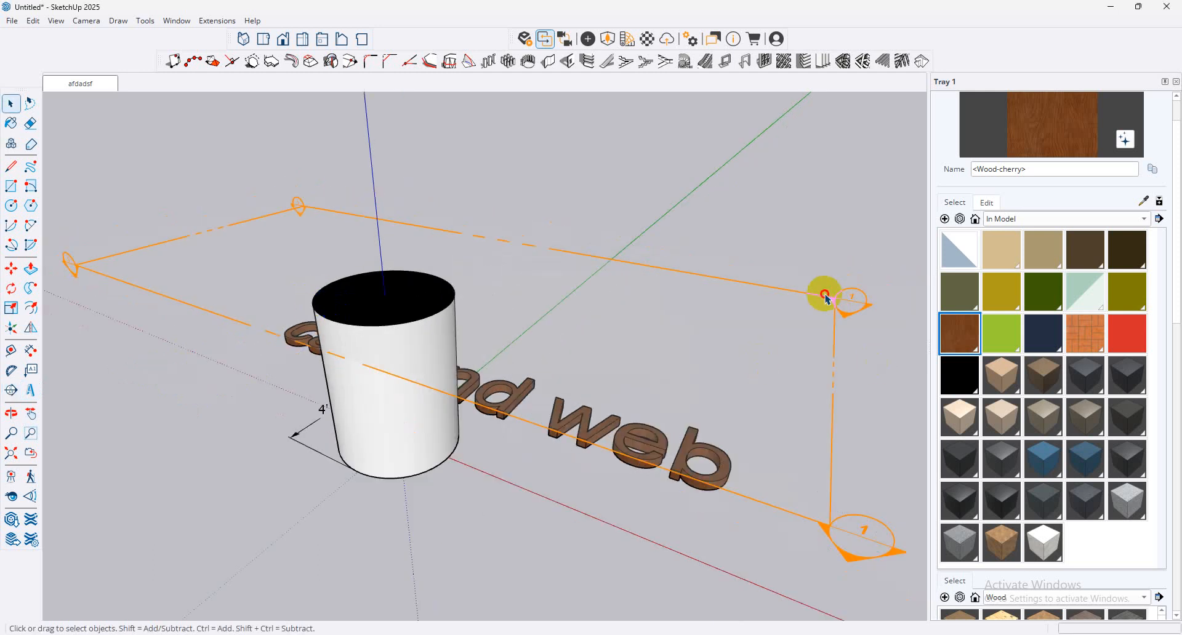
{"action": "left_click", "coordinate": [11, 268]}
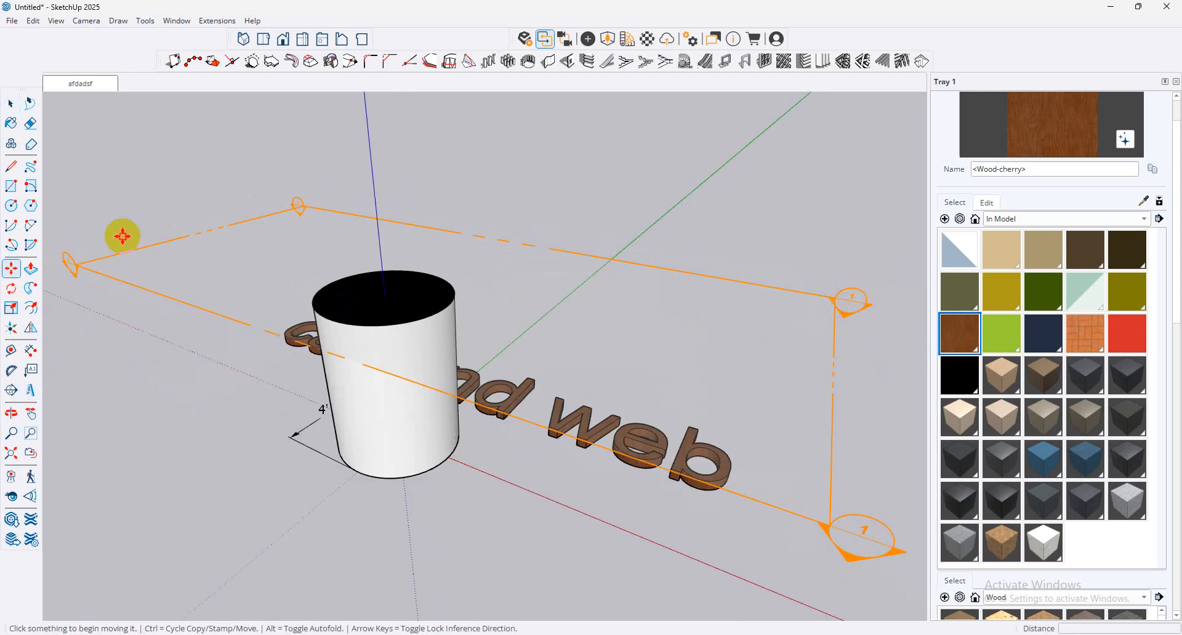
{"action": "left_click", "coordinate": [95, 278]}
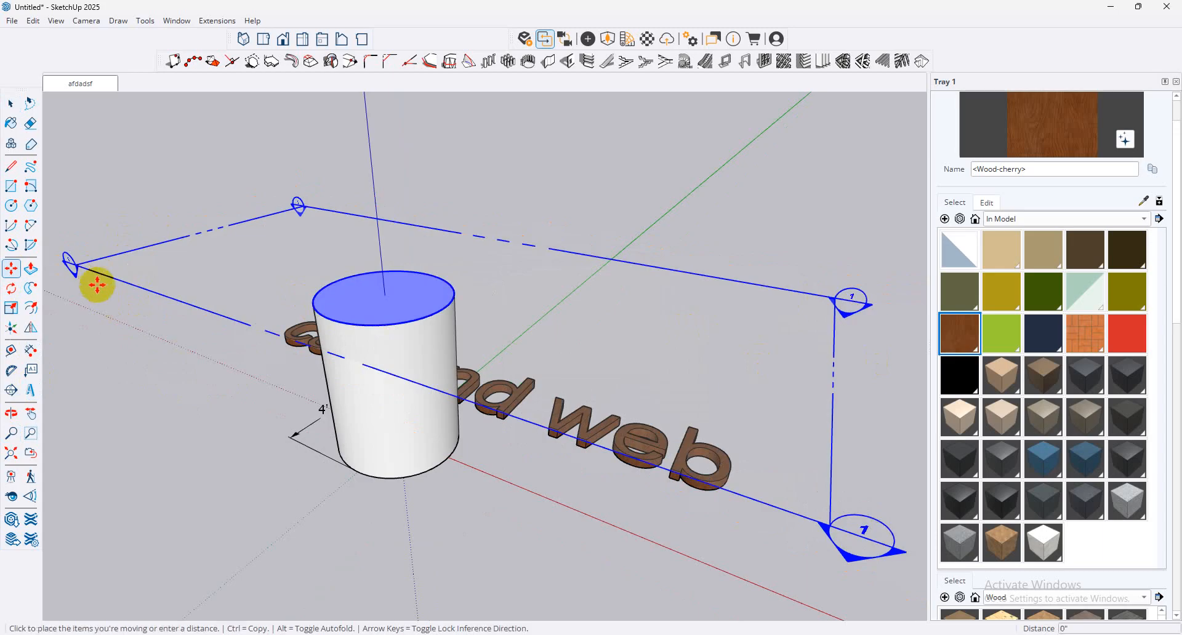
{"action": "left_click", "coordinate": [101, 314]}
Step: Select the section plane around the cylinder and delete it
{"action": "left_click", "coordinate": [11, 104]}
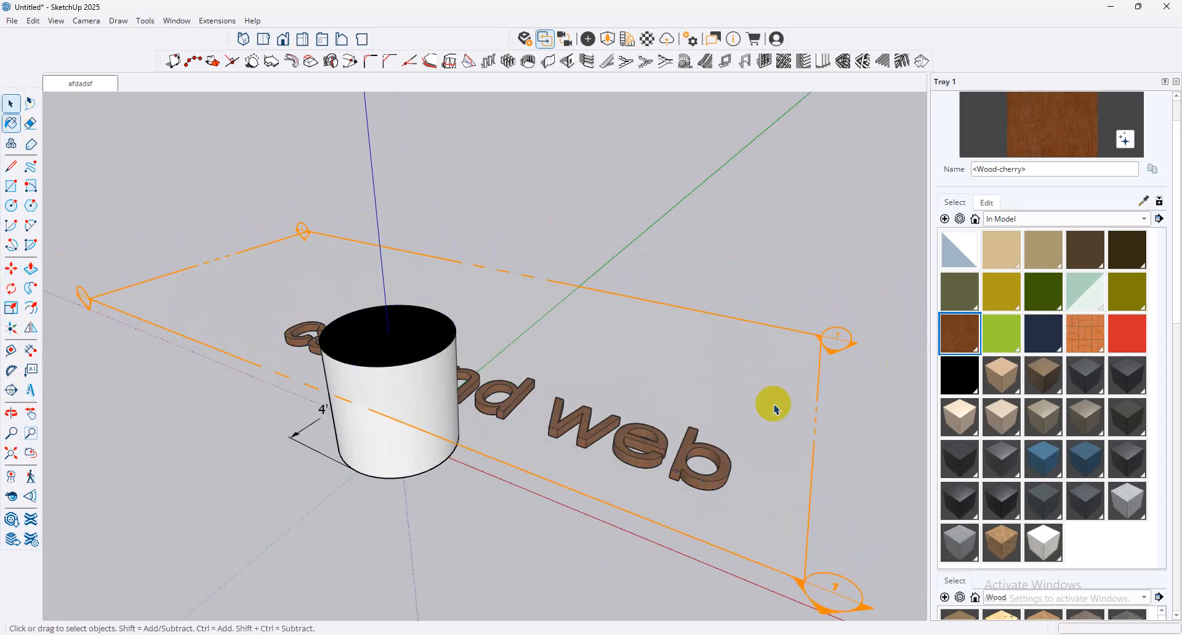
{"action": "left_click", "coordinate": [803, 342]}
{"action": "key", "text": "Delete"}
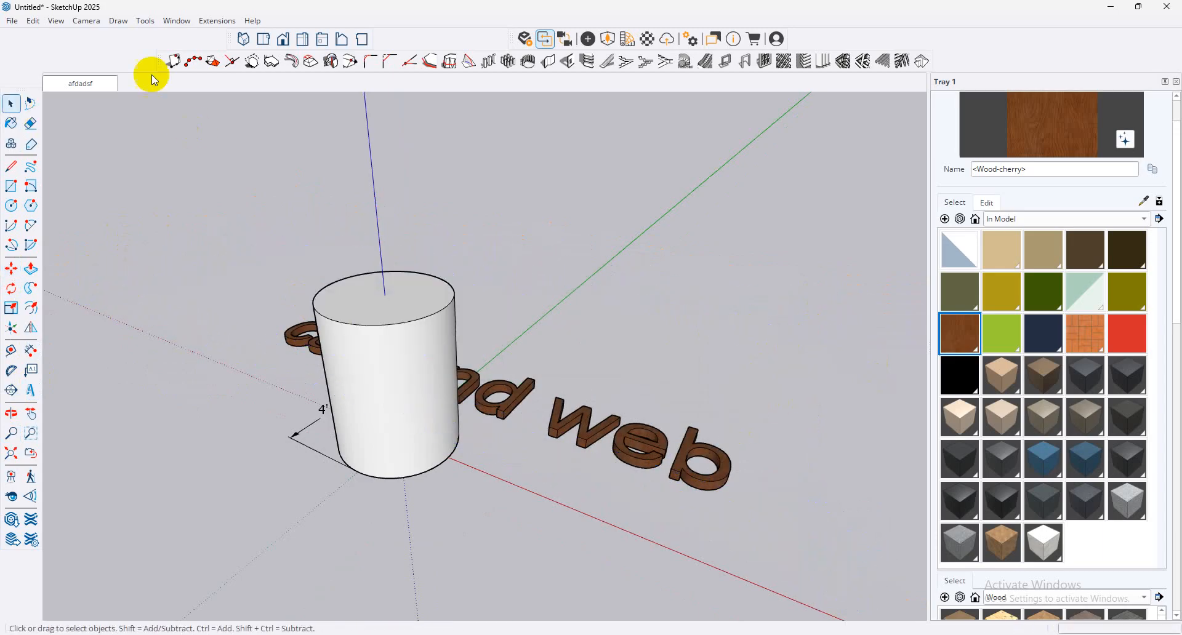
Step: Start opening another model and browse to the New Volume (E:) drive
{"action": "left_click", "coordinate": [12, 23]}
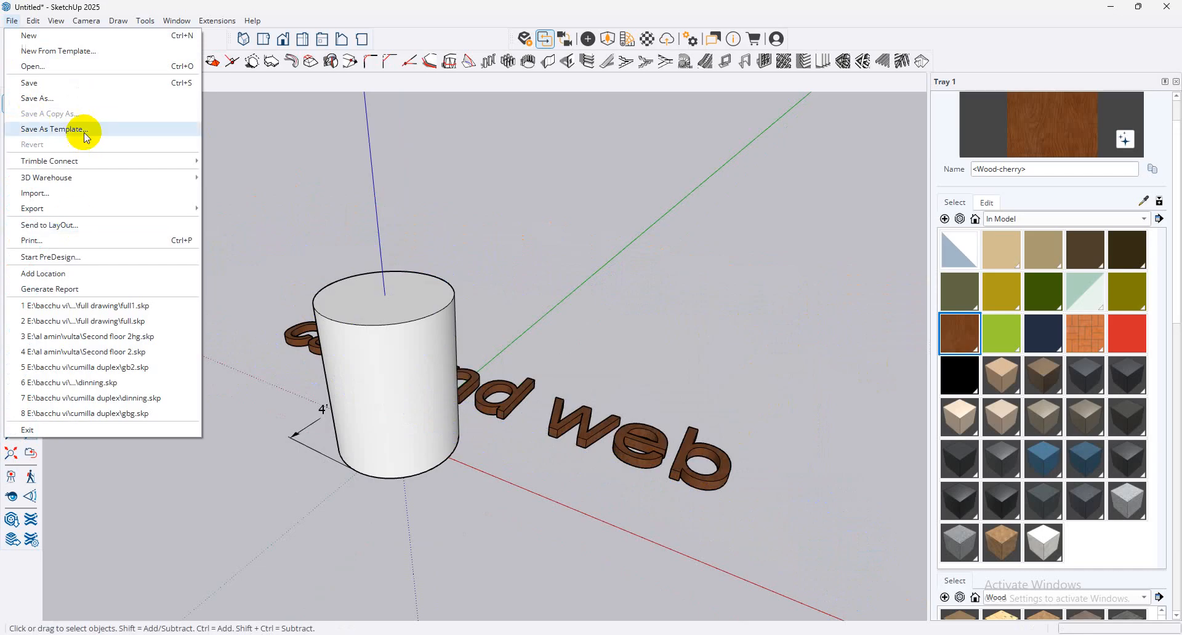
{"action": "left_click", "coordinate": [68, 67]}
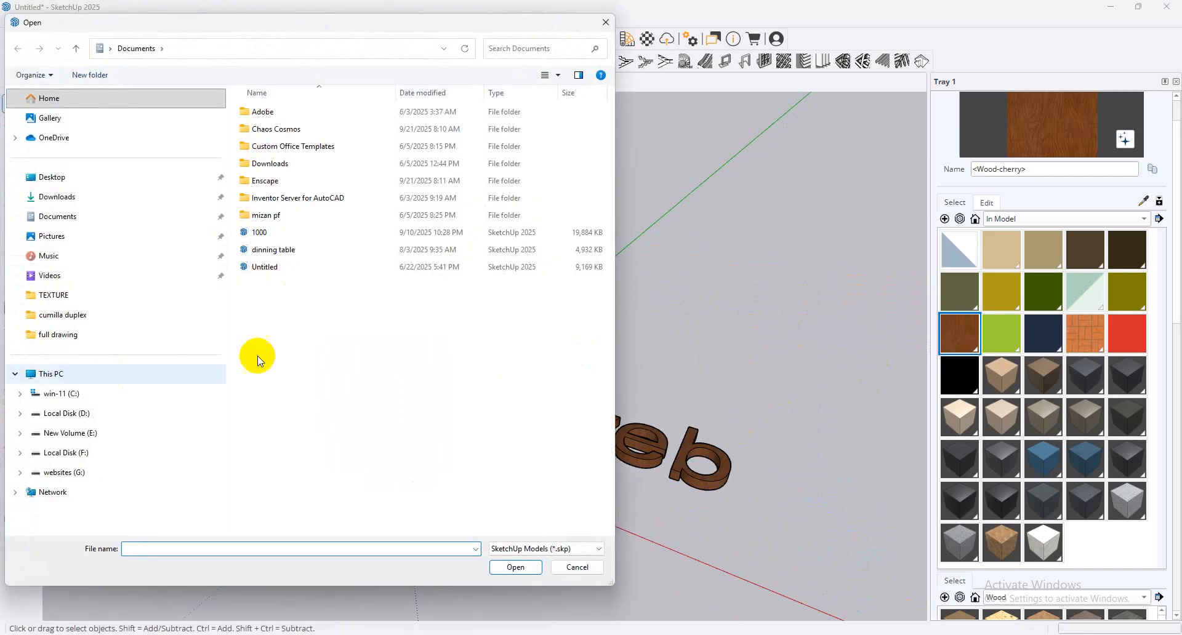
{"action": "left_click", "coordinate": [66, 439]}
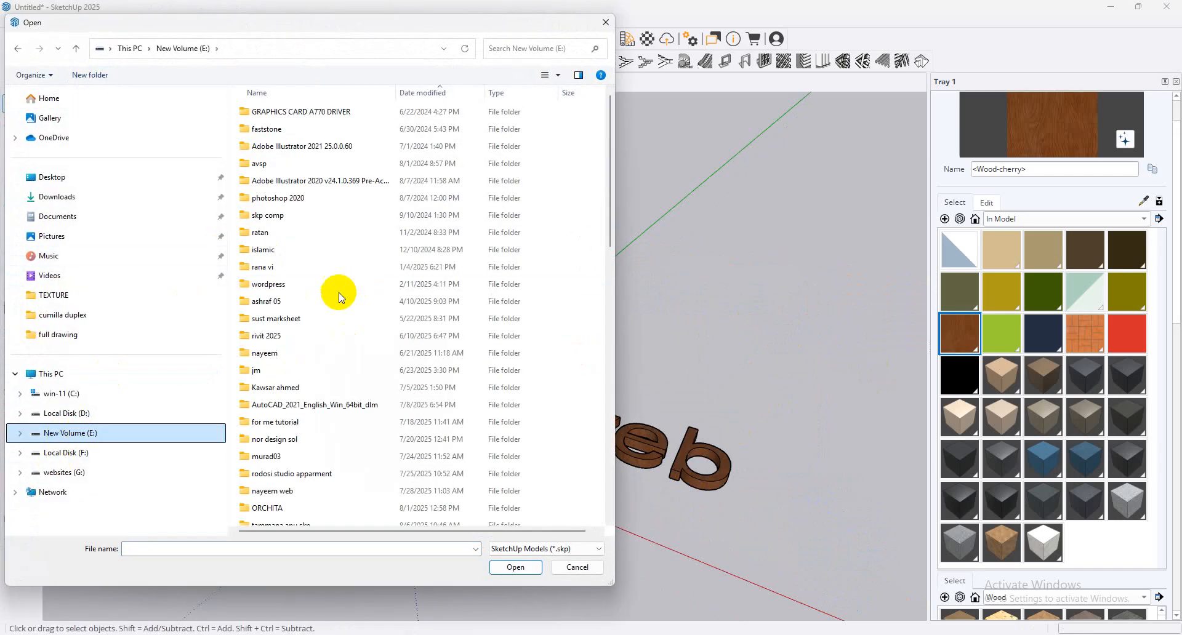
Step: Find the skp b5 folder and open the model 147 from it, without saving changes to Untitled
{"action": "left_click", "coordinate": [291, 269]}
{"action": "scroll", "coordinate": [286, 268], "scroll_direction": "down", "scroll_amount": 10}
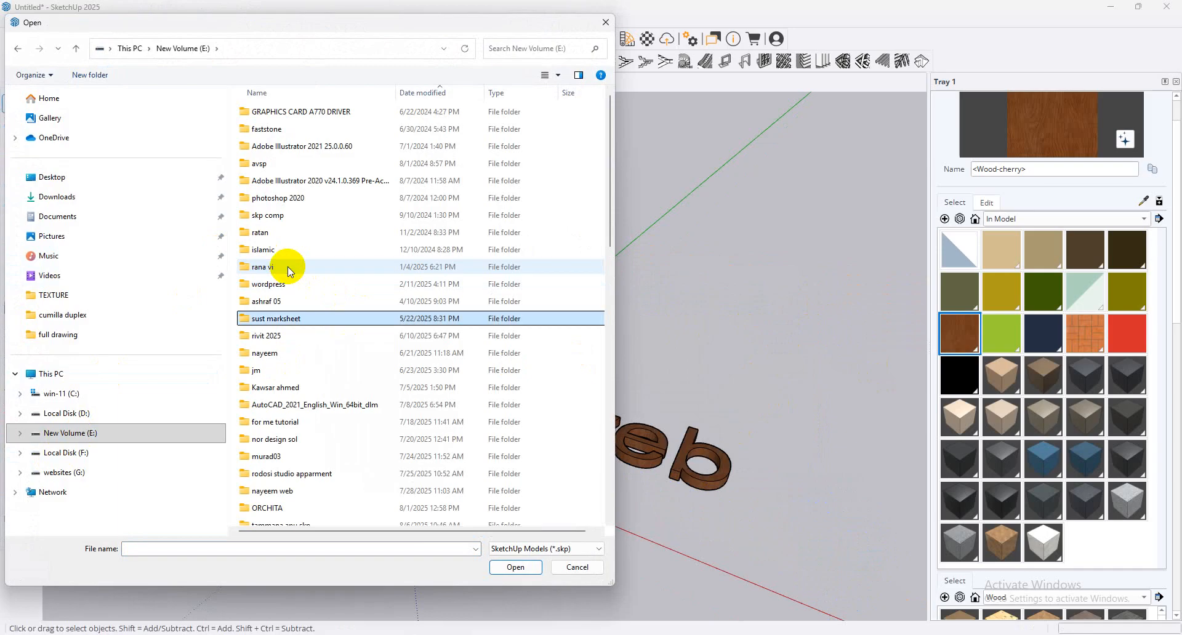
{"action": "left_click", "coordinate": [286, 267]}
{"action": "key", "text": "s"}
{"action": "key", "text": "s"}
{"action": "key", "text": "s"}
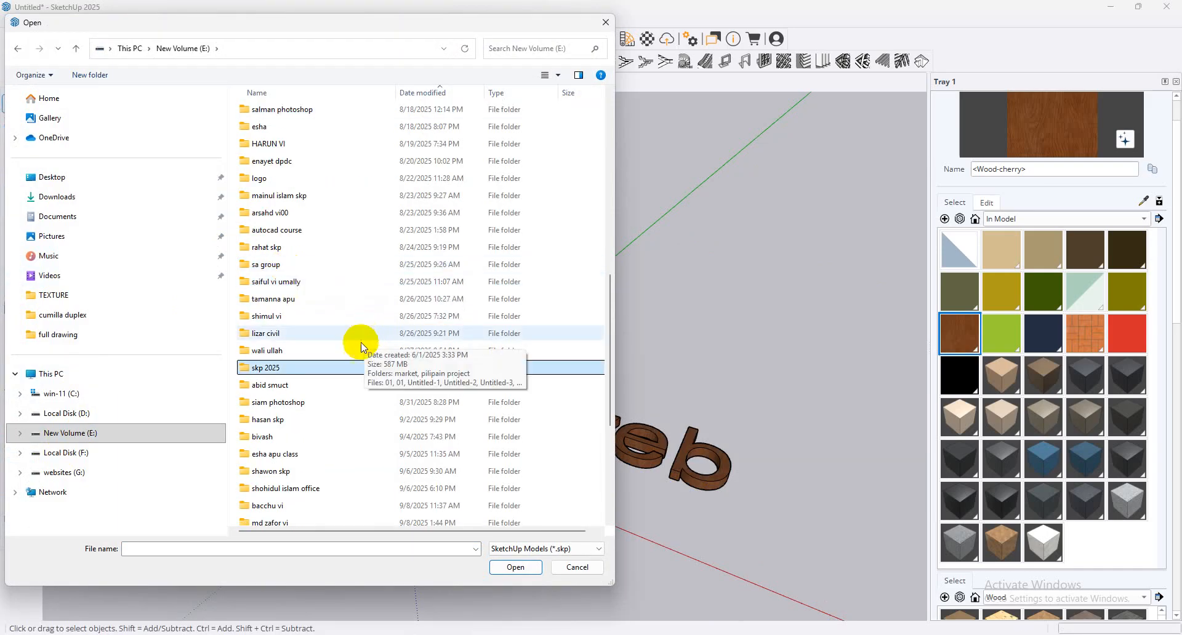
{"action": "key", "text": "s"}
{"action": "key", "text": "s"}
{"action": "key", "text": "s"}
{"action": "key", "text": "s"}
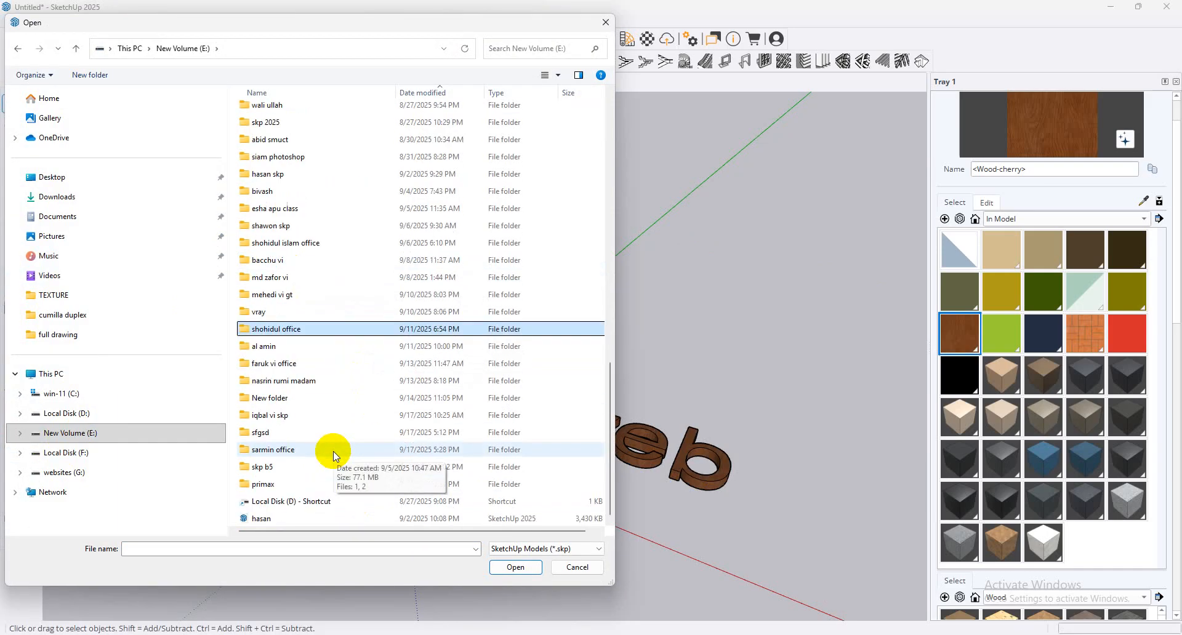
{"action": "left_click", "coordinate": [303, 467]}
{"action": "double_click", "coordinate": [304, 467]}
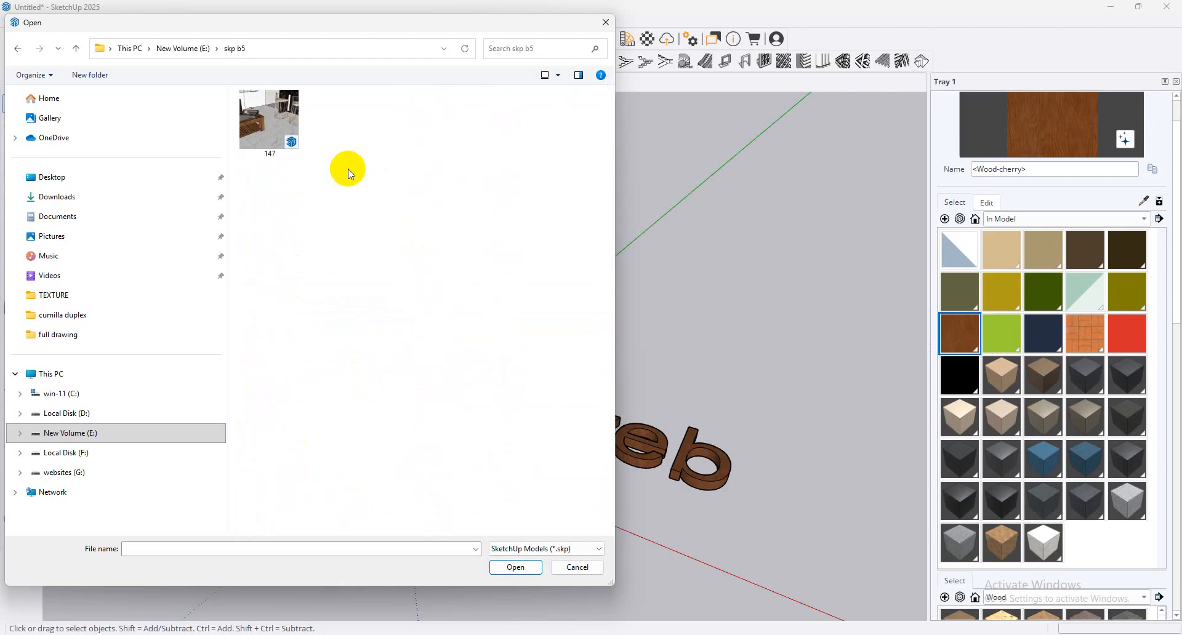
{"action": "double_click", "coordinate": [294, 145]}
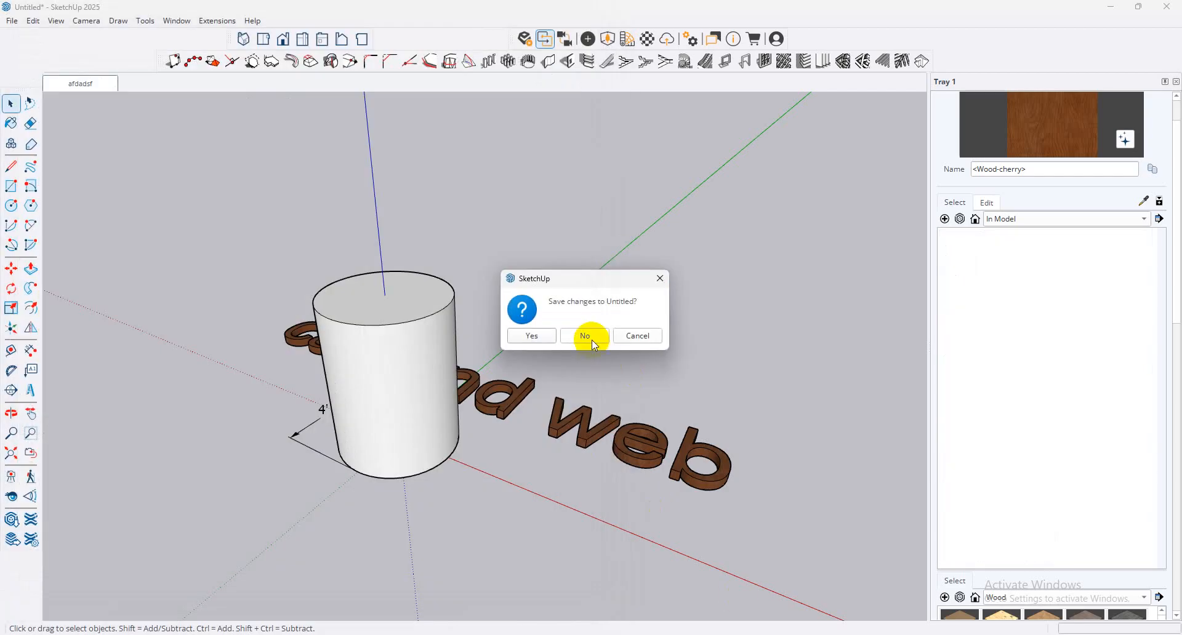
{"action": "left_click", "coordinate": [592, 338]}
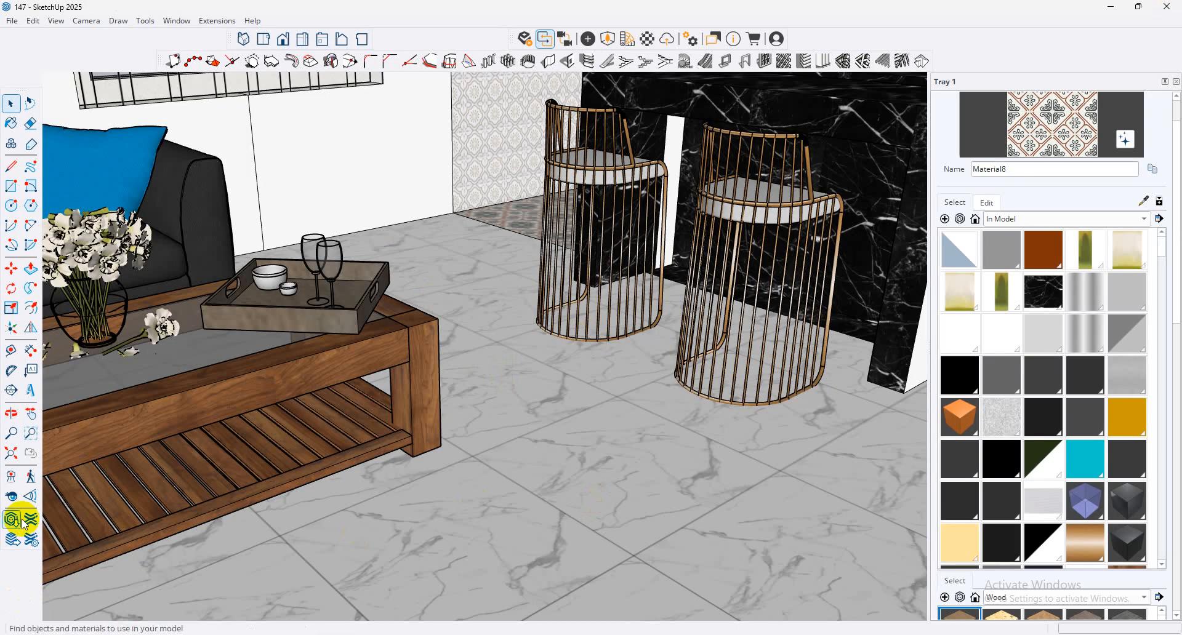
Step: Open the recent SketchUp model tv (1) from File Explorer and close its window to return to 147
{"action": "key", "text": "super"}
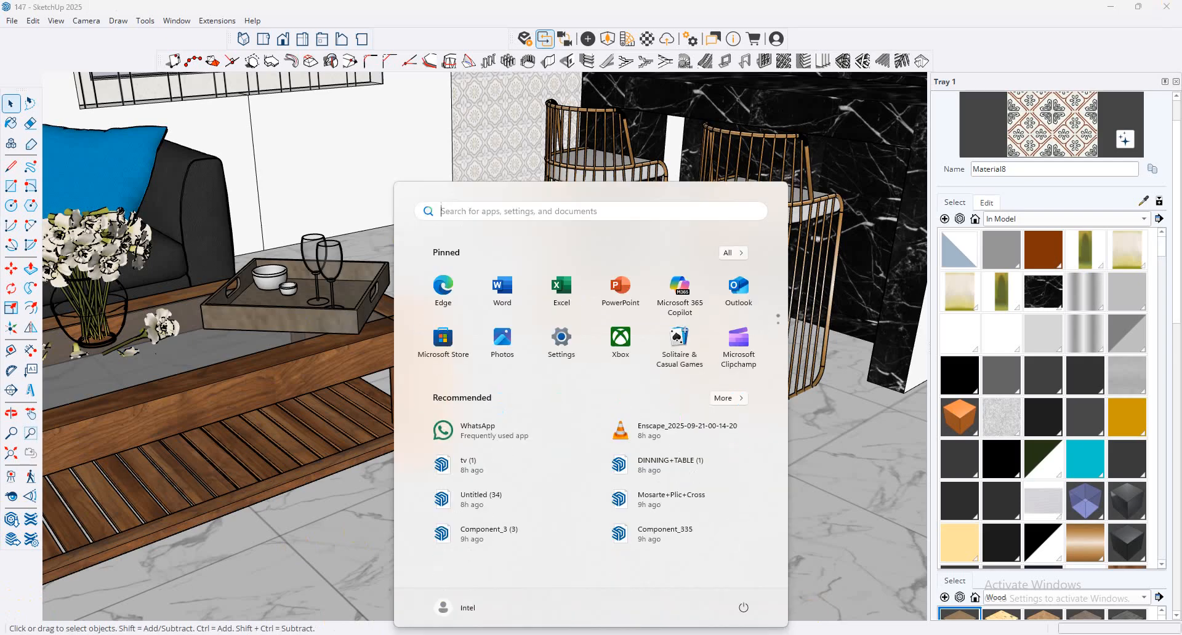
{"action": "key", "text": "super+e"}
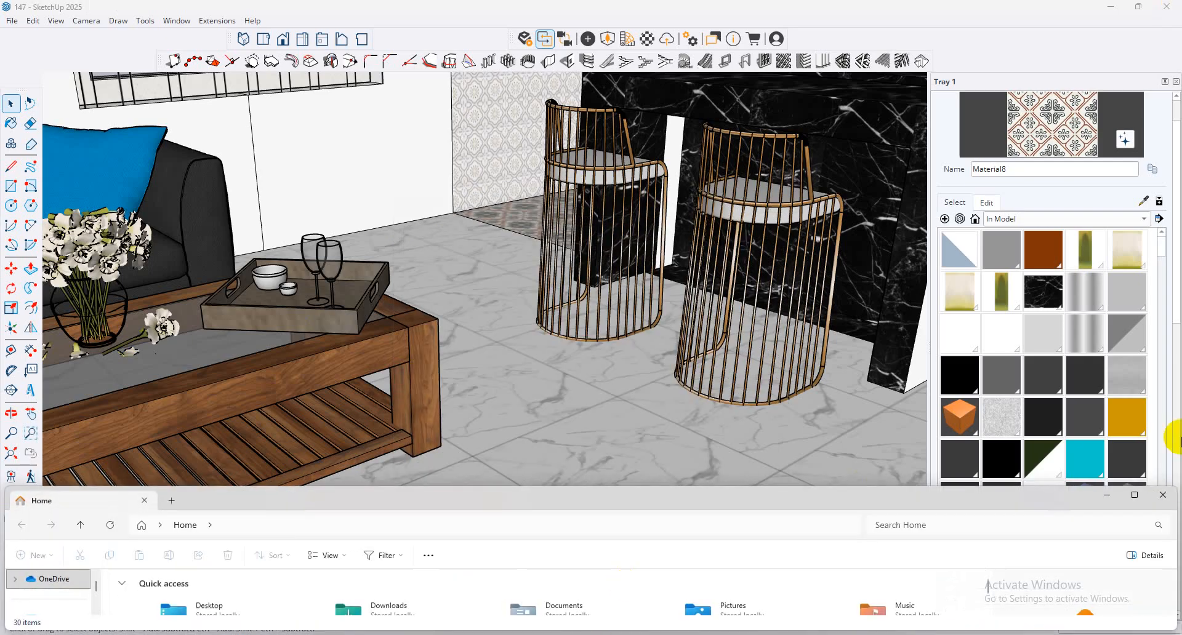
{"action": "left_click", "coordinate": [1134, 502]}
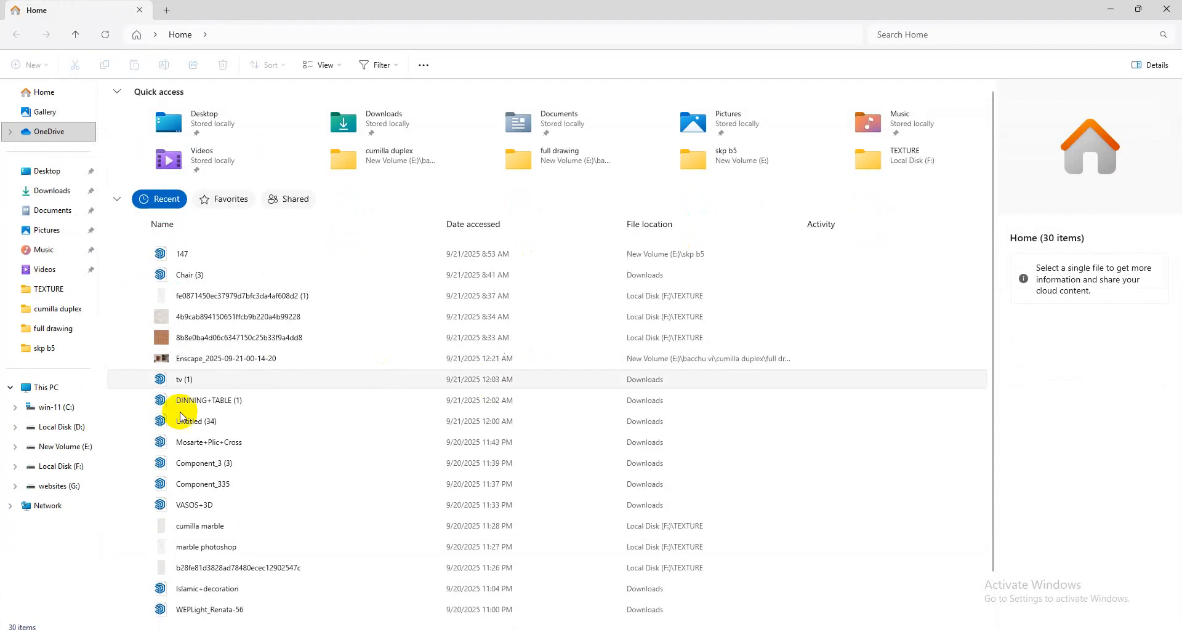
{"action": "left_click", "coordinate": [183, 381]}
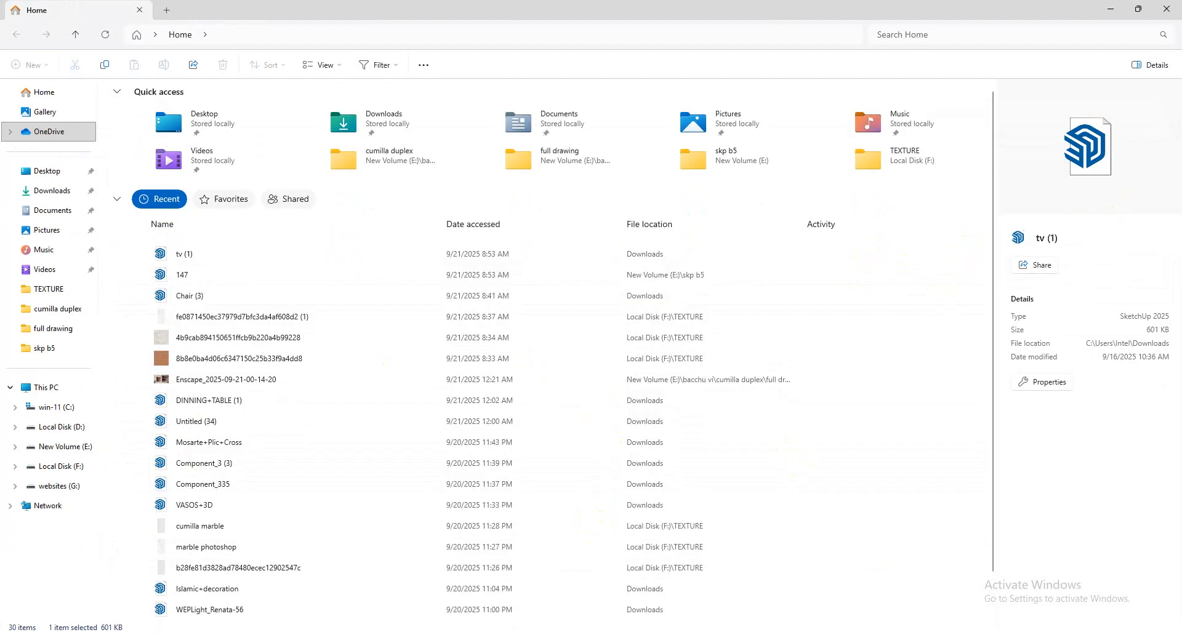
{"action": "left_click", "coordinate": [658, 634]}
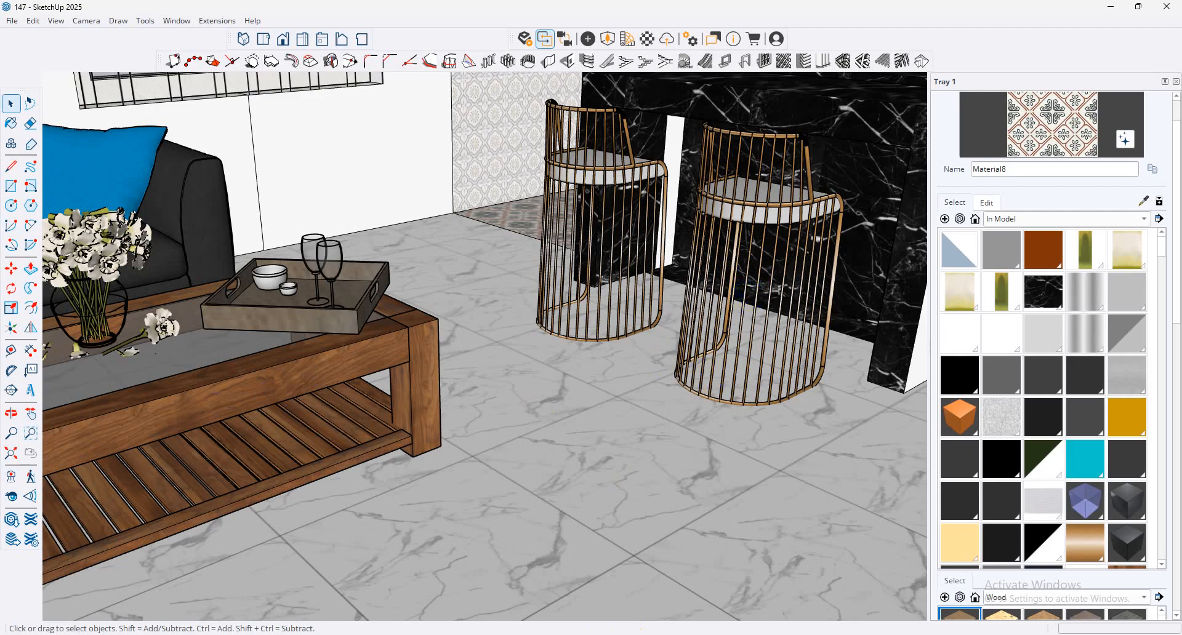
{"action": "mouse_move", "coordinate": [658, 633]}
{"action": "left_click", "coordinate": [680, 591]}
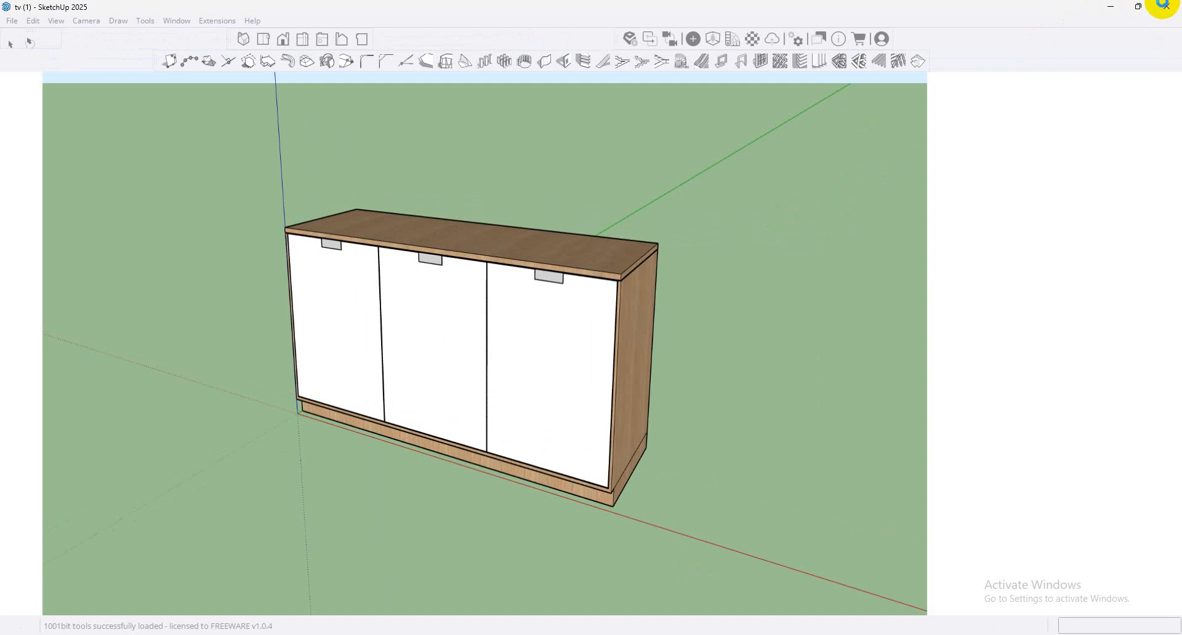
{"action": "left_click", "coordinate": [1157, 8]}
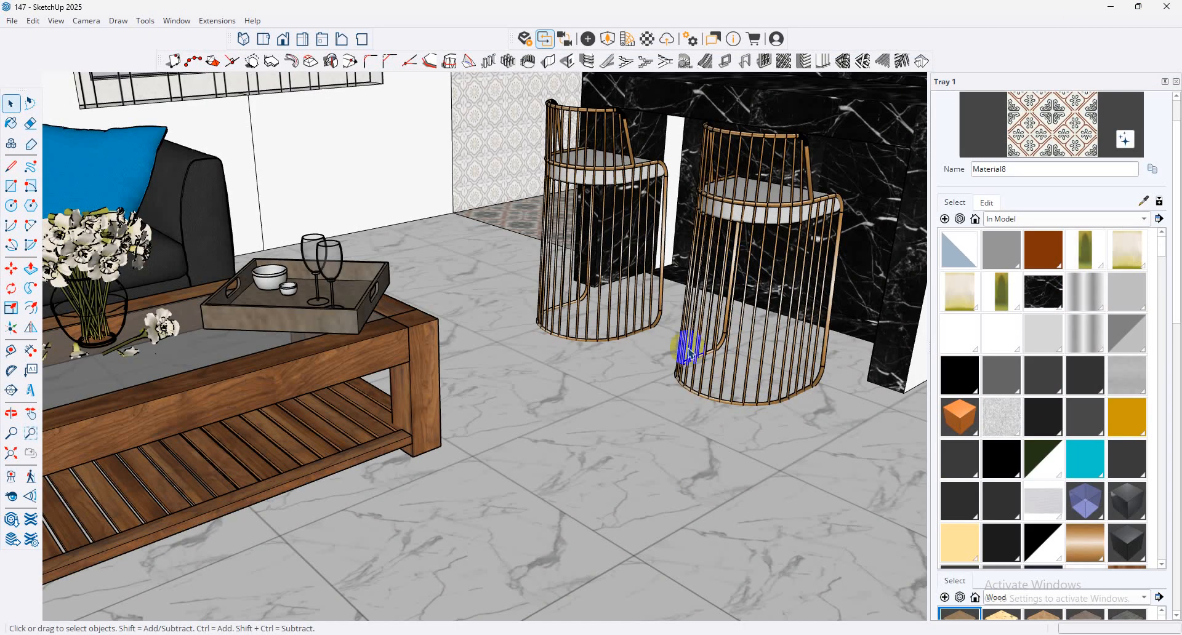
Step: Look around the furnished room, move outside the building and delete the stray diagonal line beside its front corner
{"action": "mouse_move", "coordinate": [617, 340]}
{"action": "middle_mouse_down"}
{"action": "mouse_move", "coordinate": [744, 298]}
{"action": "mouse_move", "coordinate": [174, 557]}
{"action": "middle_mouse_up"}
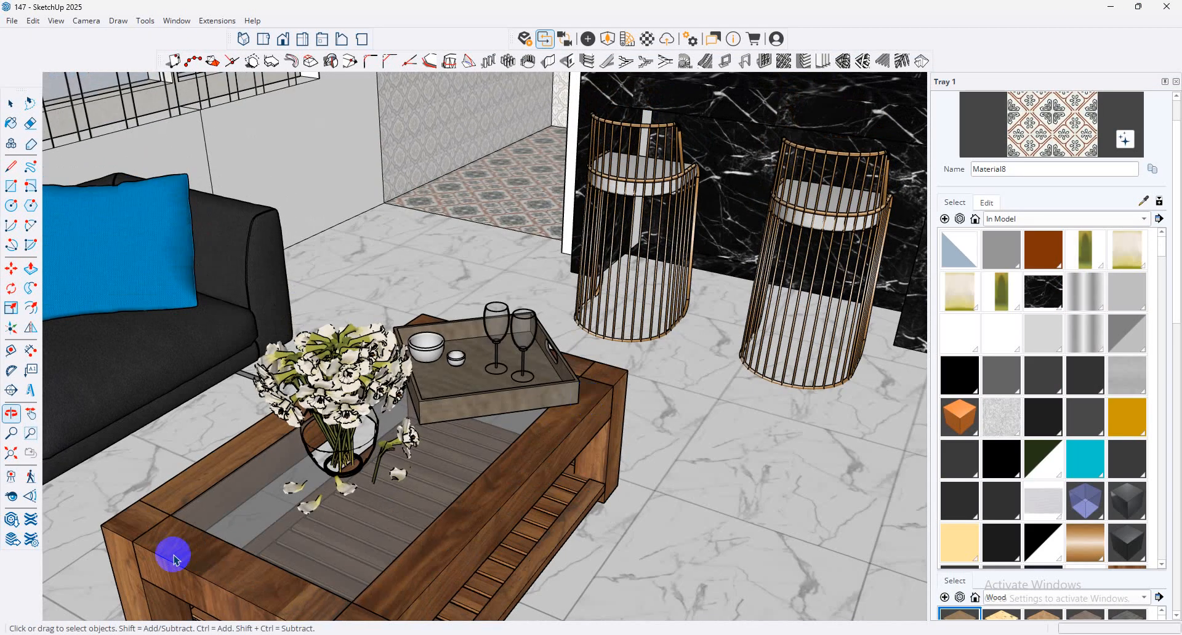
{"action": "left_click", "coordinate": [14, 495]}
{"action": "left_click_drag", "start_coordinate": [633, 335], "coordinate": [892, 76]}
{"action": "left_click_drag", "start_coordinate": [597, 299], "coordinate": [831, 130]}
{"action": "middle_click_drag", "start_coordinate": [578, 448], "coordinate": [216, 631]}
{"action": "scroll", "coordinate": [715, 279], "scroll_direction": "down", "scroll_amount": 10}
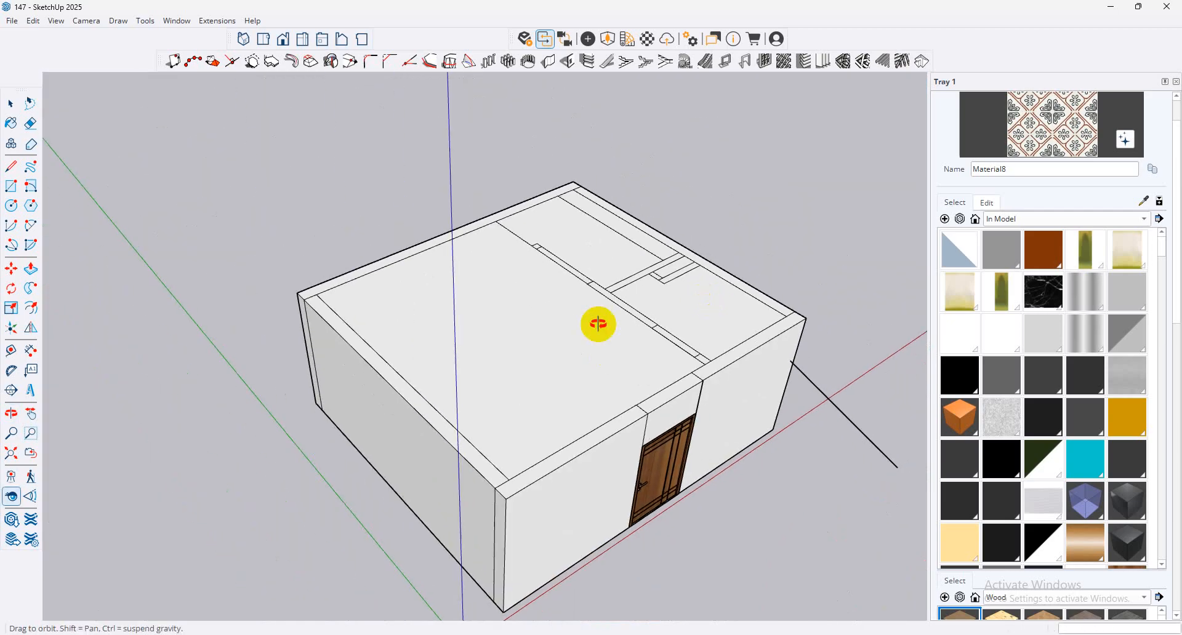
{"action": "left_click", "coordinate": [10, 104]}
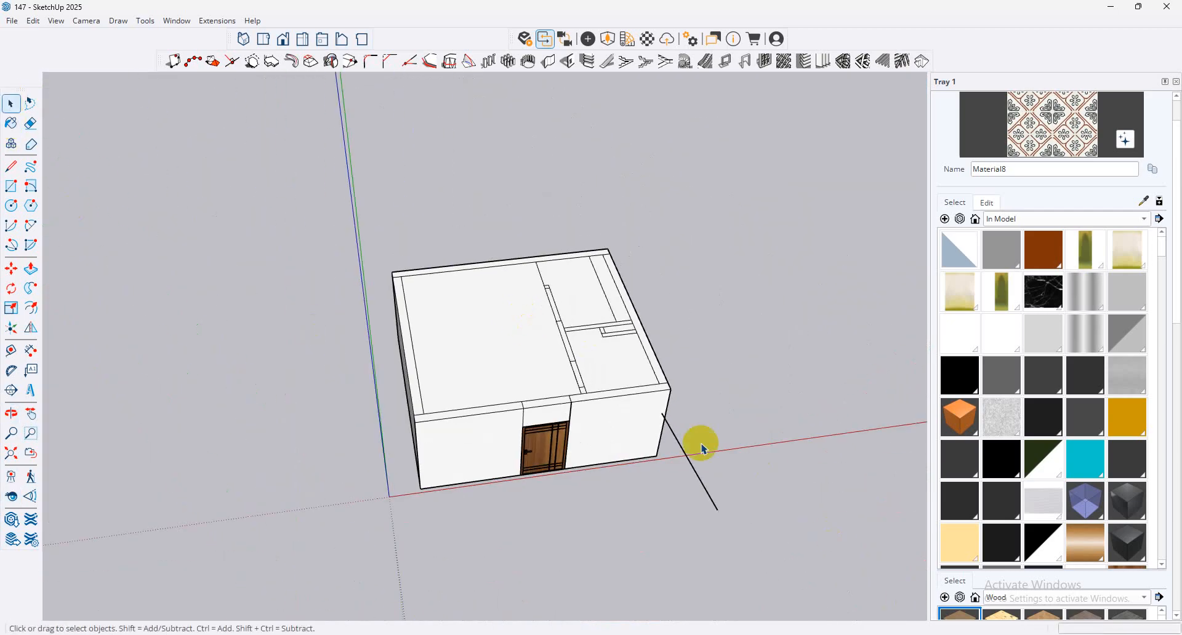
{"action": "scroll", "coordinate": [684, 458], "scroll_direction": "up", "scroll_amount": 6}
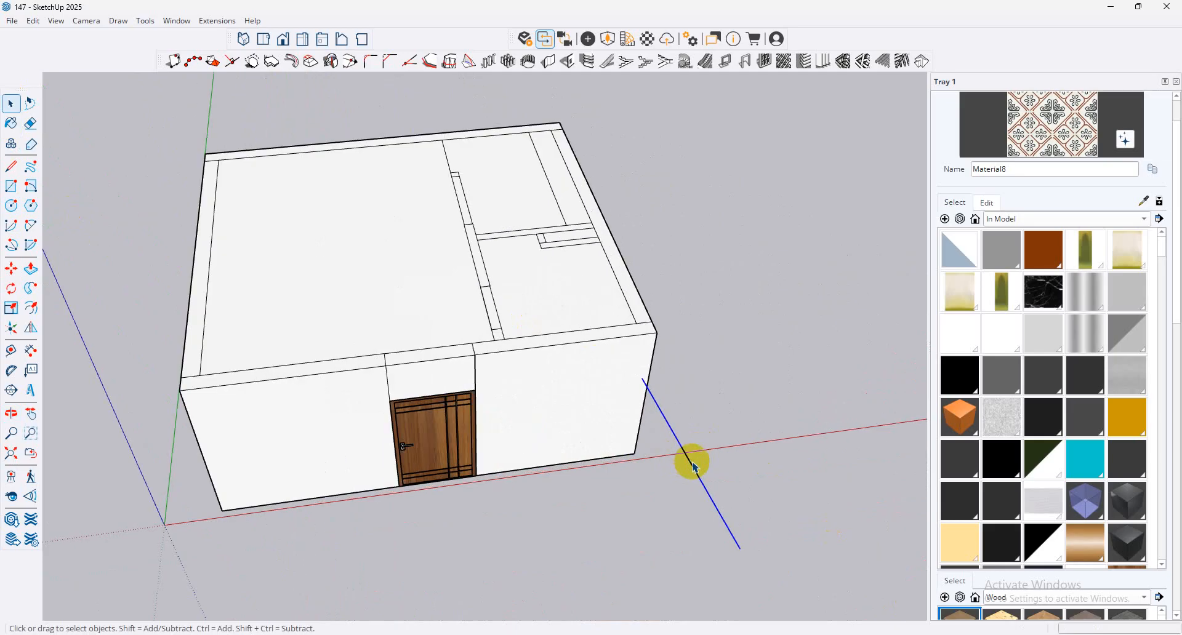
{"action": "middle_click_drag", "start_coordinate": [626, 418], "coordinate": [917, 425]}
{"action": "scroll", "coordinate": [573, 383], "scroll_direction": "down", "scroll_amount": 4}
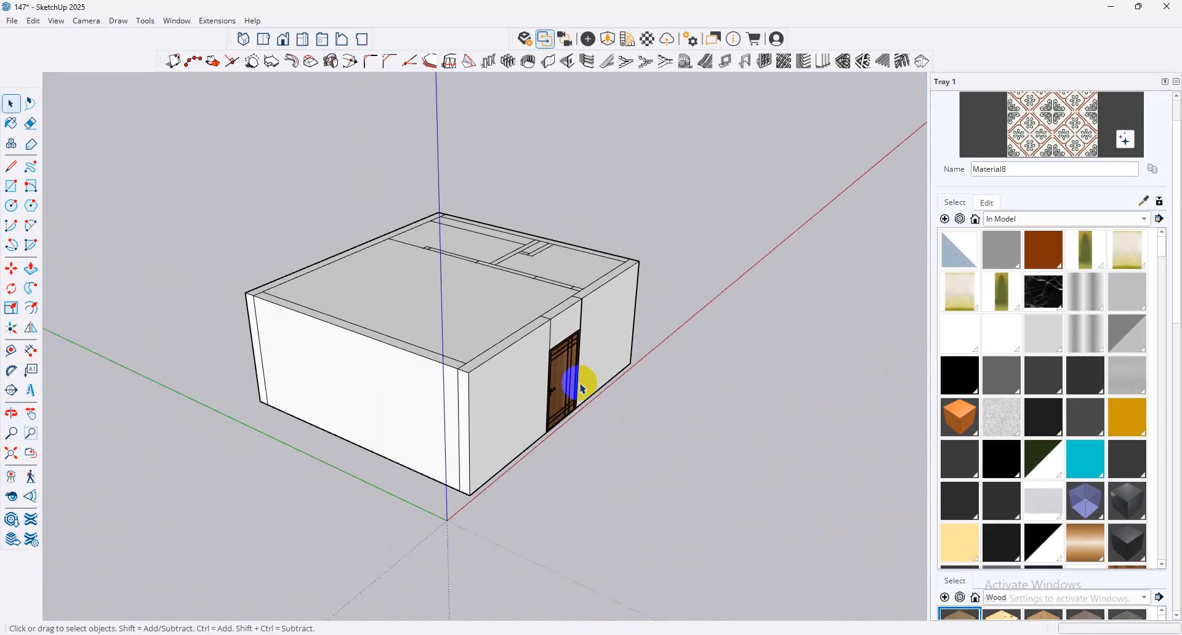
Step: Select the roof face above the large room and hide it to expose the interior
{"action": "scroll", "coordinate": [579, 342], "scroll_direction": "up", "scroll_amount": 3}
{"action": "scroll", "coordinate": [475, 331], "scroll_direction": "up", "scroll_amount": 2}
{"action": "left_click", "coordinate": [482, 300]}
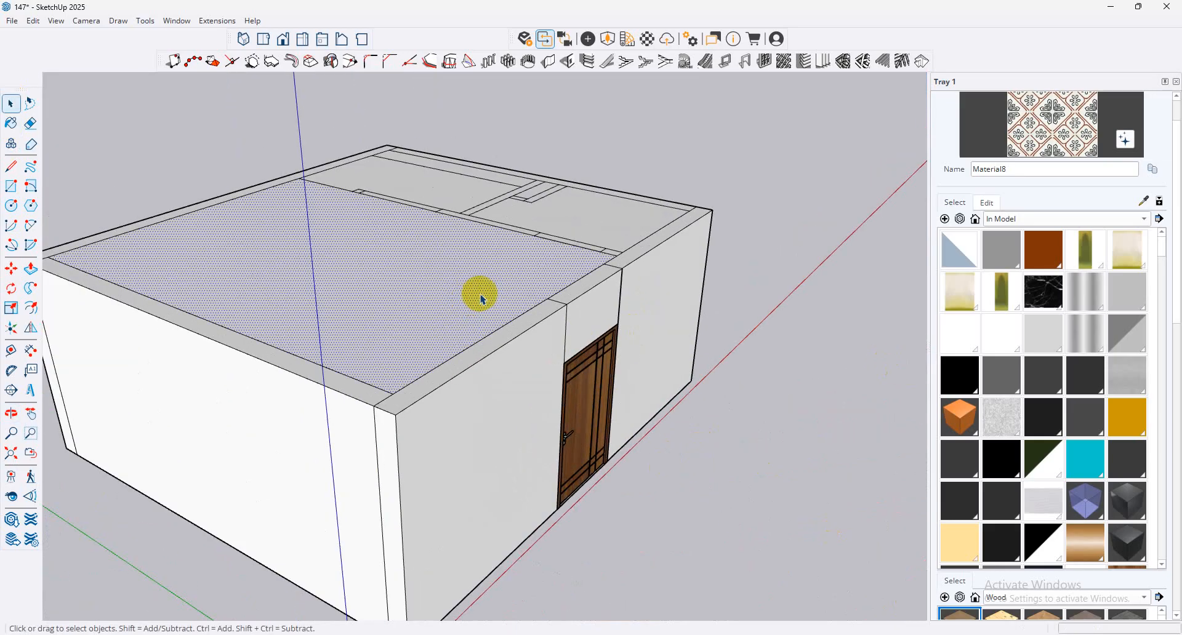
{"action": "middle_click_drag", "start_coordinate": [498, 297], "coordinate": [249, 289]}
{"action": "scroll", "coordinate": [374, 265], "scroll_direction": "down", "scroll_amount": 4}
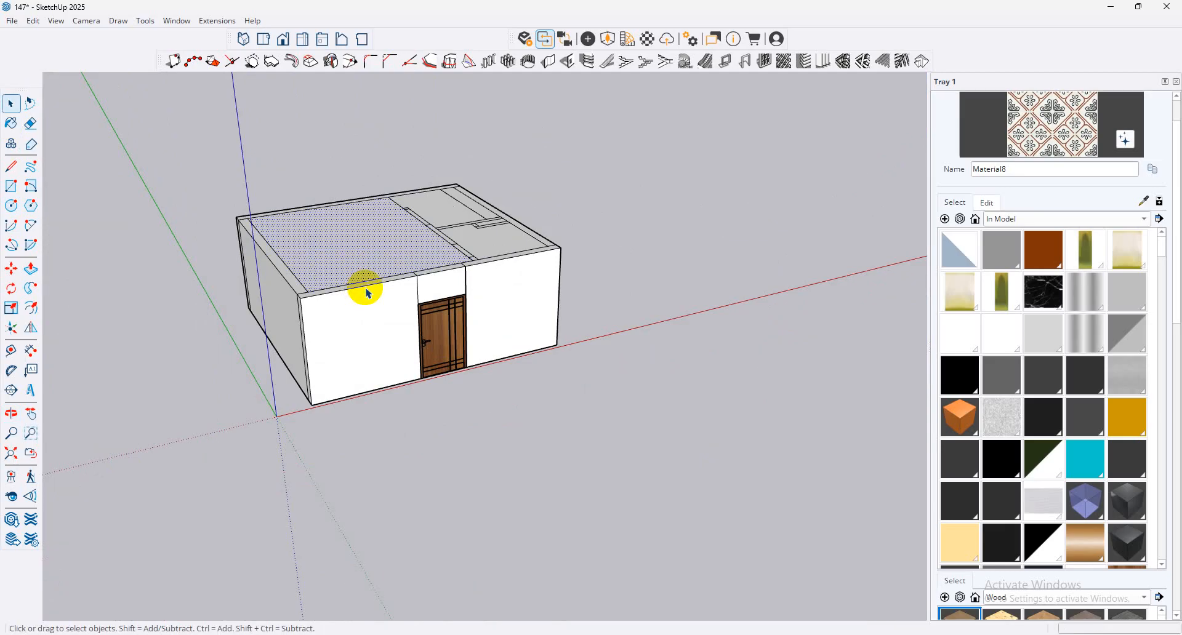
{"action": "scroll", "coordinate": [345, 230], "scroll_direction": "up", "scroll_amount": 5}
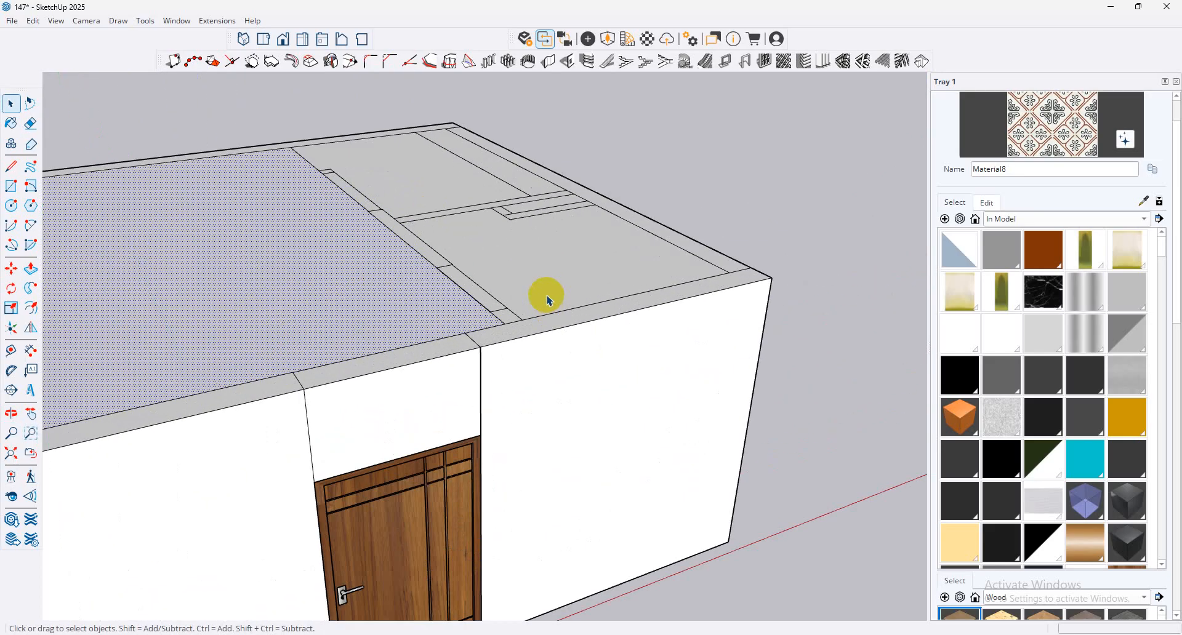
{"action": "scroll", "coordinate": [543, 298], "scroll_direction": "down", "scroll_amount": 3}
{"action": "middle_click_drag", "start_coordinate": [614, 275], "coordinate": [638, 370]}
{"action": "right_click", "coordinate": [394, 310]}
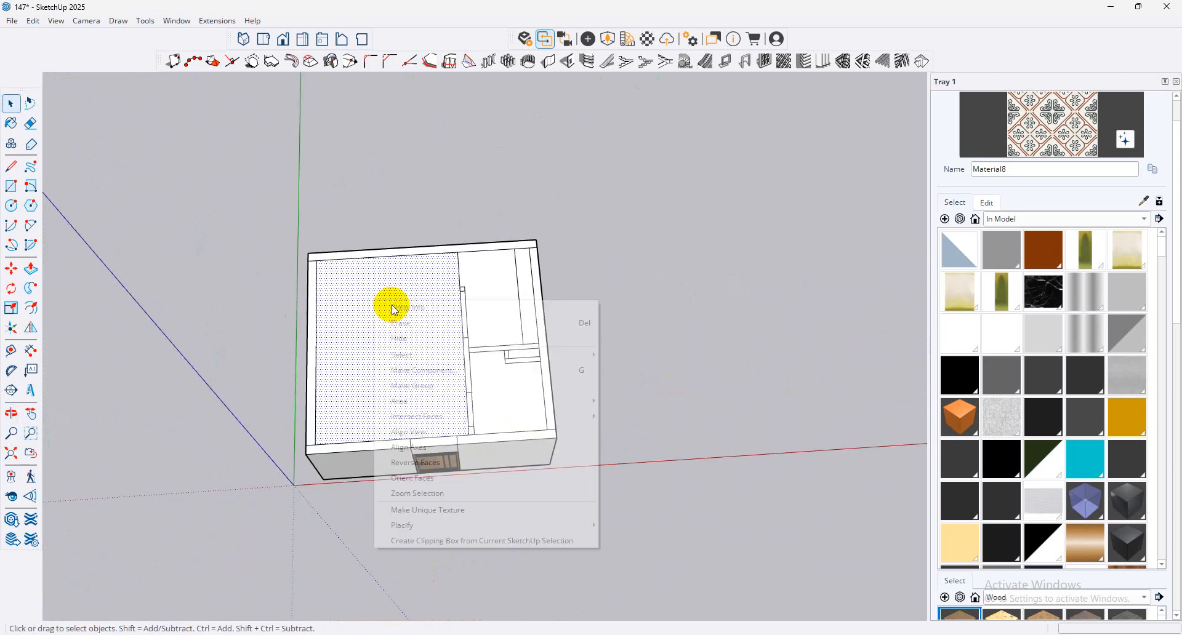
{"action": "left_click", "coordinate": [433, 338]}
Step: Examine the furnished room from above and undo hiding the roof face
{"action": "scroll", "coordinate": [373, 350], "scroll_direction": "up", "scroll_amount": 5}
{"action": "scroll", "coordinate": [373, 350], "scroll_direction": "up", "scroll_amount": 2}
{"action": "scroll", "coordinate": [473, 363], "scroll_direction": "down", "scroll_amount": 1}
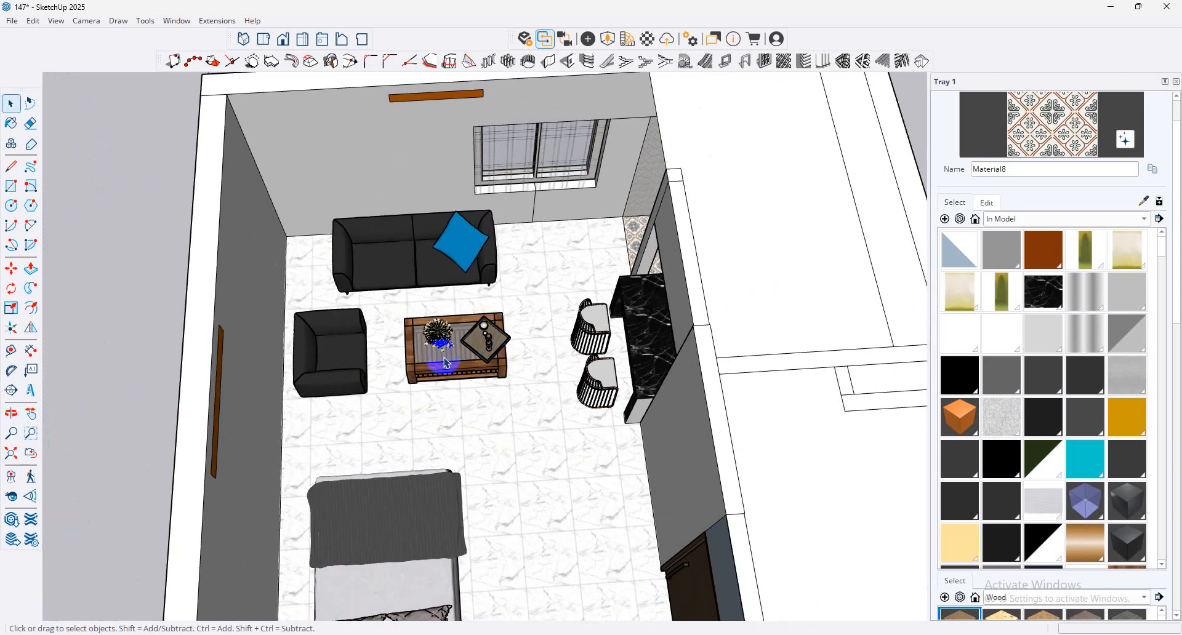
{"action": "scroll", "coordinate": [451, 362], "scroll_direction": "up", "scroll_amount": 1}
{"action": "scroll", "coordinate": [424, 336], "scroll_direction": "down", "scroll_amount": 2}
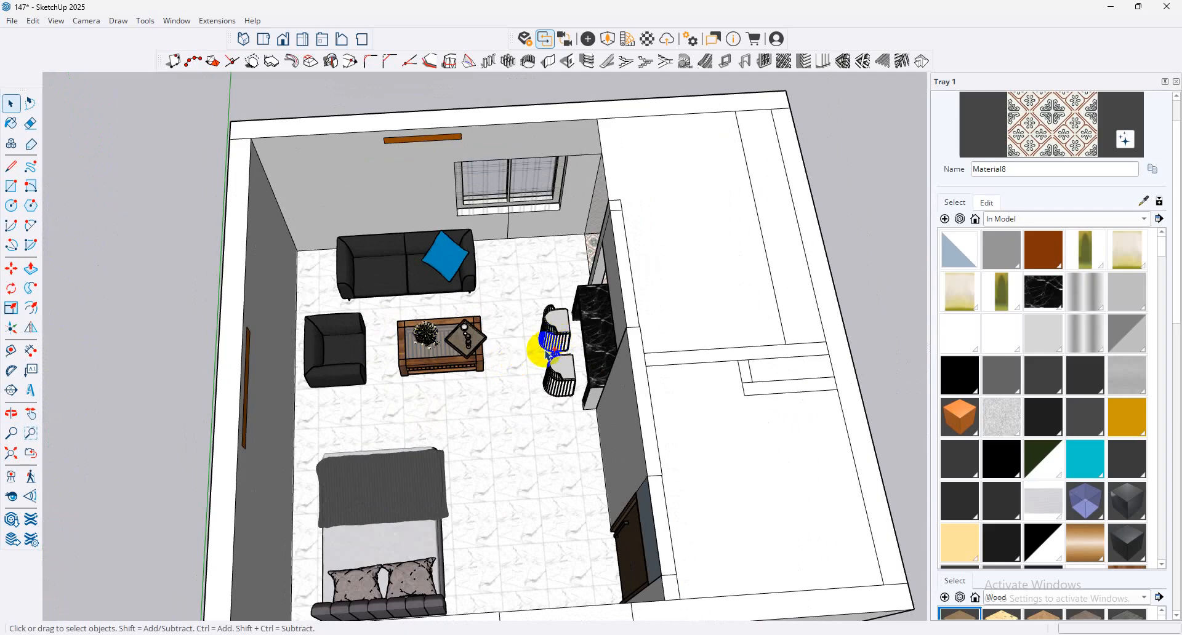
{"action": "key", "text": "ctrl+z"}
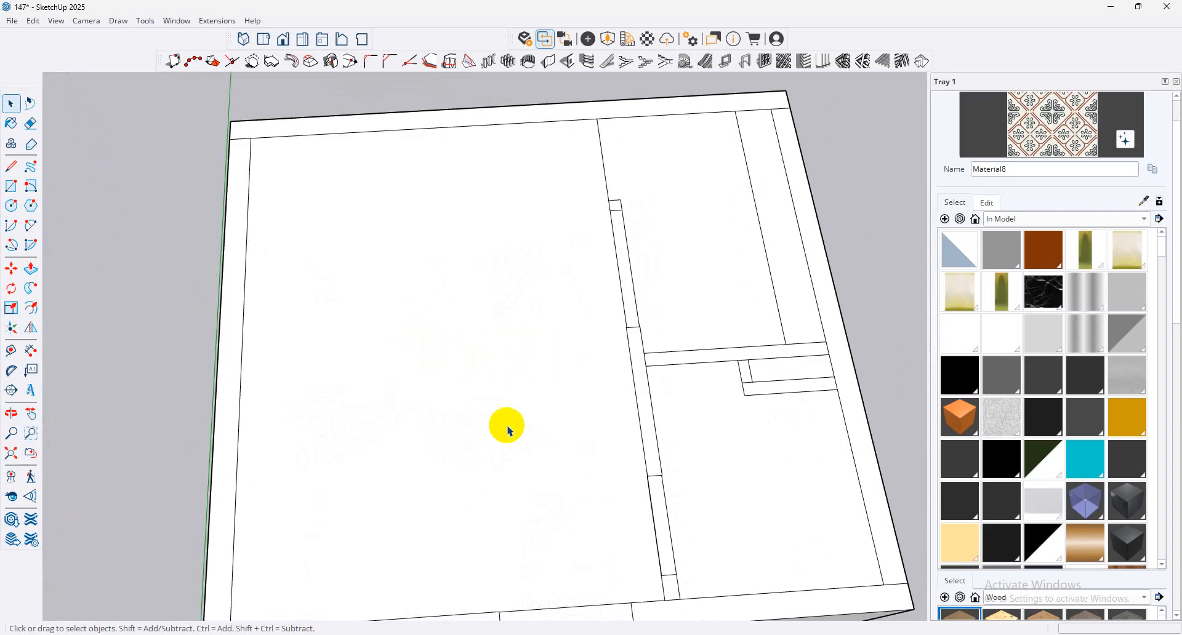
Step: Place a section plane on the roof face of the house to cut the model open from above
{"action": "scroll", "coordinate": [488, 288], "scroll_direction": "down", "scroll_amount": 5}
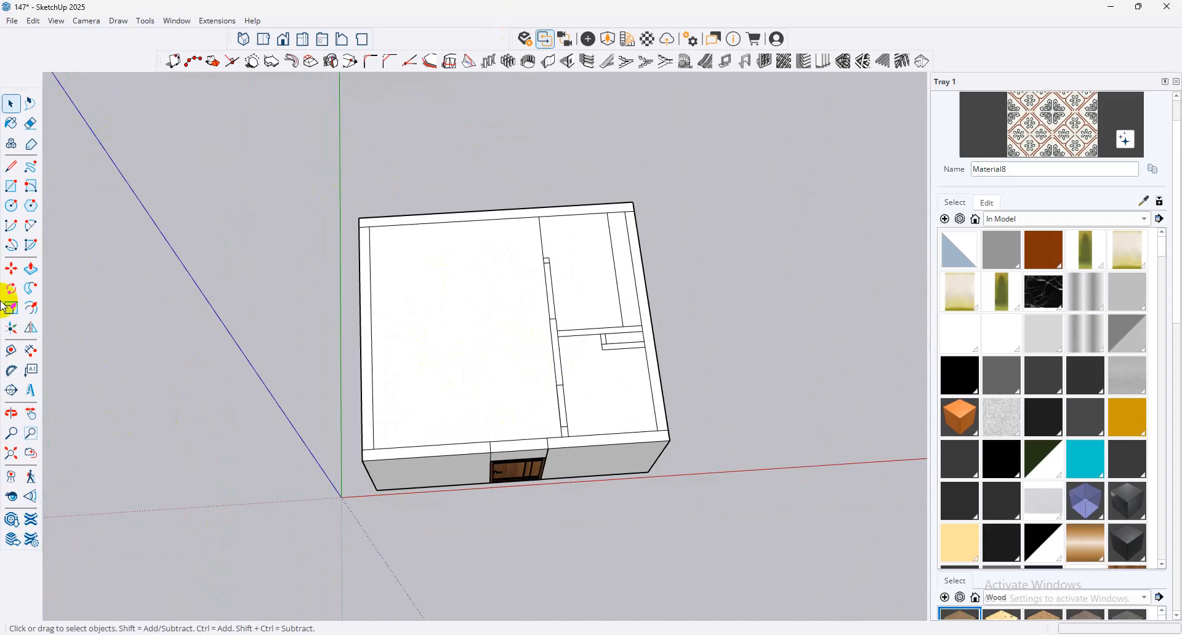
{"action": "left_click", "coordinate": [11, 390]}
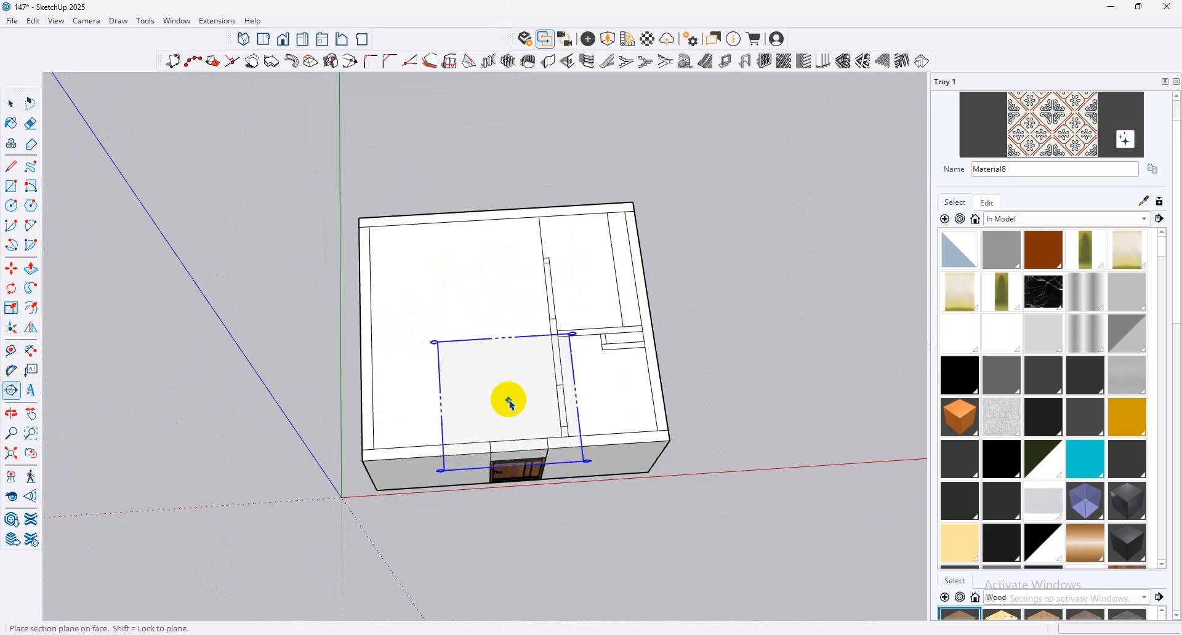
{"action": "left_click", "coordinate": [507, 399]}
{"action": "left_click", "coordinate": [643, 354]}
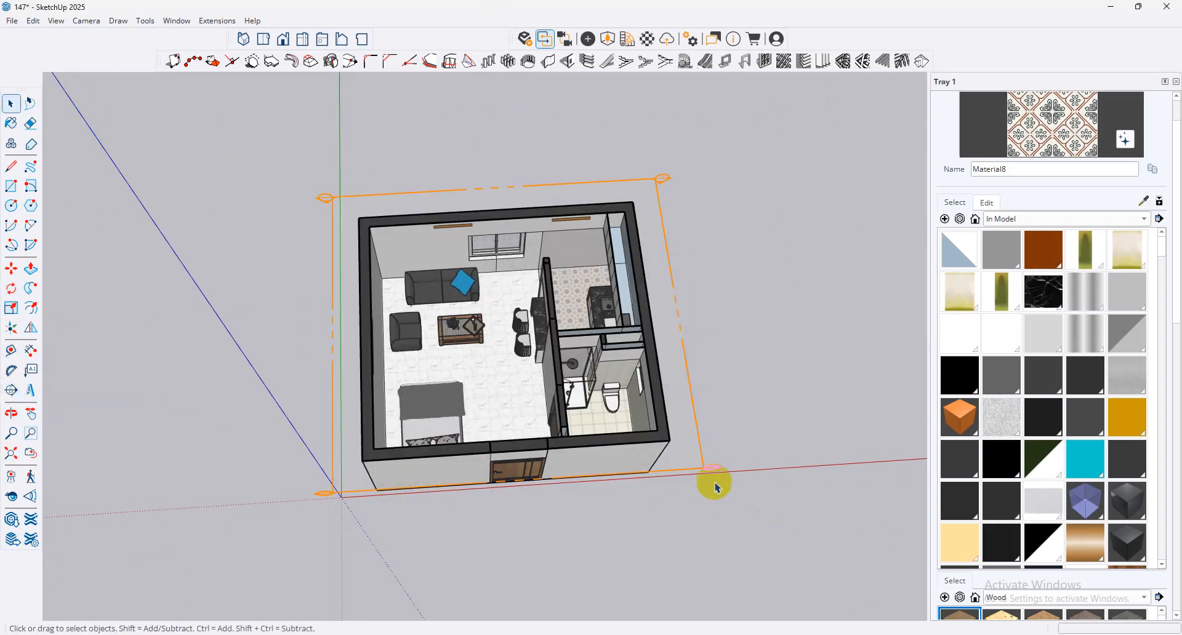
Step: Select the horizontal section plane and move it down slightly into the walls to expose the furnished rooms
{"action": "left_click", "coordinate": [712, 470]}
{"action": "left_click", "coordinate": [12, 271]}
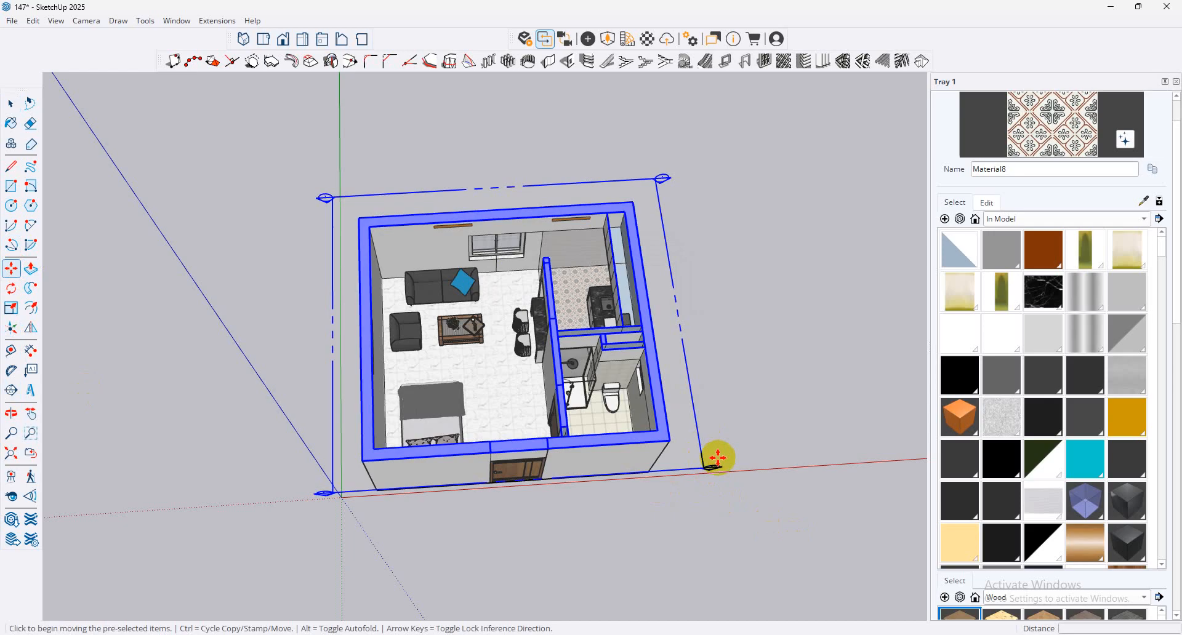
{"action": "left_click", "coordinate": [10, 102]}
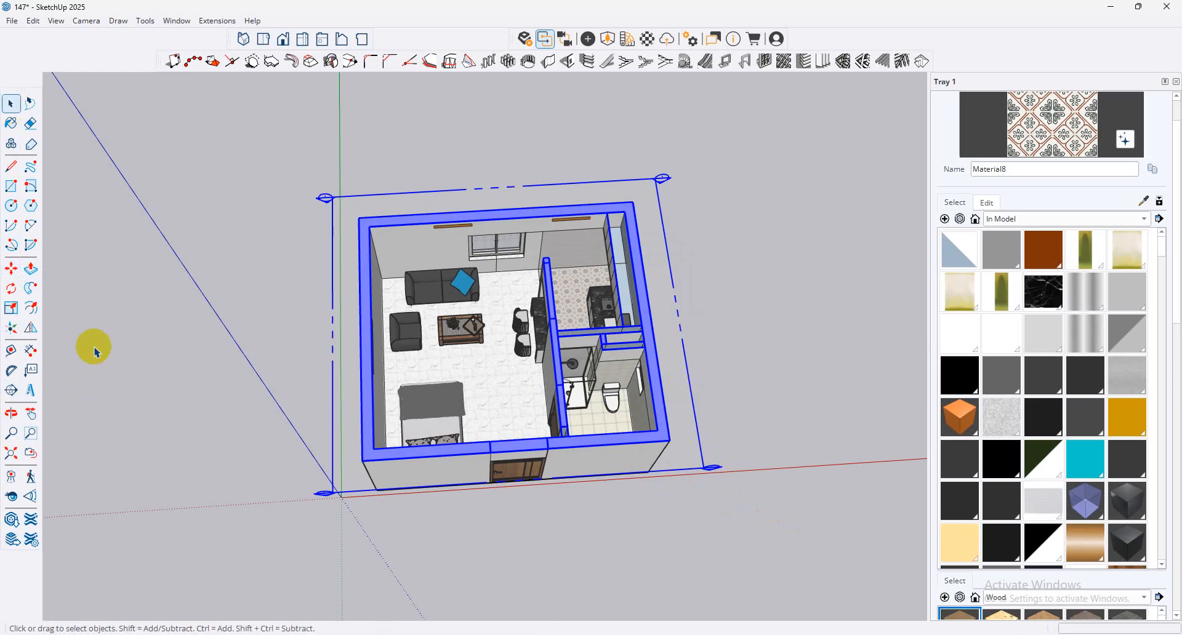
{"action": "left_click", "coordinate": [11, 269]}
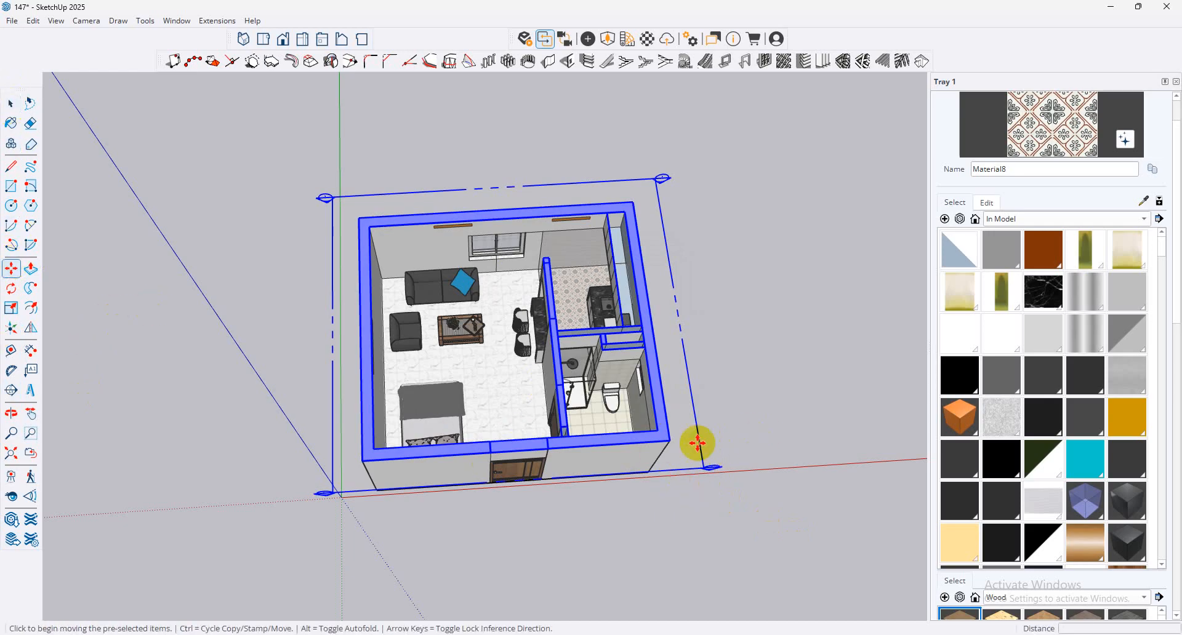
{"action": "middle_click_drag", "start_coordinate": [554, 455], "coordinate": [514, 324]}
{"action": "scroll", "coordinate": [514, 324], "scroll_direction": "up", "scroll_amount": 3}
{"action": "scroll", "coordinate": [514, 324], "scroll_direction": "up", "scroll_amount": 2}
{"action": "scroll", "coordinate": [541, 256], "scroll_direction": "down", "scroll_amount": 3}
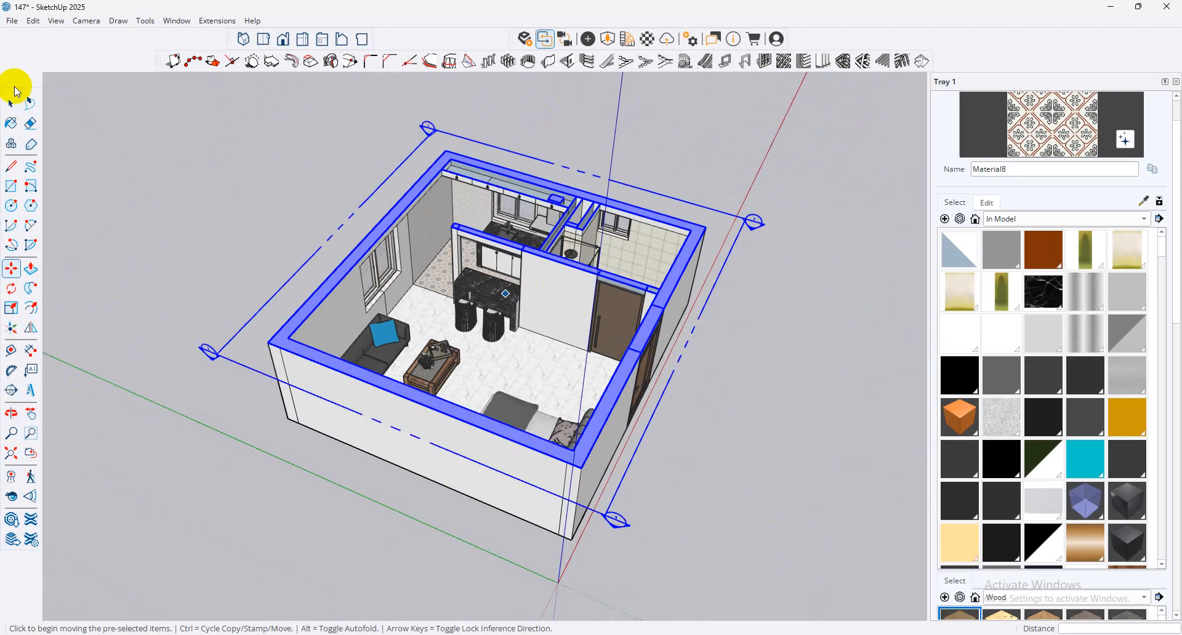
Step: Select the horizontal section plane around the house and delete it
{"action": "left_click", "coordinate": [11, 103]}
{"action": "left_click", "coordinate": [318, 248]}
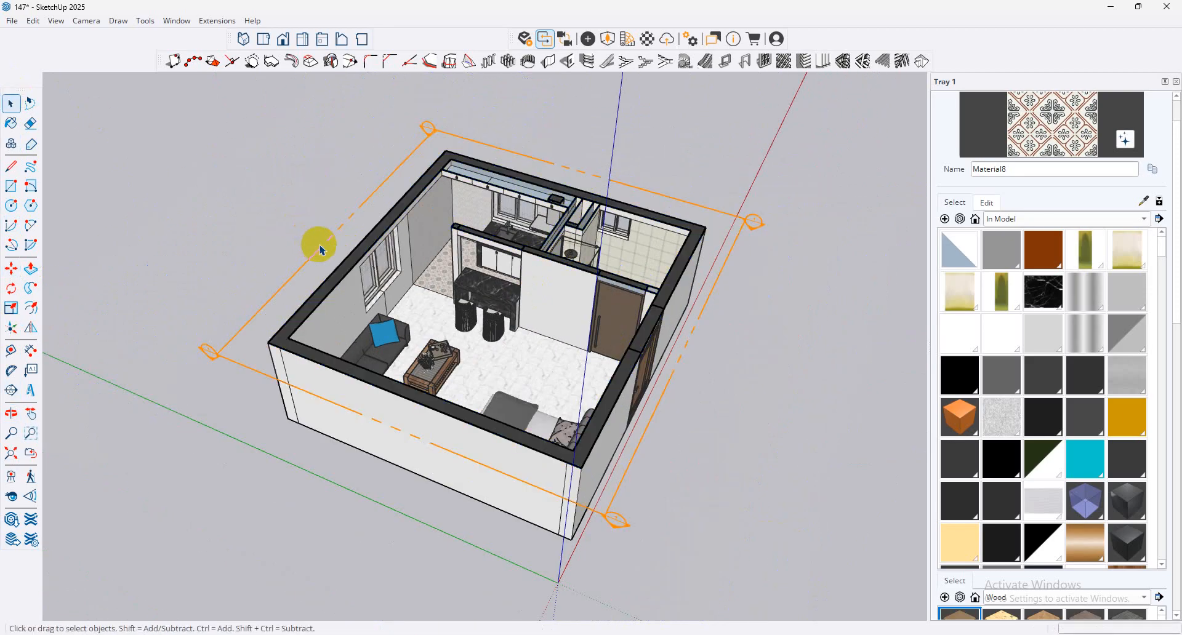
{"action": "left_click", "coordinate": [326, 248]}
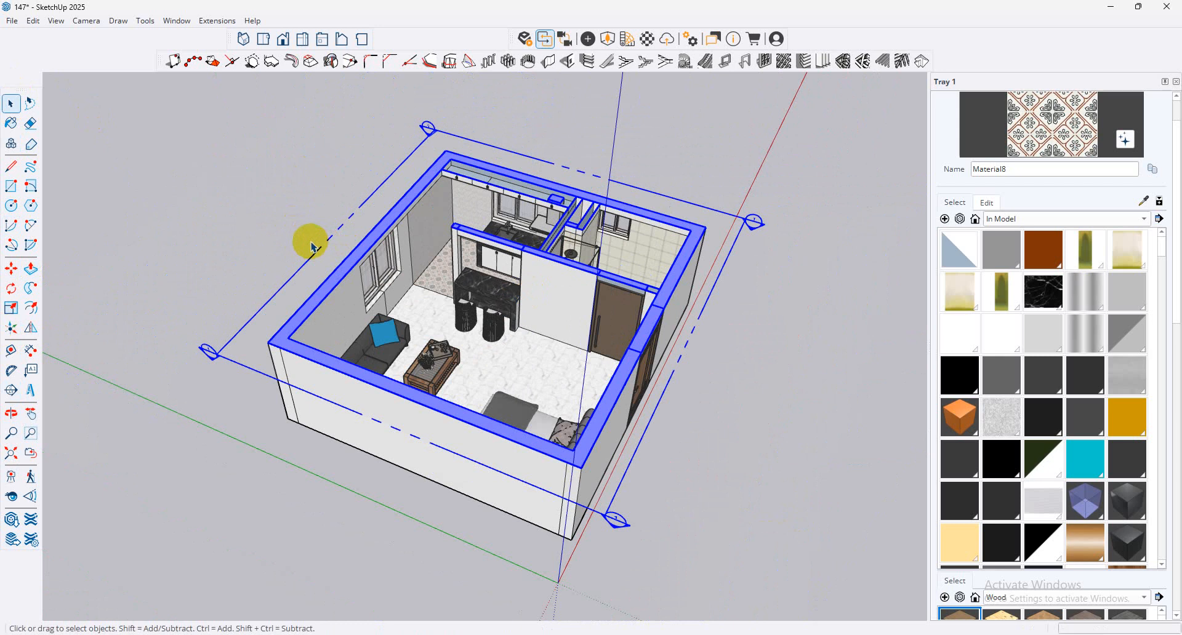
{"action": "key", "text": "Delete"}
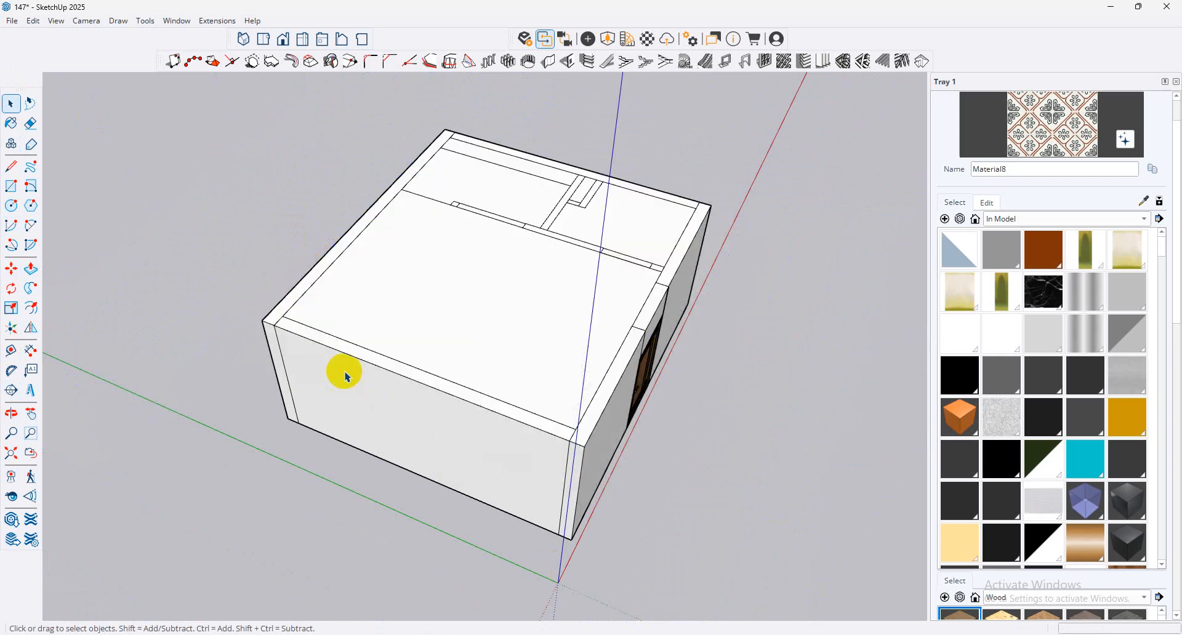
Step: Float the Enscape toolbar over the model and dock it back among the other toolbars
{"action": "middle_click_drag", "start_coordinate": [272, 140], "coordinate": [421, 89]}
{"action": "key", "text": "space"}
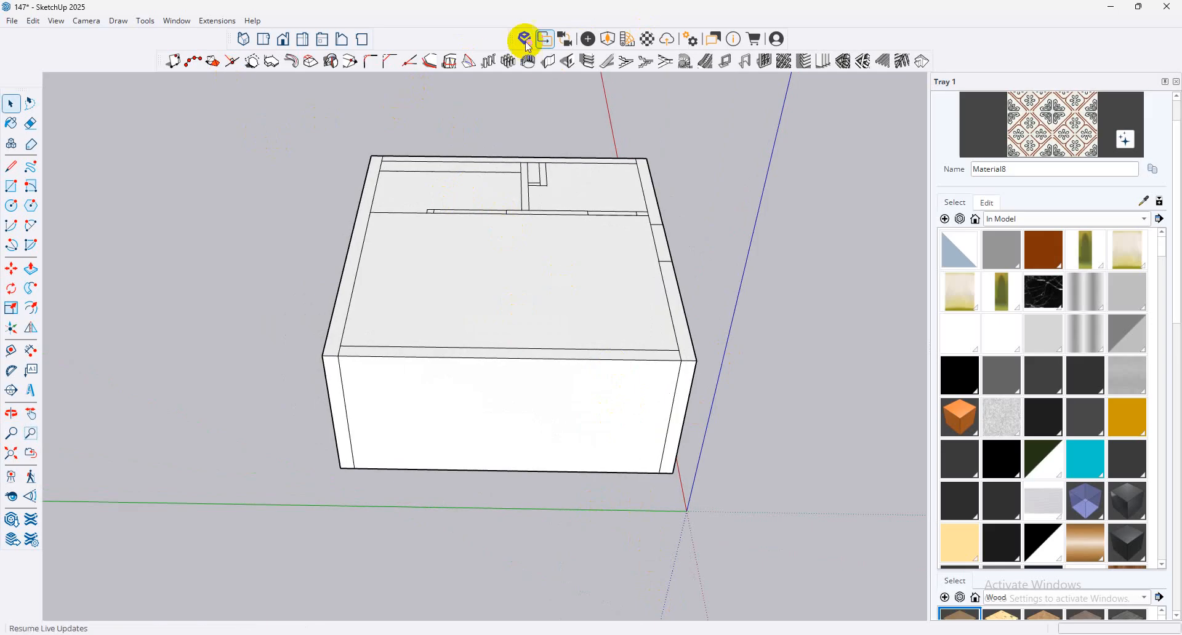
{"action": "left_click_drag", "start_coordinate": [512, 39], "coordinate": [278, 239]}
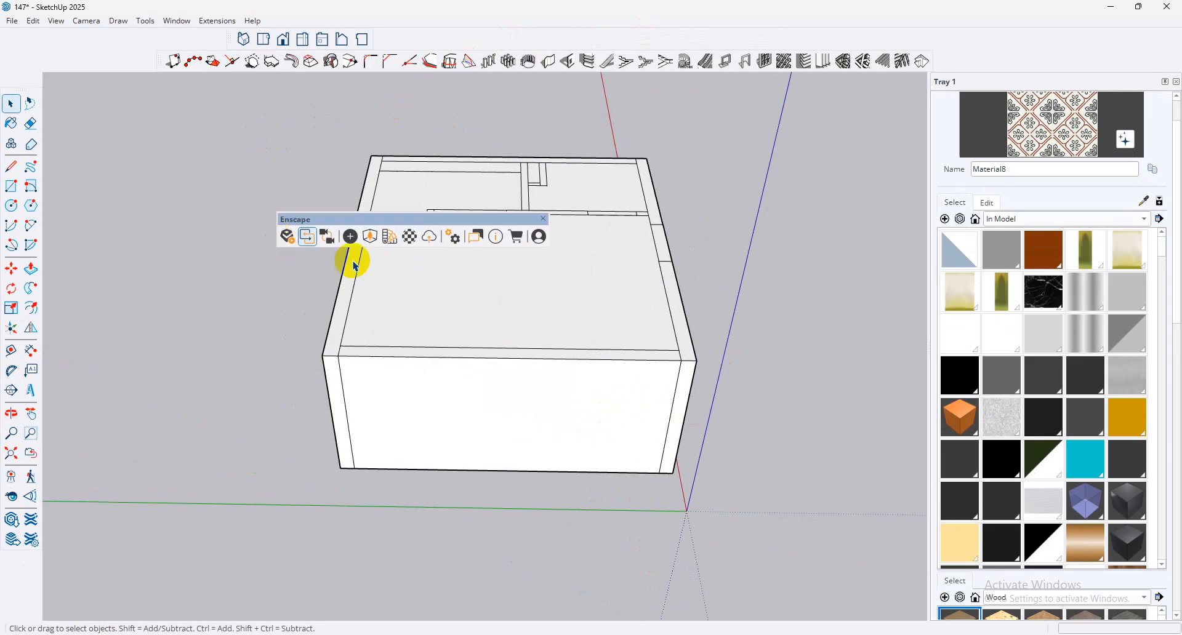
{"action": "scroll", "coordinate": [282, 255], "scroll_direction": "up", "scroll_amount": 1}
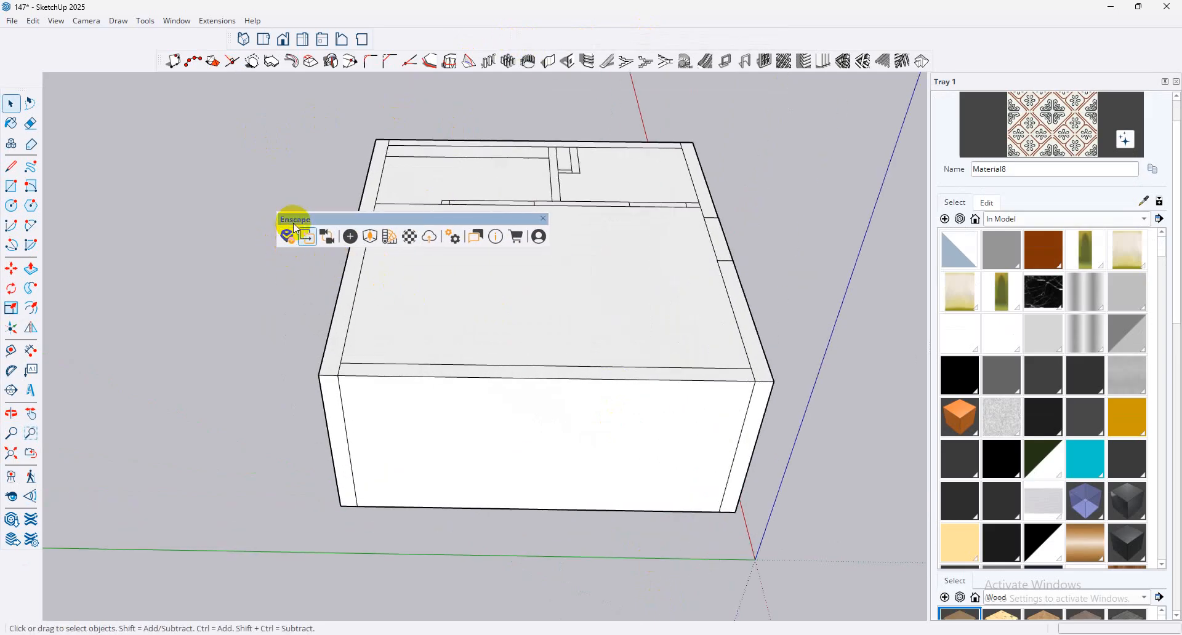
{"action": "left_click_drag", "start_coordinate": [297, 224], "coordinate": [482, 27]}
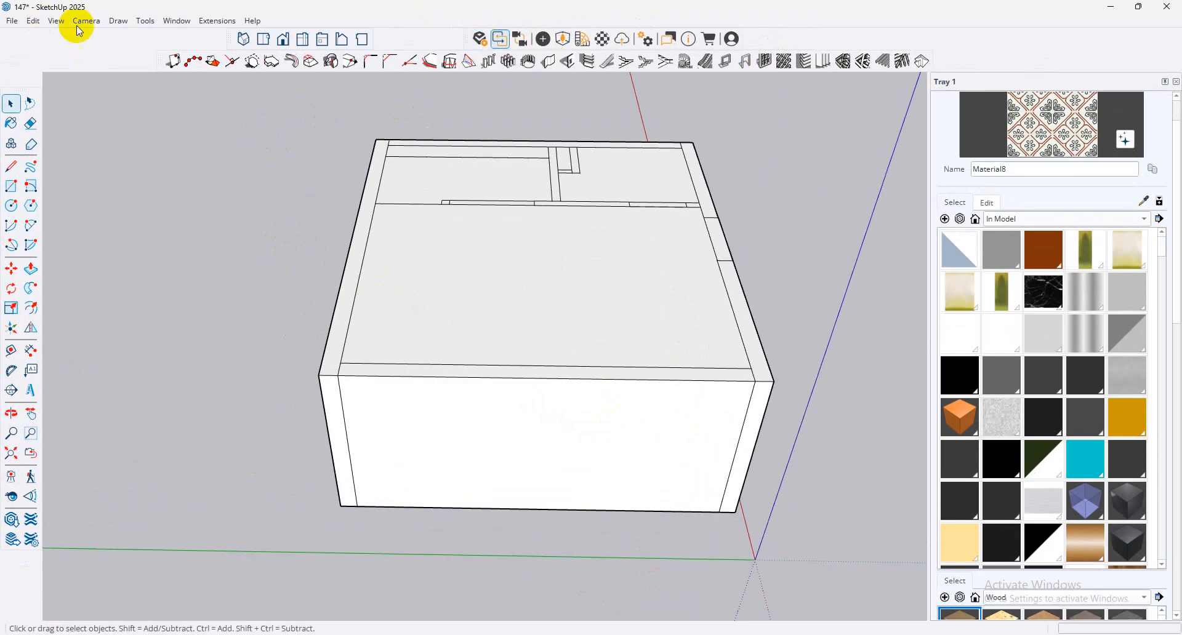
Step: Hide the roof face above the large room and bring it back with Unhide Last
{"action": "left_click", "coordinate": [583, 285]}
{"action": "right_click", "coordinate": [486, 257]}
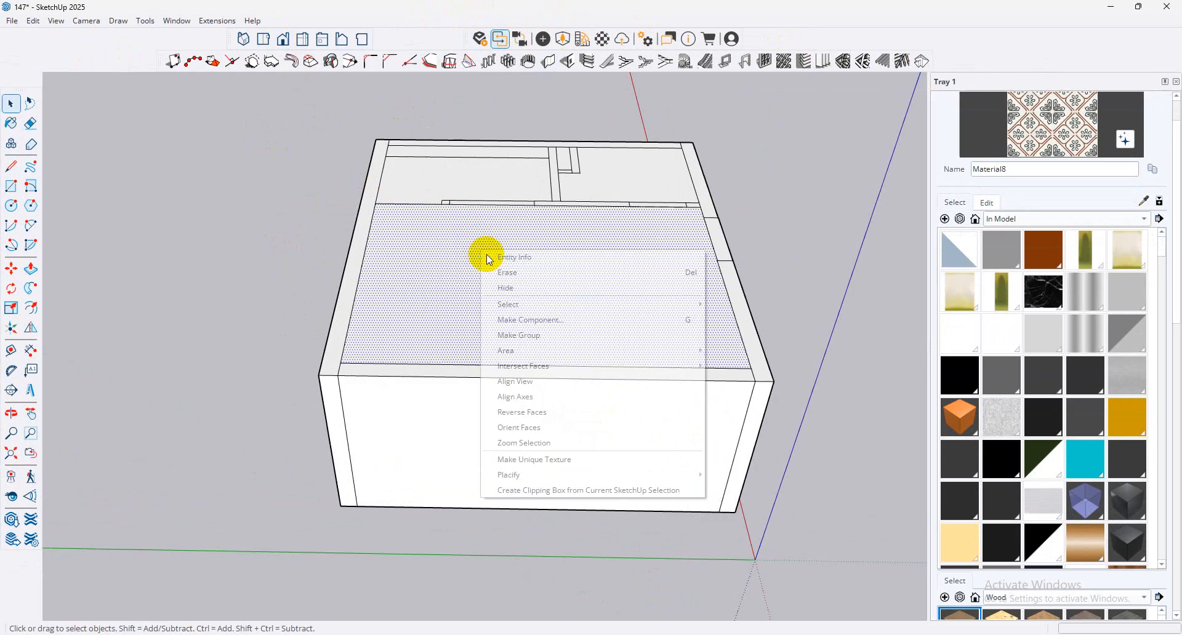
{"action": "left_click", "coordinate": [537, 288]}
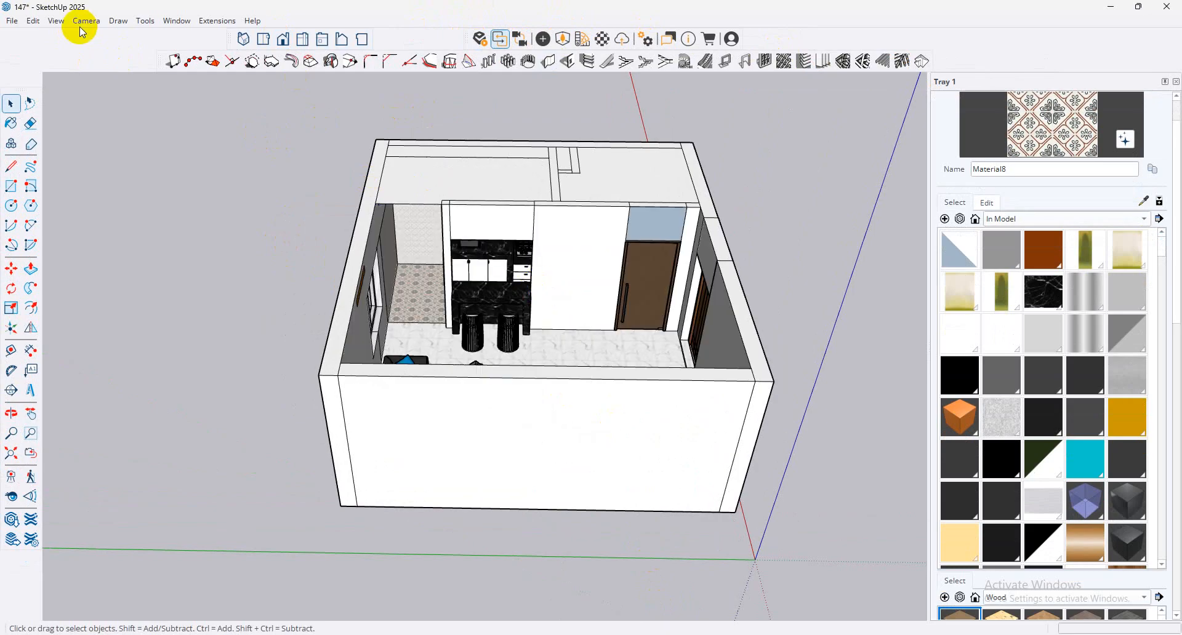
{"action": "left_click", "coordinate": [35, 21]}
{"action": "mouse_move", "coordinate": [105, 222]}
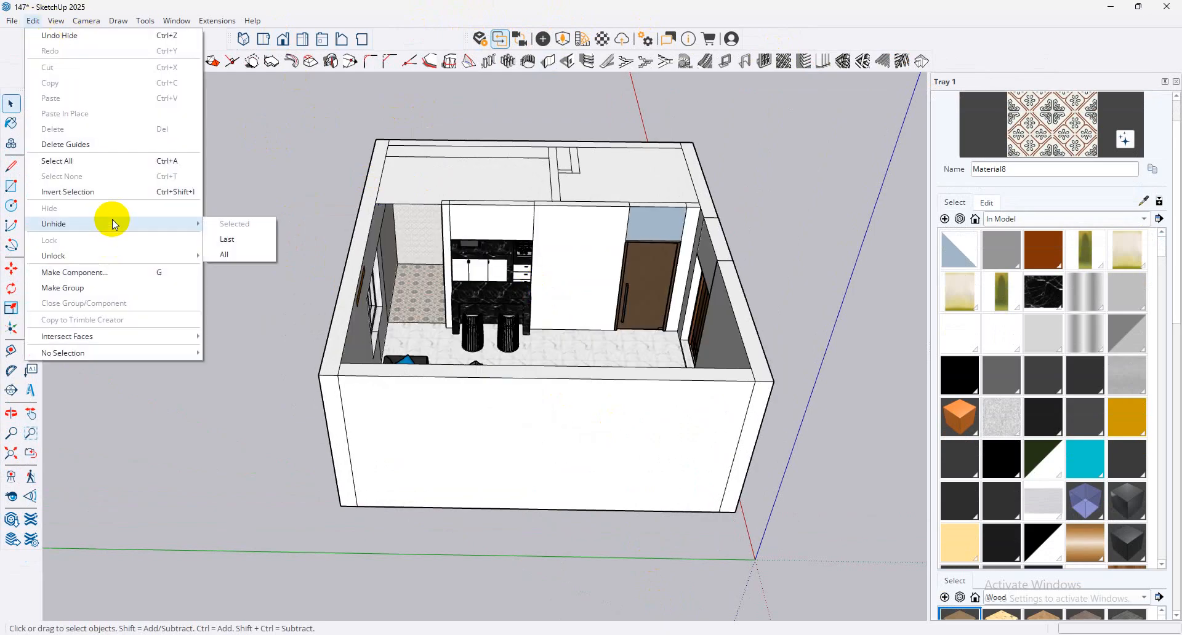
{"action": "left_click", "coordinate": [242, 241]}
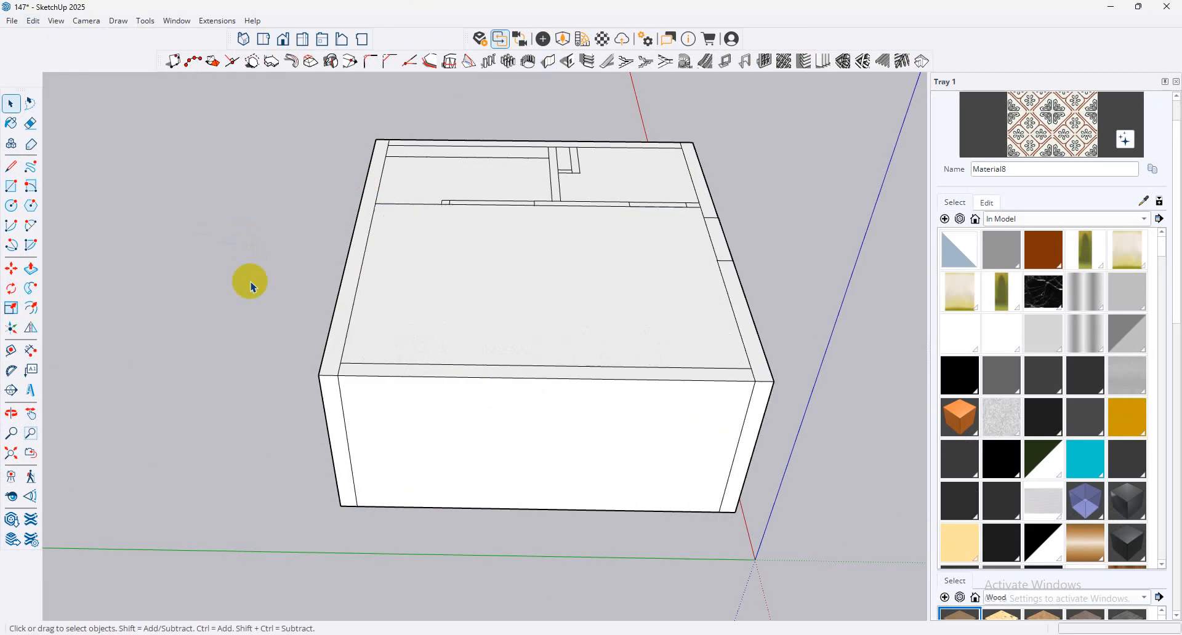
Step: Hide the roof face above the large room again and view the house from above
{"action": "left_click", "coordinate": [56, 20]}
{"action": "left_click", "coordinate": [488, 290]}
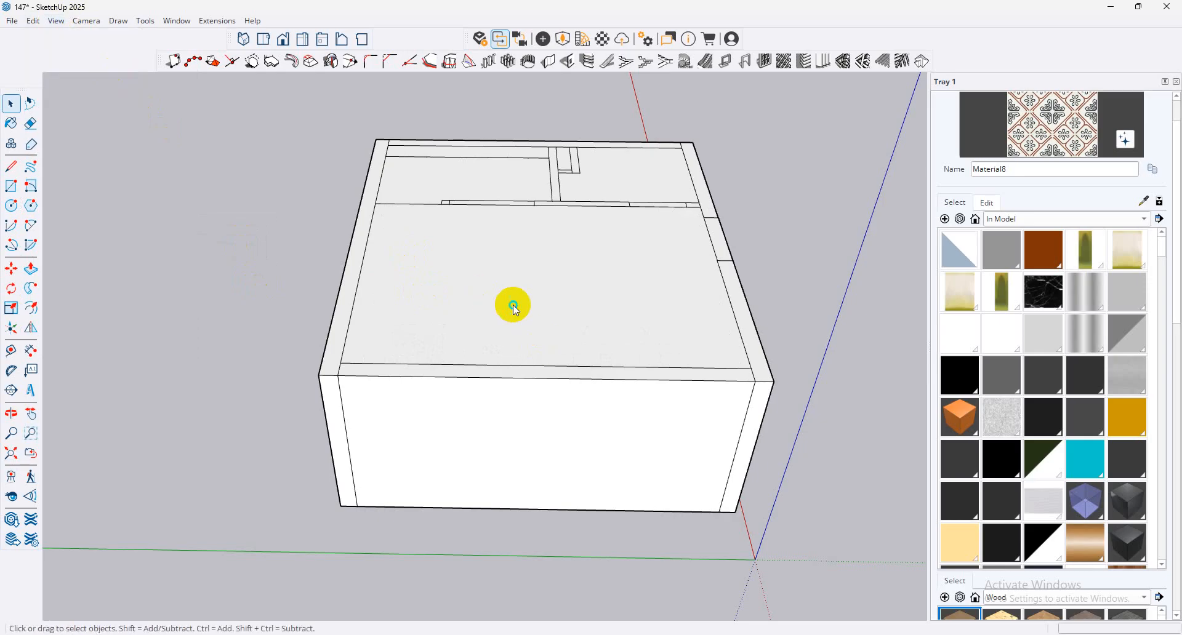
{"action": "right_click", "coordinate": [513, 304]}
{"action": "left_click", "coordinate": [561, 346]}
{"action": "middle_click_drag", "start_coordinate": [543, 299], "coordinate": [522, 382]}
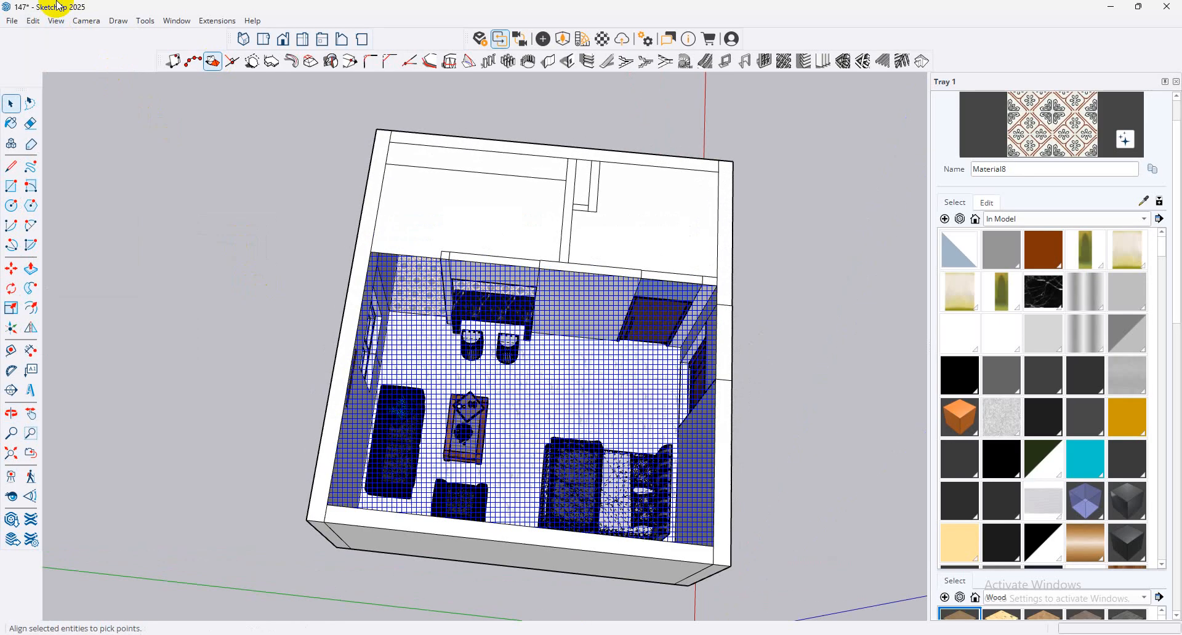
Step: Turn off the Hidden Geometry display, and switch the Hidden Objects display on and off again
{"action": "left_click", "coordinate": [64, 27]}
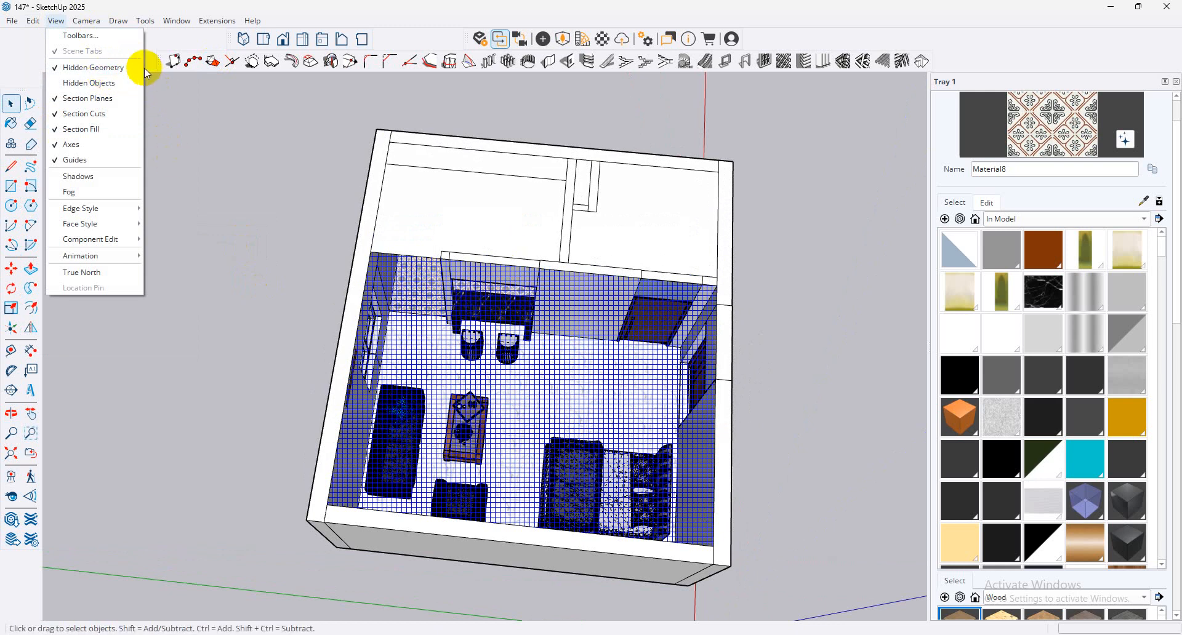
{"action": "left_click", "coordinate": [123, 78]}
{"action": "left_click", "coordinate": [57, 20]}
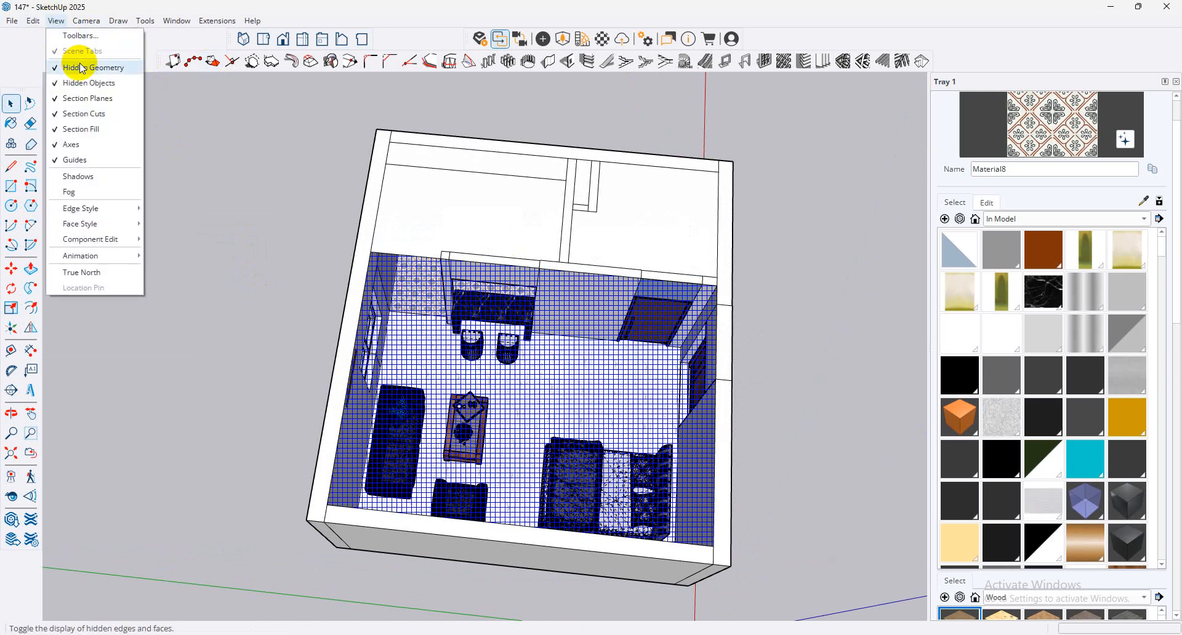
{"action": "left_click", "coordinate": [82, 68]}
{"action": "left_click", "coordinate": [56, 16]}
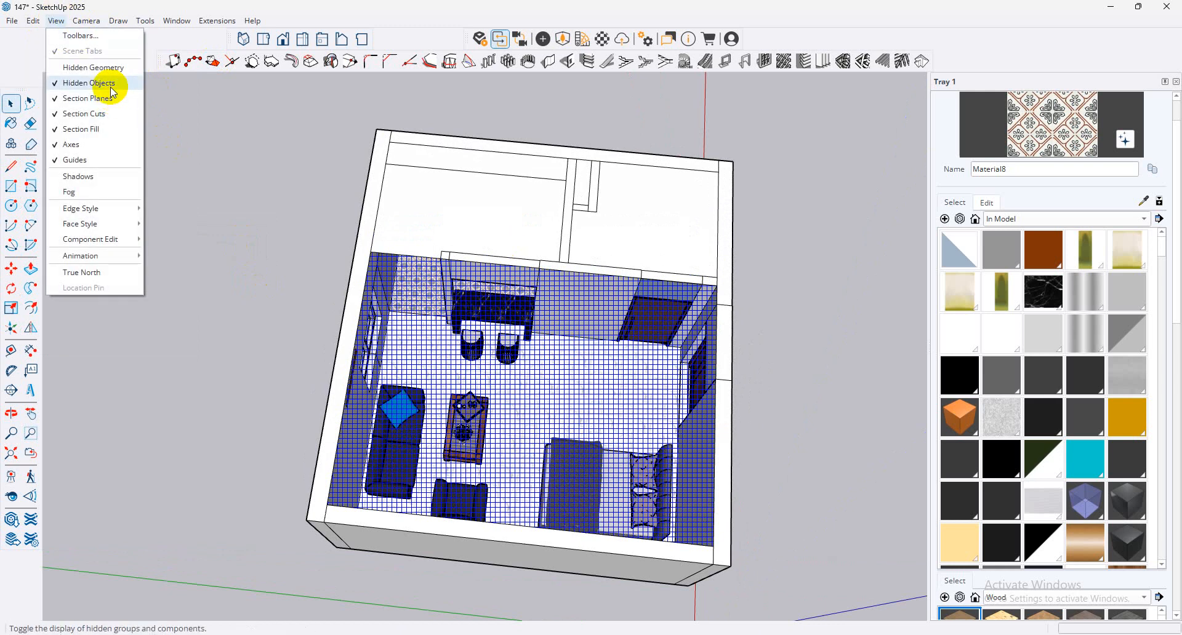
{"action": "left_click", "coordinate": [111, 85]}
Step: Turn on the X-ray face style to make the walls and roof see-through
{"action": "left_click", "coordinate": [55, 21]}
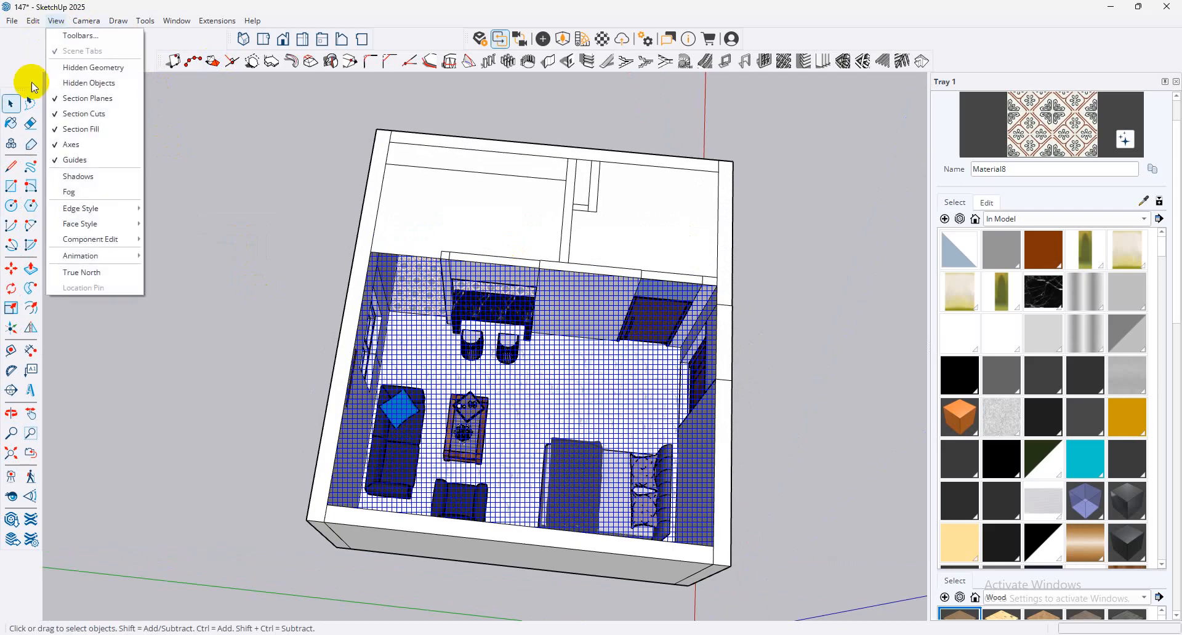
{"action": "left_click", "coordinate": [33, 20]}
{"action": "mouse_move", "coordinate": [57, 21]}
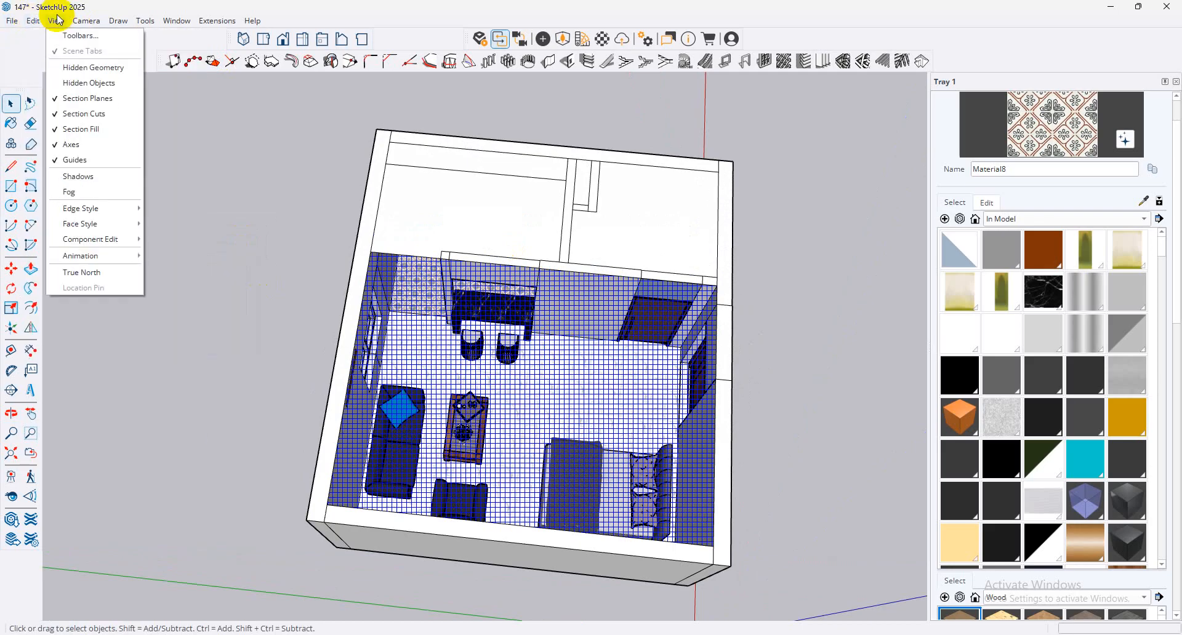
{"action": "mouse_move", "coordinate": [127, 222]}
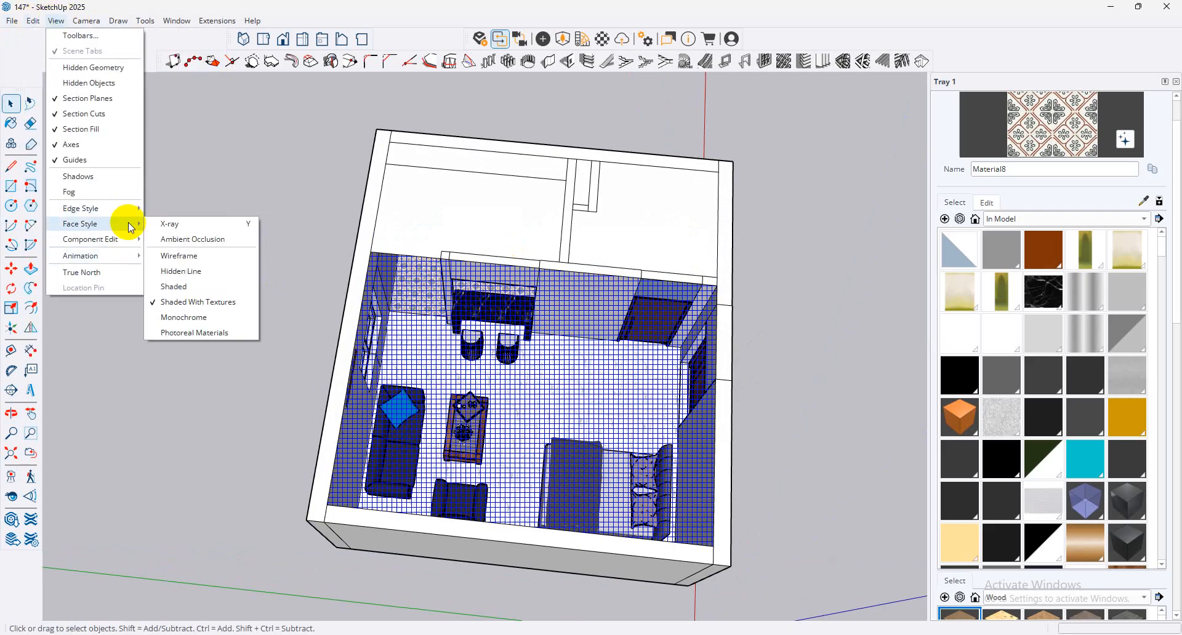
{"action": "left_click", "coordinate": [176, 224]}
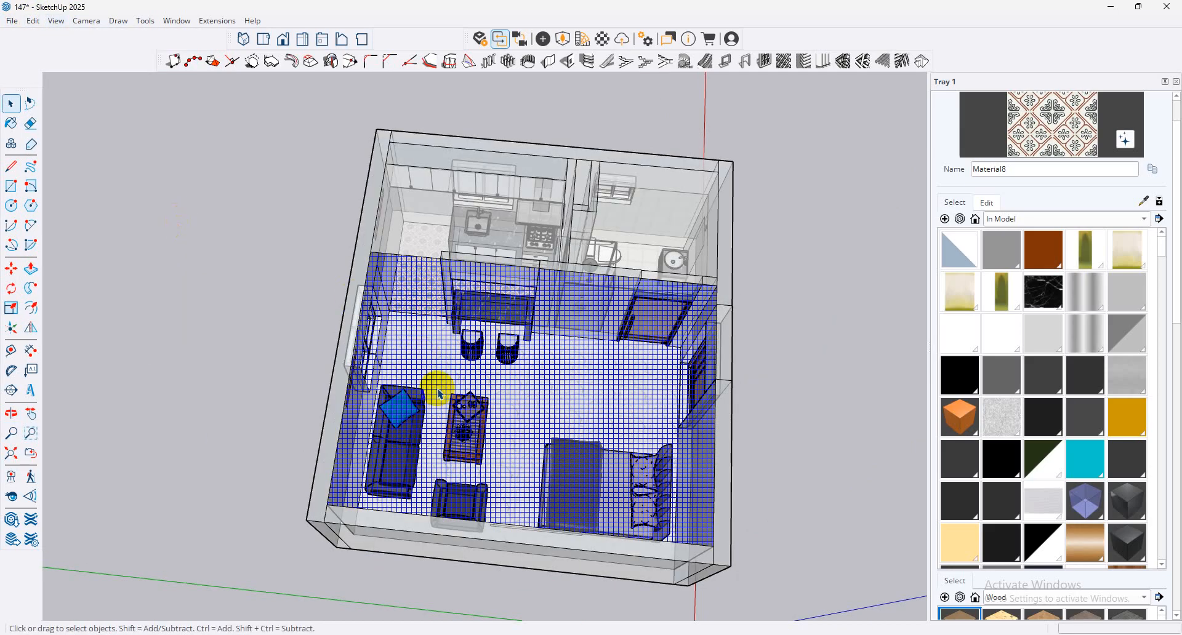
Step: Unhide the hidden roof face above the large room
{"action": "left_click", "coordinate": [55, 21]}
{"action": "mouse_move", "coordinate": [119, 259]}
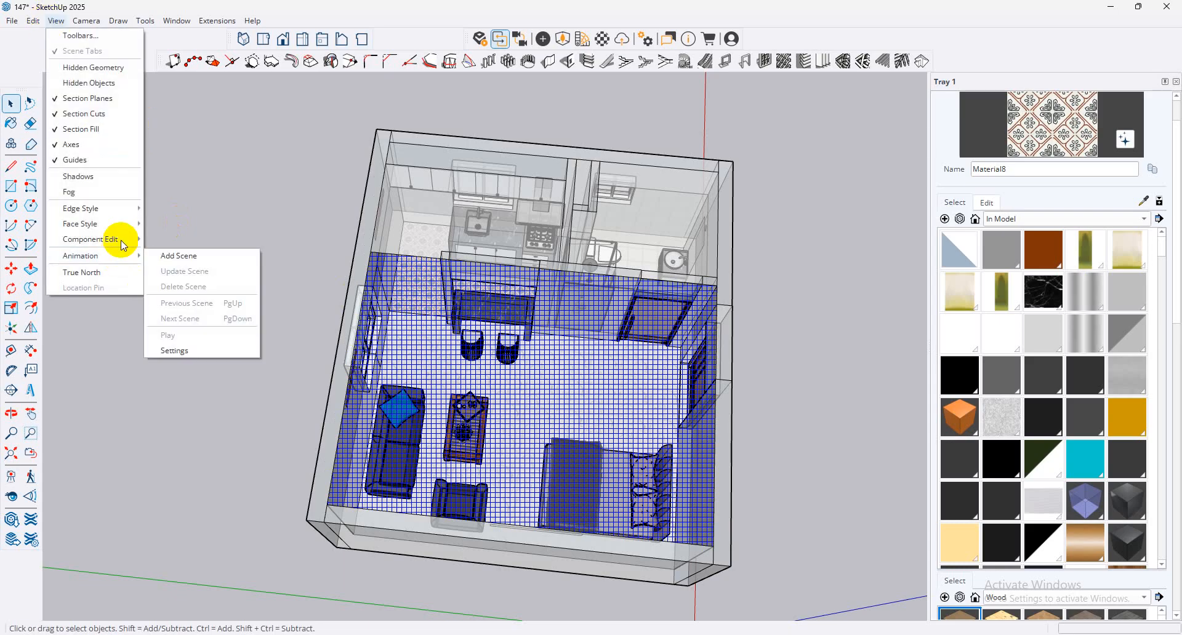
{"action": "left_click", "coordinate": [55, 20]}
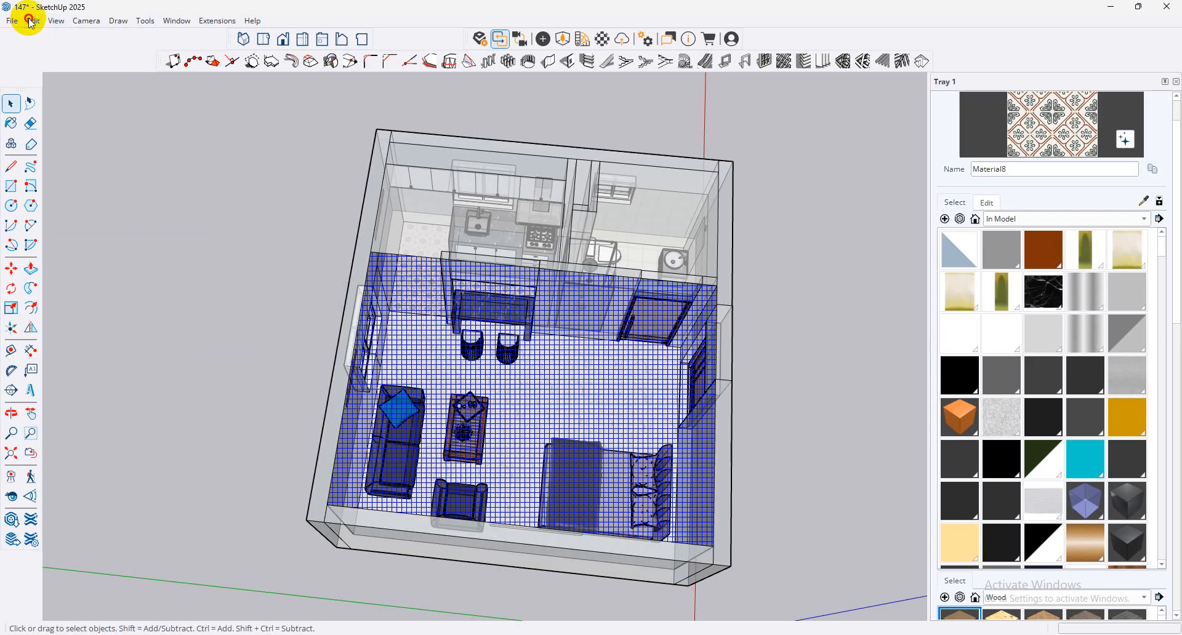
{"action": "left_click", "coordinate": [33, 20]}
{"action": "mouse_move", "coordinate": [185, 224]}
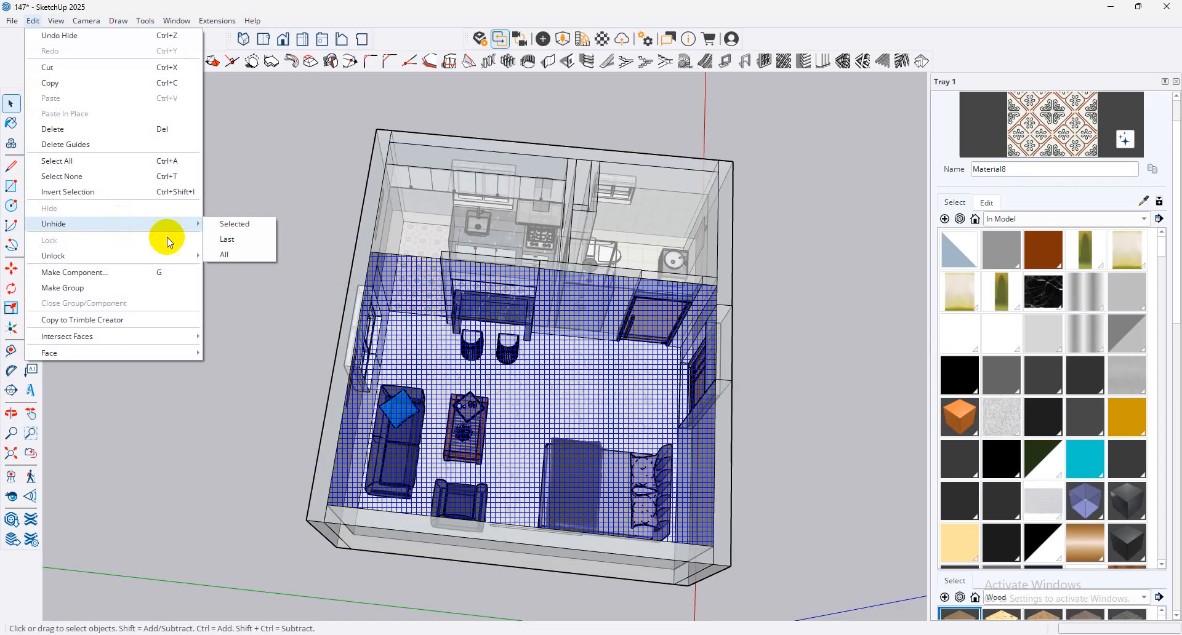
{"action": "left_click", "coordinate": [225, 248]}
Step: View the transparent house from outside and turn off the X-ray face style
{"action": "middle_click_drag", "start_coordinate": [616, 335], "coordinate": [696, 565]}
{"action": "middle_click_drag", "start_coordinate": [474, 334], "coordinate": [196, 284]}
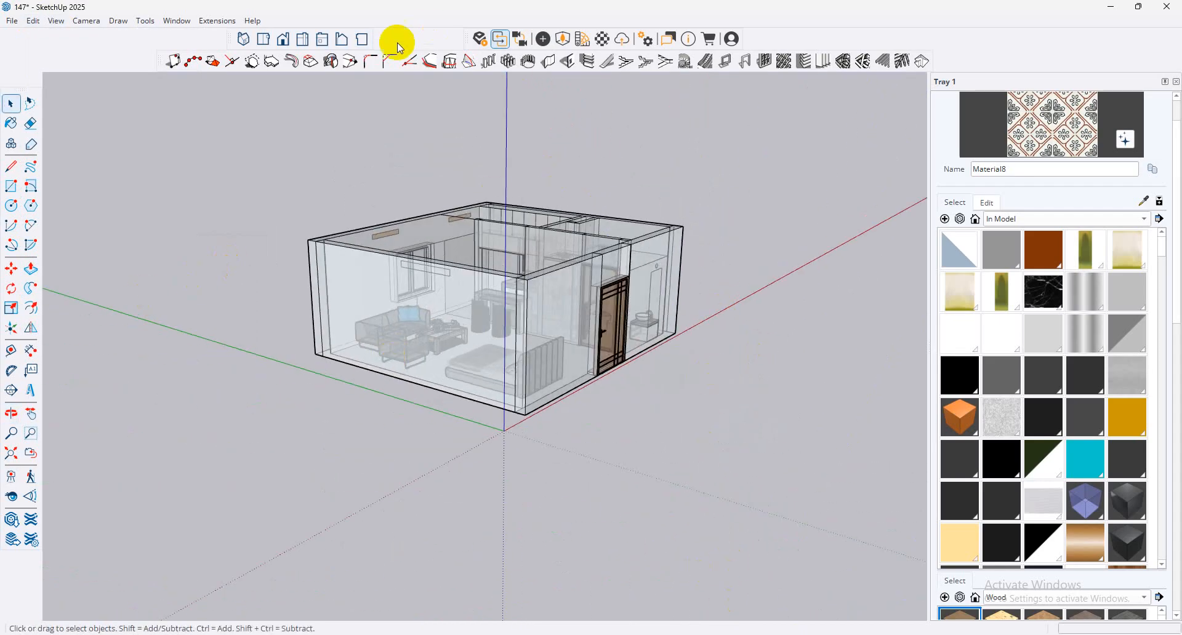
{"action": "left_click", "coordinate": [74, 22]}
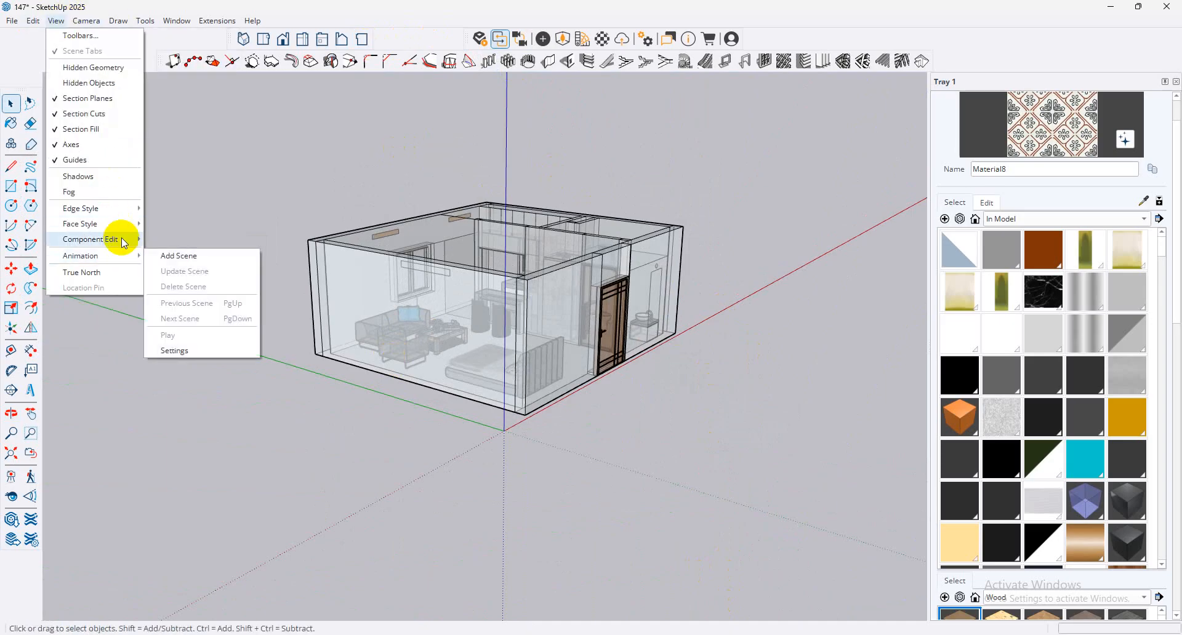
{"action": "left_click", "coordinate": [166, 224]}
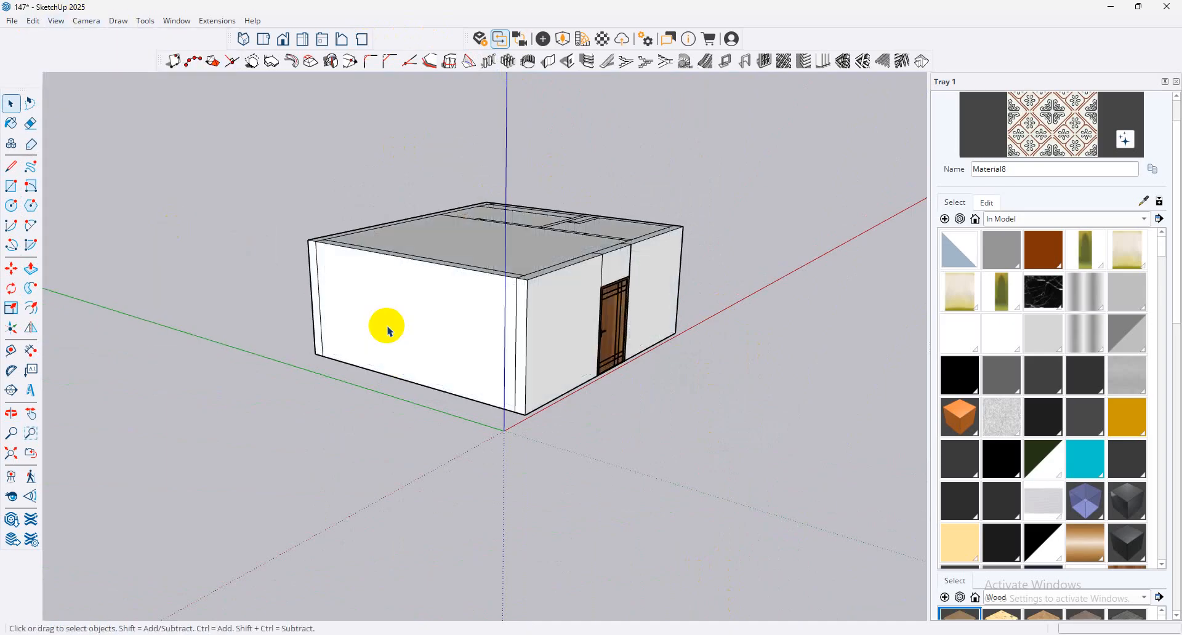
Step: View the house from above its front door corner and float the Enscape toolbar over the drawing area
{"action": "mouse_move", "coordinate": [509, 320]}
{"action": "middle_mouse_down"}
{"action": "mouse_move", "coordinate": [552, 323]}
{"action": "mouse_move", "coordinate": [581, 430]}
{"action": "mouse_move", "coordinate": [467, 606]}
{"action": "mouse_move", "coordinate": [562, 351]}
{"action": "middle_mouse_up"}
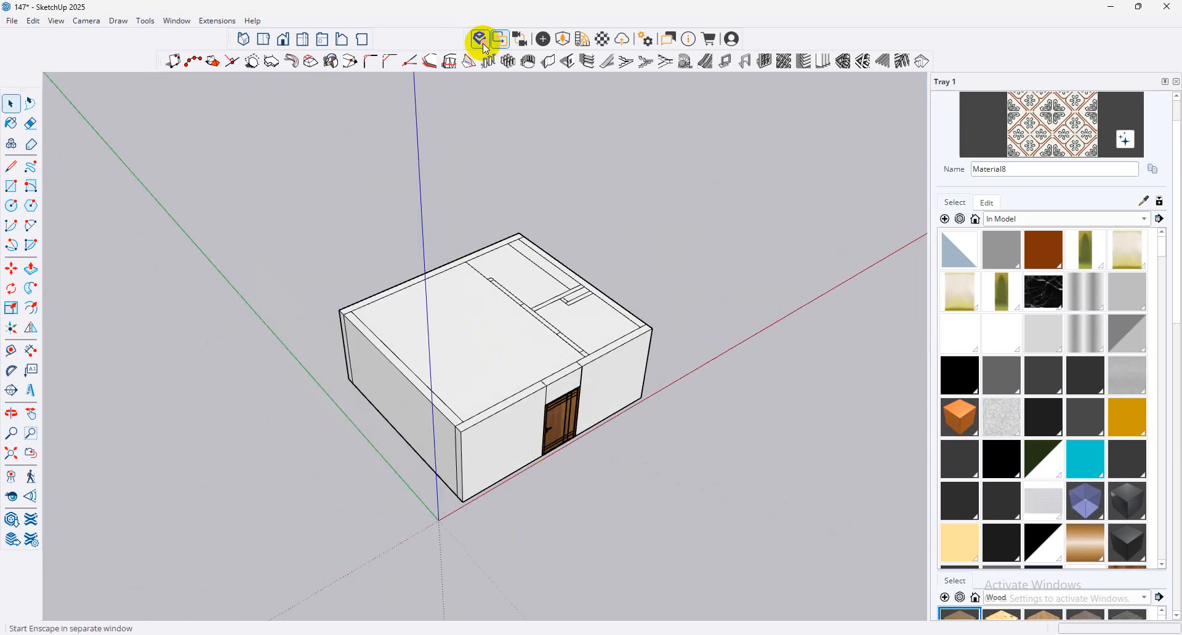
{"action": "left_click_drag", "start_coordinate": [466, 38], "coordinate": [504, 93]}
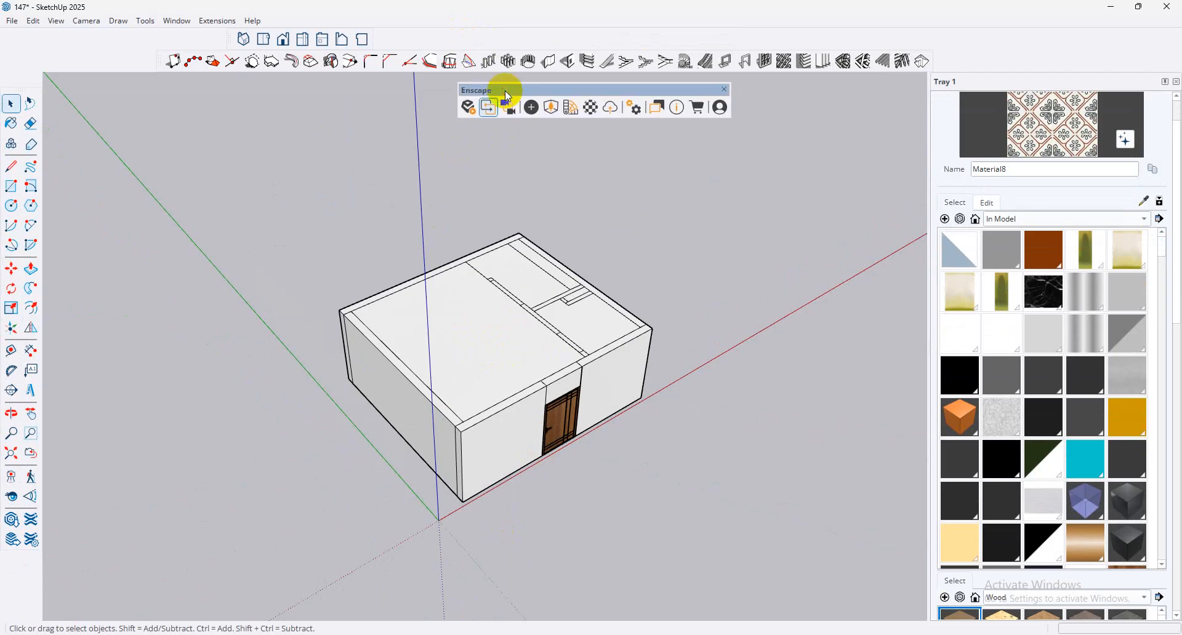
Step: Start Enscape for model 147 and bring its live render window to the front once it has loaded
{"action": "left_click", "coordinate": [471, 114]}
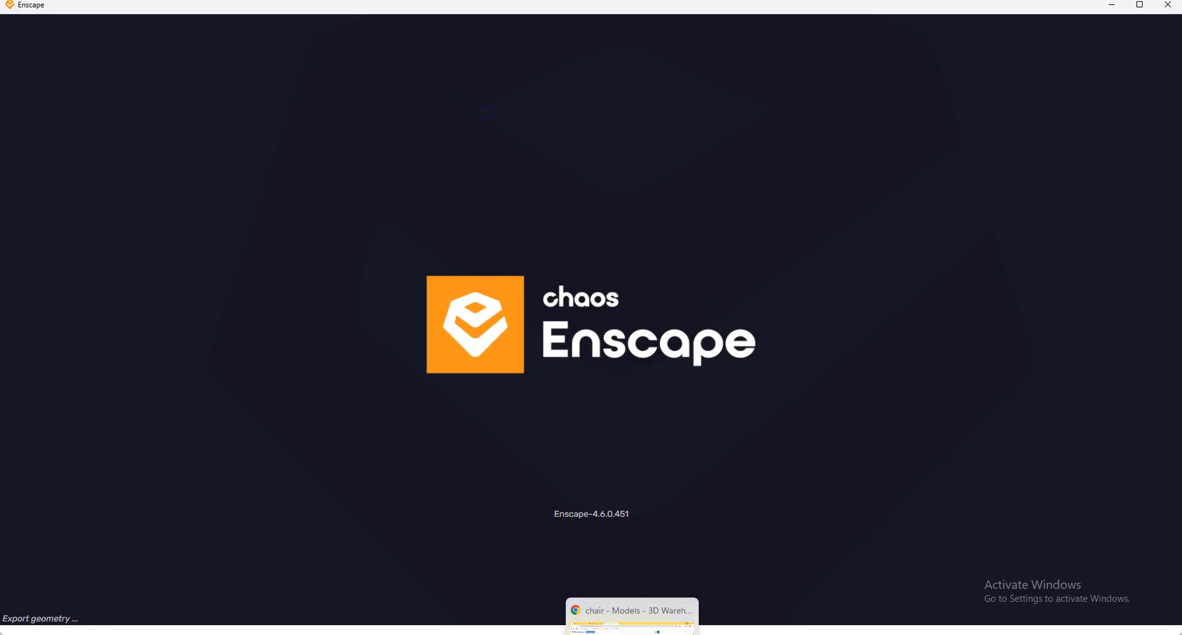
{"action": "mouse_move", "coordinate": [659, 634]}
{"action": "left_click", "coordinate": [591, 581]}
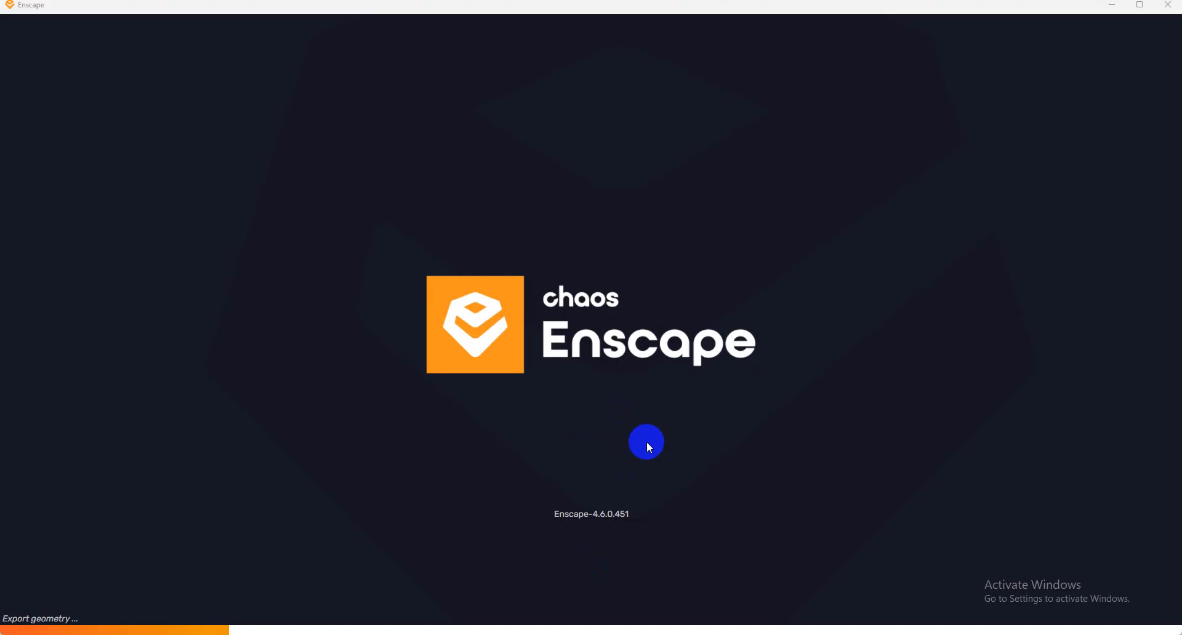
{"action": "mouse_move", "coordinate": [656, 632]}
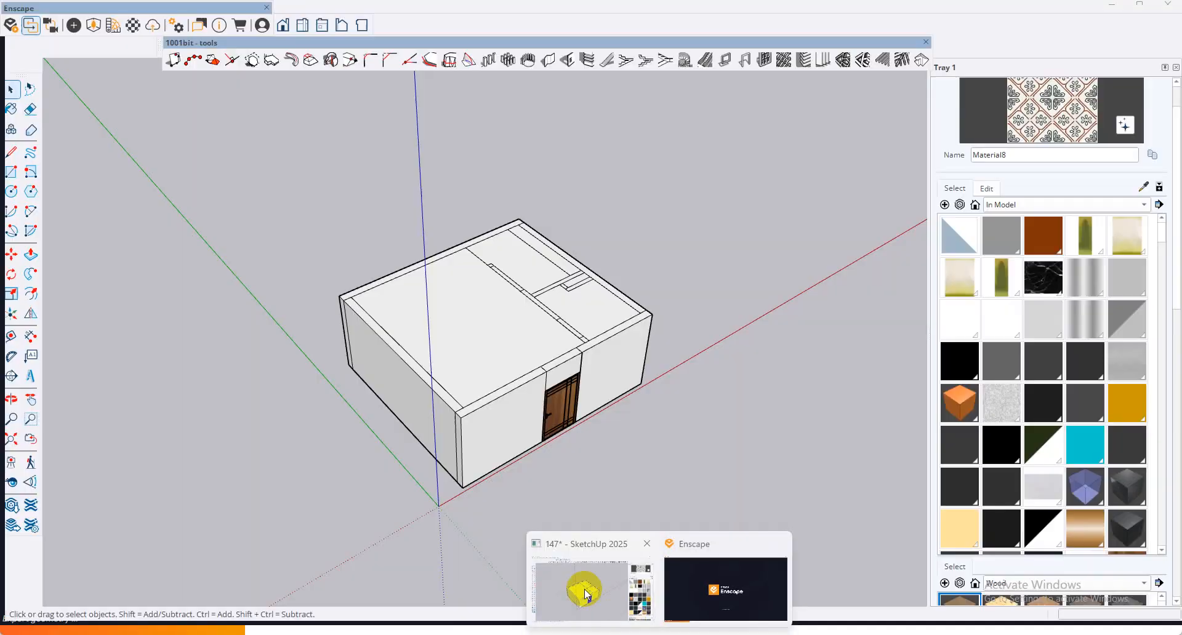
{"action": "left_click", "coordinate": [585, 588]}
{"action": "left_click", "coordinate": [1109, 13]}
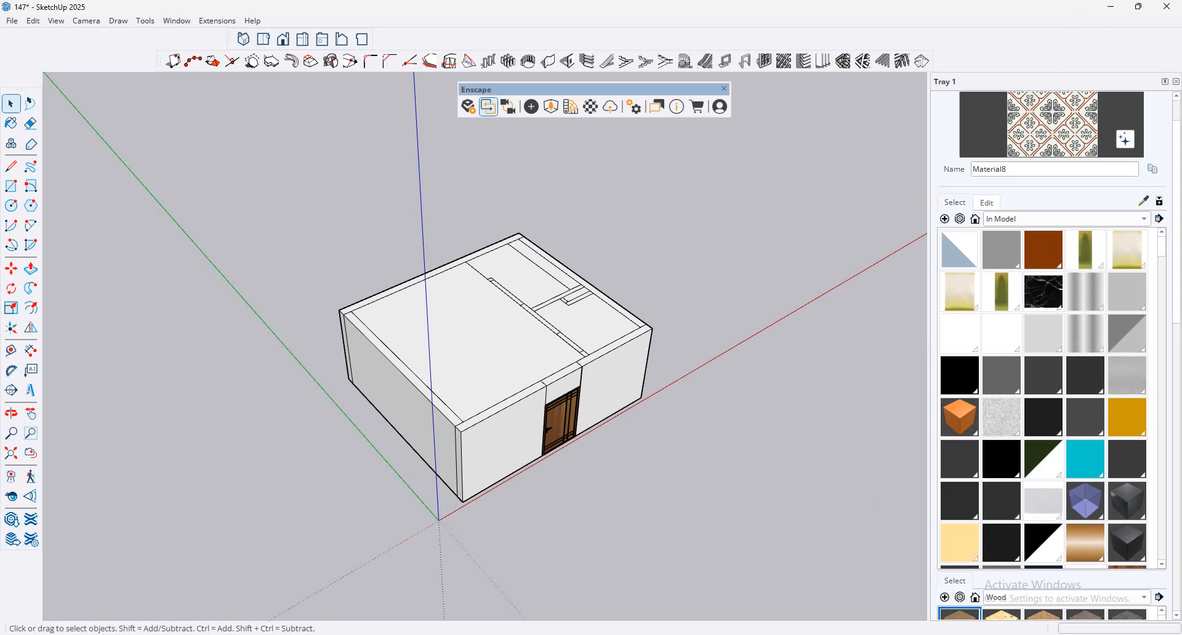
{"action": "mouse_move", "coordinate": [659, 634]}
{"action": "left_click", "coordinate": [727, 592]}
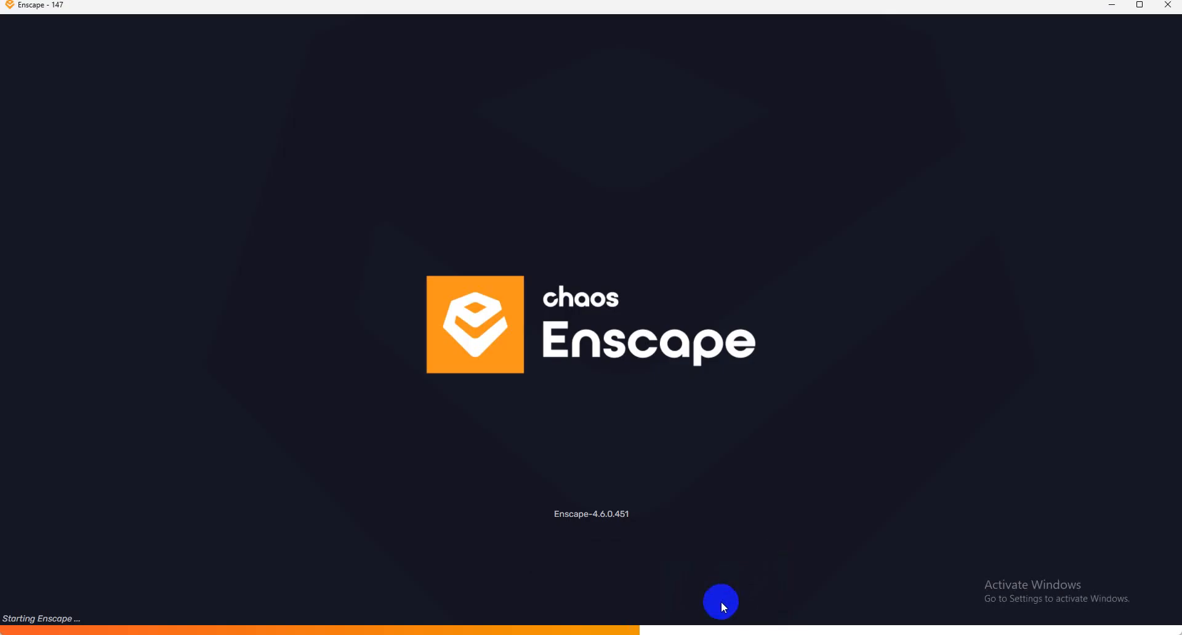
{"action": "mouse_move", "coordinate": [659, 634]}
{"action": "left_click", "coordinate": [572, 578]}
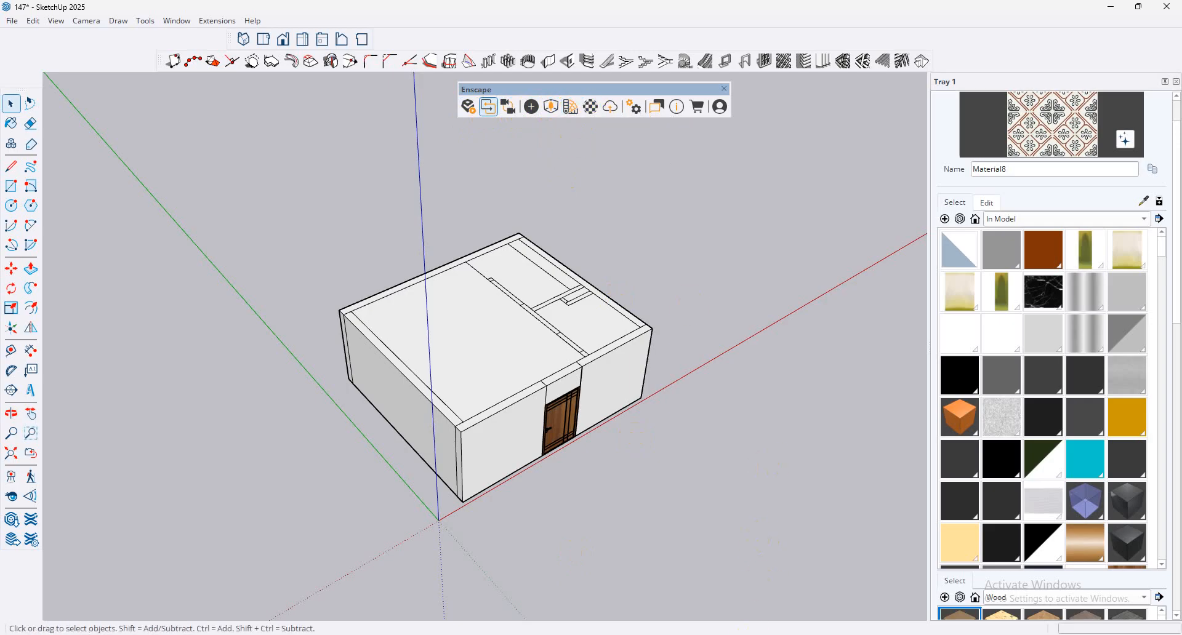
{"action": "mouse_move", "coordinate": [659, 634]}
{"action": "mouse_move", "coordinate": [675, 577]}
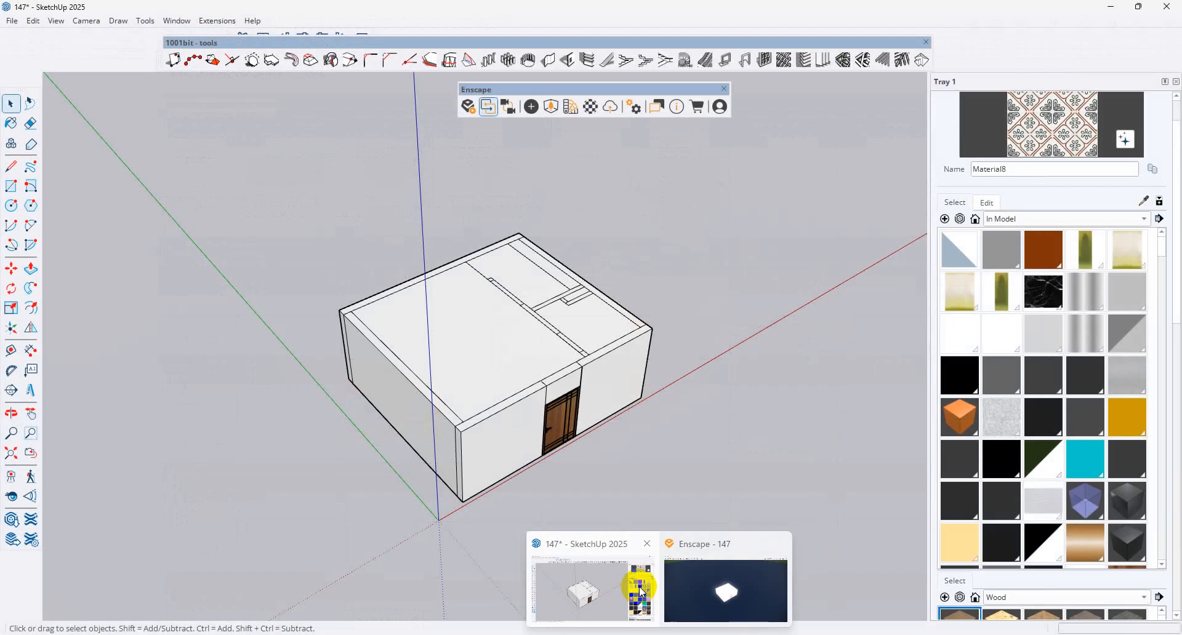
{"action": "left_click", "coordinate": [708, 590]}
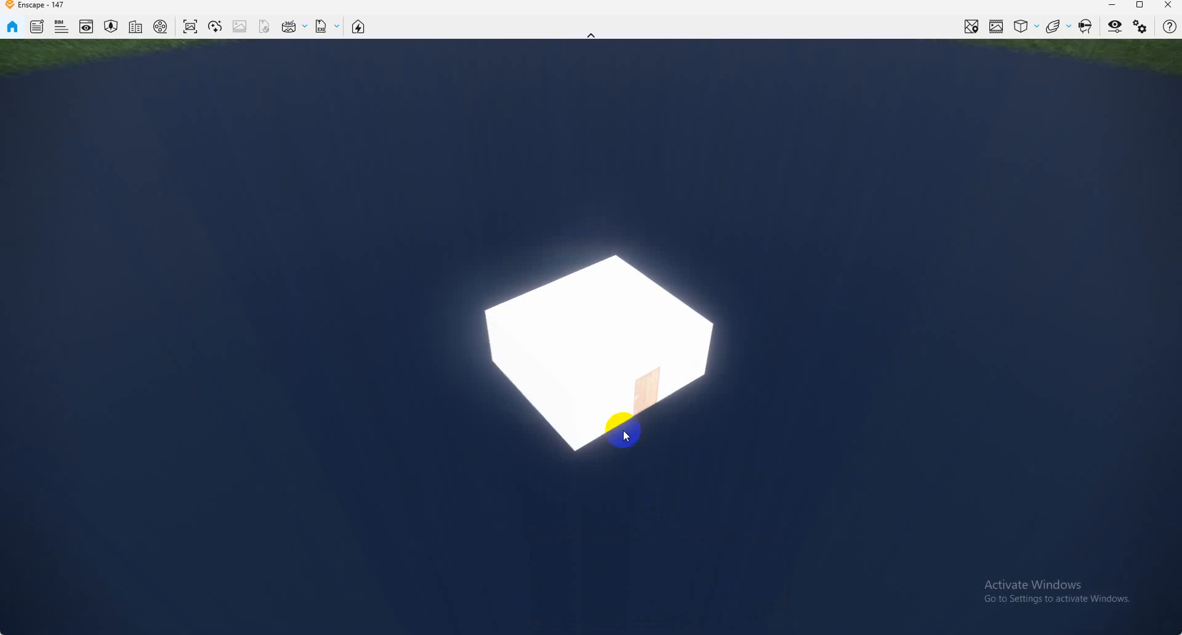
Step: Move the Enscape camera inside the house and frame the living room with its window, sofa and kitchen counter
{"action": "scroll", "coordinate": [623, 430], "scroll_direction": "up", "scroll_amount": 10}
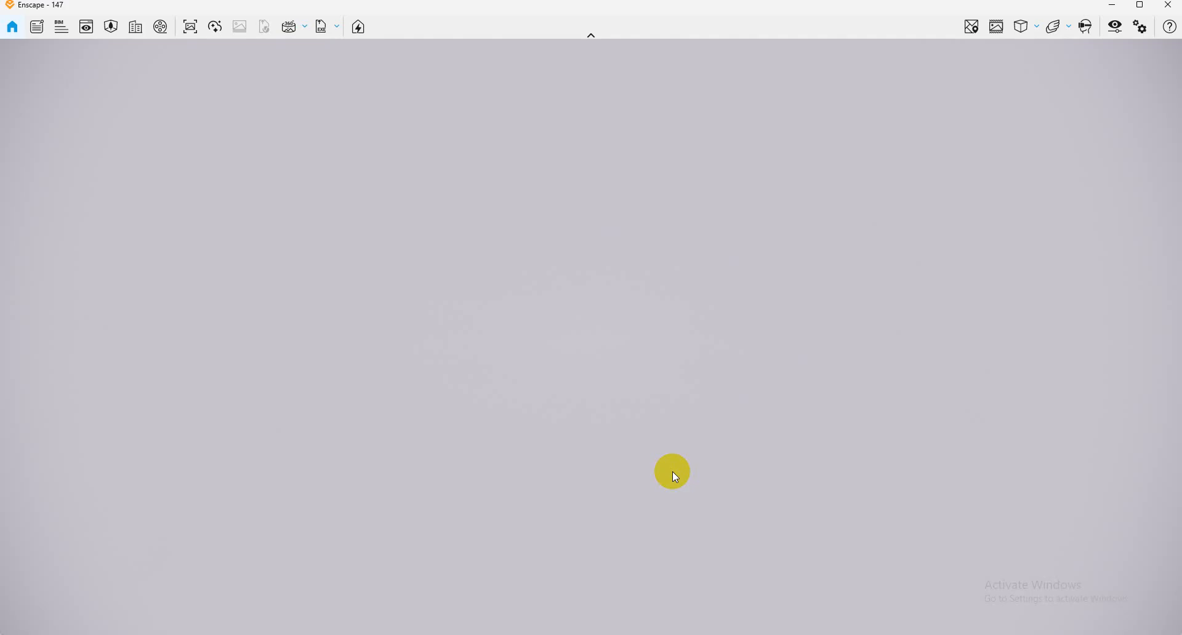
{"action": "scroll", "coordinate": [672, 471], "scroll_direction": "up", "scroll_amount": 5}
{"action": "right_click_drag", "start_coordinate": [702, 441], "coordinate": [655, 466]}
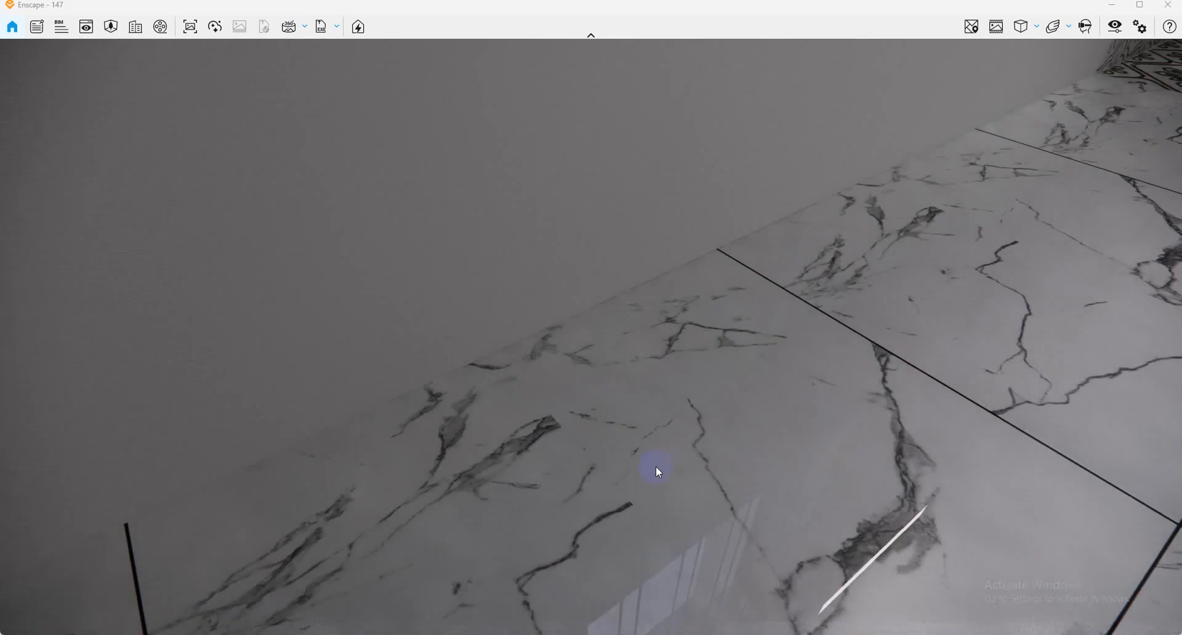
{"action": "left_click_drag", "start_coordinate": [655, 466], "coordinate": [1005, 105]}
{"action": "left_click_drag", "start_coordinate": [522, 632], "coordinate": [493, 425]}
{"action": "left_click_drag", "start_coordinate": [696, 426], "coordinate": [689, 441]}
{"action": "scroll", "coordinate": [689, 441], "scroll_direction": "up", "scroll_amount": 3}
{"action": "left_click_drag", "start_coordinate": [453, 343], "coordinate": [320, 483]}
{"action": "scroll", "coordinate": [903, 454], "scroll_direction": "up", "scroll_amount": 3}
{"action": "scroll", "coordinate": [667, 319], "scroll_direction": "down", "scroll_amount": 3}
{"action": "left_click_drag", "start_coordinate": [634, 278], "coordinate": [911, 80]}
{"action": "left_click_drag", "start_coordinate": [586, 321], "coordinate": [625, 462]}
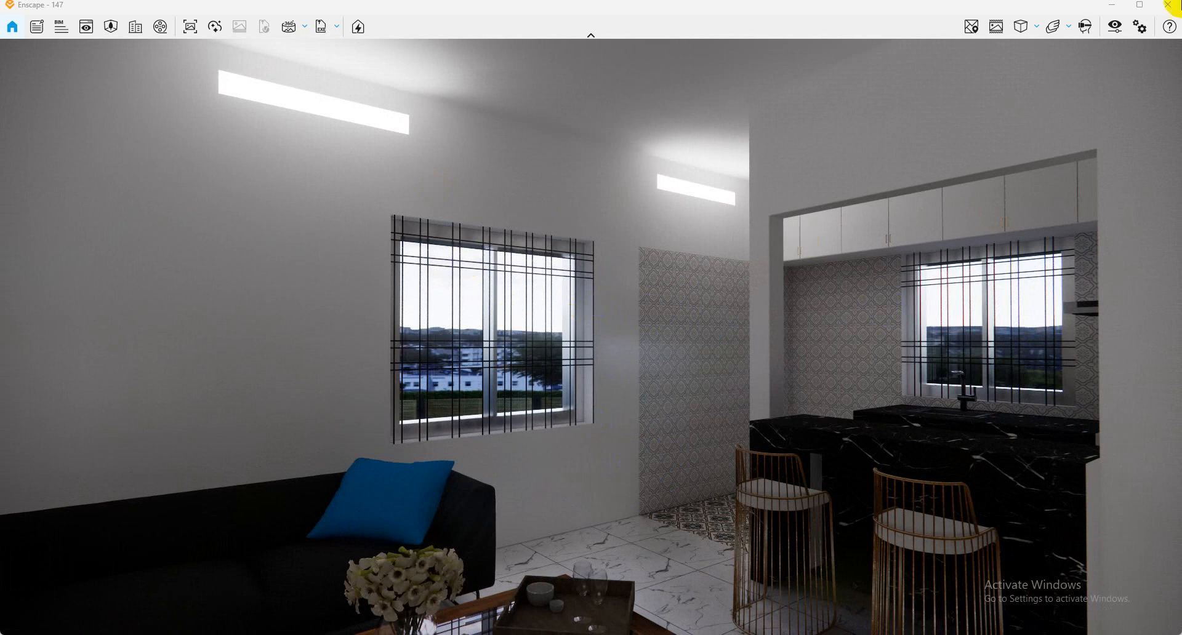
Step: Switch to the SketchUp model, select the roof face above the large room, and return to the Enscape render
{"action": "left_click", "coordinate": [1167, 5]}
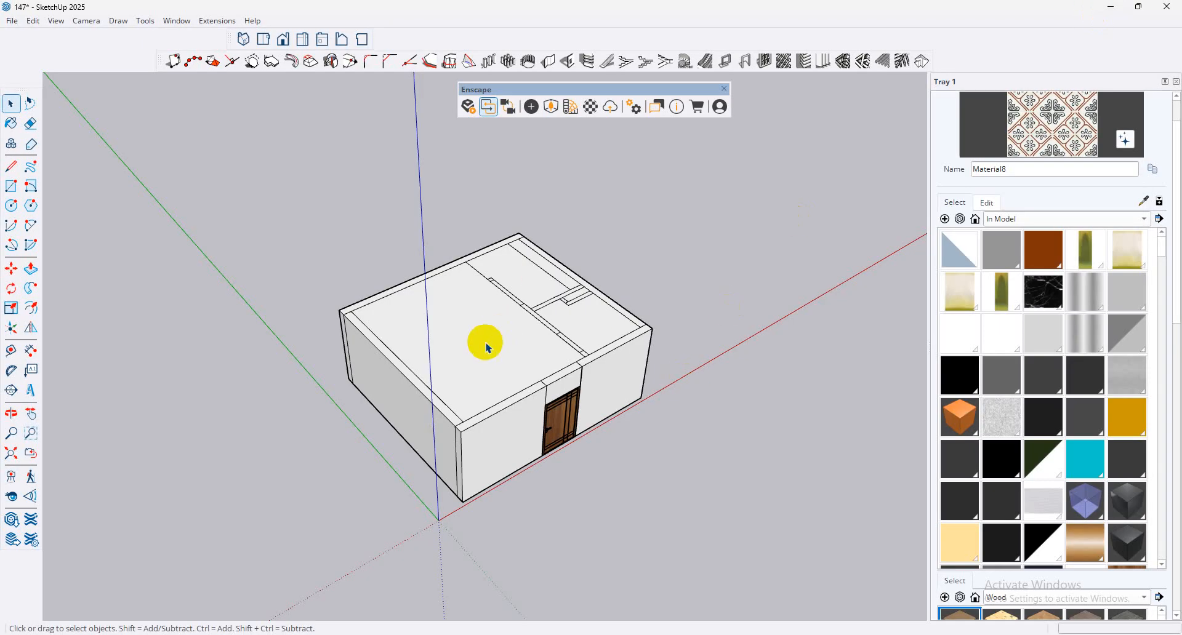
{"action": "left_click", "coordinate": [488, 347]}
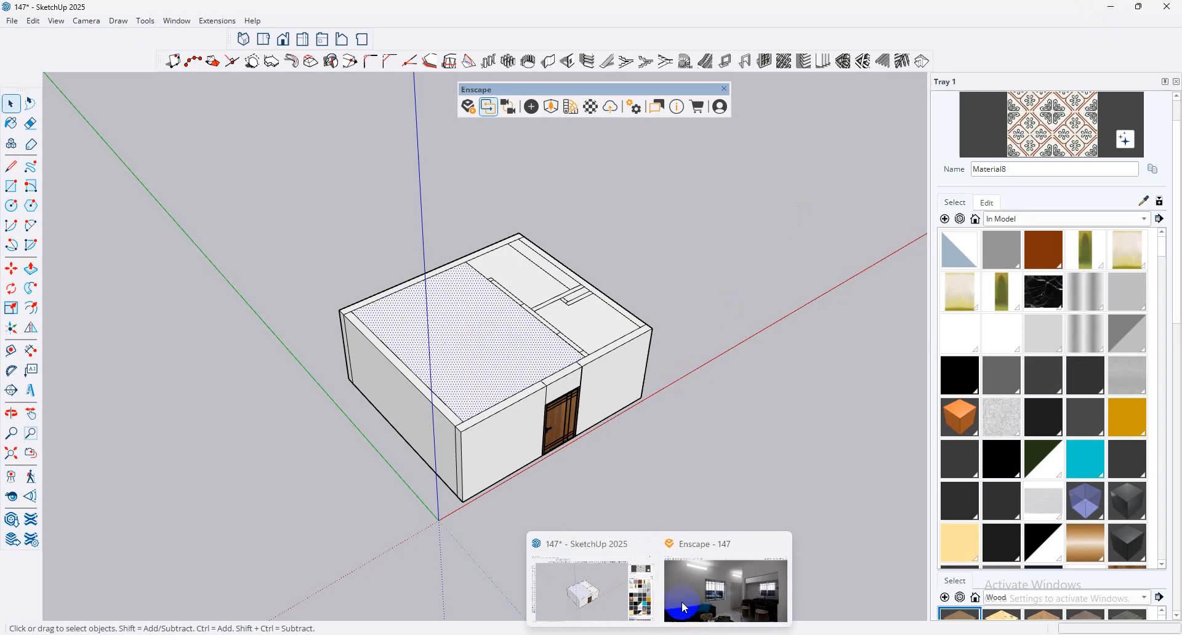
{"action": "left_click", "coordinate": [675, 556]}
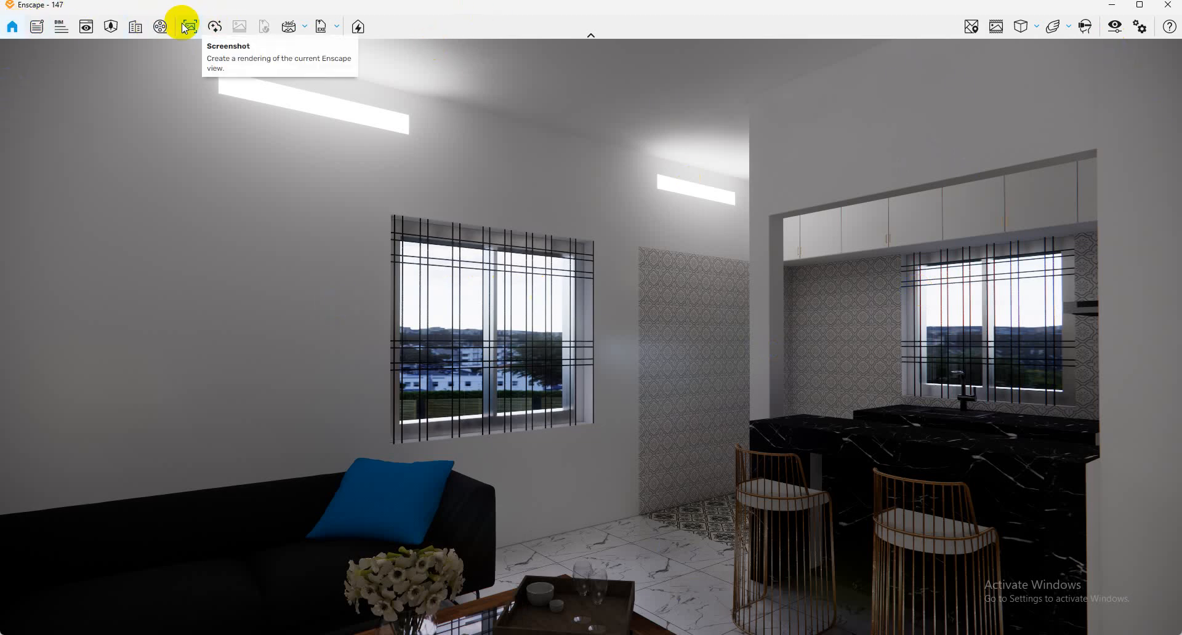
Step: Render a screenshot showing more of the sofa and coffee table and save it in Pictures as a PNG named whatever
{"action": "scroll", "coordinate": [626, 374], "scroll_direction": "down", "scroll_amount": 1}
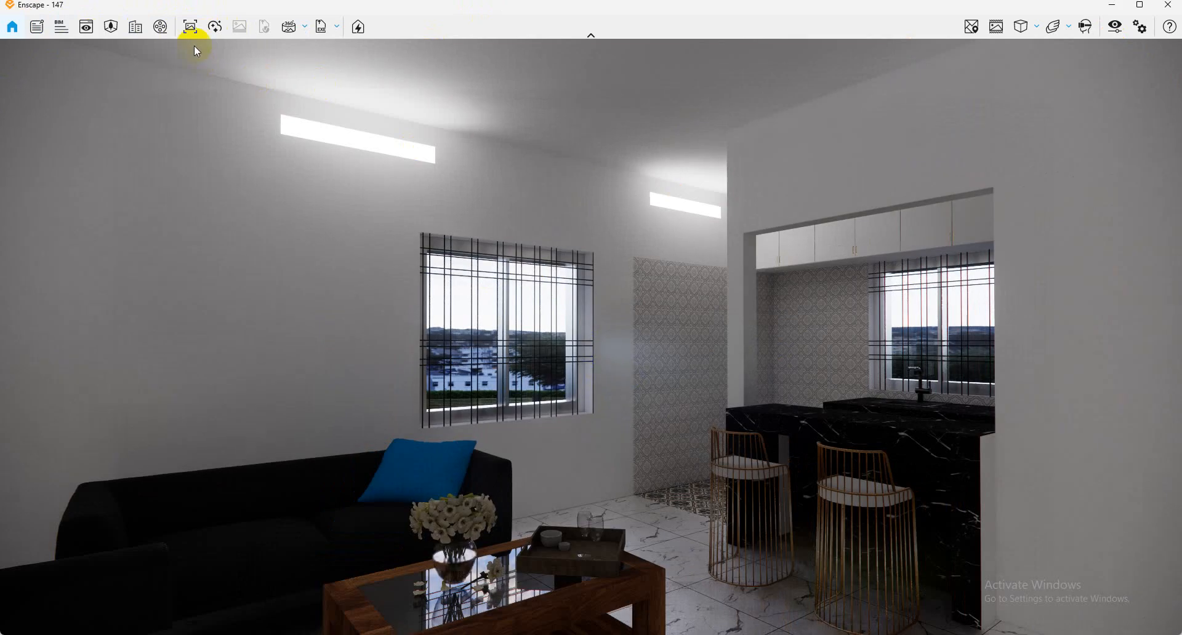
{"action": "left_click", "coordinate": [191, 28]}
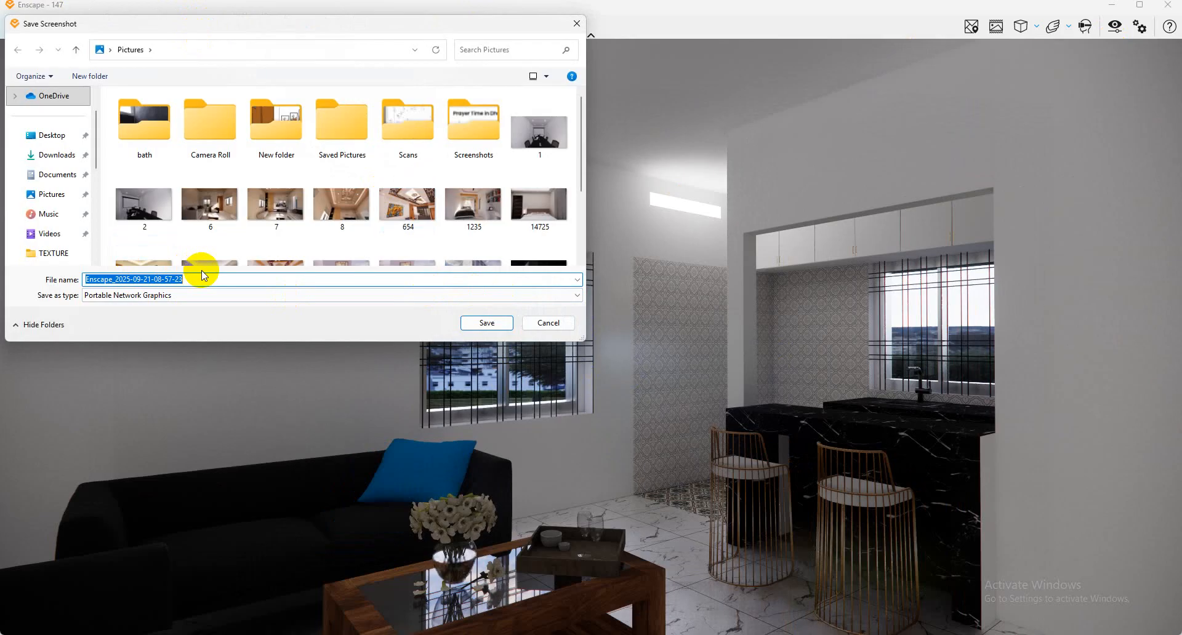
{"action": "type", "text": "whate"}
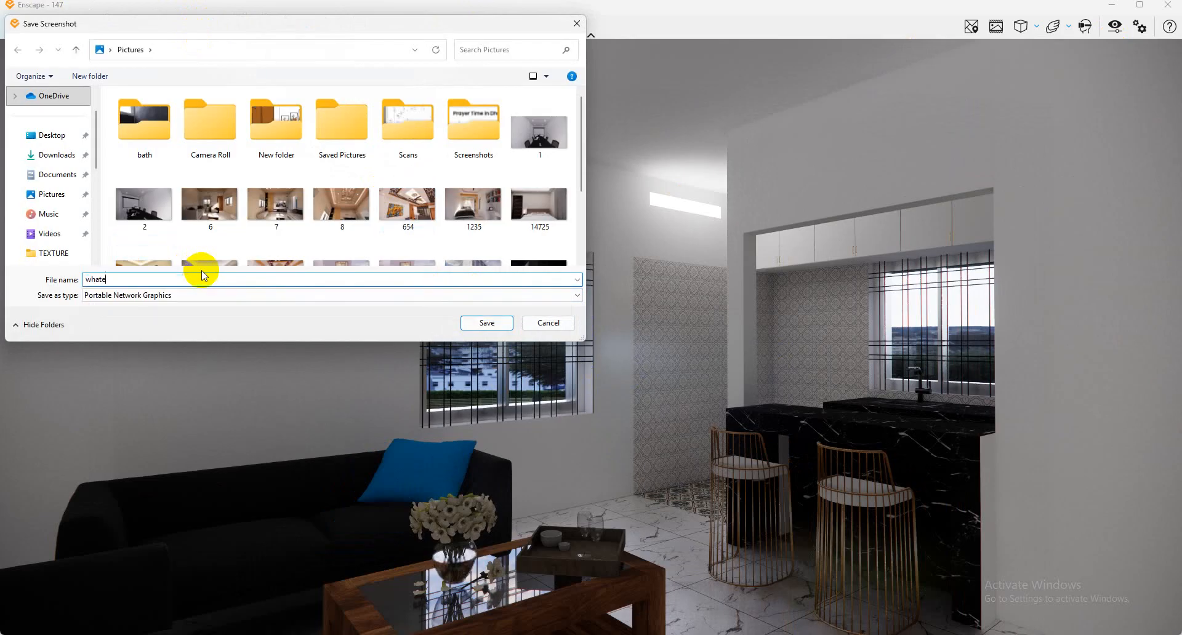
{"action": "type", "text": "ver"}
{"action": "key", "text": "Return"}
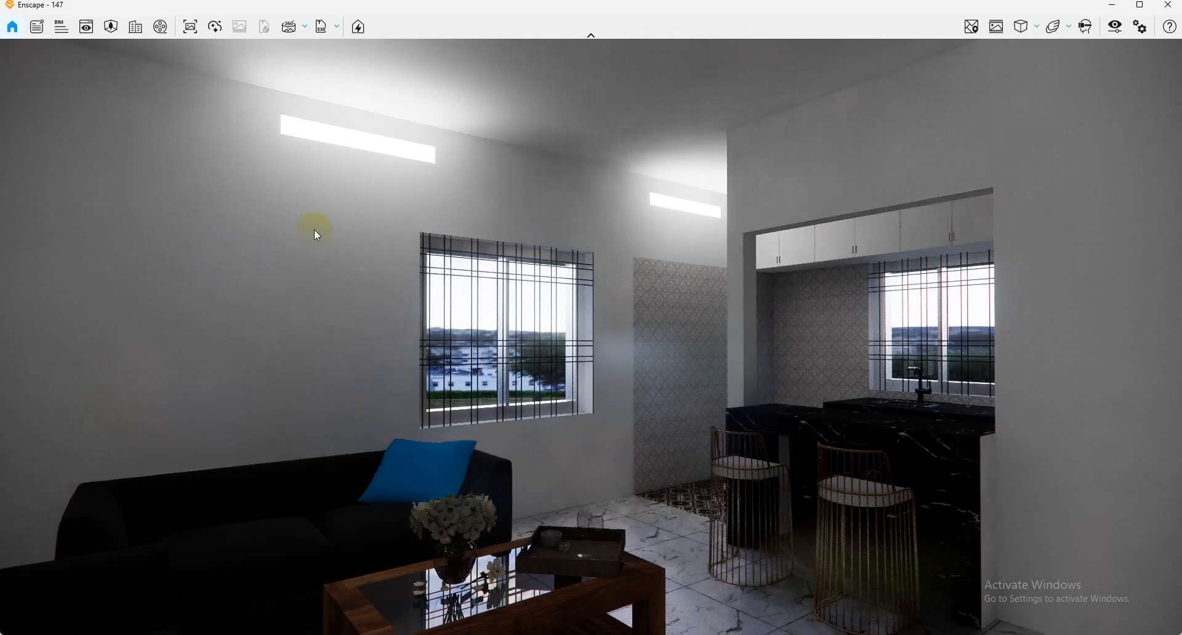
Step: Open the Video Editor and create the first two keyframes of a camera path through the living room
{"action": "mouse_move", "coordinate": [799, 293]}
{"action": "left_mouse_down"}
{"action": "mouse_move", "coordinate": [529, 338]}
{"action": "mouse_move", "coordinate": [781, 293]}
{"action": "left_mouse_up"}
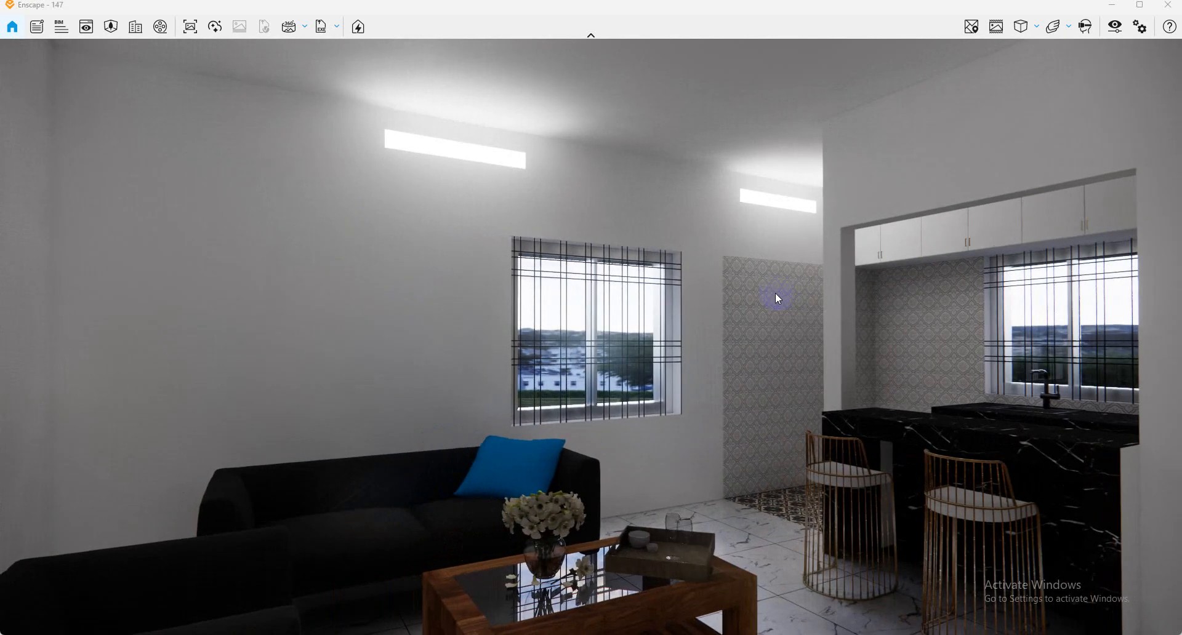
{"action": "left_click", "coordinate": [160, 27]}
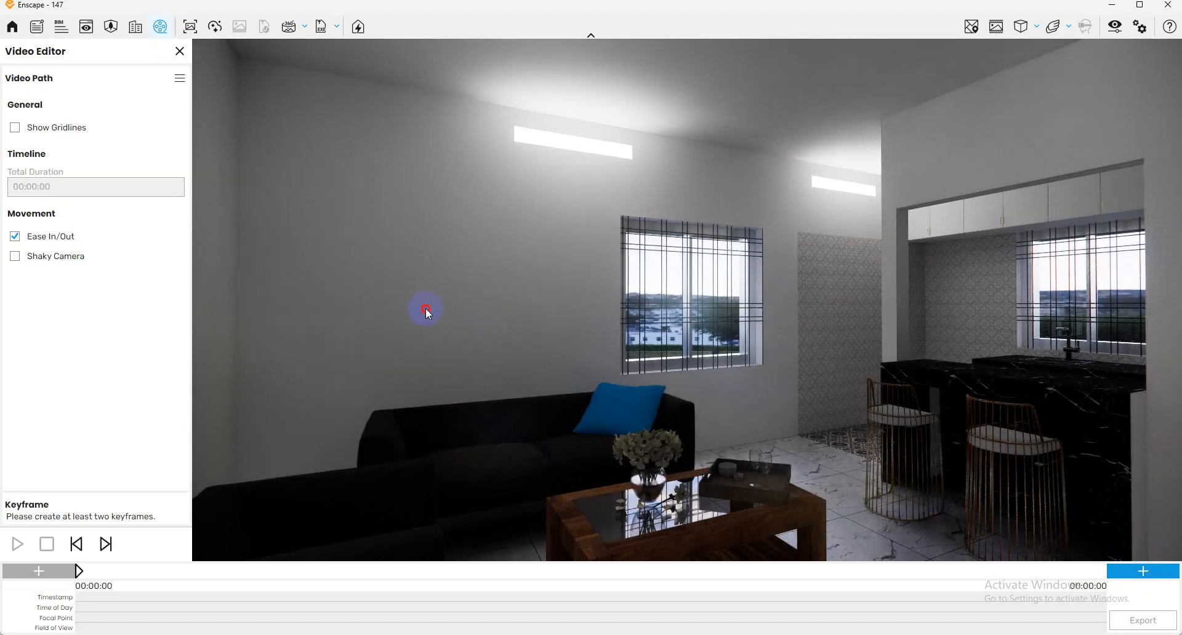
{"action": "left_click_drag", "start_coordinate": [426, 308], "coordinate": [427, 311]}
{"action": "left_click", "coordinate": [1146, 575]}
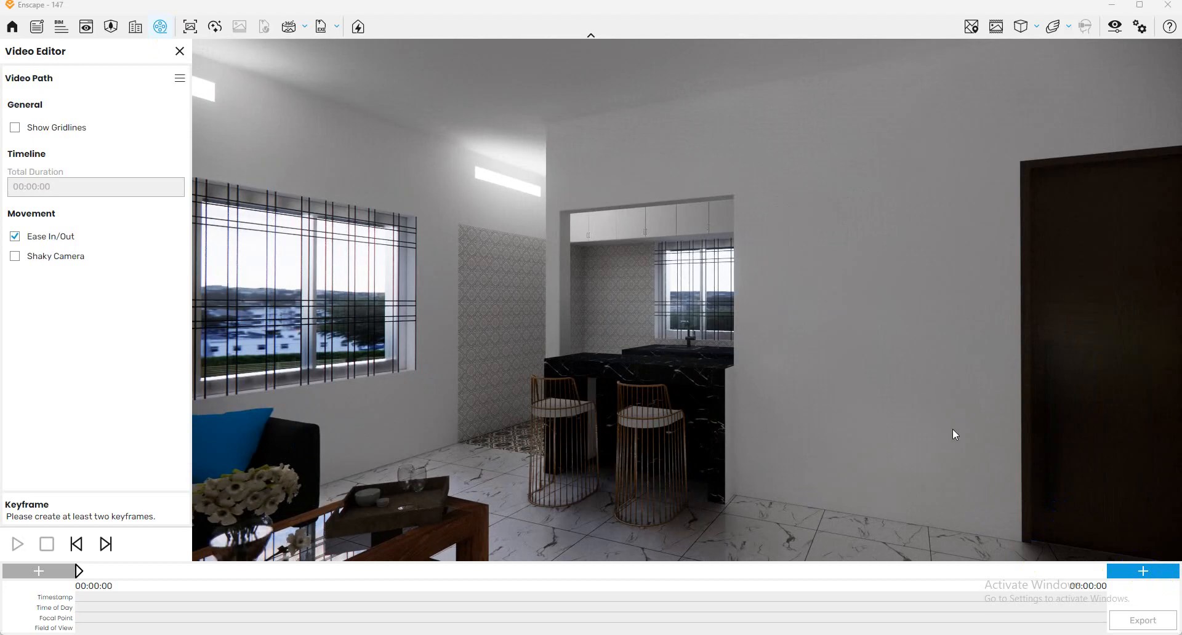
{"action": "left_click", "coordinate": [1121, 570]}
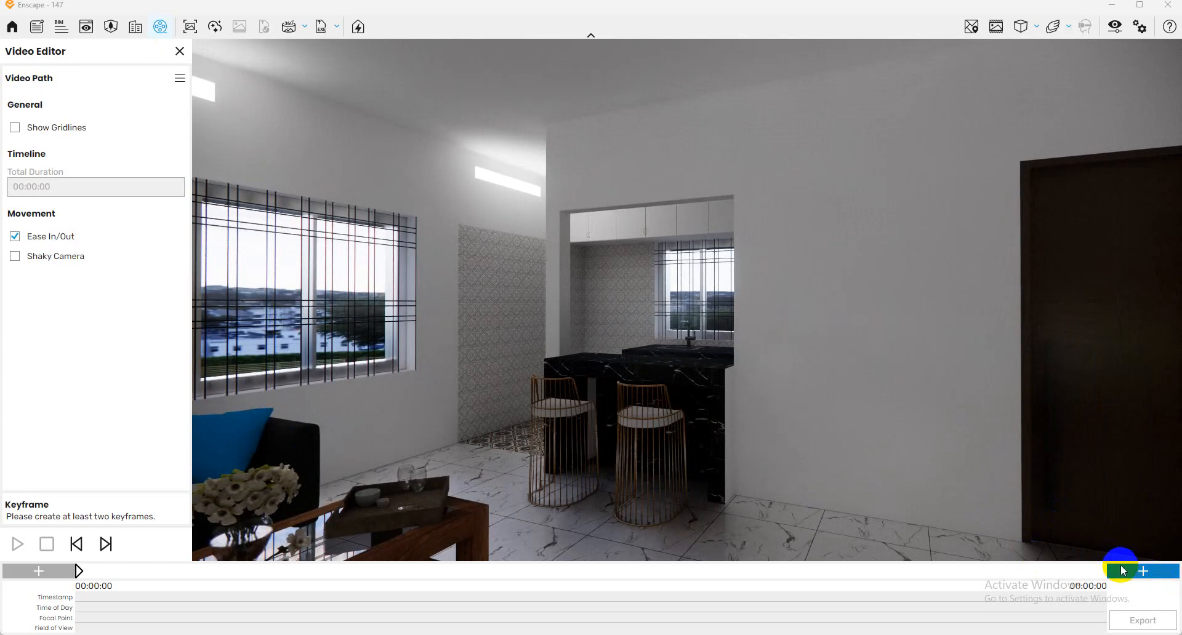
{"action": "left_click", "coordinate": [1119, 571]}
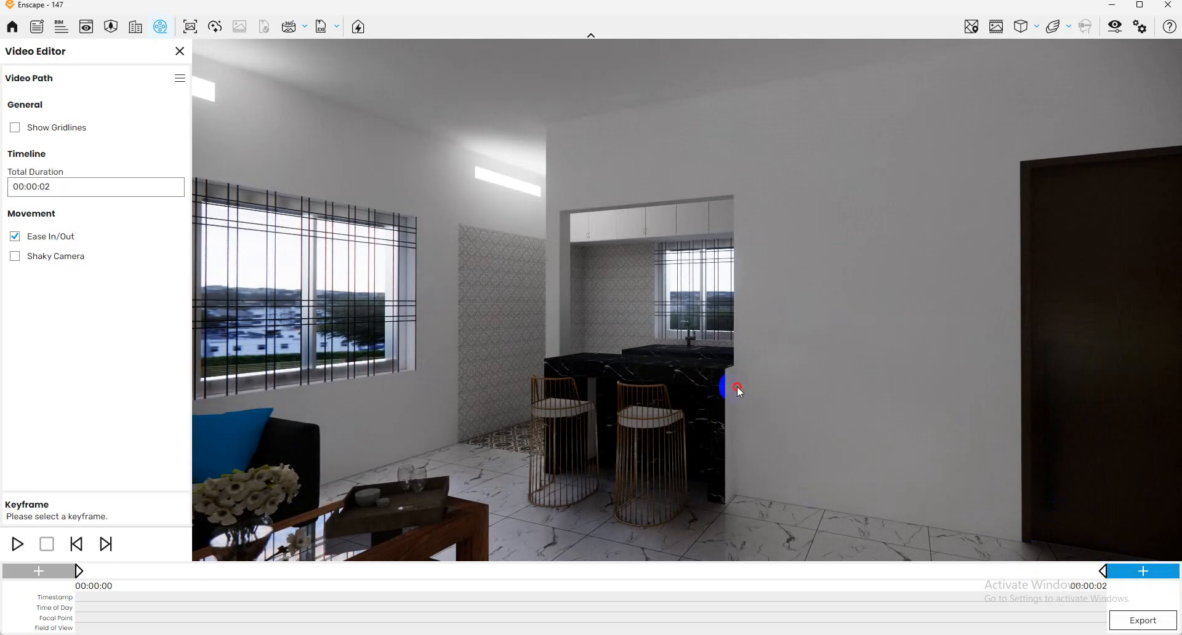
Step: Extend the video path with two more keyframes, turning the camera past the wooden doors to the bed
{"action": "left_click_drag", "start_coordinate": [736, 389], "coordinate": [739, 402]}
{"action": "left_click", "coordinate": [1167, 572]}
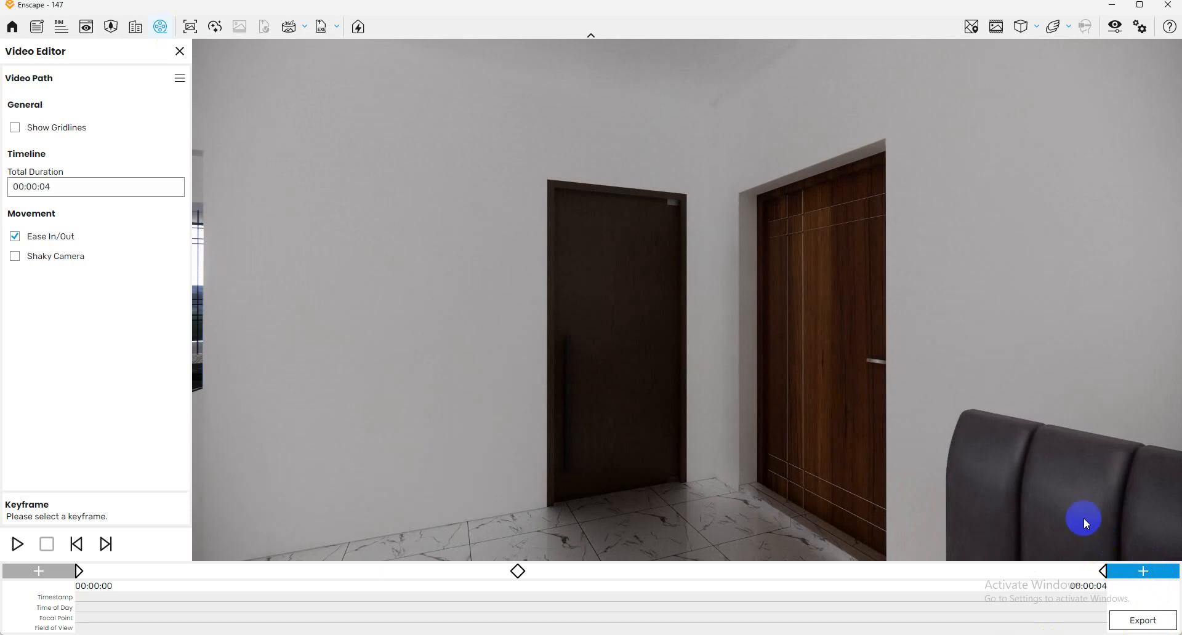
{"action": "left_click_drag", "start_coordinate": [560, 343], "coordinate": [1180, 364]}
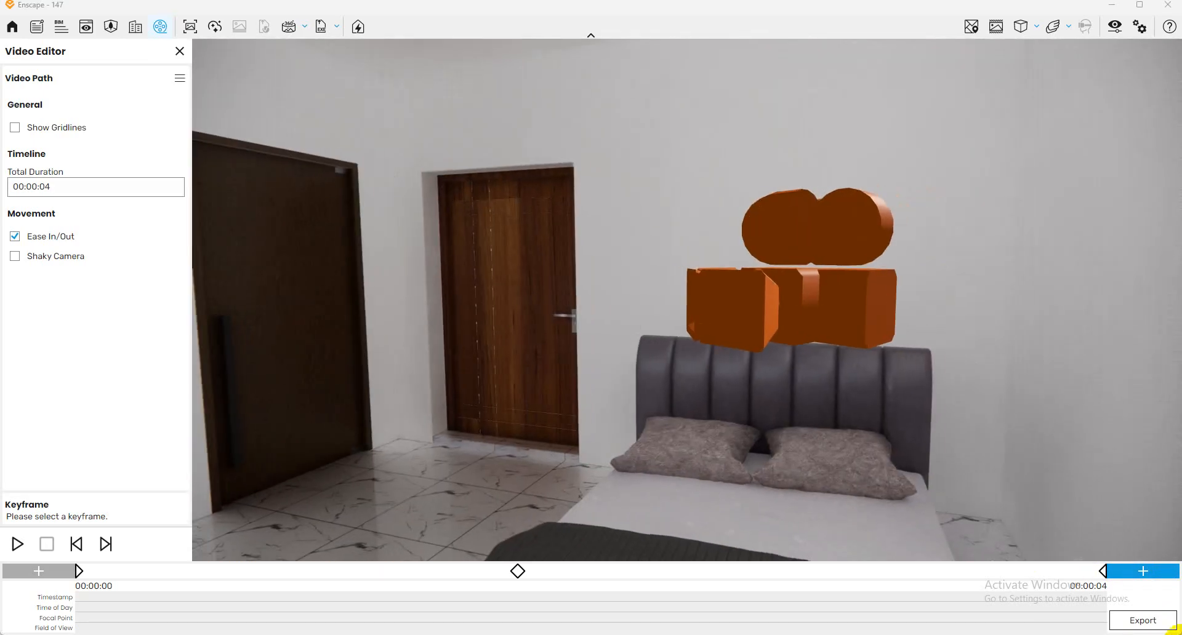
{"action": "left_click", "coordinate": [1155, 570]}
{"action": "left_click_drag", "start_coordinate": [659, 303], "coordinate": [464, 370]}
{"action": "scroll", "coordinate": [656, 395], "scroll_direction": "up", "scroll_amount": 5}
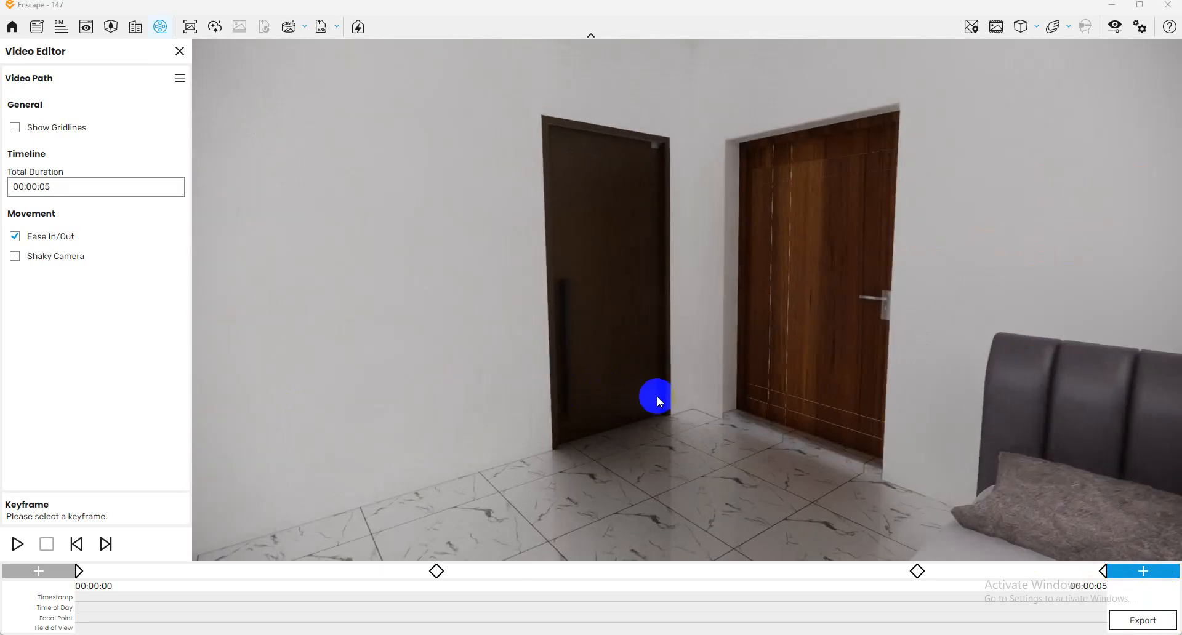
Step: Move the camera to the bar counter with the stools and add a keyframe at the end of the video path
{"action": "scroll", "coordinate": [687, 393], "scroll_direction": "up", "scroll_amount": 5}
{"action": "scroll", "coordinate": [684, 393], "scroll_direction": "up", "scroll_amount": 5}
{"action": "left_click_drag", "start_coordinate": [673, 317], "coordinate": [583, 278]}
{"action": "left_click", "coordinate": [1133, 569]}
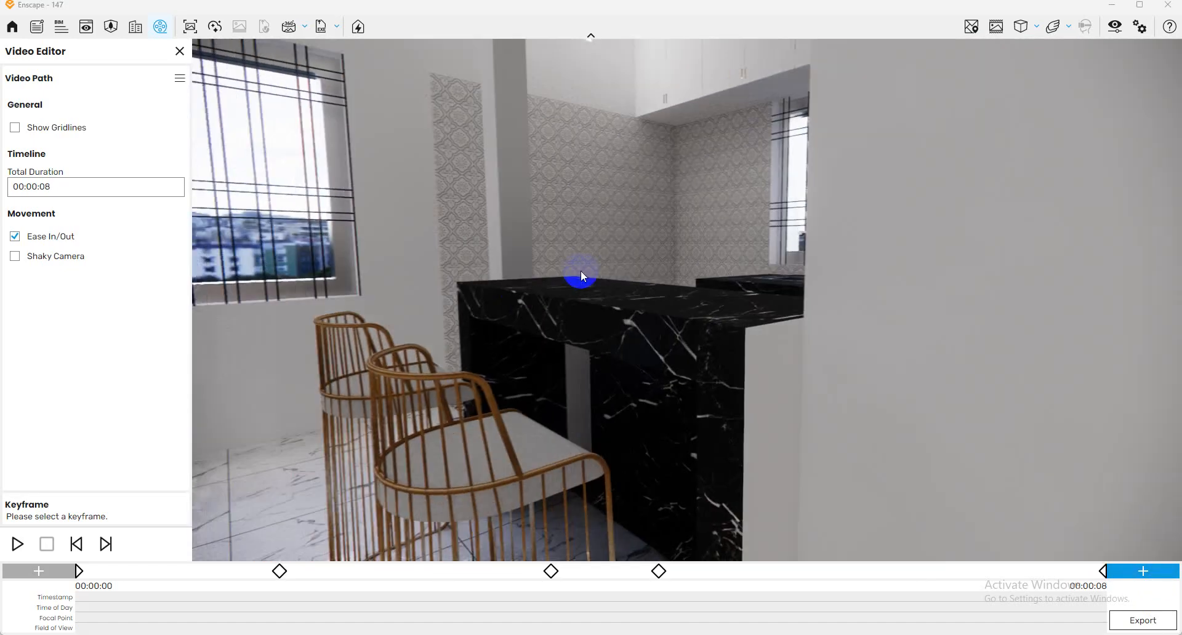
Step: Extend the video path with keyframes leading past the bar counter into the kitchen, up to the sink below the window
{"action": "scroll", "coordinate": [583, 278], "scroll_direction": "up", "scroll_amount": 5}
{"action": "middle_click_drag", "start_coordinate": [670, 271], "coordinate": [516, 250]}
{"action": "scroll", "coordinate": [755, 400], "scroll_direction": "down", "scroll_amount": 5}
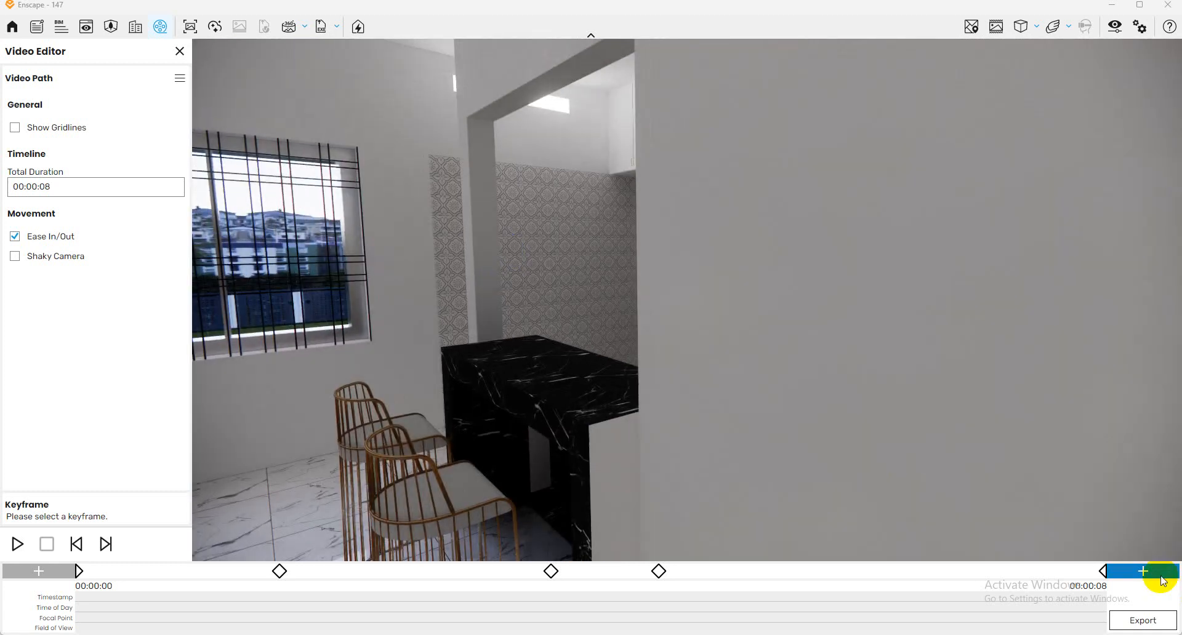
{"action": "left_click_drag", "start_coordinate": [681, 349], "coordinate": [582, 342]}
{"action": "scroll", "coordinate": [578, 342], "scroll_direction": "up", "scroll_amount": 5}
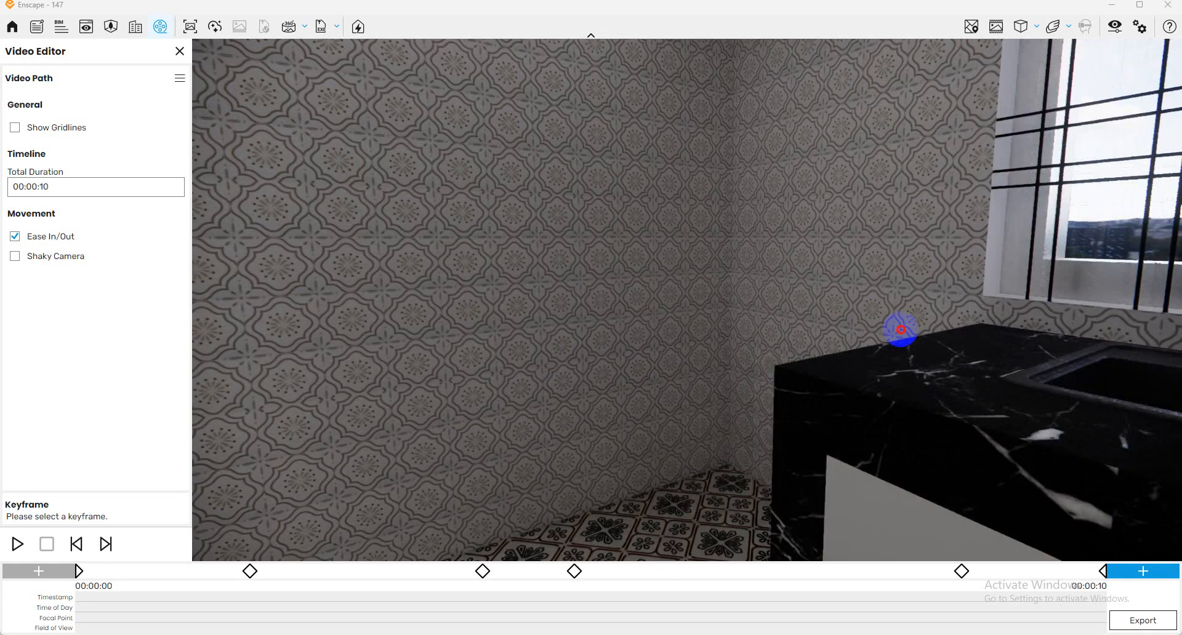
{"action": "left_click_drag", "start_coordinate": [899, 333], "coordinate": [727, 421]}
{"action": "left_click", "coordinate": [1148, 571]}
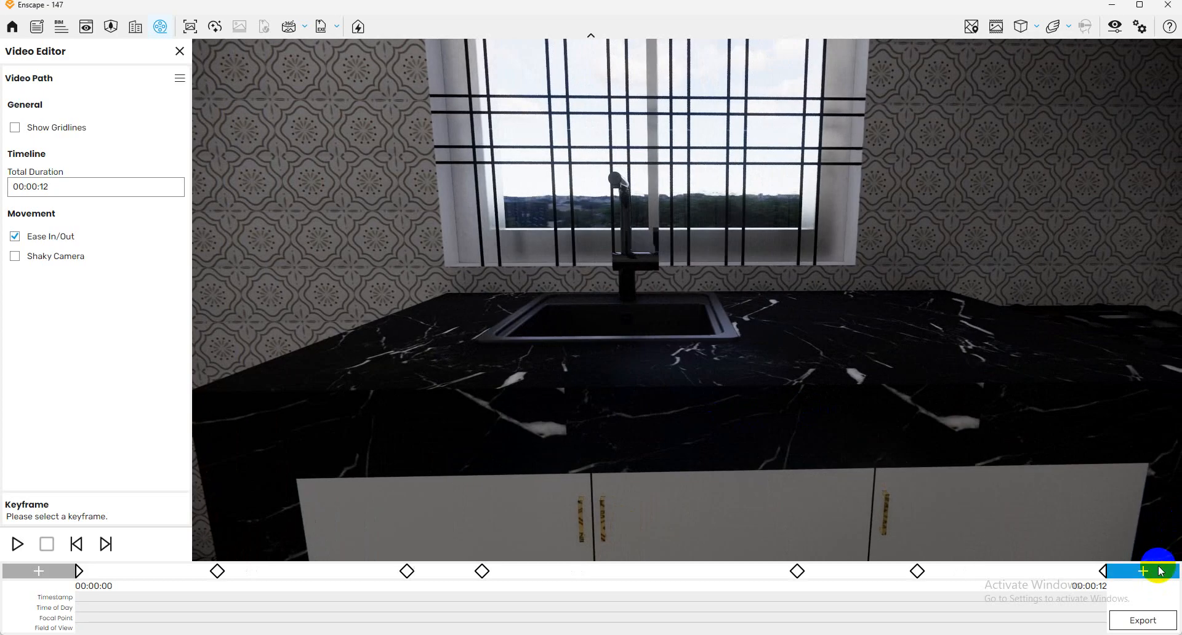
Step: Set the total duration of the video path to 24 seconds
{"action": "scroll", "coordinate": [575, 266], "scroll_direction": "down", "scroll_amount": 3}
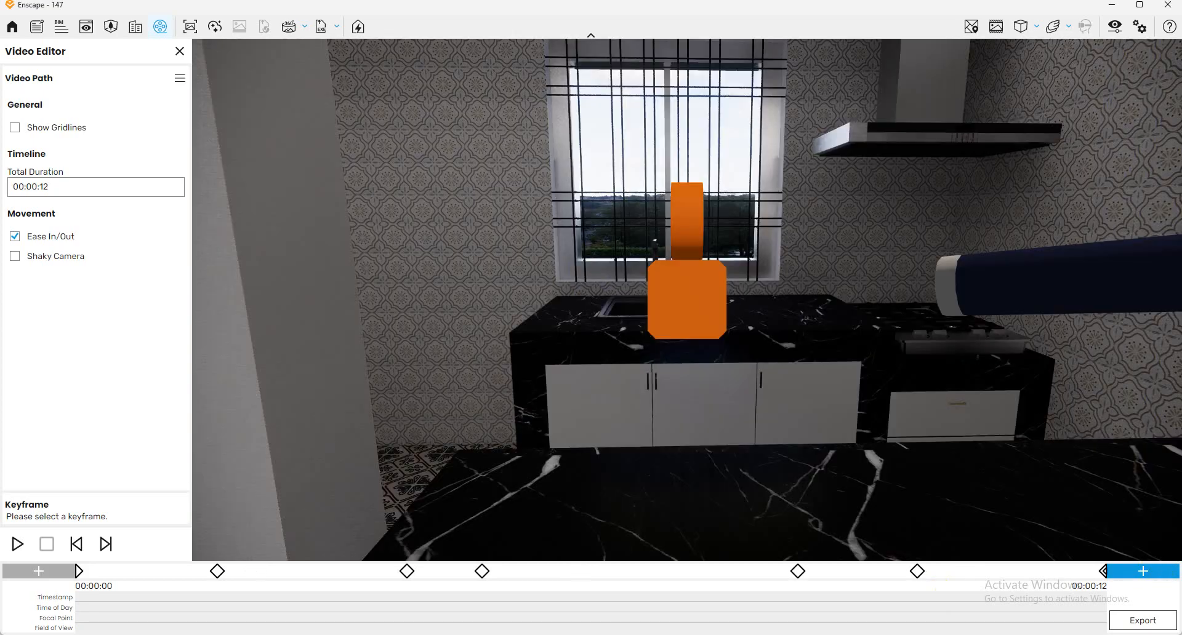
{"action": "left_click", "coordinate": [65, 192]}
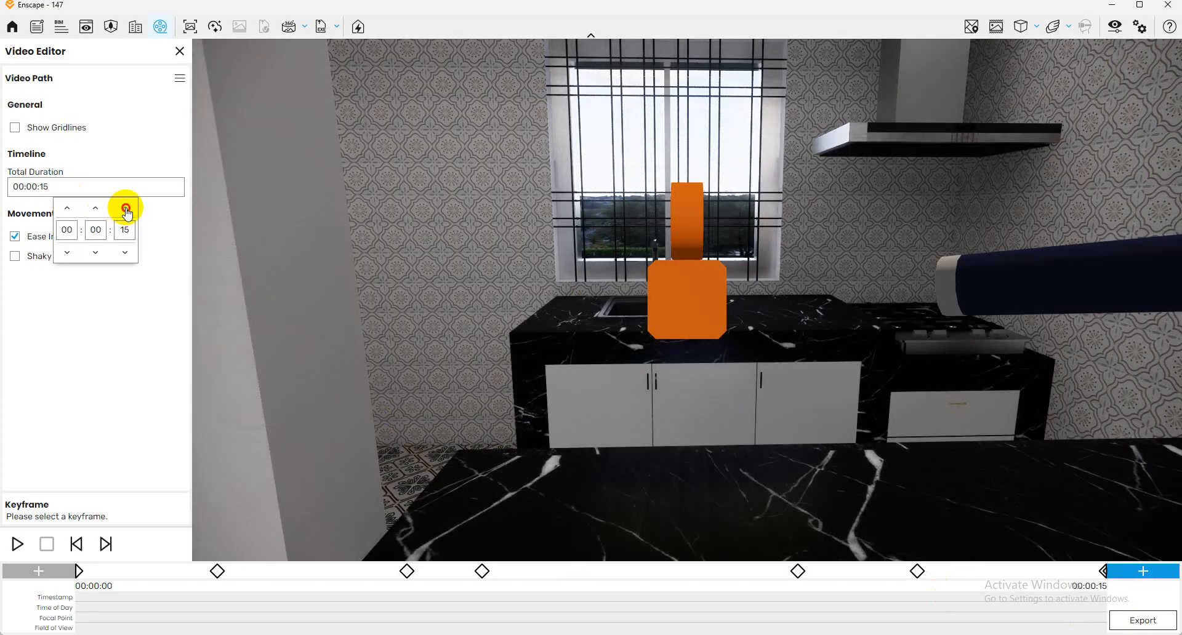
Step: Open the video export settings and set the resolution to Full HD
{"action": "left_click", "coordinate": [1153, 621]}
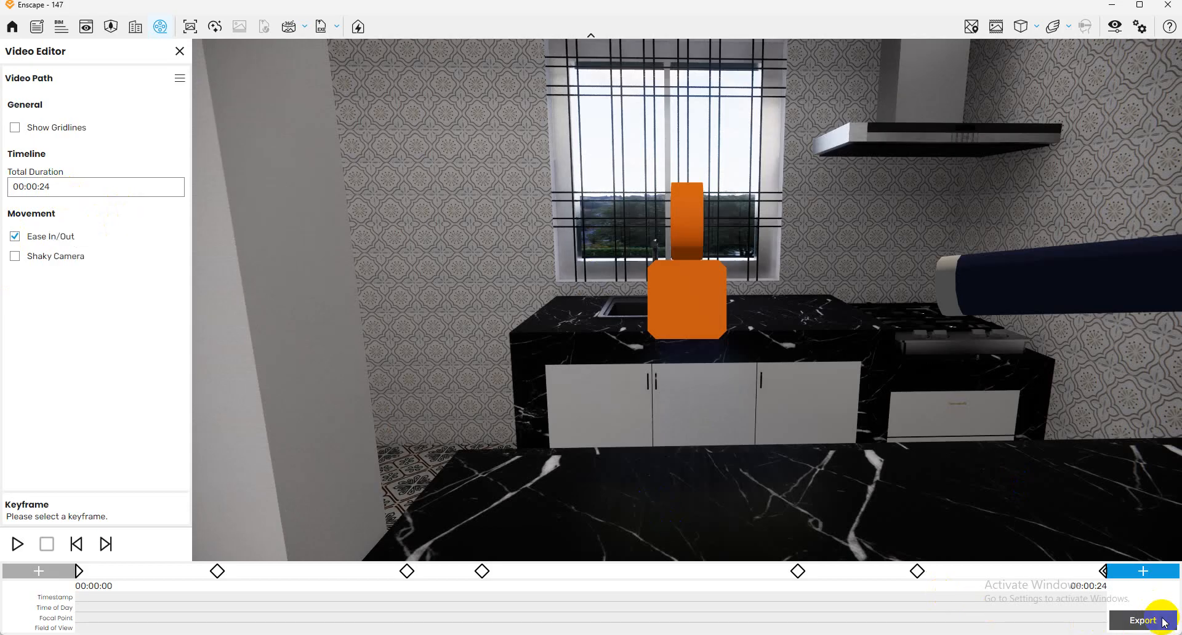
{"action": "left_click", "coordinate": [1163, 621]}
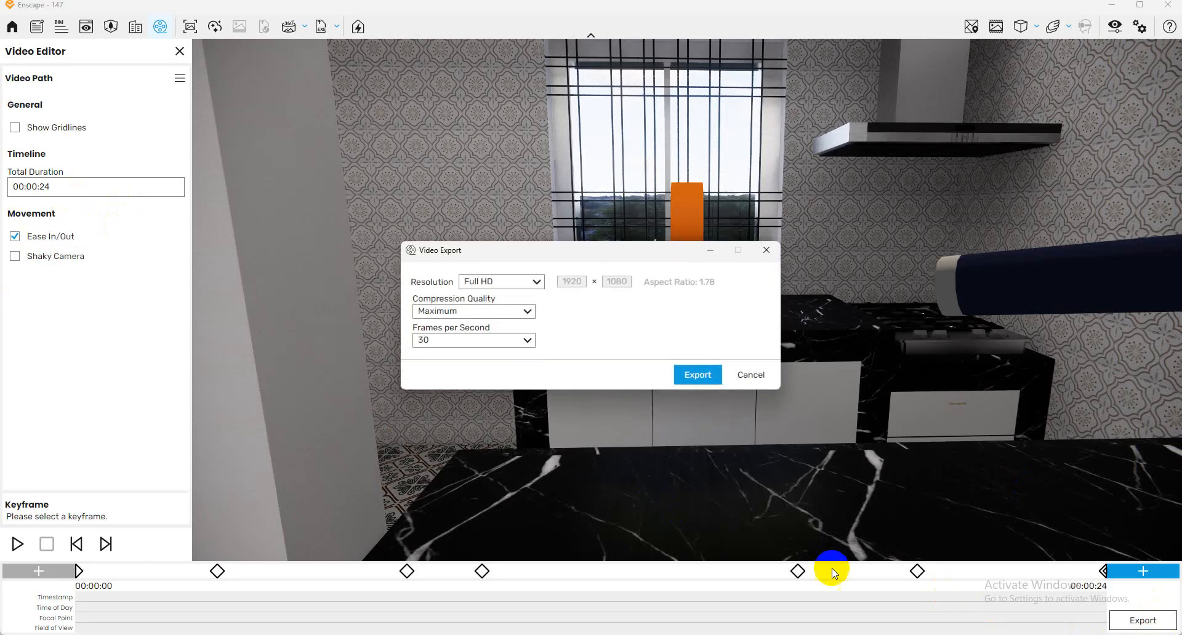
{"action": "left_click", "coordinate": [507, 283]}
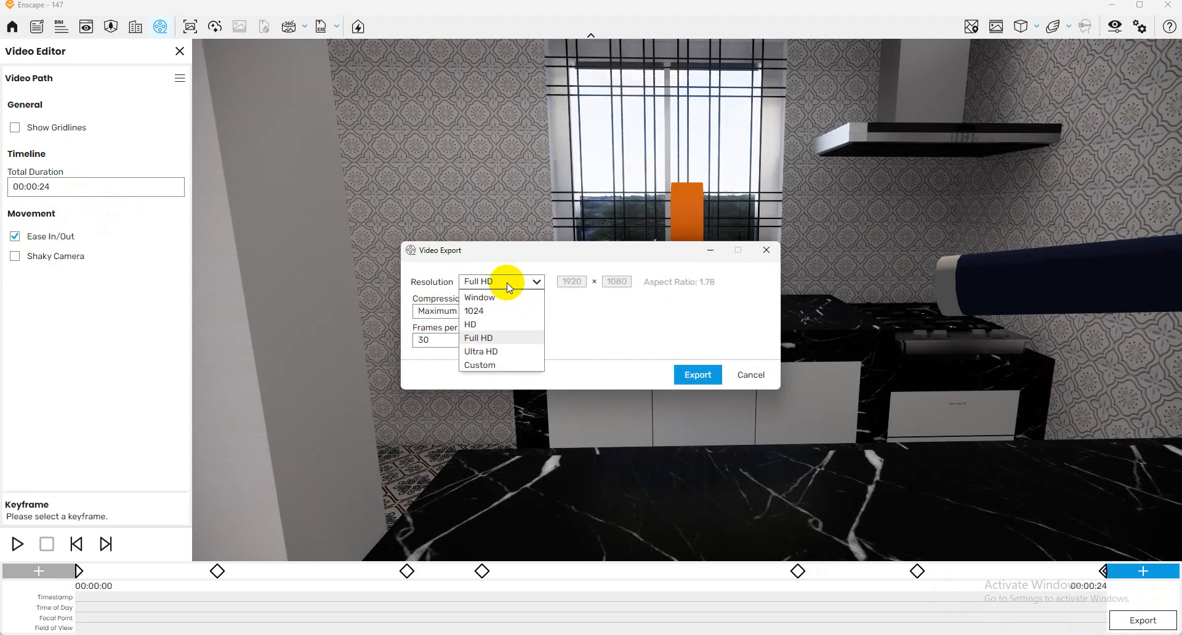
{"action": "left_click", "coordinate": [485, 323]}
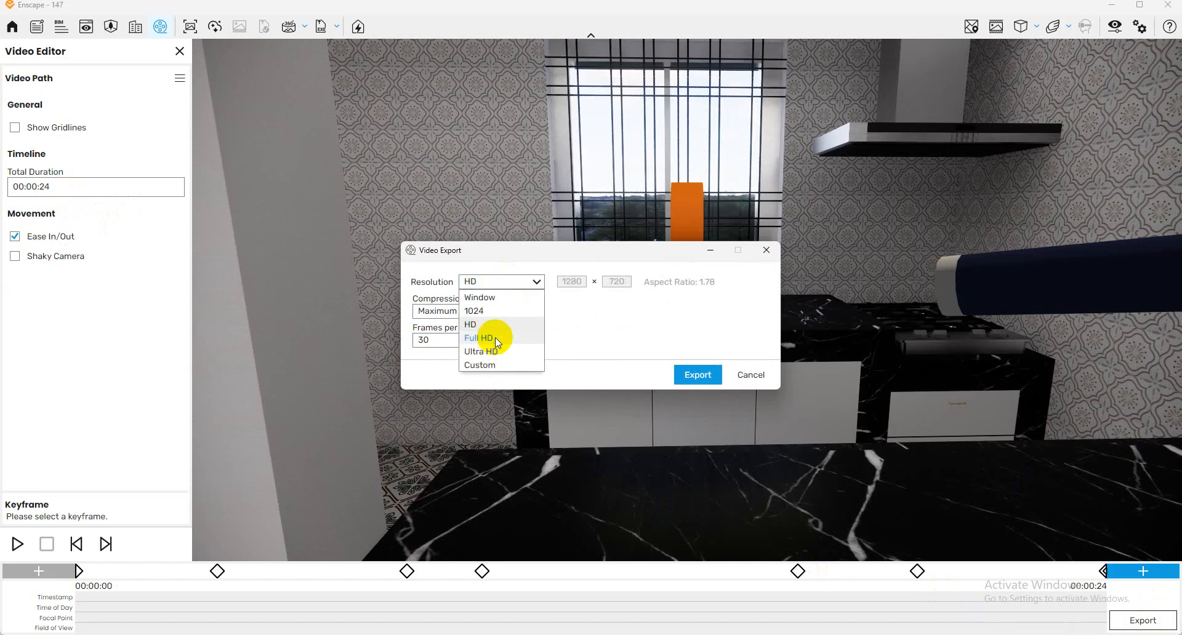
{"action": "left_click", "coordinate": [494, 337]}
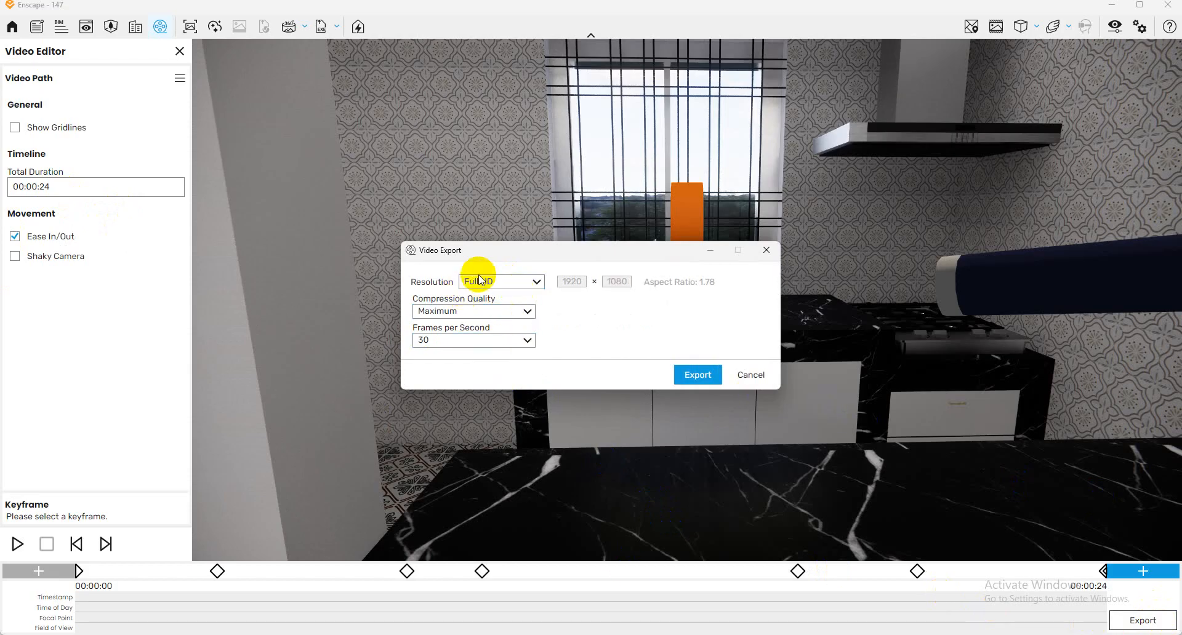
Step: Export the video as an MP4 file to the Desktop under the suggested file name
{"action": "left_click", "coordinate": [701, 377]}
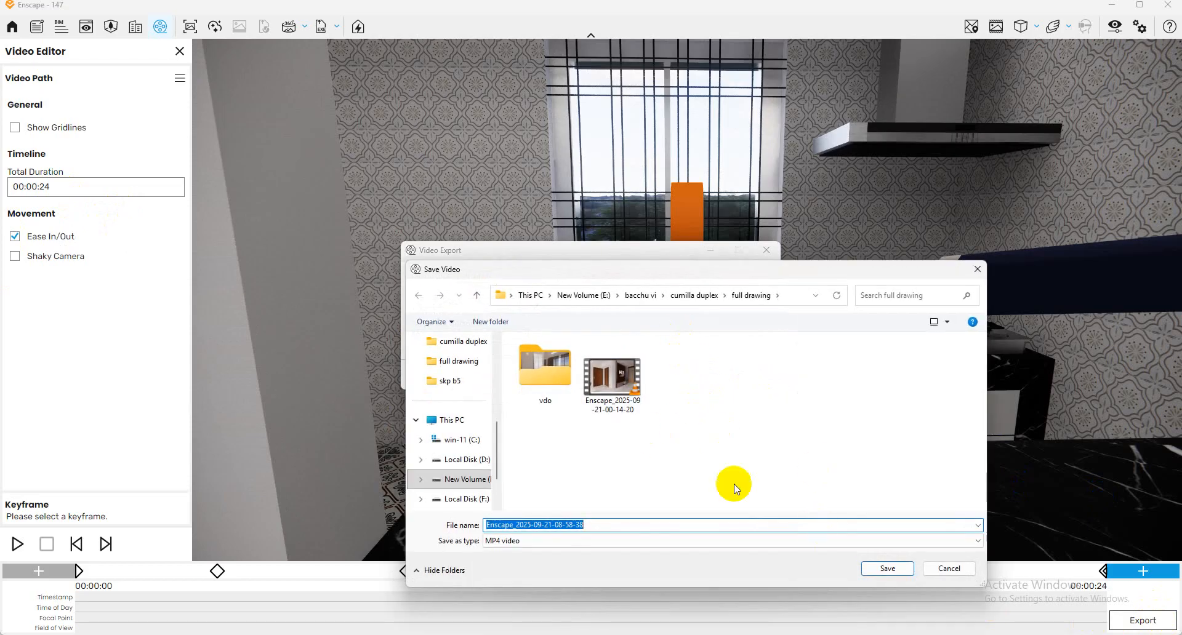
{"action": "left_click", "coordinate": [449, 420]}
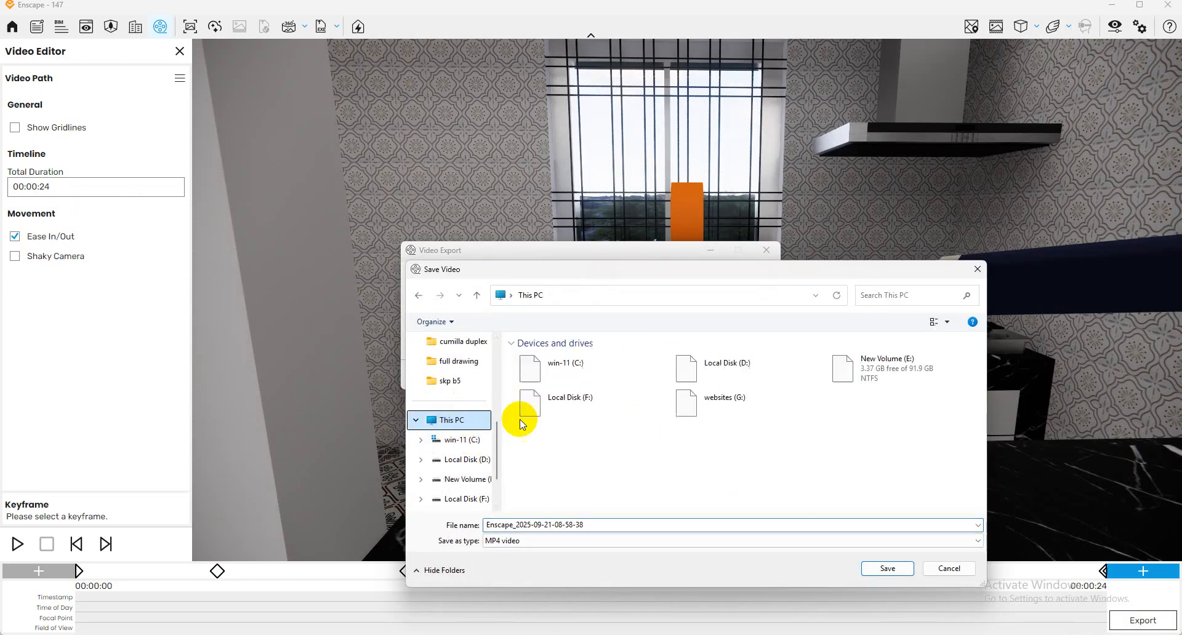
{"action": "scroll", "coordinate": [478, 427], "scroll_direction": "up", "scroll_amount": 2}
{"action": "left_click", "coordinate": [458, 424]}
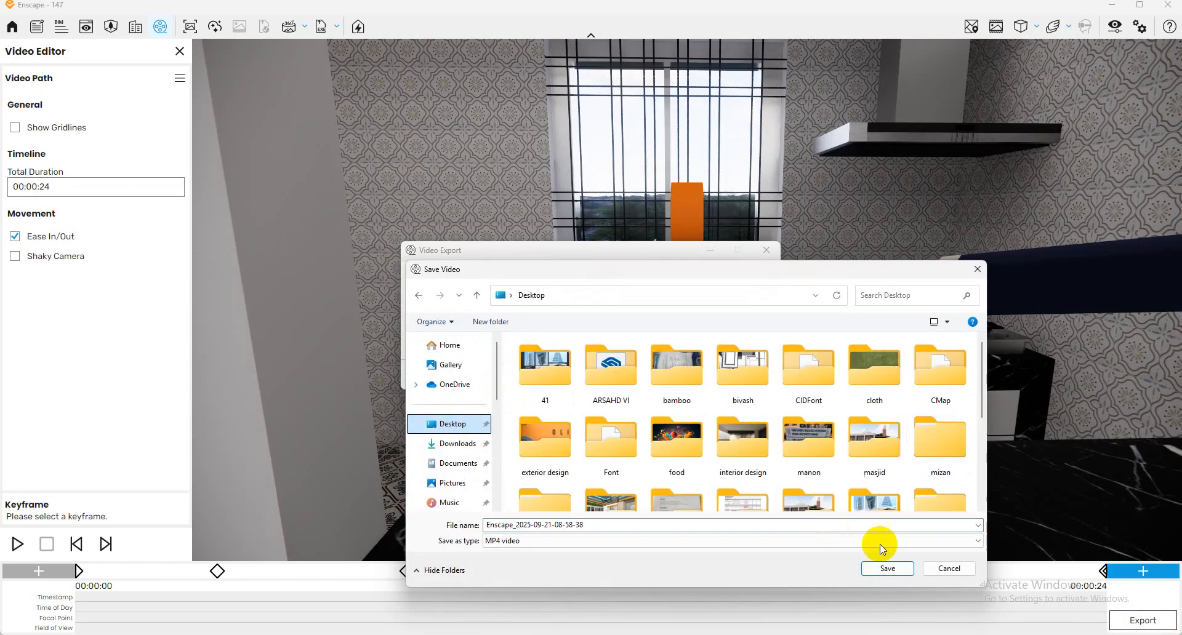
{"action": "left_click", "coordinate": [888, 562]}
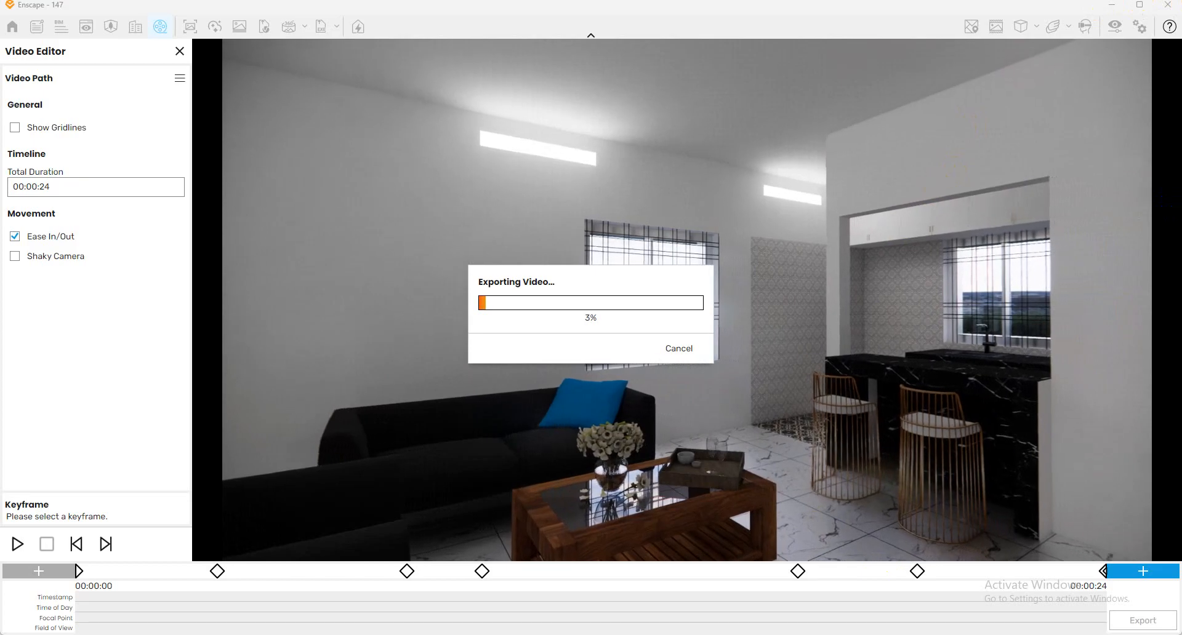
Step: Cancel the running video export
{"action": "mouse_move", "coordinate": [646, 631]}
{"action": "left_click", "coordinate": [608, 622]}
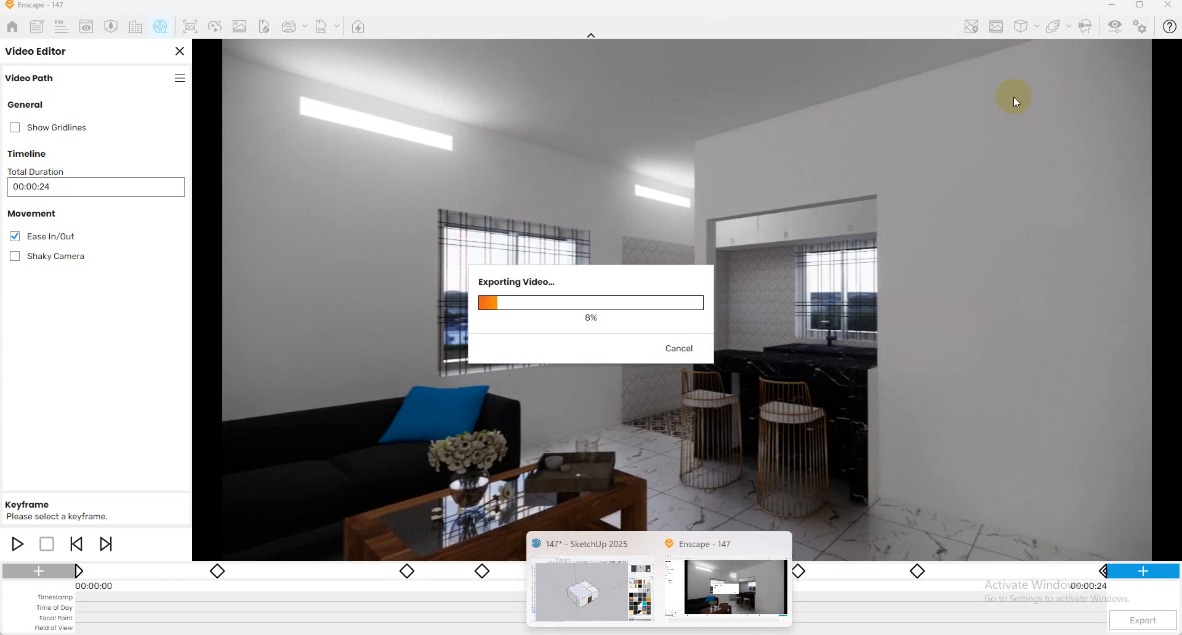
{"action": "left_click", "coordinate": [679, 349]}
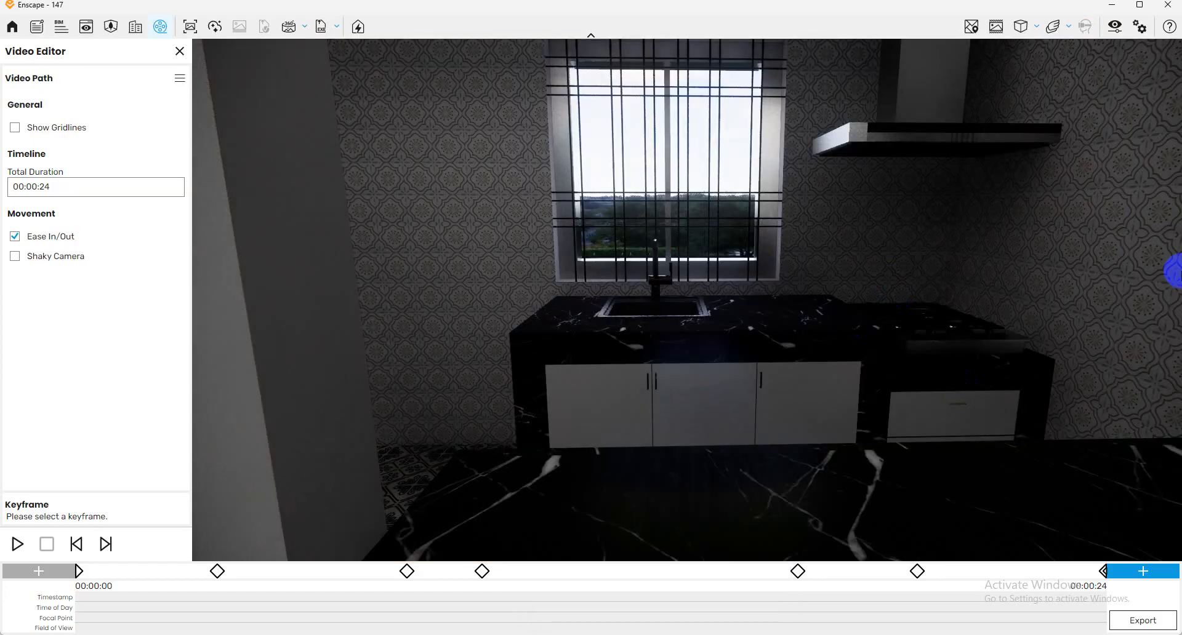
Step: Minimise the Enscape and SketchUp windows and look through the Desktop folder in File Explorer
{"action": "left_click_drag", "start_coordinate": [810, 283], "coordinate": [893, 151]}
{"action": "left_click", "coordinate": [1117, 5]}
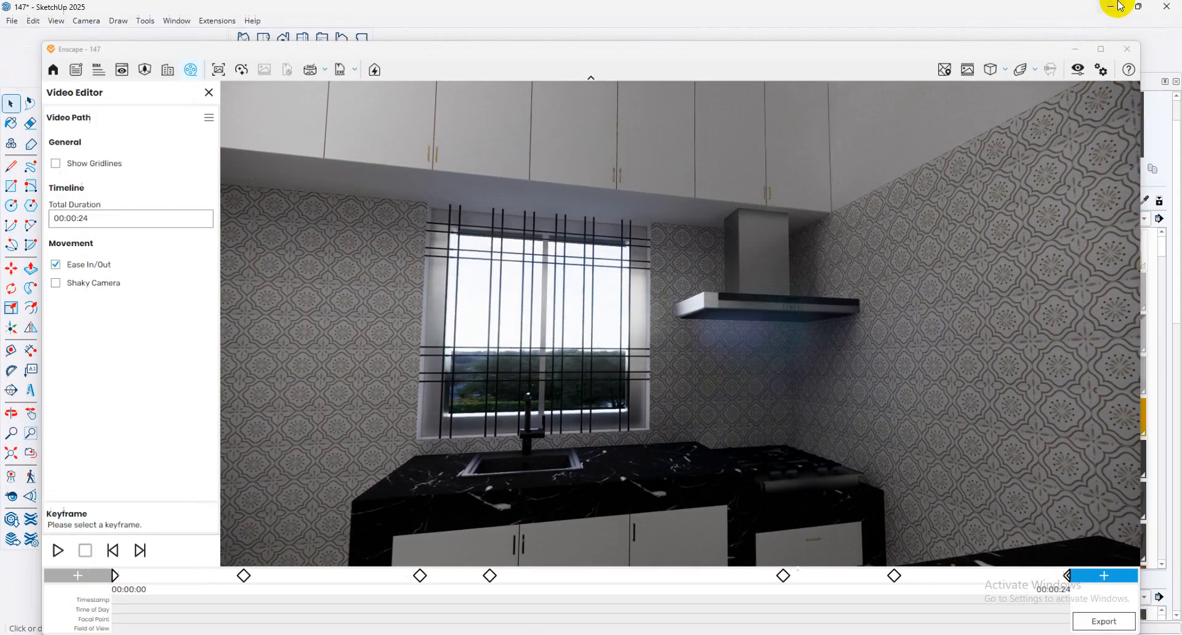
{"action": "left_click", "coordinate": [1111, 6]}
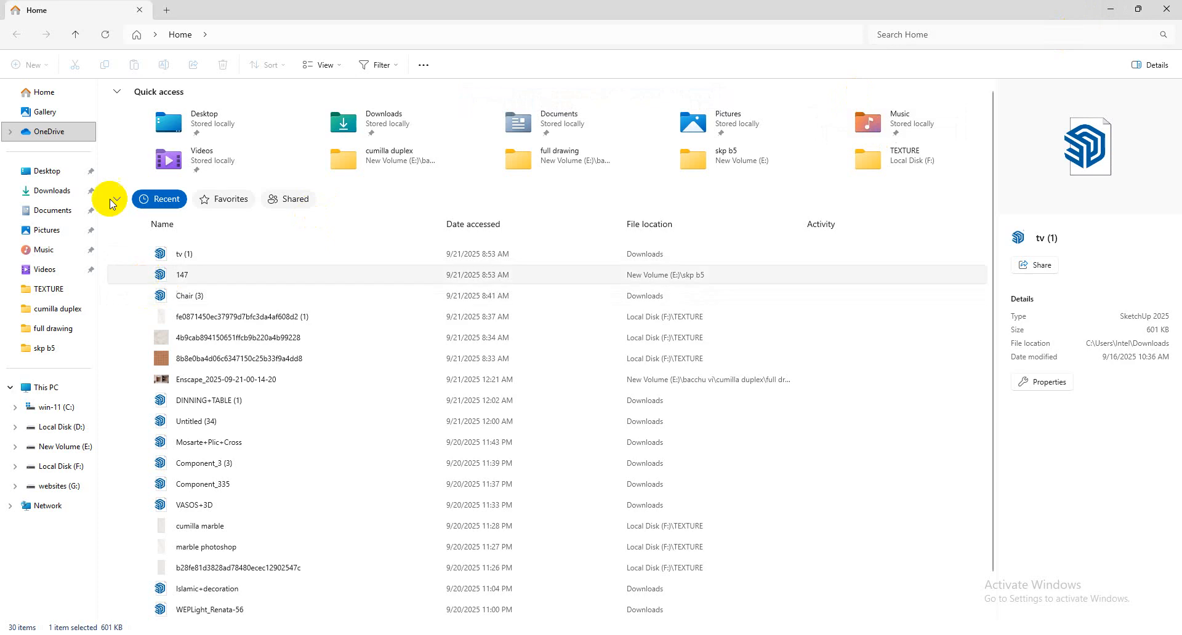
{"action": "left_click", "coordinate": [80, 170]}
{"action": "scroll", "coordinate": [693, 417], "scroll_direction": "down", "scroll_amount": 3}
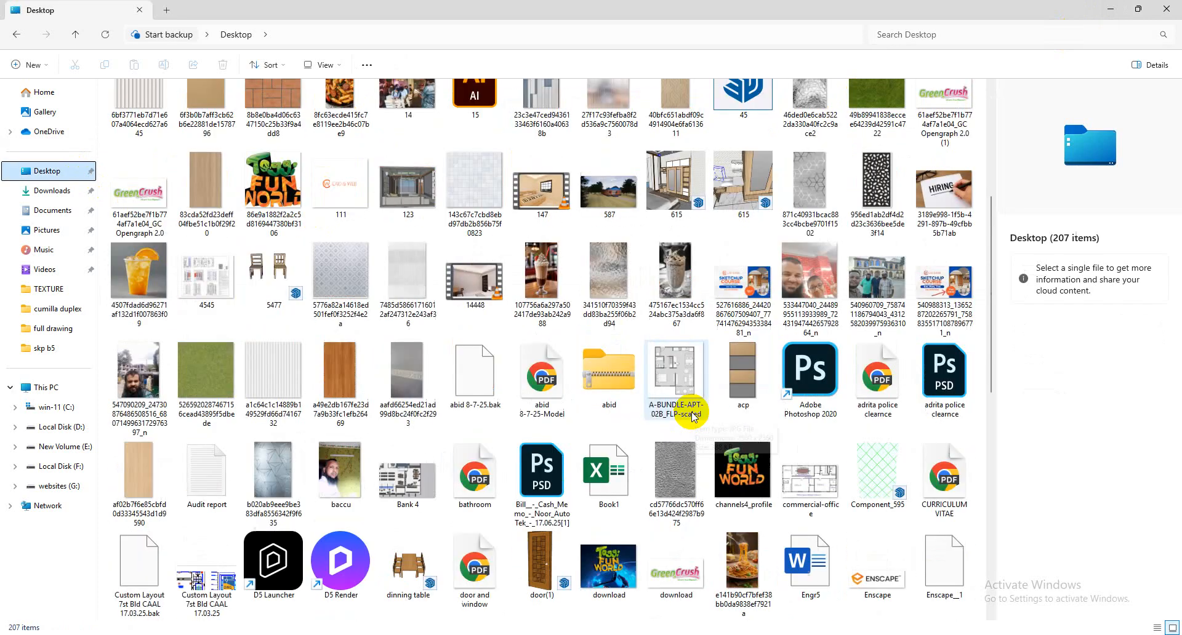
{"action": "scroll", "coordinate": [691, 415], "scroll_direction": "down", "scroll_amount": 8}
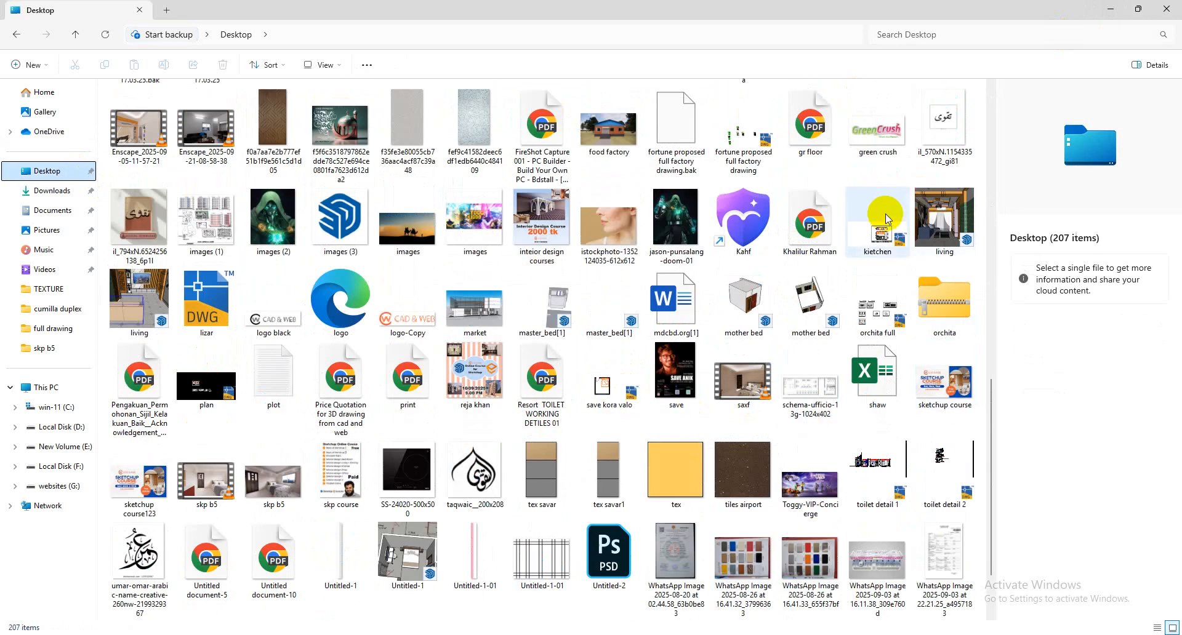
Step: Search the Desktop files for the exported Enscape video
{"action": "left_click", "coordinate": [885, 213]}
{"action": "key", "text": "w"}
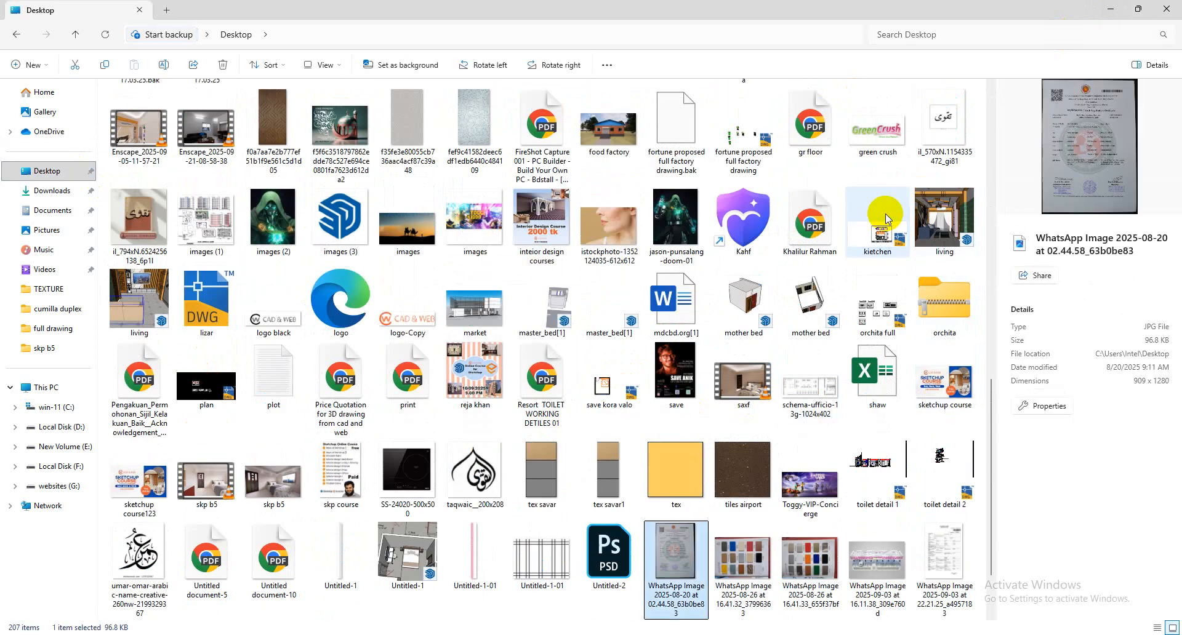
{"action": "key", "text": "Right"}
{"action": "key", "text": "Right"}
{"action": "key", "text": "Right"}
{"action": "key", "text": "Right"}
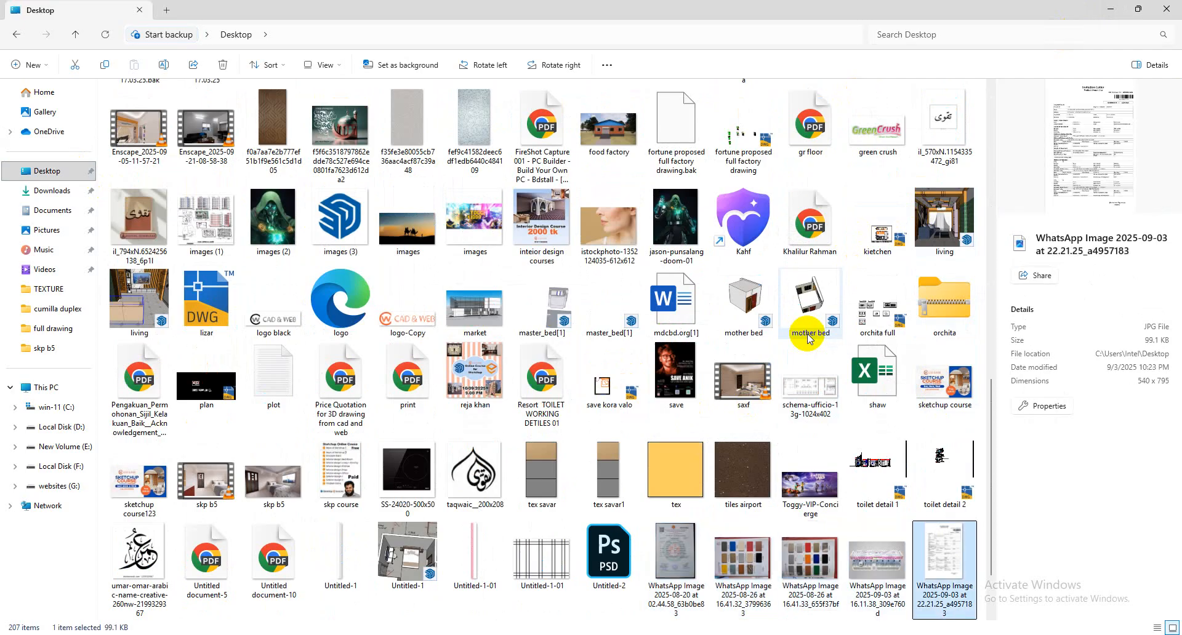
{"action": "key", "text": "Right"}
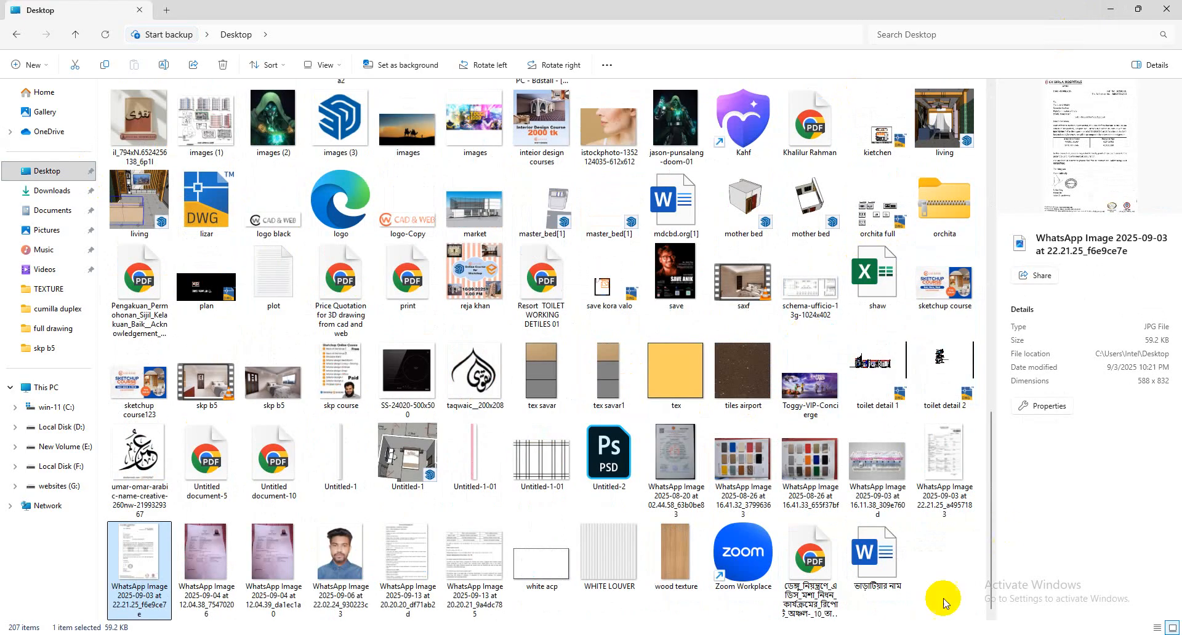
{"action": "left_click", "coordinate": [542, 308]}
{"action": "key", "text": "e"}
{"action": "key", "text": "e"}
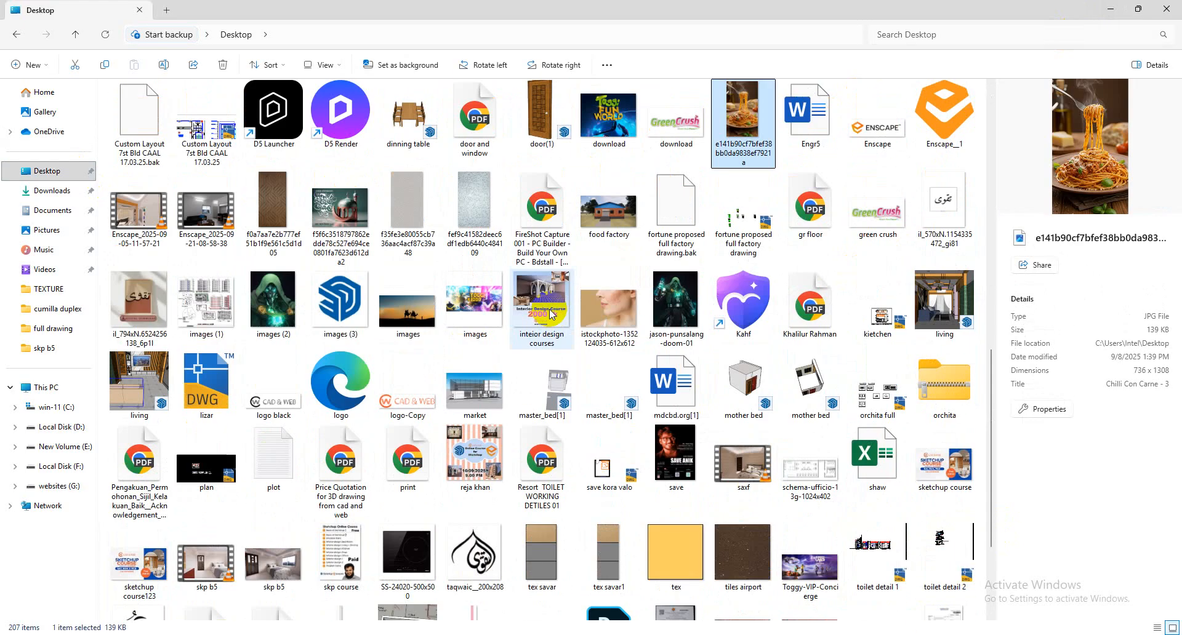
{"action": "key", "text": "e"}
{"action": "key", "text": "e"}
{"action": "key", "text": "e"}
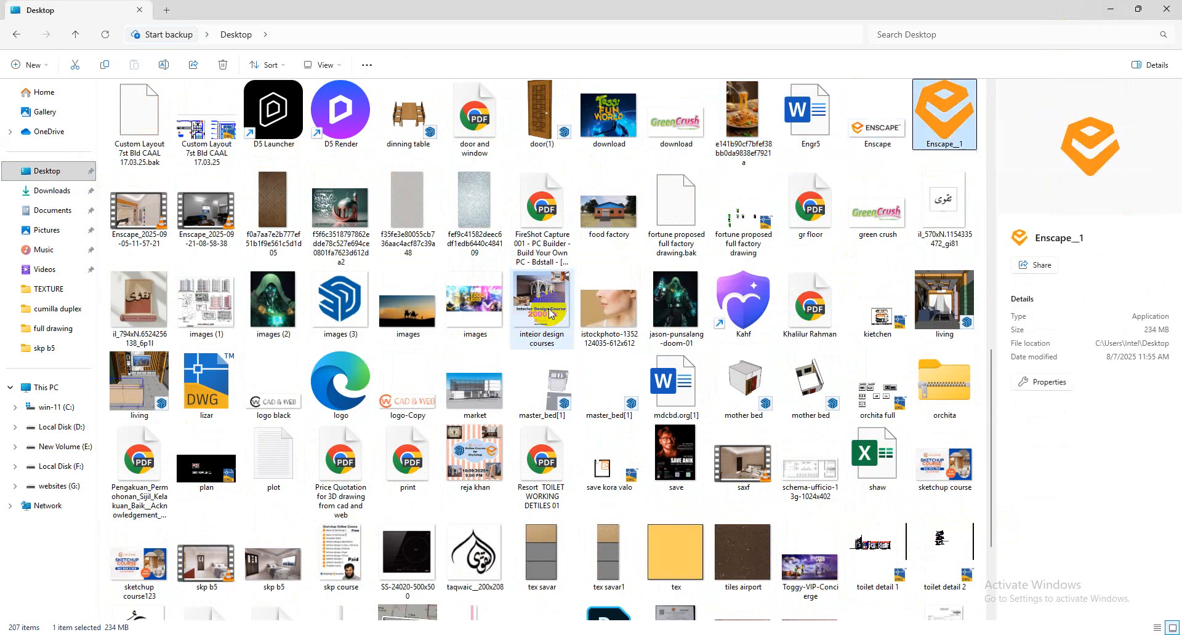
{"action": "left_click", "coordinate": [129, 218]}
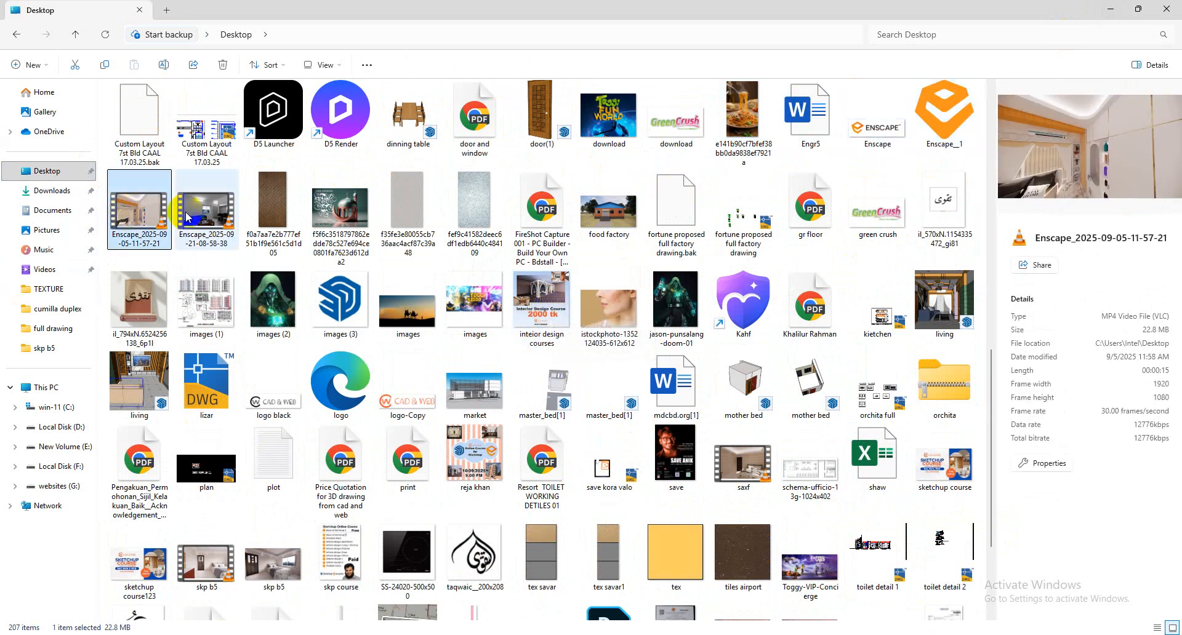
{"action": "left_click", "coordinate": [187, 216]}
{"action": "double_click", "coordinate": [186, 213]}
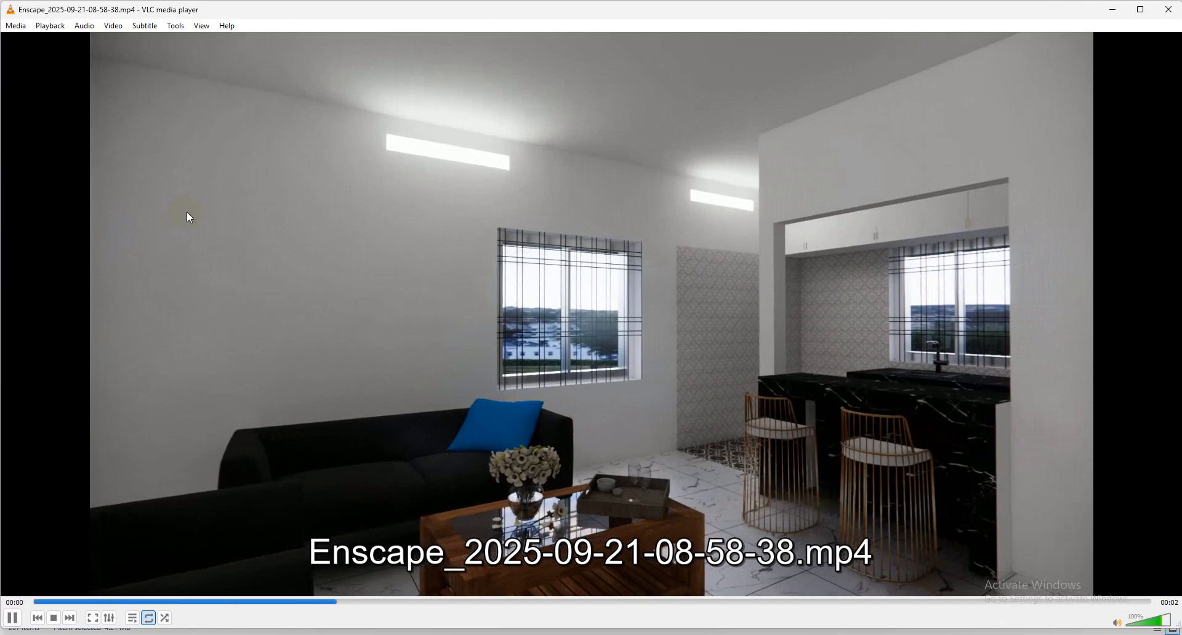
{"action": "left_click", "coordinate": [1168, 8]}
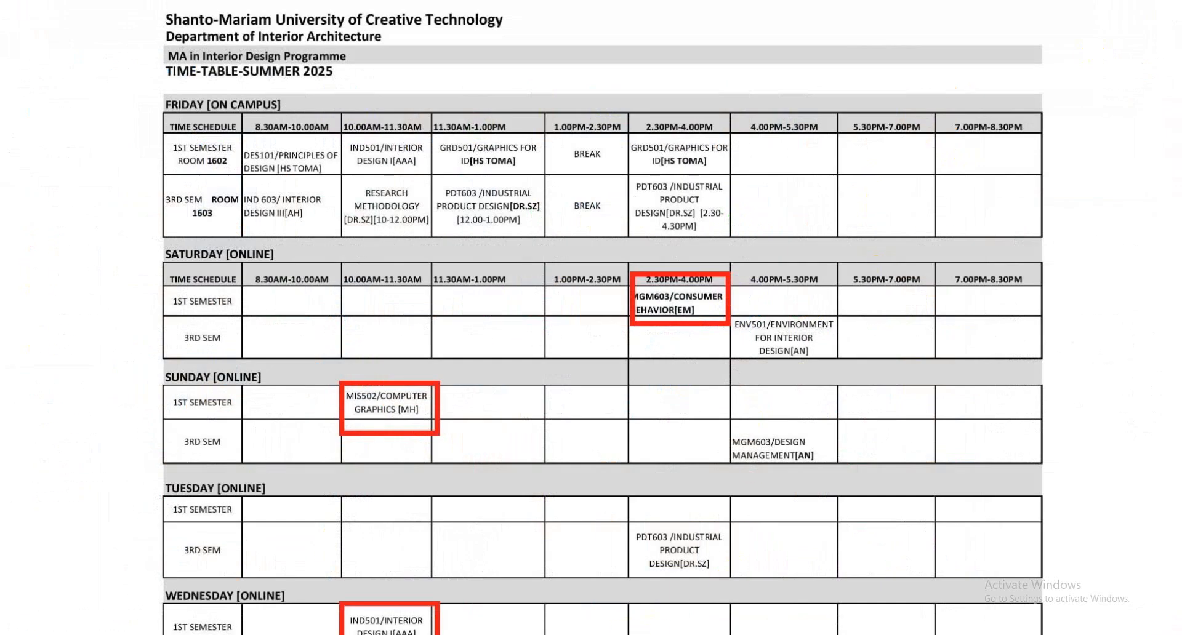
Step: Switch back to Enscape and back the camera away to a wider view of the kitchen and bar counter
{"action": "left_click", "coordinate": [678, 614]}
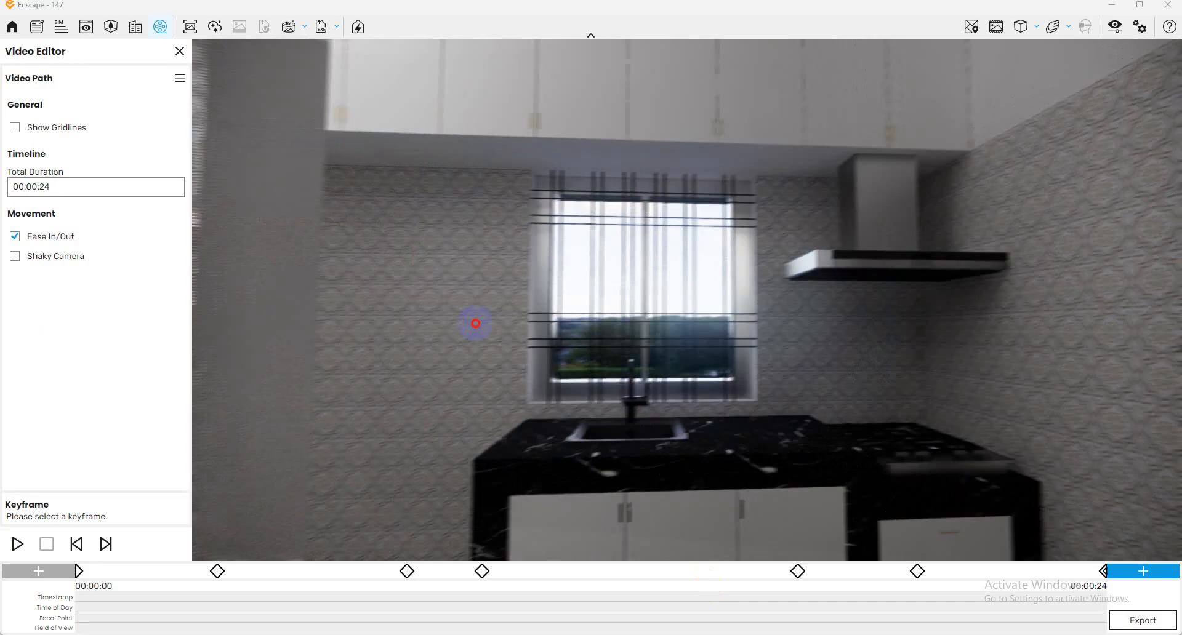
{"action": "scroll", "coordinate": [790, 316], "scroll_direction": "down", "scroll_amount": 5}
{"action": "left_click_drag", "start_coordinate": [475, 323], "coordinate": [747, 247]}
{"action": "scroll", "coordinate": [702, 301], "scroll_direction": "down", "scroll_amount": 4}
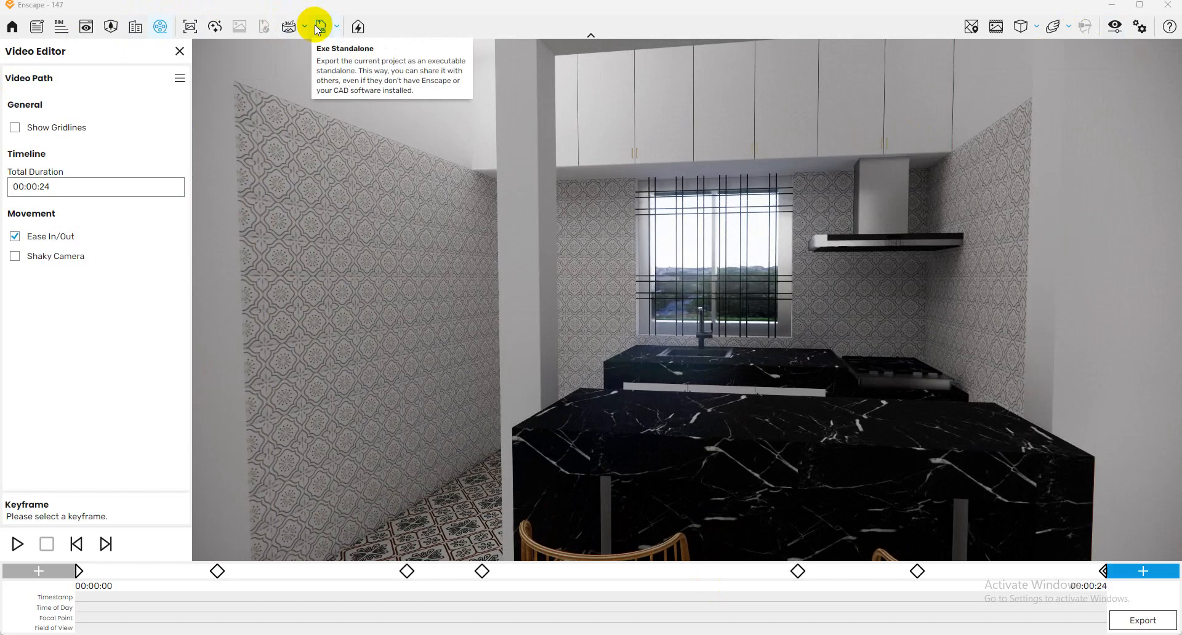
{"action": "left_click", "coordinate": [1113, 35]}
{"action": "left_click", "coordinate": [752, 89]}
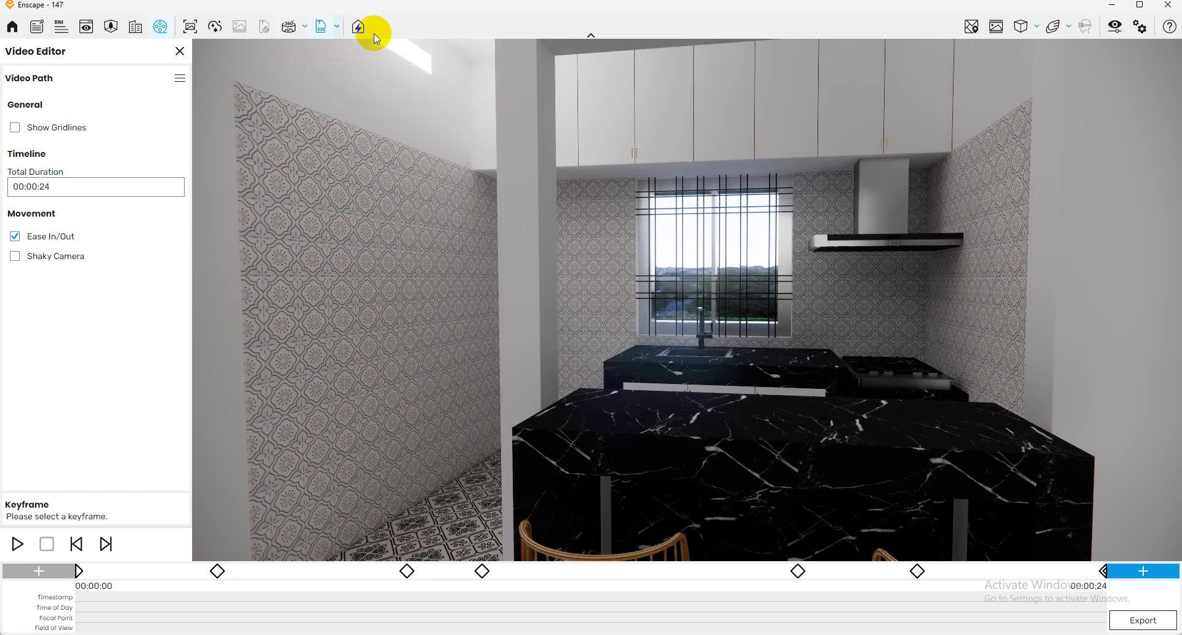
{"action": "left_click", "coordinate": [1112, 28]}
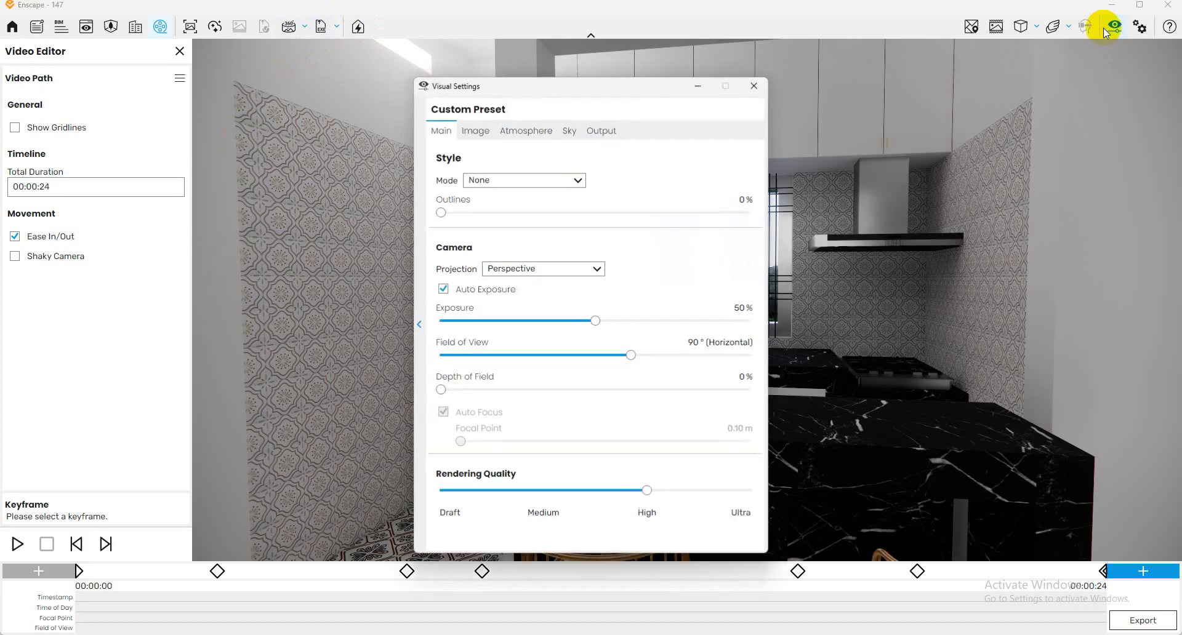
{"action": "left_click", "coordinate": [754, 85]}
Step: In the visual settings, raise the exposure to 68 % and the horizontal field of view to 101°
{"action": "left_click", "coordinate": [1112, 27]}
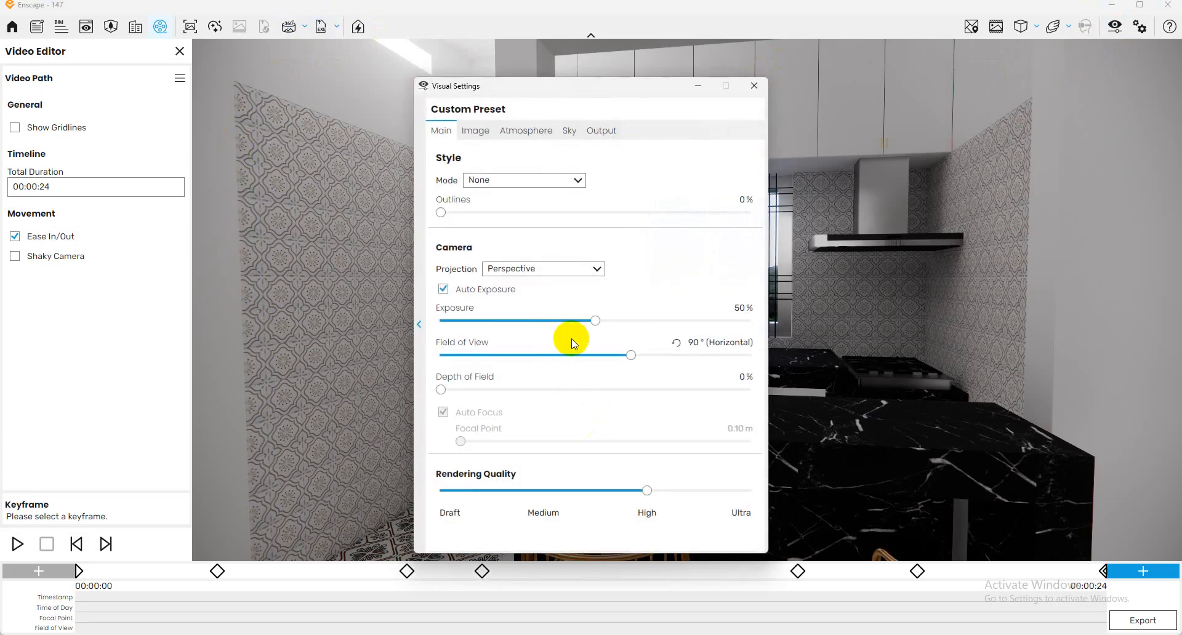
{"action": "left_click_drag", "start_coordinate": [612, 324], "coordinate": [656, 355]}
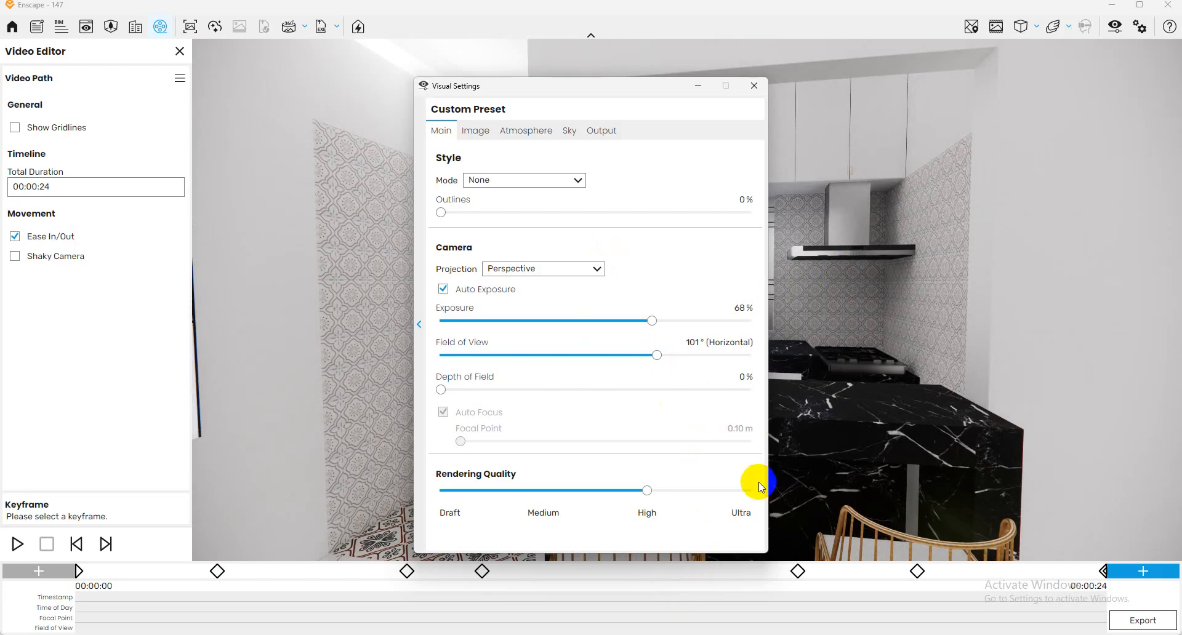
Step: Set the horizontal field of view to 93° and review the output resolution options, keeping Full HD
{"action": "left_click", "coordinate": [638, 355]}
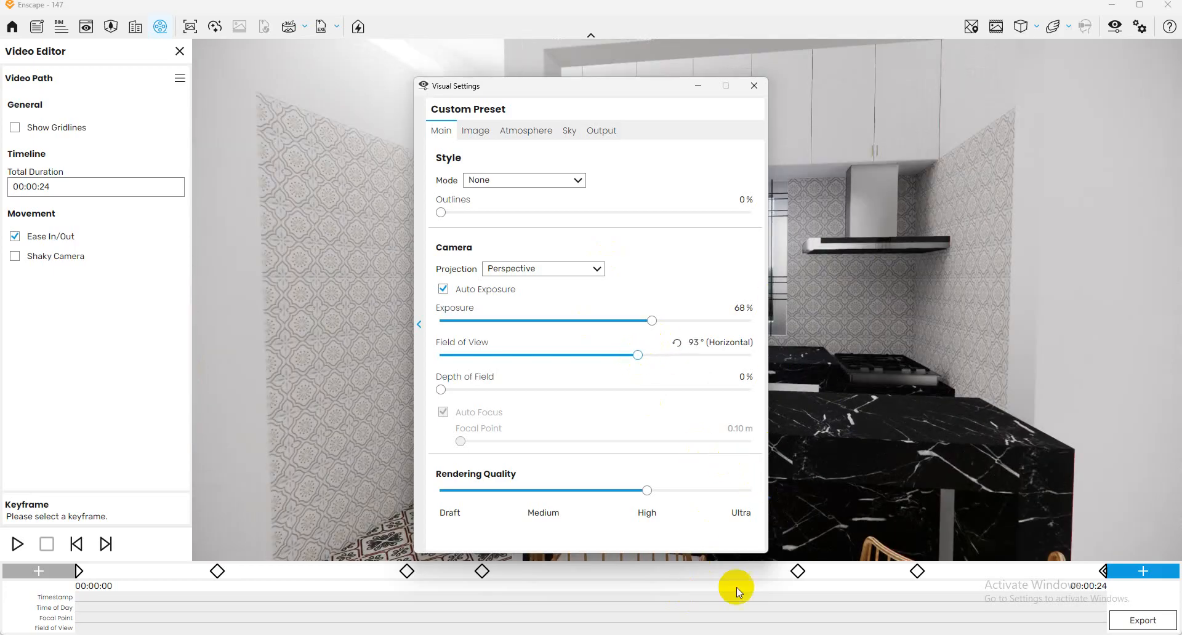
{"action": "left_click_drag", "start_coordinate": [741, 492], "coordinate": [681, 490]}
{"action": "left_click", "coordinate": [594, 130]}
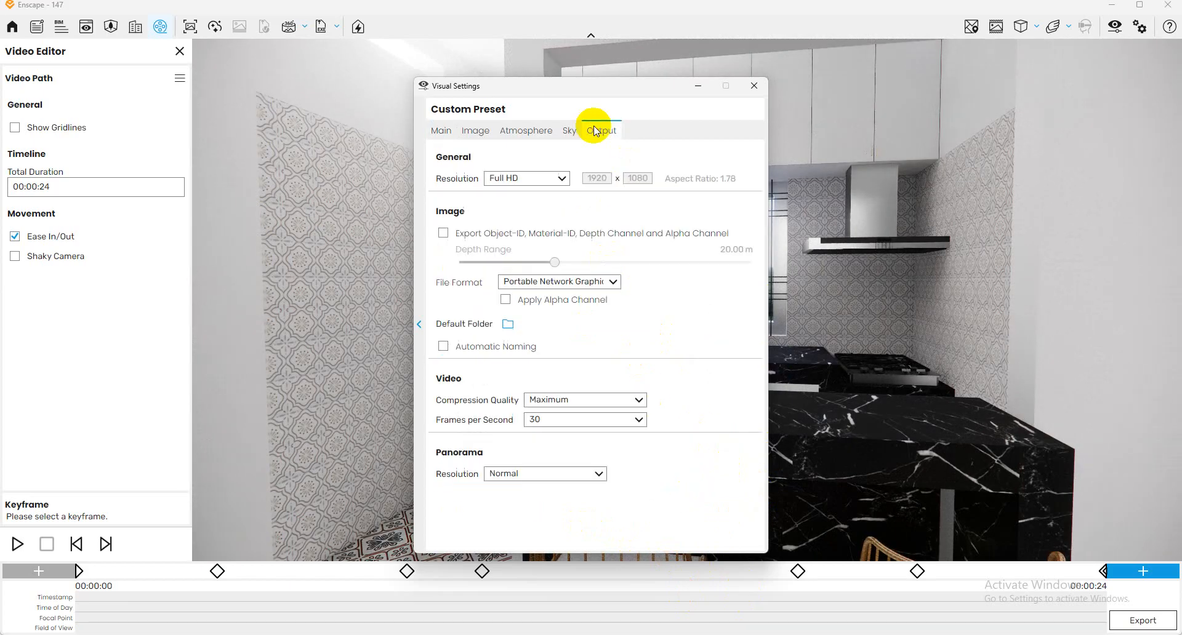
{"action": "left_click", "coordinate": [528, 176]}
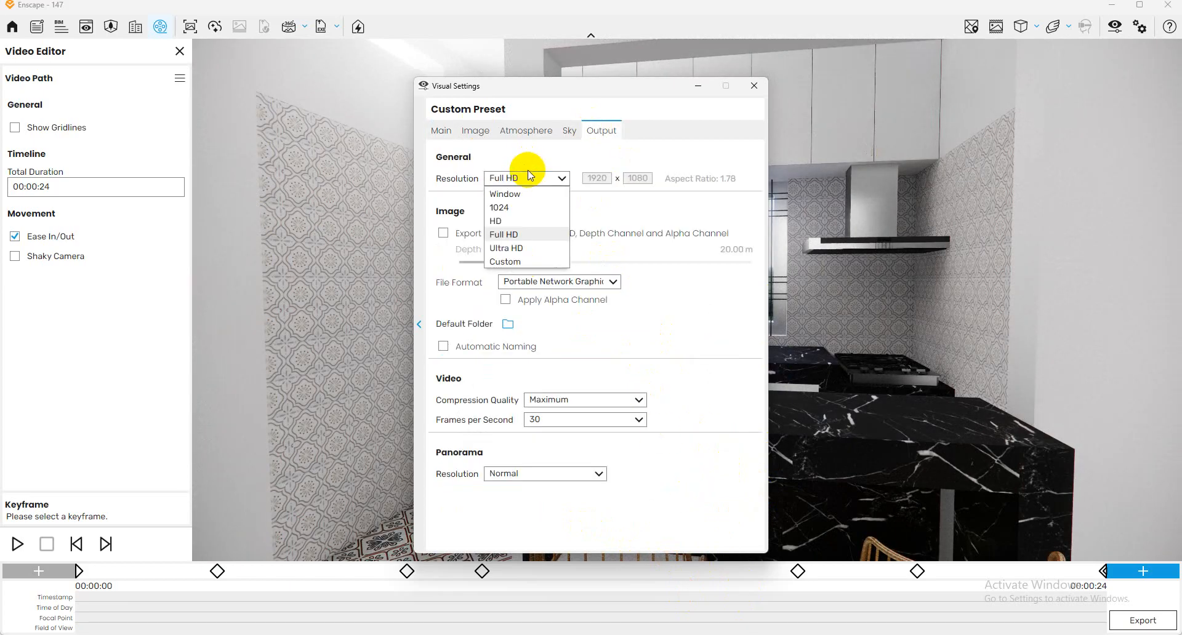
{"action": "left_click", "coordinate": [528, 171]}
{"action": "left_click", "coordinate": [527, 177]}
{"action": "right_click", "coordinate": [899, 377]}
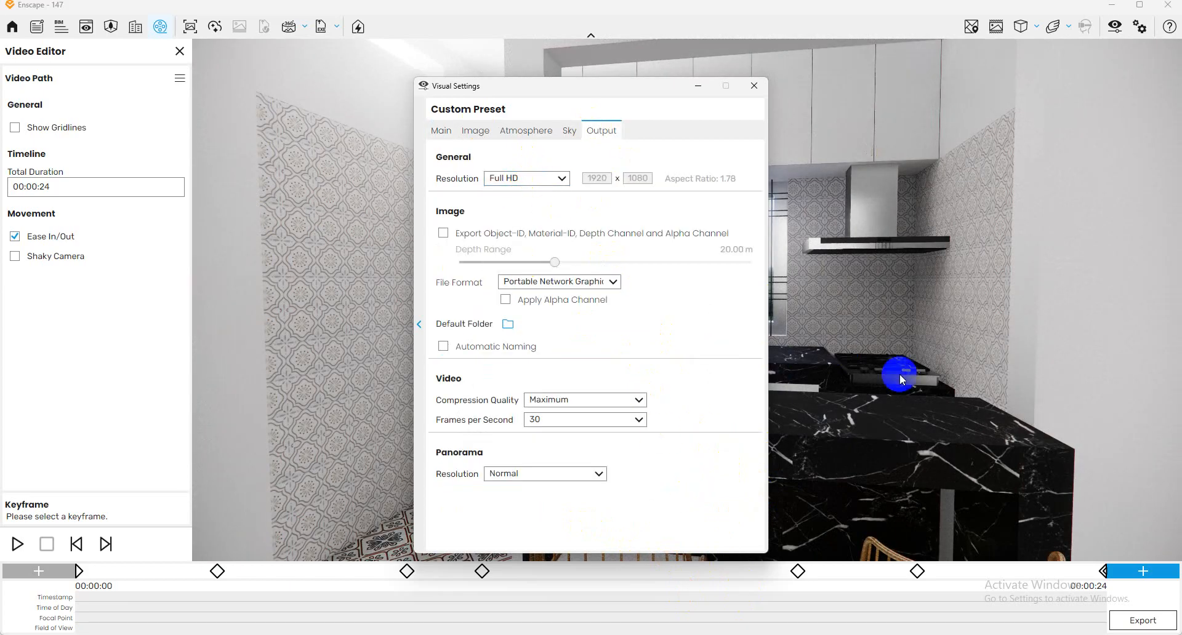
Step: Set the sky's horizon source to Forest and inspect the backdrop through the kitchen window
{"action": "left_click", "coordinate": [567, 129]}
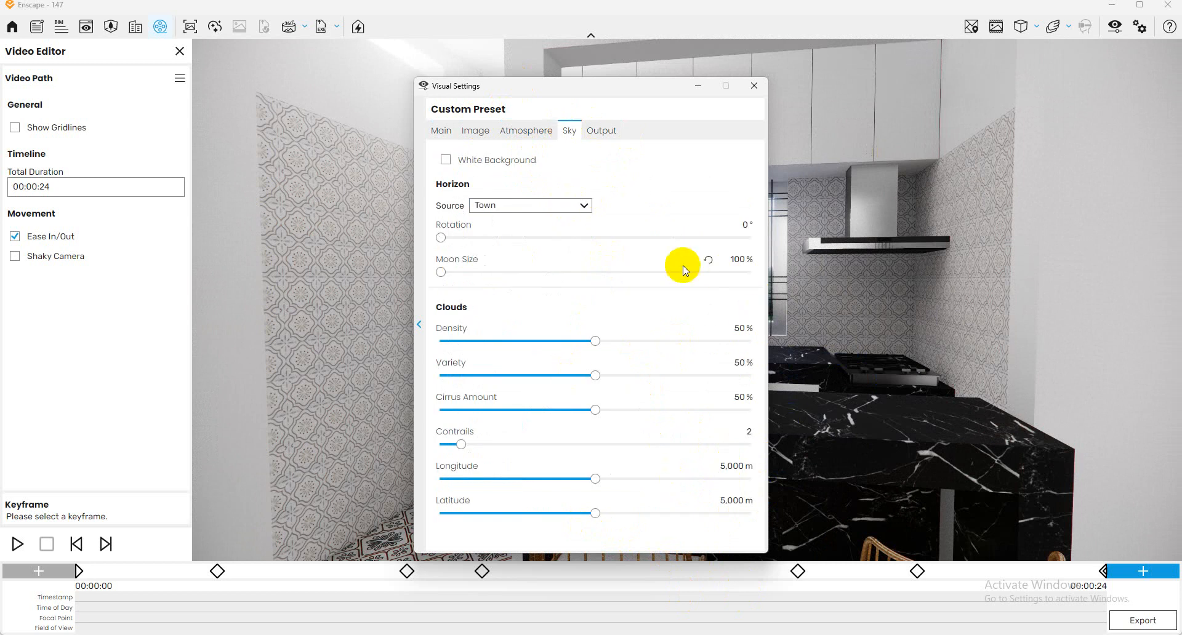
{"action": "left_click", "coordinate": [574, 206]}
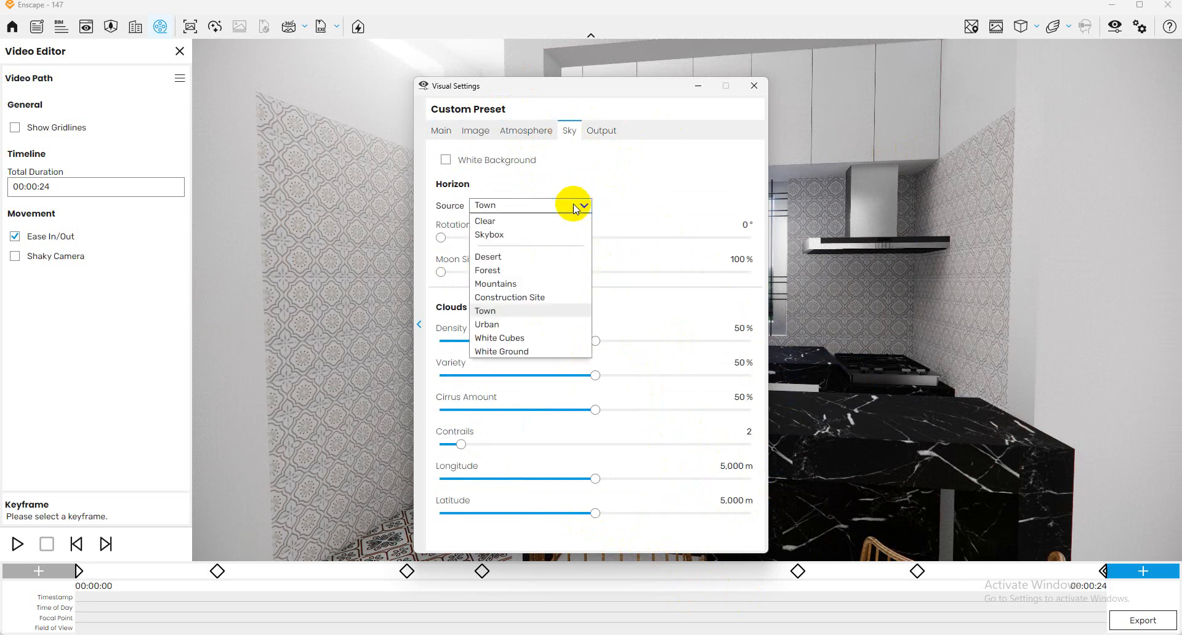
{"action": "left_click", "coordinate": [516, 271]}
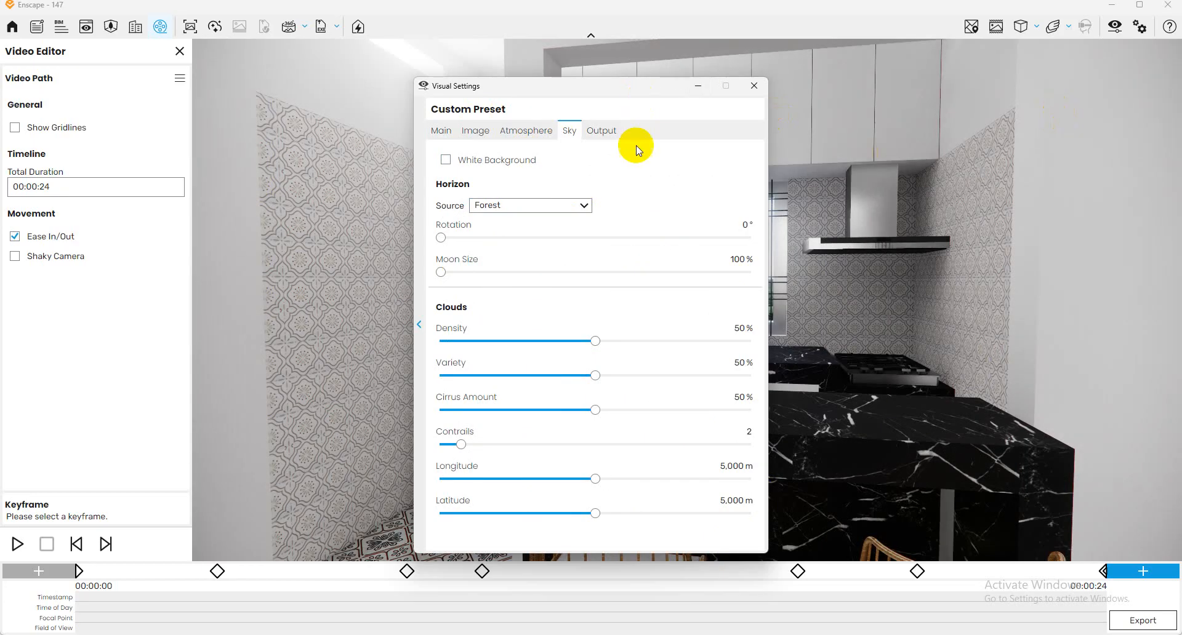
{"action": "left_click_drag", "start_coordinate": [638, 84], "coordinate": [1093, 92]}
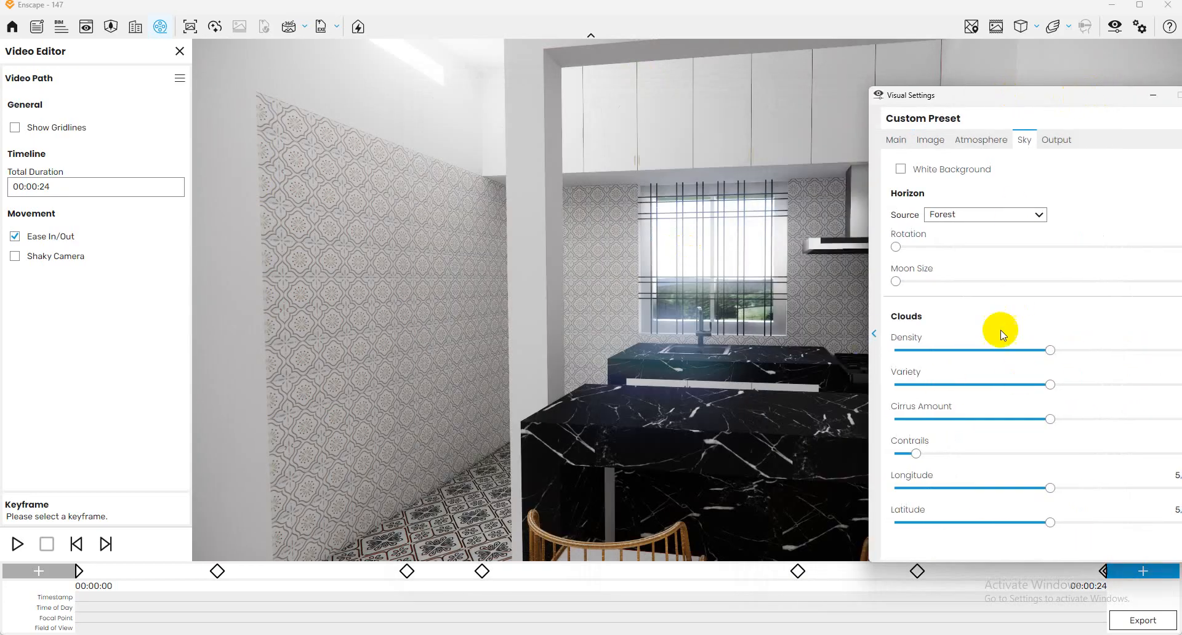
{"action": "scroll", "coordinate": [614, 332], "scroll_direction": "up", "scroll_amount": 5}
{"action": "middle_click_drag", "start_coordinate": [614, 333], "coordinate": [706, 325]}
{"action": "scroll", "coordinate": [319, 309], "scroll_direction": "down", "scroll_amount": 3}
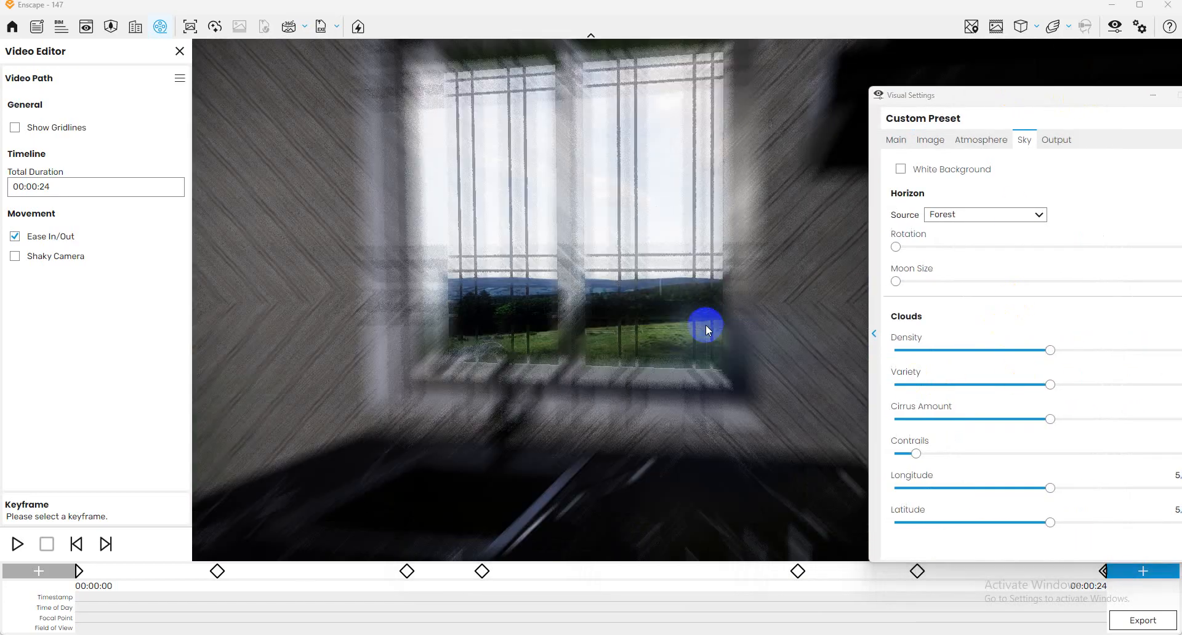
Step: Try the Mountains and Skybox horizon sources, and switch back to Forest
{"action": "left_click", "coordinate": [968, 217]}
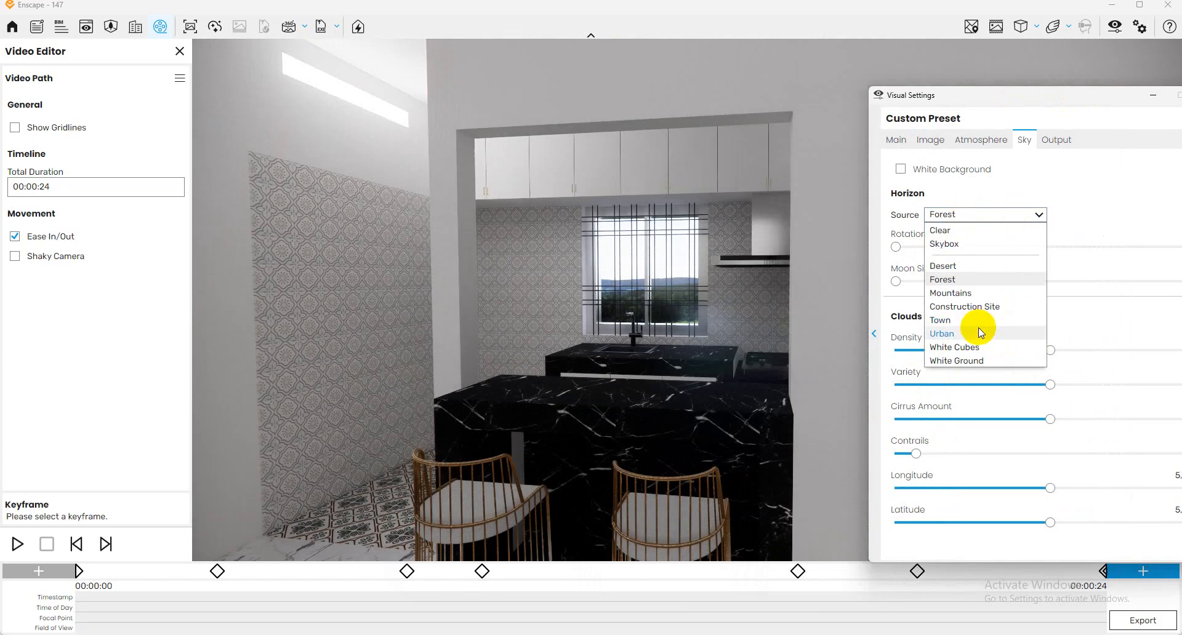
{"action": "left_click", "coordinate": [948, 293]}
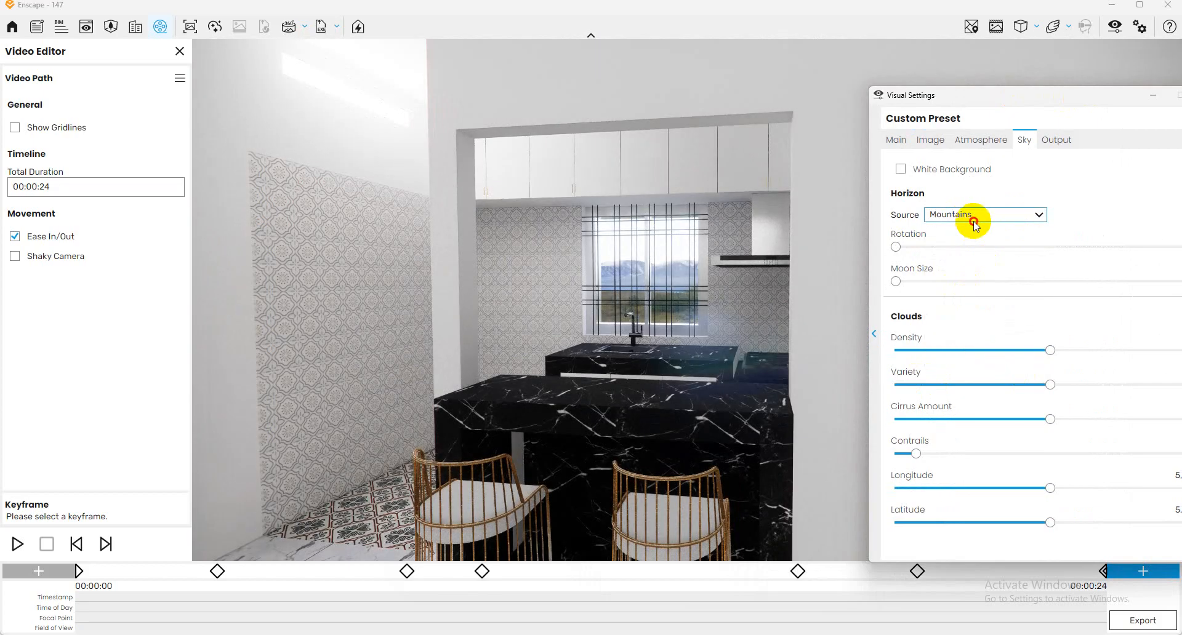
{"action": "left_click", "coordinate": [973, 221]}
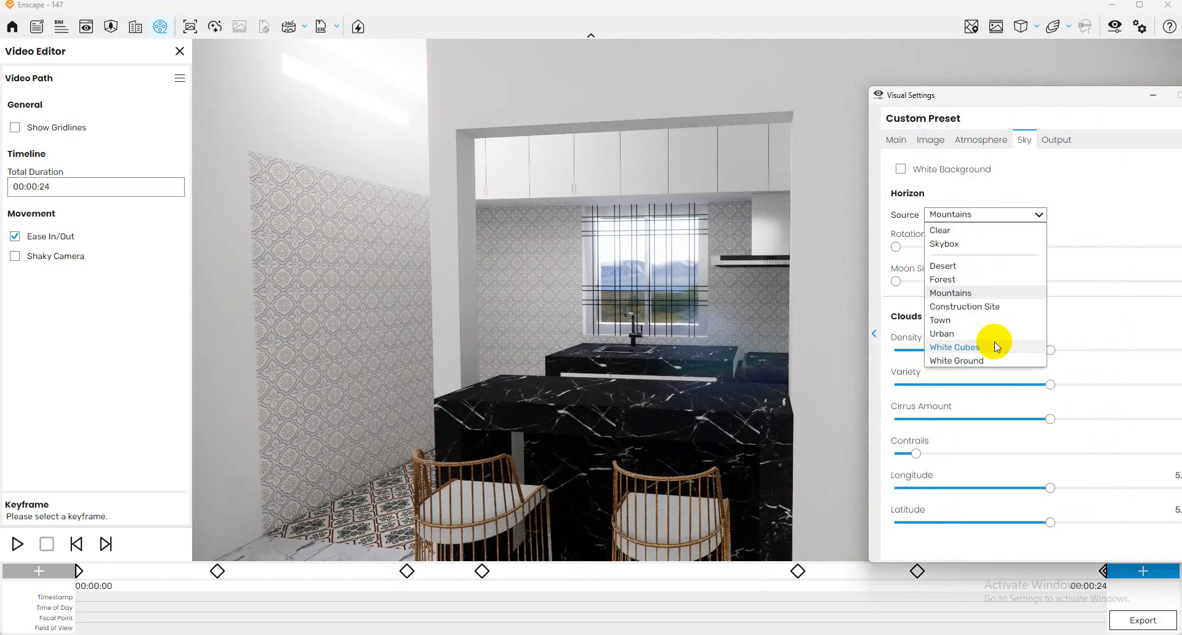
{"action": "left_click", "coordinate": [947, 245]}
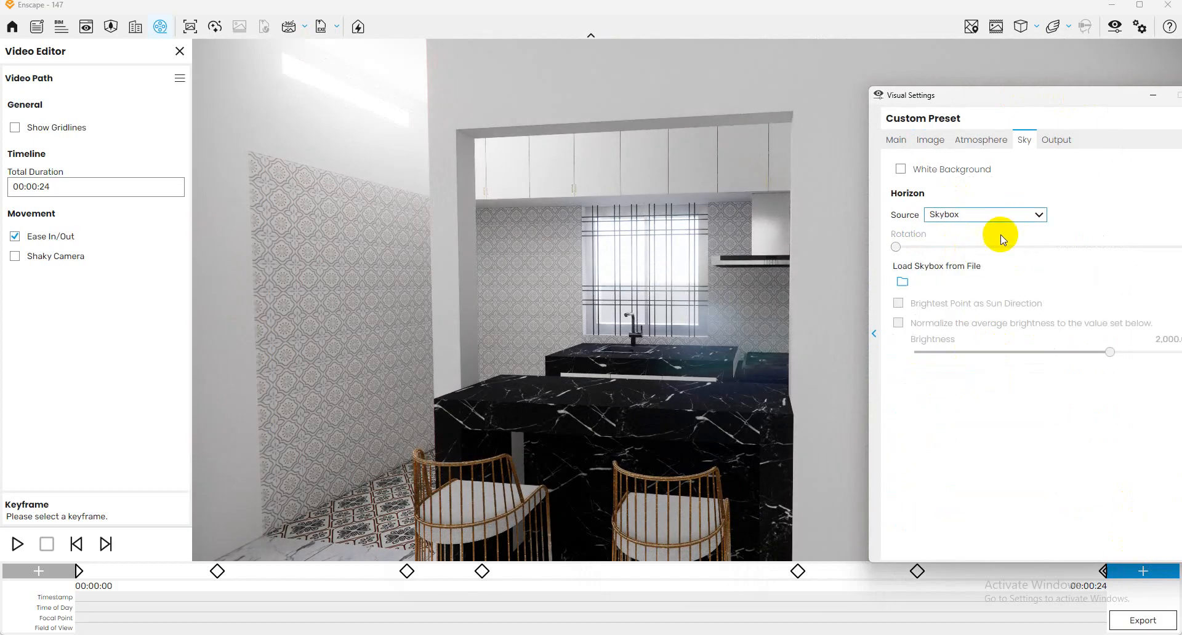
{"action": "left_click", "coordinate": [991, 217]}
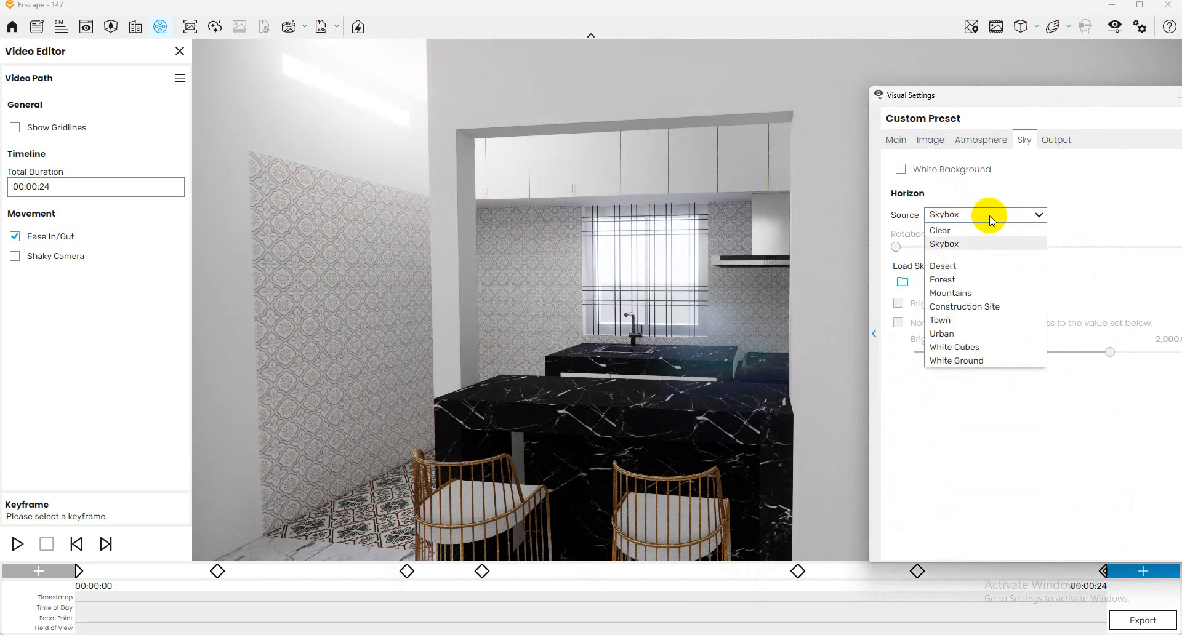
{"action": "left_click", "coordinate": [972, 272]}
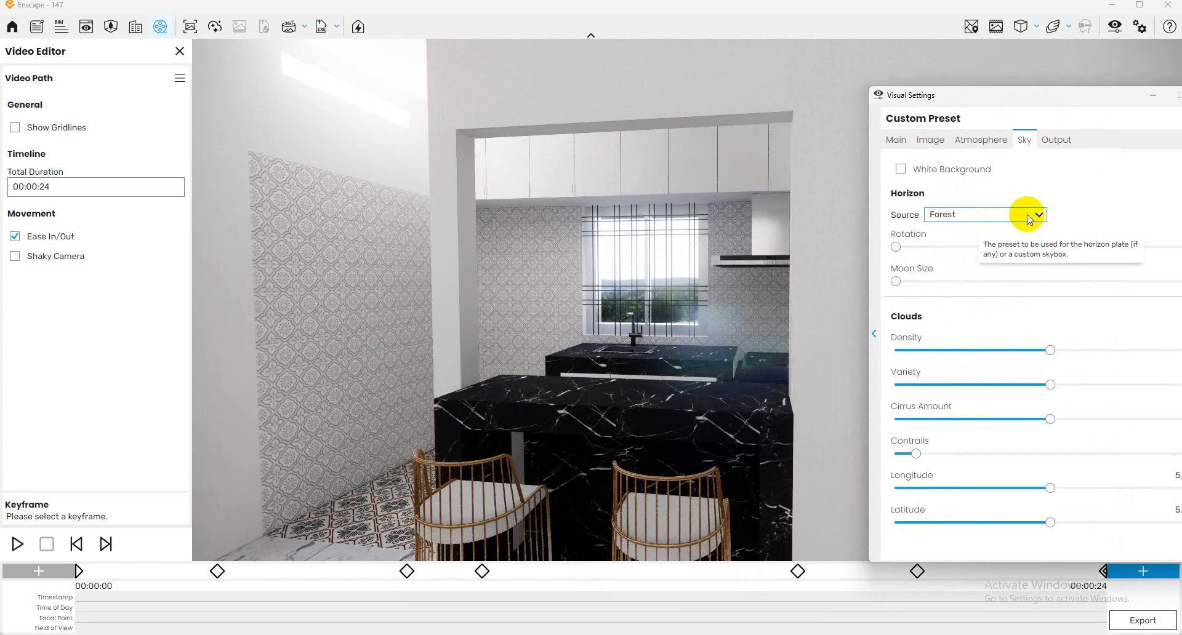
Step: Keep Forest as the horizon source and close the visual settings
{"action": "left_click_drag", "start_coordinate": [1015, 95], "coordinate": [836, 92]}
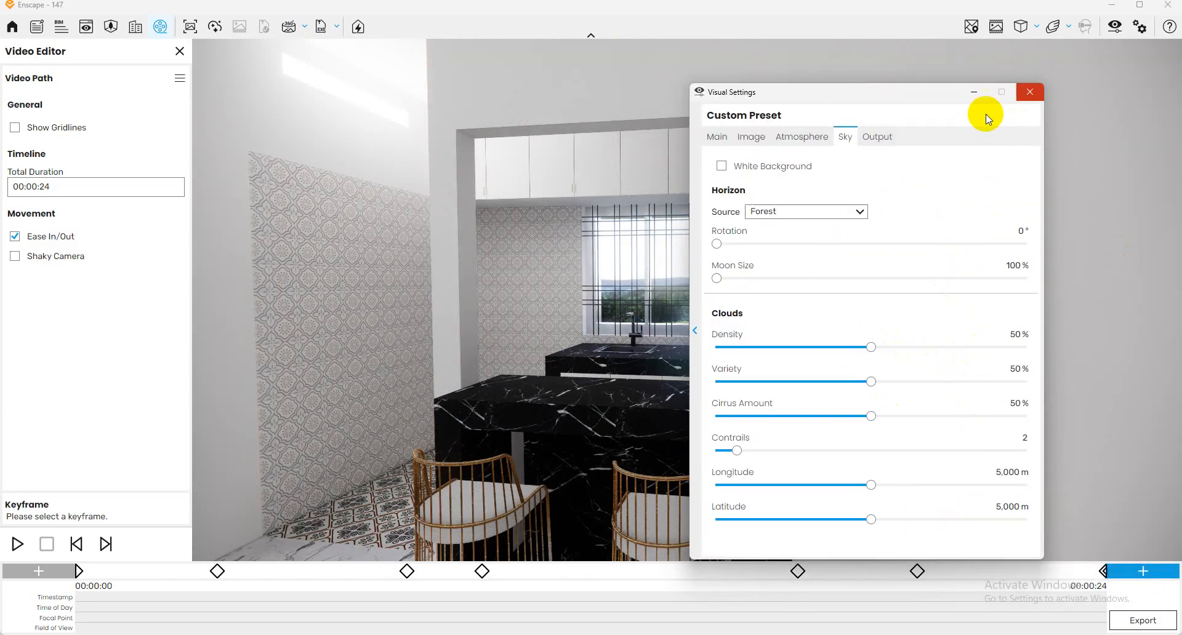
{"action": "left_click", "coordinate": [769, 219]}
{"action": "left_click", "coordinate": [794, 216]}
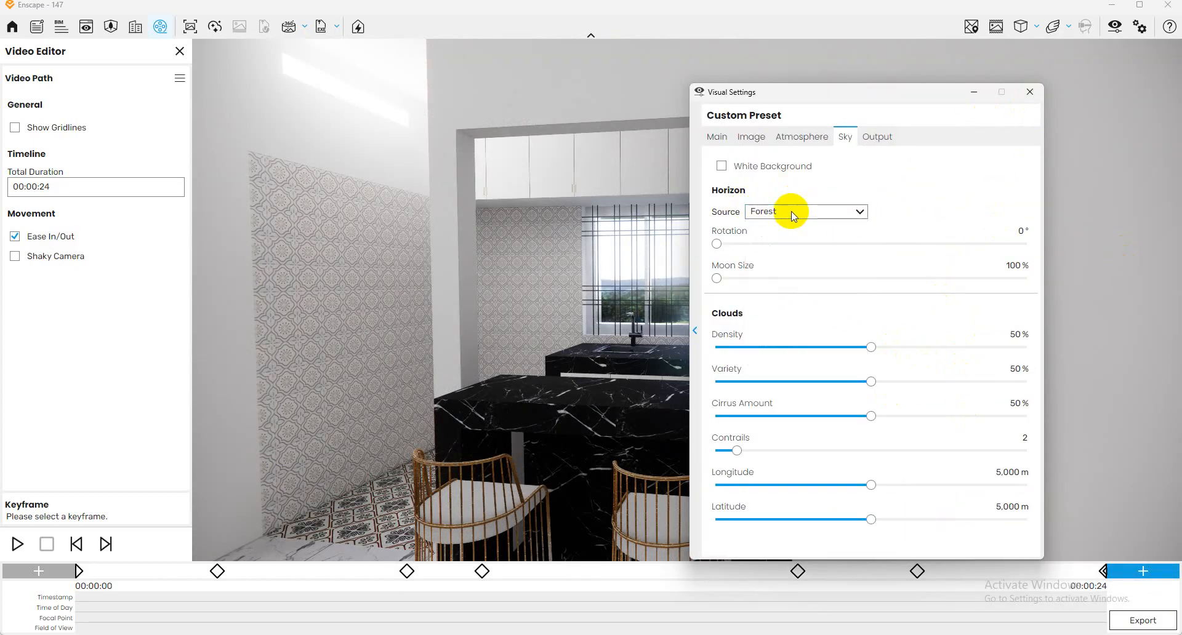
{"action": "left_click", "coordinate": [1031, 98]}
Step: Look around the living room and kitchen from several wider camera positions to check the render and the window backdrops
{"action": "left_click_drag", "start_coordinate": [680, 300], "coordinate": [593, 310]}
{"action": "scroll", "coordinate": [677, 298], "scroll_direction": "down", "scroll_amount": 3}
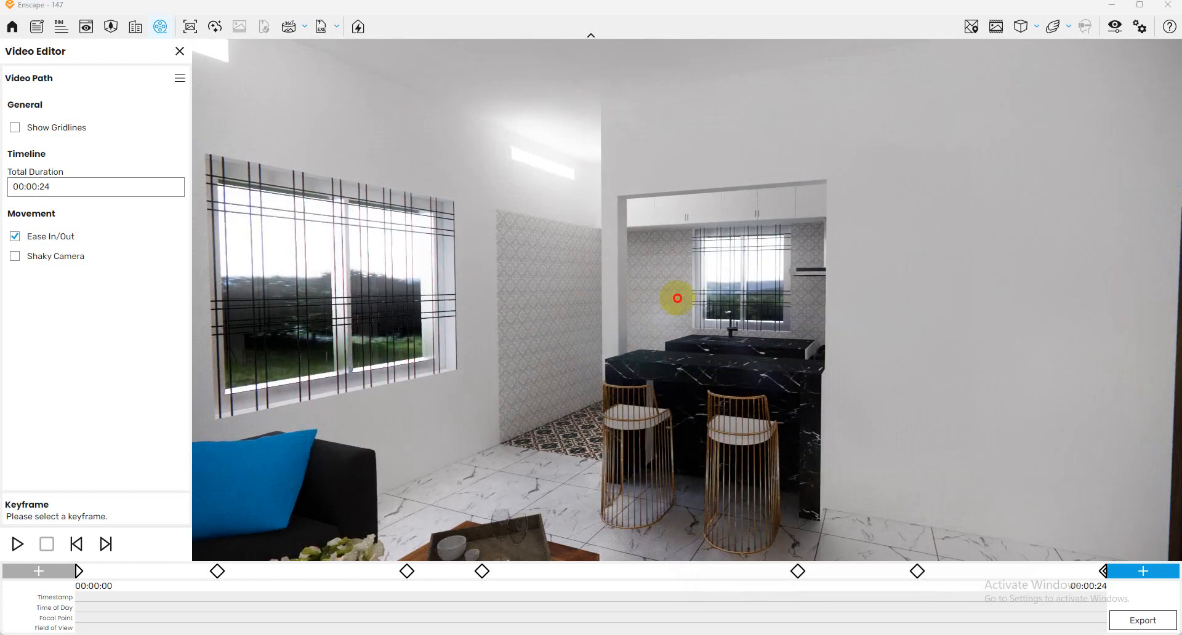
{"action": "left_click_drag", "start_coordinate": [677, 299], "coordinate": [591, 302]}
{"action": "left_click_drag", "start_coordinate": [768, 357], "coordinate": [740, 360]}
{"action": "scroll", "coordinate": [739, 361], "scroll_direction": "down", "scroll_amount": 3}
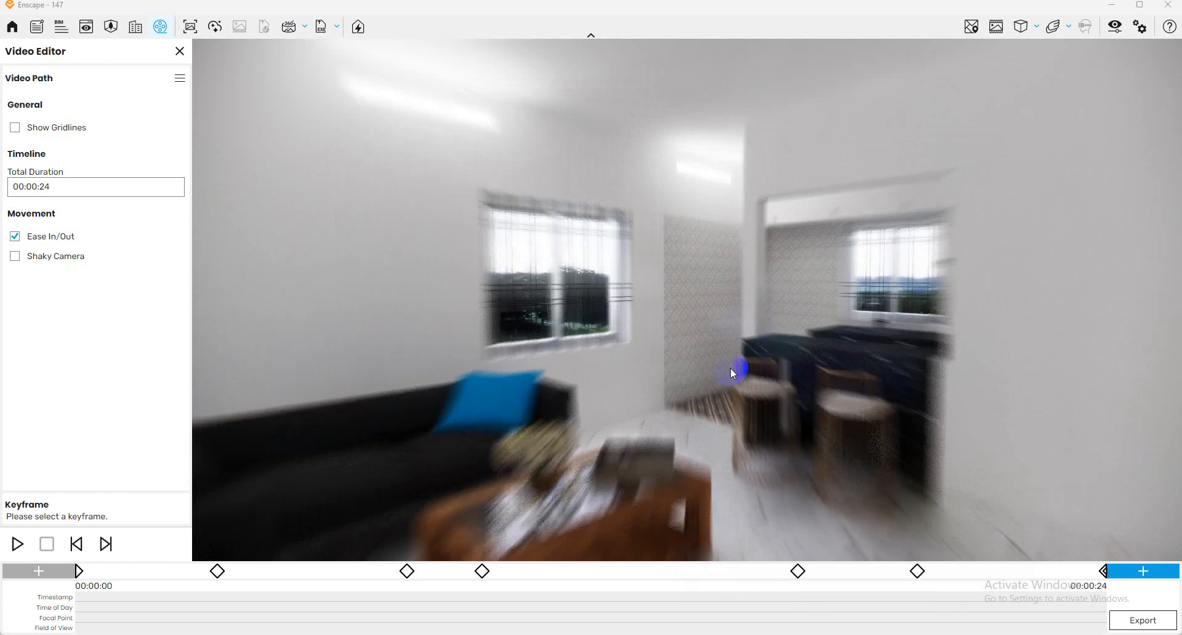
{"action": "left_click_drag", "start_coordinate": [687, 320], "coordinate": [783, 383]}
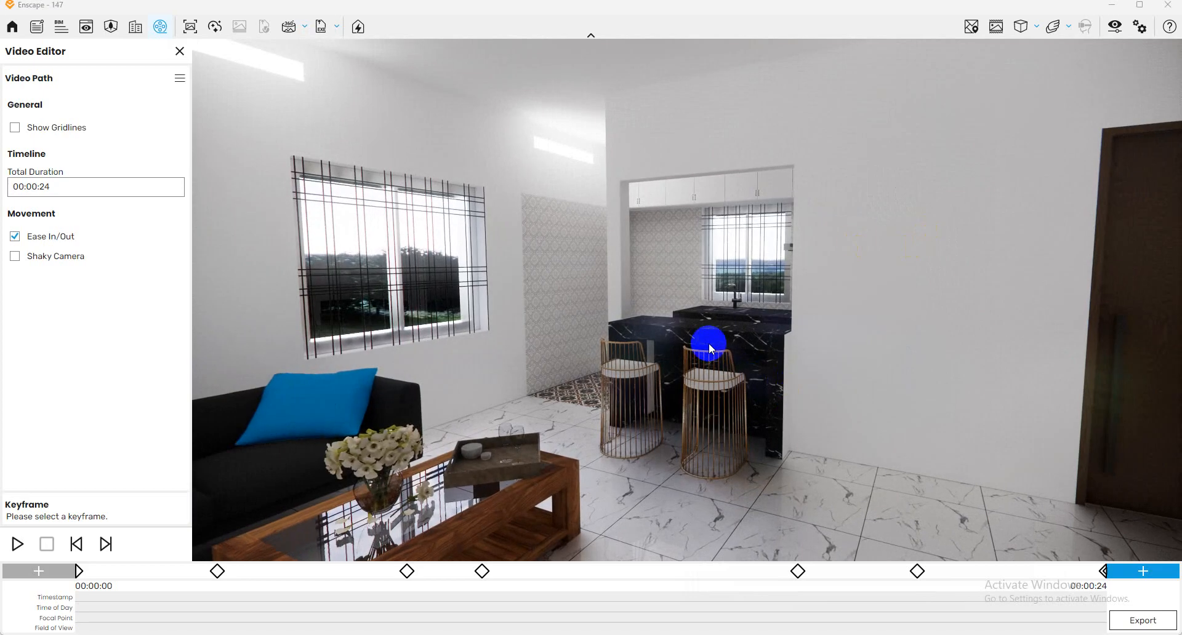
{"action": "left_click_drag", "start_coordinate": [708, 343], "coordinate": [785, 422]}
{"action": "scroll", "coordinate": [785, 422], "scroll_direction": "up", "scroll_amount": 3}
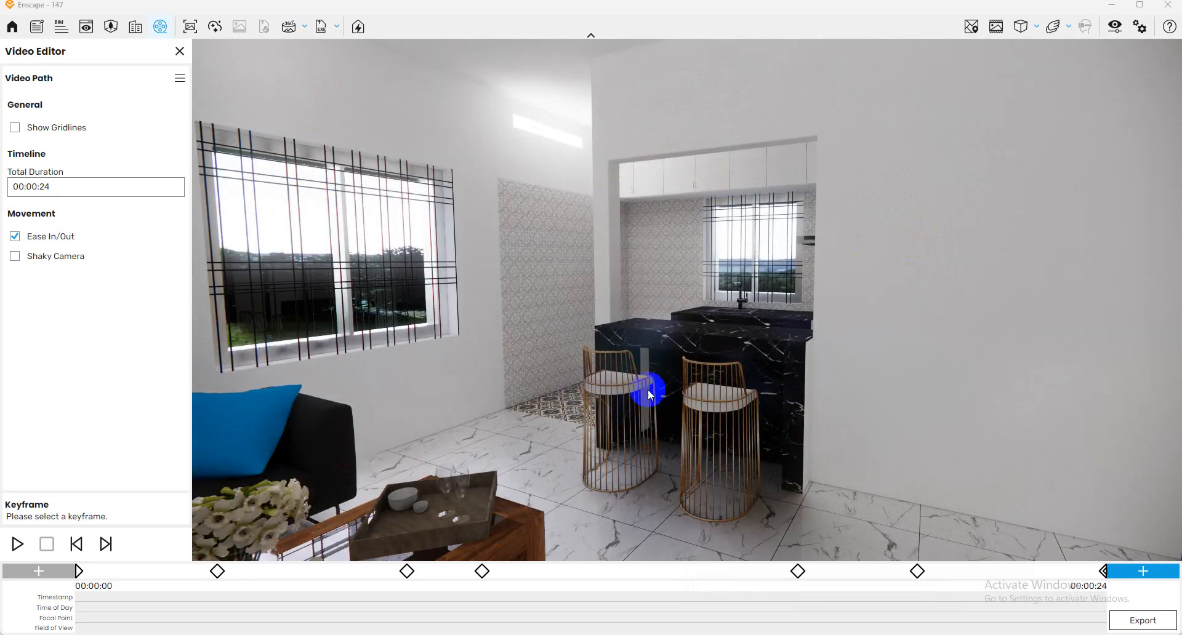
{"action": "left_click_drag", "start_coordinate": [634, 290], "coordinate": [675, 304]}
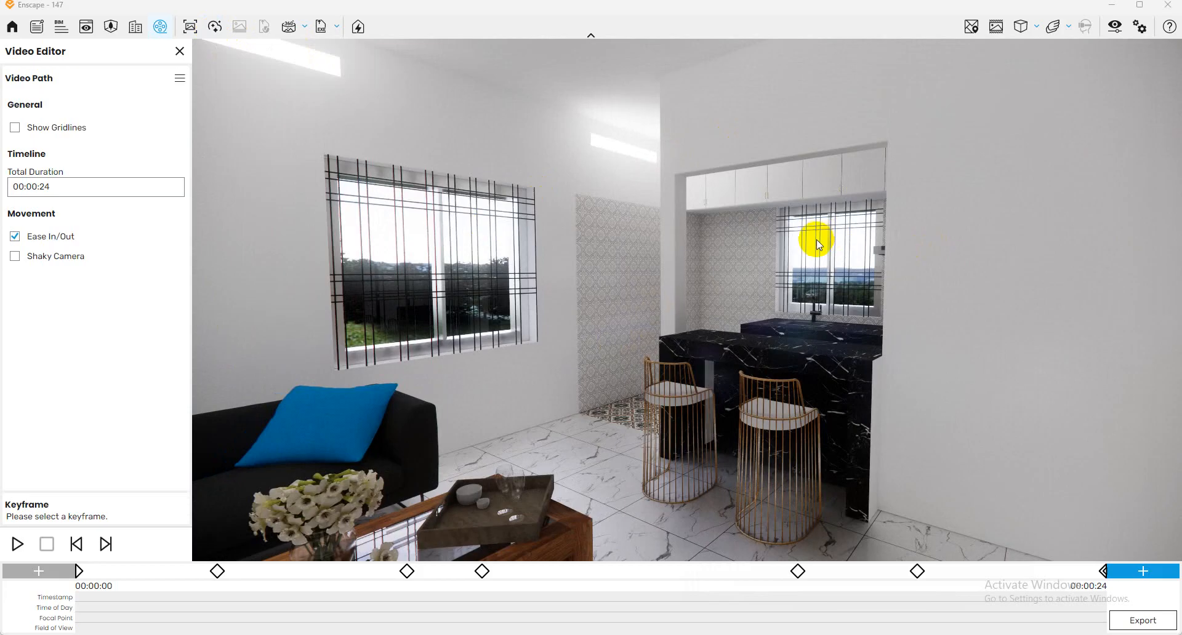
{"action": "scroll", "coordinate": [379, 272], "scroll_direction": "down", "scroll_amount": 3}
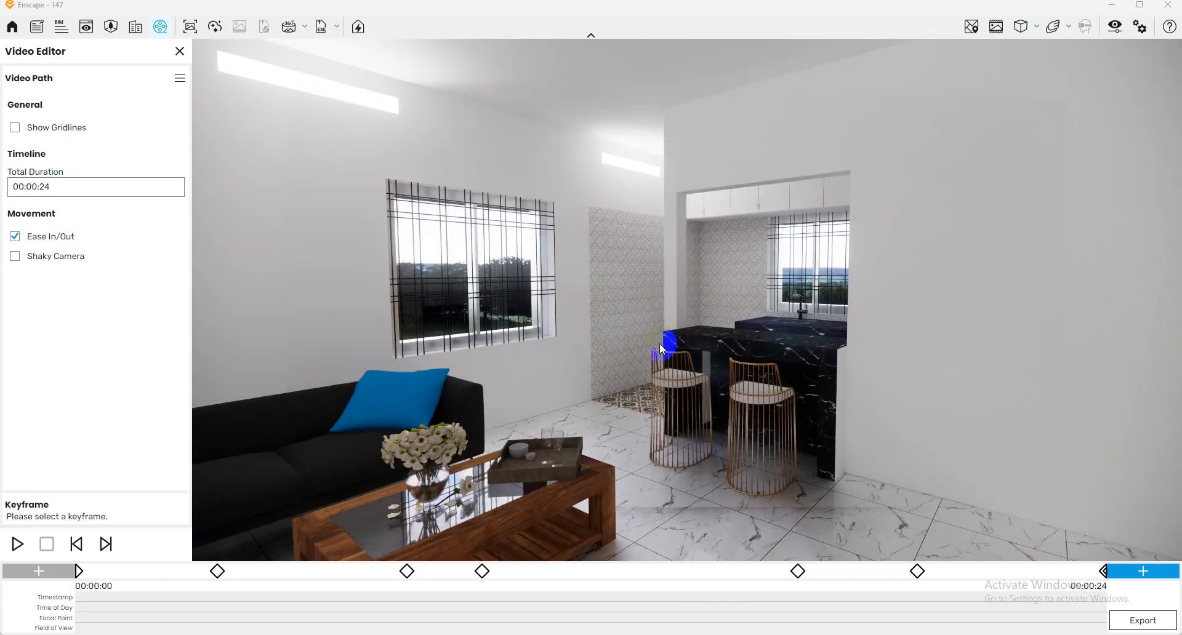
{"action": "middle_click_drag", "start_coordinate": [681, 366], "coordinate": [655, 341]}
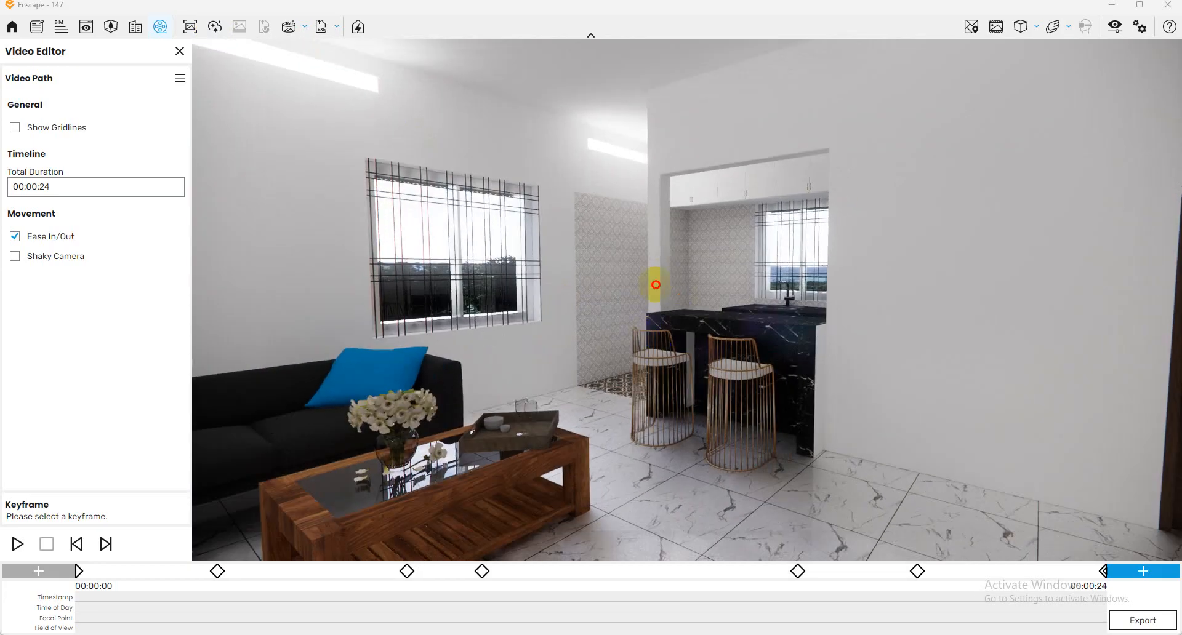
{"action": "left_click_drag", "start_coordinate": [655, 284], "coordinate": [659, 331]}
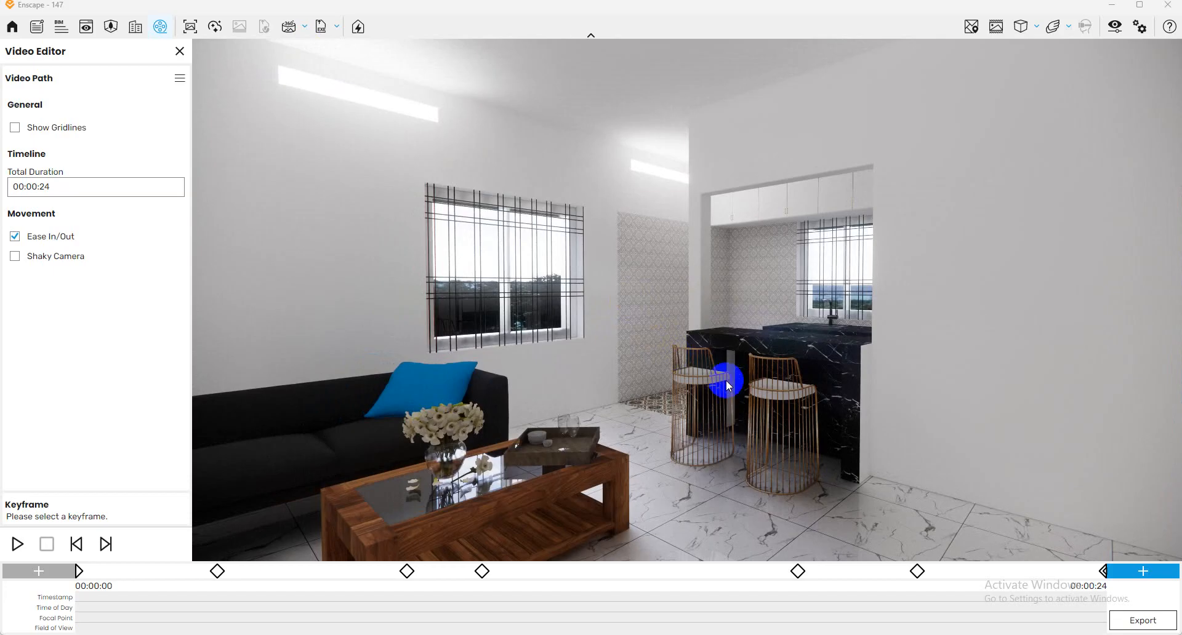
{"action": "left_click_drag", "start_coordinate": [727, 385], "coordinate": [698, 378]}
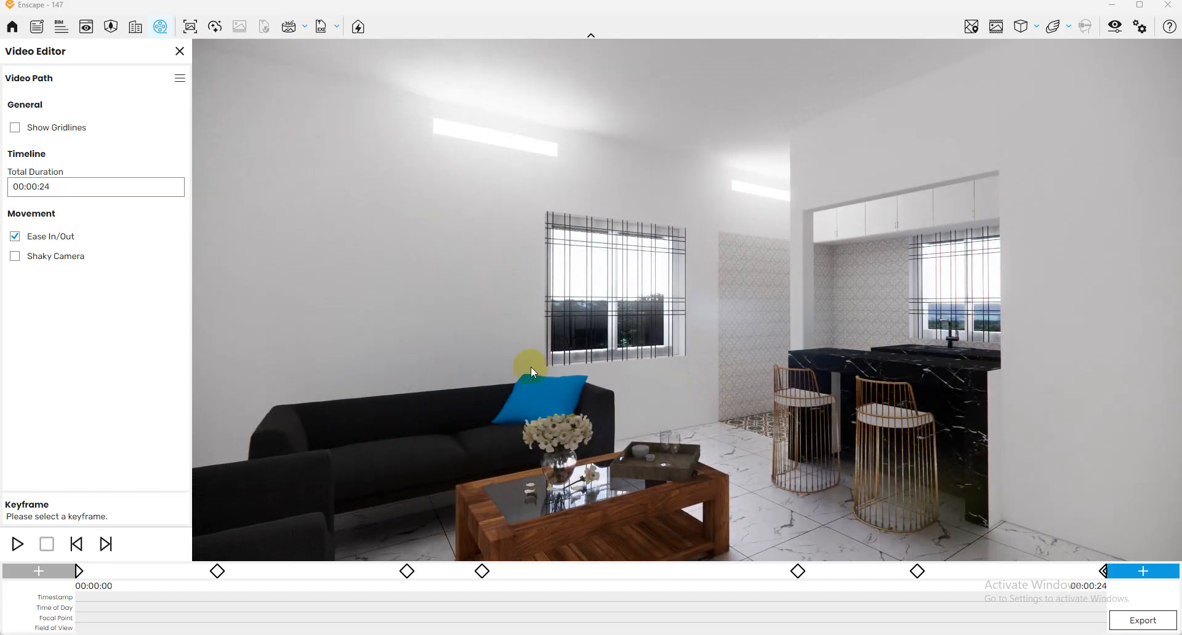
{"action": "scroll", "coordinate": [531, 367], "scroll_direction": "down", "scroll_amount": 3}
{"action": "left_click_drag", "start_coordinate": [751, 401], "coordinate": [691, 402]}
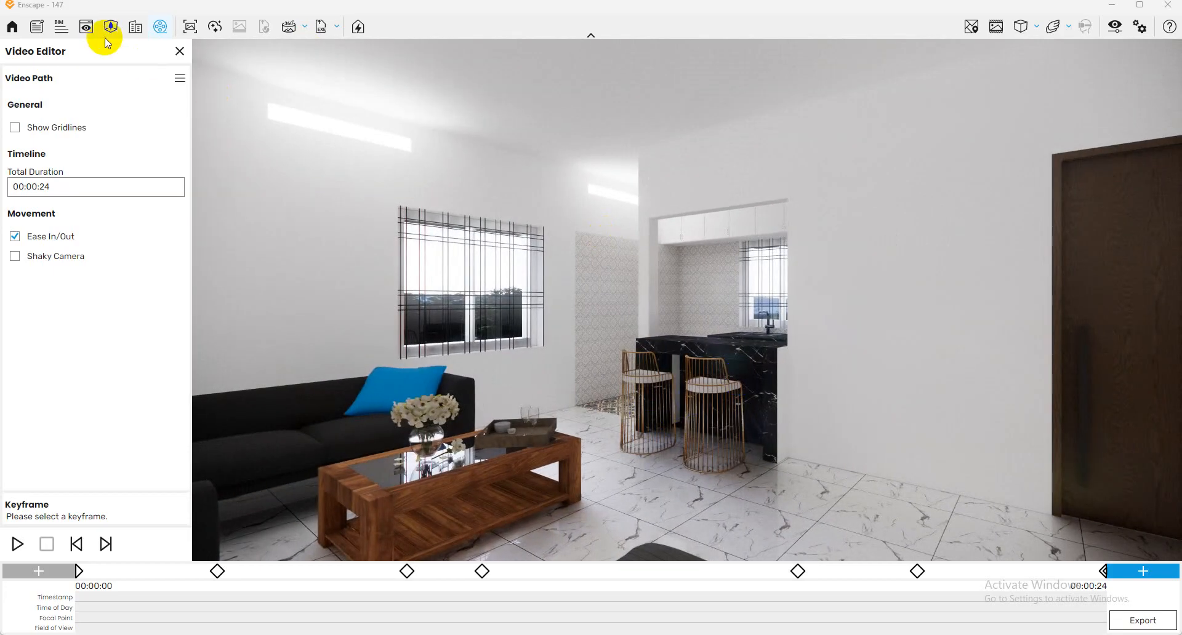
Step: Close the Enscape render window without saving the video path changes and return to SketchUp
{"action": "left_click", "coordinate": [1111, 5]}
{"action": "mouse_move", "coordinate": [653, 634]}
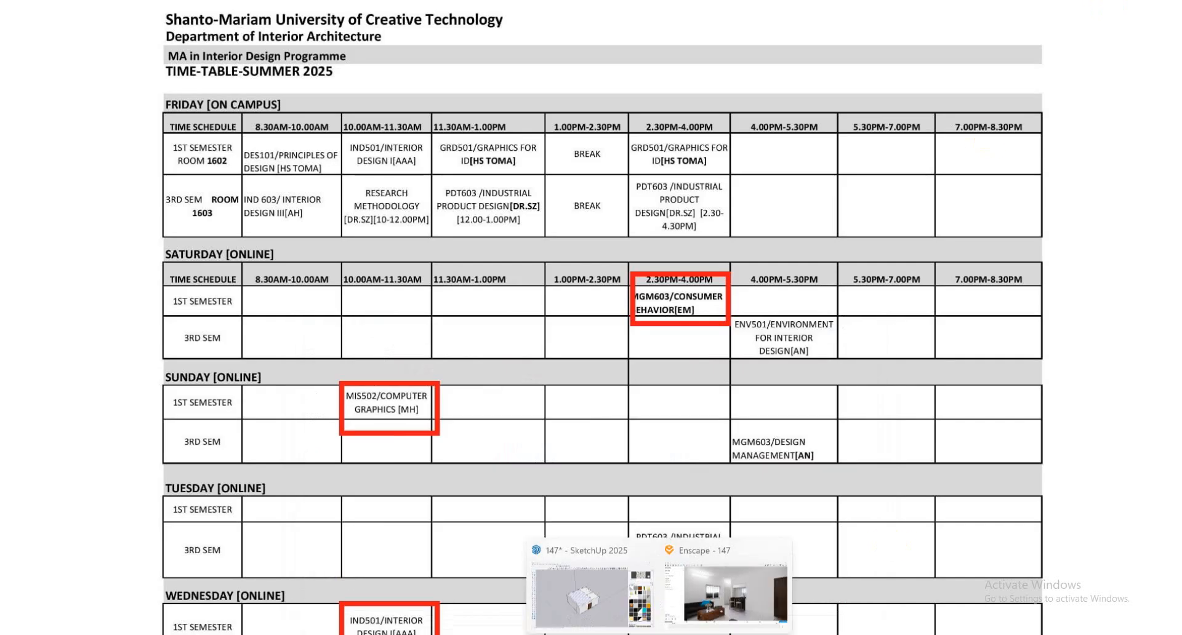
{"action": "left_click", "coordinate": [779, 547]}
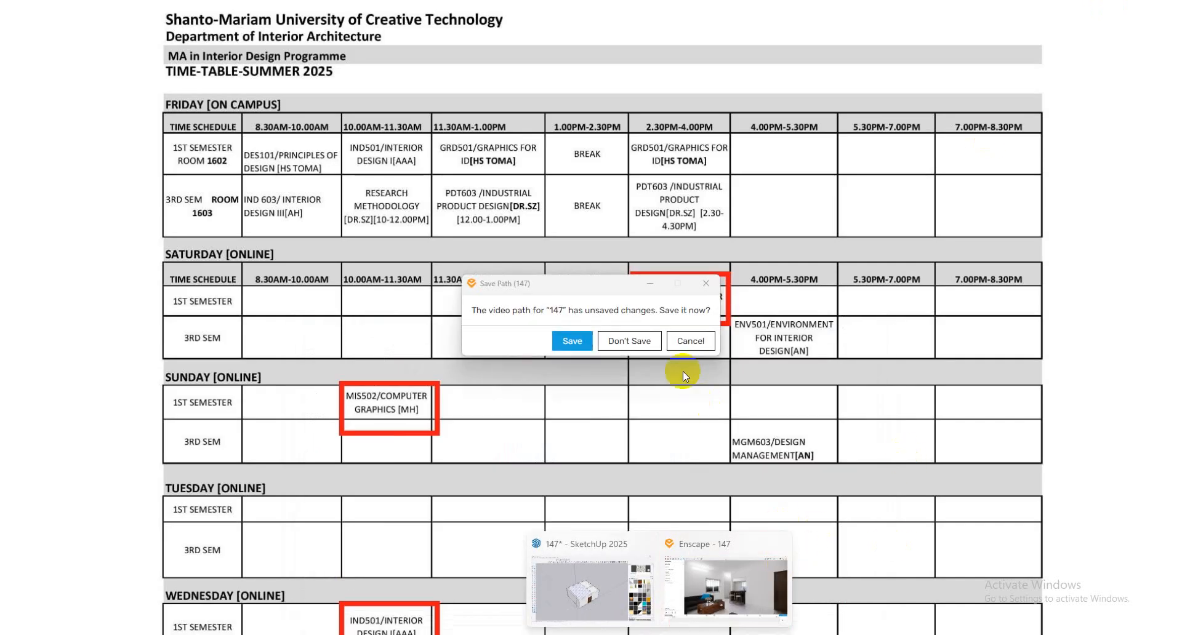
{"action": "left_click", "coordinate": [637, 339]}
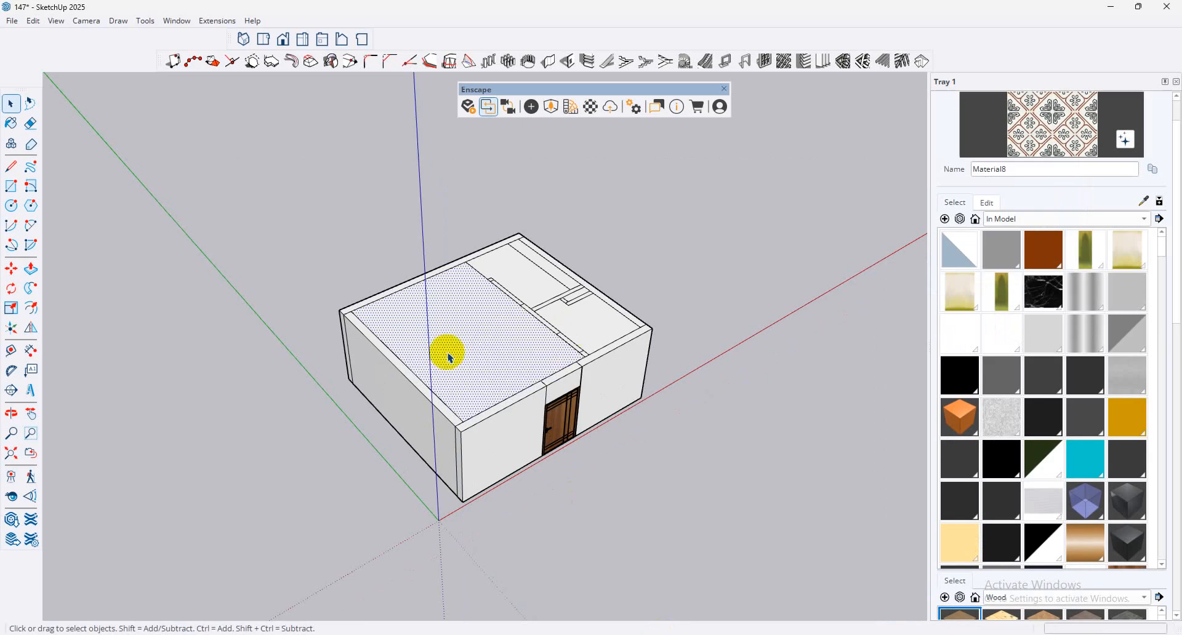
Step: Hide the selected ceiling face over the living room to expose the interior
{"action": "right_click", "coordinate": [447, 357]}
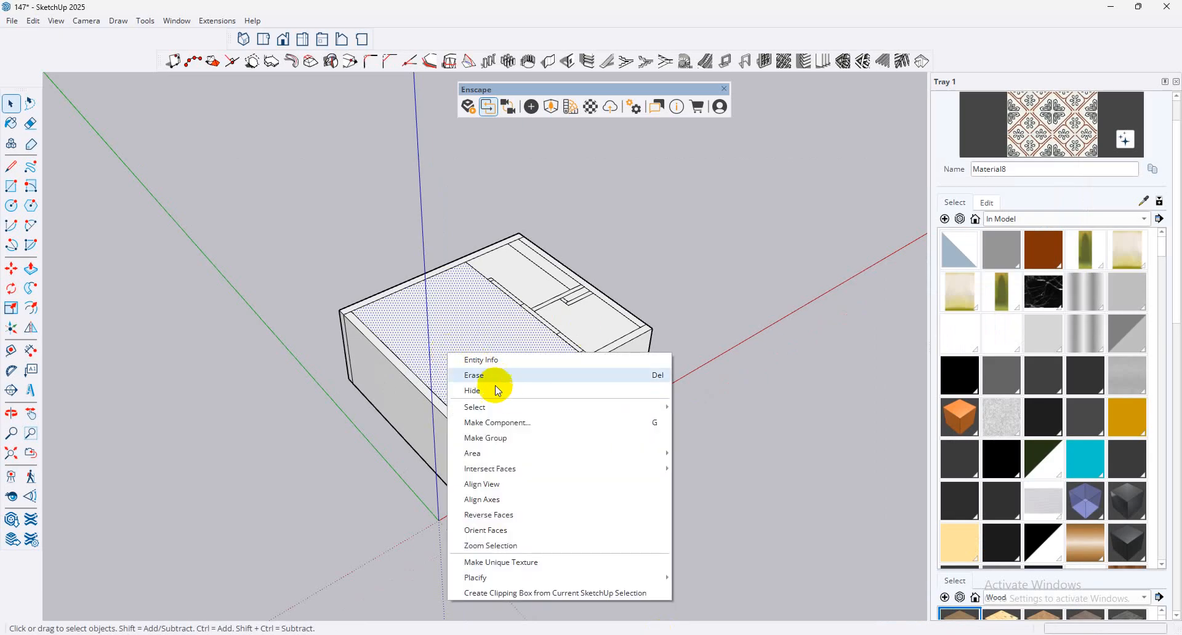
{"action": "left_click", "coordinate": [504, 384]}
{"action": "scroll", "coordinate": [480, 360], "scroll_direction": "up", "scroll_amount": 2}
{"action": "scroll", "coordinate": [480, 361], "scroll_direction": "up", "scroll_amount": 3}
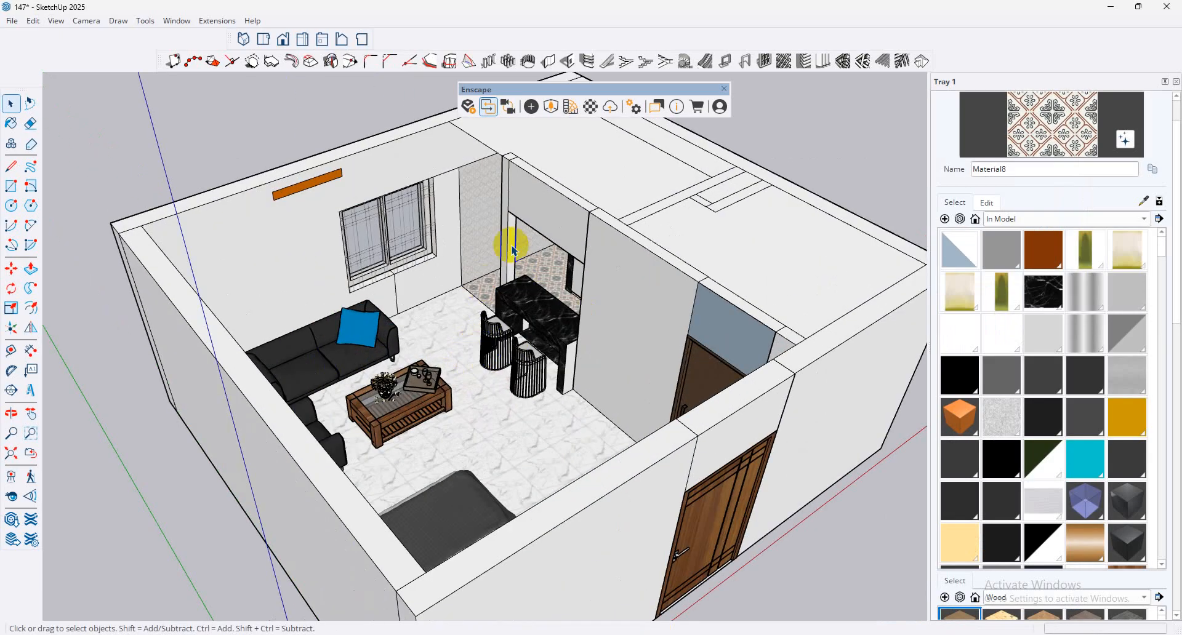
Step: Place the Enscape asset Adam 001: Standing on the living room floor between the sofa and bar stools and put the asset library away
{"action": "scroll", "coordinate": [512, 247], "scroll_direction": "up", "scroll_amount": 5}
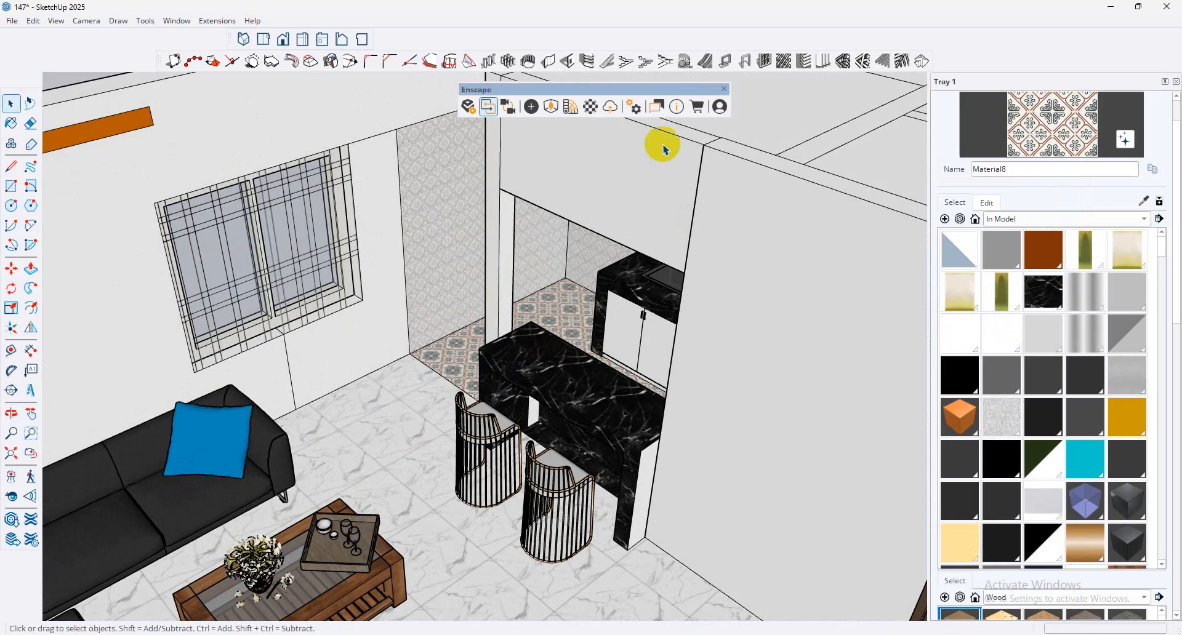
{"action": "left_click", "coordinate": [551, 107]}
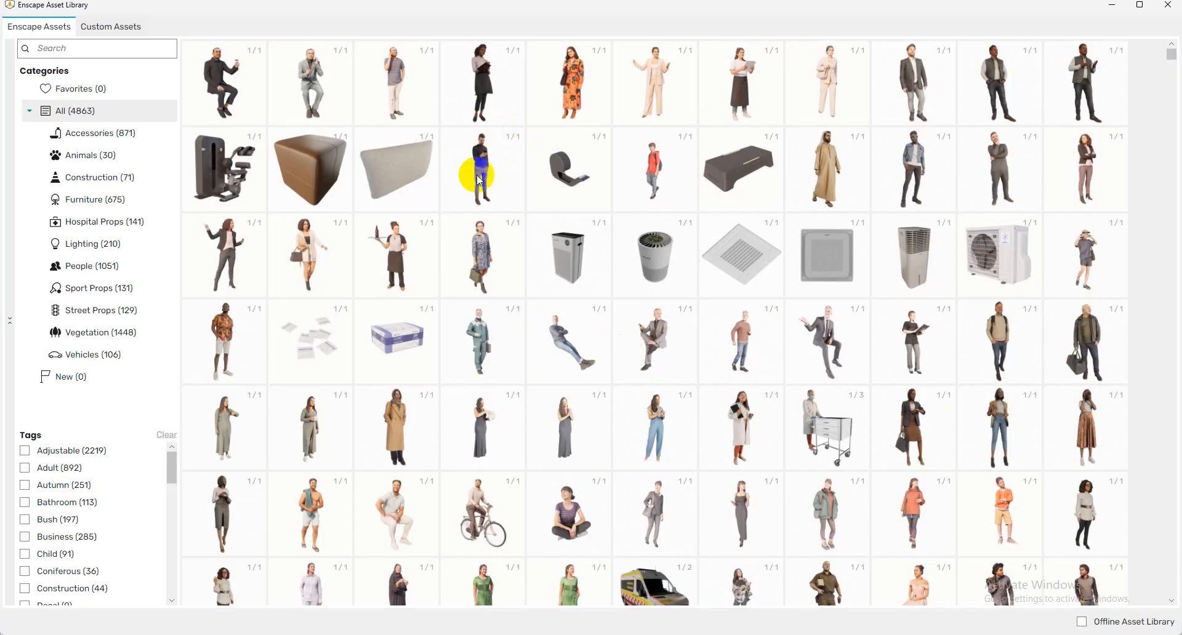
{"action": "mouse_move", "coordinate": [494, 181]}
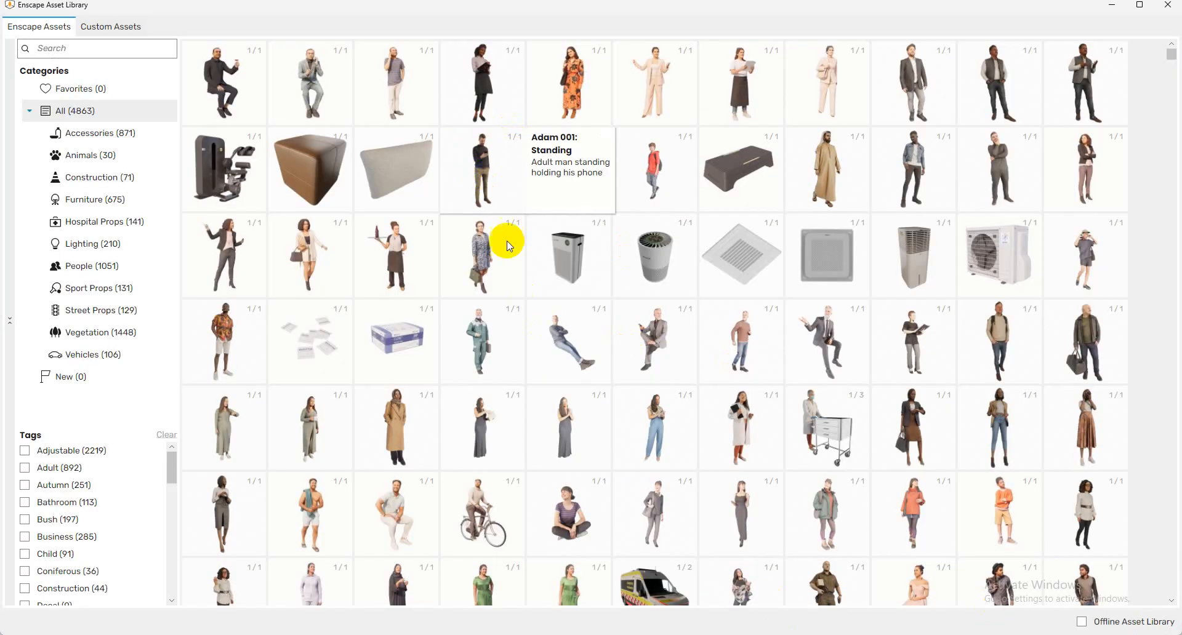
{"action": "left_click", "coordinate": [483, 179]}
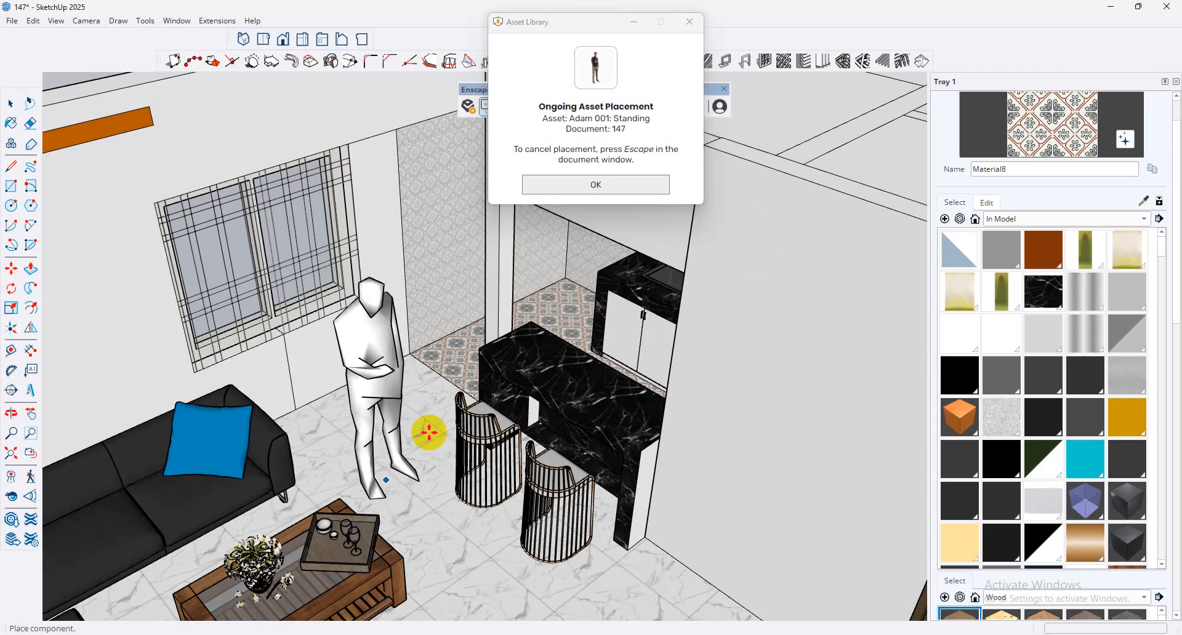
{"action": "left_click", "coordinate": [690, 22]}
{"action": "left_click", "coordinate": [10, 104]}
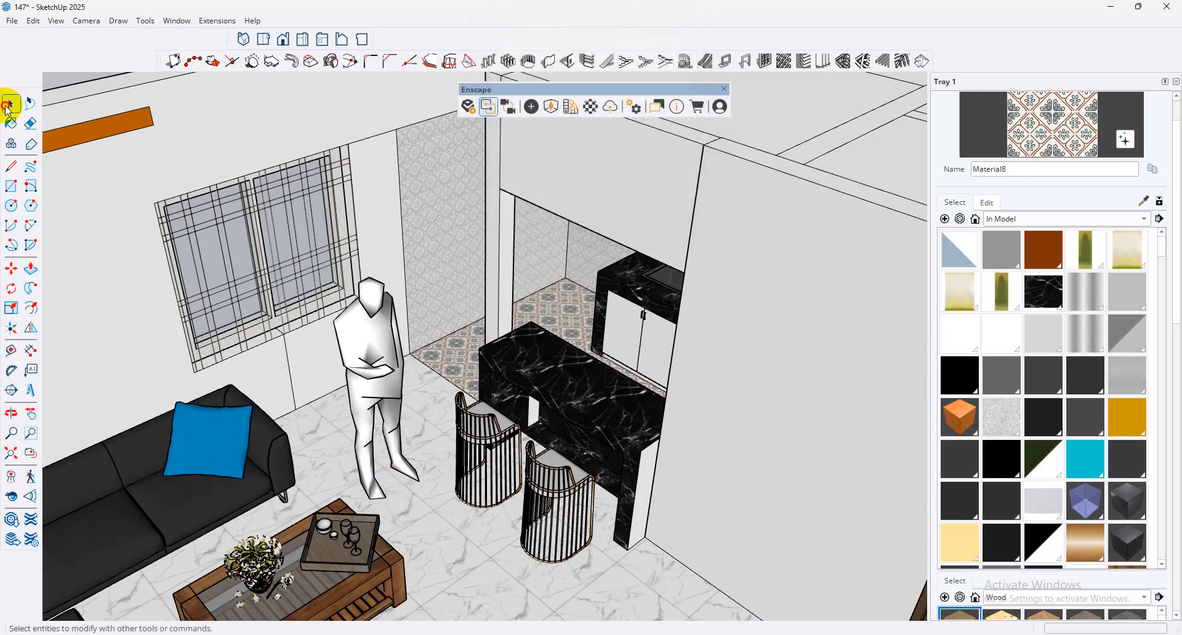
{"action": "left_click", "coordinate": [1111, 5]}
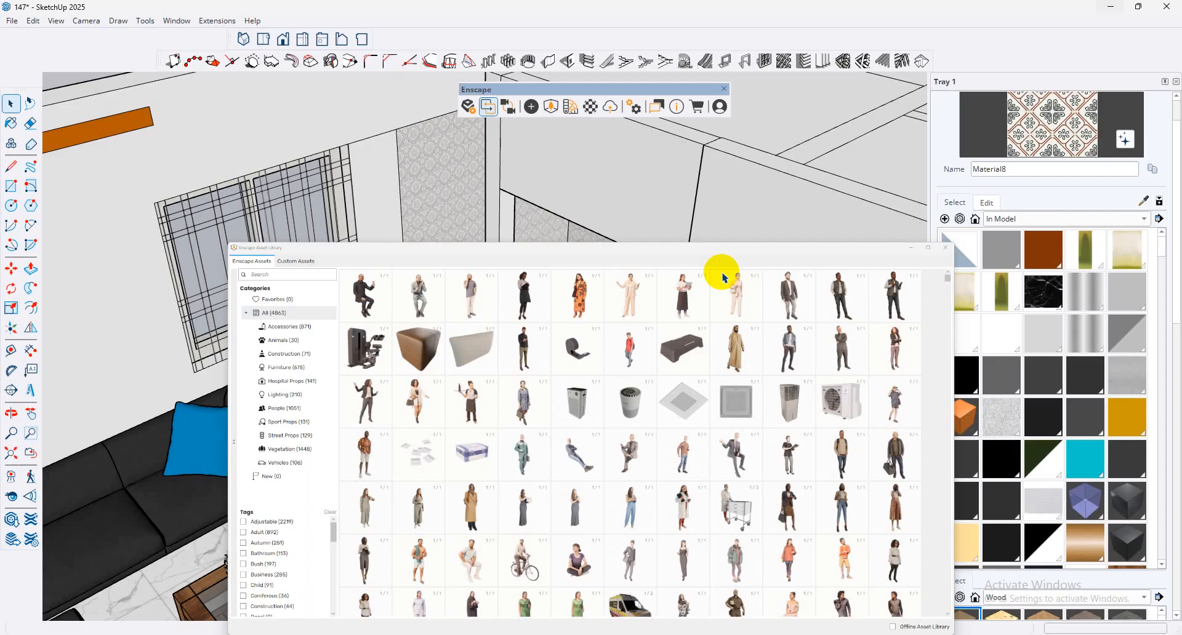
Step: Start the Enscape render and view the placed man beside the coffee table and bar stools from a closer position
{"action": "middle_click_drag", "start_coordinate": [501, 356], "coordinate": [536, 319]}
{"action": "left_click", "coordinate": [470, 109]}
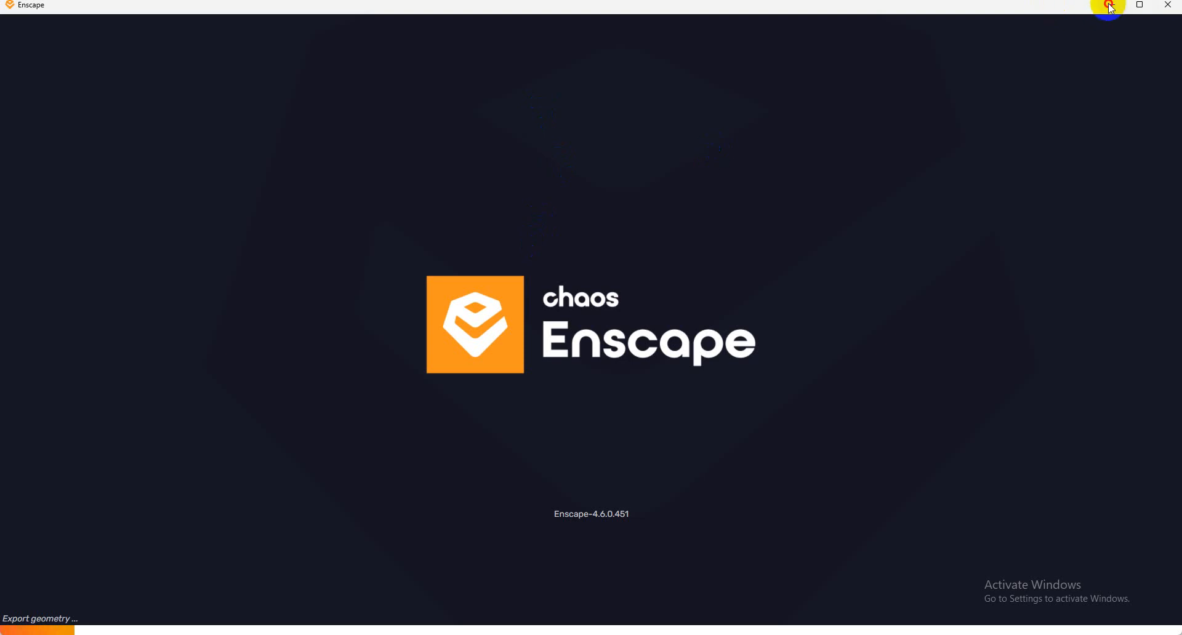
{"action": "left_click", "coordinate": [1111, 6]}
{"action": "left_click", "coordinate": [680, 347]}
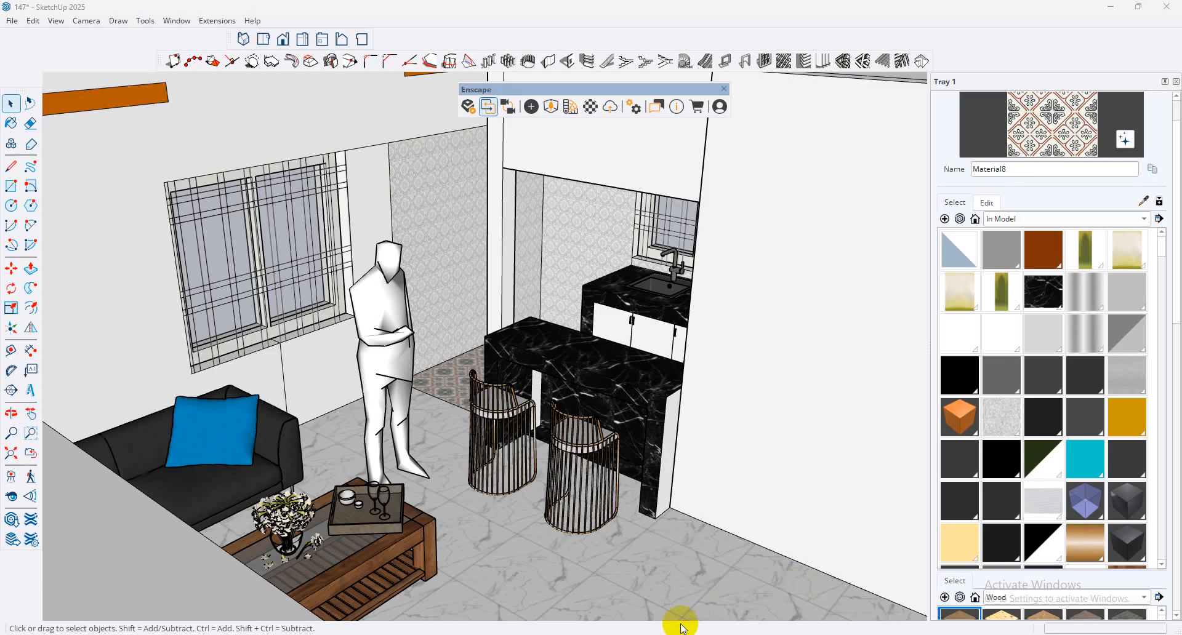
{"action": "left_click", "coordinate": [558, 557]}
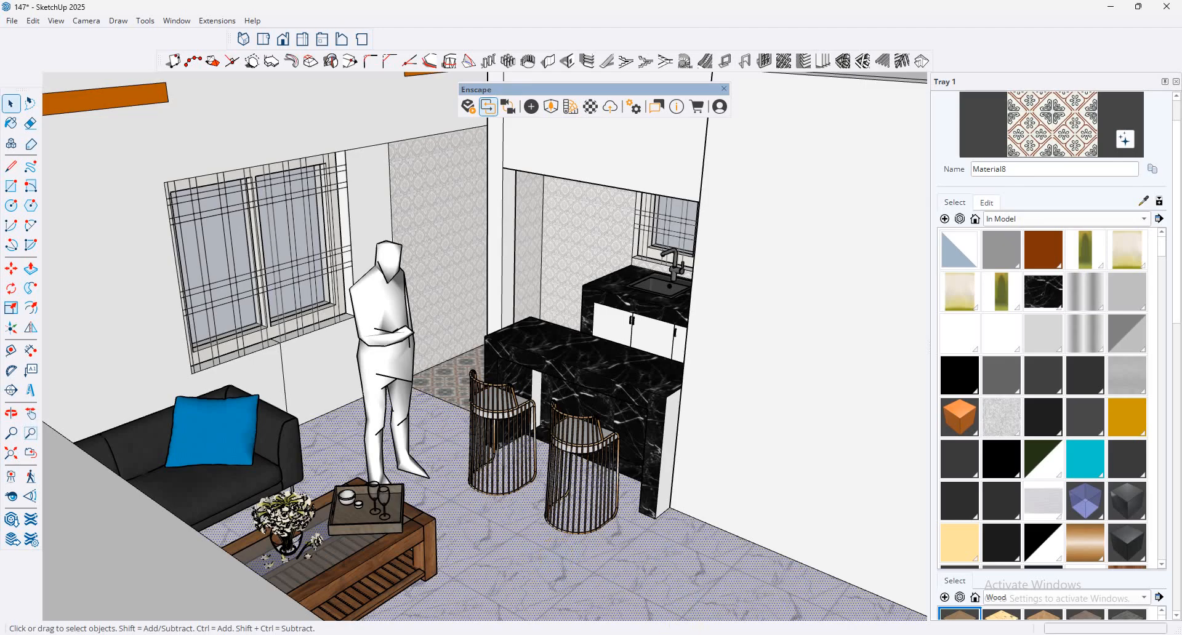
{"action": "left_click", "coordinate": [808, 523]}
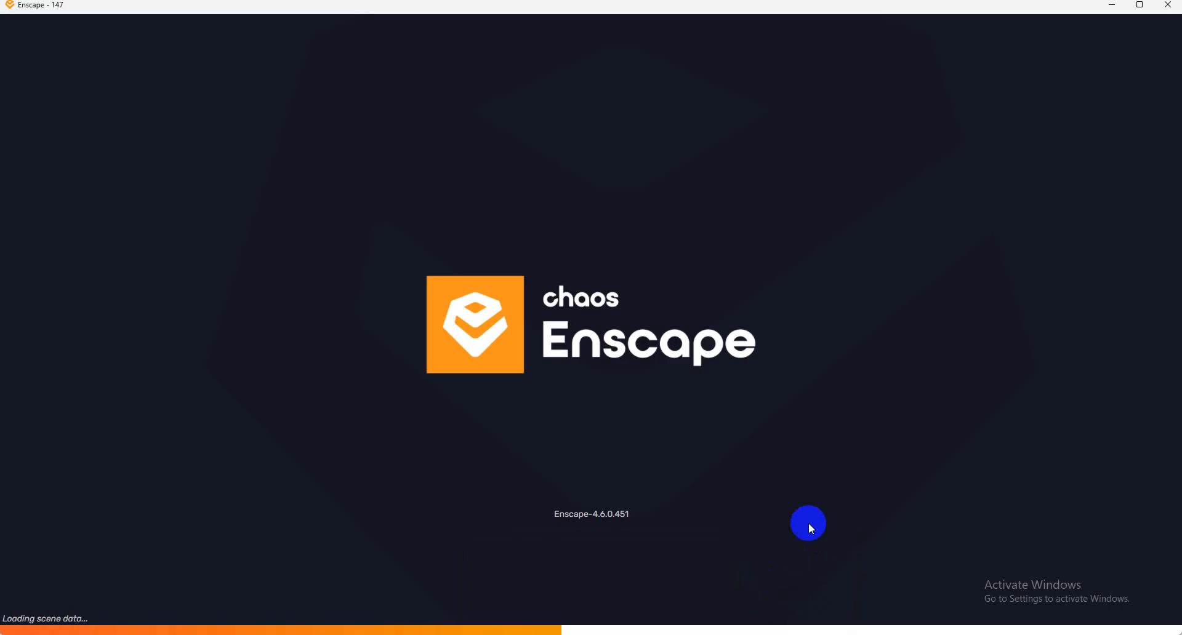
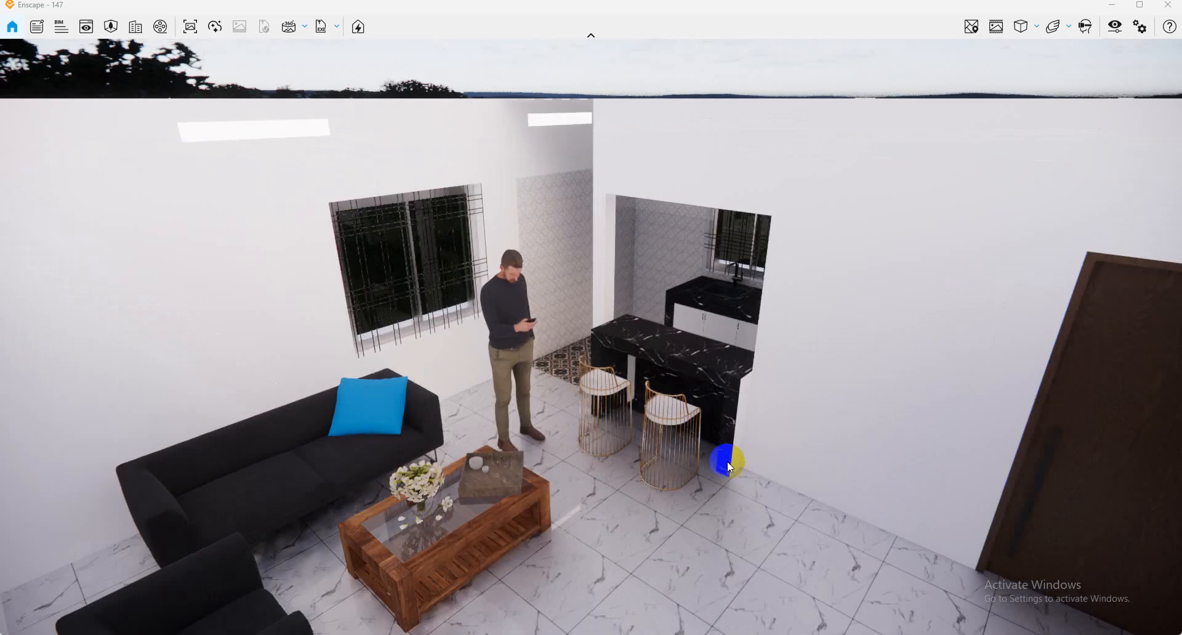
{"action": "scroll", "coordinate": [728, 462], "scroll_direction": "up", "scroll_amount": 2}
{"action": "left_click_drag", "start_coordinate": [590, 335], "coordinate": [655, 417]}
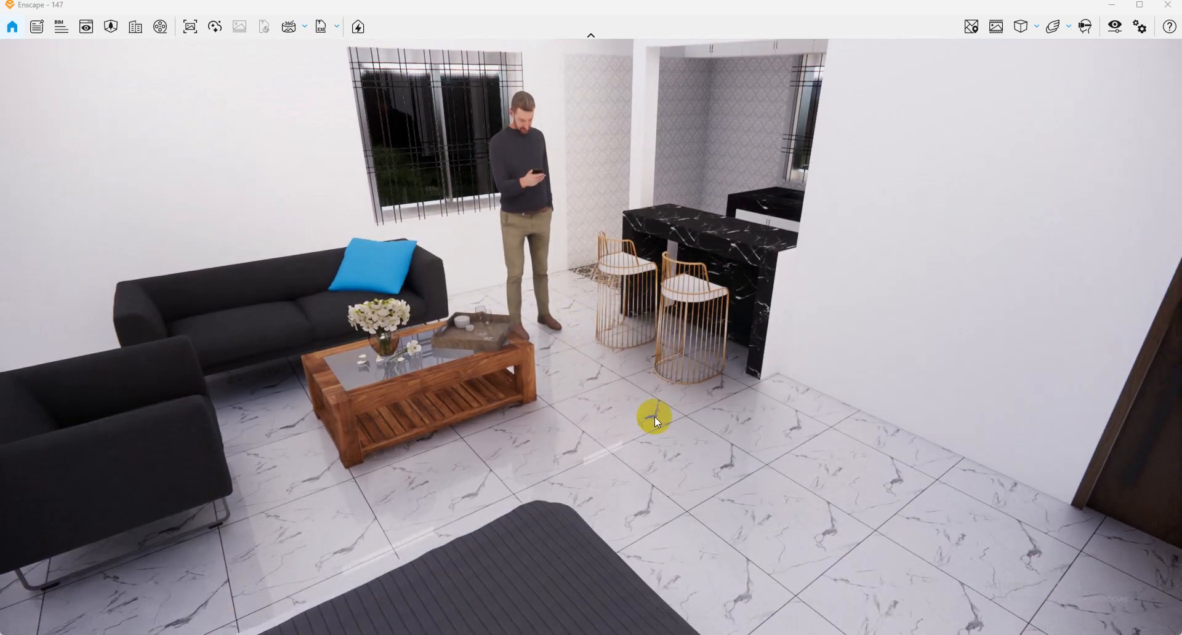
{"action": "left_click", "coordinate": [1110, 6]}
Step: Unhide all hidden geometry in the SketchUp model to restore the ceiling over the living room
{"action": "mouse_move", "coordinate": [549, 282]}
{"action": "middle_mouse_down"}
{"action": "mouse_move", "coordinate": [524, 274]}
{"action": "mouse_move", "coordinate": [602, 450]}
{"action": "mouse_move", "coordinate": [469, 403]}
{"action": "mouse_move", "coordinate": [424, 369]}
{"action": "middle_mouse_up"}
{"action": "left_click", "coordinate": [40, 28]}
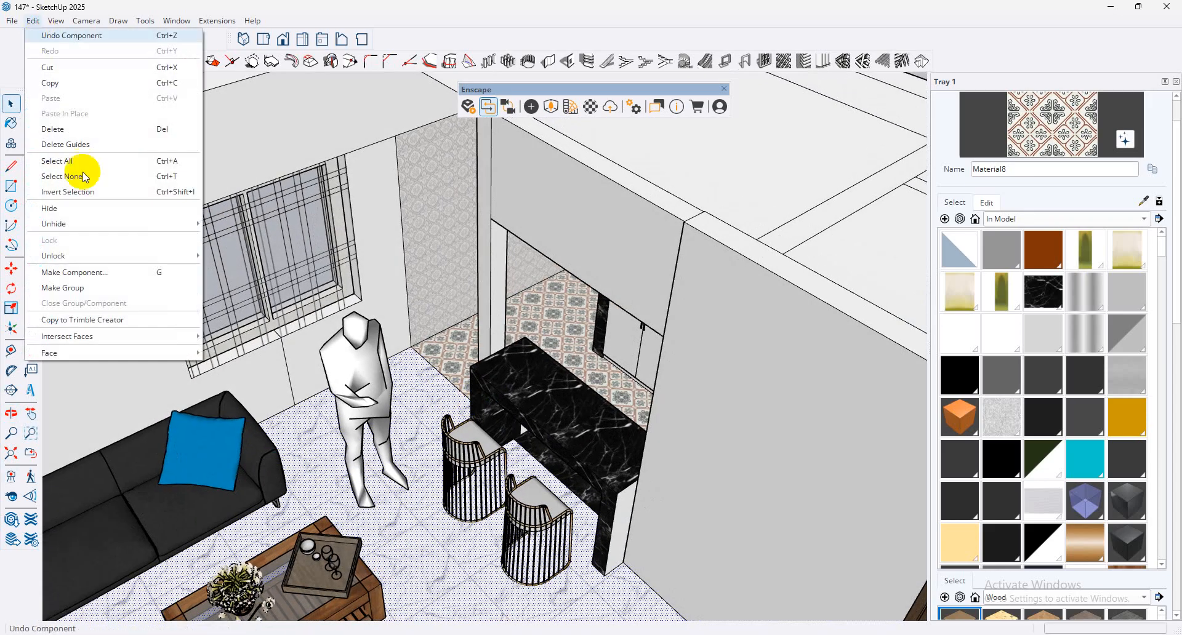
{"action": "mouse_move", "coordinate": [126, 221]}
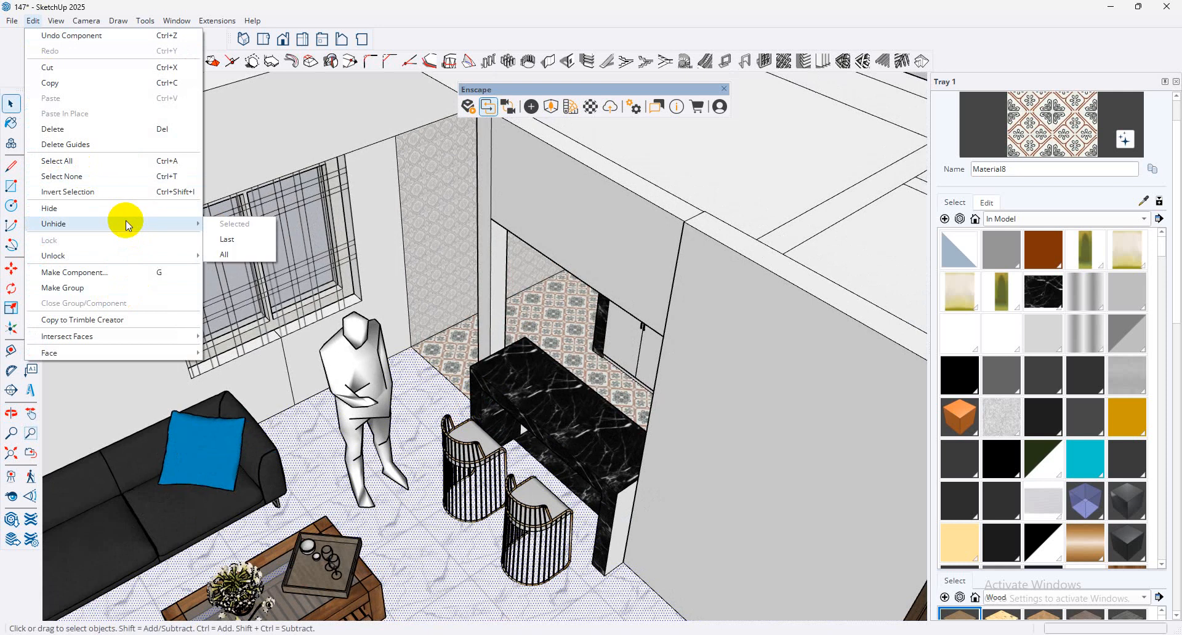
{"action": "left_click", "coordinate": [225, 253]}
{"action": "middle_click_drag", "start_coordinate": [409, 350], "coordinate": [379, 349]}
{"action": "right_click", "coordinate": [378, 335]}
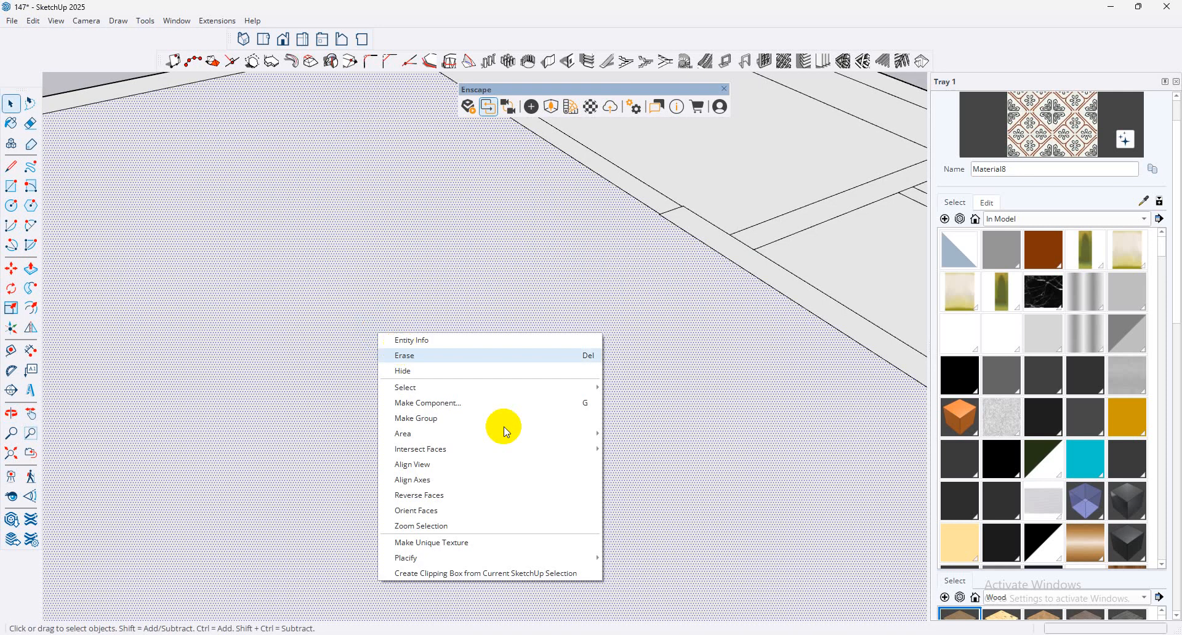
{"action": "left_click", "coordinate": [674, 261]}
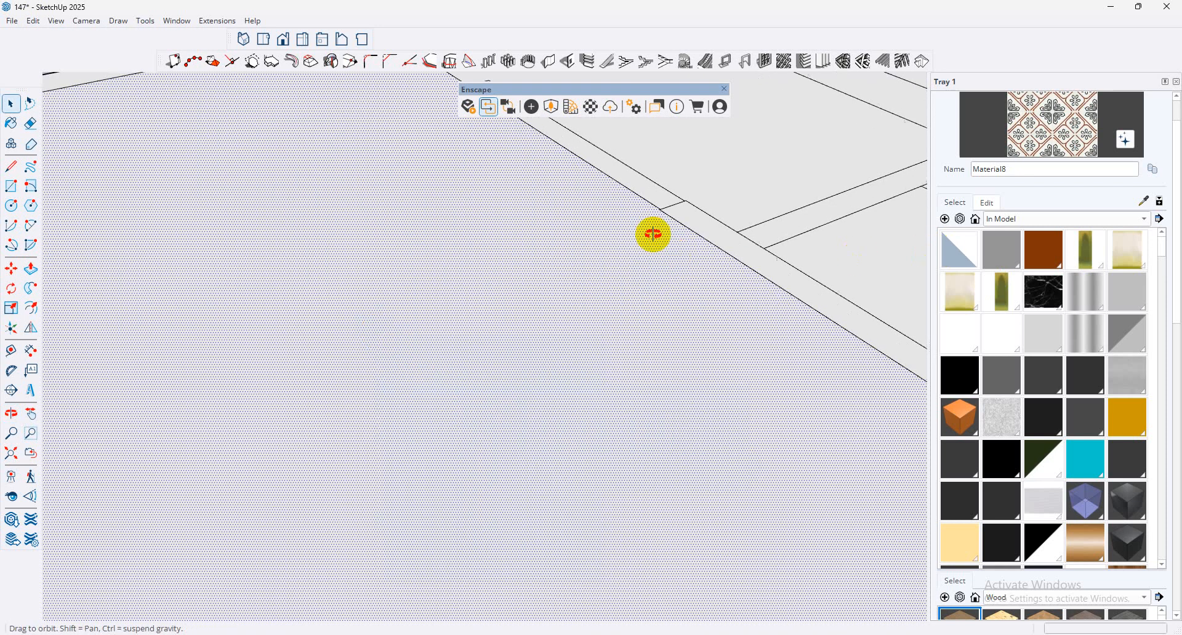
Step: Add a scene of the interior view showing the man and kitchen bar, saving the style changes as a new style
{"action": "middle_click_drag", "start_coordinate": [652, 232], "coordinate": [602, 398]}
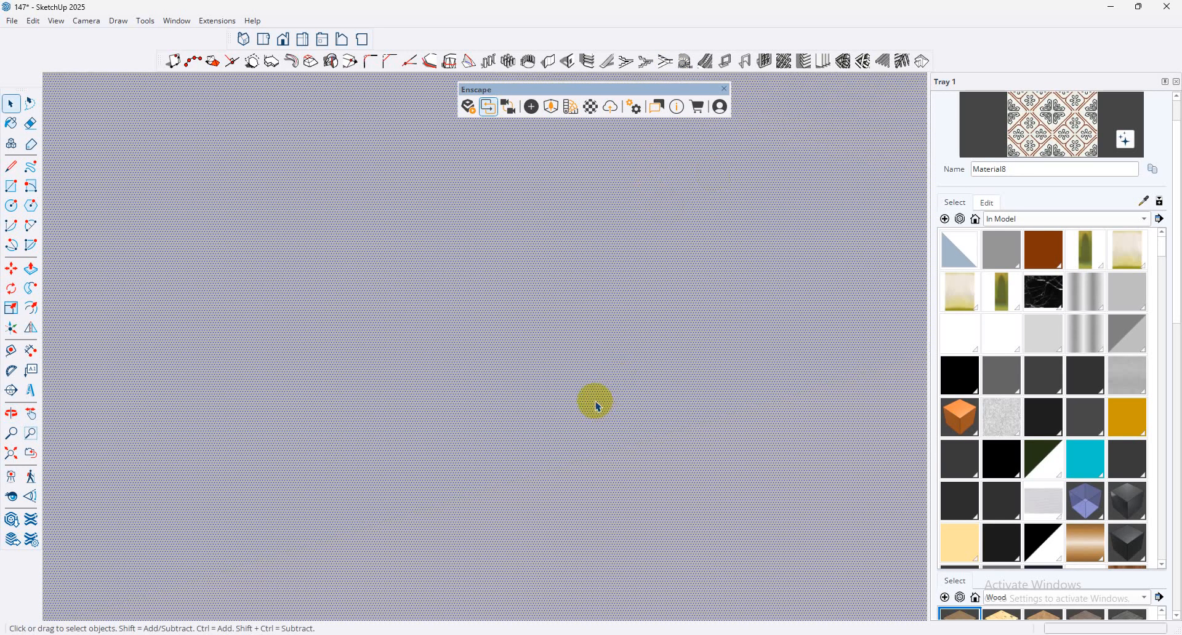
{"action": "scroll", "coordinate": [596, 418], "scroll_direction": "down", "scroll_amount": 10}
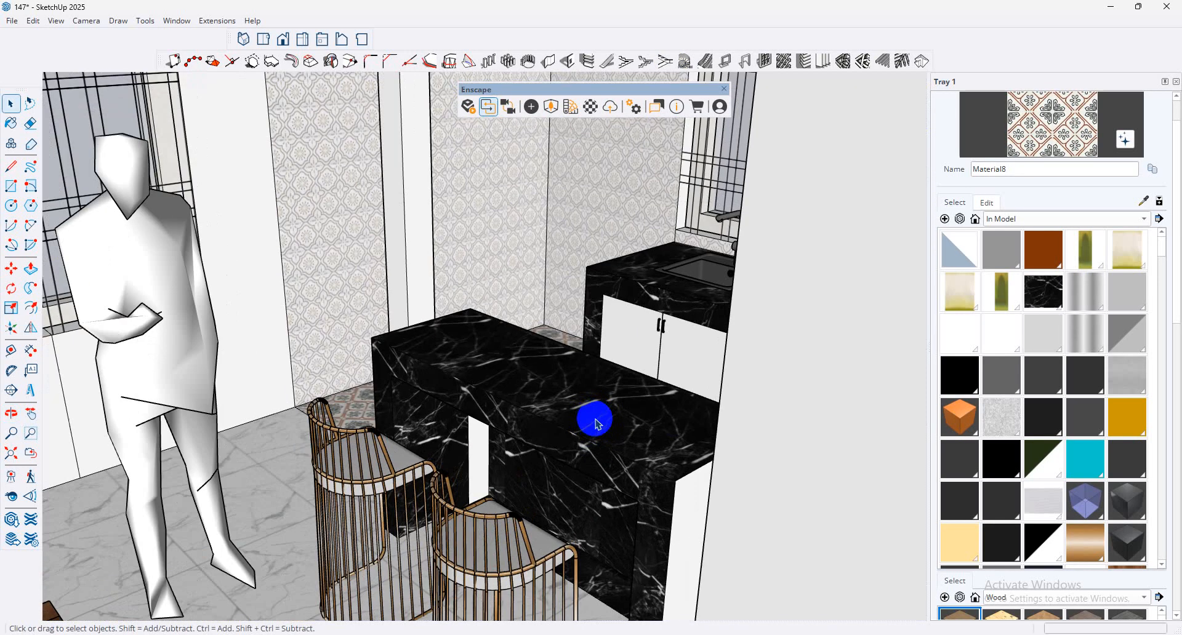
{"action": "middle_click_drag", "start_coordinate": [594, 416], "coordinate": [655, 365]}
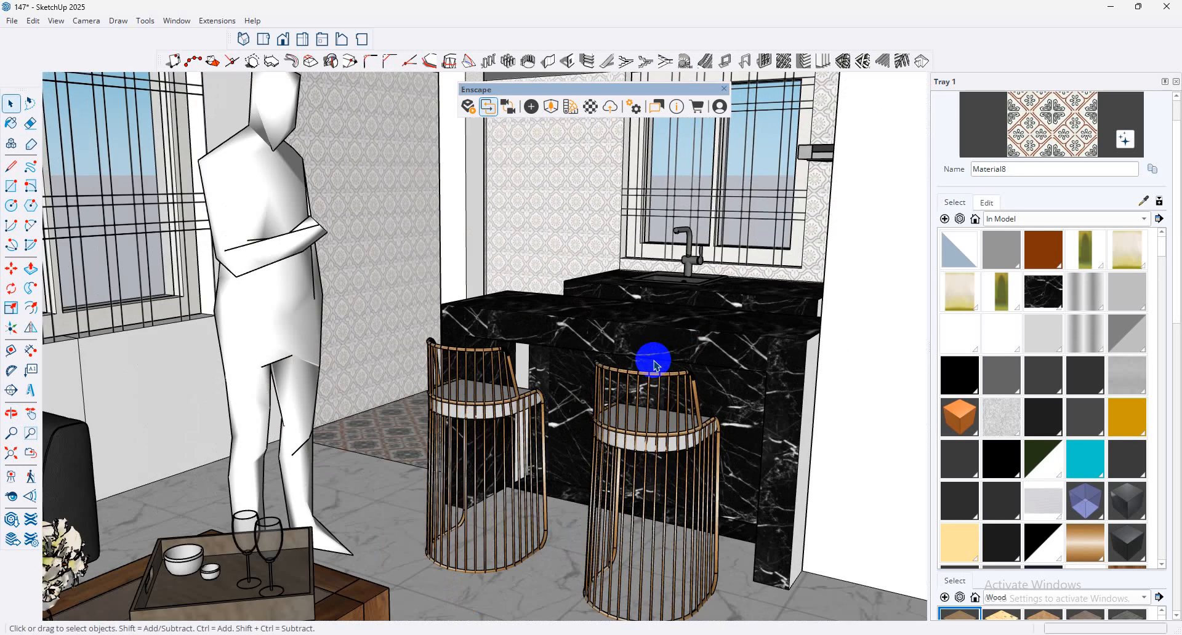
{"action": "scroll", "coordinate": [628, 319], "scroll_direction": "down", "scroll_amount": 3}
{"action": "left_click", "coordinate": [55, 20]}
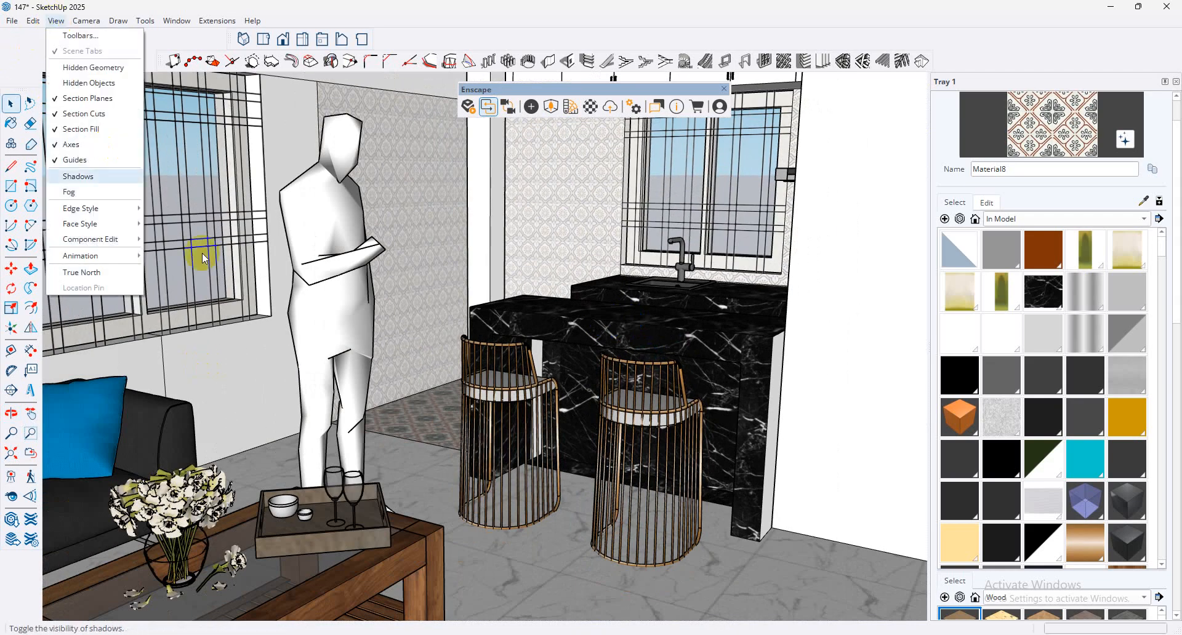
{"action": "mouse_move", "coordinate": [123, 256]}
{"action": "left_click", "coordinate": [178, 256]}
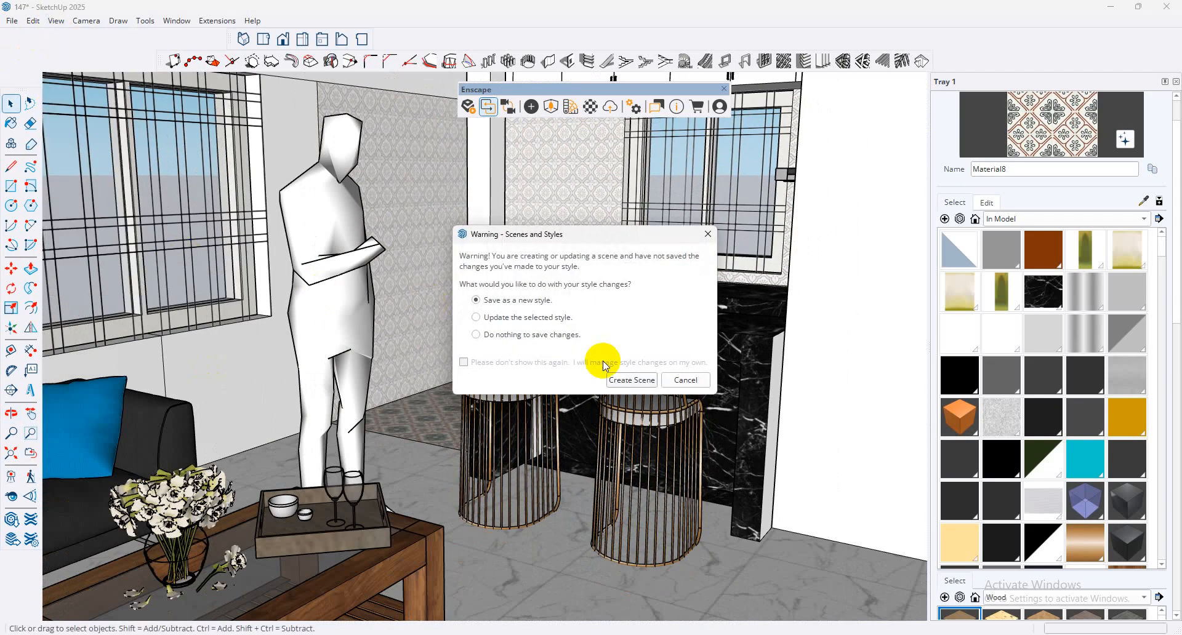
{"action": "left_click", "coordinate": [631, 379]}
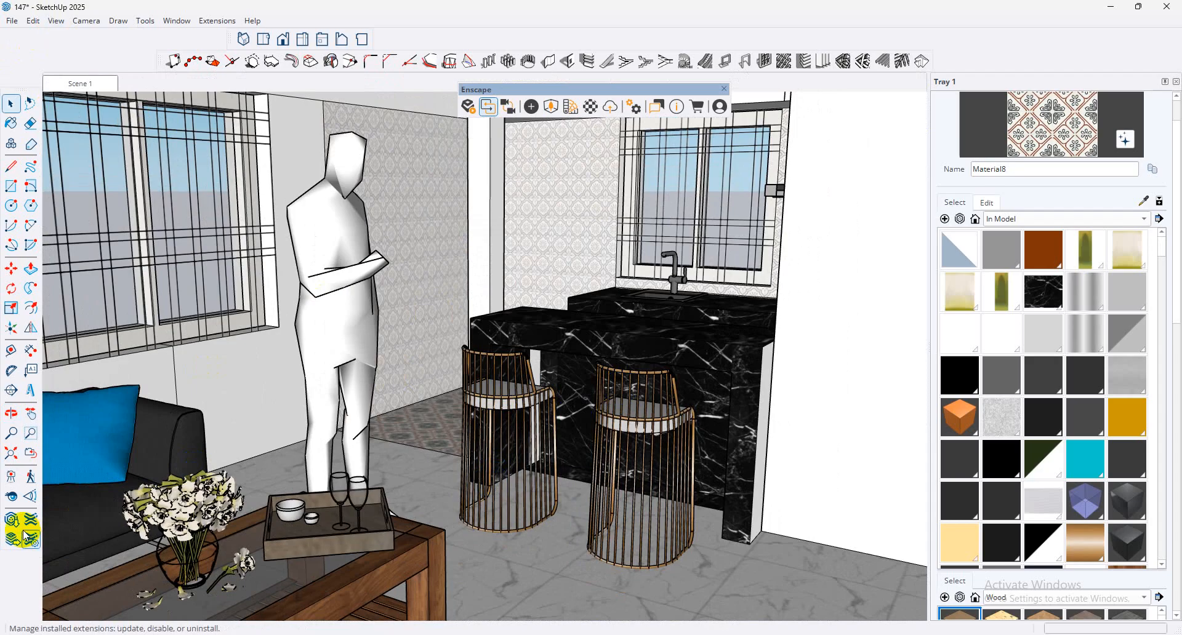
Step: Turn the camera towards the living room window and kitchen with Look Around, and check the room with its ceiling in the Enscape render
{"action": "left_click", "coordinate": [11, 496]}
{"action": "left_click_drag", "start_coordinate": [783, 314], "coordinate": [409, 277]}
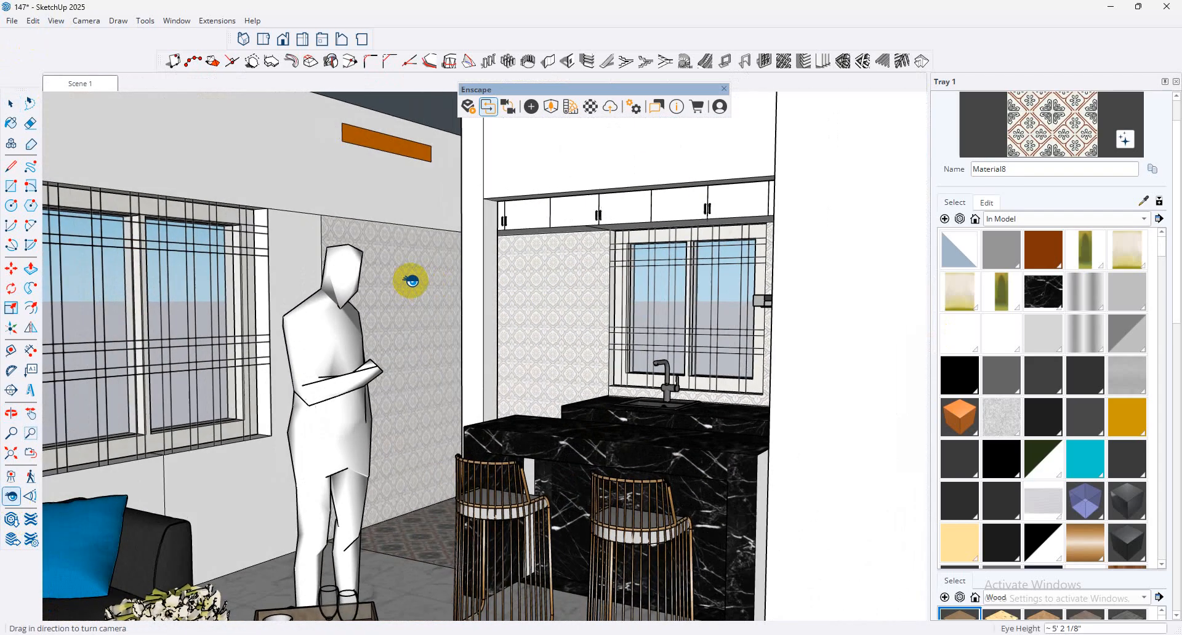
{"action": "left_click_drag", "start_coordinate": [504, 303], "coordinate": [385, 316]}
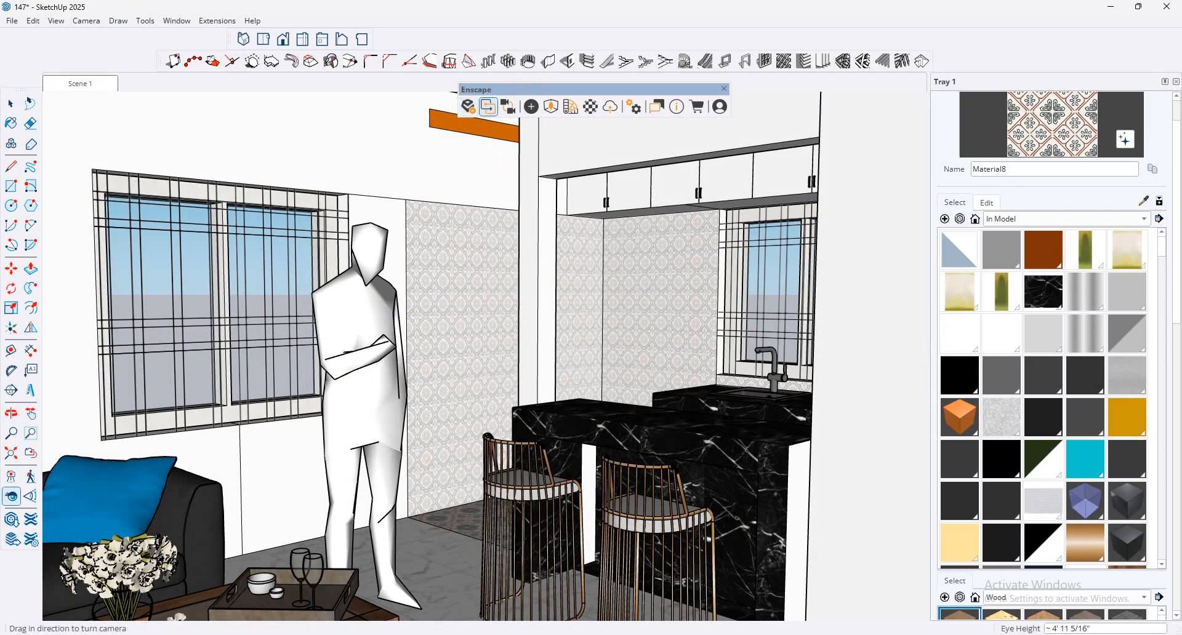
{"action": "mouse_move", "coordinate": [659, 634]}
{"action": "left_click", "coordinate": [782, 589]}
{"action": "left_click", "coordinate": [712, 389]}
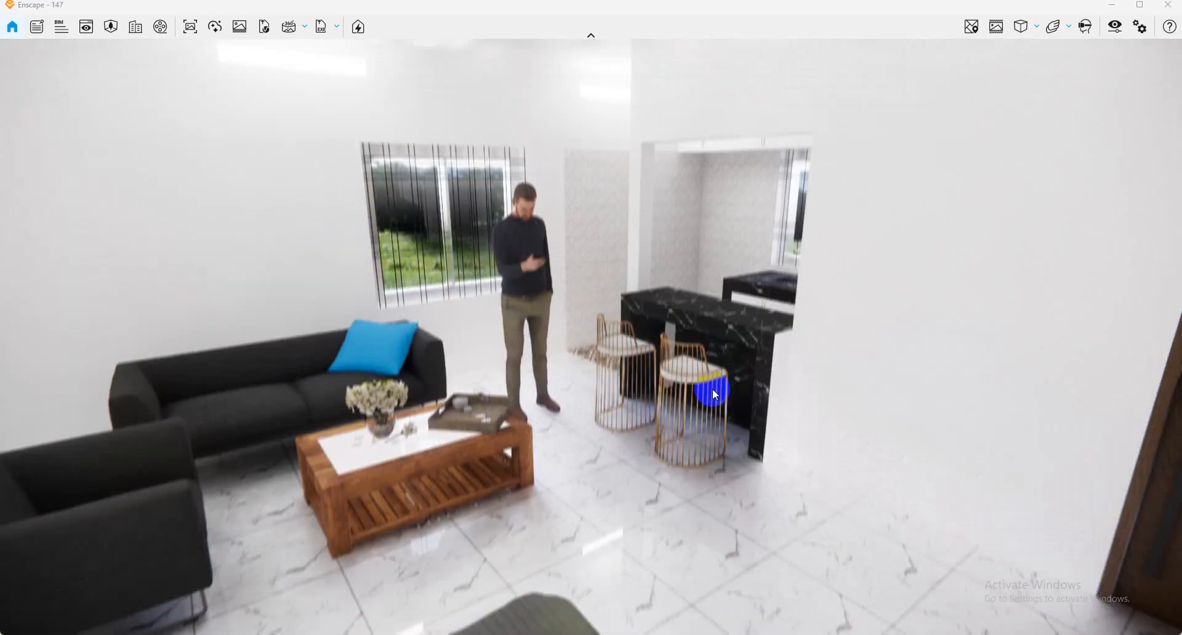
{"action": "left_click_drag", "start_coordinate": [712, 389], "coordinate": [722, 377]}
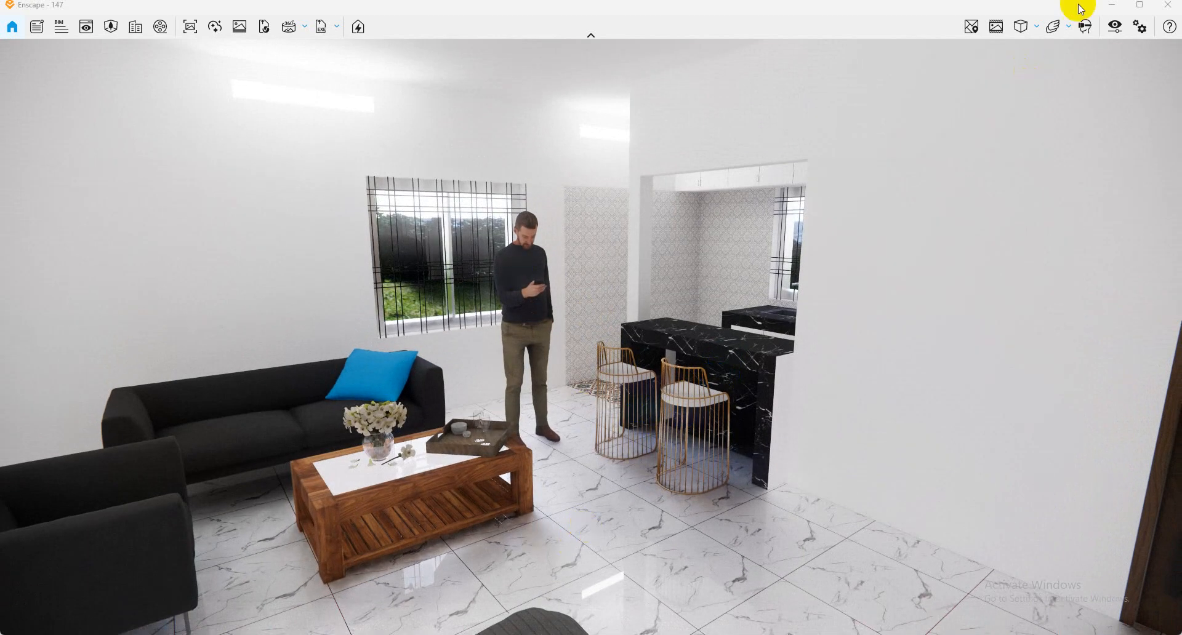
{"action": "left_click", "coordinate": [1108, 6]}
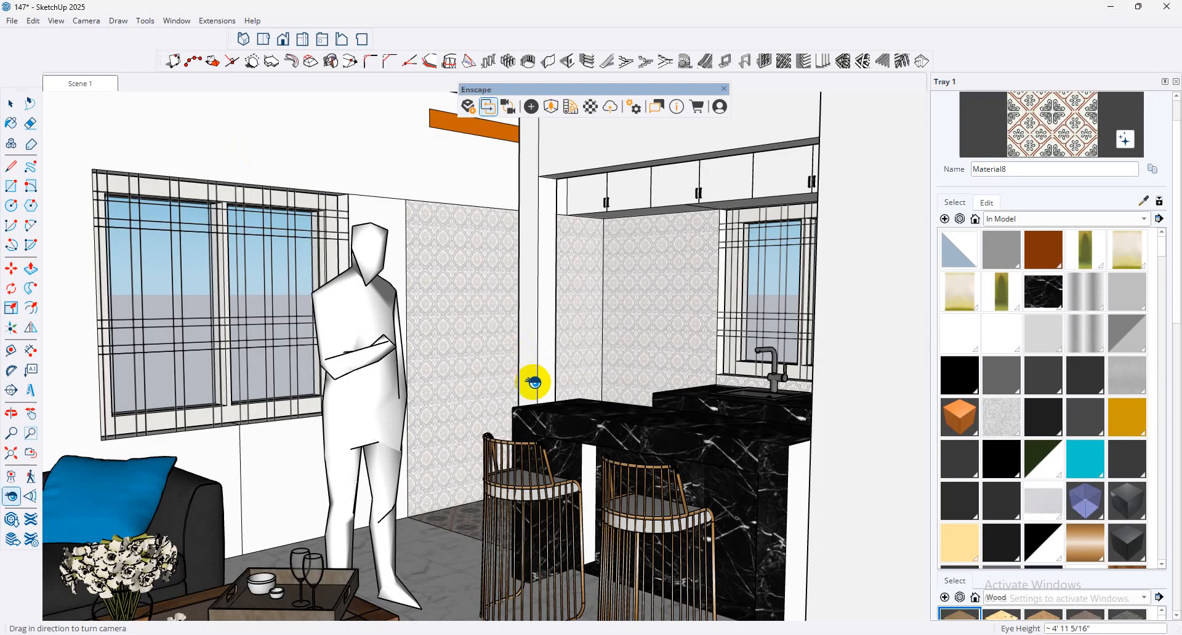
Step: Select the standing man in the SketchUp model and compare him with his appearance in the Enscape render
{"action": "left_click", "coordinate": [11, 102]}
{"action": "left_click", "coordinate": [441, 278]}
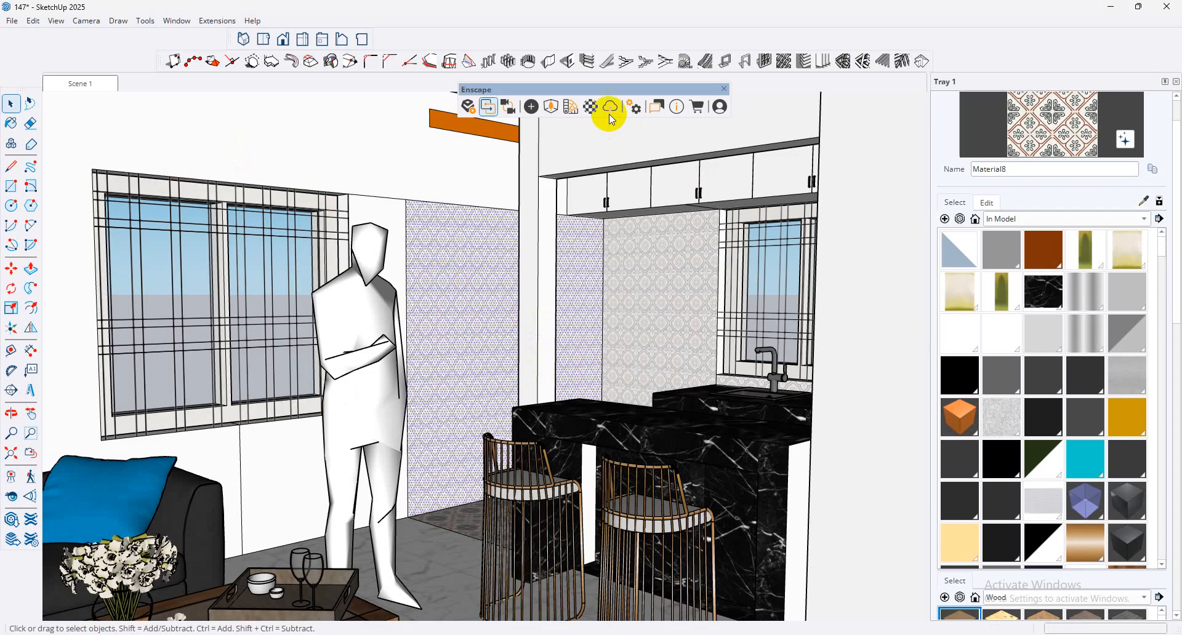
{"action": "left_click", "coordinate": [377, 296]}
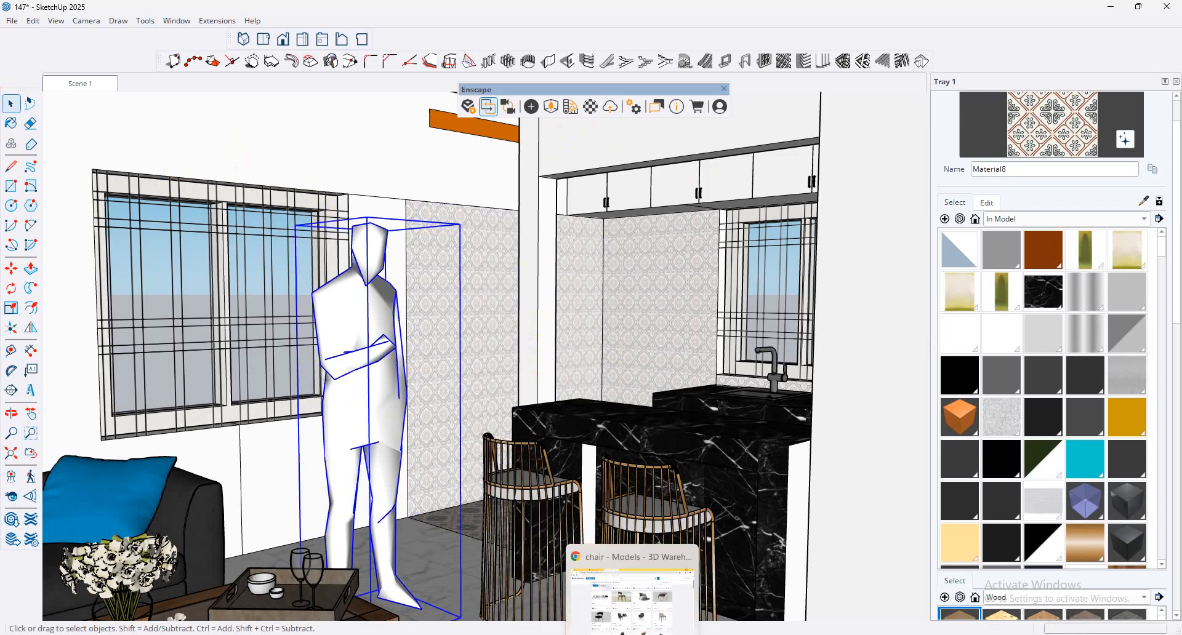
{"action": "left_click", "coordinate": [785, 591]}
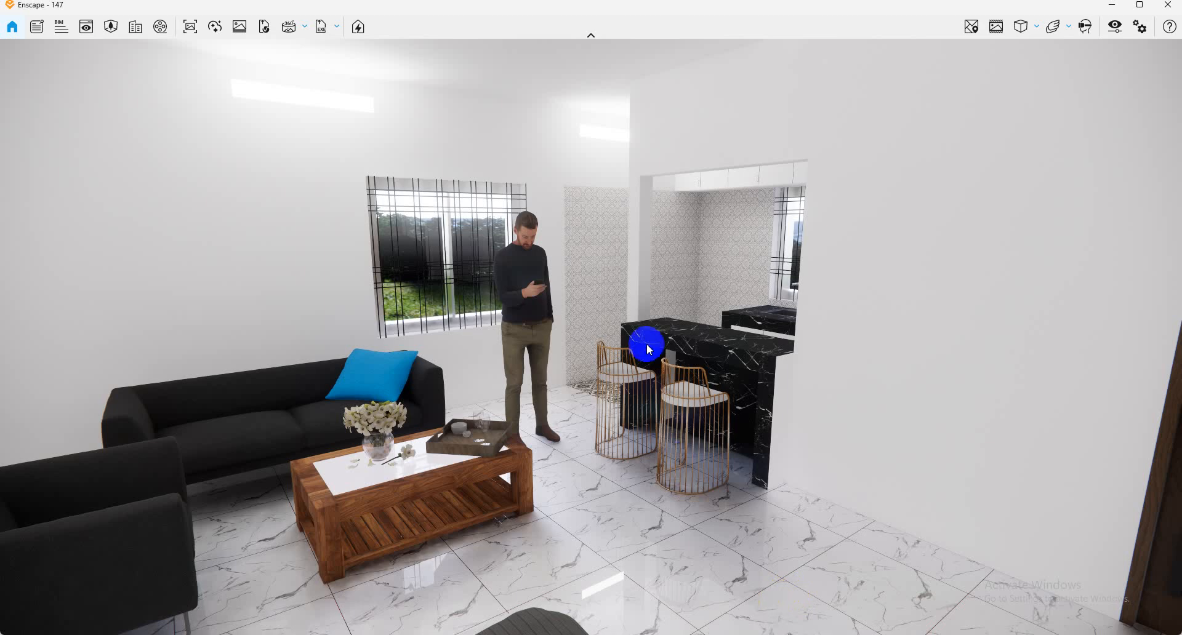
{"action": "left_click", "coordinate": [1112, 6]}
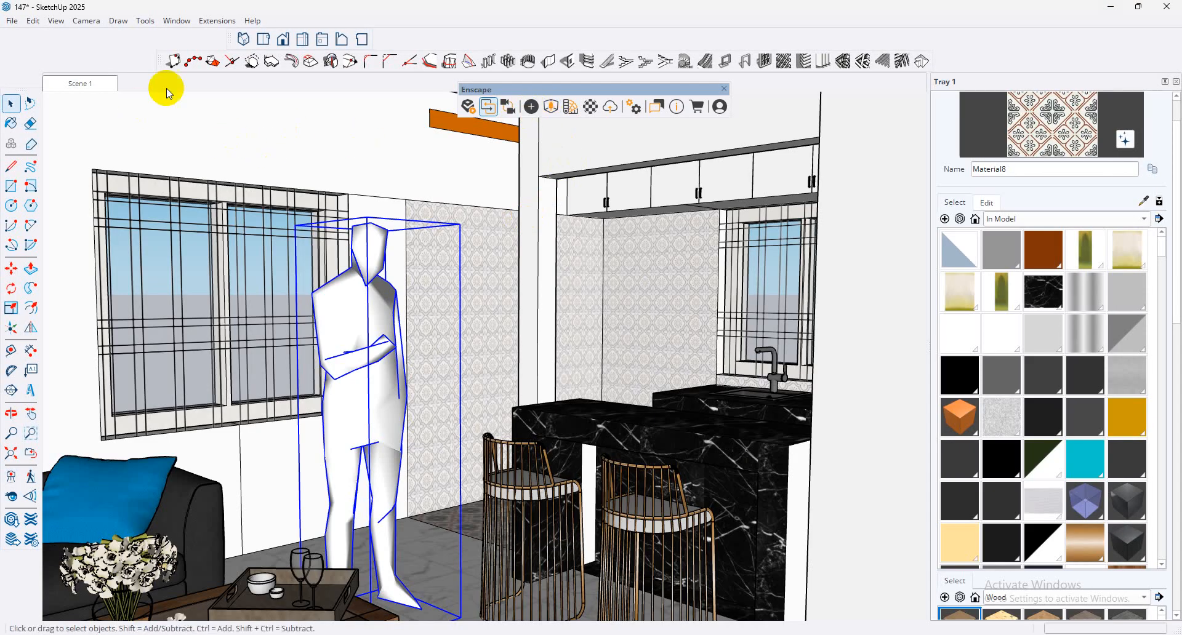
Step: Sample the patterned tile material of the wall behind the man and check that wall in the Enscape render
{"action": "left_click", "coordinate": [479, 300]}
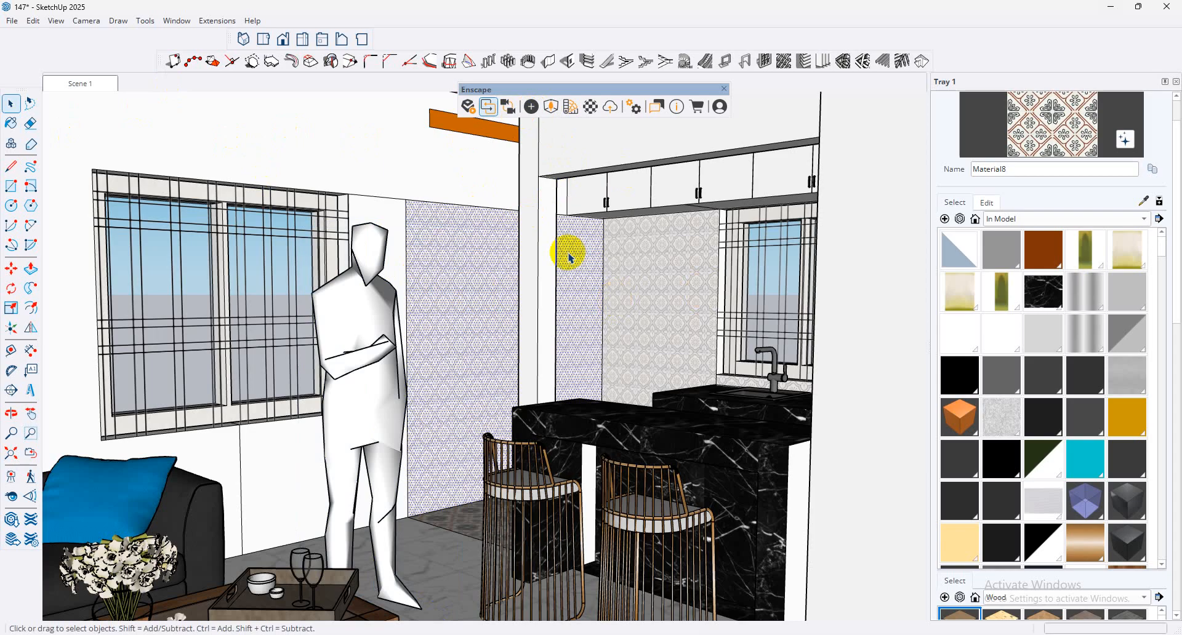
{"action": "left_click", "coordinate": [1144, 202]}
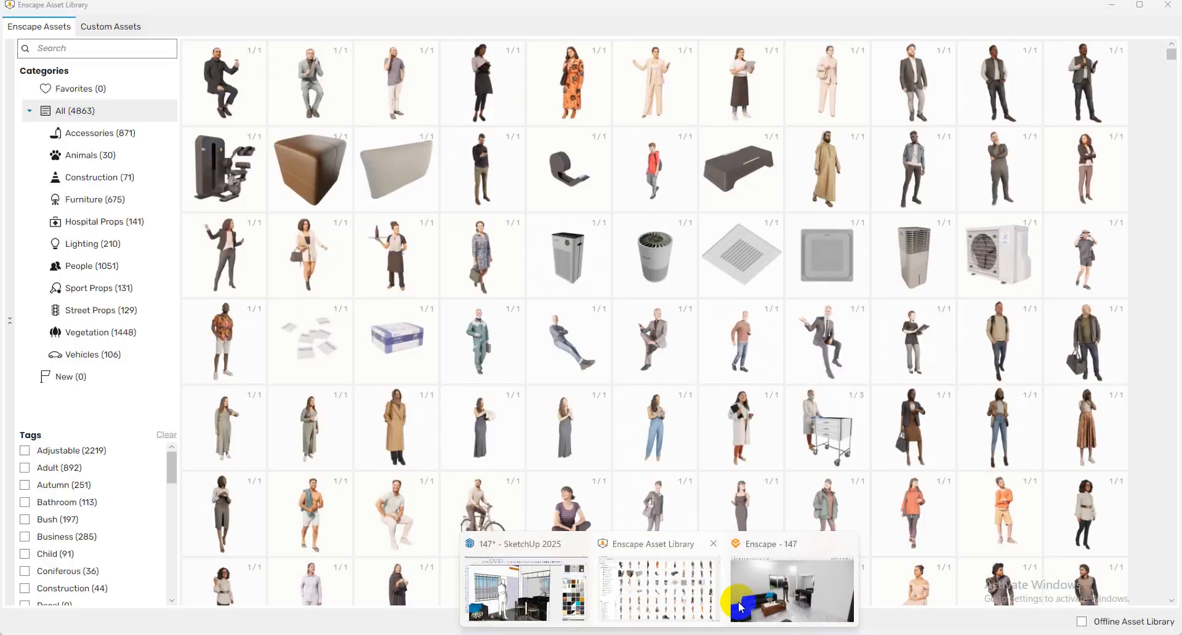
{"action": "left_click", "coordinate": [751, 595]}
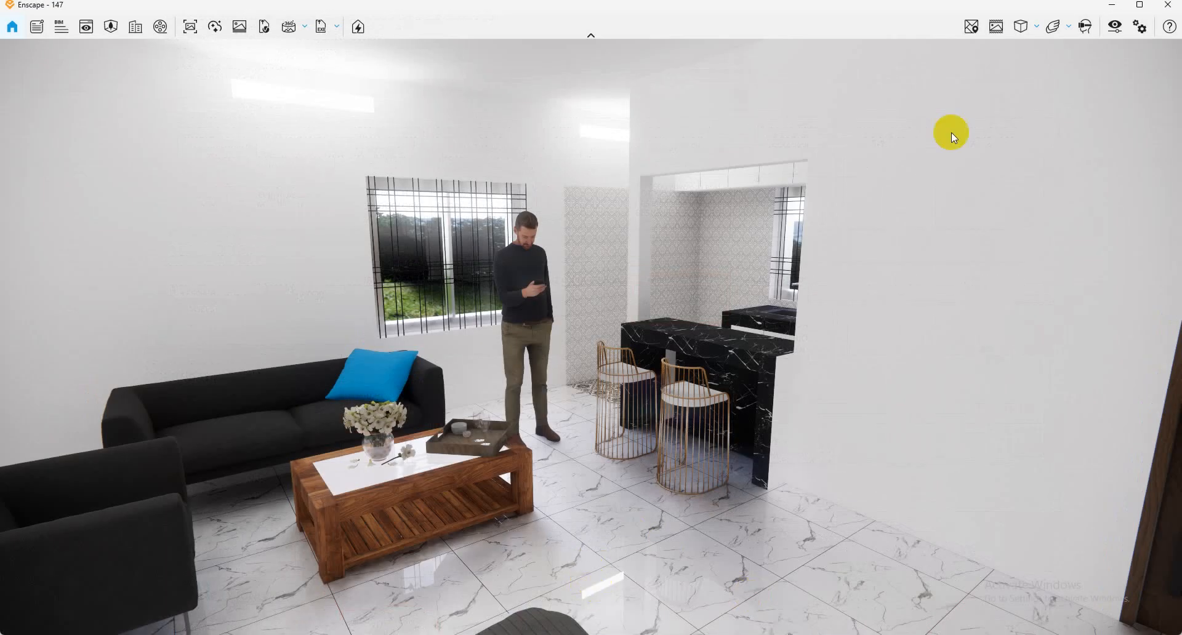
{"action": "left_click", "coordinate": [1102, 8]}
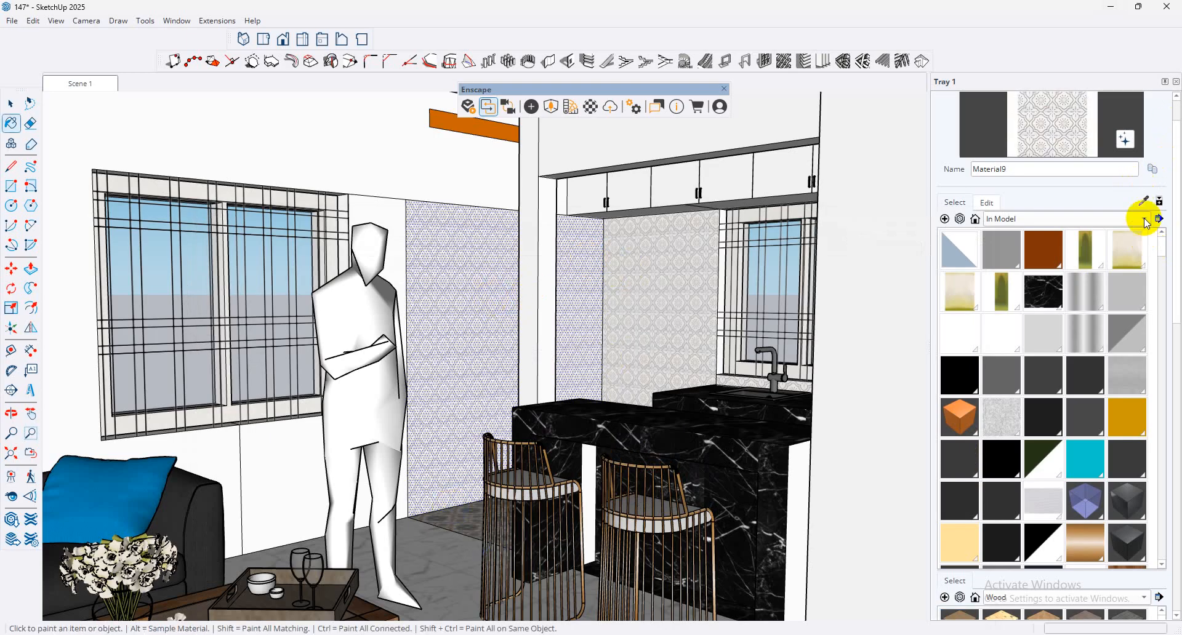
Step: Open the sampled tile material, Material9, in the Enscape Material Editor and review its material types, keeping Generic
{"action": "left_click", "coordinate": [589, 107]}
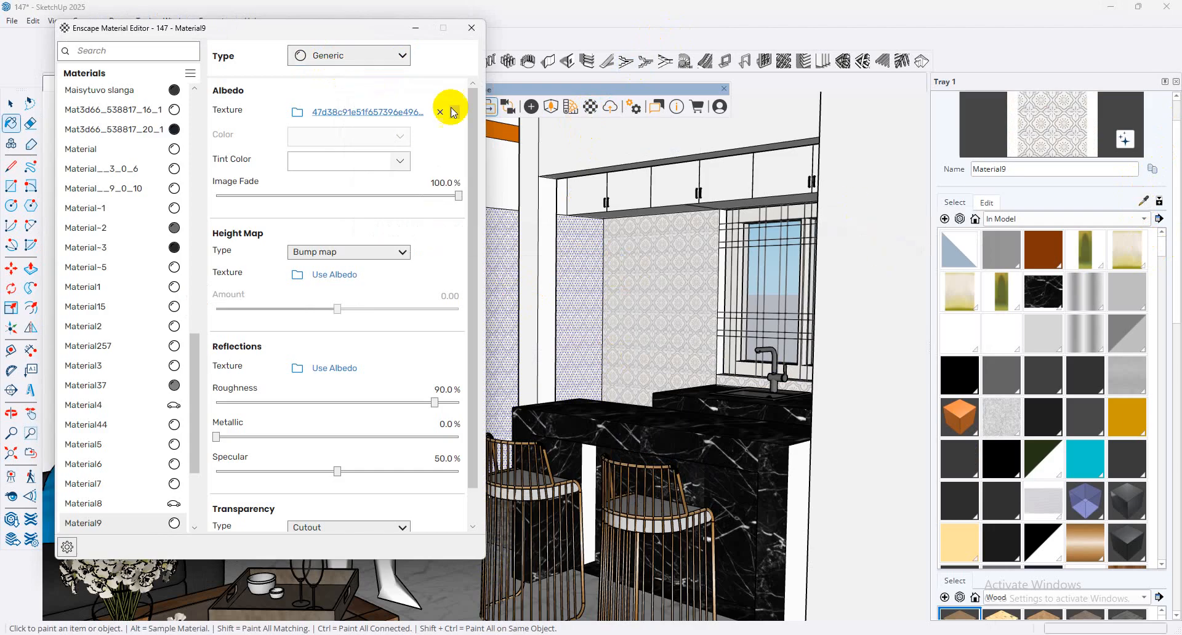
{"action": "left_click", "coordinate": [414, 28]}
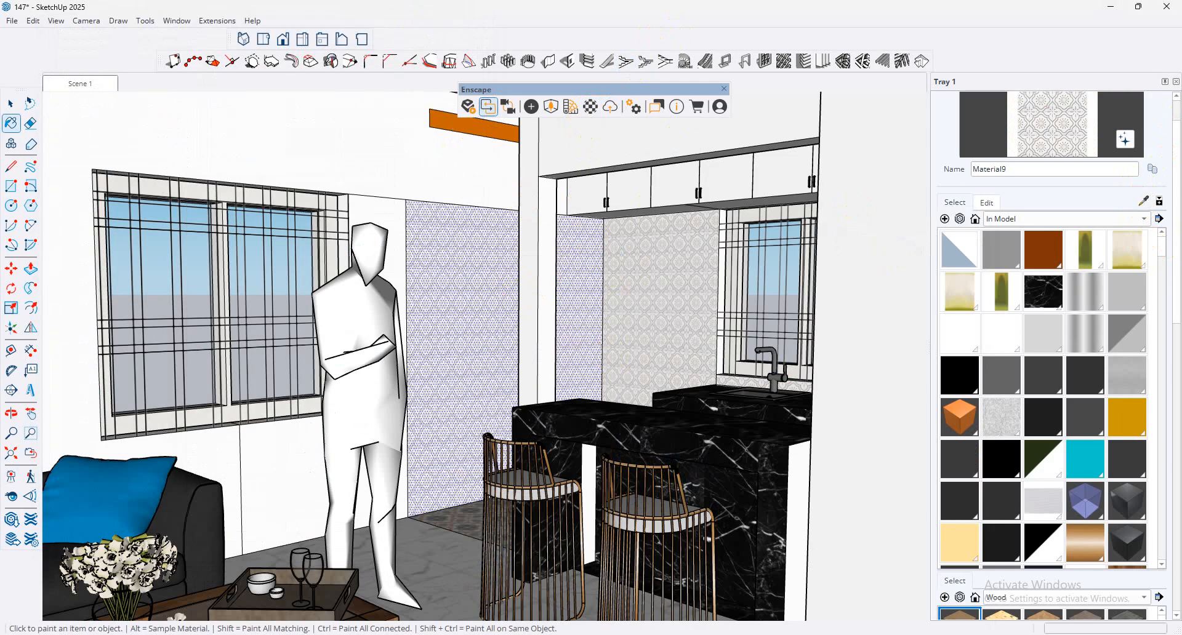
{"action": "mouse_move", "coordinate": [671, 633]}
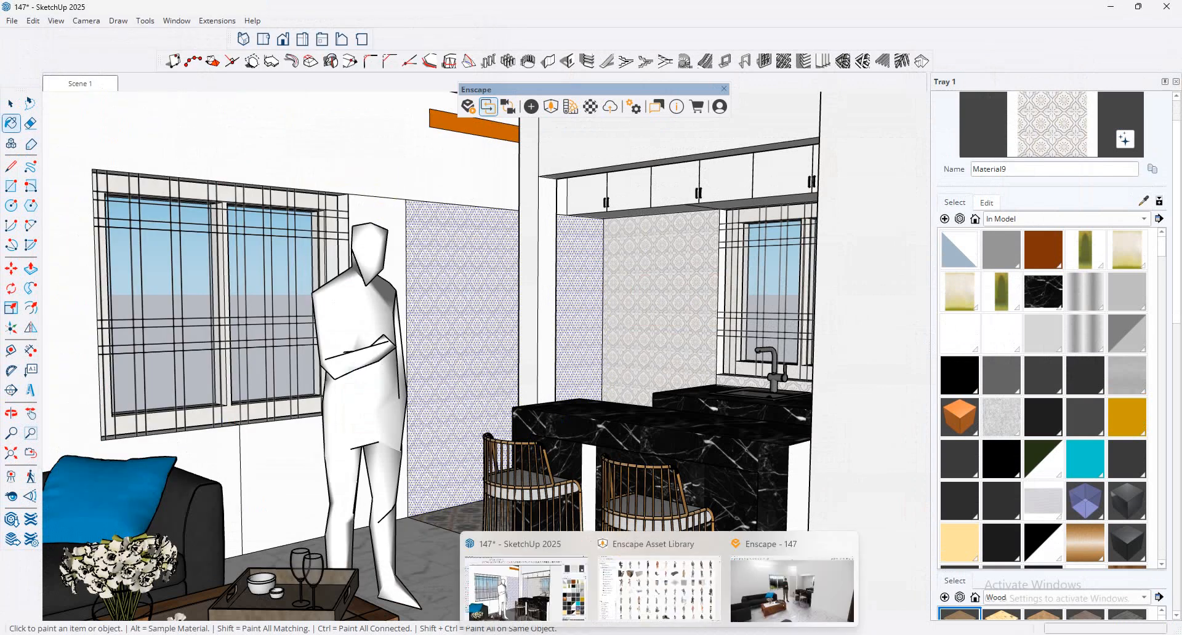
{"action": "left_click", "coordinate": [500, 544]}
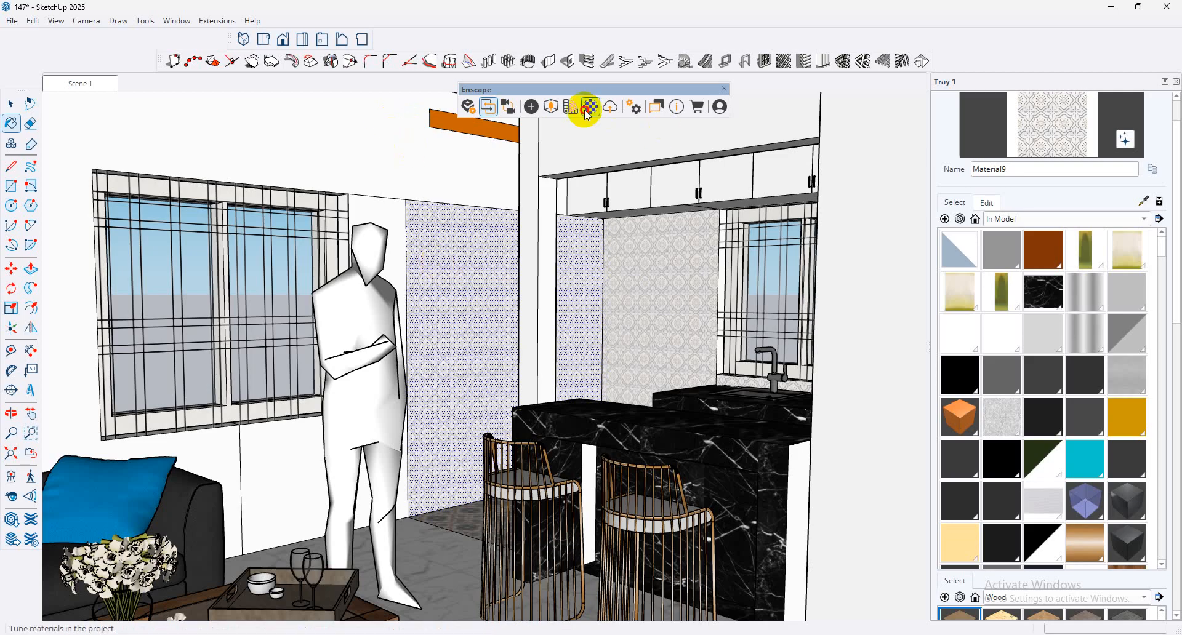
{"action": "left_click", "coordinate": [570, 106]}
{"action": "left_click", "coordinate": [389, 60]}
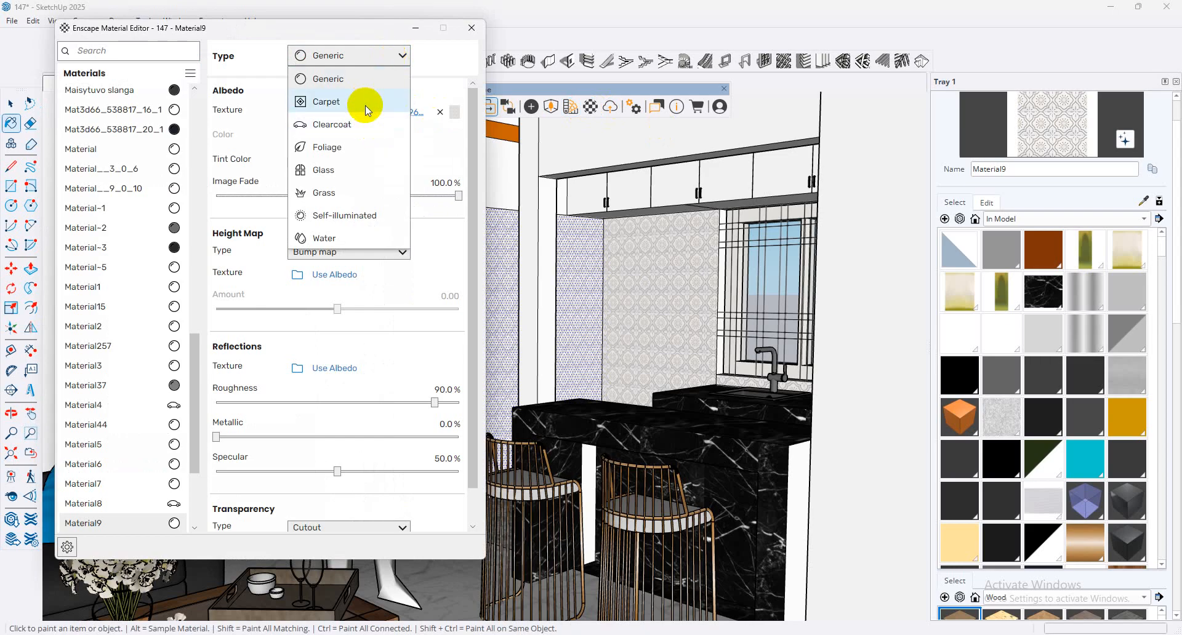
{"action": "left_click", "coordinate": [345, 80]}
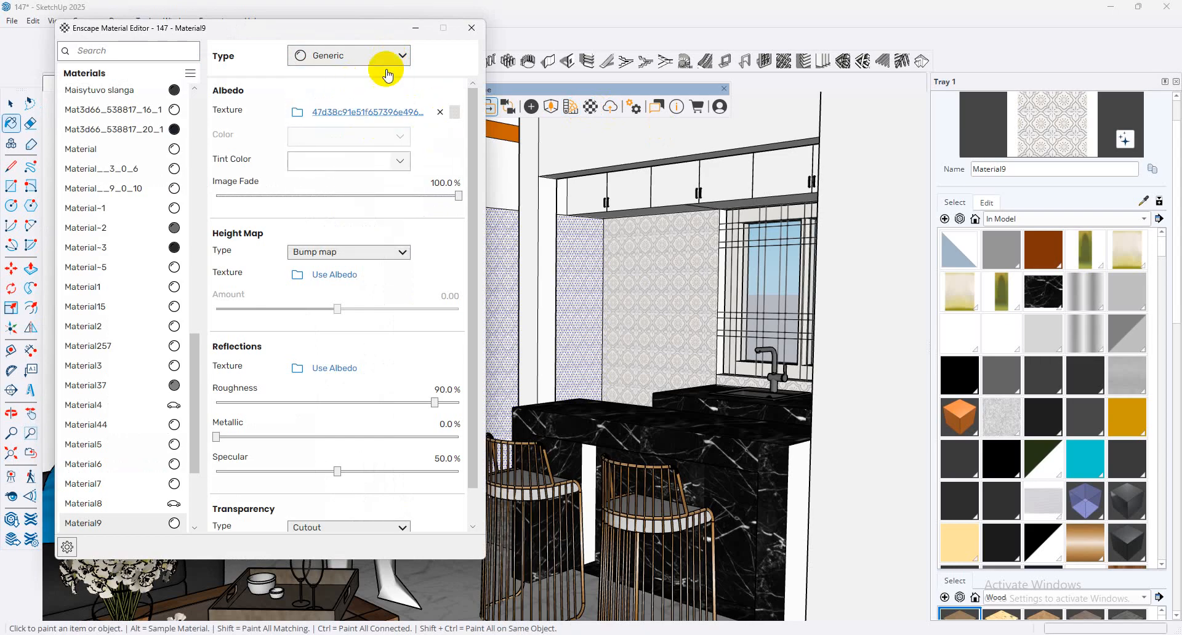
Step: Clear the current wall selection and select the patterned tile wall beside the kitchen window
{"action": "left_click", "coordinate": [10, 103]}
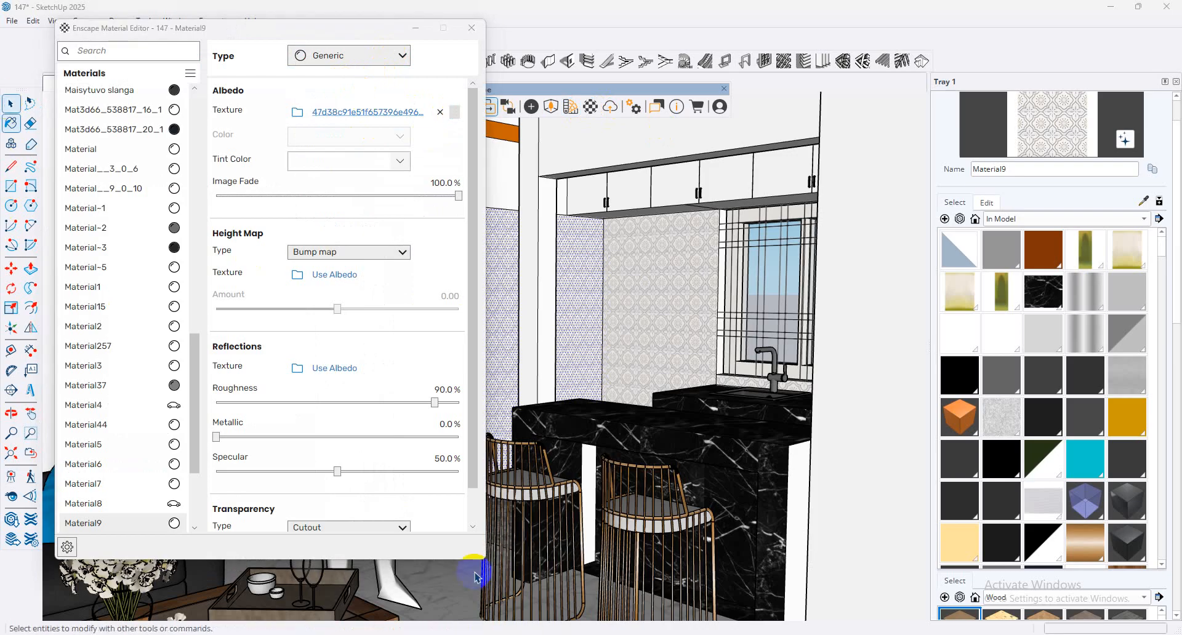
{"action": "left_click", "coordinate": [463, 597]}
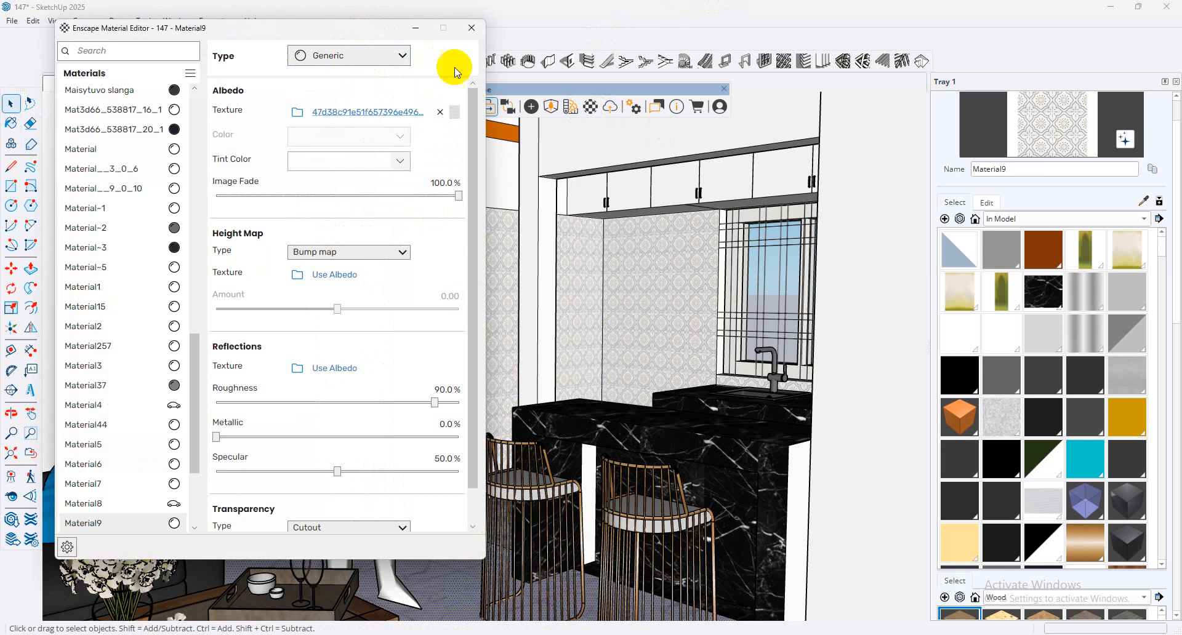
{"action": "left_click", "coordinate": [403, 63]}
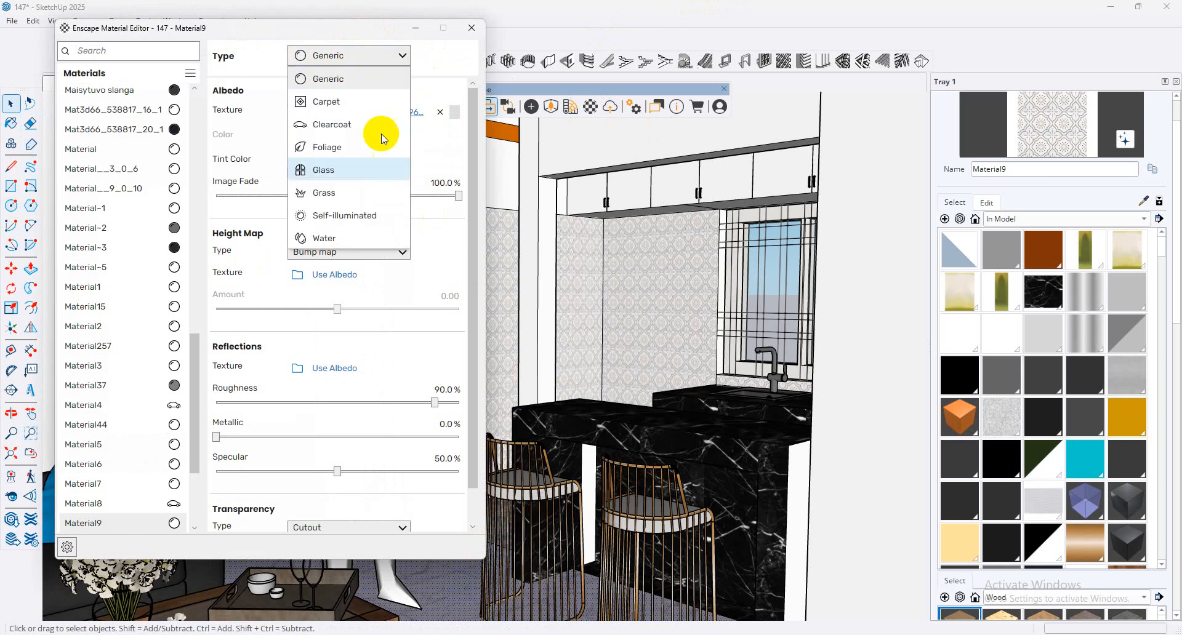
{"action": "left_click", "coordinate": [633, 256]}
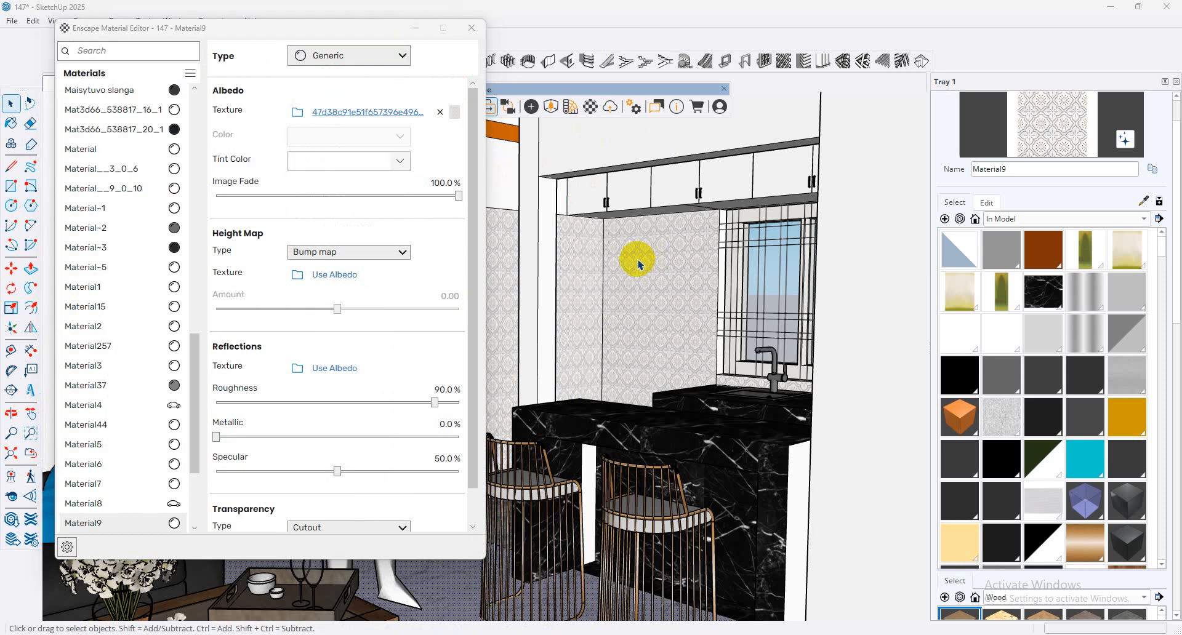
{"action": "left_click", "coordinate": [635, 257]}
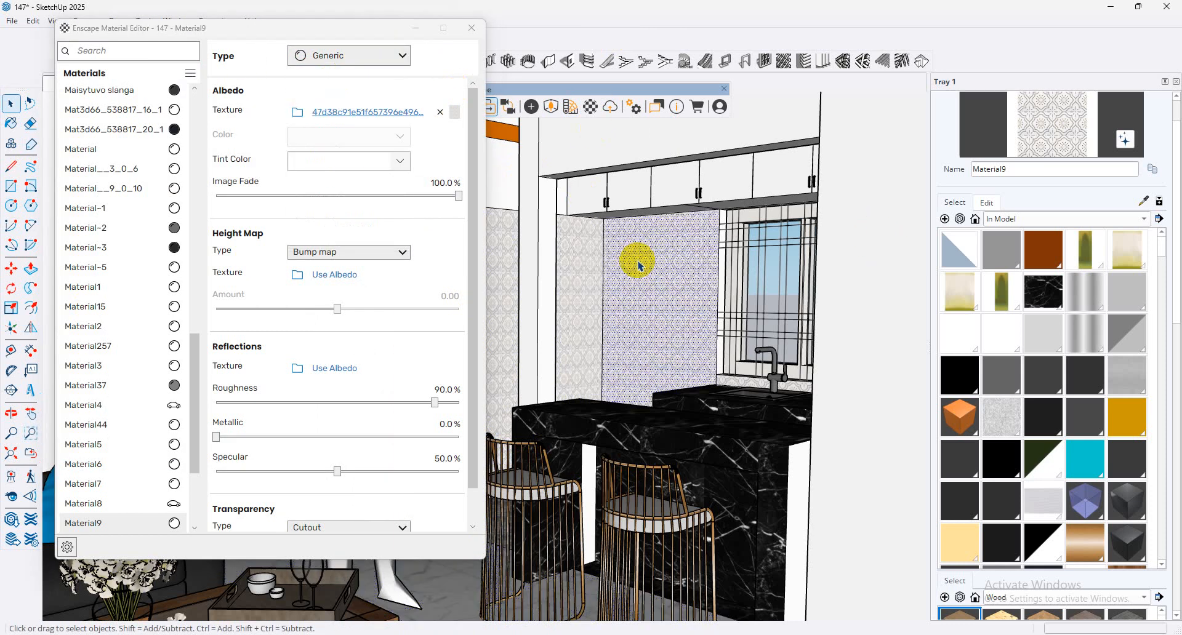
Step: Examine the patterned kitchen tile walls up close in the Enscape render
{"action": "left_click", "coordinate": [426, 32]}
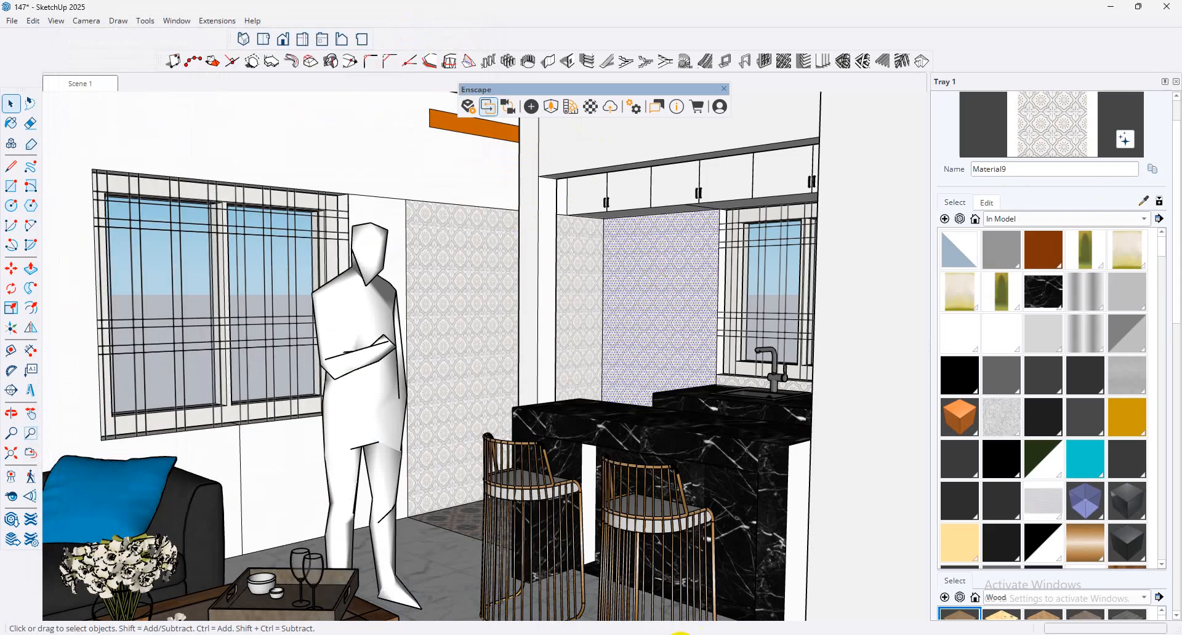
{"action": "mouse_move", "coordinate": [659, 634]}
{"action": "left_click", "coordinate": [715, 601]}
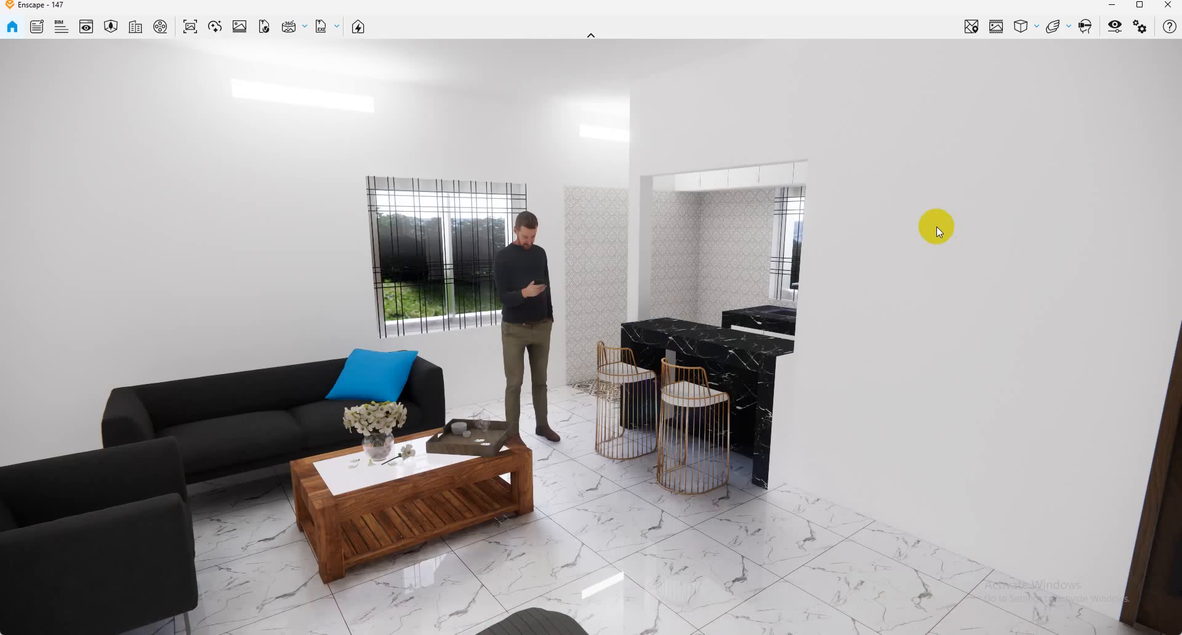
{"action": "scroll", "coordinate": [747, 271], "scroll_direction": "up", "scroll_amount": 5}
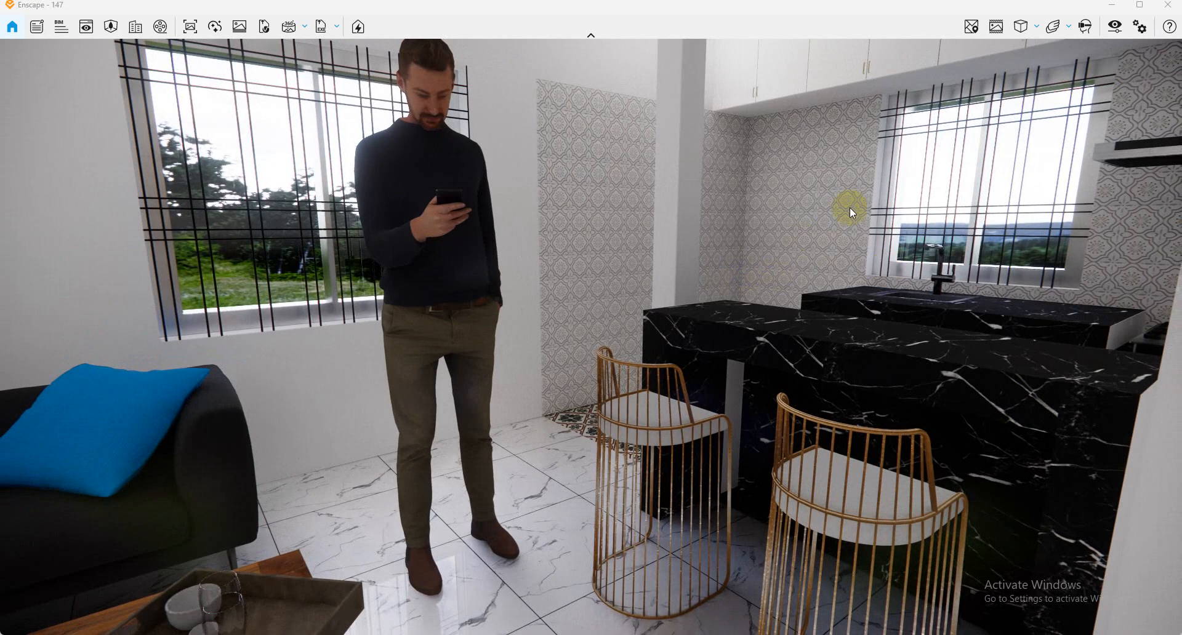
{"action": "left_click", "coordinate": [1107, 6]}
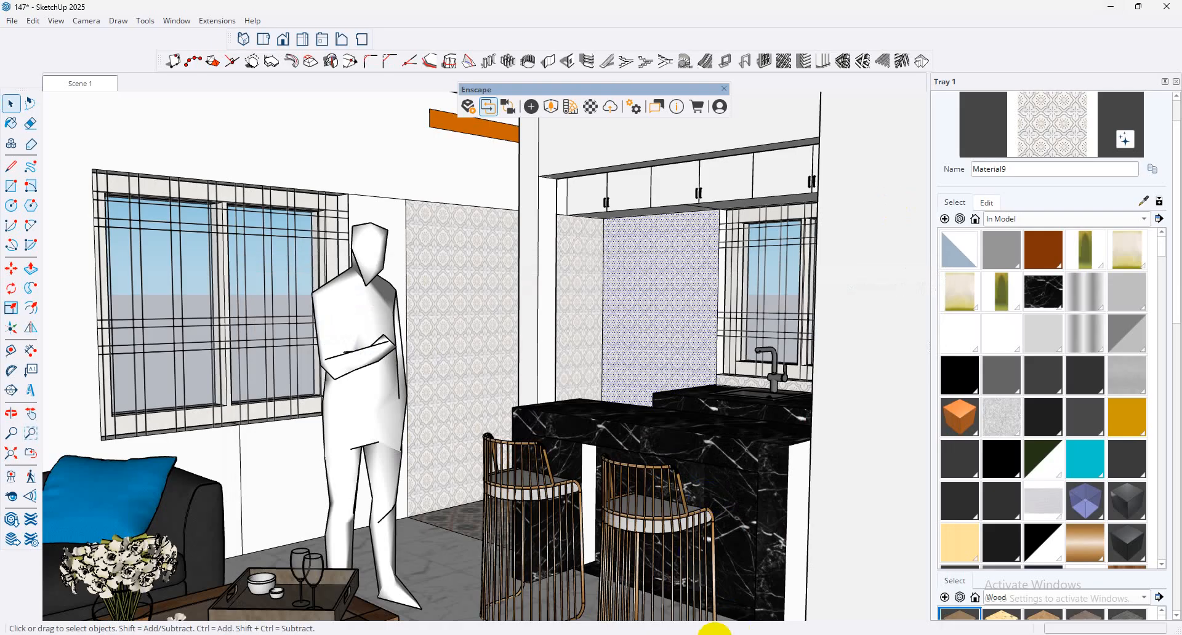
{"action": "mouse_move", "coordinate": [659, 634]}
{"action": "left_click", "coordinate": [730, 599]}
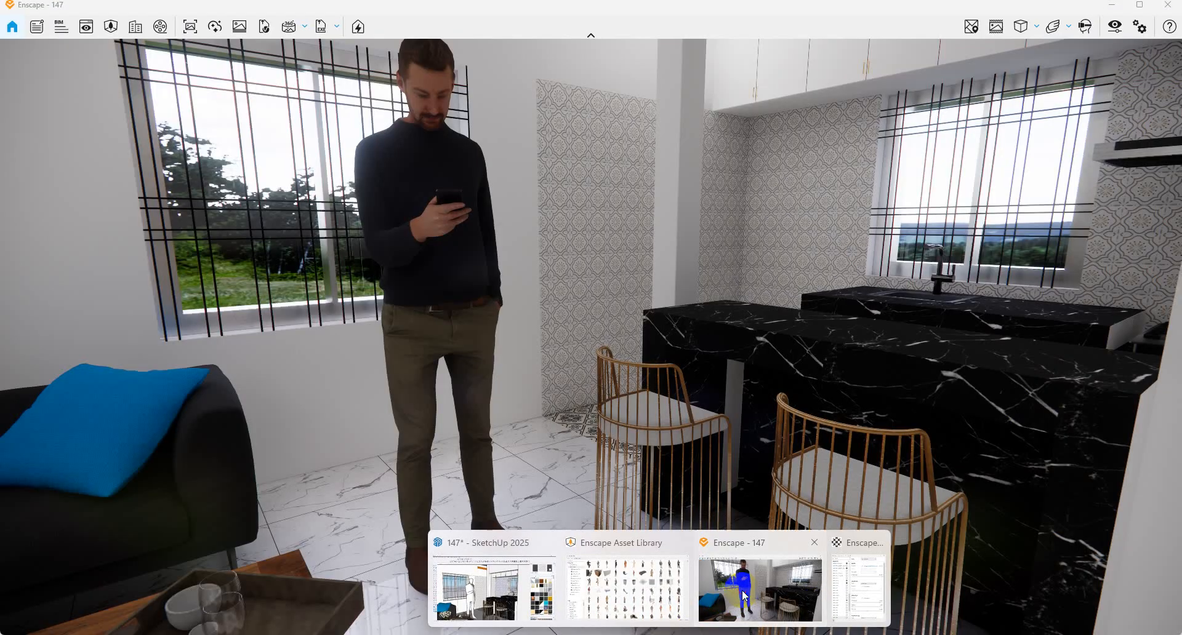
{"action": "scroll", "coordinate": [829, 224], "scroll_direction": "up", "scroll_amount": 5}
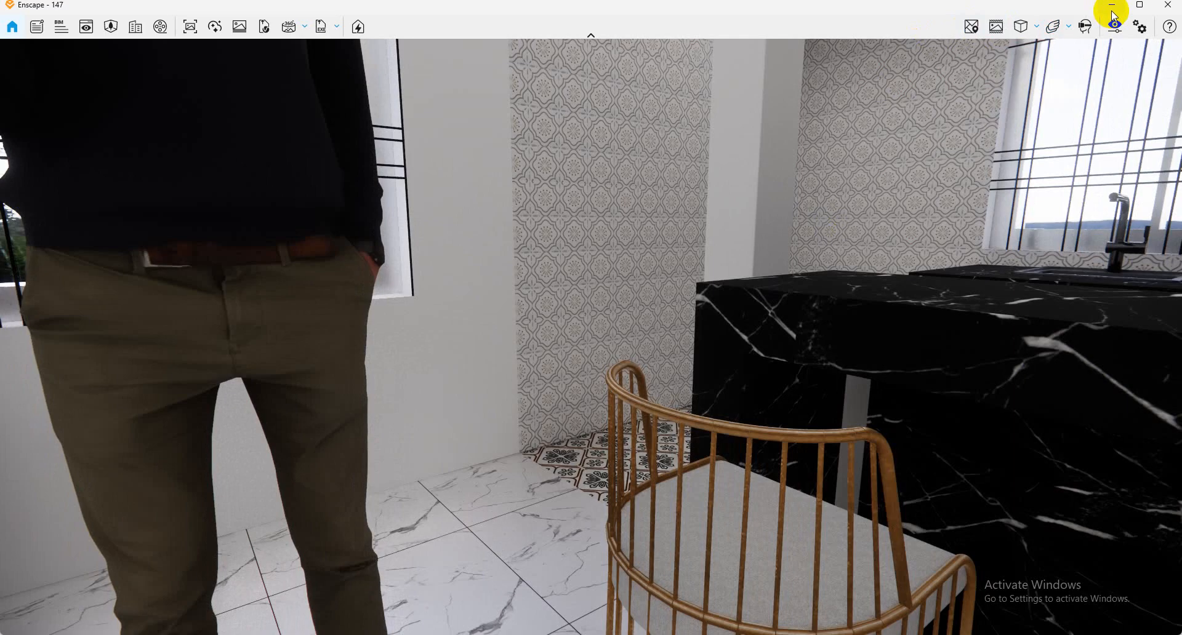
{"action": "scroll", "coordinate": [493, 364], "scroll_direction": "down", "scroll_amount": 5}
Step: Close the Enscape render window and the Asset Library, and restart Enscape from the SketchUp model
{"action": "mouse_move", "coordinate": [659, 634]}
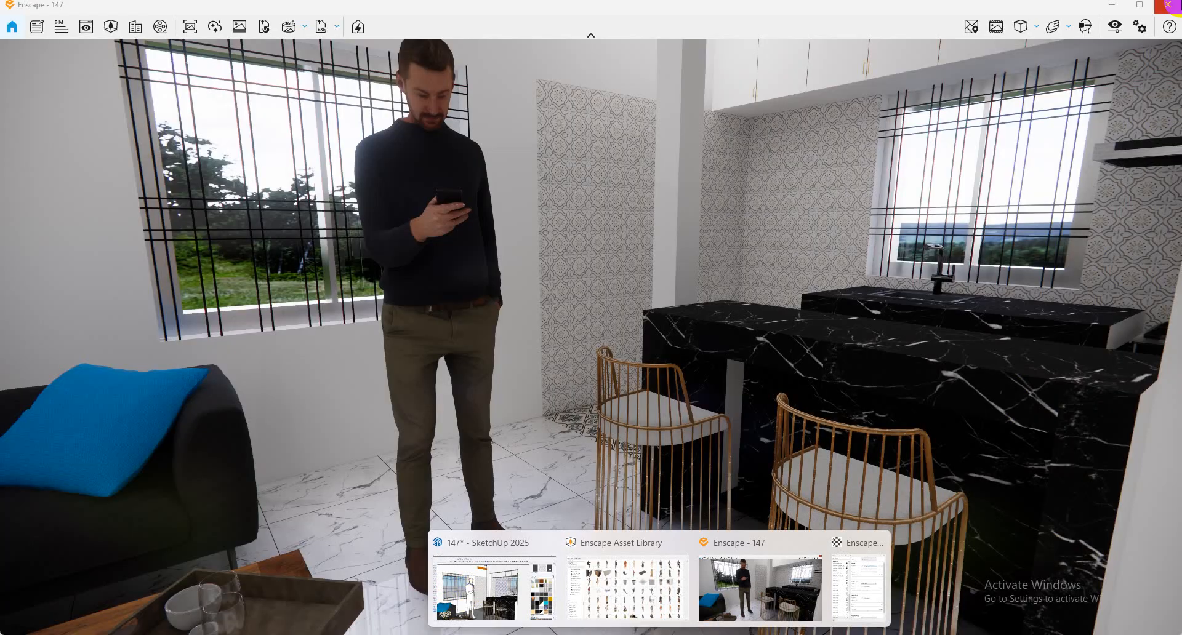
{"action": "left_click", "coordinate": [465, 597]}
{"action": "left_click", "coordinate": [664, 462]}
{"action": "mouse_move", "coordinate": [659, 634]}
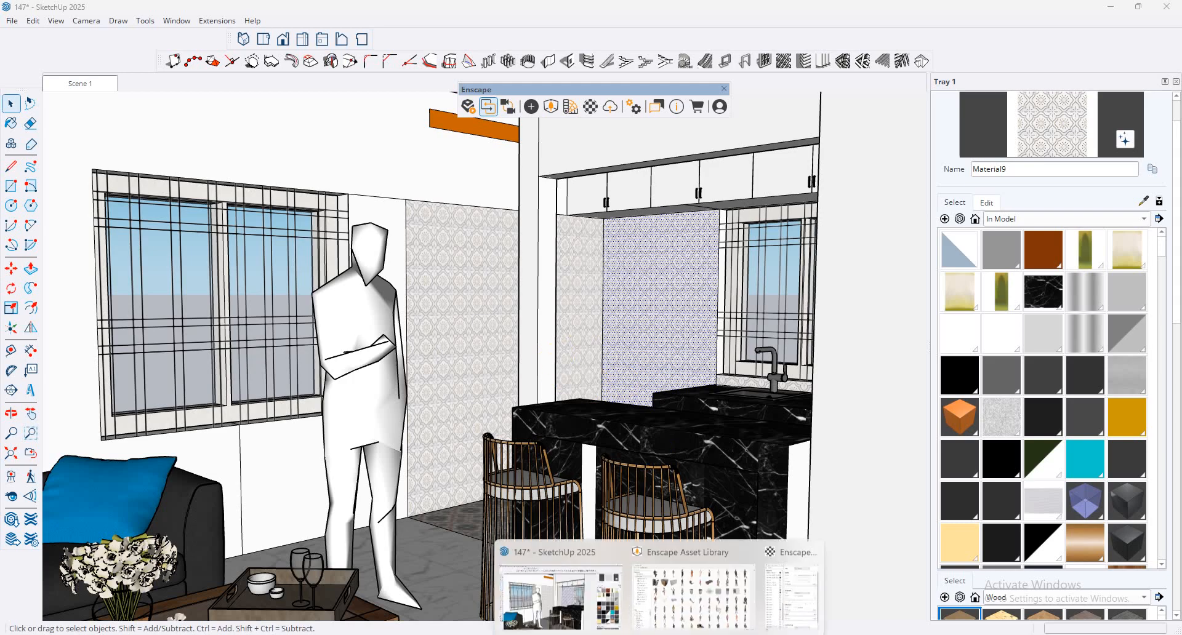
{"action": "mouse_move", "coordinate": [726, 596]}
{"action": "left_click", "coordinate": [747, 543]}
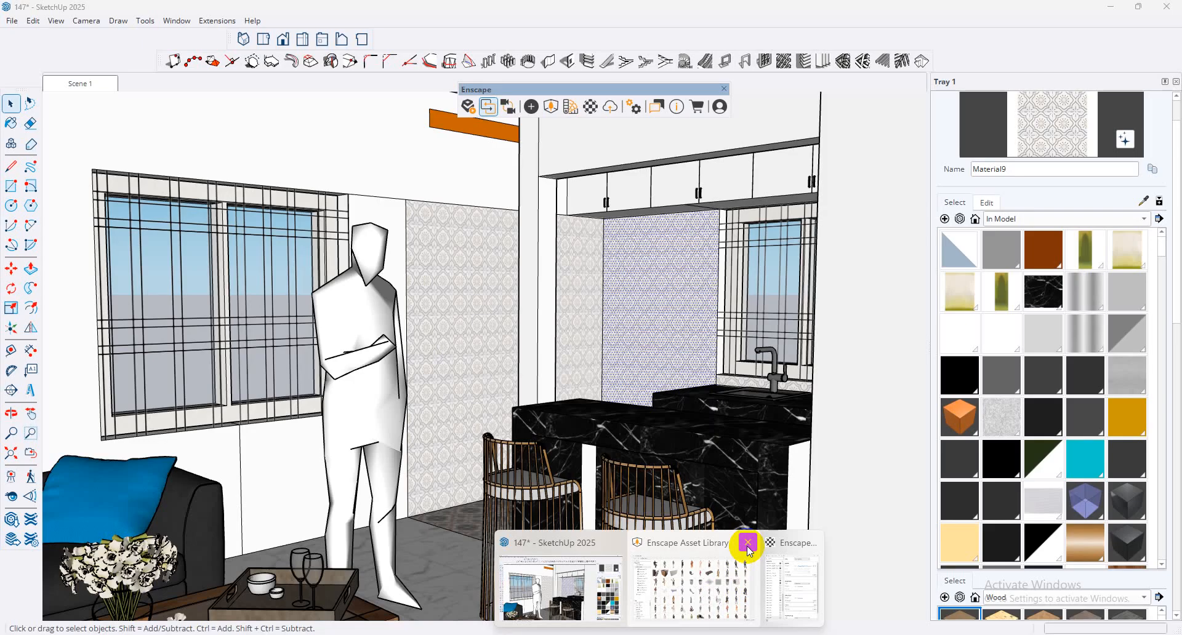
{"action": "left_click", "coordinate": [473, 115]}
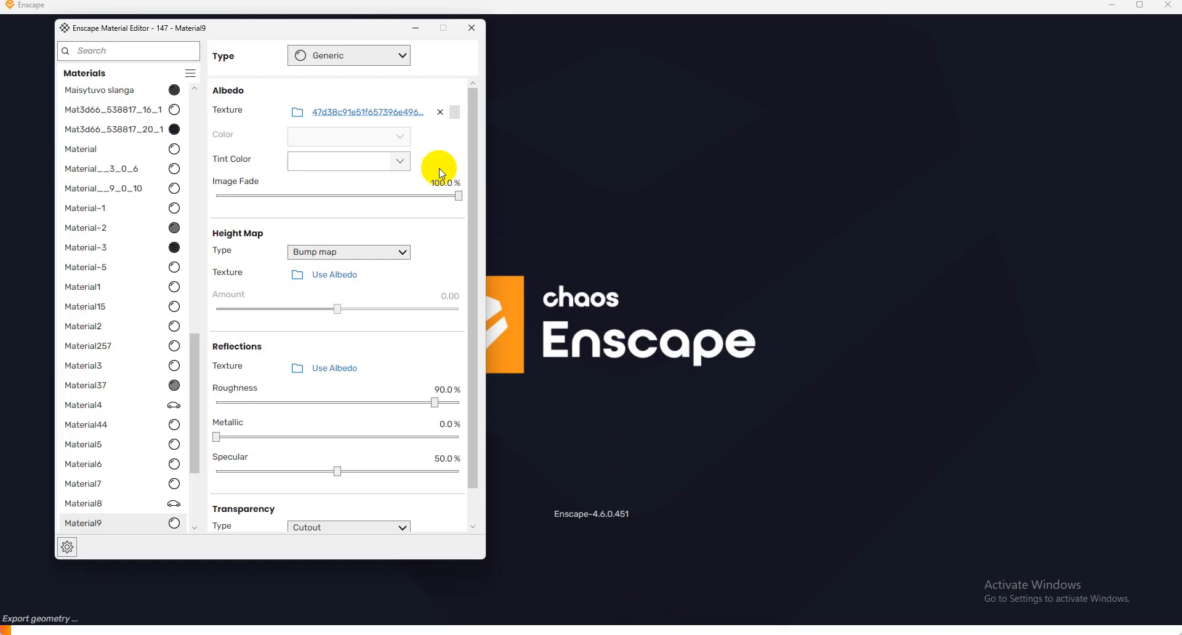
Step: Change the Material9 tile material to Clearcoat with 4.9% metallic and check it in the Enscape render
{"action": "left_click", "coordinate": [358, 56]}
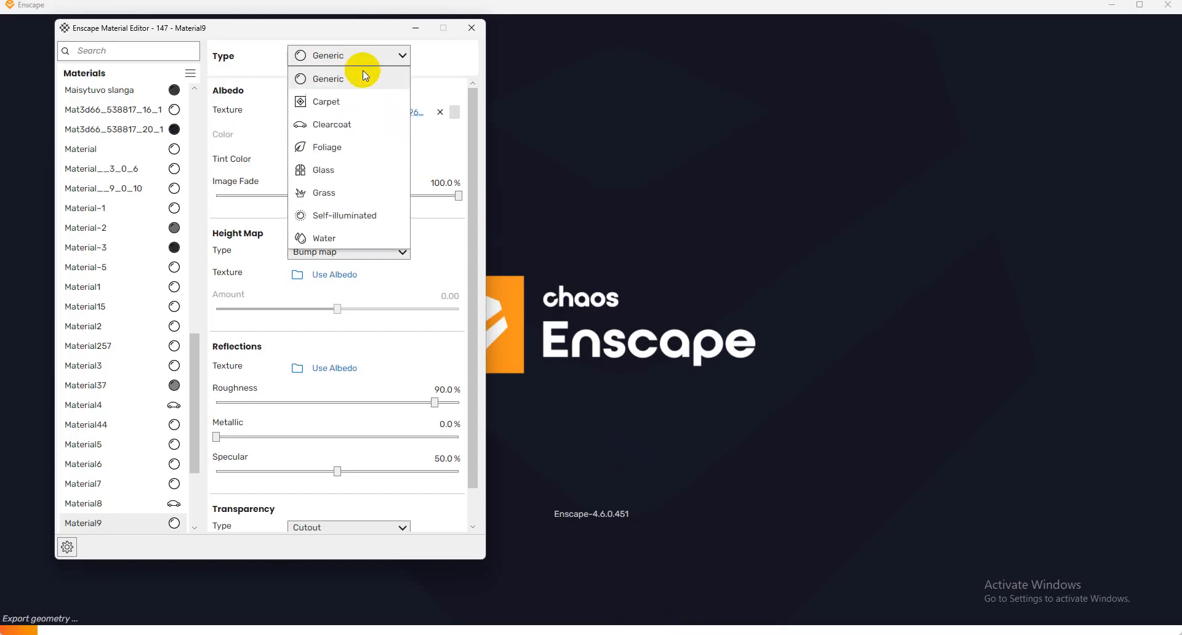
{"action": "left_click", "coordinate": [349, 125]}
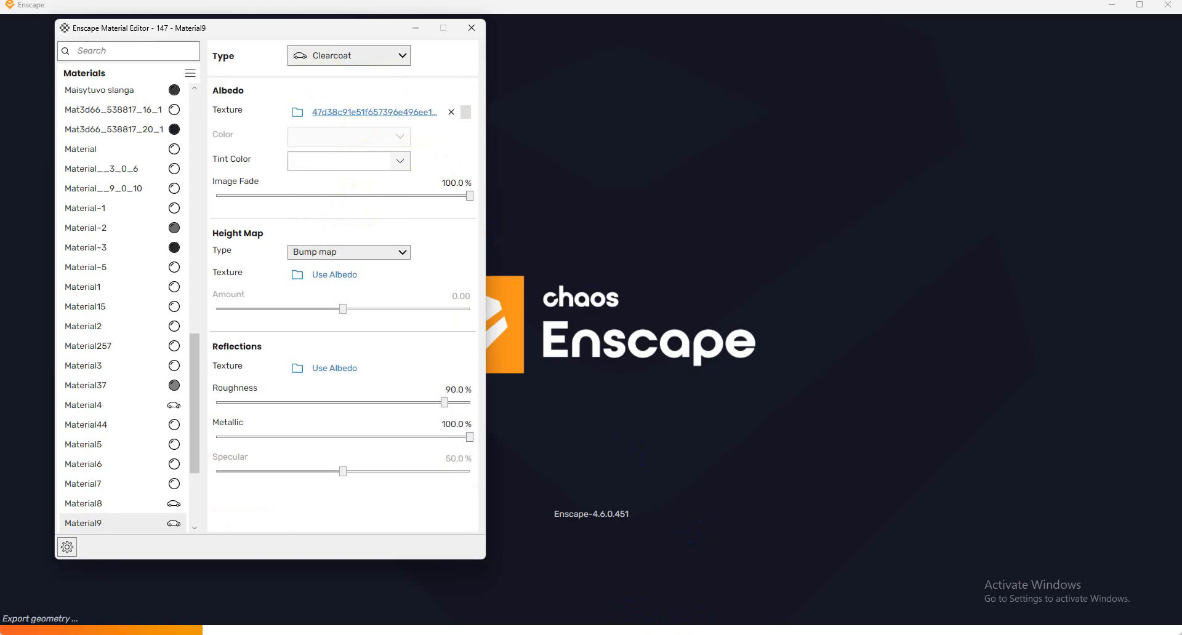
{"action": "mouse_move", "coordinate": [659, 634]}
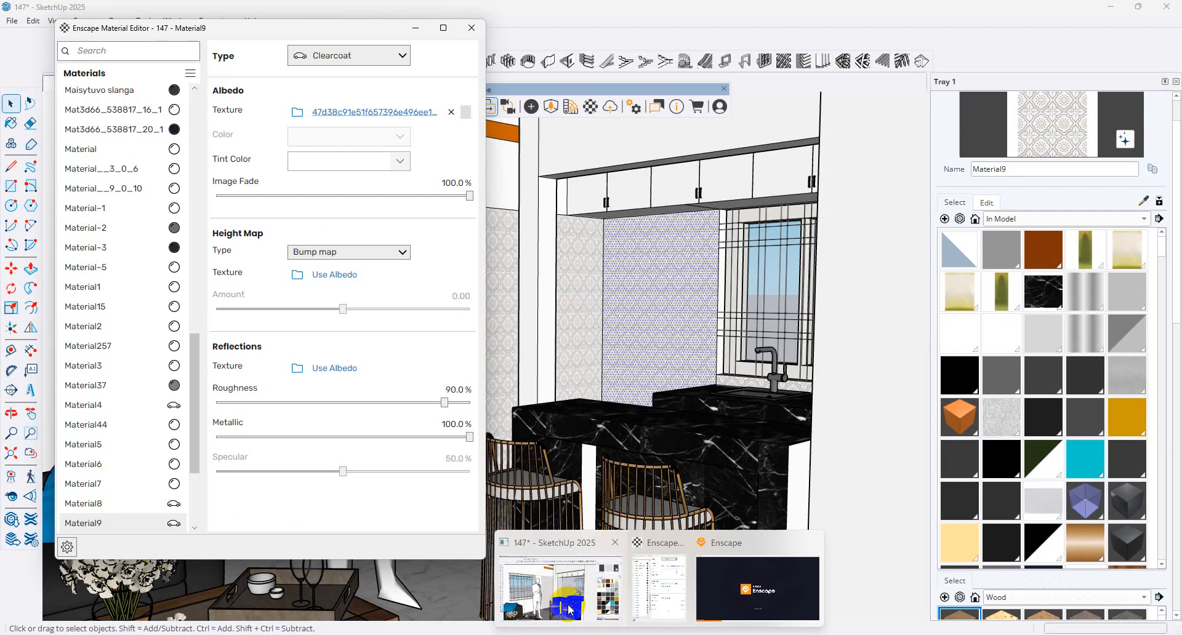
{"action": "left_click", "coordinate": [561, 602]}
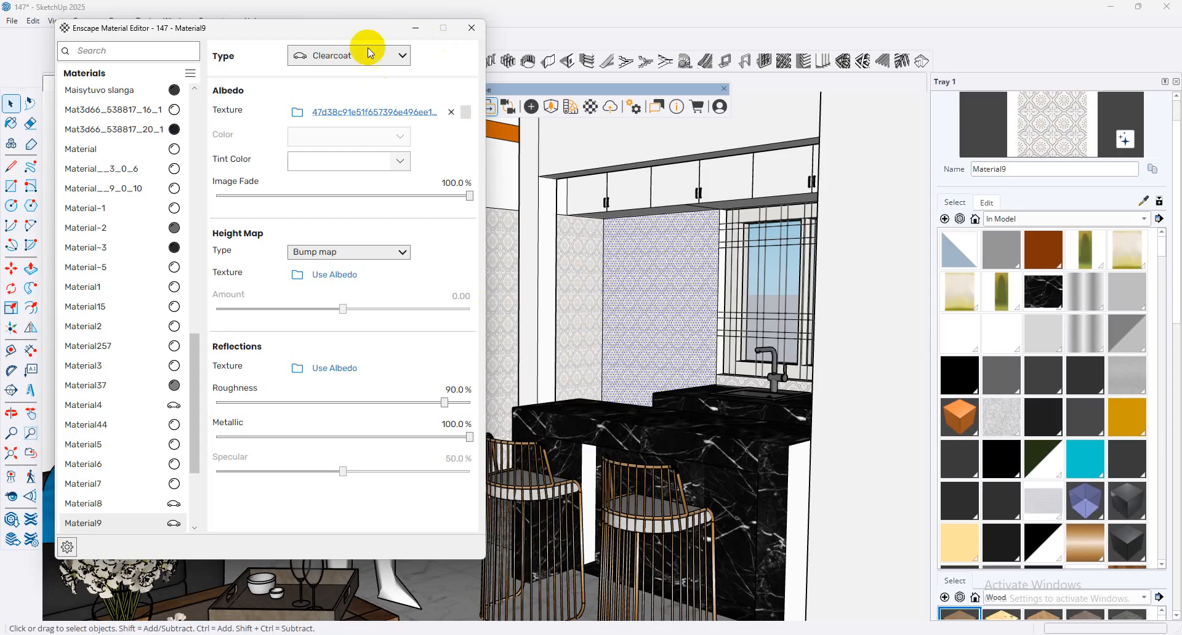
{"action": "mouse_move", "coordinate": [231, 441]}
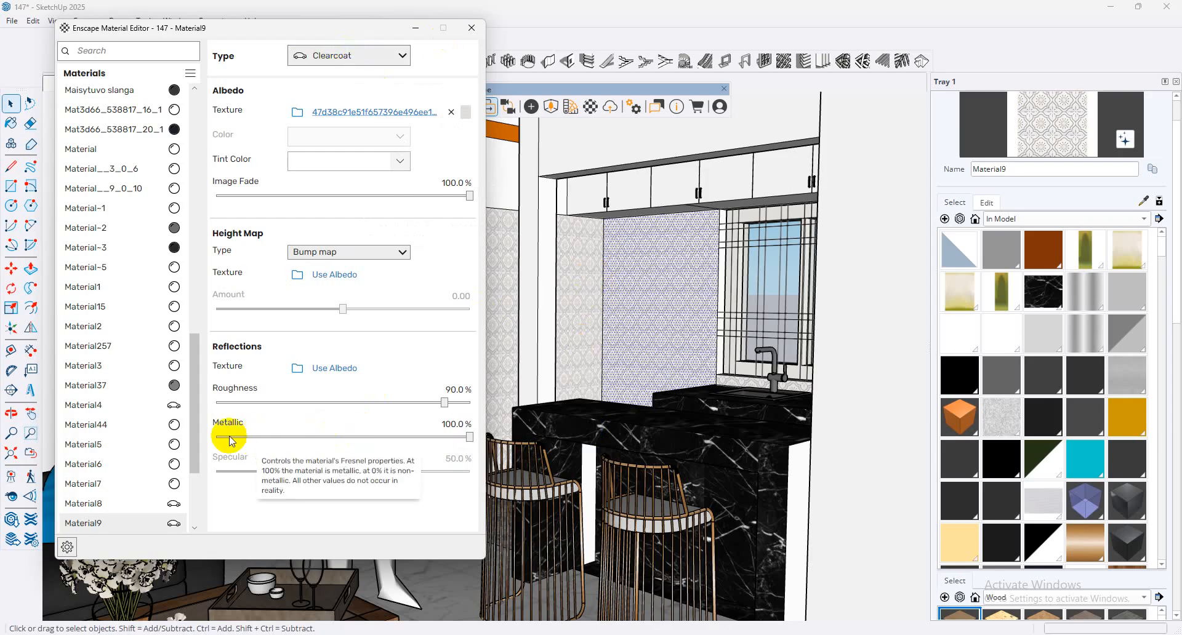
{"action": "left_click", "coordinate": [229, 437]}
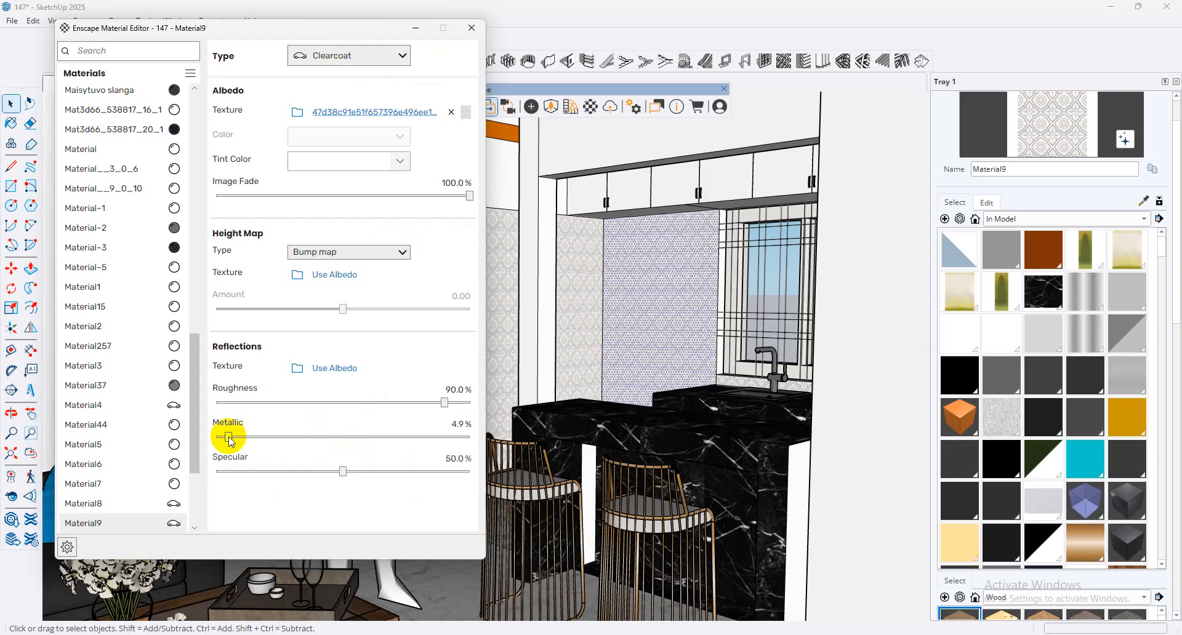
{"action": "left_click_drag", "start_coordinate": [230, 438], "coordinate": [228, 437]}
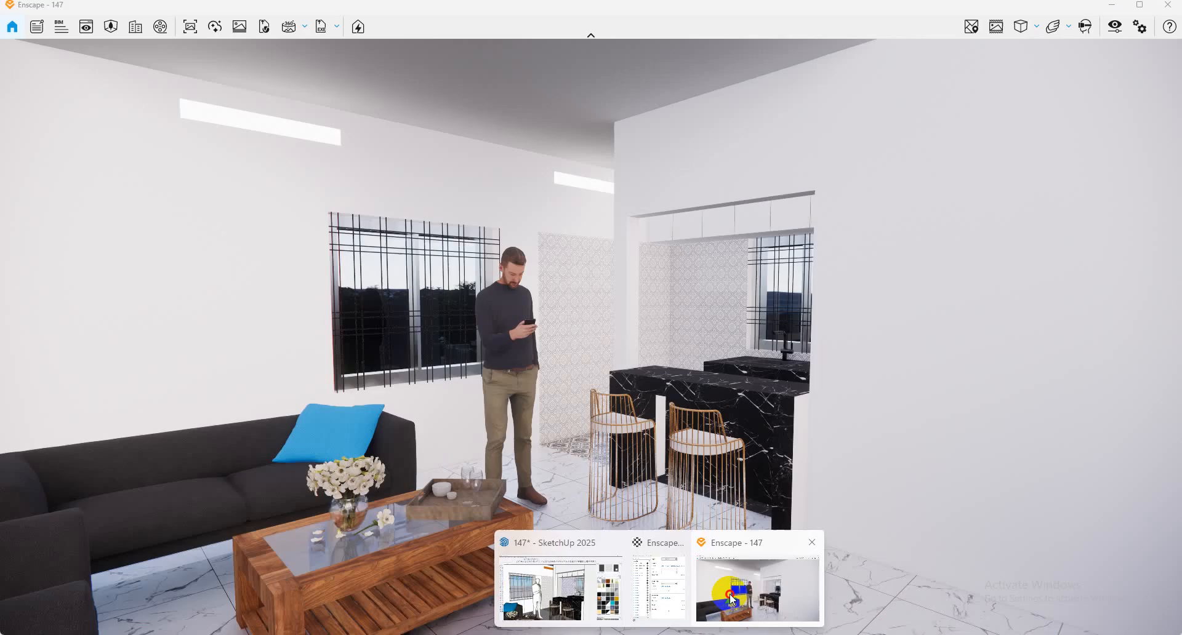
{"action": "left_click", "coordinate": [726, 593]}
{"action": "scroll", "coordinate": [707, 364], "scroll_direction": "up", "scroll_amount": 3}
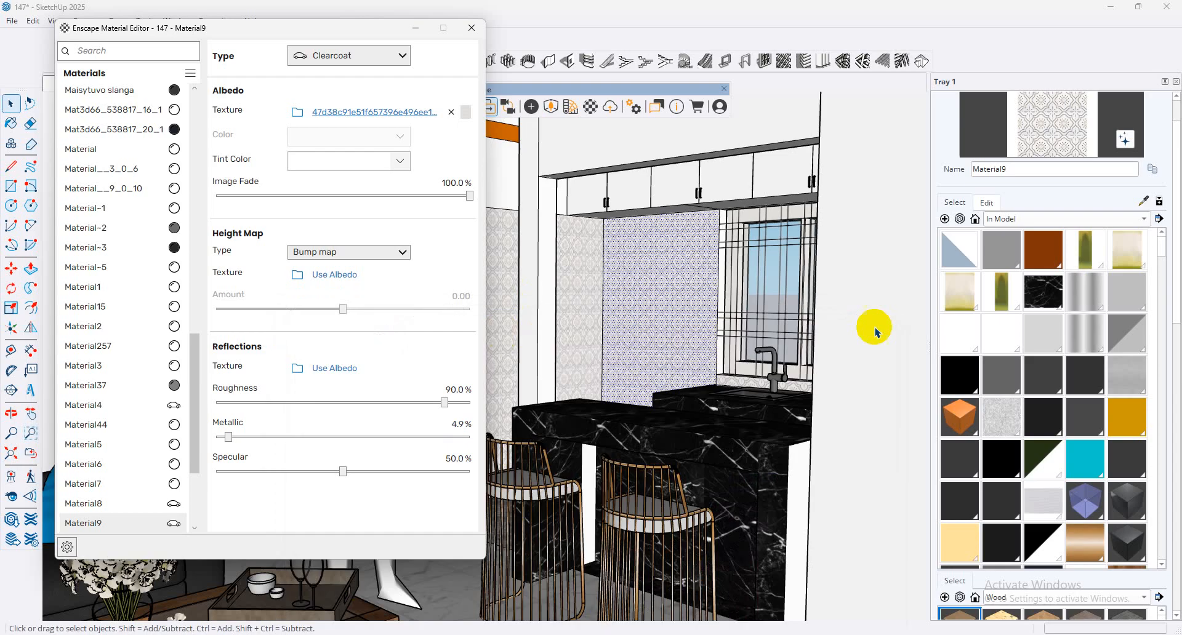
Step: Sample the tile material again from the wall beside the kitchen window
{"action": "left_click", "coordinate": [1143, 200]}
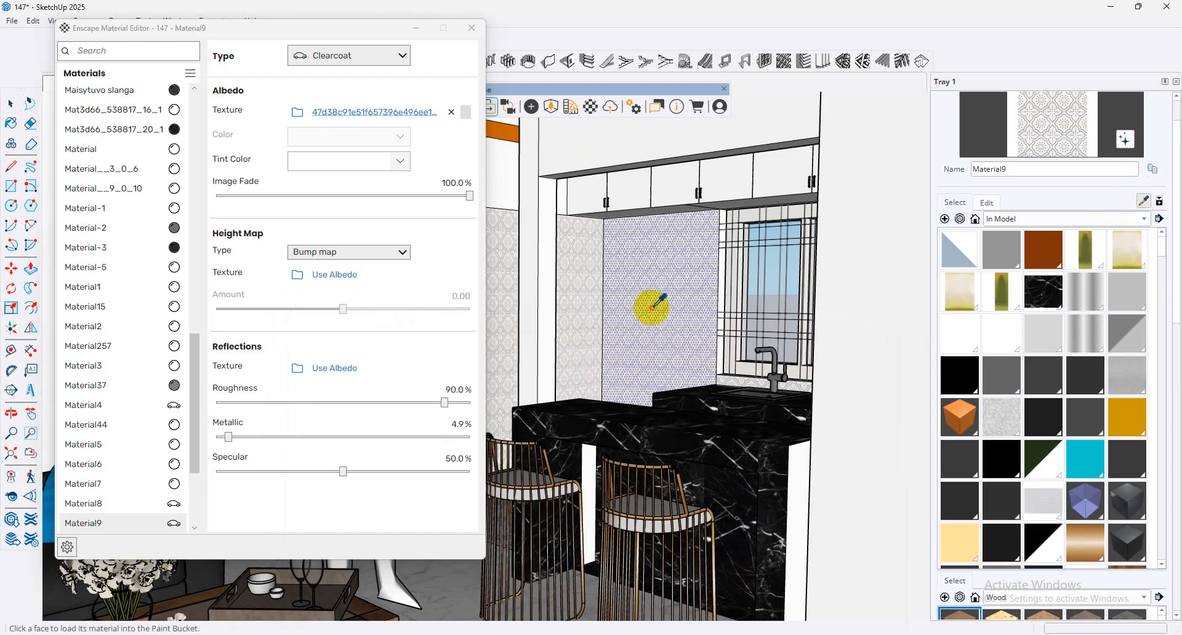
{"action": "left_click", "coordinate": [1142, 198]}
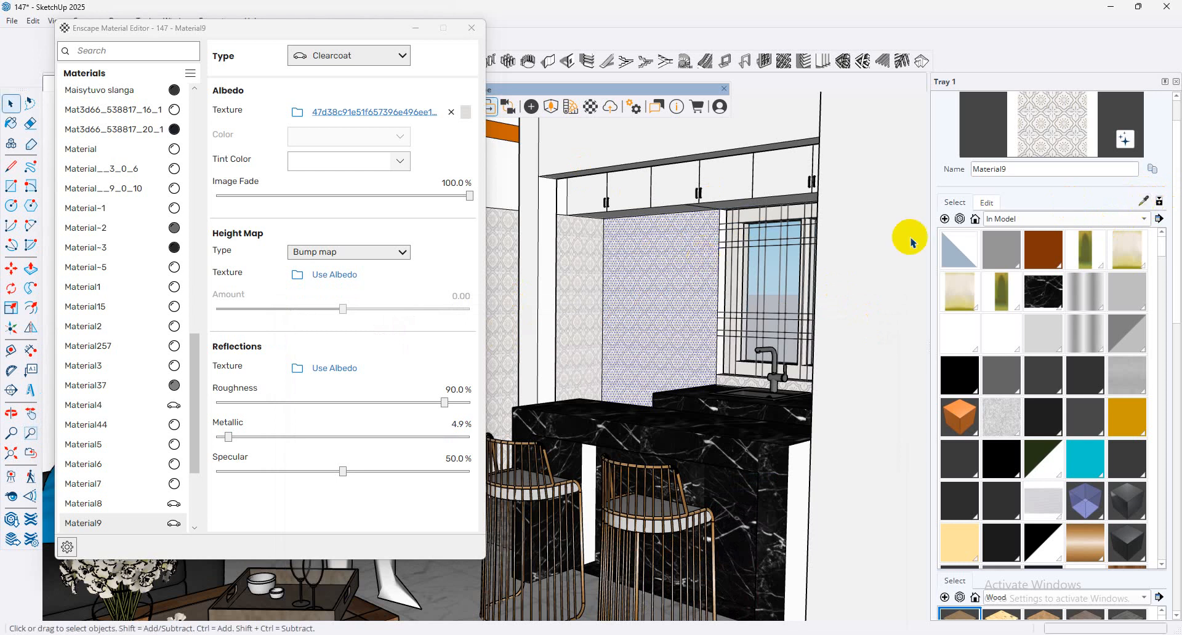
{"action": "left_click", "coordinate": [1143, 202]}
{"action": "left_click", "coordinate": [656, 291]}
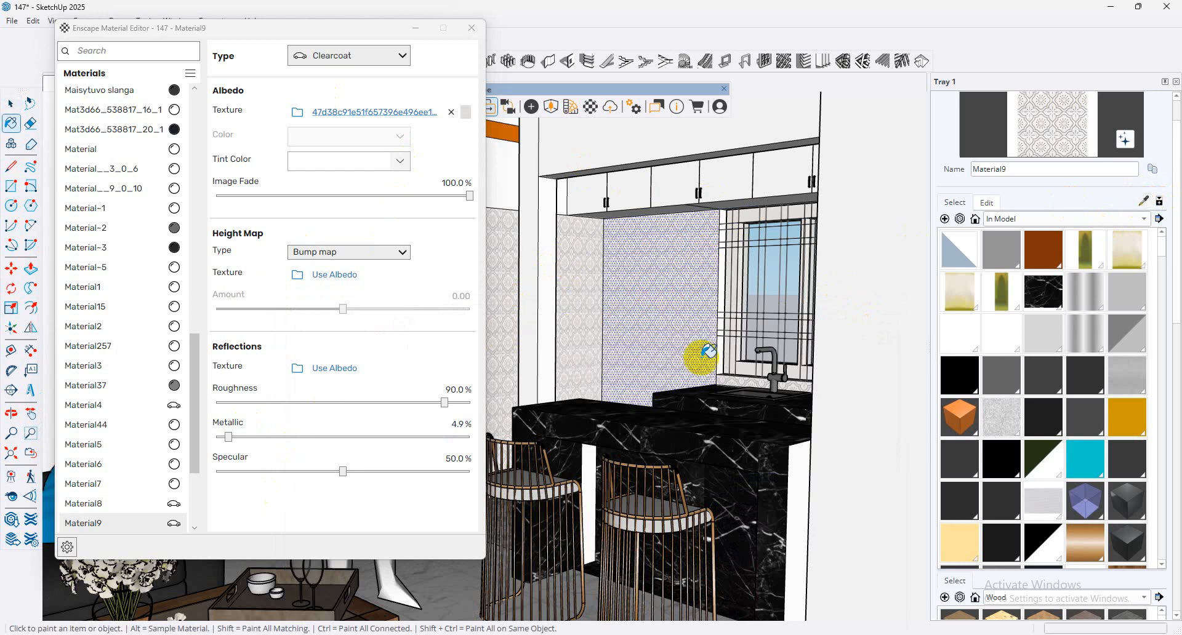
Step: Change the Material9 tile material to the Self-illuminated type and check it in the Enscape render
{"action": "middle_click_drag", "start_coordinate": [635, 319], "coordinate": [617, 392]}
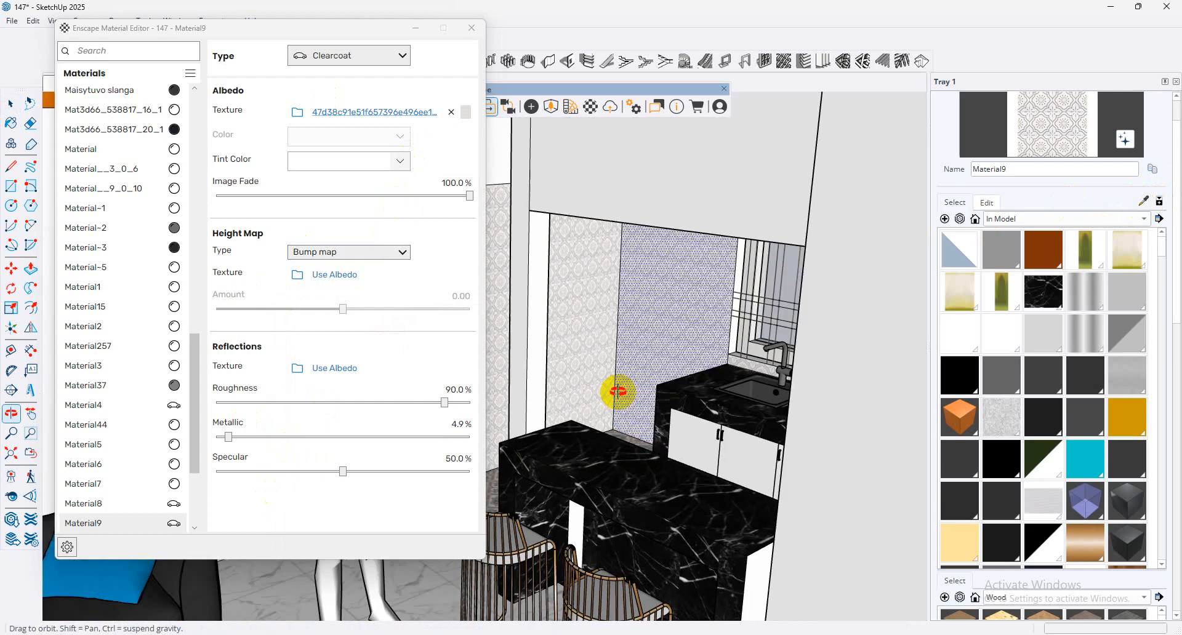
{"action": "scroll", "coordinate": [617, 392], "scroll_direction": "up", "scroll_amount": 5}
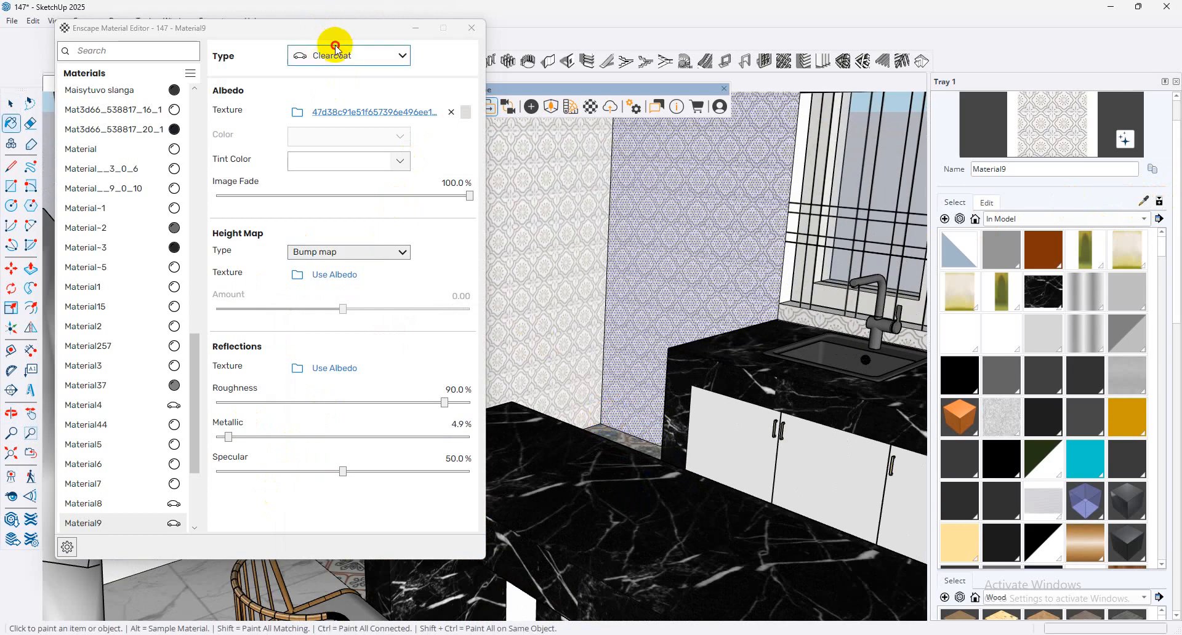
{"action": "left_click", "coordinate": [335, 50]}
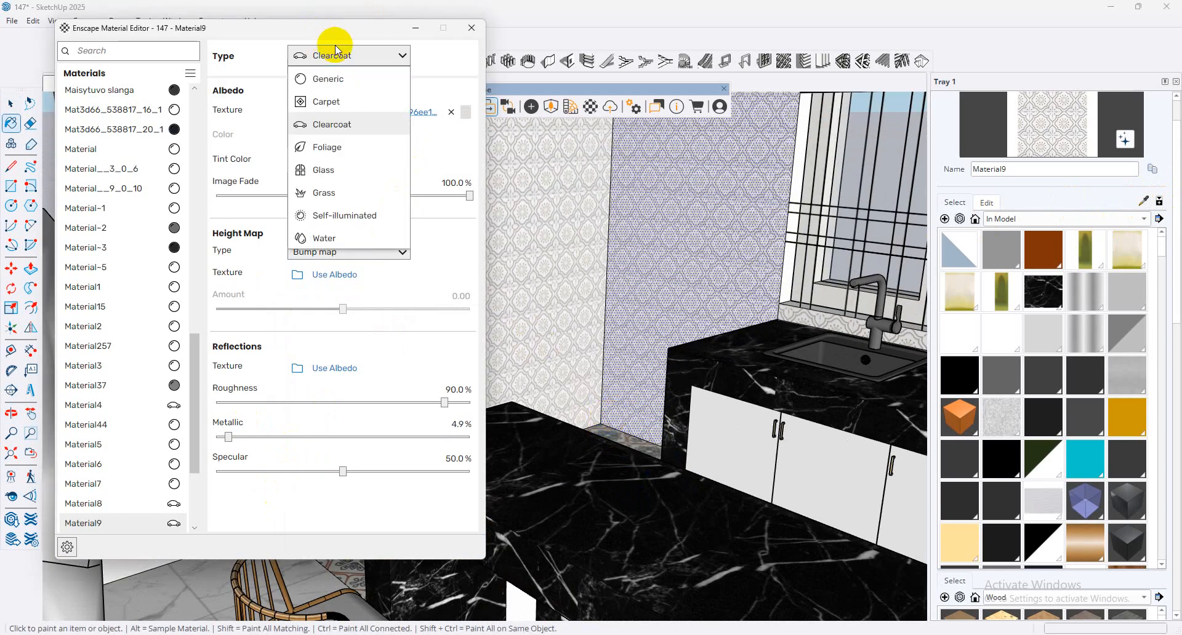
{"action": "left_click", "coordinate": [351, 216]}
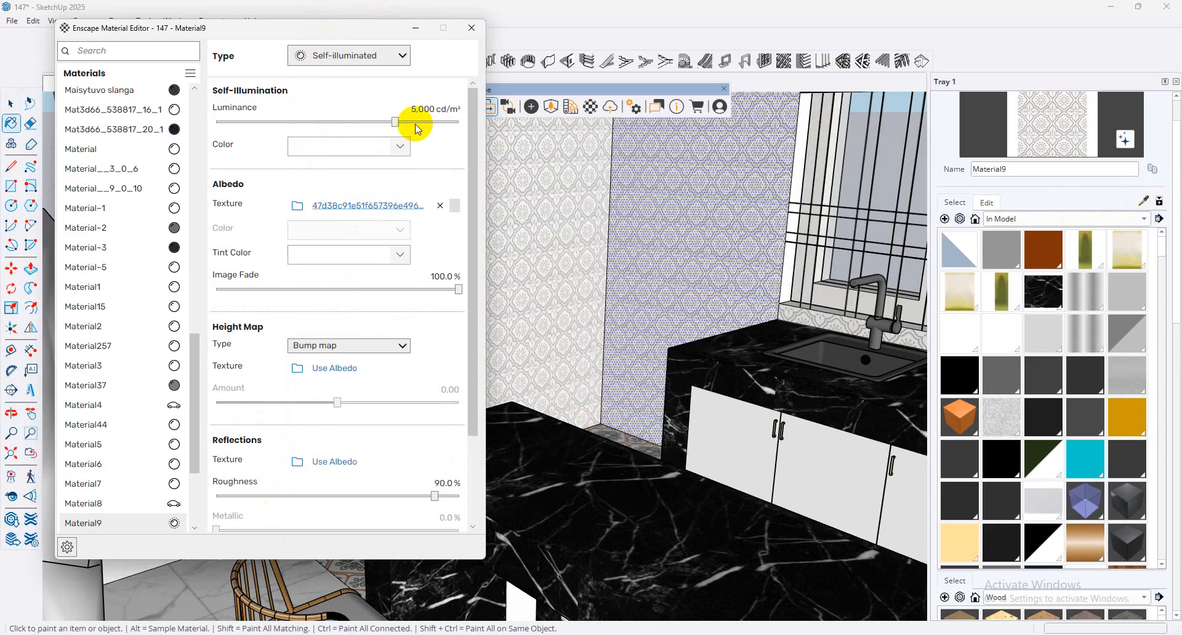
{"action": "mouse_move", "coordinate": [416, 131]}
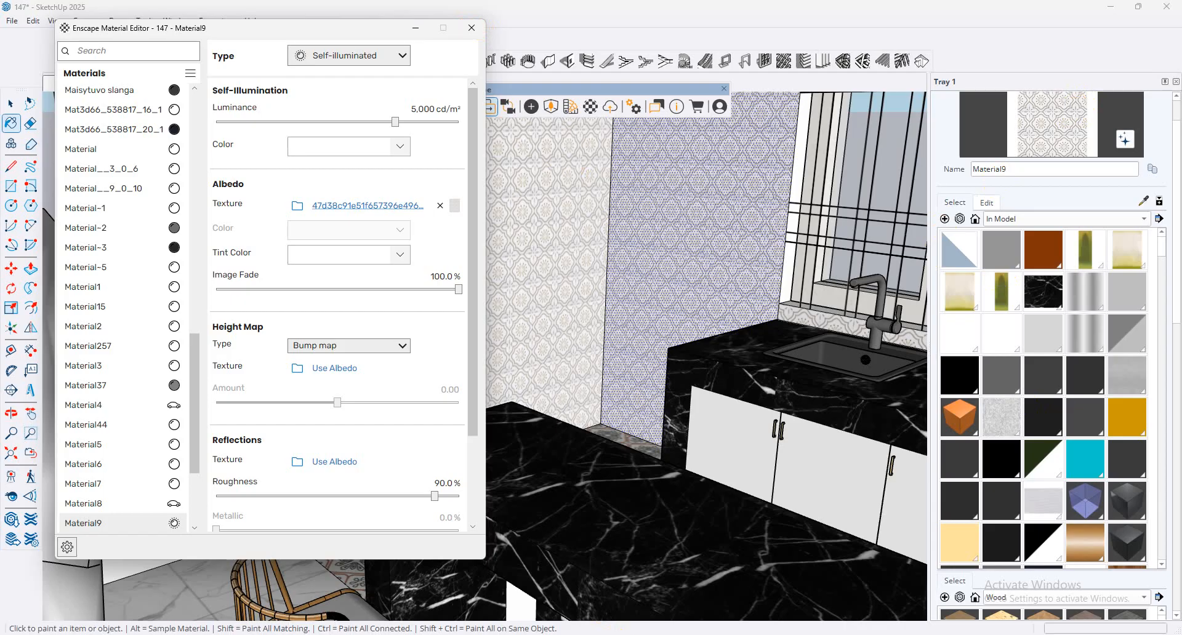
{"action": "mouse_move", "coordinate": [660, 634]}
{"action": "left_click", "coordinate": [726, 584]}
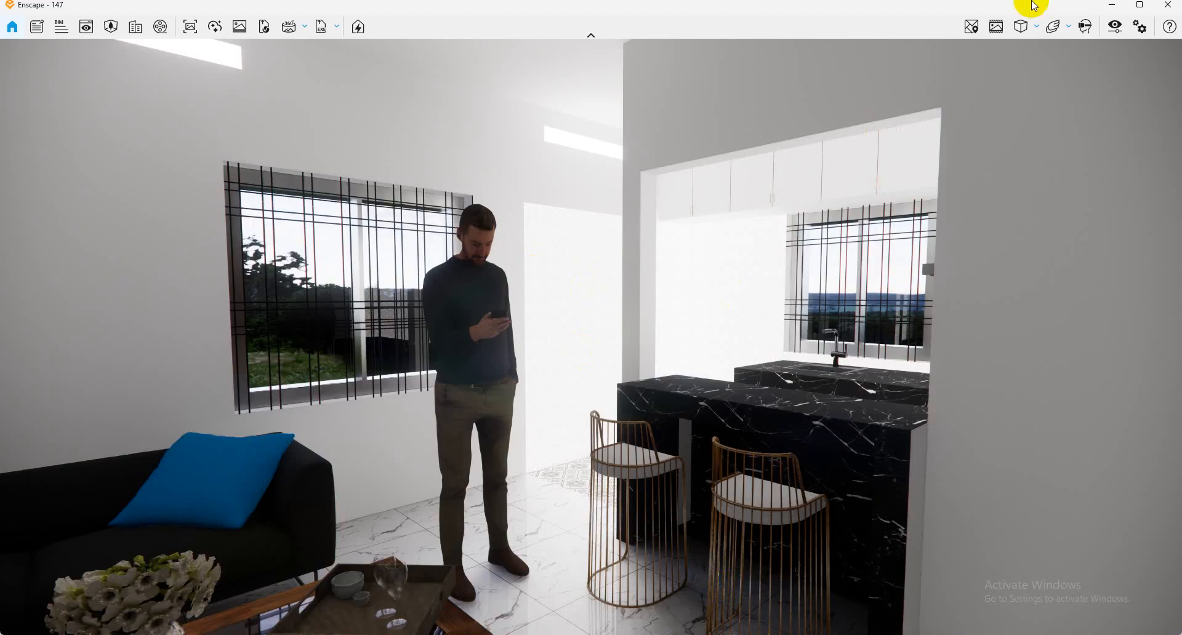
{"action": "left_click", "coordinate": [1108, 7]}
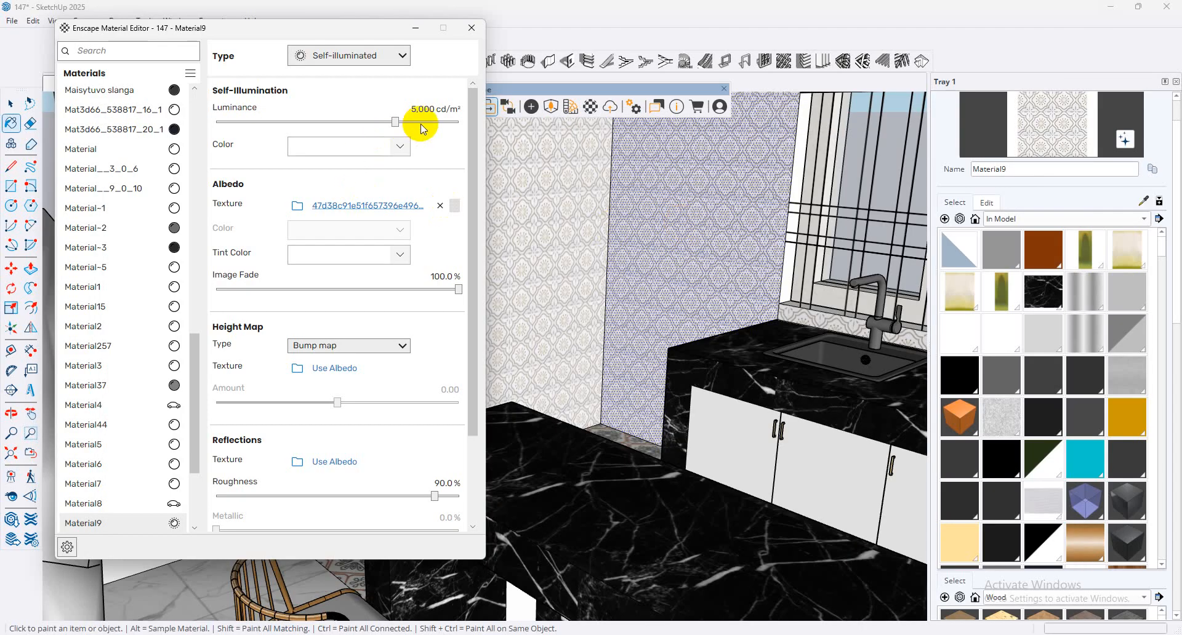
Step: Raise Material9's self-illumination luminance to 37,028 cd/m² and check the kitchen in the Enscape render
{"action": "left_click_drag", "start_coordinate": [416, 123], "coordinate": [436, 122]}
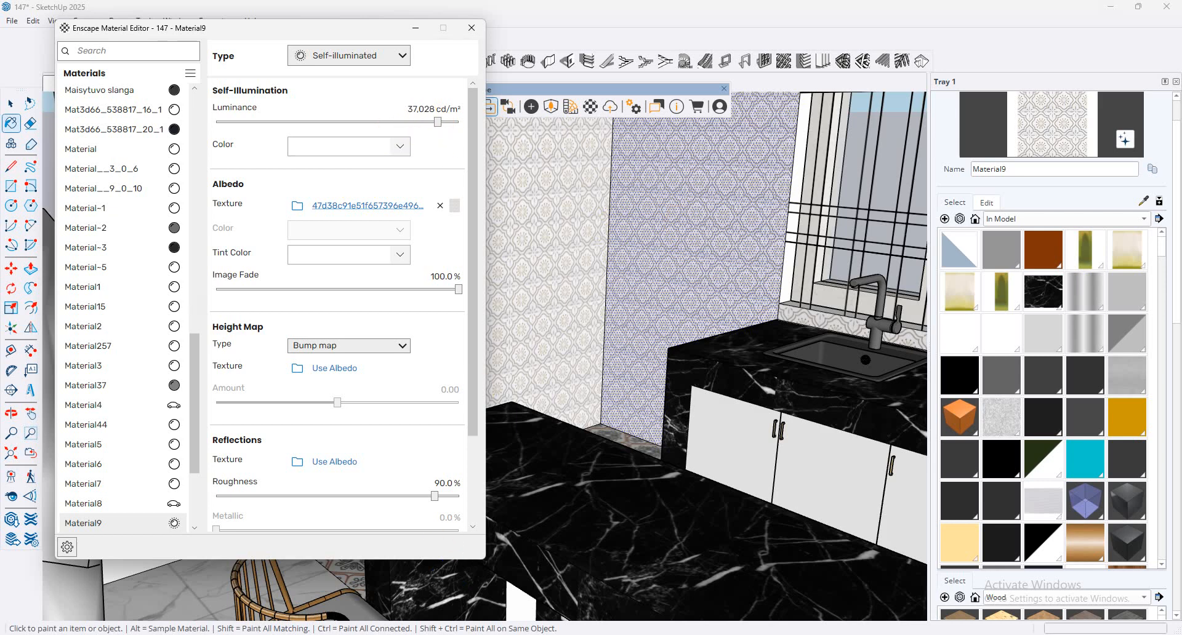
{"action": "mouse_move", "coordinate": [660, 634]}
{"action": "left_click", "coordinate": [718, 581]}
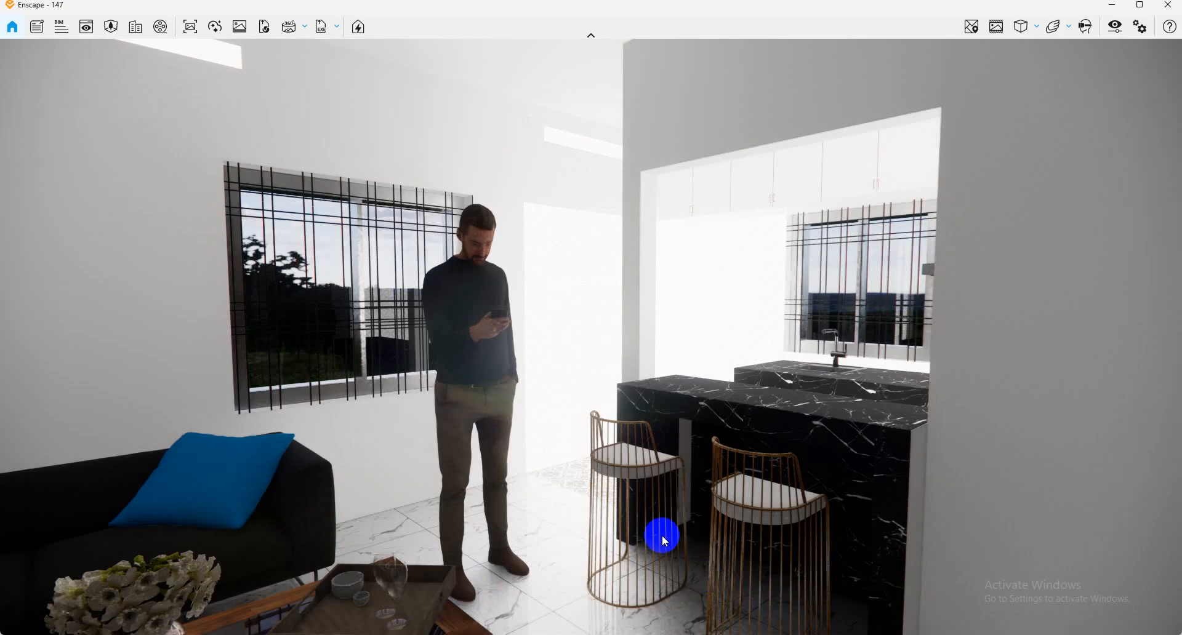
{"action": "left_click", "coordinate": [1107, 8]}
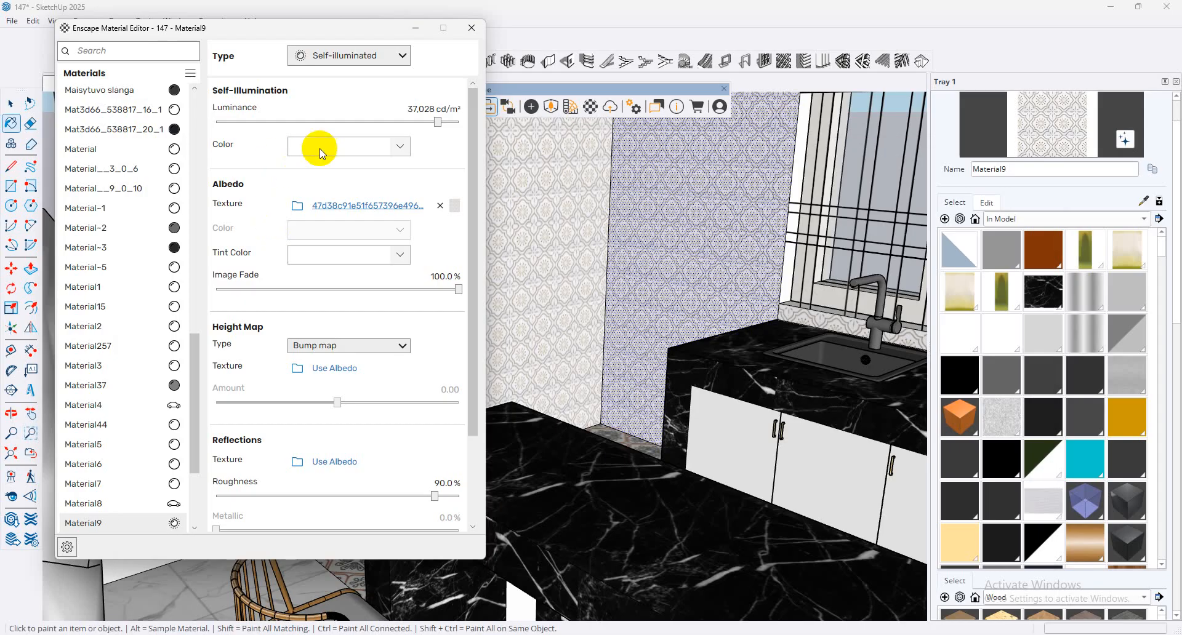
Step: Set Material9's self-illumination color to bright purple, close the Material Editor and check the glow in the Enscape render
{"action": "left_click", "coordinate": [316, 148]}
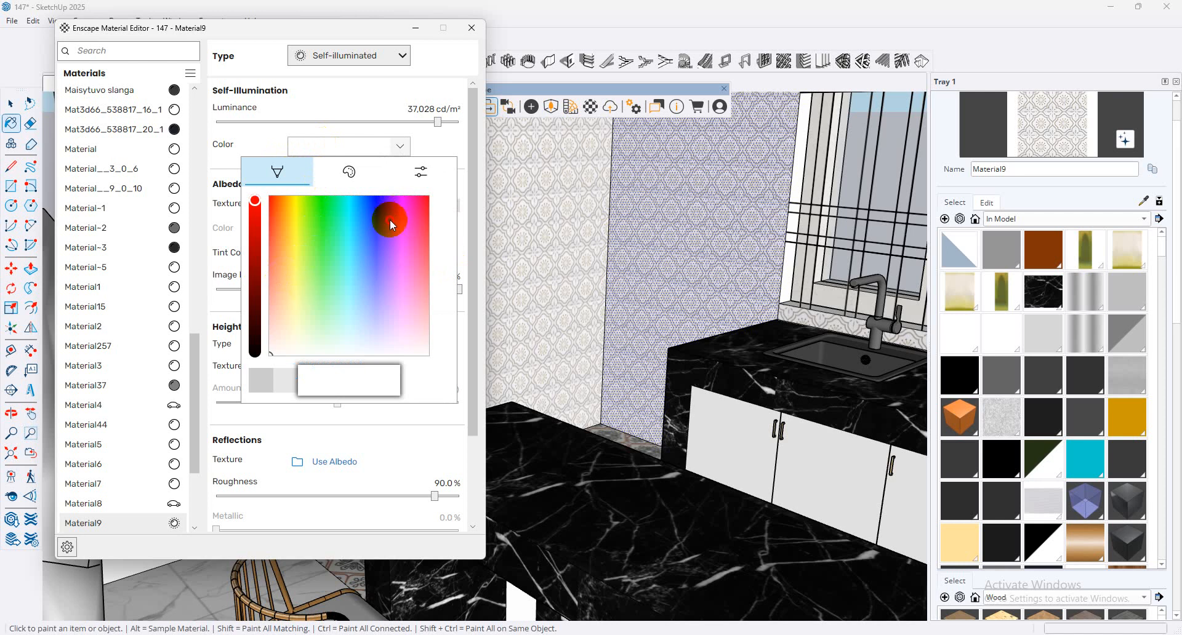
{"action": "left_click_drag", "start_coordinate": [390, 219], "coordinate": [396, 211]}
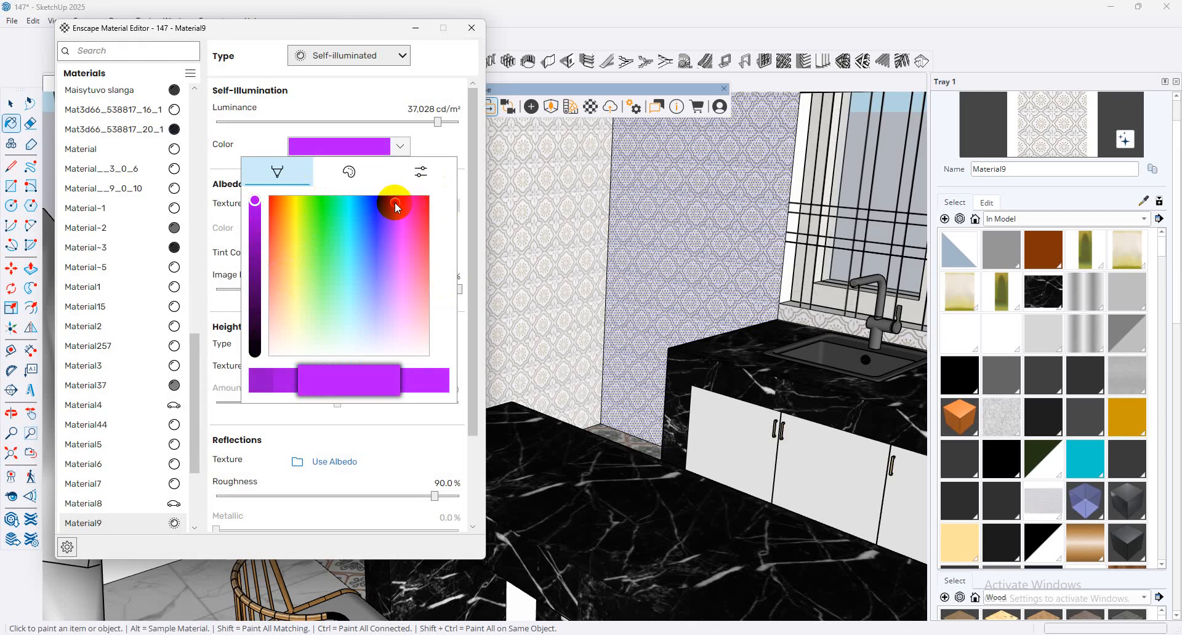
{"action": "left_click", "coordinate": [505, 77]}
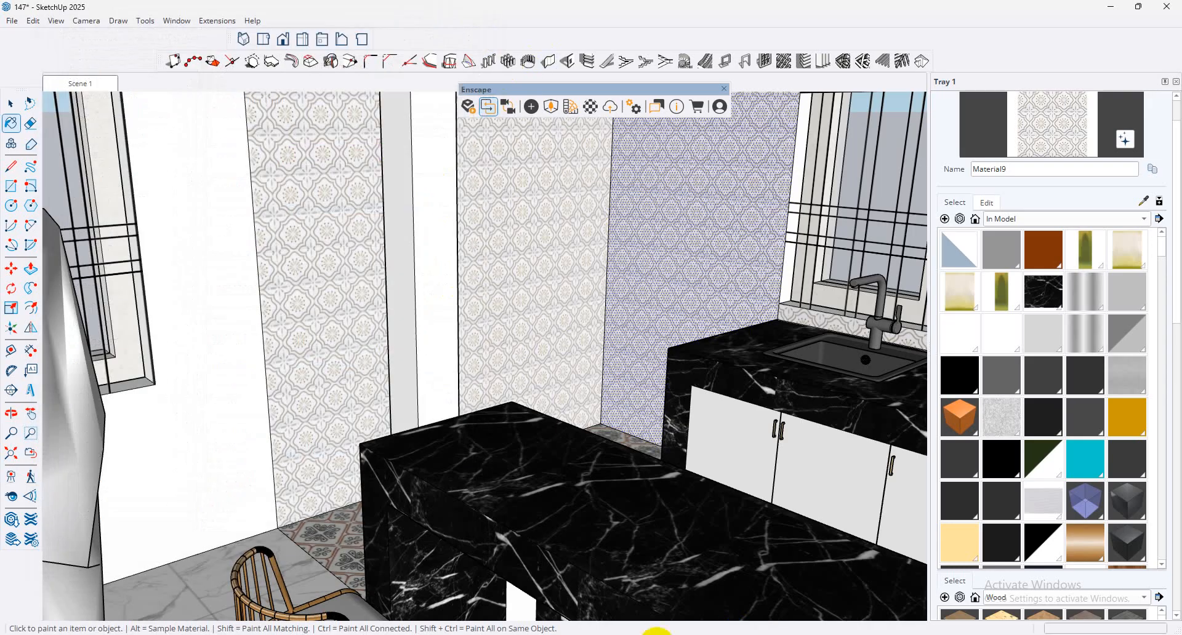
{"action": "mouse_move", "coordinate": [657, 634]}
{"action": "left_click", "coordinate": [715, 600]}
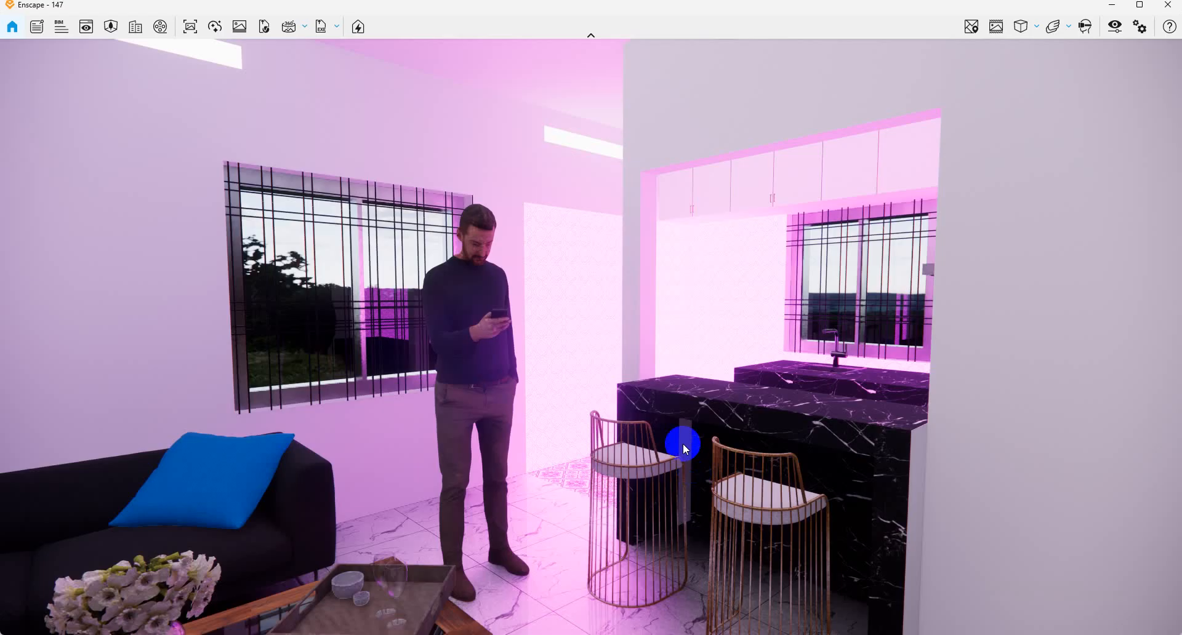
{"action": "left_click", "coordinate": [1111, 6]}
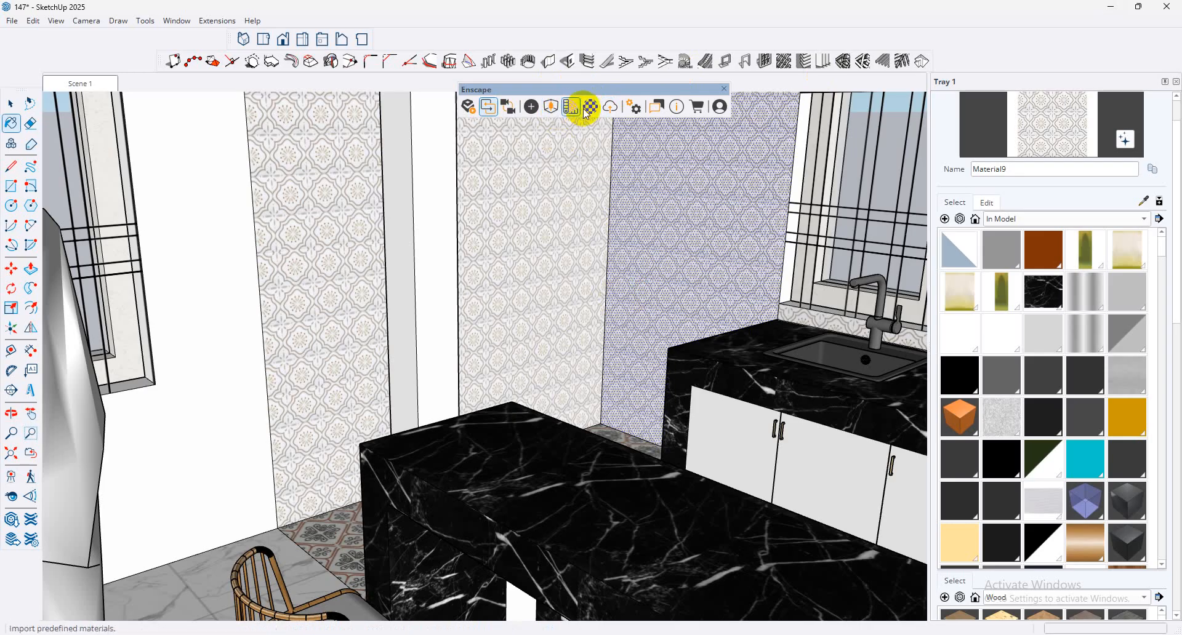
Step: Change Material9 back to the Clearcoat type and close the Enscape Material Editor
{"action": "left_click", "coordinate": [589, 108]}
{"action": "left_click", "coordinate": [356, 55]}
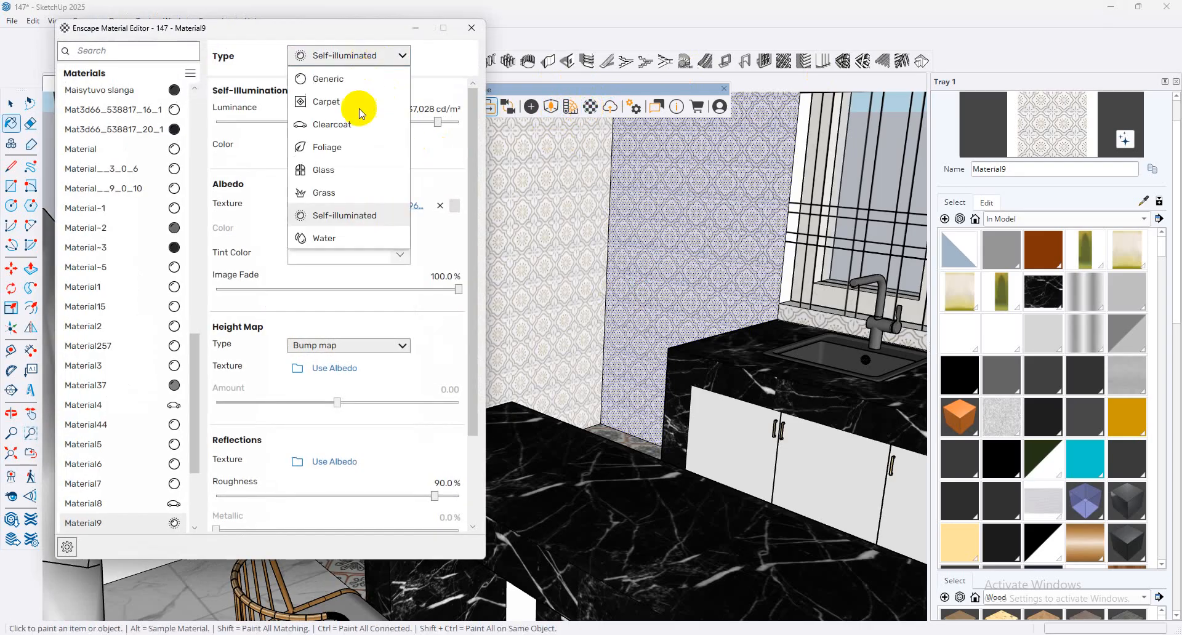
{"action": "left_click", "coordinate": [352, 121]}
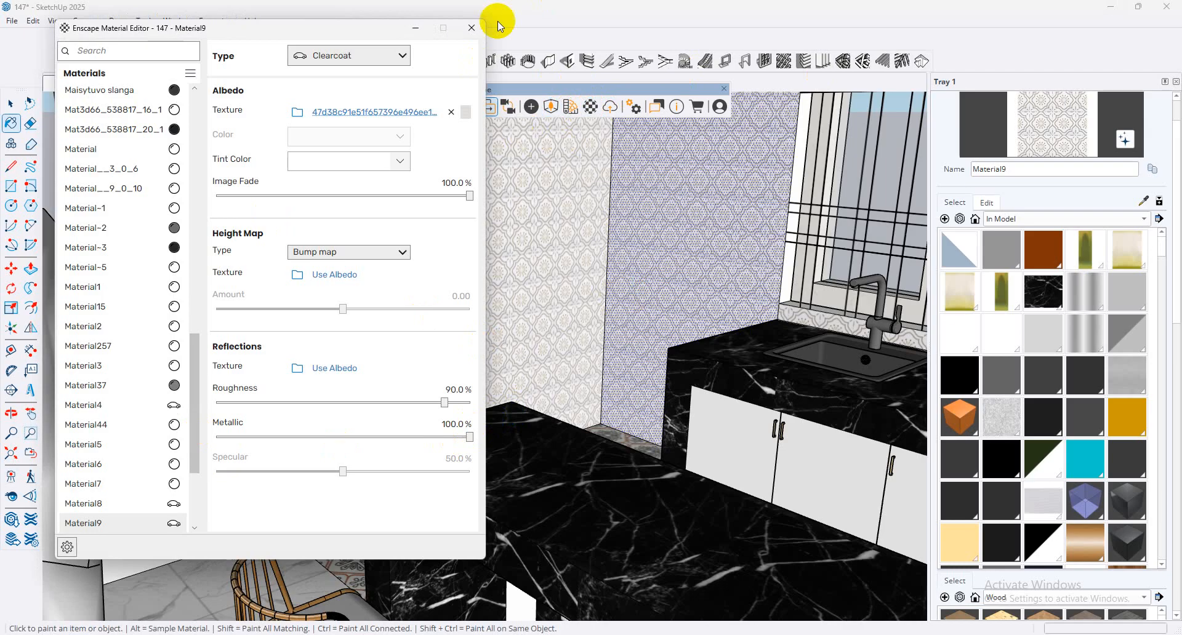
{"action": "left_click", "coordinate": [474, 28]}
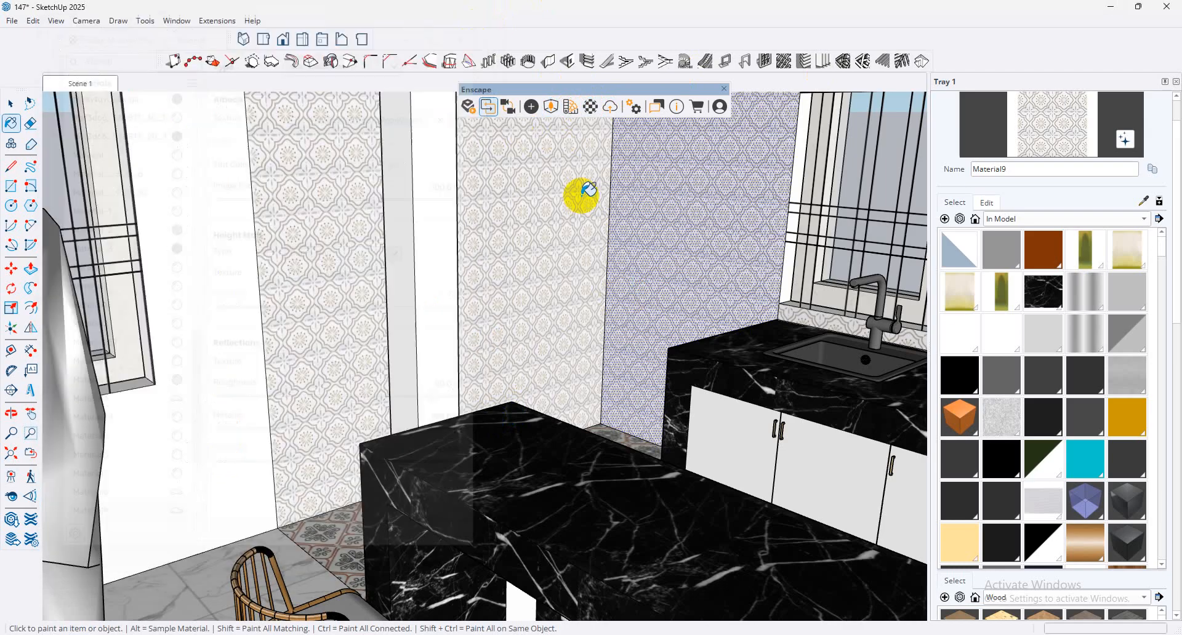
{"action": "left_click", "coordinate": [591, 109]}
{"action": "left_click", "coordinate": [359, 56]}
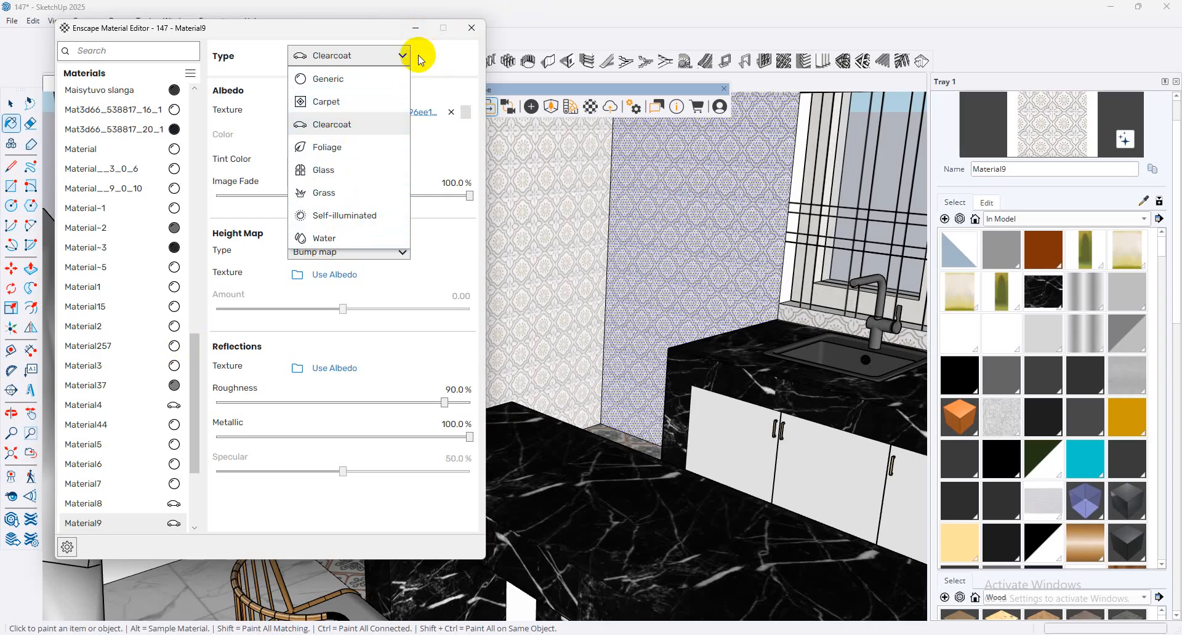
{"action": "left_click", "coordinate": [387, 54]}
{"action": "left_click", "coordinate": [472, 28]}
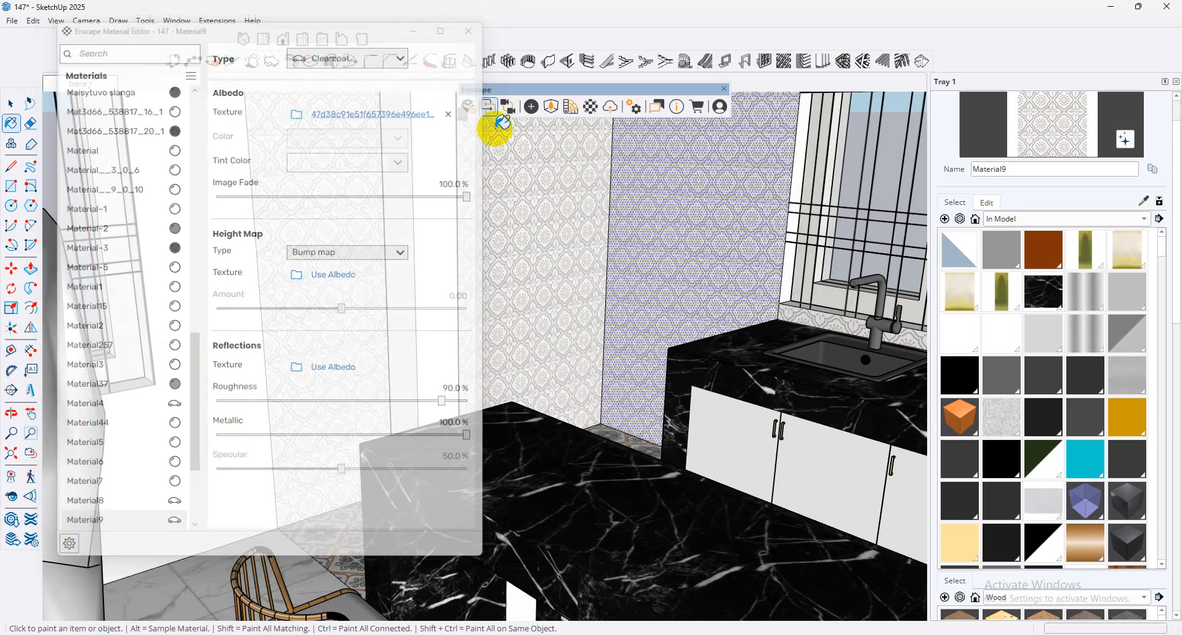
{"action": "left_click", "coordinate": [11, 102]}
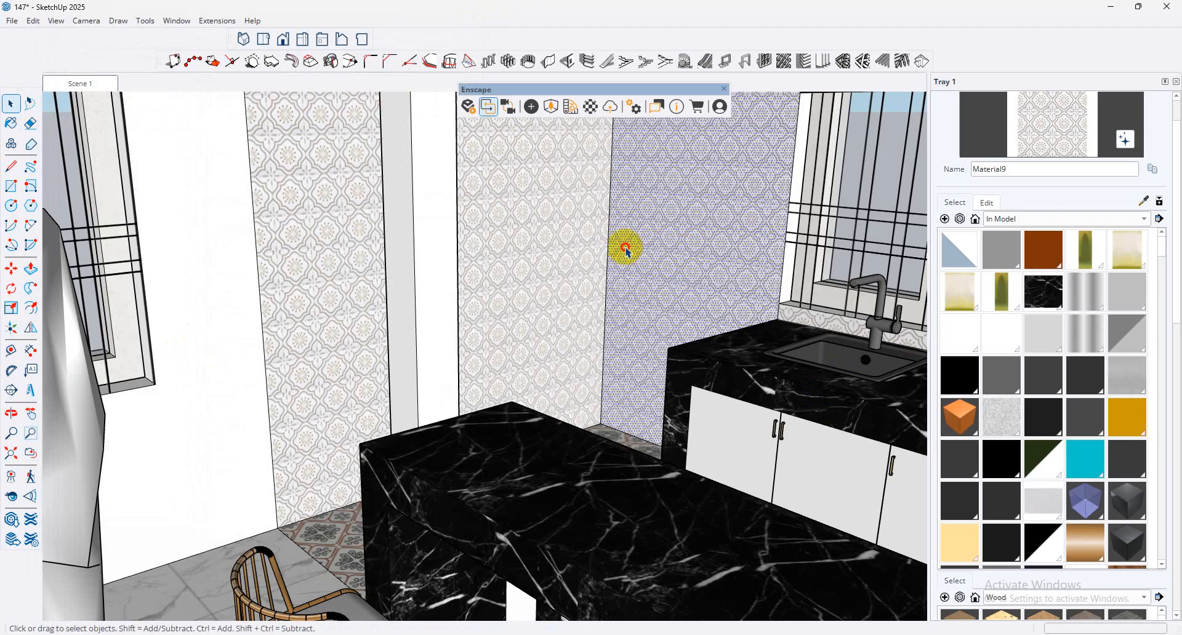
{"action": "middle_click_drag", "start_coordinate": [656, 277], "coordinate": [646, 275]}
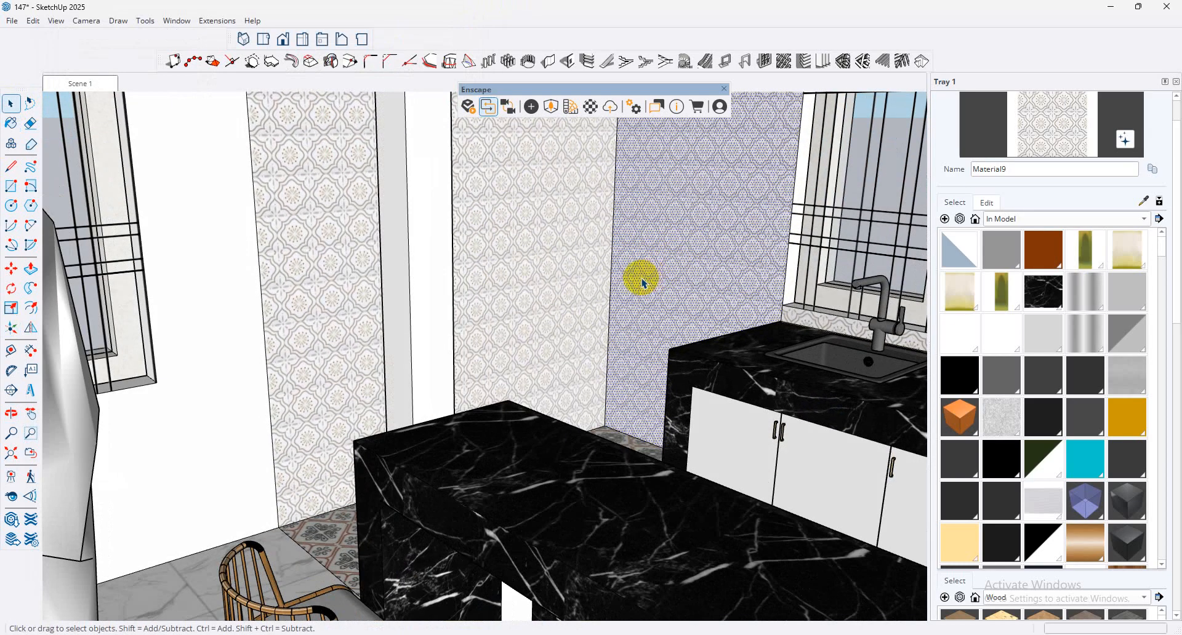
Step: Import the Brick 07 material from the Enscape Material Library into the model and close the library
{"action": "left_click", "coordinate": [565, 109]}
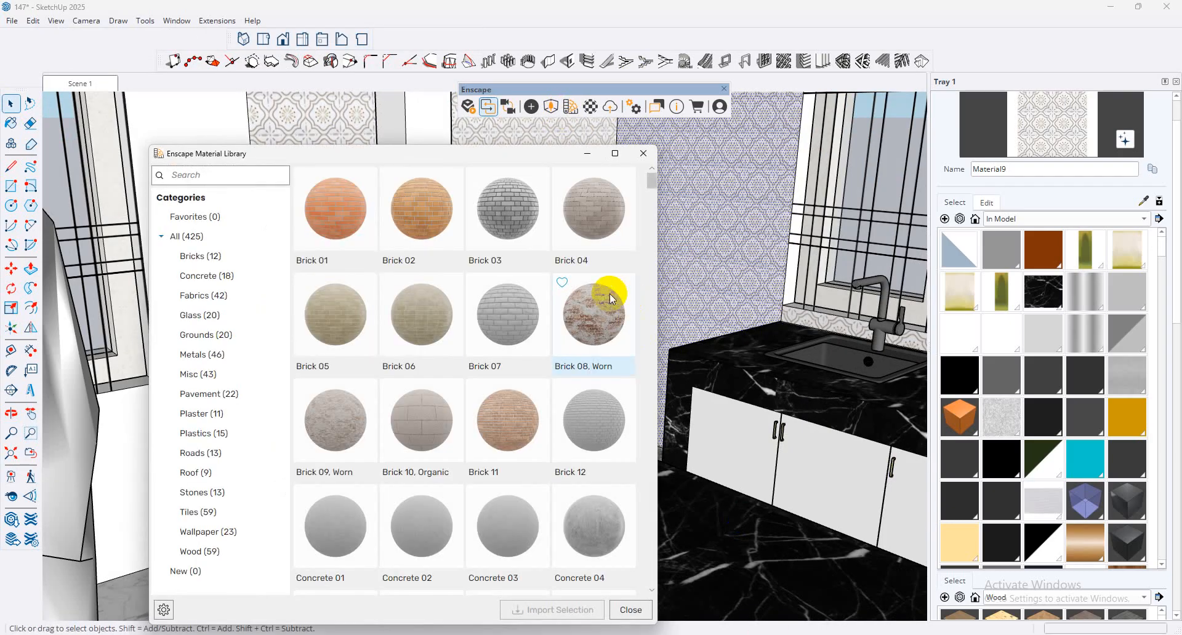
{"action": "left_click", "coordinate": [498, 308]}
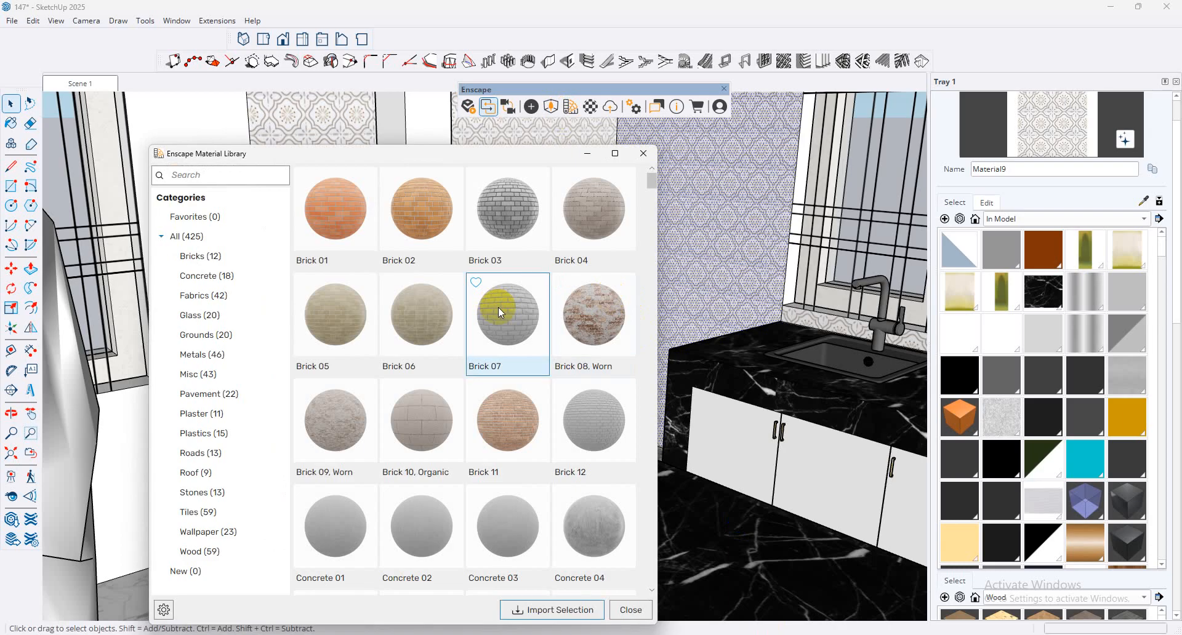
{"action": "left_click", "coordinate": [533, 612]}
{"action": "left_click", "coordinate": [514, 323]}
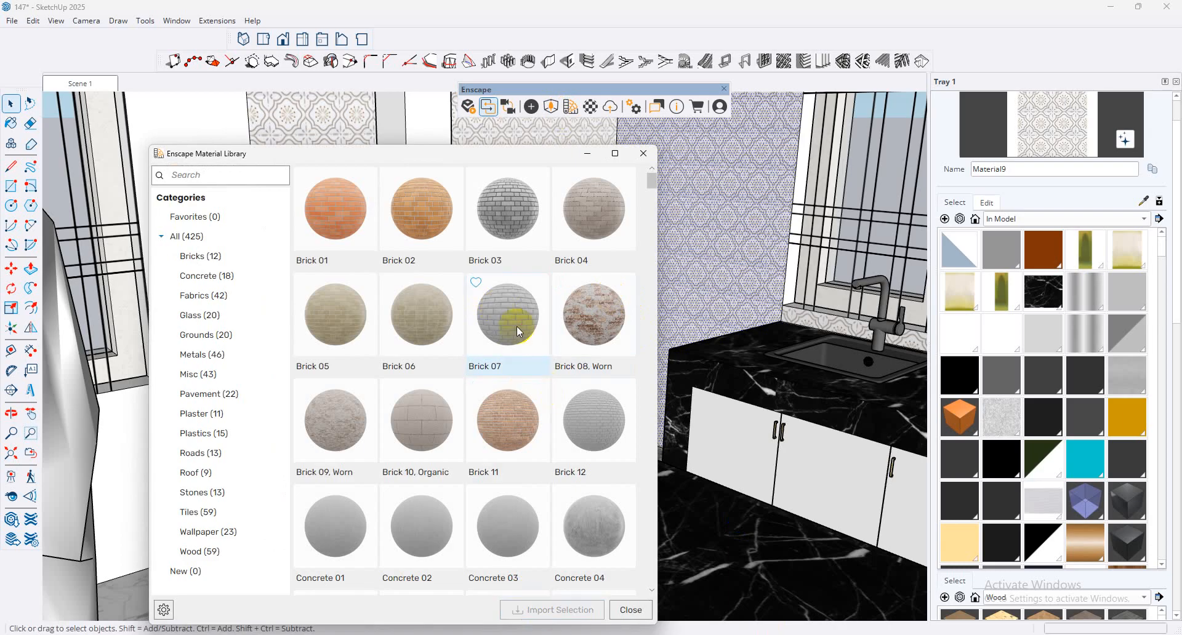
{"action": "left_click", "coordinate": [509, 335]}
{"action": "left_click", "coordinate": [552, 609]}
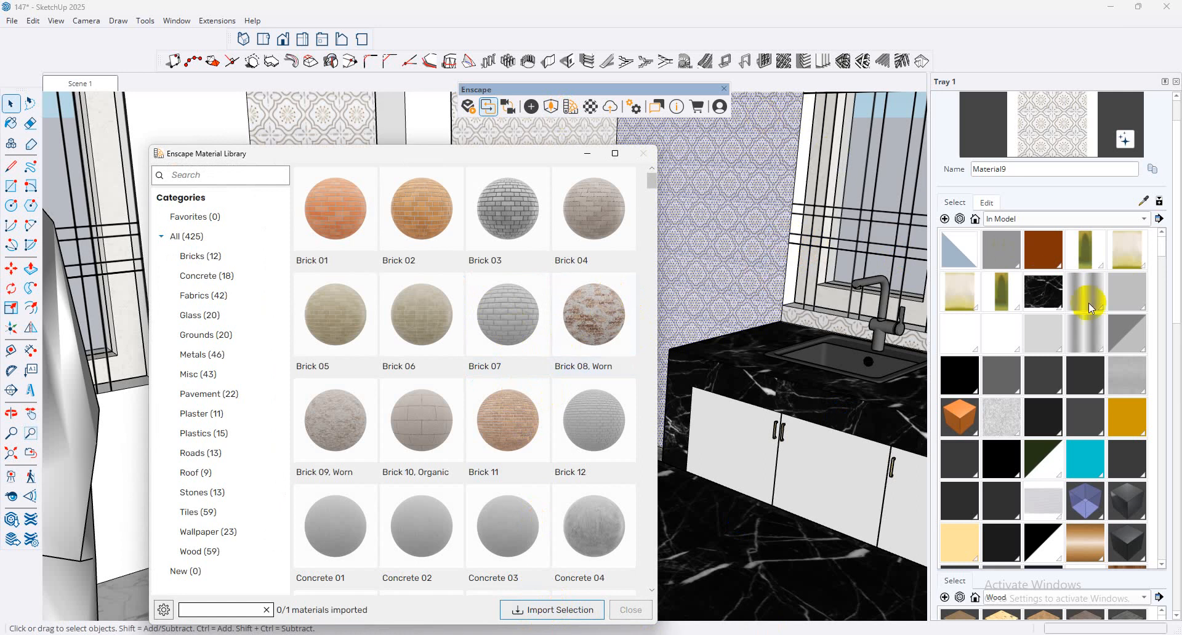
{"action": "left_click", "coordinate": [525, 315]}
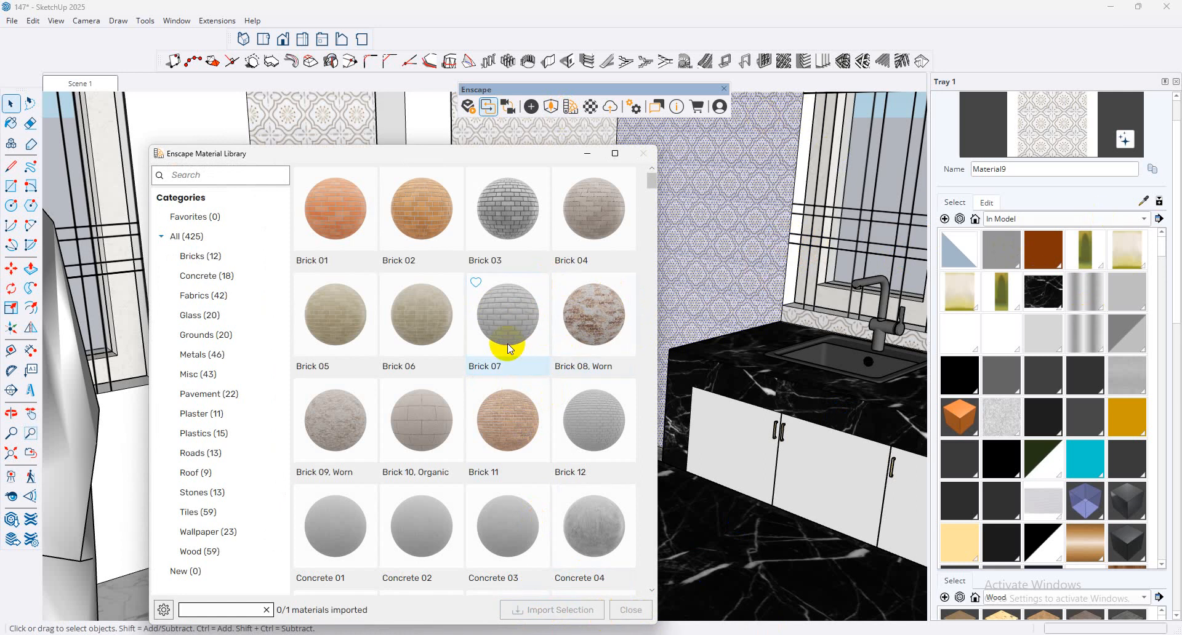
{"action": "left_click", "coordinate": [518, 316]}
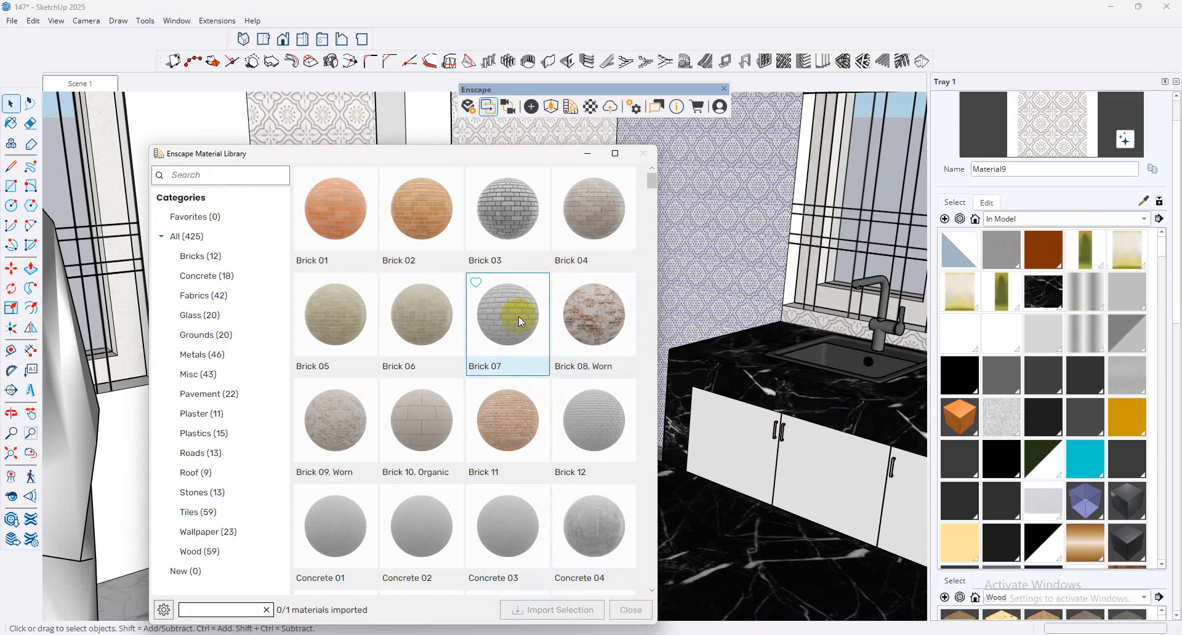
{"action": "left_click", "coordinate": [13, 110]}
{"action": "left_click", "coordinate": [672, 232]}
{"action": "scroll", "coordinate": [674, 237], "scroll_direction": "up", "scroll_amount": 3}
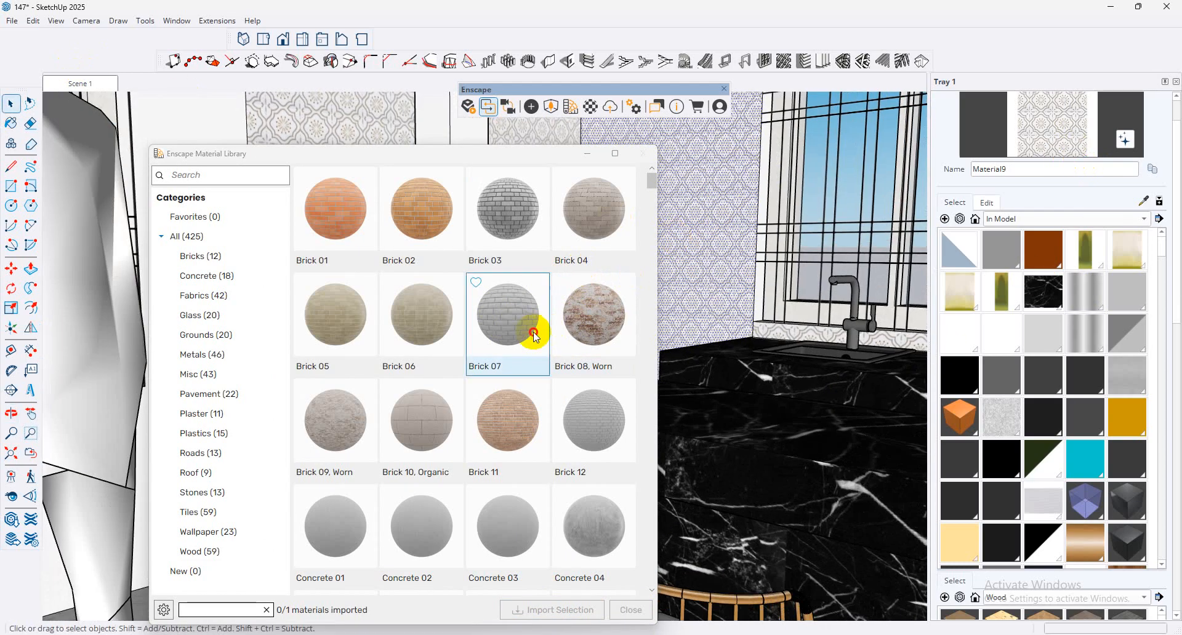
{"action": "left_click", "coordinate": [448, 336]}
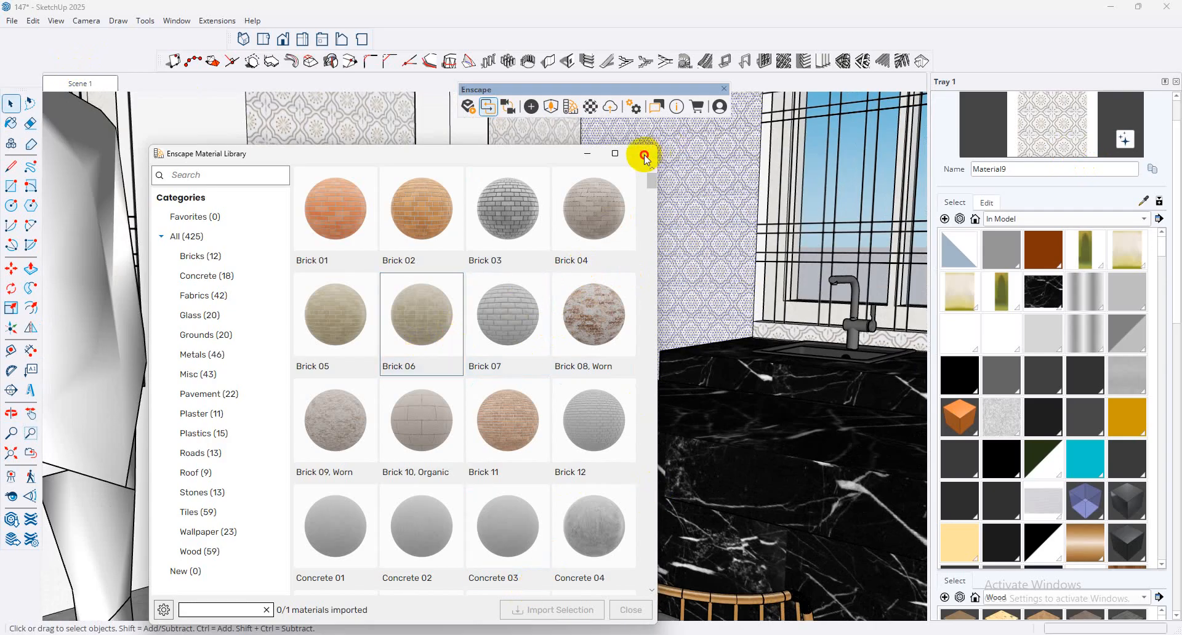
{"action": "left_click", "coordinate": [586, 156]}
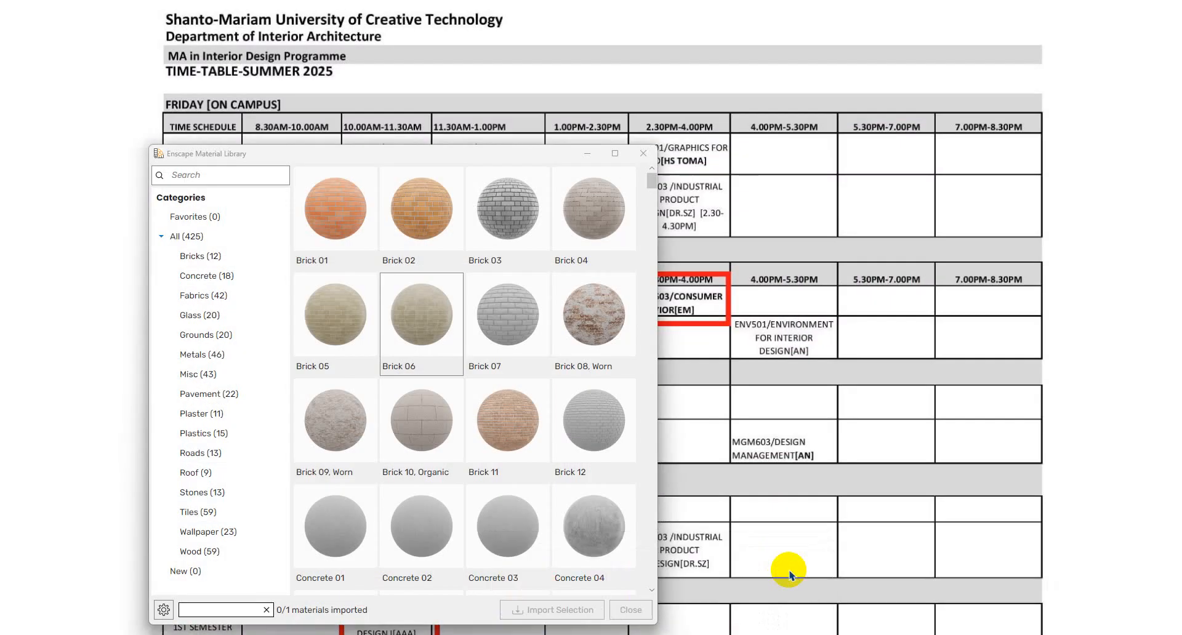
{"action": "left_click", "coordinate": [785, 574]}
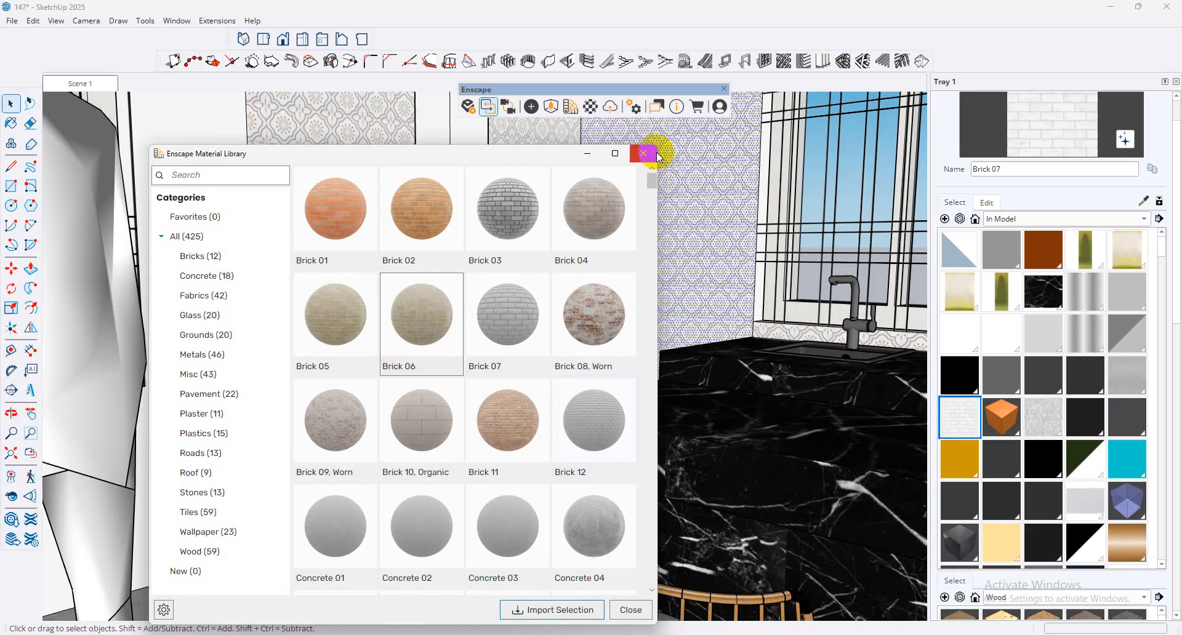
{"action": "left_click", "coordinate": [646, 152]}
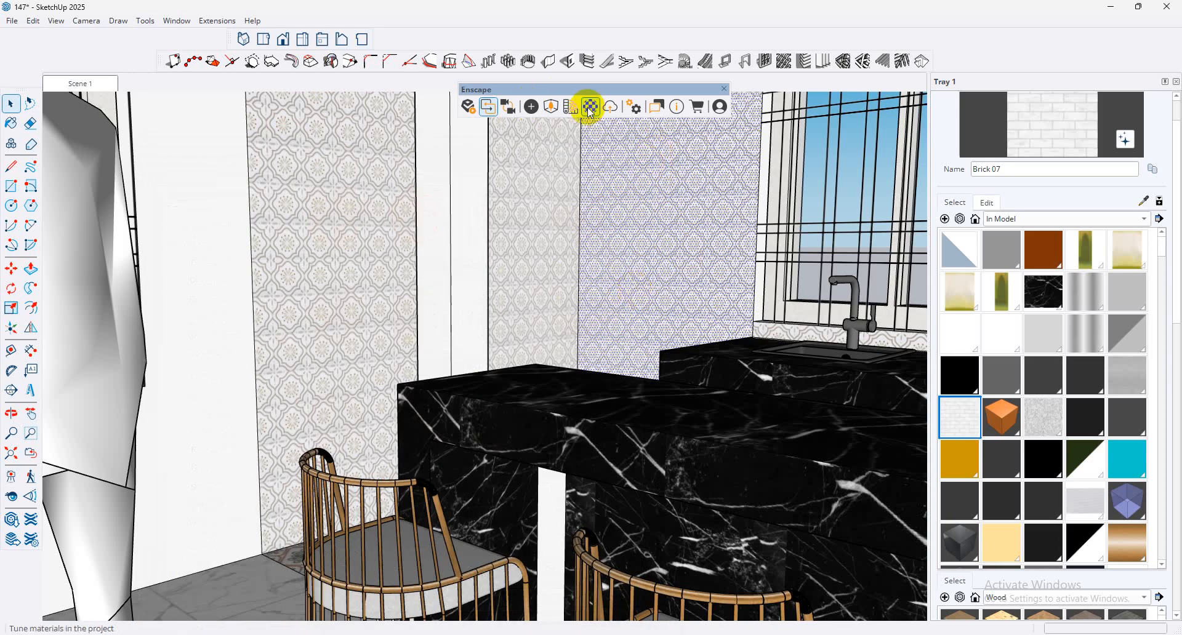
Step: Import the Brick 01 material from the Enscape Material Library into the model
{"action": "left_click", "coordinate": [569, 107]}
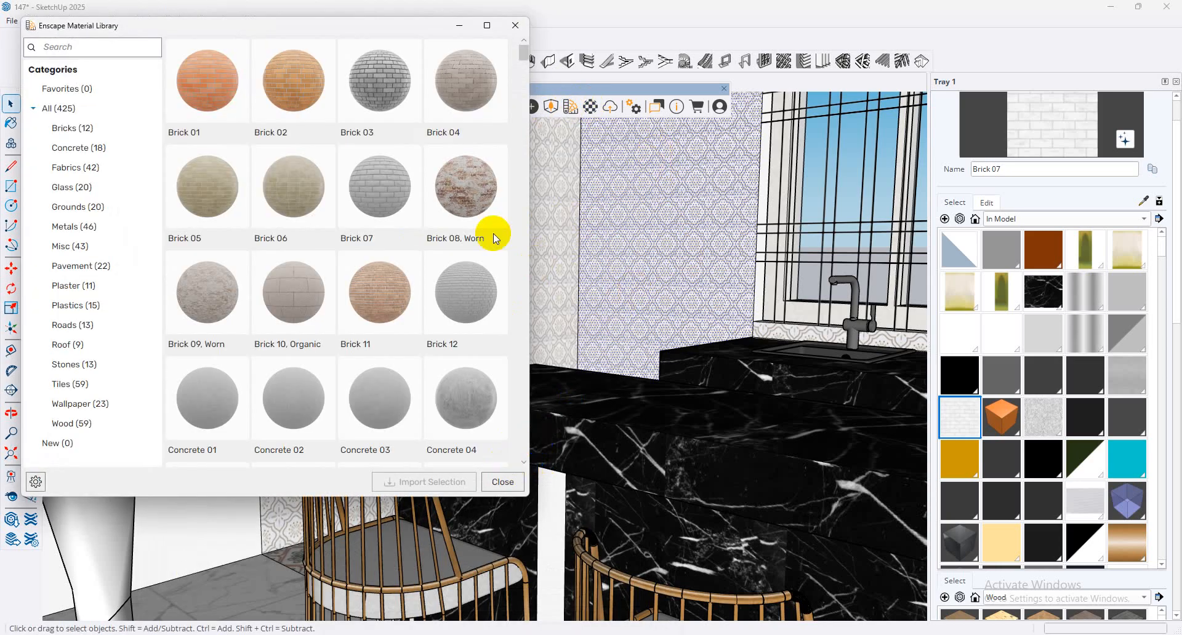
{"action": "left_click", "coordinate": [222, 95]}
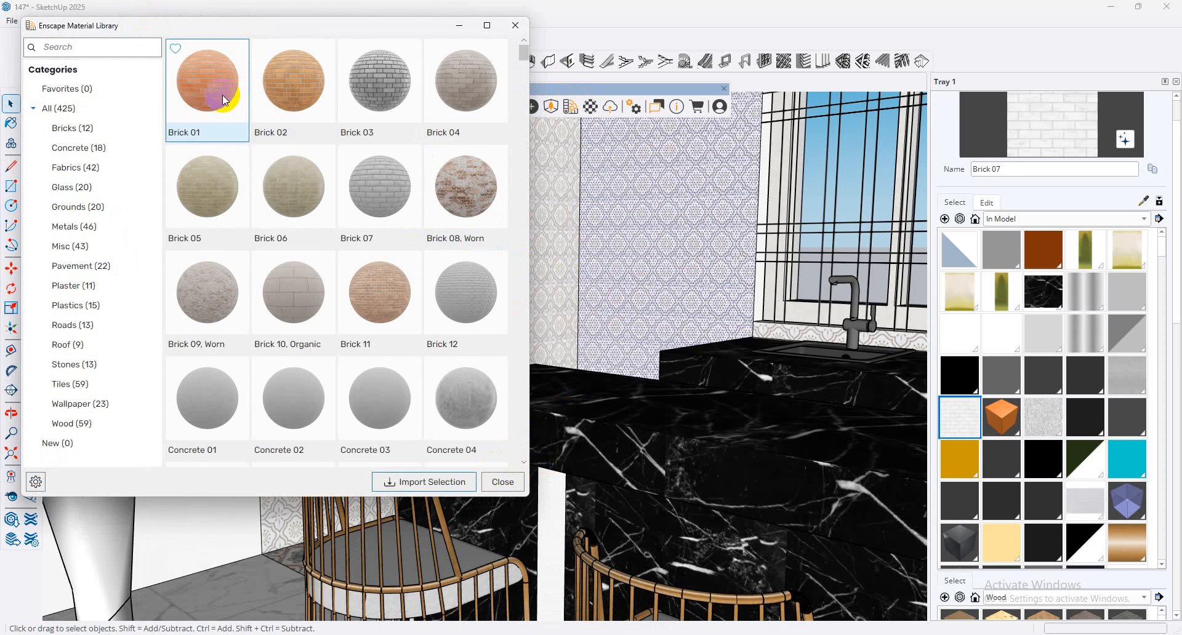
{"action": "left_click", "coordinate": [223, 94]}
{"action": "left_click", "coordinate": [216, 94]}
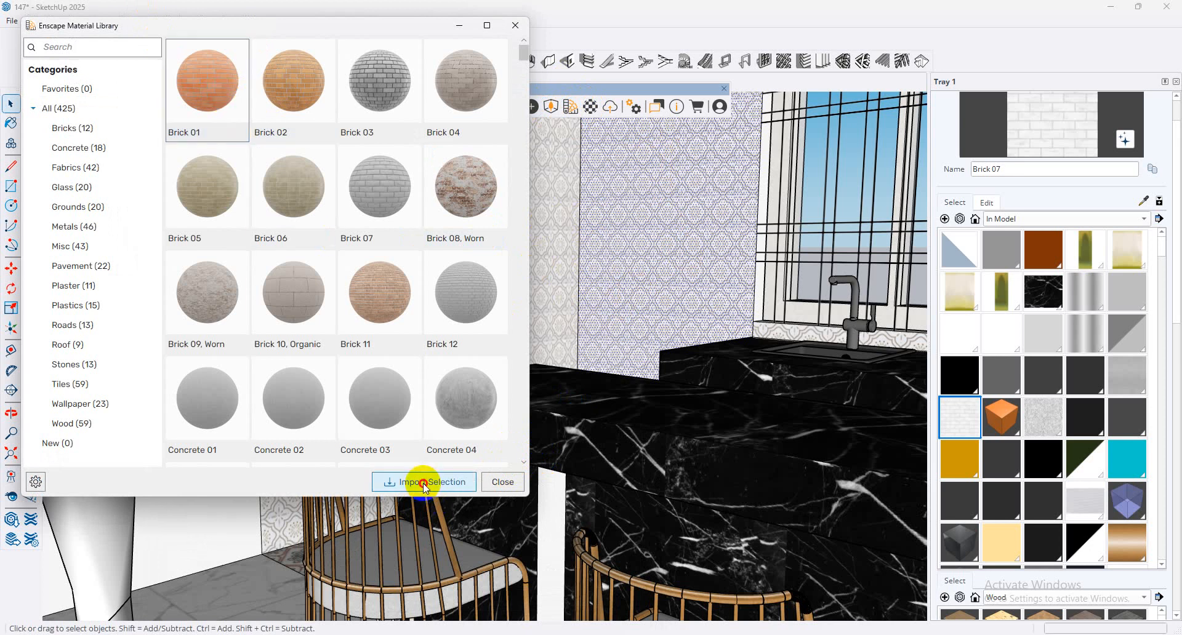
{"action": "left_click", "coordinate": [424, 483]}
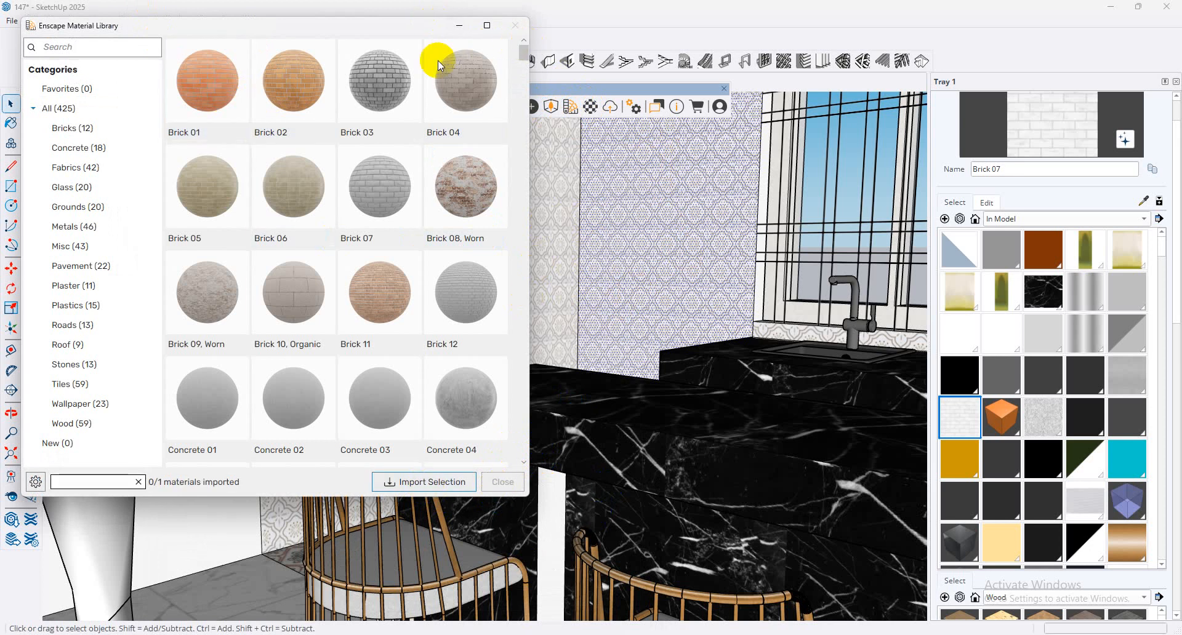
{"action": "left_click", "coordinate": [199, 91]}
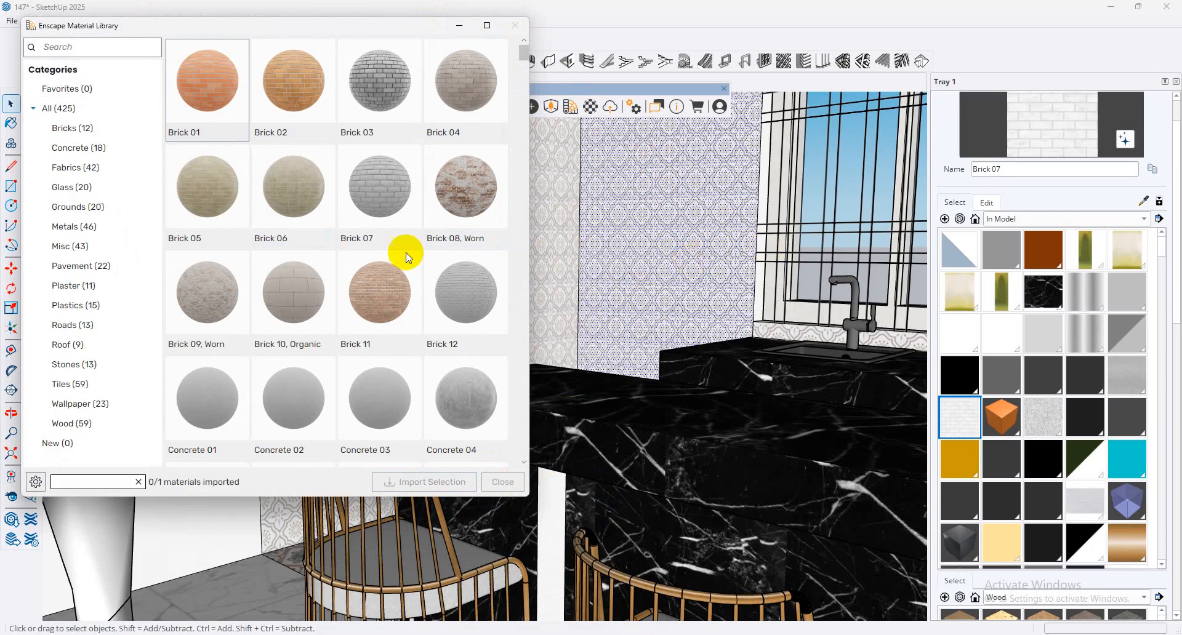
Step: Paint the patterned tile walls beside the kitchen window with the white Brick 07 material
{"action": "left_click", "coordinate": [1159, 201]}
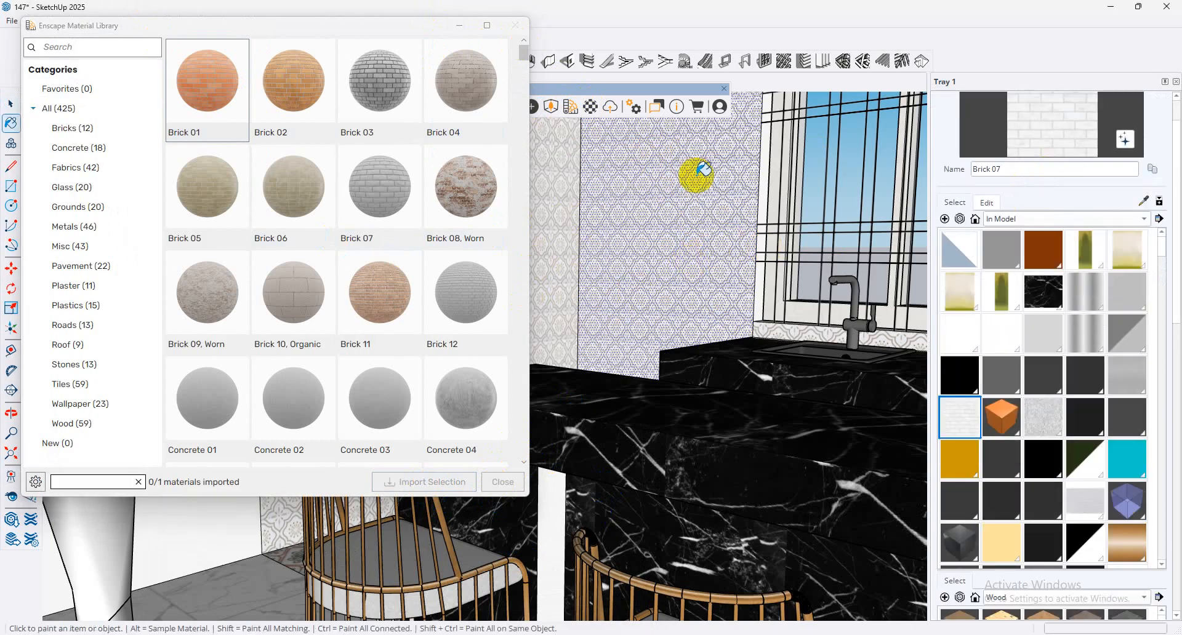
{"action": "left_click", "coordinate": [677, 200]}
{"action": "left_click", "coordinate": [562, 242]}
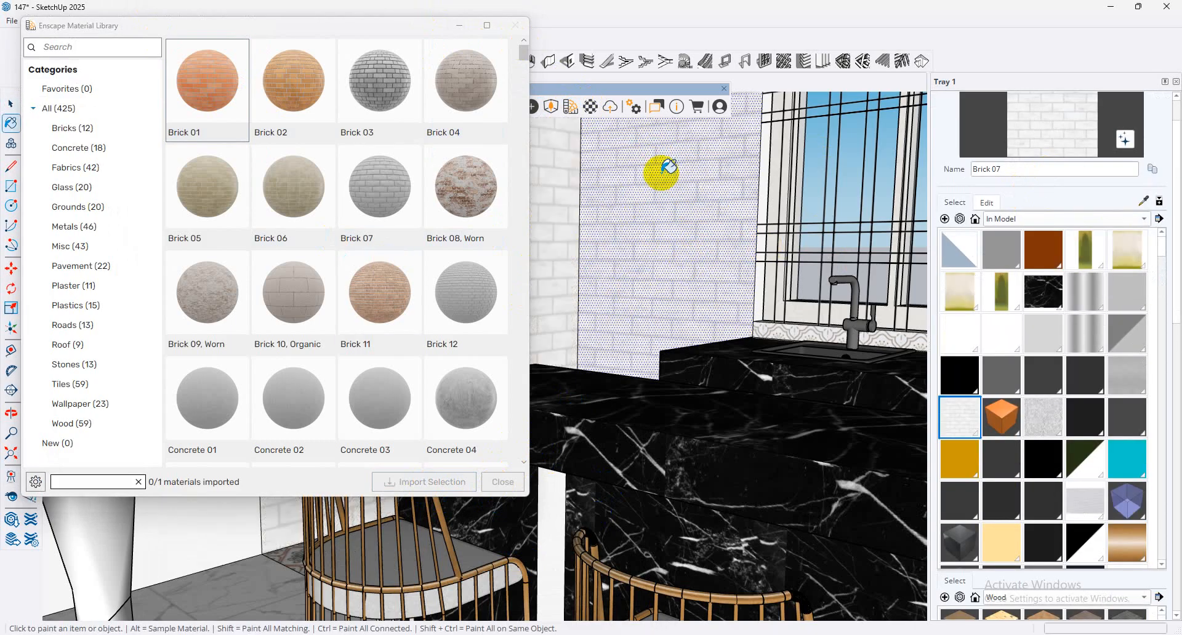
Step: Paint the kitchen walls around the sink window and the adjoining side wall with Brick 01, and close the Enscape Material Library
{"action": "mouse_move", "coordinate": [659, 172]}
{"action": "middle_mouse_down"}
{"action": "mouse_move", "coordinate": [579, 319]}
{"action": "mouse_move", "coordinate": [878, 264]}
{"action": "middle_mouse_up"}
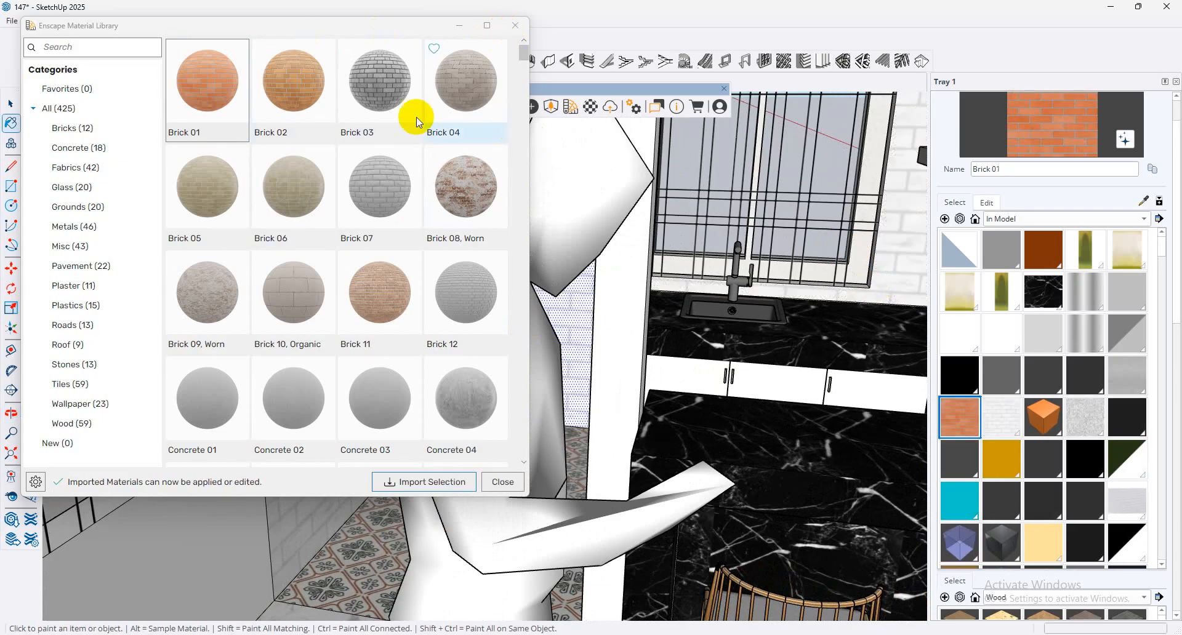
{"action": "left_click", "coordinate": [884, 268]}
{"action": "scroll", "coordinate": [567, 265], "scroll_direction": "up", "scroll_amount": 4}
{"action": "left_click", "coordinate": [578, 282]}
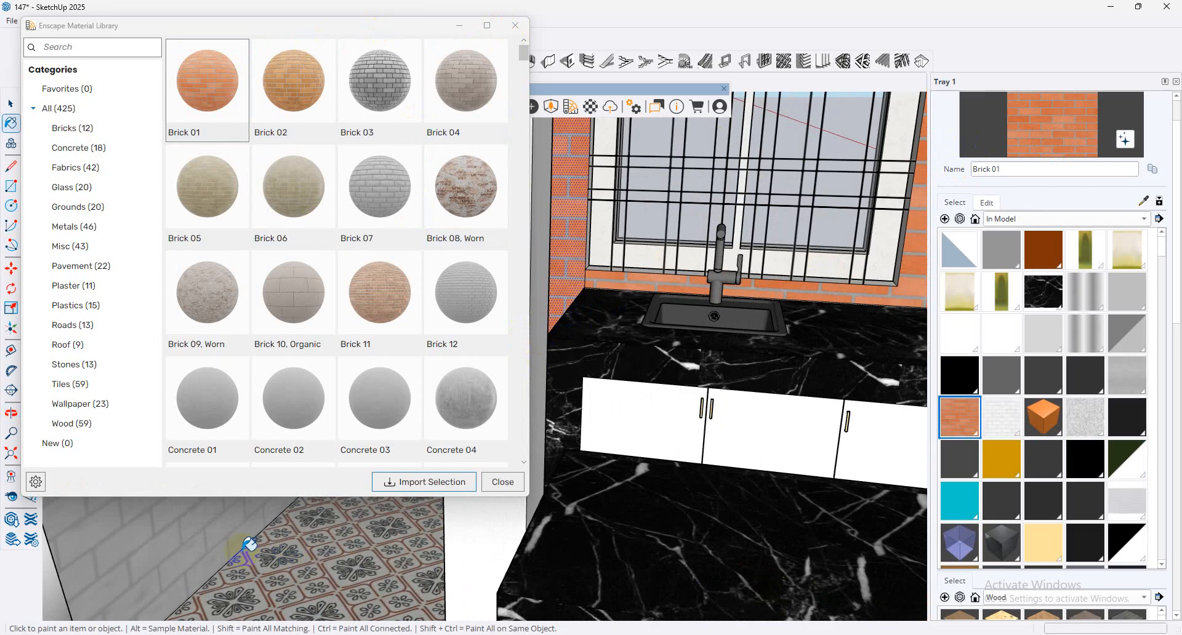
{"action": "left_click", "coordinate": [254, 527]}
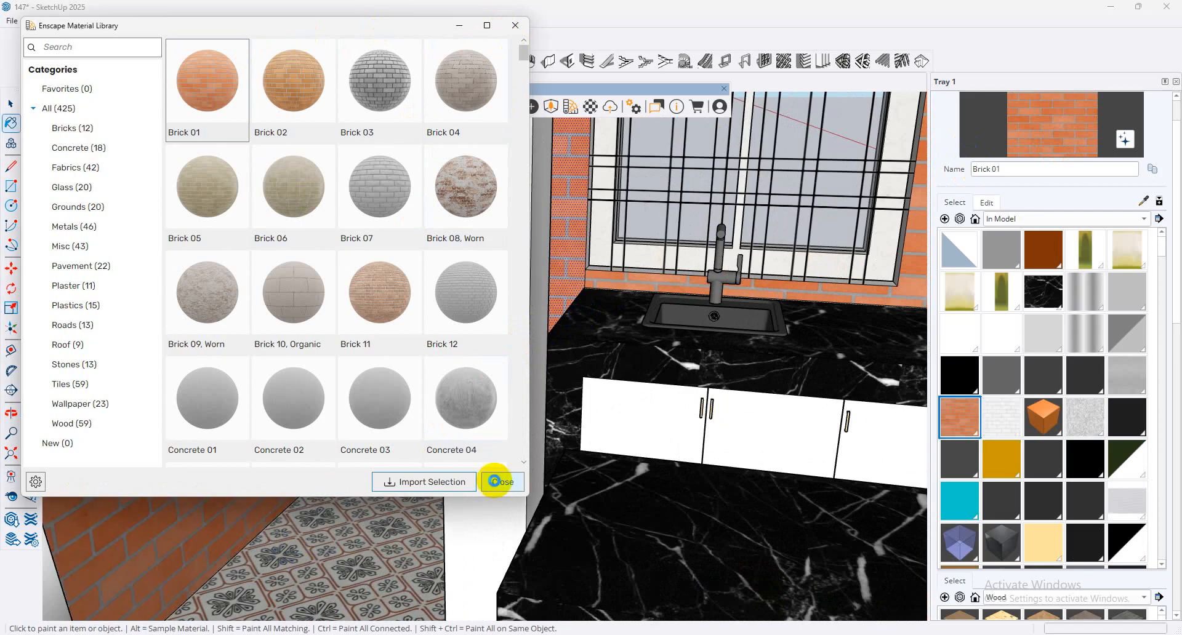
{"action": "left_click", "coordinate": [503, 482]}
Step: Check the red brick kitchen walls in the Enscape render and return to the SketchUp model
{"action": "mouse_move", "coordinate": [491, 289]}
{"action": "middle_mouse_down"}
{"action": "mouse_move", "coordinate": [378, 261]}
{"action": "mouse_move", "coordinate": [530, 353]}
{"action": "mouse_move", "coordinate": [530, 411]}
{"action": "mouse_move", "coordinate": [559, 242]}
{"action": "mouse_move", "coordinate": [587, 249]}
{"action": "mouse_move", "coordinate": [411, 269]}
{"action": "middle_mouse_up"}
{"action": "scroll", "coordinate": [410, 268], "scroll_direction": "up", "scroll_amount": 3}
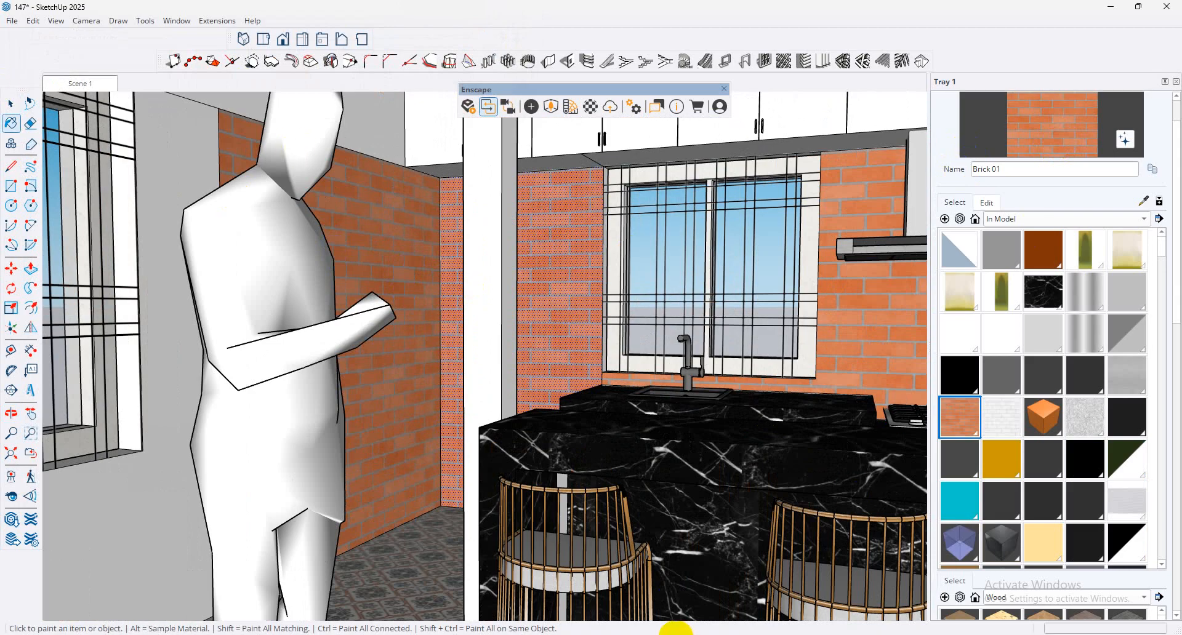
{"action": "mouse_move", "coordinate": [691, 625]}
{"action": "left_click", "coordinate": [646, 585]}
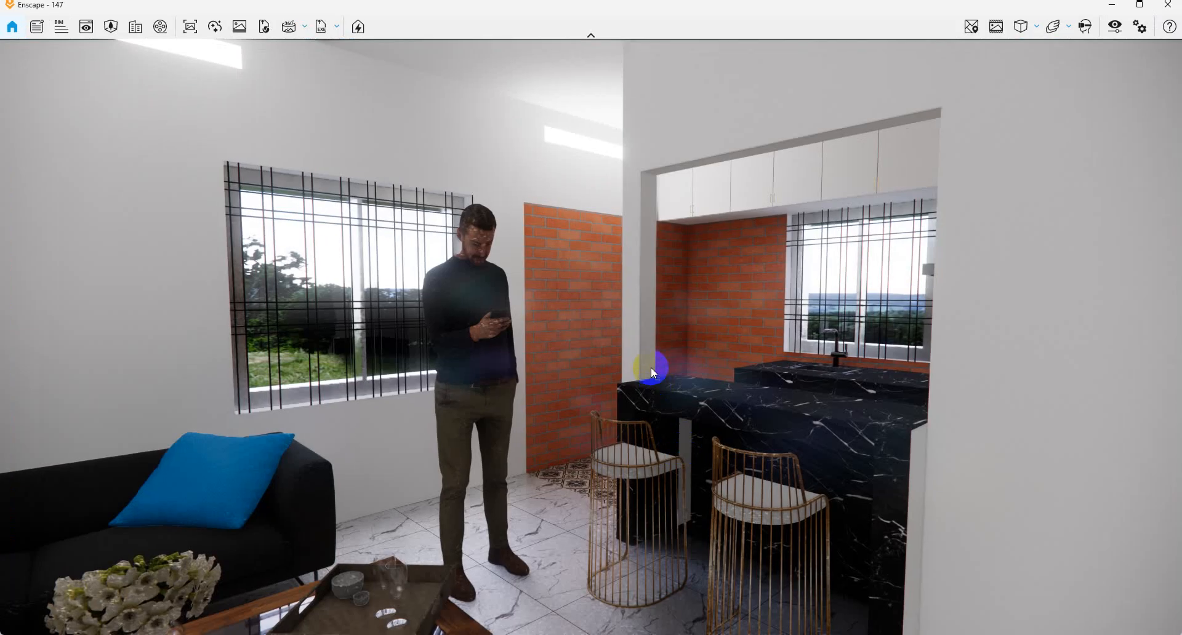
{"action": "left_click_drag", "start_coordinate": [651, 317], "coordinate": [334, 352]}
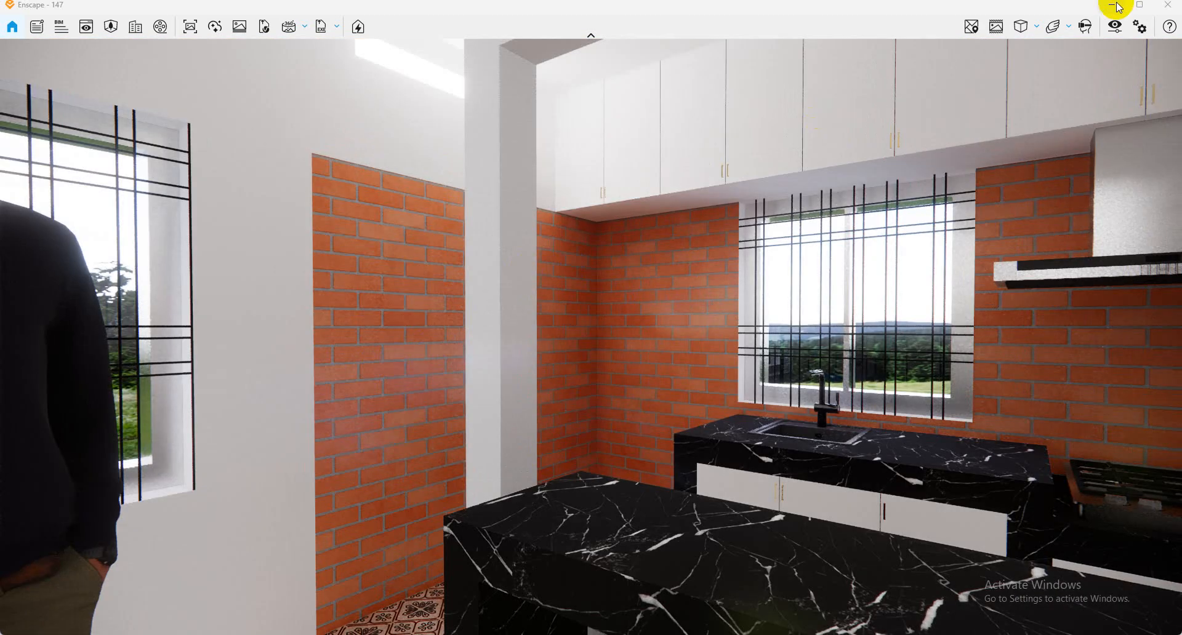
{"action": "left_click", "coordinate": [1112, 6]}
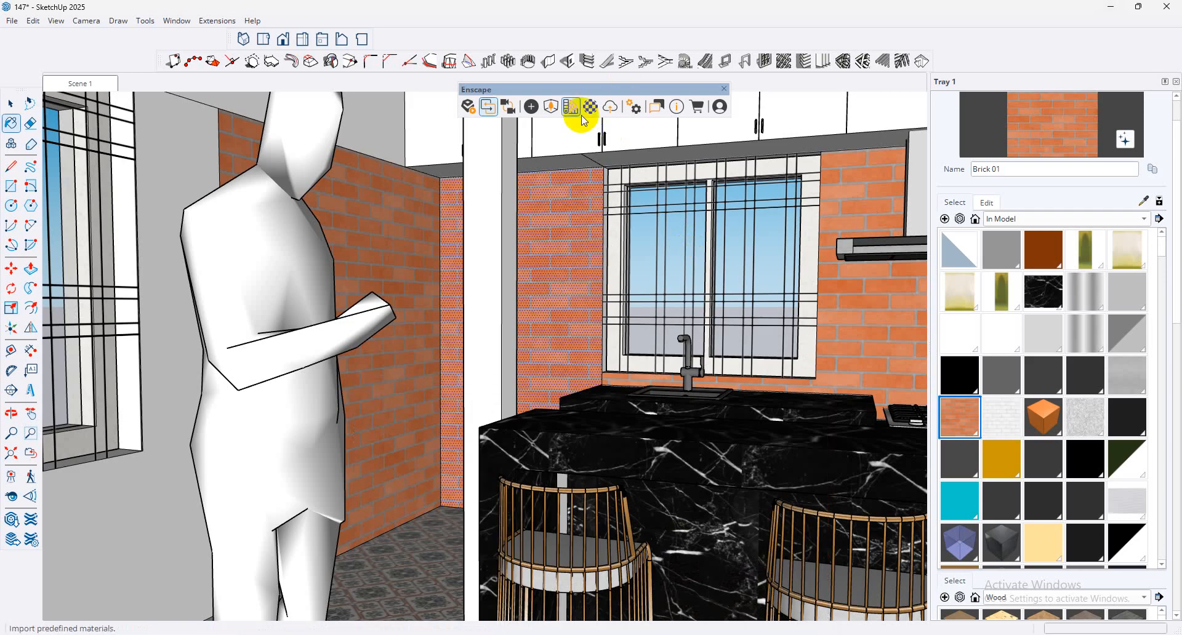
Step: Place an Enscape spotlight under the upper cabinets beside the sink window, aiming it down along the brick wall
{"action": "left_click", "coordinate": [533, 108]}
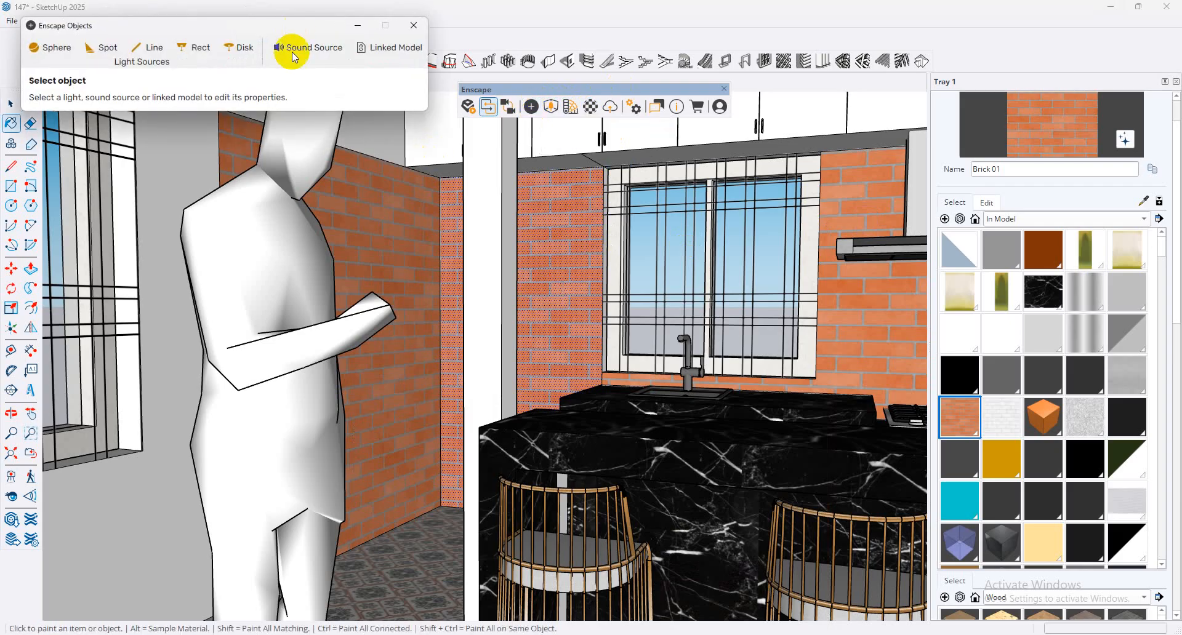
{"action": "left_click", "coordinate": [89, 52]}
{"action": "scroll", "coordinate": [552, 177], "scroll_direction": "up", "scroll_amount": 3}
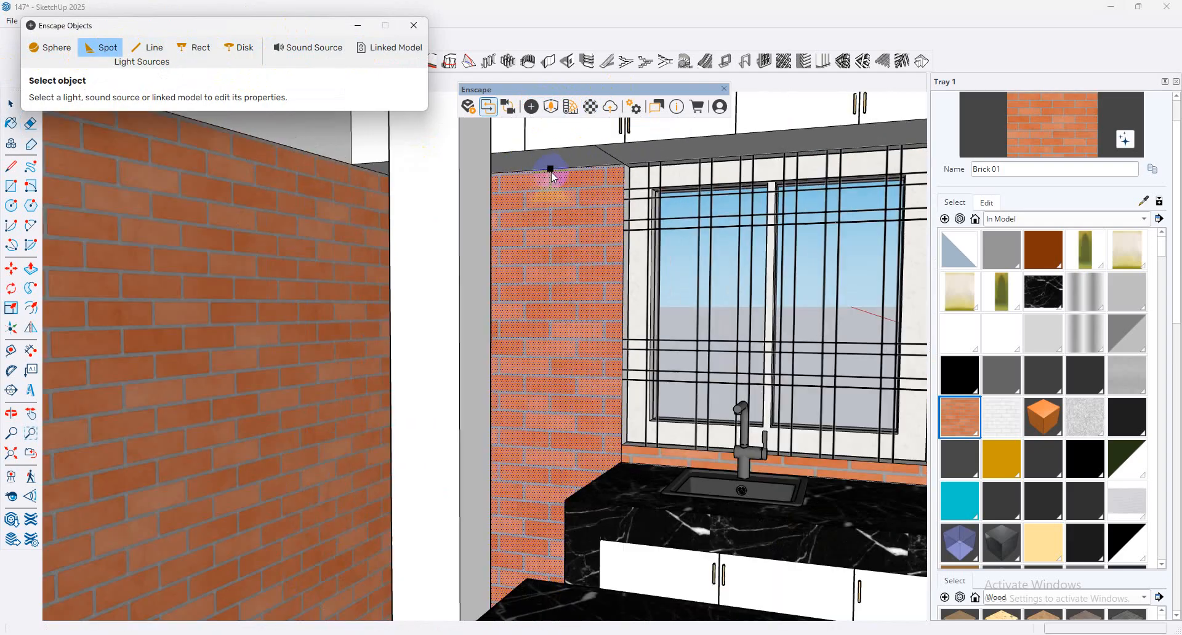
{"action": "left_click", "coordinate": [547, 165]}
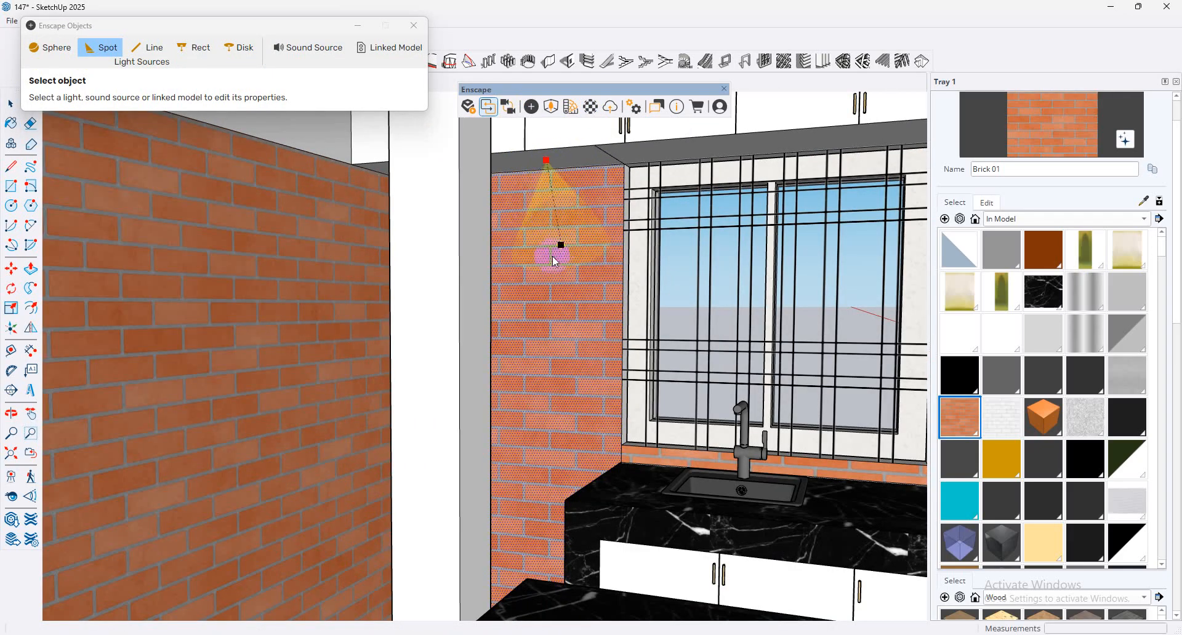
{"action": "left_click", "coordinate": [534, 271]}
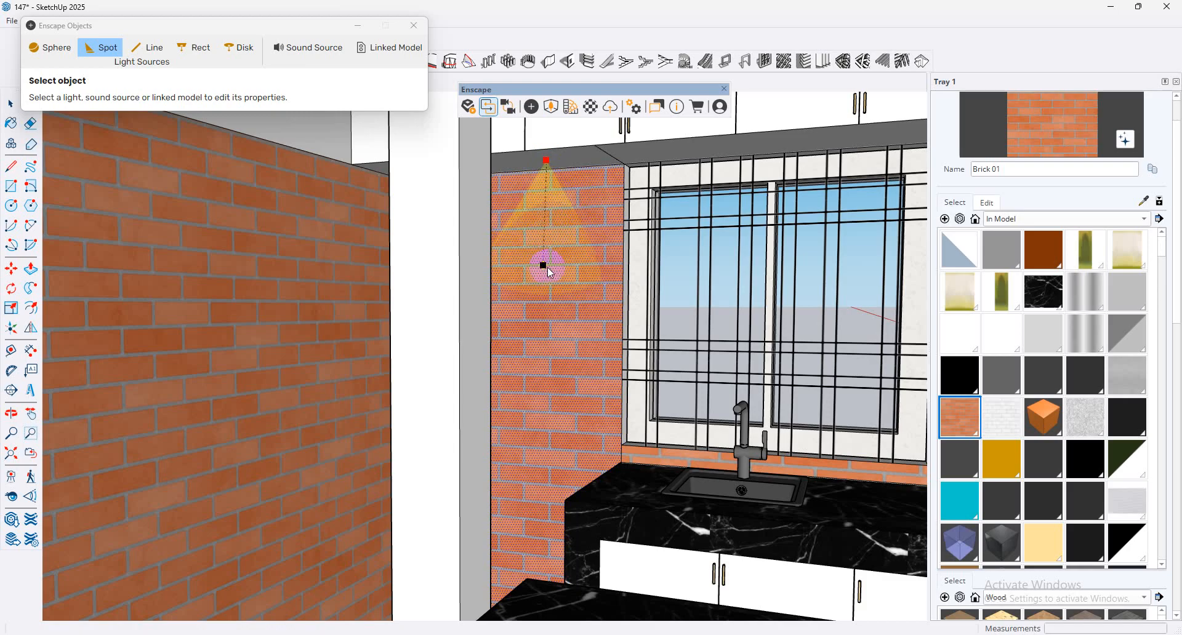
{"action": "middle_click_drag", "start_coordinate": [549, 213], "coordinate": [411, 298]}
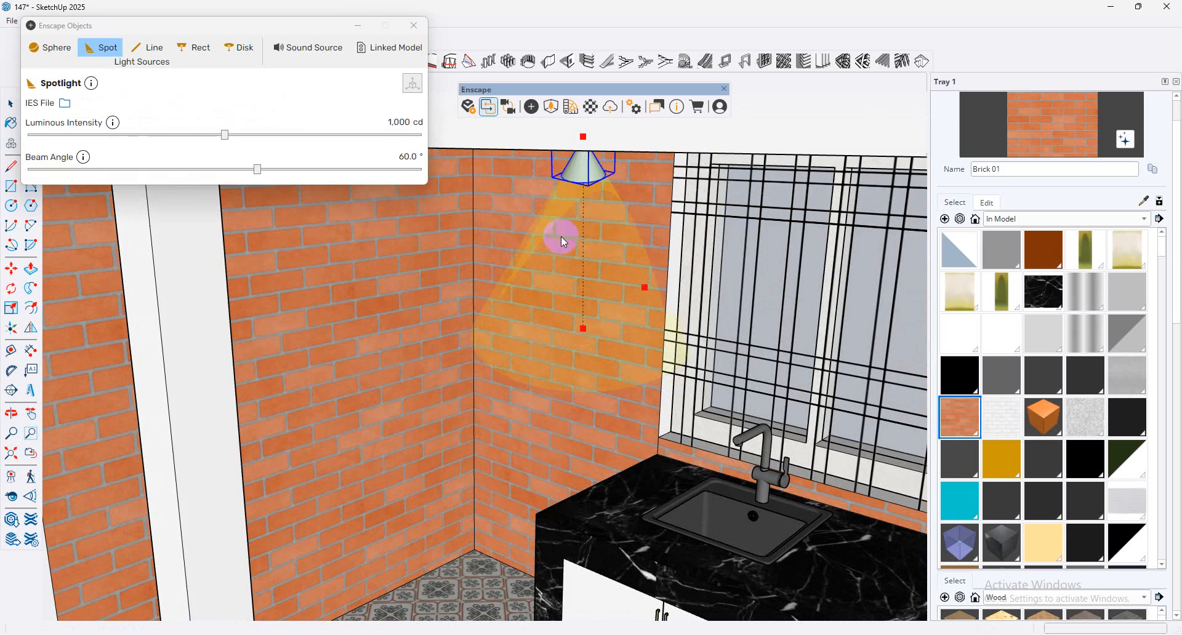
Step: Move the spotlight about 2 3/8" beneath the upper cabinets and check its light on the brick wall in the Enscape render
{"action": "middle_click_drag", "start_coordinate": [712, 236], "coordinate": [595, 177]}
{"action": "scroll", "coordinate": [595, 177], "scroll_direction": "up", "scroll_amount": 3}
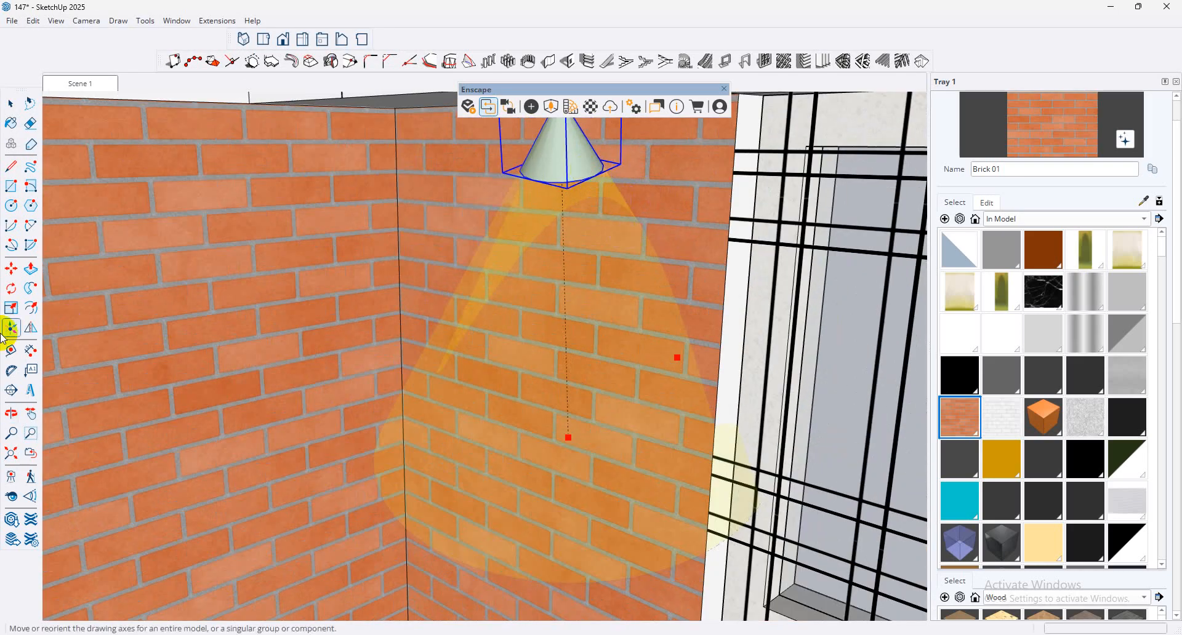
{"action": "middle_click_drag", "start_coordinate": [123, 246], "coordinate": [277, 238]}
{"action": "left_click", "coordinate": [534, 162]}
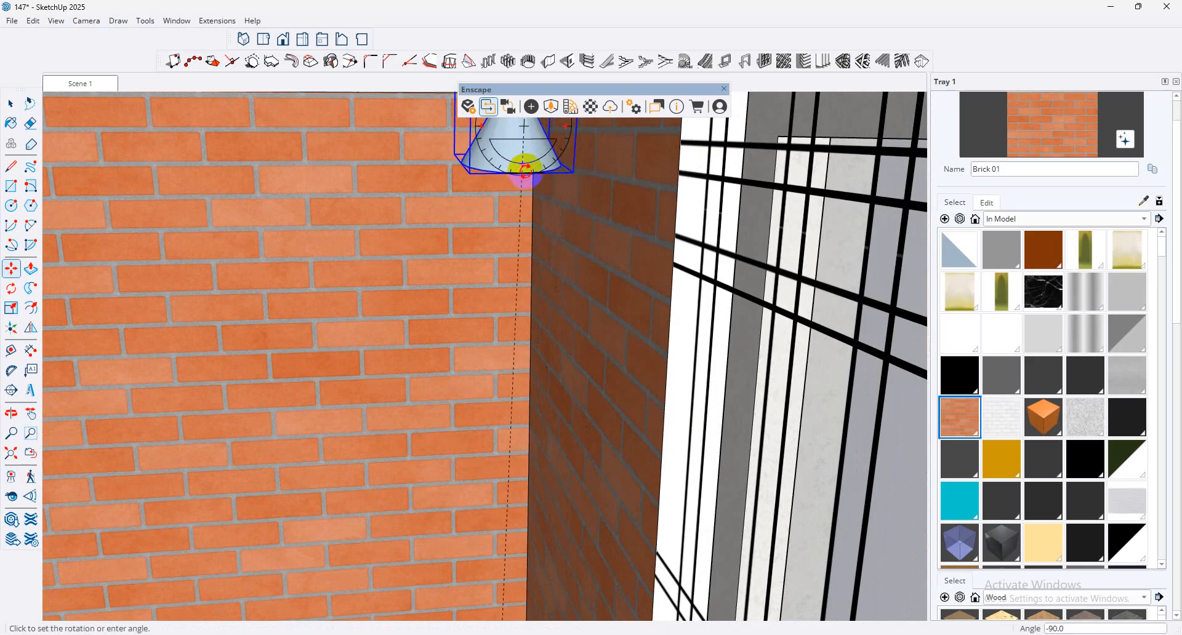
{"action": "left_click", "coordinate": [522, 174]}
{"action": "middle_click_drag", "start_coordinate": [607, 198], "coordinate": [543, 261]}
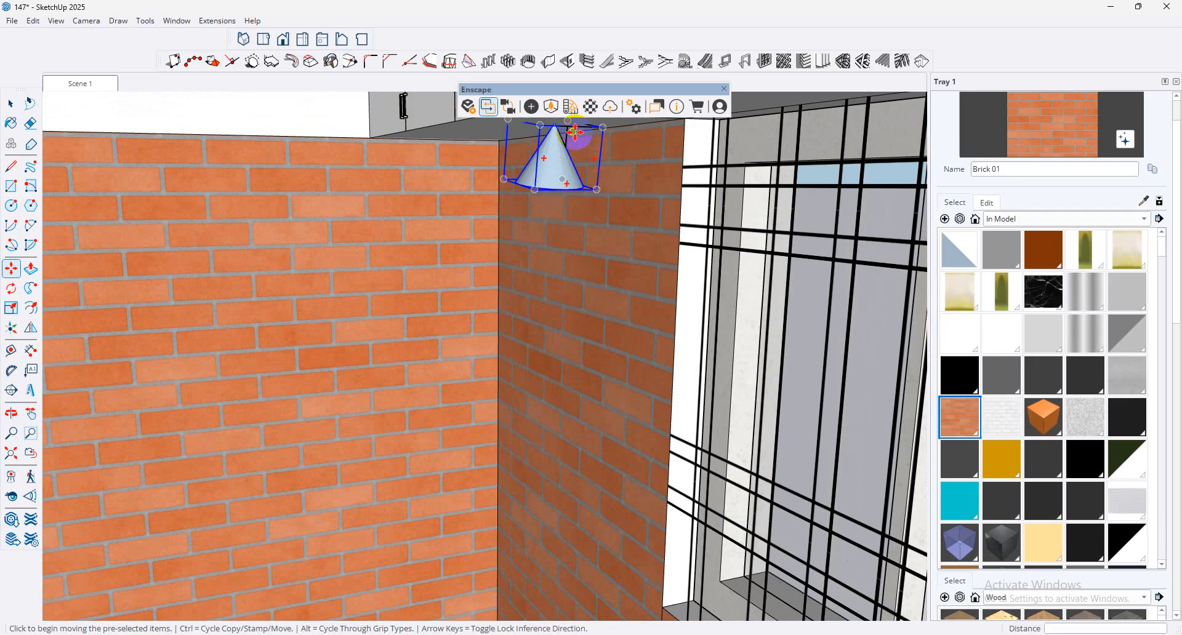
{"action": "left_click", "coordinate": [573, 132]}
{"action": "left_click", "coordinate": [563, 133]}
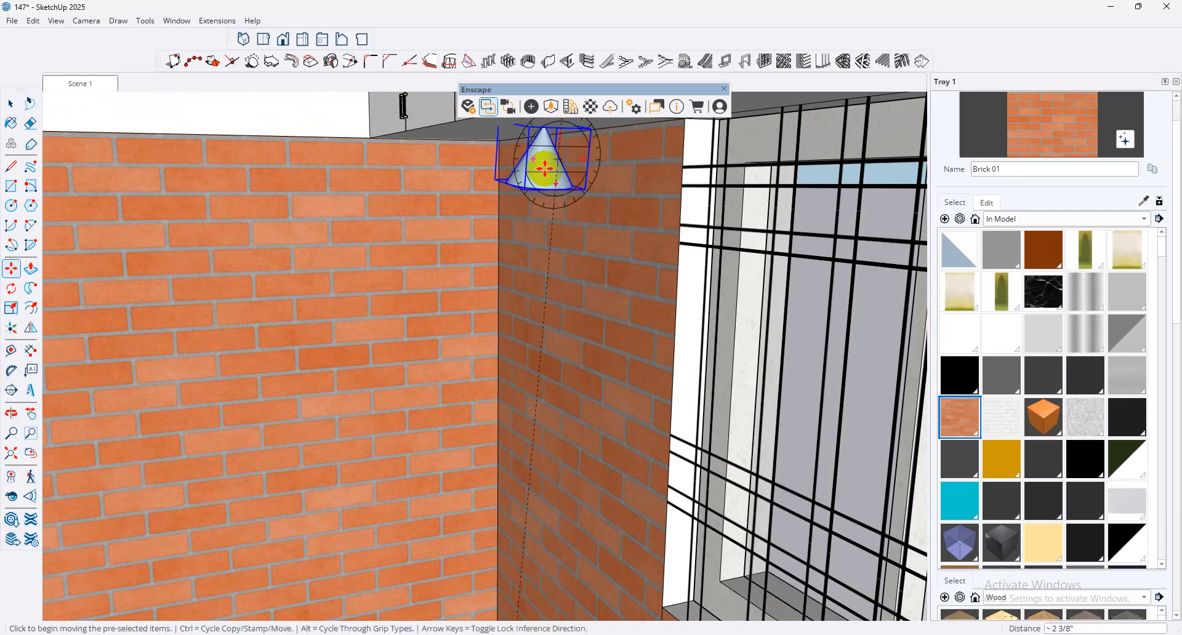
{"action": "left_click", "coordinate": [10, 102]}
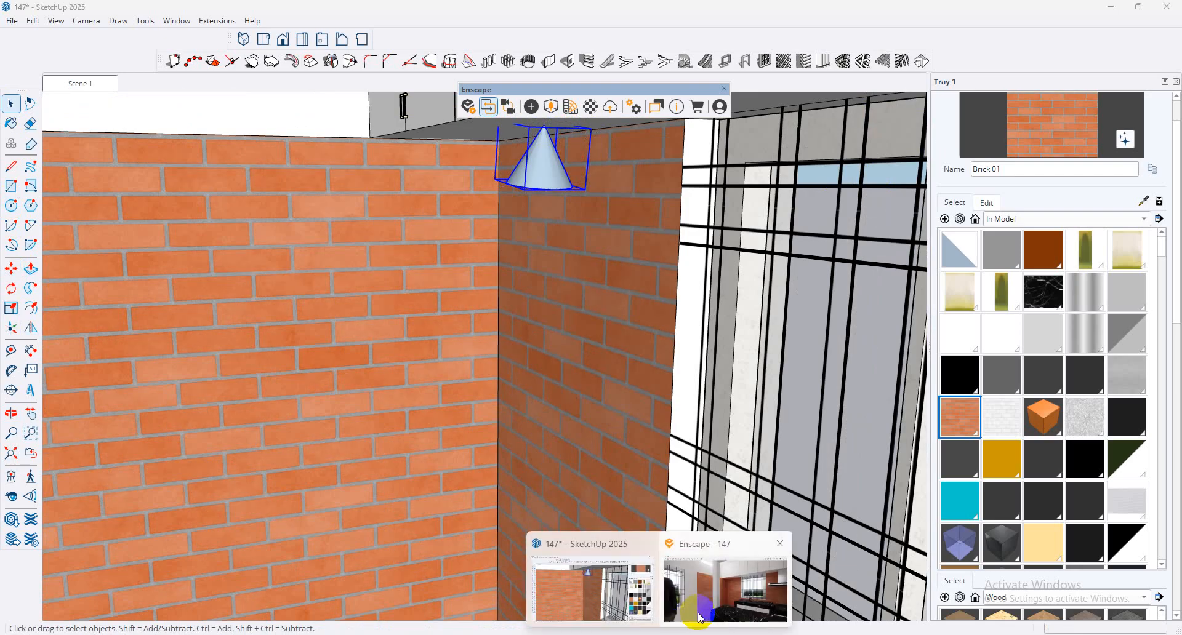
{"action": "left_click", "coordinate": [693, 610]}
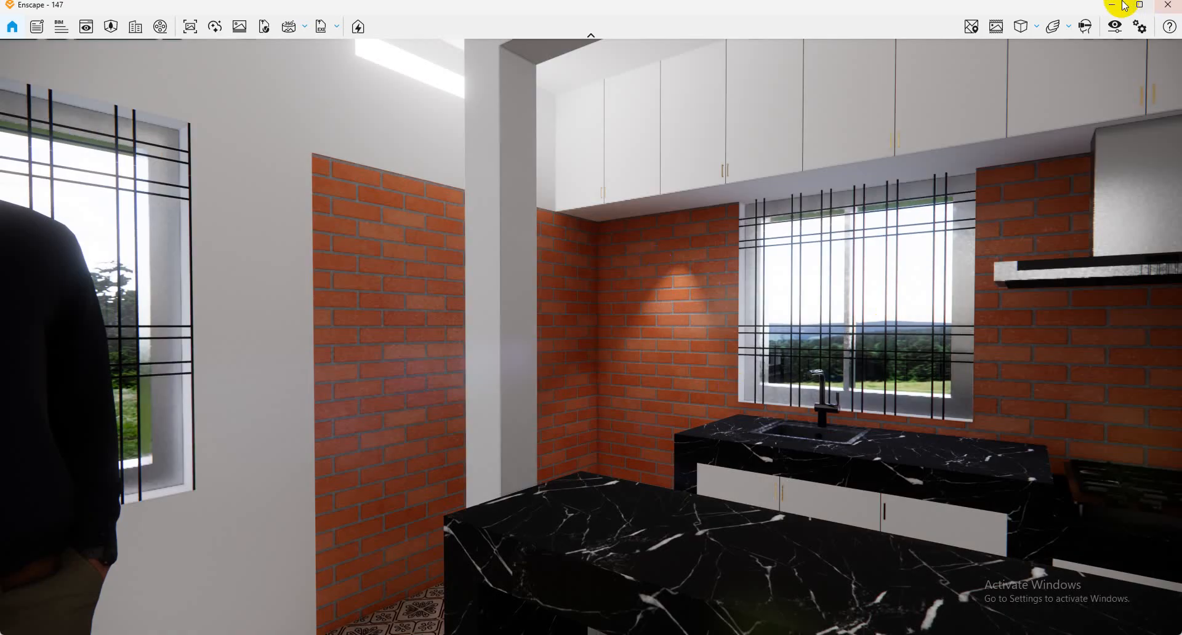
{"action": "left_click", "coordinate": [1123, 5]}
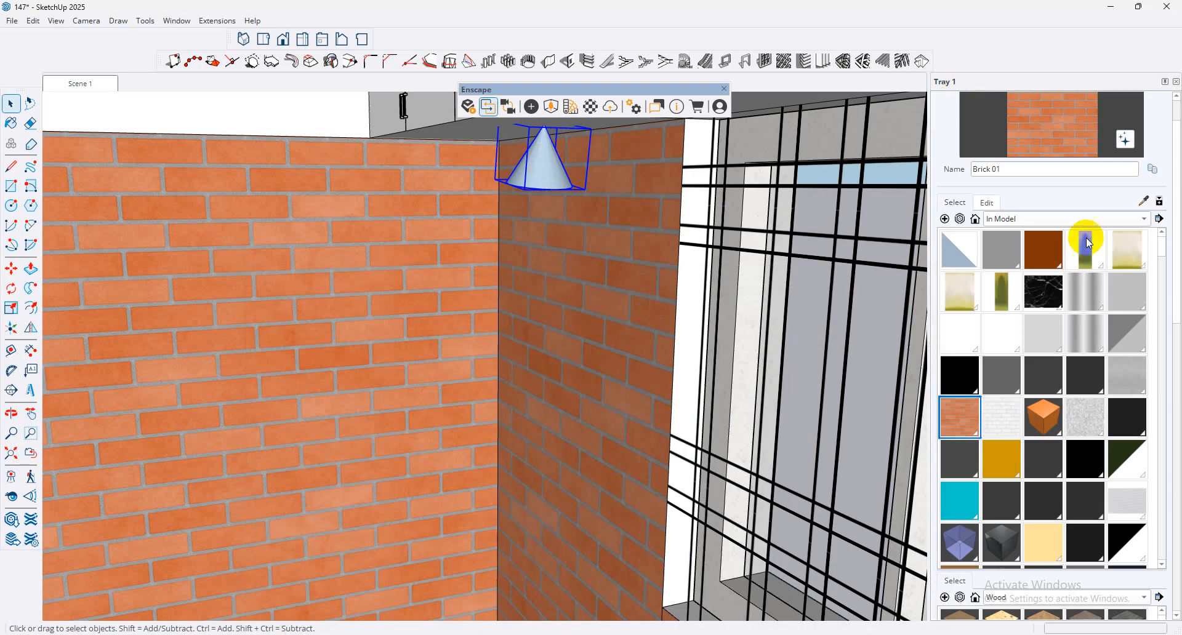
Step: Paint the spotlight with the orange C06_Saffron_Kiss1 solid color and check its light in the Enscape render
{"action": "left_click", "coordinate": [1123, 219]}
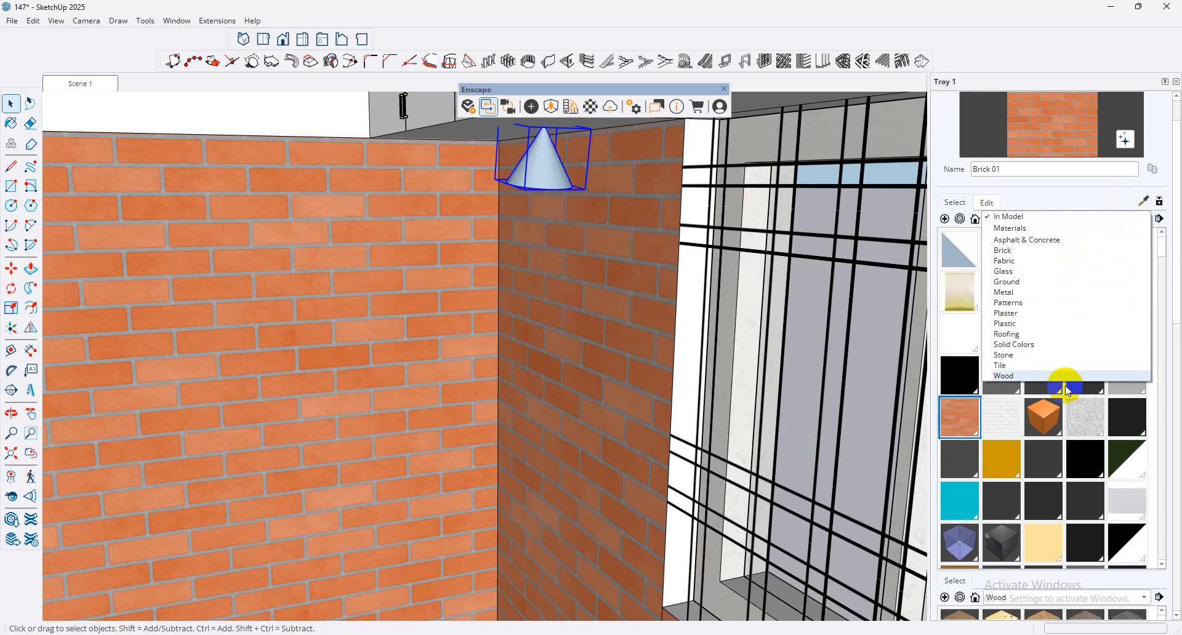
{"action": "left_click", "coordinate": [1064, 340]}
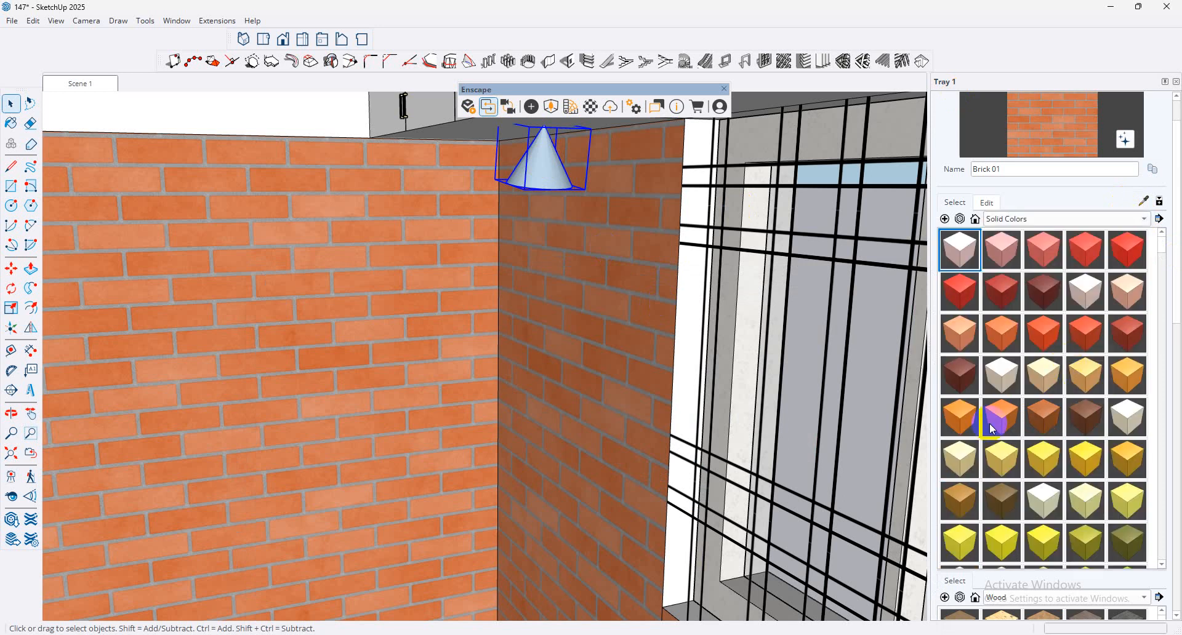
{"action": "left_click", "coordinate": [1000, 419]}
{"action": "left_click", "coordinate": [562, 162]}
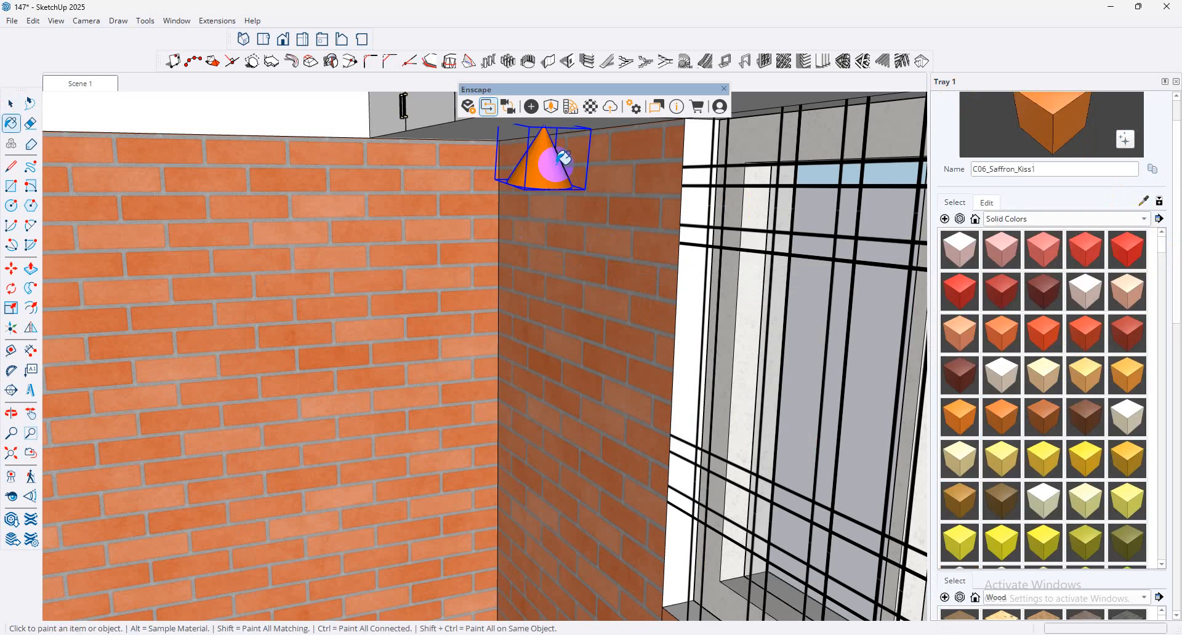
{"action": "left_click", "coordinate": [8, 103]}
{"action": "left_click", "coordinate": [427, 221]}
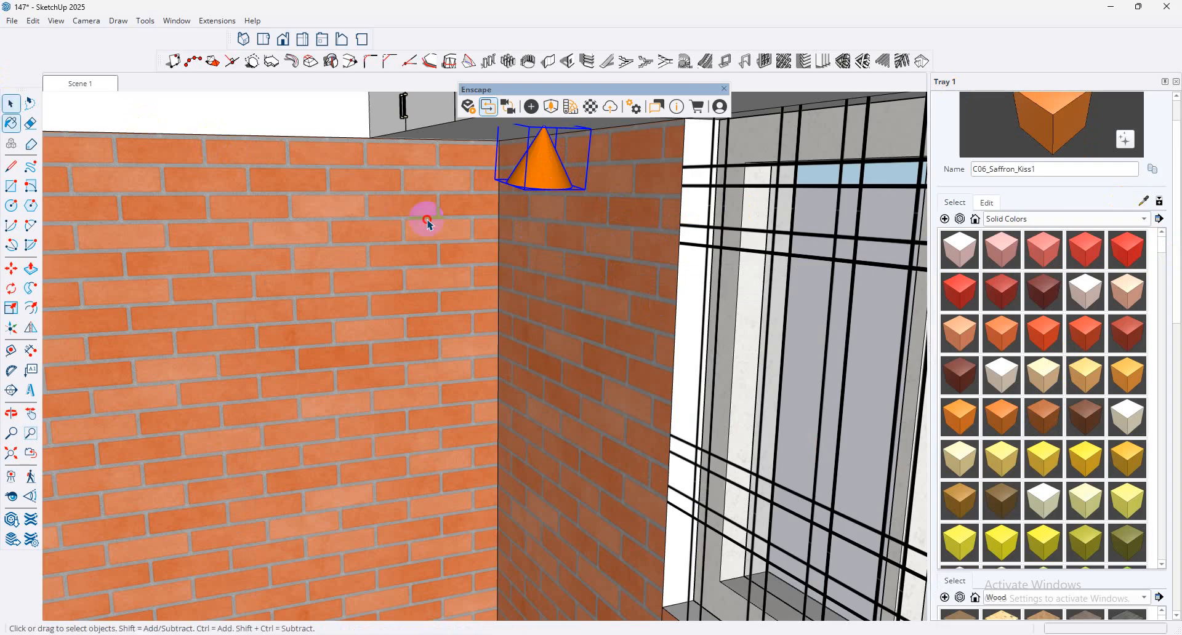
{"action": "middle_click_drag", "start_coordinate": [543, 198], "coordinate": [708, 131]}
{"action": "left_click", "coordinate": [503, 194]}
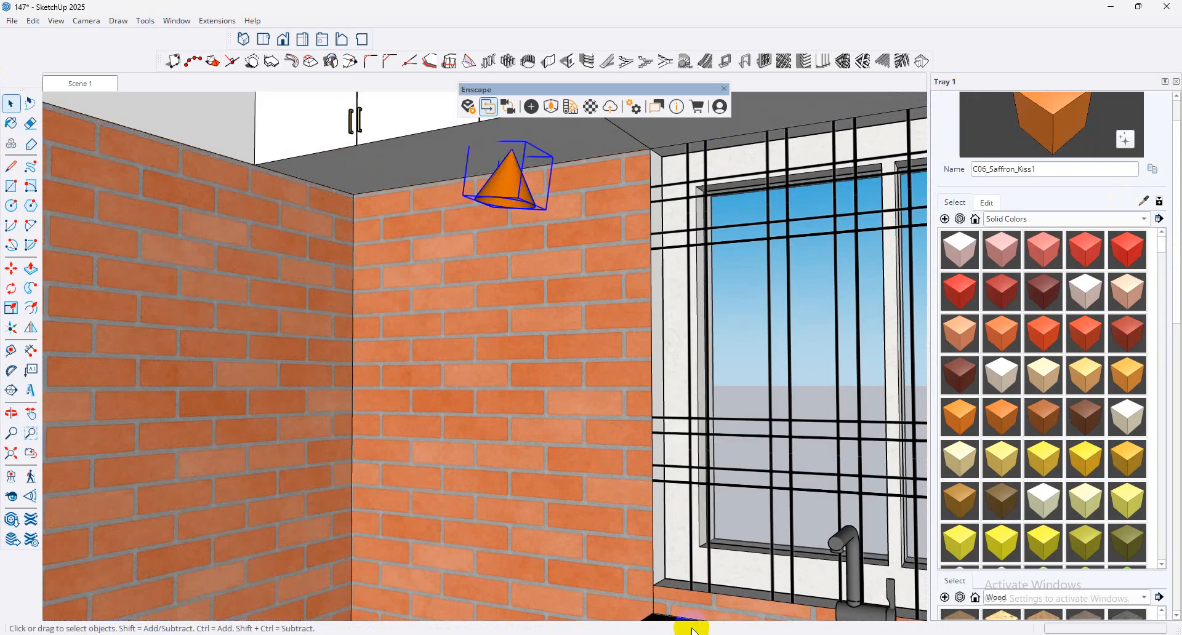
{"action": "mouse_move", "coordinate": [698, 633]}
{"action": "left_click", "coordinate": [714, 601]}
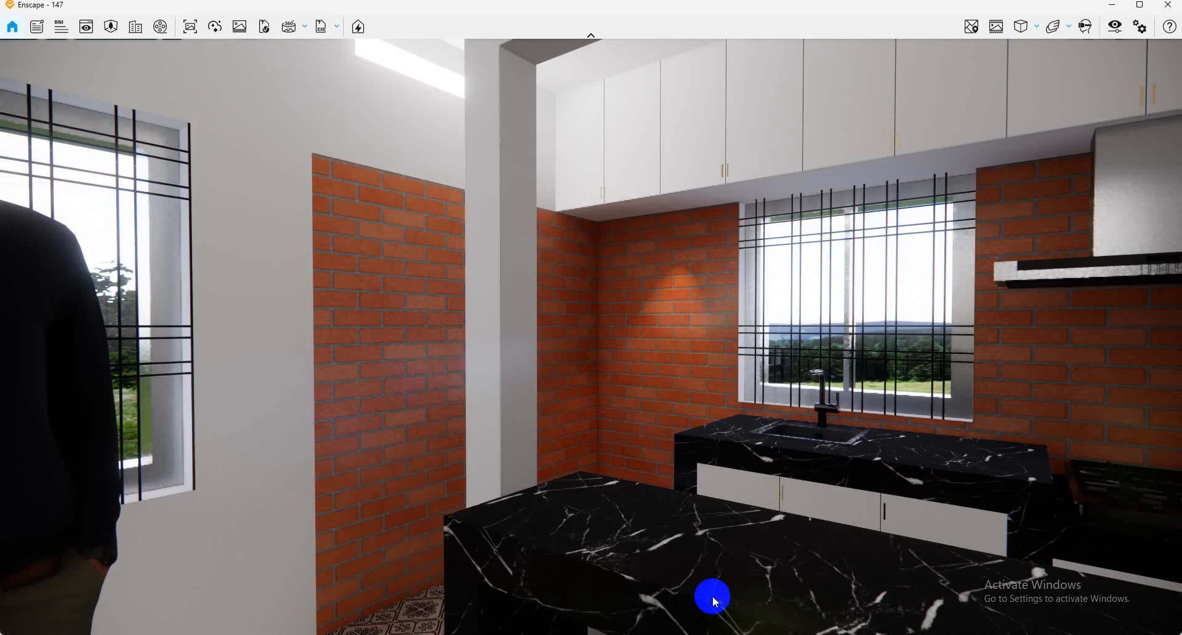
{"action": "left_click", "coordinate": [1111, 7]}
Step: Delete the orange spotlight beside the kitchen window and reposition the Enscape toolbar
{"action": "scroll", "coordinate": [548, 278], "scroll_direction": "down", "scroll_amount": 2}
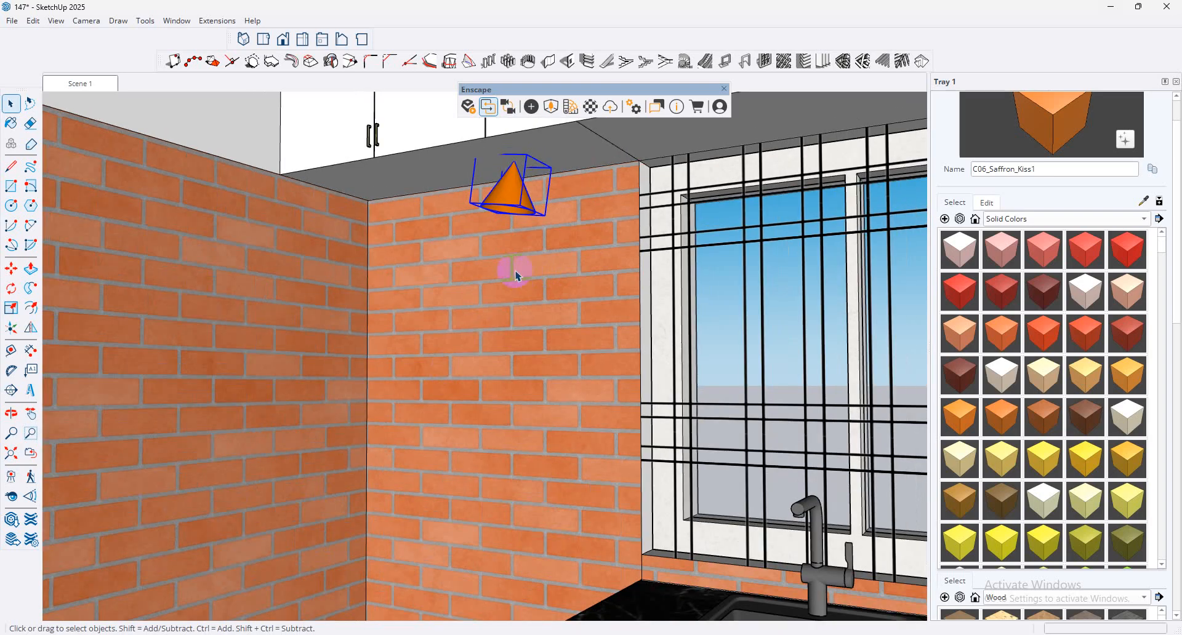
{"action": "key", "text": "Delete"}
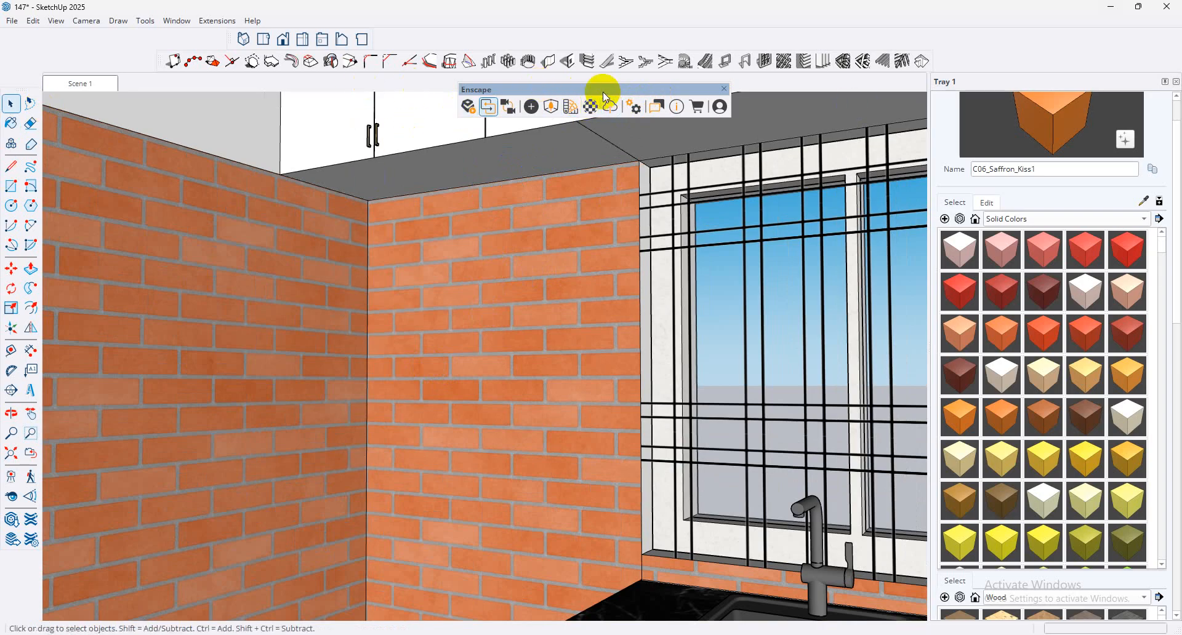
{"action": "left_click_drag", "start_coordinate": [604, 91], "coordinate": [489, 27]}
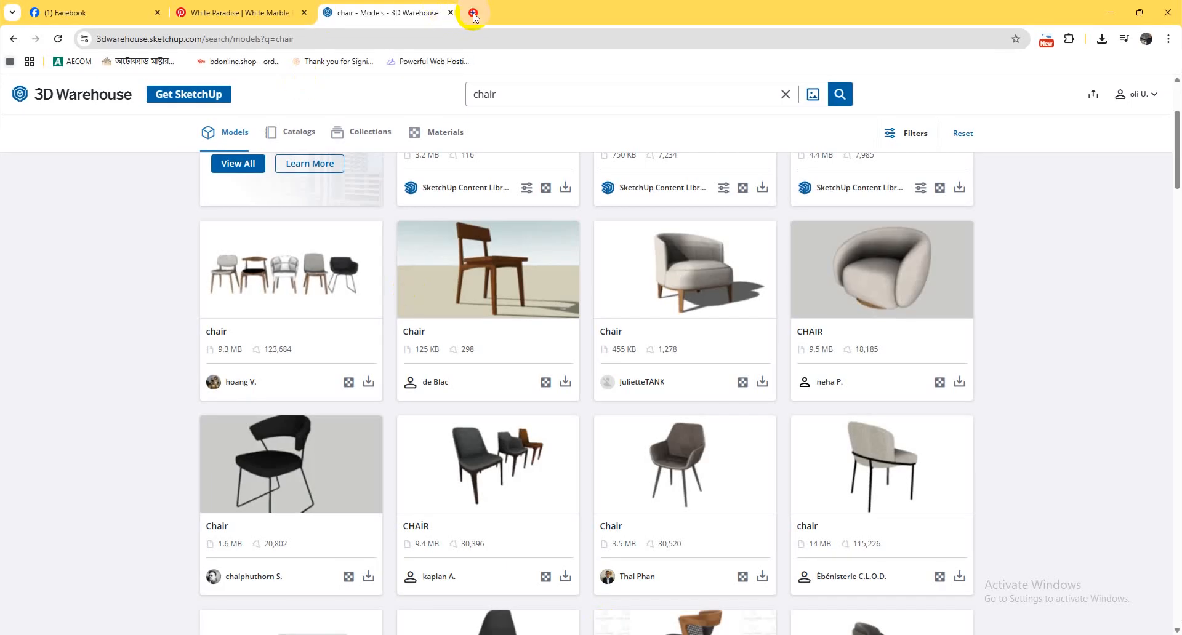
Step: Open the SketchUp Extension Warehouse at extensions.sketchup.com in a new browser tab
{"action": "left_click", "coordinate": [473, 14]}
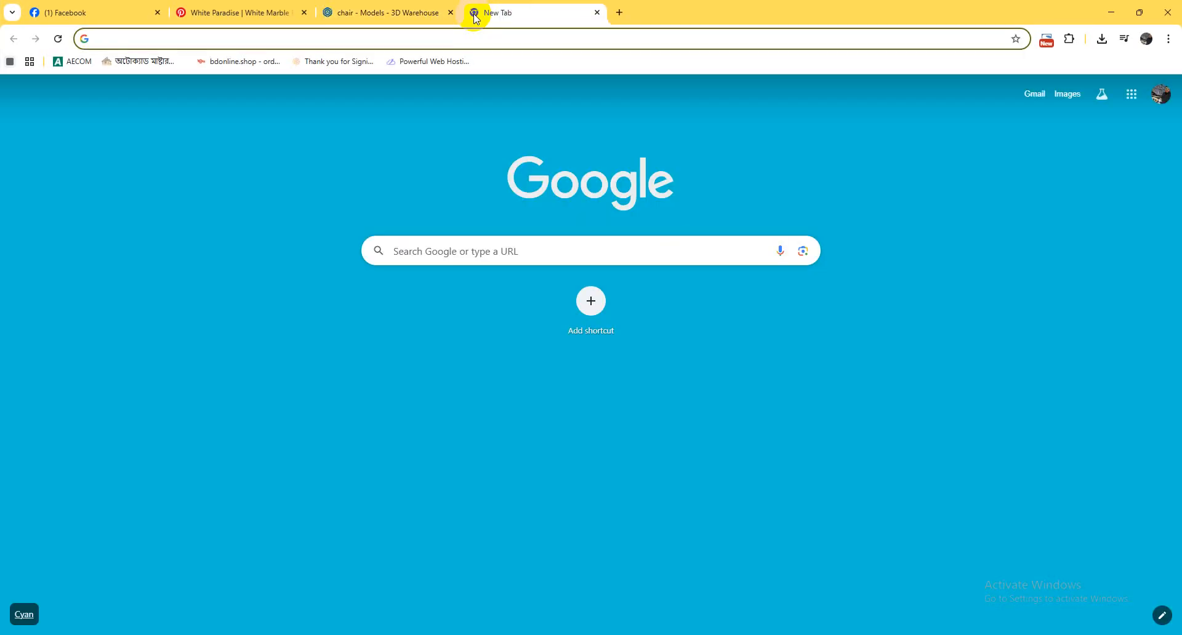
{"action": "type", "text": "extensions.sketchup.com"}
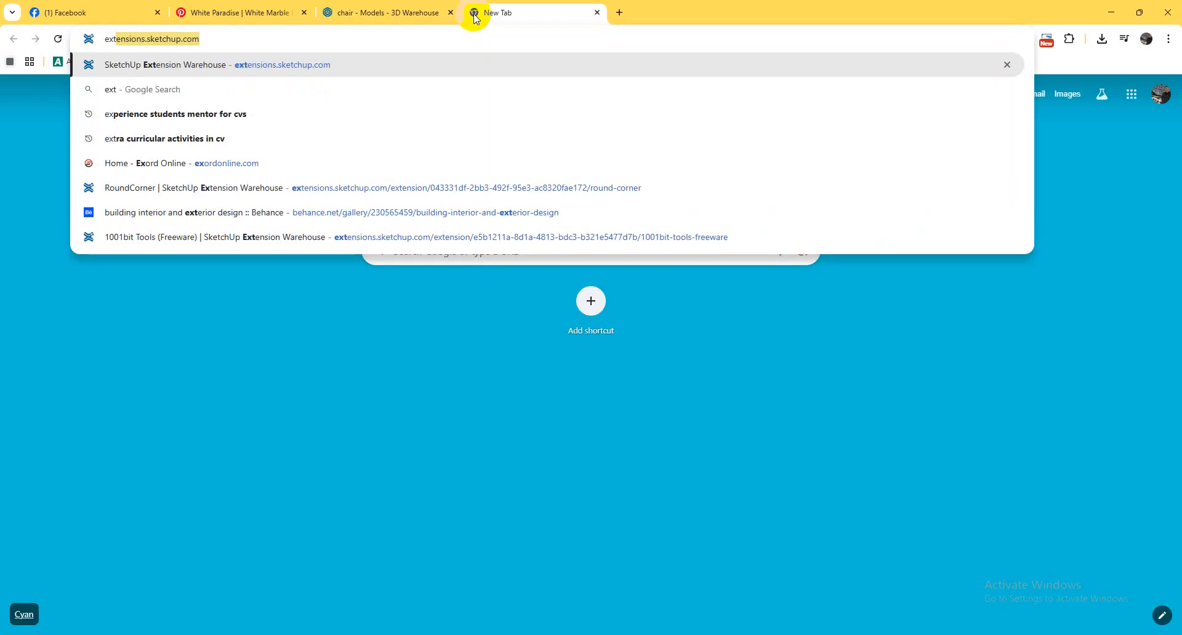
{"action": "key", "text": "Return"}
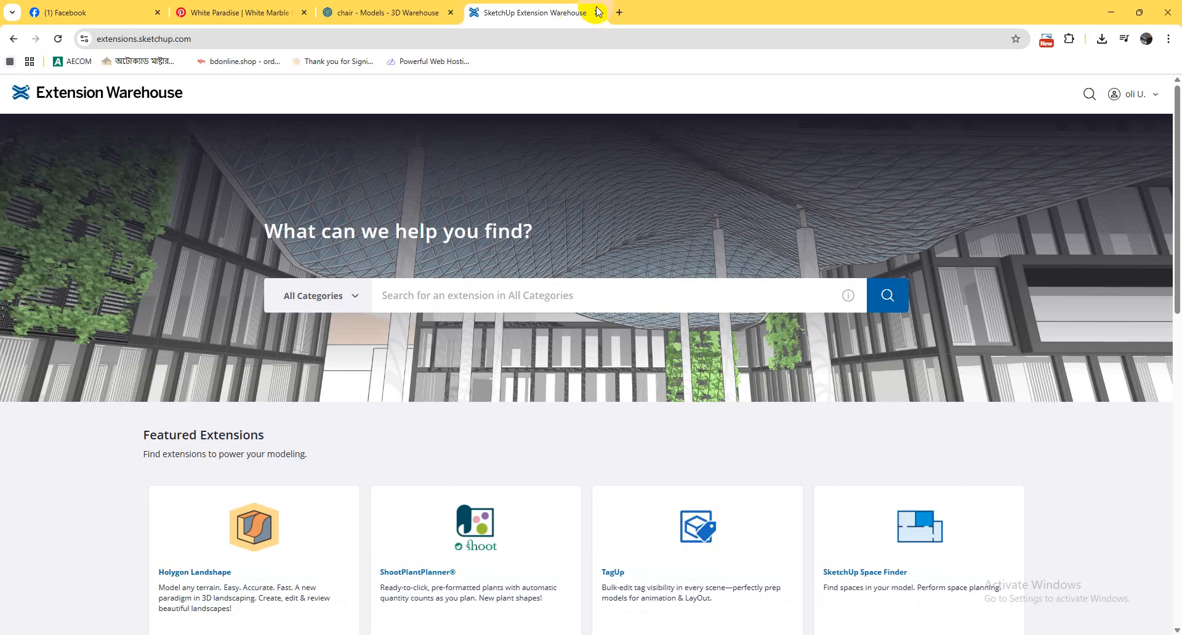
Step: Search Google for sketchucation in another new browser tab
{"action": "left_click", "coordinate": [618, 11]}
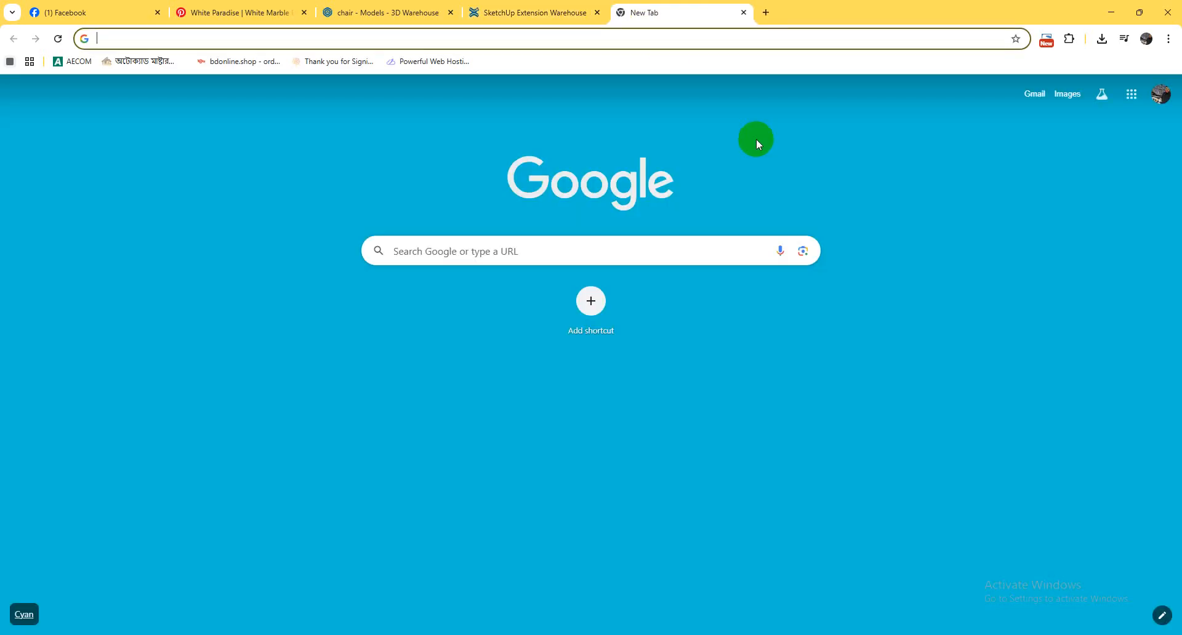
{"action": "type", "text": "skt"}
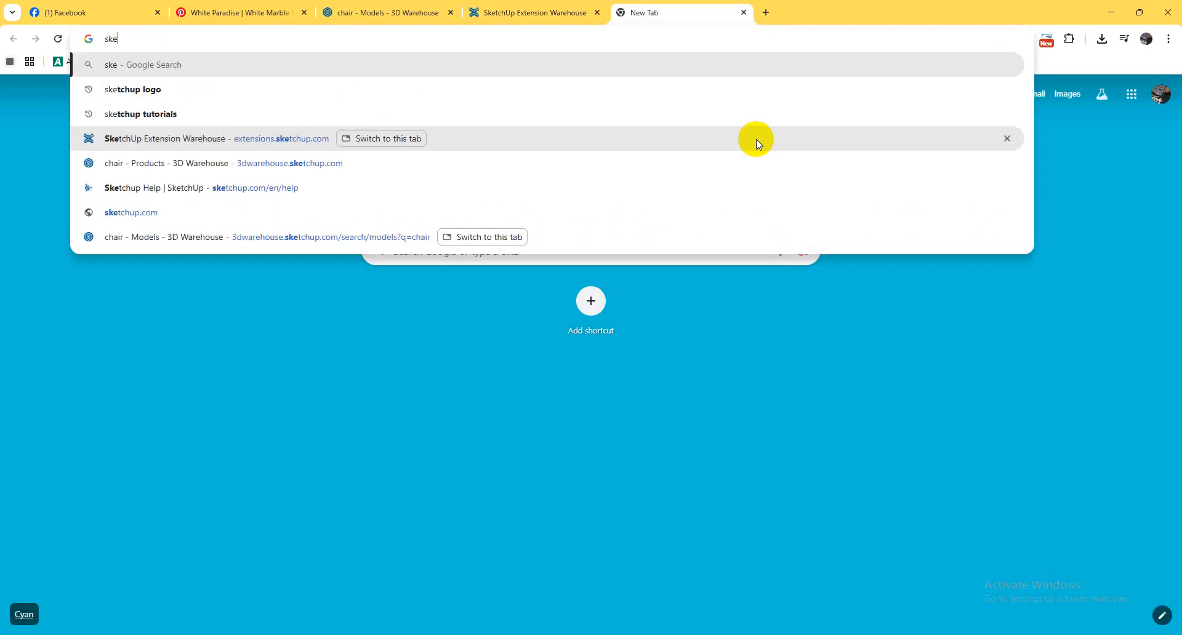
{"action": "key", "text": "BackSpace"}
{"action": "type", "text": "etch"}
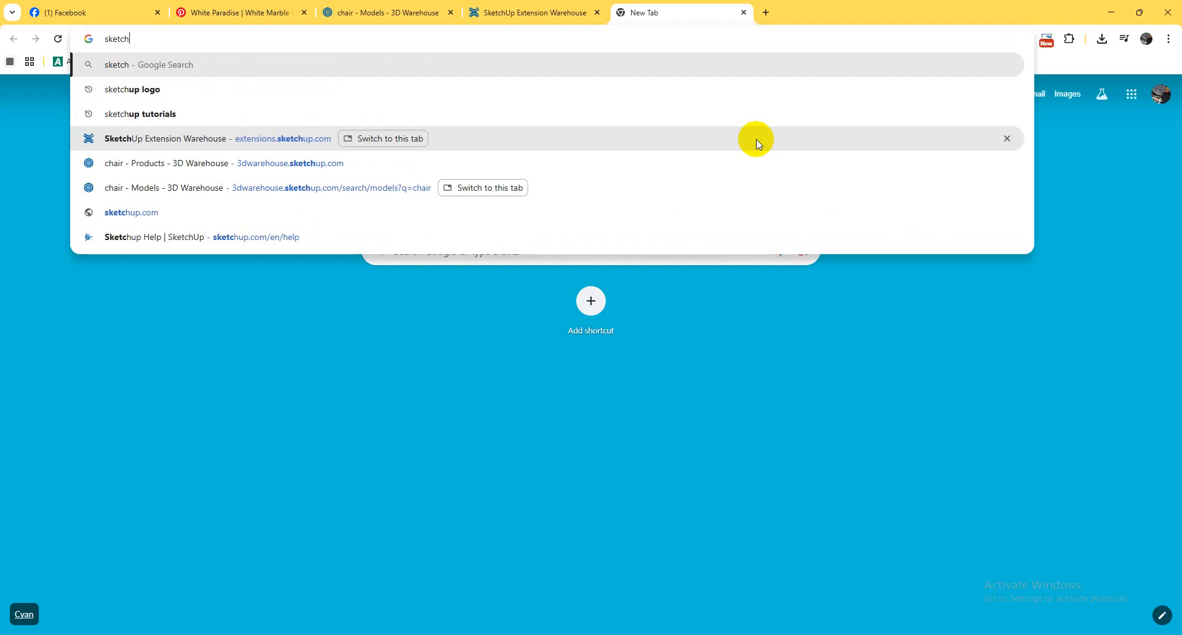
{"action": "type", "text": "up e"}
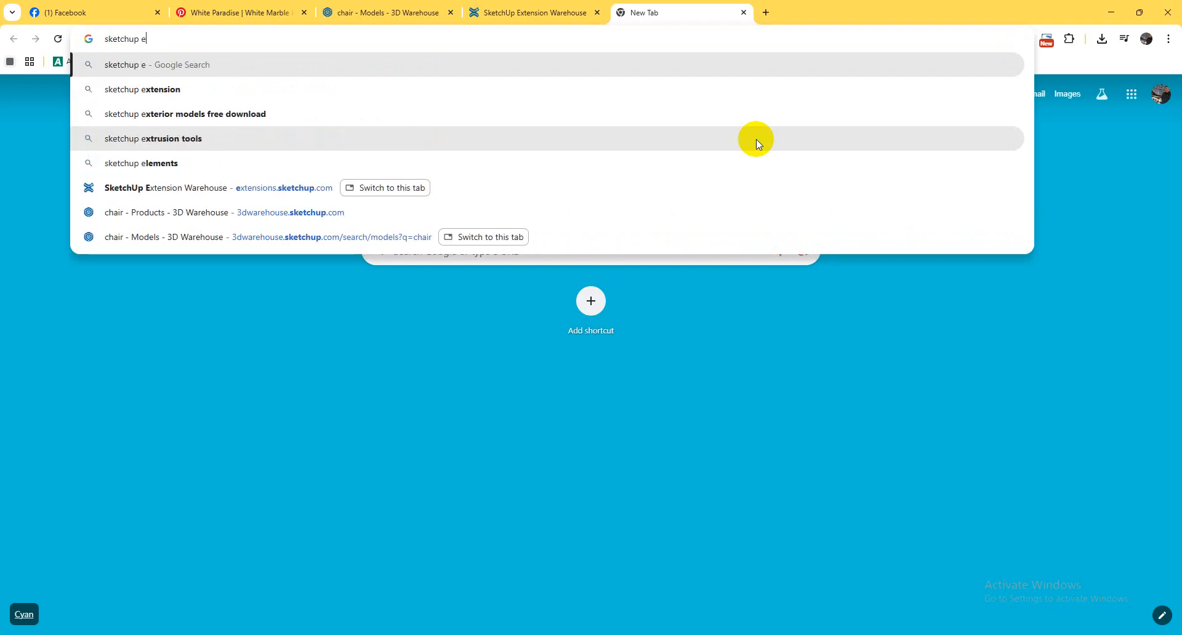
{"action": "key", "text": "BackSpace"}
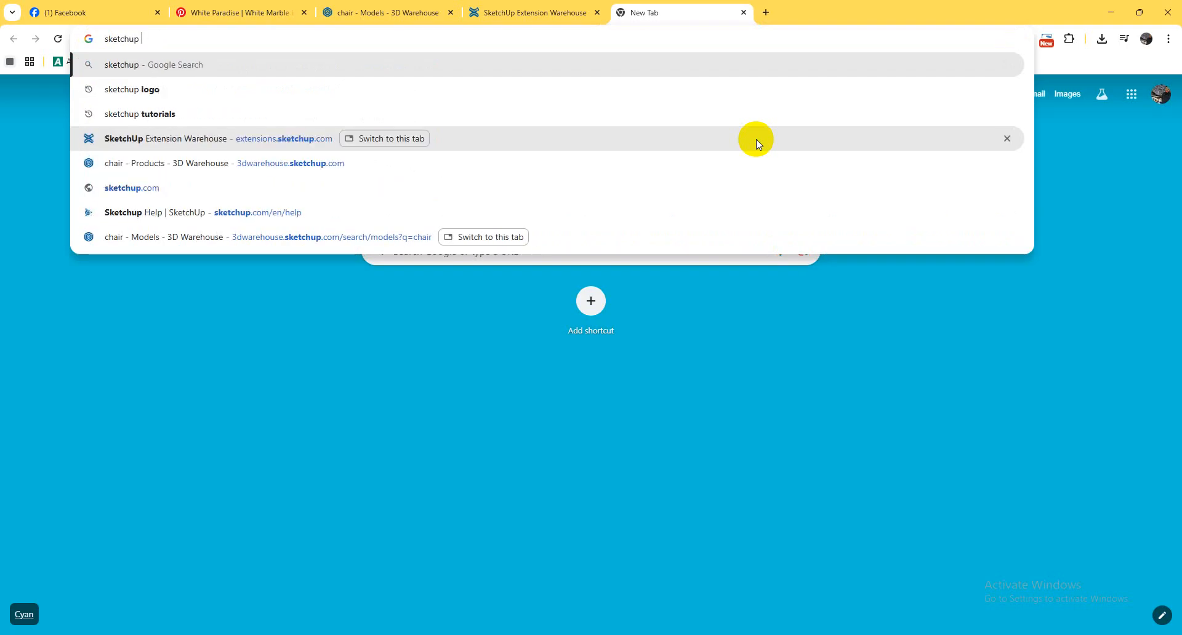
{"action": "type", "text": "u"}
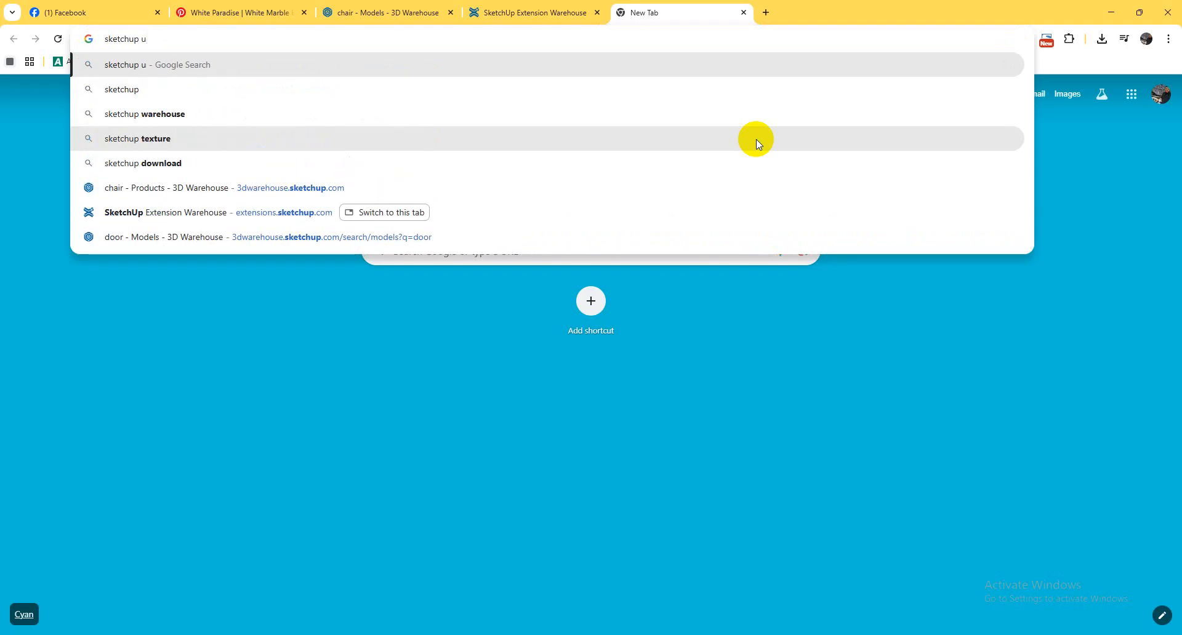
{"action": "type", "text": "ci"}
{"action": "key", "text": "BackSpace"}
{"action": "key", "text": "BackSpace"}
{"action": "key", "text": "BackSpace"}
{"action": "key", "text": "BackSpace"}
{"action": "key", "text": "BackSpace"}
{"action": "key", "text": "BackSpace"}
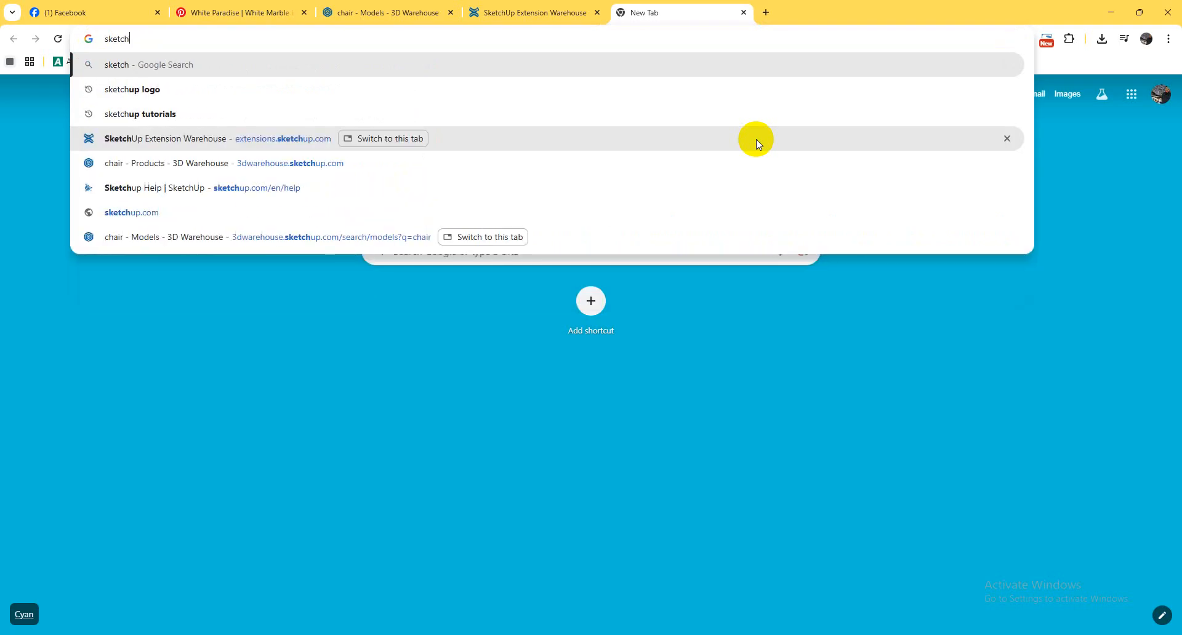
{"action": "type", "text": "u"}
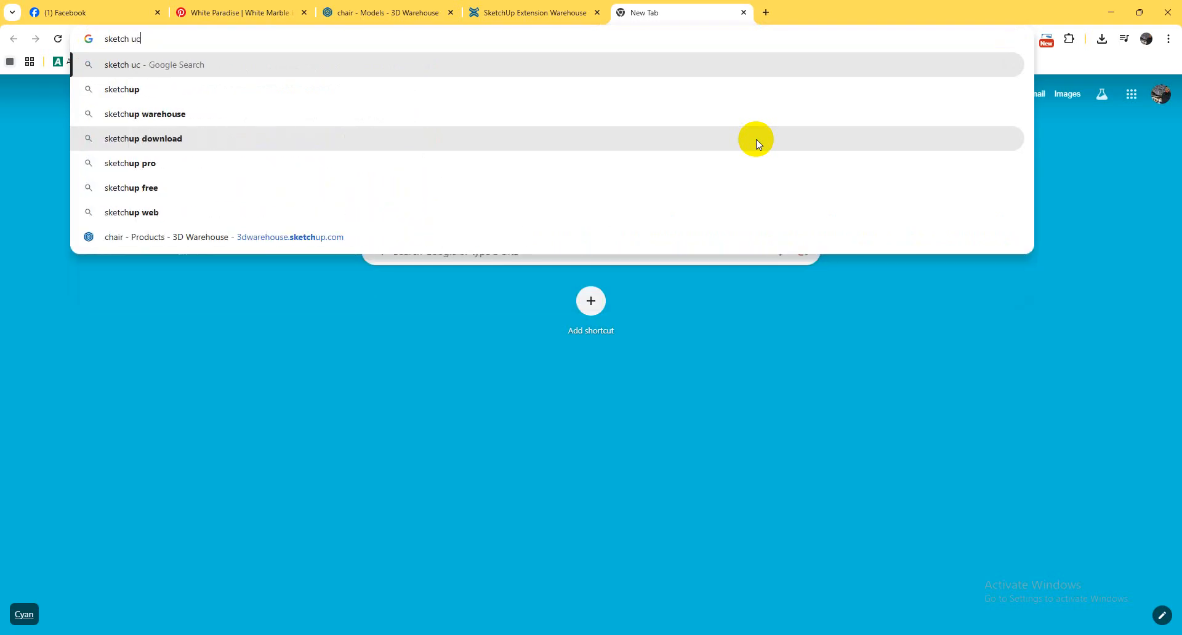
{"action": "type", "text": "c"}
{"action": "key", "text": "Down"}
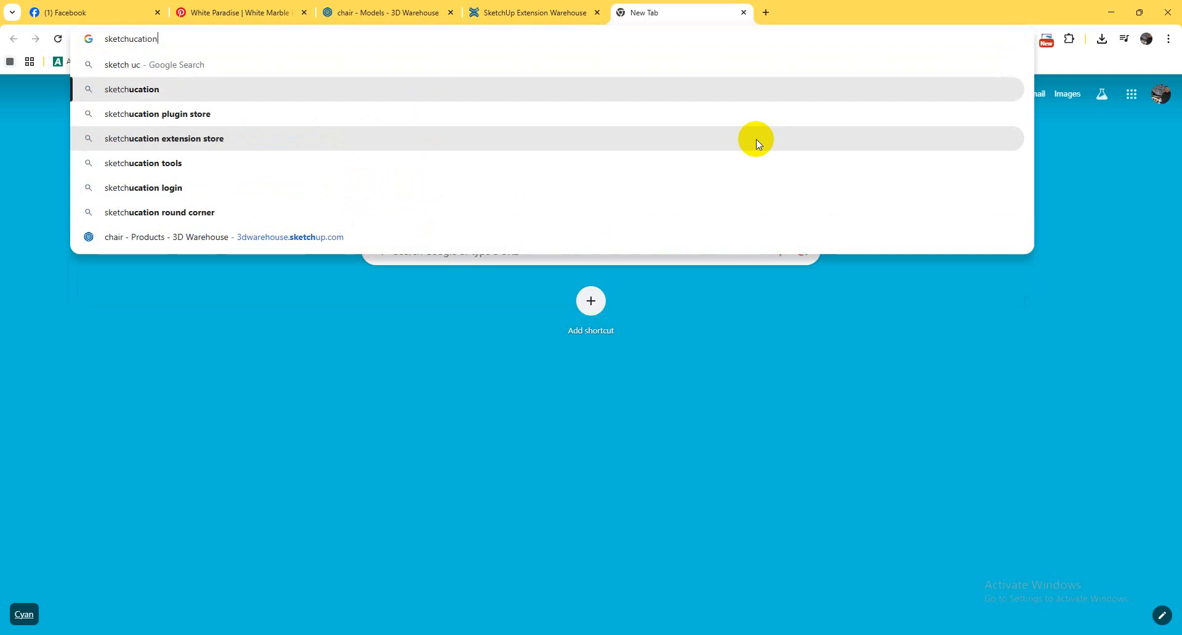
{"action": "key", "text": "Return"}
Step: Open the SketchUcation website from the search results in its own tab and bring it into view
{"action": "right_click", "coordinate": [209, 222]}
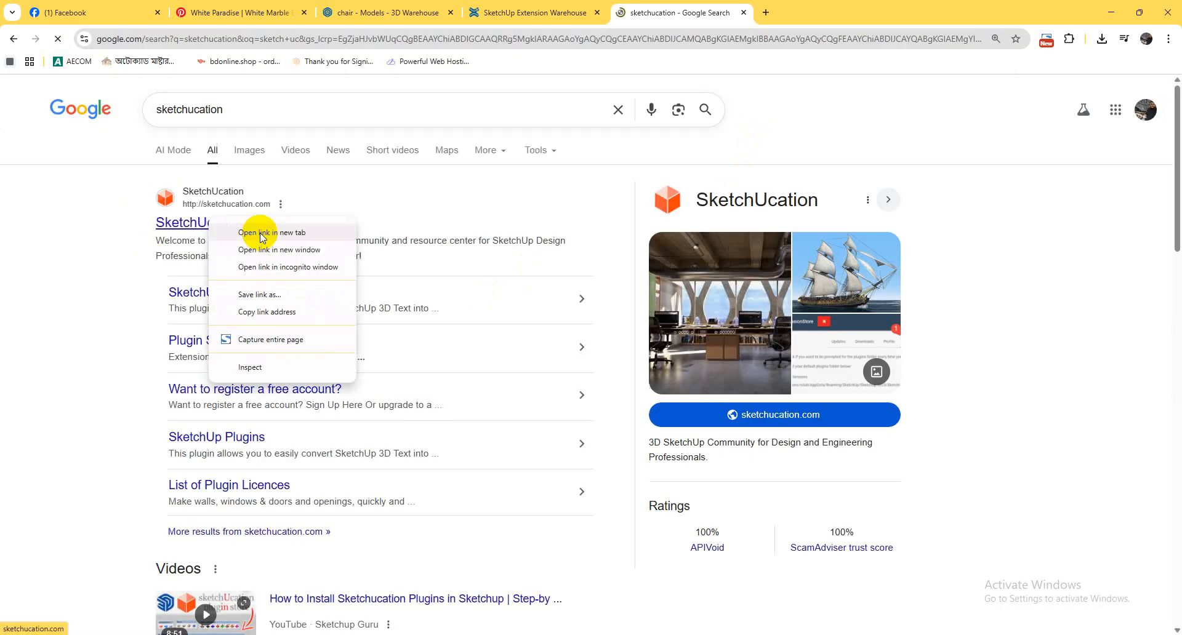
{"action": "left_click", "coordinate": [259, 232]}
{"action": "left_click", "coordinate": [783, 7]}
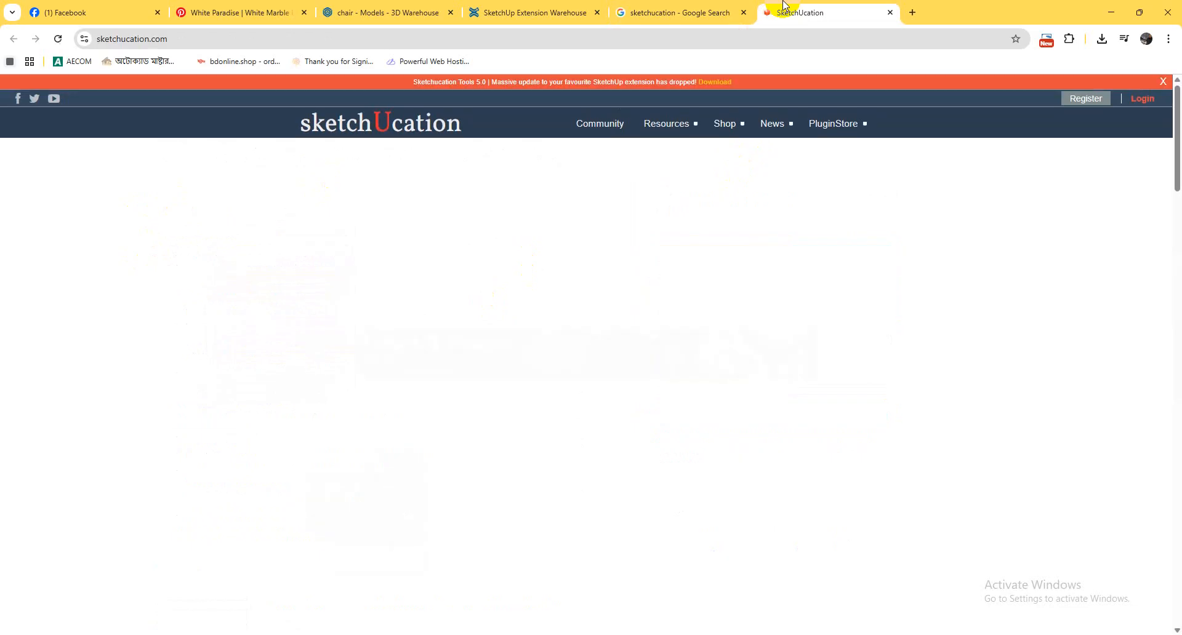
Step: Return to the Extension Warehouse home page and look through its featured and top extensions
{"action": "left_click", "coordinate": [533, 18]}
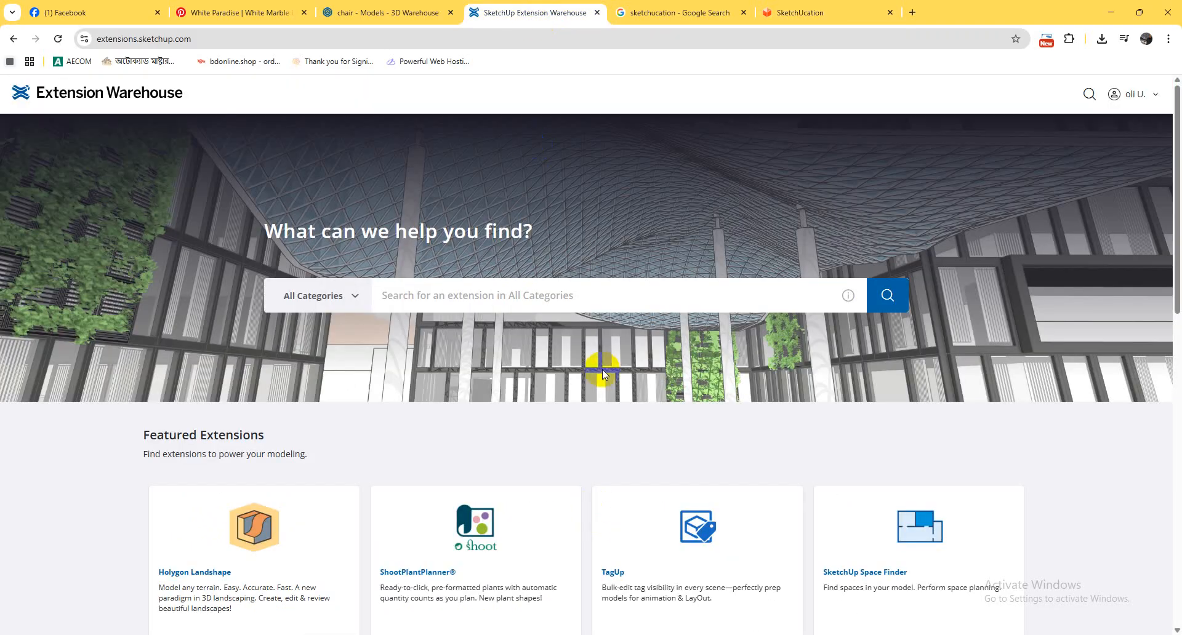
{"action": "scroll", "coordinate": [602, 369], "scroll_direction": "down", "scroll_amount": 5}
{"action": "scroll", "coordinate": [612, 298], "scroll_direction": "up", "scroll_amount": 5}
{"action": "scroll", "coordinate": [632, 377], "scroll_direction": "down", "scroll_amount": 5}
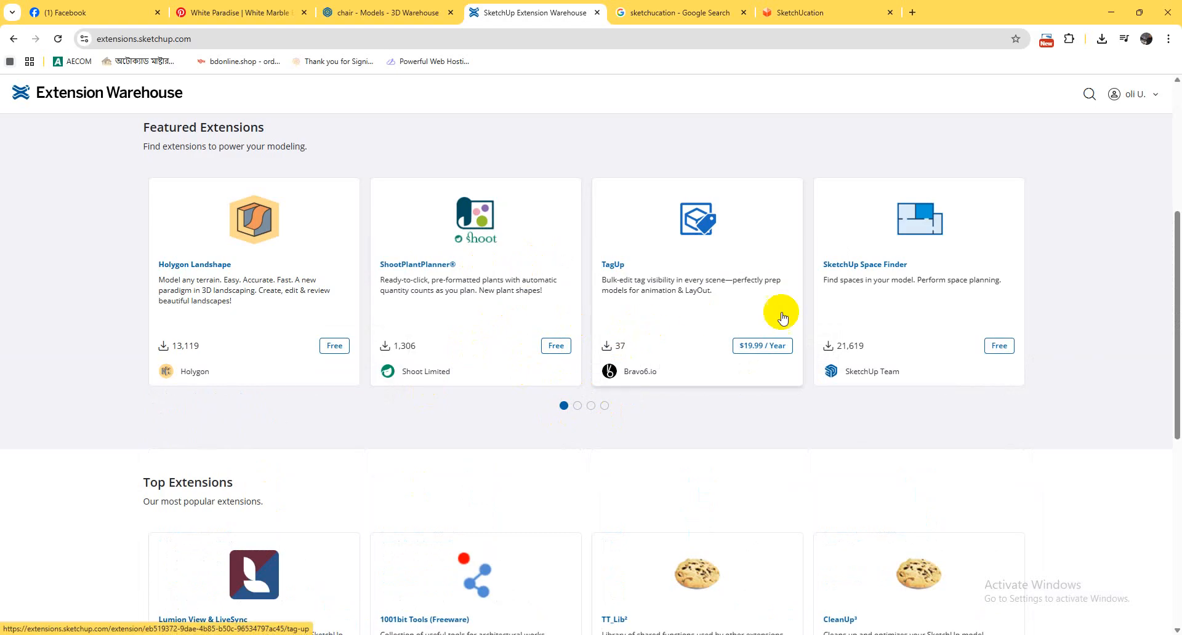
{"action": "scroll", "coordinate": [409, 316], "scroll_direction": "up", "scroll_amount": 1}
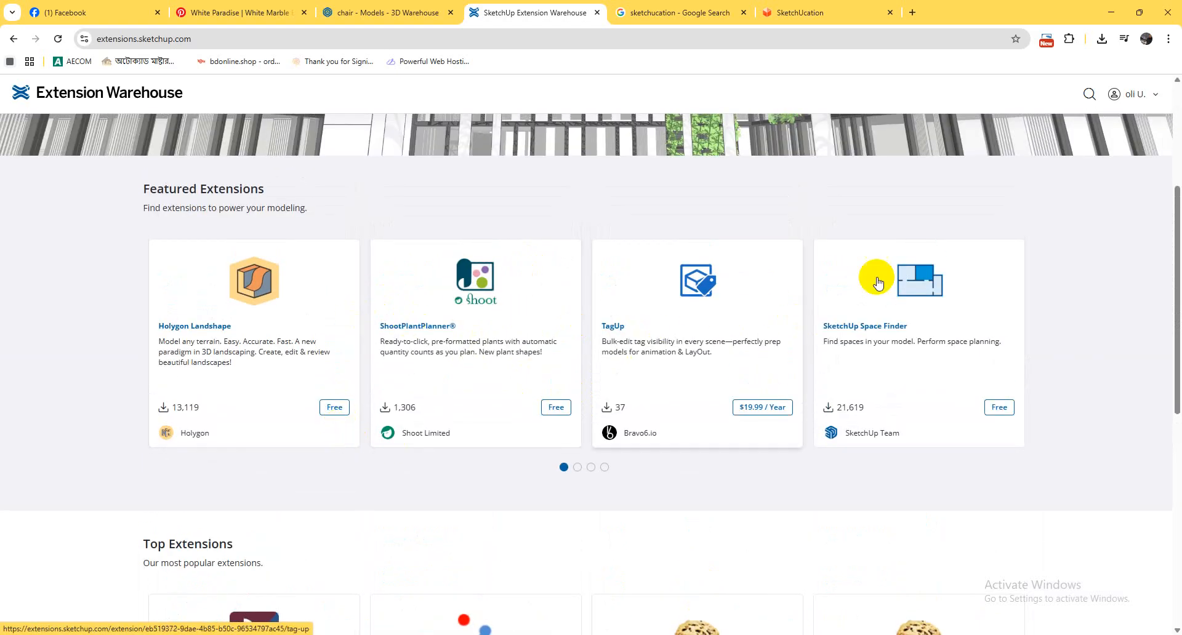
{"action": "scroll", "coordinate": [416, 186], "scroll_direction": "up", "scroll_amount": 4}
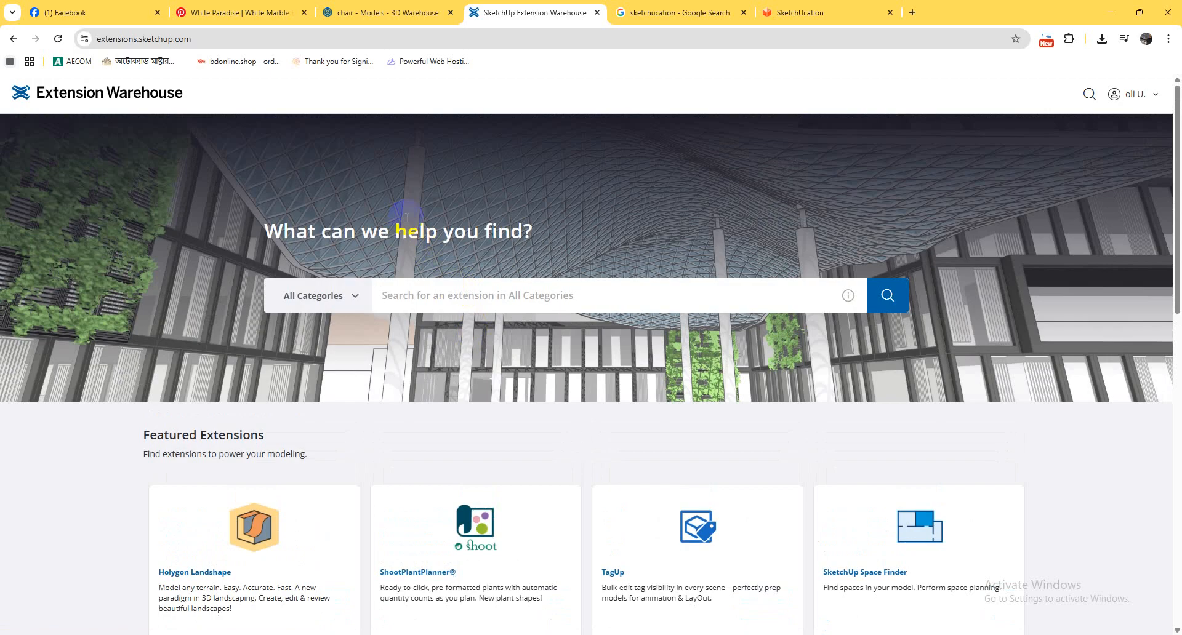
{"action": "left_click", "coordinate": [391, 284]}
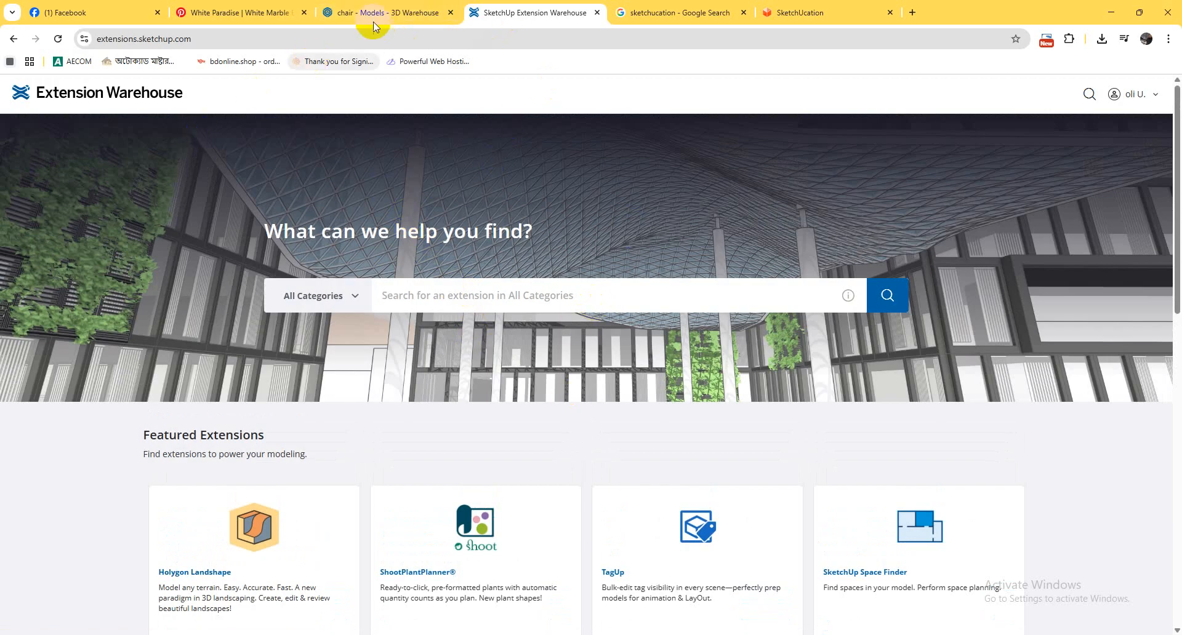
Step: Look over the SketchUcation home page, close its tab and clear the sketchucation text from the Google search
{"action": "left_click", "coordinate": [797, 12]}
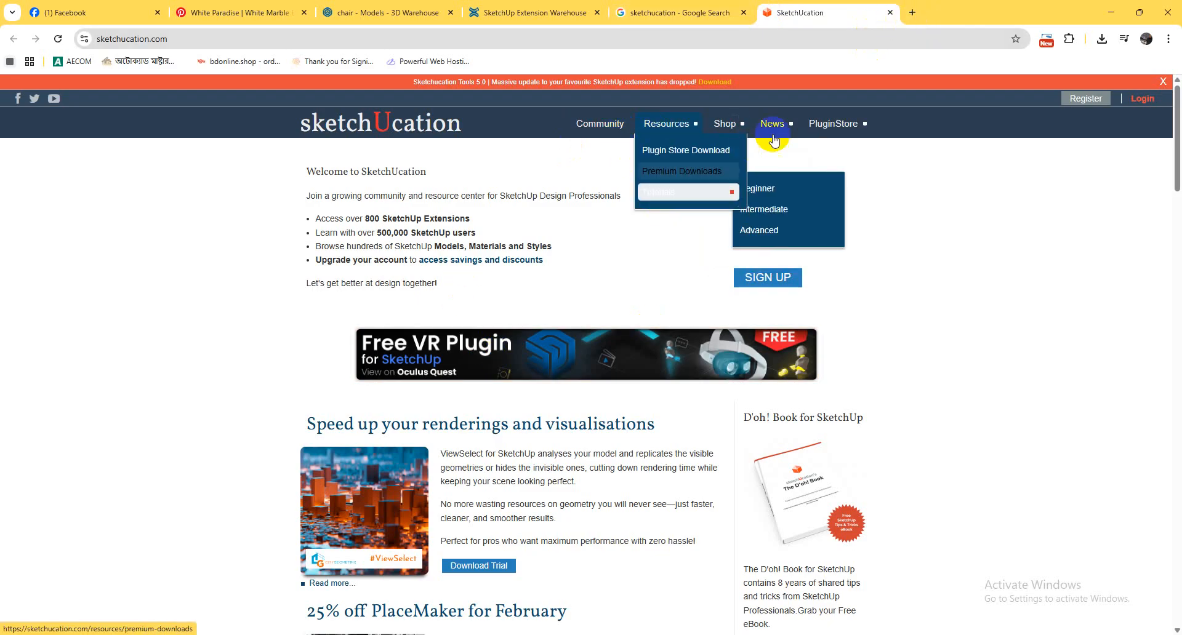
{"action": "left_click", "coordinate": [889, 13]}
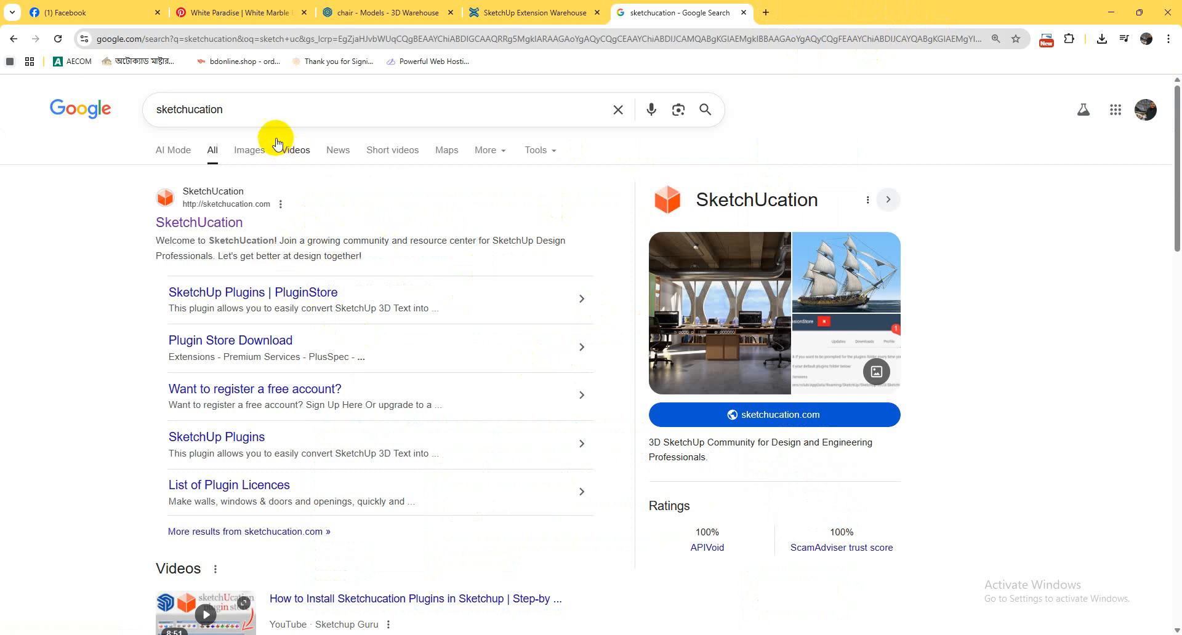
{"action": "double_click", "coordinate": [256, 100]}
{"action": "key", "text": "Escape"}
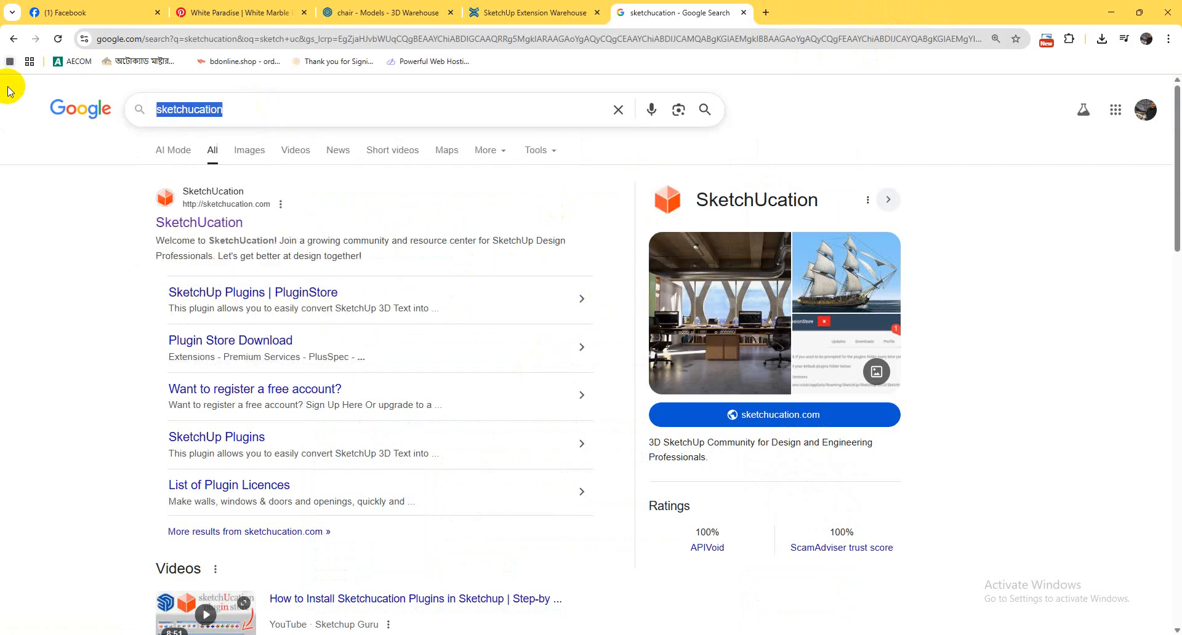
{"action": "key", "text": "BackSpace"}
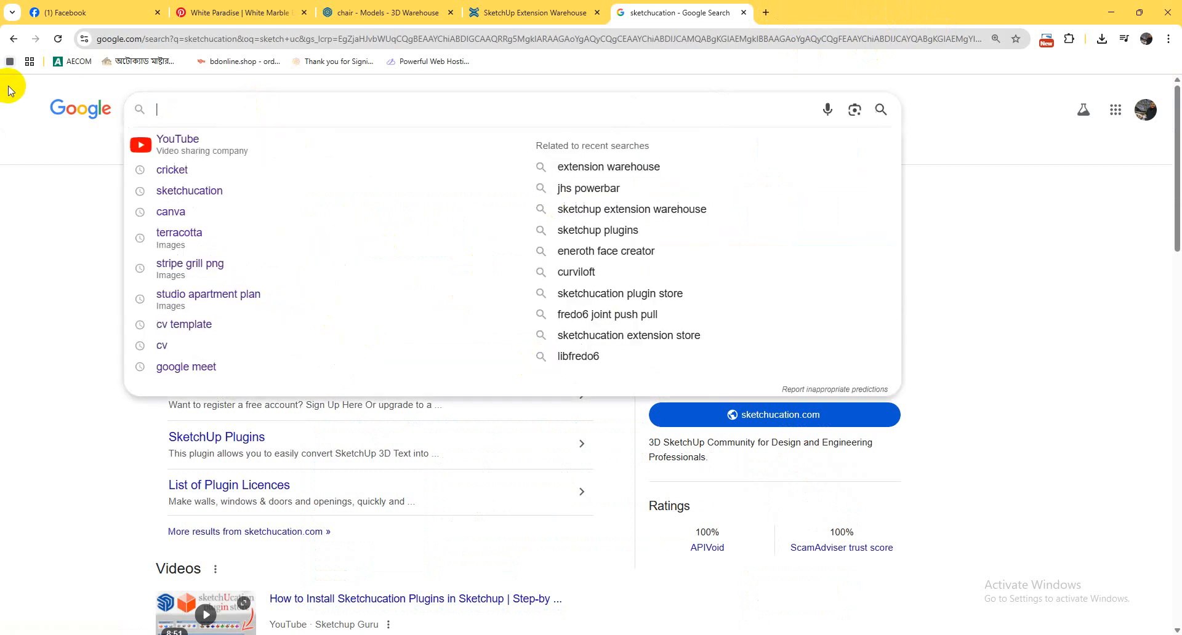
Step: Search the Extension Warehouse for 1001 bit and copy the search text
{"action": "left_click", "coordinate": [589, 6]}
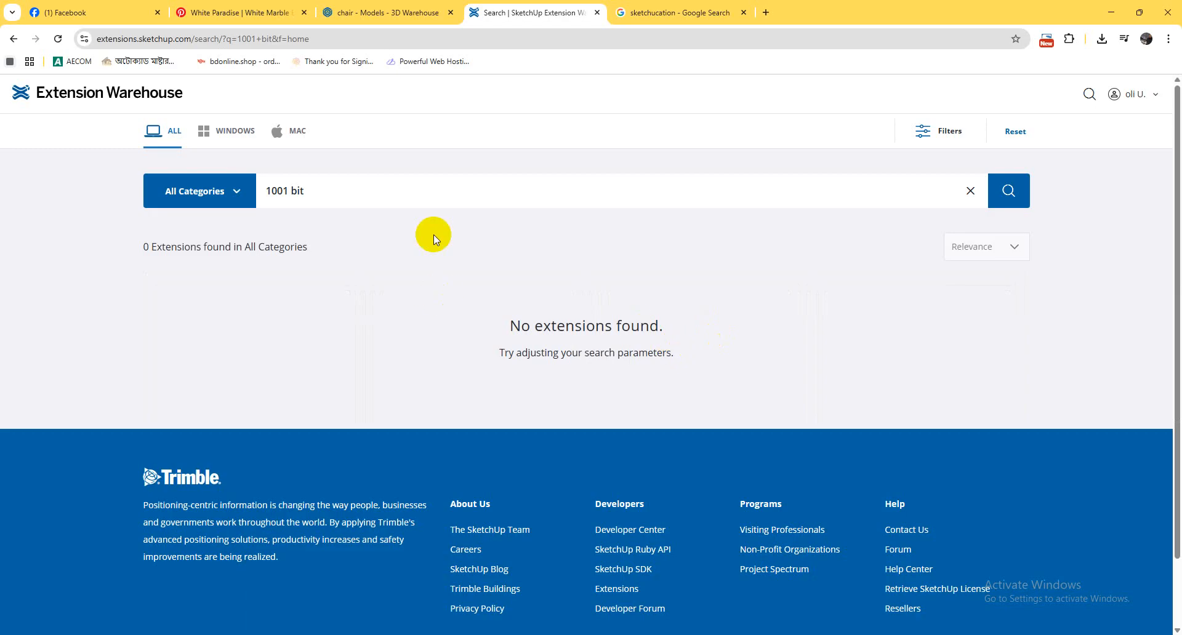
{"action": "triple_click", "coordinate": [289, 191]}
{"action": "right_click", "coordinate": [312, 191]}
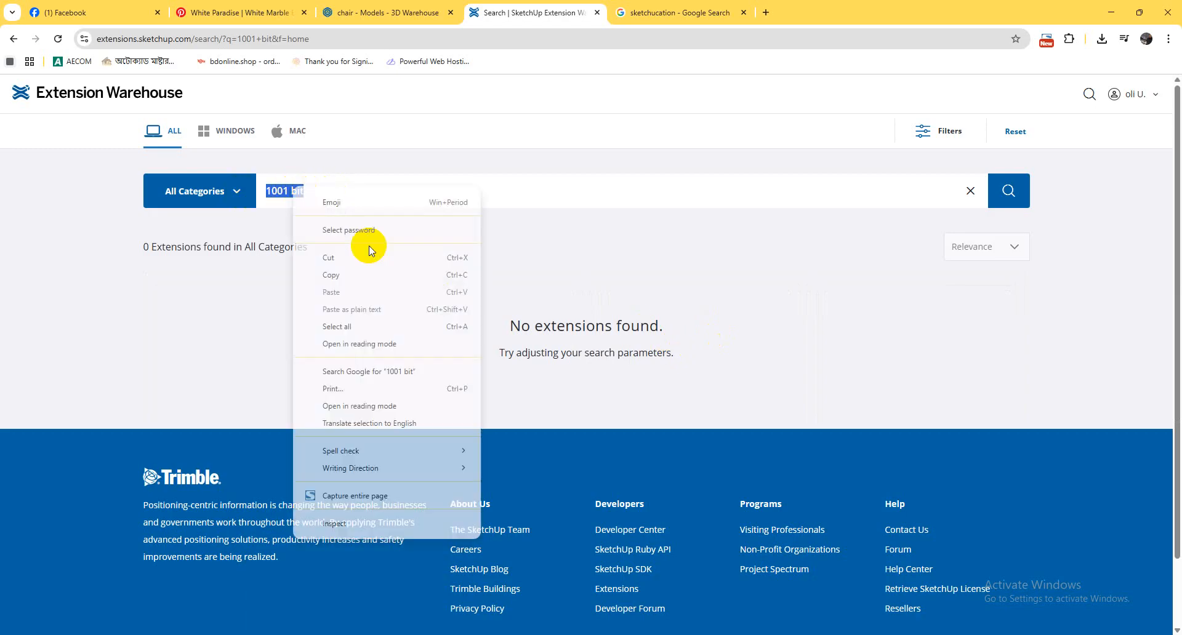
{"action": "left_click", "coordinate": [363, 271]}
Step: Paste the copied text into the Google search and run the suggested query 1001 bit tool
{"action": "left_click", "coordinate": [677, 12]}
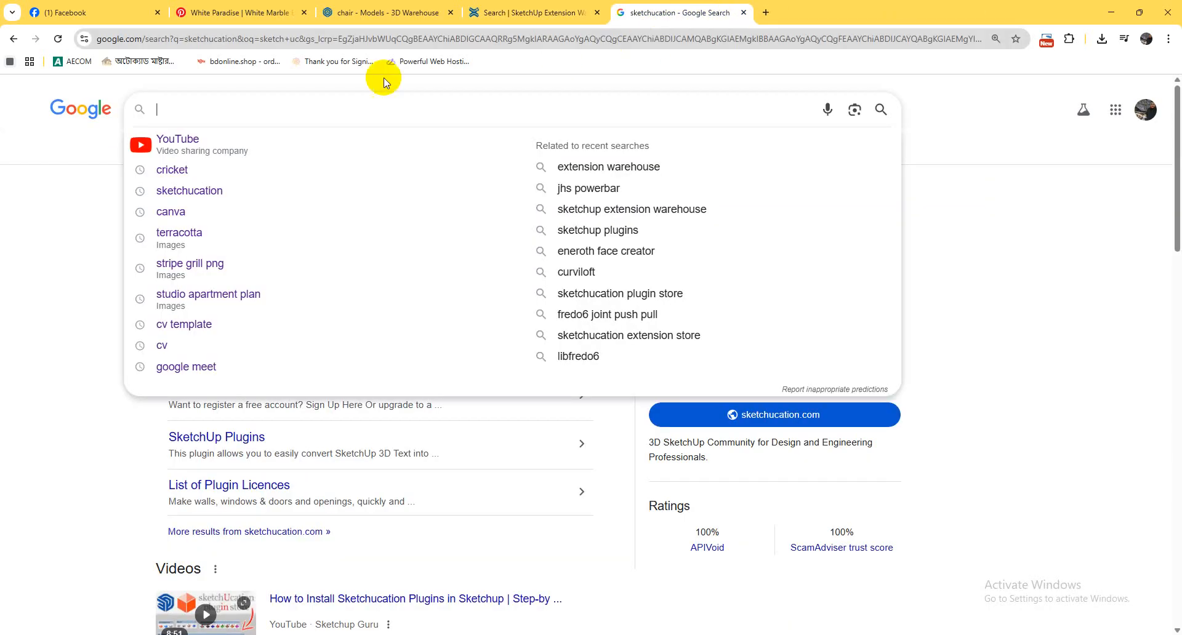
{"action": "key", "text": "ctrl+v"}
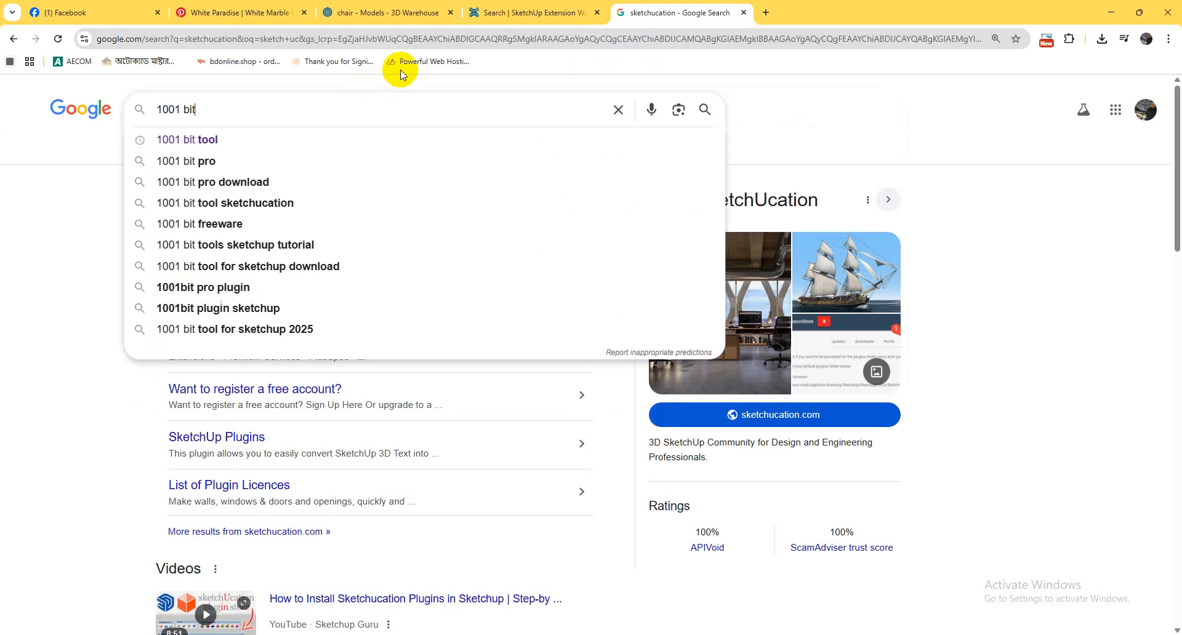
{"action": "left_click", "coordinate": [304, 140]}
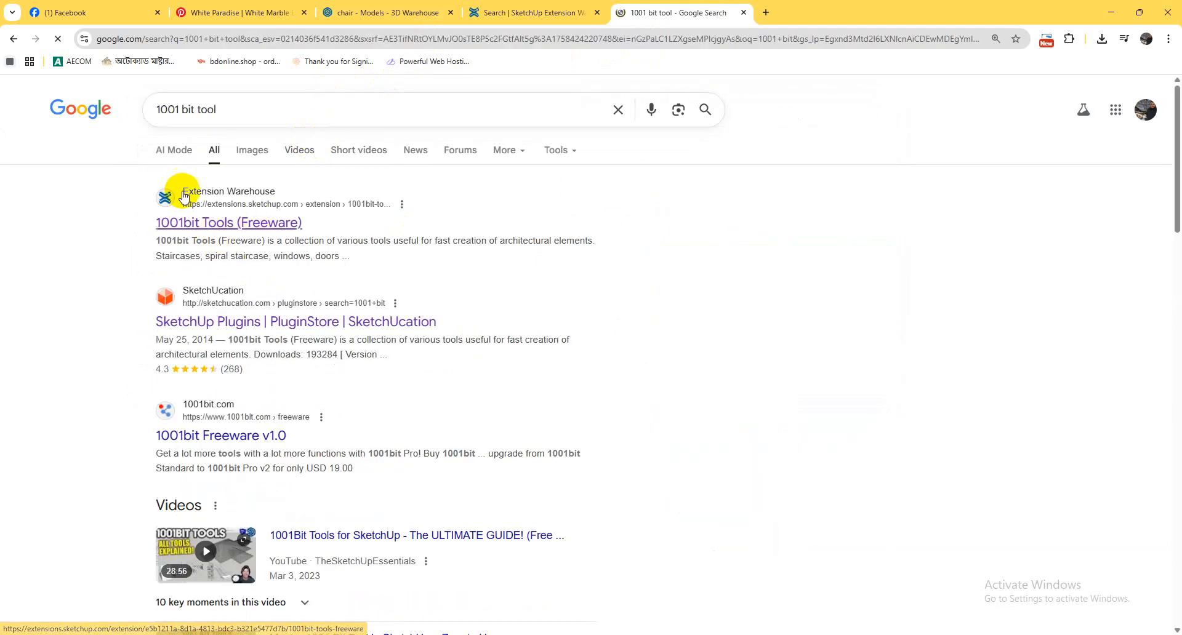
Step: Open the Extension Warehouse page for 1001bit Tools (Freeware) and download the extension
{"action": "left_click", "coordinate": [275, 232]}
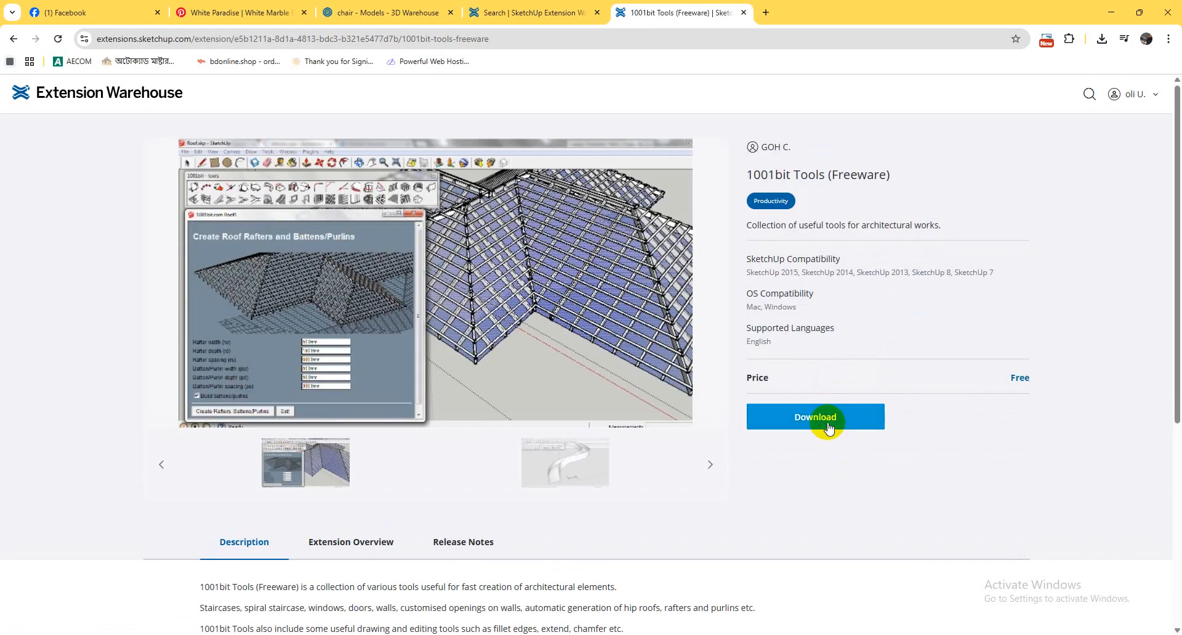
{"action": "left_click", "coordinate": [827, 425]}
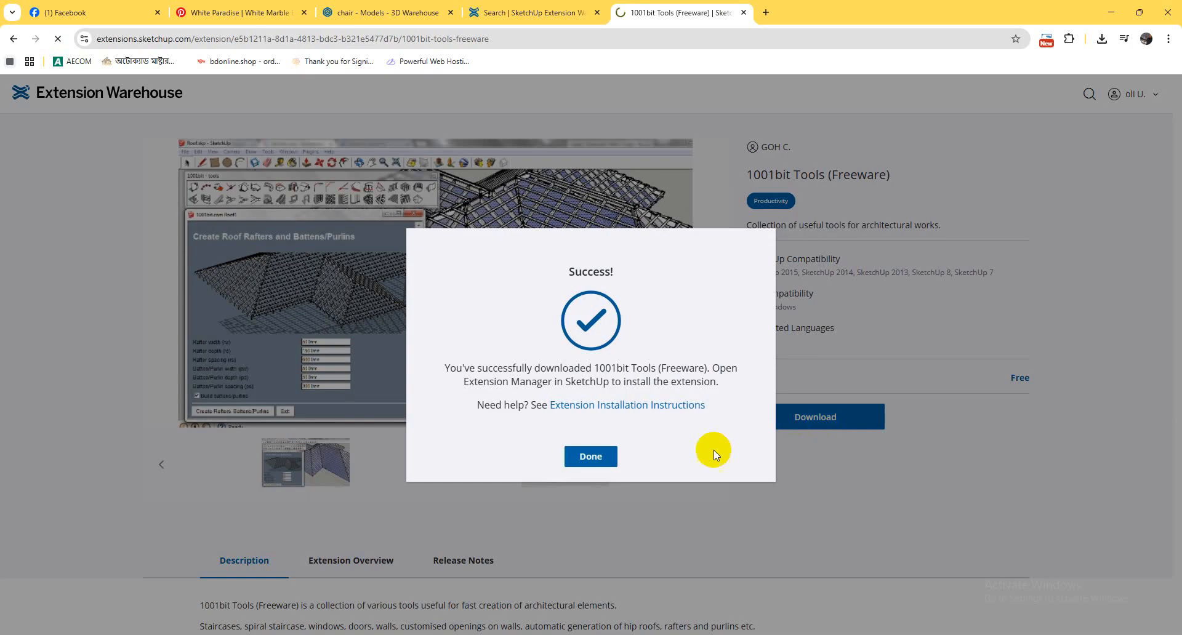
{"action": "left_click", "coordinate": [590, 457]}
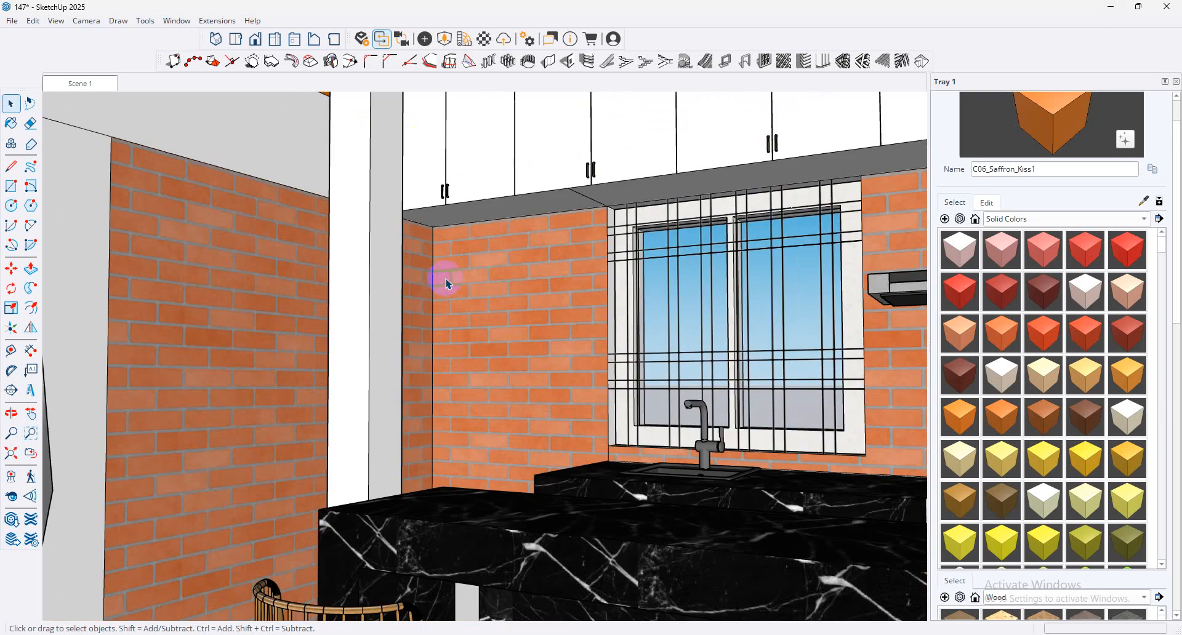
Step: Install 1001bit_freeware_v1.0.5 (2) from the Downloads folder through the Extension Manager and close the manager
{"action": "middle_click_drag", "start_coordinate": [445, 279], "coordinate": [430, 296]}
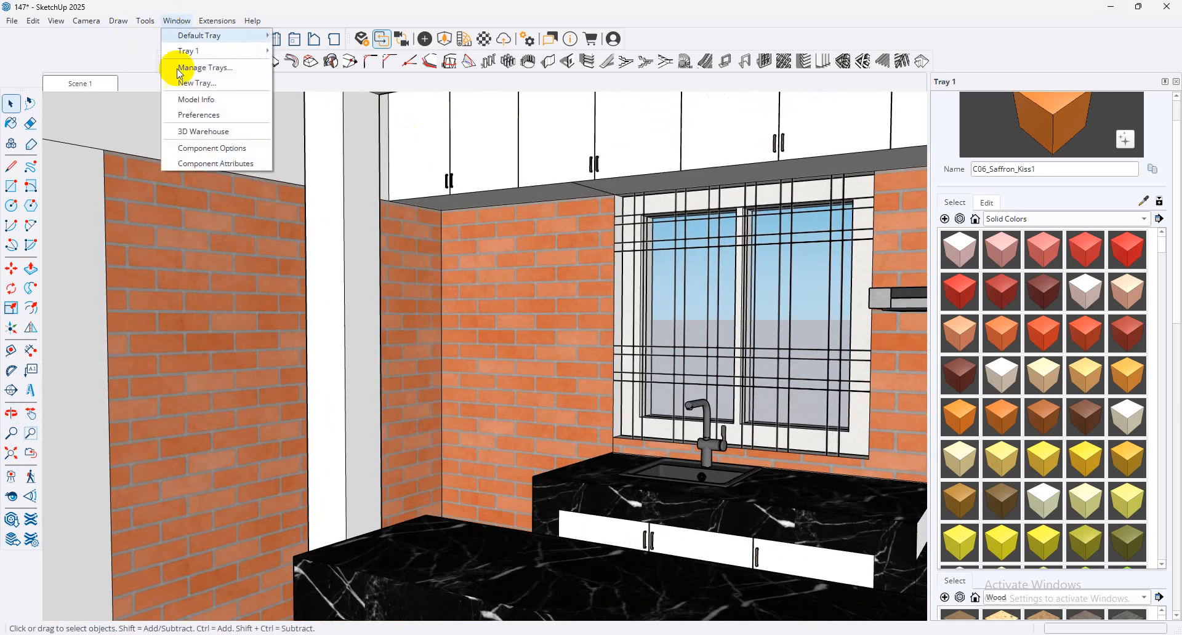
{"action": "mouse_move", "coordinate": [203, 25]}
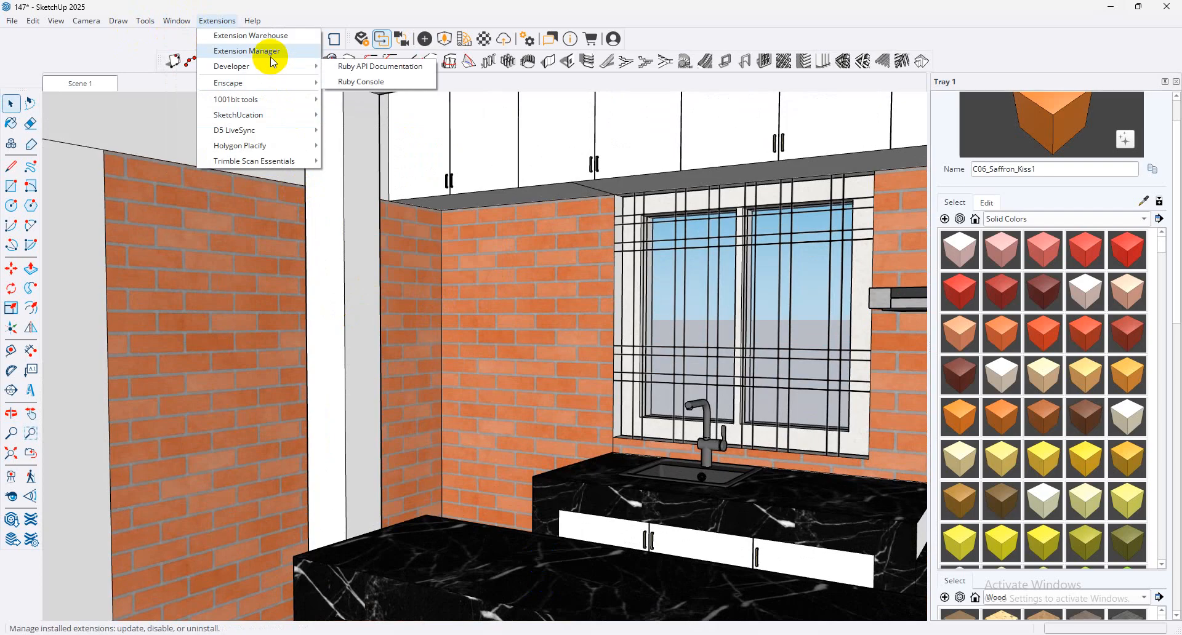
{"action": "left_click", "coordinate": [233, 55]}
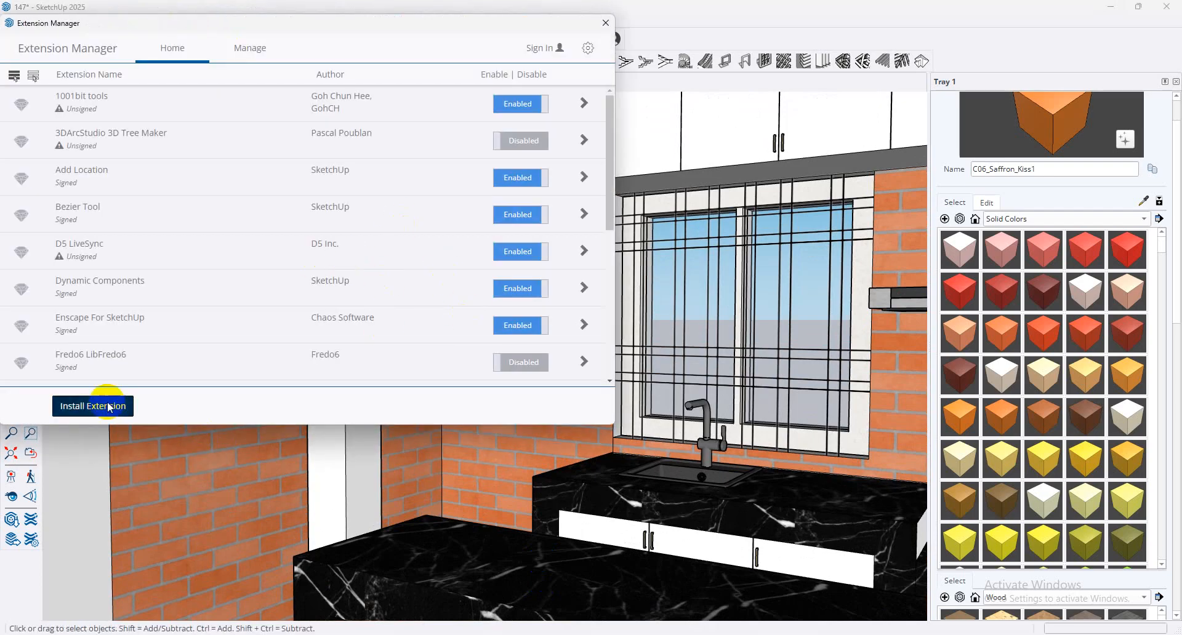
{"action": "left_click", "coordinate": [98, 404]}
{"action": "left_click", "coordinate": [134, 219]}
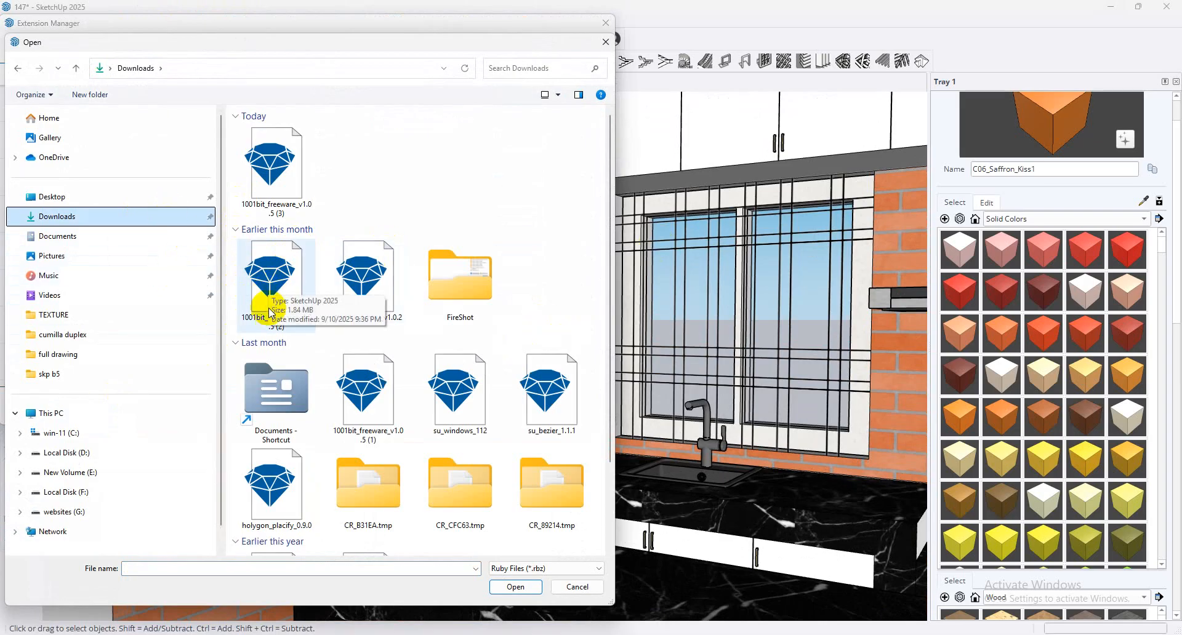
{"action": "left_click", "coordinate": [261, 282]}
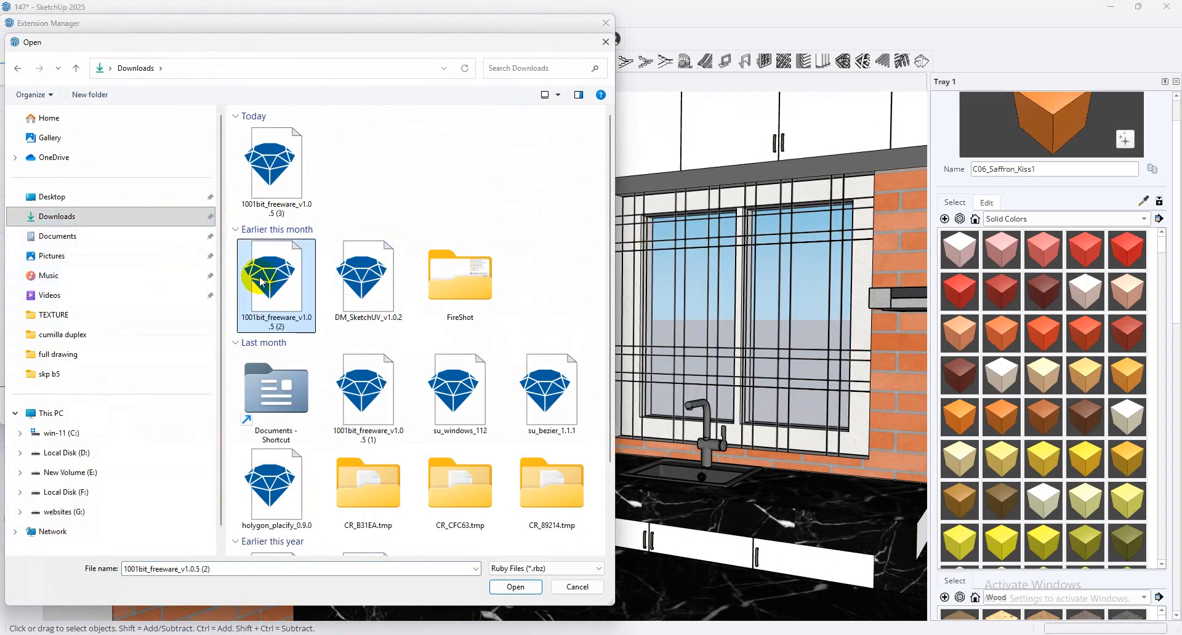
{"action": "left_click", "coordinate": [517, 585]}
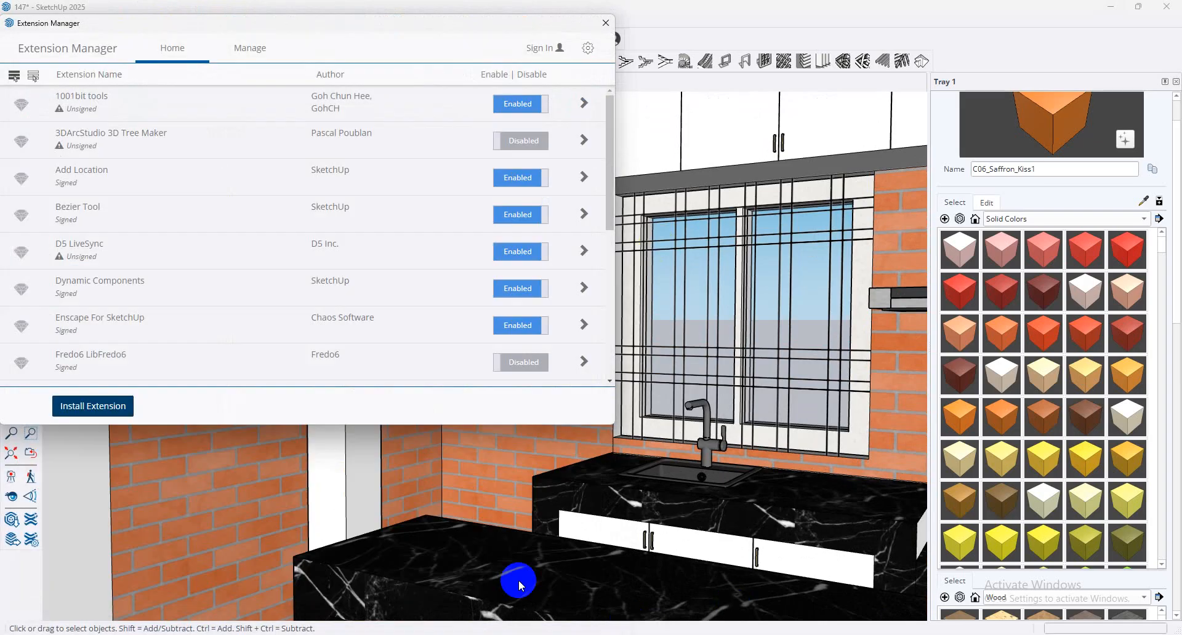
{"action": "left_click", "coordinate": [606, 24]}
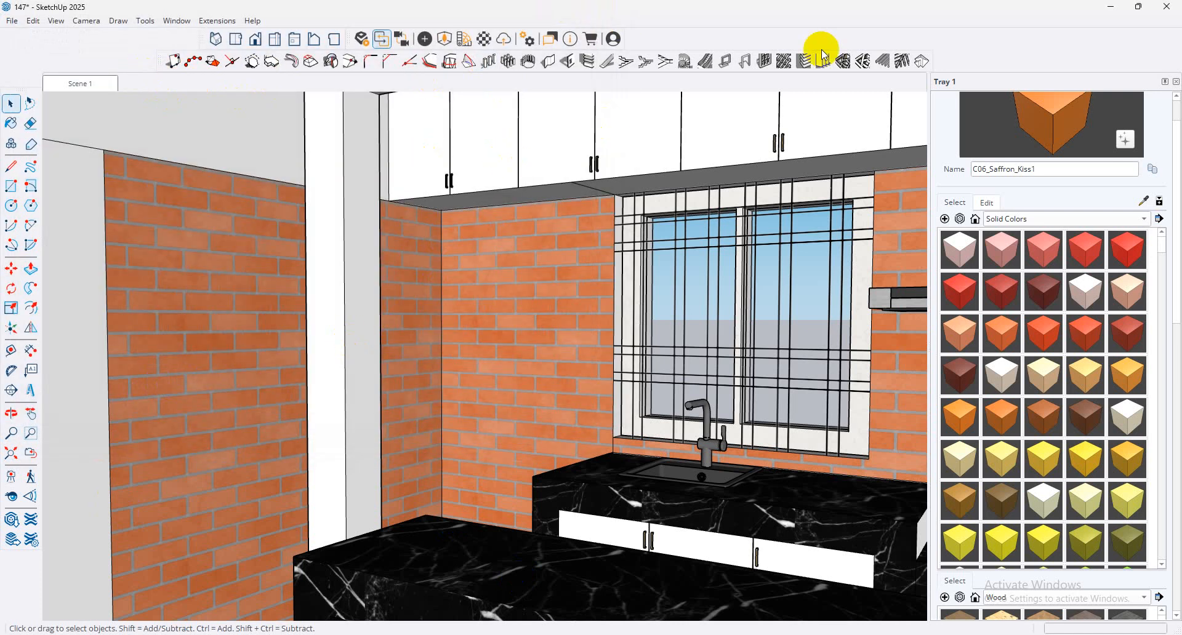
{"action": "scroll", "coordinate": [469, 370], "scroll_direction": "down", "scroll_amount": 2}
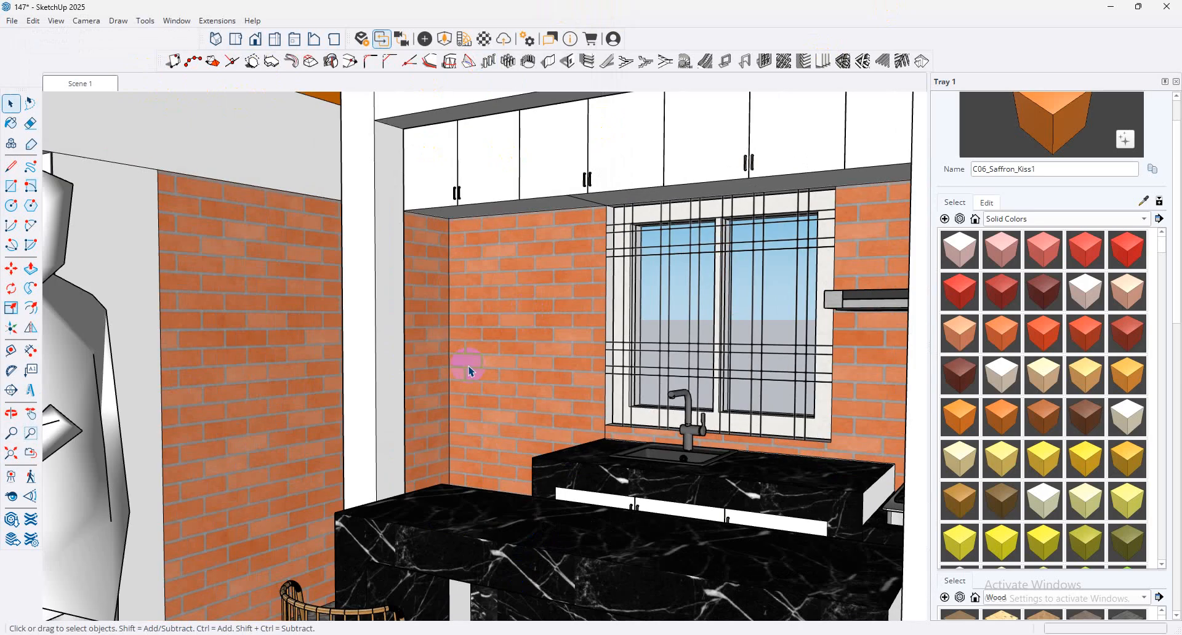
{"action": "left_click", "coordinate": [266, 364]}
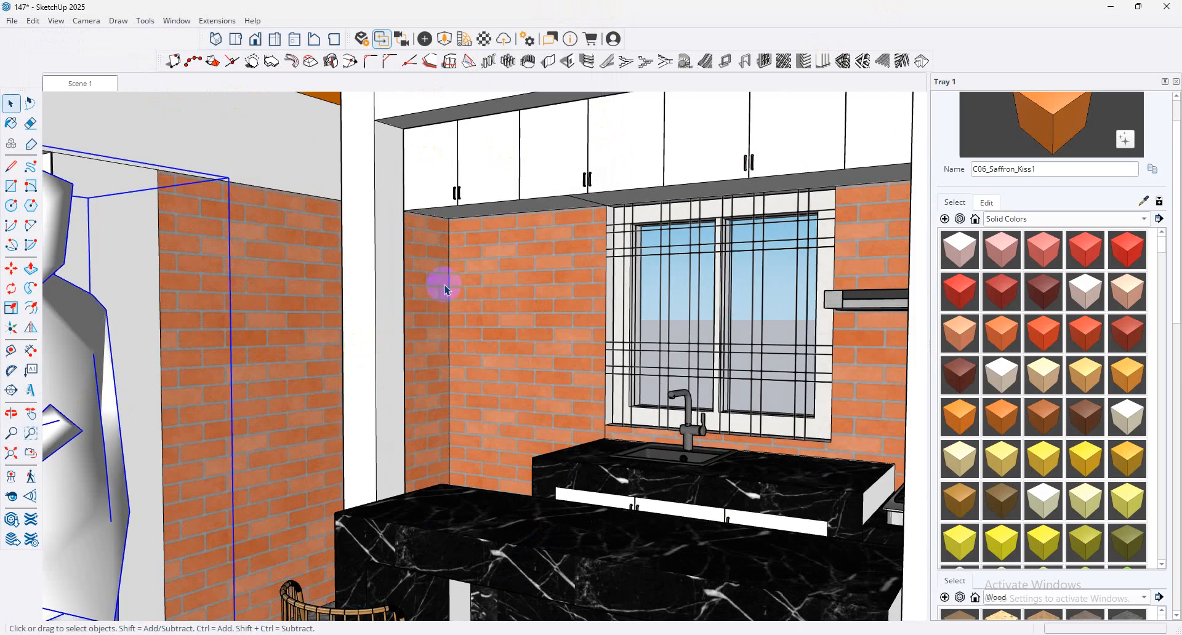
{"action": "key", "text": "Delete"}
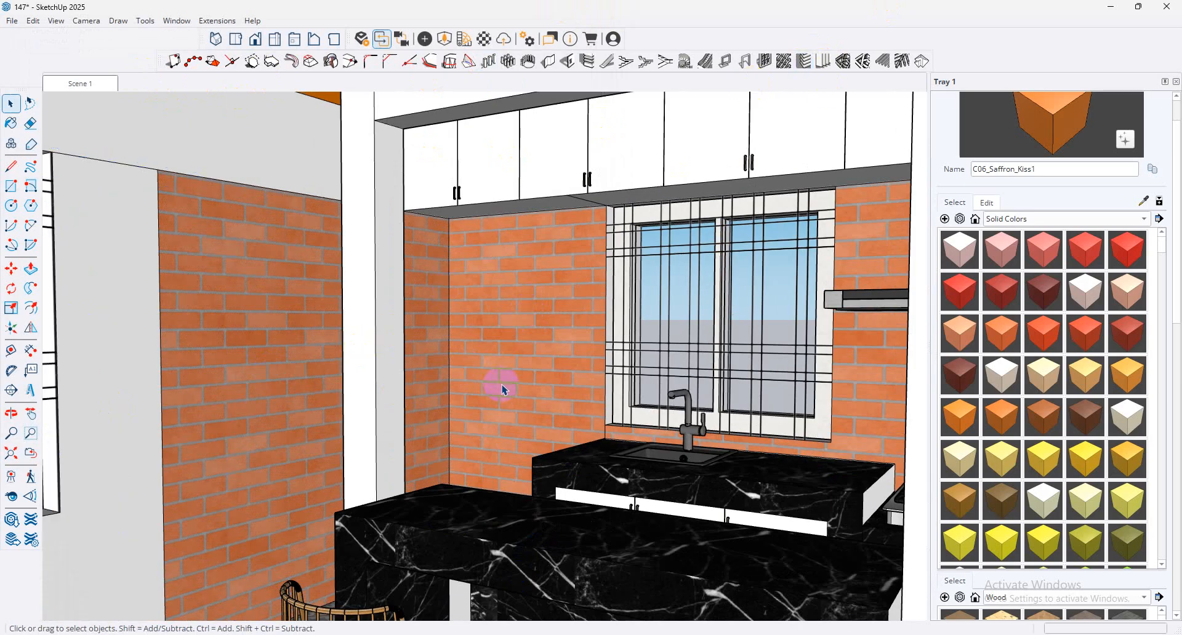
{"action": "key", "text": "ctrl+z"}
Step: Draw a closed rectangle about 5' 2" high with the Line tool on the exterior wall face beside the existing window
{"action": "middle_click_drag", "start_coordinate": [661, 395], "coordinate": [839, 348]}
{"action": "scroll", "coordinate": [376, 277], "scroll_direction": "down", "scroll_amount": 2}
{"action": "left_click", "coordinate": [534, 253]}
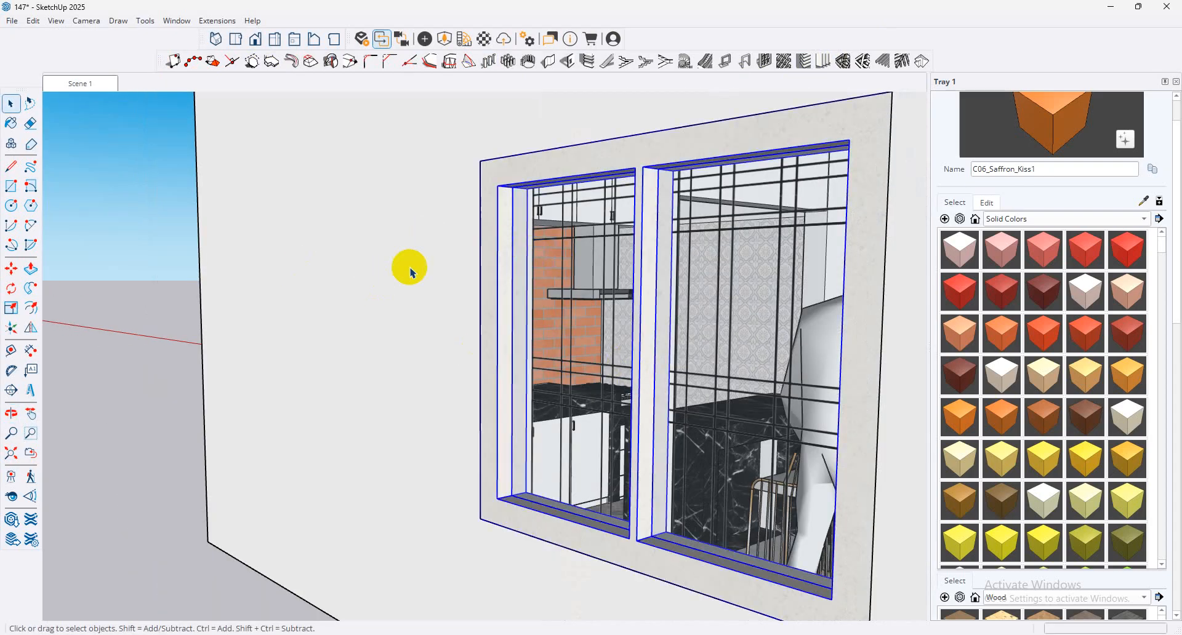
{"action": "scroll", "coordinate": [400, 269], "scroll_direction": "down", "scroll_amount": 3}
{"action": "middle_click_drag", "start_coordinate": [396, 271], "coordinate": [601, 345]}
{"action": "left_click", "coordinate": [645, 296]}
{"action": "scroll", "coordinate": [640, 292], "scroll_direction": "down", "scroll_amount": 3}
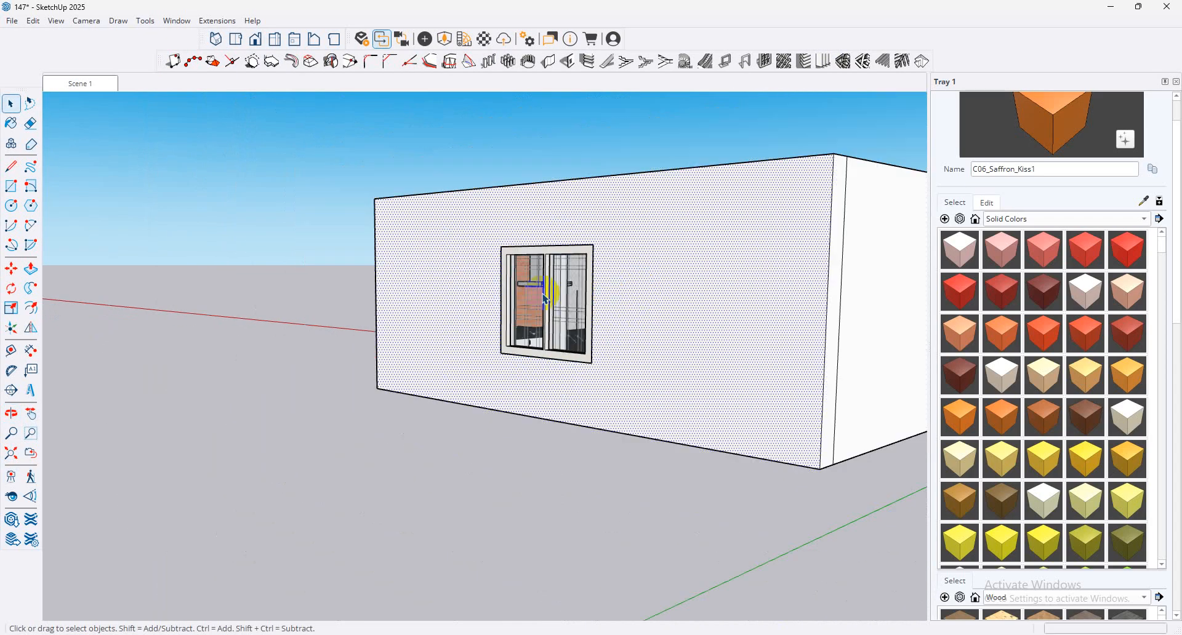
{"action": "middle_click_drag", "start_coordinate": [264, 228], "coordinate": [335, 255]}
{"action": "left_click", "coordinate": [11, 165]}
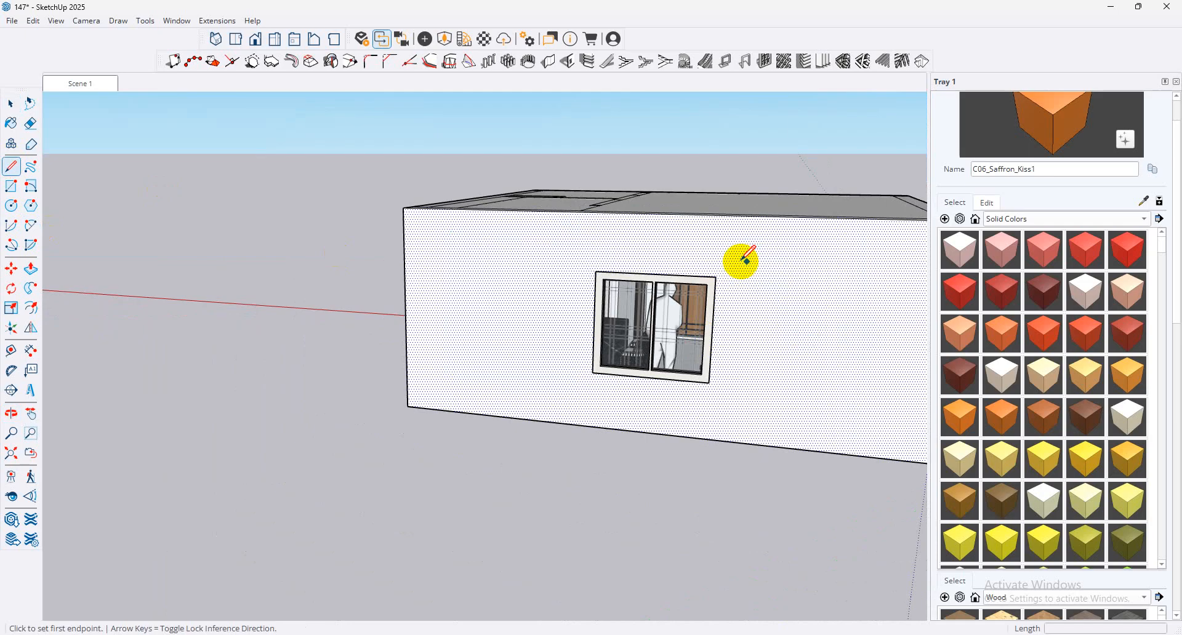
{"action": "left_click", "coordinate": [761, 276]}
{"action": "scroll", "coordinate": [629, 400], "scroll_direction": "down", "scroll_amount": 2}
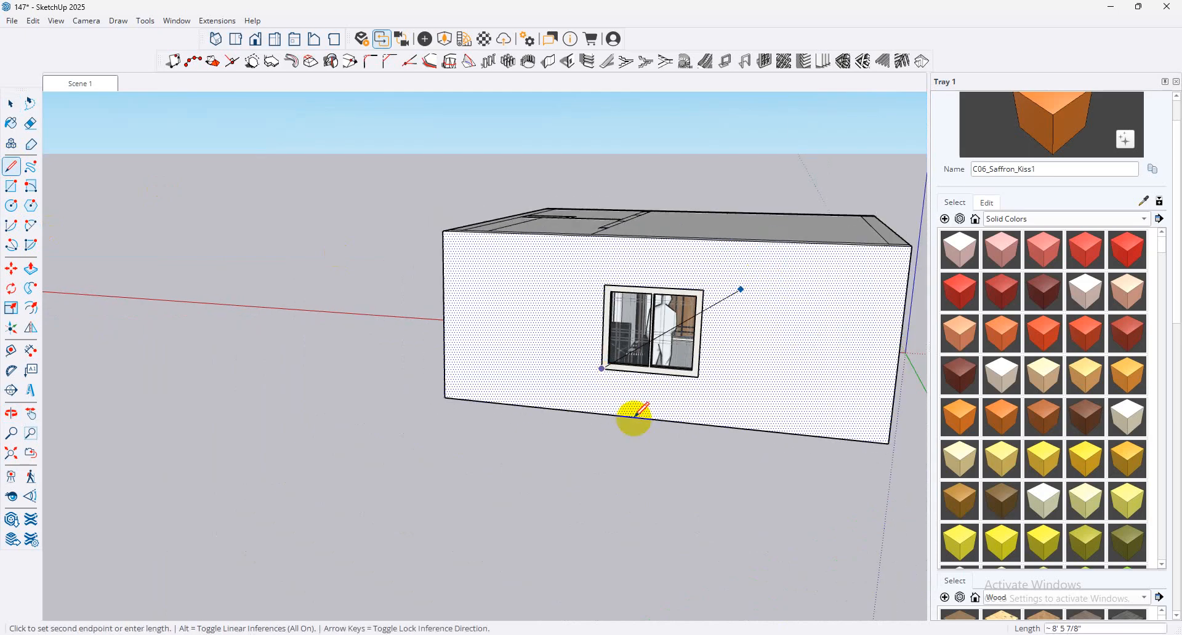
{"action": "left_click", "coordinate": [828, 317]}
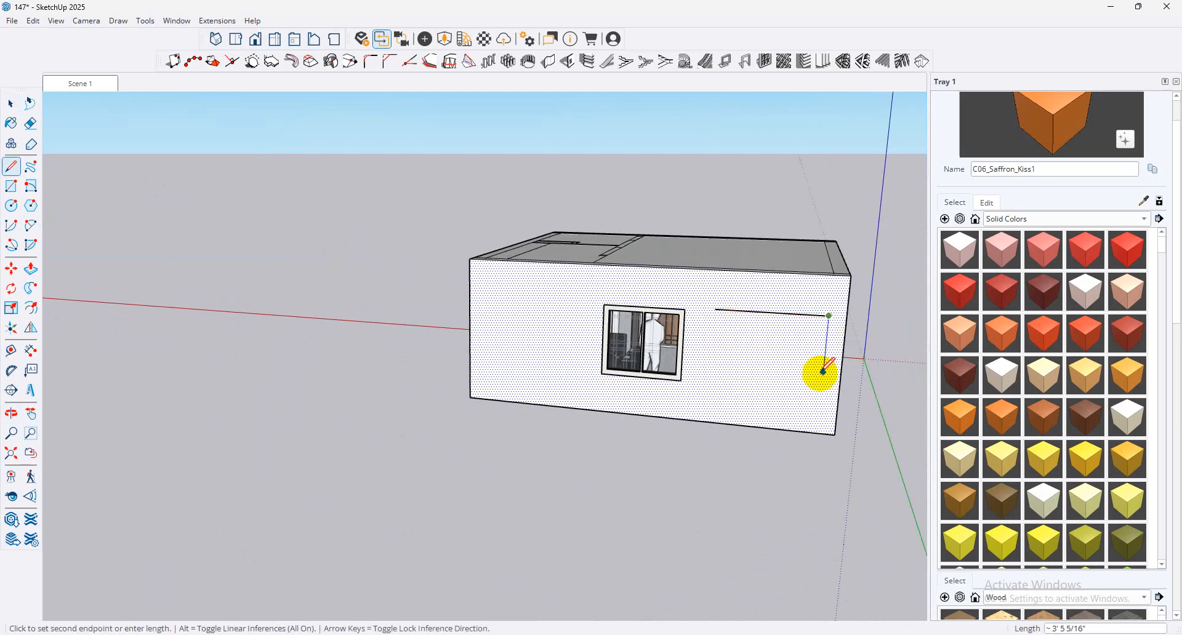
{"action": "left_click", "coordinate": [822, 402]}
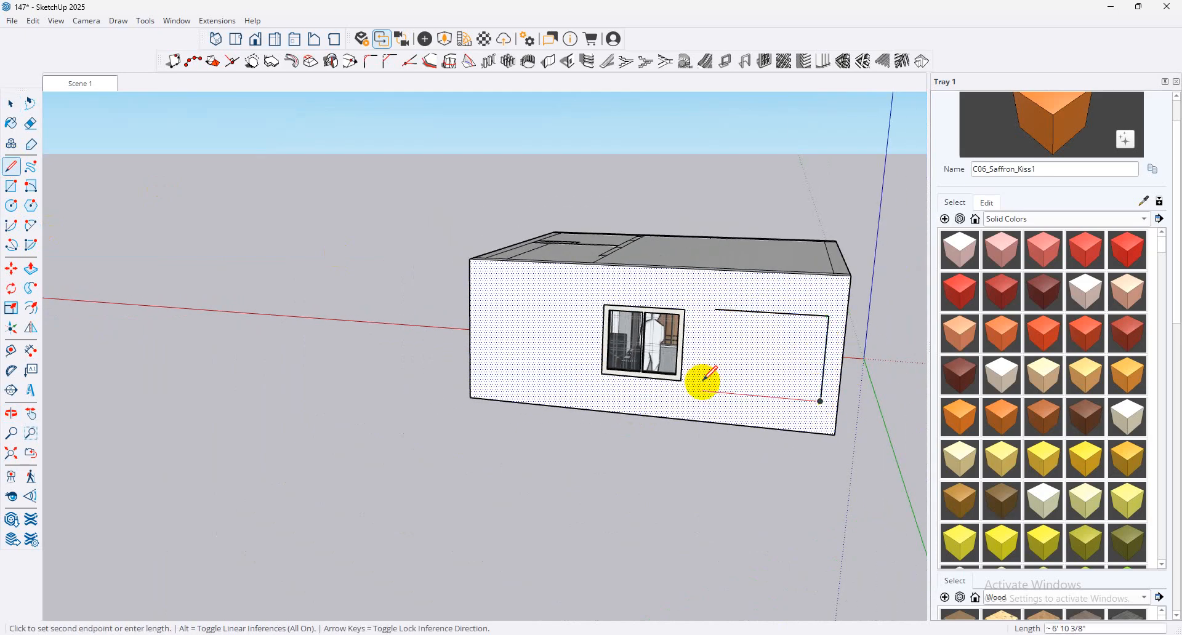
{"action": "left_click", "coordinate": [709, 392]}
{"action": "left_click", "coordinate": [715, 310]}
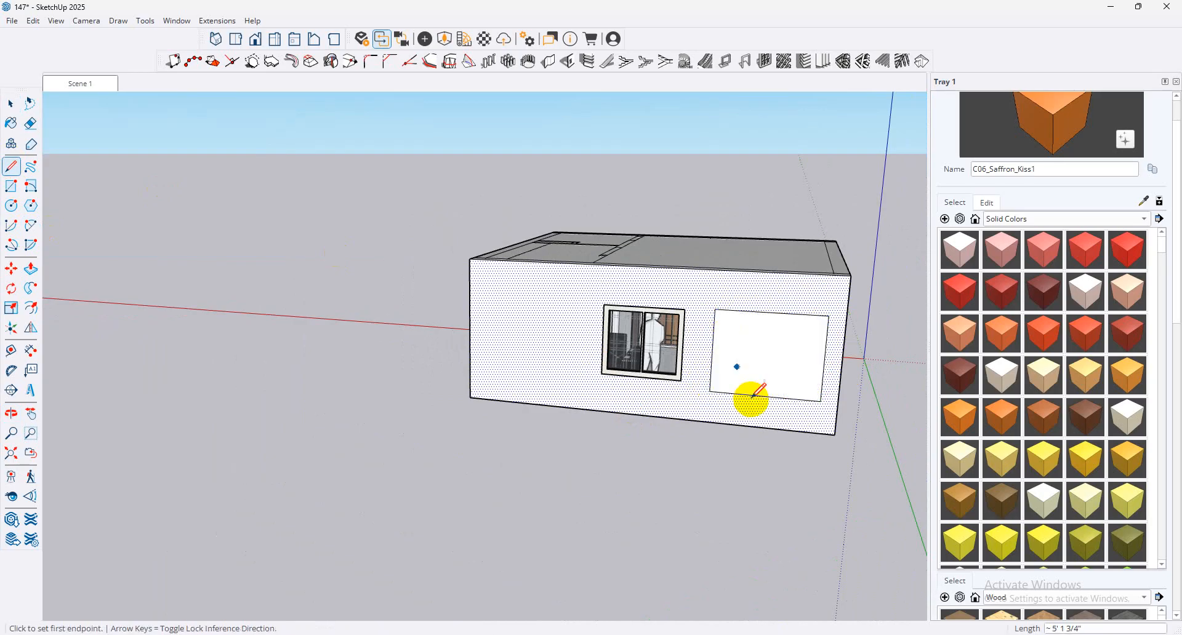
Step: Create a rectangular window frame from the new wall rectangle with the 1001bit Panel Divider, using 1 row and 2 columns
{"action": "left_click", "coordinate": [12, 104]}
{"action": "scroll", "coordinate": [769, 406], "scroll_direction": "up", "scroll_amount": 3}
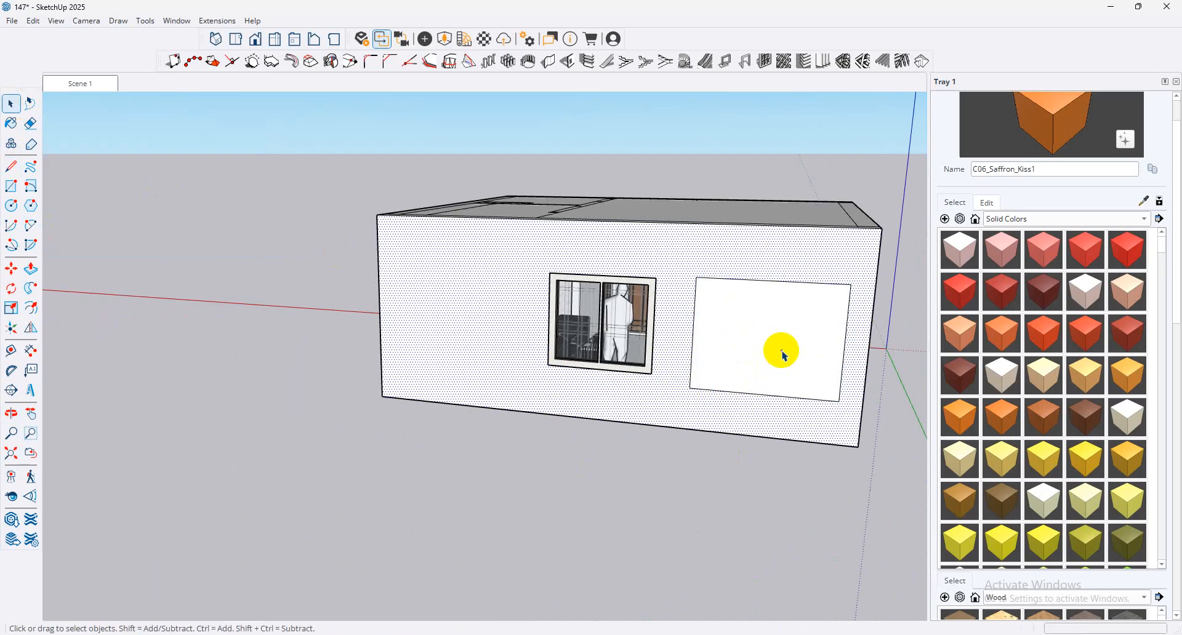
{"action": "left_click", "coordinate": [780, 352]}
{"action": "scroll", "coordinate": [780, 352], "scroll_direction": "up", "scroll_amount": 1}
{"action": "middle_click_drag", "start_coordinate": [780, 352], "coordinate": [679, 331]}
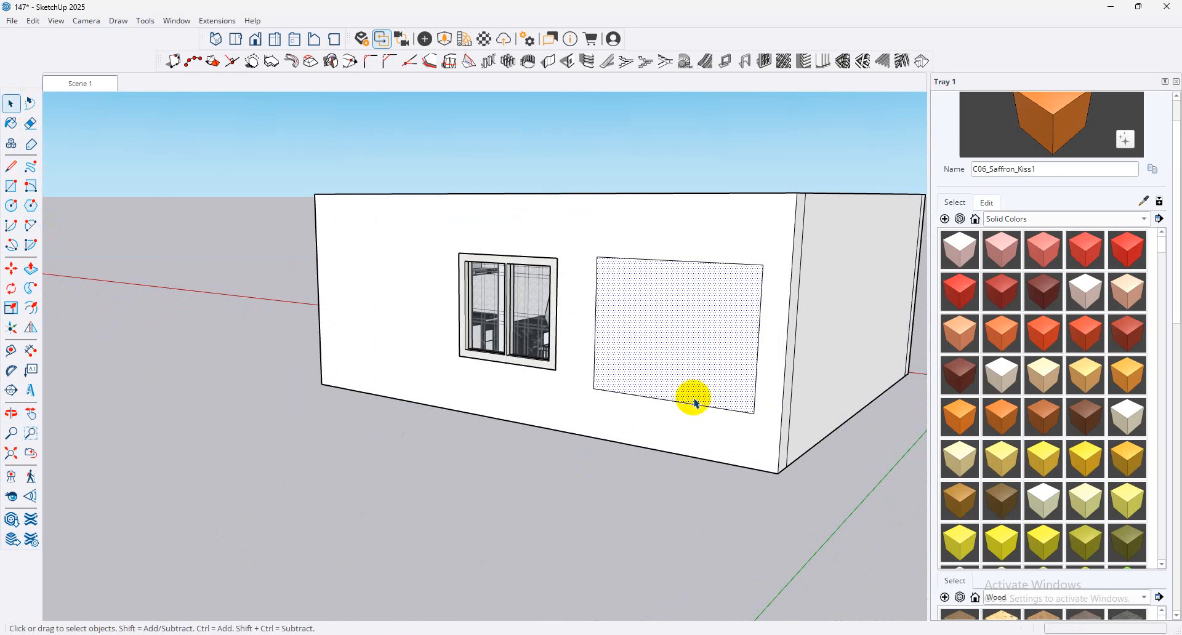
{"action": "left_click", "coordinate": [763, 61]}
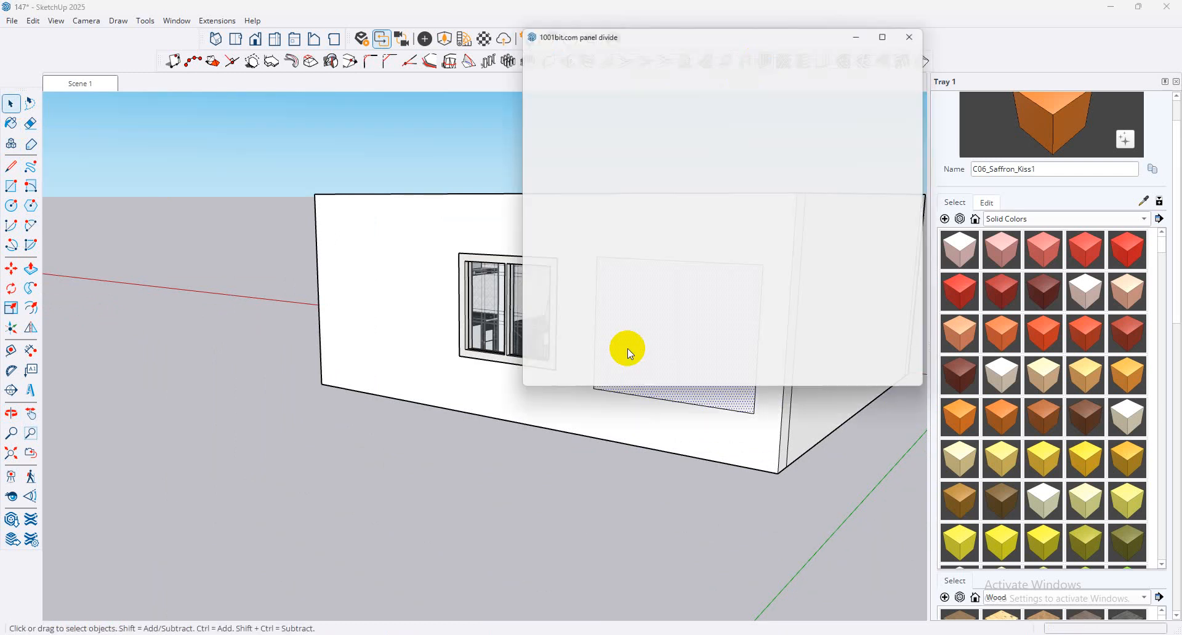
{"action": "left_click", "coordinate": [921, 25]}
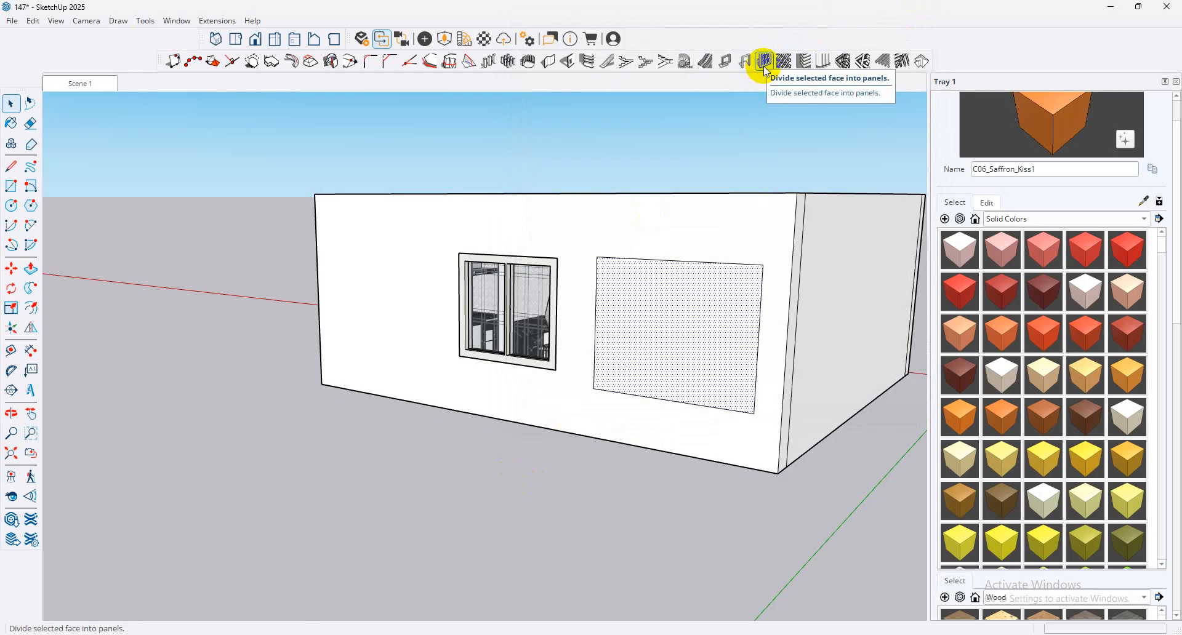
{"action": "left_click", "coordinate": [764, 61]}
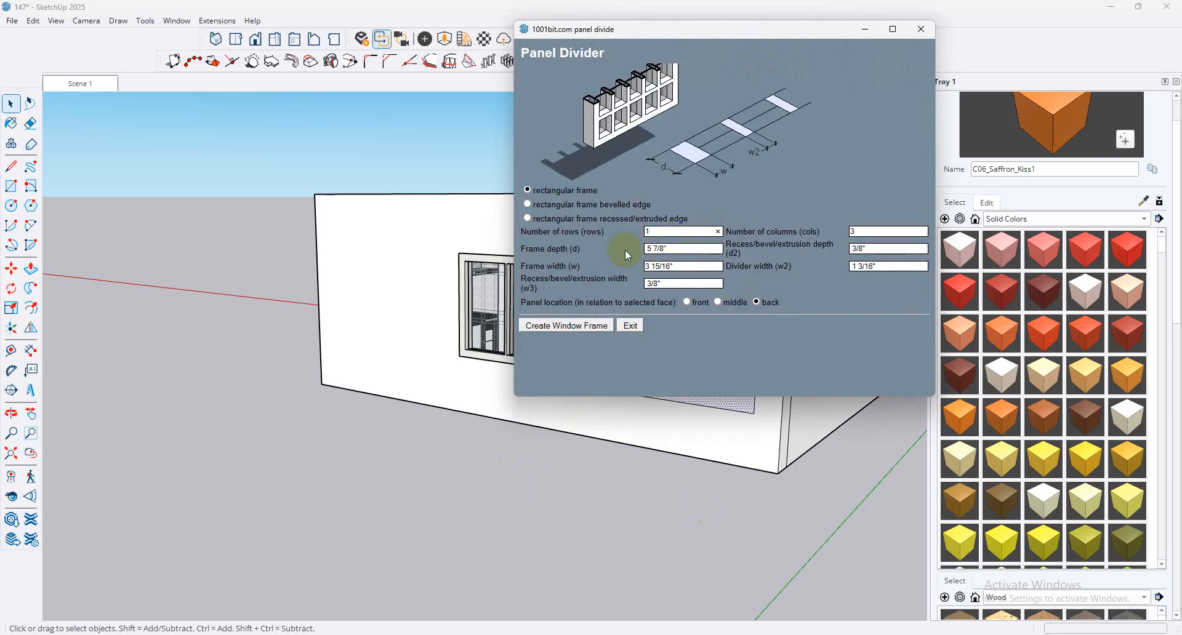
{"action": "left_click", "coordinate": [908, 231]}
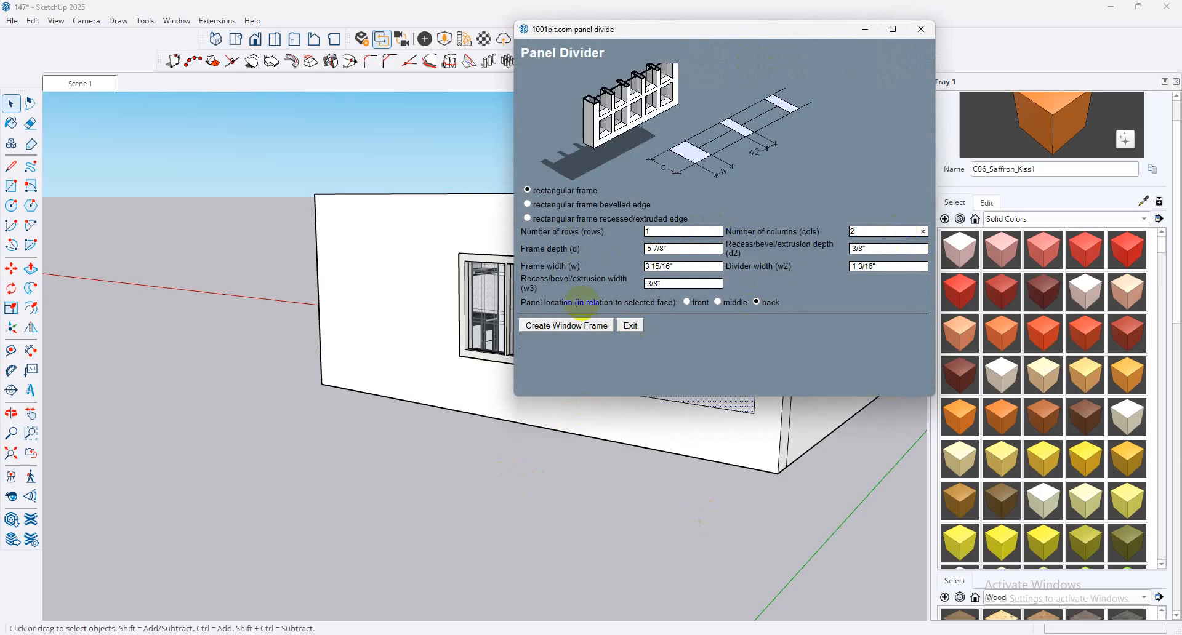
{"action": "left_click", "coordinate": [593, 324]}
Step: Open the new window's group and paint both of its panes with the glass material Glass_Basic_01
{"action": "middle_click_drag", "start_coordinate": [680, 337], "coordinate": [528, 466]}
{"action": "scroll", "coordinate": [527, 462], "scroll_direction": "up", "scroll_amount": 3}
{"action": "double_click", "coordinate": [500, 446]}
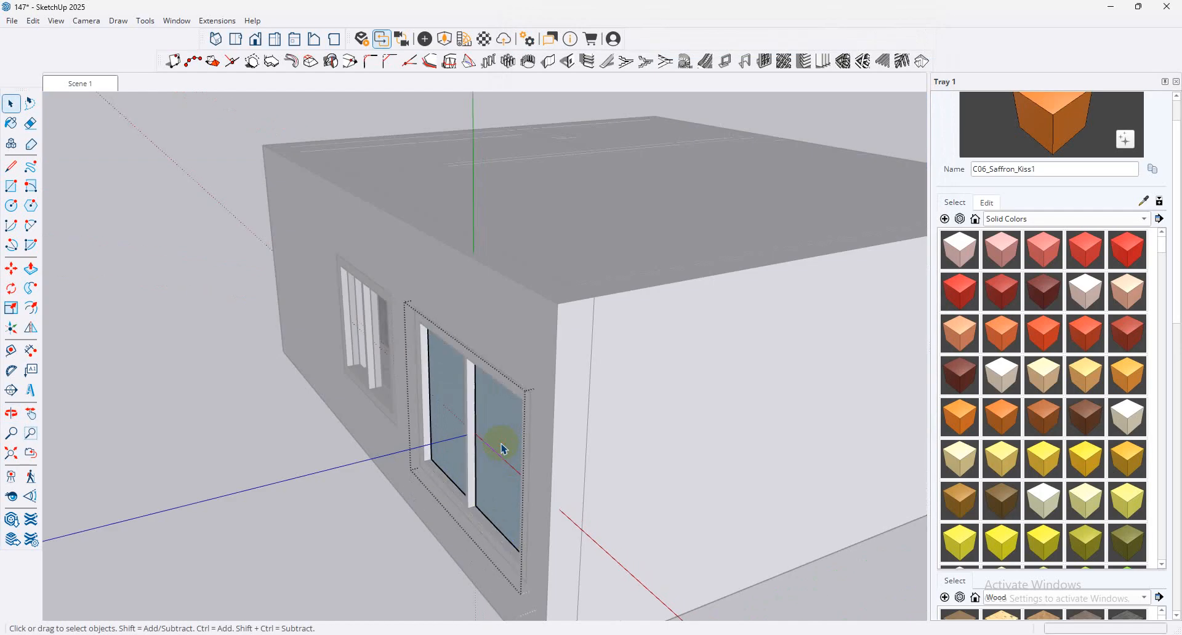
{"action": "double_click", "coordinate": [500, 445]}
{"action": "left_click", "coordinate": [1084, 232]}
{"action": "left_click", "coordinate": [1074, 220]}
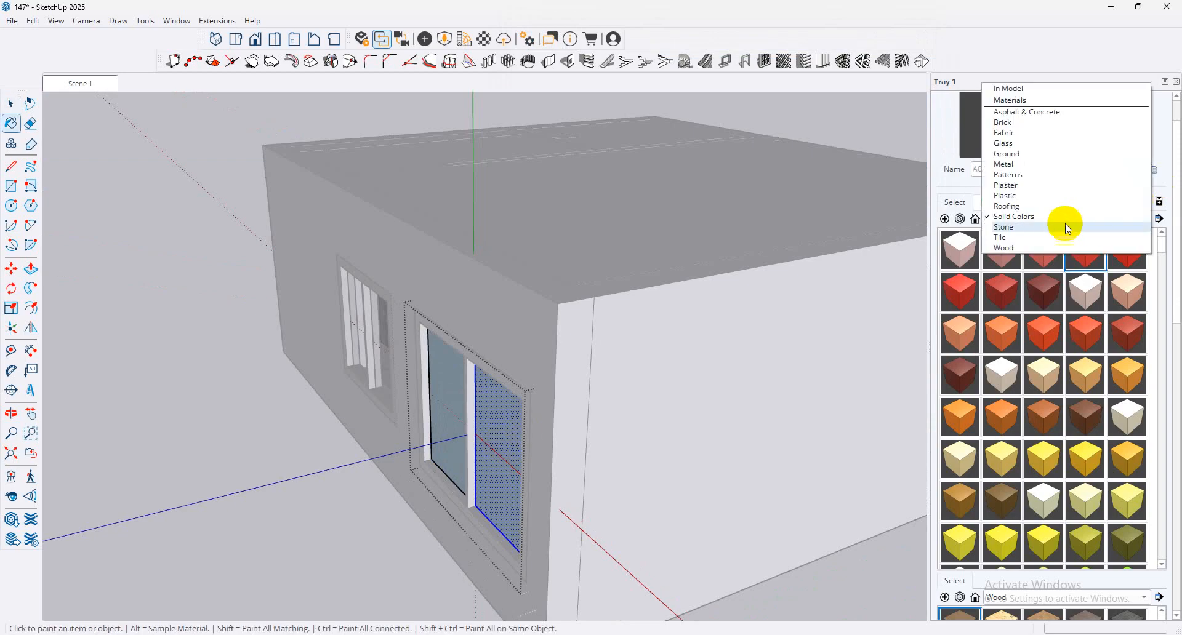
{"action": "left_click", "coordinate": [1050, 144]}
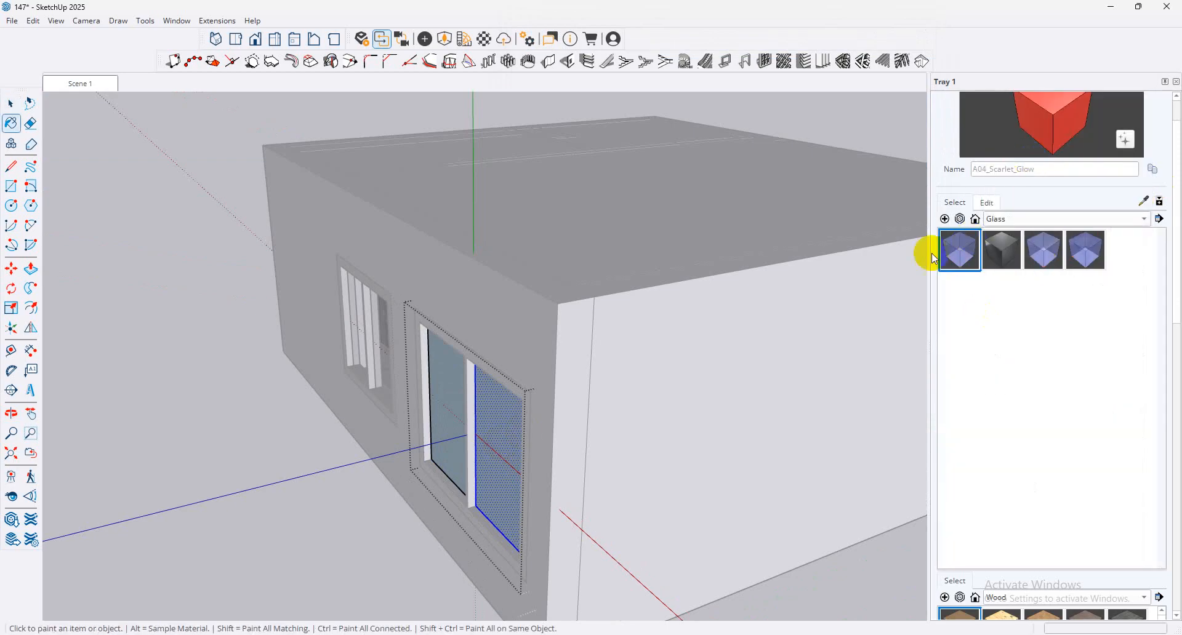
{"action": "left_click", "coordinate": [958, 249]}
{"action": "left_click", "coordinate": [519, 449]}
{"action": "left_click", "coordinate": [454, 421]}
{"action": "mouse_move", "coordinate": [461, 420]}
{"action": "middle_mouse_down"}
{"action": "mouse_move", "coordinate": [696, 380]}
{"action": "mouse_move", "coordinate": [54, 139]}
{"action": "middle_mouse_up"}
{"action": "left_click", "coordinate": [11, 104]}
{"action": "left_click", "coordinate": [512, 372]}
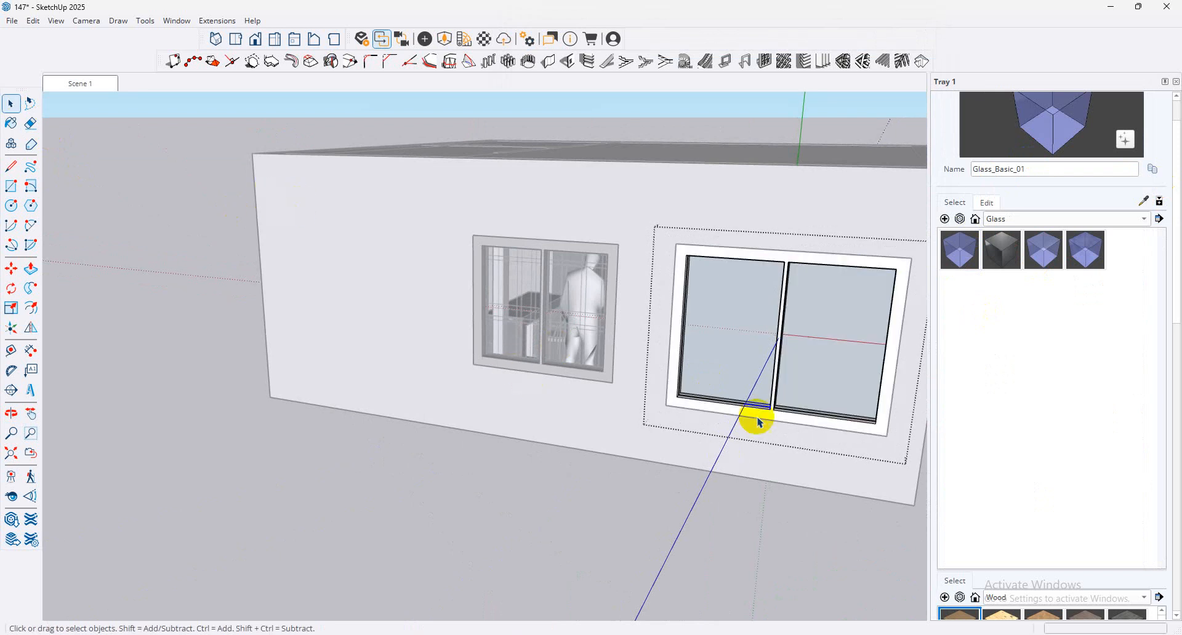
Step: Leave the window group, hide the large roof face to look into the living room, and undo the hiding
{"action": "middle_click_drag", "start_coordinate": [756, 419], "coordinate": [428, 373]}
{"action": "right_click", "coordinate": [429, 371]}
{"action": "left_click", "coordinate": [196, 228]}
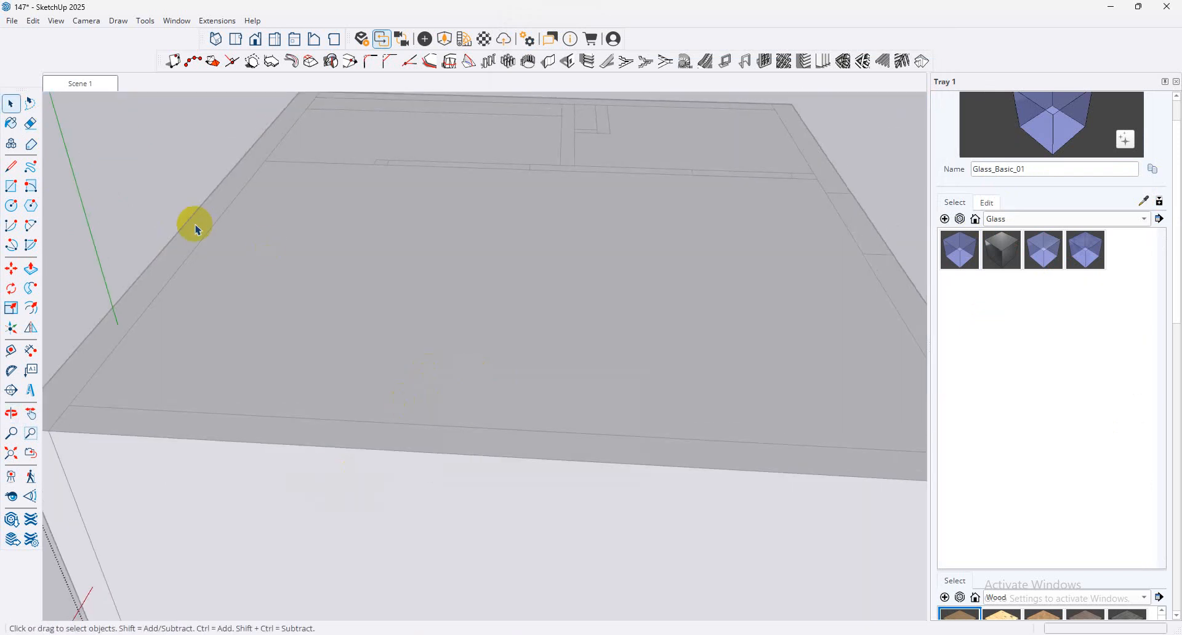
{"action": "left_click", "coordinate": [200, 230]}
{"action": "right_click", "coordinate": [275, 270]}
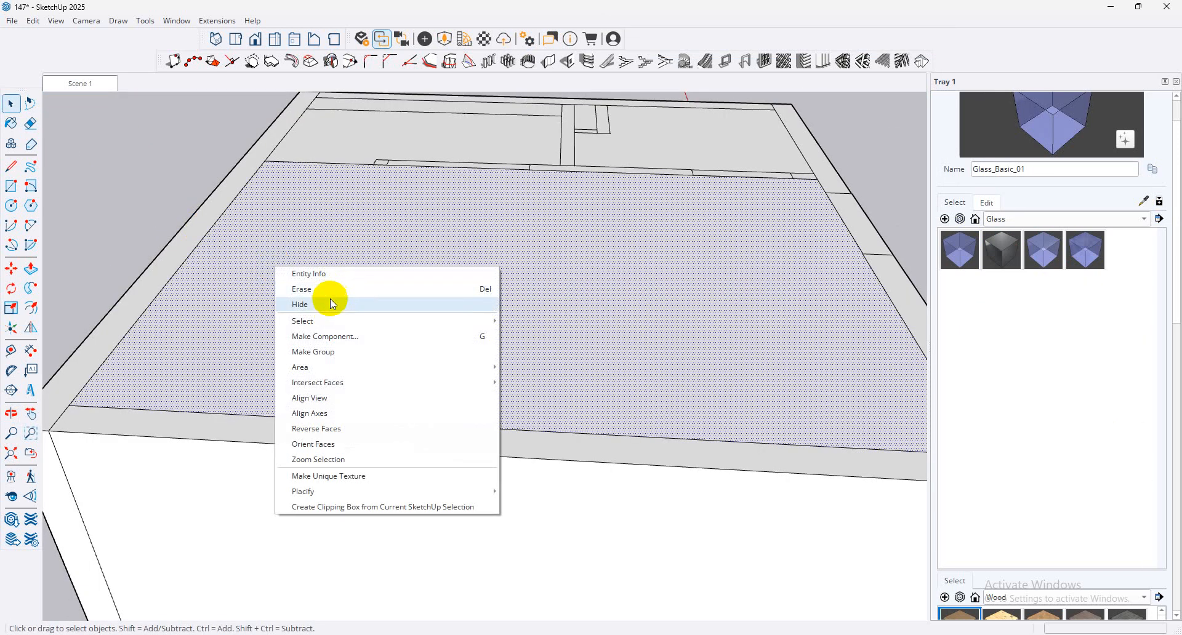
{"action": "left_click", "coordinate": [331, 304]}
{"action": "middle_click_drag", "start_coordinate": [415, 326], "coordinate": [92, 441]}
{"action": "left_click", "coordinate": [208, 255]}
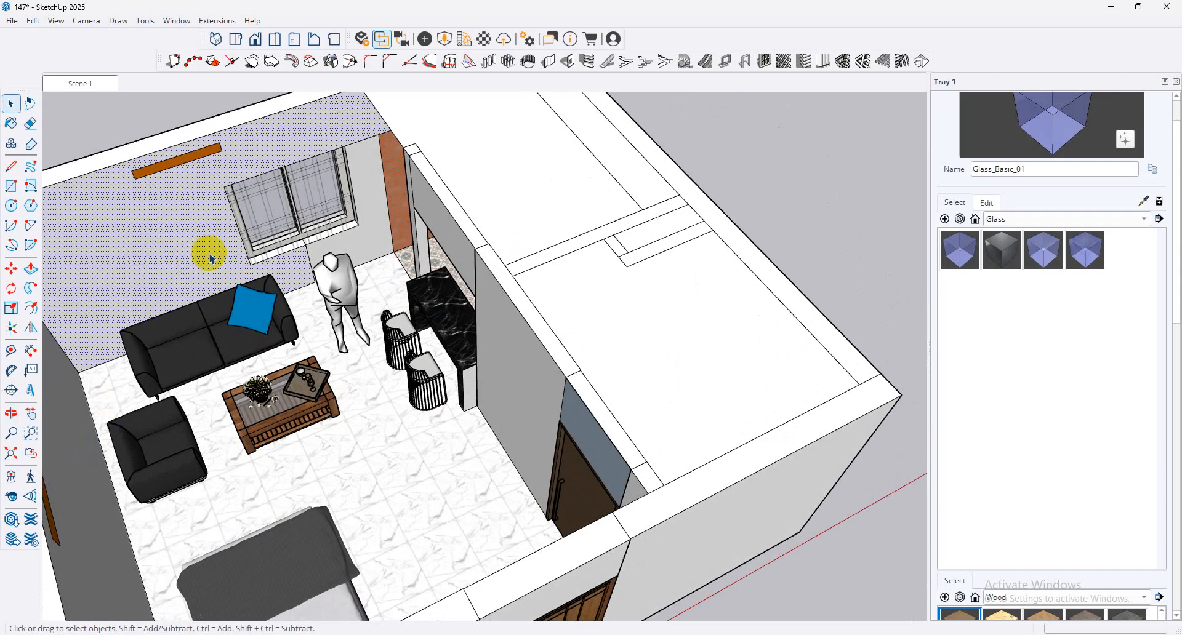
{"action": "middle_click_drag", "start_coordinate": [554, 249], "coordinate": [799, 217]}
{"action": "scroll", "coordinate": [795, 233], "scroll_direction": "down", "scroll_amount": 4}
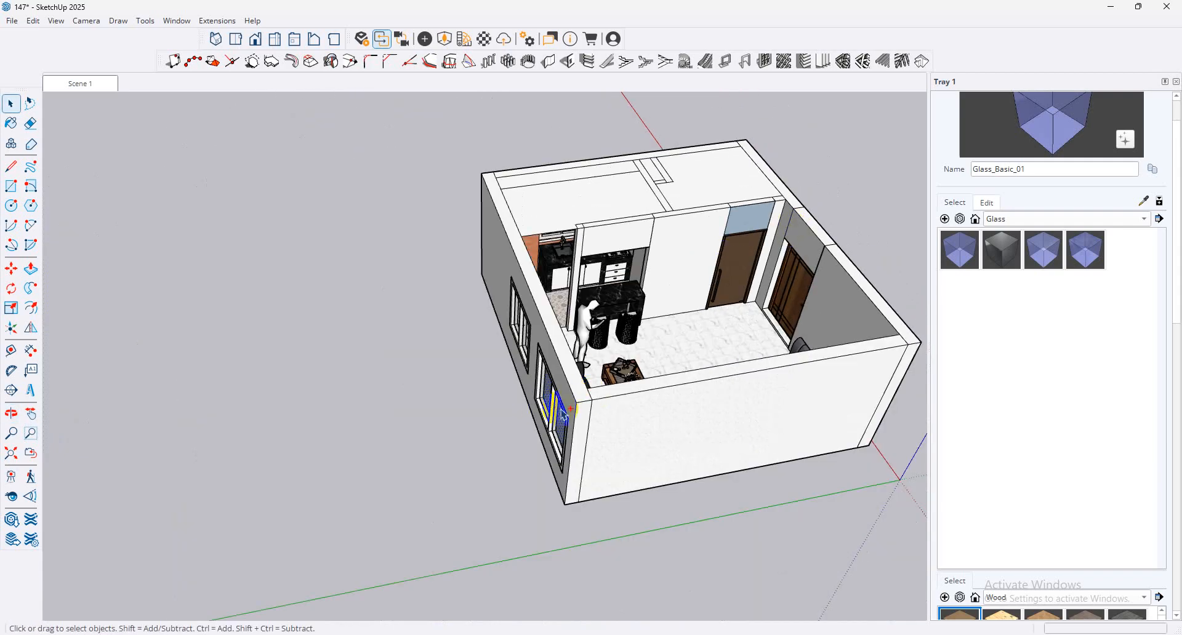
{"action": "key", "text": "ctrl+z"}
{"action": "left_click", "coordinate": [607, 327]}
{"action": "left_click", "coordinate": [564, 439]}
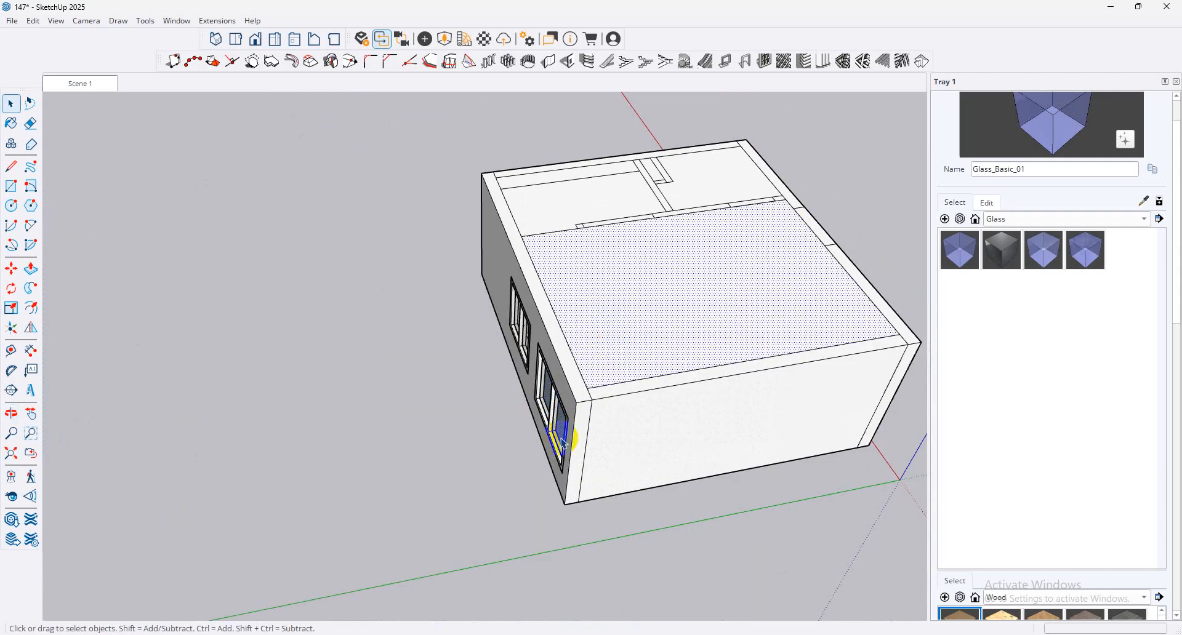
{"action": "left_click", "coordinate": [519, 416]}
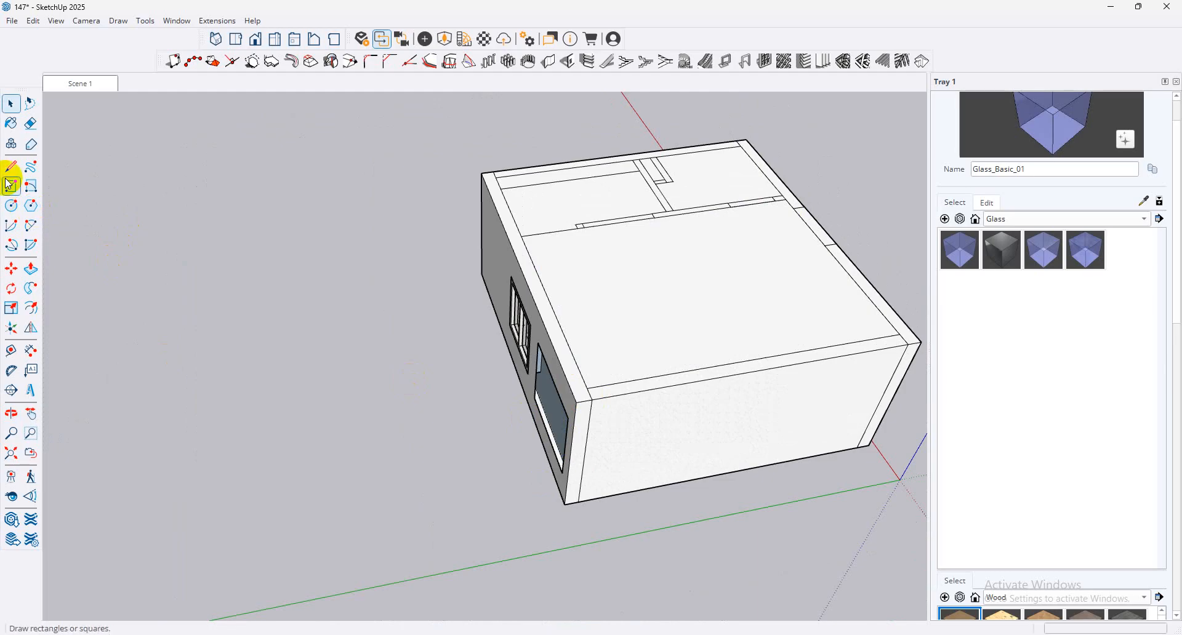
{"action": "key", "text": "ctrl+z"}
{"action": "key", "text": "ctrl+z"}
{"action": "key", "text": "ctrl+z"}
{"action": "key", "text": "ctrl+z"}
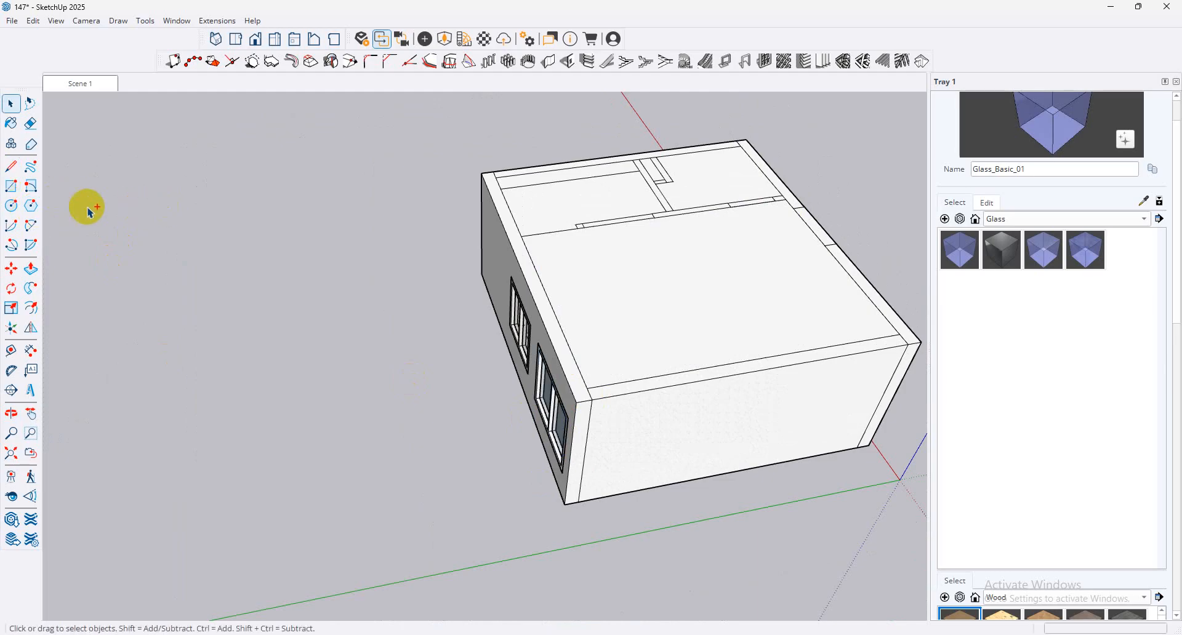
{"action": "key", "text": "ctrl+y"}
{"action": "key", "text": "ctrl+y"}
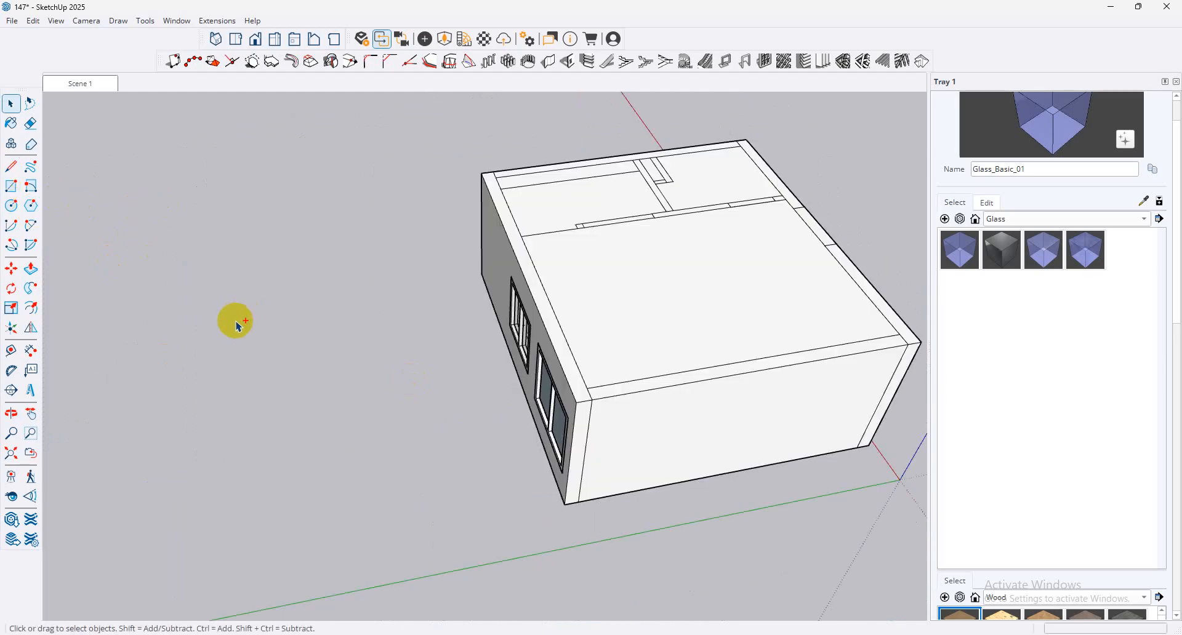
Step: Draw a rectangle about 12' 7 1/2" by 12' 7 1/2" on the ground beside the house and select its face
{"action": "left_click", "coordinate": [11, 191]}
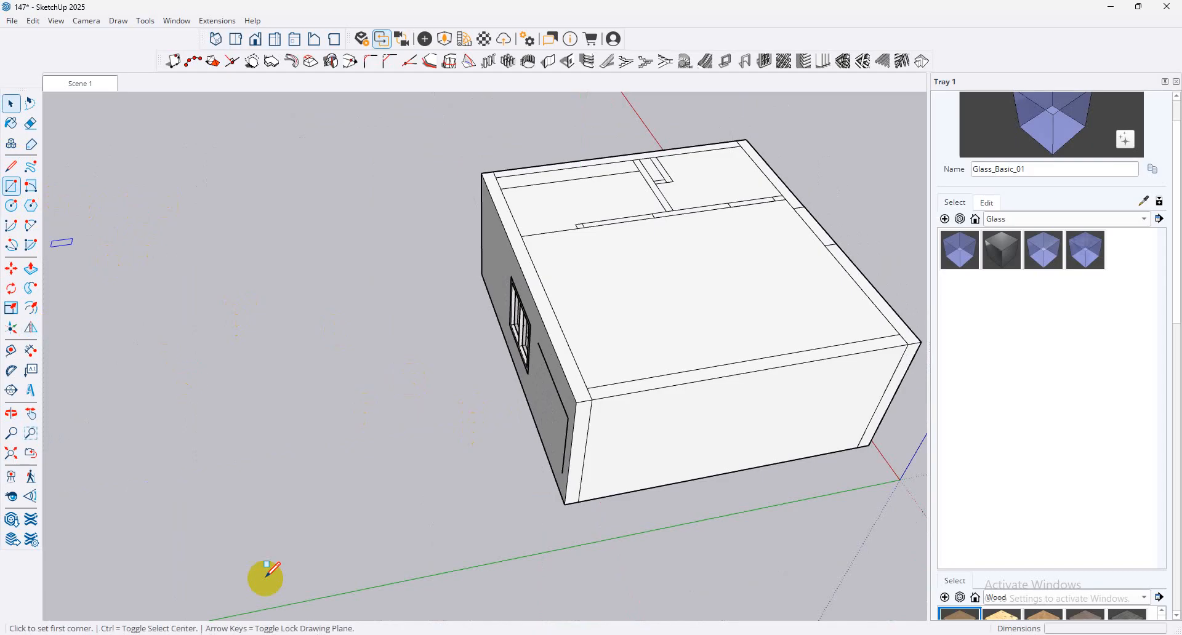
{"action": "left_click", "coordinate": [219, 555]}
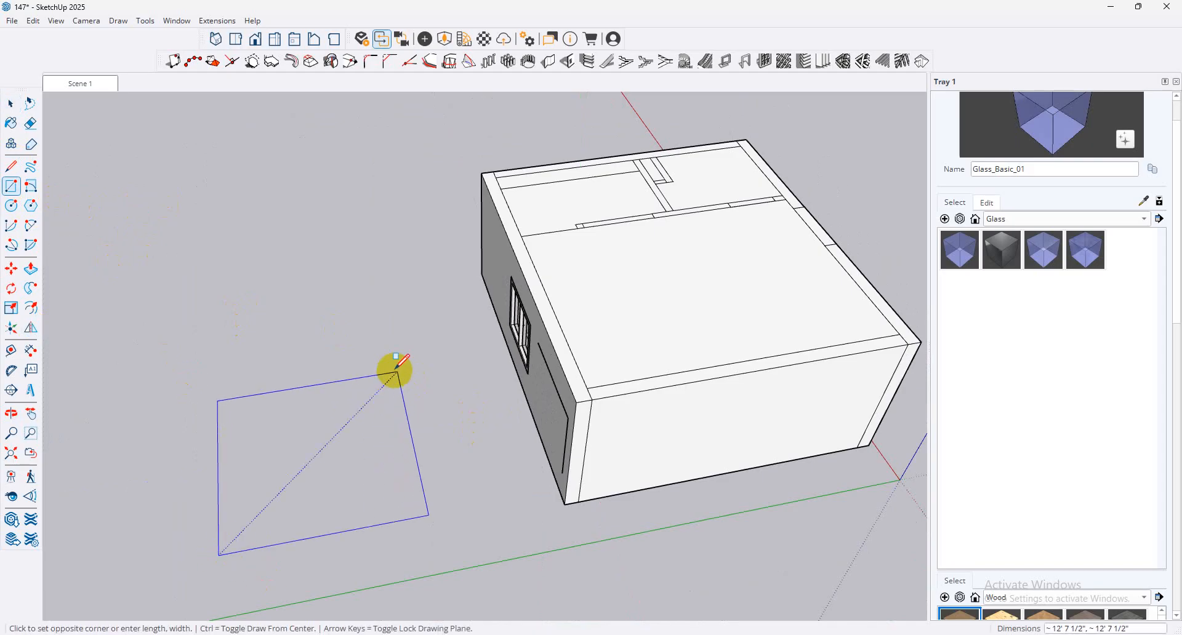
{"action": "left_click", "coordinate": [397, 372]}
{"action": "left_click", "coordinate": [12, 103]}
{"action": "left_click", "coordinate": [342, 510]}
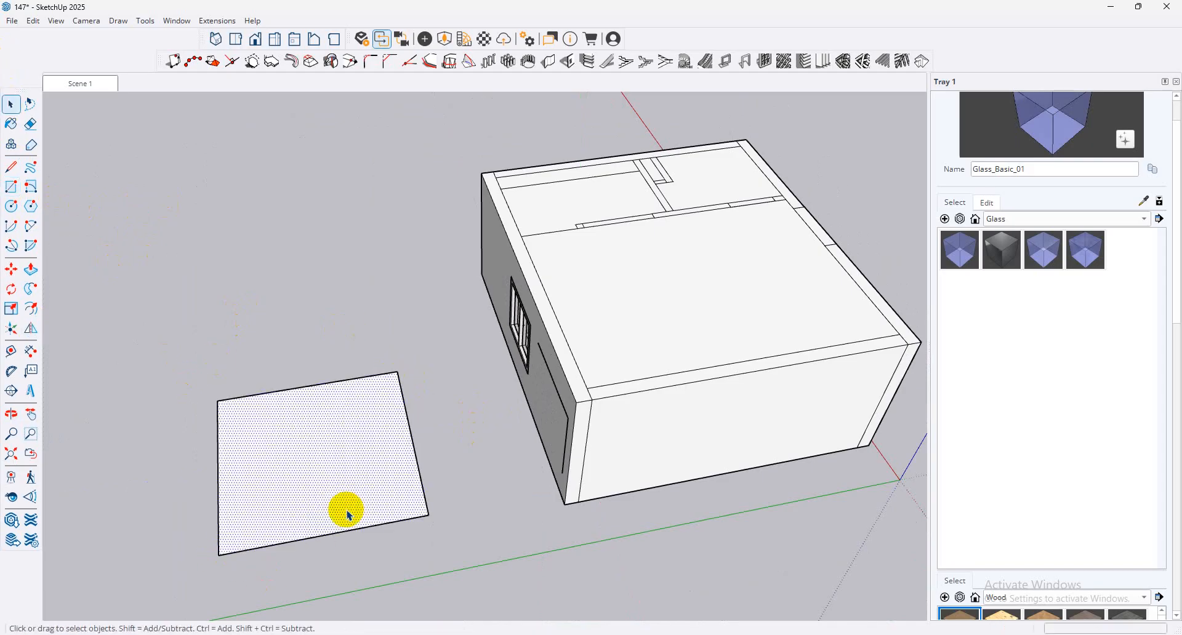
Step: Create a rectangular frame from the selected ground face with the 1001bit Panel Divider, using 5 rows, 5 columns and a frame width of 1
{"action": "left_click", "coordinate": [769, 69]}
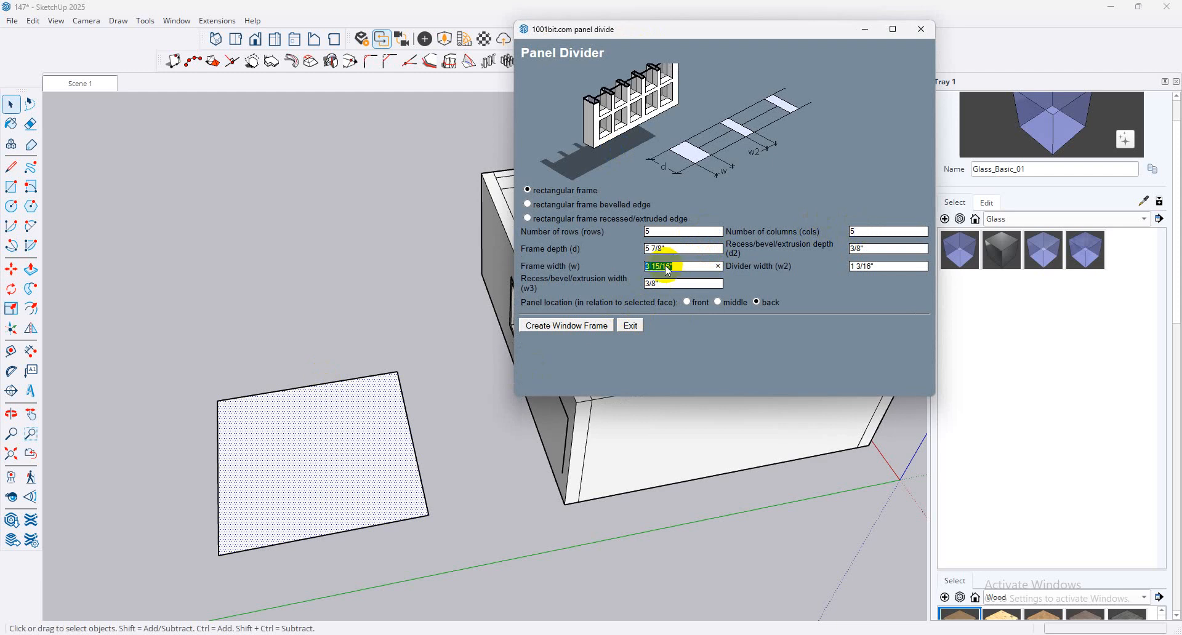
{"action": "key", "text": "BackSpace"}
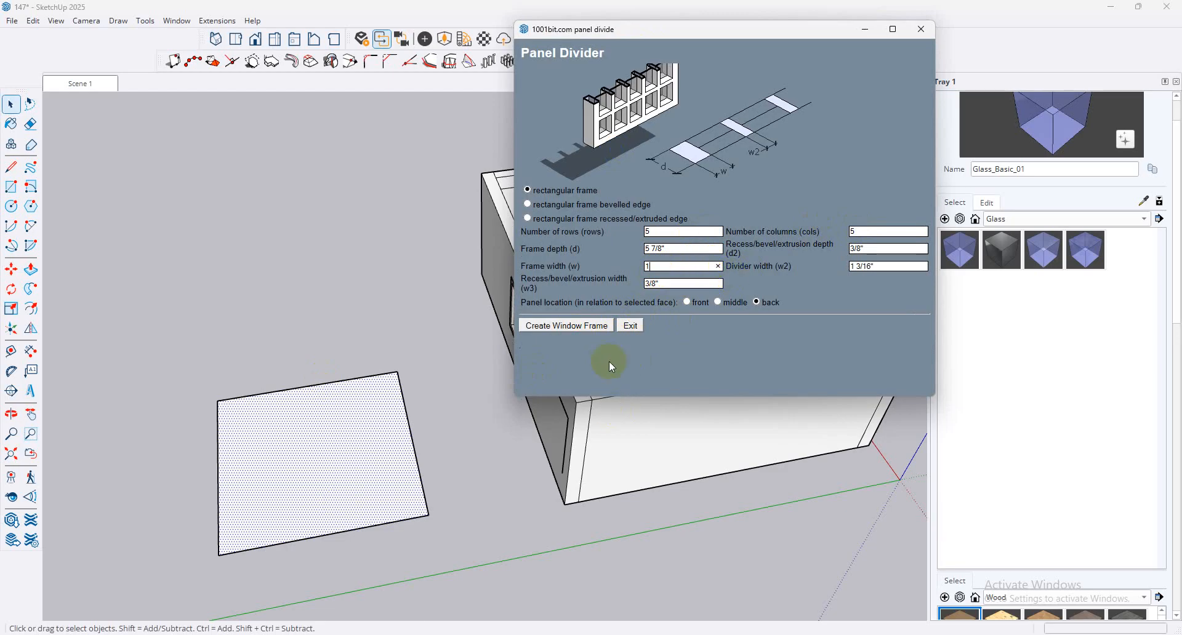
{"action": "left_click", "coordinate": [678, 256]}
{"action": "left_click", "coordinate": [593, 329]}
Step: Open the new frame's group and delete all the glass panes between its bars, row by row
{"action": "scroll", "coordinate": [408, 469], "scroll_direction": "up", "scroll_amount": 5}
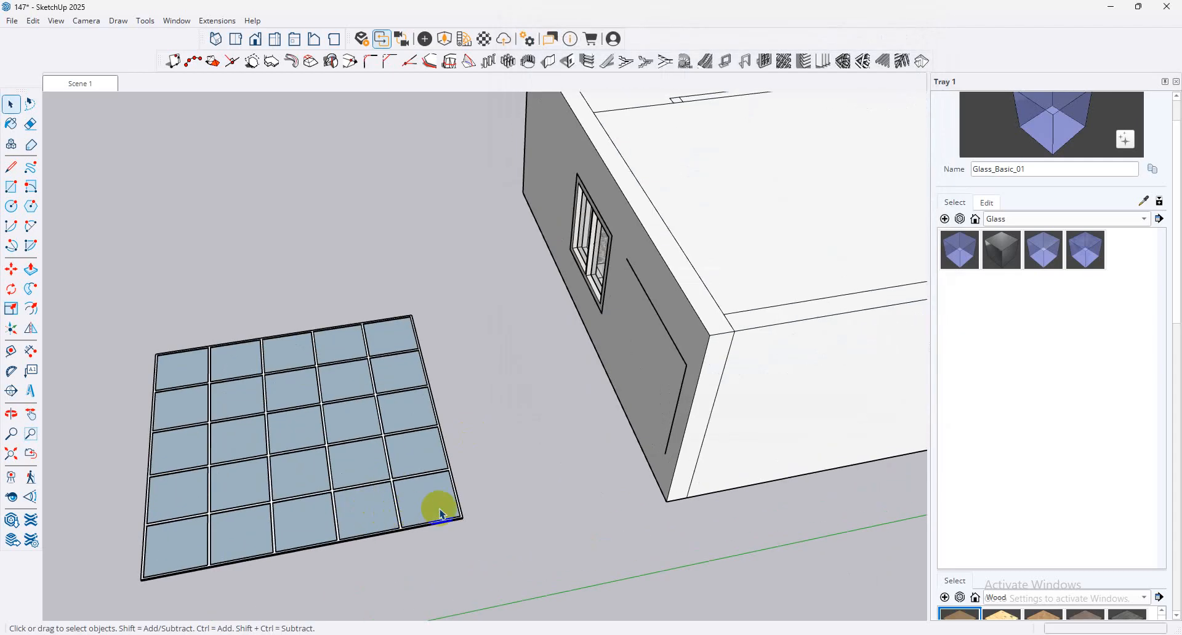
{"action": "double_click", "coordinate": [440, 515]}
{"action": "left_click", "coordinate": [435, 506]}
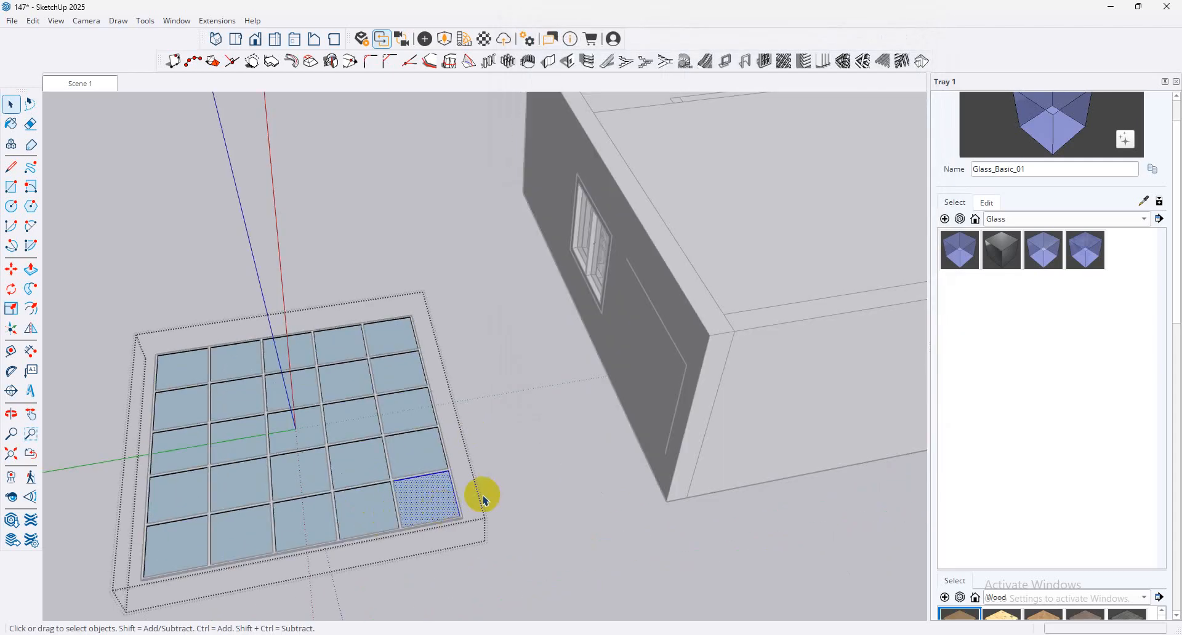
{"action": "key", "text": "Delete"}
{"action": "left_click", "coordinate": [364, 514]}
{"action": "key", "text": "Delete"}
{"action": "left_click", "coordinate": [261, 538]}
{"action": "key", "text": "Delete"}
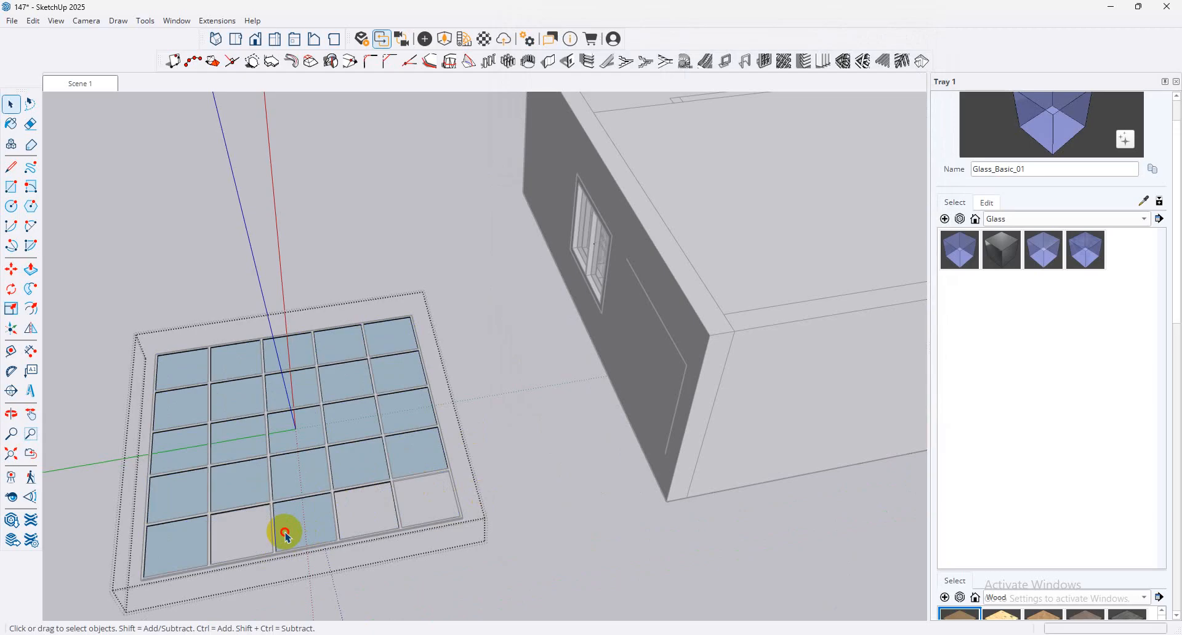
{"action": "left_click", "coordinate": [285, 533]}
{"action": "key", "text": "Delete"}
{"action": "left_click", "coordinate": [188, 535]}
{"action": "key", "text": "Delete"}
{"action": "left_click", "coordinate": [196, 495]}
{"action": "key", "text": "Delete"}
{"action": "left_click", "coordinate": [266, 492]}
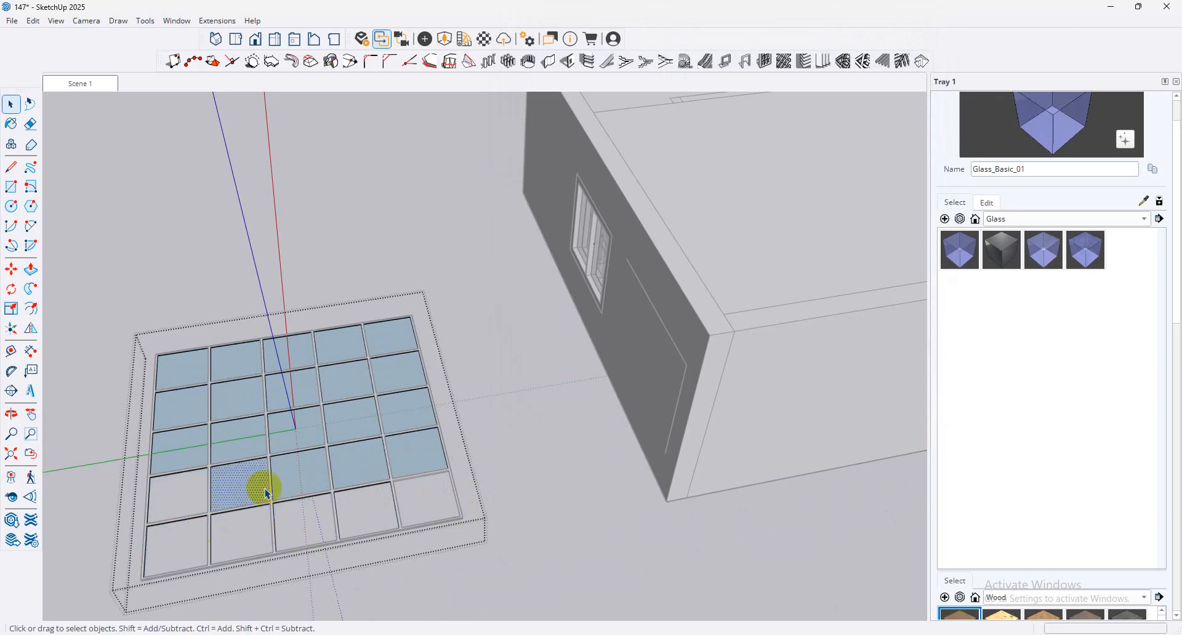
{"action": "key", "text": "Delete"}
{"action": "left_click", "coordinate": [302, 479]}
{"action": "key", "text": "Delete"}
{"action": "left_click", "coordinate": [360, 468]}
{"action": "key", "text": "Delete"}
{"action": "left_click", "coordinate": [425, 453]}
{"action": "left_click", "coordinate": [409, 411]}
{"action": "key", "text": "Delete"}
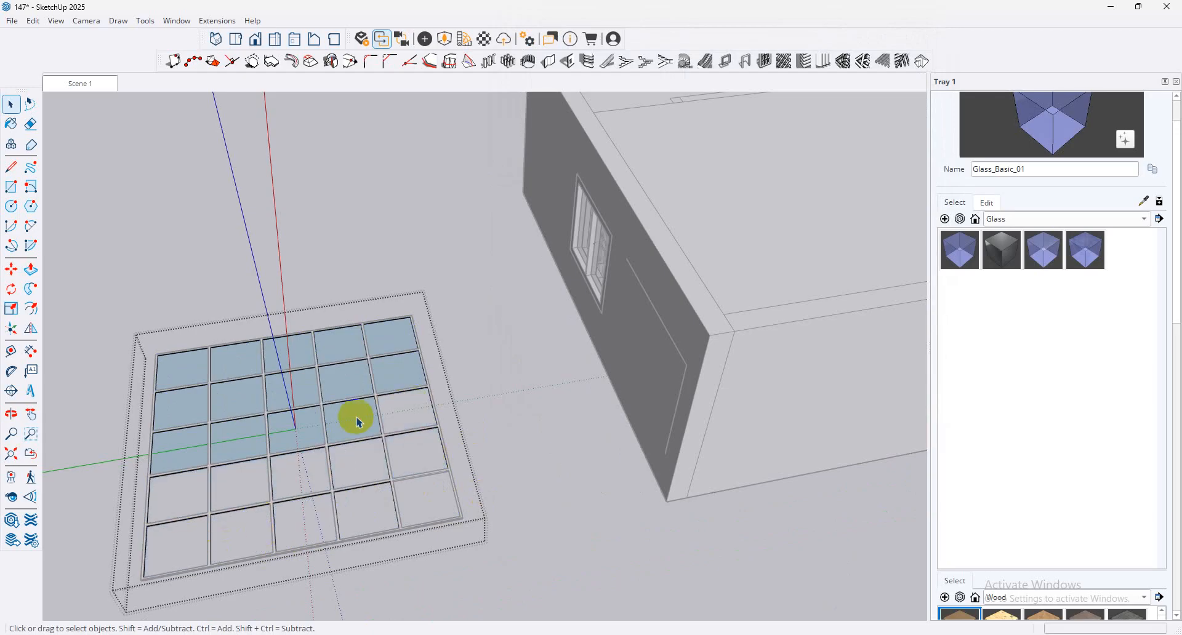
{"action": "left_click", "coordinate": [359, 422]}
{"action": "key", "text": "Delete"}
{"action": "left_click", "coordinate": [280, 424]}
{"action": "key", "text": "Delete"}
{"action": "left_click", "coordinate": [237, 425]}
{"action": "key", "text": "Delete"}
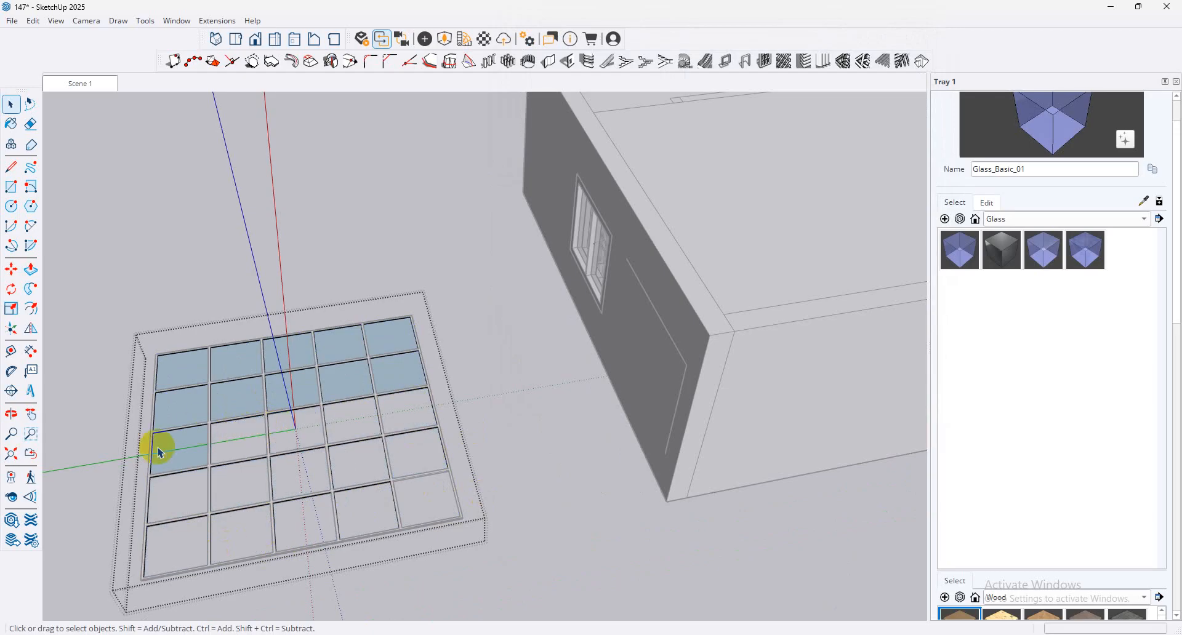
{"action": "left_click", "coordinate": [159, 453]}
{"action": "key", "text": "Delete"}
{"action": "left_click", "coordinate": [185, 403]}
{"action": "key", "text": "Delete"}
{"action": "left_click", "coordinate": [223, 401]}
{"action": "key", "text": "Delete"}
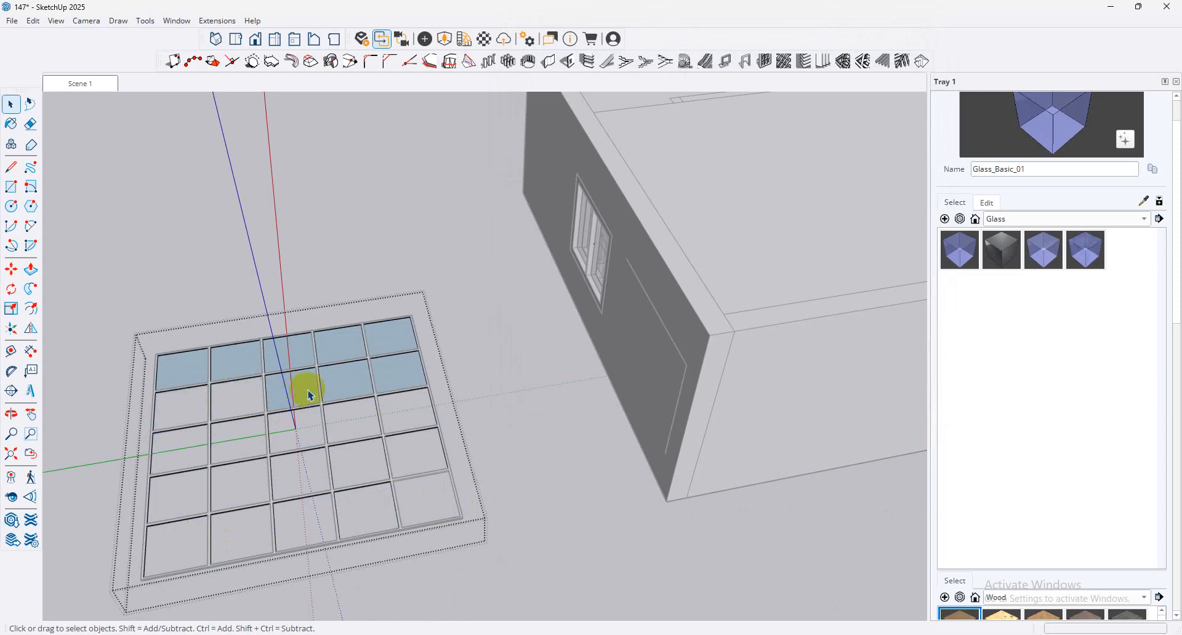
{"action": "left_click", "coordinate": [309, 395]}
{"action": "key", "text": "Delete"}
{"action": "left_click", "coordinate": [345, 382]}
{"action": "key", "text": "Delete"}
{"action": "left_click", "coordinate": [397, 373]}
{"action": "key", "text": "Delete"}
{"action": "left_click", "coordinate": [388, 338]}
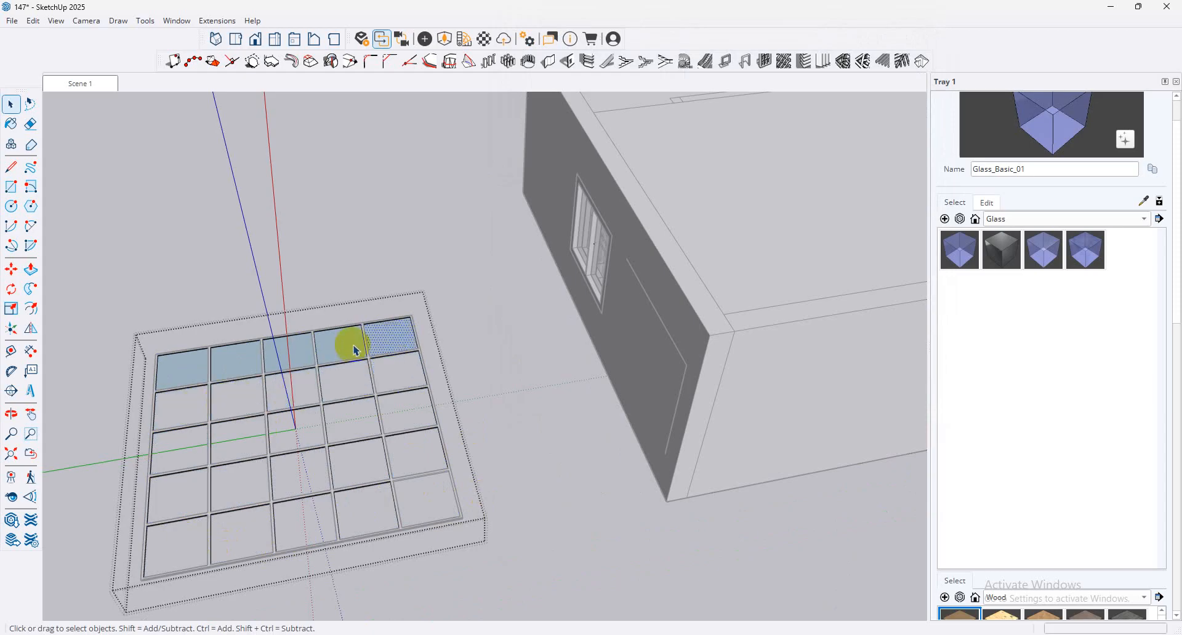
{"action": "key", "text": "Delete"}
{"action": "left_click", "coordinate": [342, 352]}
{"action": "key", "text": "Delete"}
{"action": "left_click", "coordinate": [258, 360]}
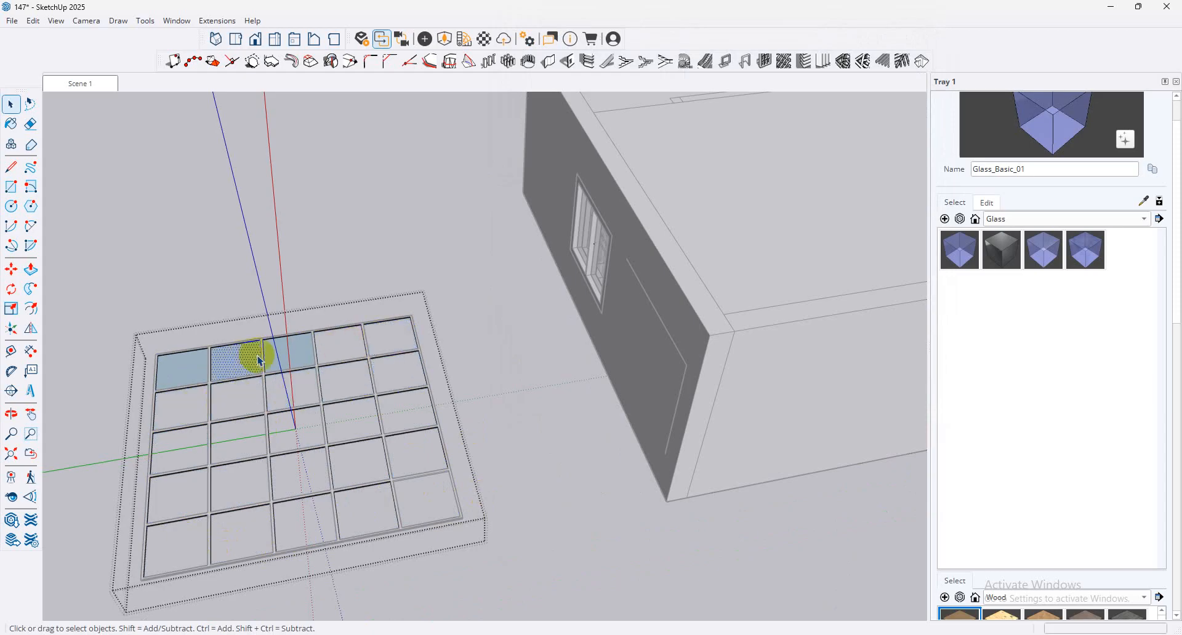
{"action": "key", "text": "Delete"}
{"action": "left_click", "coordinate": [287, 352]}
{"action": "key", "text": "Delete"}
{"action": "left_click", "coordinate": [174, 368]}
{"action": "key", "text": "Delete"}
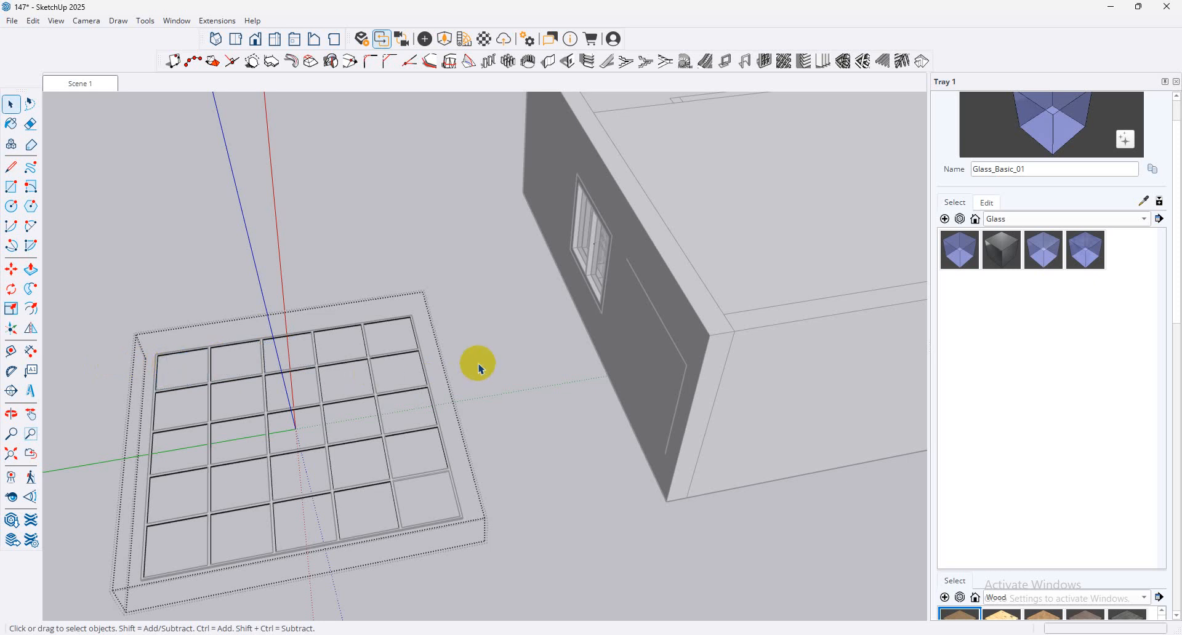
Step: Leave the group, select the complete frame grid and switch the material library from Glass to Metal
{"action": "left_click", "coordinate": [460, 254]}
{"action": "left_click", "coordinate": [496, 247]}
{"action": "left_click_drag", "start_coordinate": [497, 246], "coordinate": [75, 618]}
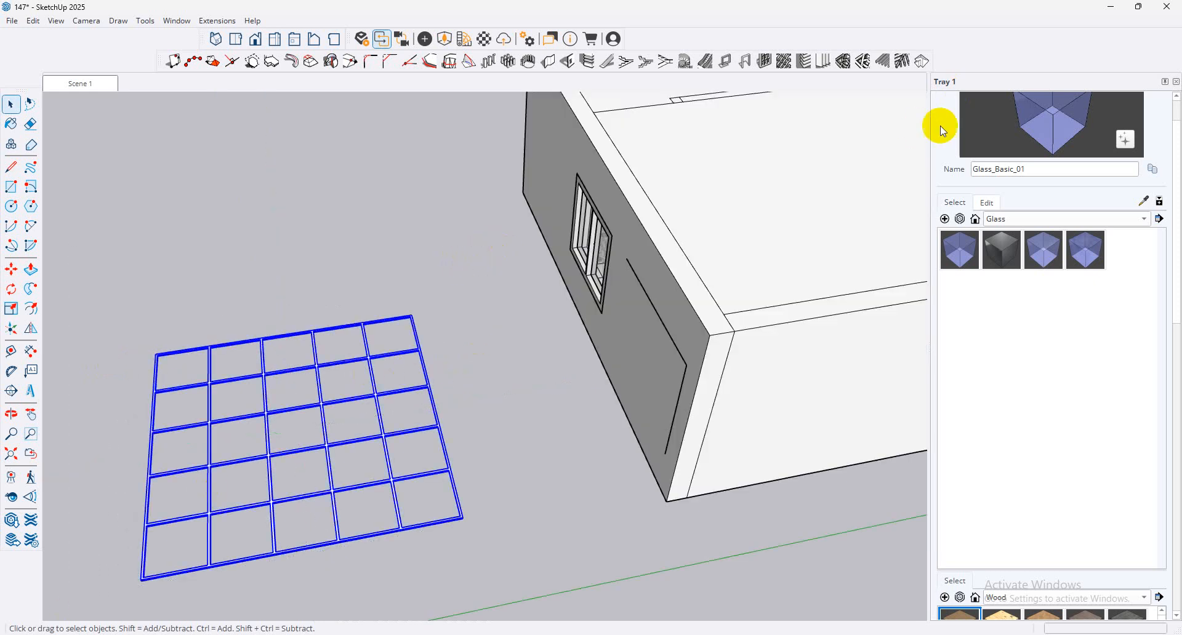
{"action": "left_click", "coordinate": [1041, 219]}
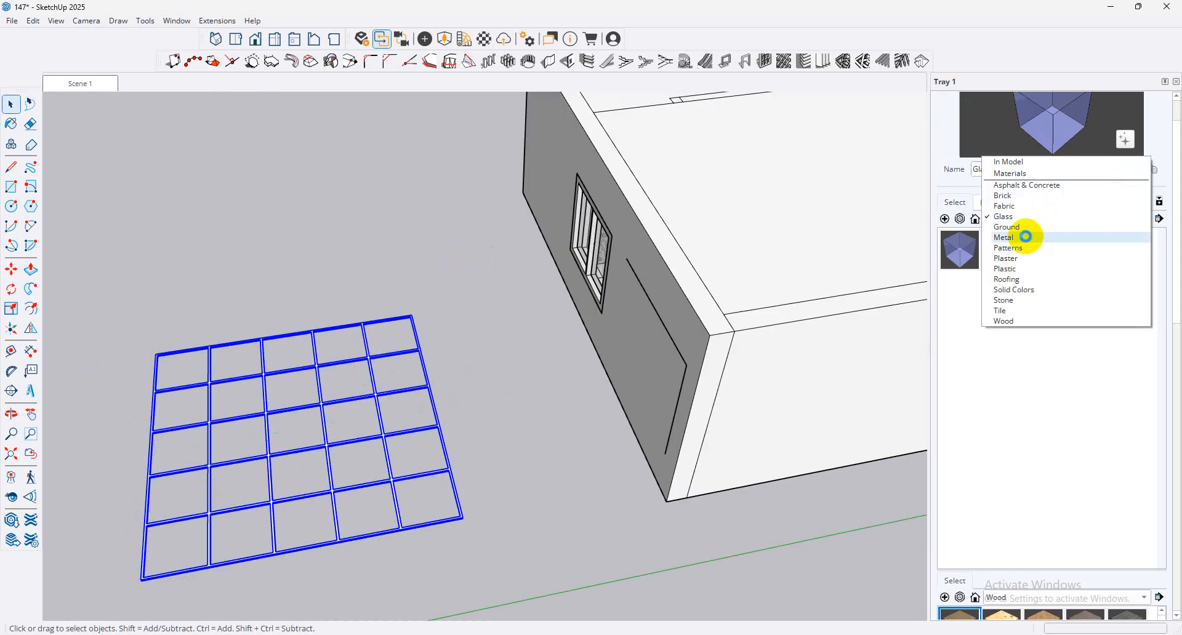
{"action": "left_click", "coordinate": [1024, 237]}
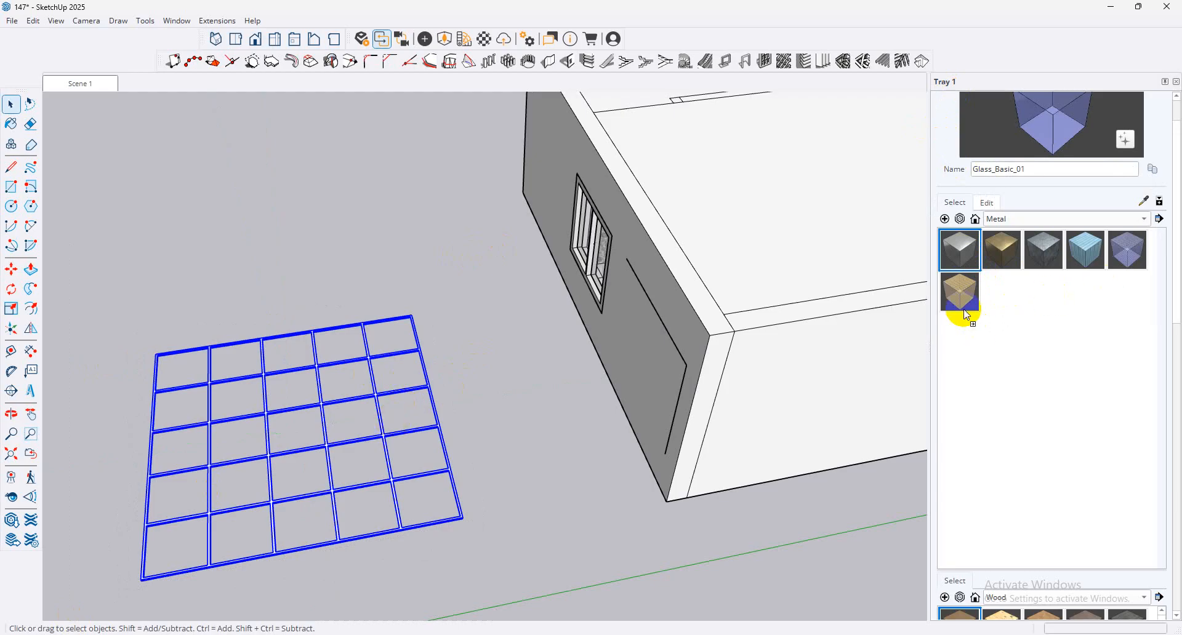
Step: Decline overwriting the existing material file, try the Metal_06_1K material for the frame grid, and clear the selection
{"action": "left_click_drag", "start_coordinate": [964, 310], "coordinate": [961, 249]}
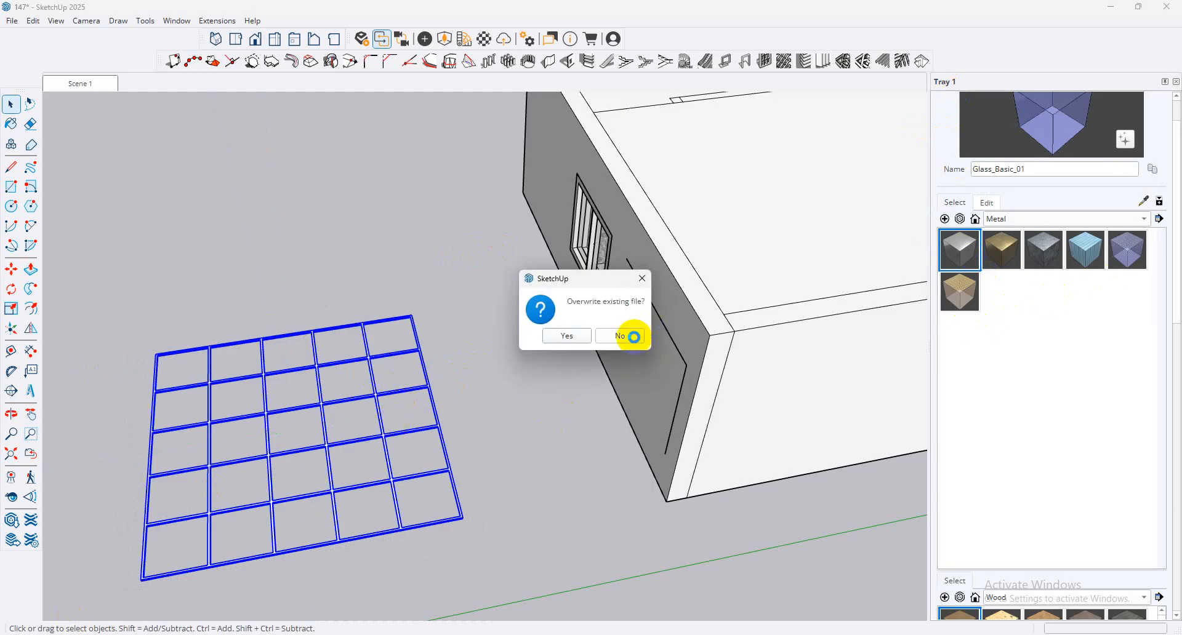
{"action": "left_click", "coordinate": [633, 336]}
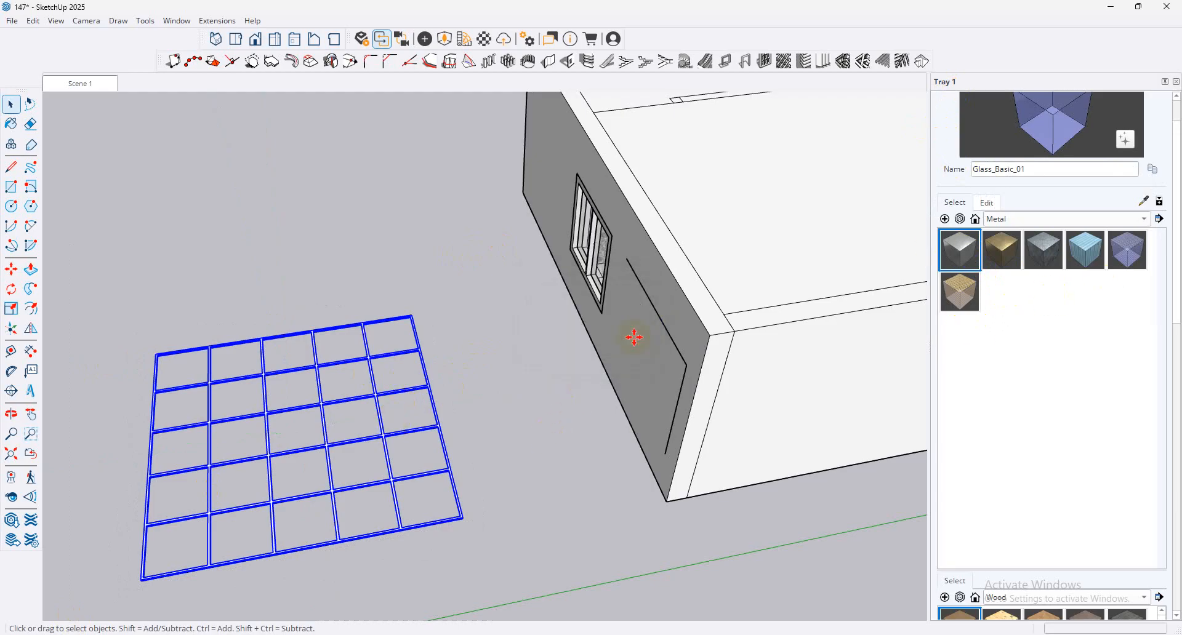
{"action": "left_click", "coordinate": [959, 249]}
{"action": "scroll", "coordinate": [265, 484], "scroll_direction": "up", "scroll_amount": 5}
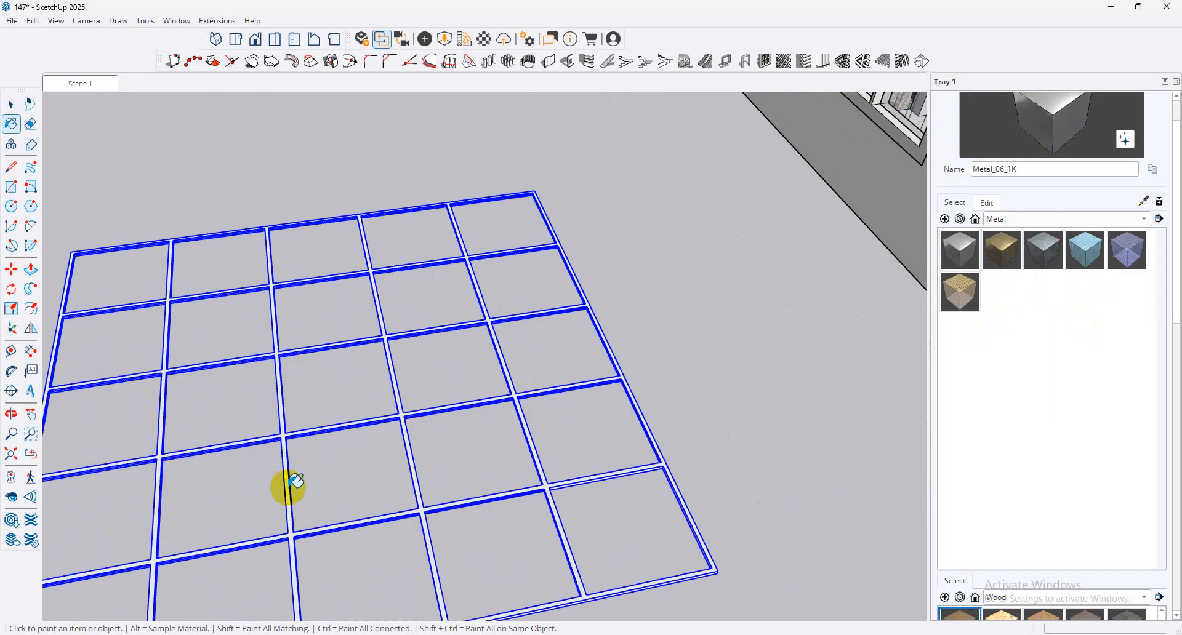
{"action": "middle_click_drag", "start_coordinate": [387, 456], "coordinate": [686, 396]}
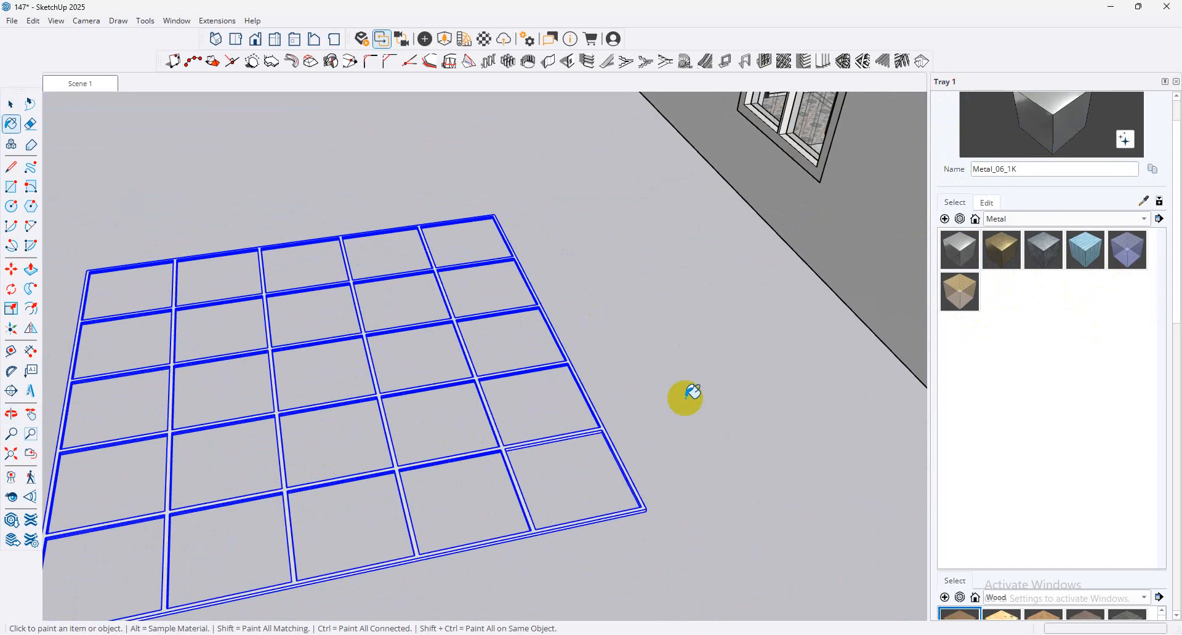
{"action": "scroll", "coordinate": [691, 399], "scroll_direction": "down", "scroll_amount": 2}
{"action": "left_click", "coordinate": [11, 104]}
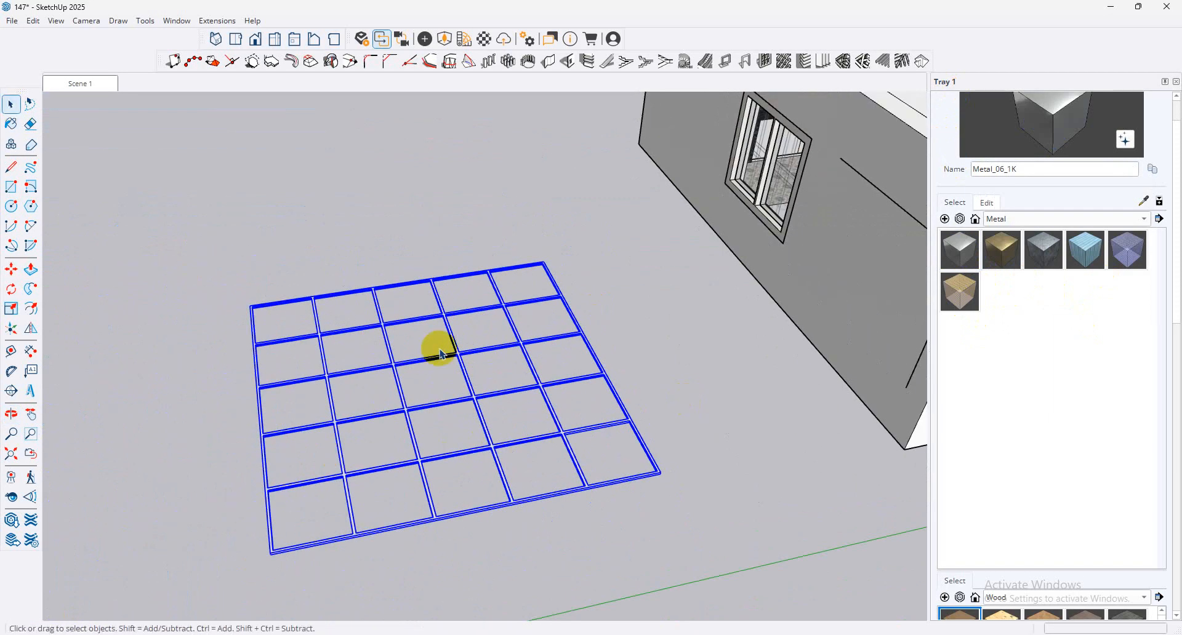
{"action": "scroll", "coordinate": [511, 388], "scroll_direction": "down", "scroll_amount": 2}
{"action": "left_click", "coordinate": [522, 394]}
{"action": "middle_click_drag", "start_coordinate": [570, 409], "coordinate": [486, 443]}
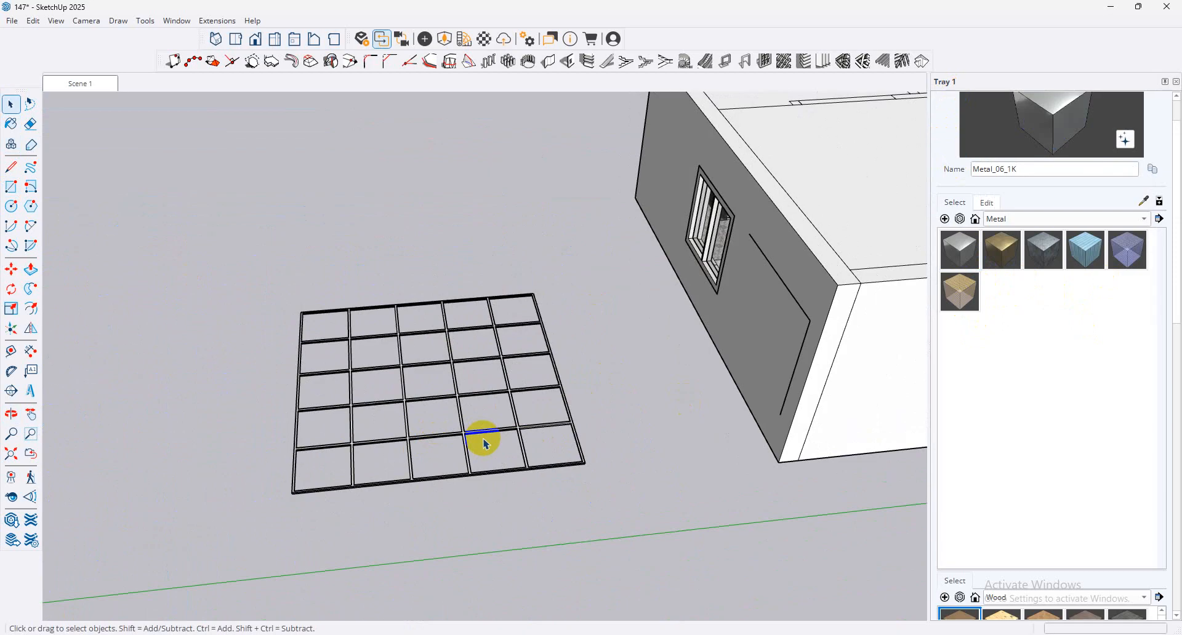
Step: Select only the frame grid, paint it with the Metal_10_1K material and clear the selection
{"action": "key", "text": "ctrl+a"}
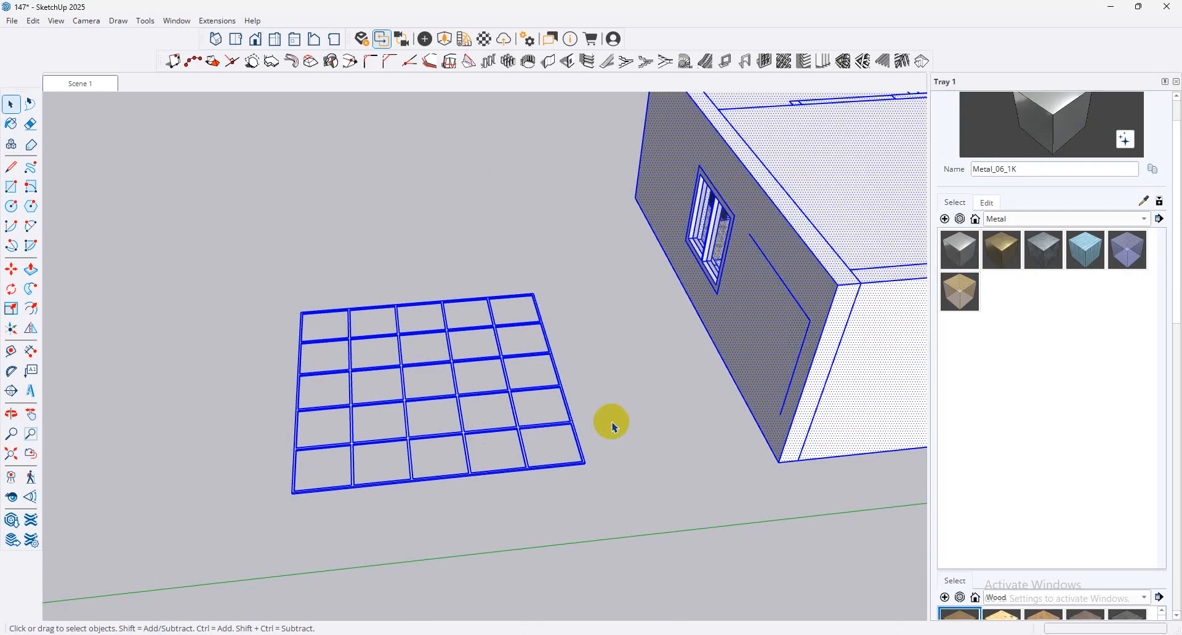
{"action": "left_click_drag", "start_coordinate": [582, 224], "coordinate": [535, 307]}
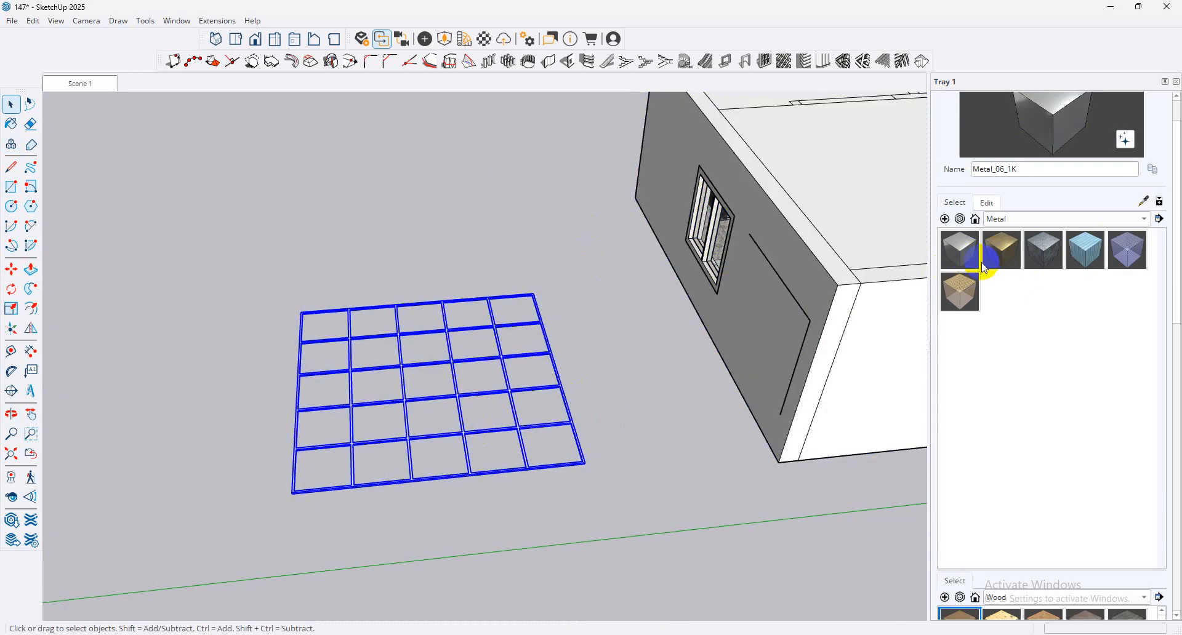
{"action": "left_click", "coordinate": [1001, 250]}
{"action": "scroll", "coordinate": [468, 405], "scroll_direction": "up", "scroll_amount": 5}
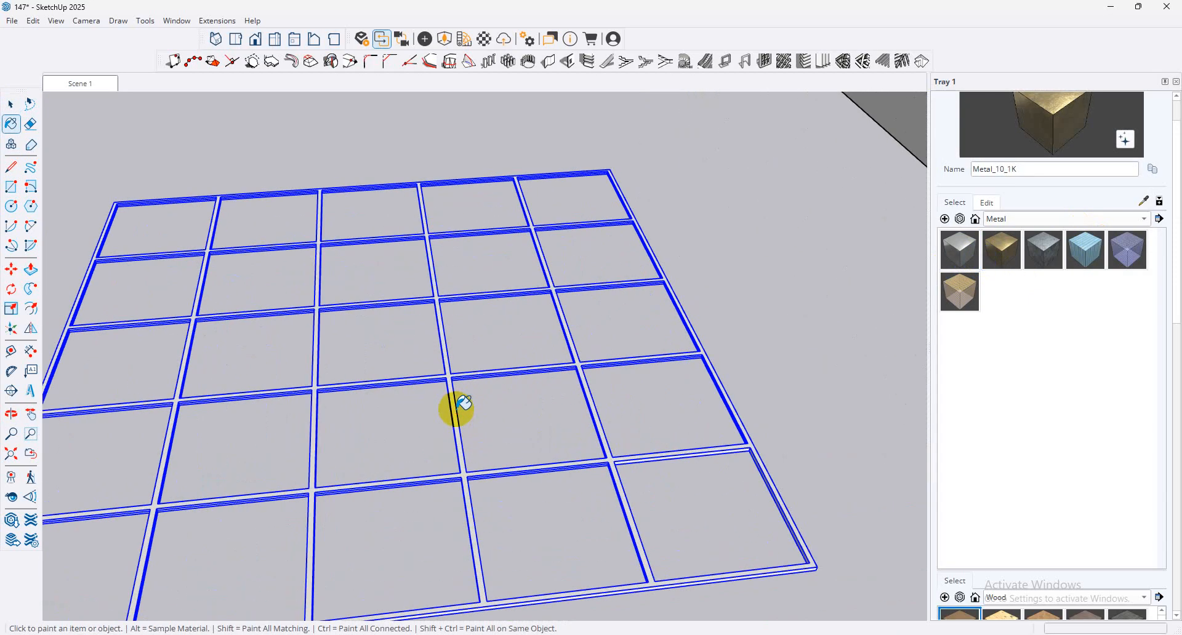
{"action": "left_click", "coordinate": [456, 408]}
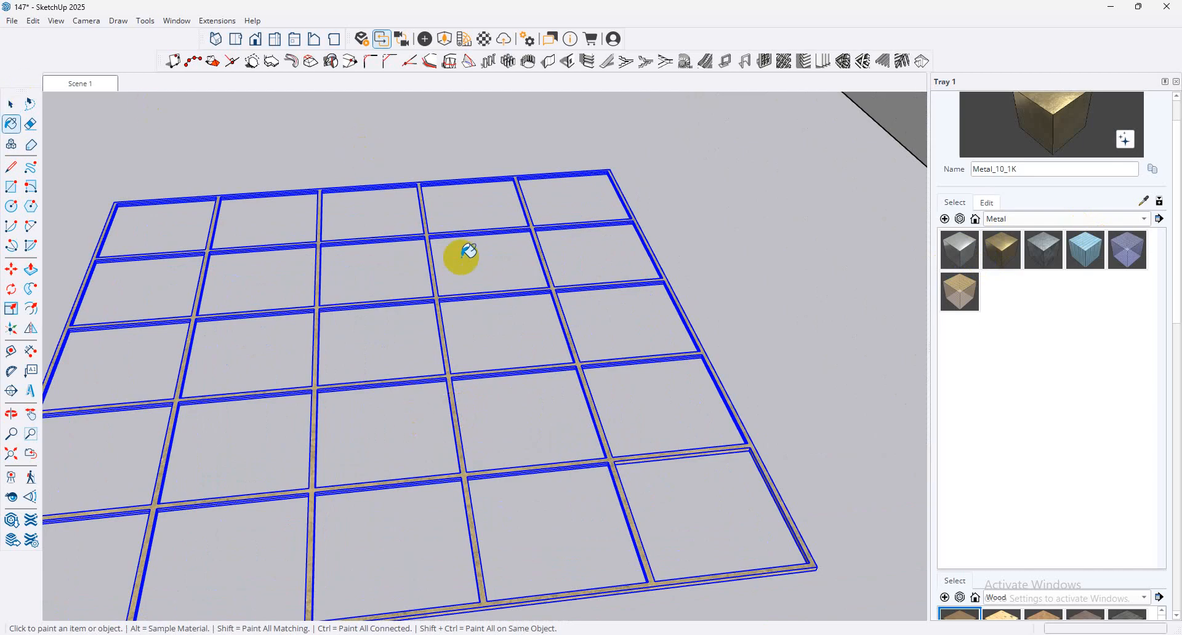
{"action": "scroll", "coordinate": [460, 261], "scroll_direction": "down", "scroll_amount": 3}
{"action": "left_click", "coordinate": [11, 104]}
{"action": "left_click", "coordinate": [709, 205]}
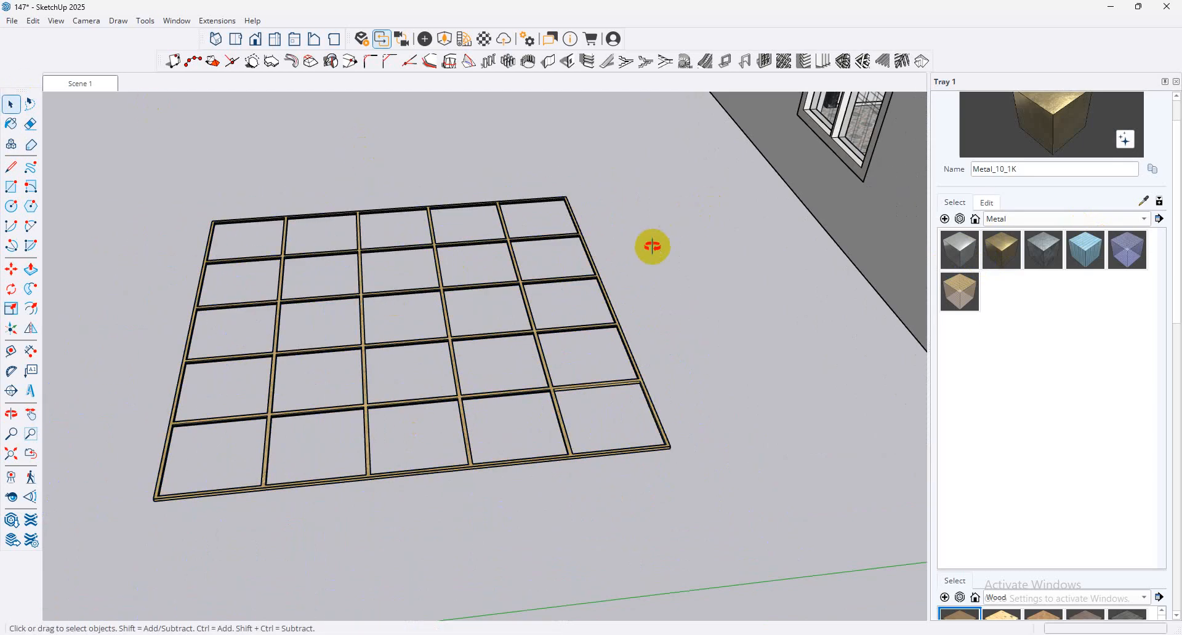
Step: Inspect the painted metal grid from several angles and delete the whole grid
{"action": "middle_click_drag", "start_coordinate": [648, 245], "coordinate": [560, 326]}
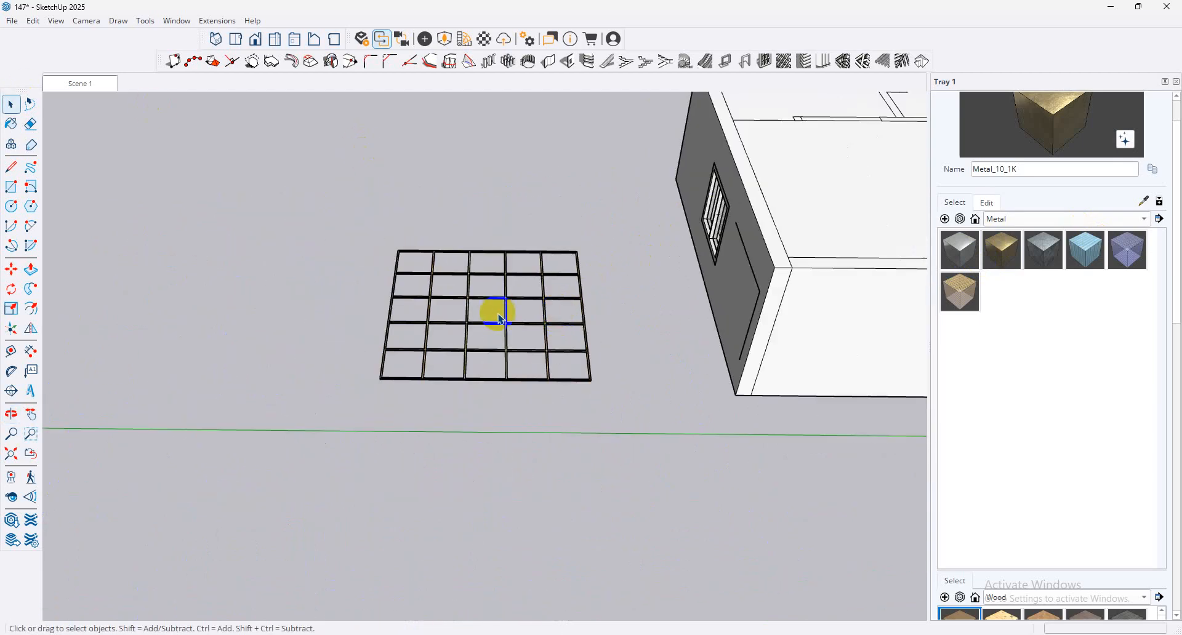
{"action": "scroll", "coordinate": [452, 310], "scroll_direction": "up", "scroll_amount": 3}
{"action": "scroll", "coordinate": [453, 311], "scroll_direction": "up", "scroll_amount": 2}
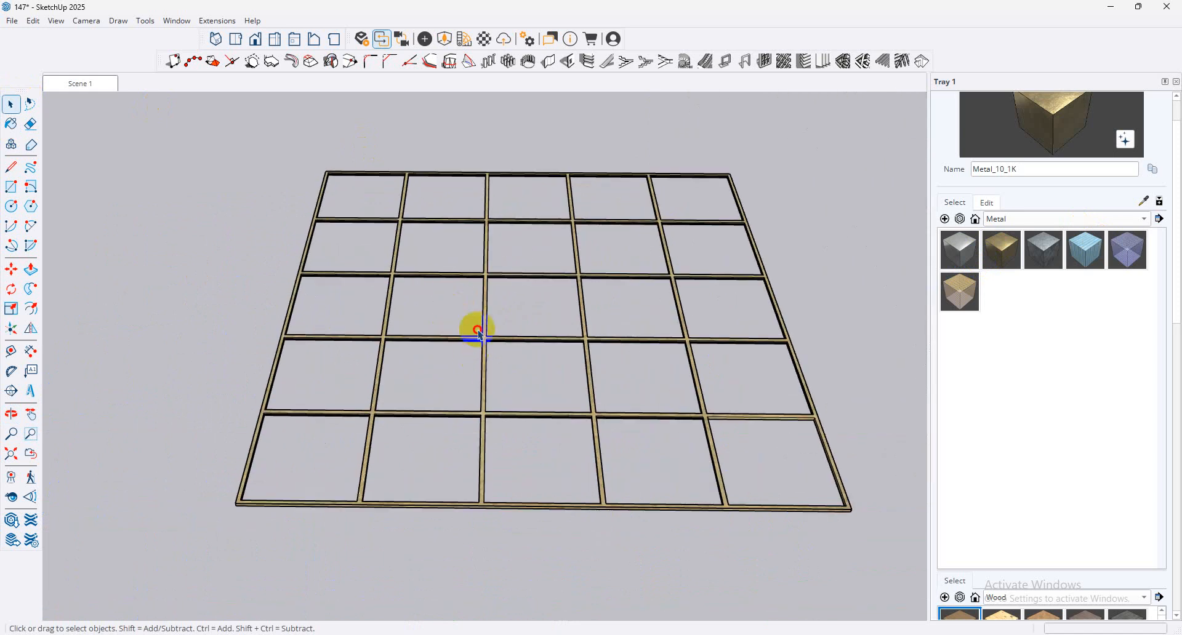
{"action": "triple_click", "coordinate": [479, 341]}
{"action": "scroll", "coordinate": [541, 335], "scroll_direction": "down", "scroll_amount": 3}
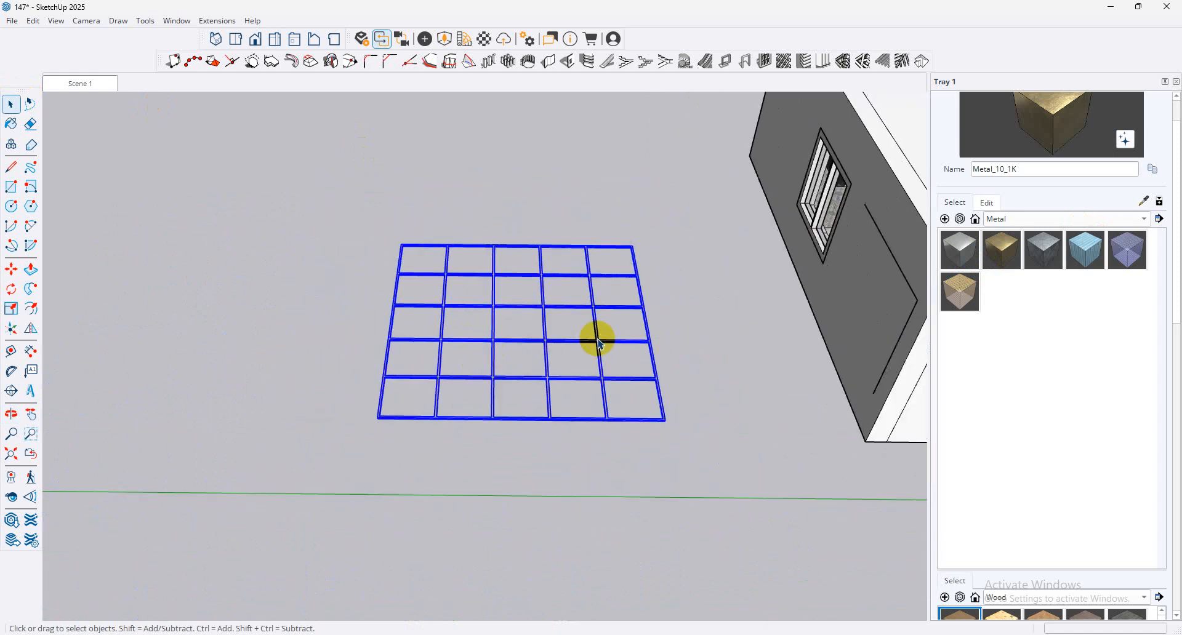
{"action": "middle_click_drag", "start_coordinate": [602, 334], "coordinate": [676, 330]}
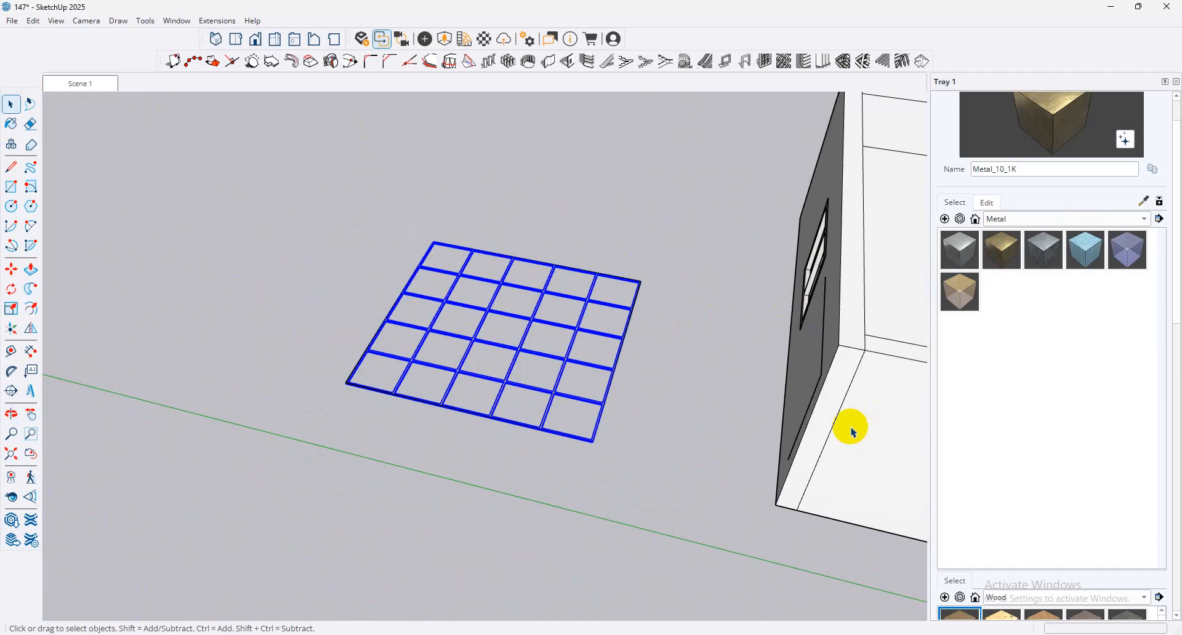
{"action": "key", "text": "Delete"}
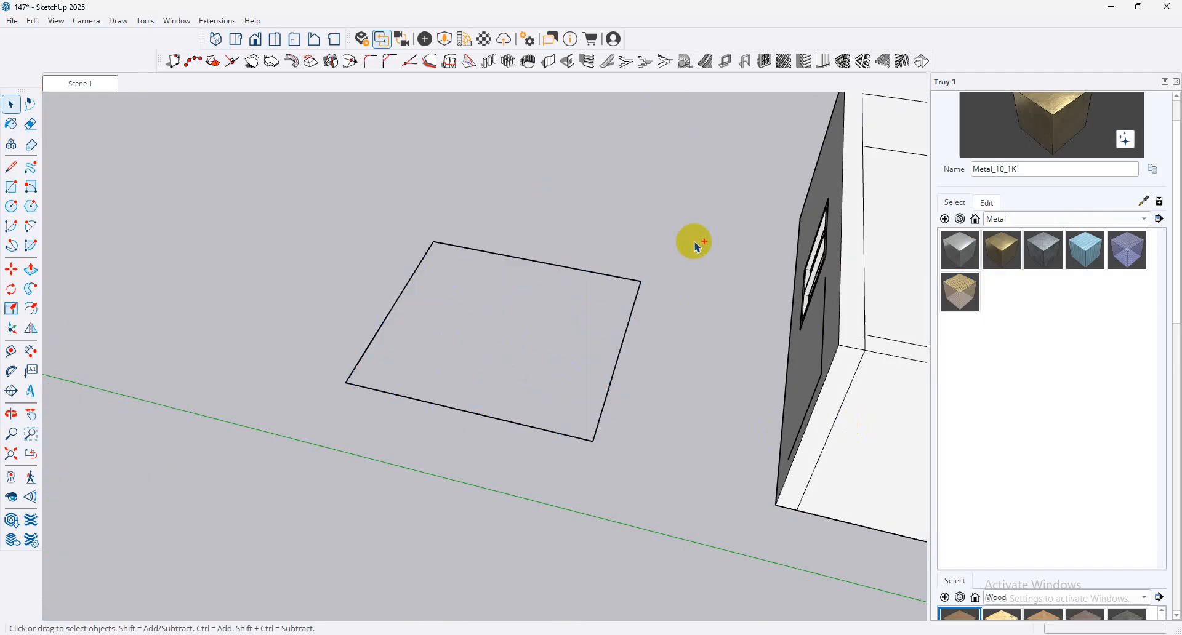
Step: Select the leftover rectangular outline on the ground beside the house and delete it
{"action": "key", "text": "ctrl+a"}
{"action": "left_click_drag", "start_coordinate": [688, 236], "coordinate": [329, 468]}
{"action": "left_click", "coordinate": [599, 502]}
{"action": "left_click_drag", "start_coordinate": [635, 208], "coordinate": [397, 512]}
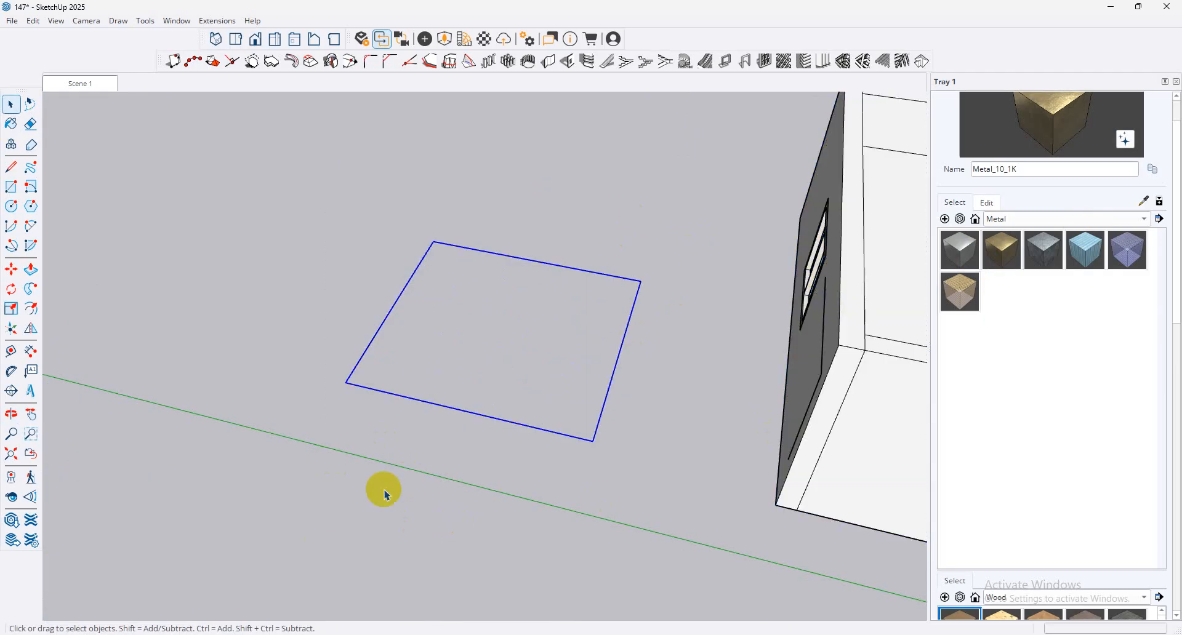
{"action": "key", "text": "Delete"}
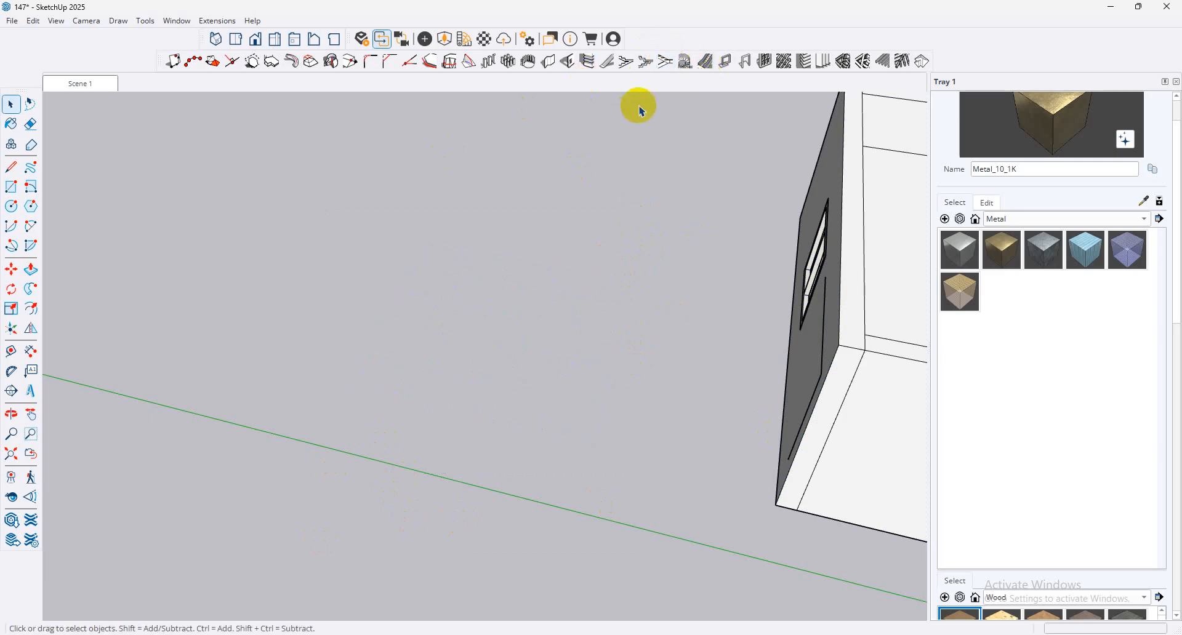
Step: Build a left-to-right two-flight staircase with Build Staircase 2, using 11 risers in the first flight and 9 in the second, beside the house
{"action": "left_click", "coordinate": [627, 66]}
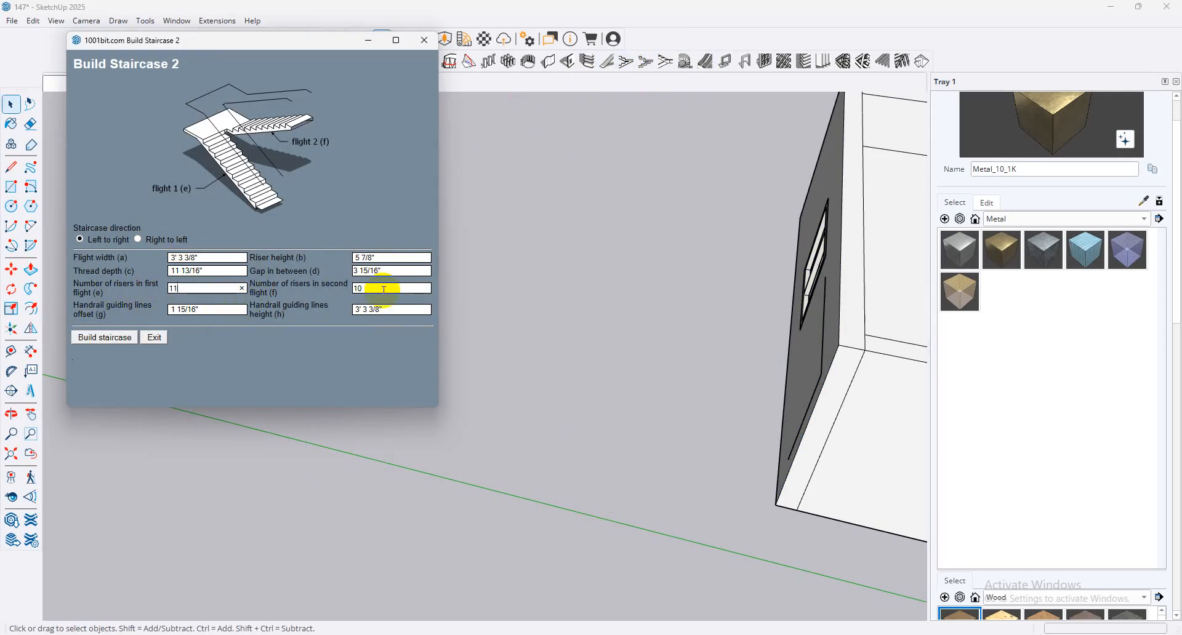
{"action": "type", "text": "9"}
{"action": "left_click", "coordinate": [206, 258]}
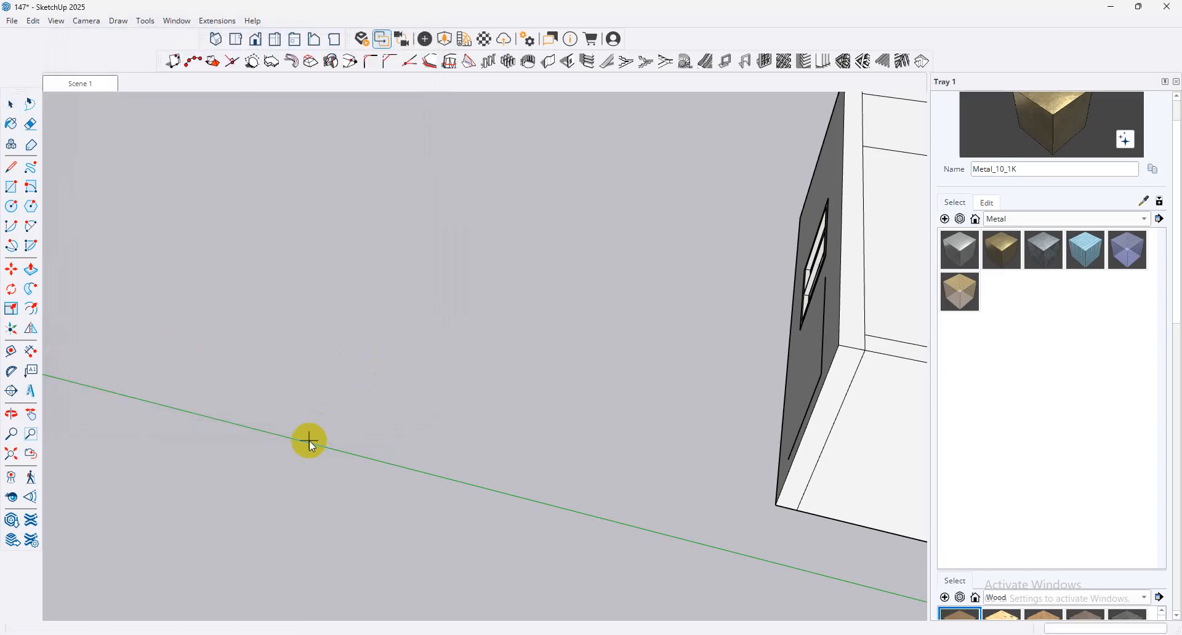
{"action": "left_click", "coordinate": [357, 367]}
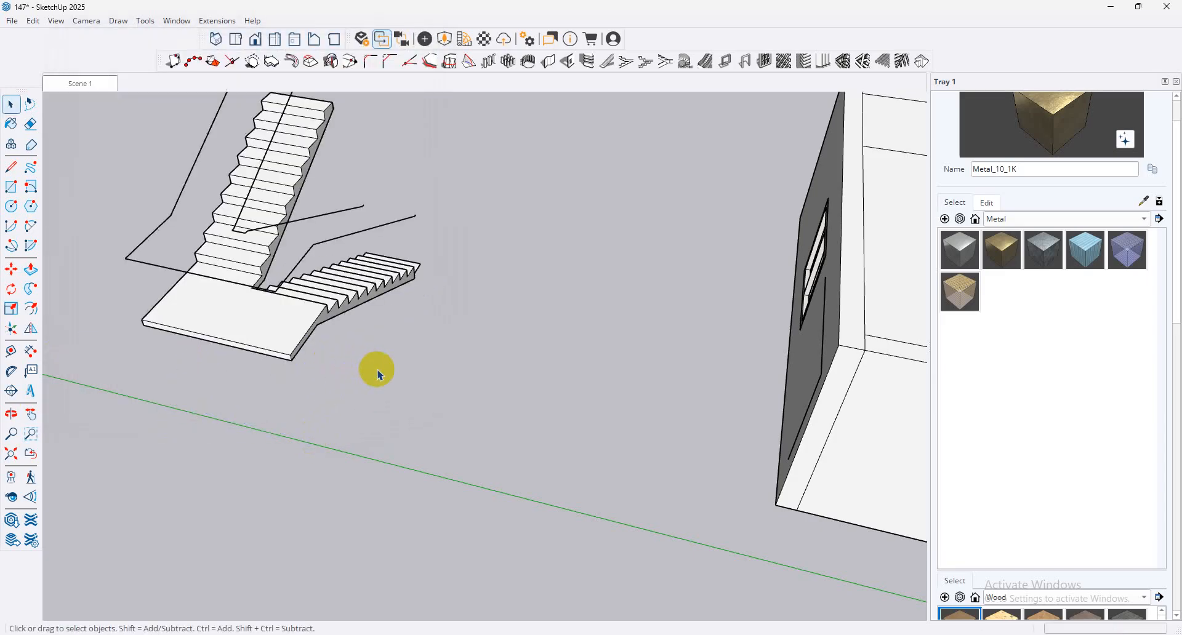
Step: View the finished two-flight staircase from another angle and delete it
{"action": "middle_click_drag", "start_coordinate": [409, 318], "coordinate": [617, 295]}
{"action": "left_click", "coordinate": [291, 283]}
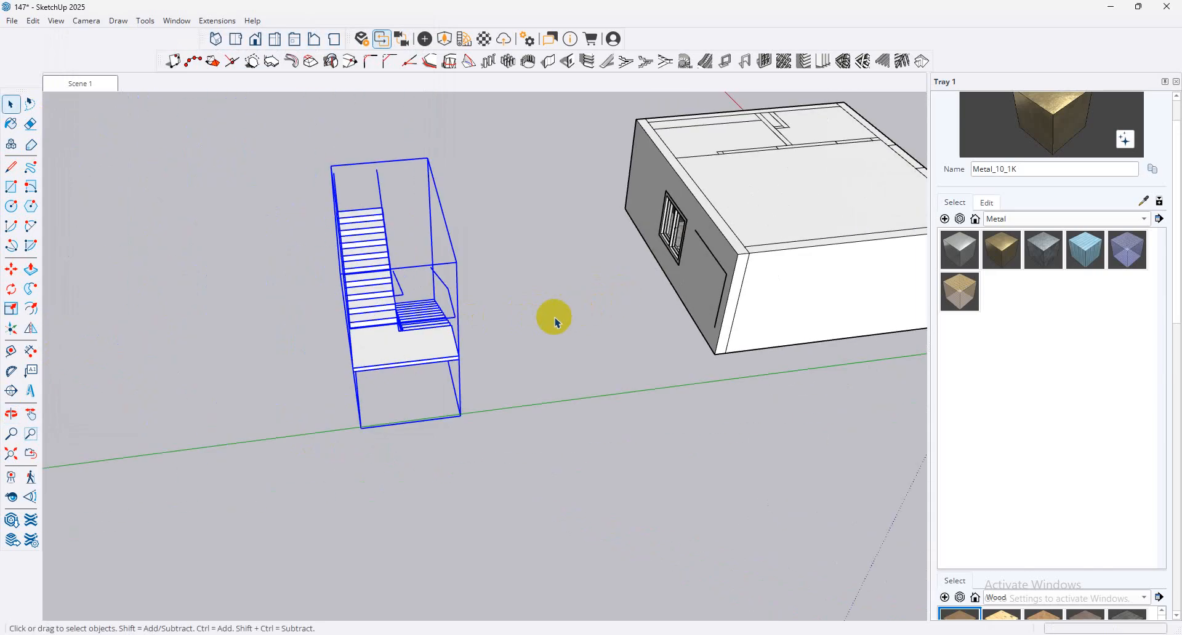
{"action": "key", "text": "Delete"}
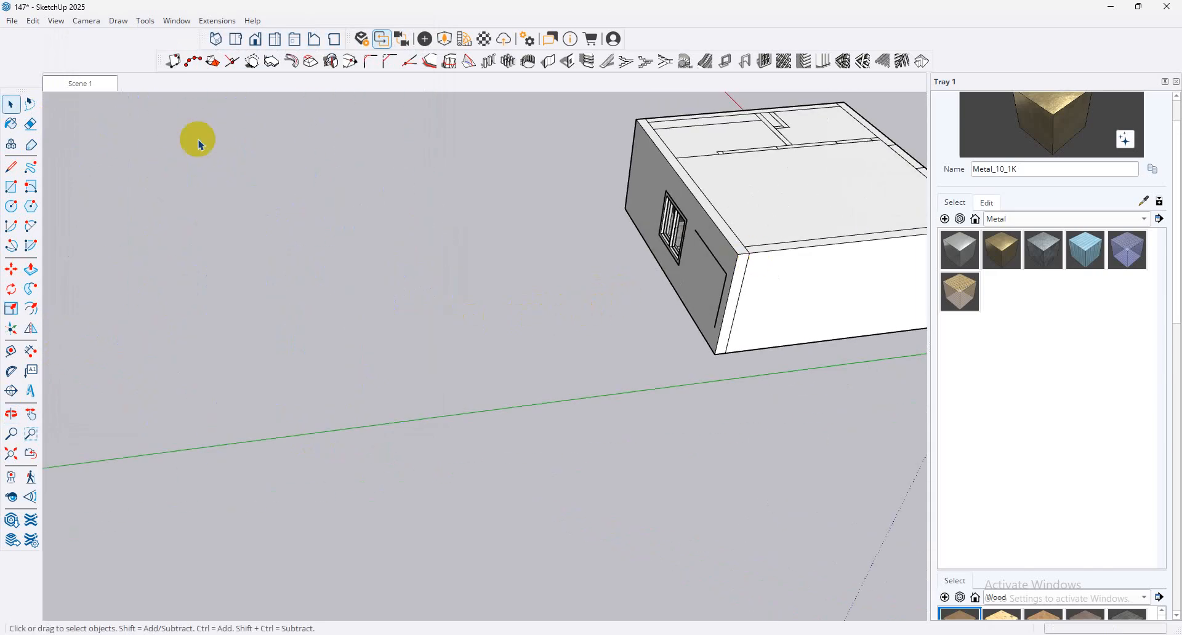
Step: Draw a rectangle of about 10' 10" by 10' on the ground beside the house, along the green axis
{"action": "left_click", "coordinate": [12, 186]}
{"action": "left_click", "coordinate": [508, 411]}
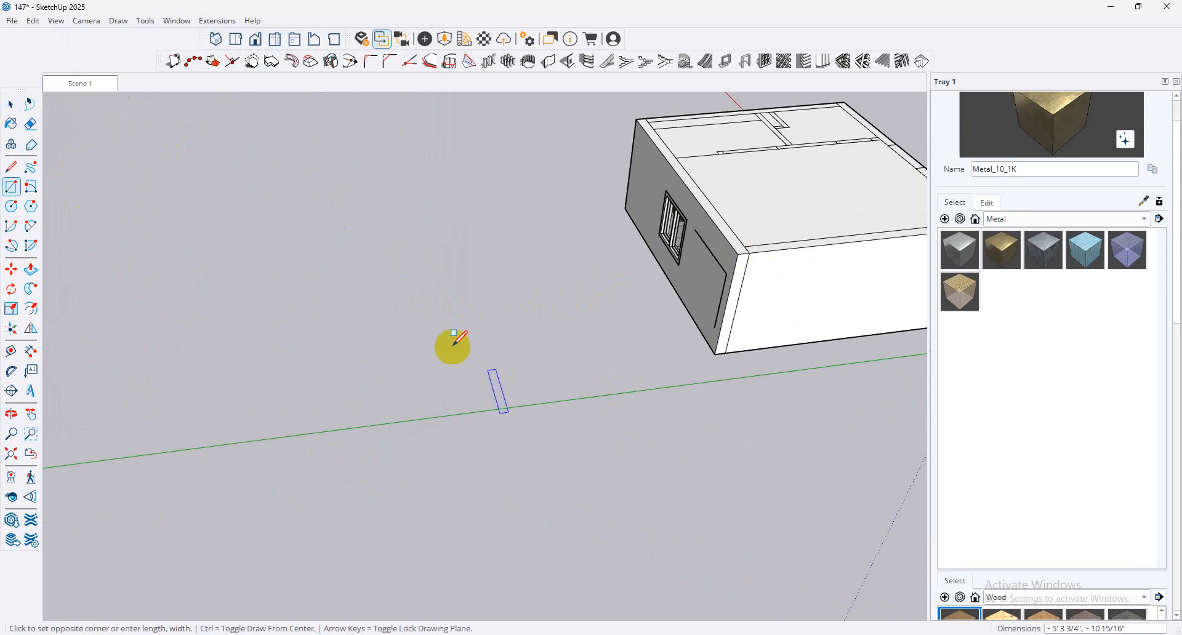
{"action": "left_click", "coordinate": [362, 336]}
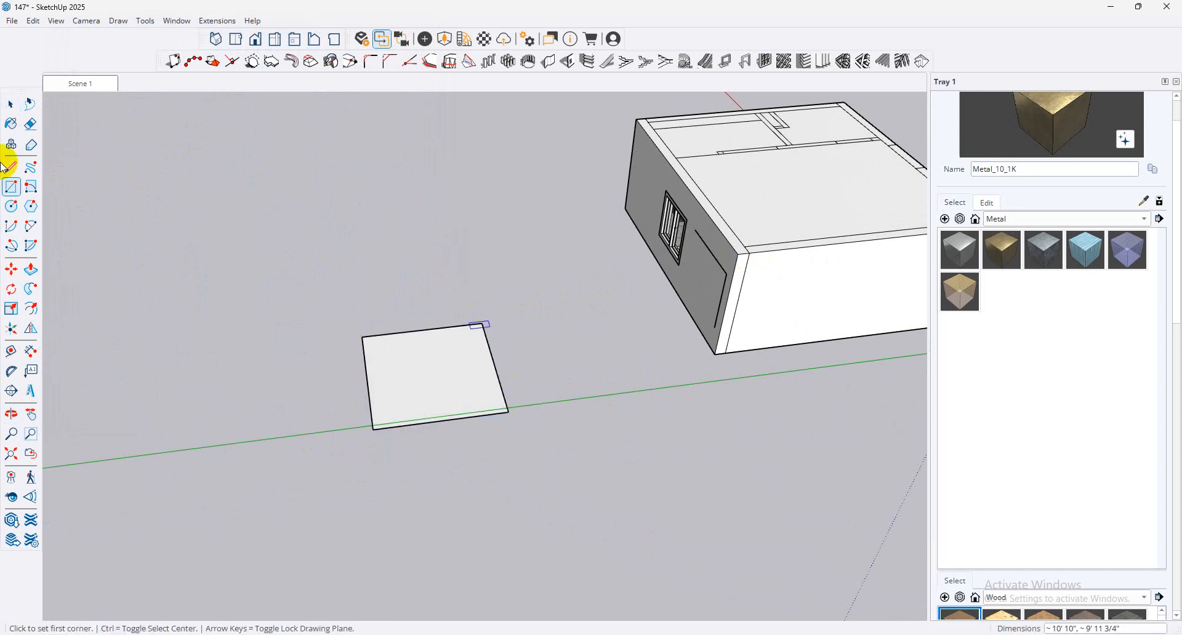
Step: Draw a two-point arc across the rectangle between its side edges with a bulge of about 4' 4 1/2", and undo it
{"action": "left_click", "coordinate": [29, 227]}
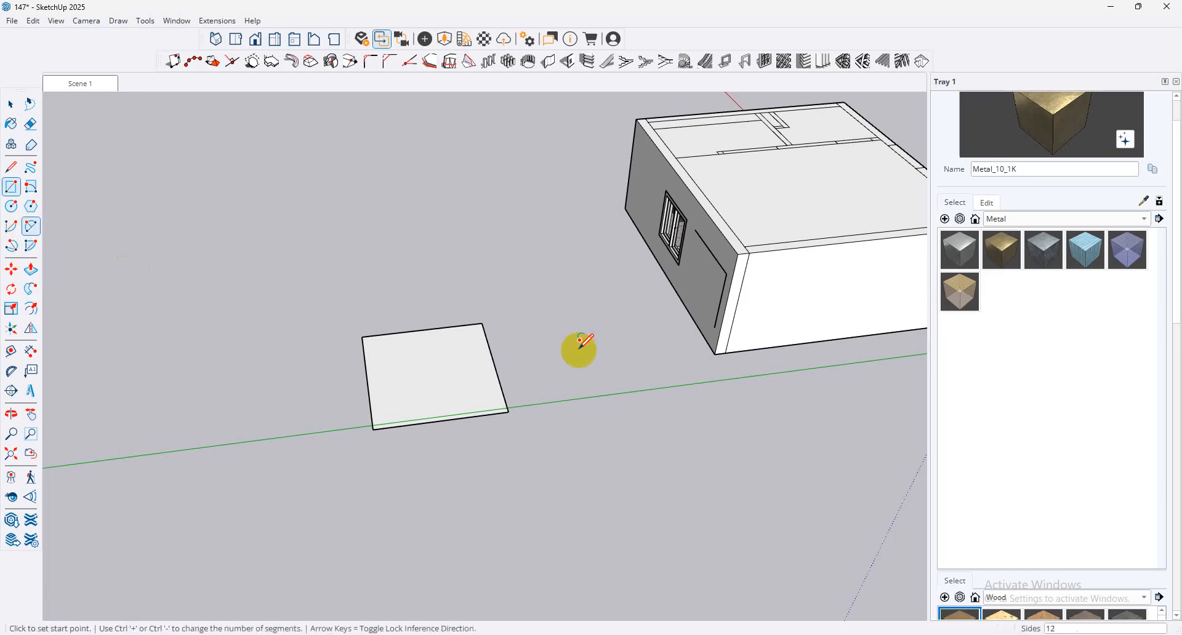
{"action": "left_click", "coordinate": [367, 377]}
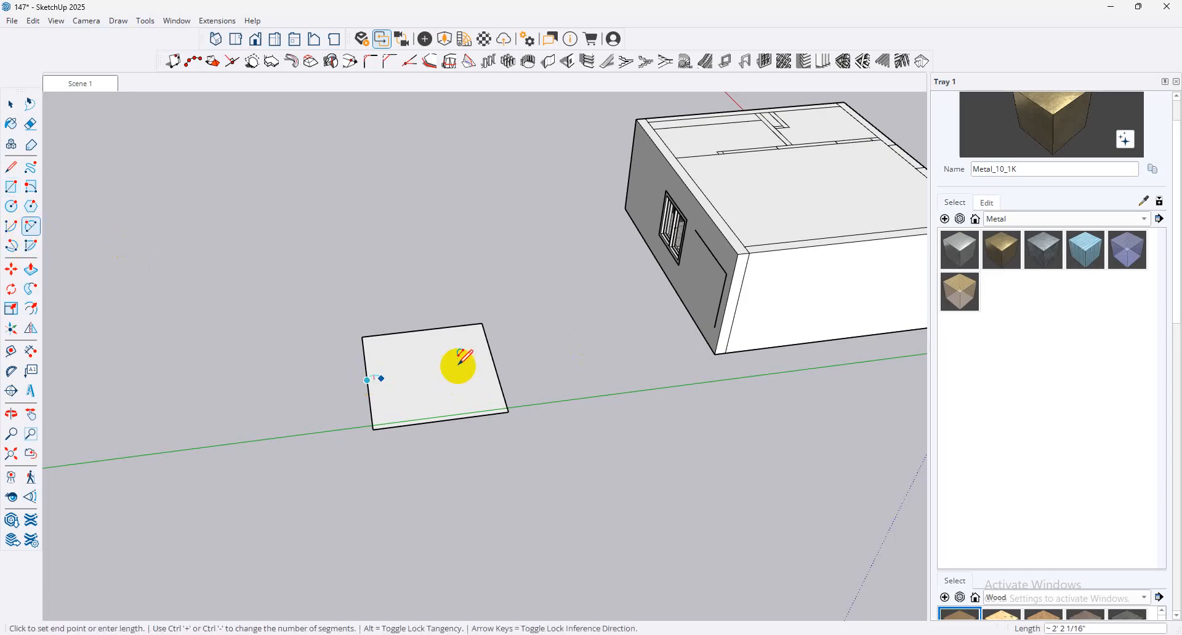
{"action": "left_click", "coordinate": [494, 366]}
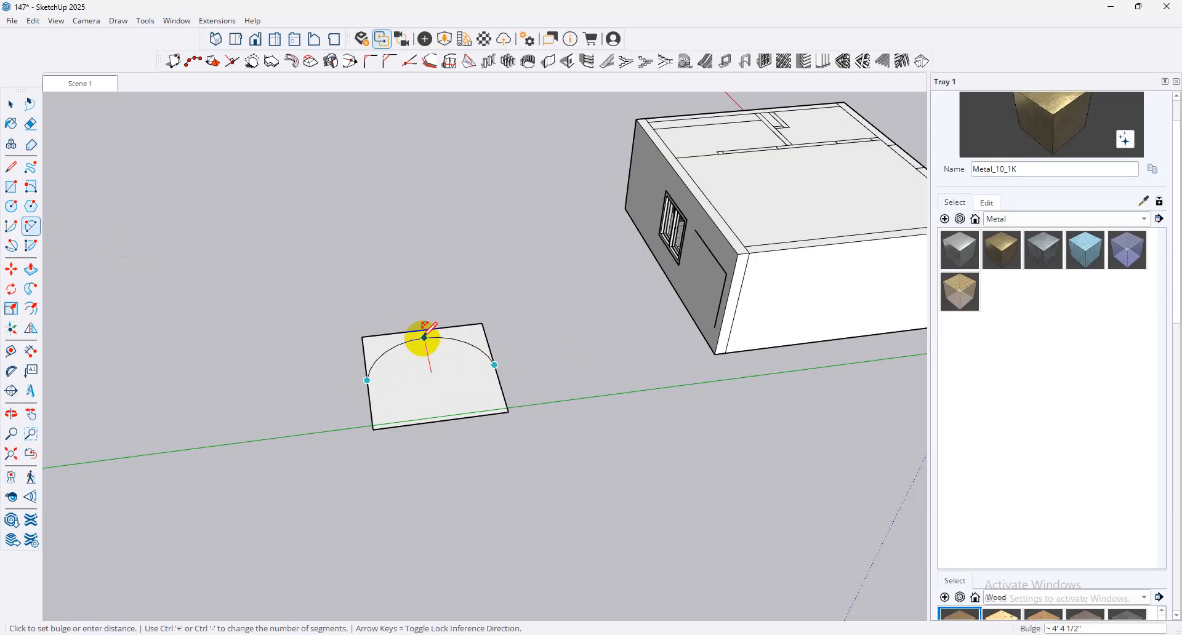
{"action": "left_click", "coordinate": [424, 337]}
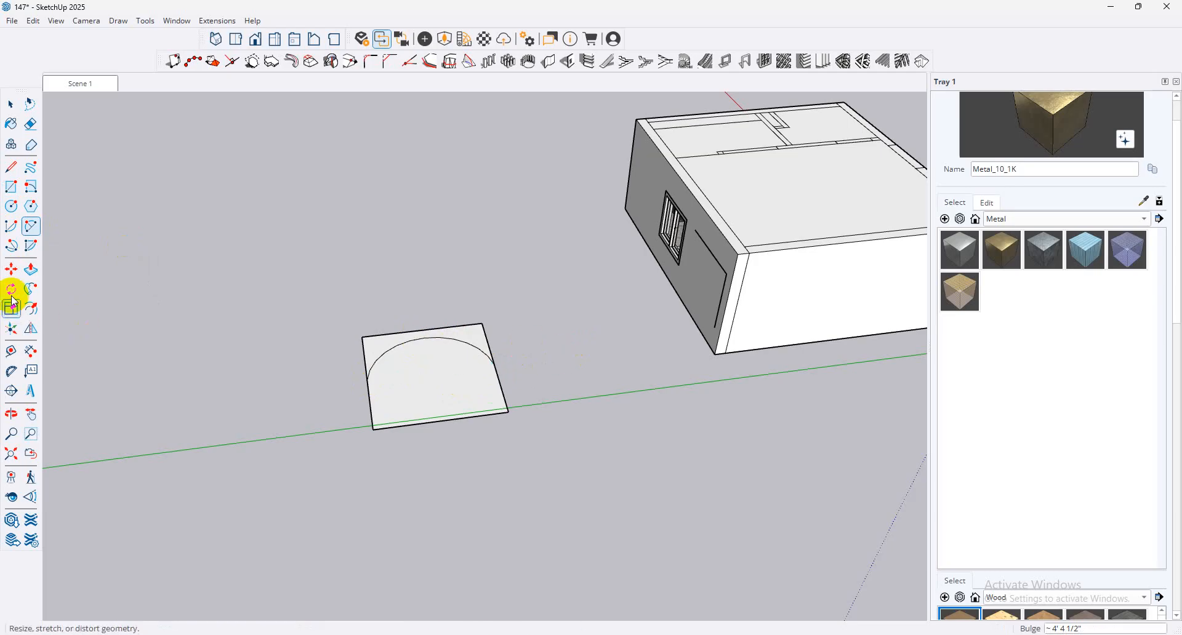
{"action": "key", "text": "ctrl+z"}
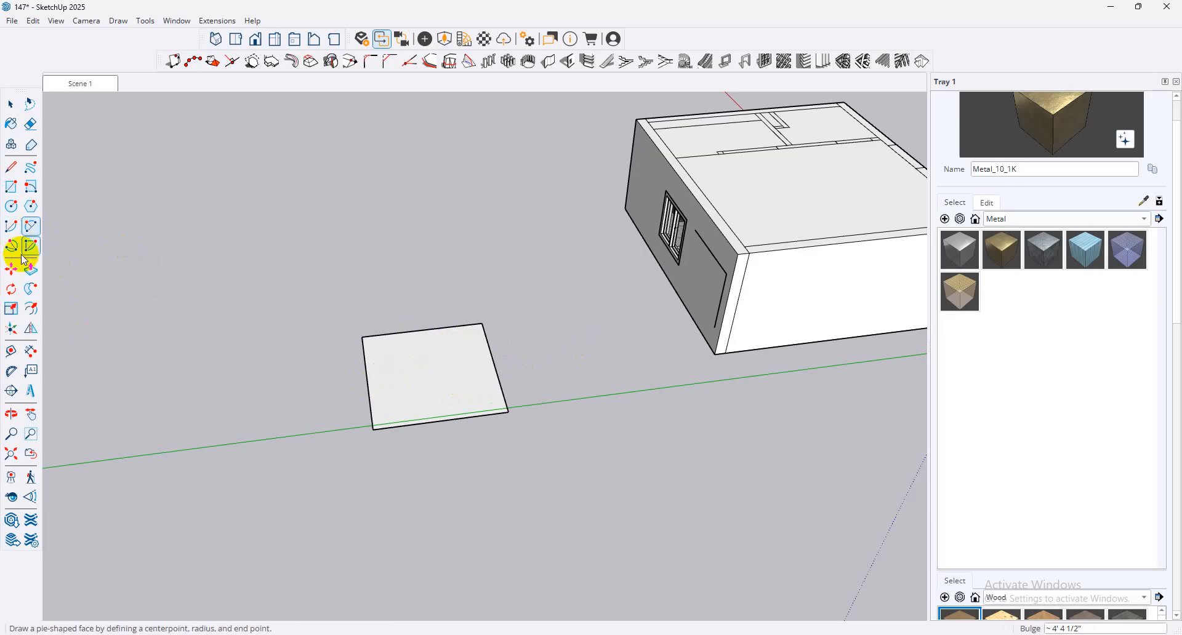
Step: Draw a 45-degree pie shape centred on the ground near the green axis, beside the rectangle
{"action": "left_click", "coordinate": [25, 256]}
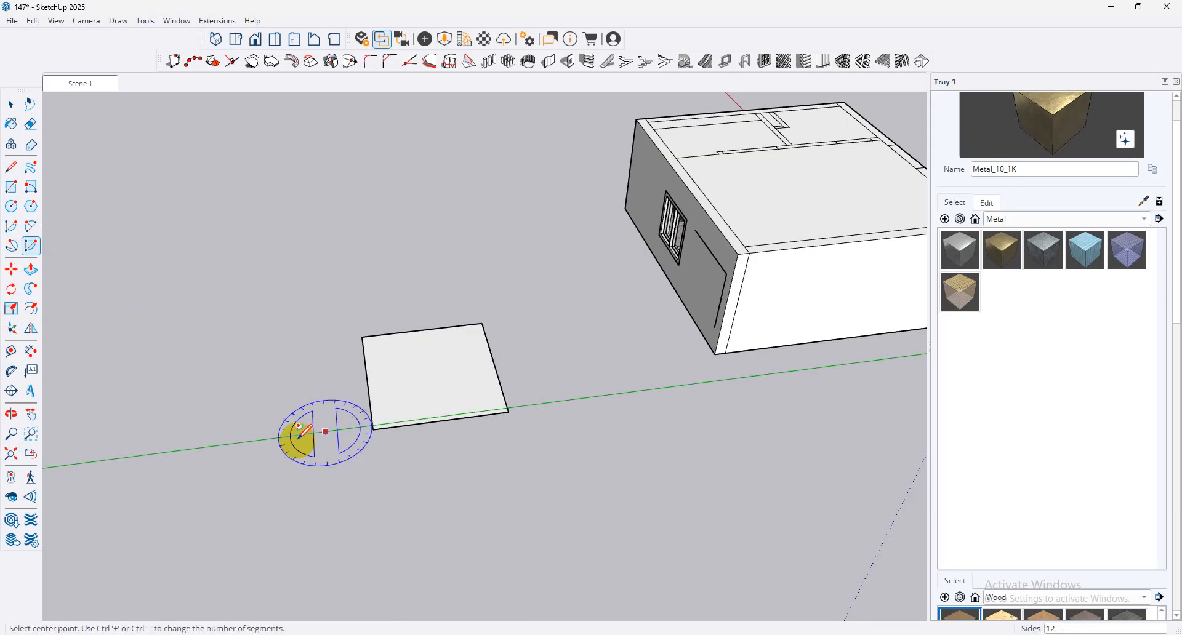
{"action": "left_click", "coordinate": [228, 440]}
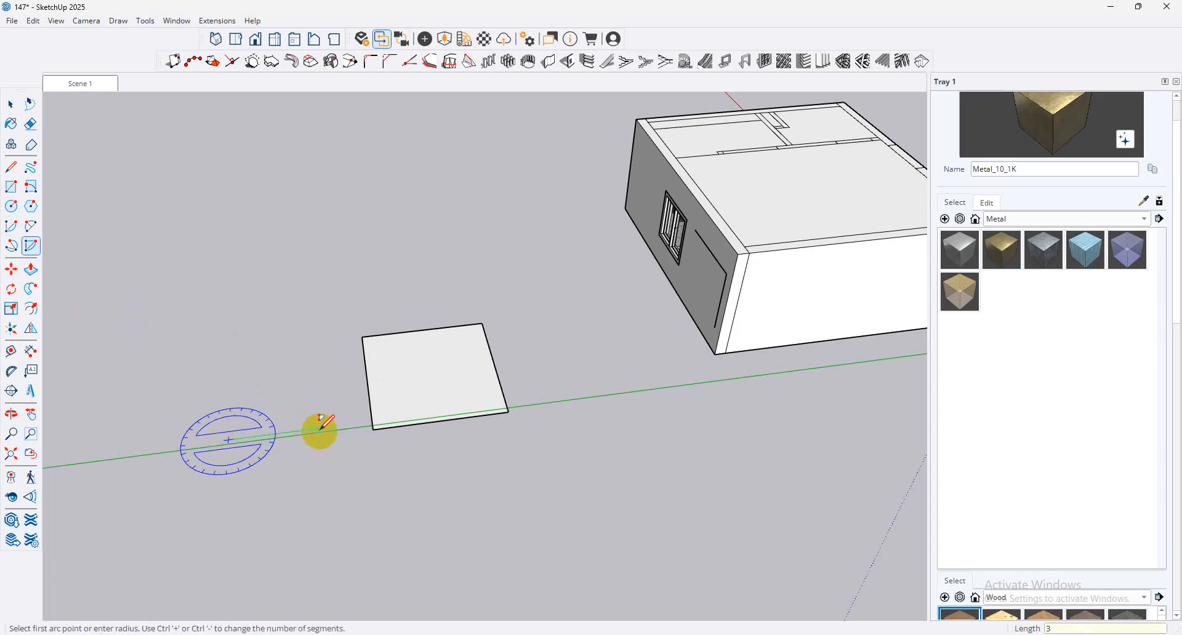
{"action": "left_click", "coordinate": [320, 429]}
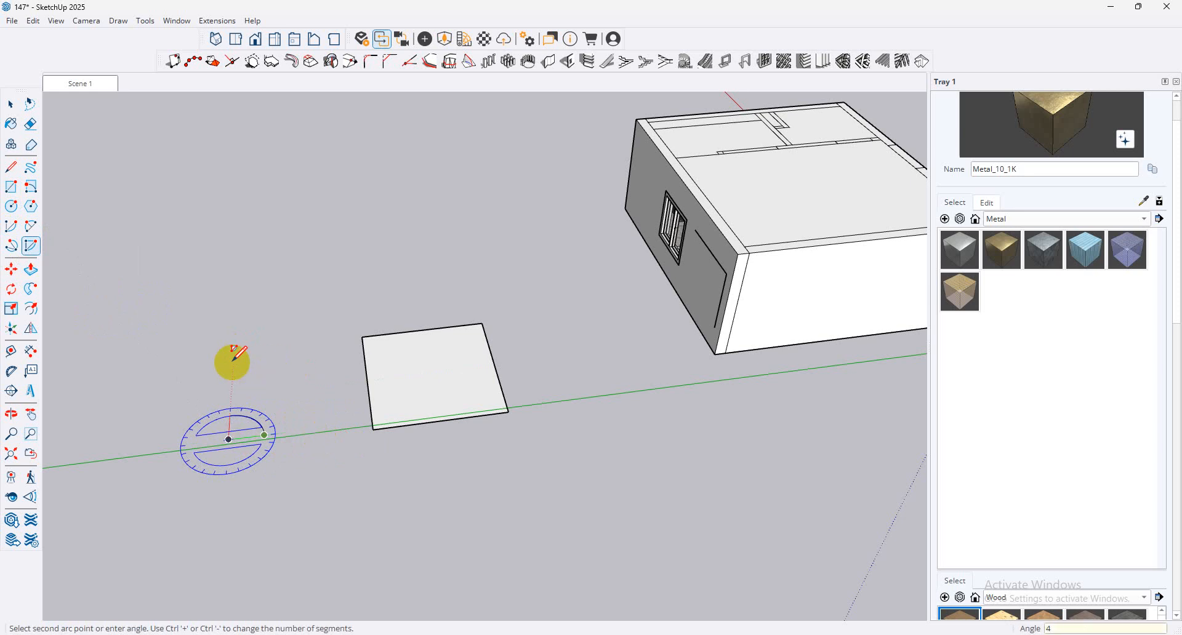
{"action": "key", "text": "Return"}
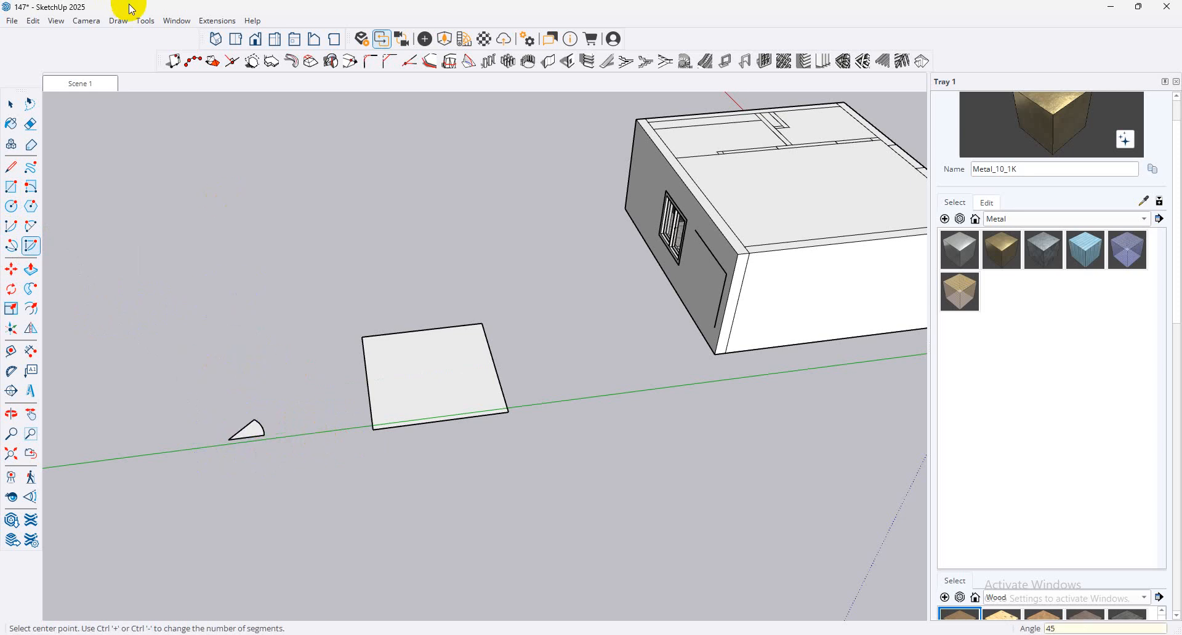
Step: Select the small pie shape beside the rectangle and delete it
{"action": "left_click", "coordinate": [11, 104]}
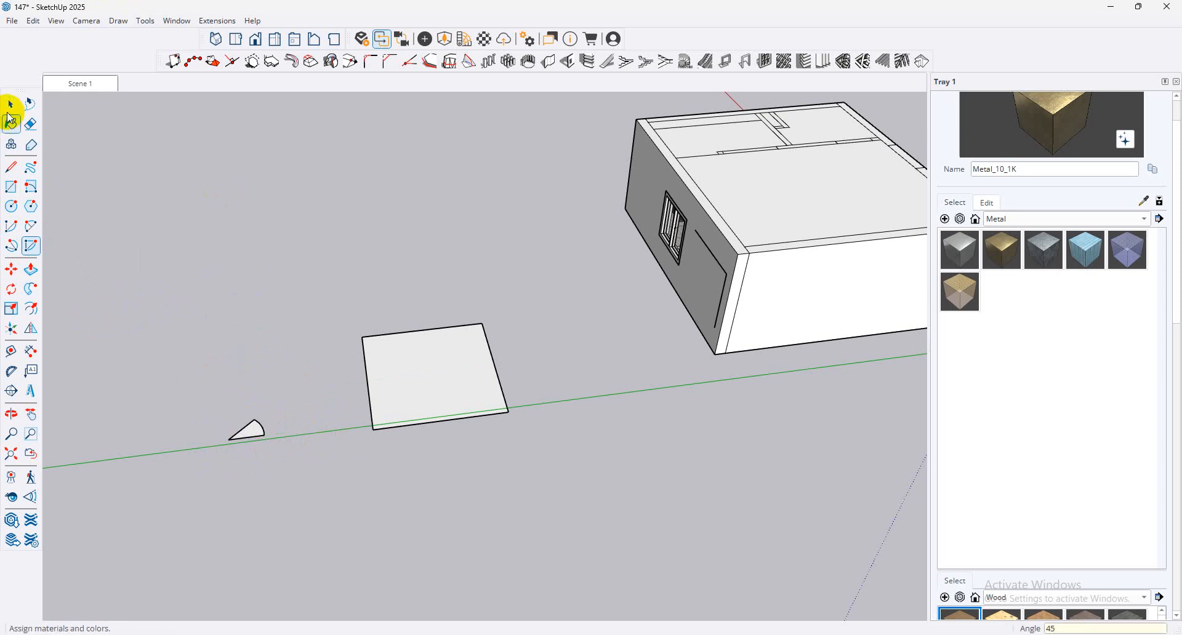
{"action": "left_click", "coordinate": [248, 433]}
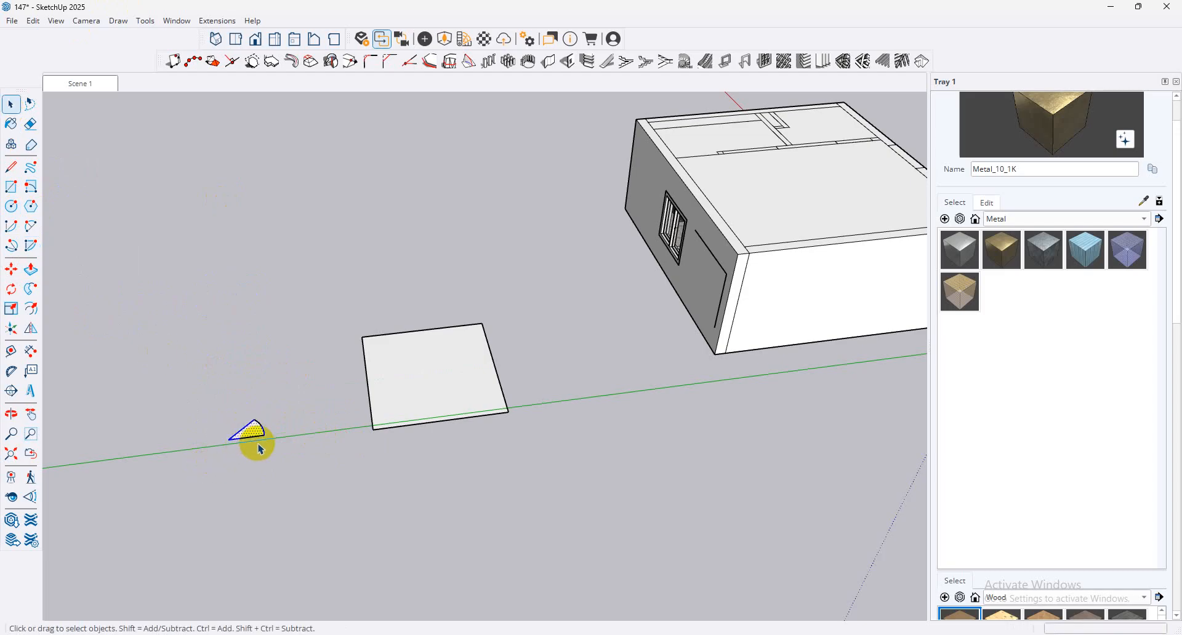
{"action": "key", "text": "Delete"}
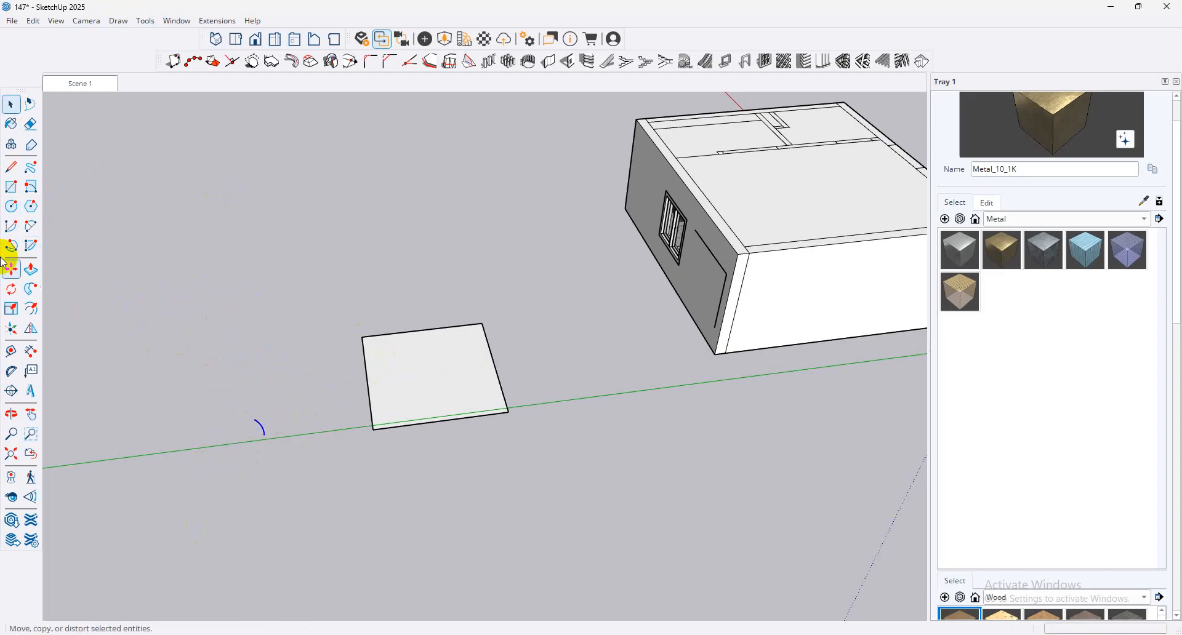
Step: Round the rectangle's two far corners with the 1001bit Fillet tool, using a radius of 8"
{"action": "scroll", "coordinate": [356, 386], "scroll_direction": "up", "scroll_amount": 1}
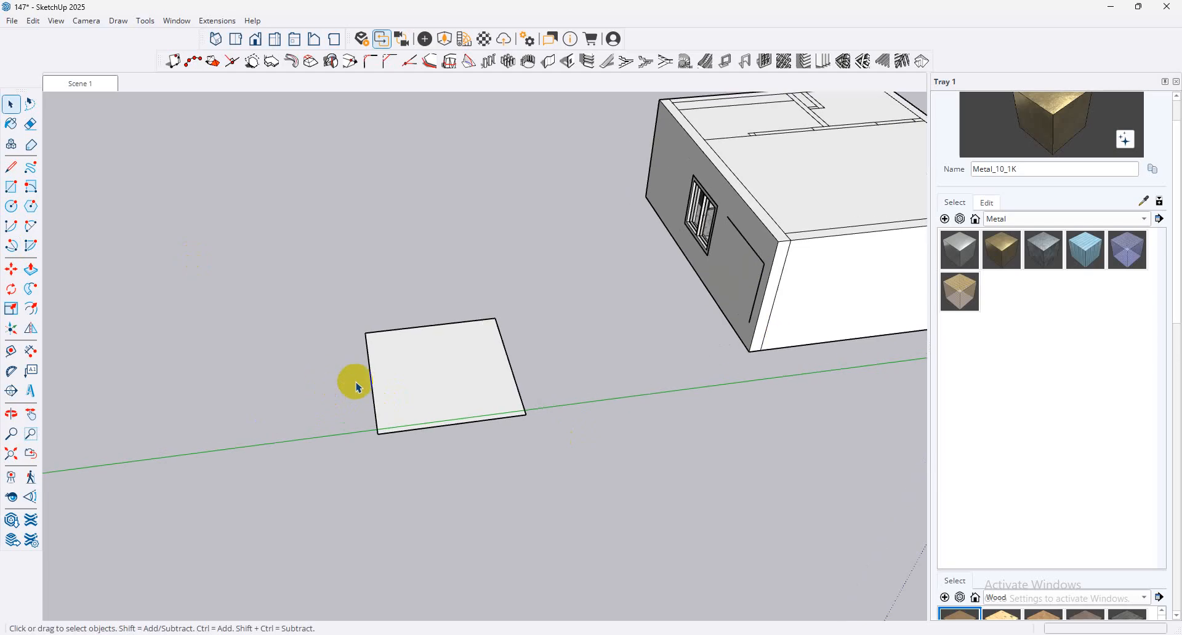
{"action": "scroll", "coordinate": [356, 387], "scroll_direction": "up", "scroll_amount": 1}
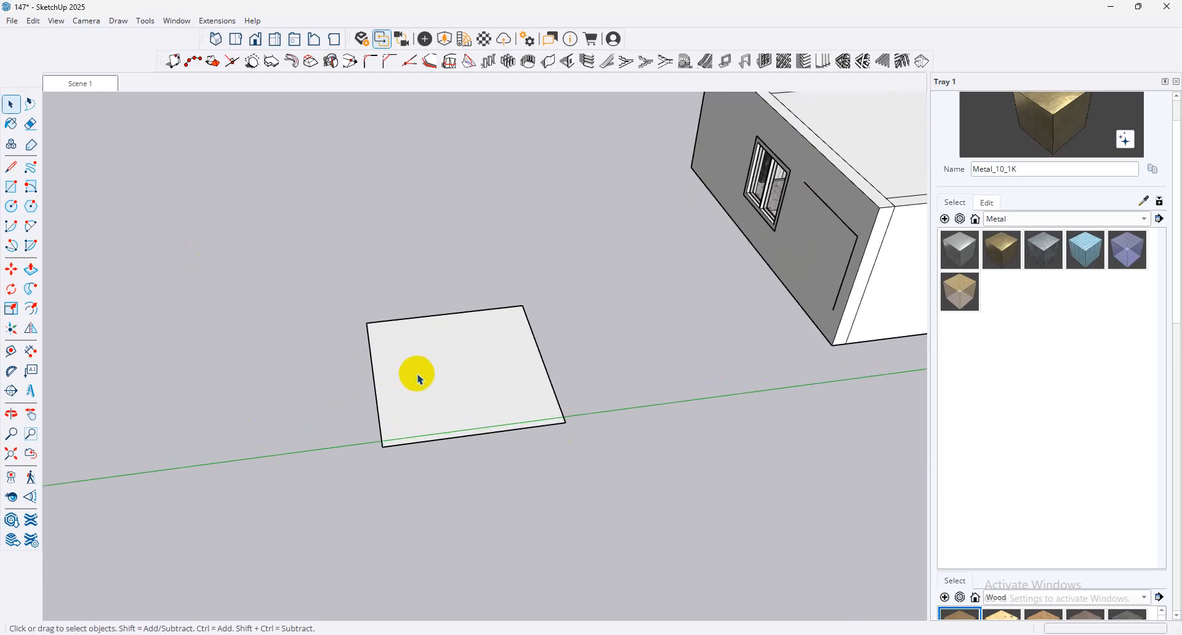
{"action": "left_click", "coordinate": [378, 62]}
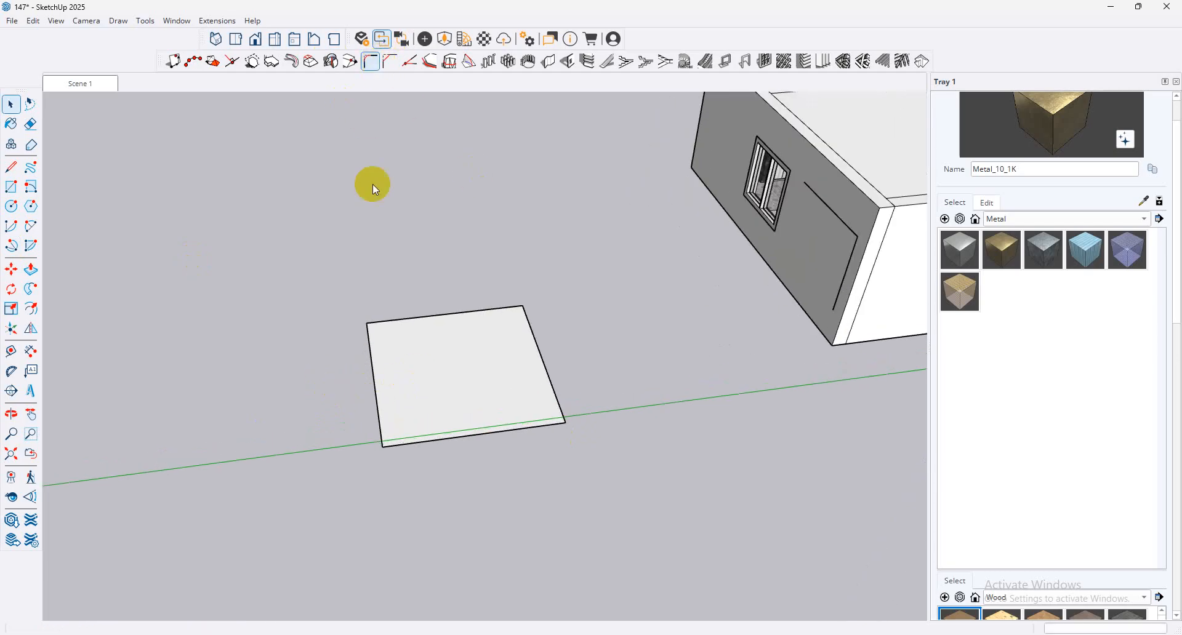
{"action": "left_click", "coordinate": [369, 353]}
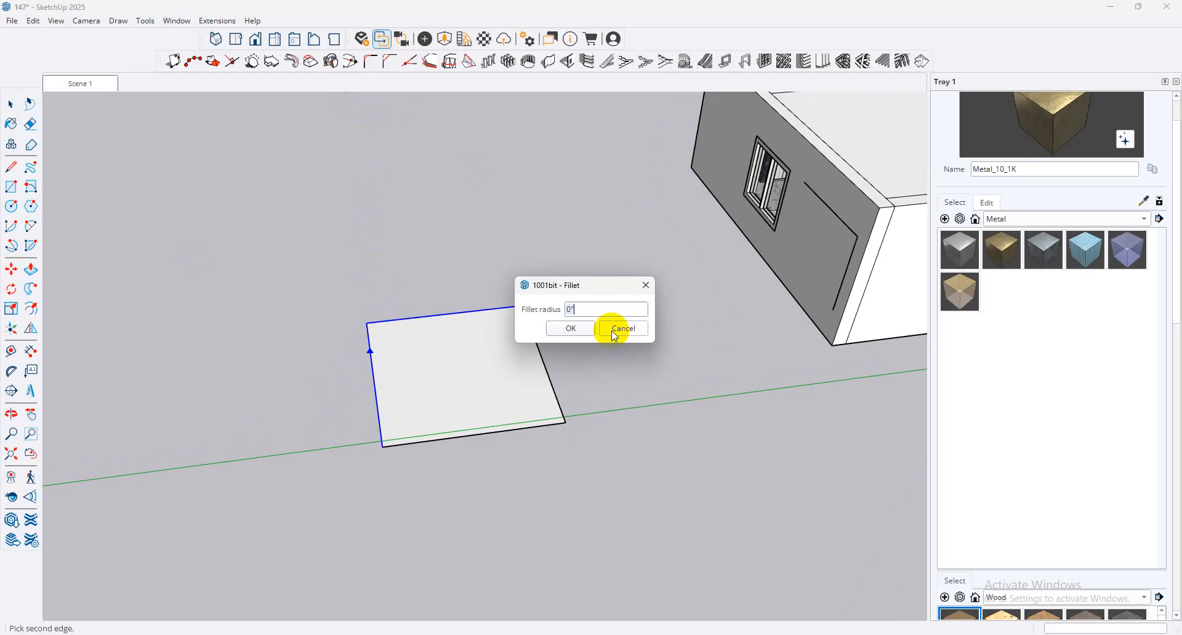
{"action": "left_click", "coordinate": [552, 334]}
{"action": "left_click", "coordinate": [506, 307]}
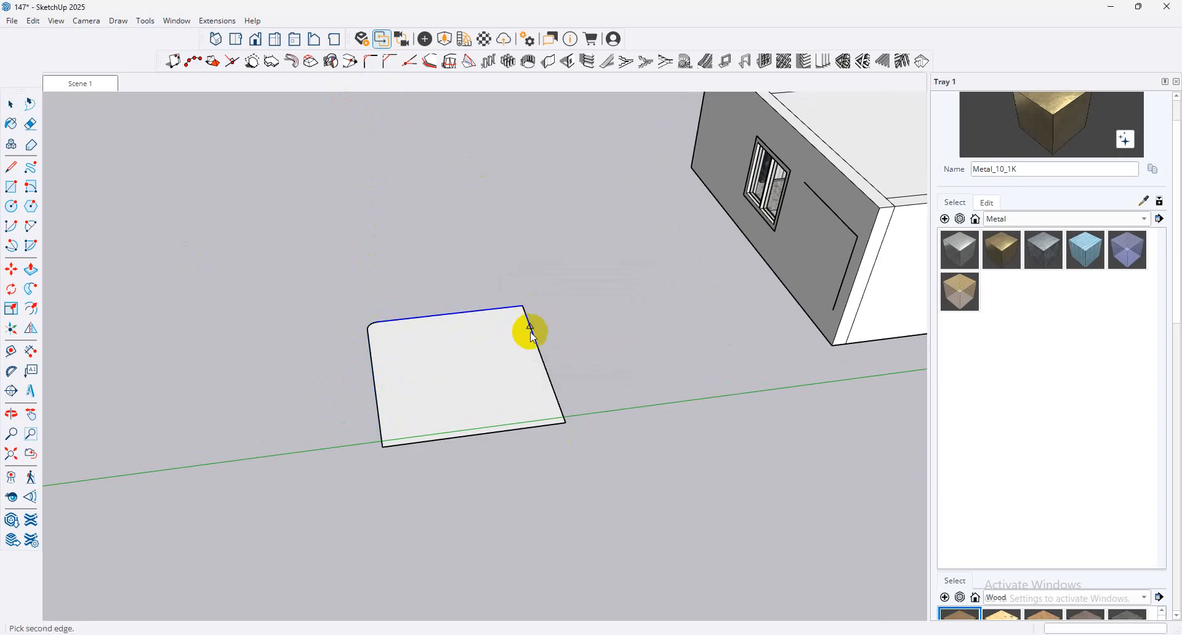
{"action": "left_click", "coordinate": [531, 330]}
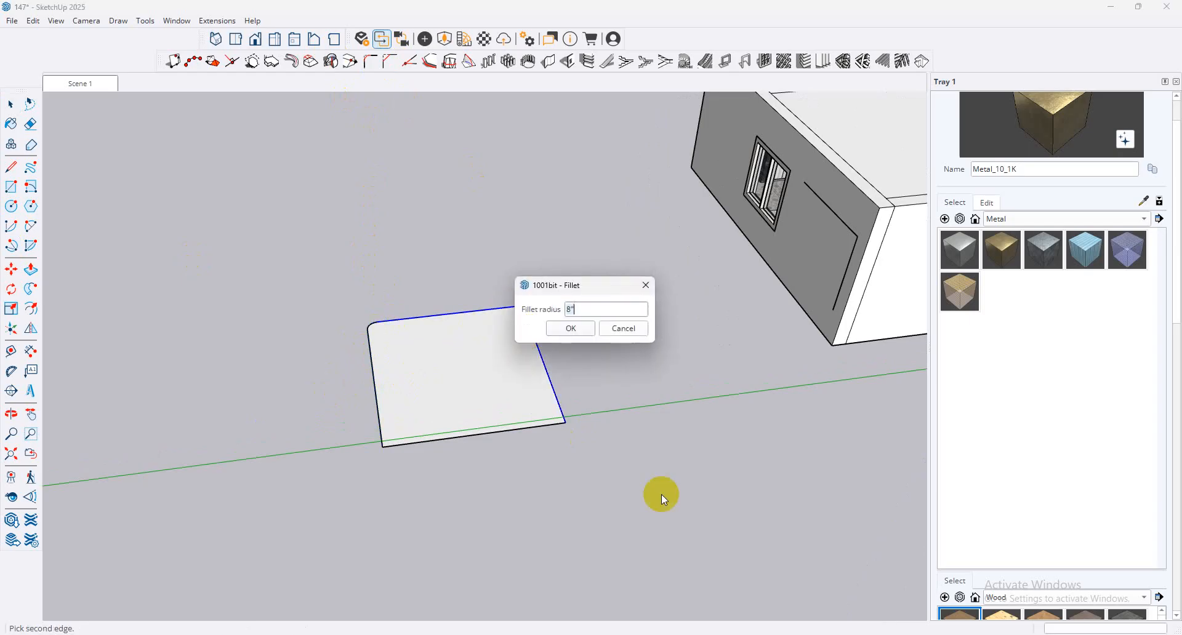
{"action": "left_click", "coordinate": [570, 330]}
Step: View the filleted rectangle from another angle, delete the whole shape and return to an overview of the house
{"action": "middle_click_drag", "start_coordinate": [510, 397], "coordinate": [394, 351]}
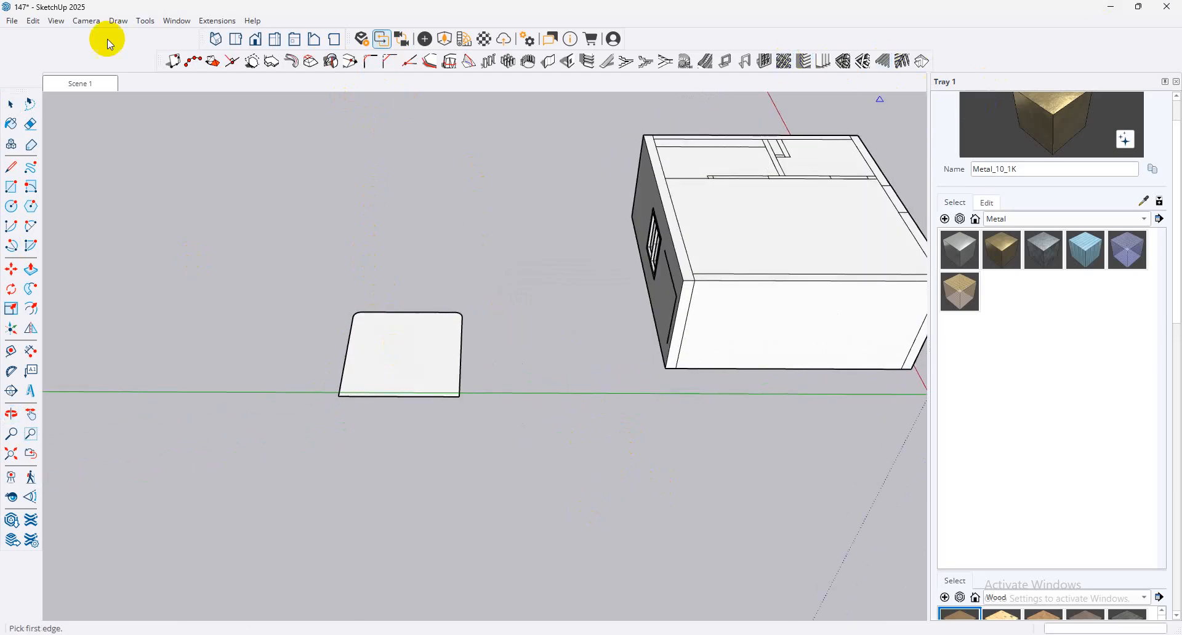
{"action": "left_click", "coordinate": [11, 104]}
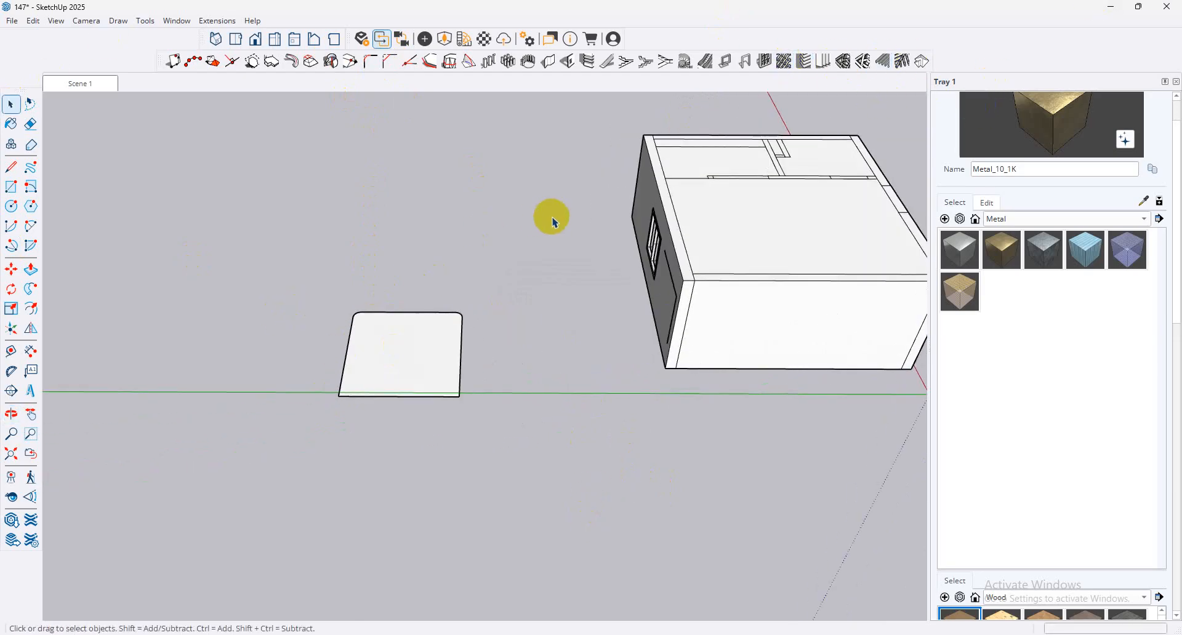
{"action": "left_click_drag", "start_coordinate": [528, 252], "coordinate": [228, 578]}
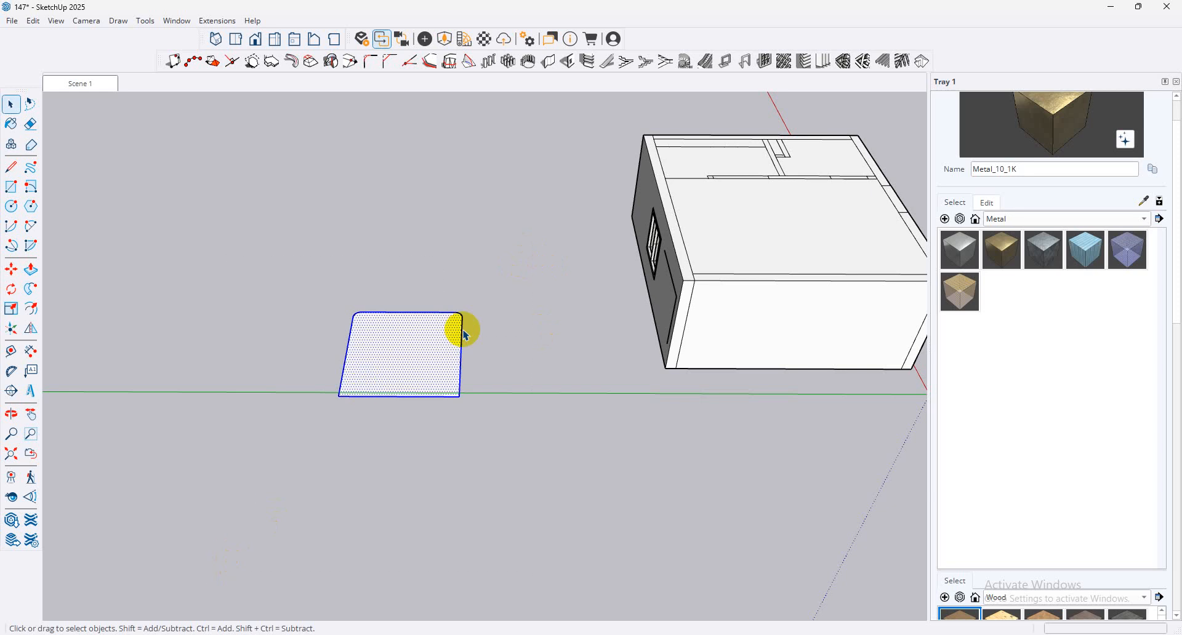
{"action": "key", "text": "Delete"}
{"action": "middle_click_drag", "start_coordinate": [319, 325], "coordinate": [415, 250]}
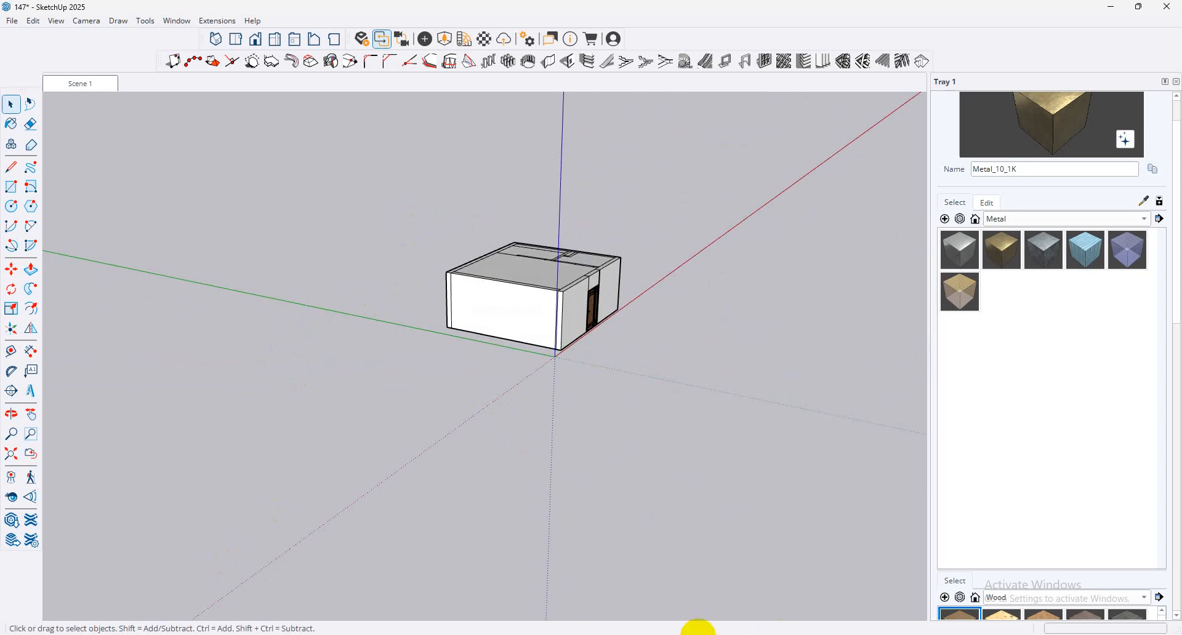